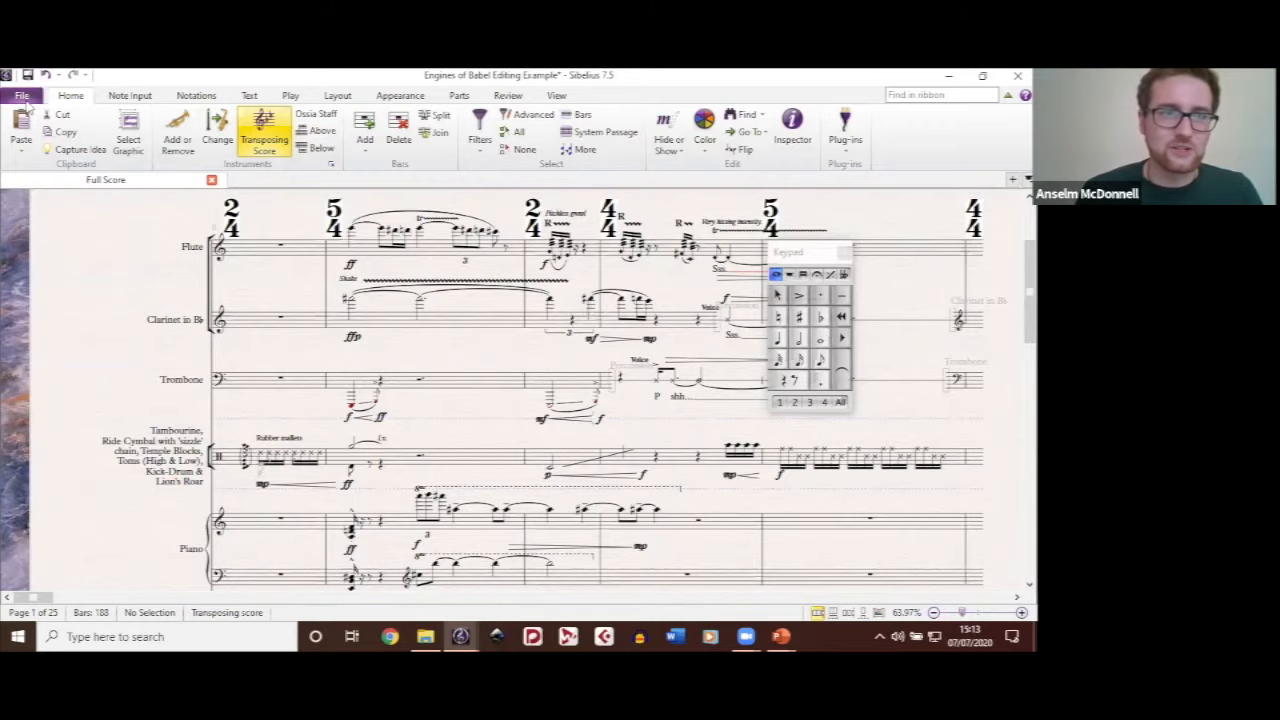
Step: Open the Install Plug-ins dialog for the score
{"action": "left_click", "coordinate": [22, 97]}
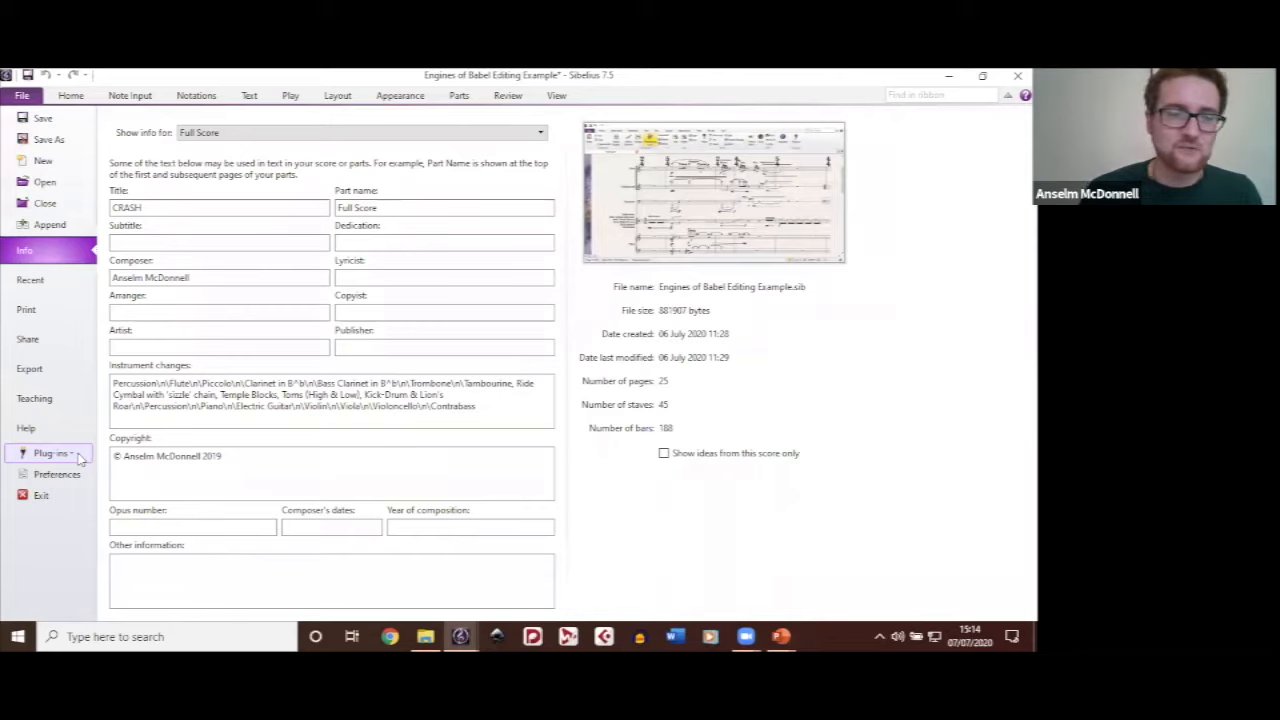
{"action": "left_click", "coordinate": [80, 458]}
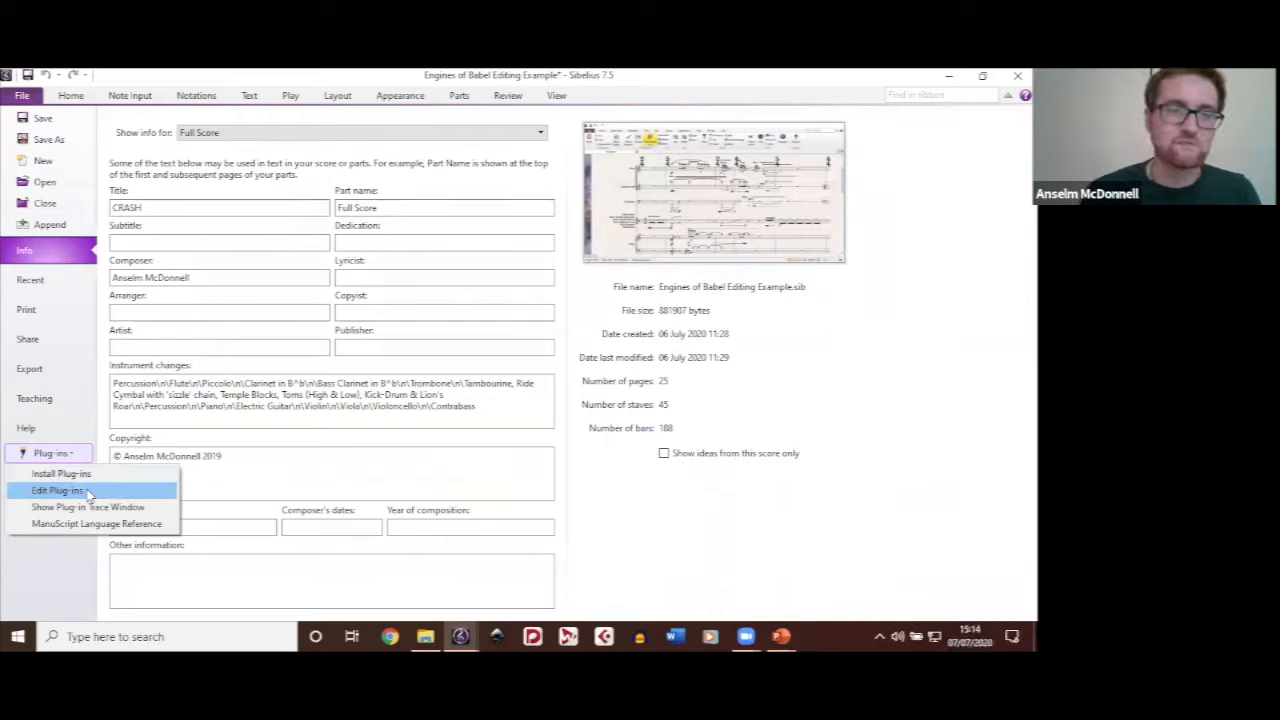
{"action": "left_click", "coordinate": [100, 455]}
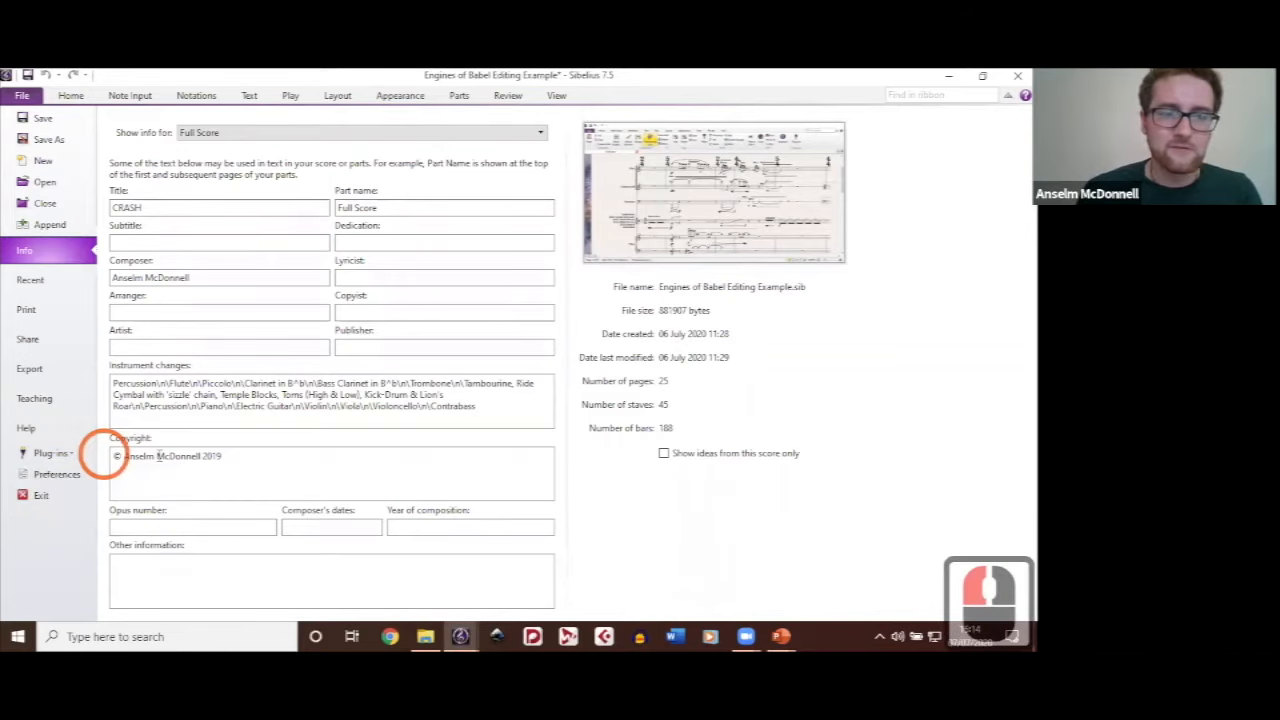
{"action": "left_click", "coordinate": [64, 455]}
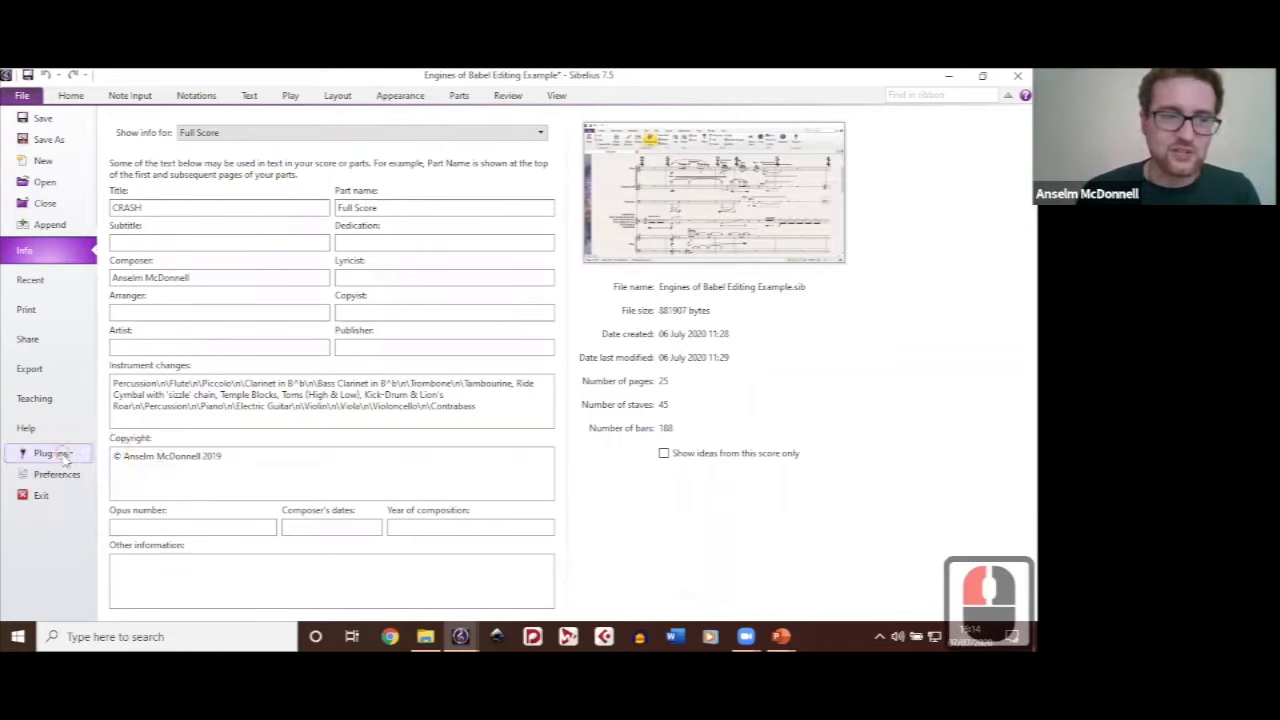
{"action": "left_click", "coordinate": [96, 478]}
{"action": "left_click", "coordinate": [22, 459]}
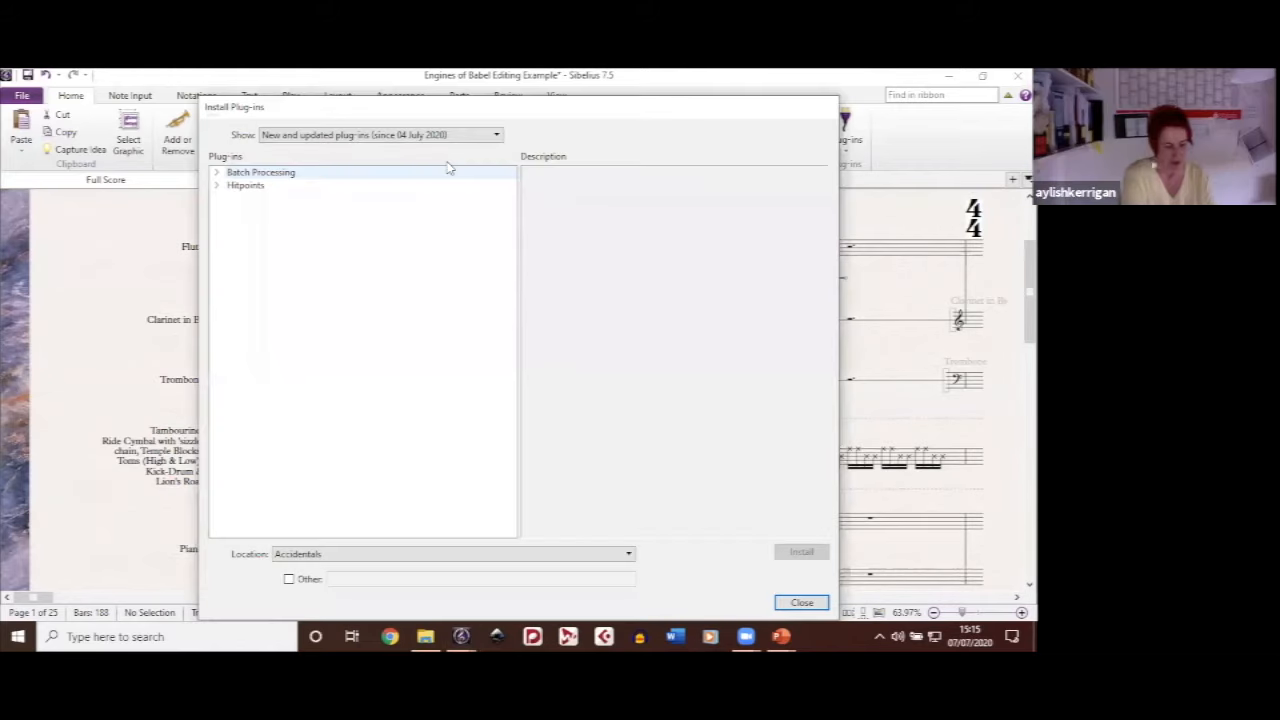
Step: List all plug-ins instead of only new and updated ones and browse the plug-in categories
{"action": "left_click", "coordinate": [480, 138]}
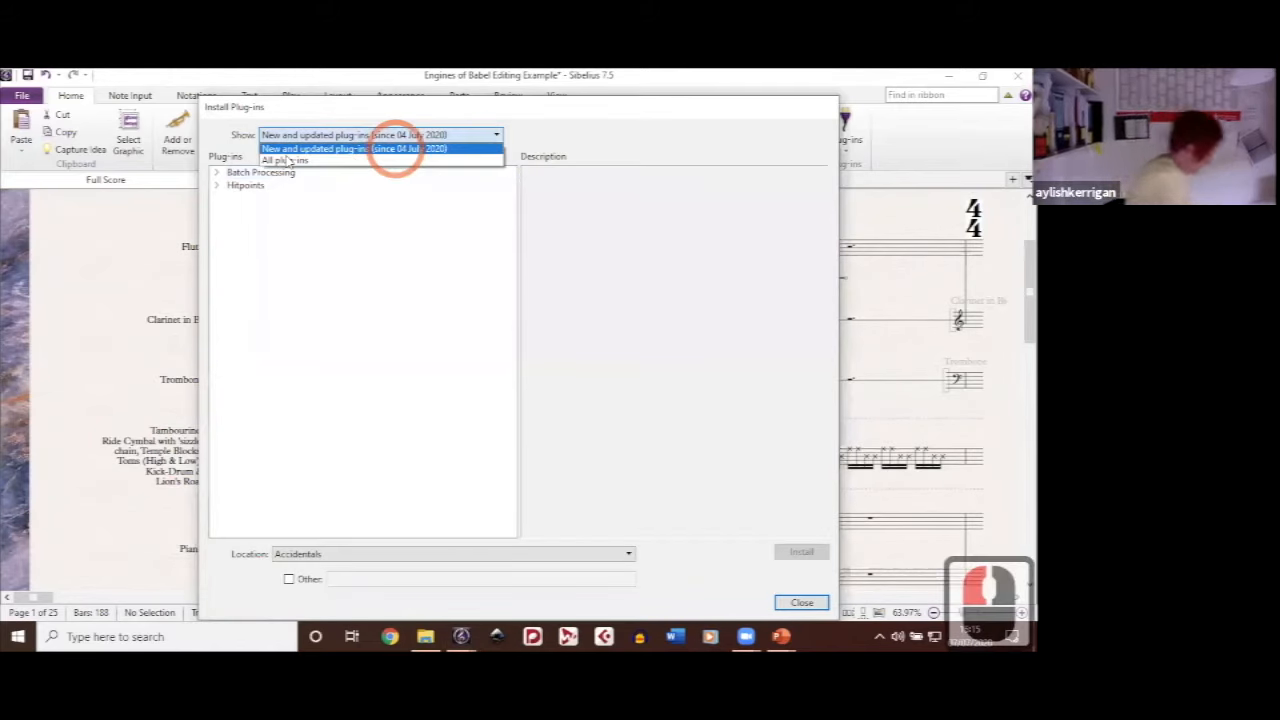
{"action": "left_click", "coordinate": [395, 146]}
{"action": "left_click", "coordinate": [287, 161]}
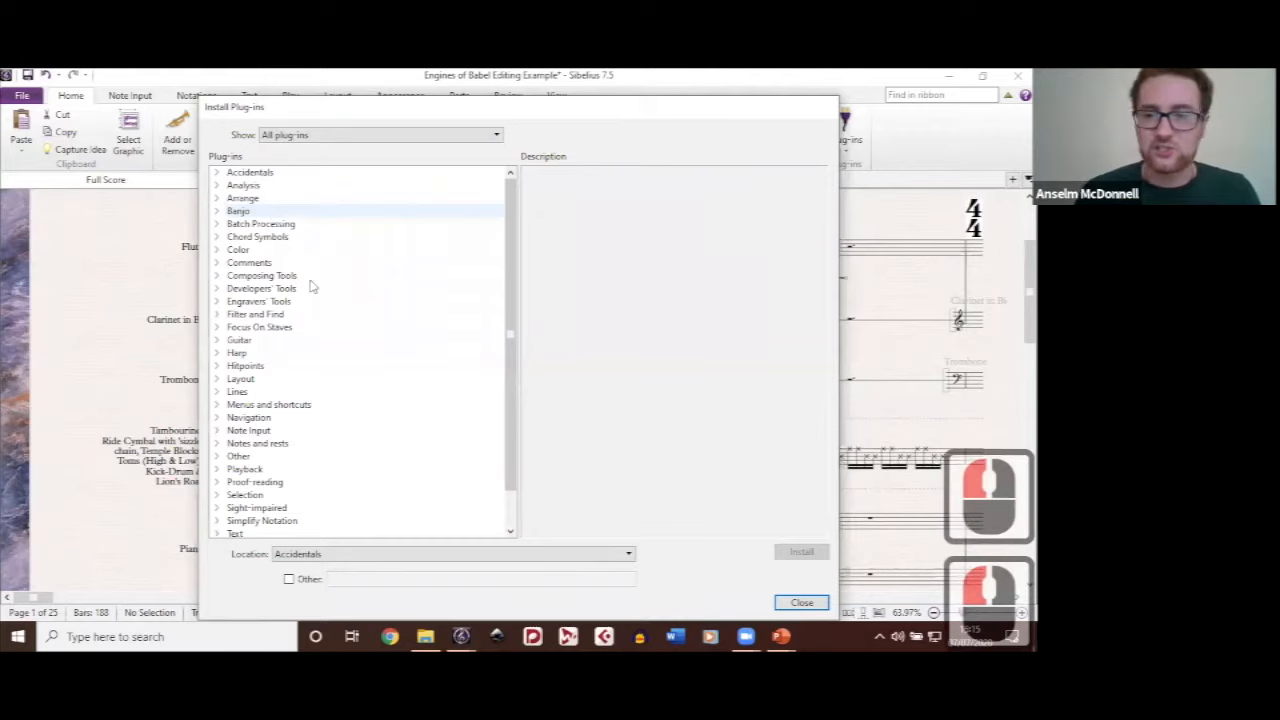
{"action": "scroll", "coordinate": [309, 331], "scroll_direction": "down", "scroll_amount": 3}
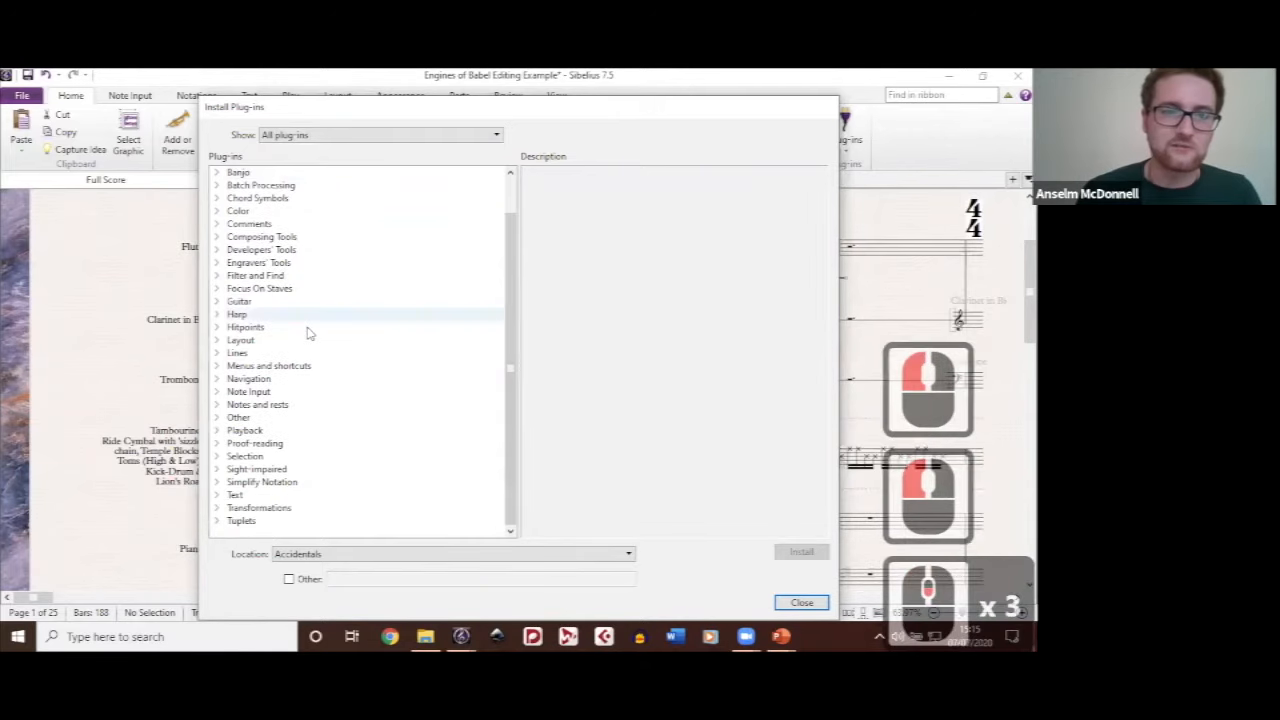
{"action": "scroll", "coordinate": [309, 331], "scroll_direction": "up", "scroll_amount": 2}
{"action": "scroll", "coordinate": [309, 331], "scroll_direction": "down", "scroll_amount": 3}
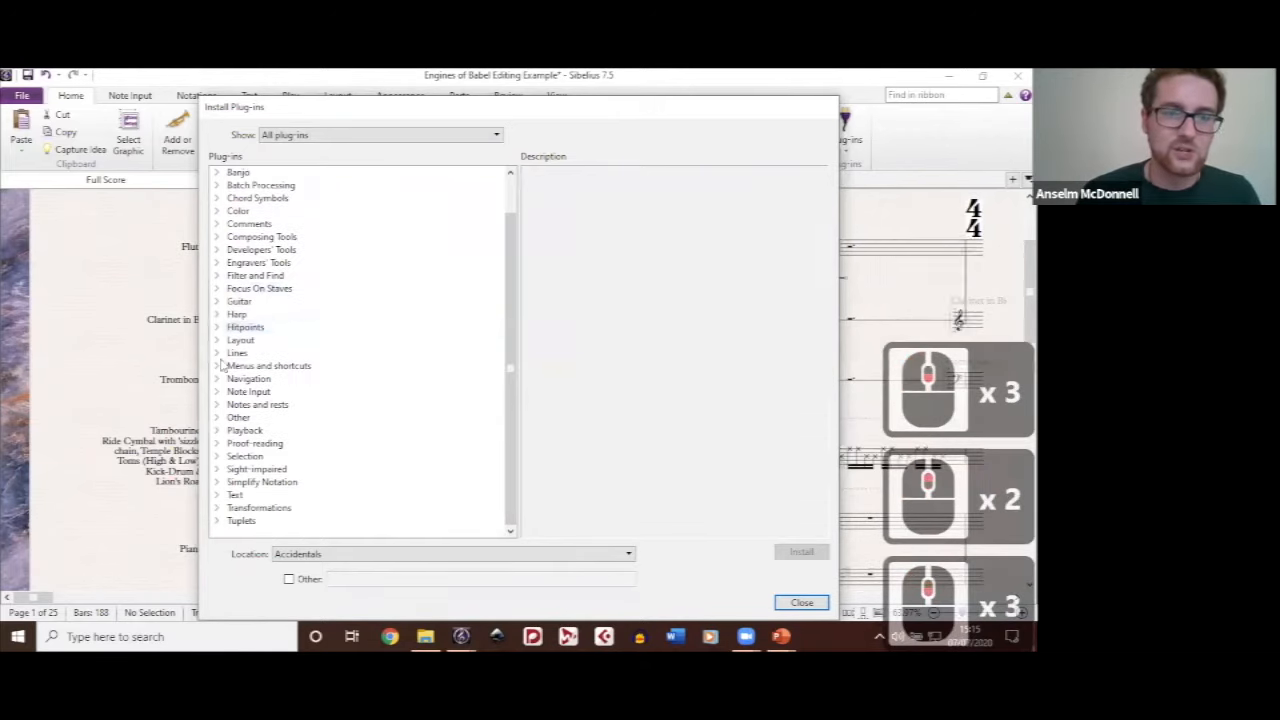
Step: Read the description of the Add Fake Barlines to Bars plug-in in the Lines category and close the installer
{"action": "left_click", "coordinate": [217, 354]}
{"action": "scroll", "coordinate": [303, 337], "scroll_direction": "down", "scroll_amount": 1}
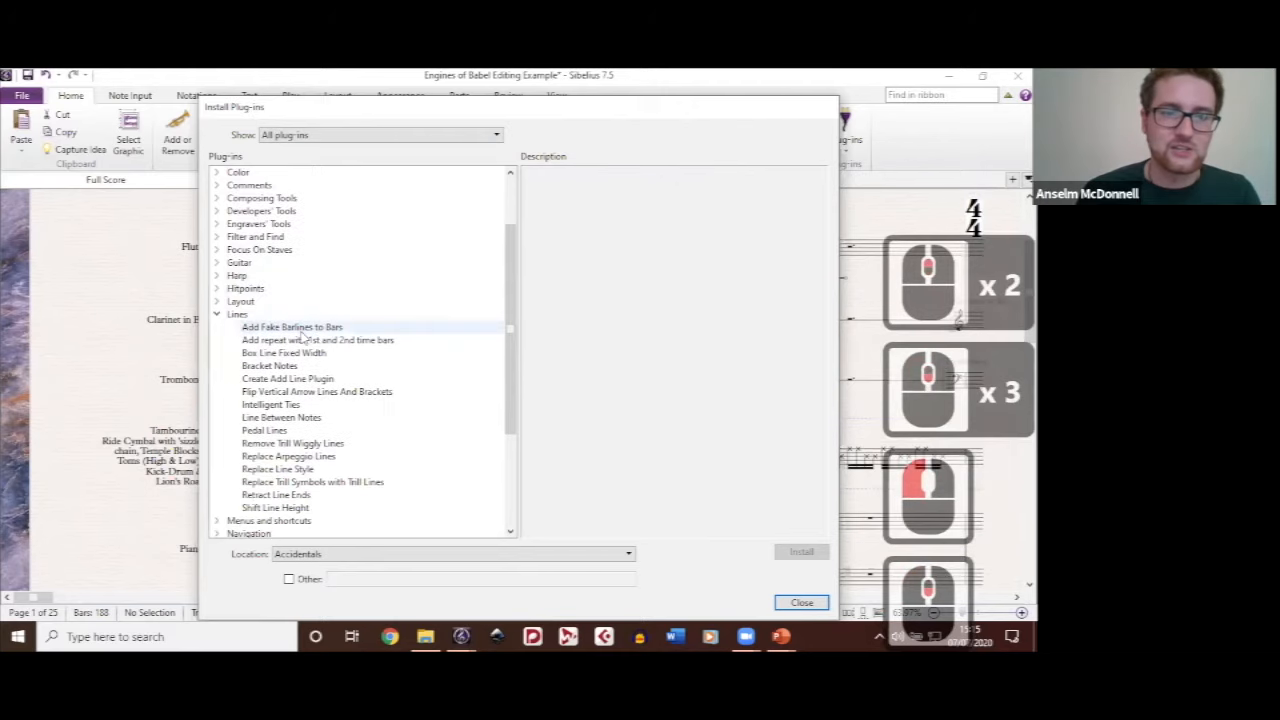
{"action": "left_click", "coordinate": [301, 332]}
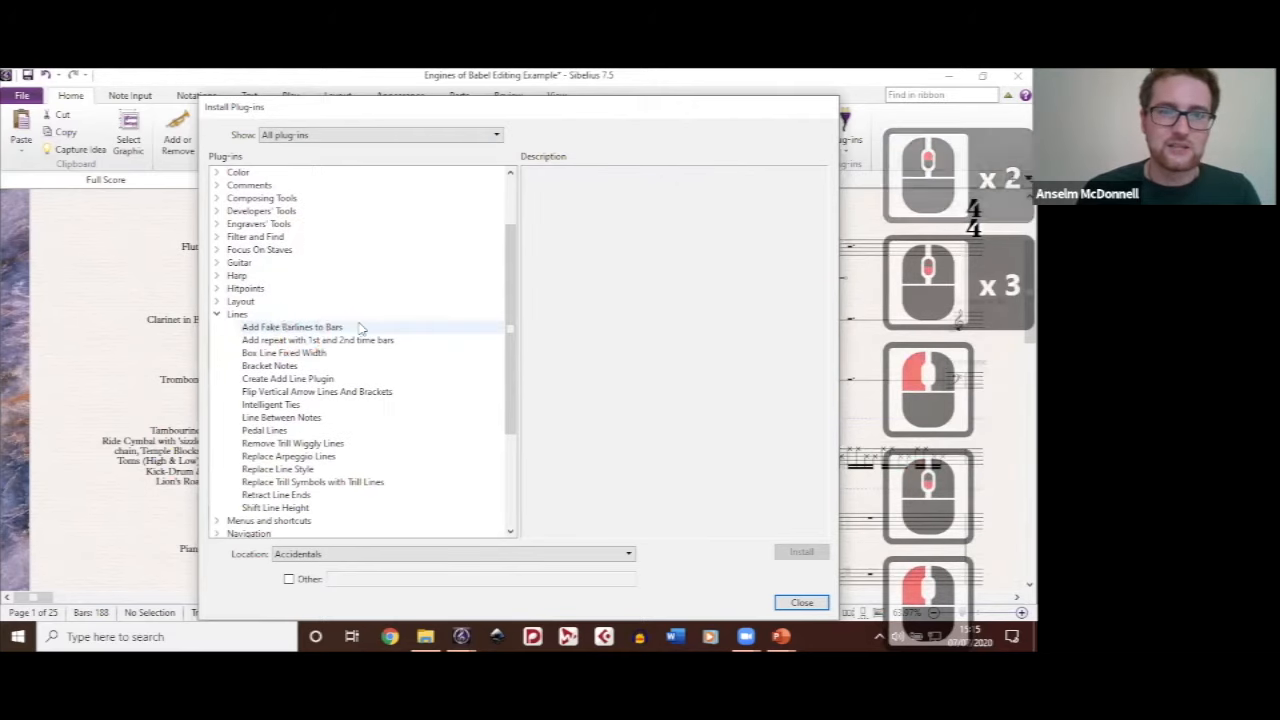
{"action": "left_click", "coordinate": [331, 336]}
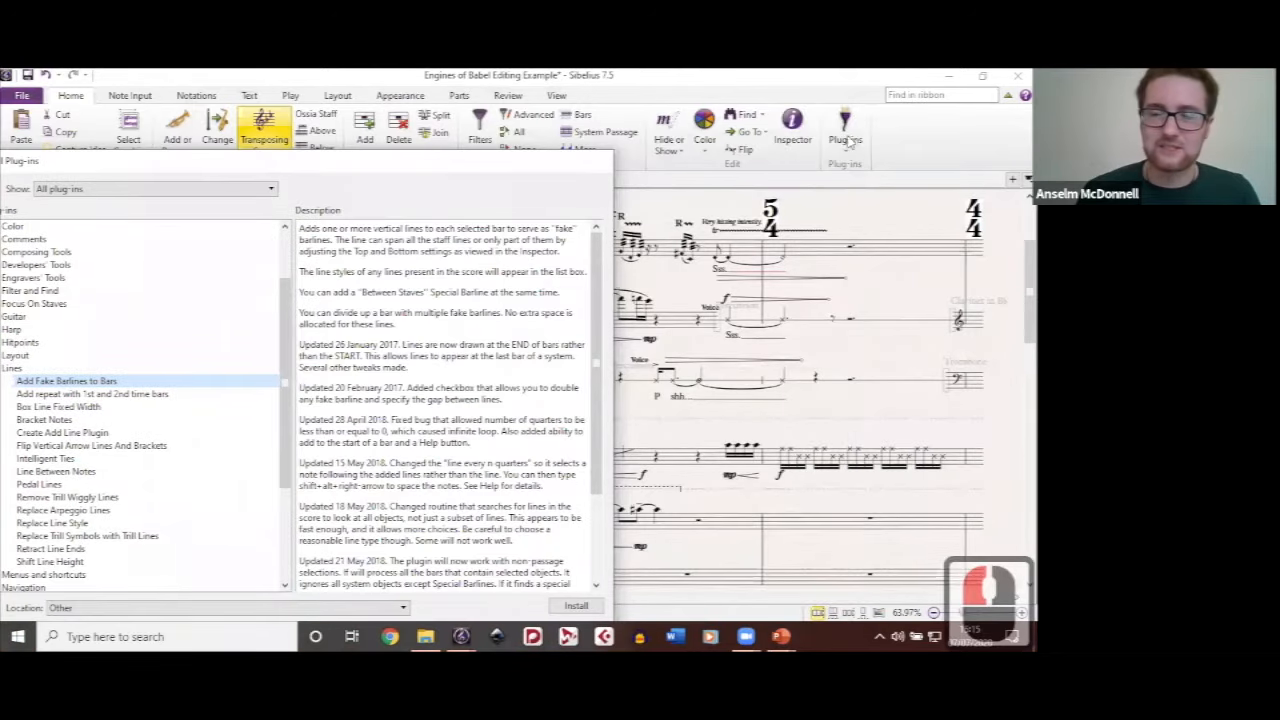
{"action": "left_click_drag", "start_coordinate": [450, 166], "coordinate": [607, 112]}
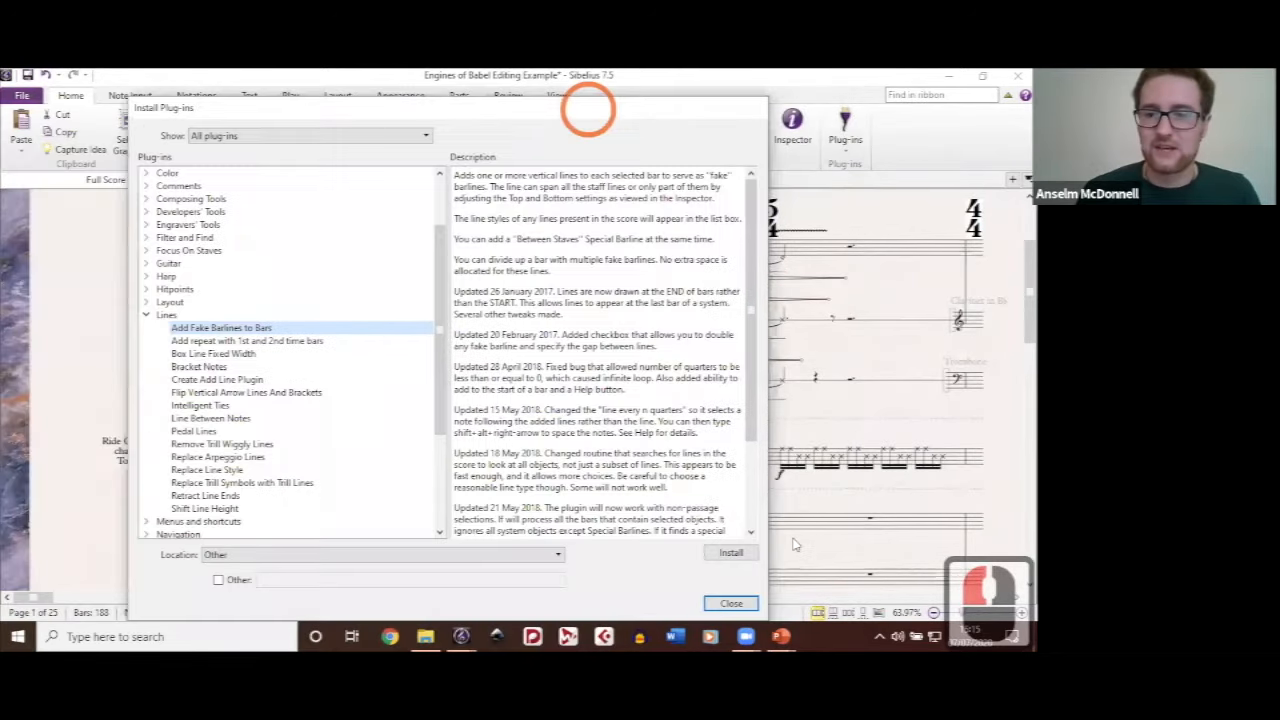
{"action": "left_click", "coordinate": [735, 603]}
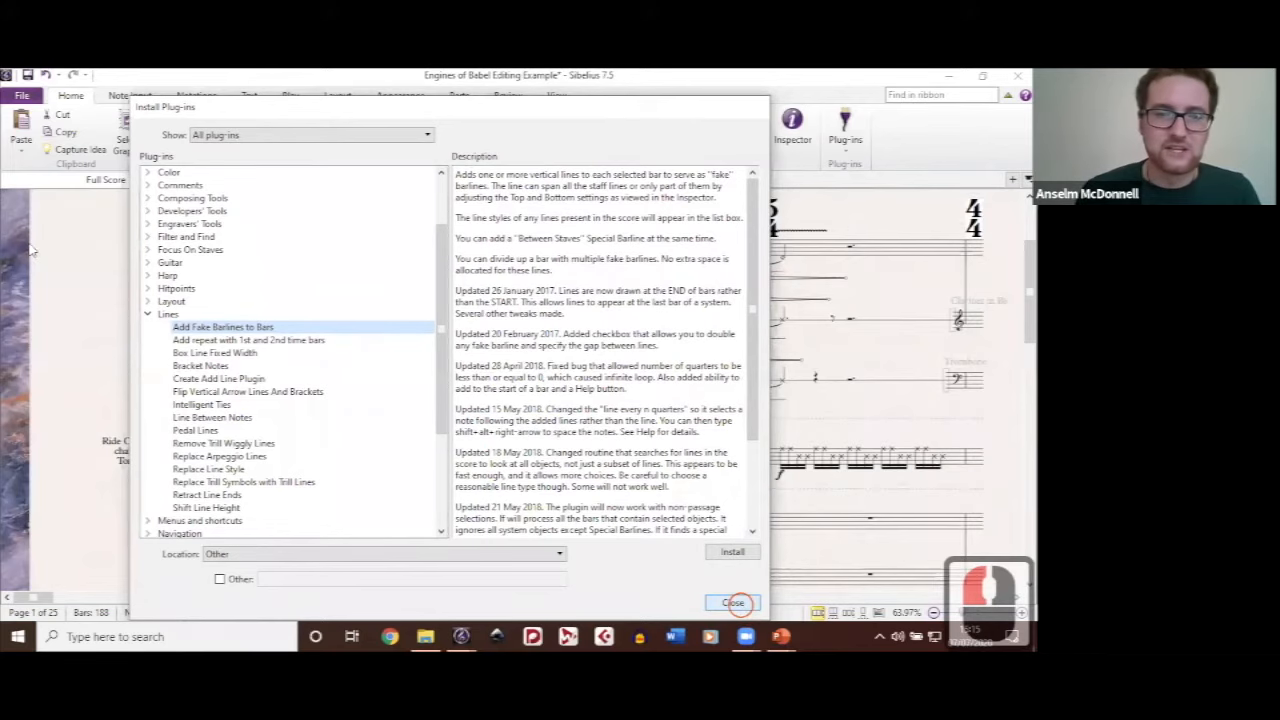
{"action": "left_click_drag", "start_coordinate": [155, 275], "coordinate": [118, 254]}
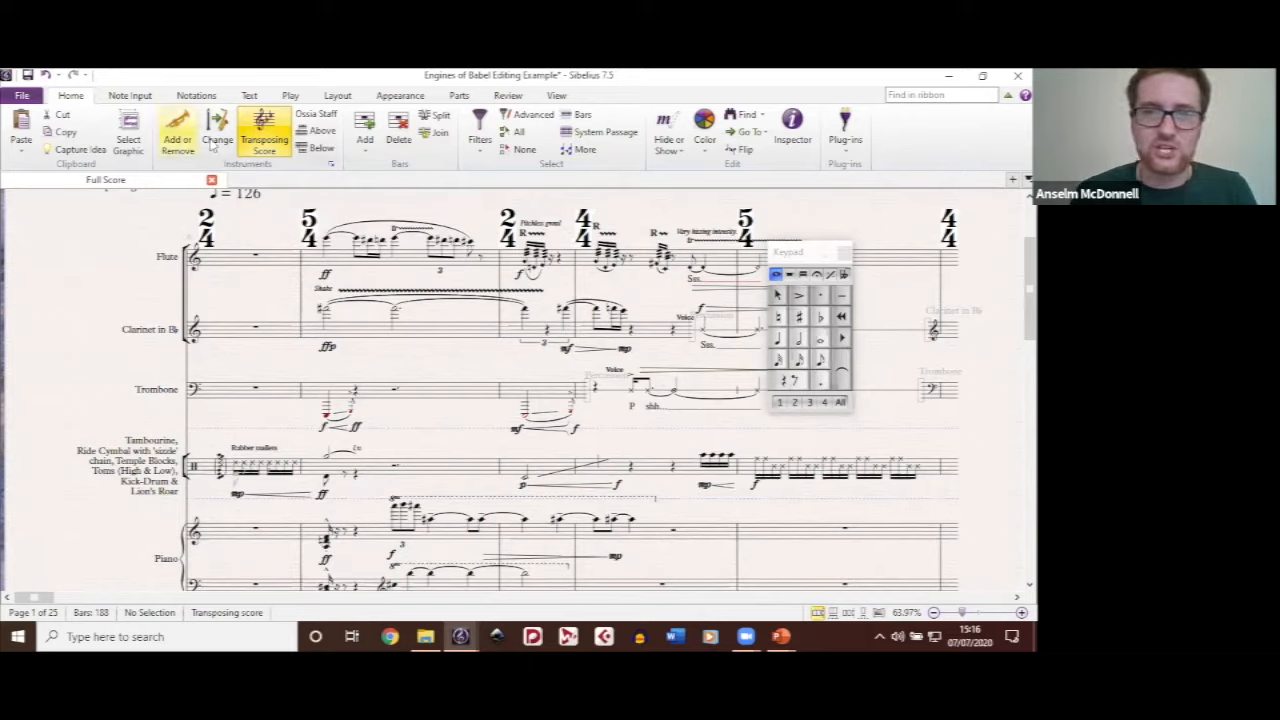
Step: Open the Edit Instruments dialog and create a new instrument based on the woodwind Flute
{"action": "left_click", "coordinate": [333, 166]}
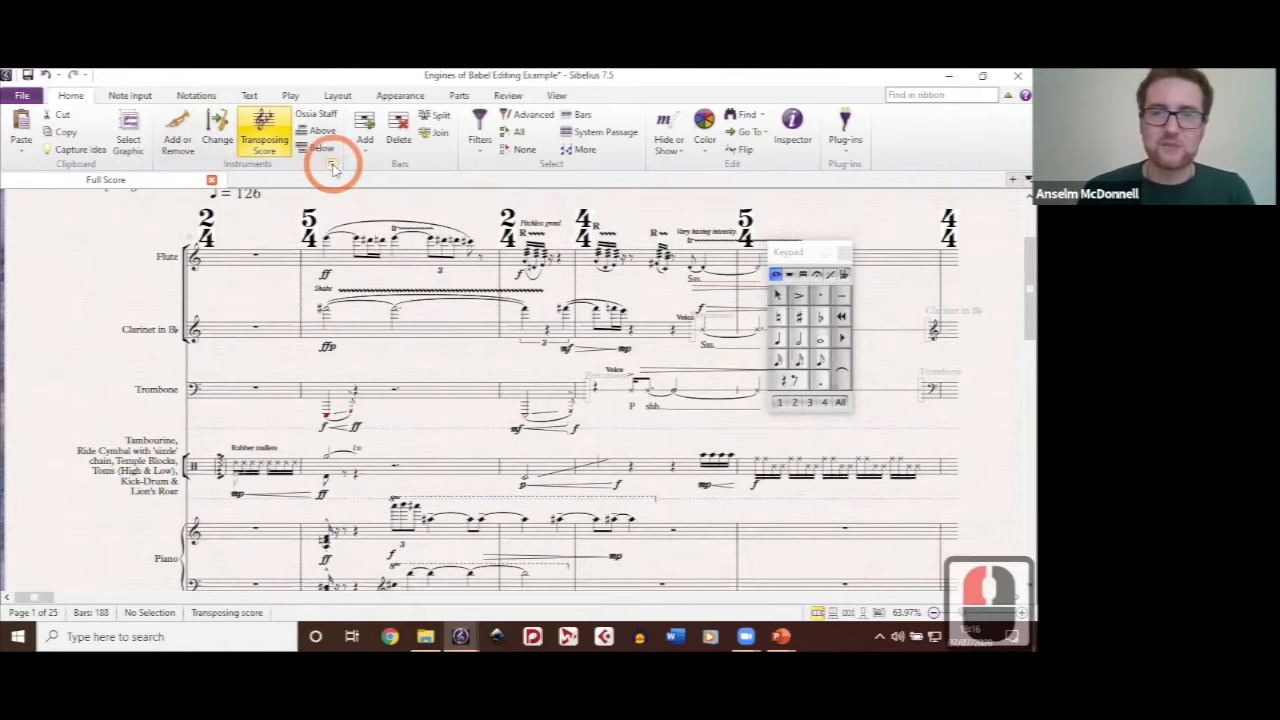
{"action": "left_click", "coordinate": [426, 154]}
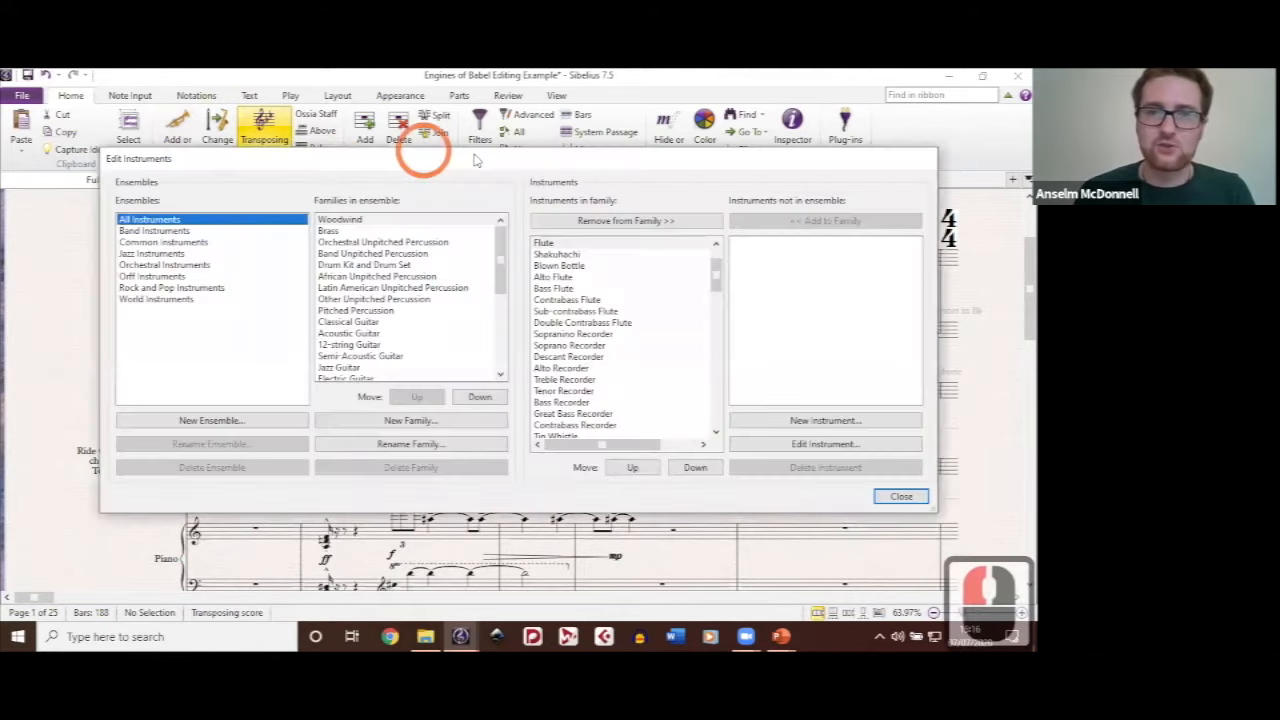
{"action": "left_click_drag", "start_coordinate": [442, 161], "coordinate": [438, 144]}
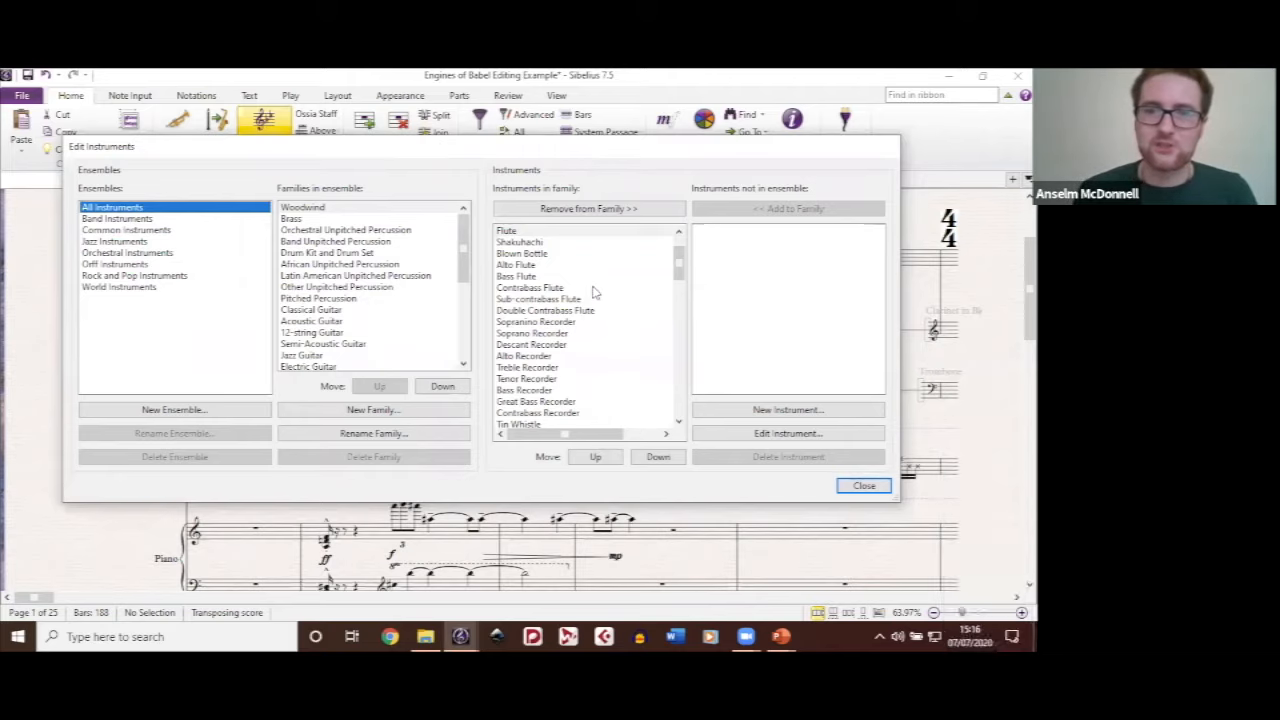
{"action": "scroll", "coordinate": [593, 290], "scroll_direction": "up", "scroll_amount": 5}
{"action": "scroll", "coordinate": [387, 338], "scroll_direction": "up", "scroll_amount": 1}
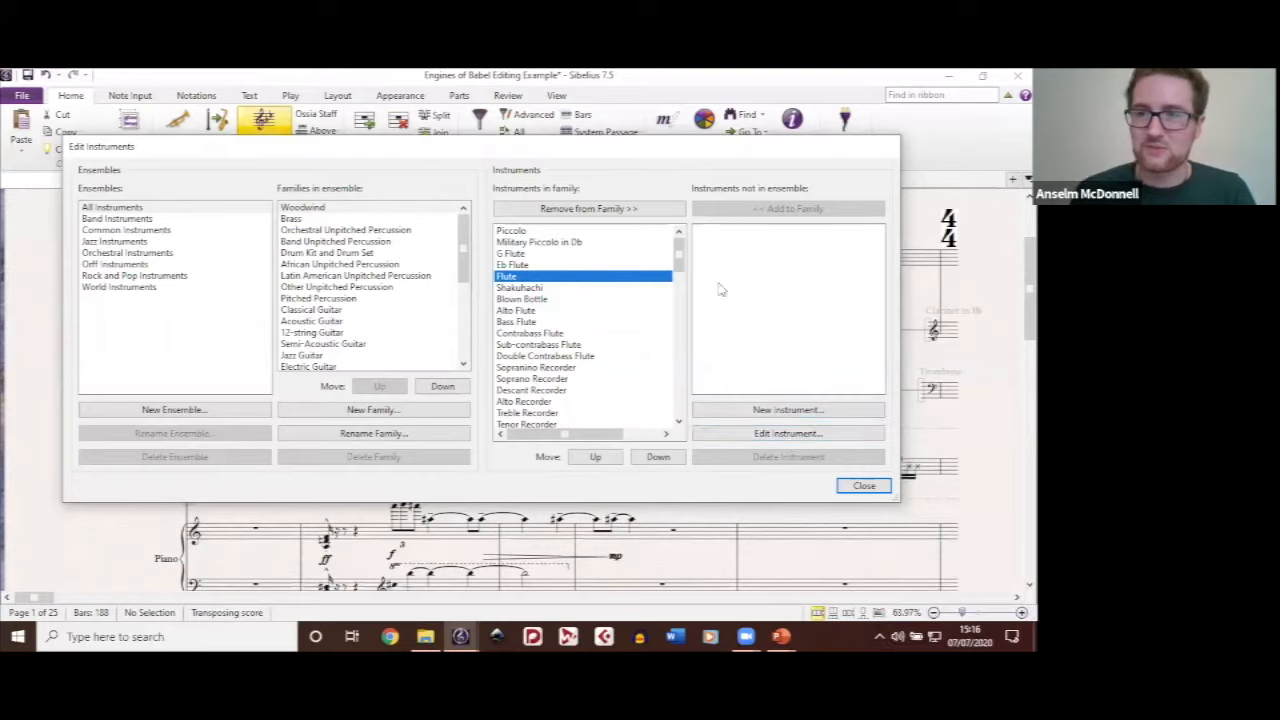
{"action": "left_click", "coordinate": [614, 282]}
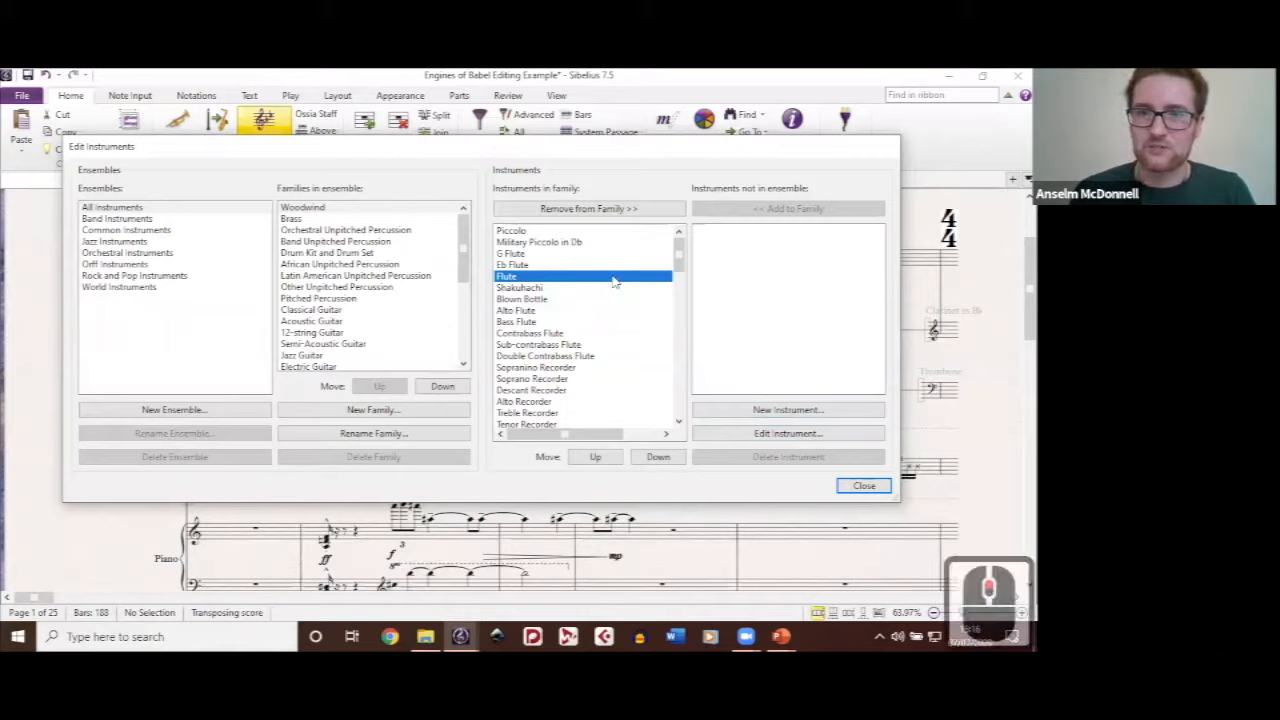
{"action": "left_click", "coordinate": [789, 411]}
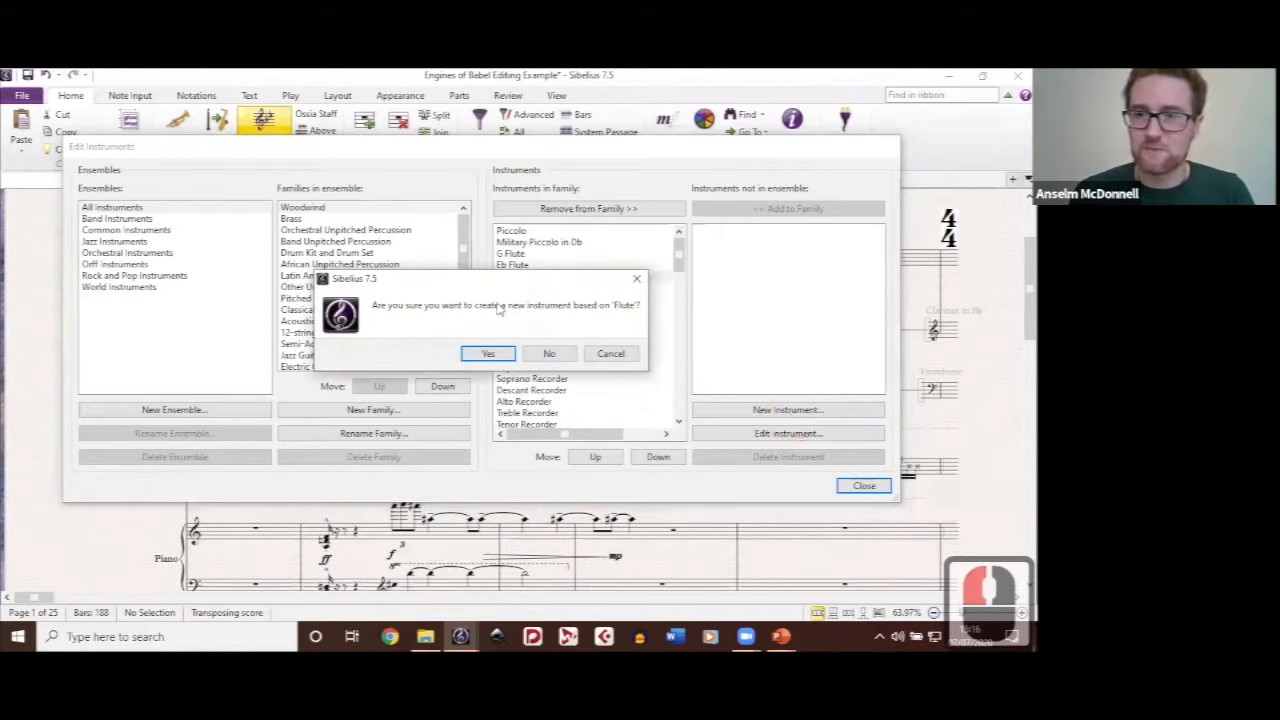
{"action": "left_click", "coordinate": [501, 355]}
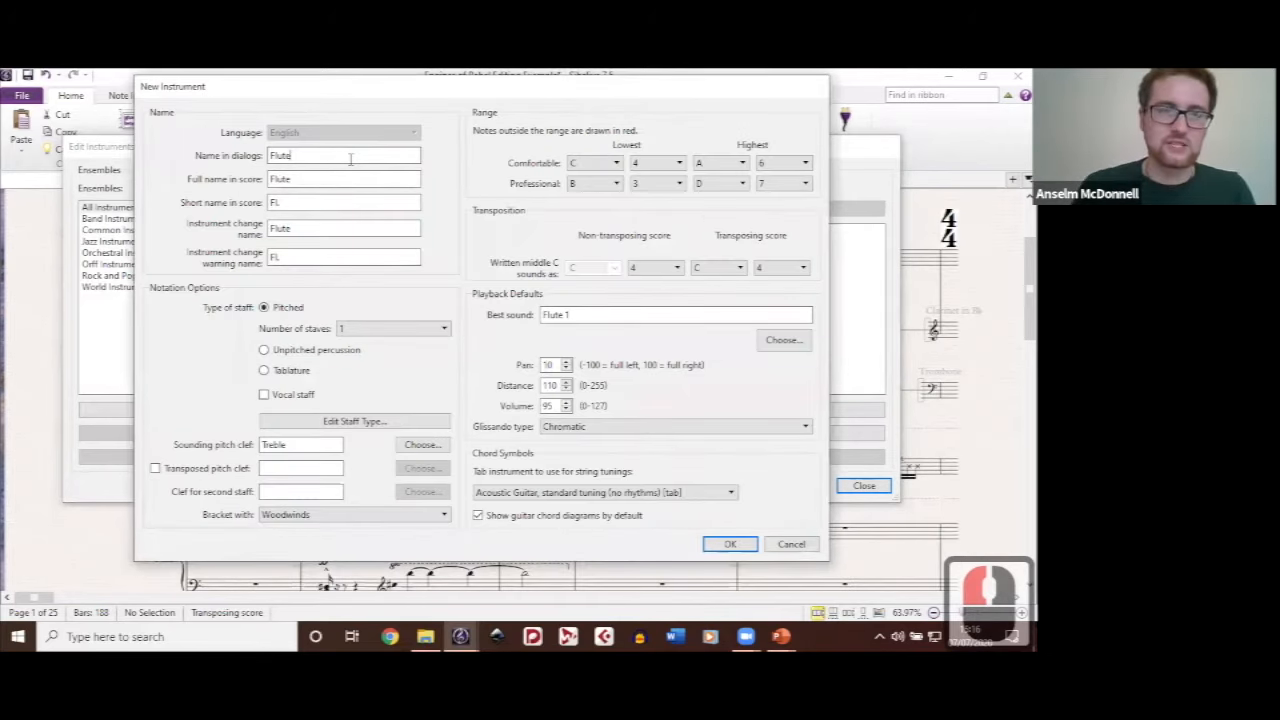
Step: Set the new instrument's name in dialogs to Aleatoric Flute and keep its number of staves at 1
{"action": "key", "text": "BackSpace"}
{"action": "key", "text": "BackSpace"}
{"action": "key", "text": "BackSpace"}
{"action": "key", "text": "BackSpace"}
{"action": "key", "text": "BackSpace"}
{"action": "key", "text": "BackSpace"}
{"action": "key", "text": "BackSpace"}
{"action": "key", "text": "BackSpace"}
{"action": "key", "text": "BackSpace"}
{"action": "key", "text": "BackSpace"}
{"action": "type", "text": "Ale"}
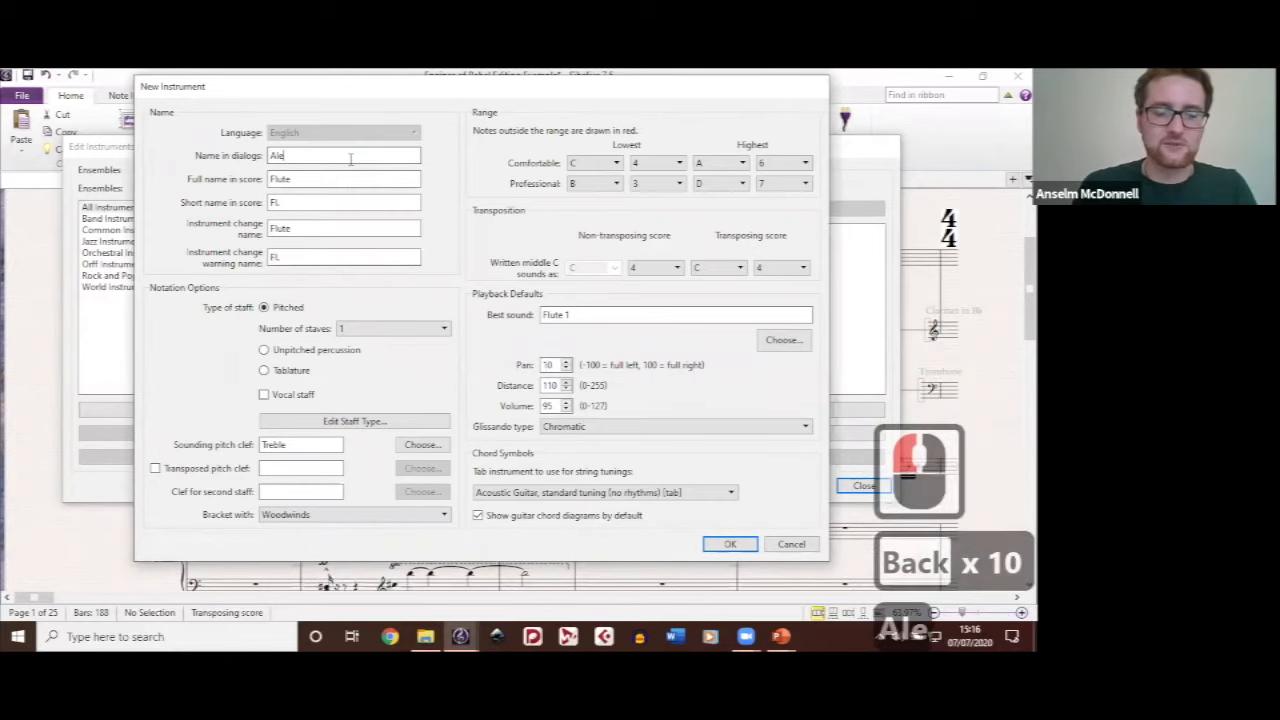
{"action": "type", "text": "atoric Flute"}
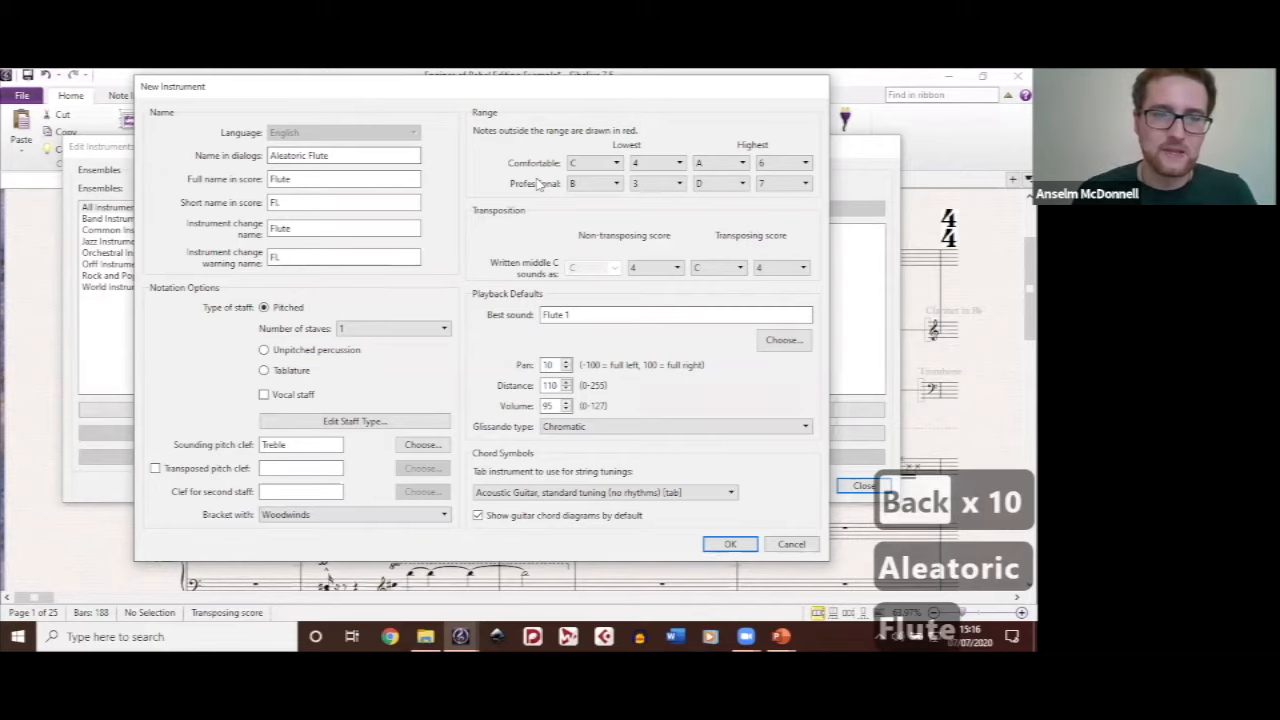
{"action": "left_click", "coordinate": [444, 330]}
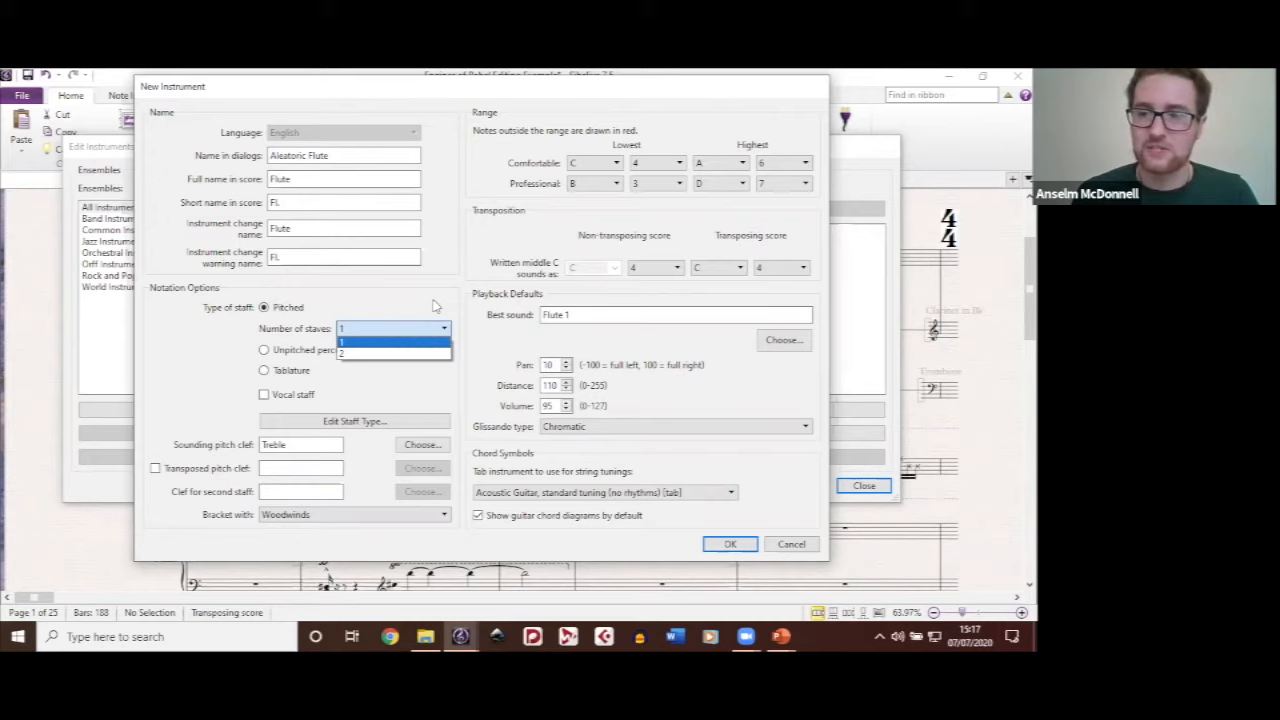
{"action": "left_click", "coordinate": [360, 321]}
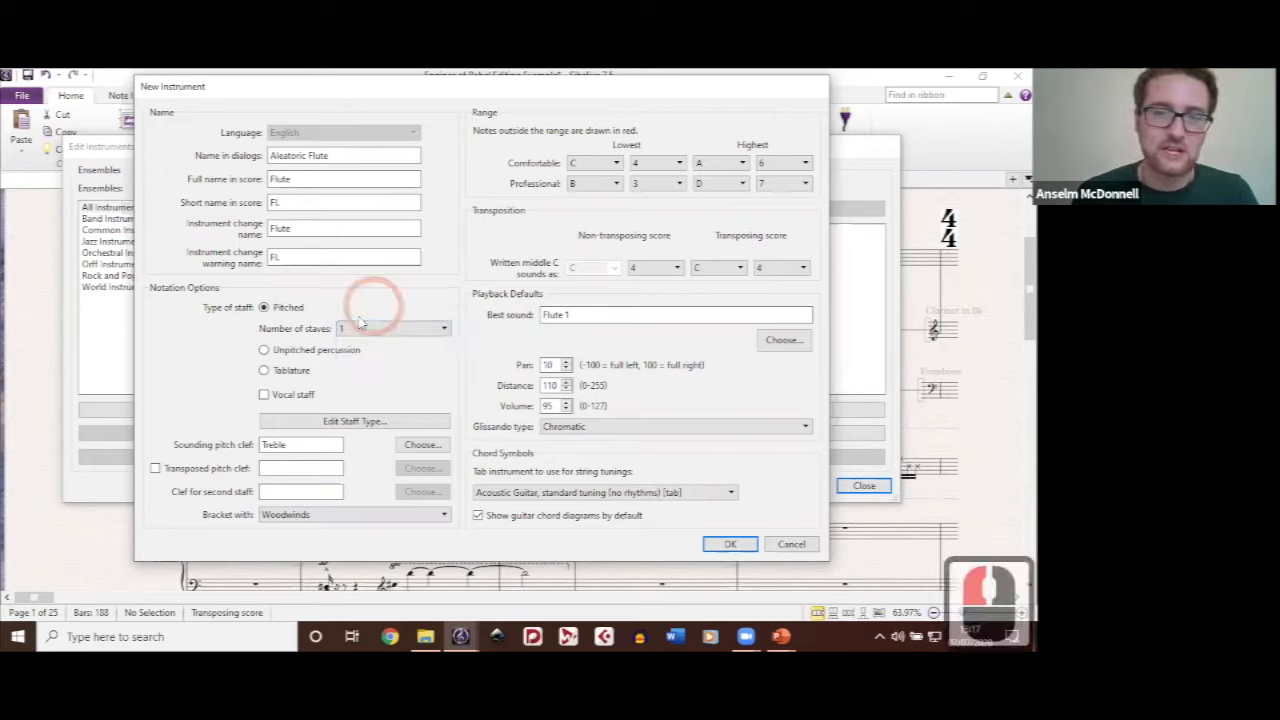
Step: Edit the new instrument's staff type and turn off its barlines
{"action": "left_click", "coordinate": [307, 422]}
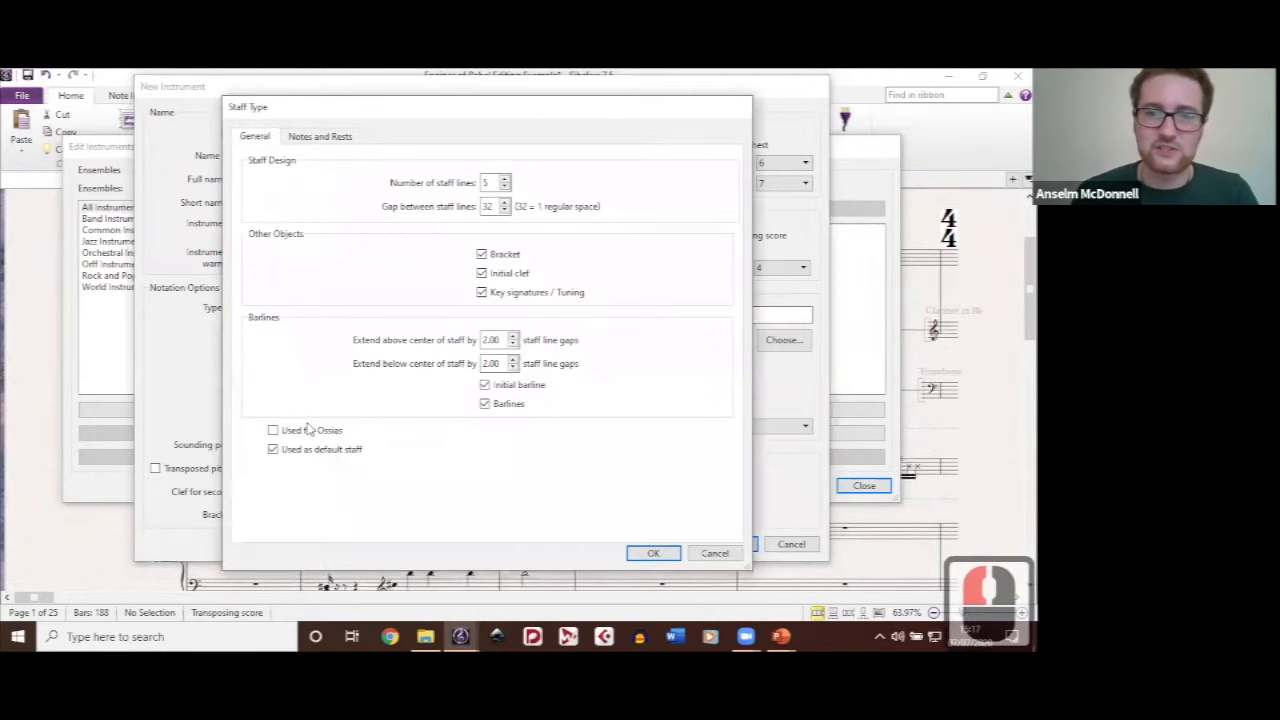
{"action": "left_click", "coordinate": [486, 404]}
{"action": "left_click", "coordinate": [353, 372]}
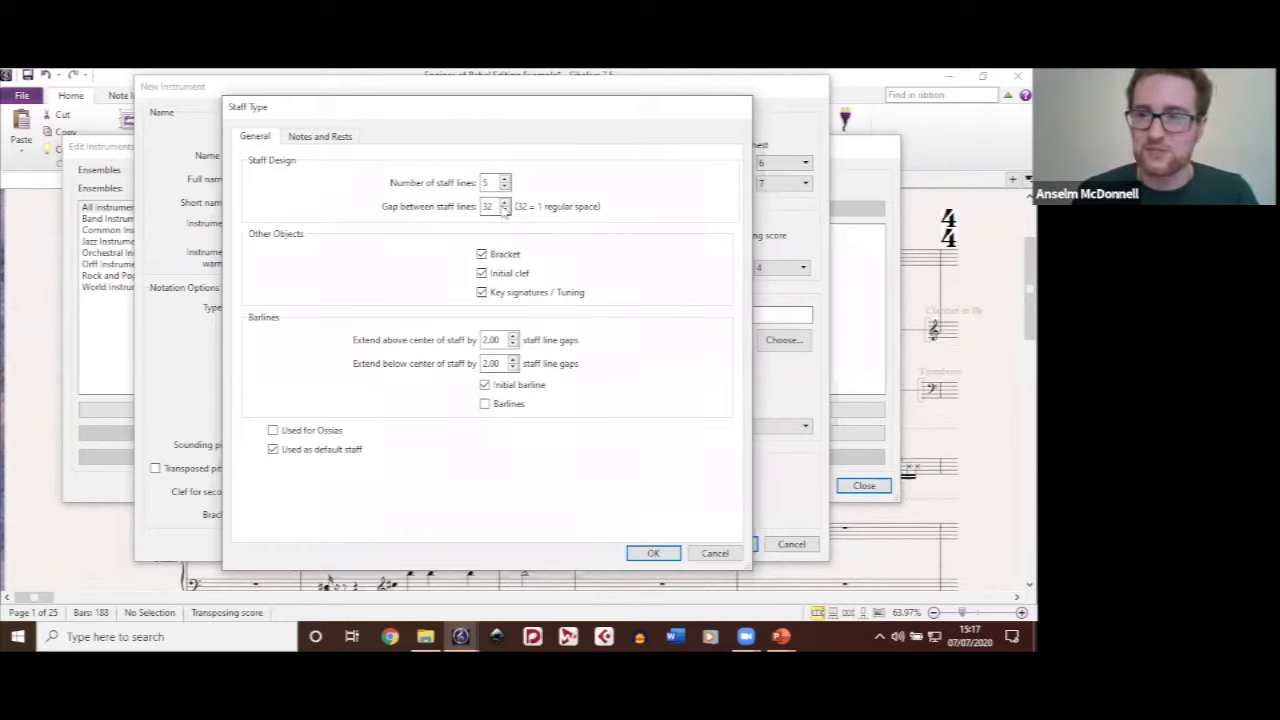
Step: Review the staff type's Notes and Rests settings, cancelling both the staff type changes and the new instrument
{"action": "left_click", "coordinate": [318, 137]}
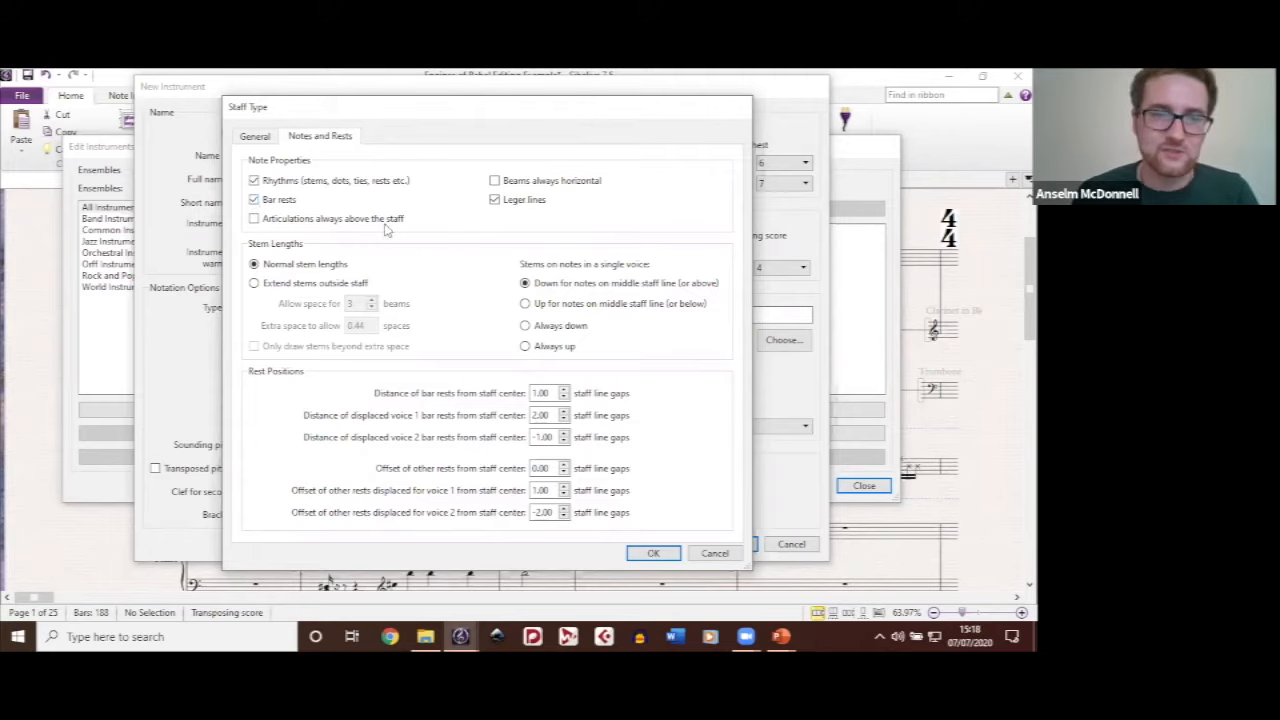
{"action": "left_click", "coordinate": [727, 553]}
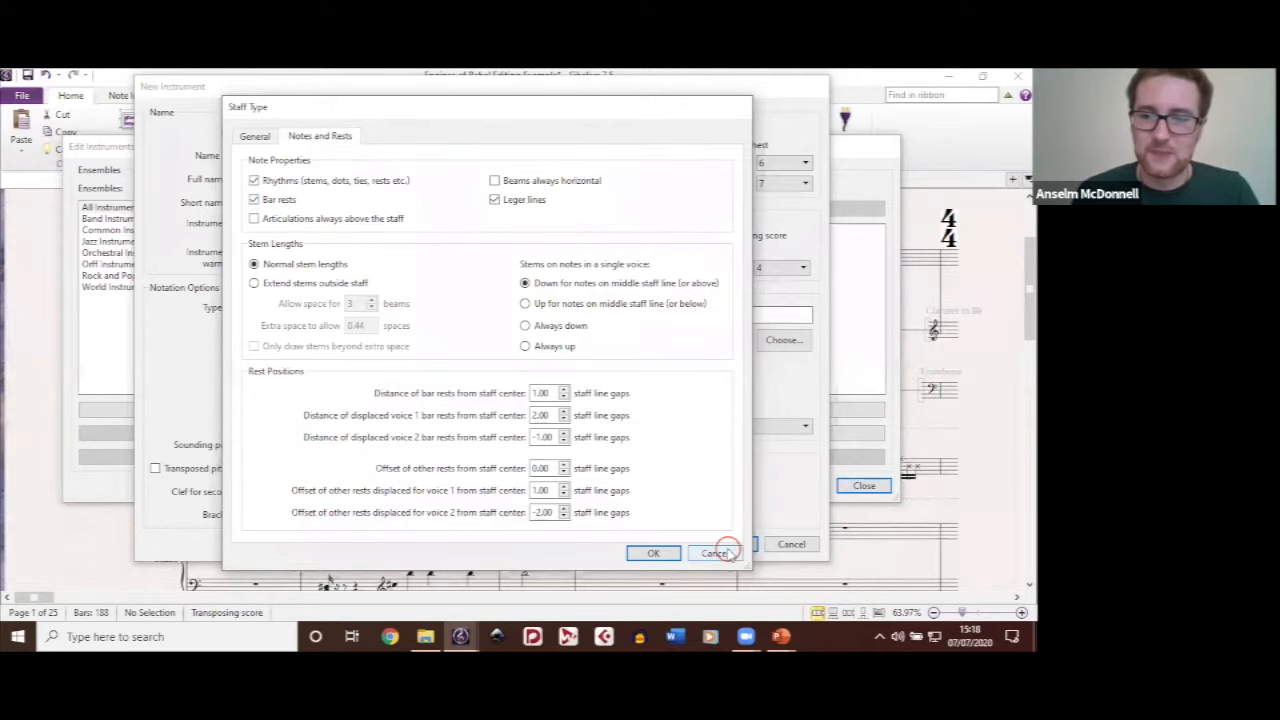
{"action": "left_click", "coordinate": [801, 545]}
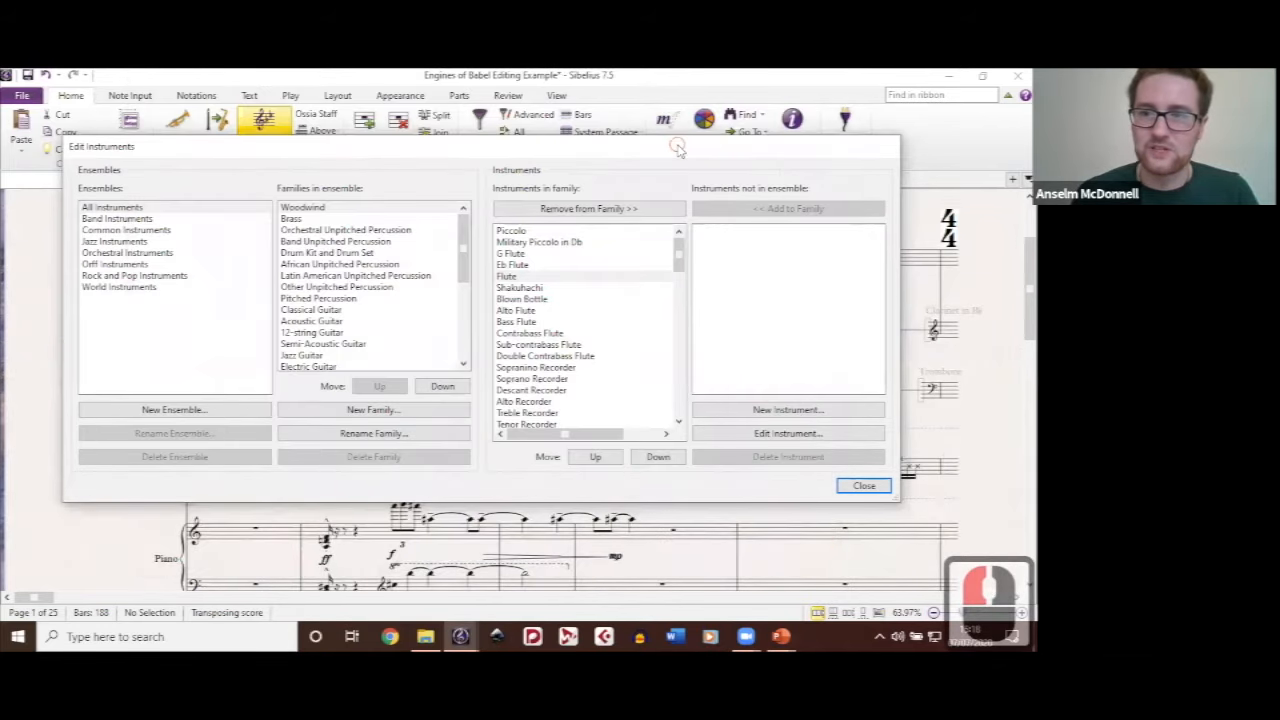
Step: Select the existing Flute in the Woodwind family and close the Edit Instruments dialog
{"action": "left_click_drag", "start_coordinate": [678, 147], "coordinate": [614, 134]}
{"action": "left_click", "coordinate": [477, 263]}
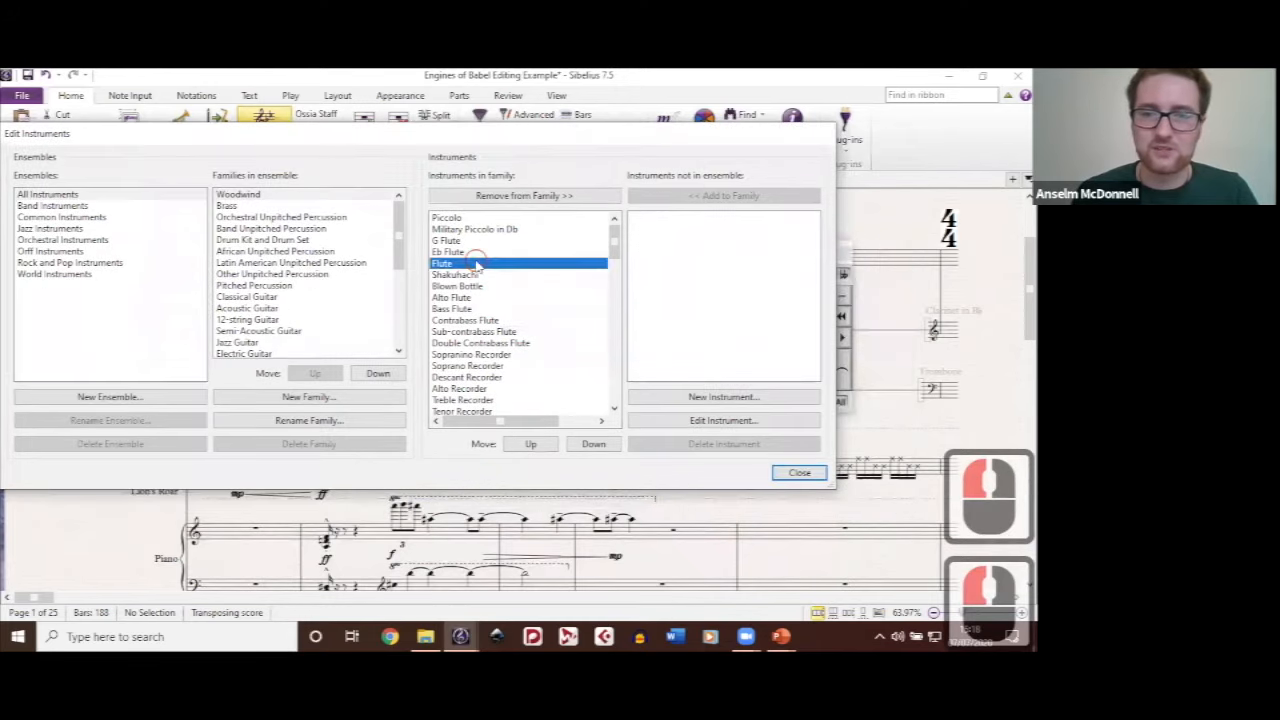
{"action": "left_click", "coordinate": [737, 421]}
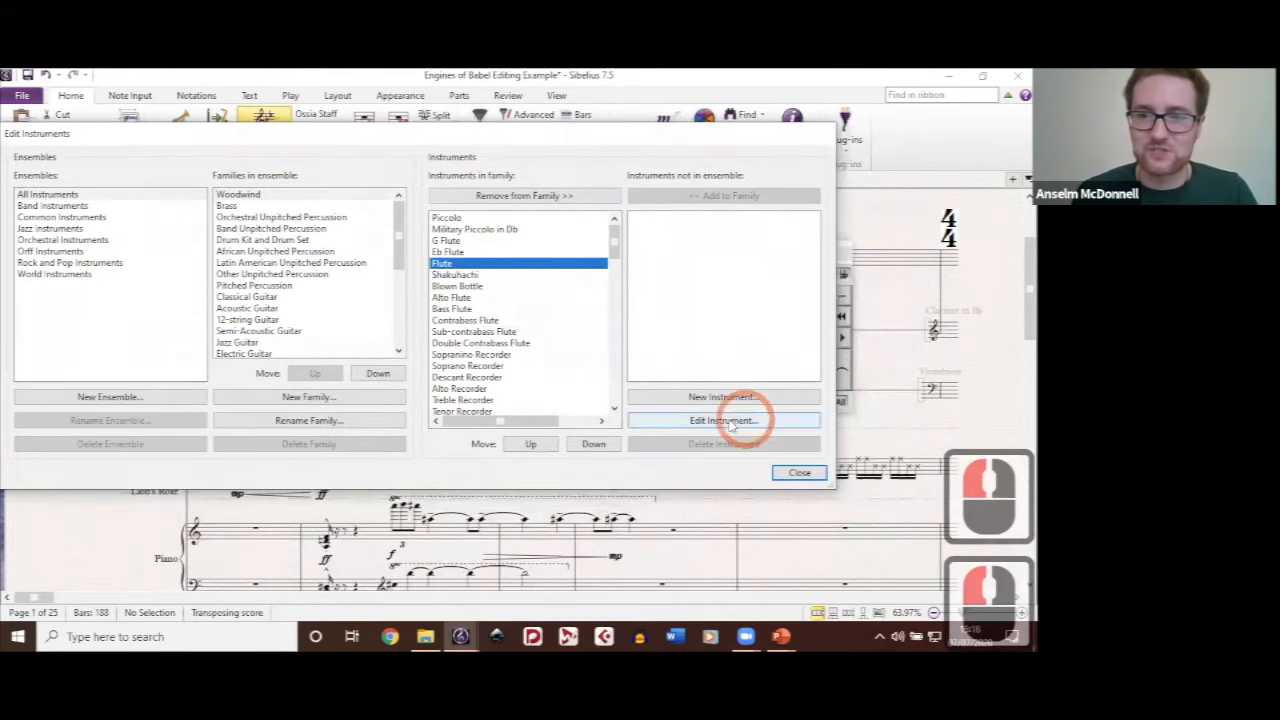
{"action": "left_click", "coordinate": [816, 476]}
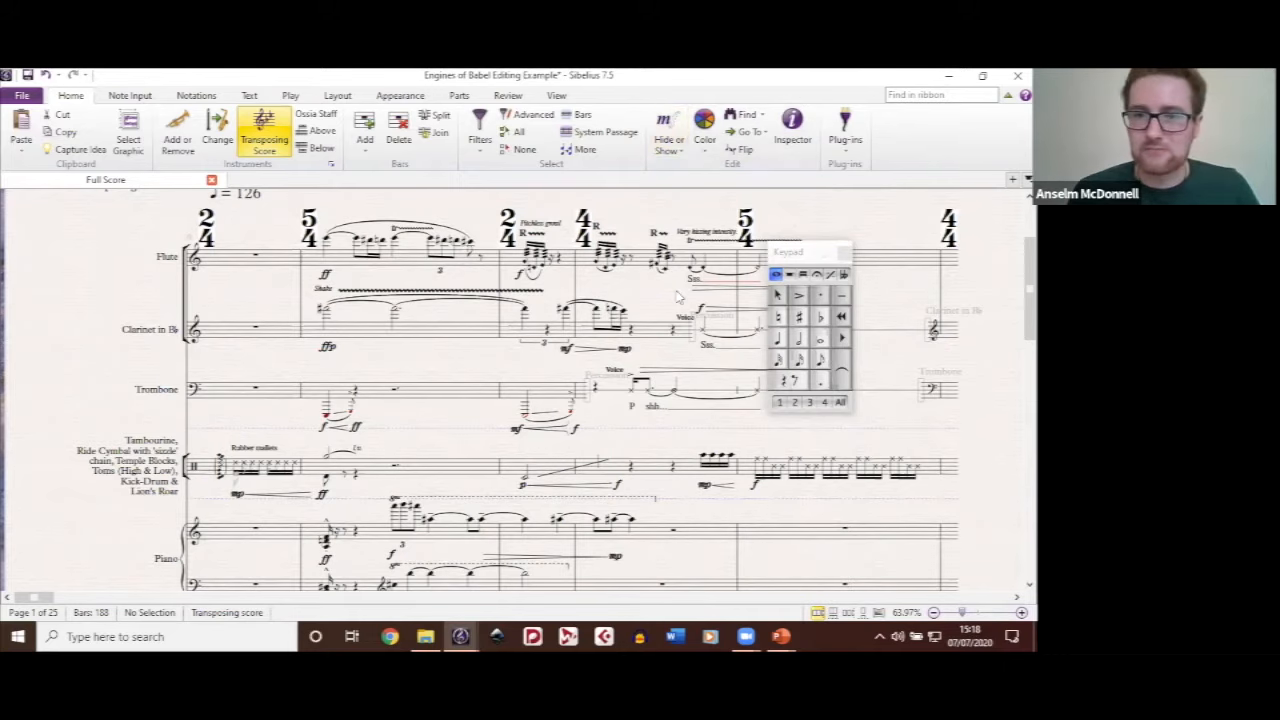
{"action": "left_click_drag", "start_coordinate": [607, 228], "coordinate": [636, 279]}
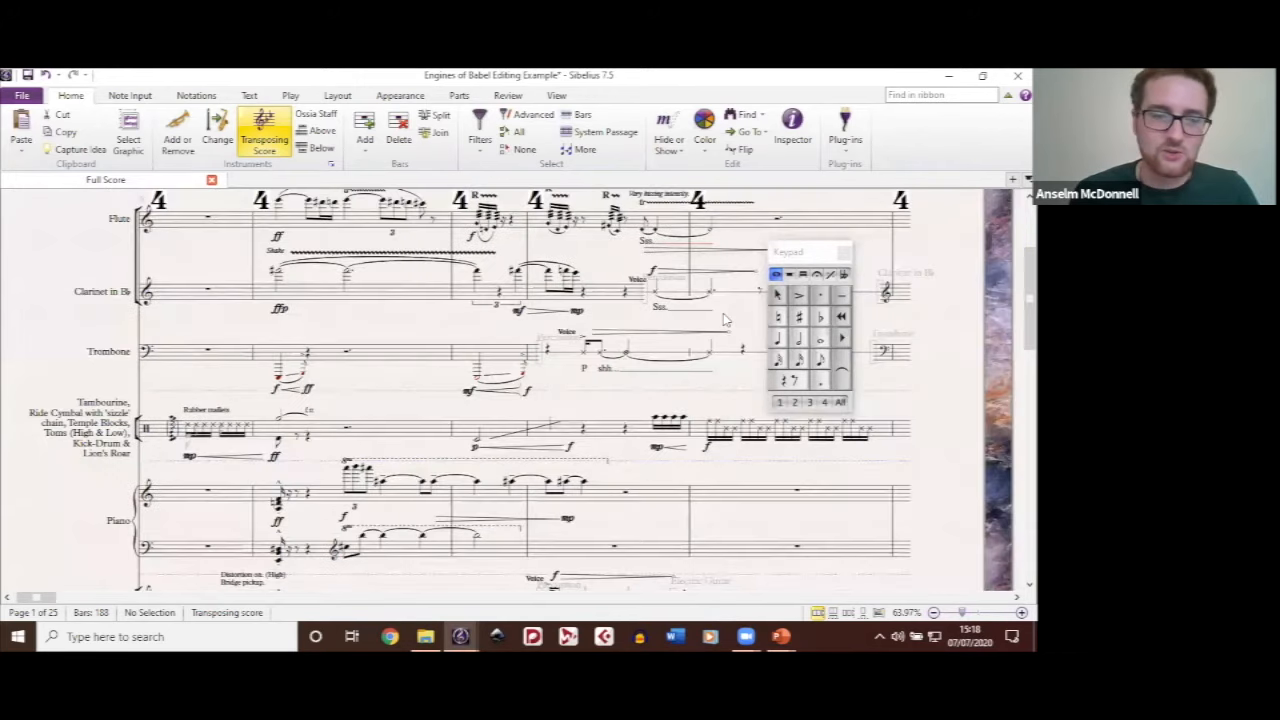
Step: Examine the score from the flute down to the contrabass, ending with a close look at the opening percussion bar
{"action": "left_click_drag", "start_coordinate": [479, 385], "coordinate": [491, 407]}
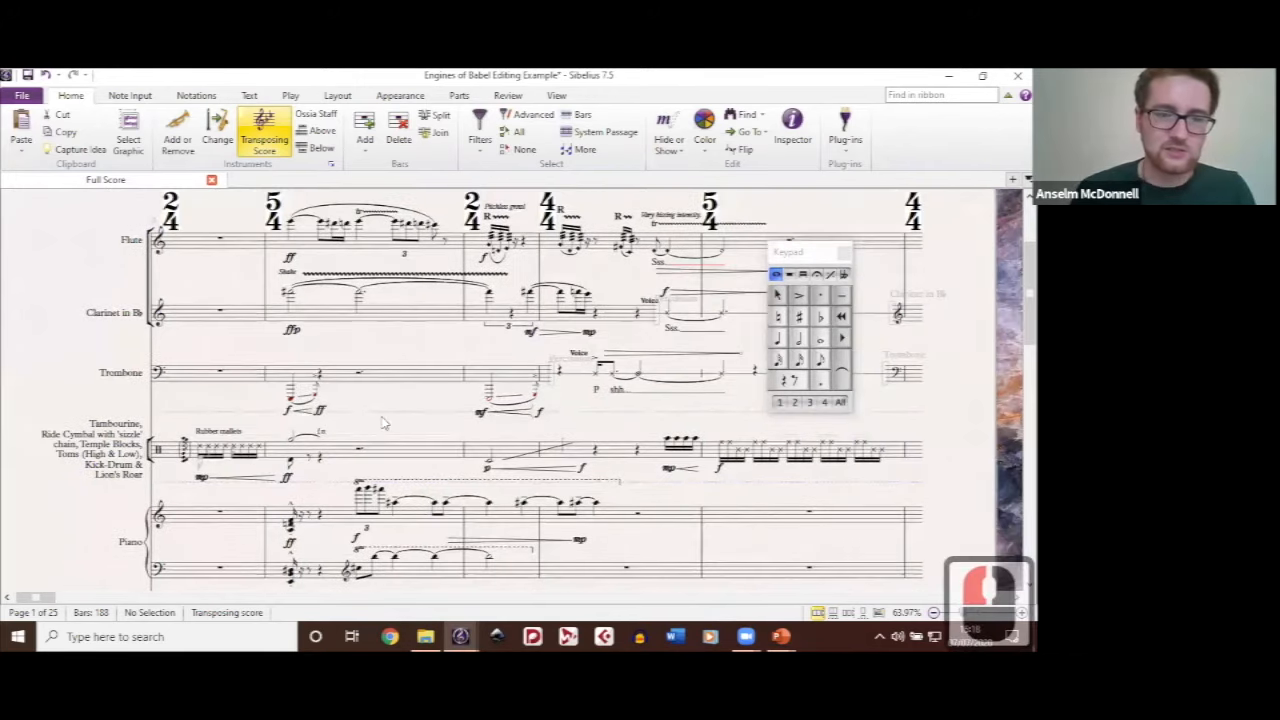
{"action": "scroll", "coordinate": [488, 435], "scroll_direction": "down", "scroll_amount": 3}
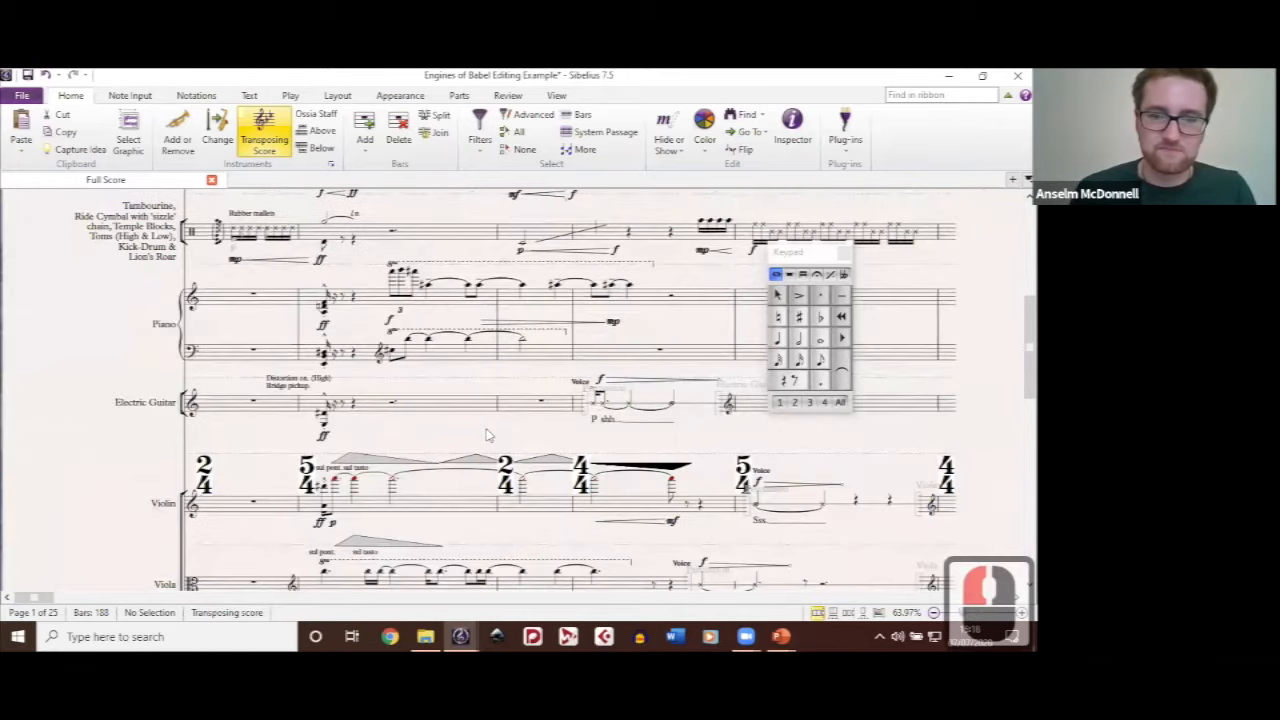
{"action": "left_click_drag", "start_coordinate": [488, 433], "coordinate": [383, 250]}
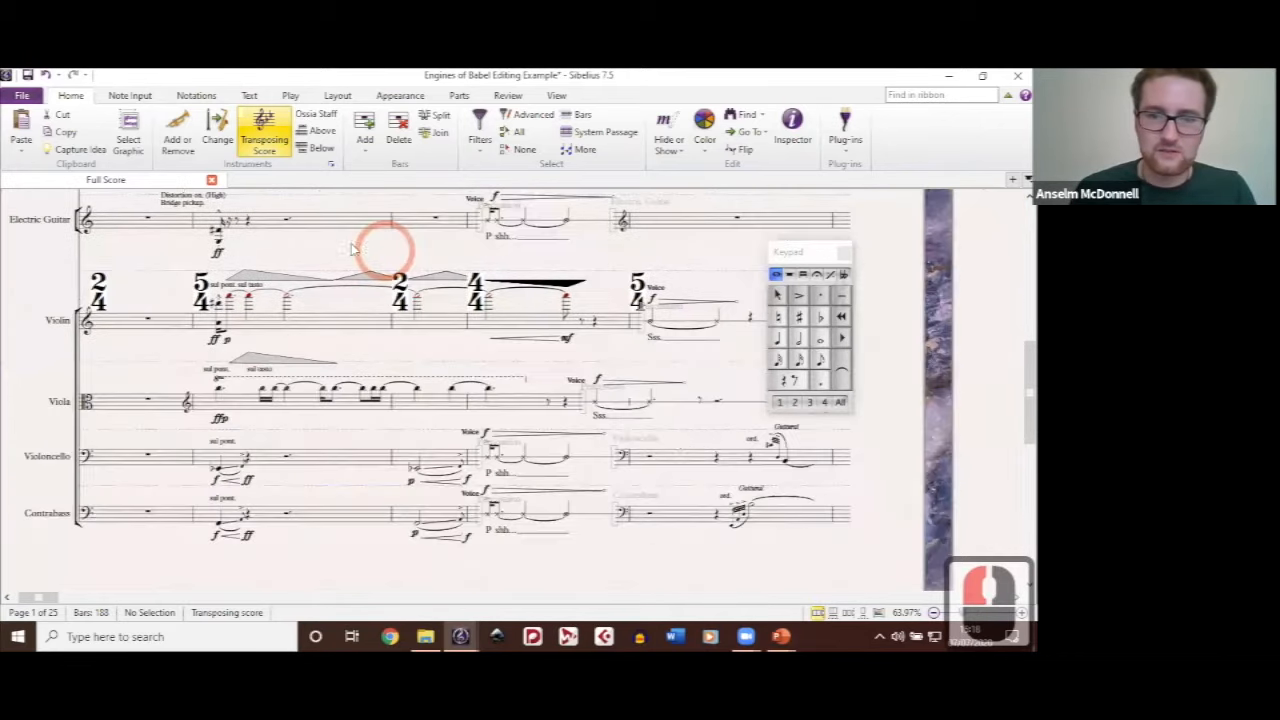
{"action": "left_click_drag", "start_coordinate": [693, 429], "coordinate": [659, 422]}
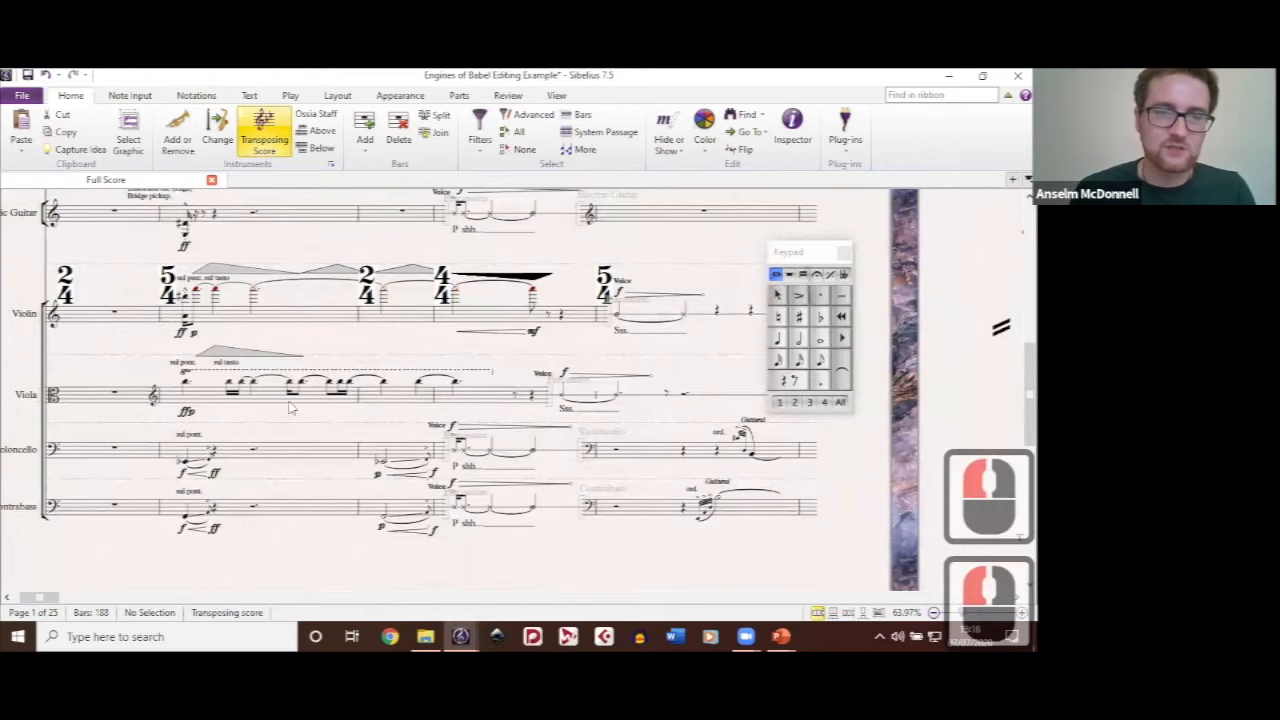
{"action": "left_click_drag", "start_coordinate": [163, 226], "coordinate": [348, 378]}
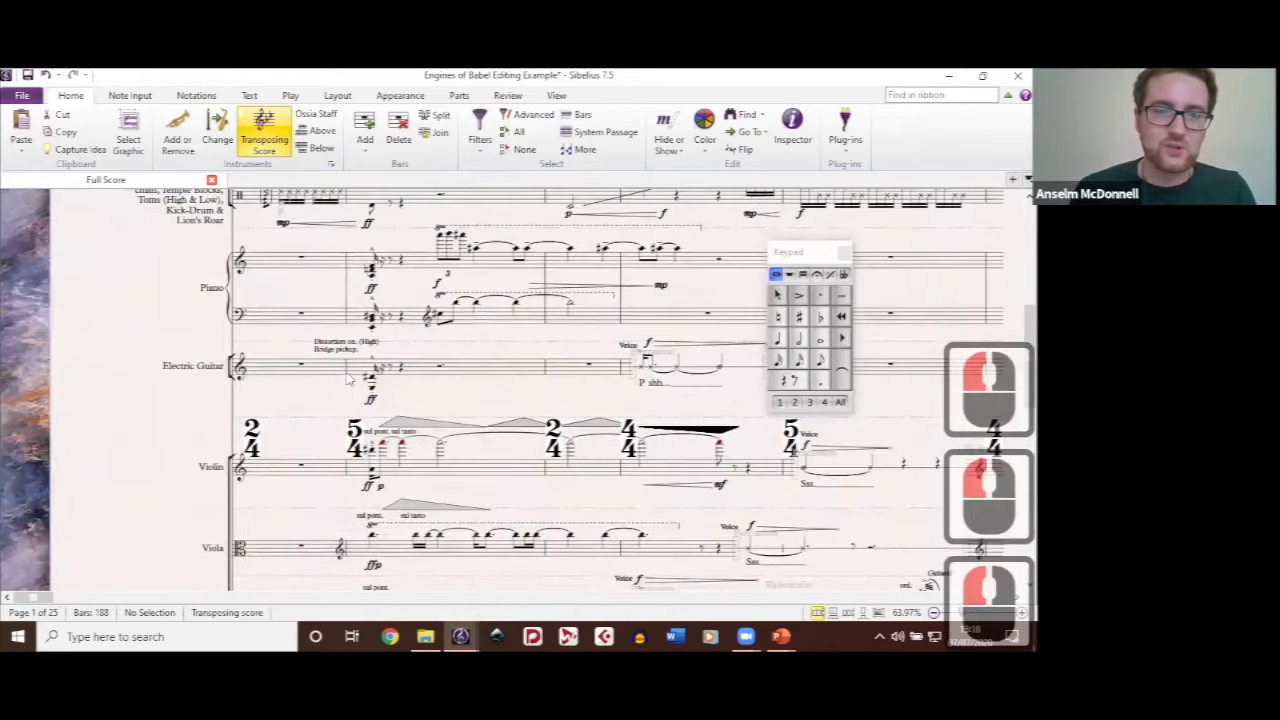
{"action": "scroll", "coordinate": [282, 342], "scroll_direction": "up", "scroll_amount": 6}
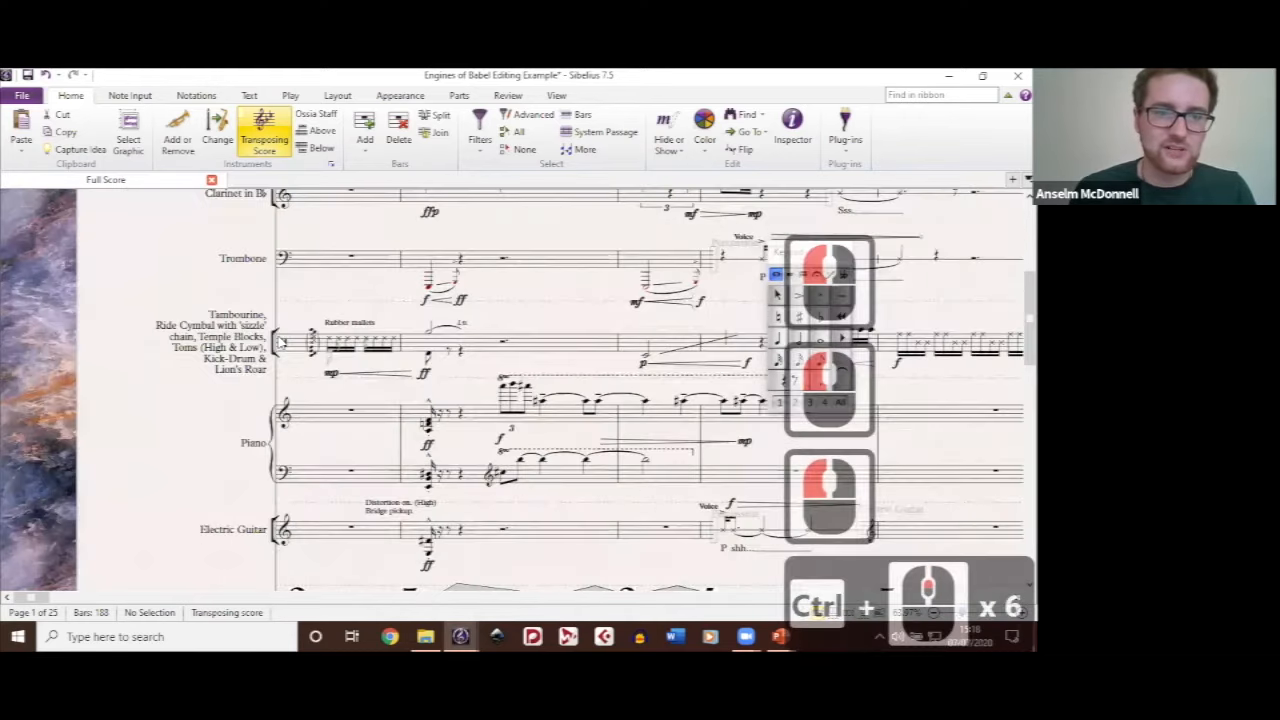
{"action": "left_click_drag", "start_coordinate": [260, 353], "coordinate": [400, 404]}
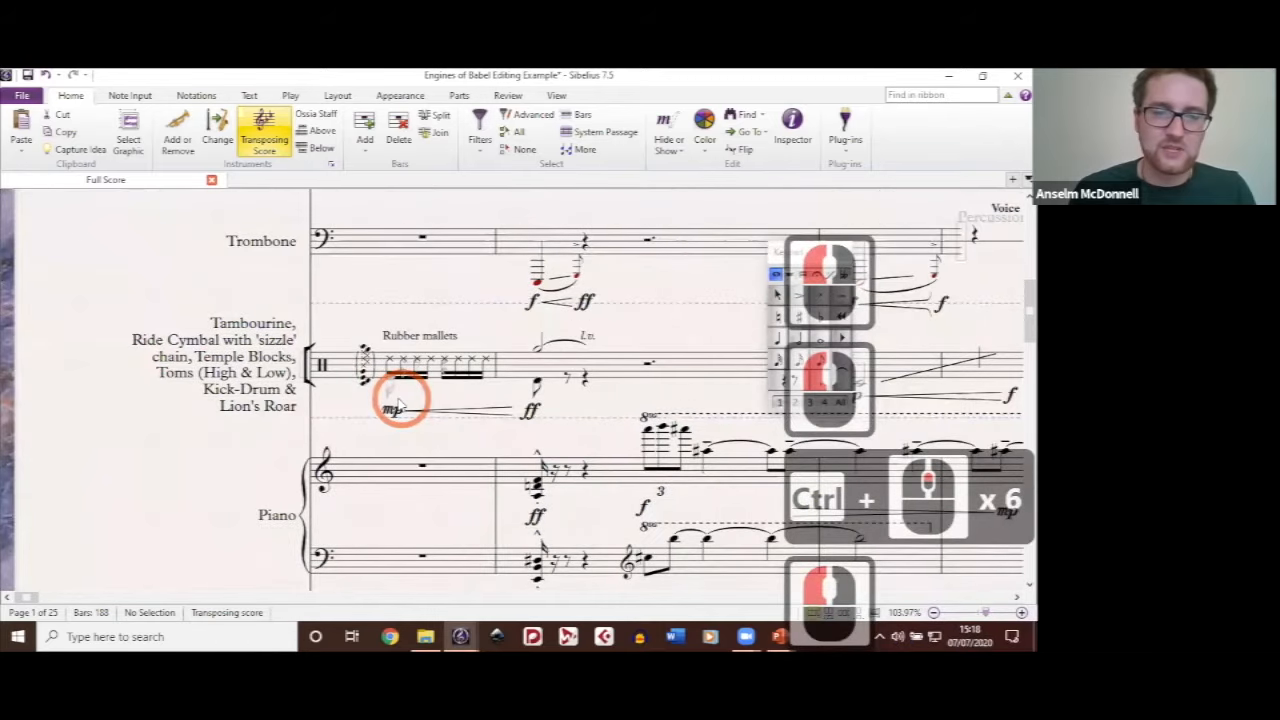
{"action": "scroll", "coordinate": [440, 404], "scroll_direction": "up", "scroll_amount": 3}
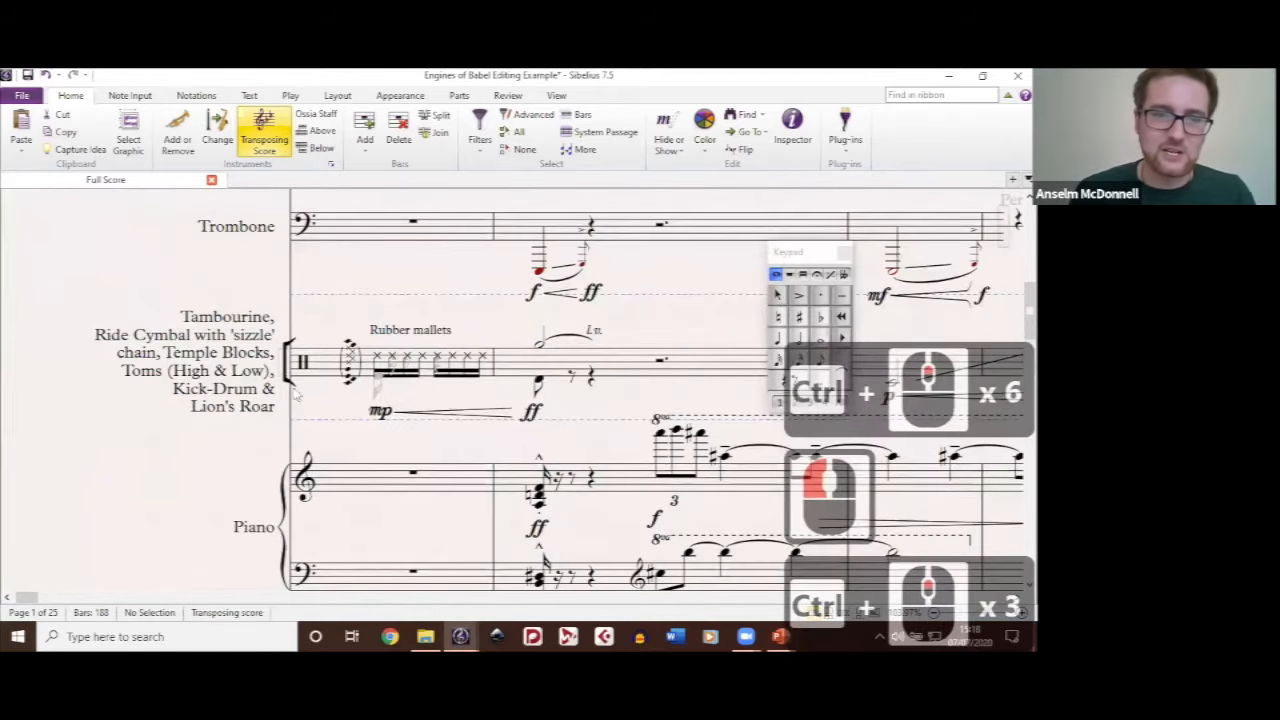
{"action": "scroll", "coordinate": [298, 395], "scroll_direction": "up", "scroll_amount": 1}
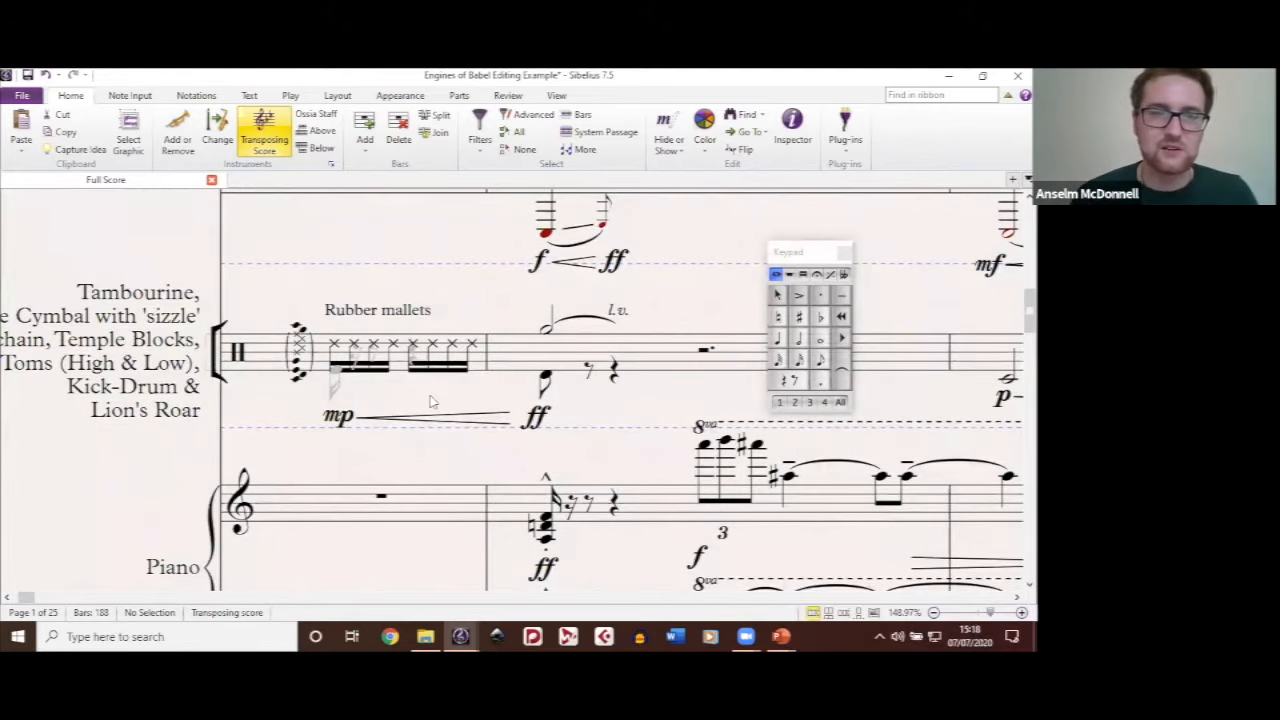
Step: Show the hidden second-voice note on beat 1 of the opening percussion bar and hide it again
{"action": "left_click", "coordinate": [335, 372]}
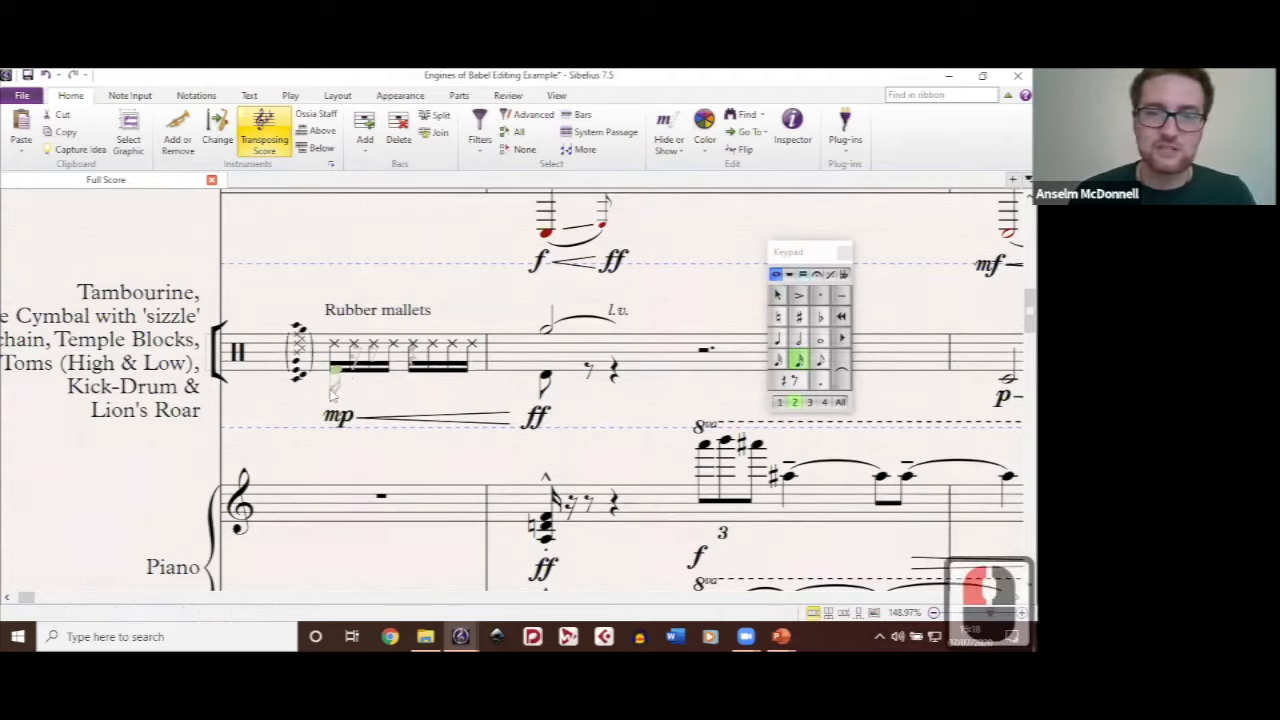
{"action": "left_click", "coordinate": [334, 388]}
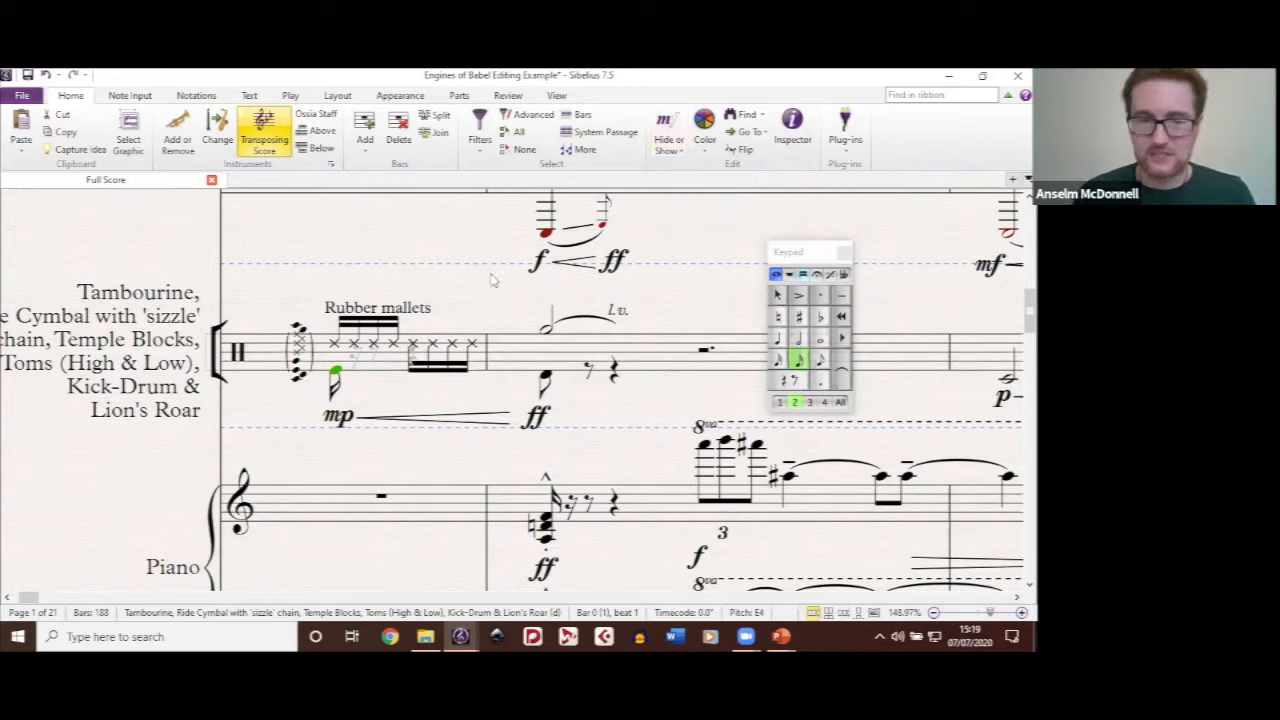
{"action": "key", "text": "ctrl+shift+h"}
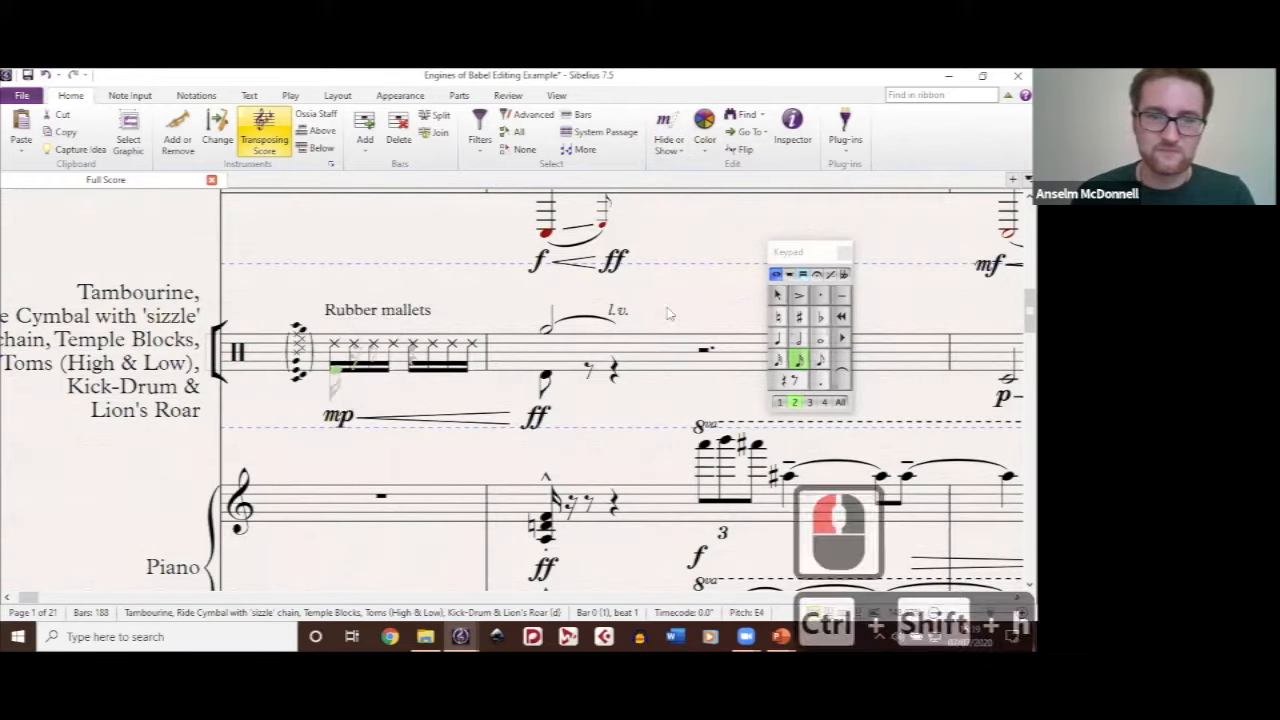
{"action": "left_click", "coordinate": [697, 288]}
{"action": "scroll", "coordinate": [697, 288], "scroll_direction": "down", "scroll_amount": 2}
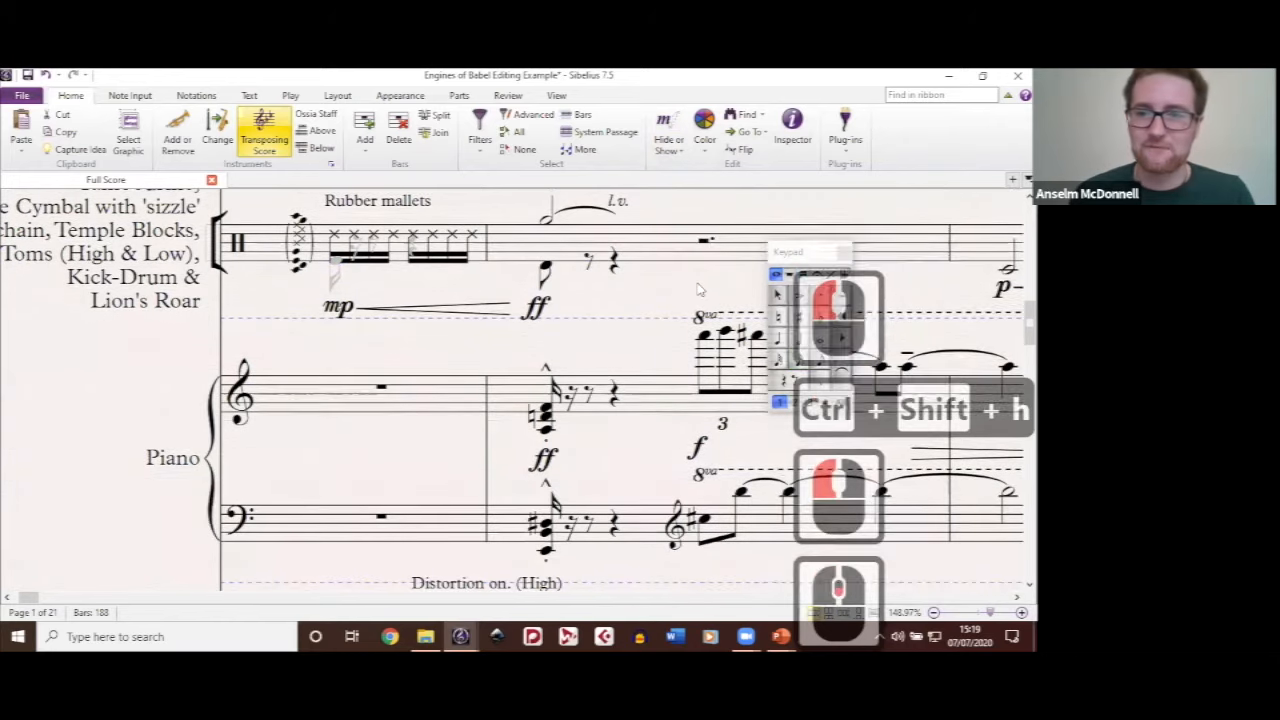
{"action": "scroll", "coordinate": [698, 289], "scroll_direction": "down", "scroll_amount": 3}
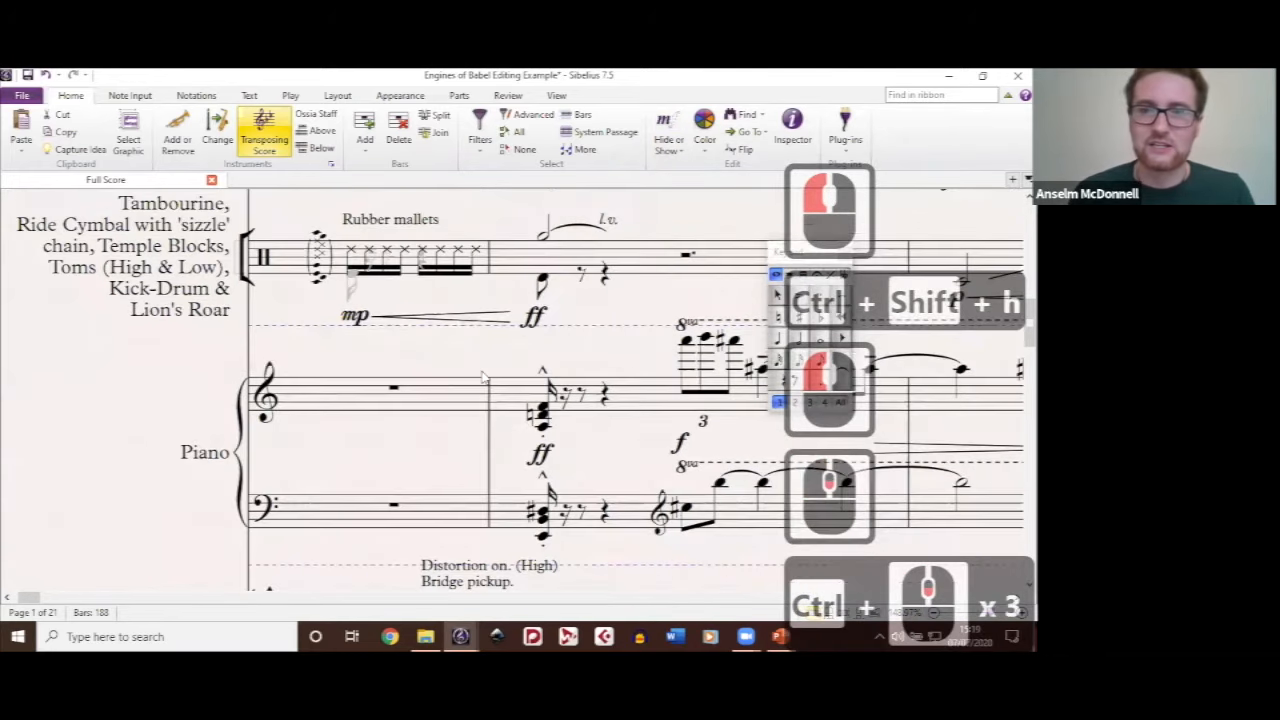
Step: Select the hidden Percussion instrument change on the trombone staff to inspect it, and deselect it
{"action": "left_click_drag", "start_coordinate": [451, 397], "coordinate": [183, 271]}
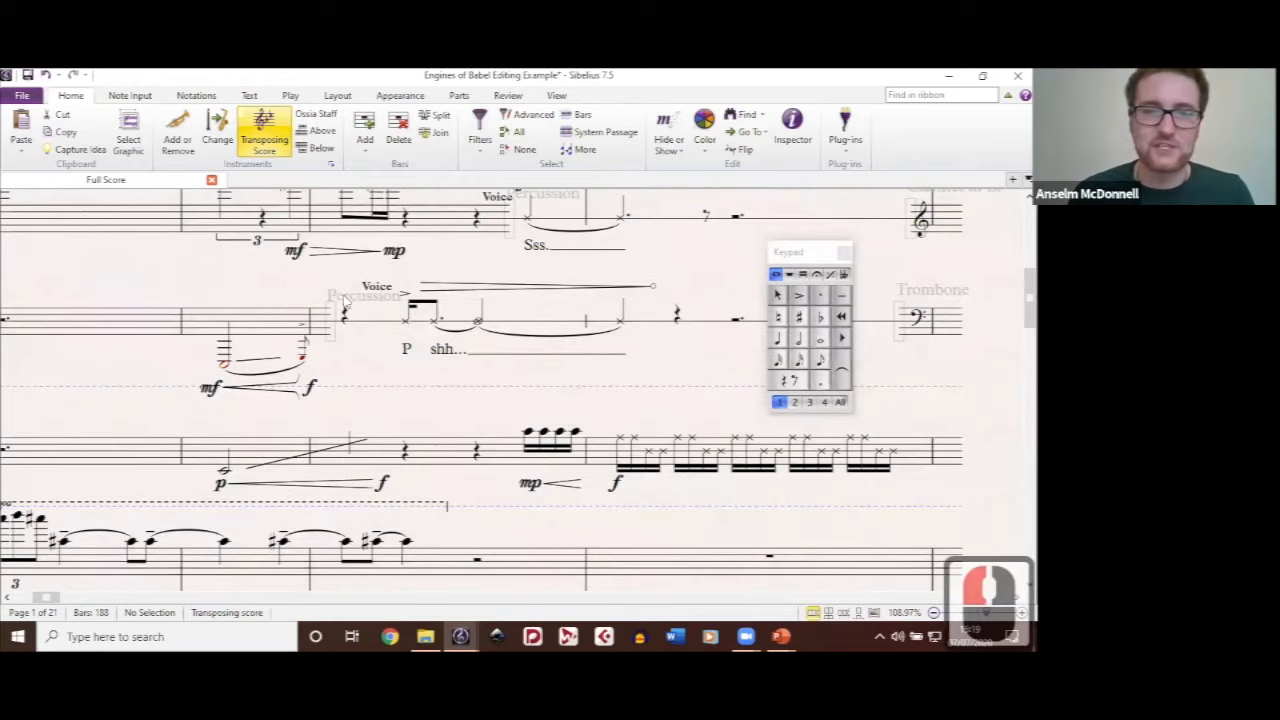
{"action": "left_click", "coordinate": [344, 298]}
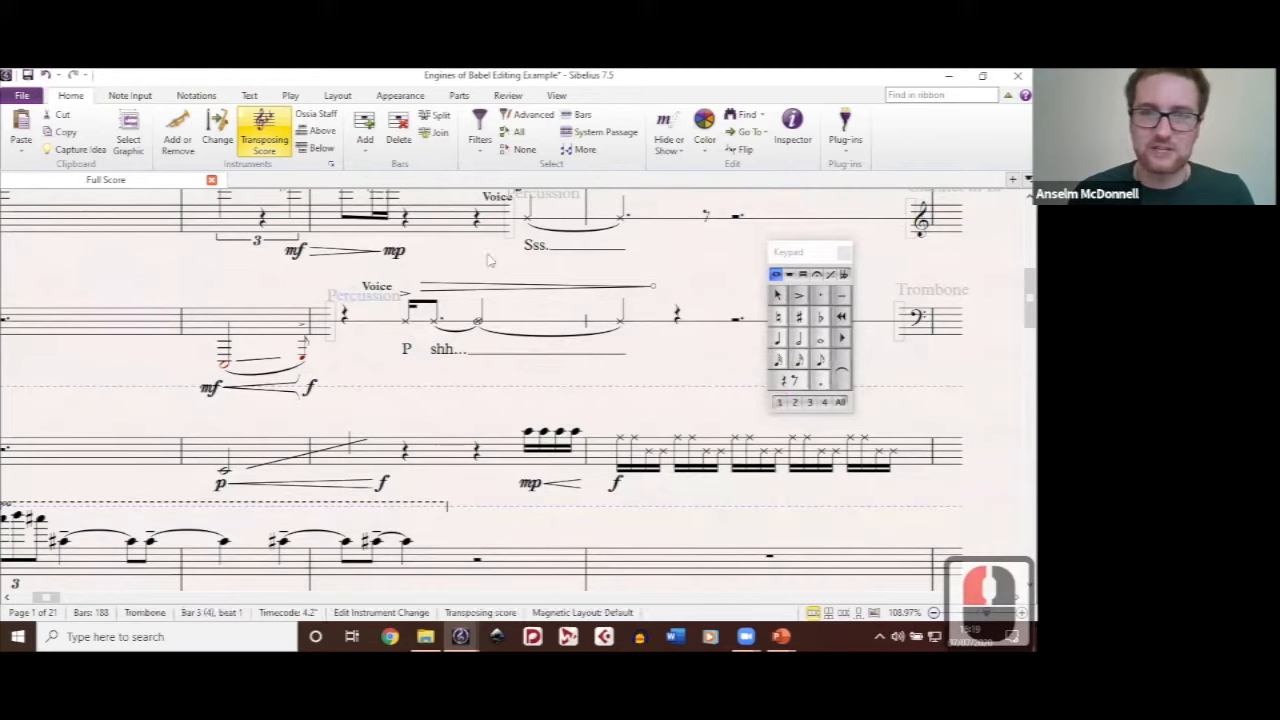
{"action": "left_click", "coordinate": [391, 307]}
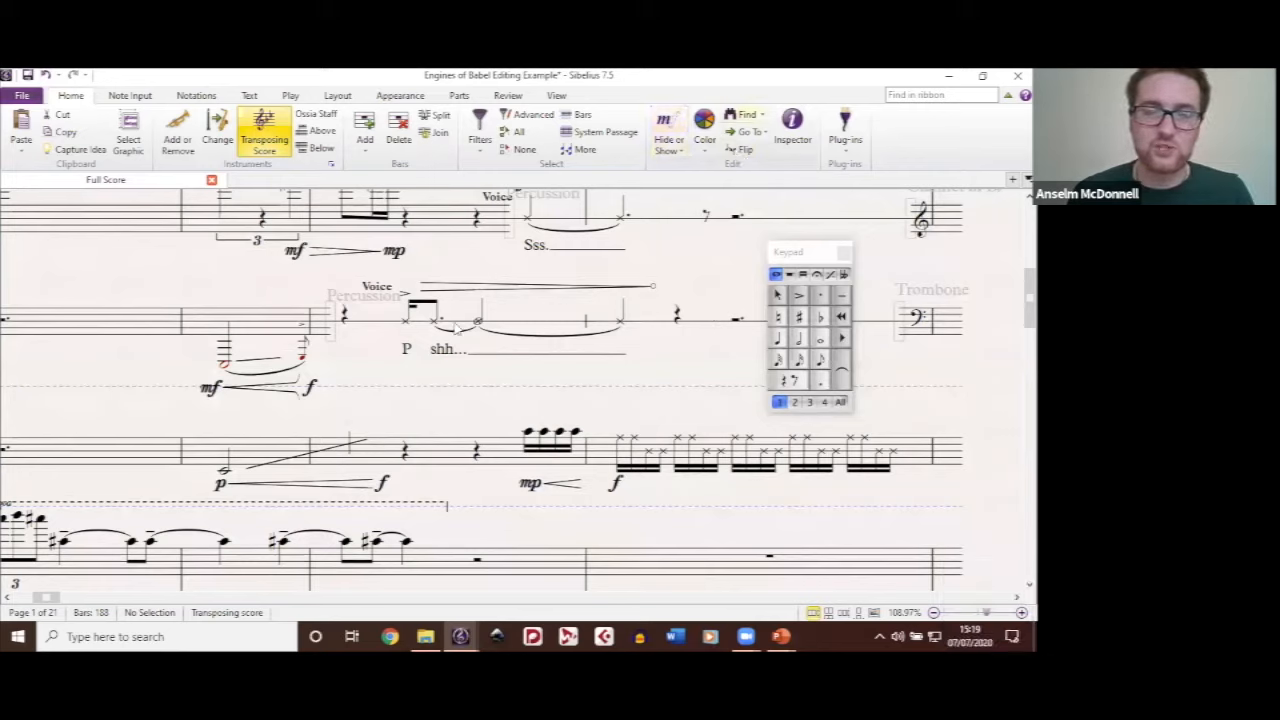
Step: Flip the stems of the four beamed percussion notes marked mp and flip them back
{"action": "left_click", "coordinate": [533, 426]}
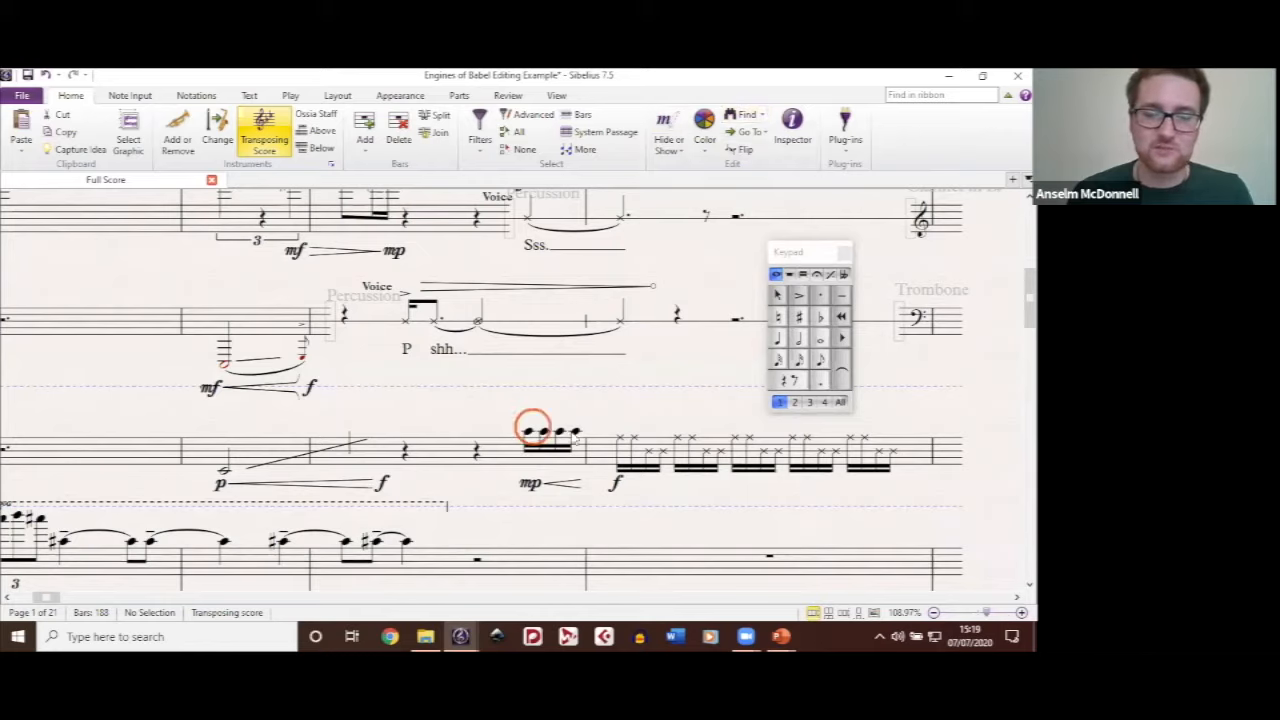
{"action": "left_click", "coordinate": [573, 431], "text": "shift"}
{"action": "left_click", "coordinate": [531, 430], "text": "shift"}
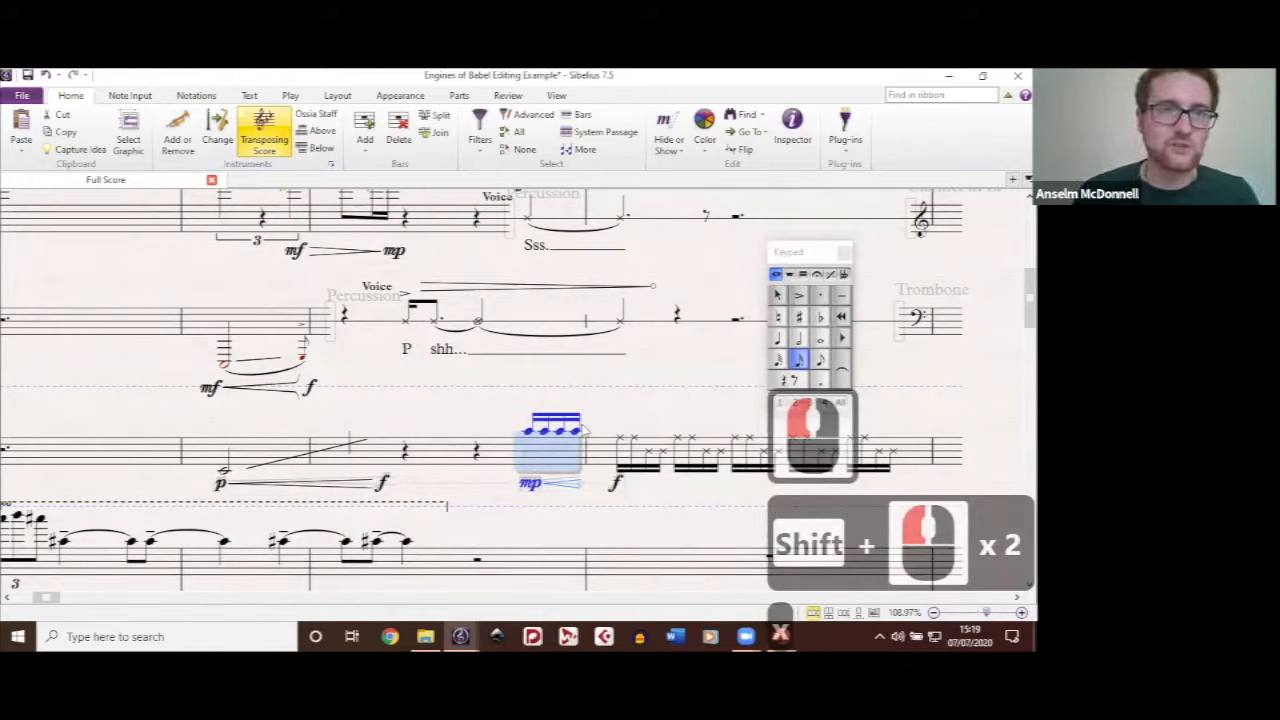
{"action": "key", "text": "x"}
{"action": "left_click", "coordinate": [500, 400]}
Step: Examine the custom tuplet's ratio, format, bracket and duration options, and cancel without creating a tuplet
{"action": "left_click", "coordinate": [130, 96]}
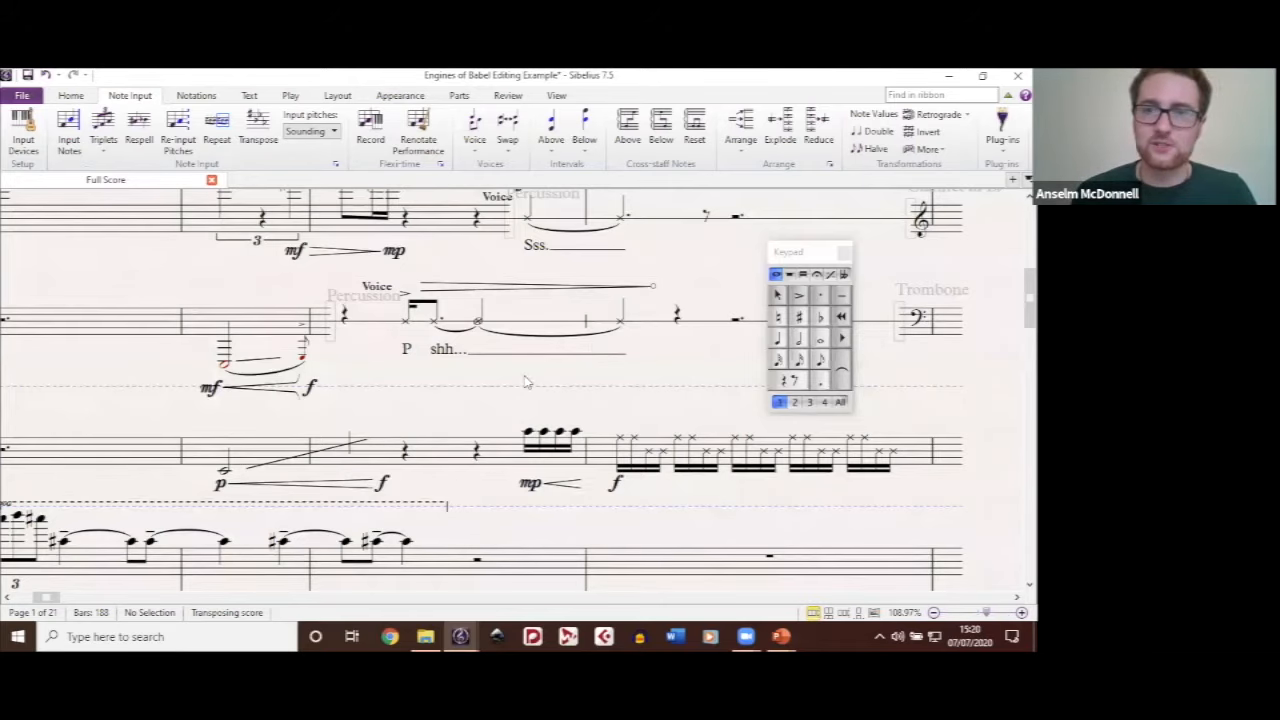
{"action": "scroll", "coordinate": [526, 381], "scroll_direction": "up", "scroll_amount": 2}
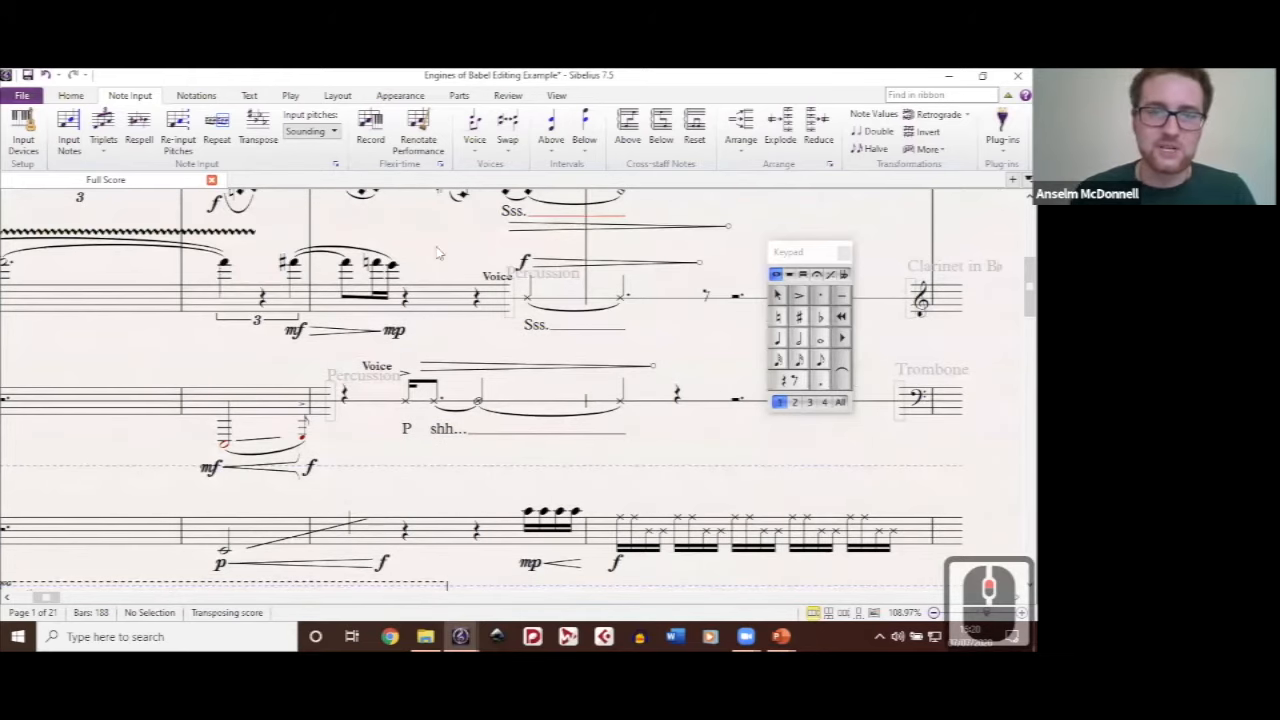
{"action": "left_click_drag", "start_coordinate": [436, 256], "coordinate": [376, 254]}
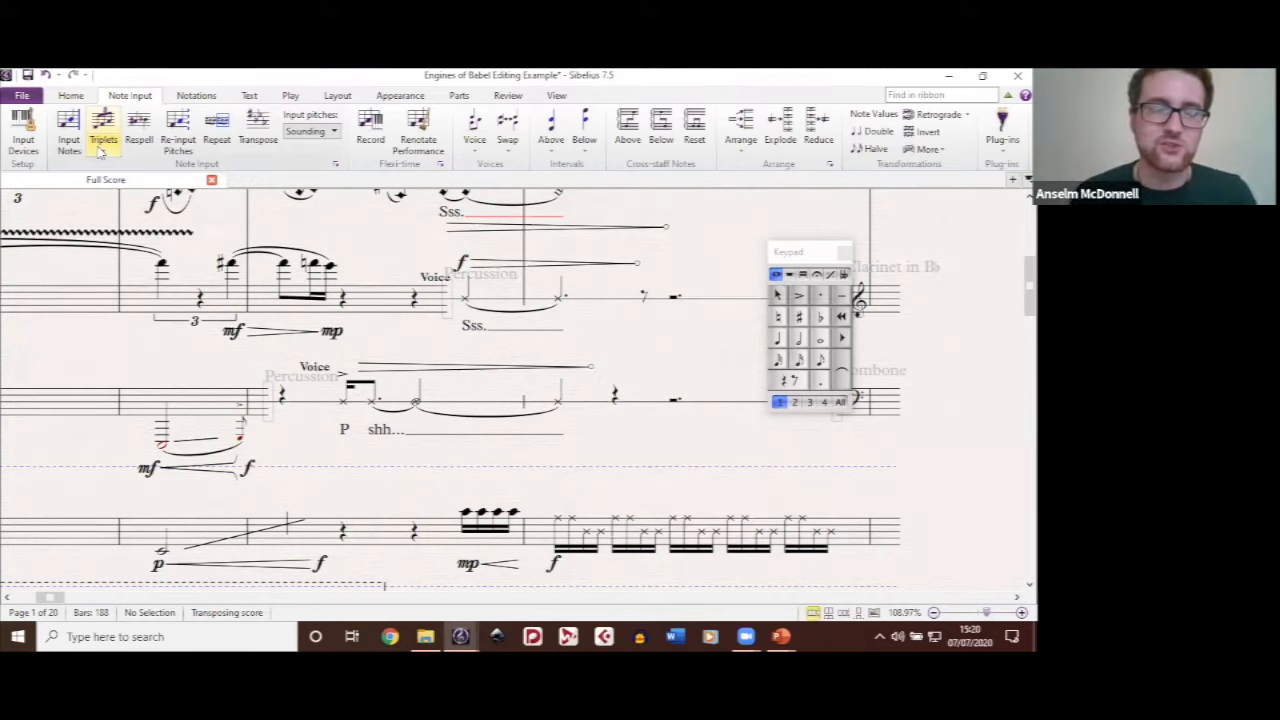
{"action": "left_click", "coordinate": [106, 150]}
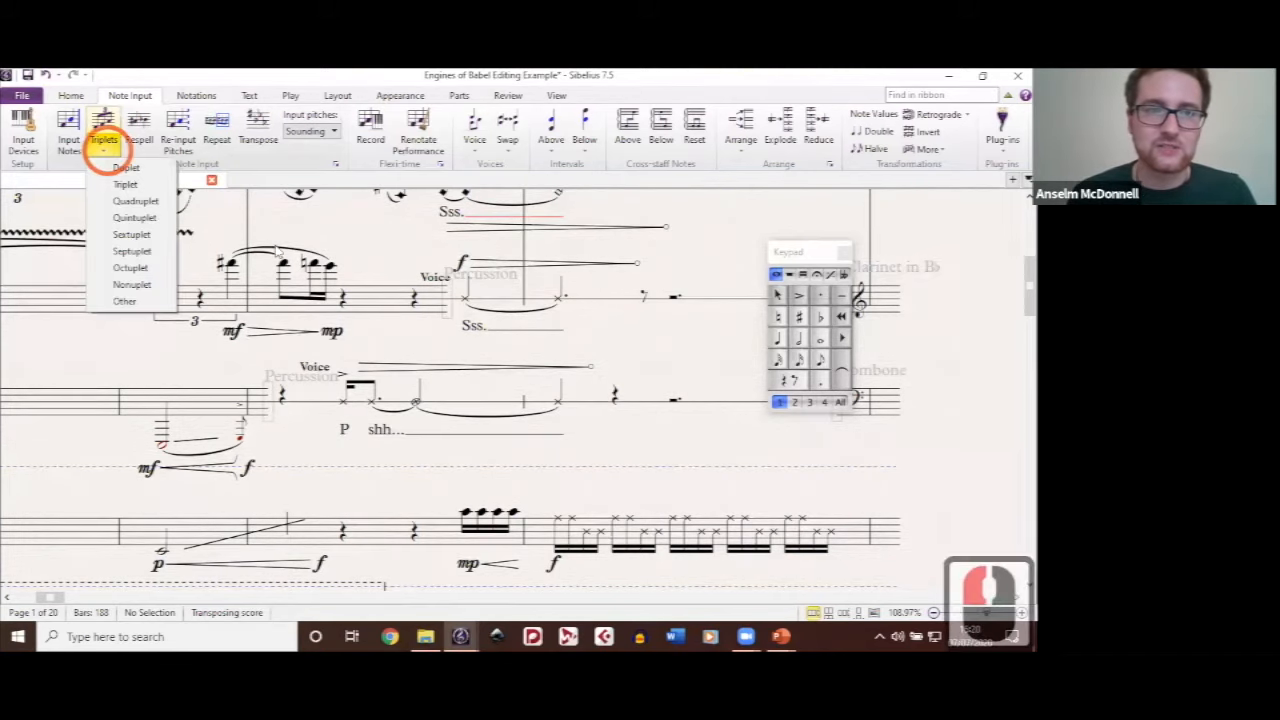
{"action": "left_click", "coordinate": [140, 309]}
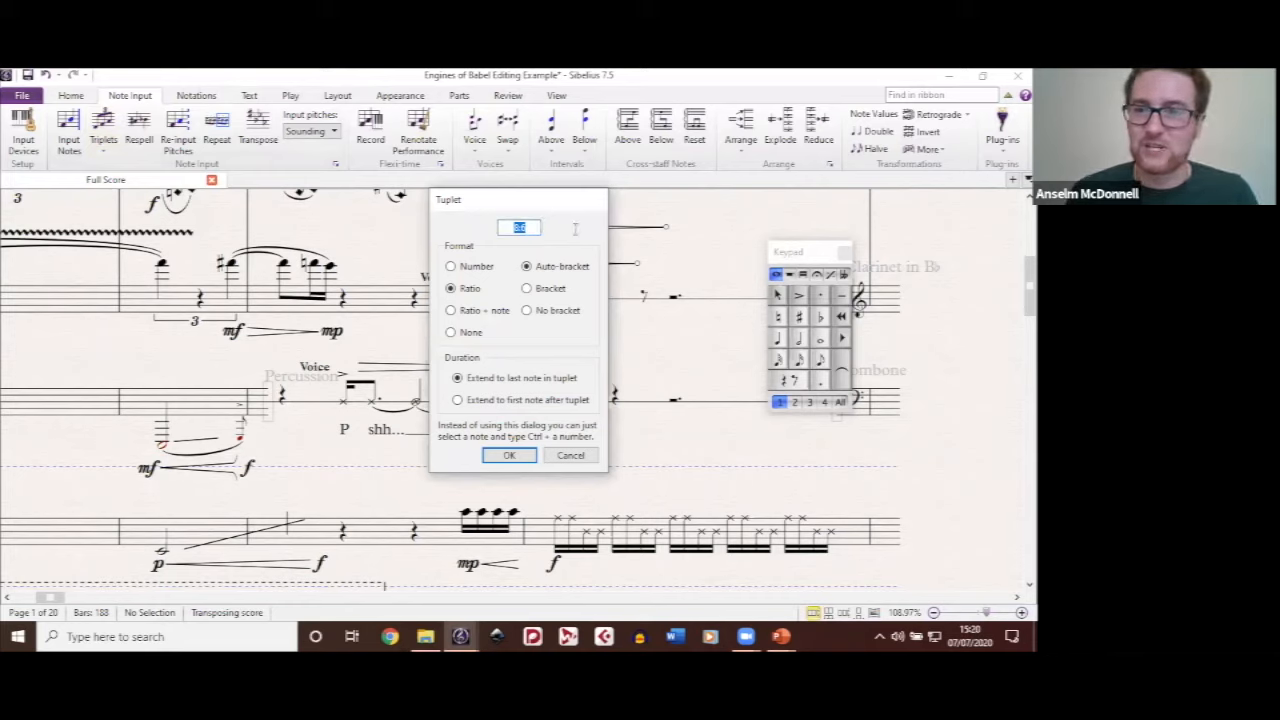
{"action": "left_click", "coordinate": [568, 459]}
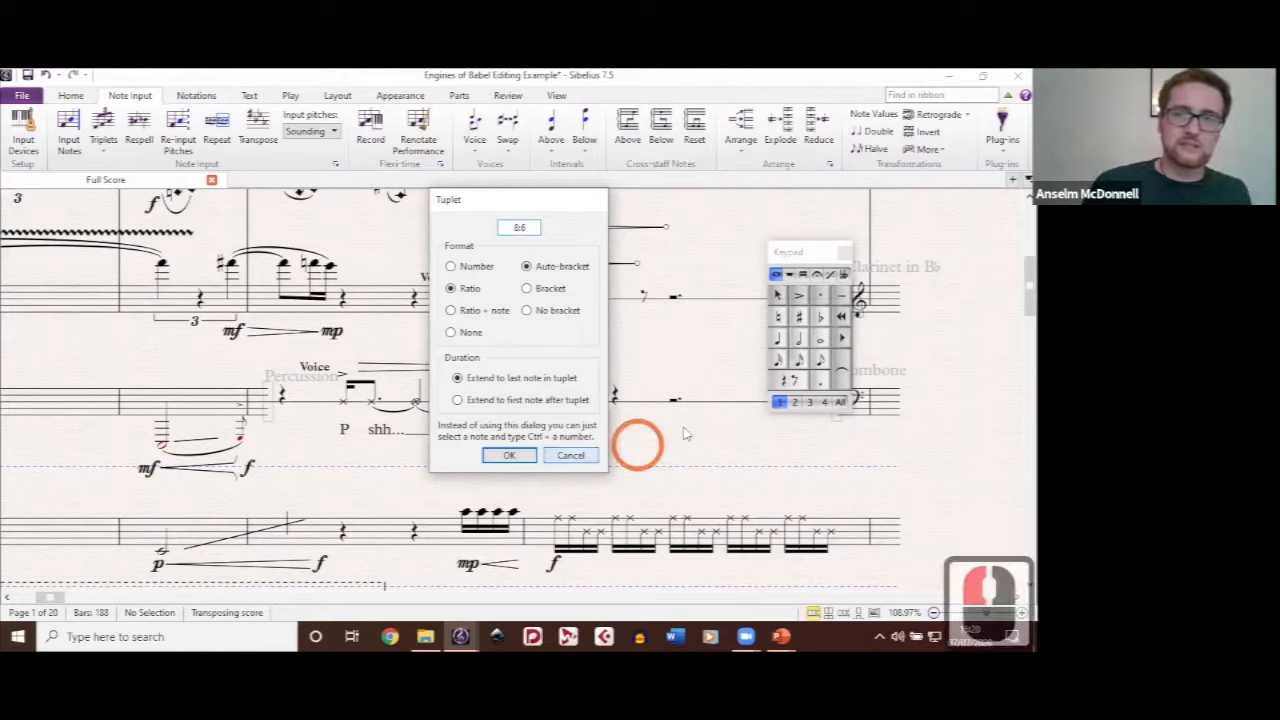
{"action": "left_click", "coordinate": [703, 256]}
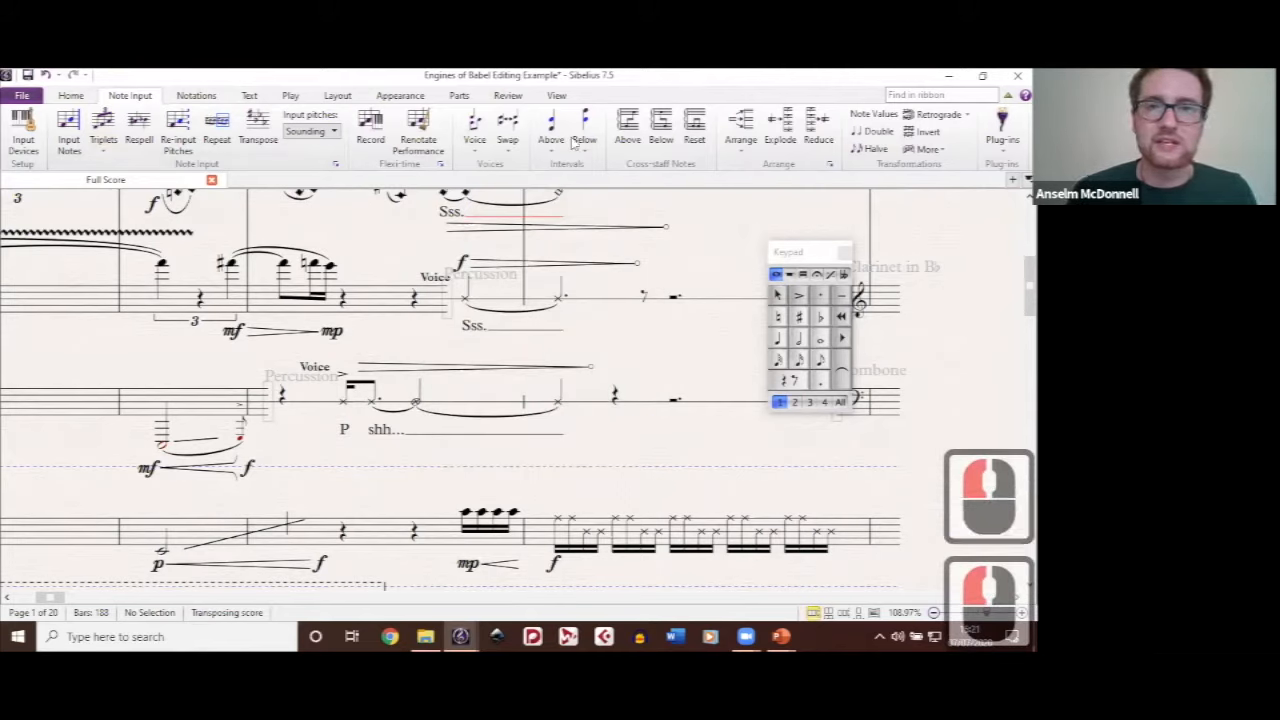
{"action": "left_click", "coordinate": [698, 350]}
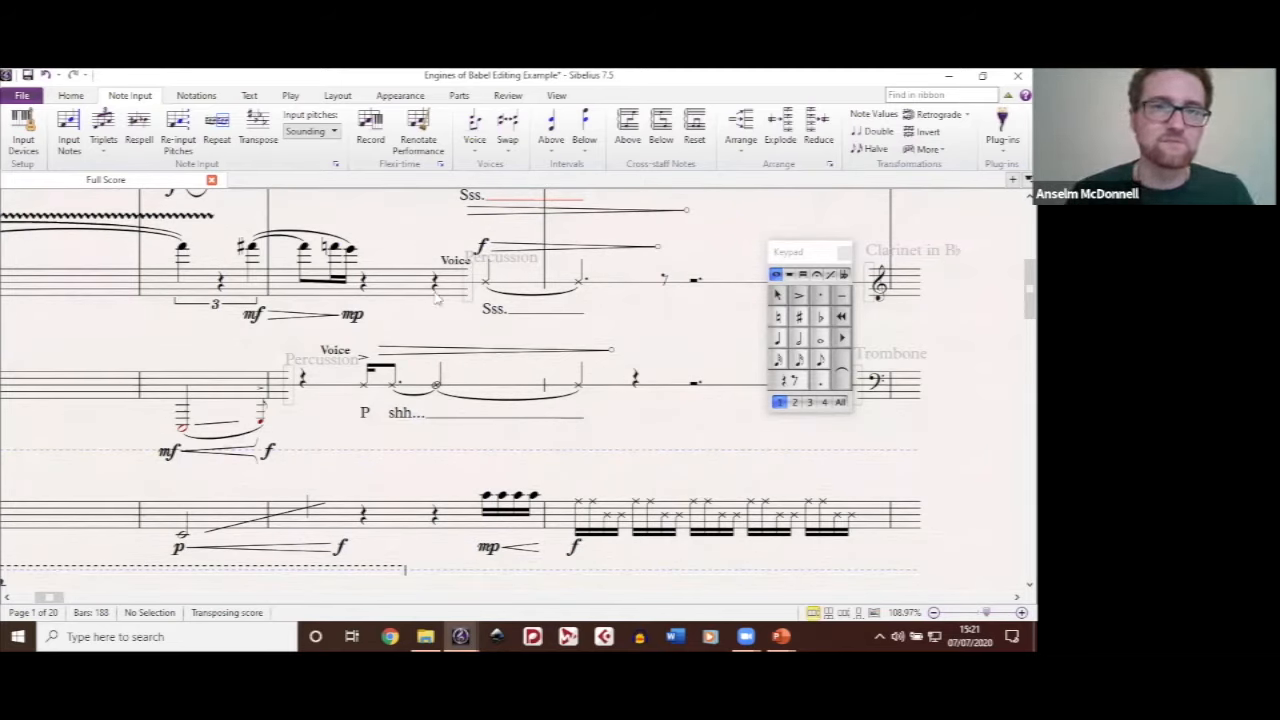
Step: Browse the notehead types in the Edit Noteheads dialog and close it
{"action": "left_click", "coordinate": [197, 97]}
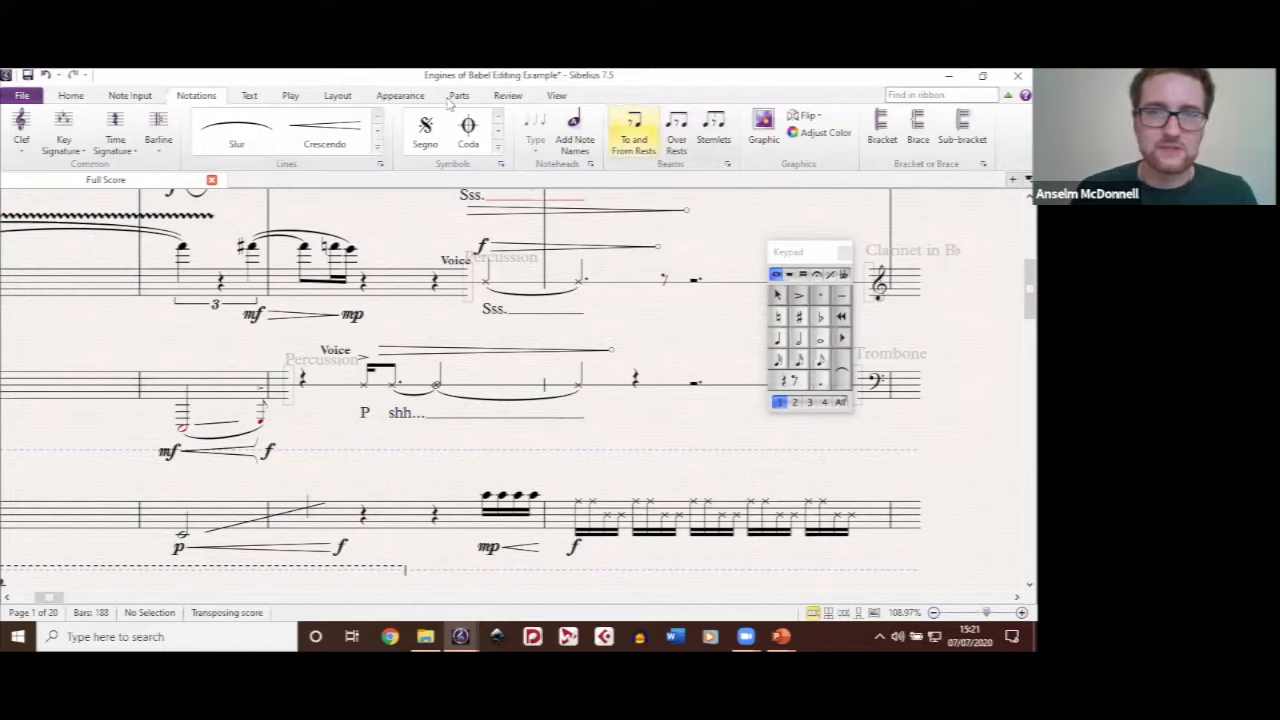
{"action": "left_click", "coordinate": [501, 164]}
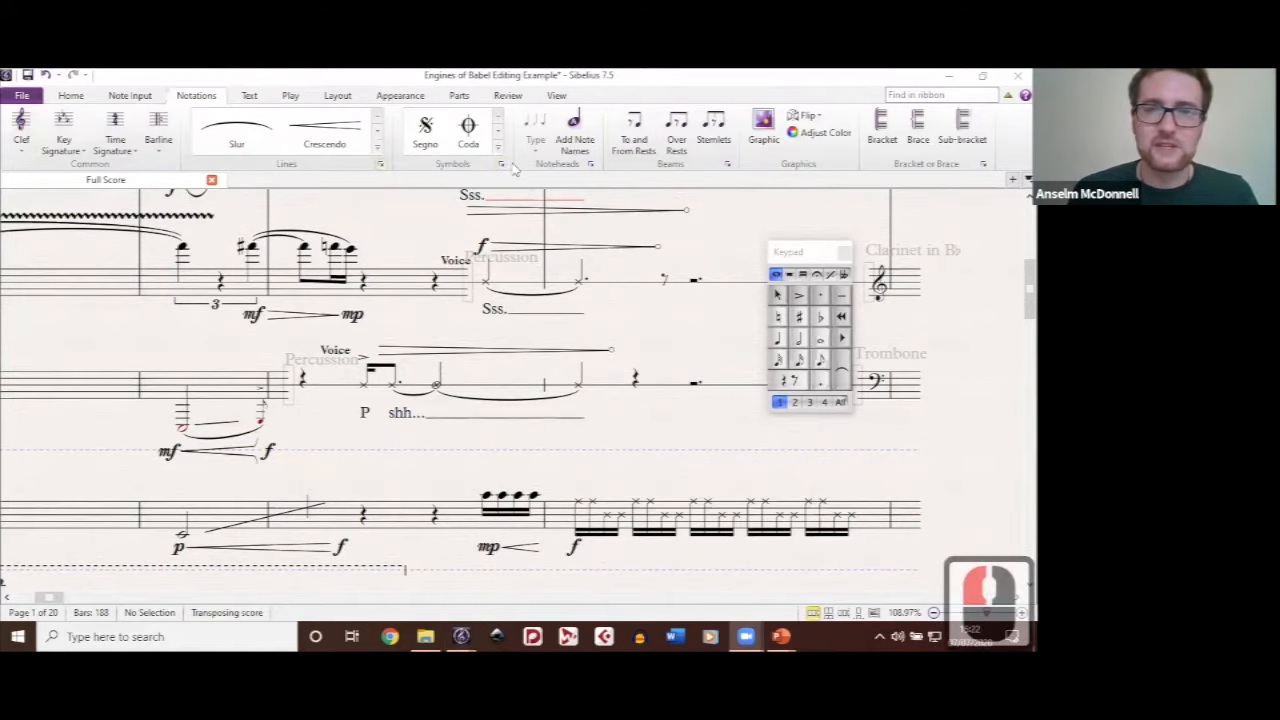
{"action": "left_click", "coordinate": [590, 166]}
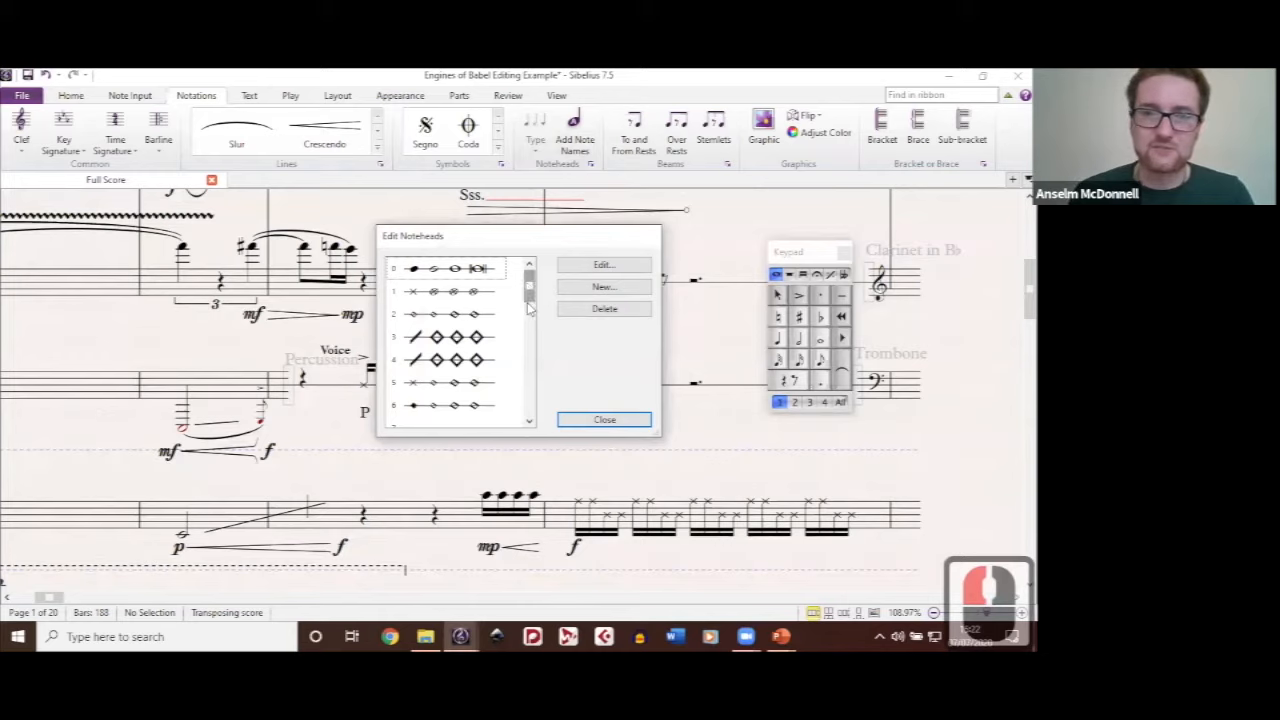
{"action": "left_click", "coordinate": [530, 285]}
{"action": "left_click_drag", "start_coordinate": [530, 316], "coordinate": [530, 328]}
{"action": "left_click", "coordinate": [633, 412]}
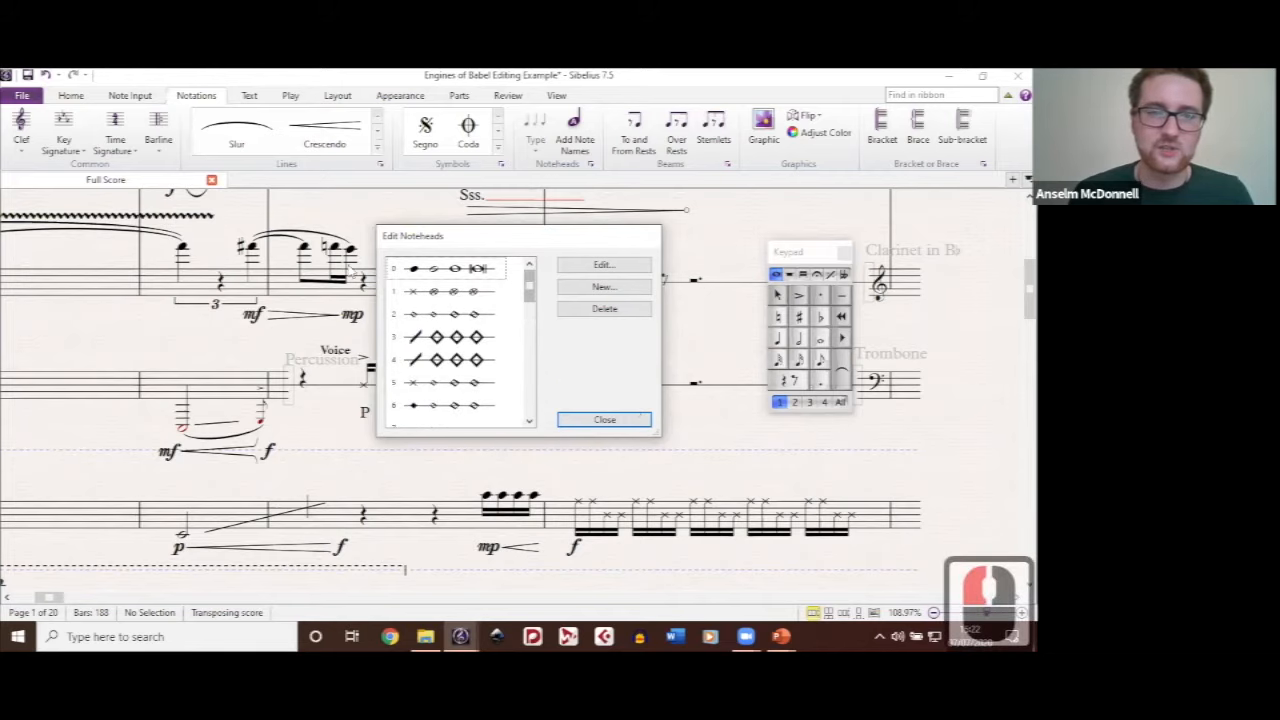
{"action": "left_click", "coordinate": [633, 414]}
Step: Change the last two notes of the clarinet's slurred phrase ending at mp to the Inverted triangle notehead
{"action": "left_click", "coordinate": [347, 249]}
{"action": "left_click", "coordinate": [345, 249], "text": "shift"}
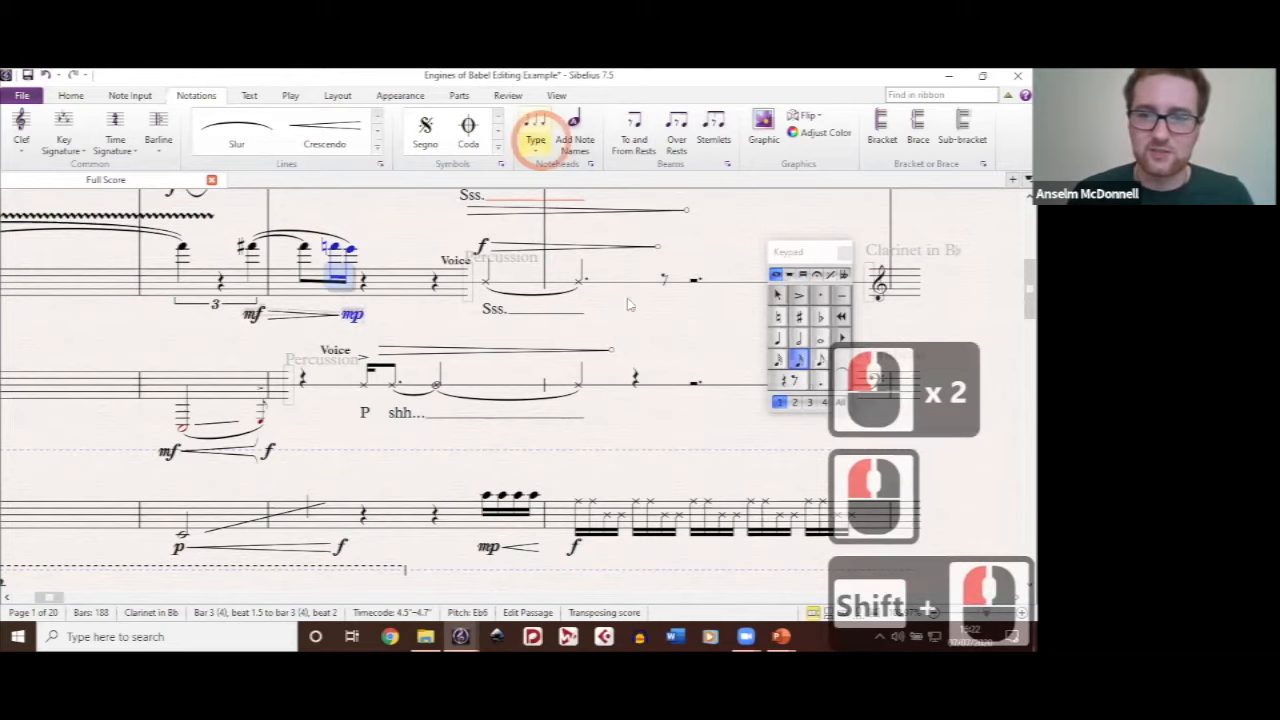
{"action": "left_click", "coordinate": [540, 140]}
{"action": "scroll", "coordinate": [660, 411], "scroll_direction": "down", "scroll_amount": 16}
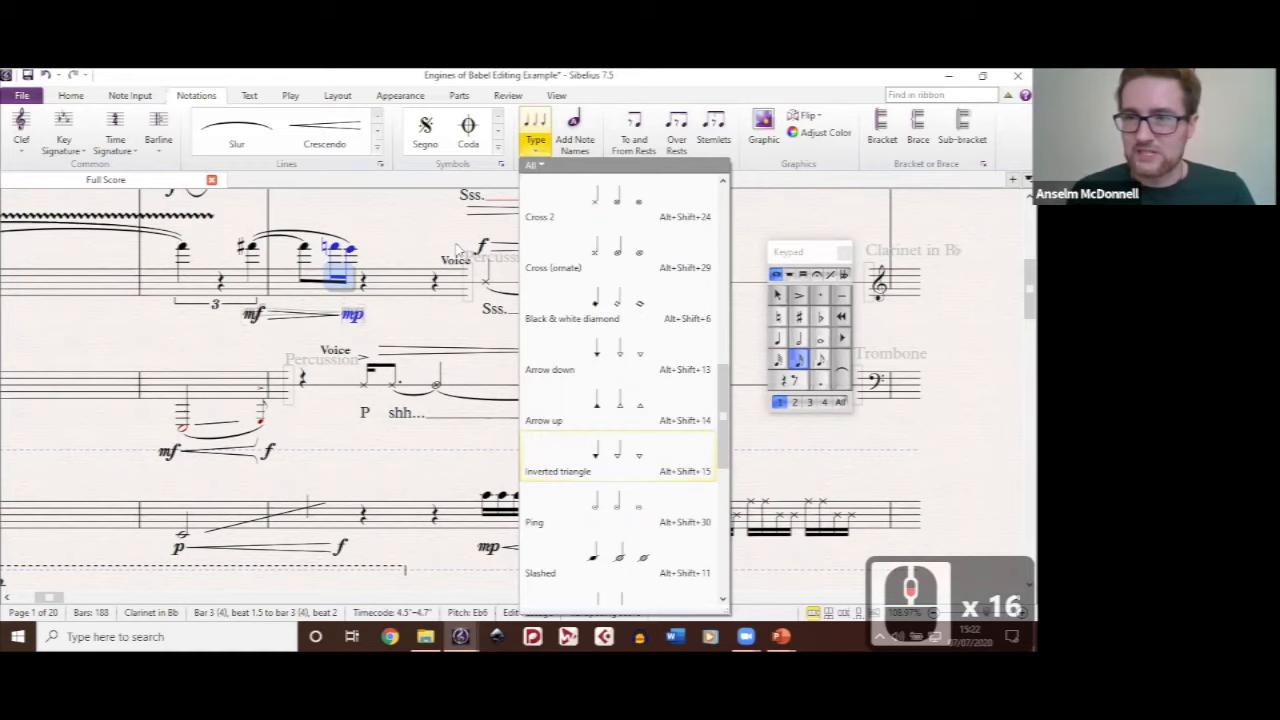
{"action": "left_click", "coordinate": [609, 450]}
{"action": "left_click_drag", "start_coordinate": [456, 245], "coordinate": [514, 261]}
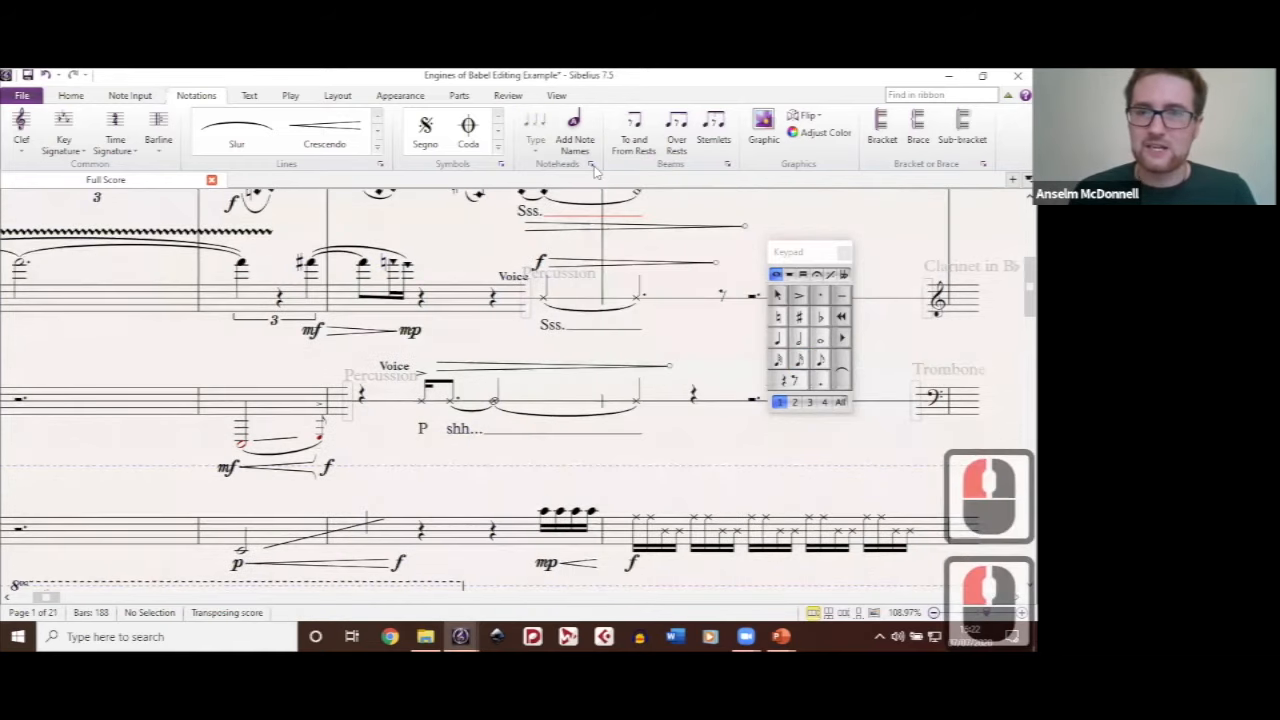
Step: Start a new notehead type based on the Cross notehead and turn off its stem
{"action": "left_click", "coordinate": [592, 166]}
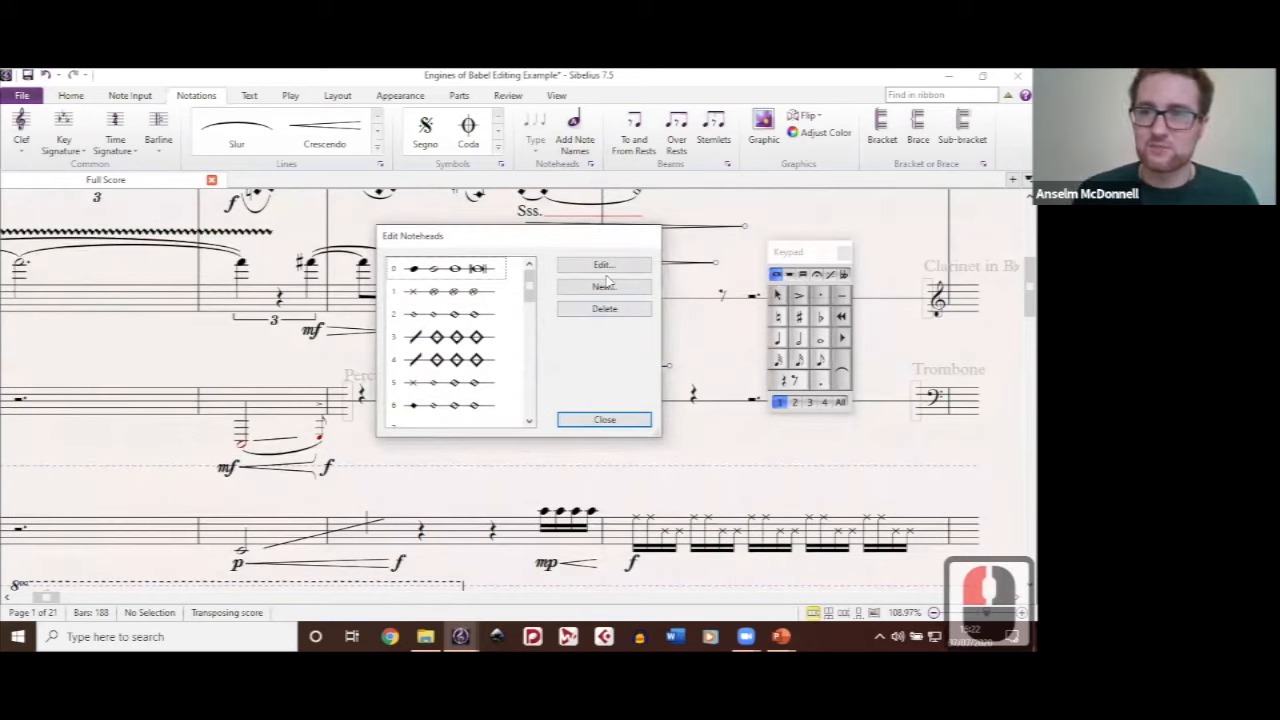
{"action": "left_click", "coordinate": [503, 276]}
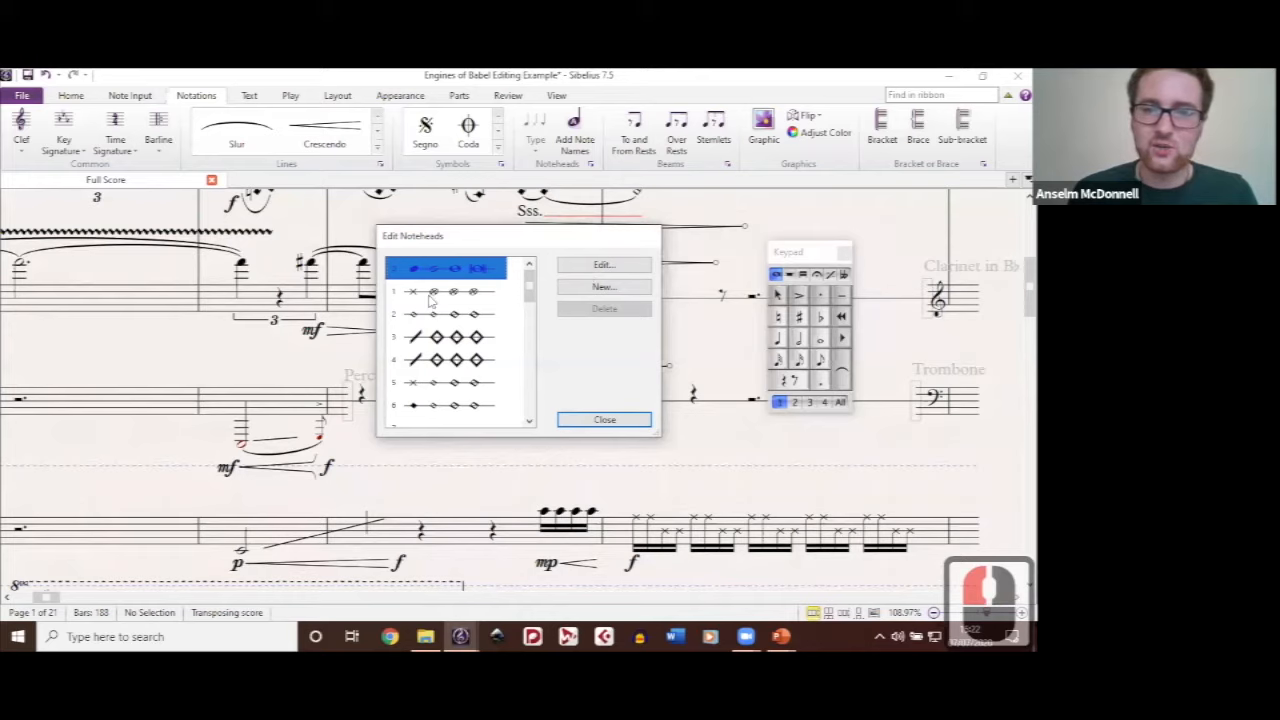
{"action": "left_click", "coordinate": [480, 294]}
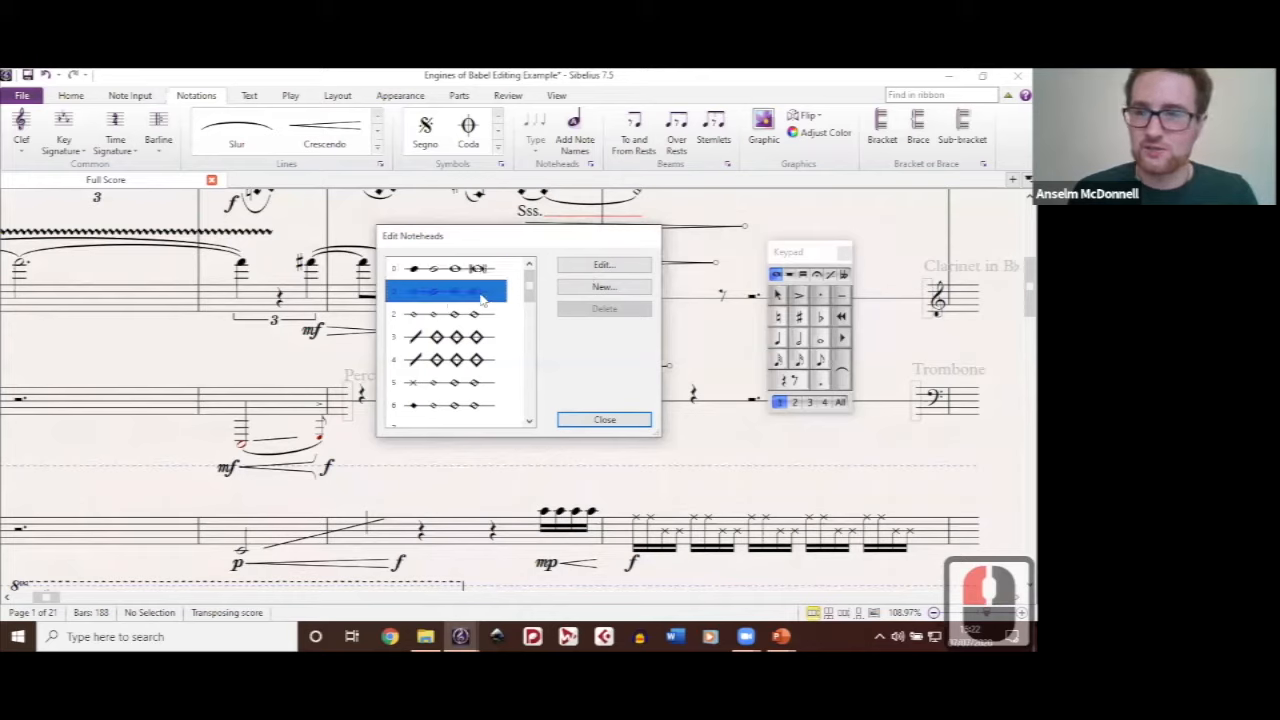
{"action": "left_click", "coordinate": [605, 288]}
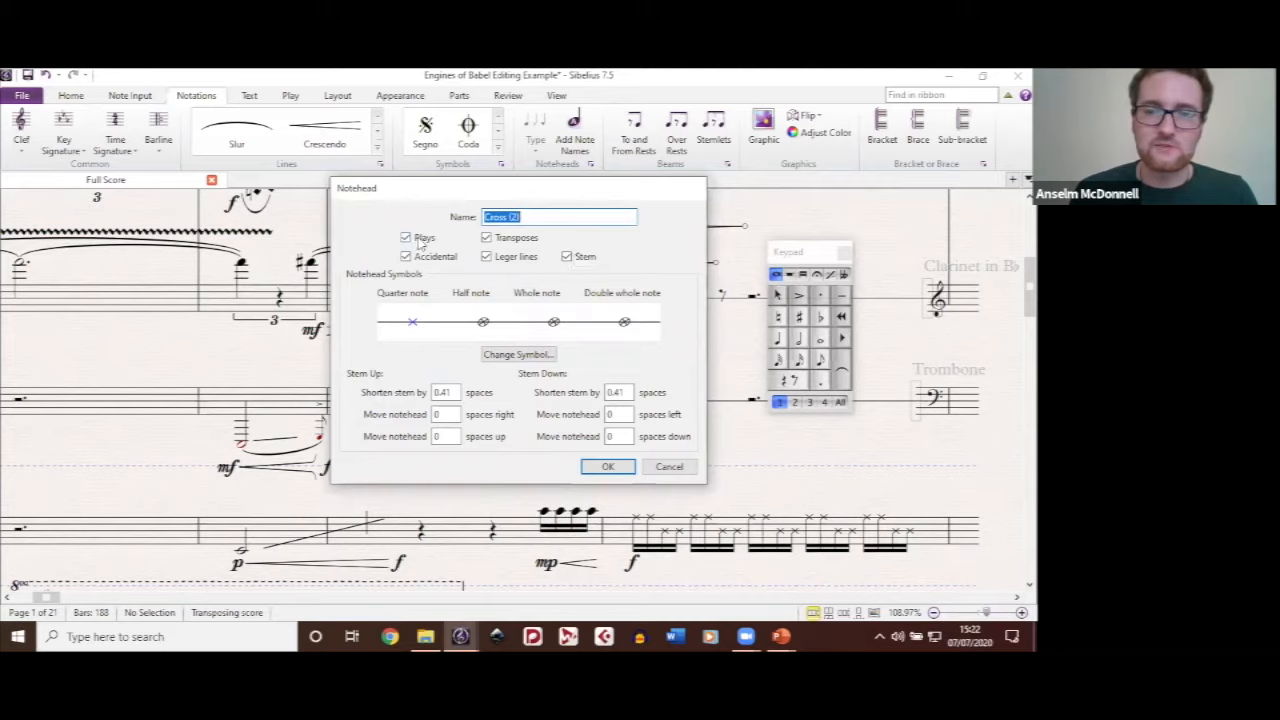
{"action": "left_click", "coordinate": [566, 257]}
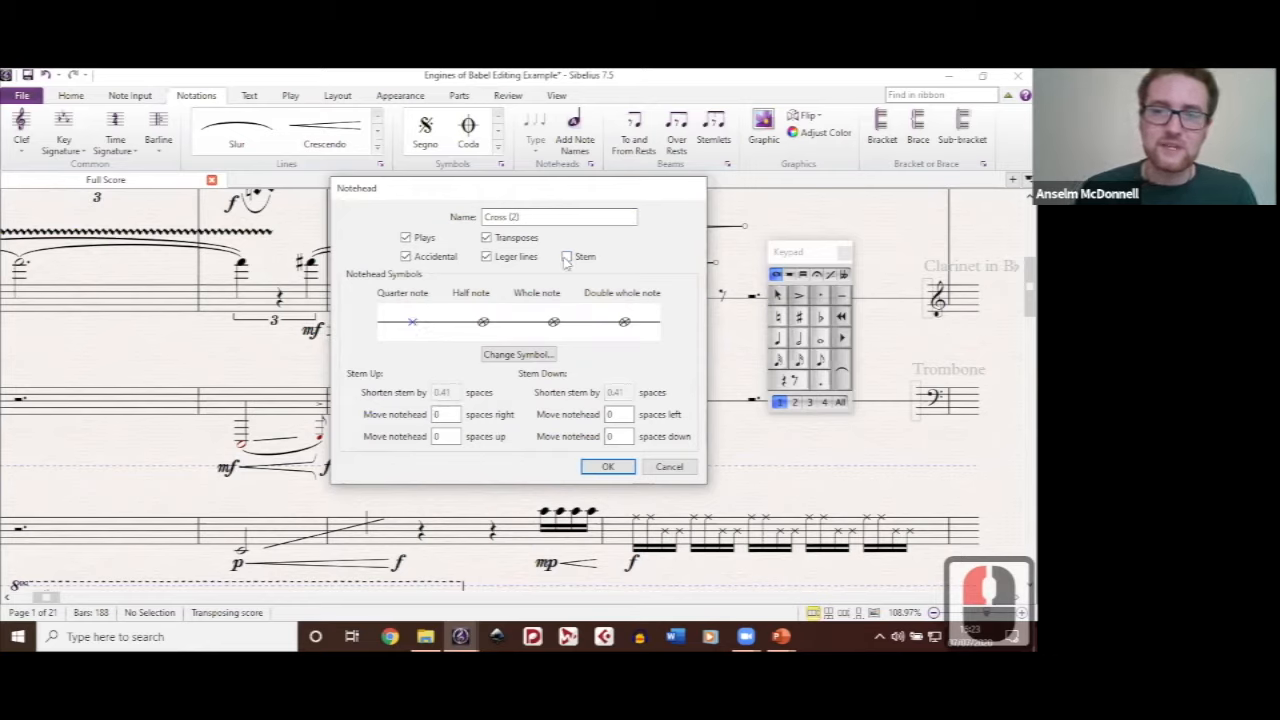
Step: Set the new notehead's quarter-note symbol to the Bad page break warning glasses, save the notehead and close the noteheads list
{"action": "left_click", "coordinate": [540, 363]}
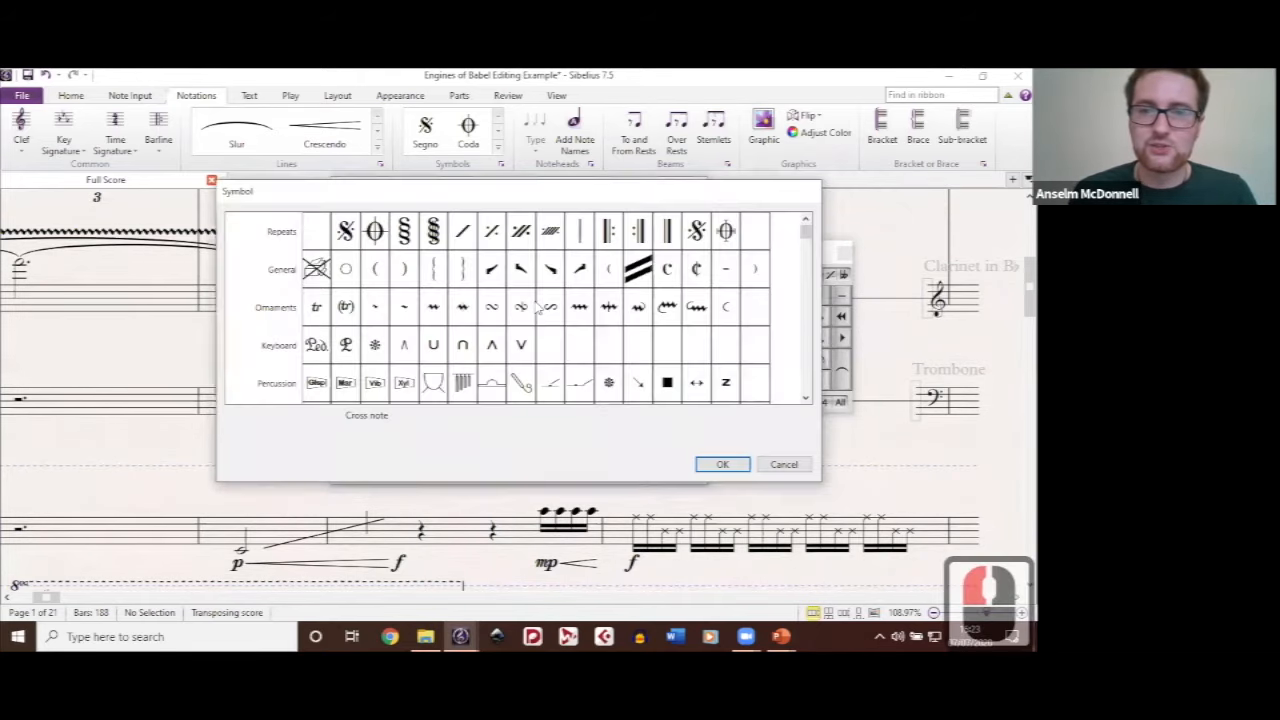
{"action": "scroll", "coordinate": [539, 307], "scroll_direction": "down", "scroll_amount": 6}
{"action": "scroll", "coordinate": [539, 307], "scroll_direction": "up", "scroll_amount": 4}
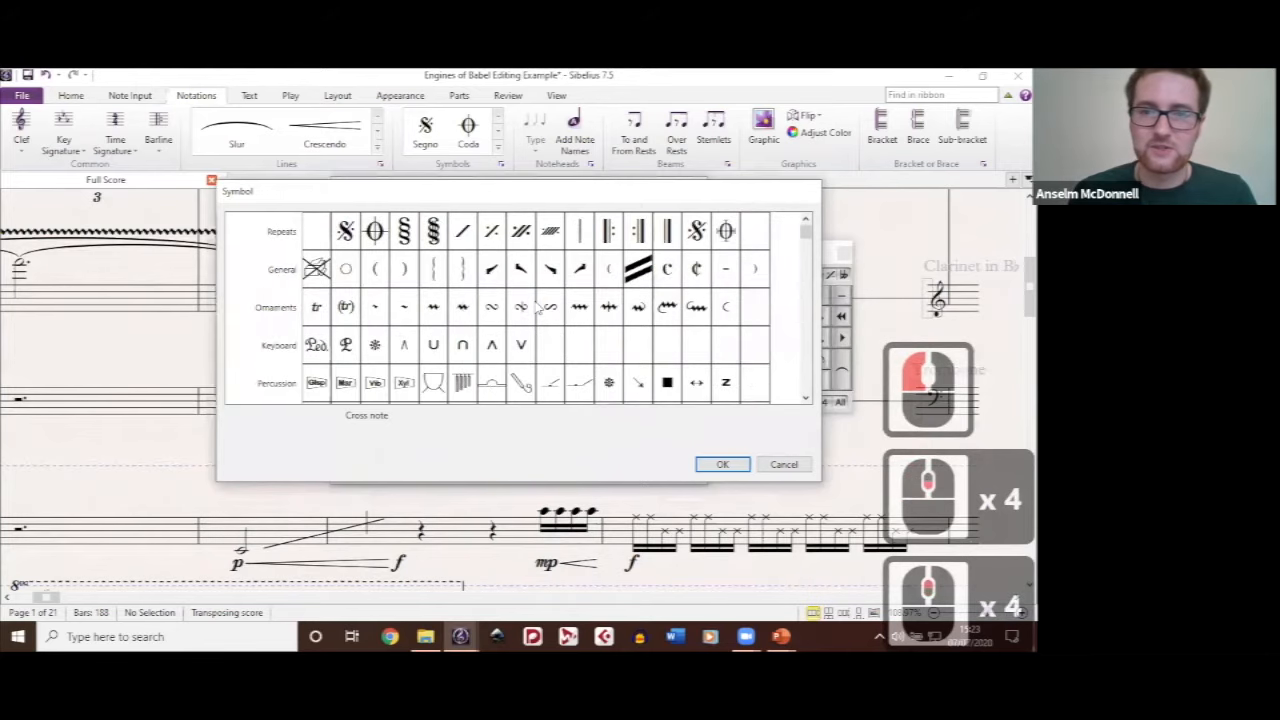
{"action": "scroll", "coordinate": [539, 310], "scroll_direction": "down", "scroll_amount": 8}
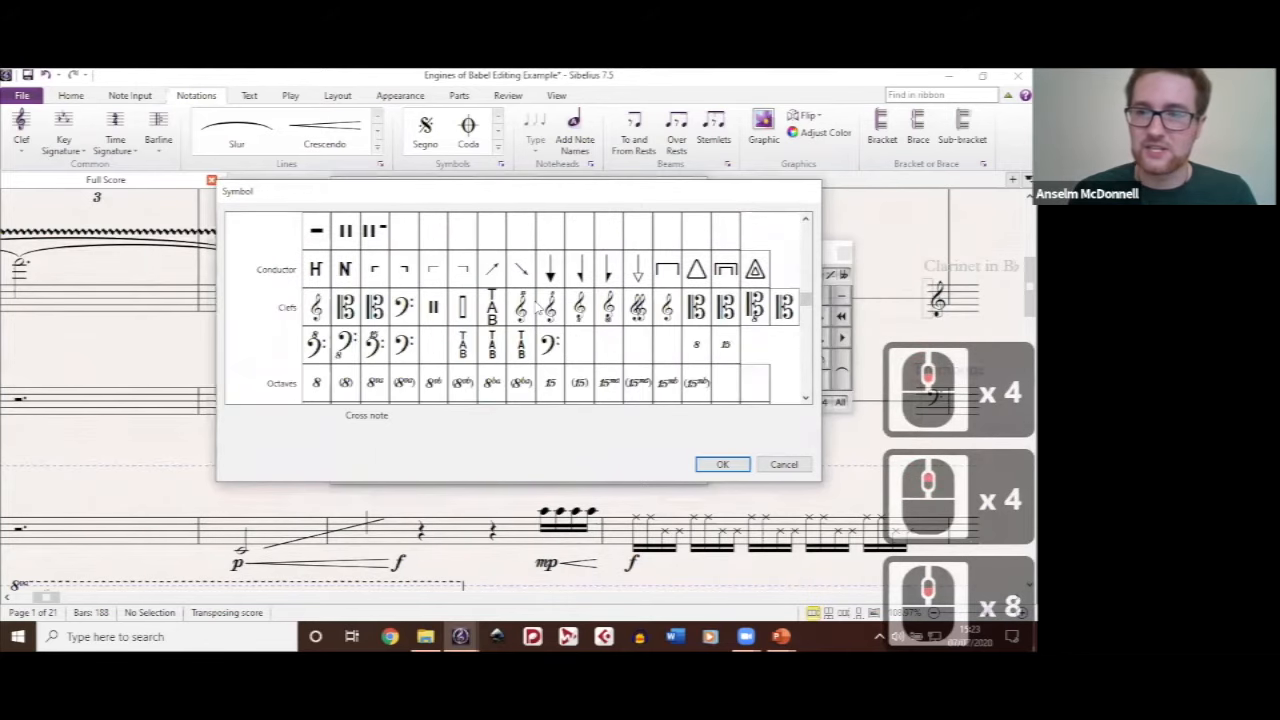
{"action": "scroll", "coordinate": [539, 310], "scroll_direction": "down", "scroll_amount": 1}
{"action": "scroll", "coordinate": [539, 310], "scroll_direction": "down", "scroll_amount": 1}
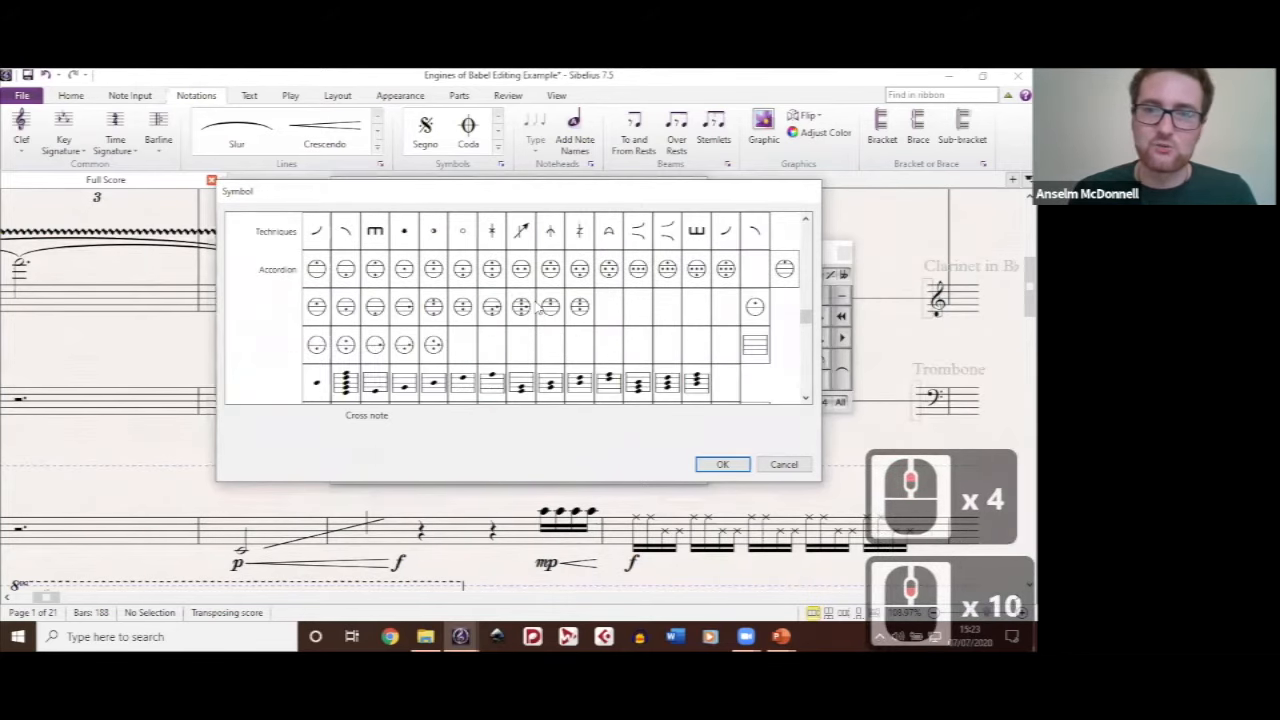
{"action": "scroll", "coordinate": [539, 310], "scroll_direction": "up", "scroll_amount": 1}
{"action": "left_click", "coordinate": [612, 309]}
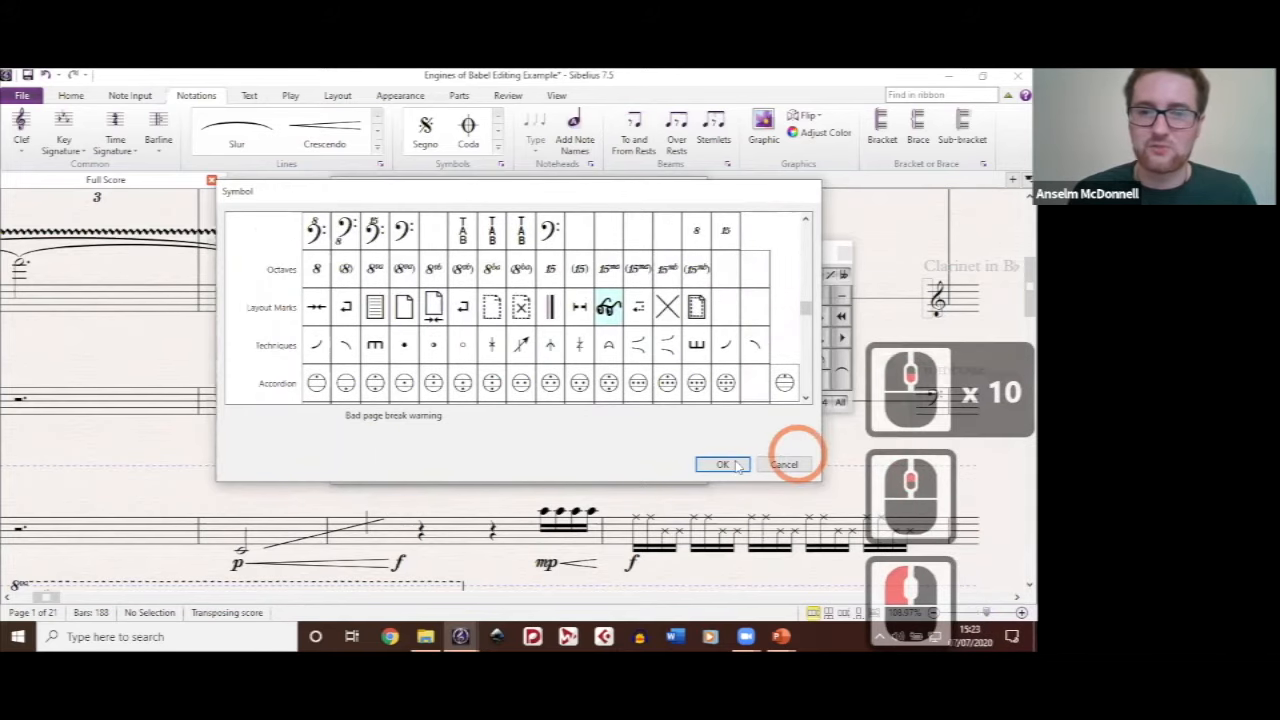
{"action": "left_click", "coordinate": [722, 465]}
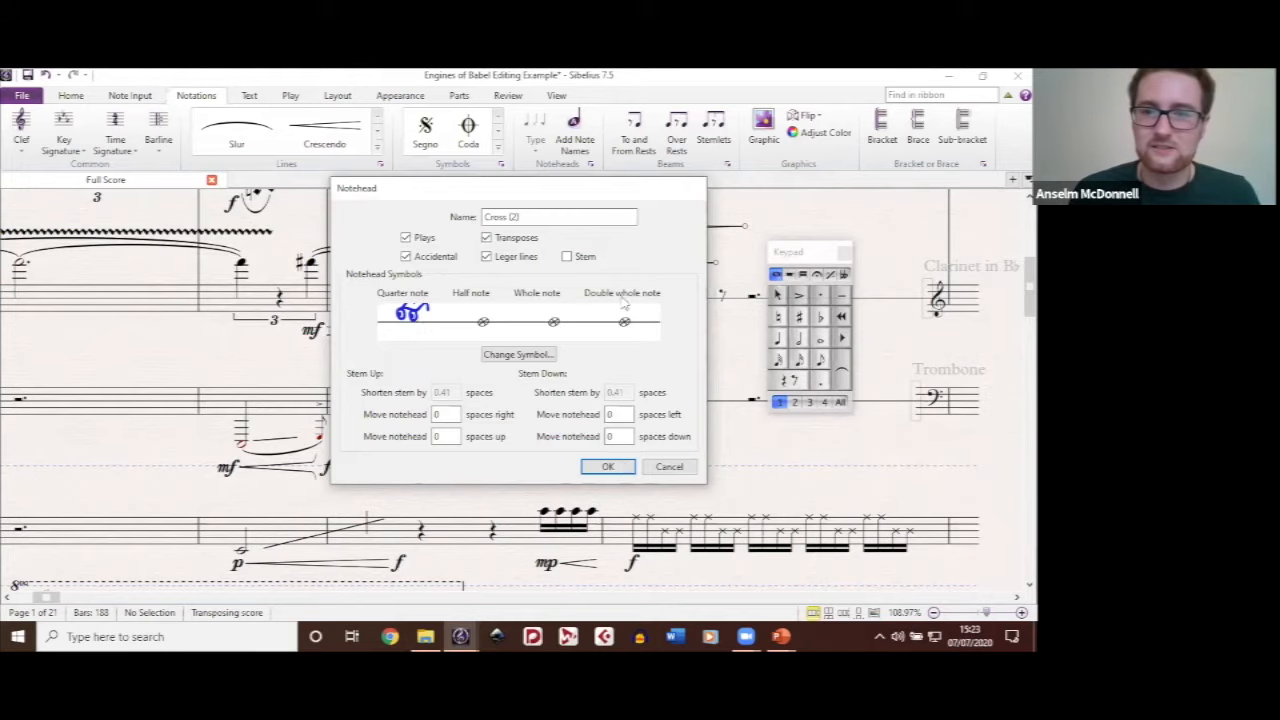
{"action": "left_click", "coordinate": [608, 467]}
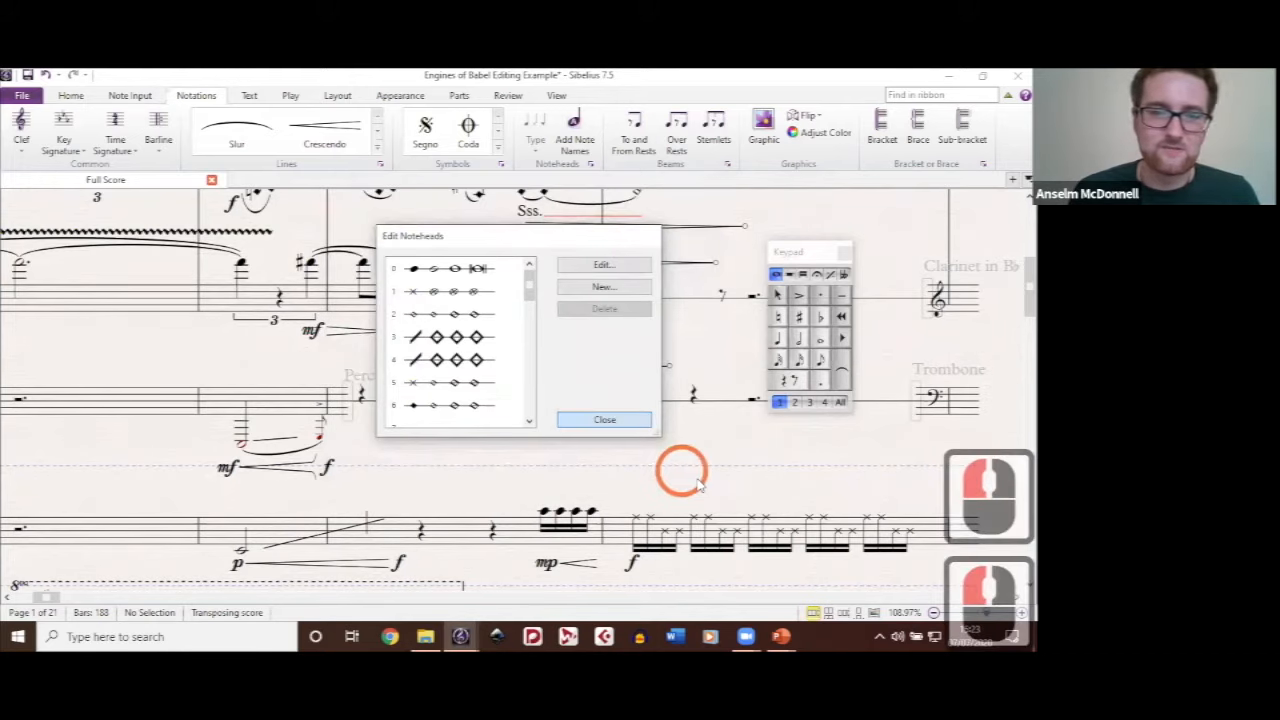
{"action": "left_click", "coordinate": [679, 335]}
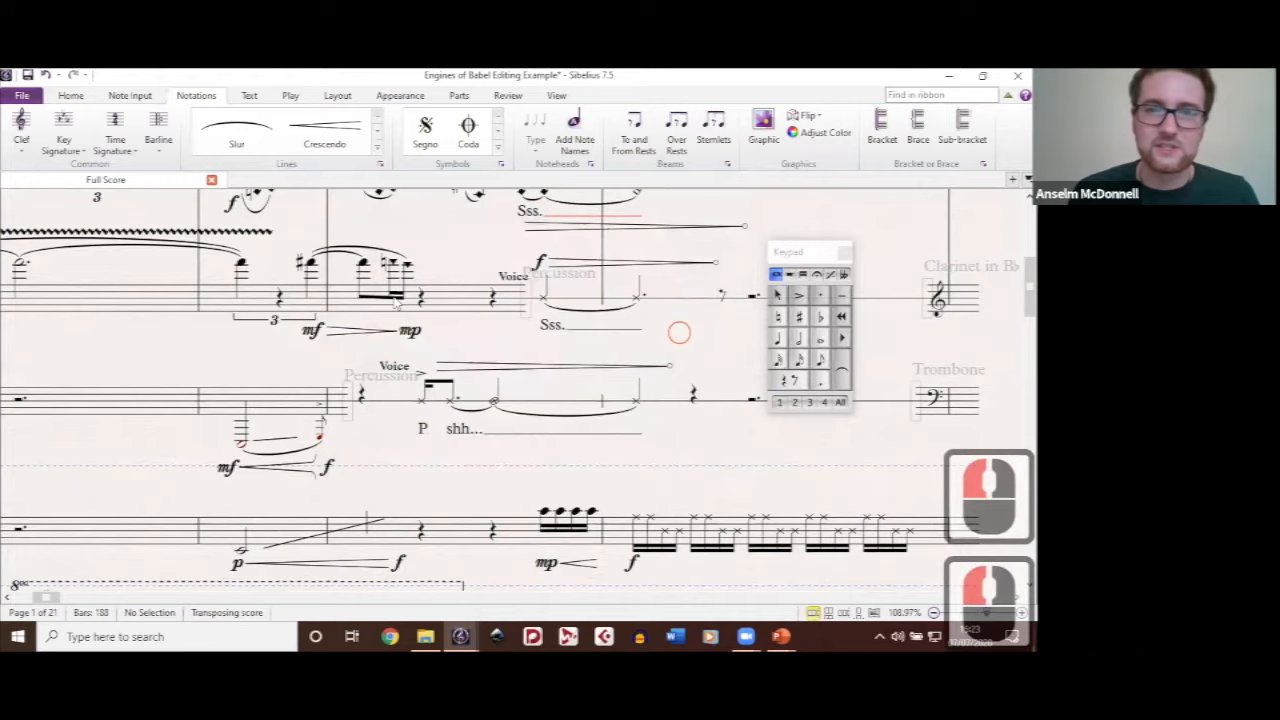
Step: Locate the new custom notehead and apply Cross (2) to the first of the clarinet's three beamed notes before mp
{"action": "left_click", "coordinate": [591, 165]}
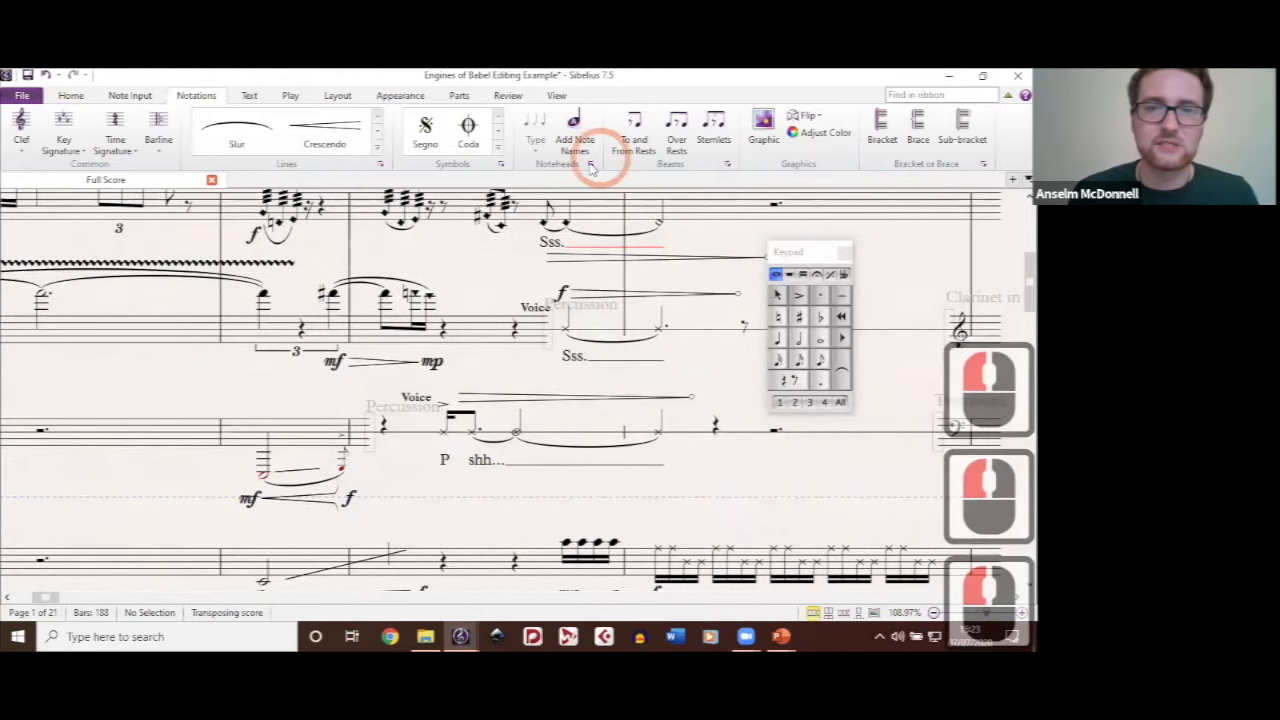
{"action": "left_click", "coordinate": [385, 293]}
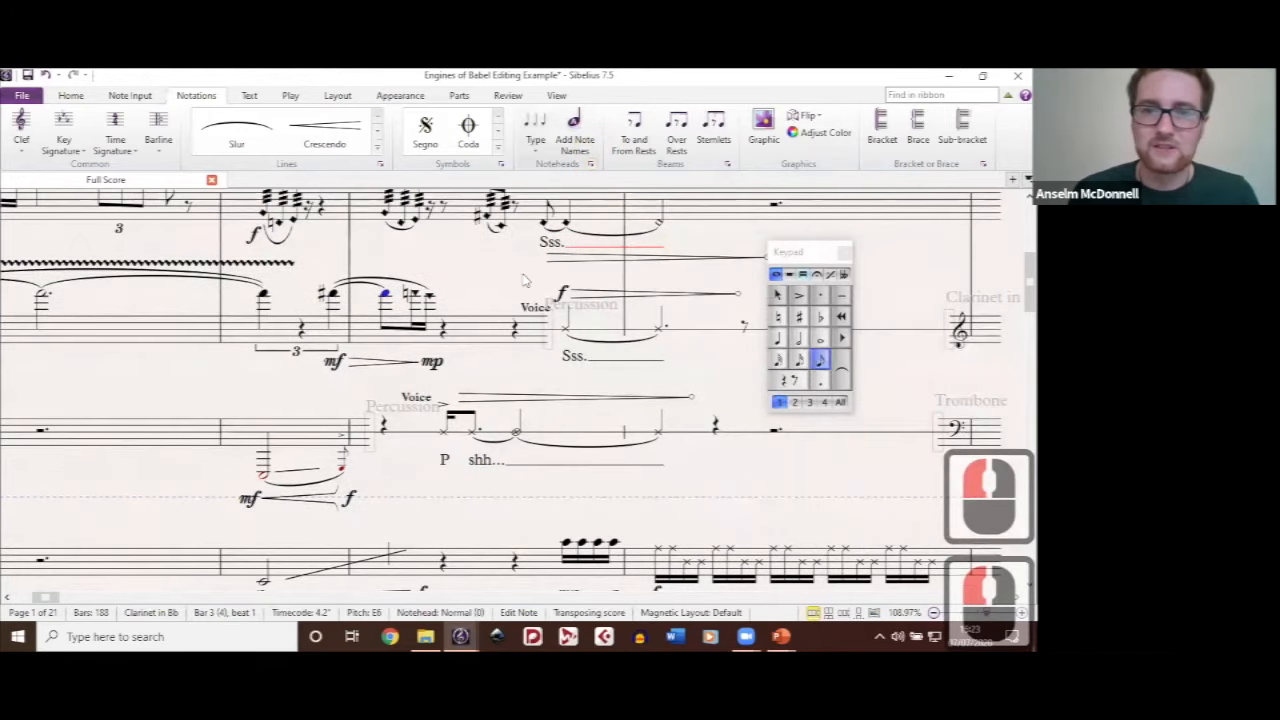
{"action": "left_click", "coordinate": [591, 164]}
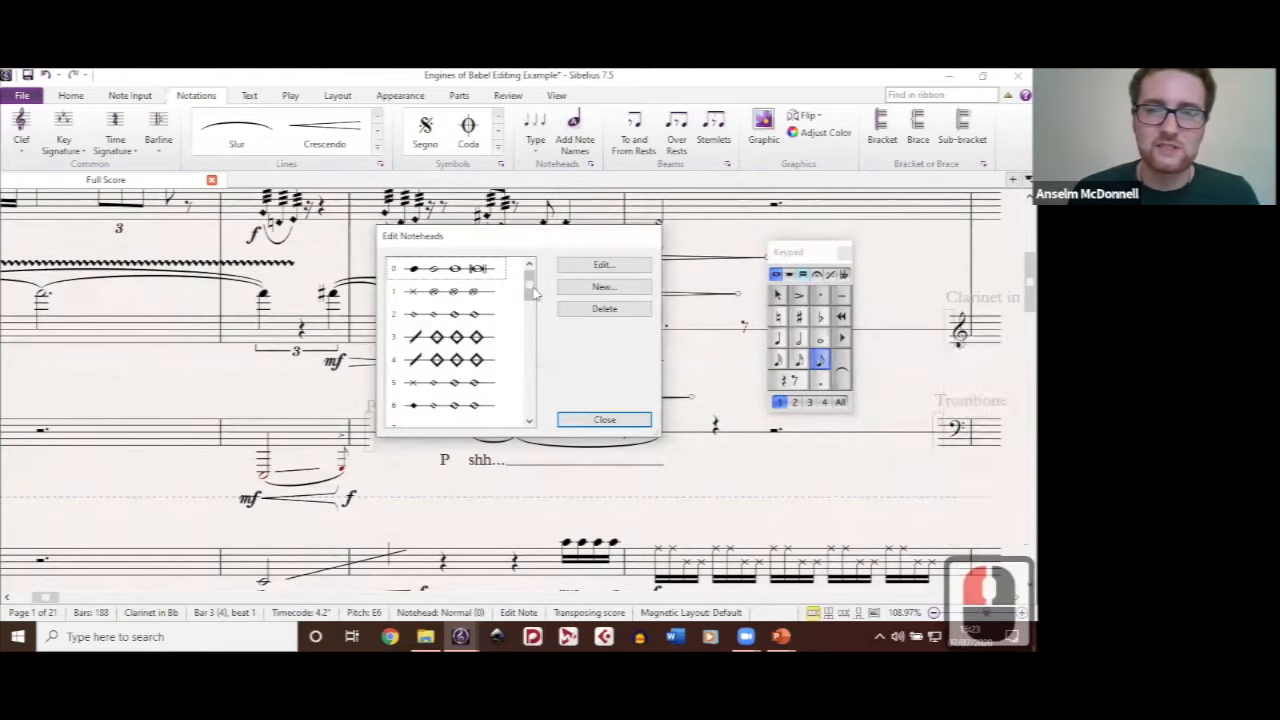
{"action": "scroll", "coordinate": [478, 420], "scroll_direction": "down", "scroll_amount": 8}
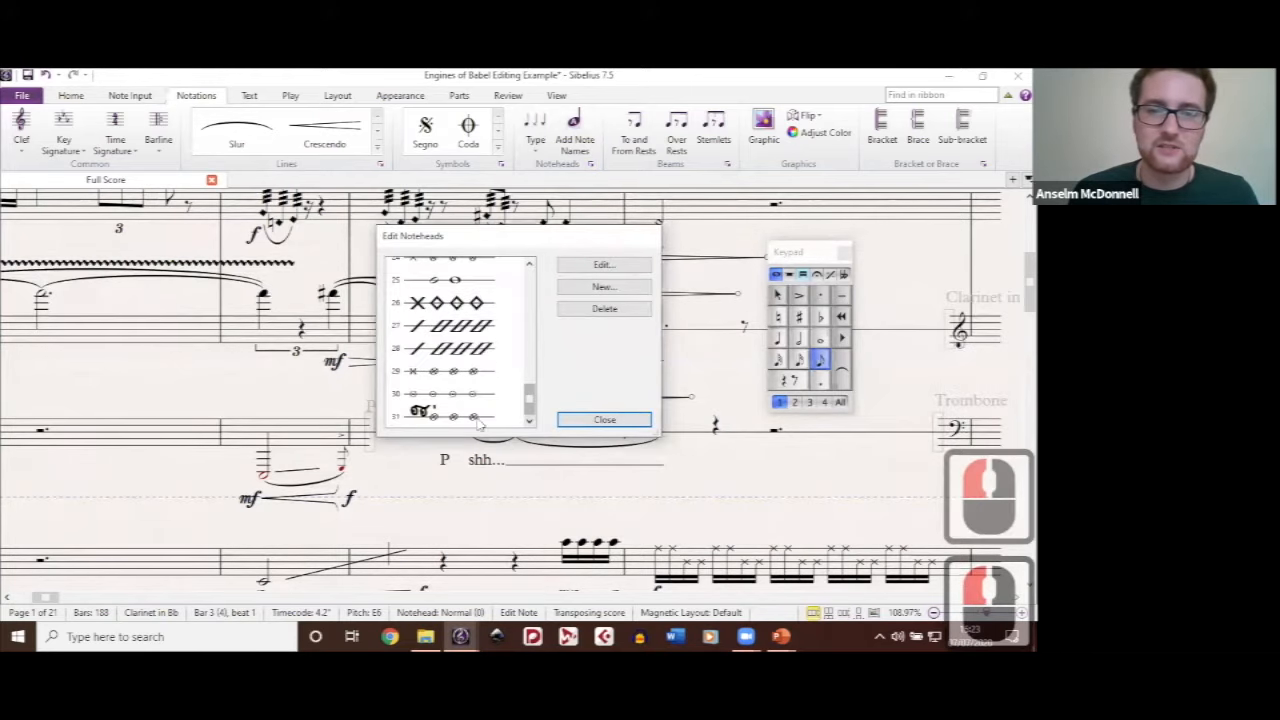
{"action": "double_click", "coordinate": [588, 422]}
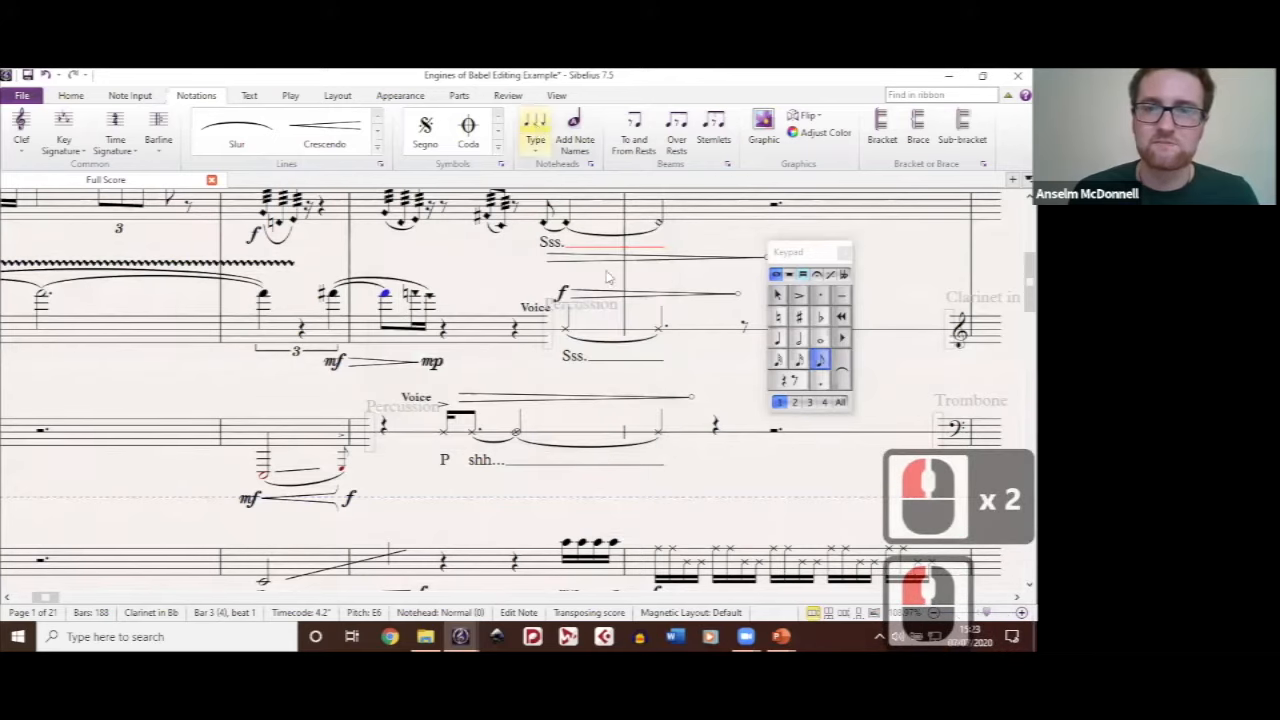
{"action": "left_click", "coordinate": [606, 276]}
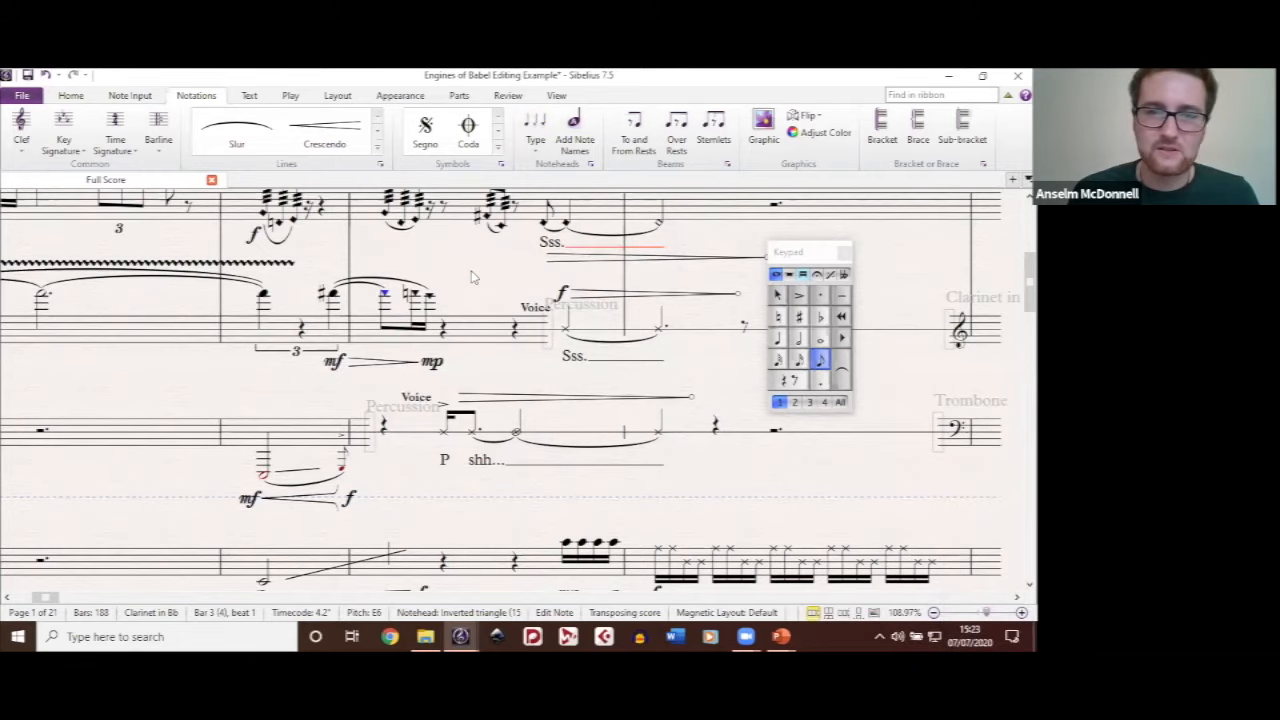
{"action": "left_click", "coordinate": [538, 124]}
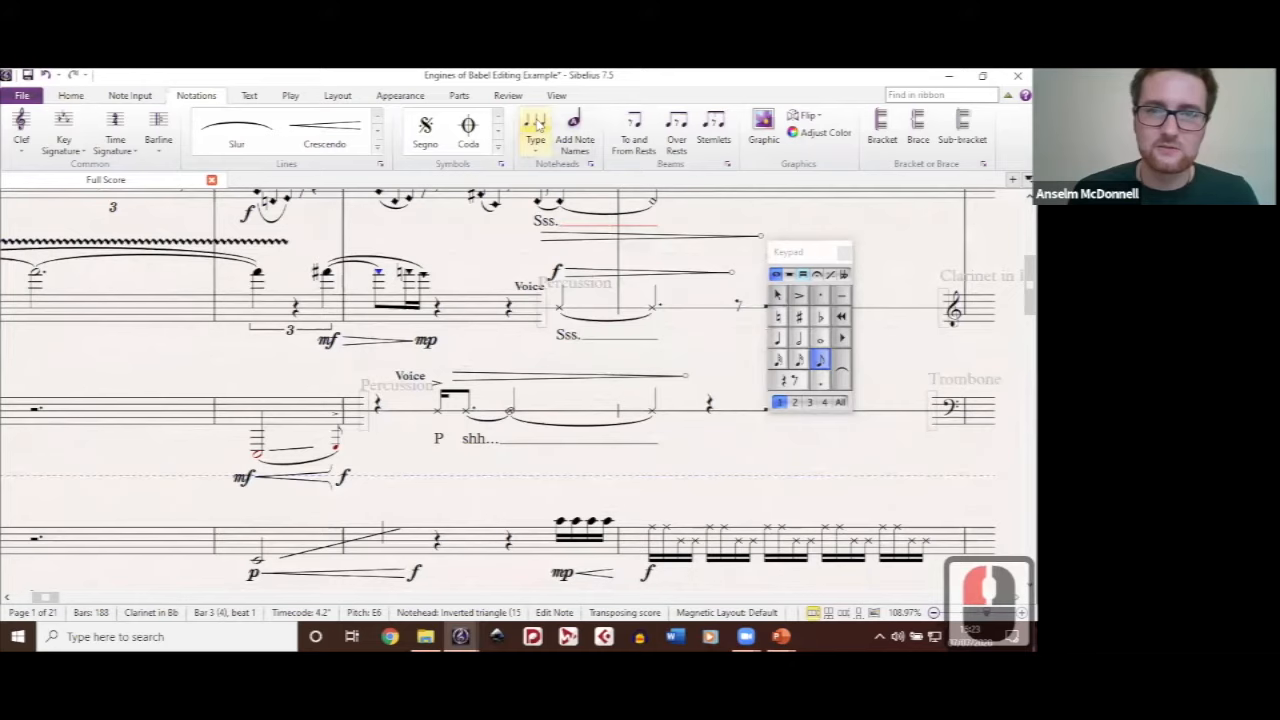
{"action": "left_click", "coordinate": [541, 156]}
{"action": "left_click_drag", "start_coordinate": [722, 241], "coordinate": [720, 603]}
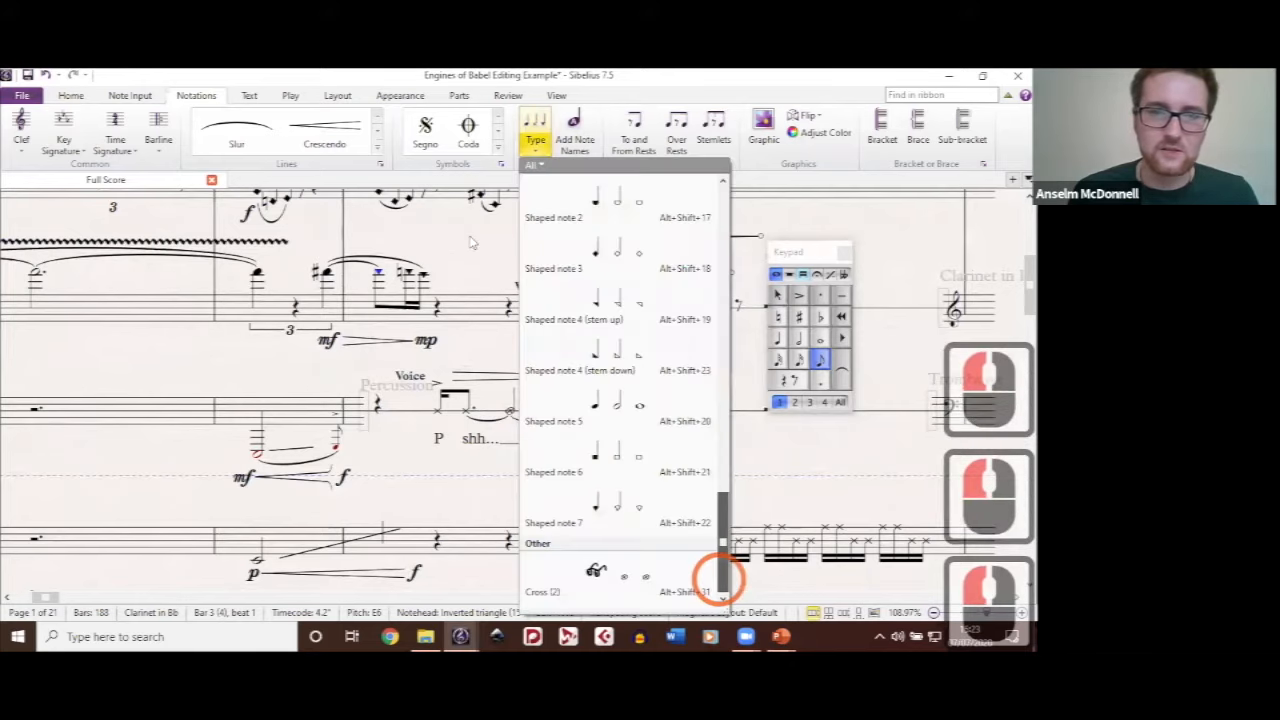
{"action": "left_click", "coordinate": [612, 576]}
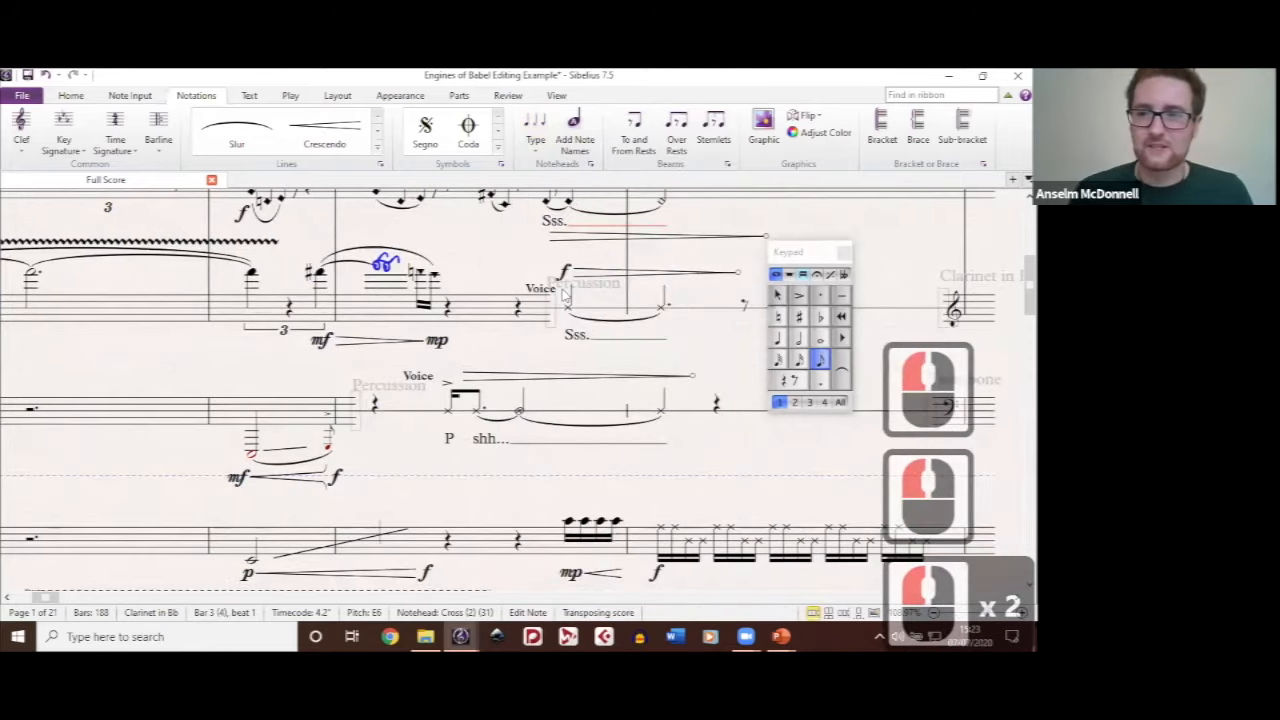
{"action": "left_click", "coordinate": [484, 258]}
{"action": "left_click_drag", "start_coordinate": [485, 257], "coordinate": [562, 290]}
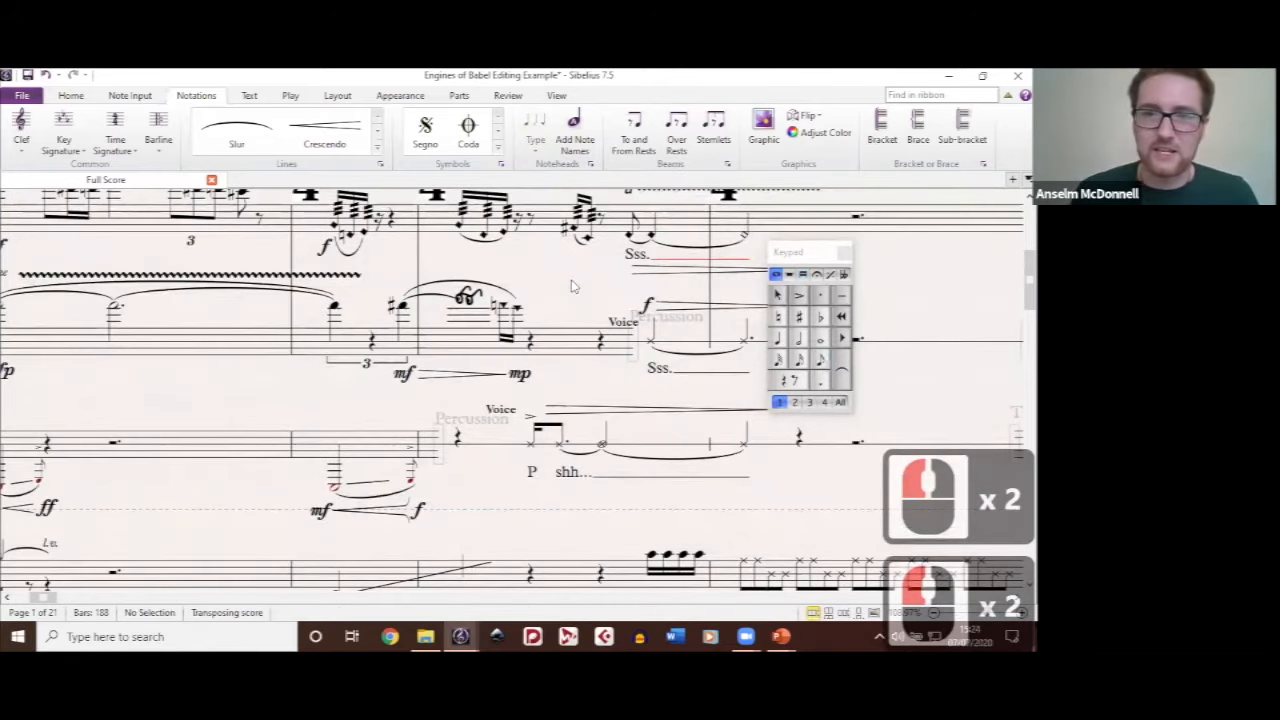
{"action": "left_click_drag", "start_coordinate": [572, 271], "coordinate": [522, 261]}
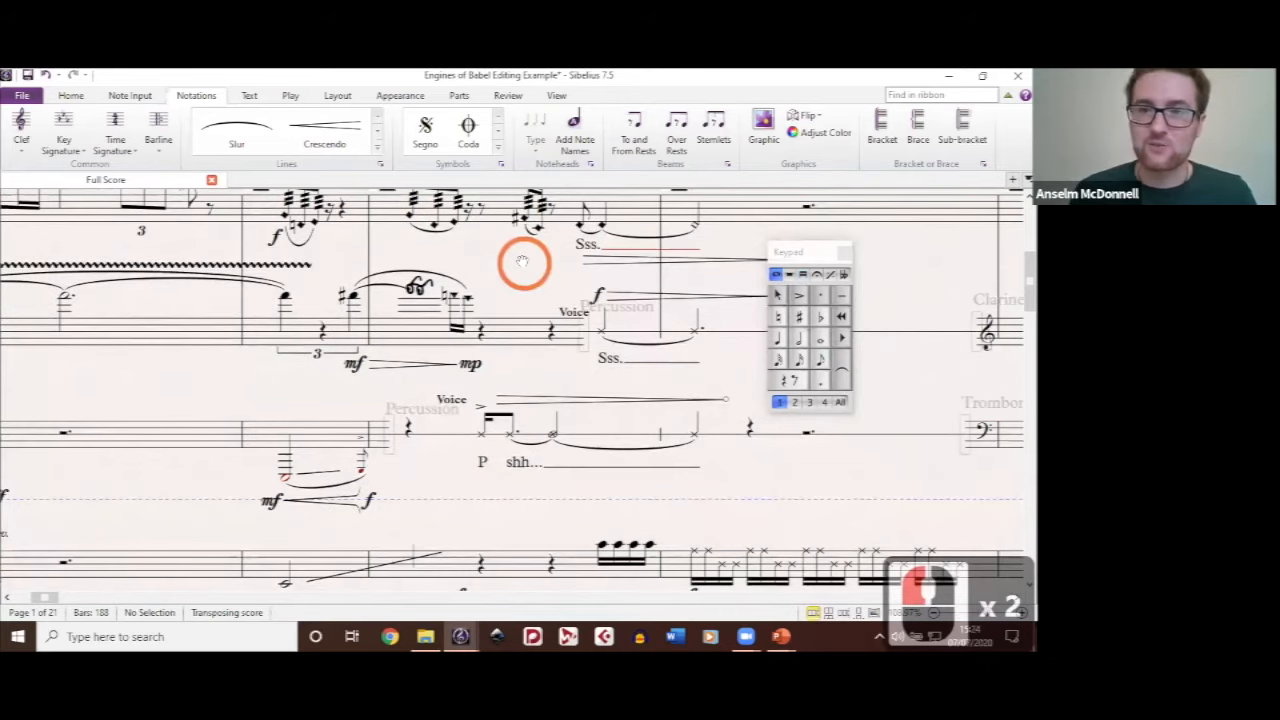
{"action": "left_click_drag", "start_coordinate": [522, 262], "coordinate": [502, 256]}
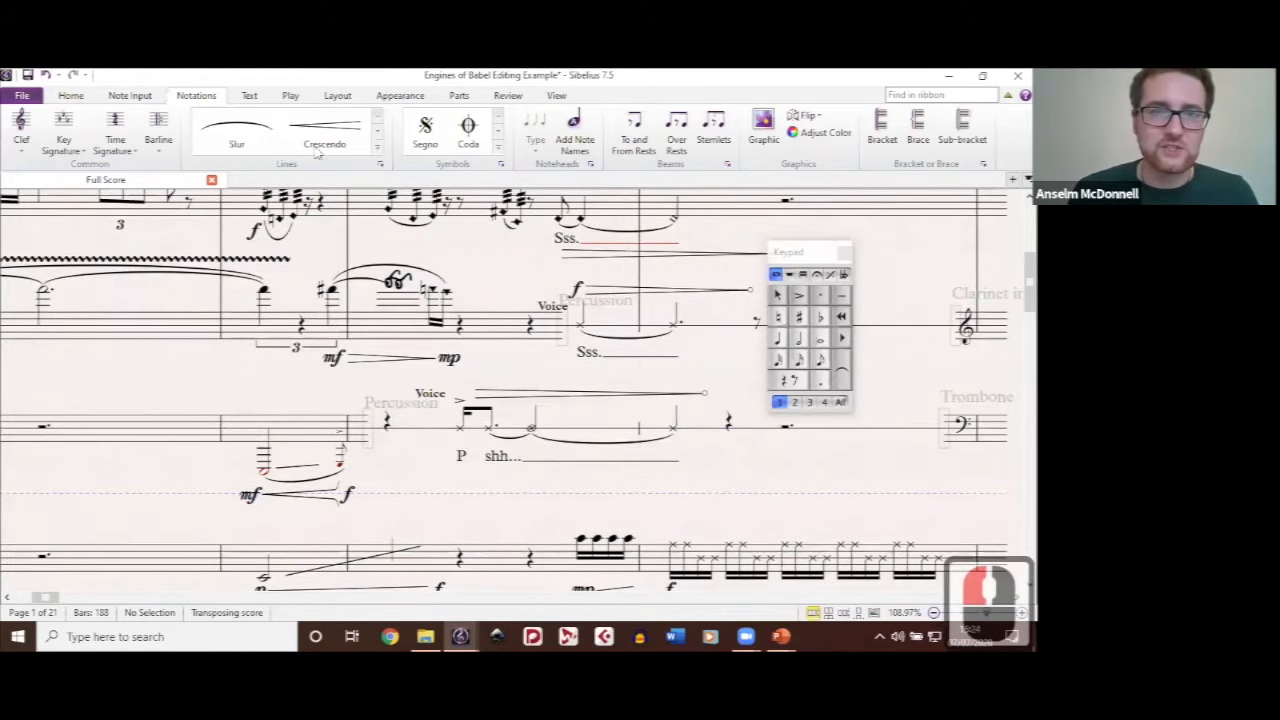
Step: Examine the available music symbols by category, from Repeats through Percussion, Guitar, Articulation and Accidentals to the quarter-note symbol under Noteheads
{"action": "left_click", "coordinate": [524, 176]}
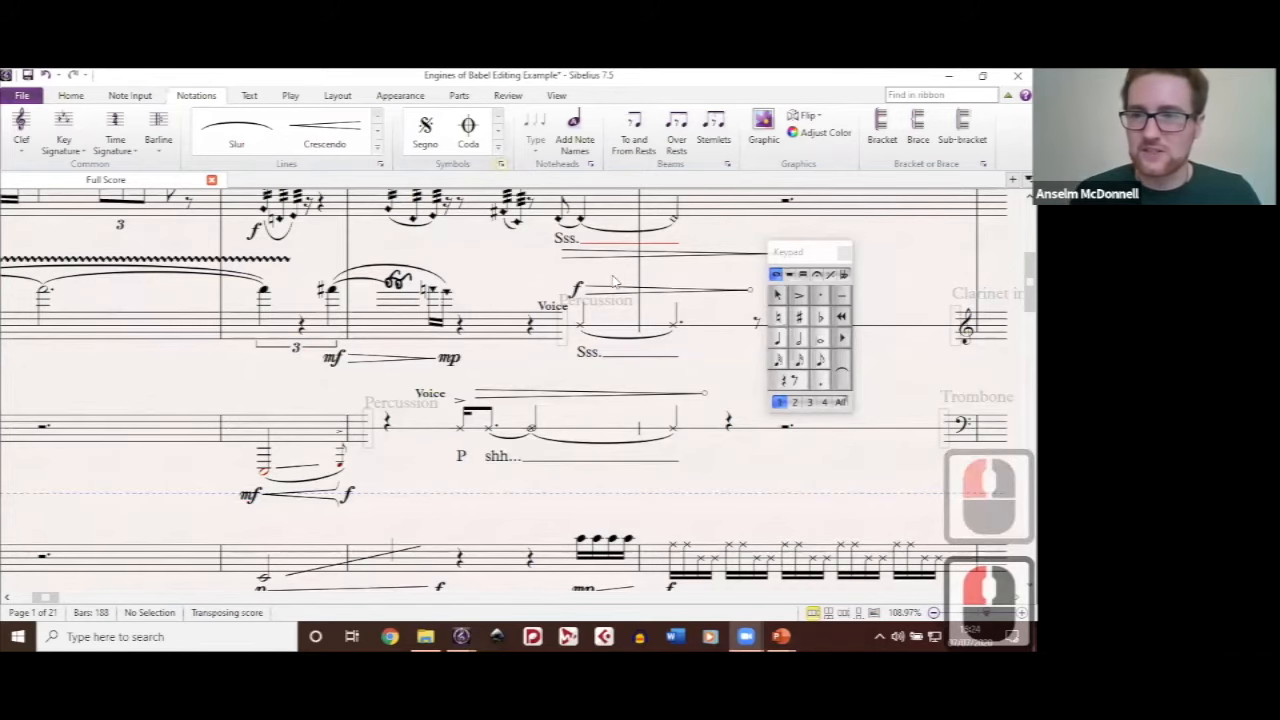
{"action": "scroll", "coordinate": [614, 280], "scroll_direction": "down", "scroll_amount": 3}
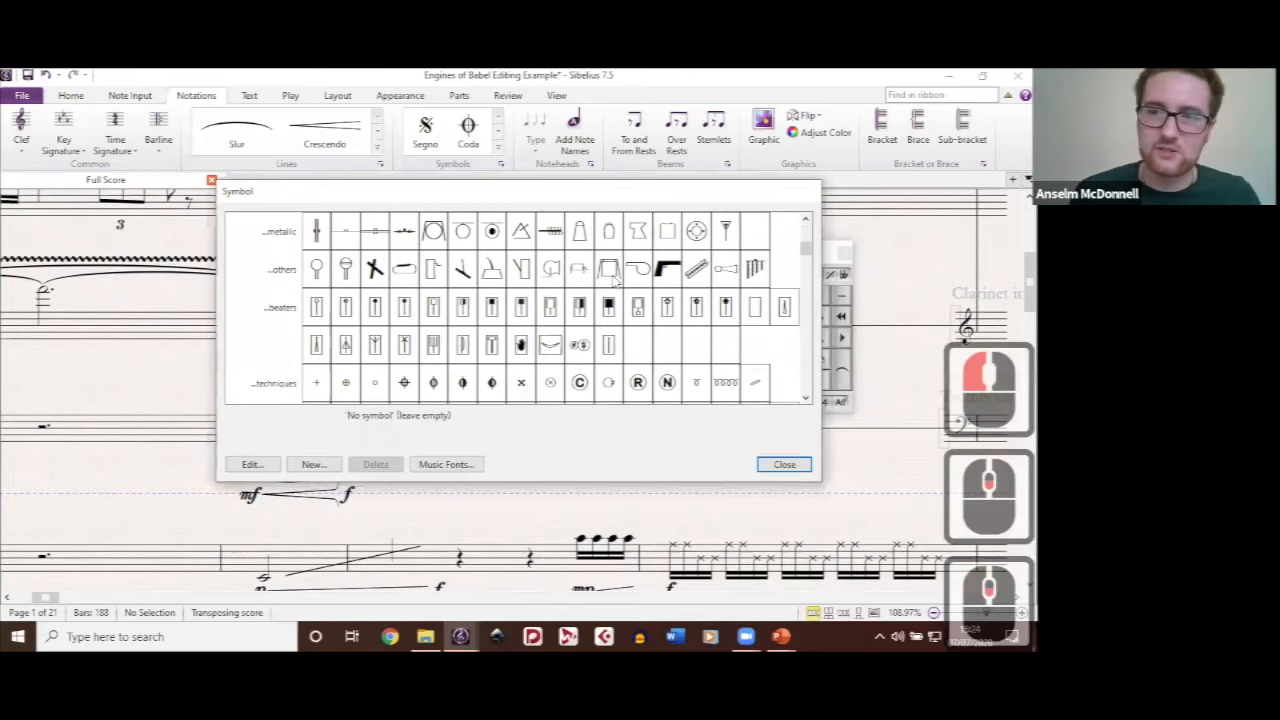
{"action": "scroll", "coordinate": [614, 280], "scroll_direction": "down", "scroll_amount": 3}
{"action": "scroll", "coordinate": [614, 280], "scroll_direction": "up", "scroll_amount": 4}
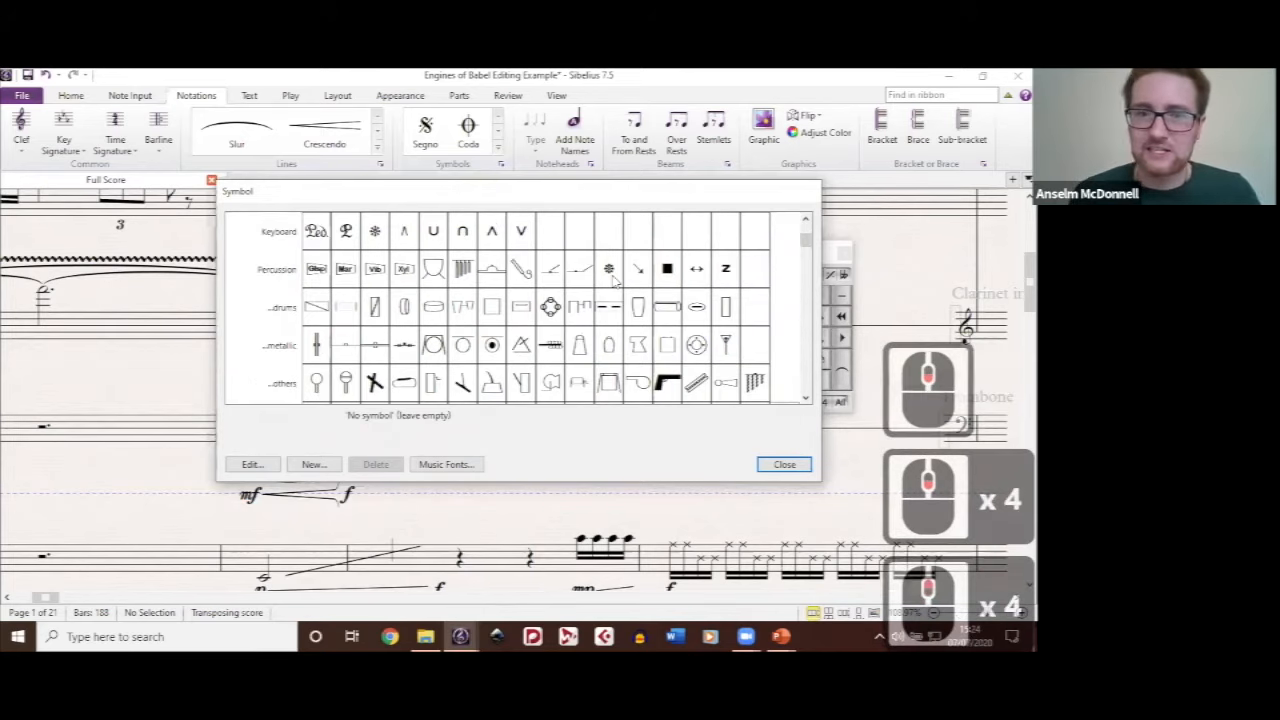
{"action": "scroll", "coordinate": [614, 280], "scroll_direction": "up", "scroll_amount": 6}
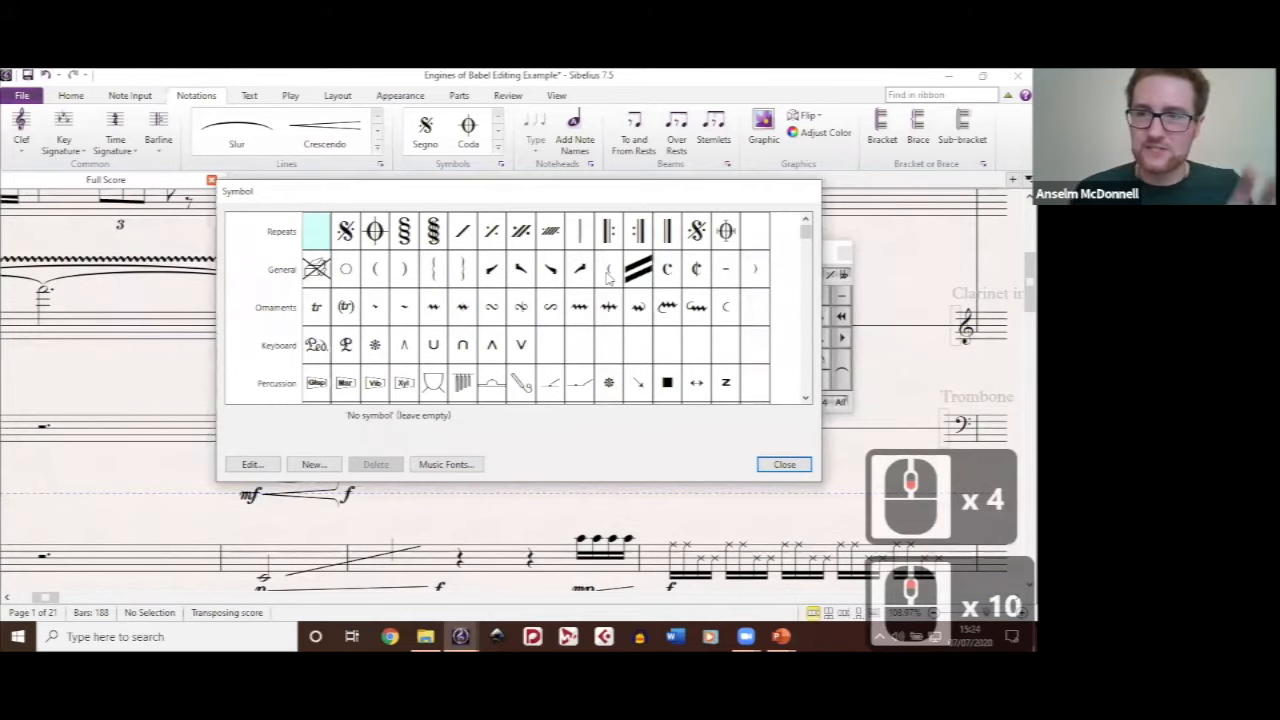
{"action": "scroll", "coordinate": [607, 278], "scroll_direction": "down", "scroll_amount": 3}
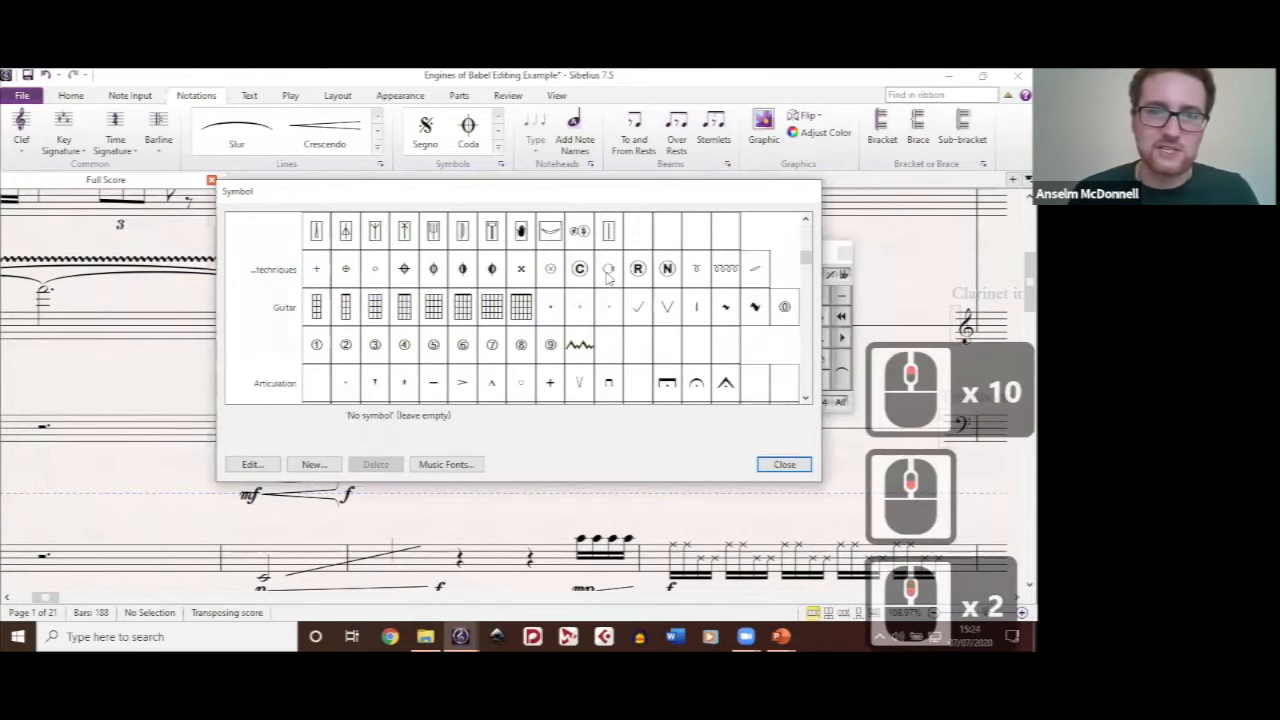
{"action": "scroll", "coordinate": [608, 278], "scroll_direction": "down", "scroll_amount": 2}
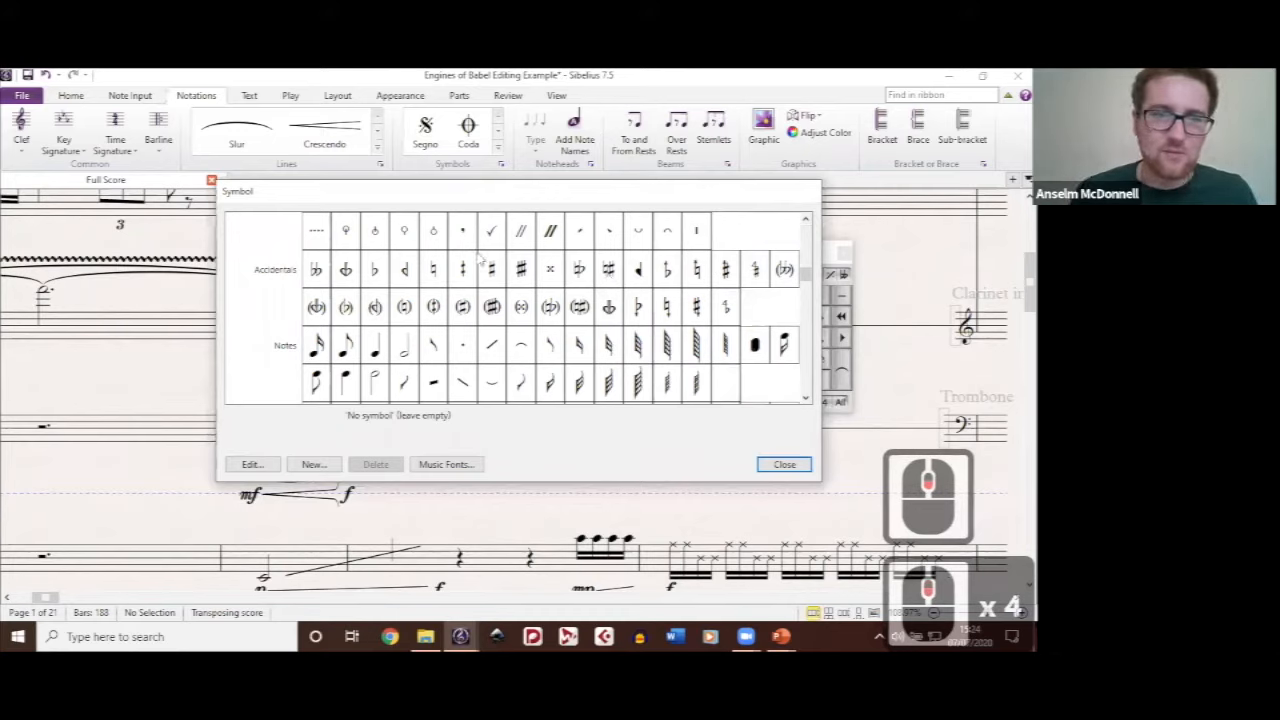
{"action": "scroll", "coordinate": [330, 310], "scroll_direction": "down", "scroll_amount": 3}
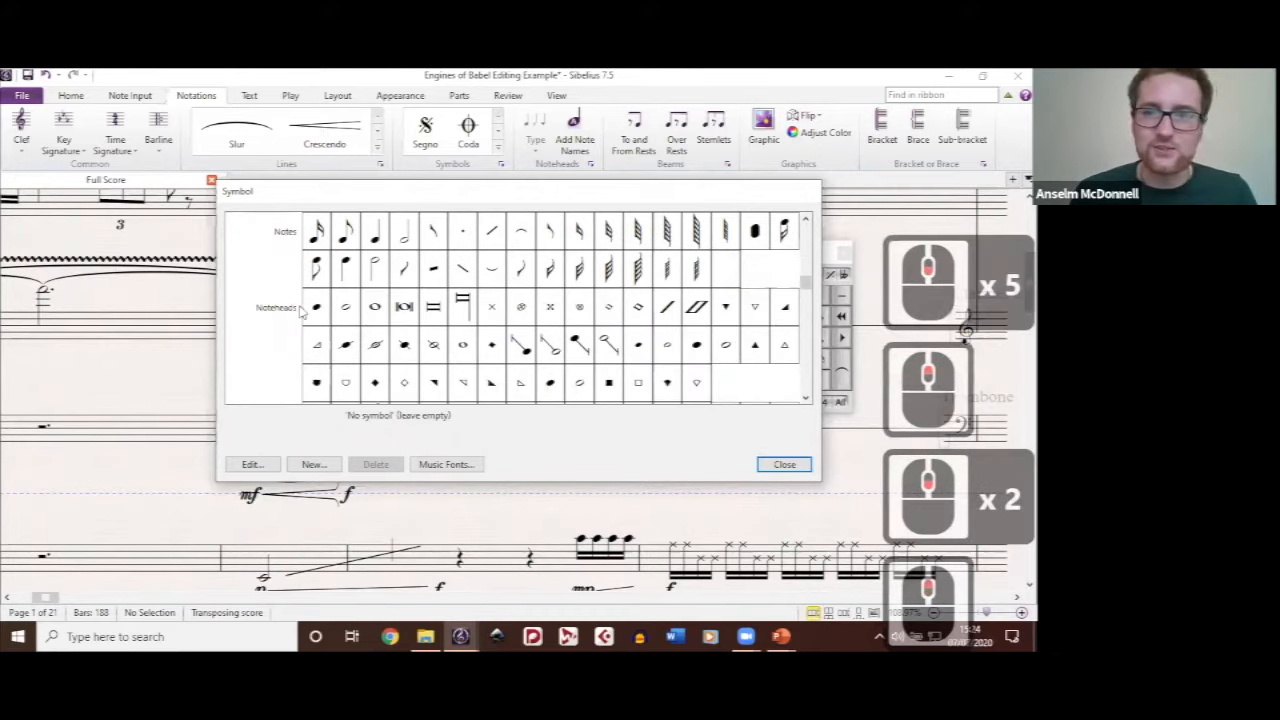
{"action": "left_click", "coordinate": [320, 310]}
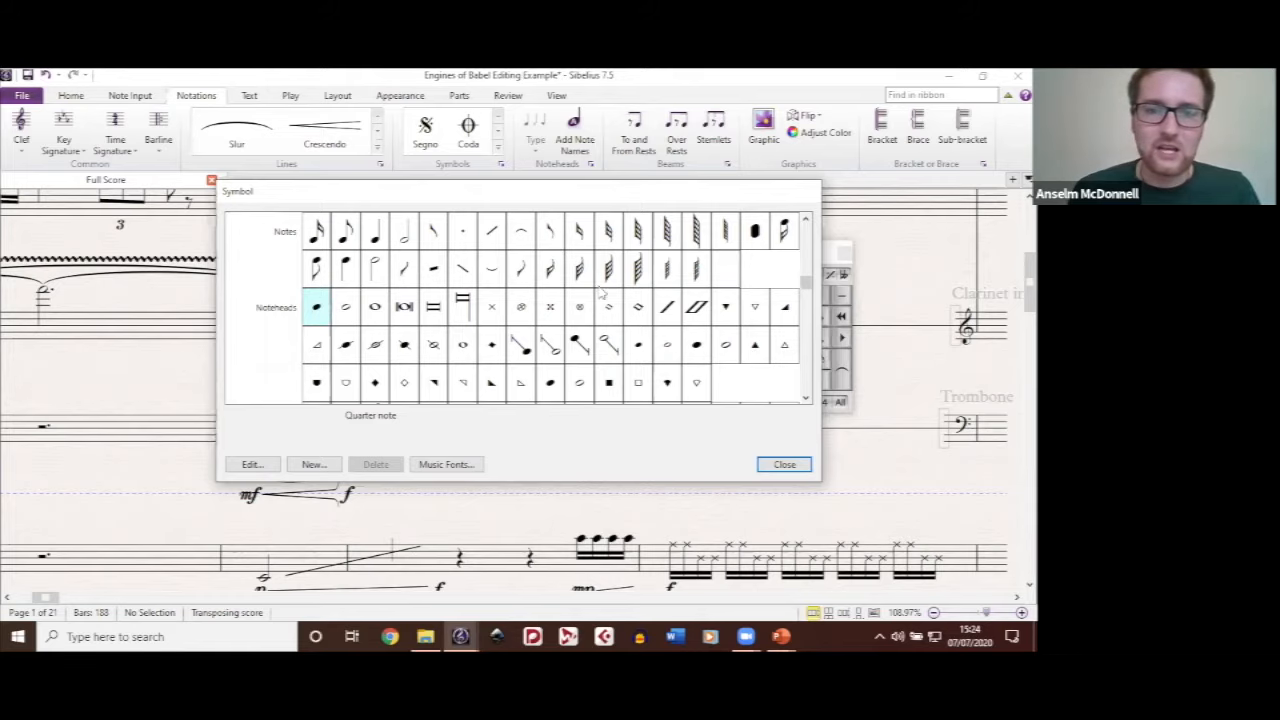
{"action": "scroll", "coordinate": [601, 291], "scroll_direction": "down", "scroll_amount": 1}
{"action": "scroll", "coordinate": [448, 332], "scroll_direction": "up", "scroll_amount": 1}
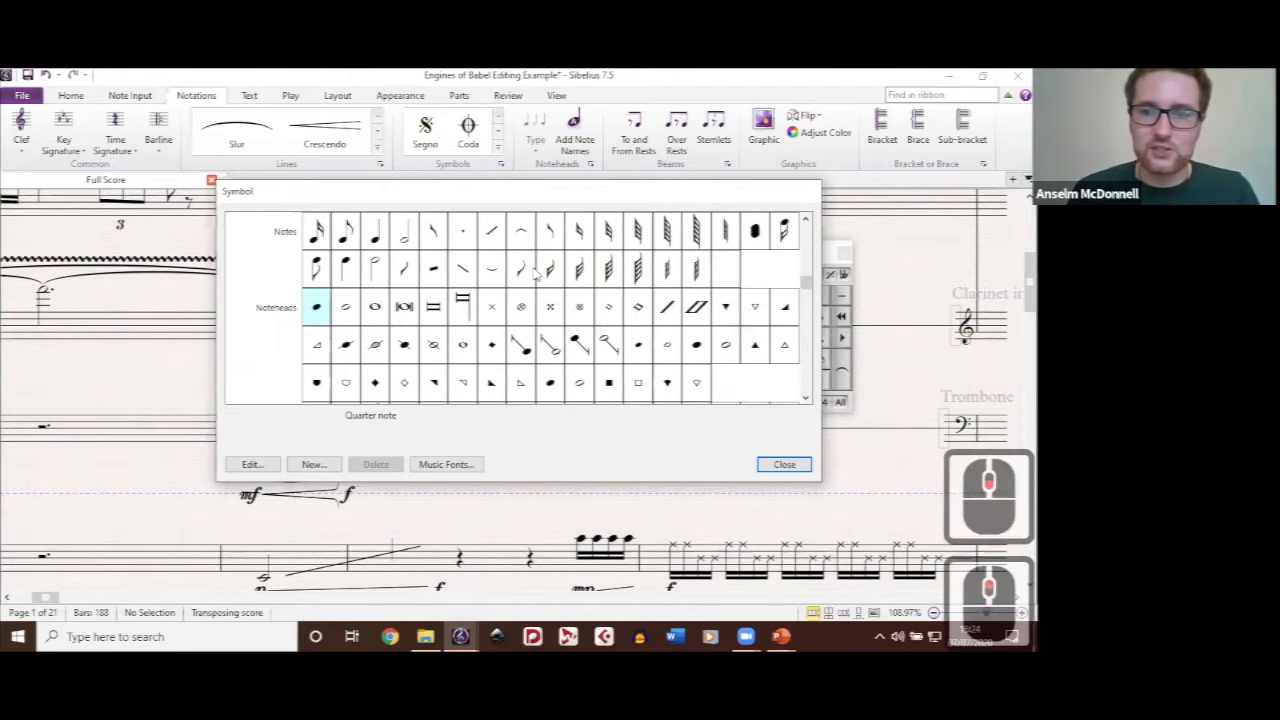
Step: Start a new user-defined symbol with the Common symbols treble clef character and set its vertical position to -1.06 spaces
{"action": "scroll", "coordinate": [535, 274], "scroll_direction": "down", "scroll_amount": 7}
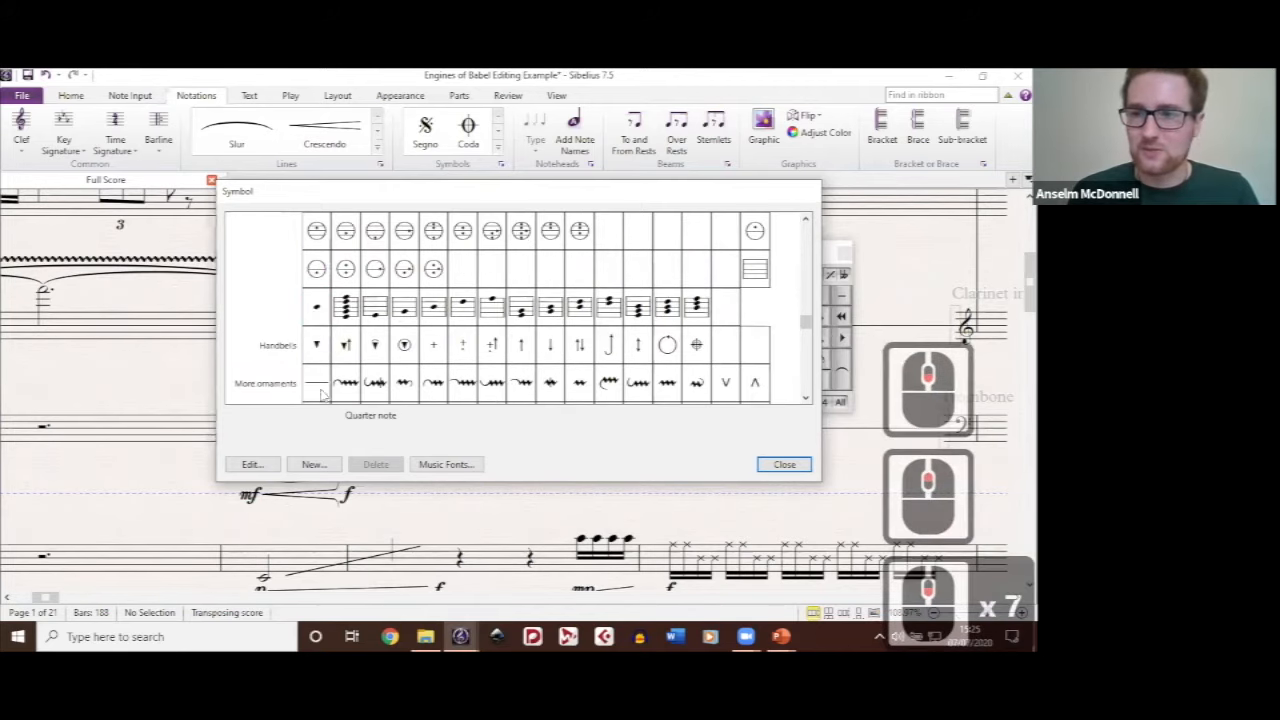
{"action": "scroll", "coordinate": [322, 395], "scroll_direction": "down", "scroll_amount": 14}
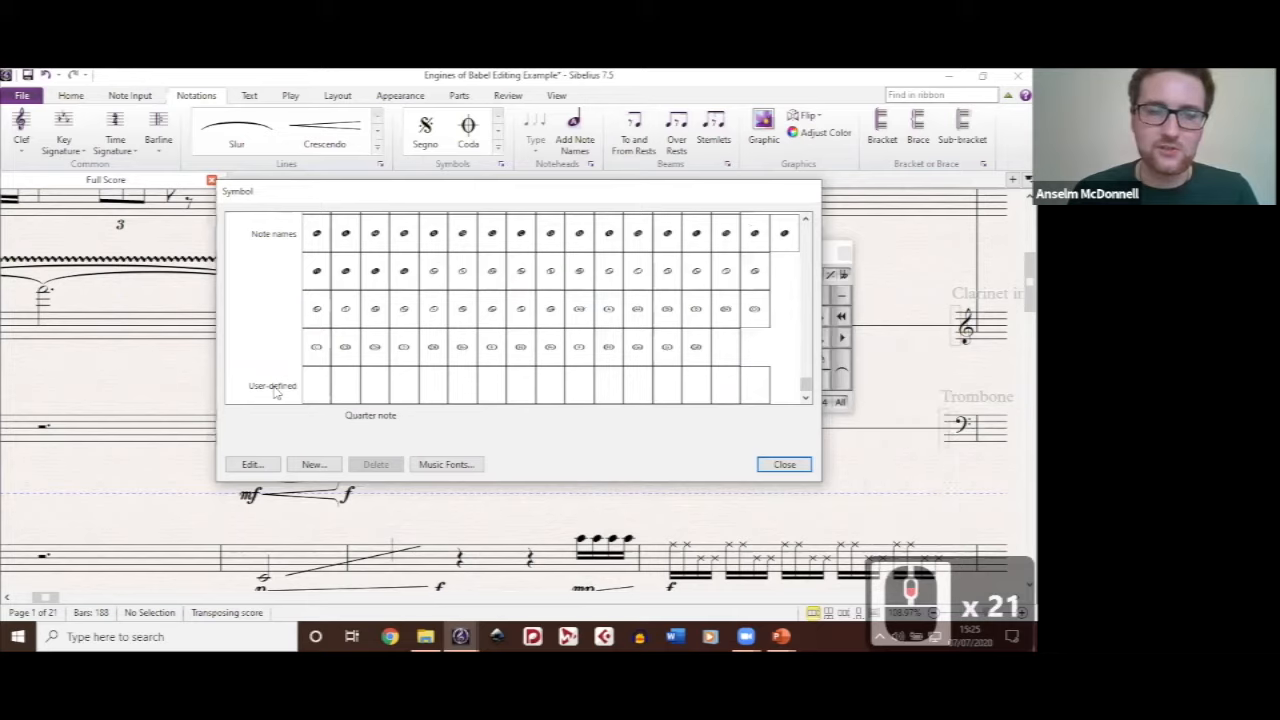
{"action": "left_click", "coordinate": [316, 386]}
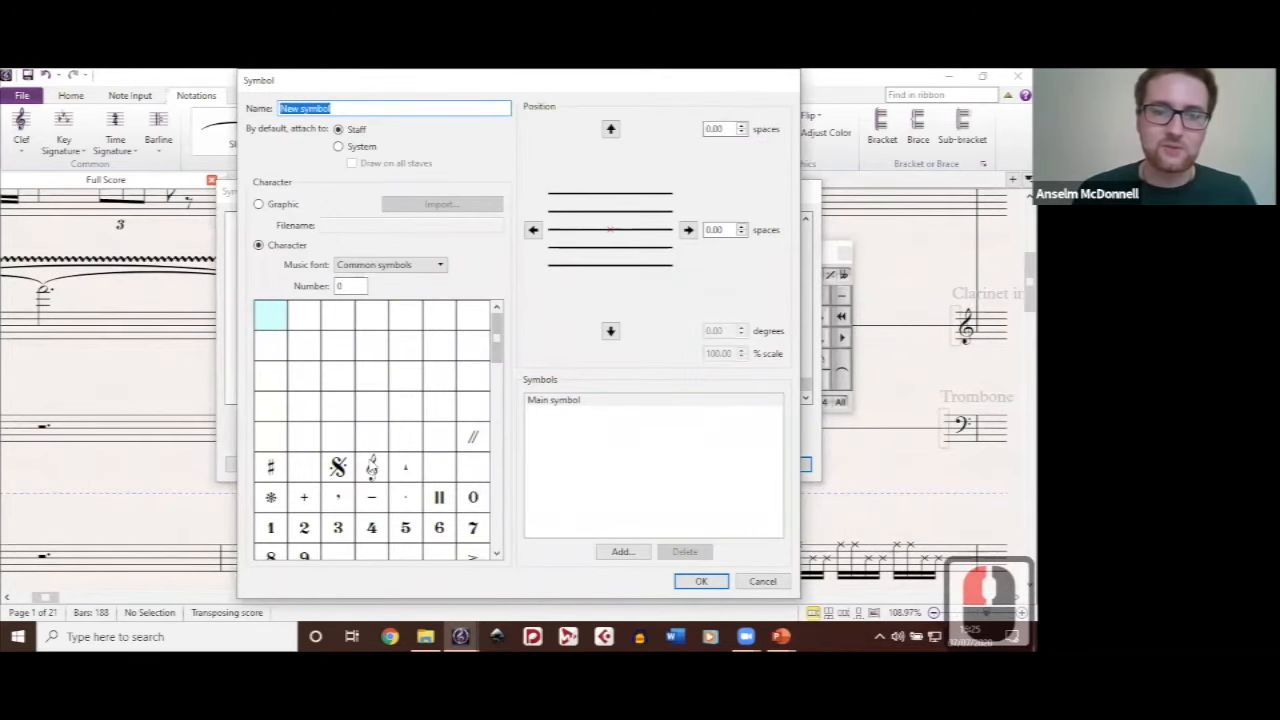
{"action": "left_click", "coordinate": [383, 466]}
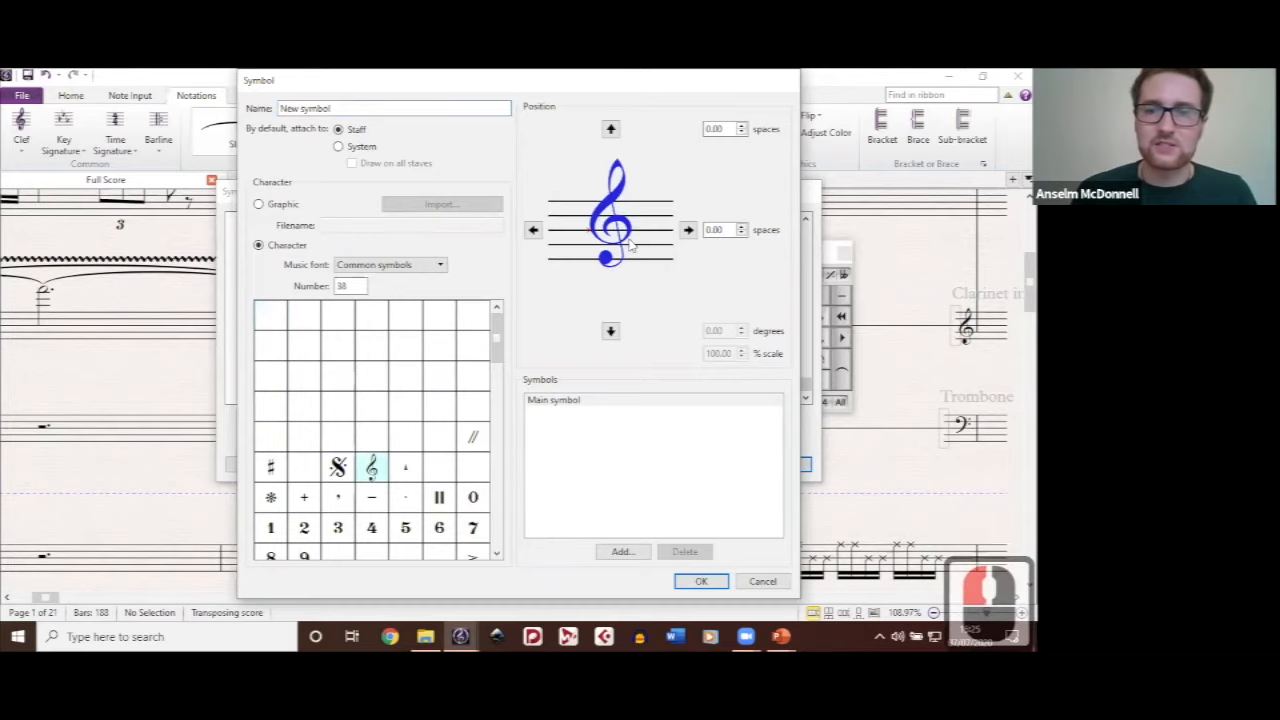
{"action": "left_click", "coordinate": [612, 333]}
{"action": "left_click", "coordinate": [612, 333]}
{"action": "left_click", "coordinate": [612, 333]}
{"action": "left_click", "coordinate": [612, 333]}
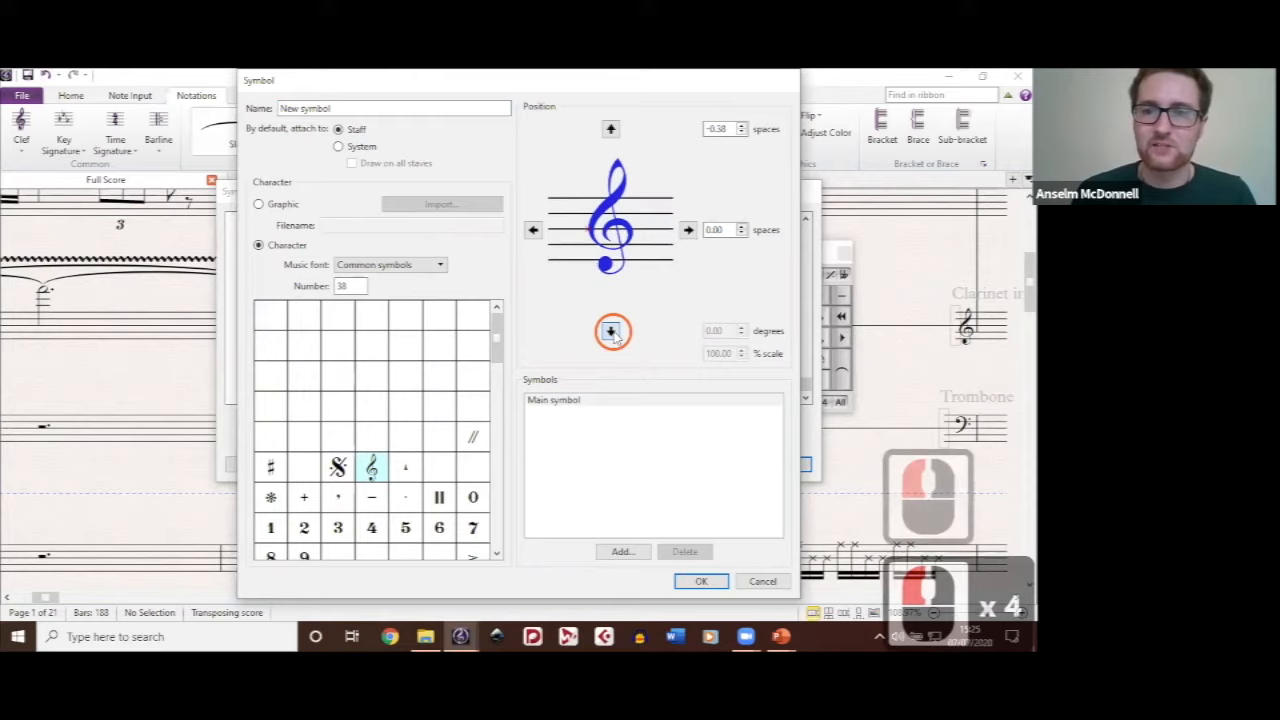
{"action": "left_click", "coordinate": [612, 332]}
{"action": "left_click", "coordinate": [612, 332]}
{"action": "left_click", "coordinate": [612, 332]}
{"action": "left_click", "coordinate": [612, 332]}
{"action": "left_click", "coordinate": [612, 332]}
{"action": "left_click", "coordinate": [612, 332]}
{"action": "left_click", "coordinate": [612, 332]}
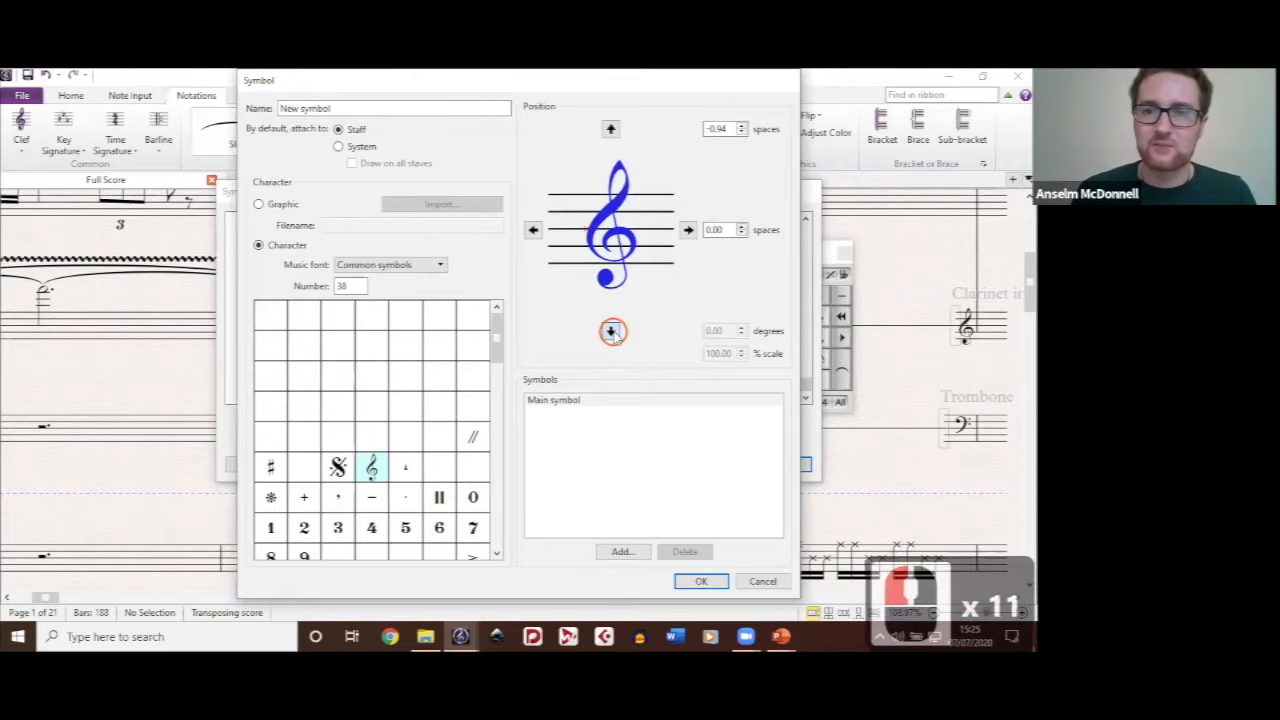
{"action": "left_click", "coordinate": [611, 129]}
{"action": "left_click", "coordinate": [611, 129]}
{"action": "left_click", "coordinate": [611, 129]}
{"action": "left_click", "coordinate": [611, 129]}
Step: Add the Quarter sharp accidental to the new symbol as a second component
{"action": "left_click", "coordinate": [629, 556]}
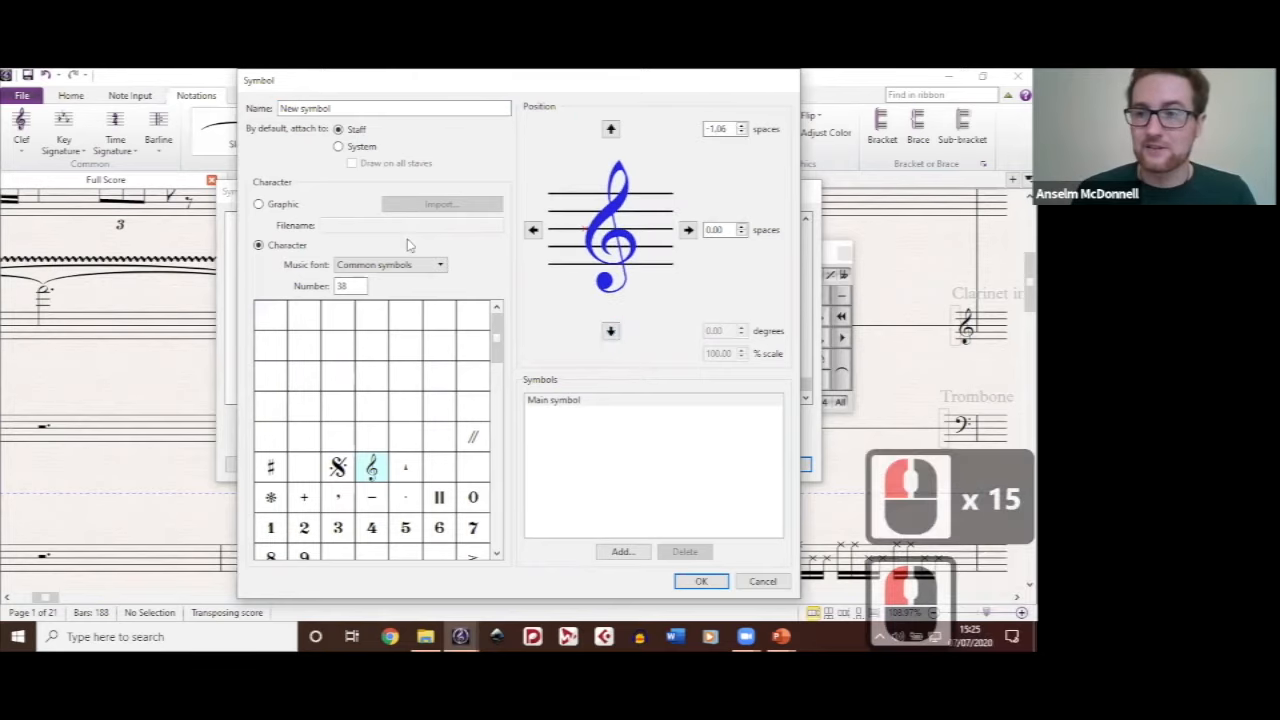
{"action": "left_click", "coordinate": [407, 244]}
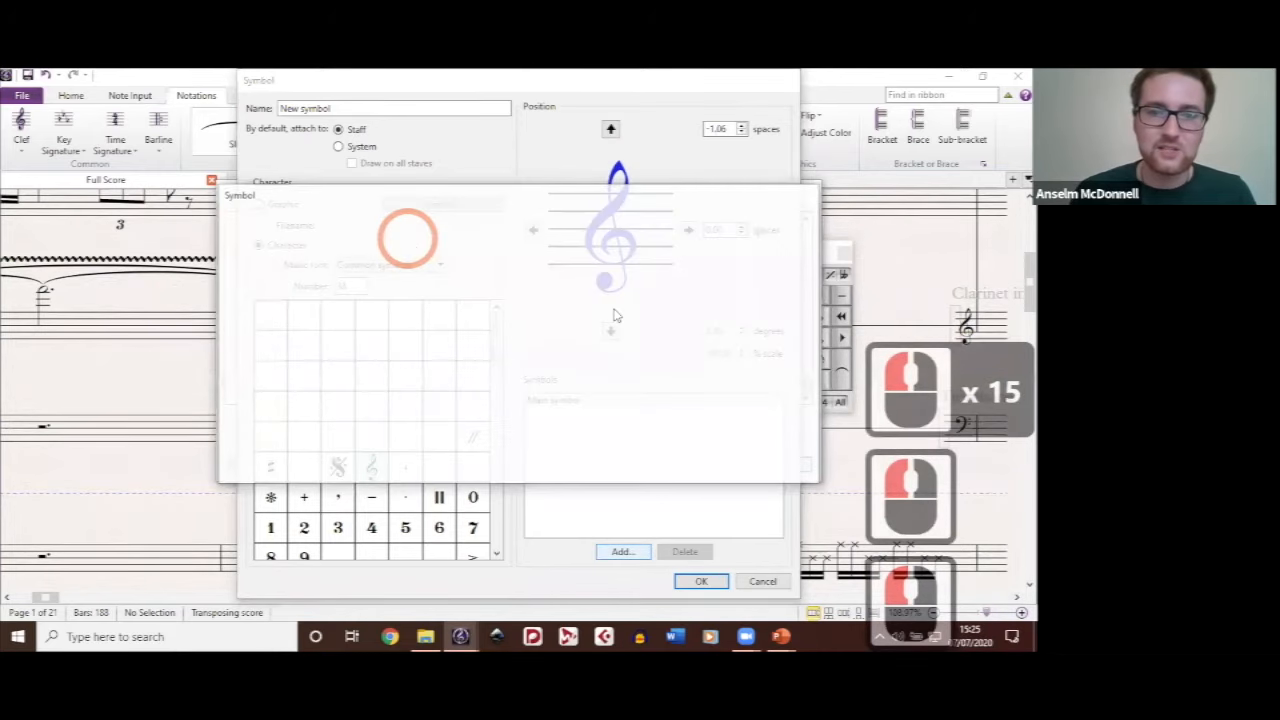
{"action": "scroll", "coordinate": [615, 316], "scroll_direction": "down", "scroll_amount": 2}
{"action": "scroll", "coordinate": [615, 316], "scroll_direction": "up", "scroll_amount": 2}
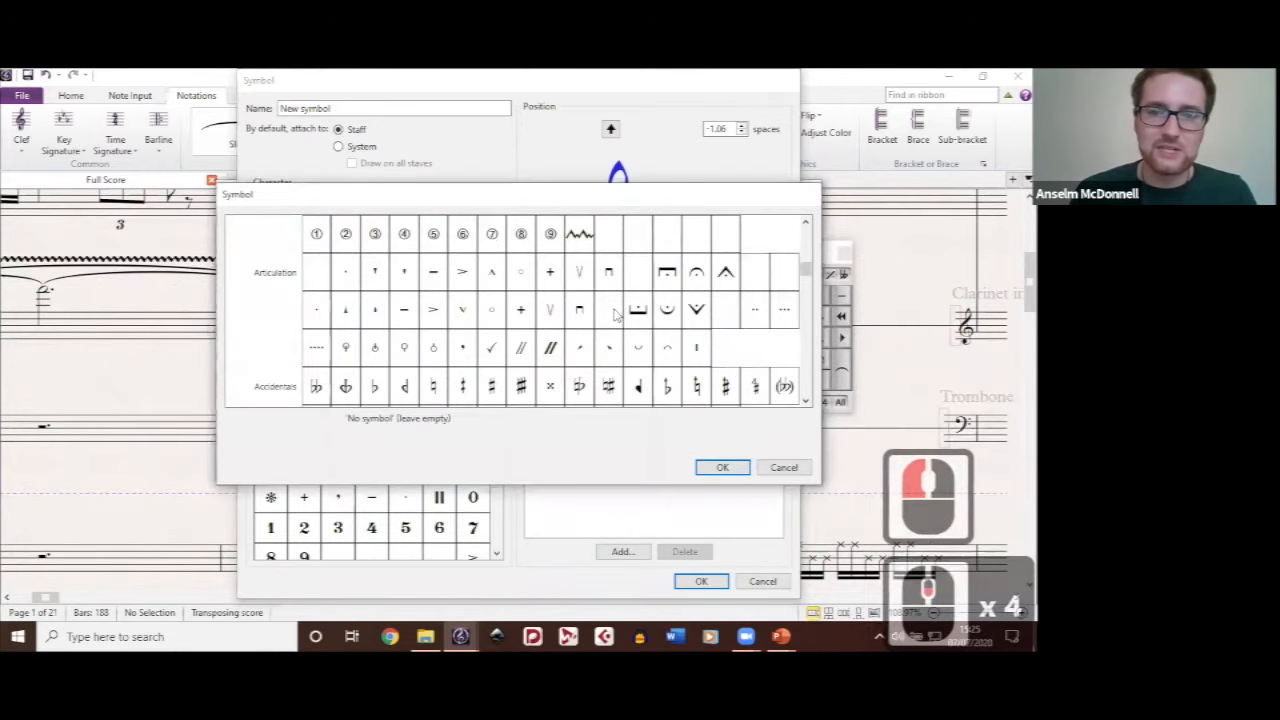
{"action": "left_click", "coordinate": [494, 389]}
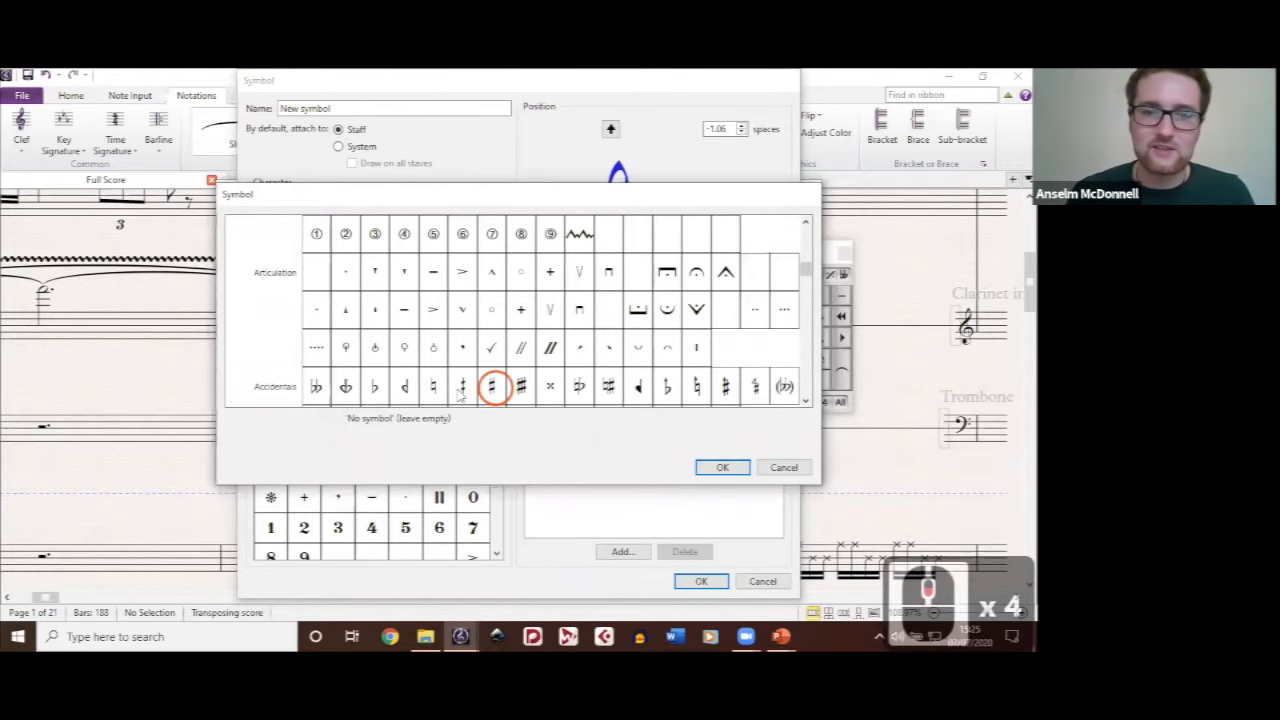
{"action": "left_click", "coordinate": [735, 469]}
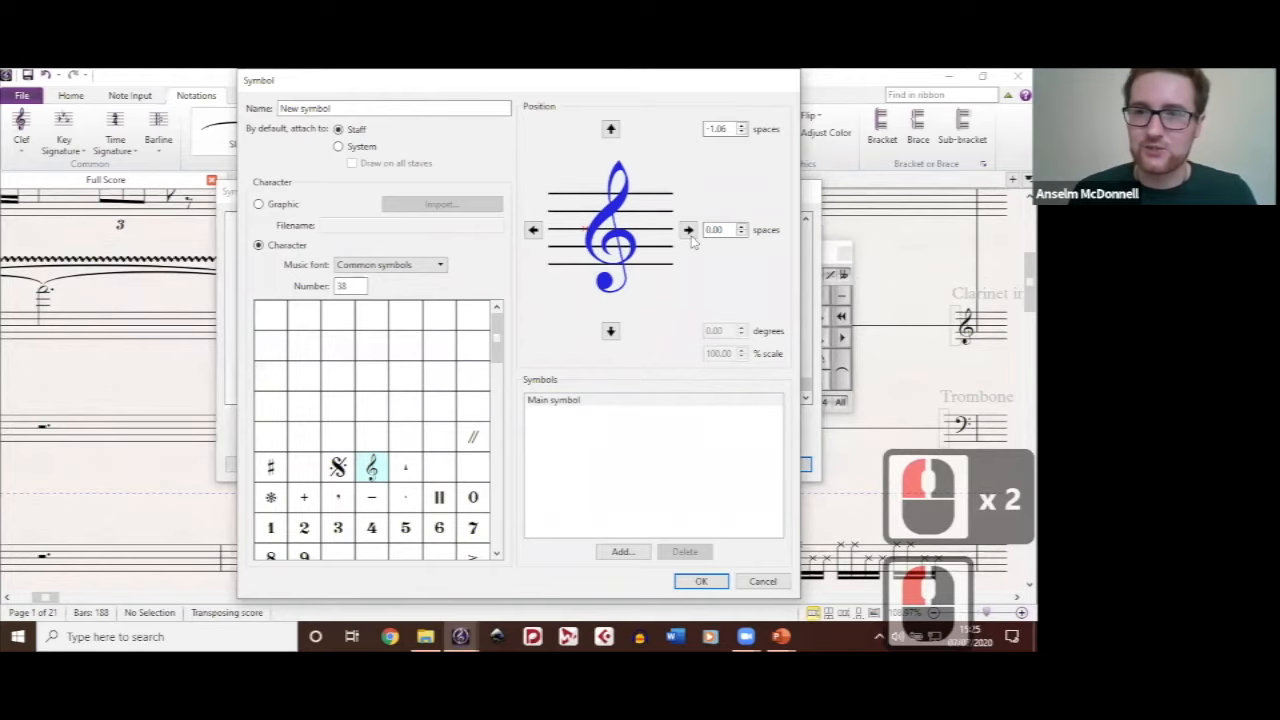
Step: Position the quarter sharp beside the clef at 3.25 spaces horizontally and 2.12 spaces vertically
{"action": "left_click", "coordinate": [724, 230]}
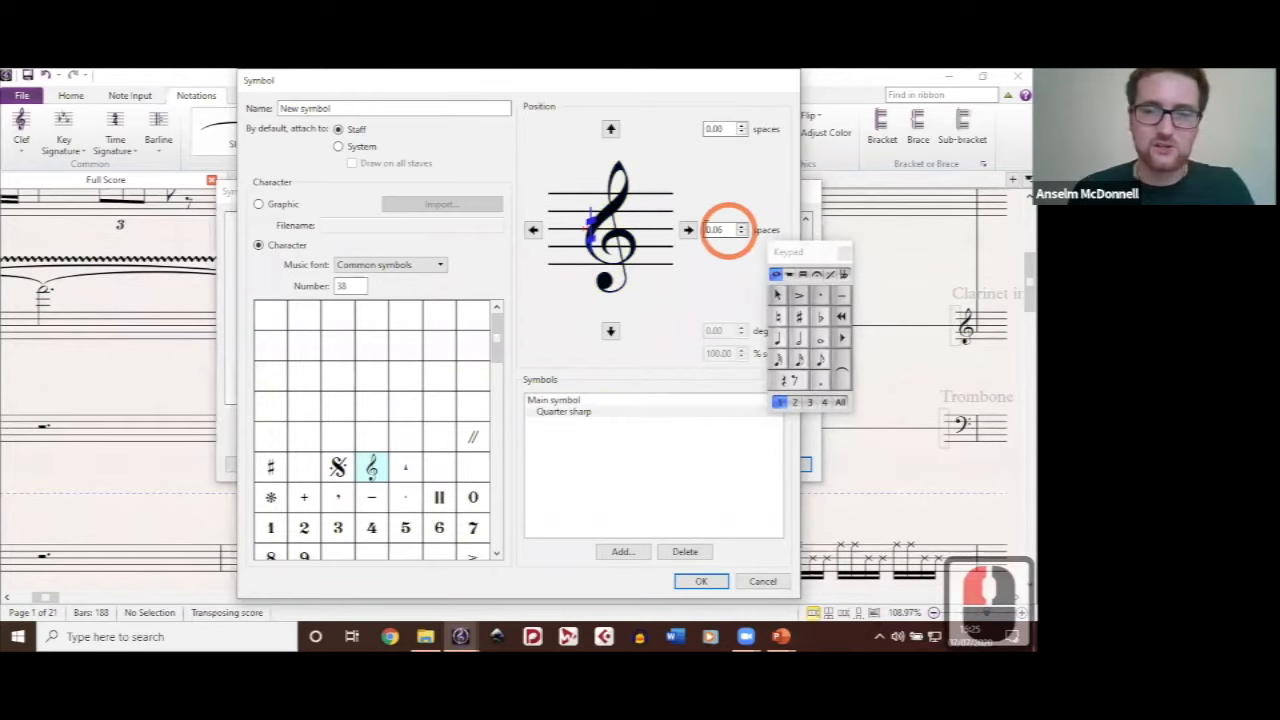
{"action": "type", "text": "3"}
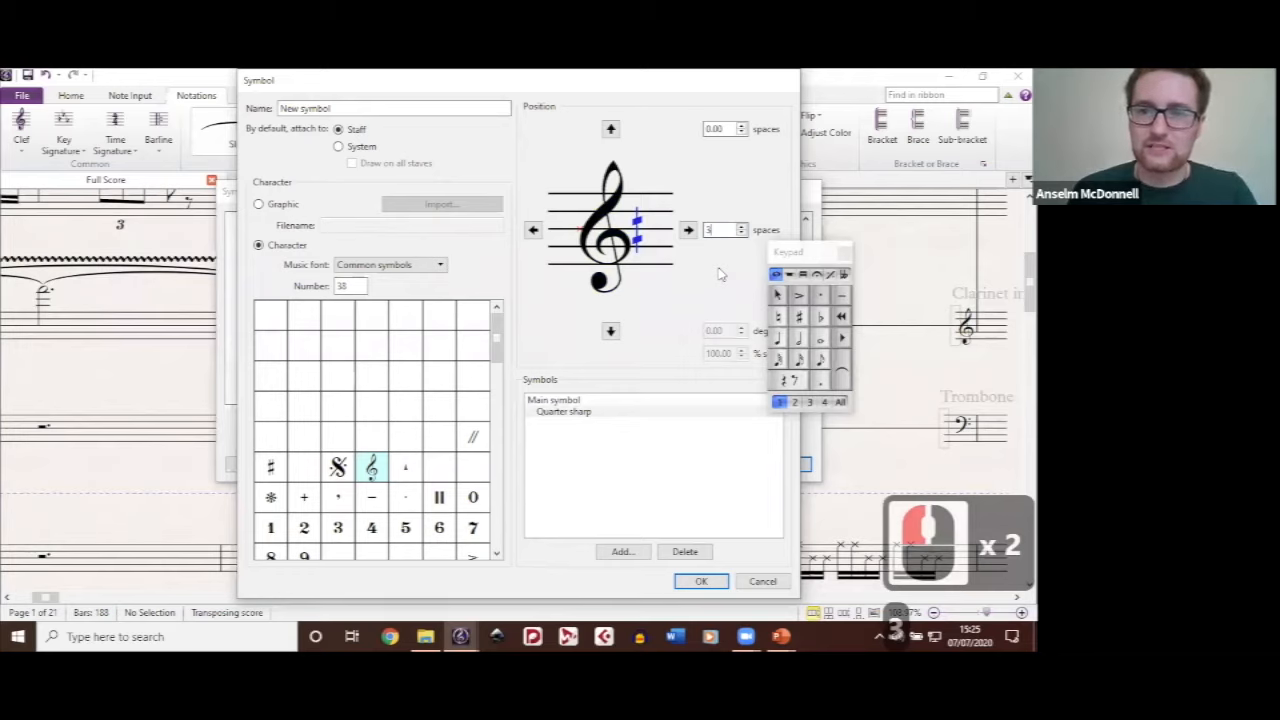
{"action": "left_click", "coordinate": [611, 333]}
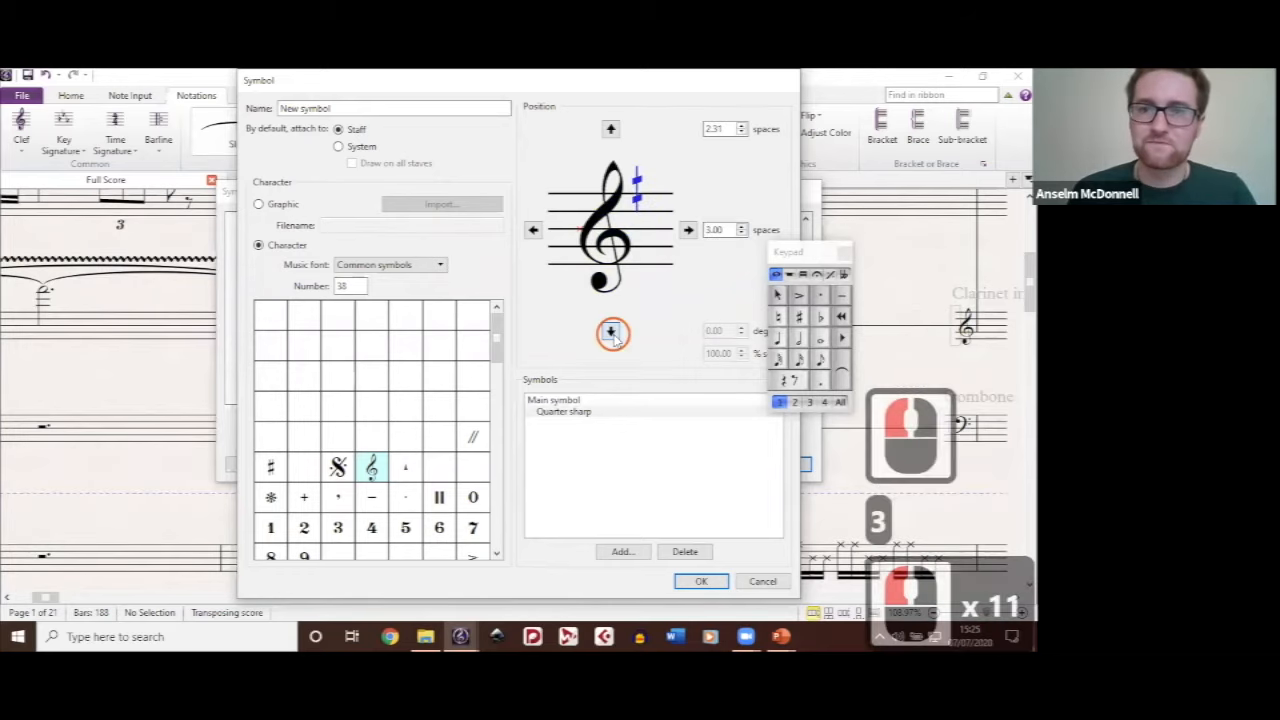
{"action": "left_click", "coordinate": [613, 334]}
{"action": "left_click", "coordinate": [613, 334]}
{"action": "left_click", "coordinate": [613, 334]}
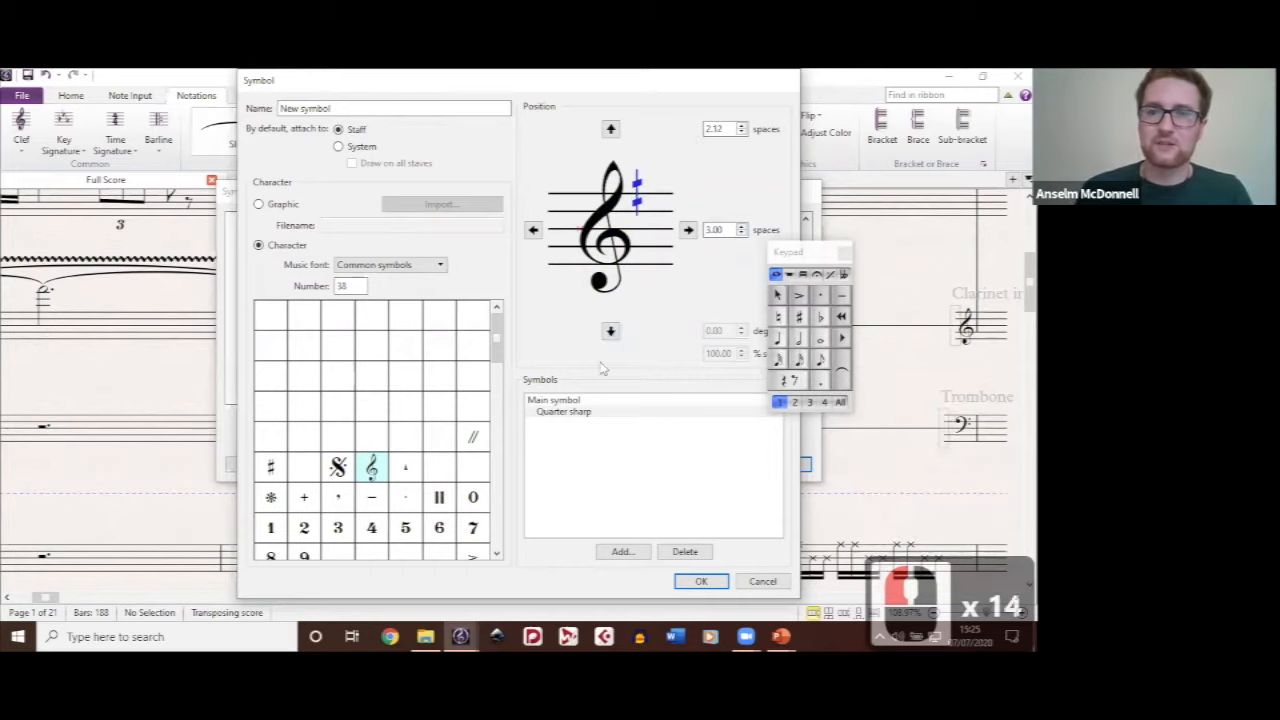
{"action": "left_click", "coordinate": [687, 230]}
{"action": "left_click", "coordinate": [687, 230]}
{"action": "left_click", "coordinate": [687, 230]}
{"action": "left_click", "coordinate": [687, 230]}
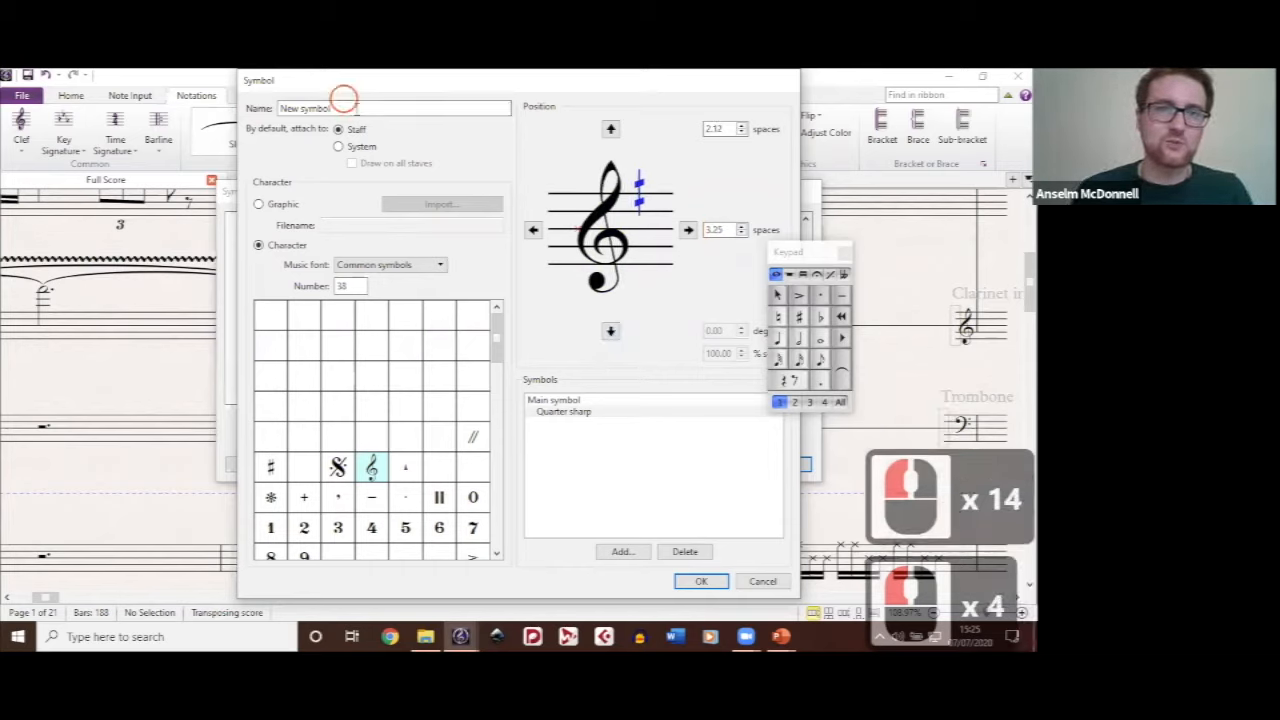
Step: Name the symbol "Key Signature with Microtone", save it and close the symbols list
{"action": "left_click_drag", "start_coordinate": [344, 105], "coordinate": [255, 110]}
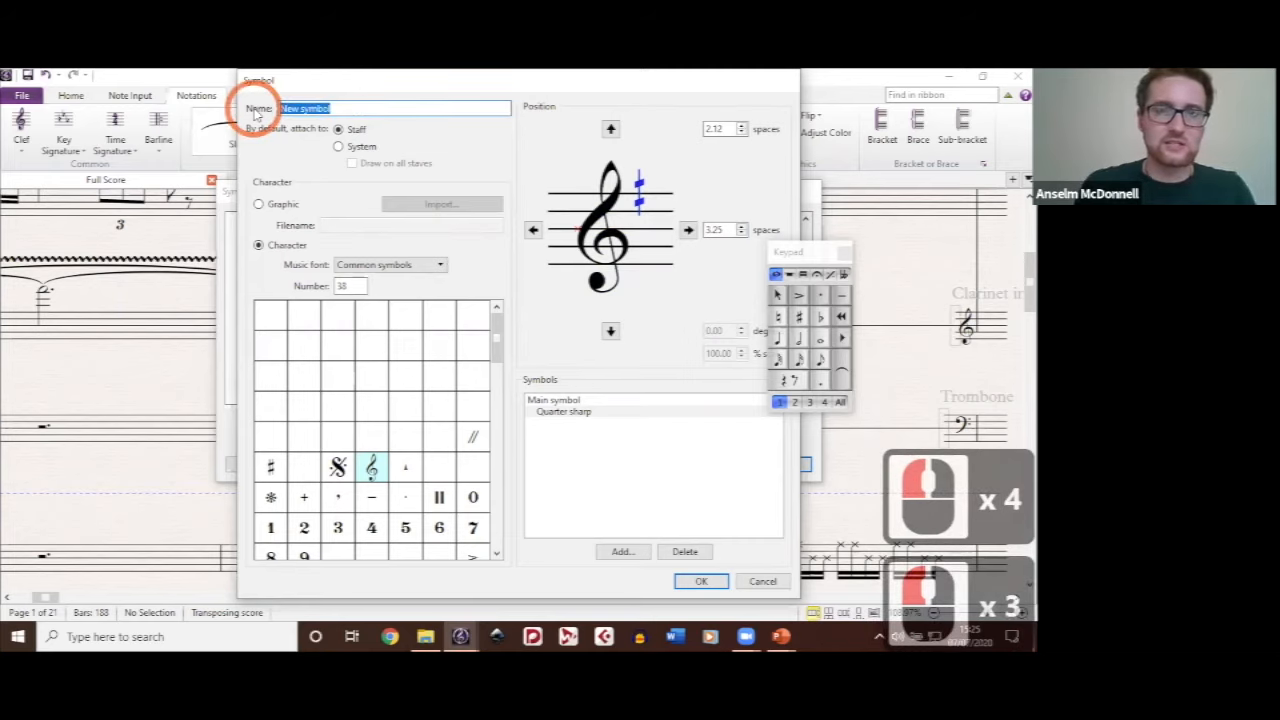
{"action": "type", "text": "Key Signat"}
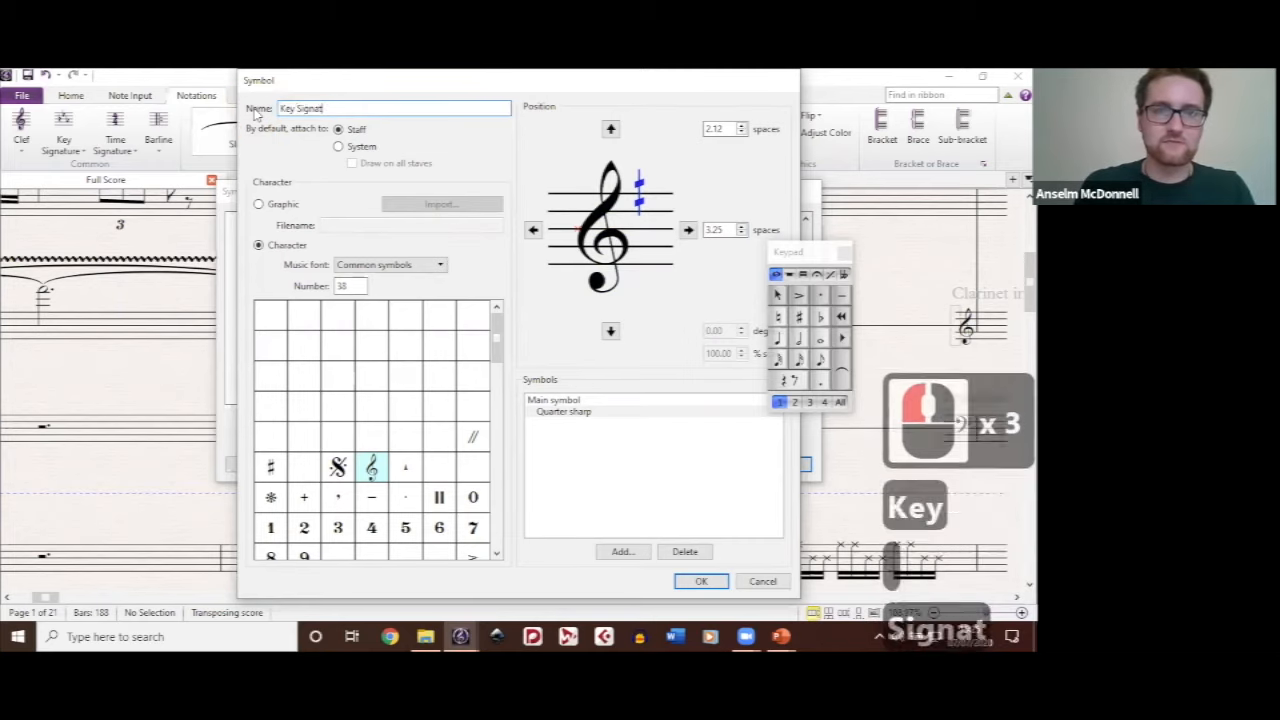
{"action": "type", "text": "ure with Mic"}
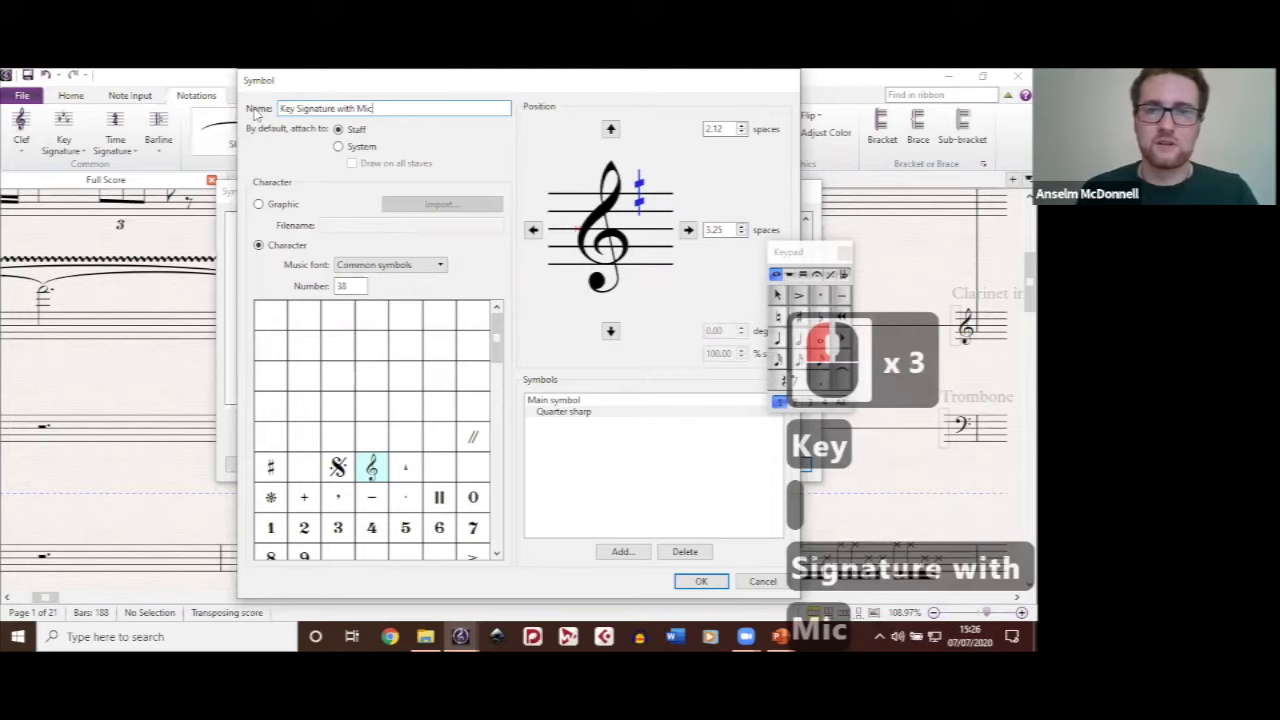
{"action": "type", "text": "rotone"}
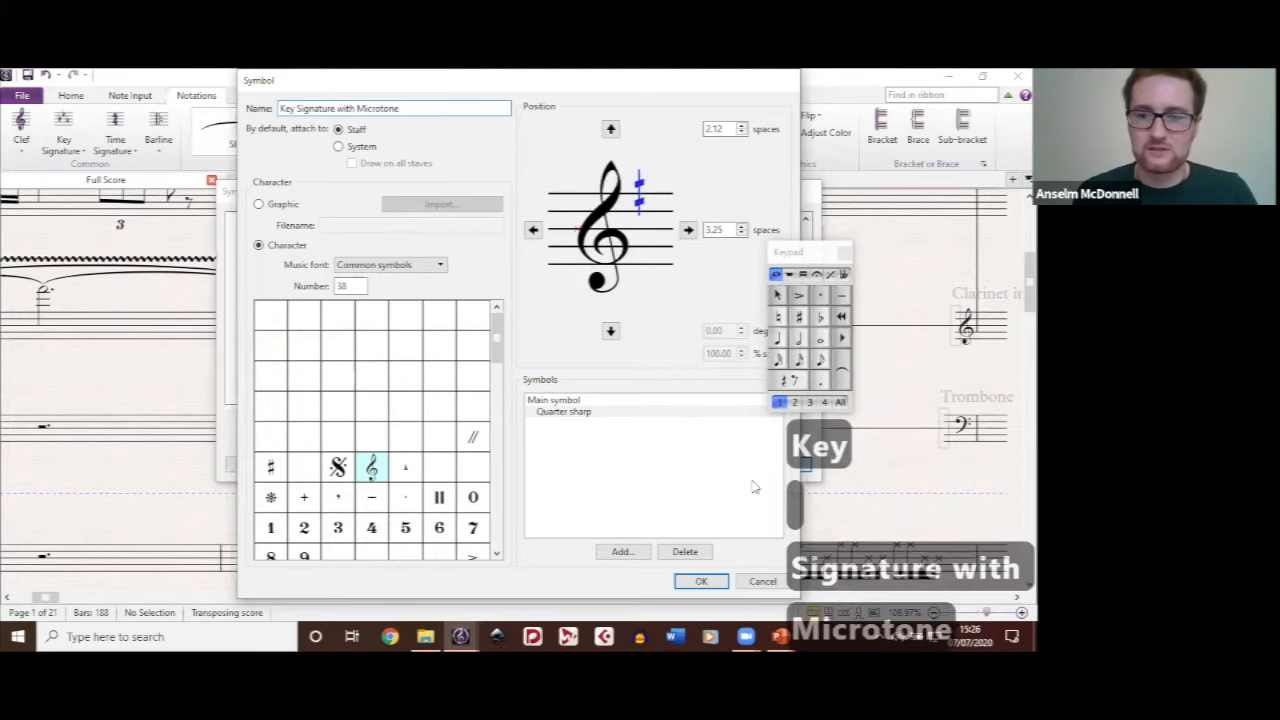
{"action": "left_click", "coordinate": [697, 582]}
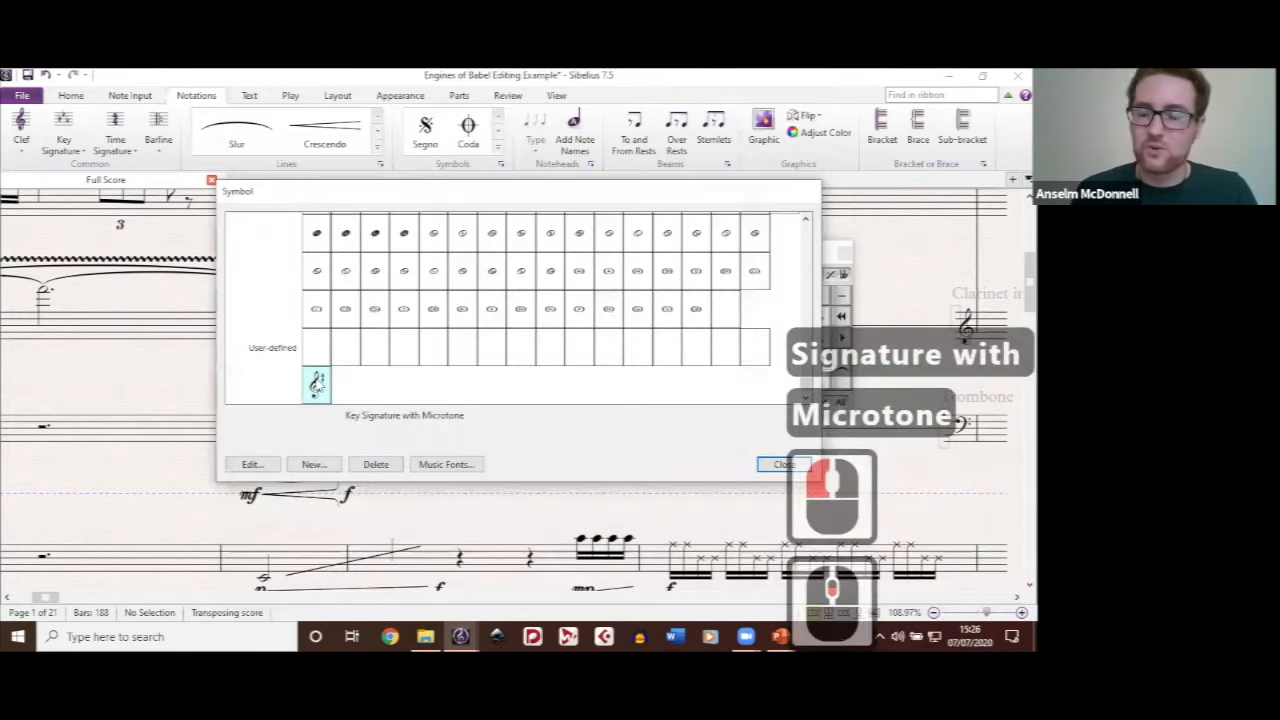
{"action": "double_click", "coordinate": [318, 384]}
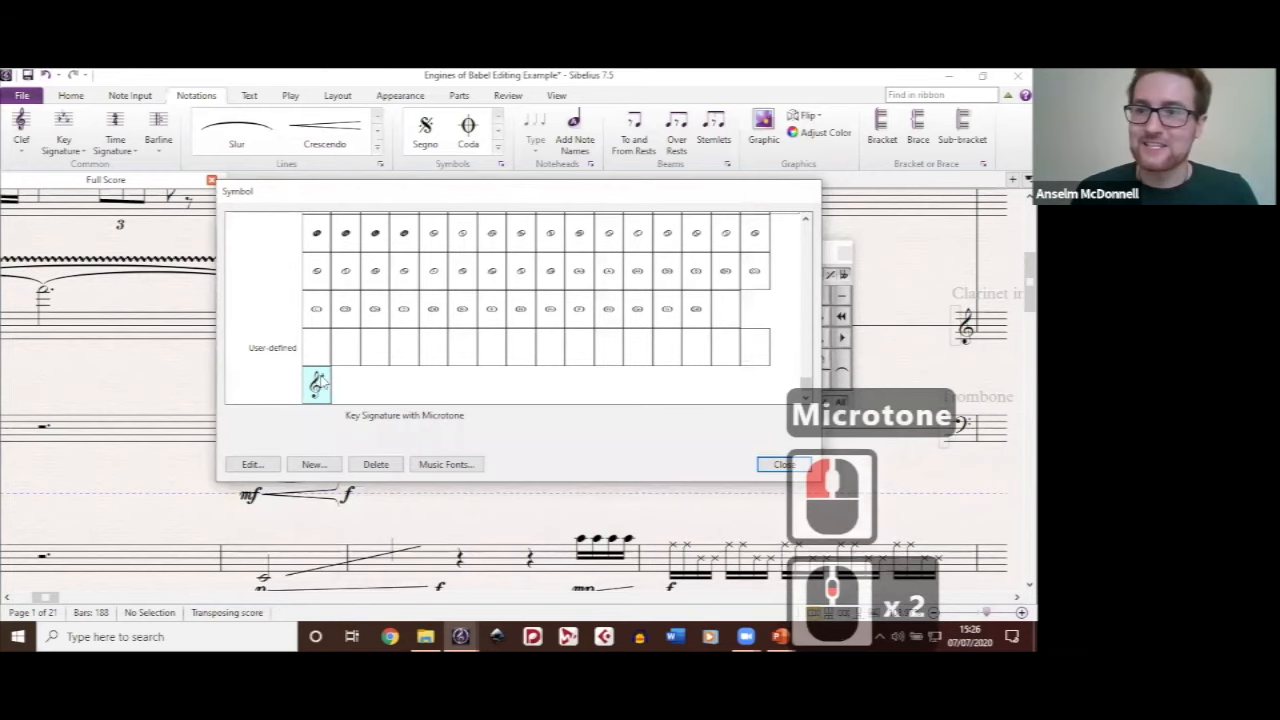
{"action": "left_click", "coordinate": [531, 381]}
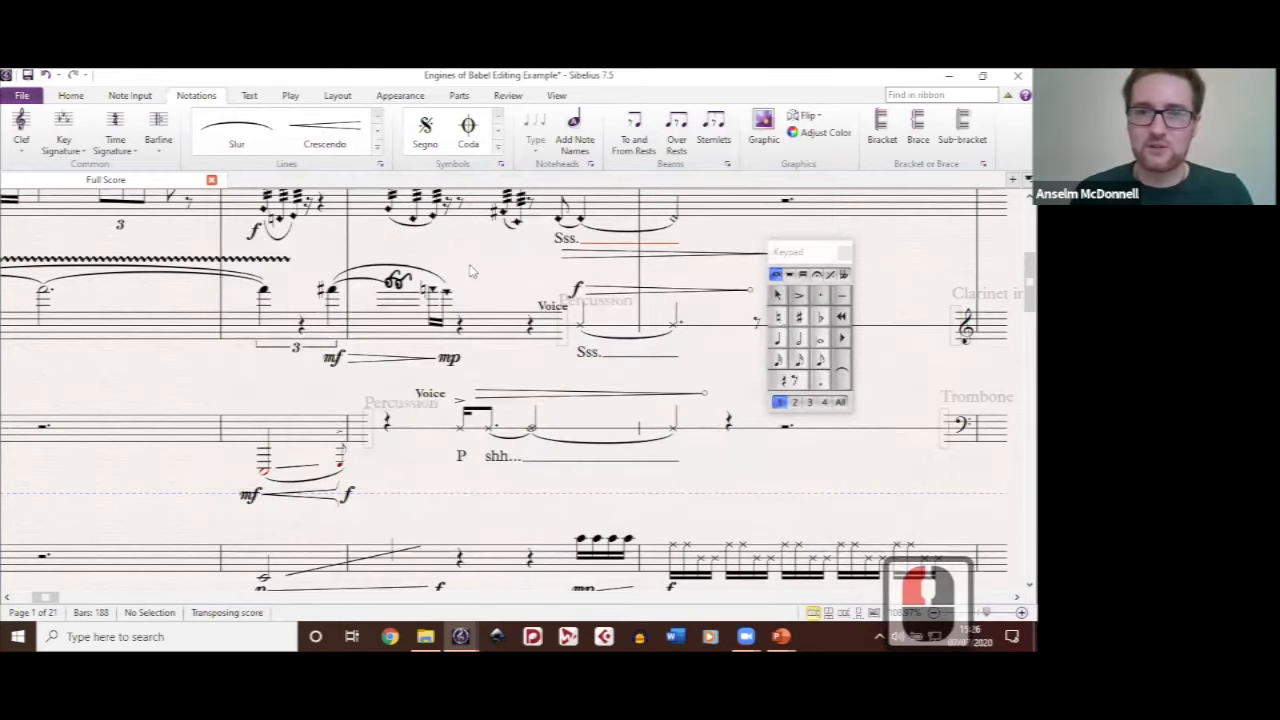
Step: Try to delete the clarinet note that has the glasses notehead
{"action": "left_click", "coordinate": [393, 282]}
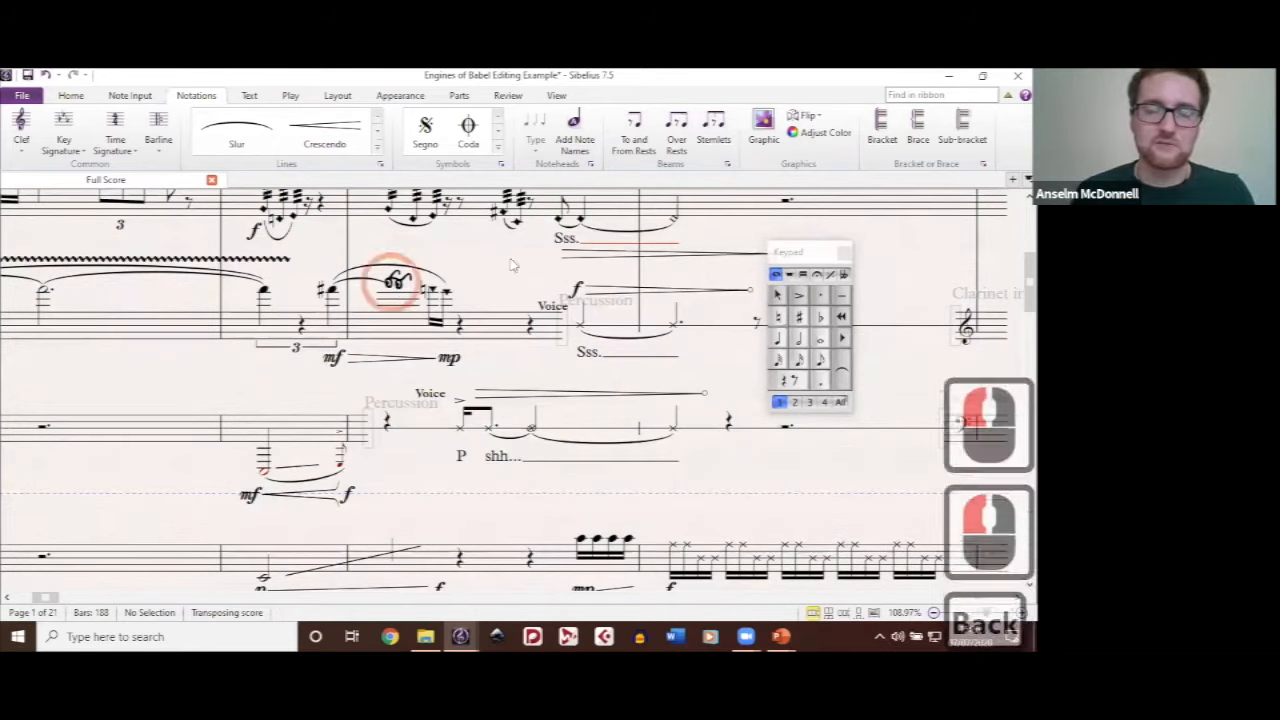
{"action": "left_click", "coordinate": [498, 282]}
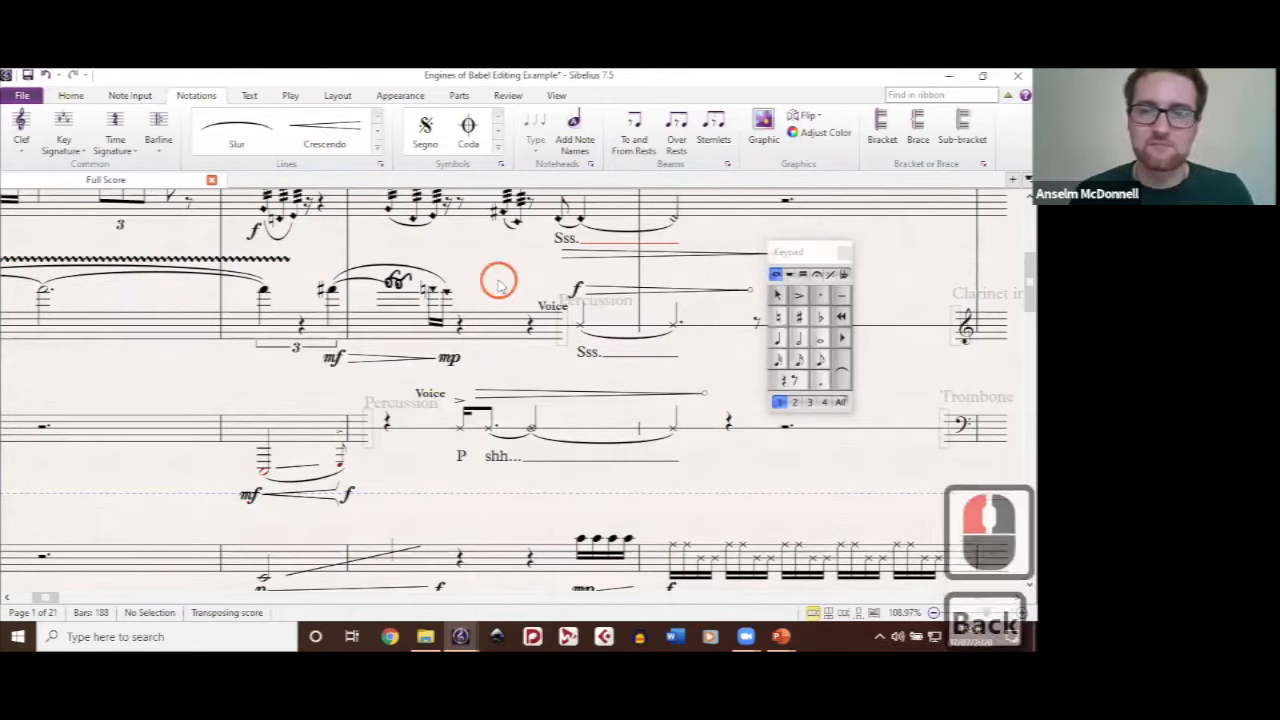
{"action": "left_click", "coordinate": [624, 388]}
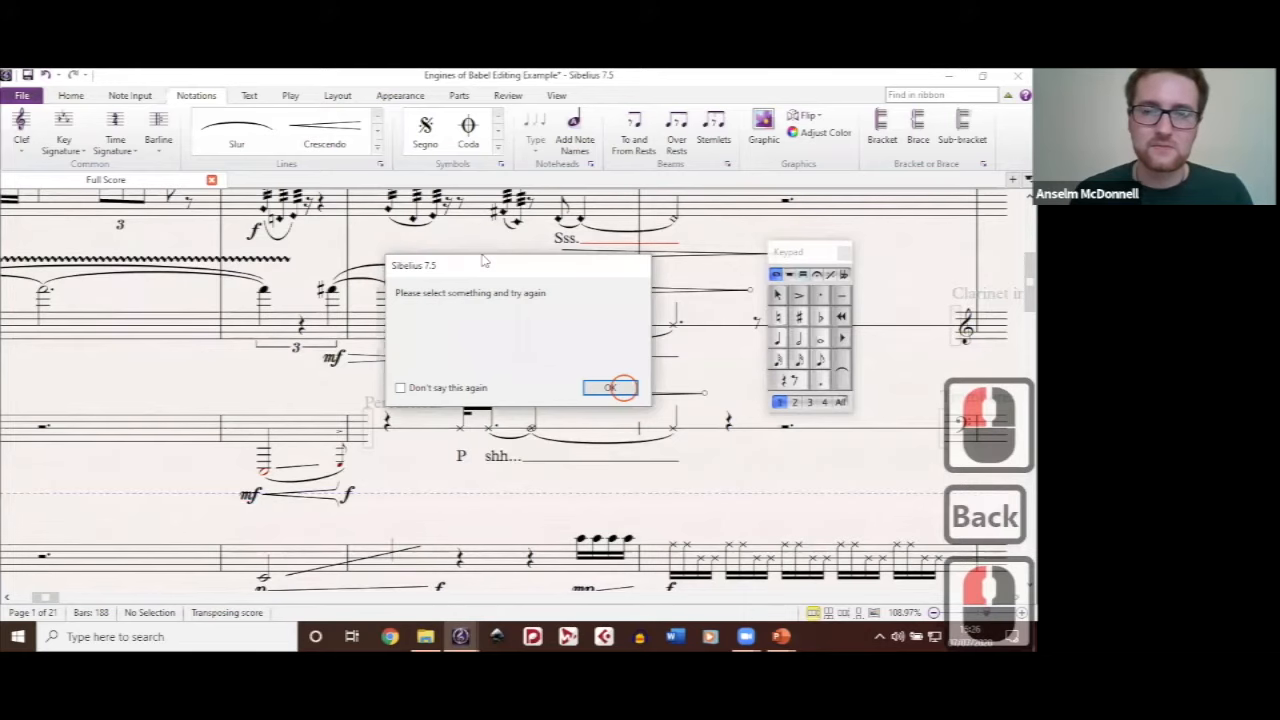
Step: Insert the Key Signature with Microtone symbol on the clarinet staff in bar 3 and place it just after the first quarter rest
{"action": "left_click", "coordinate": [483, 259]}
{"action": "key", "text": "z"}
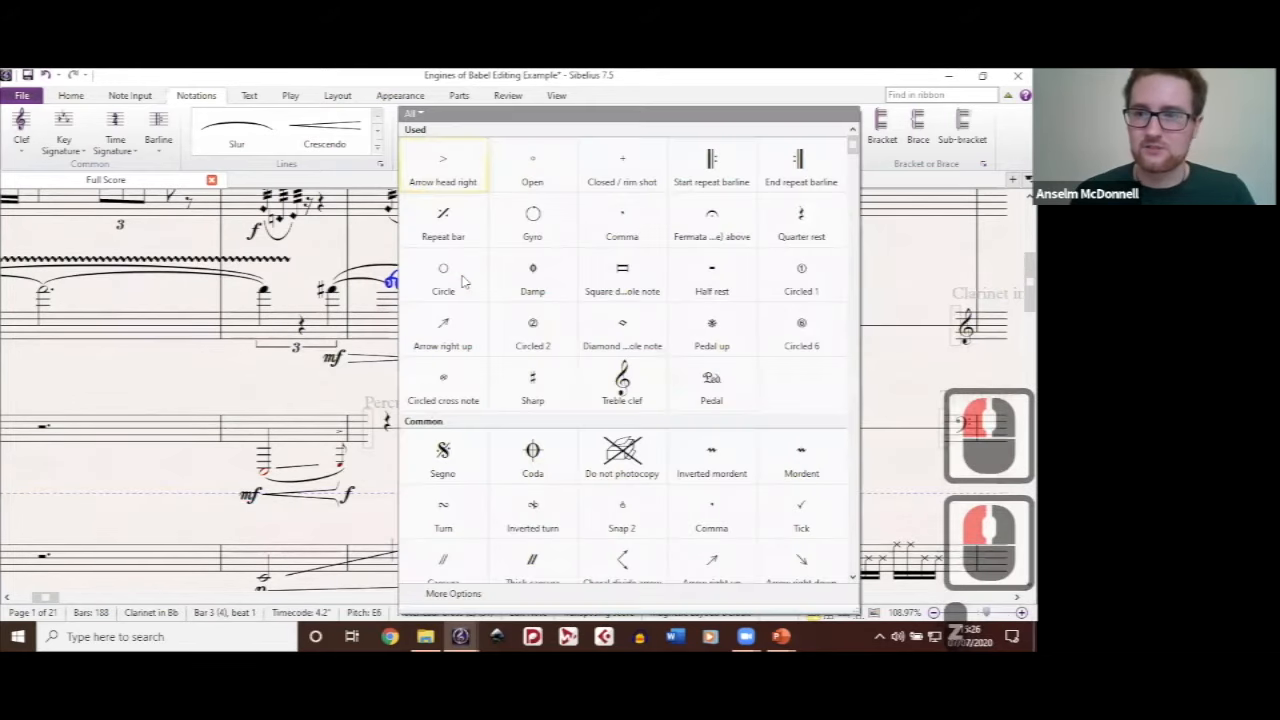
{"action": "scroll", "coordinate": [450, 560], "scroll_direction": "down", "scroll_amount": 15}
{"action": "left_click", "coordinate": [446, 556]}
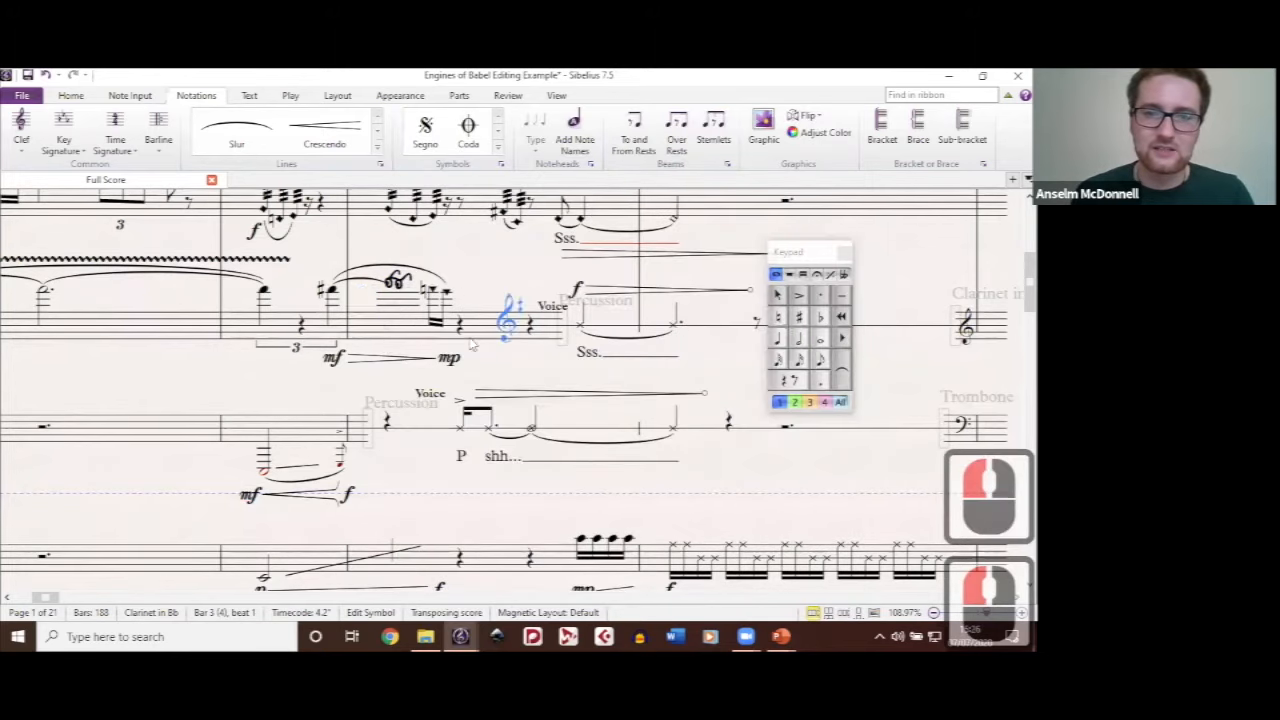
{"action": "left_click_drag", "start_coordinate": [472, 344], "coordinate": [461, 346]}
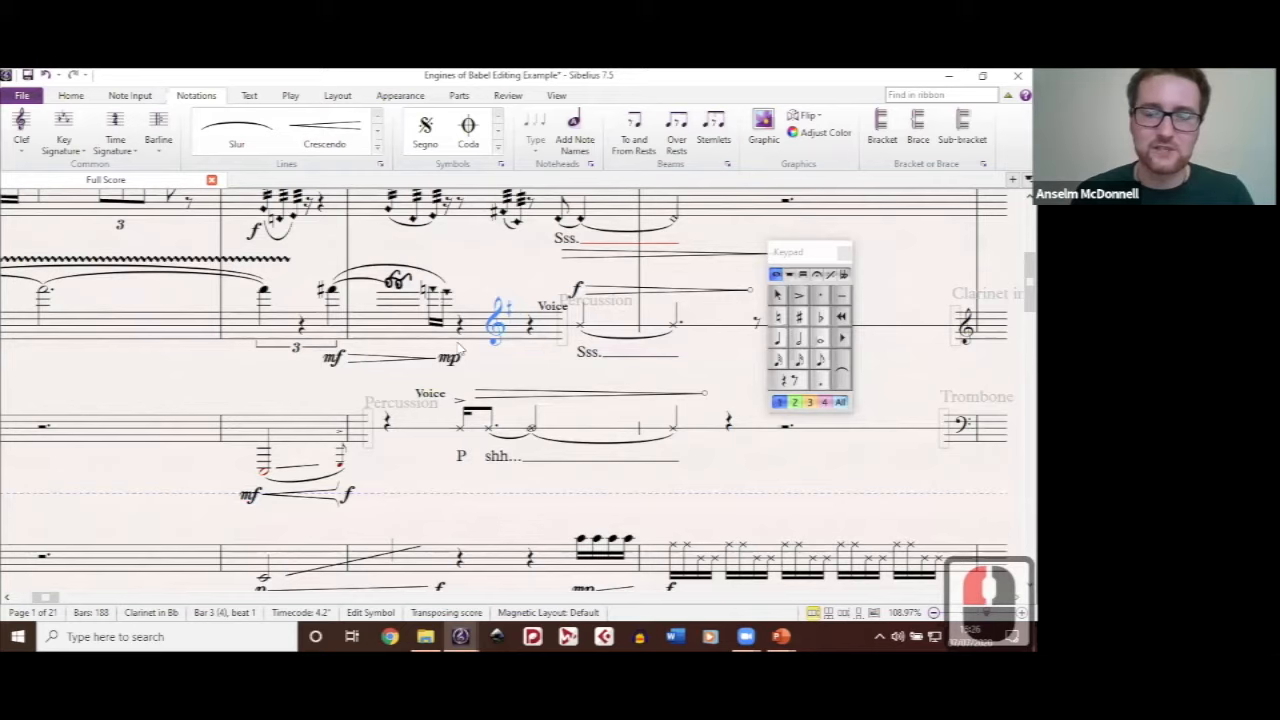
{"action": "left_click", "coordinate": [512, 281]}
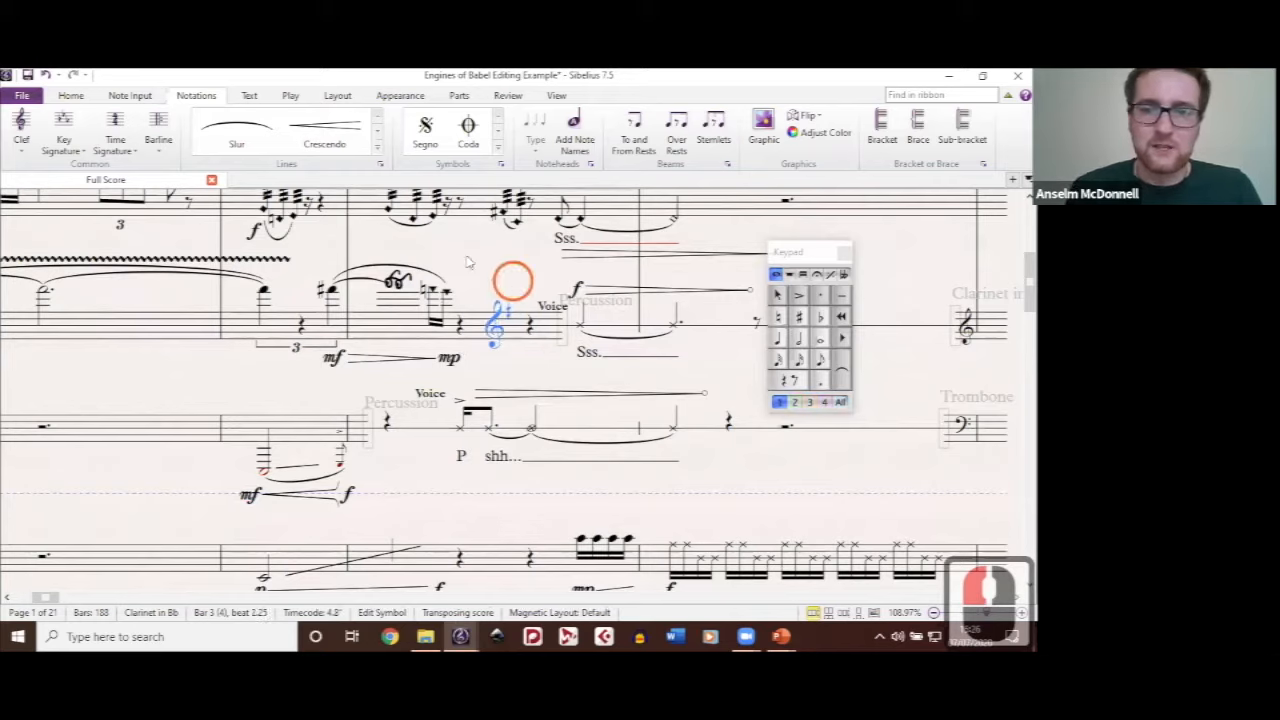
{"action": "left_click", "coordinate": [466, 262]}
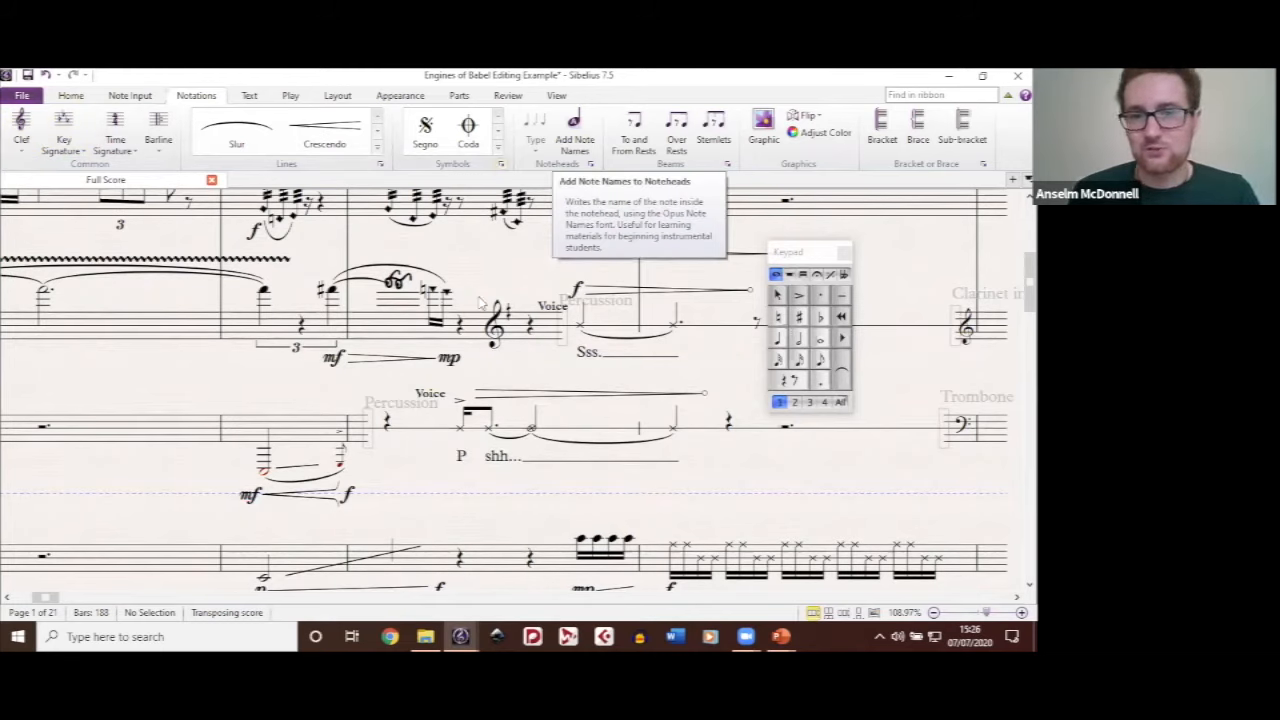
Step: Open the Treble clef up 8 symbol from the Clefs category for editing and delete its 8 component
{"action": "left_click", "coordinate": [501, 164]}
{"action": "scroll", "coordinate": [480, 303], "scroll_direction": "down", "scroll_amount": 3}
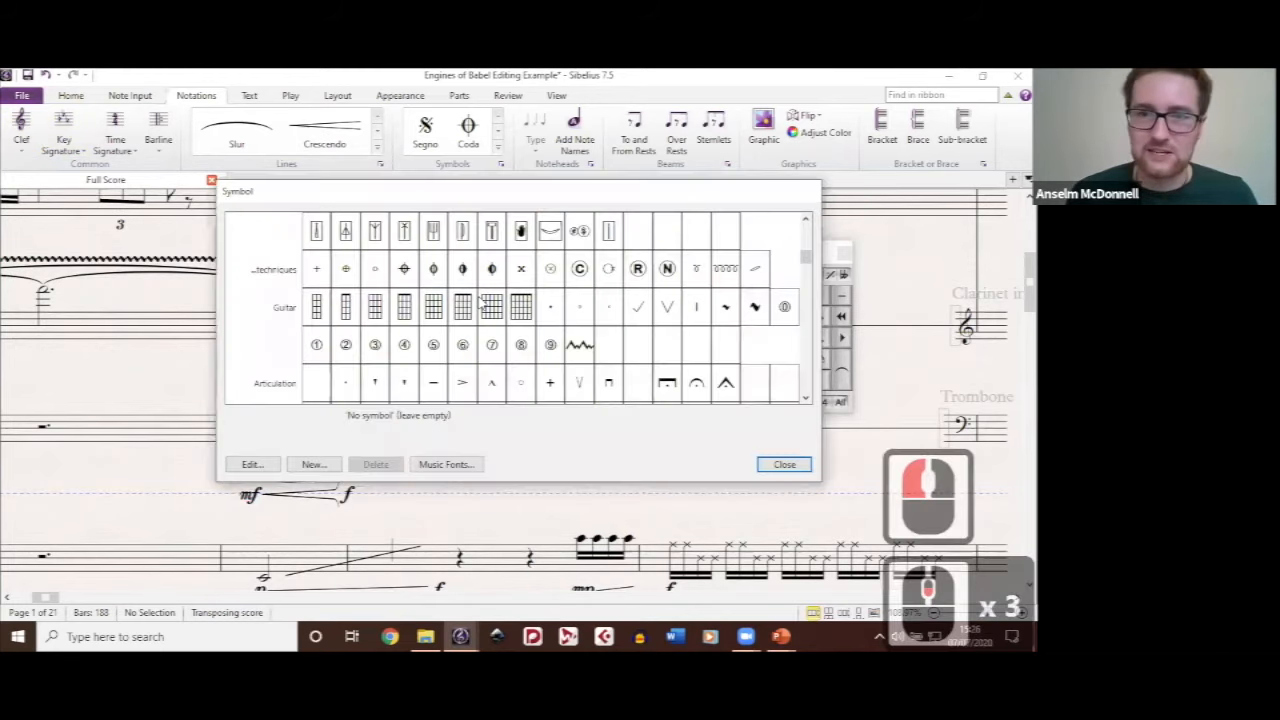
{"action": "scroll", "coordinate": [480, 303], "scroll_direction": "down", "scroll_amount": 5}
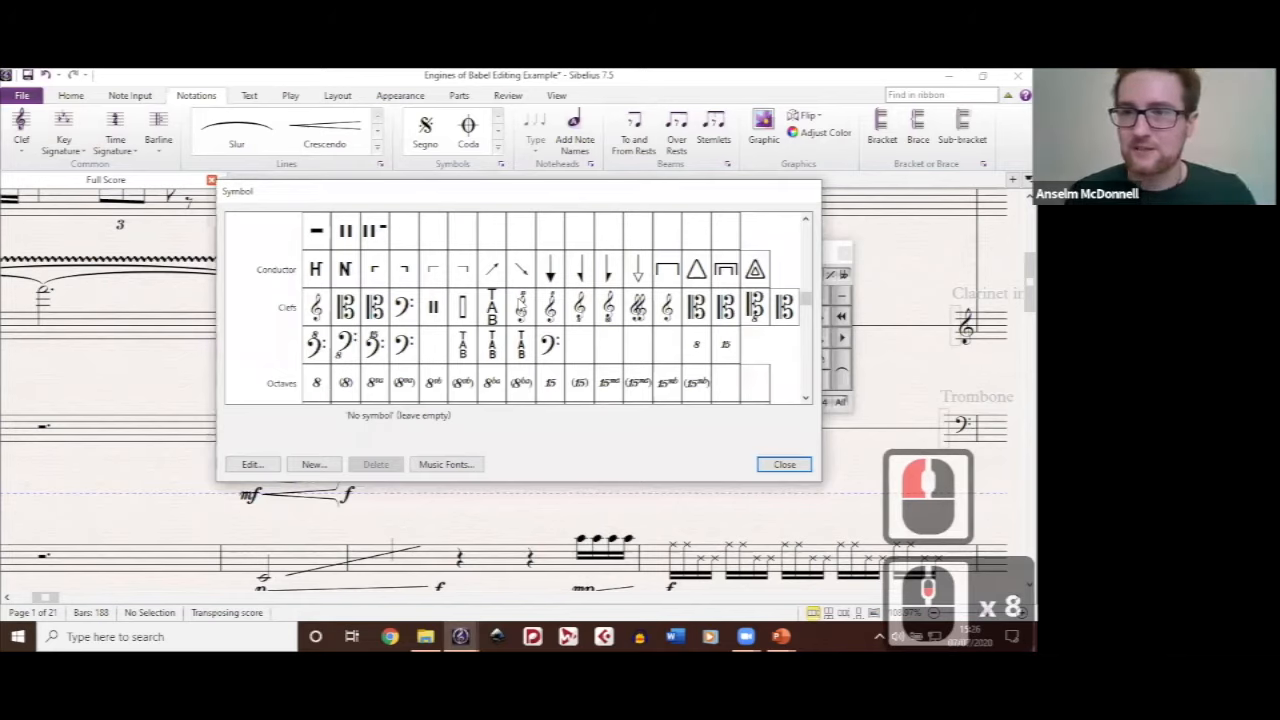
{"action": "scroll", "coordinate": [520, 304], "scroll_direction": "down", "scroll_amount": 1}
{"action": "scroll", "coordinate": [520, 304], "scroll_direction": "up", "scroll_amount": 1}
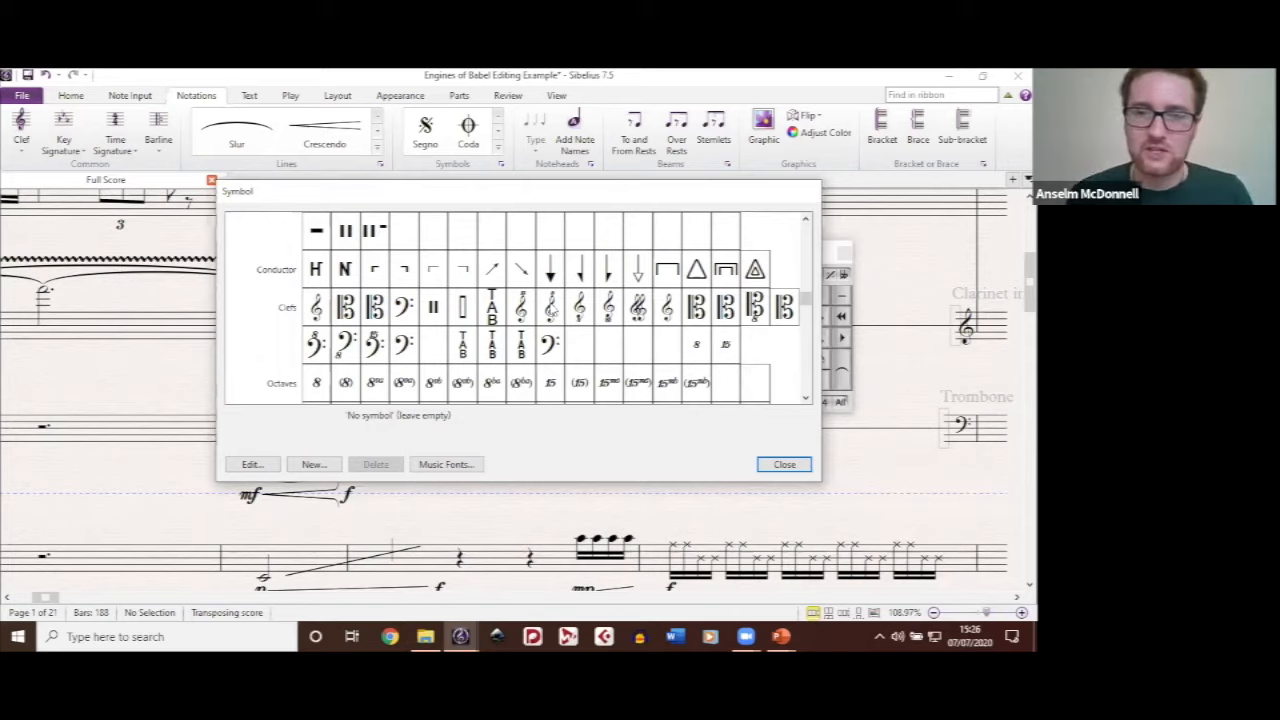
{"action": "left_click", "coordinate": [554, 310]}
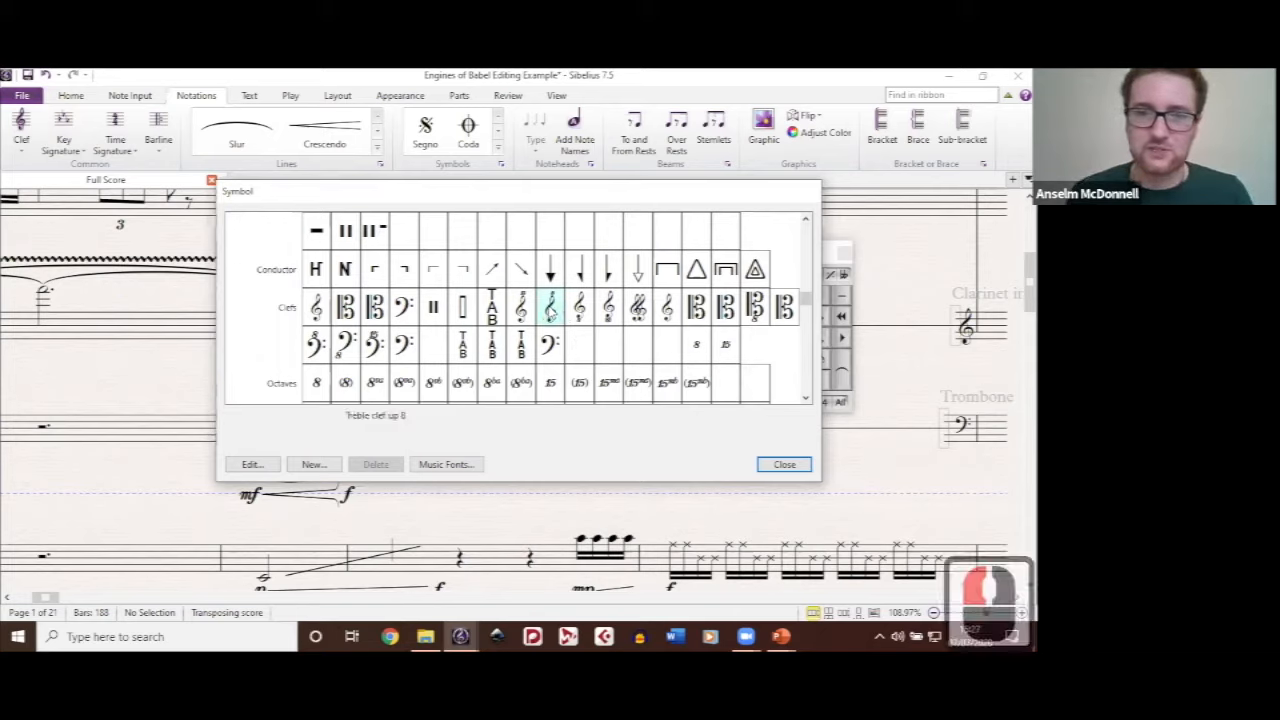
{"action": "left_click", "coordinate": [268, 464]}
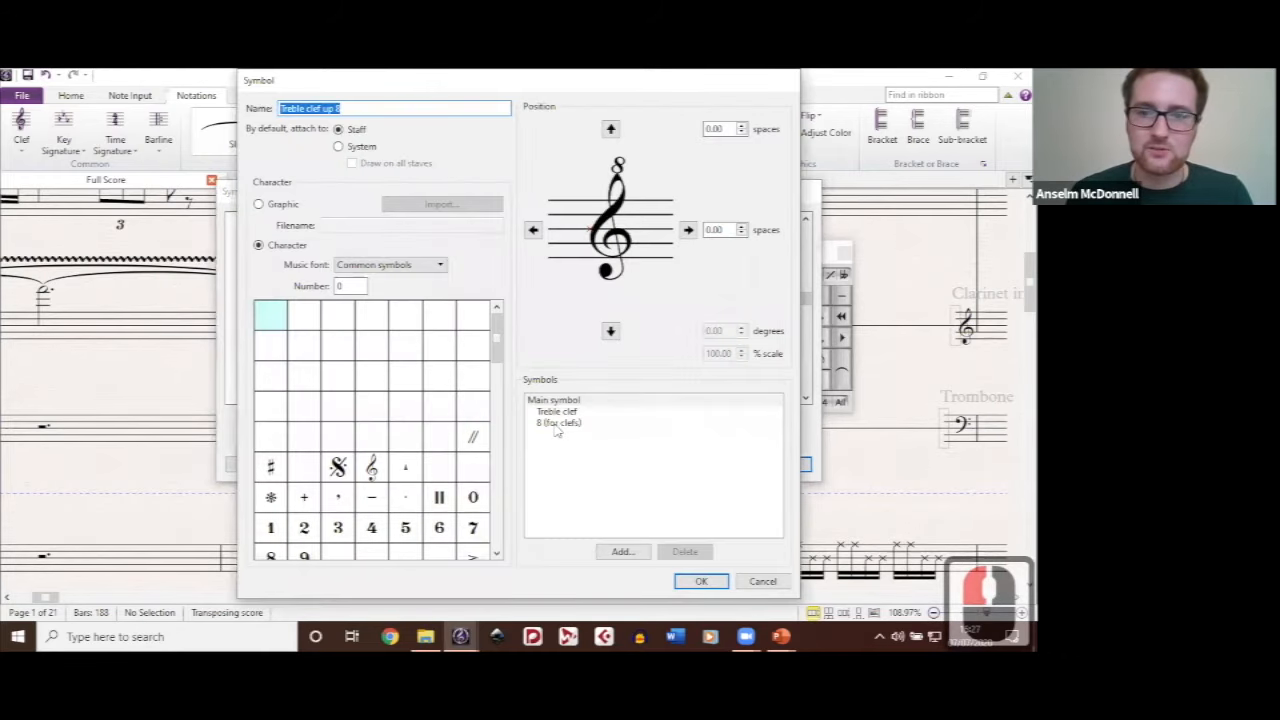
{"action": "left_click", "coordinate": [558, 423]}
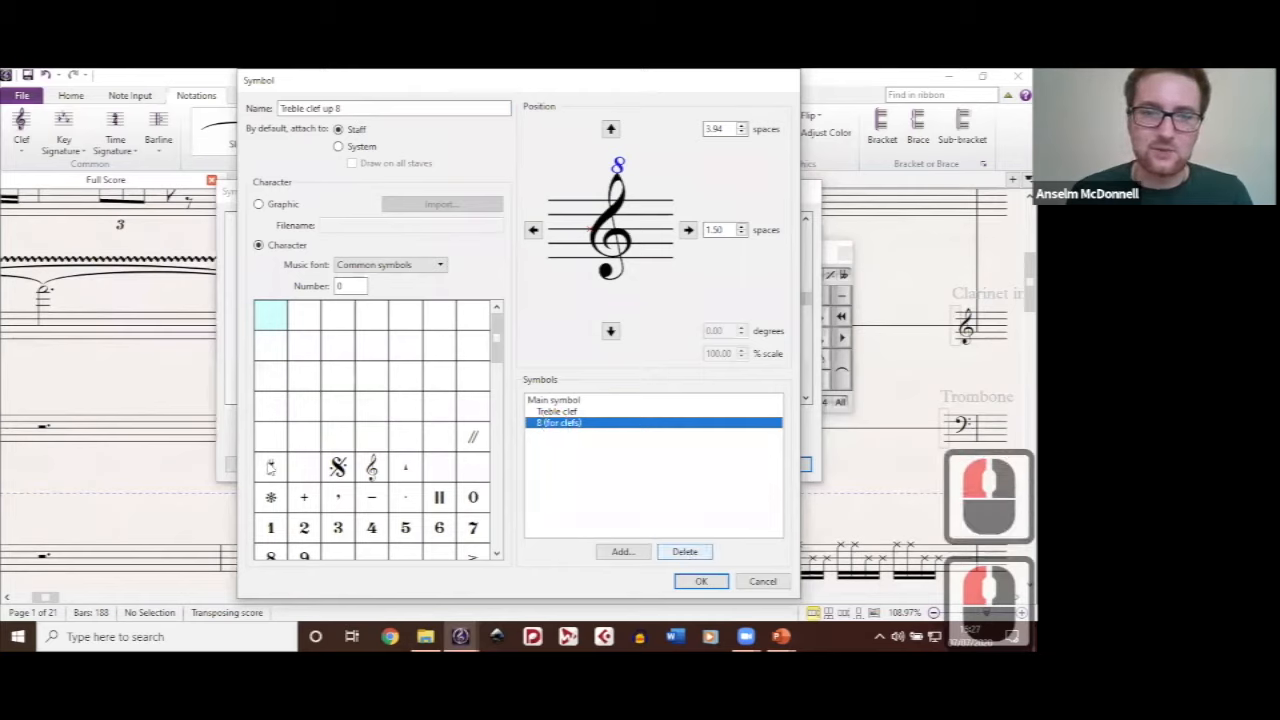
{"action": "key", "text": "Delete"}
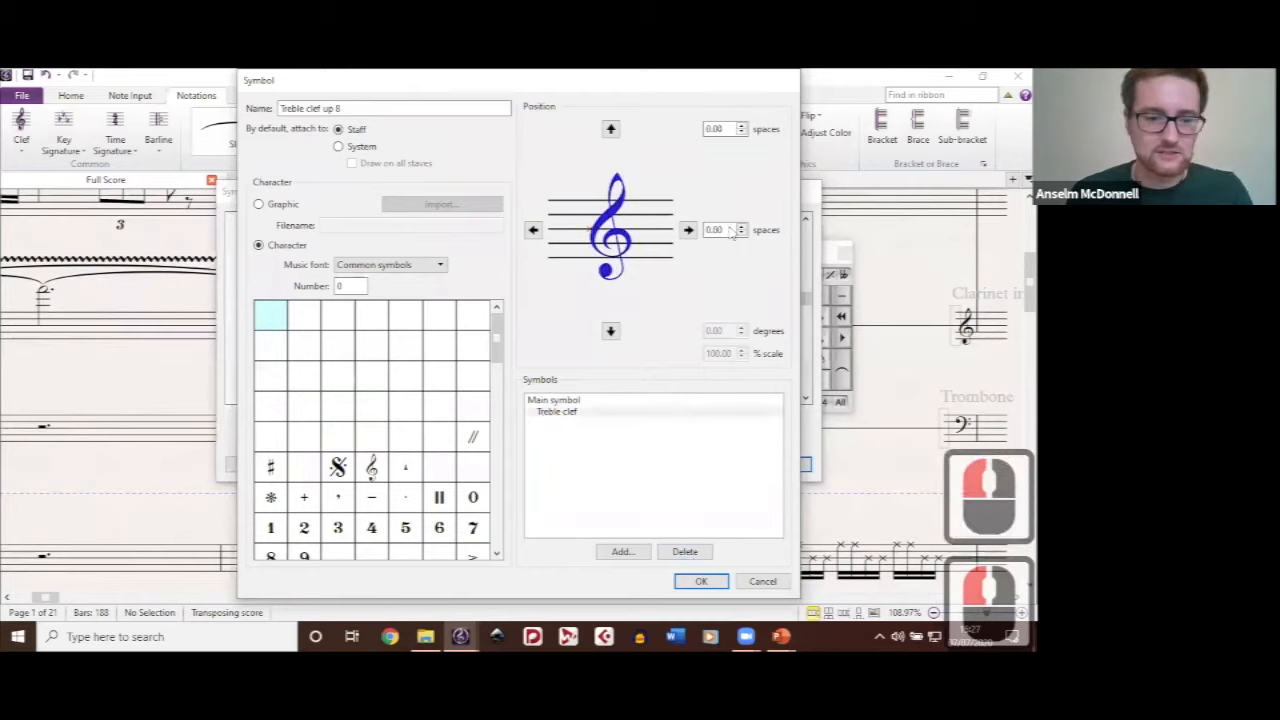
Step: Place a sharp (character 35) 4 spaces horizontally beside the treble clef, save the symbol and close the symbols list
{"action": "left_click_drag", "start_coordinate": [730, 229], "coordinate": [648, 231]}
{"action": "type", "text": "4"}
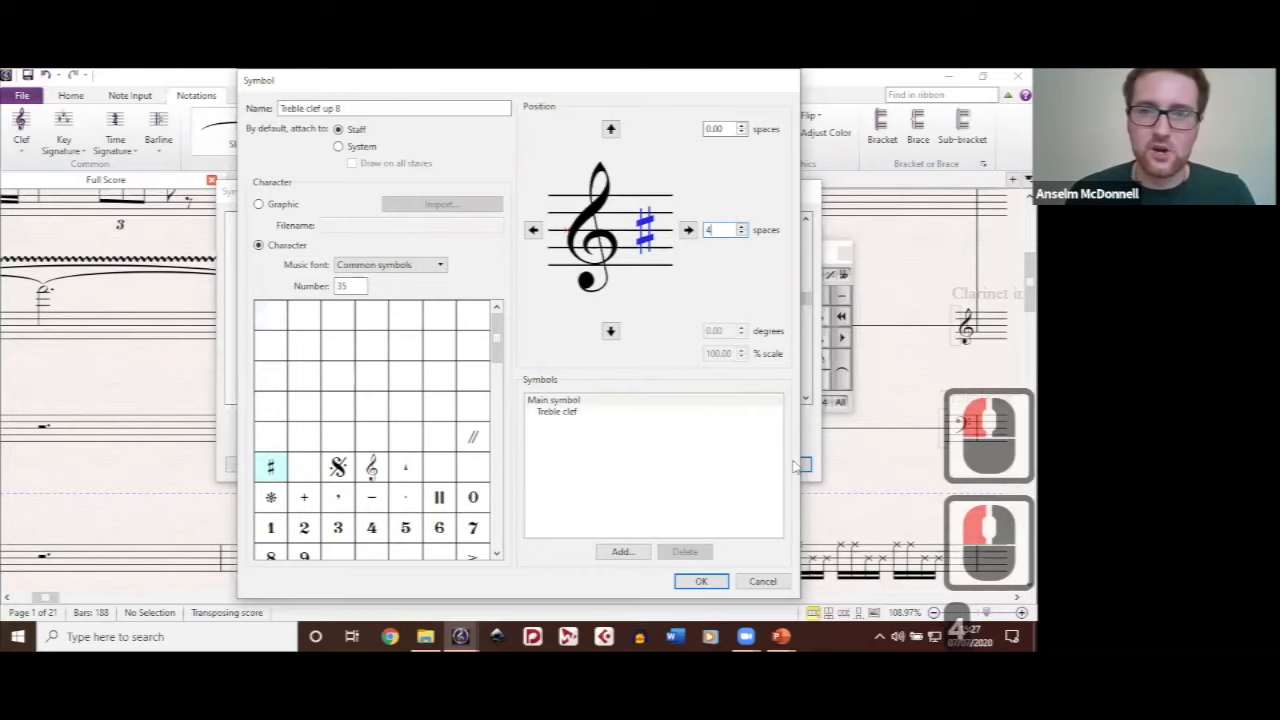
{"action": "key", "text": "Return"}
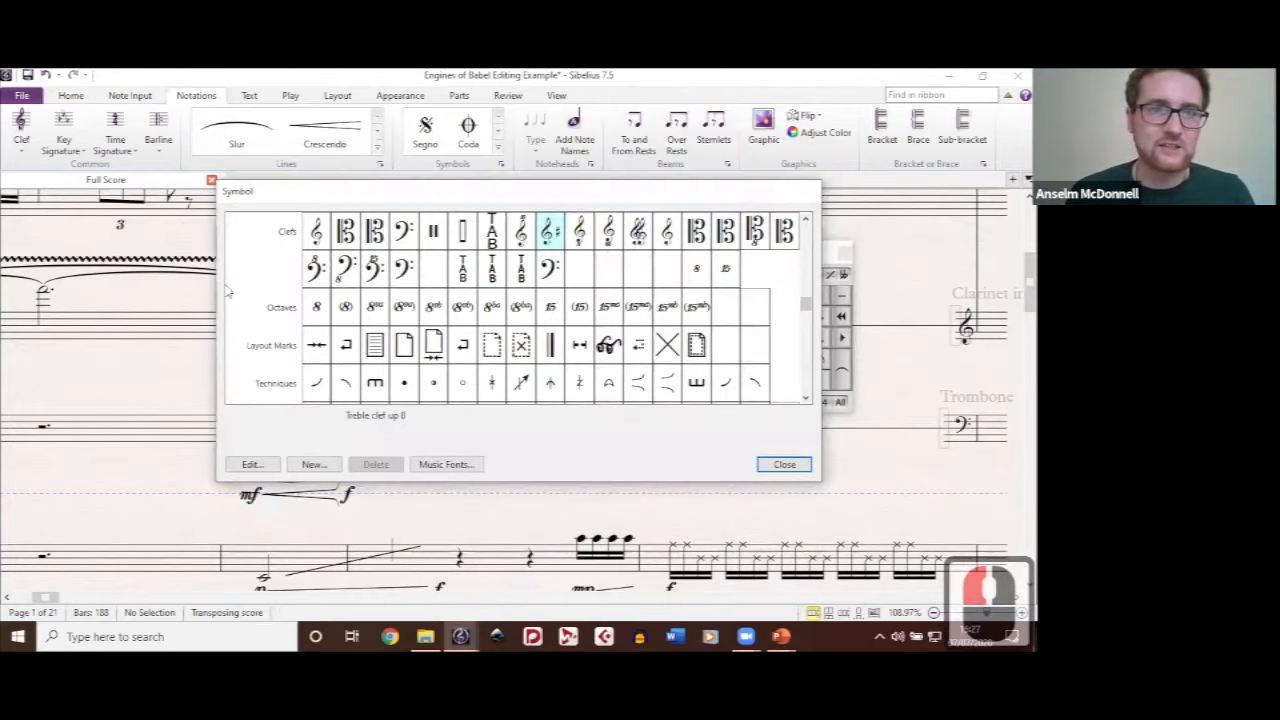
{"action": "left_click", "coordinate": [226, 288]}
{"action": "left_click", "coordinate": [408, 375]}
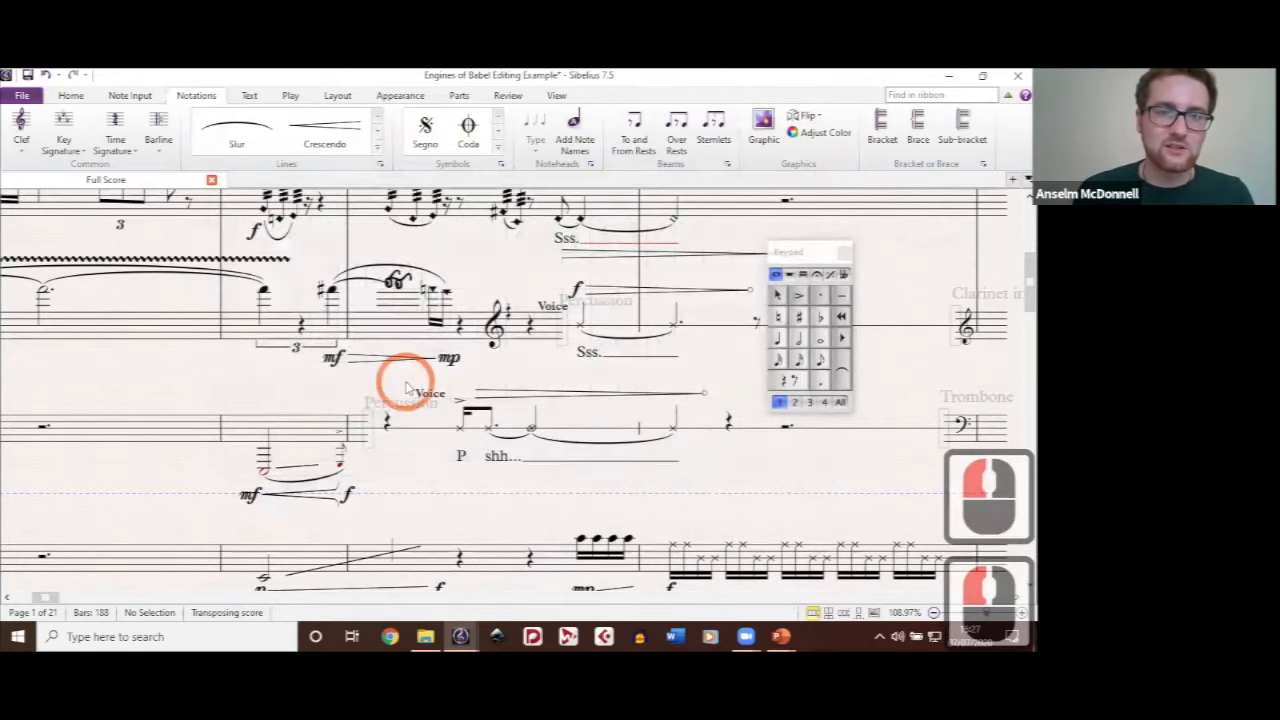
Step: Add the modified Treble up 8 clef to the clarinet staff just before the first note of bar 2
{"action": "left_click", "coordinate": [265, 289]}
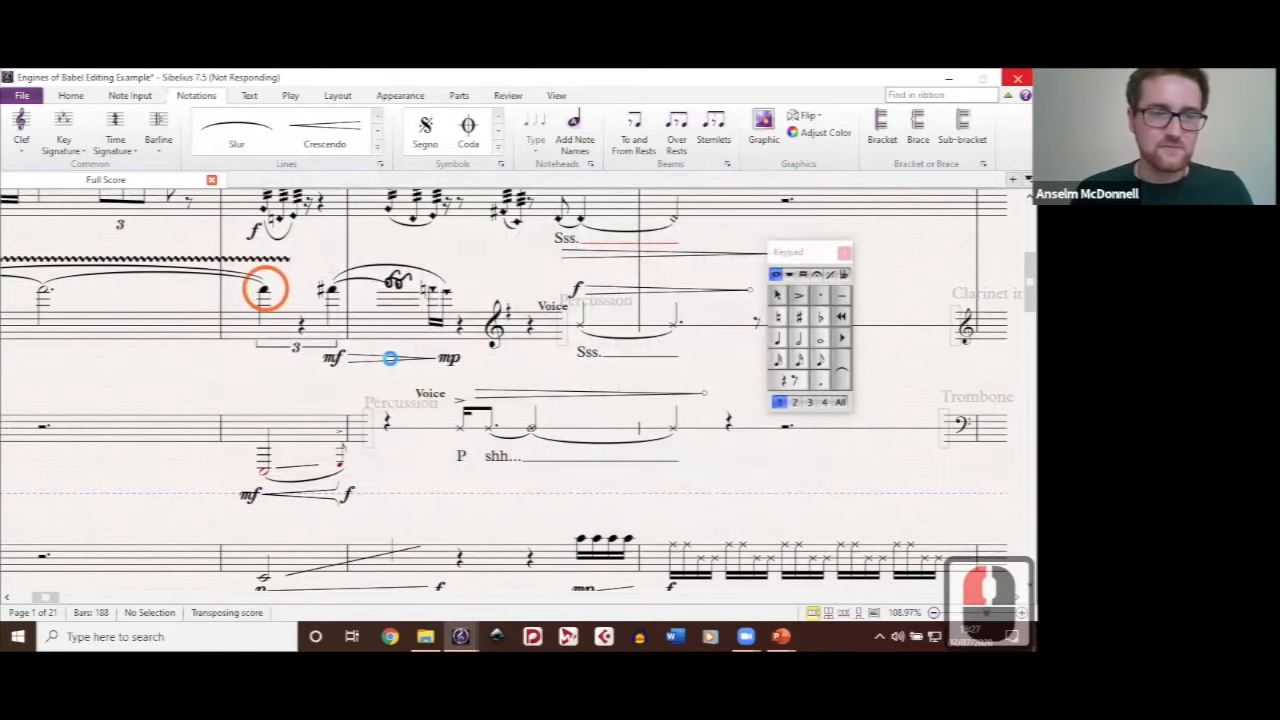
{"action": "left_click", "coordinate": [398, 300]}
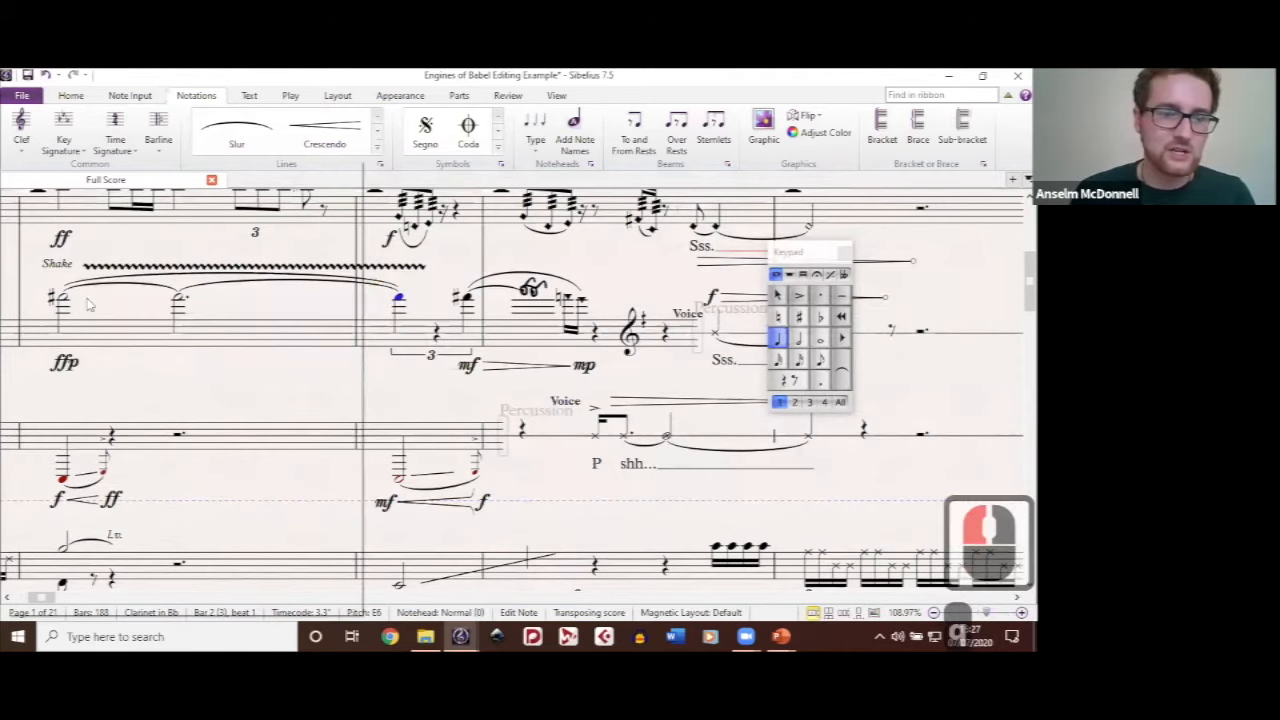
{"action": "key", "text": "q"}
{"action": "scroll", "coordinate": [88, 305], "scroll_direction": "down", "scroll_amount": 1}
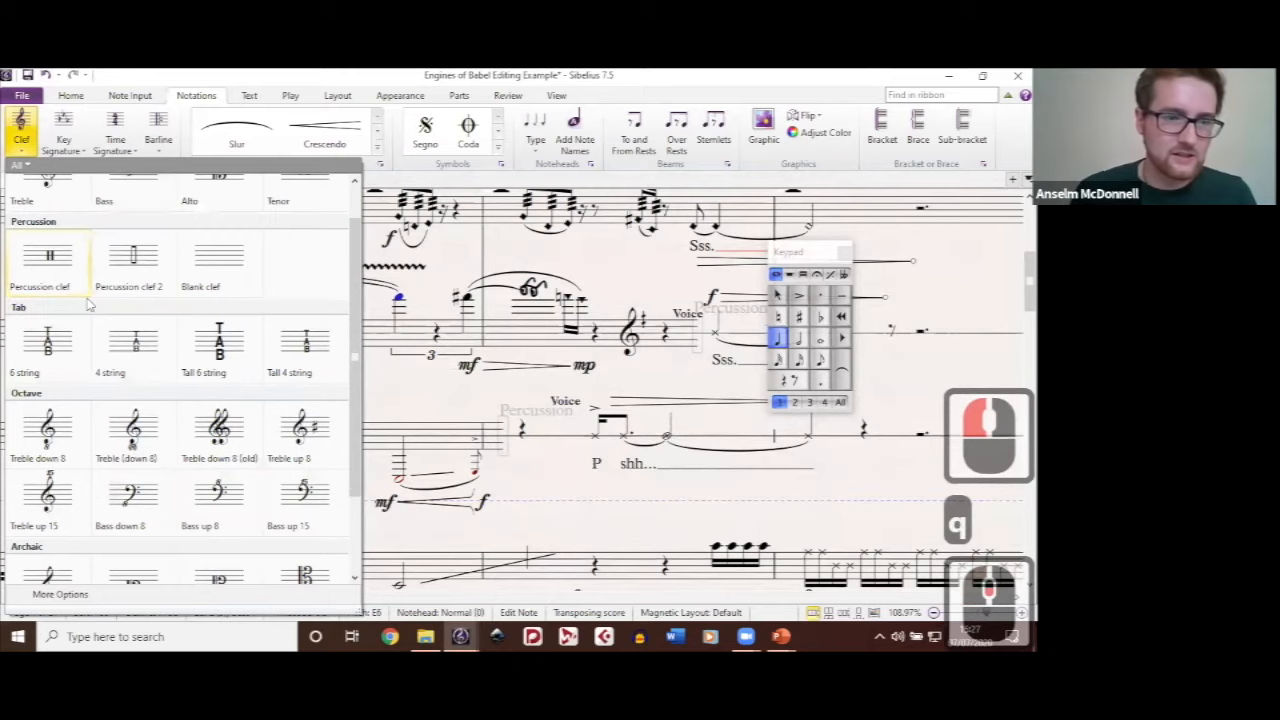
{"action": "scroll", "coordinate": [88, 305], "scroll_direction": "down", "scroll_amount": 2}
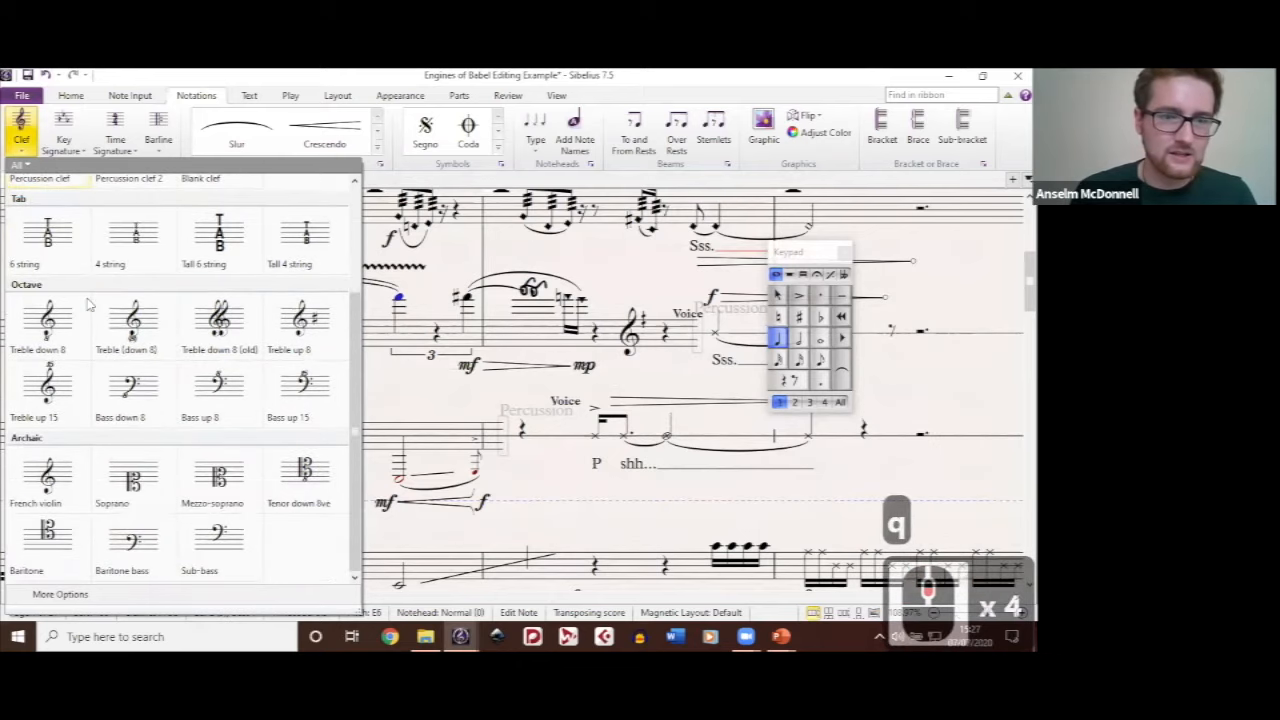
{"action": "left_click", "coordinate": [313, 346]}
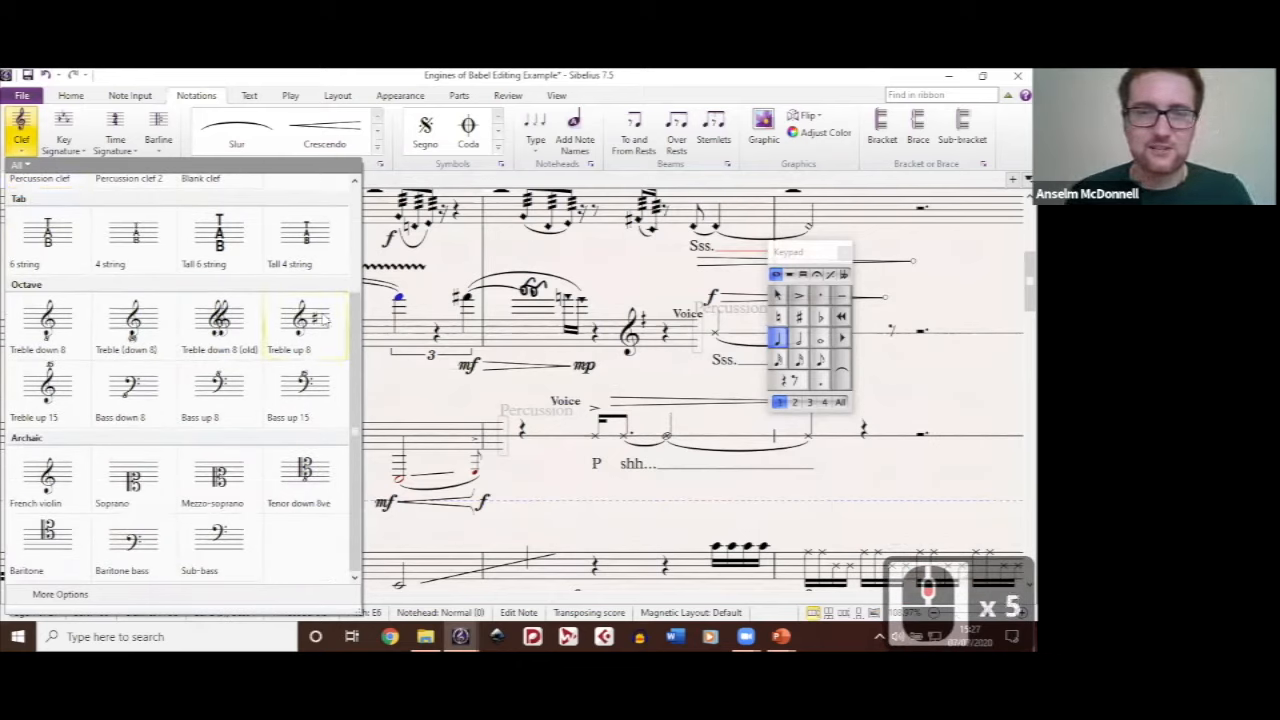
{"action": "left_click", "coordinate": [297, 321]}
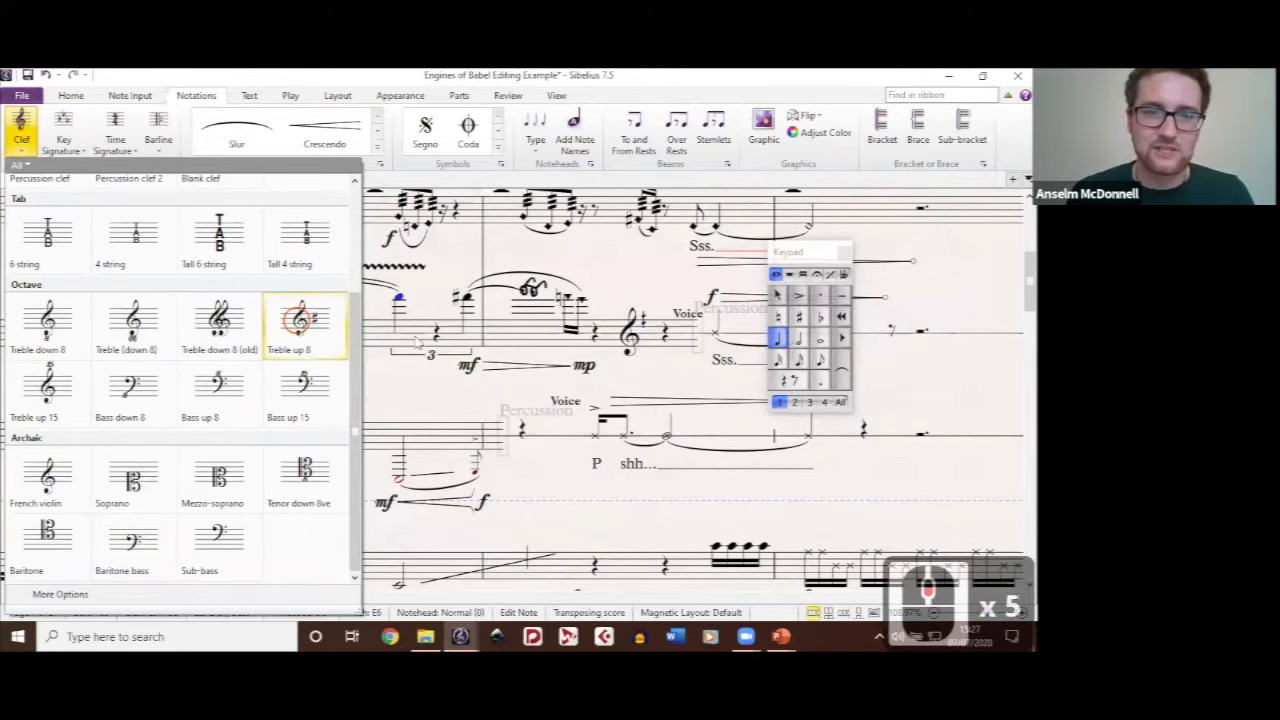
{"action": "left_click", "coordinate": [374, 342]}
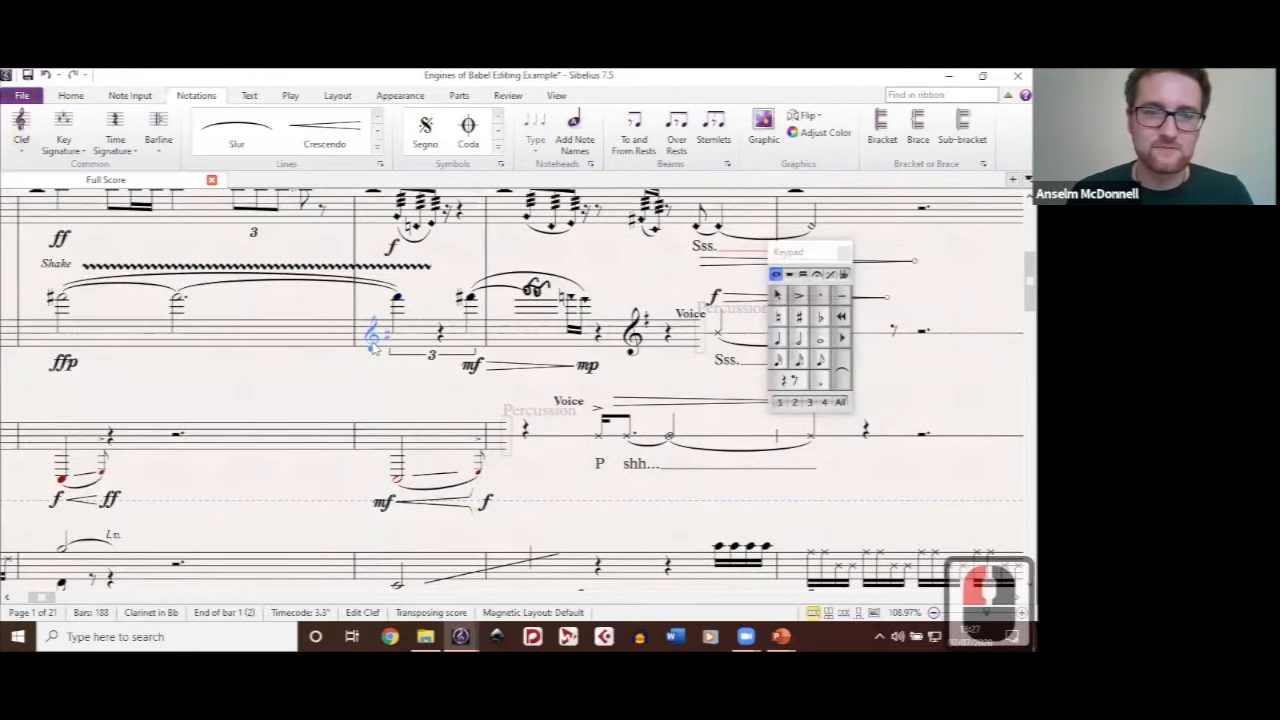
{"action": "double_click", "coordinate": [382, 410]}
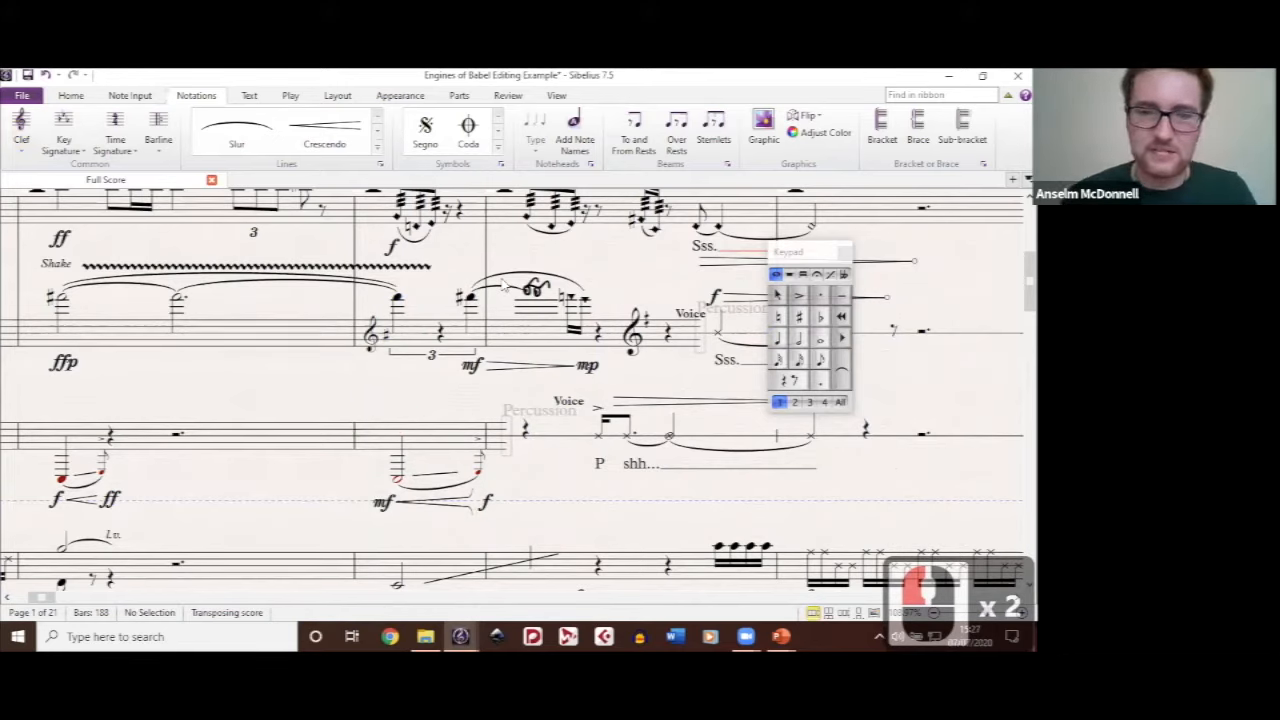
Step: Look through the staff line types available for editing, including the Beam line
{"action": "left_click", "coordinate": [380, 167]}
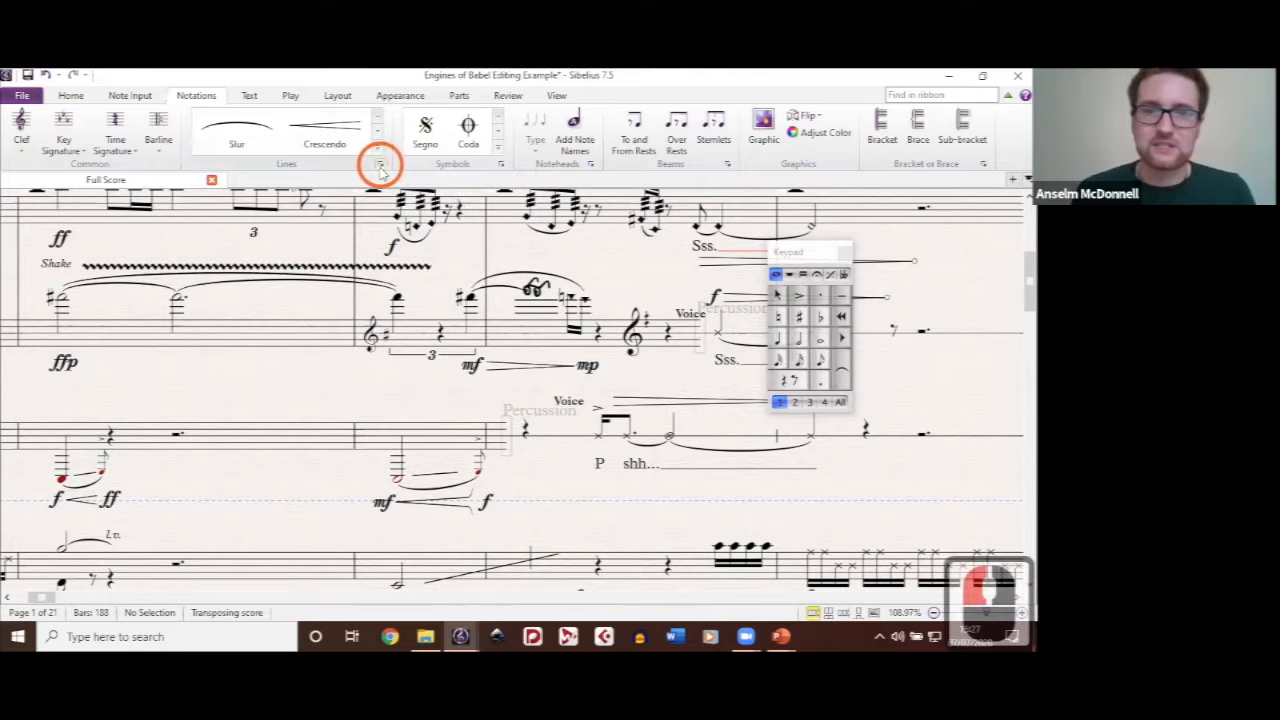
{"action": "scroll", "coordinate": [482, 237], "scroll_direction": "down", "scroll_amount": 2}
{"action": "scroll", "coordinate": [482, 237], "scroll_direction": "up", "scroll_amount": 2}
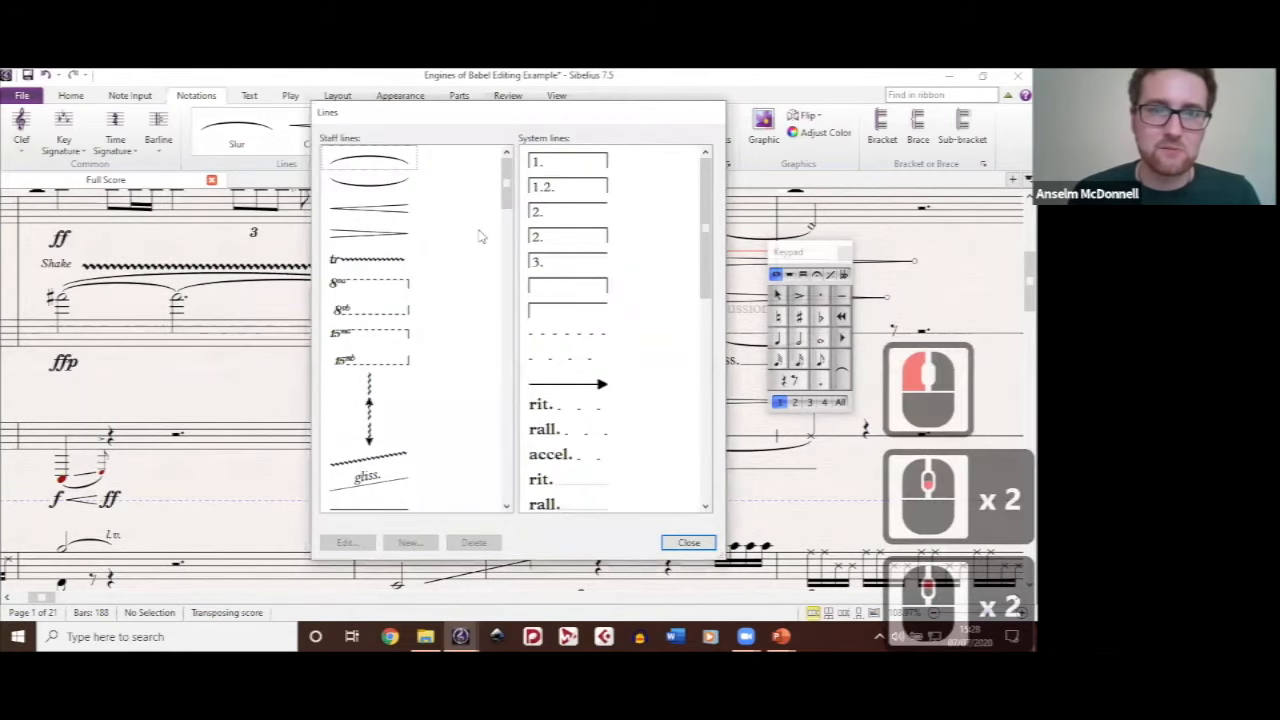
{"action": "scroll", "coordinate": [414, 190], "scroll_direction": "down", "scroll_amount": 5}
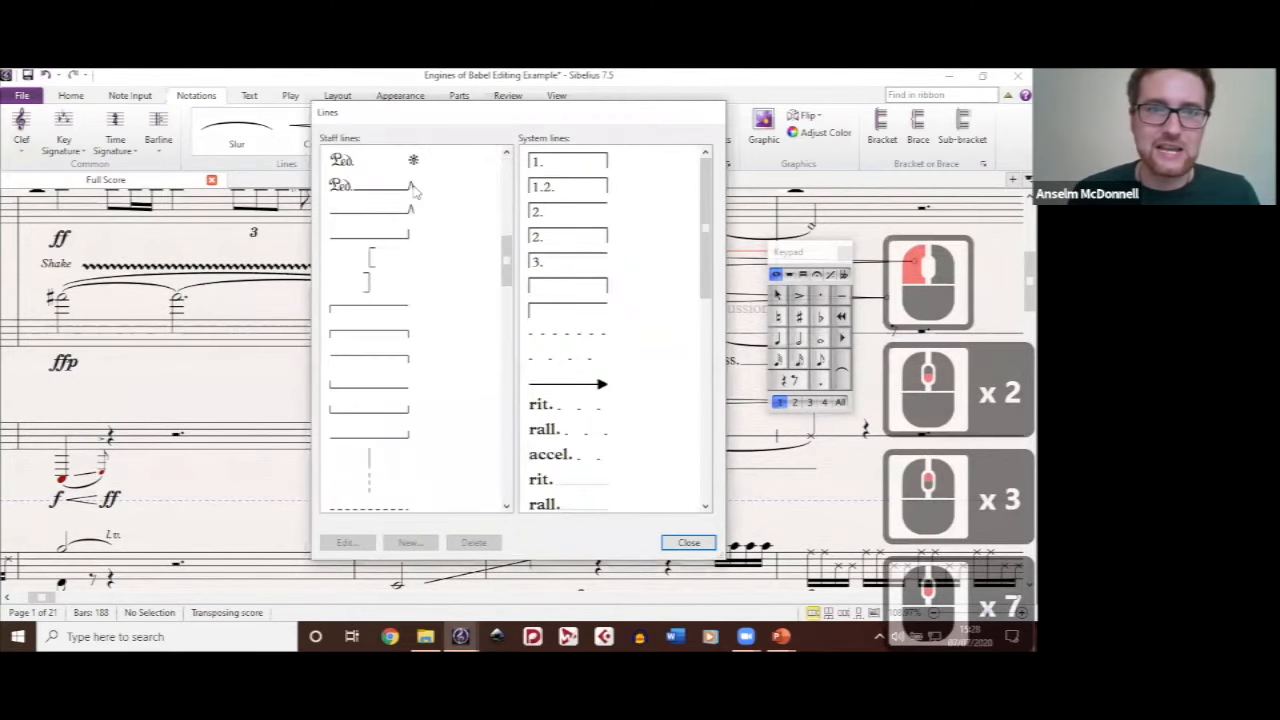
{"action": "scroll", "coordinate": [470, 277], "scroll_direction": "down", "scroll_amount": 2}
{"action": "scroll", "coordinate": [436, 279], "scroll_direction": "down", "scroll_amount": 11}
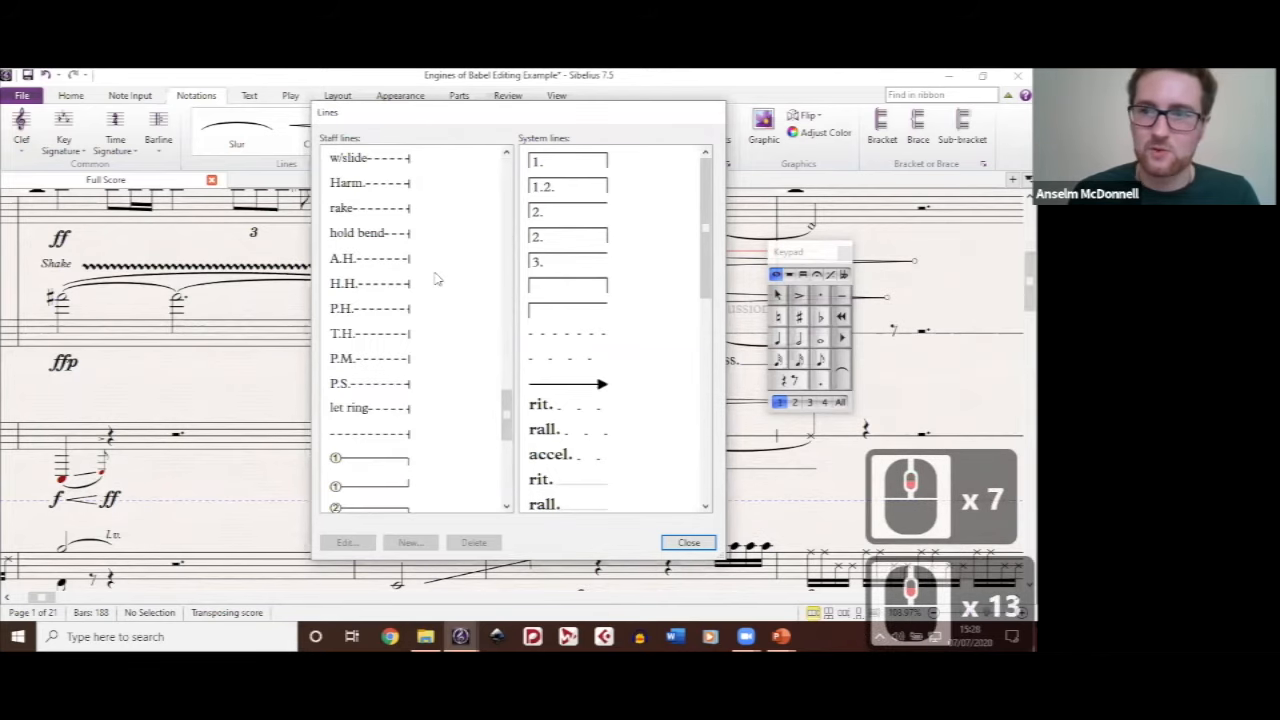
{"action": "scroll", "coordinate": [436, 279], "scroll_direction": "down", "scroll_amount": 8}
{"action": "scroll", "coordinate": [434, 277], "scroll_direction": "up", "scroll_amount": 20}
{"action": "scroll", "coordinate": [433, 276], "scroll_direction": "up", "scroll_amount": 7}
{"action": "scroll", "coordinate": [436, 280], "scroll_direction": "down", "scroll_amount": 3}
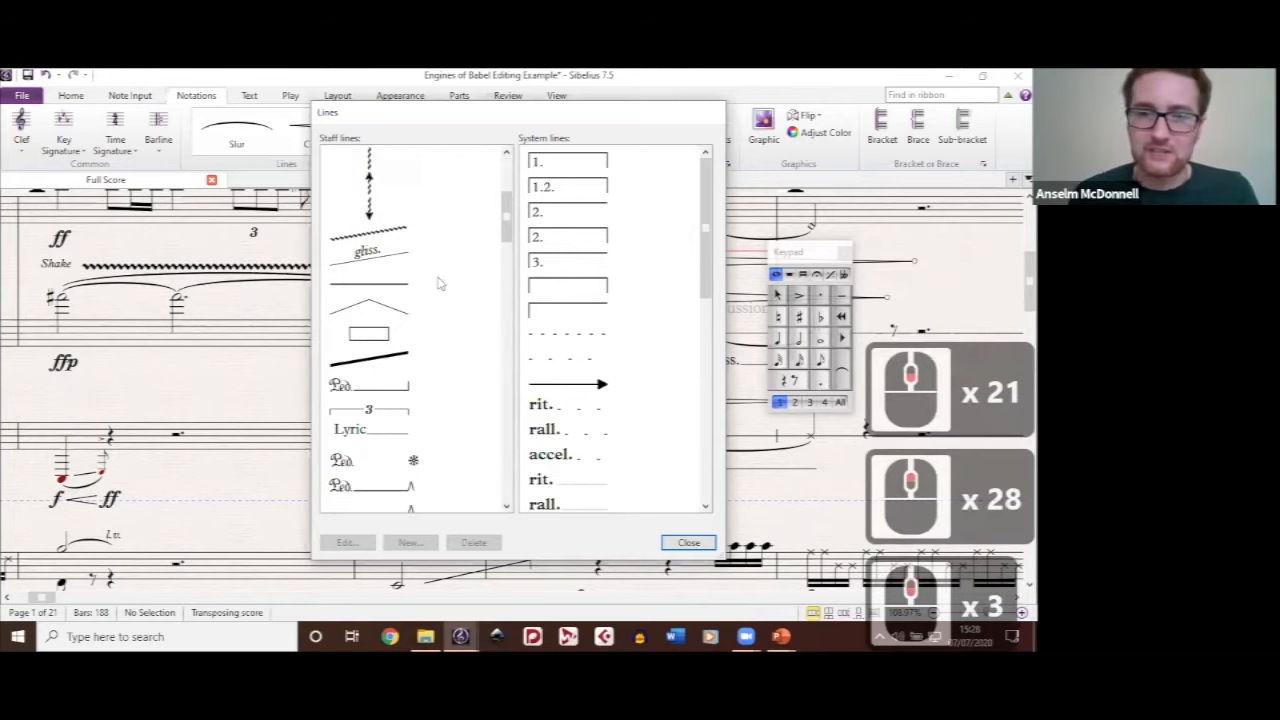
{"action": "left_click", "coordinate": [362, 368]}
{"action": "scroll", "coordinate": [364, 364], "scroll_direction": "up", "scroll_amount": 8}
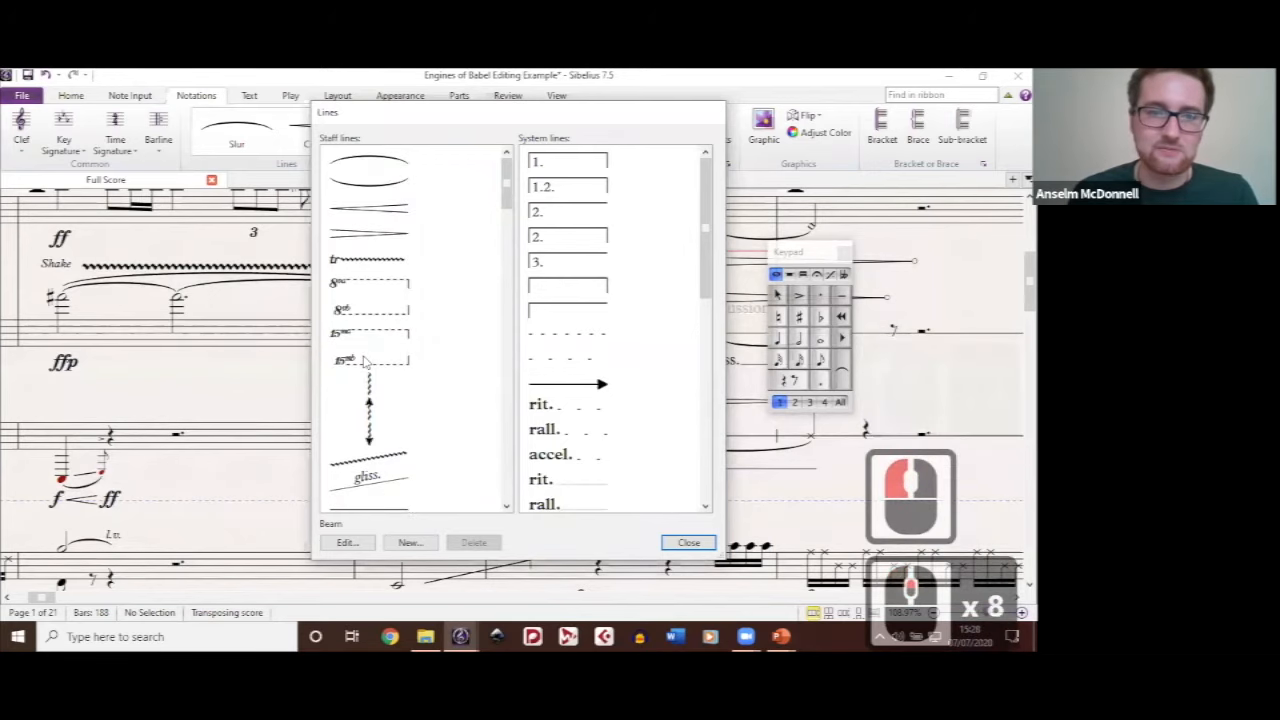
{"action": "scroll", "coordinate": [364, 364], "scroll_direction": "down", "scroll_amount": 2}
{"action": "scroll", "coordinate": [376, 266], "scroll_direction": "down", "scroll_amount": 2}
Step: Open the Box staff line for editing and set its width to 0.5 spaces
{"action": "left_click", "coordinate": [374, 262]}
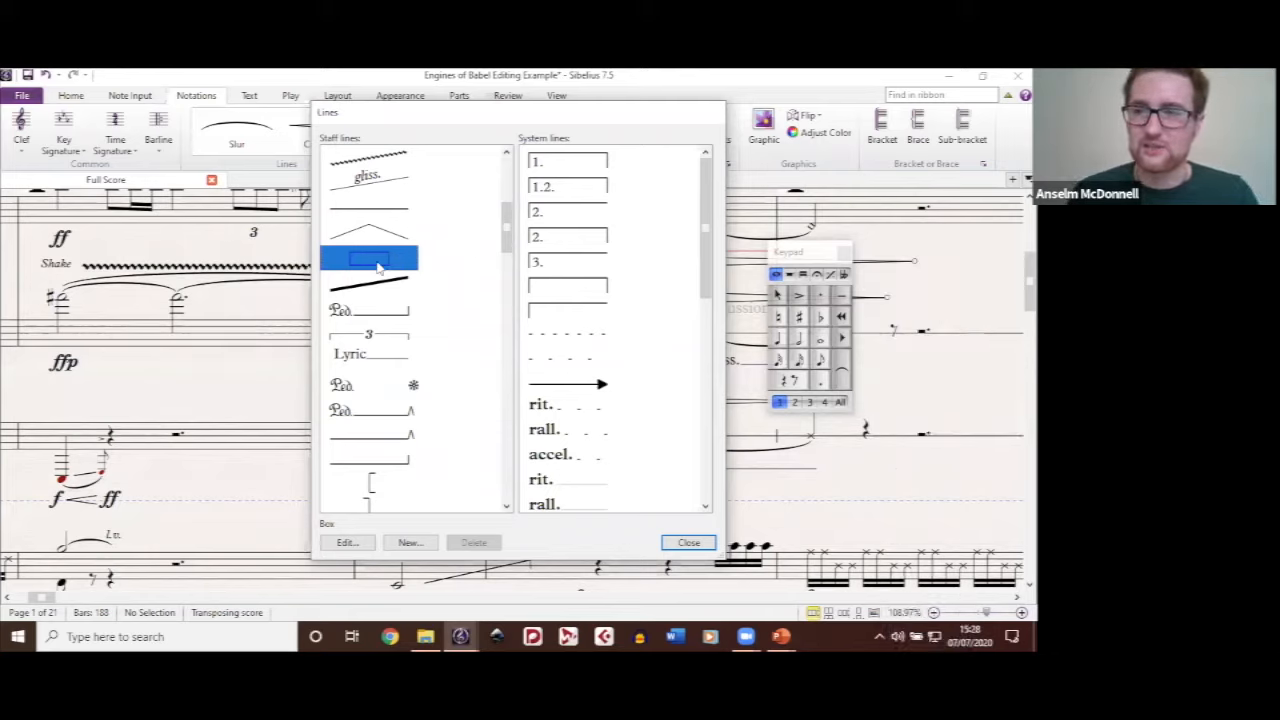
{"action": "left_click", "coordinate": [346, 543]}
{"action": "left_click", "coordinate": [348, 543]}
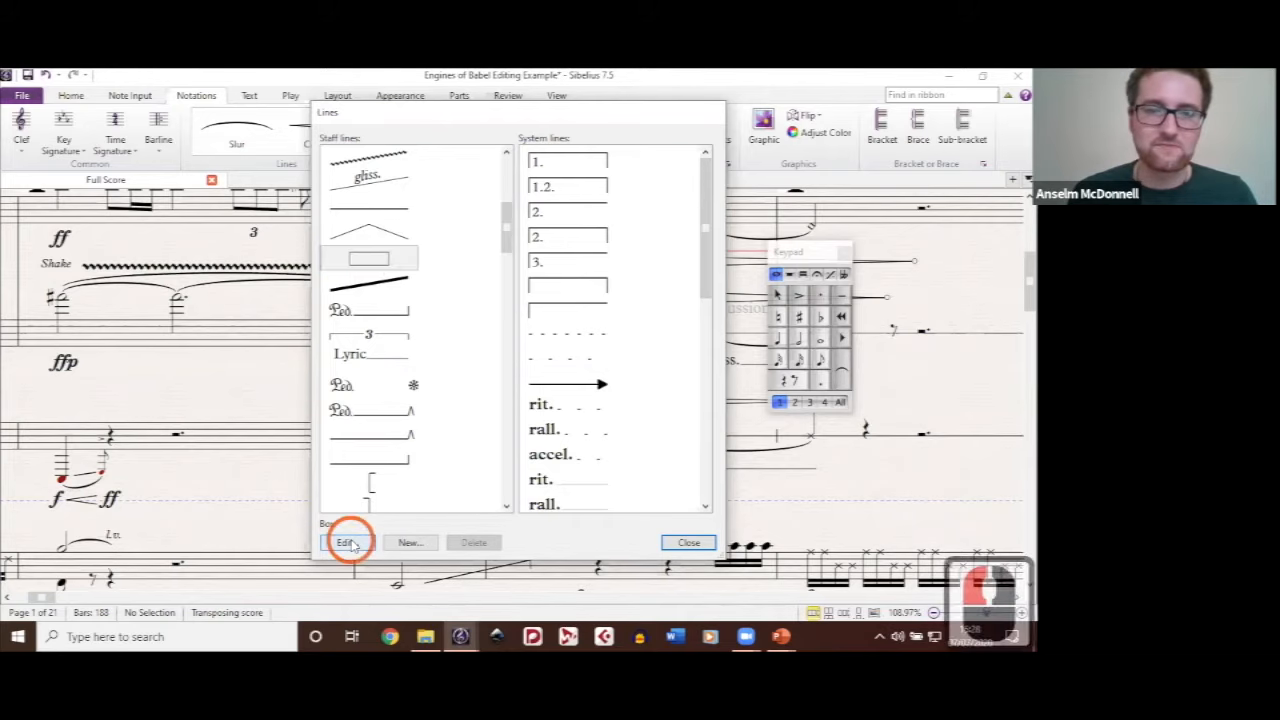
{"action": "left_click", "coordinate": [350, 224]}
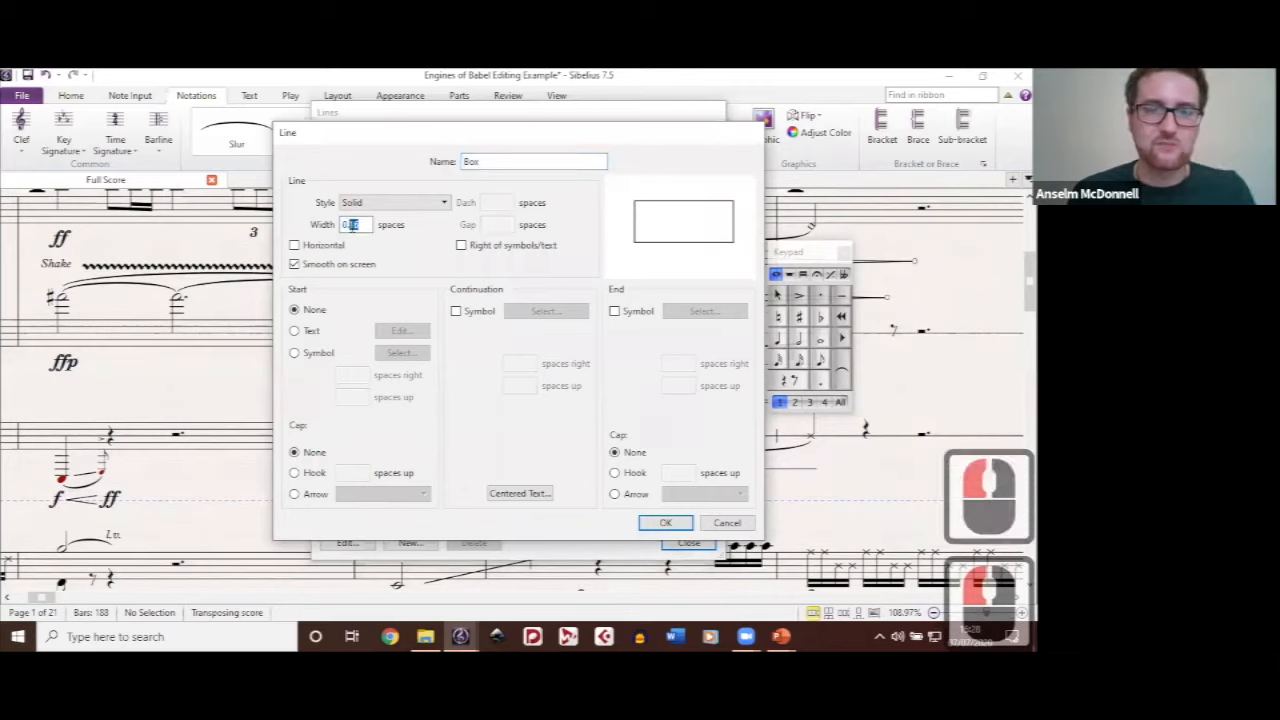
{"action": "type", "text": "0.5"}
{"action": "left_click", "coordinate": [705, 204]}
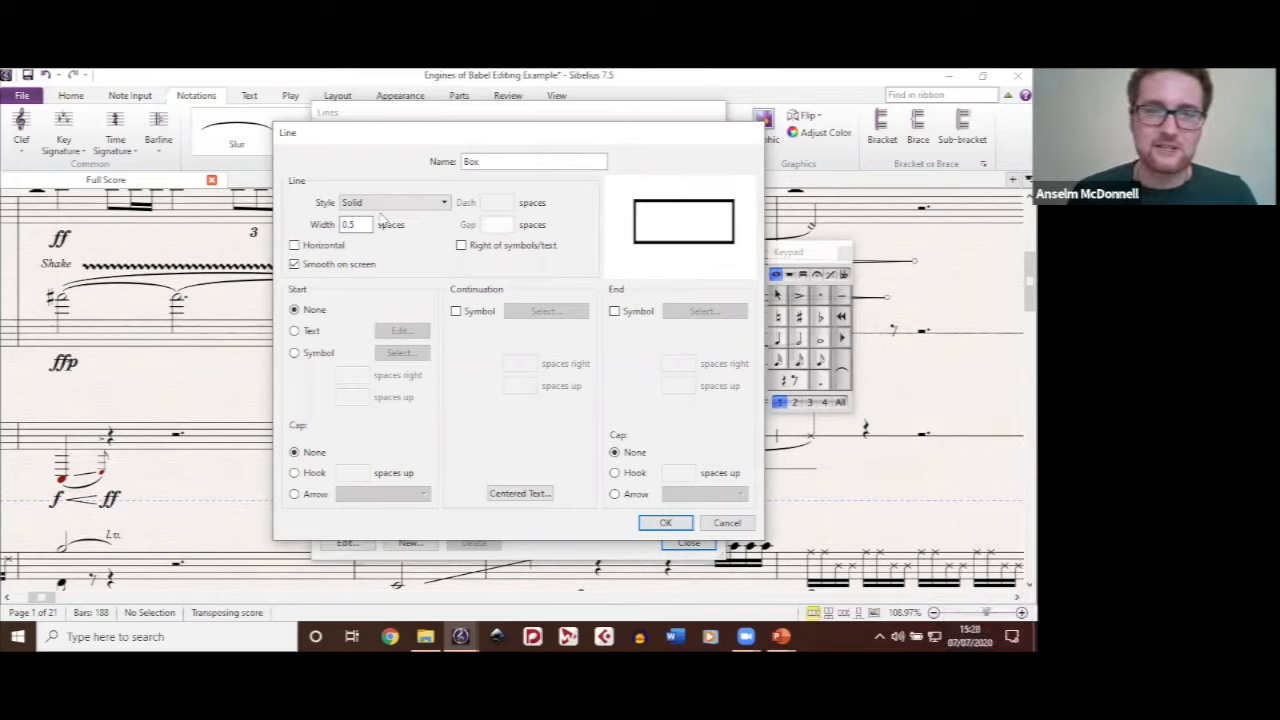
Step: Try the Wavy (arpeggio) and Wavy (wide vibrato) styles on the Box line, returning it to Solid
{"action": "left_click", "coordinate": [443, 204]}
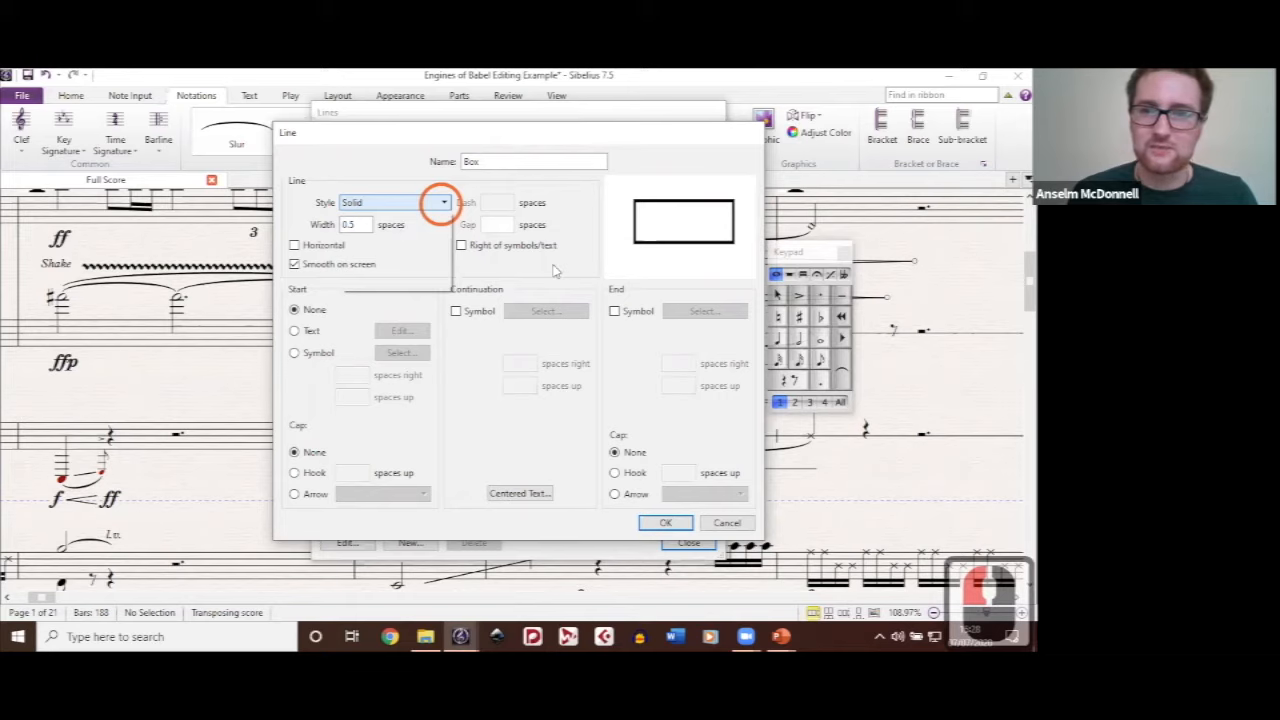
{"action": "left_click", "coordinate": [394, 264]}
{"action": "left_click", "coordinate": [417, 203]}
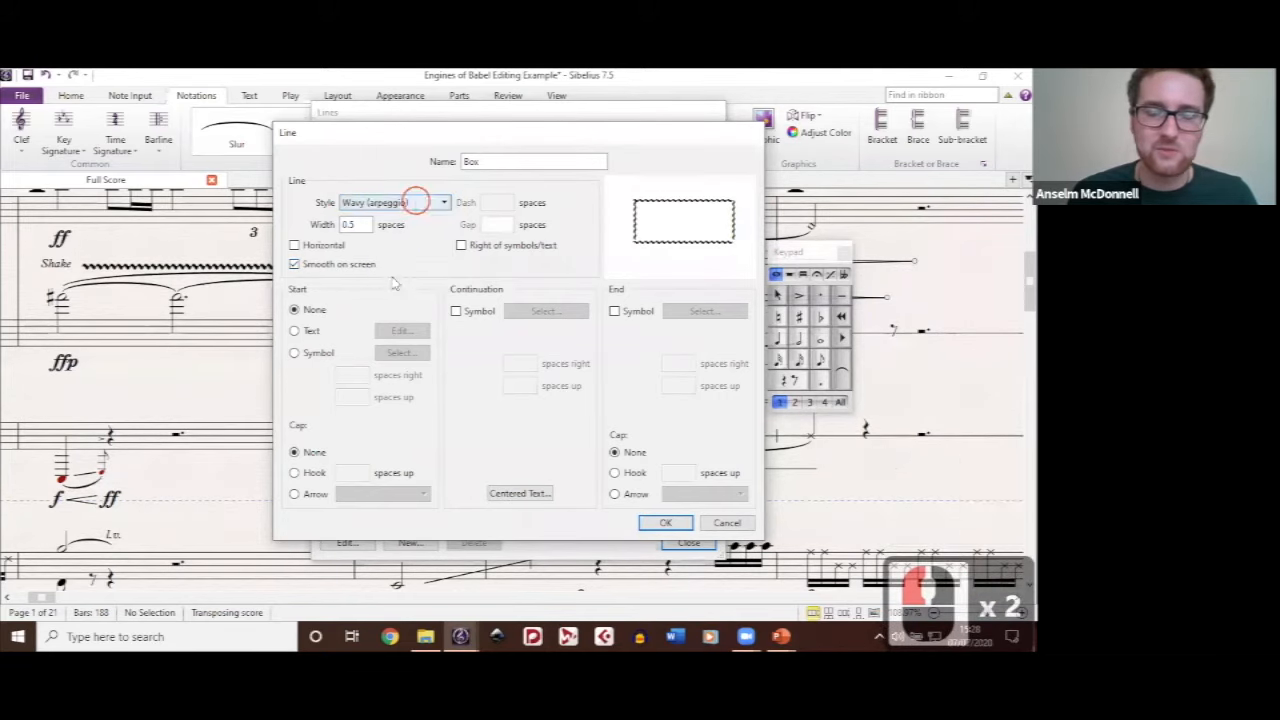
{"action": "left_click", "coordinate": [480, 430]}
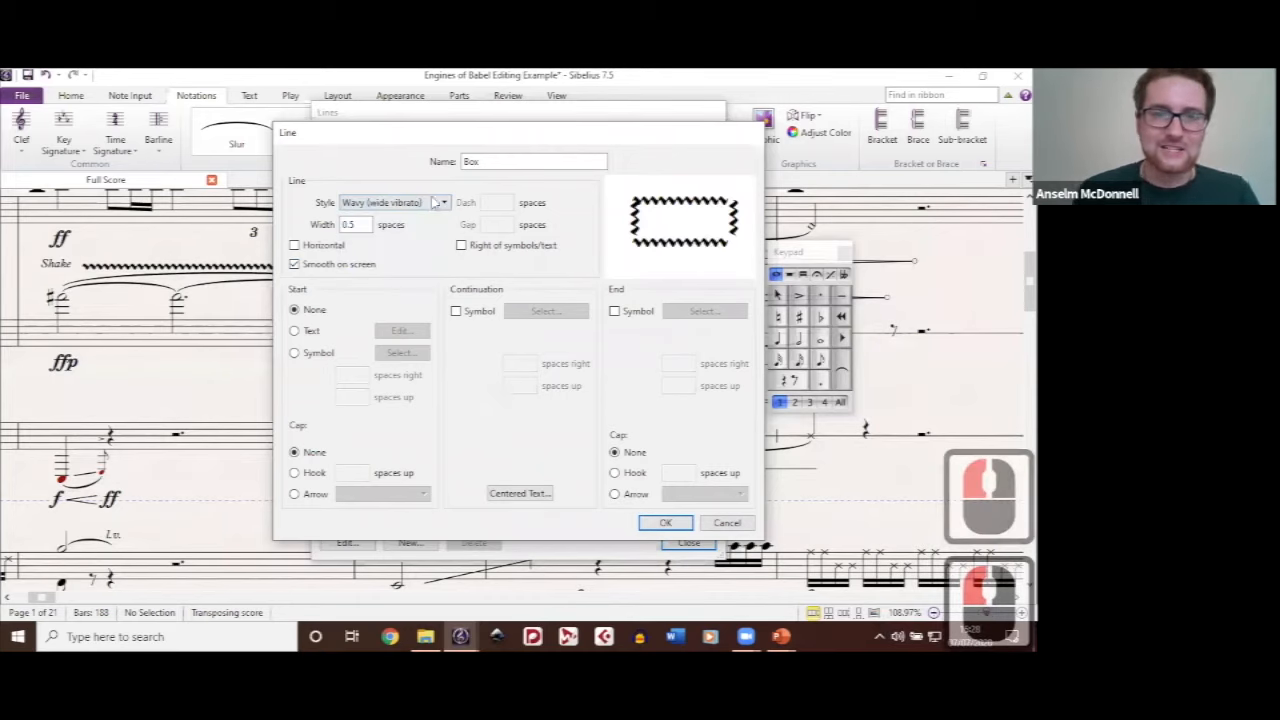
{"action": "left_click", "coordinate": [370, 204]}
{"action": "left_click", "coordinate": [365, 219]}
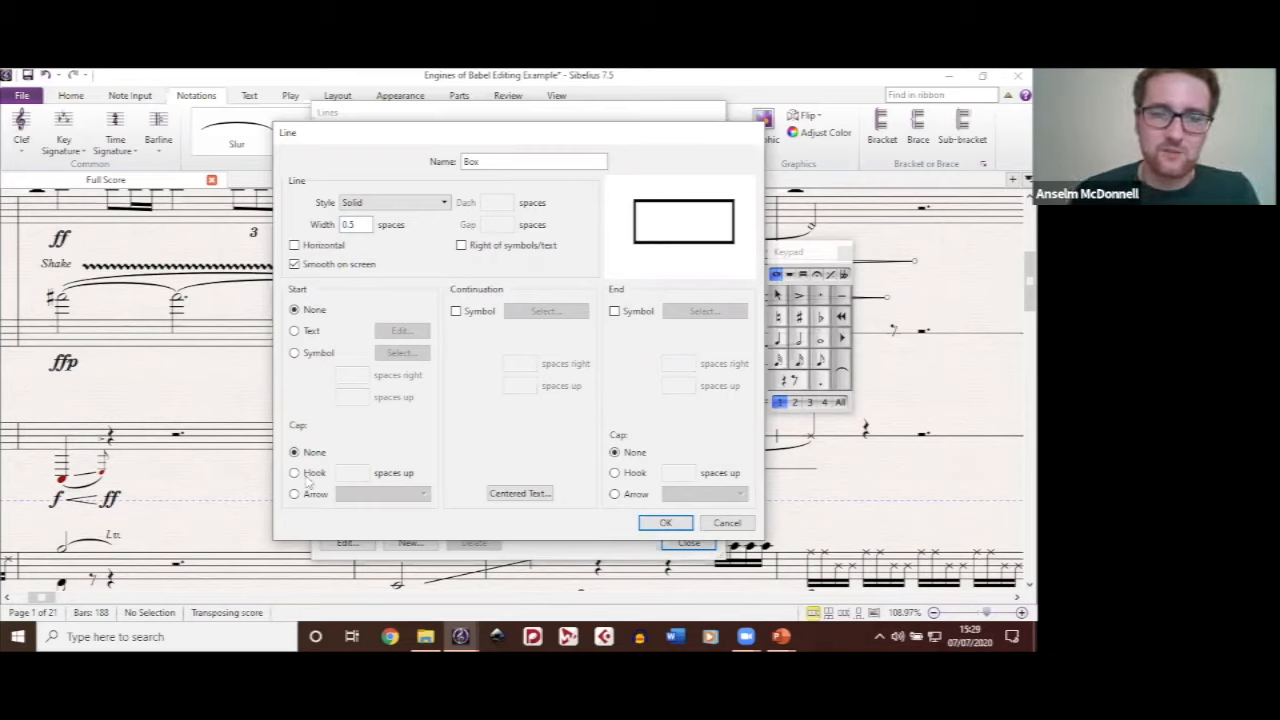
Step: Try a White barbed arrow as the Box line's start cap and cancel the line edit
{"action": "left_click", "coordinate": [294, 494]}
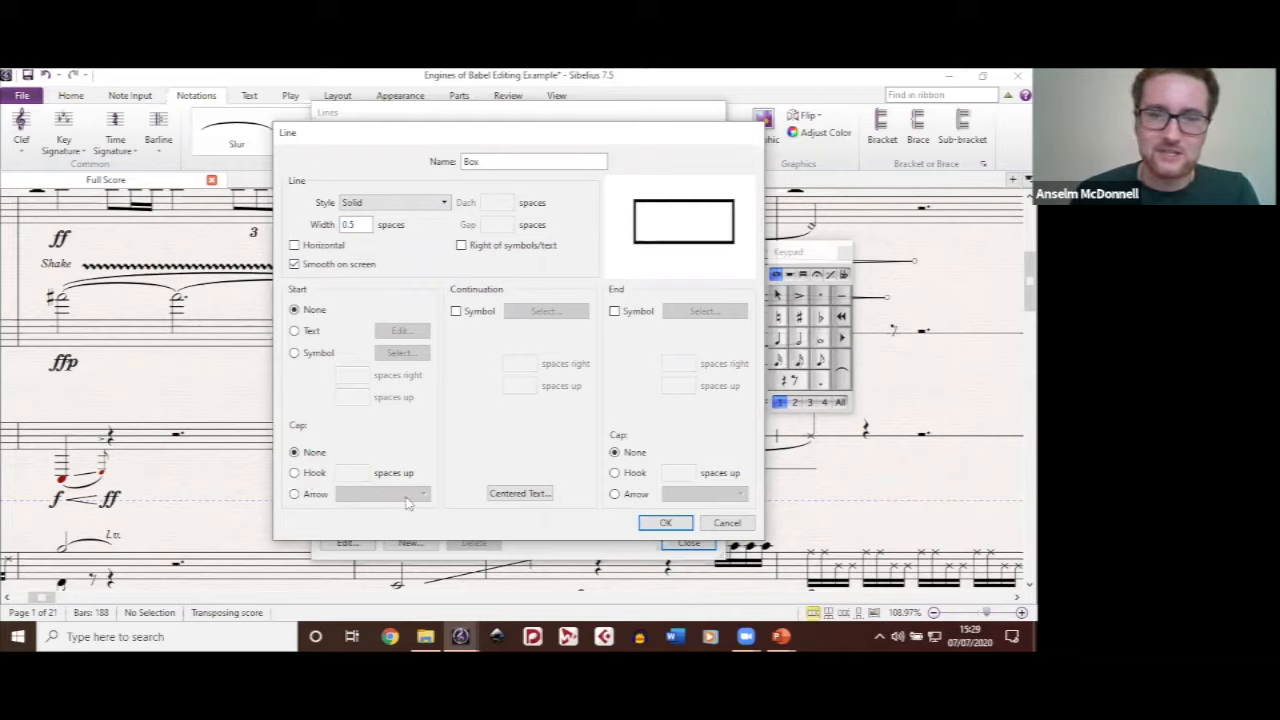
{"action": "left_click", "coordinate": [405, 494]}
{"action": "left_click", "coordinate": [453, 435]}
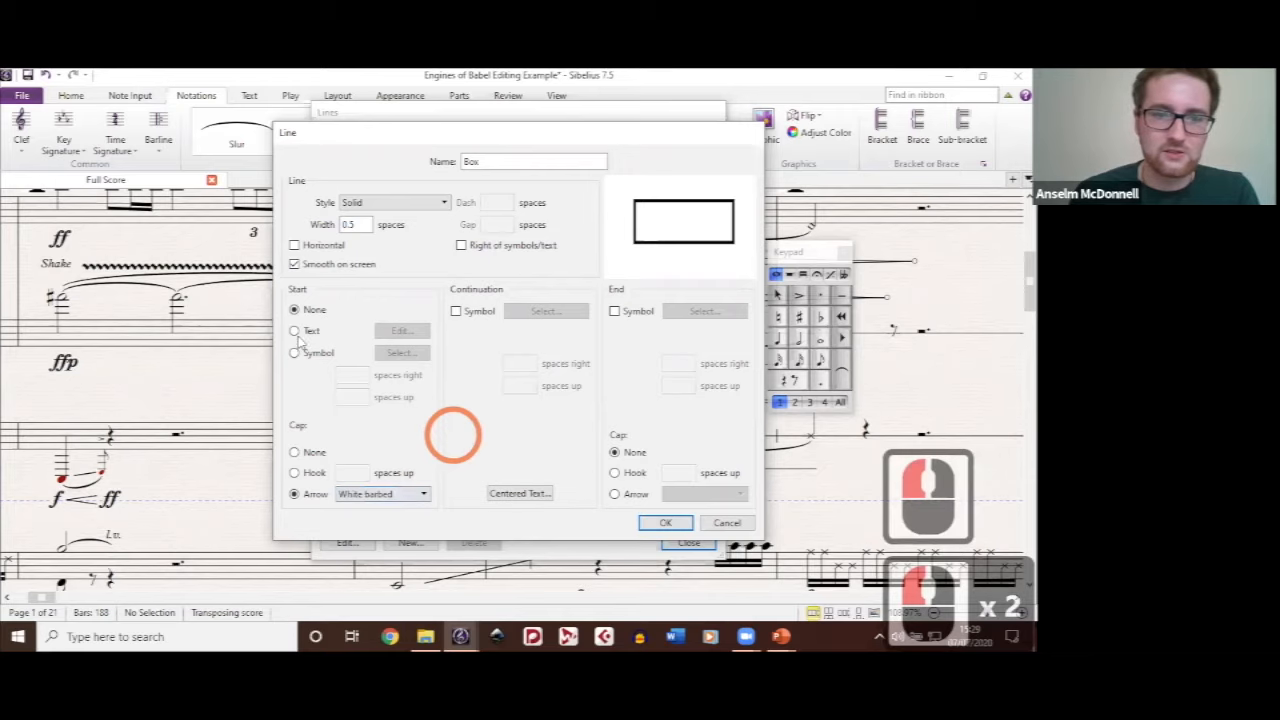
{"action": "left_click", "coordinate": [727, 524]}
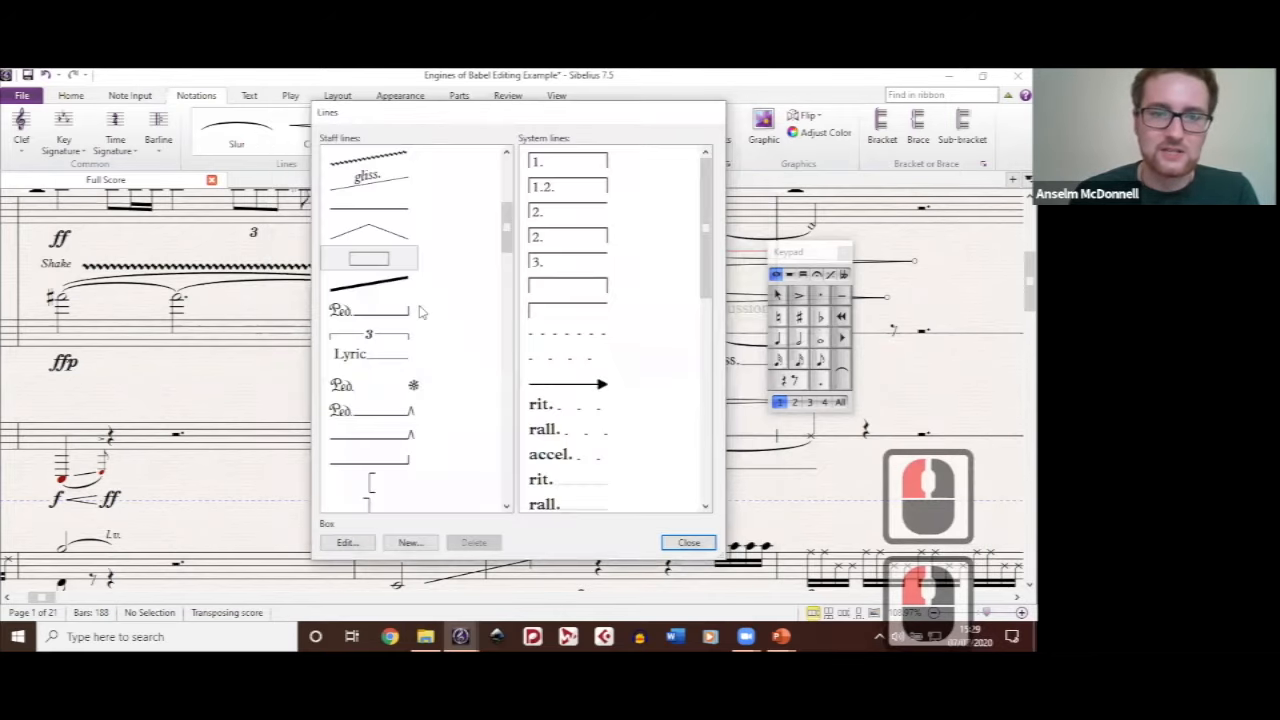
Step: Open the Crescendo from silence staff line for editing and try a Barbed arrow start cap, returning it to None
{"action": "scroll", "coordinate": [420, 312], "scroll_direction": "down", "scroll_amount": 6}
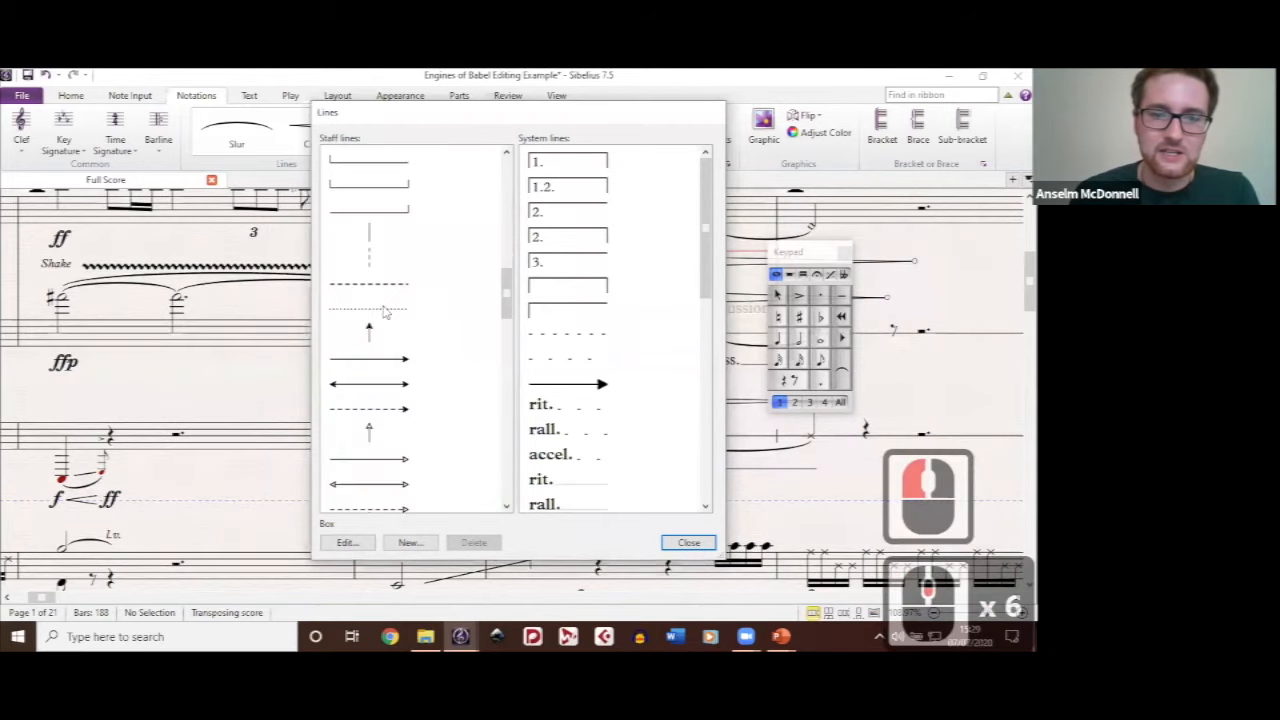
{"action": "scroll", "coordinate": [371, 298], "scroll_direction": "down", "scroll_amount": 5}
{"action": "left_click", "coordinate": [370, 306]}
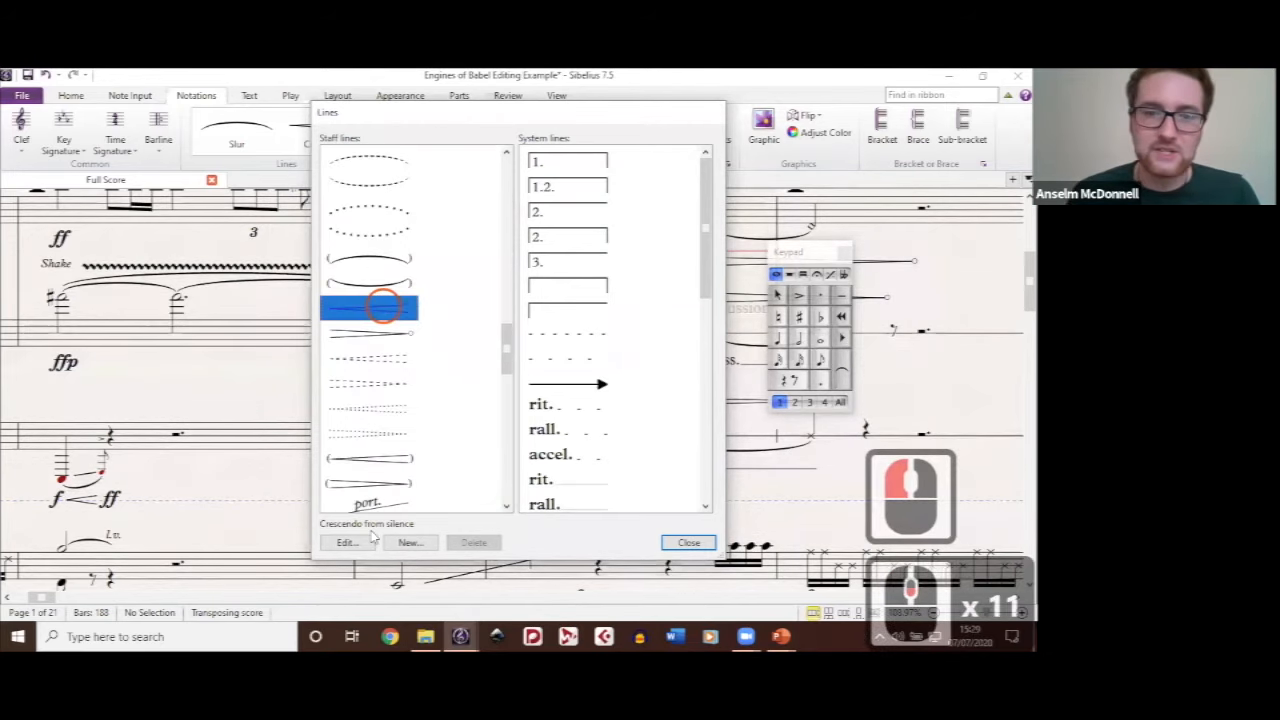
{"action": "left_click", "coordinate": [348, 542]}
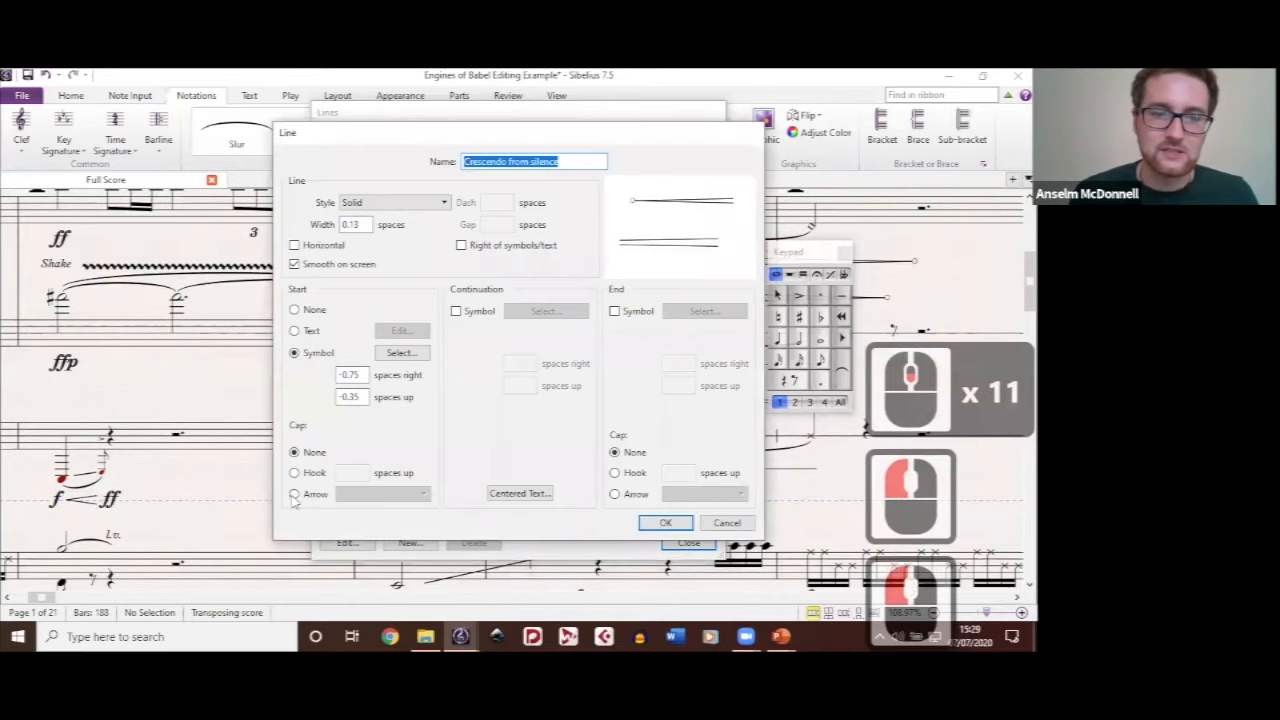
{"action": "left_click", "coordinate": [294, 494]}
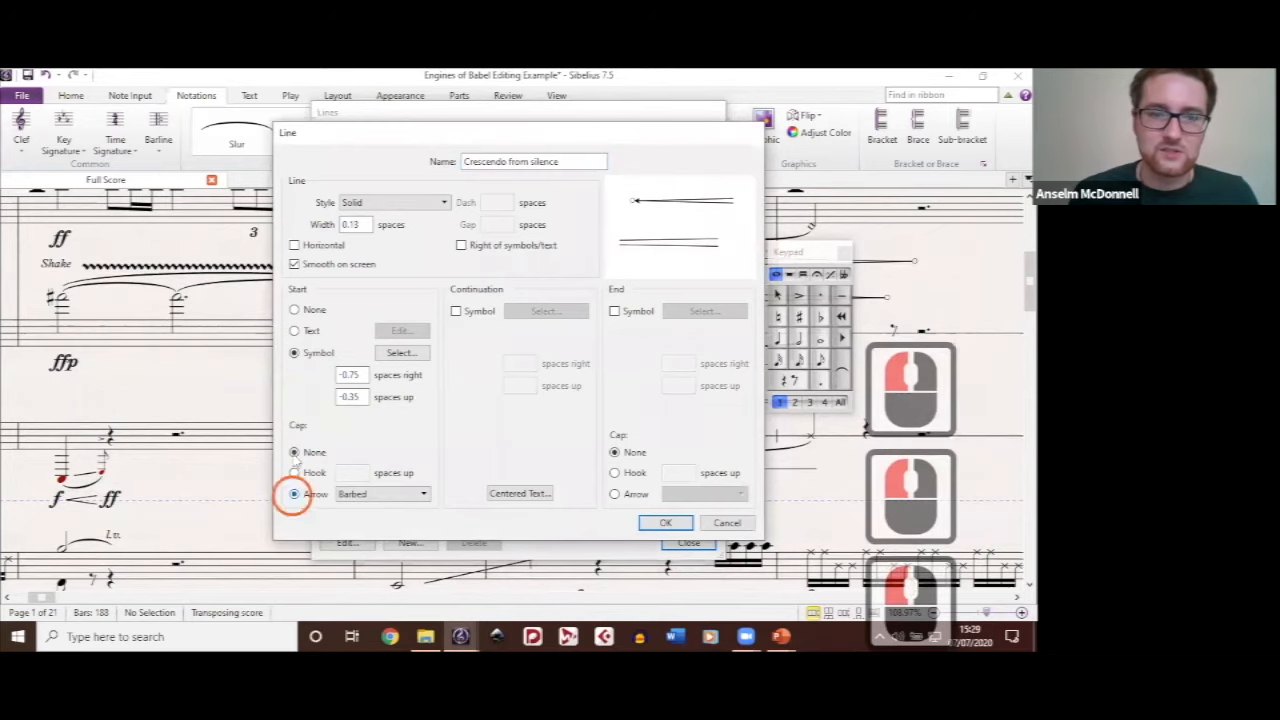
{"action": "left_click", "coordinate": [624, 491]}
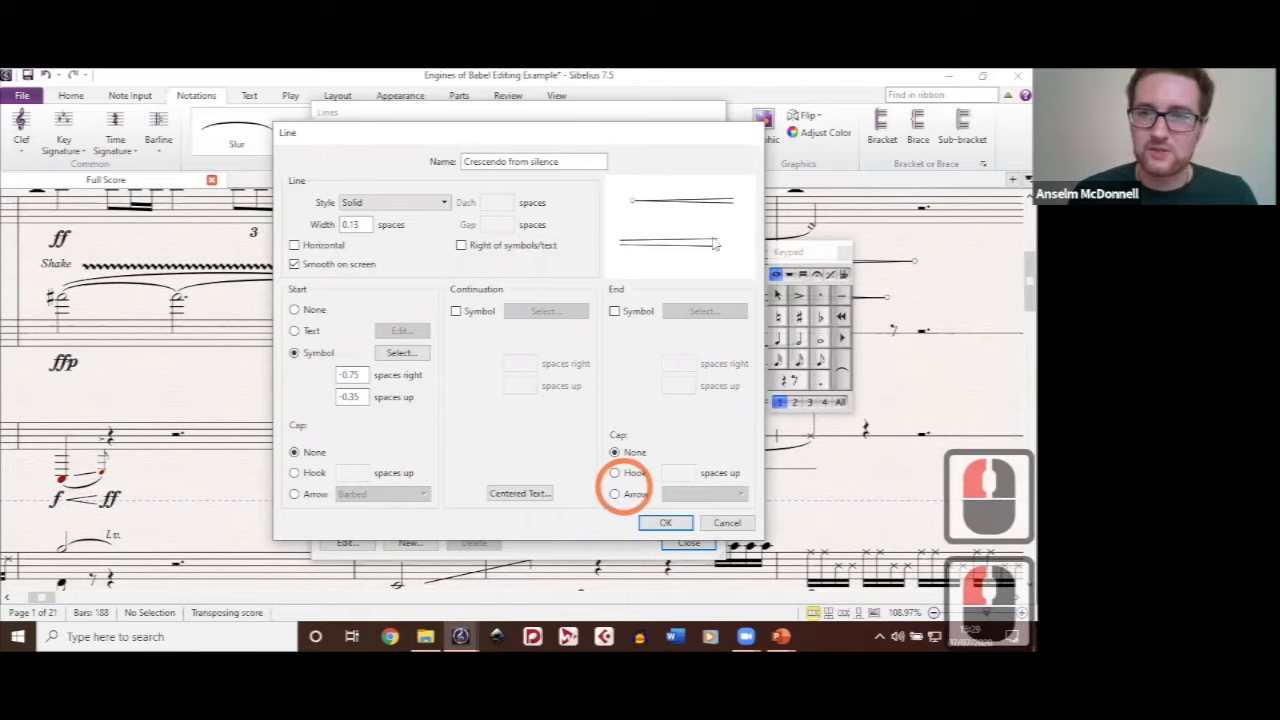
Step: Try Barbed and White barbed arrow end caps on the crescendo line, cancel the edit and close the lines list
{"action": "left_click", "coordinate": [616, 493]}
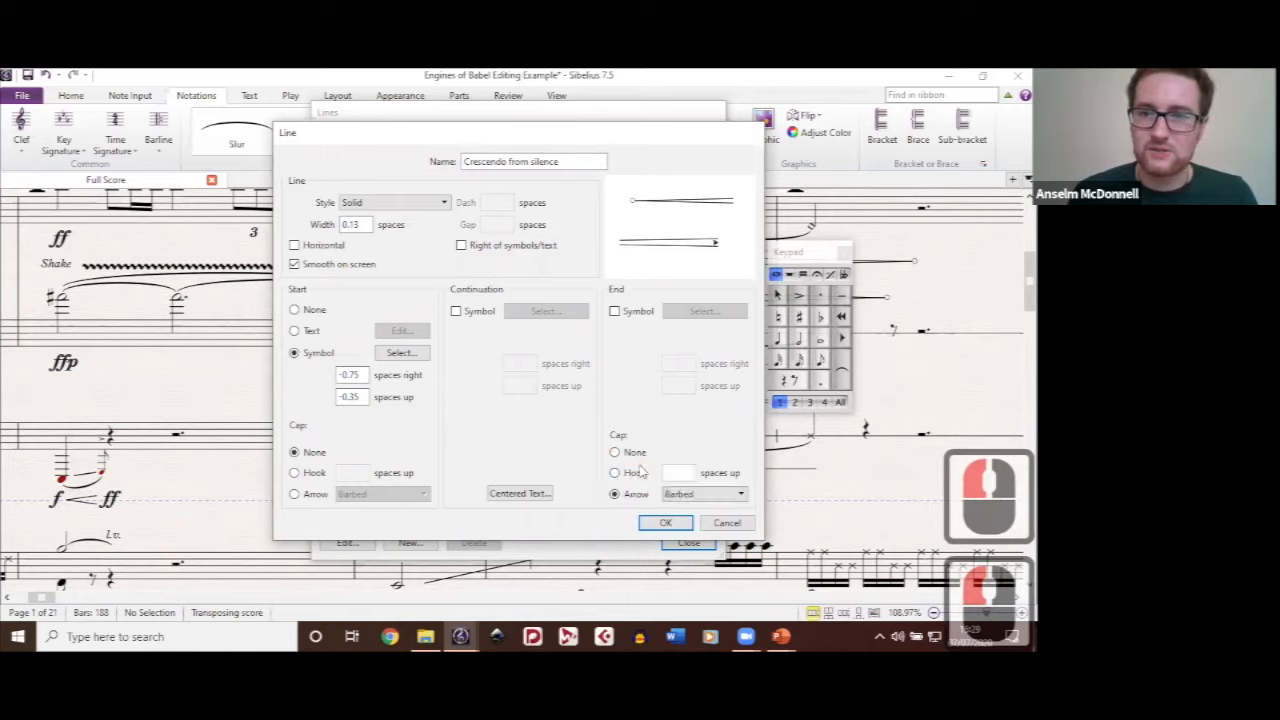
{"action": "left_click", "coordinate": [700, 516]}
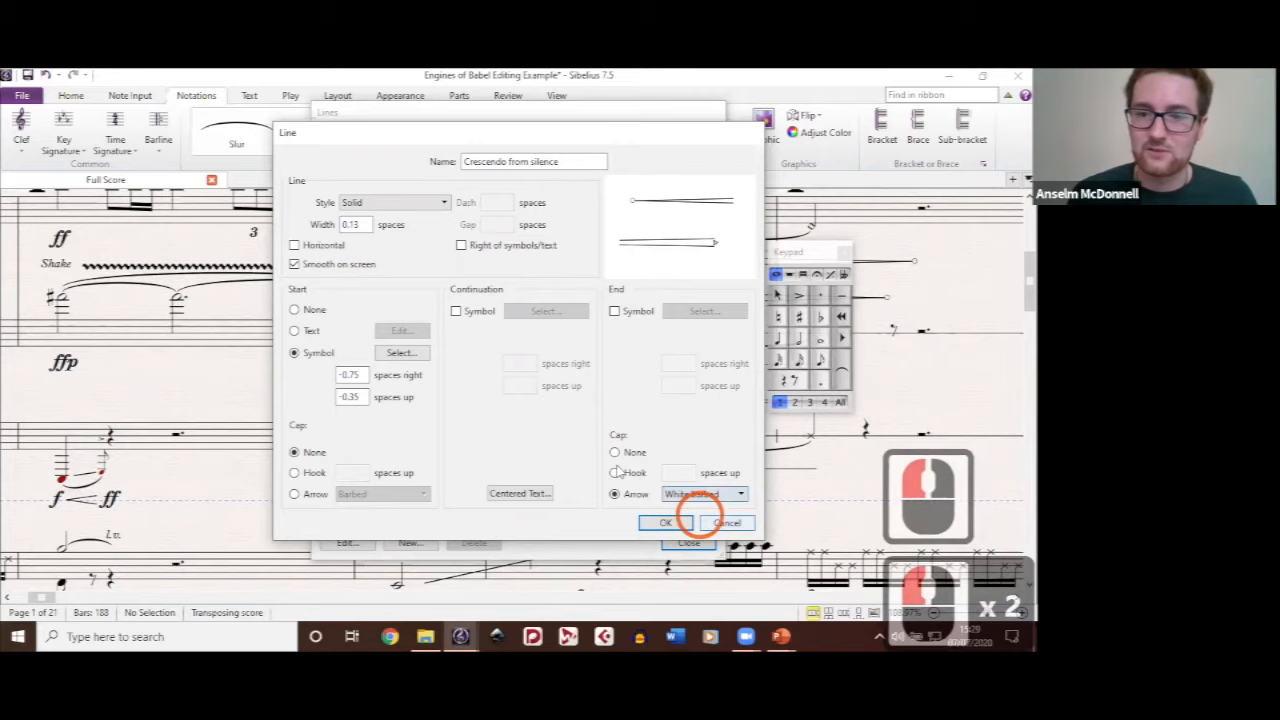
{"action": "left_click", "coordinate": [721, 523]}
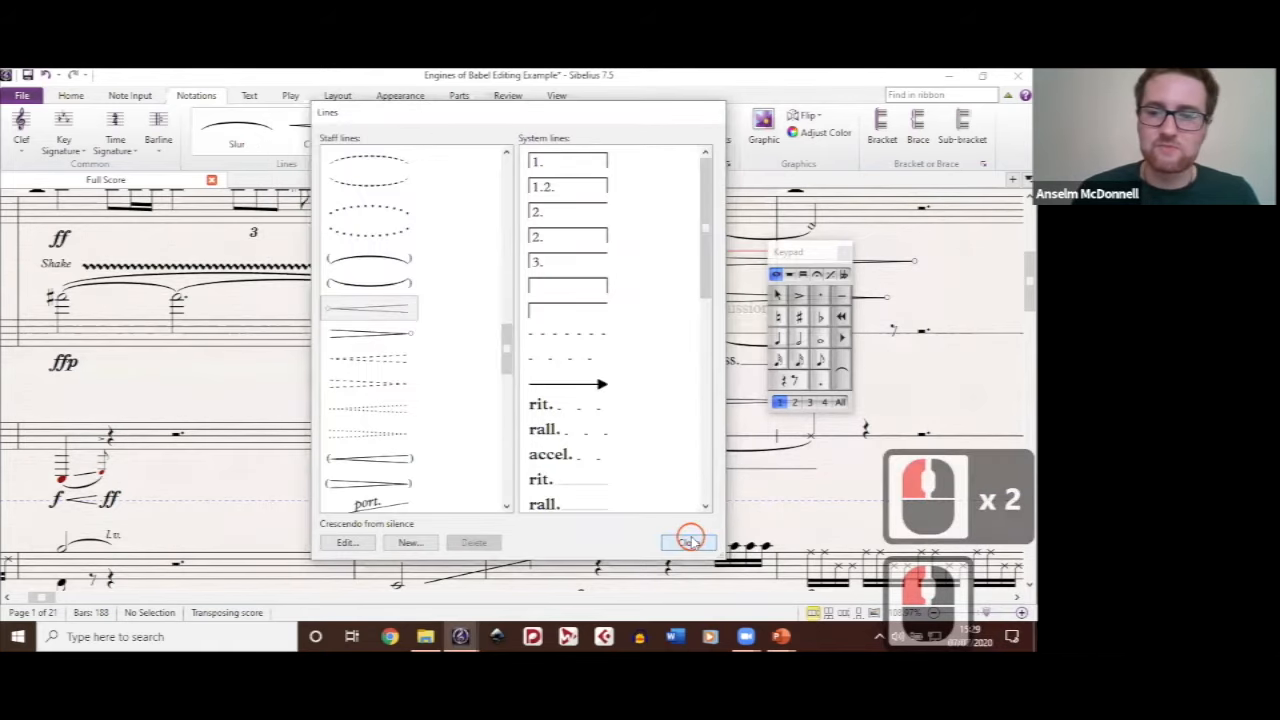
{"action": "left_click", "coordinate": [690, 542]}
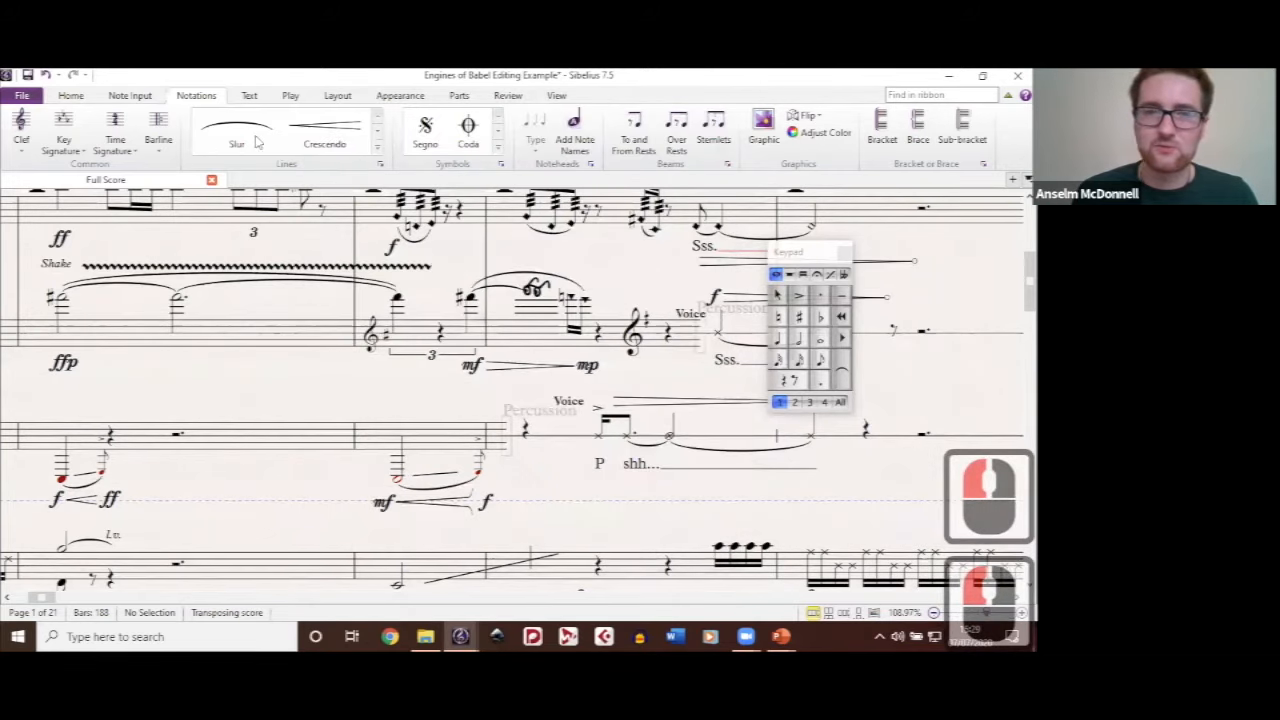
Step: Find and select the black wedge graphic above the violin staff in bar 3
{"action": "left_click", "coordinate": [320, 132]}
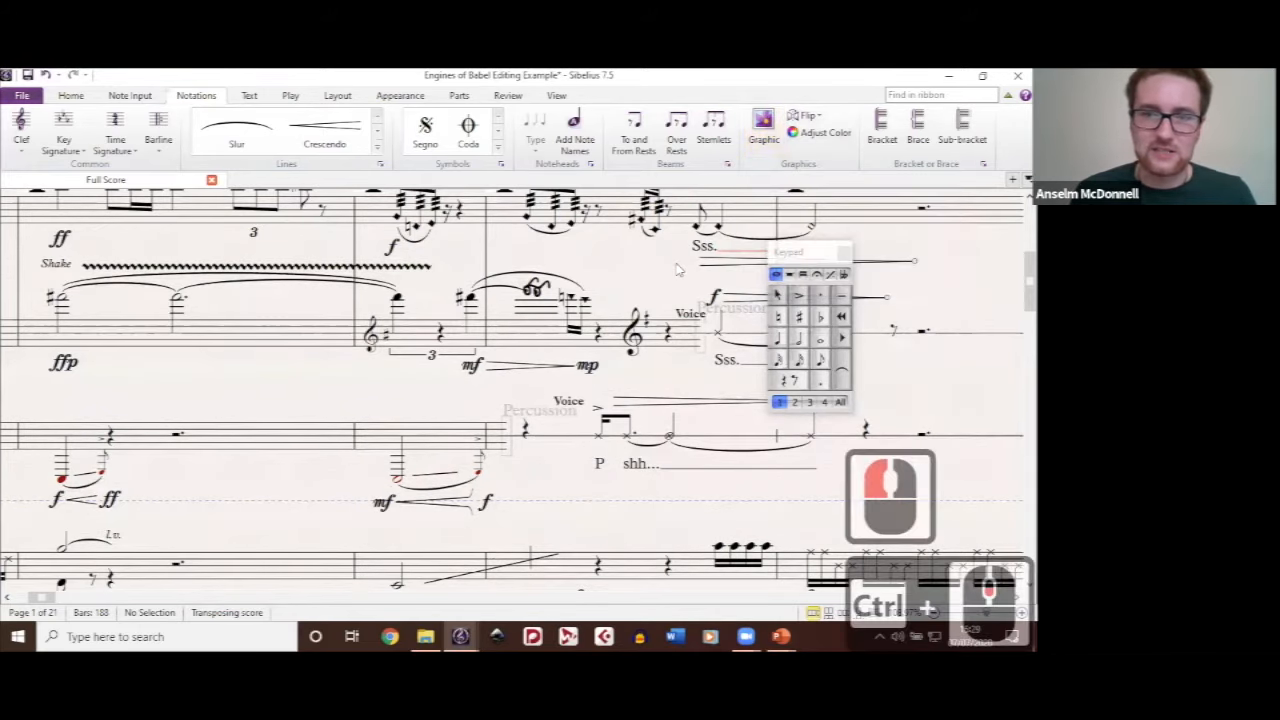
{"action": "scroll", "coordinate": [676, 268], "scroll_direction": "down", "scroll_amount": 5}
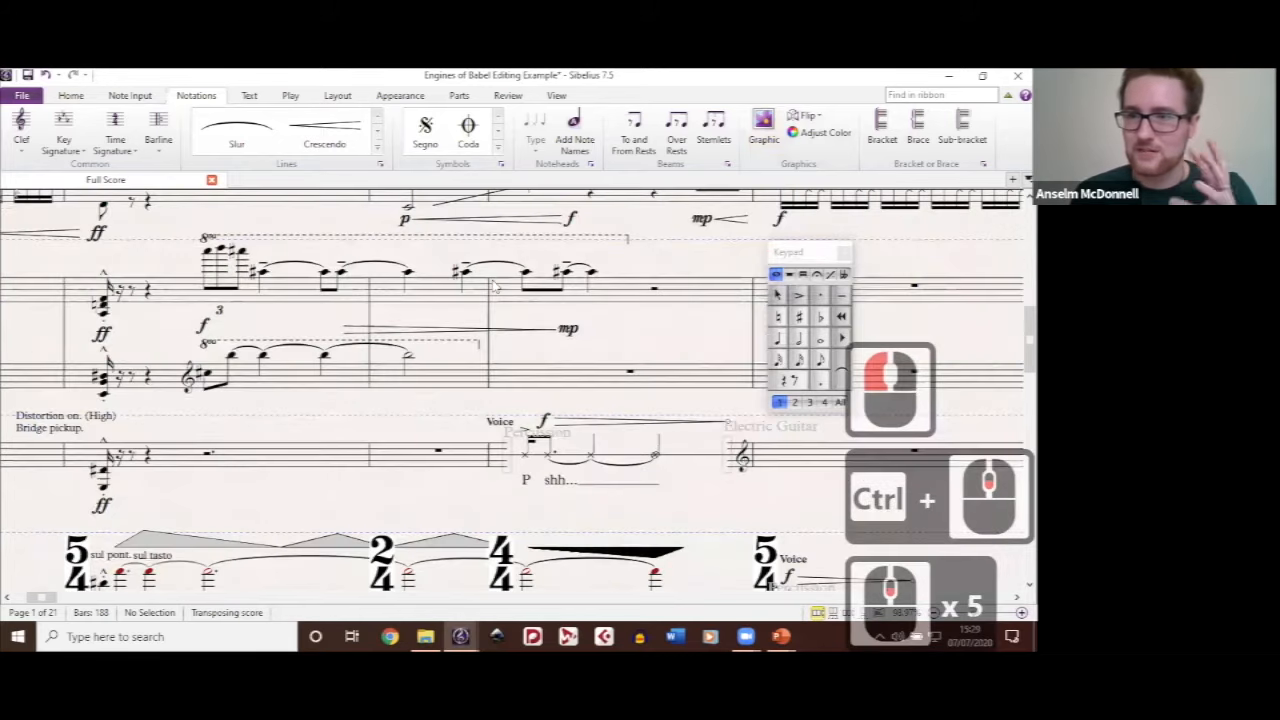
{"action": "scroll", "coordinate": [492, 287], "scroll_direction": "down", "scroll_amount": 3}
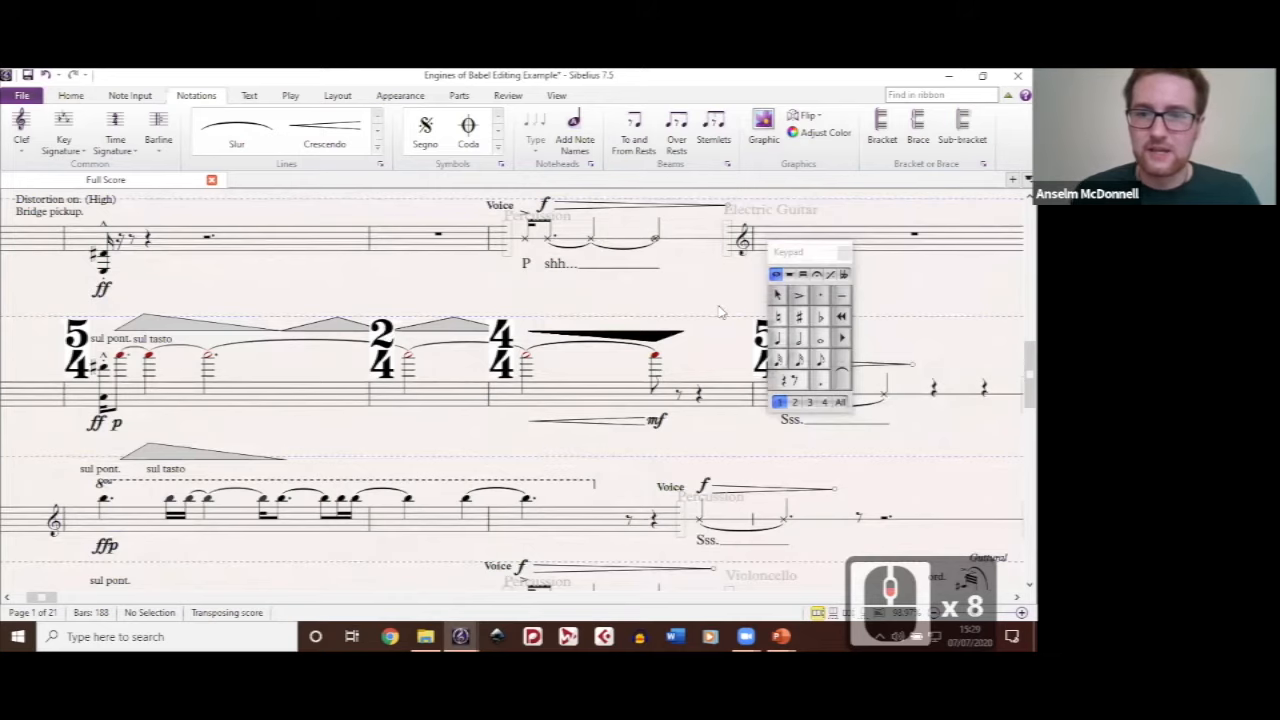
{"action": "scroll", "coordinate": [548, 316], "scroll_direction": "up", "scroll_amount": 3}
{"action": "left_click", "coordinate": [648, 314]}
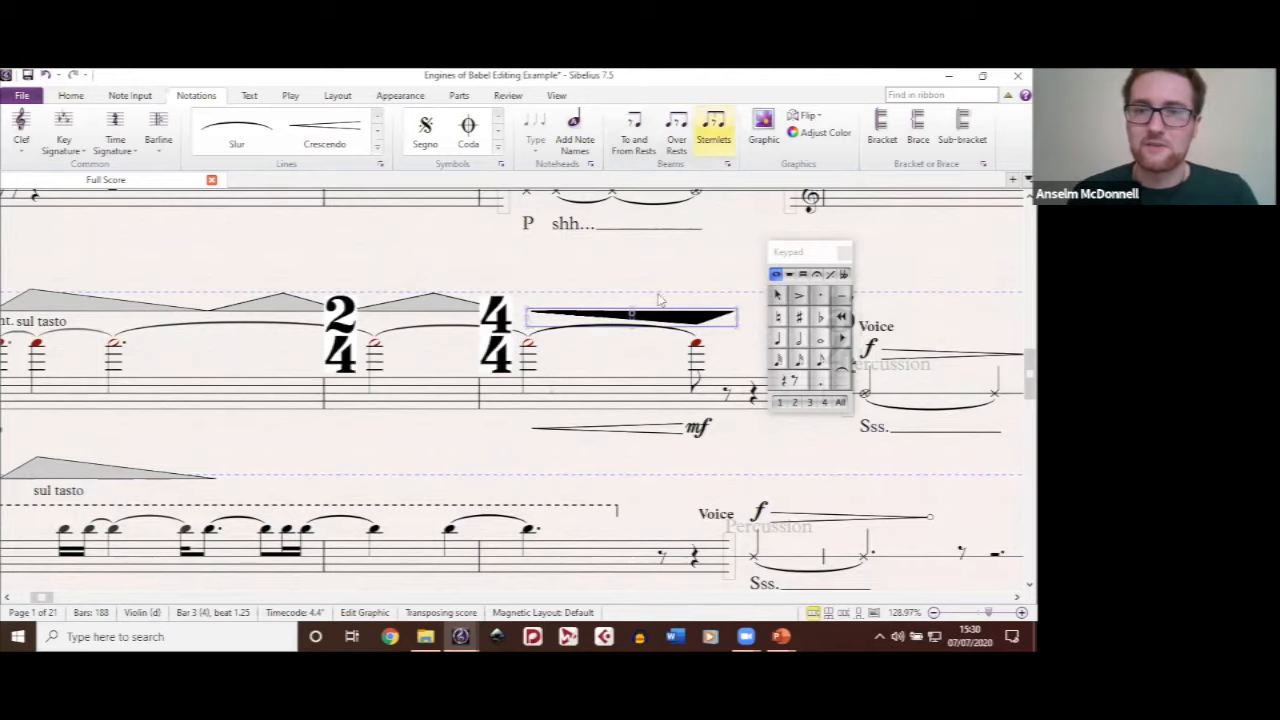
Step: Open the graphic file chooser to view the import option and cancel it without adding a graphic
{"action": "left_click", "coordinate": [766, 142]}
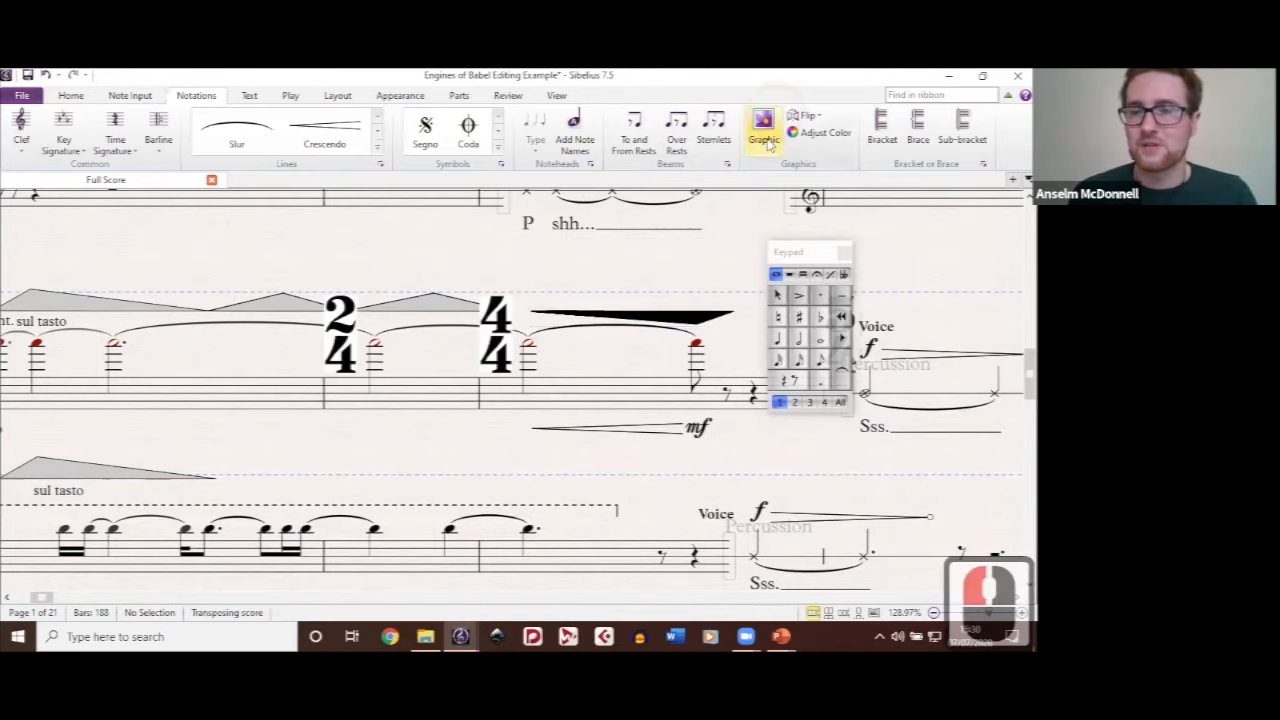
{"action": "left_click", "coordinate": [400, 345]}
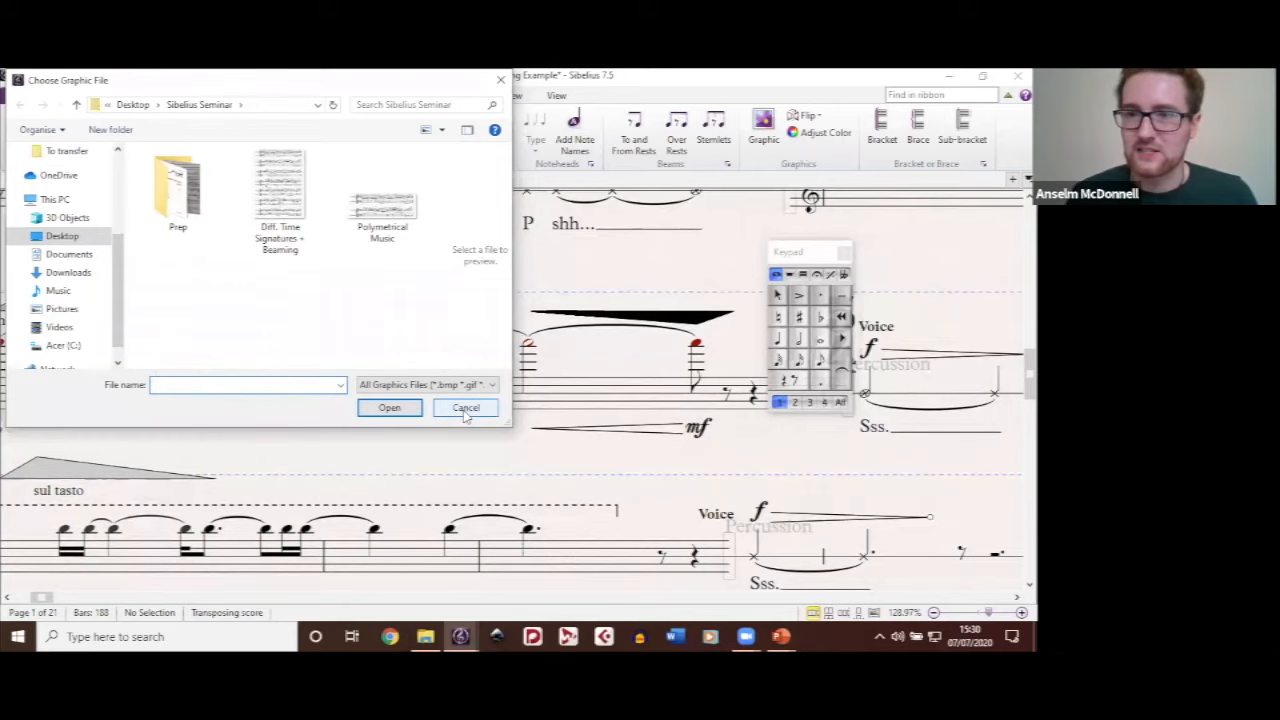
{"action": "left_click", "coordinate": [598, 288]}
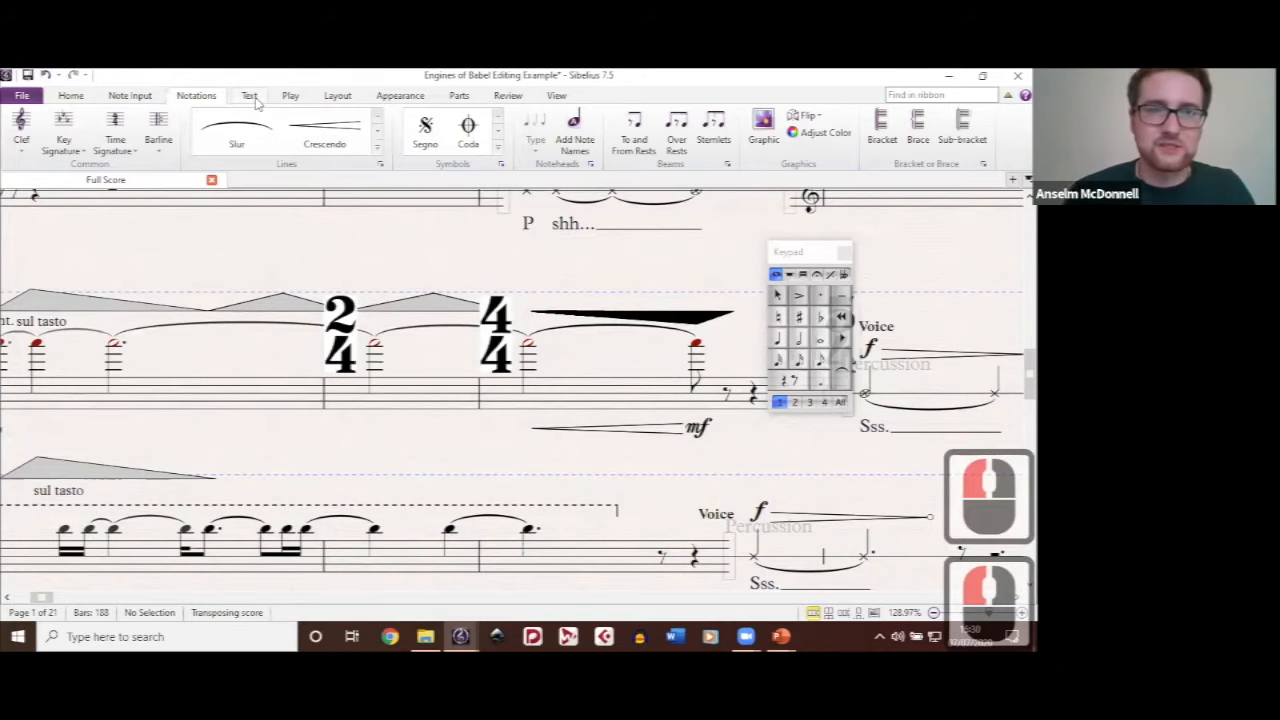
Step: Look through the text styles available for editing, down to the time signature styles
{"action": "left_click", "coordinate": [250, 96]}
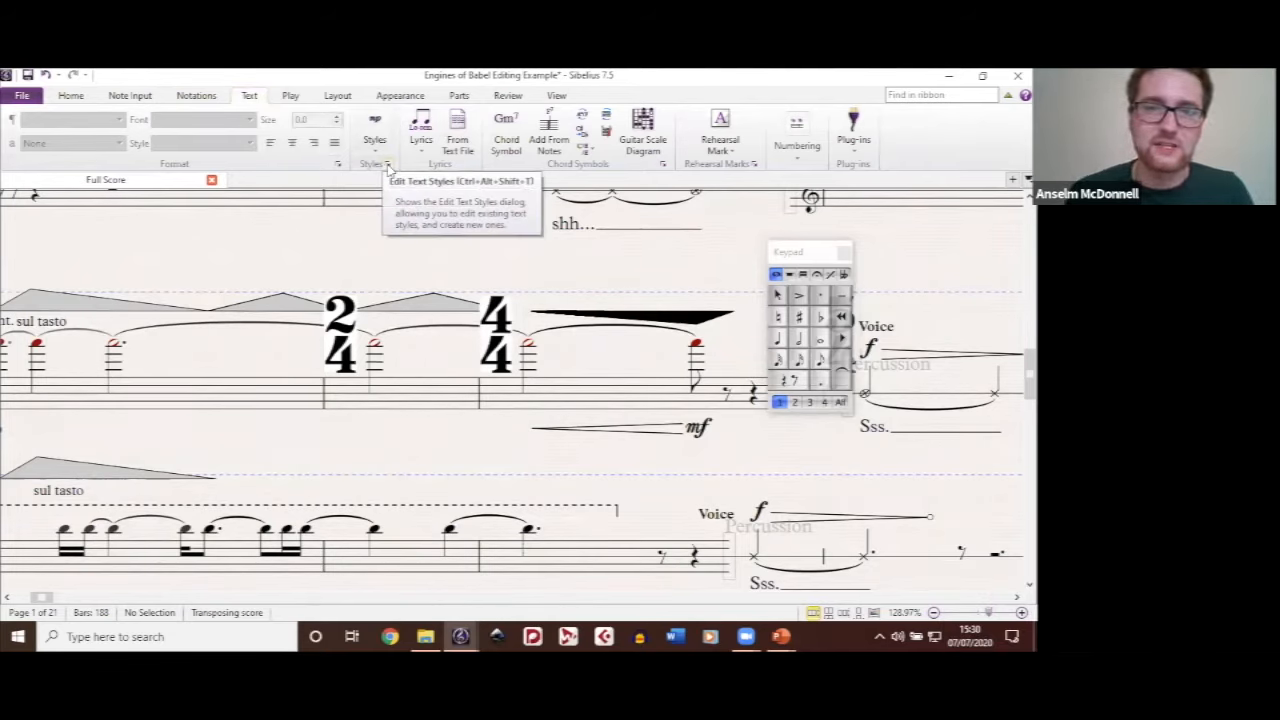
{"action": "left_click", "coordinate": [387, 163]}
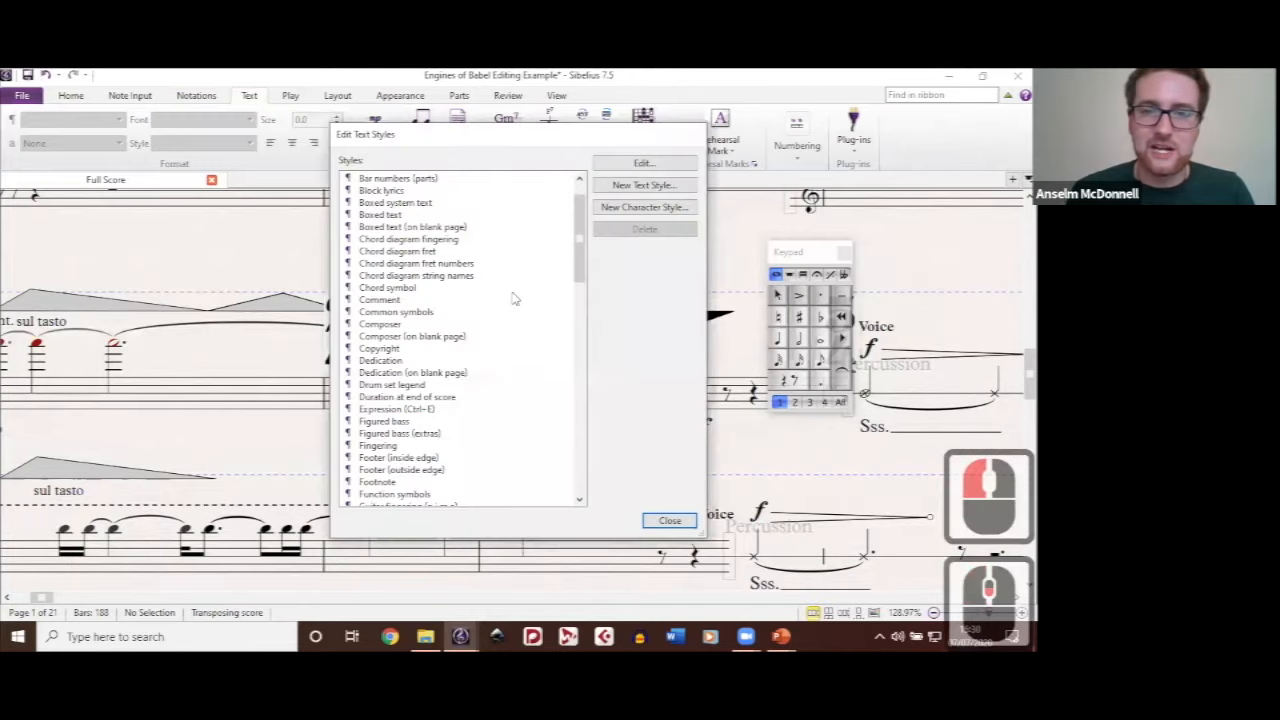
{"action": "scroll", "coordinate": [513, 298], "scroll_direction": "down", "scroll_amount": 13}
{"action": "scroll", "coordinate": [515, 294], "scroll_direction": "down", "scroll_amount": 1}
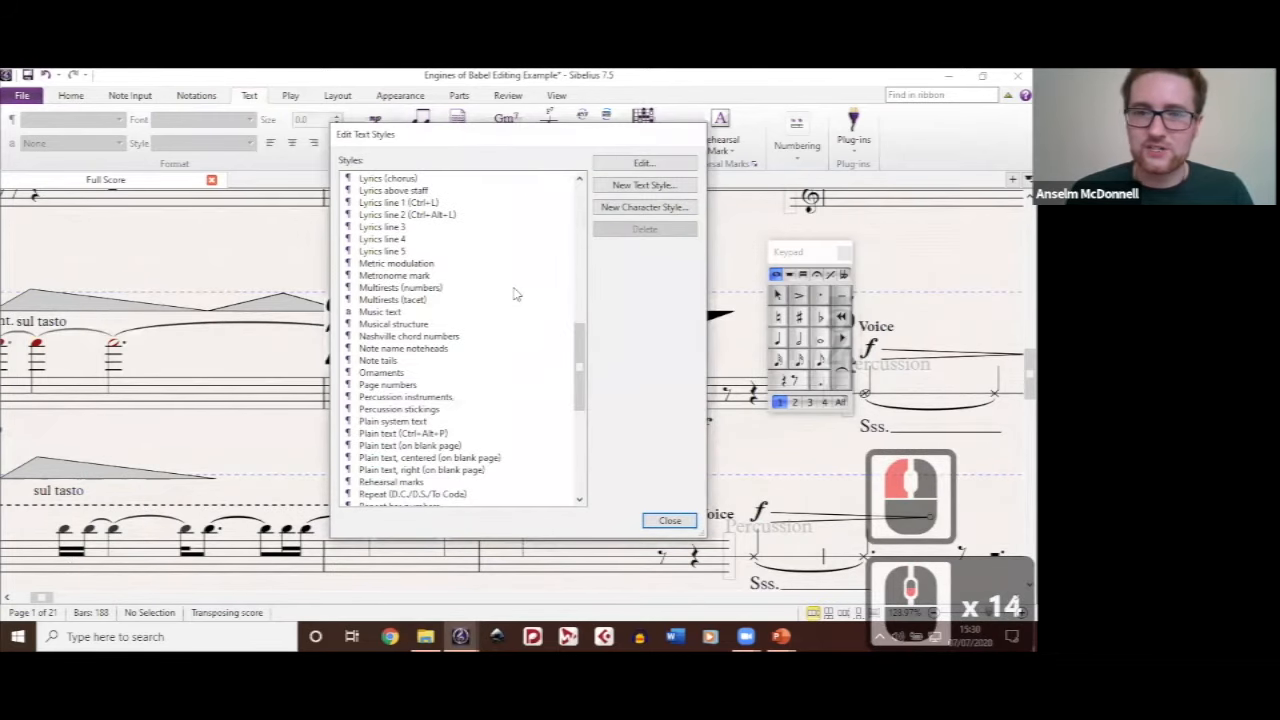
{"action": "scroll", "coordinate": [515, 294], "scroll_direction": "down", "scroll_amount": 2}
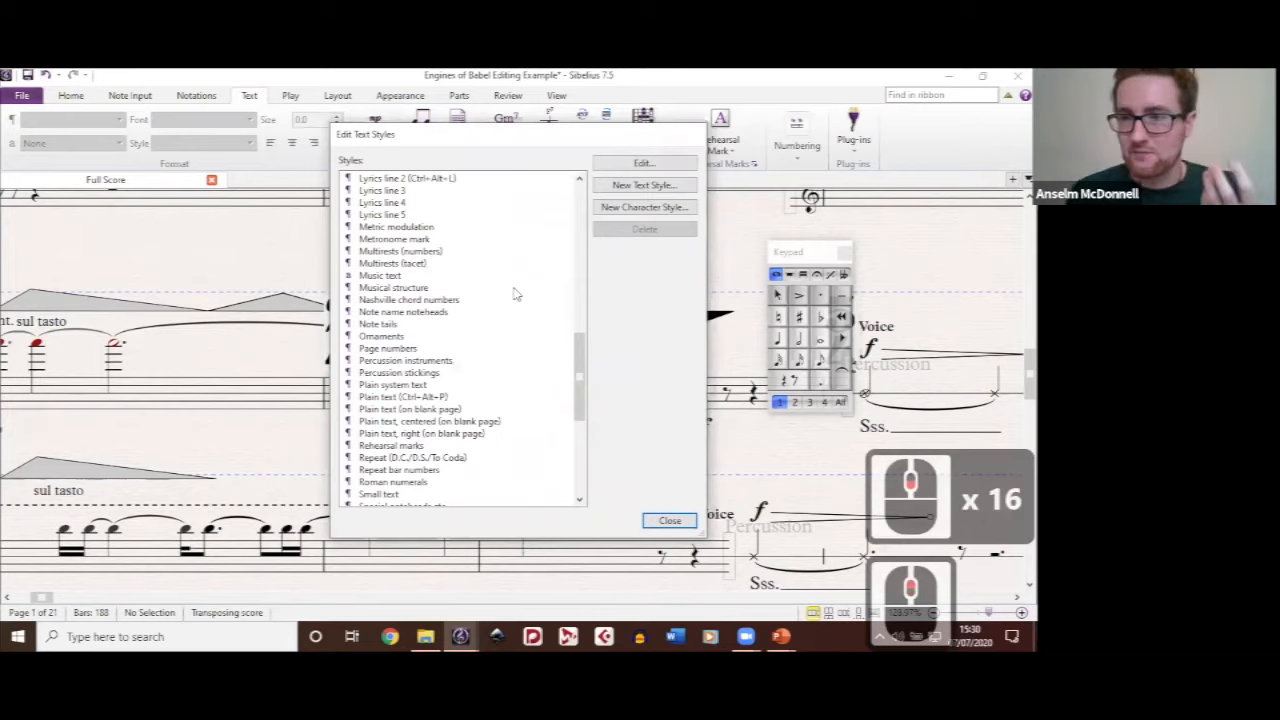
{"action": "scroll", "coordinate": [515, 294], "scroll_direction": "down", "scroll_amount": 1}
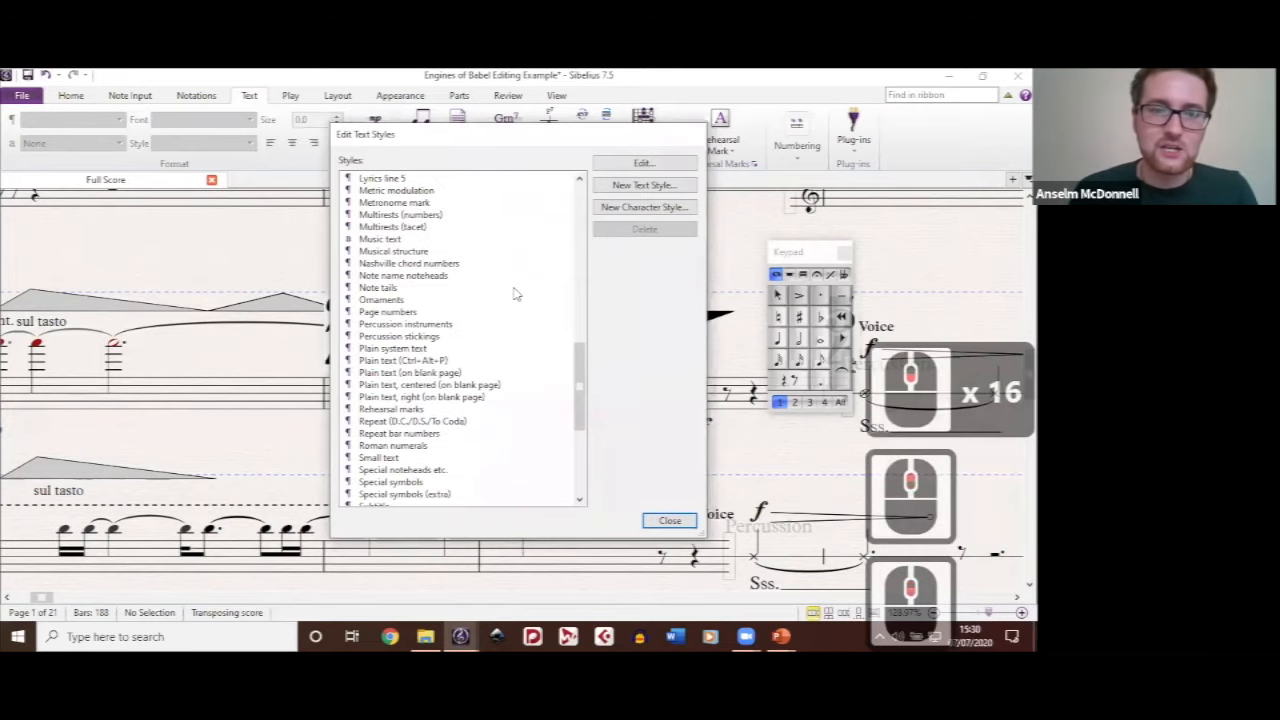
{"action": "scroll", "coordinate": [515, 294], "scroll_direction": "down", "scroll_amount": 6}
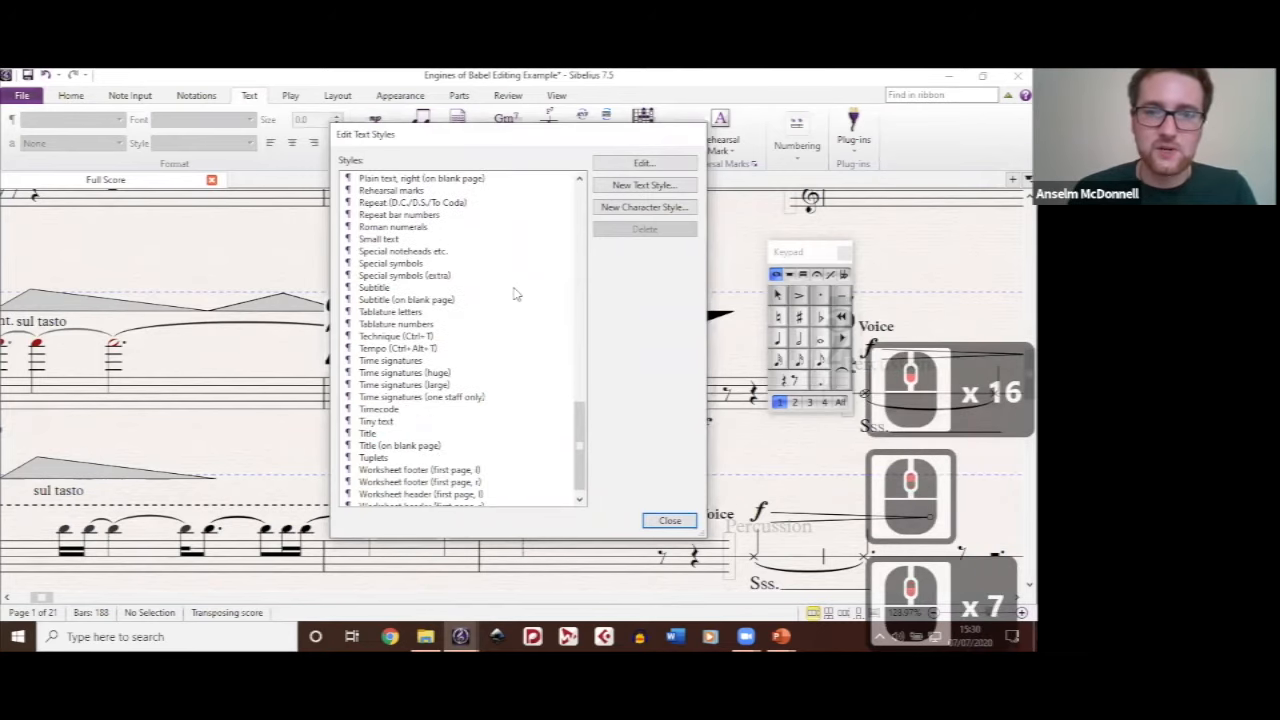
{"action": "scroll", "coordinate": [515, 294], "scroll_direction": "down", "scroll_amount": 7}
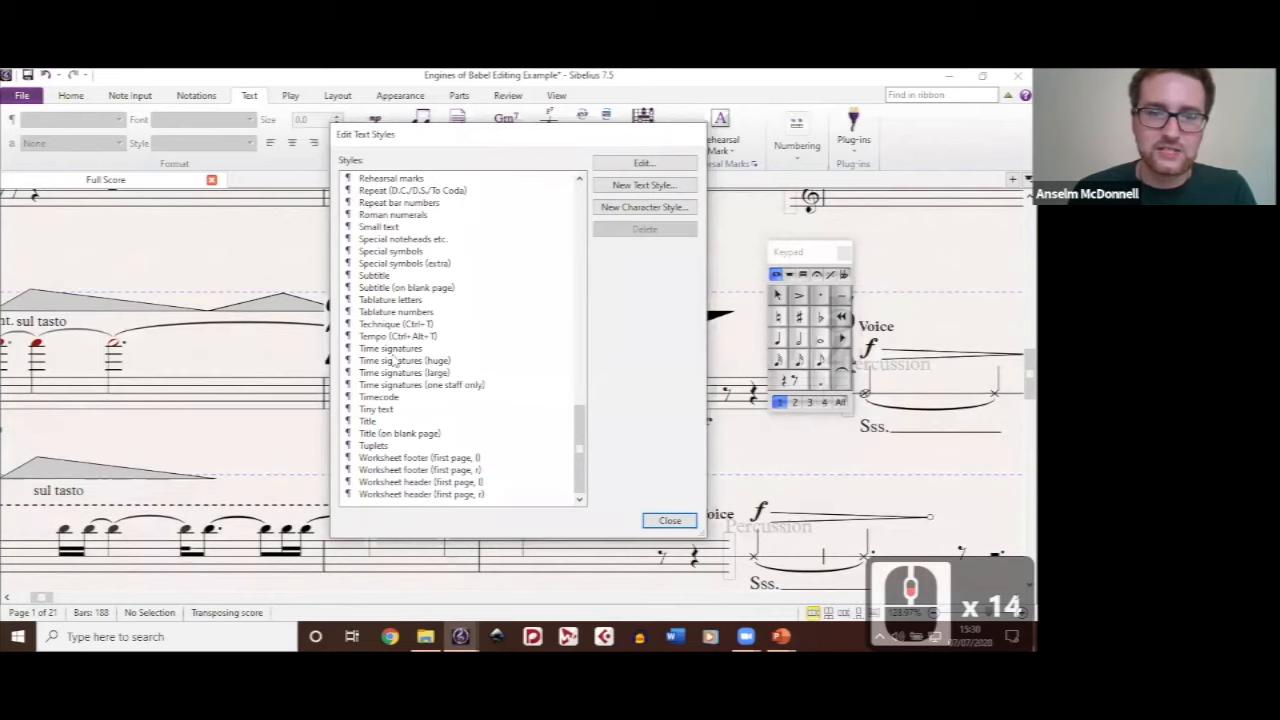
Step: Open the Time signatures (huge) text style for editing and view its font choices, keeping Opus Std
{"action": "left_click", "coordinate": [446, 362]}
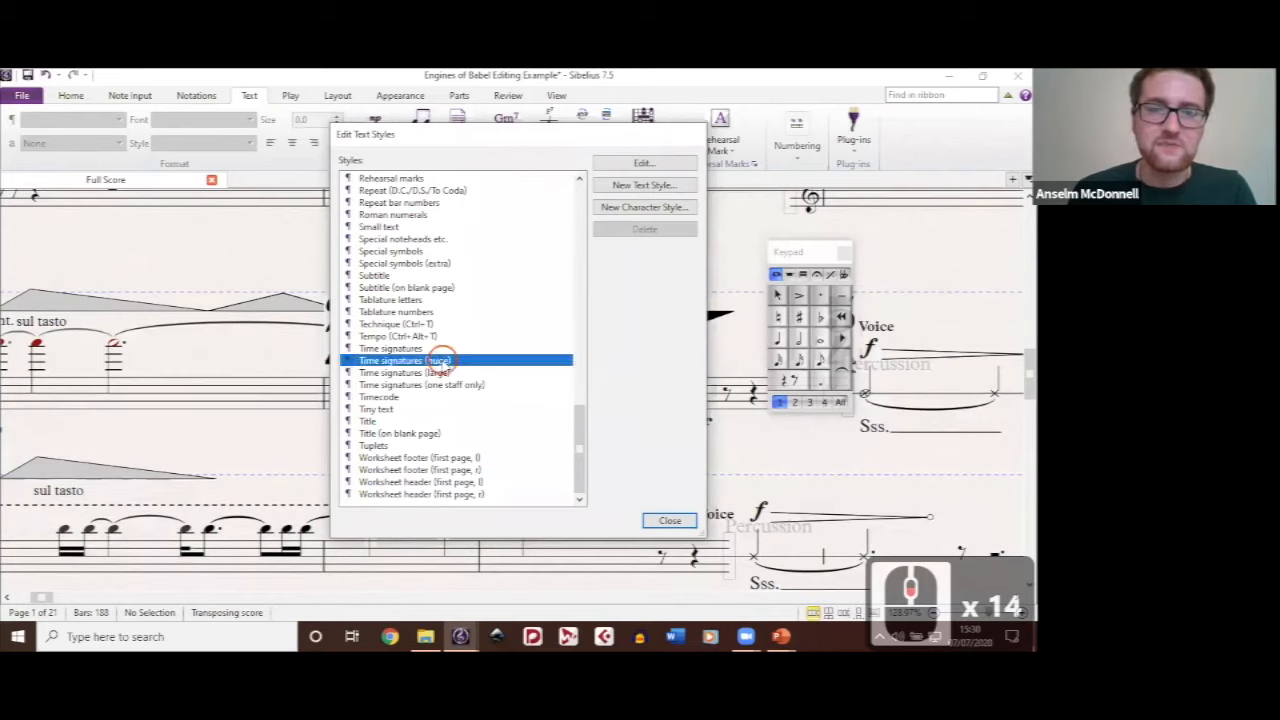
{"action": "mouse_move", "coordinate": [477, 136]}
{"action": "left_mouse_down"}
{"action": "mouse_move", "coordinate": [863, 140]}
{"action": "mouse_move", "coordinate": [473, 117]}
{"action": "left_mouse_up"}
{"action": "left_click", "coordinate": [652, 146]}
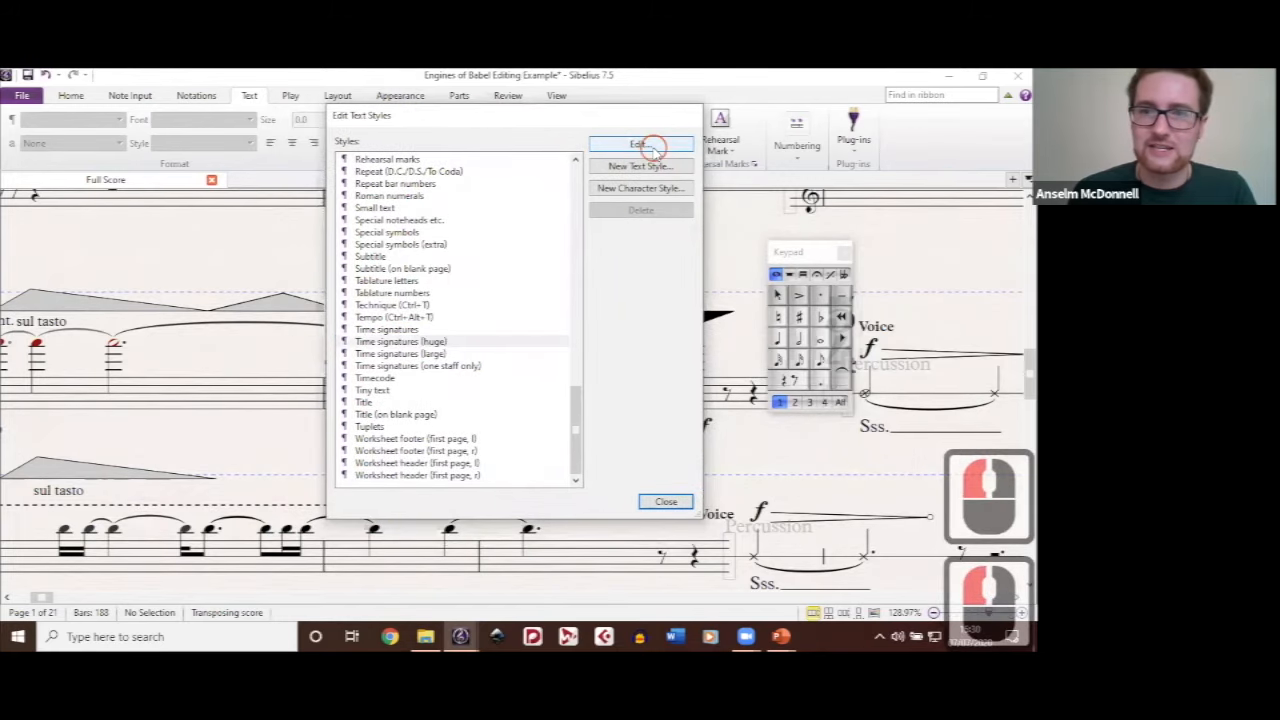
{"action": "left_click", "coordinate": [530, 390]}
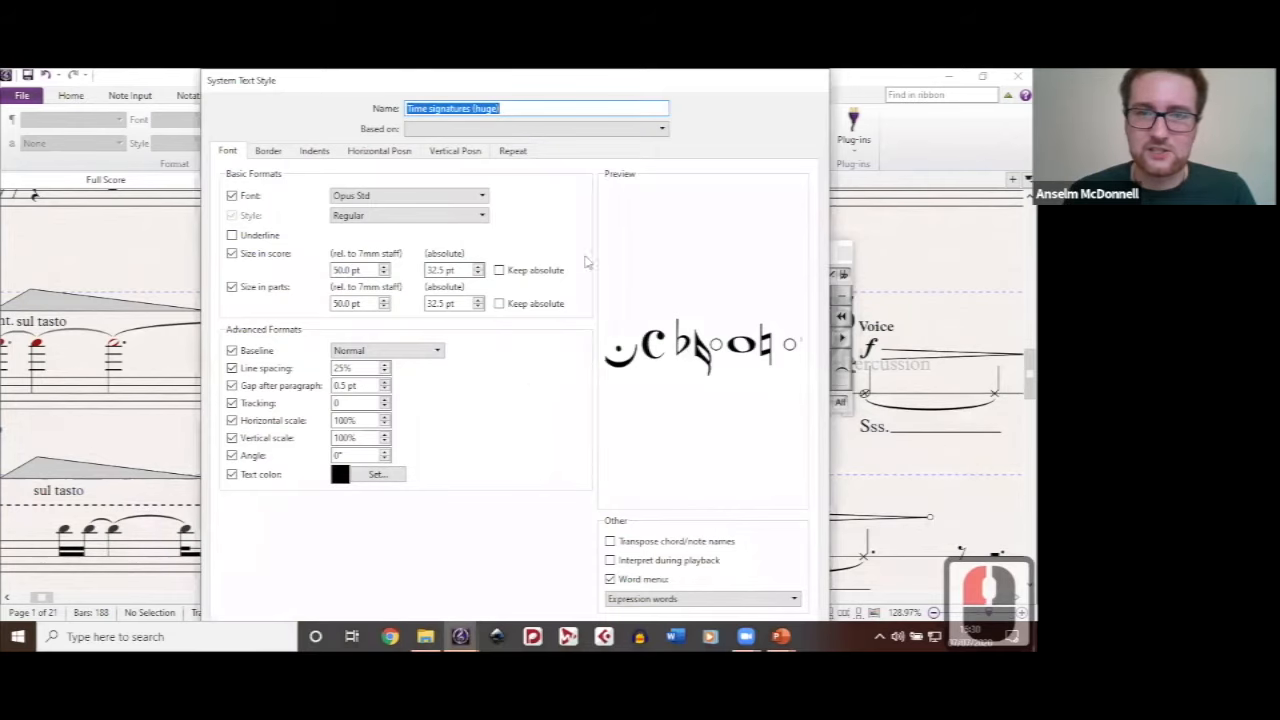
{"action": "left_click", "coordinate": [482, 196]}
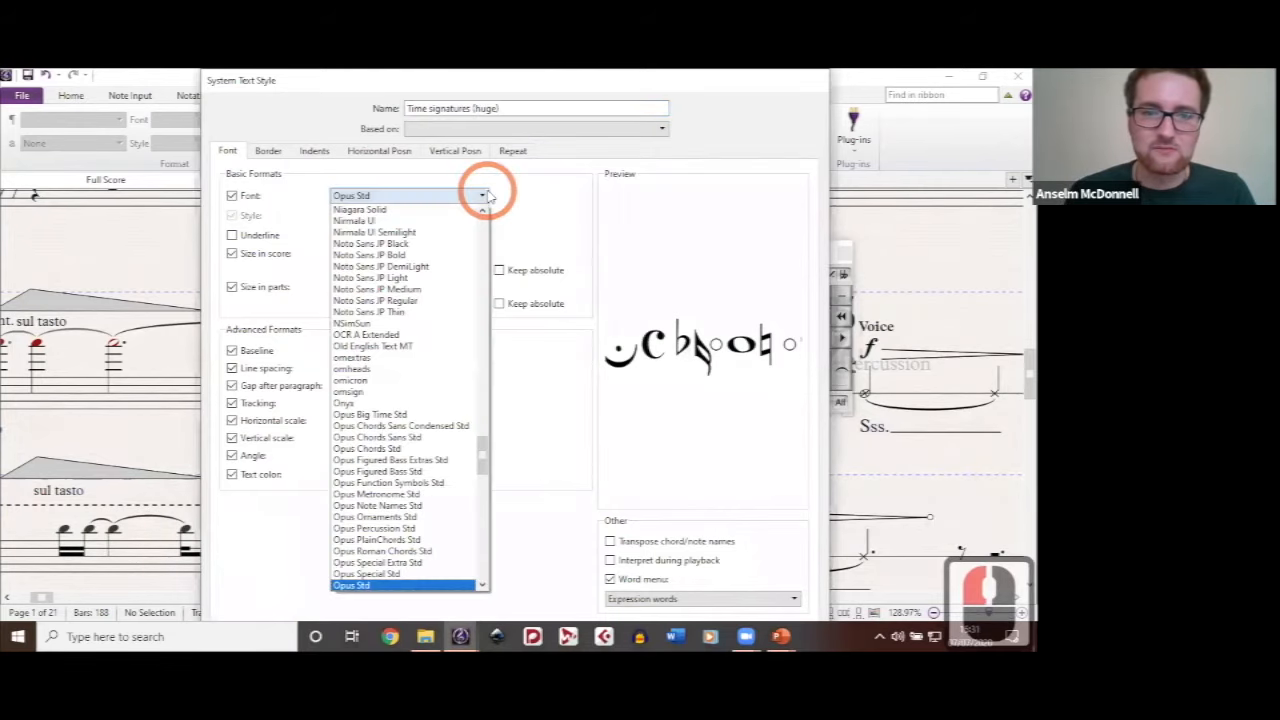
{"action": "left_click", "coordinate": [538, 348]}
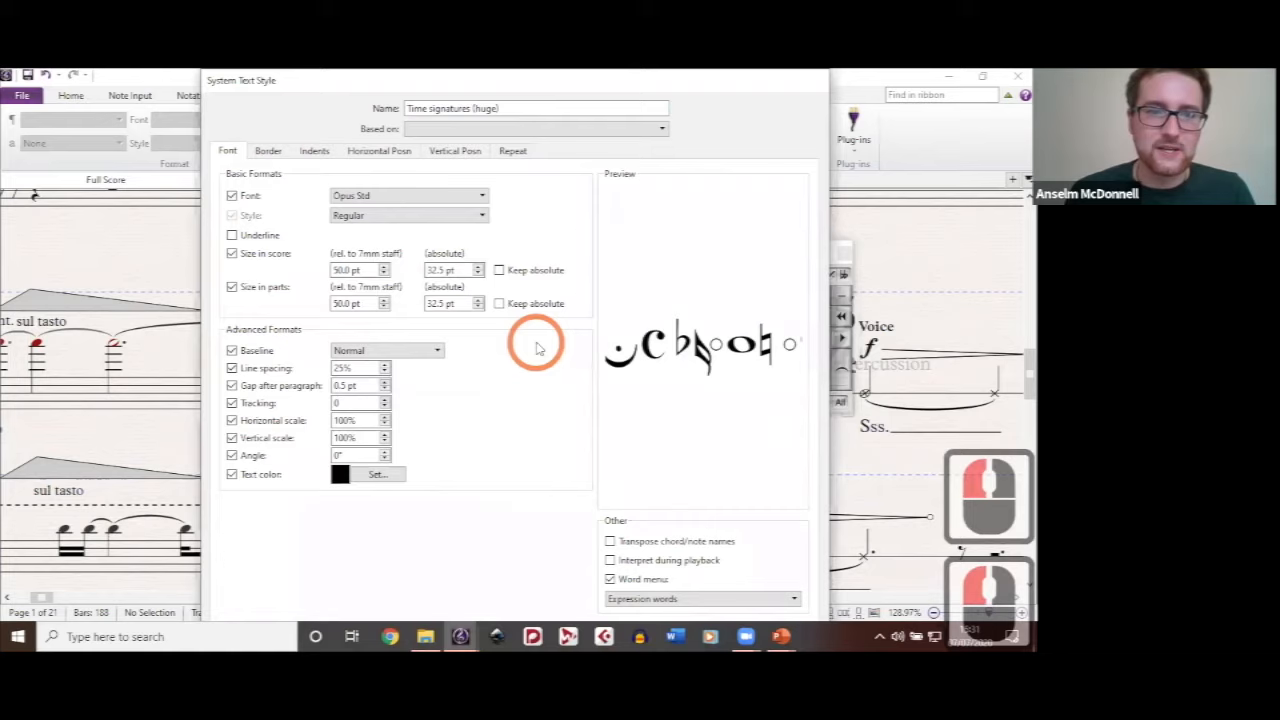
Step: View the border settings of the Time signatures (huge) style and keep Erase background selected
{"action": "left_click", "coordinate": [270, 152]}
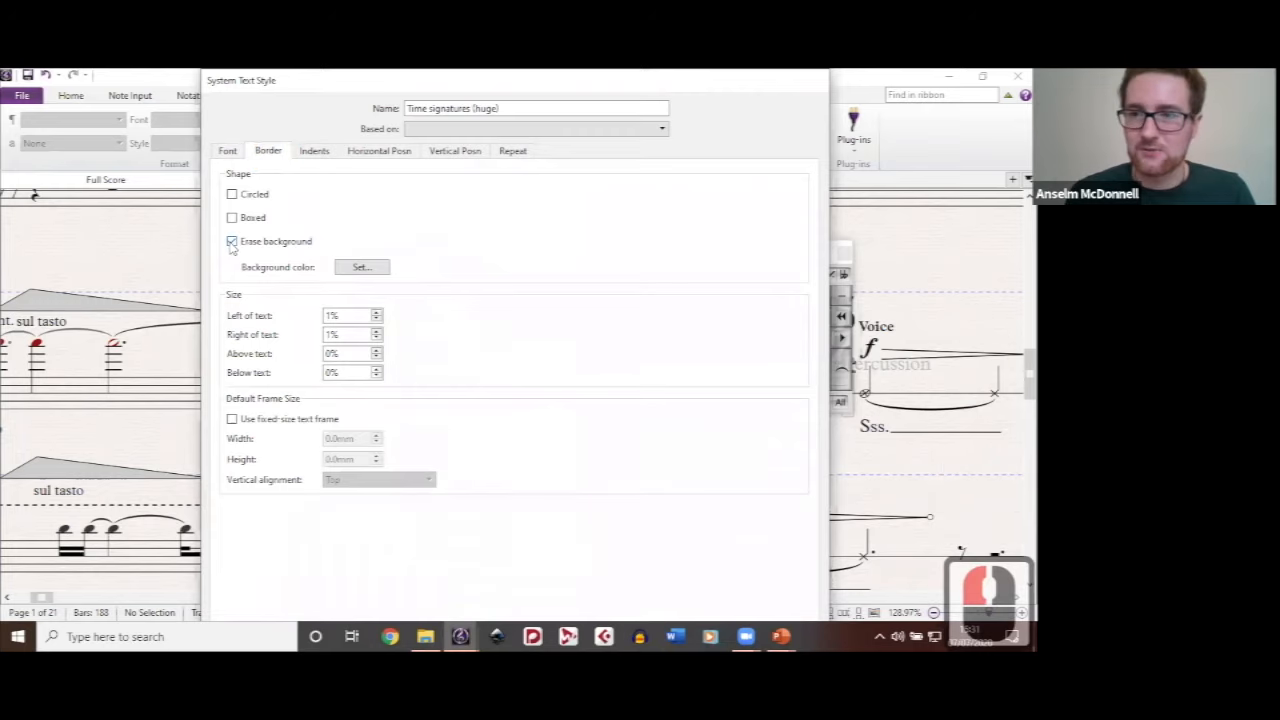
{"action": "left_click", "coordinate": [231, 244]}
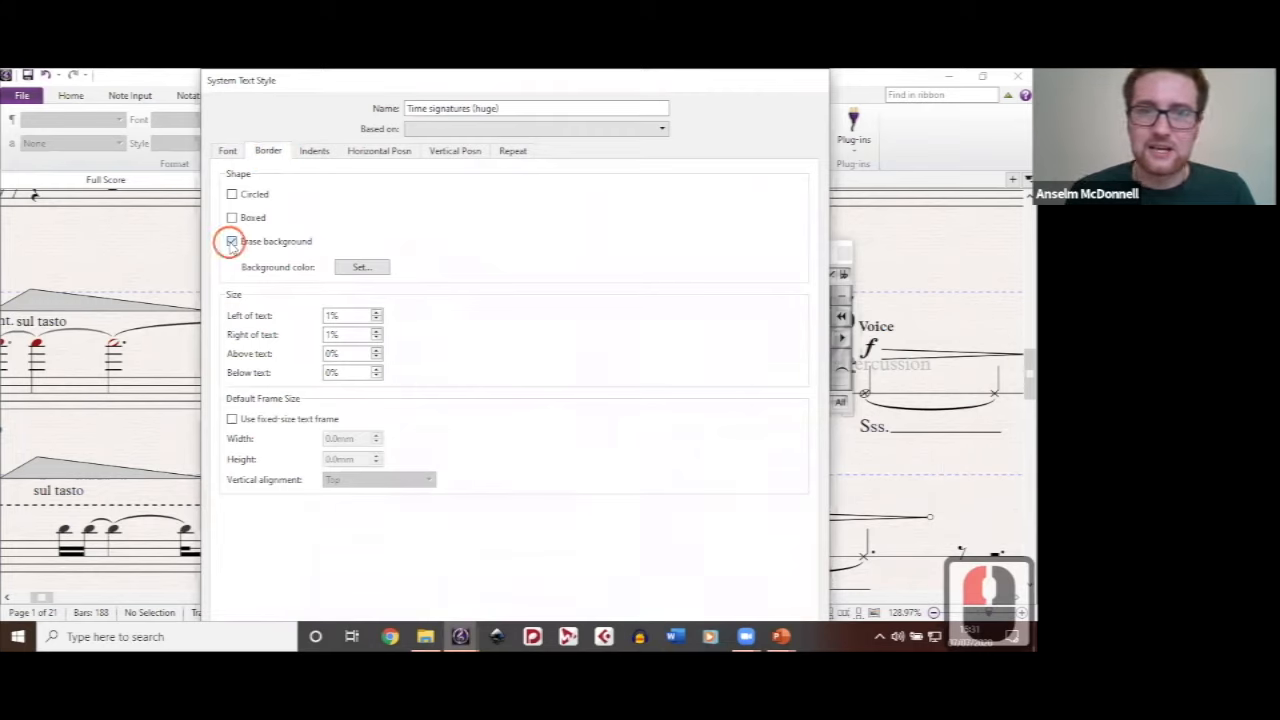
{"action": "left_click", "coordinate": [231, 243]}
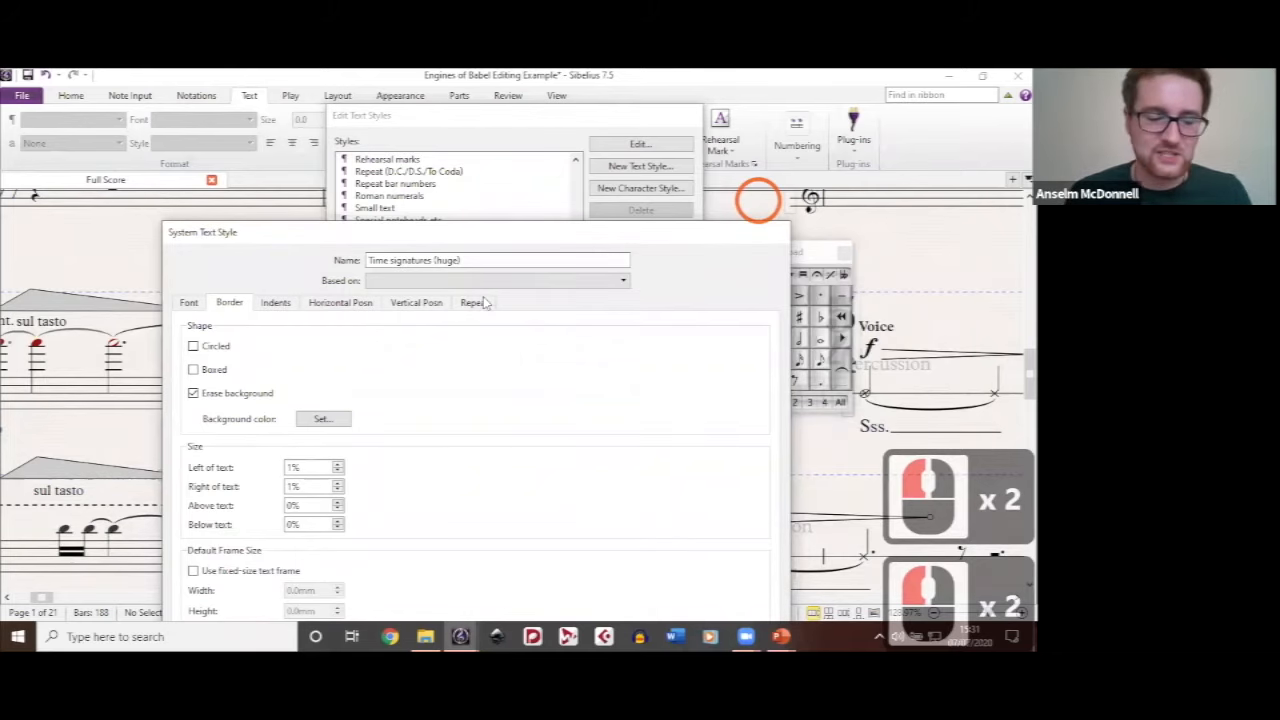
Step: Examine how the huge time signatures blank out the wedge graphics behind them above the violin staff
{"action": "scroll", "coordinate": [462, 278], "scroll_direction": "up", "scroll_amount": 3}
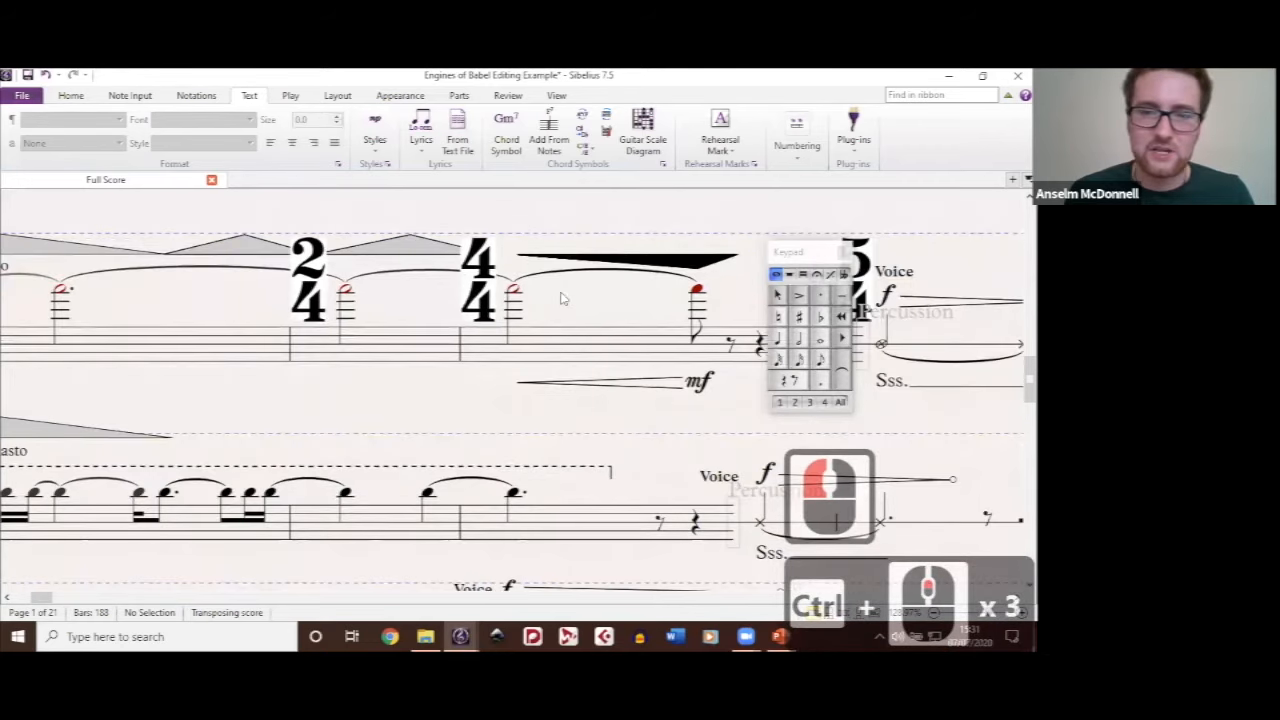
{"action": "left_click", "coordinate": [393, 419]}
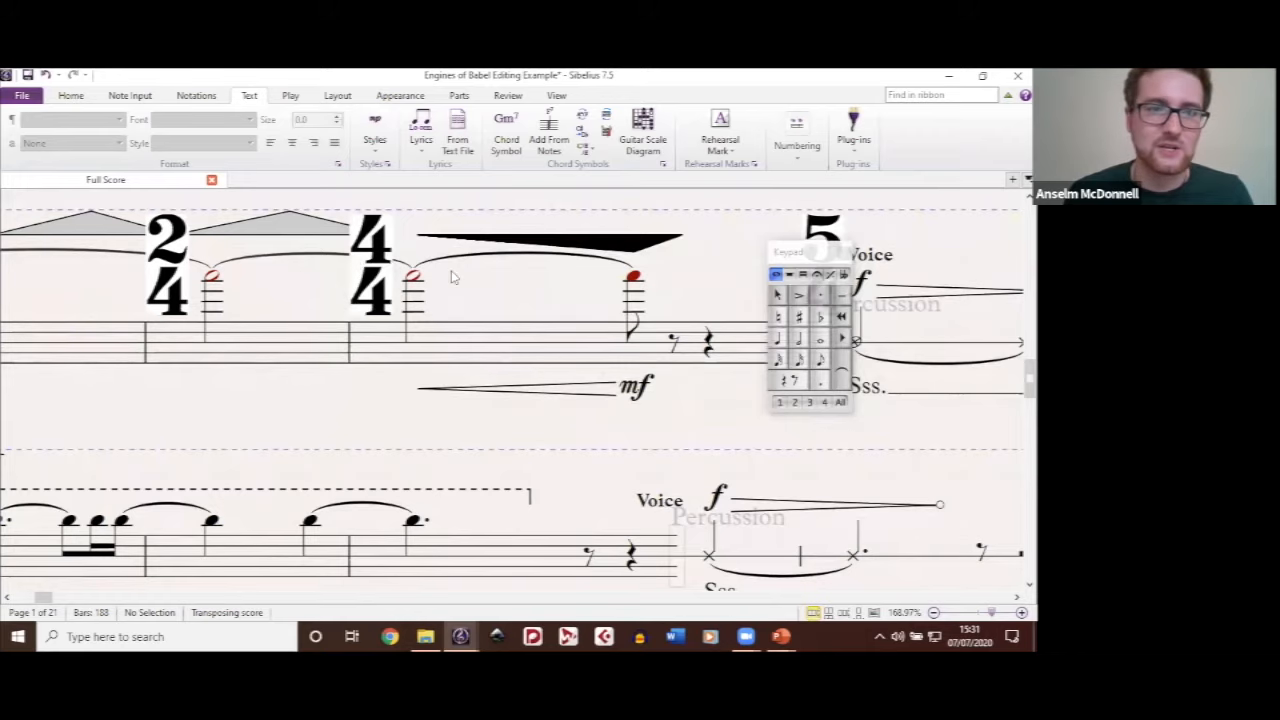
{"action": "scroll", "coordinate": [451, 277], "scroll_direction": "down", "scroll_amount": 4}
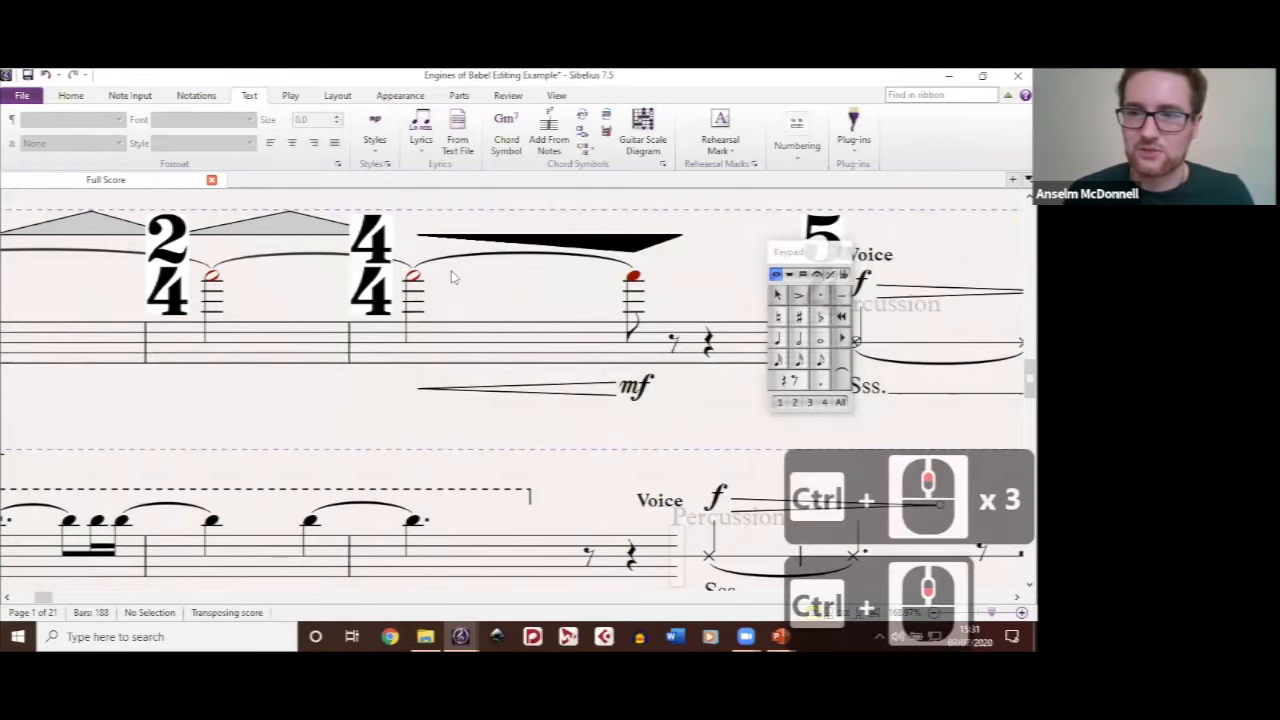
{"action": "scroll", "coordinate": [451, 277], "scroll_direction": "up", "scroll_amount": 2}
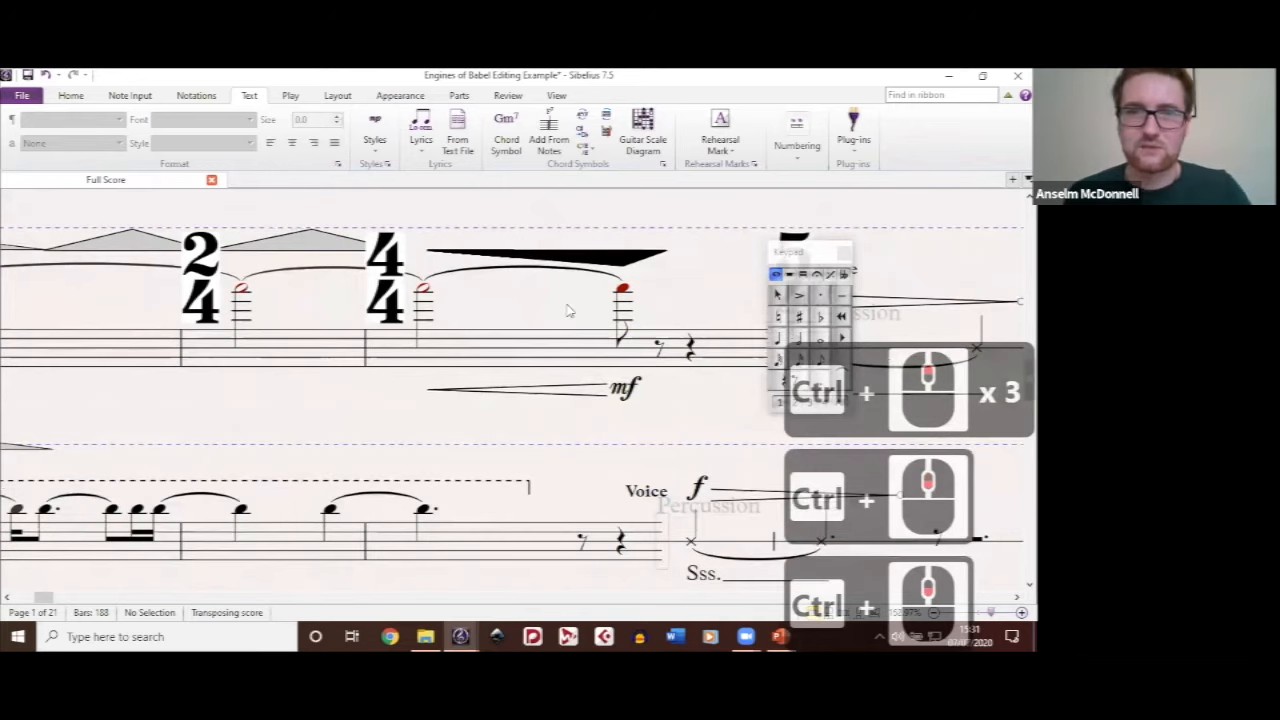
{"action": "scroll", "coordinate": [543, 307], "scroll_direction": "down", "scroll_amount": 1}
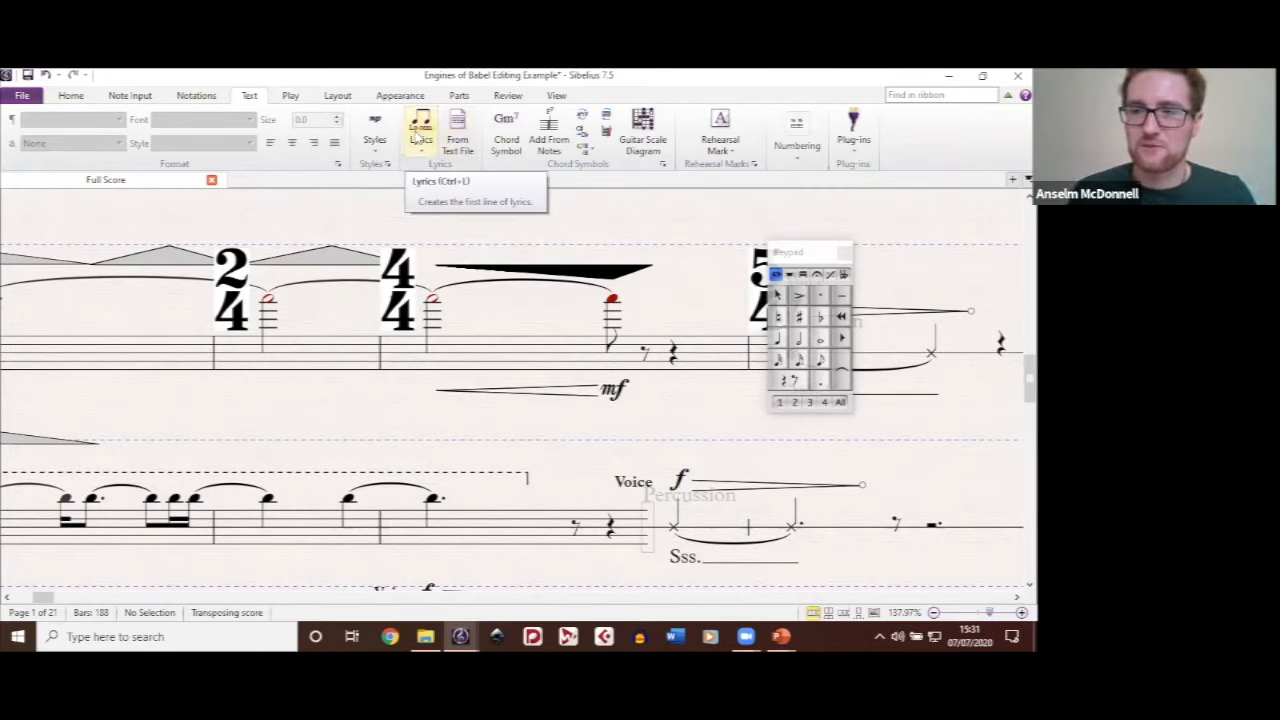
Step: Bring up the score's layout options and look over the violin passage with its large time signatures and wedge graphics
{"action": "left_click", "coordinate": [338, 95]}
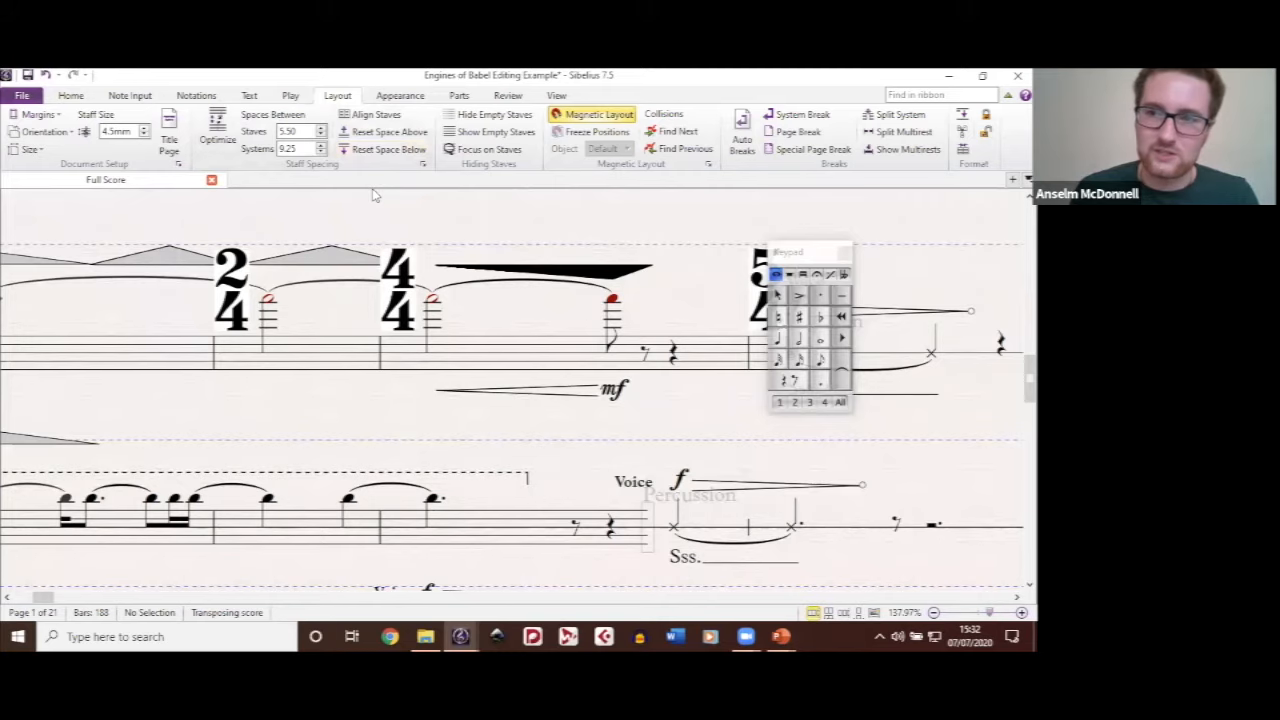
{"action": "left_click", "coordinate": [537, 390]}
{"action": "scroll", "coordinate": [537, 390], "scroll_direction": "up", "scroll_amount": 1}
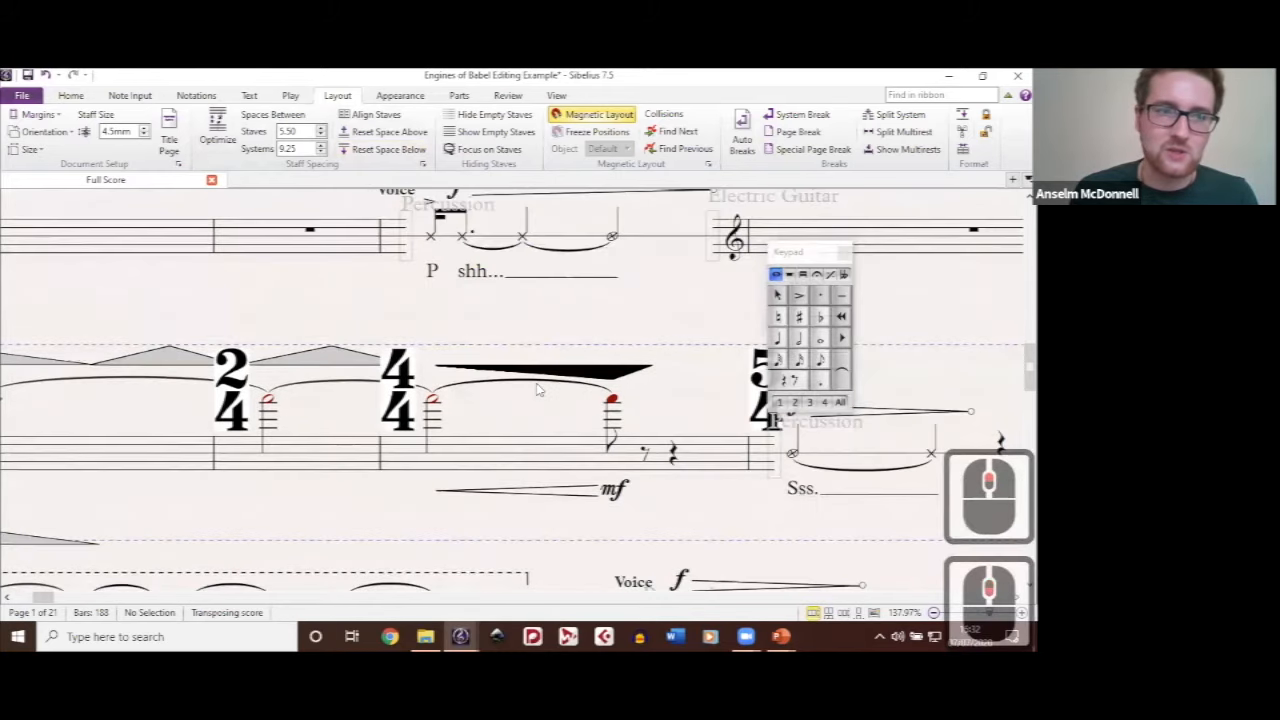
{"action": "scroll", "coordinate": [92, 147], "scroll_direction": "down", "scroll_amount": 1}
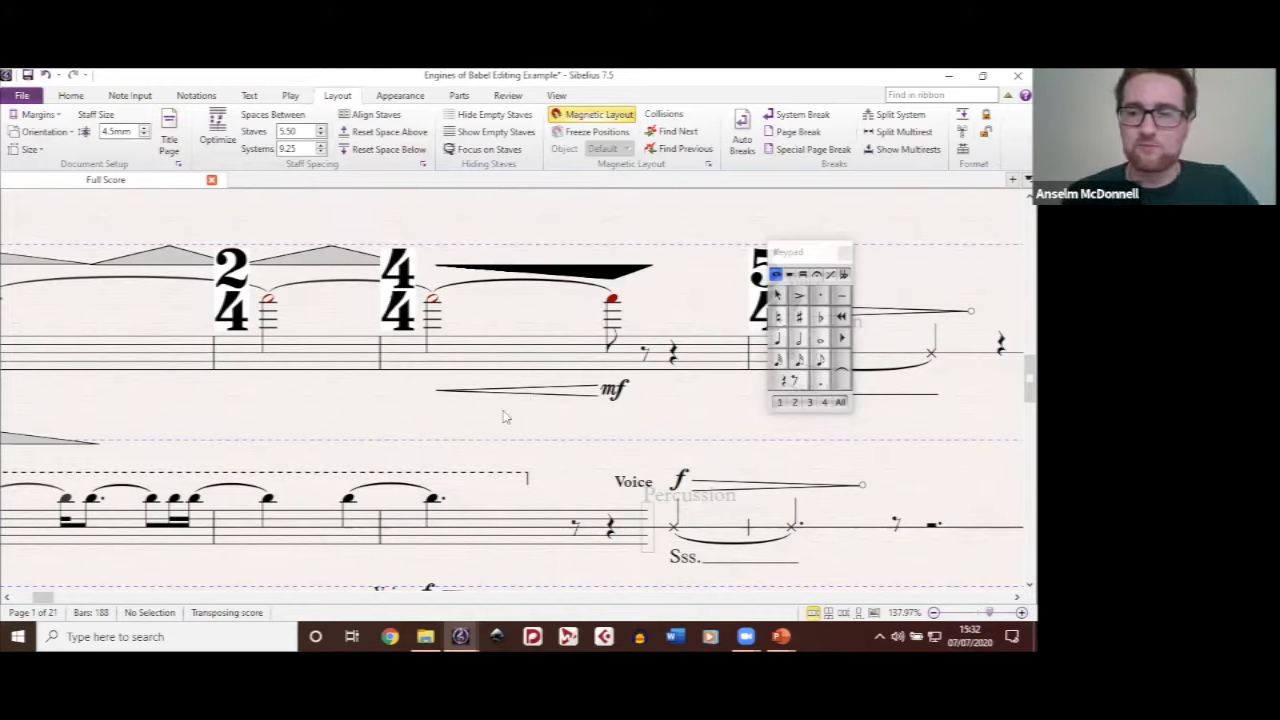
{"action": "scroll", "coordinate": [592, 425], "scroll_direction": "up", "scroll_amount": 2}
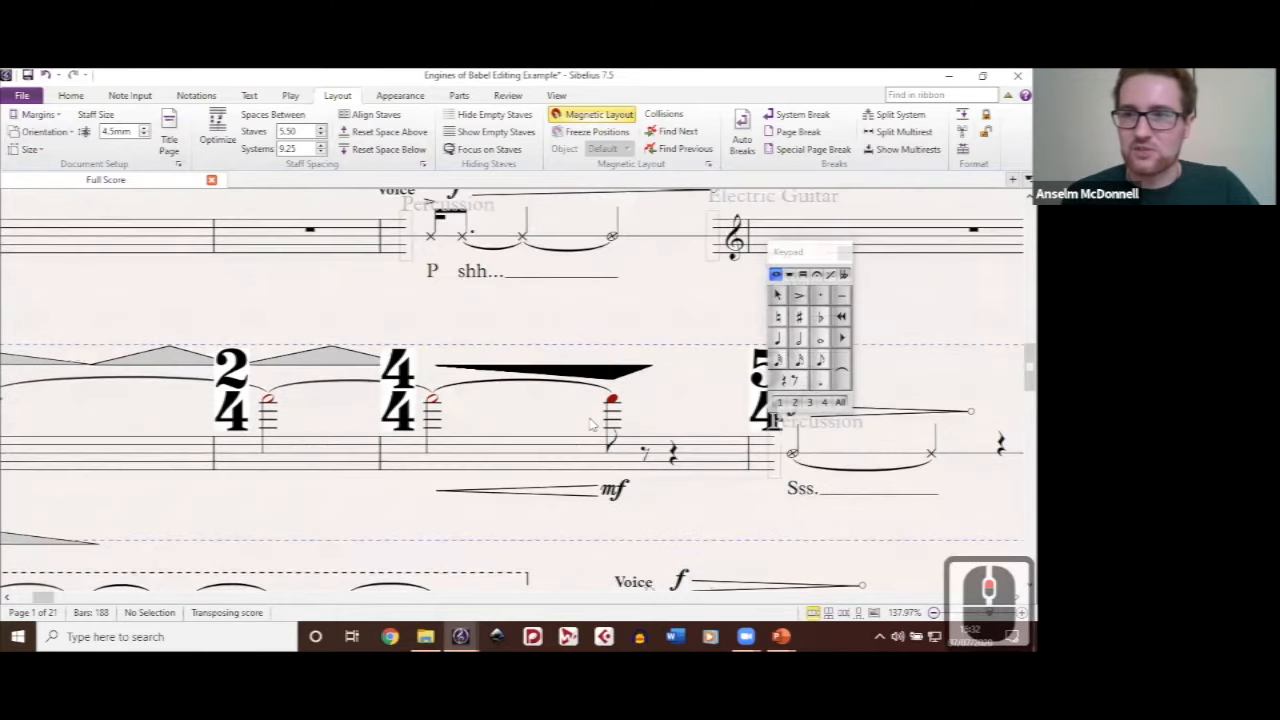
{"action": "scroll", "coordinate": [592, 425], "scroll_direction": "down", "scroll_amount": 2}
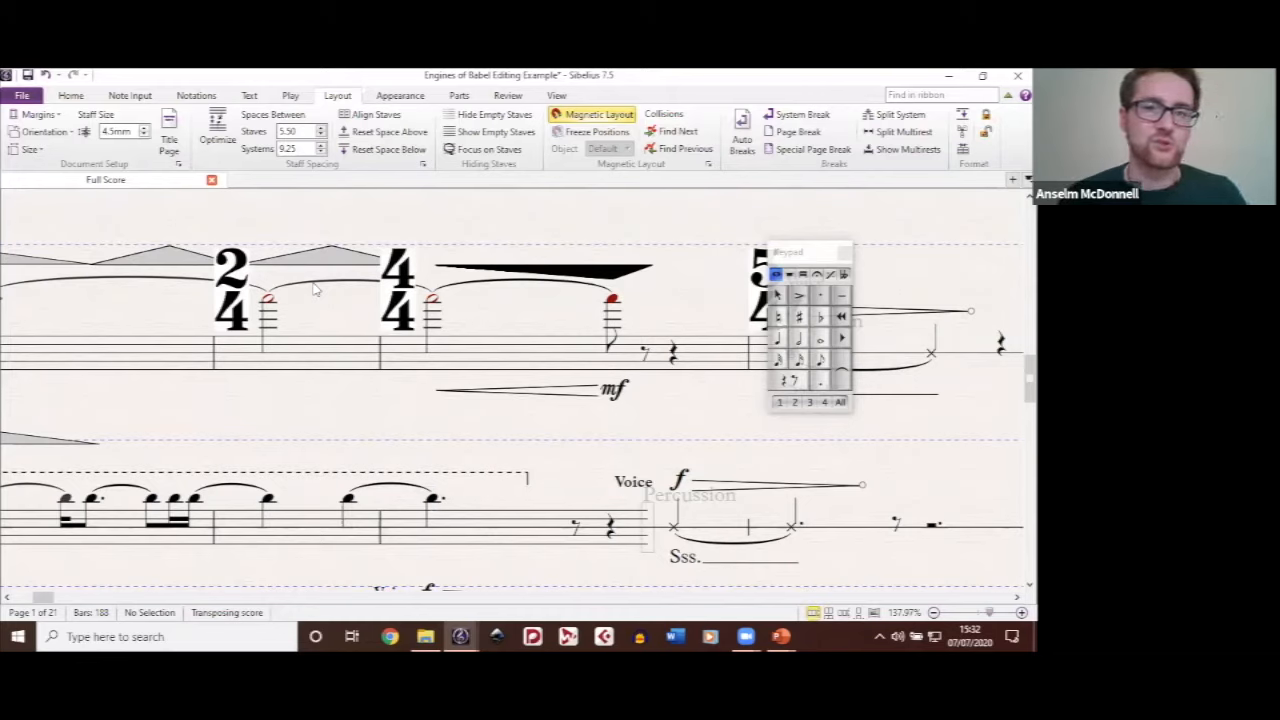
{"action": "left_click", "coordinate": [396, 337]}
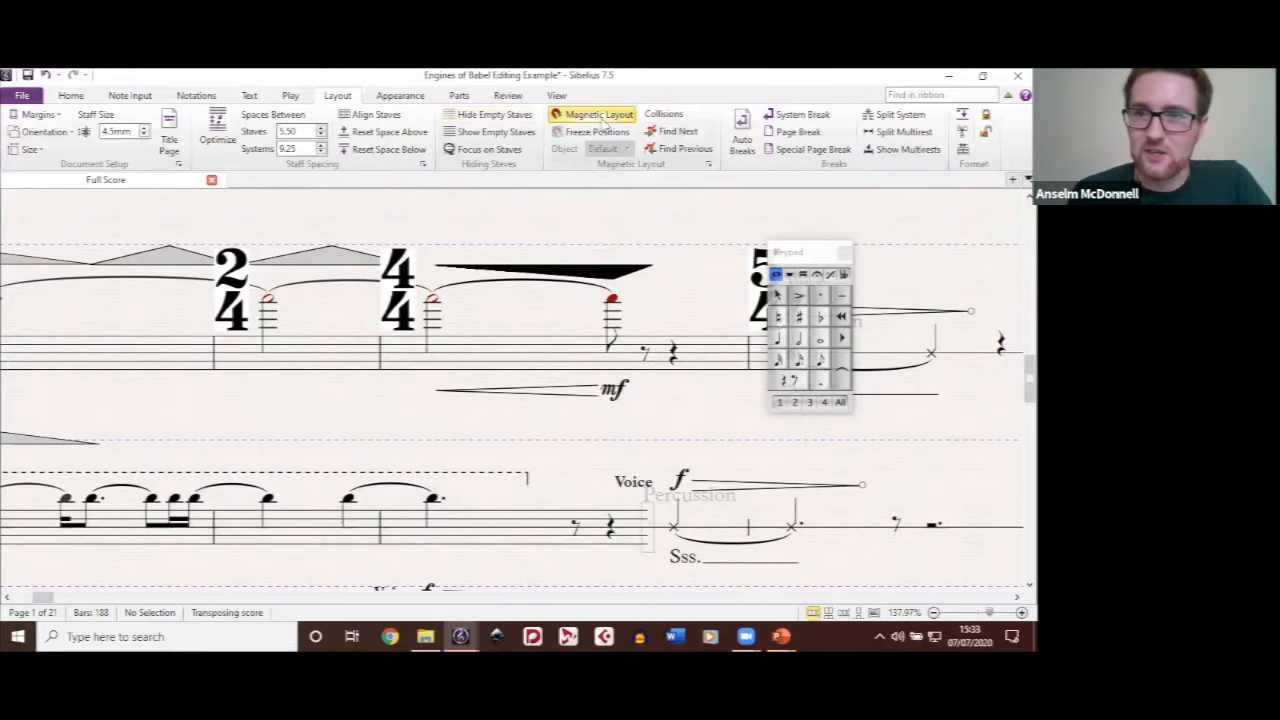
Step: Switch Magnetic Layout off for the whole score to compare object positions, and switch it back on
{"action": "left_click_drag", "start_coordinate": [670, 222], "coordinate": [575, 278]}
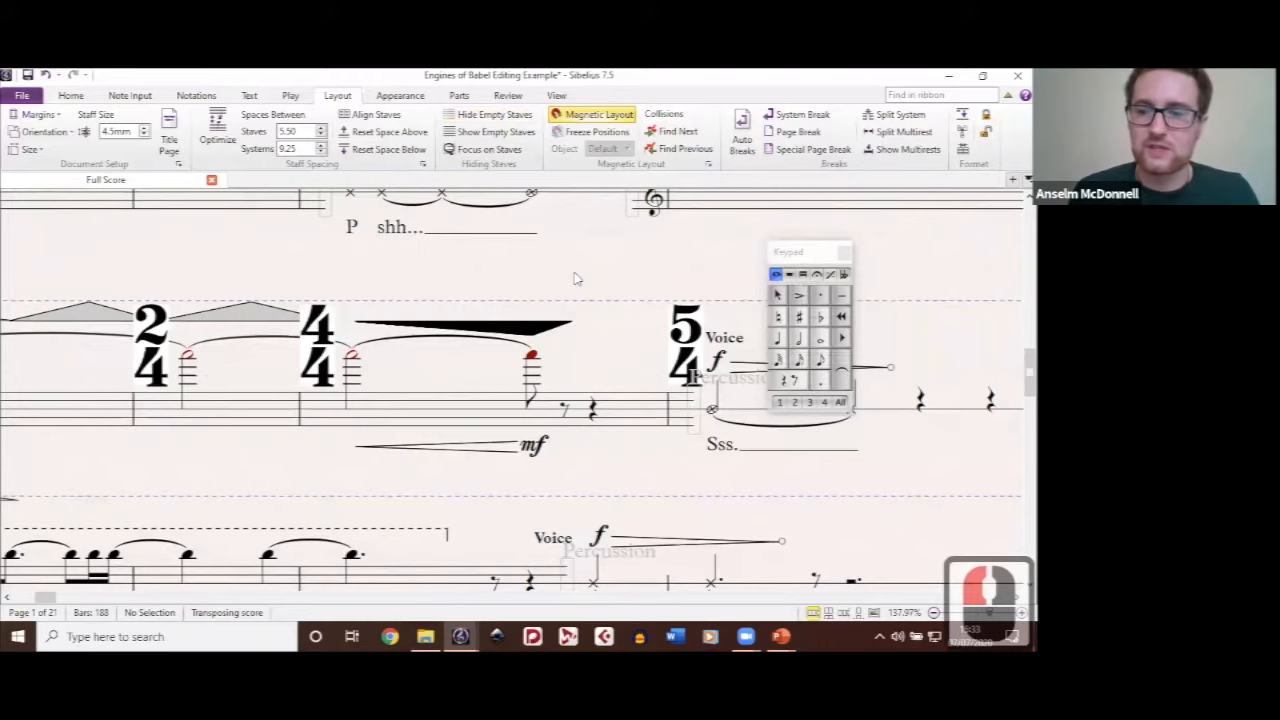
{"action": "scroll", "coordinate": [577, 279], "scroll_direction": "down", "scroll_amount": 1}
{"action": "scroll", "coordinate": [575, 279], "scroll_direction": "down", "scroll_amount": 1}
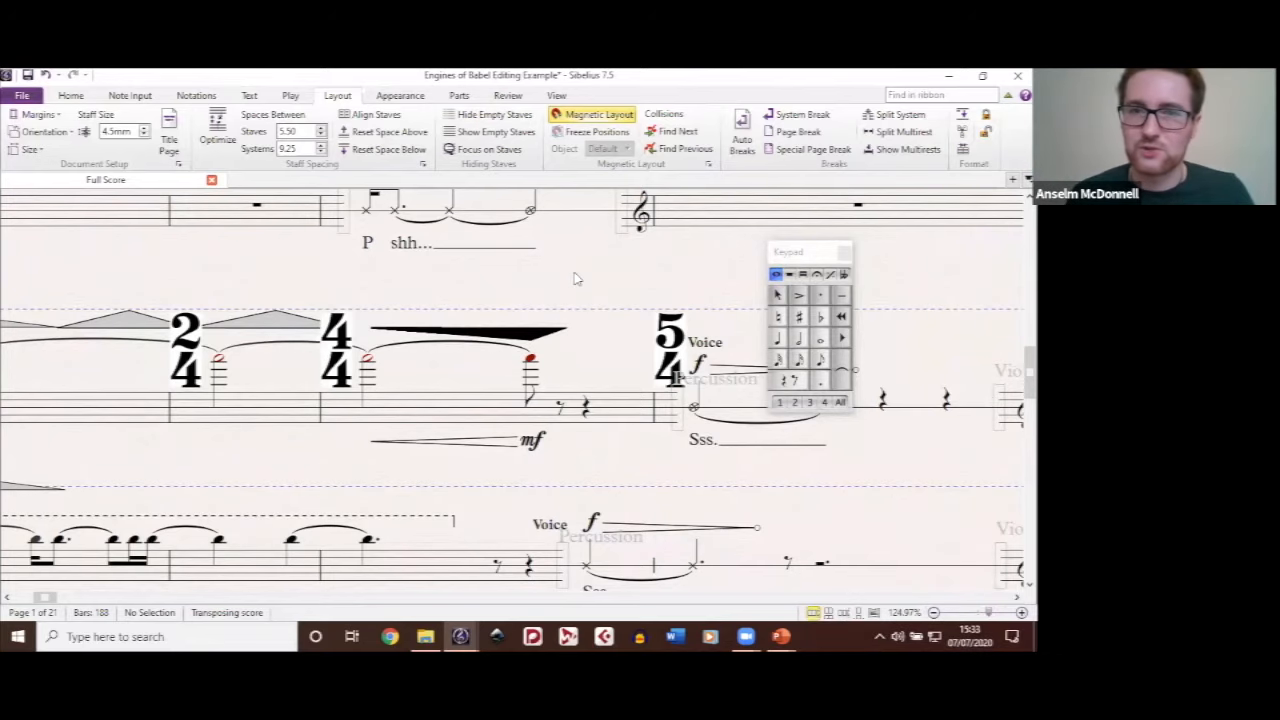
{"action": "left_click", "coordinate": [588, 115]}
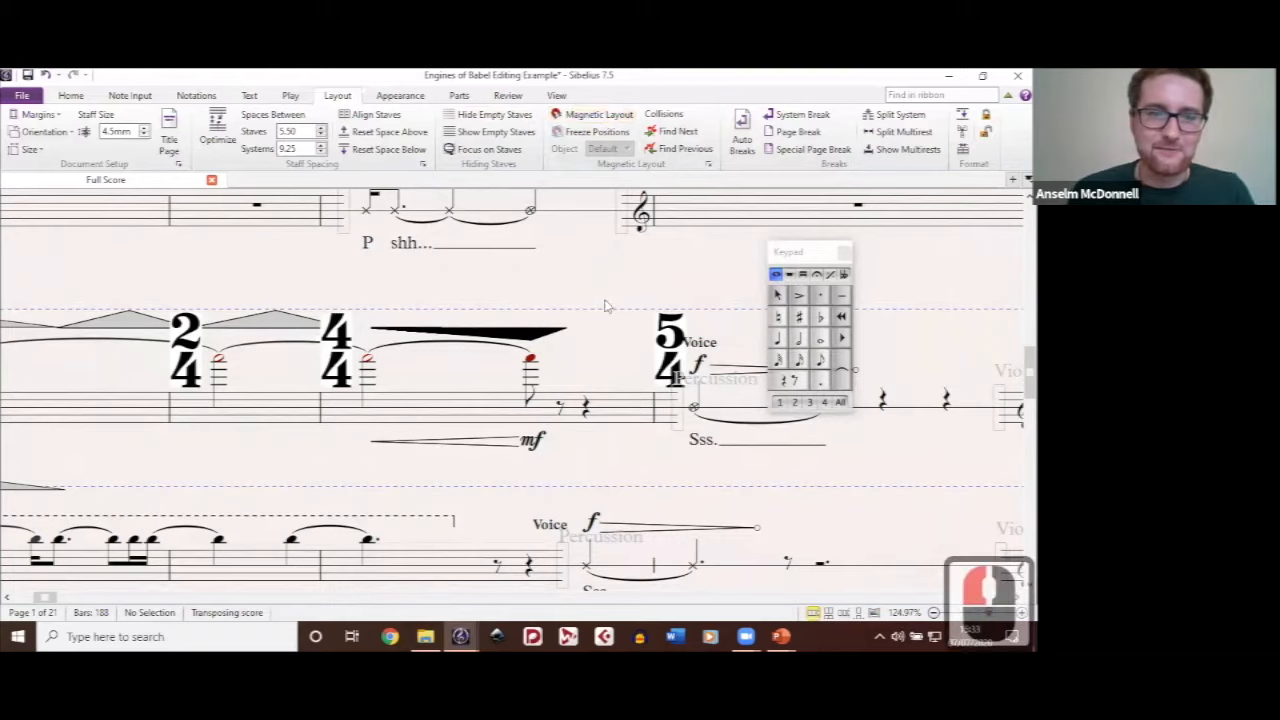
{"action": "scroll", "coordinate": [604, 306], "scroll_direction": "down", "scroll_amount": 4}
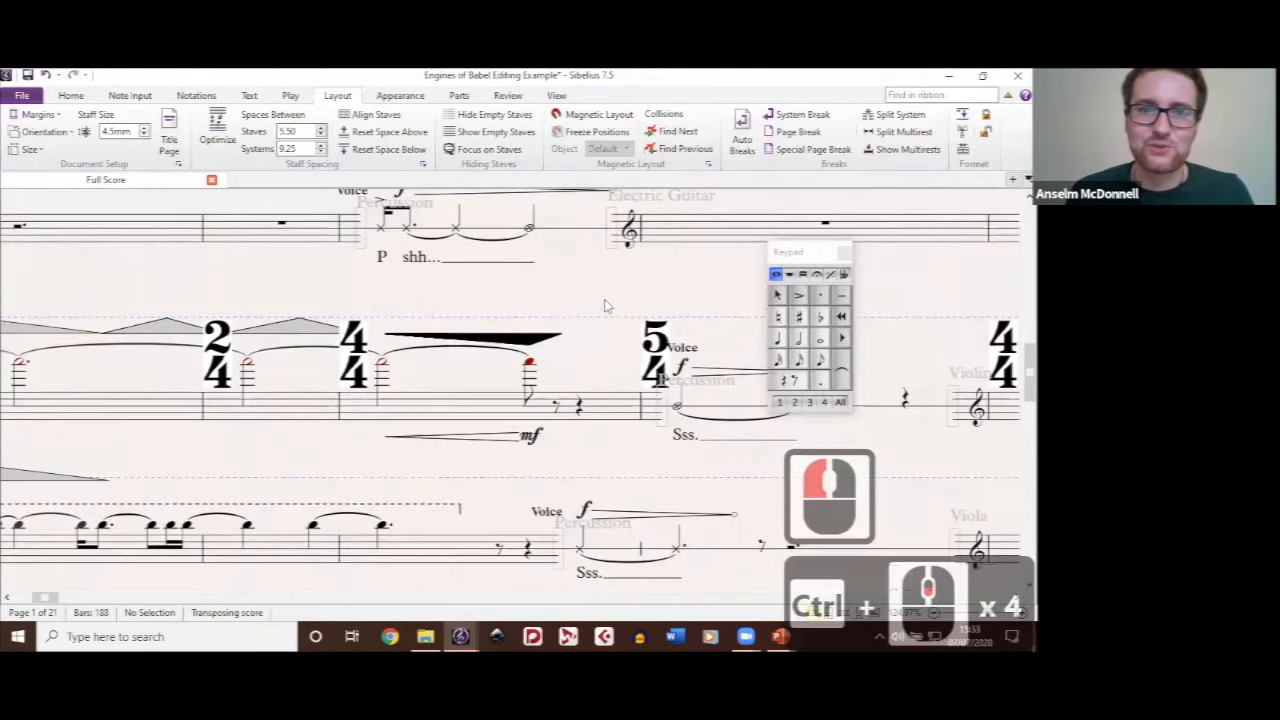
{"action": "scroll", "coordinate": [604, 306], "scroll_direction": "down", "scroll_amount": 2}
{"action": "scroll", "coordinate": [604, 306], "scroll_direction": "down", "scroll_amount": 1}
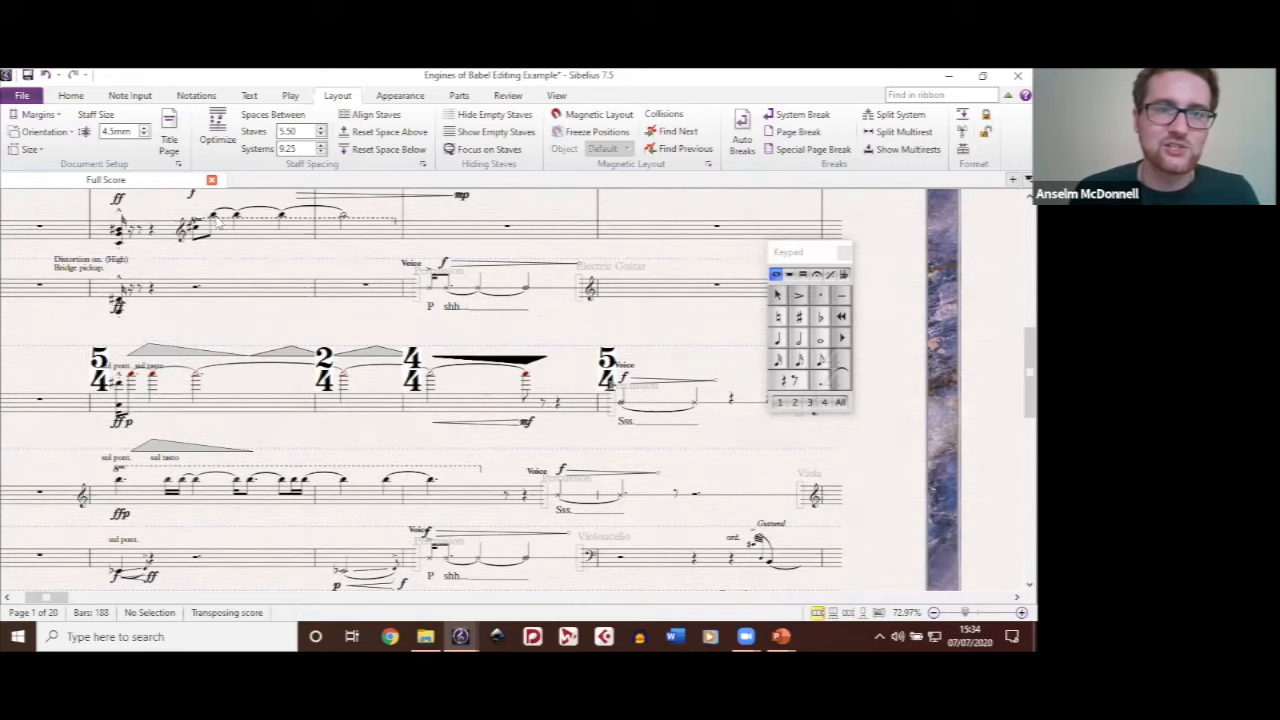
{"action": "left_click", "coordinate": [598, 116]}
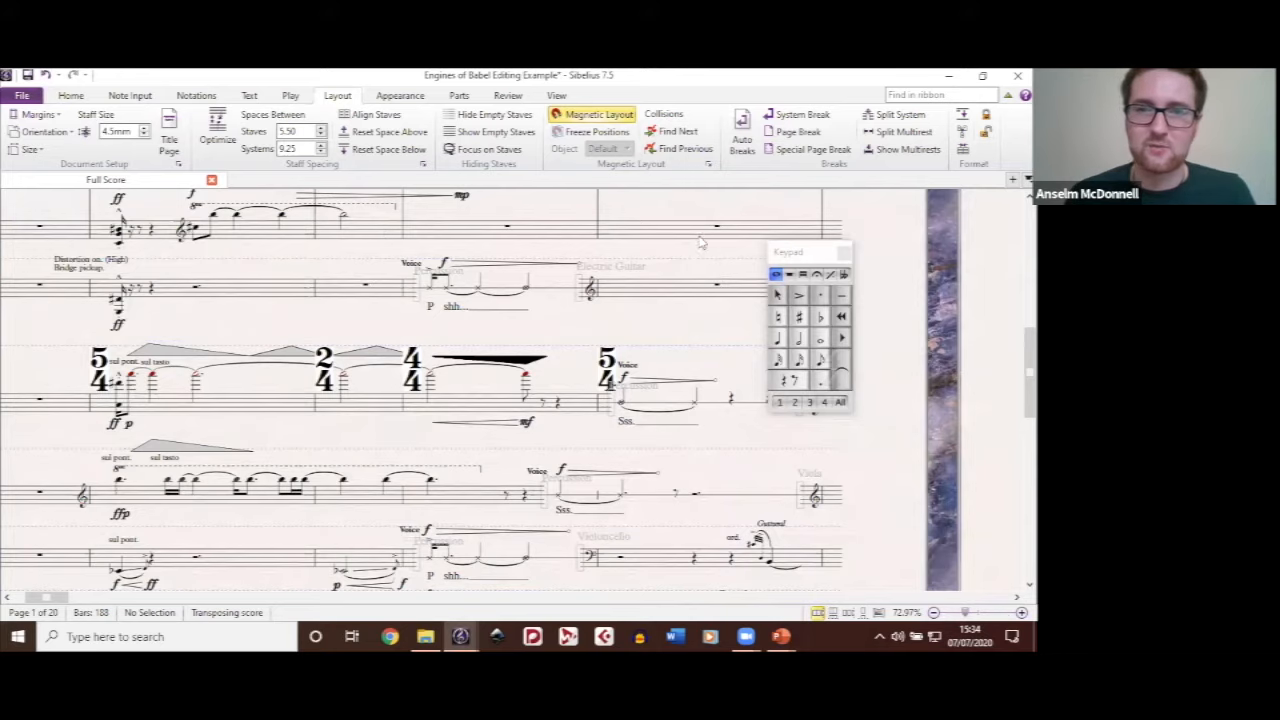
Step: Set Magnetic Layout to Off for the black wedge graphic above the violin staff in bar 3
{"action": "left_click", "coordinate": [655, 261]}
{"action": "left_click_drag", "start_coordinate": [461, 270], "coordinate": [687, 157]}
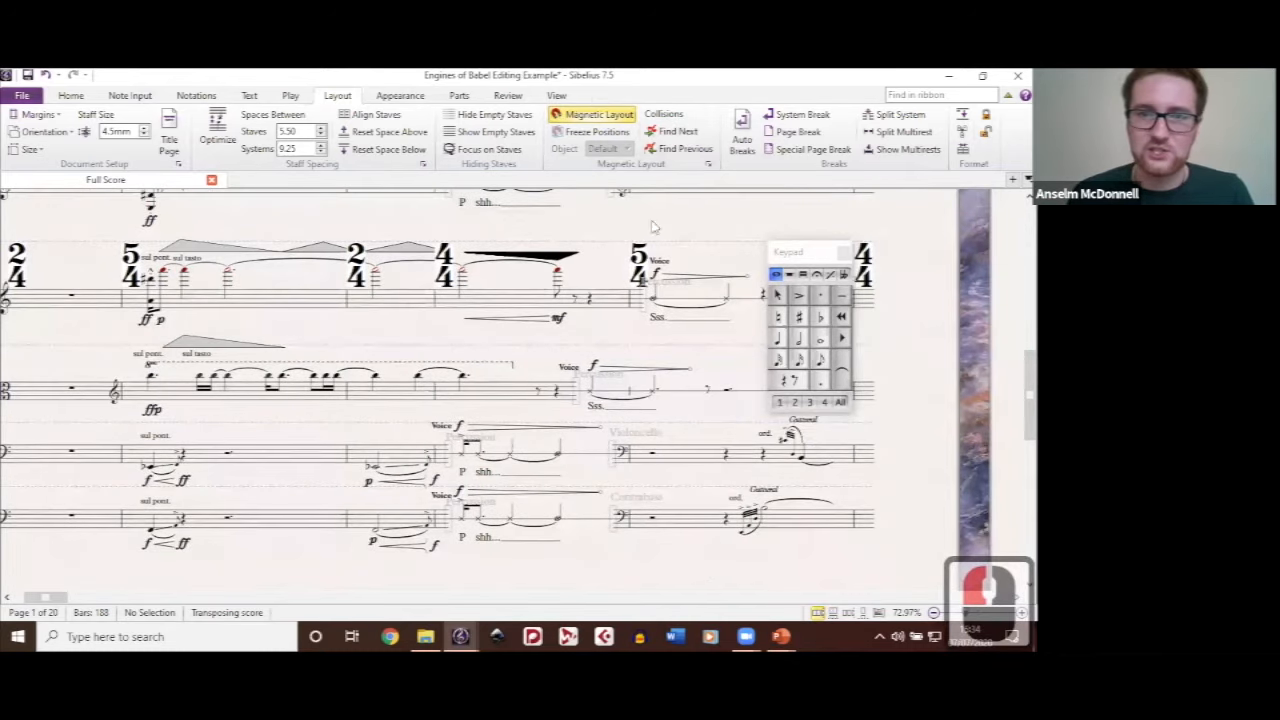
{"action": "left_click", "coordinate": [504, 254]}
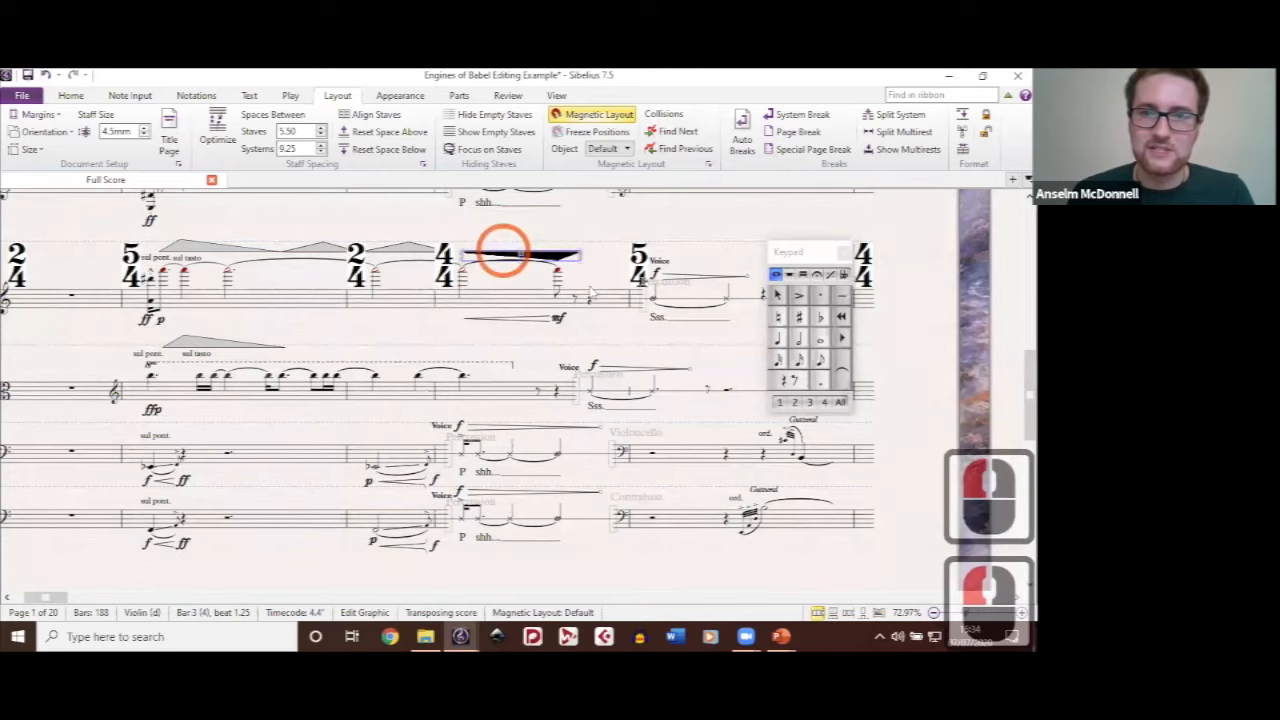
{"action": "left_click", "coordinate": [627, 150]}
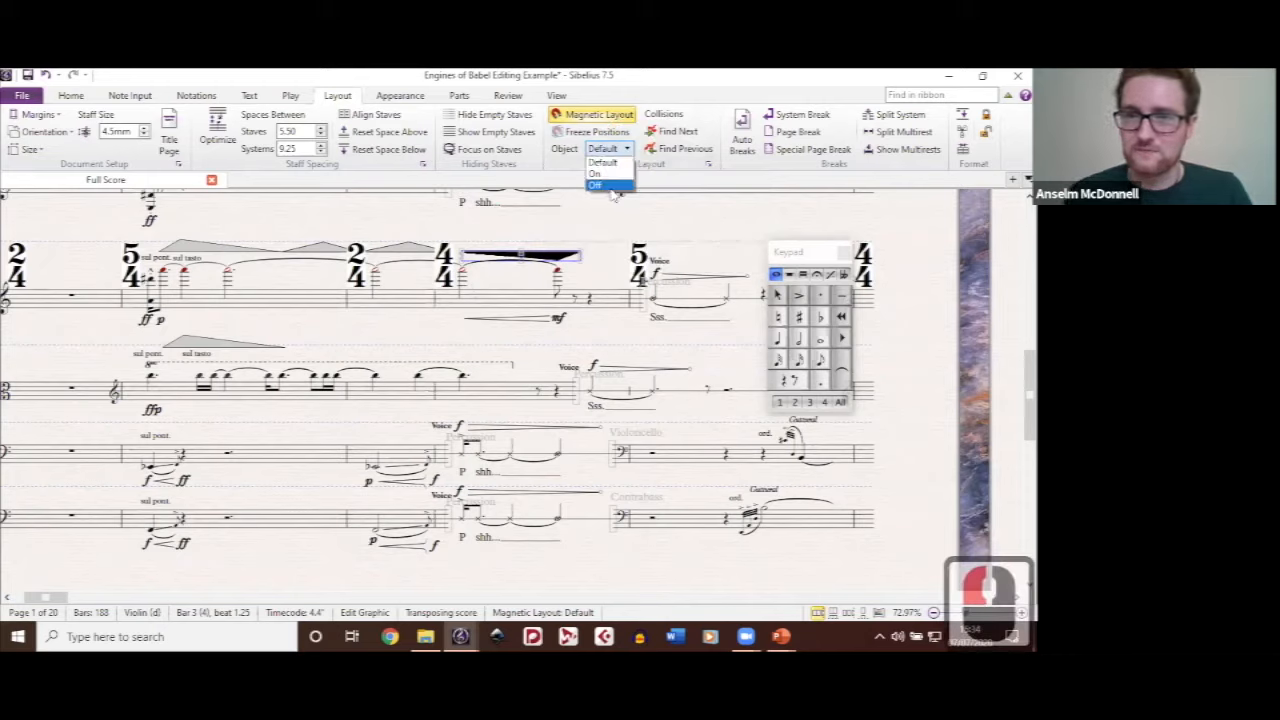
{"action": "left_click", "coordinate": [611, 185]}
{"action": "left_click", "coordinate": [336, 217]}
{"action": "left_click", "coordinate": [592, 276]}
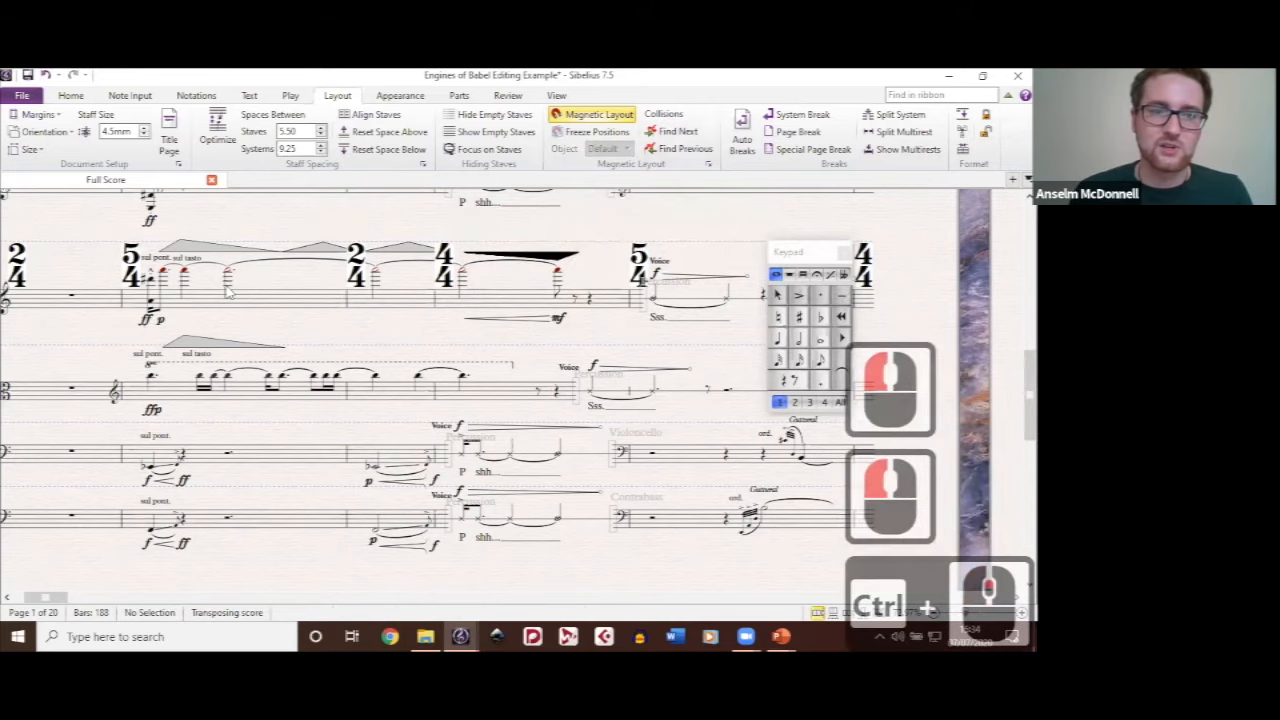
Step: Find the slanted glissando line on the rubber mallets staff and check its individual Magnetic Layout setting
{"action": "scroll", "coordinate": [228, 291], "scroll_direction": "up", "scroll_amount": 1}
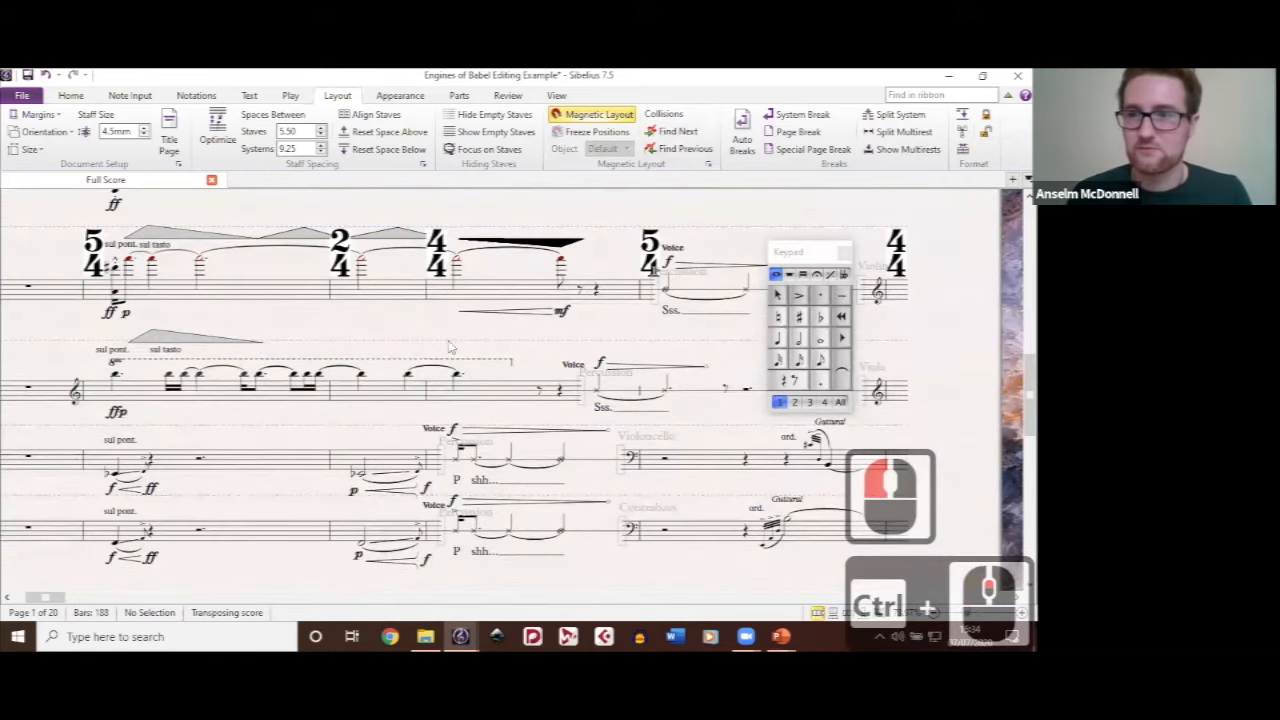
{"action": "scroll", "coordinate": [451, 347], "scroll_direction": "down", "scroll_amount": 1}
{"action": "left_click_drag", "start_coordinate": [727, 238], "coordinate": [493, 257]}
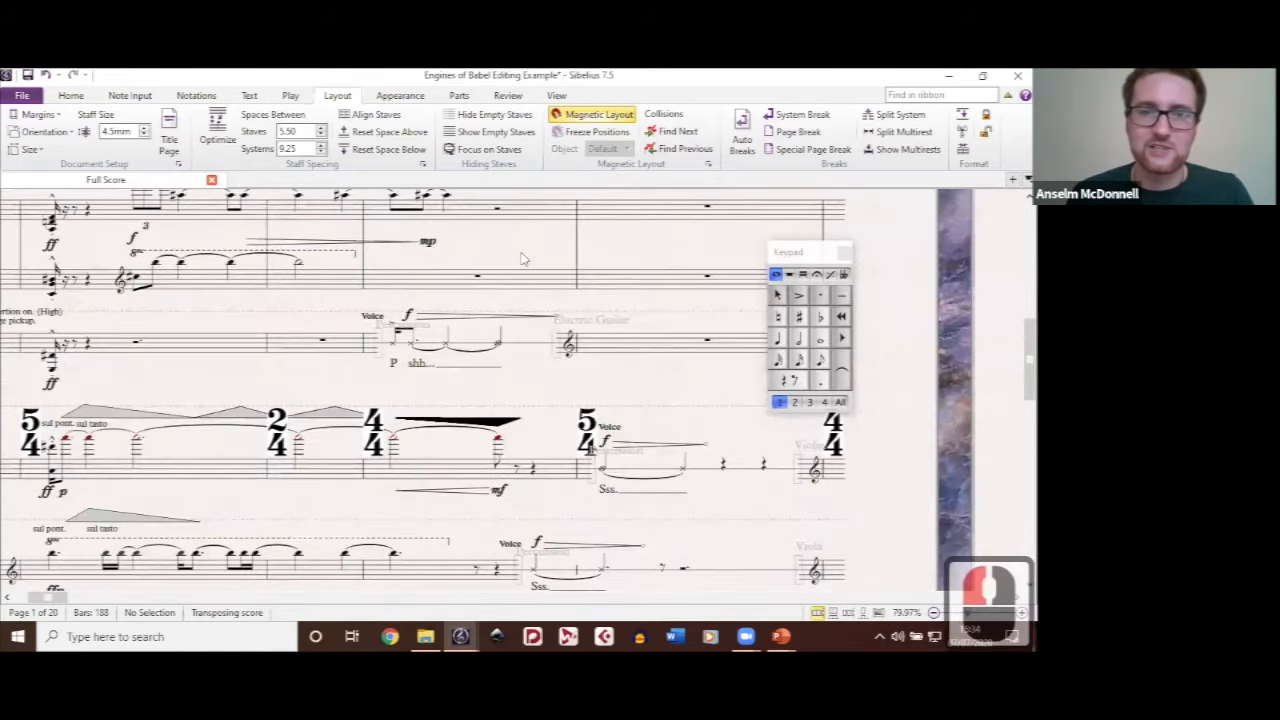
{"action": "left_click_drag", "start_coordinate": [616, 291], "coordinate": [721, 334]}
{"action": "left_click_drag", "start_coordinate": [602, 248], "coordinate": [765, 299]}
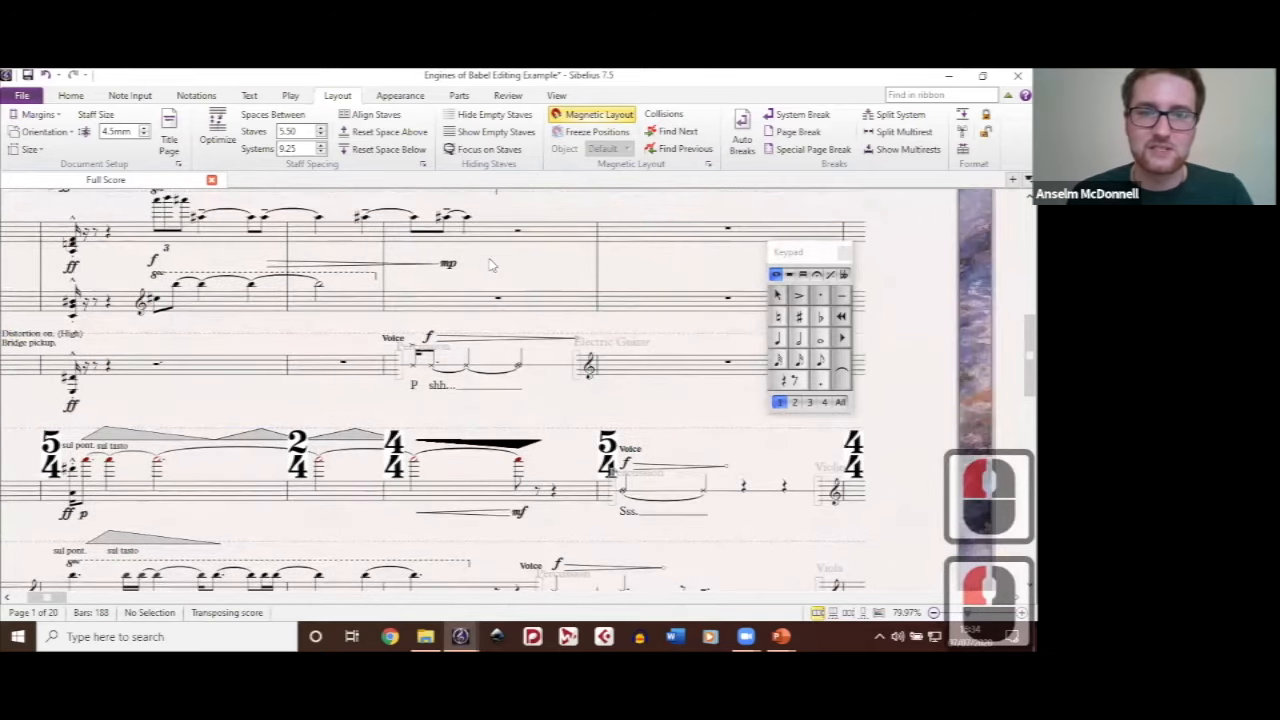
{"action": "left_click_drag", "start_coordinate": [492, 265], "coordinate": [397, 299]}
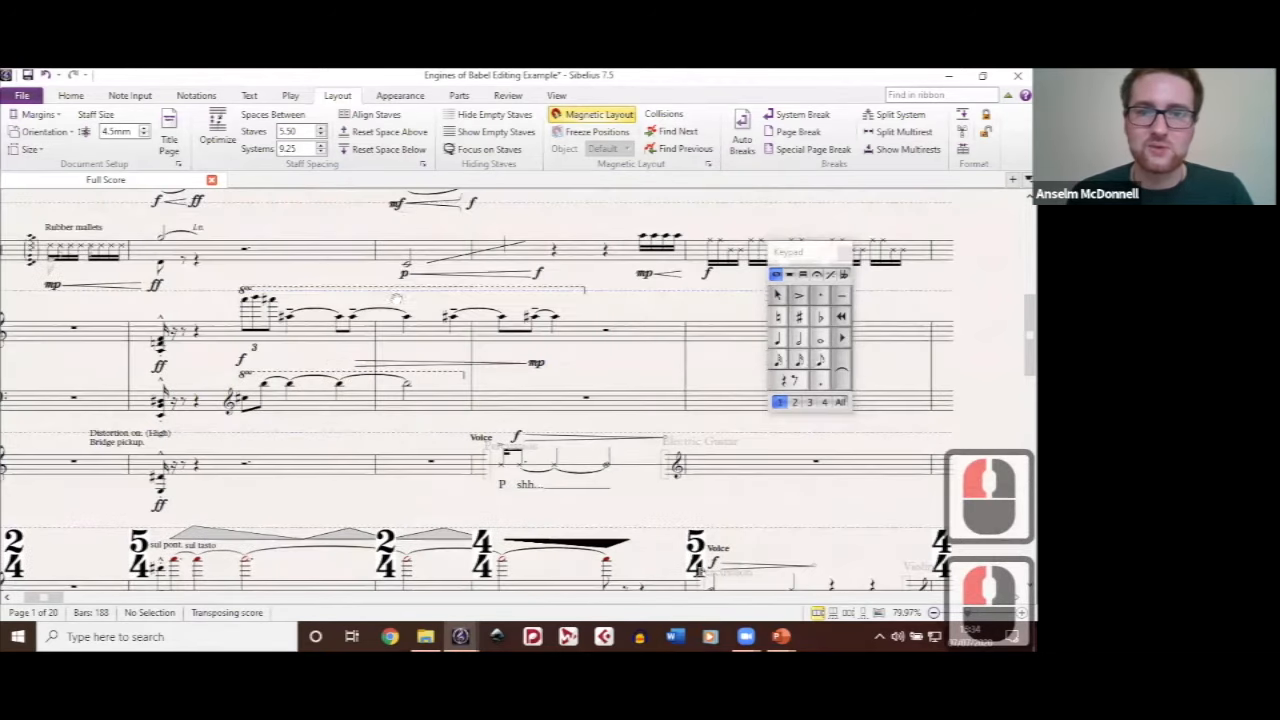
{"action": "left_click", "coordinate": [487, 255]}
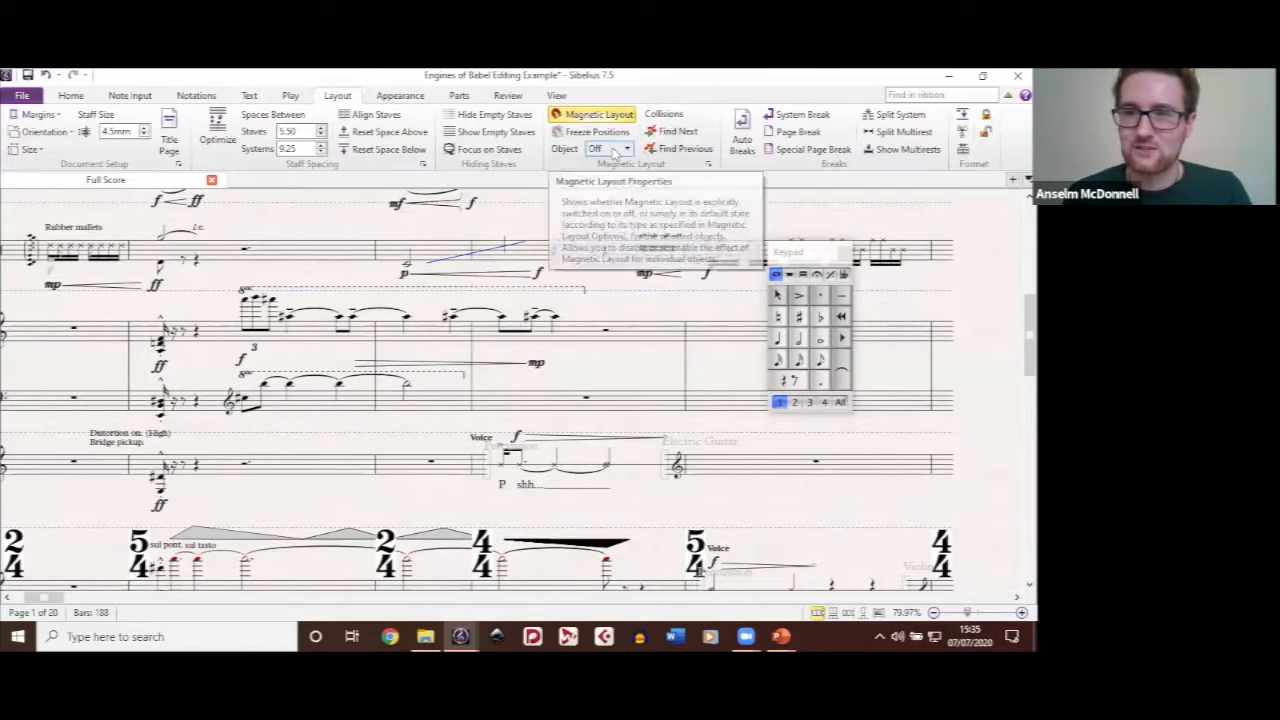
{"action": "left_click", "coordinate": [618, 225]}
{"action": "left_click_drag", "start_coordinate": [618, 225], "coordinate": [562, 241]}
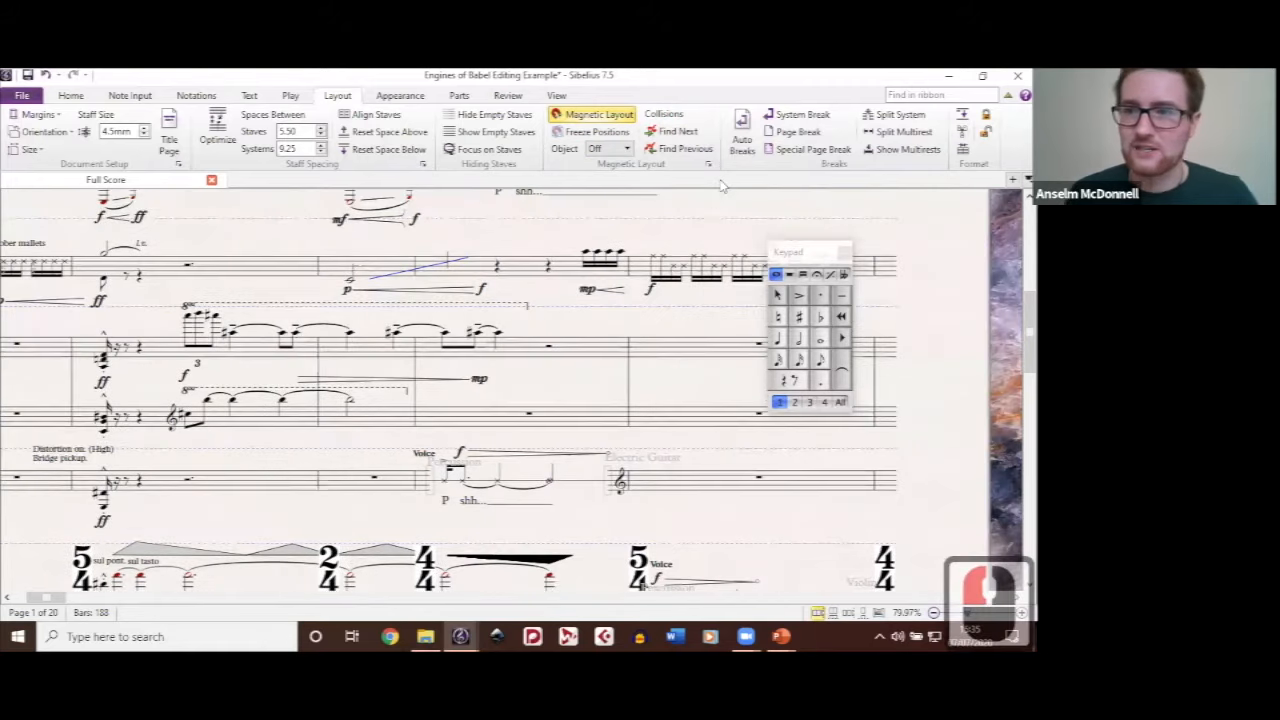
{"action": "left_click_drag", "start_coordinate": [684, 215], "coordinate": [634, 234]}
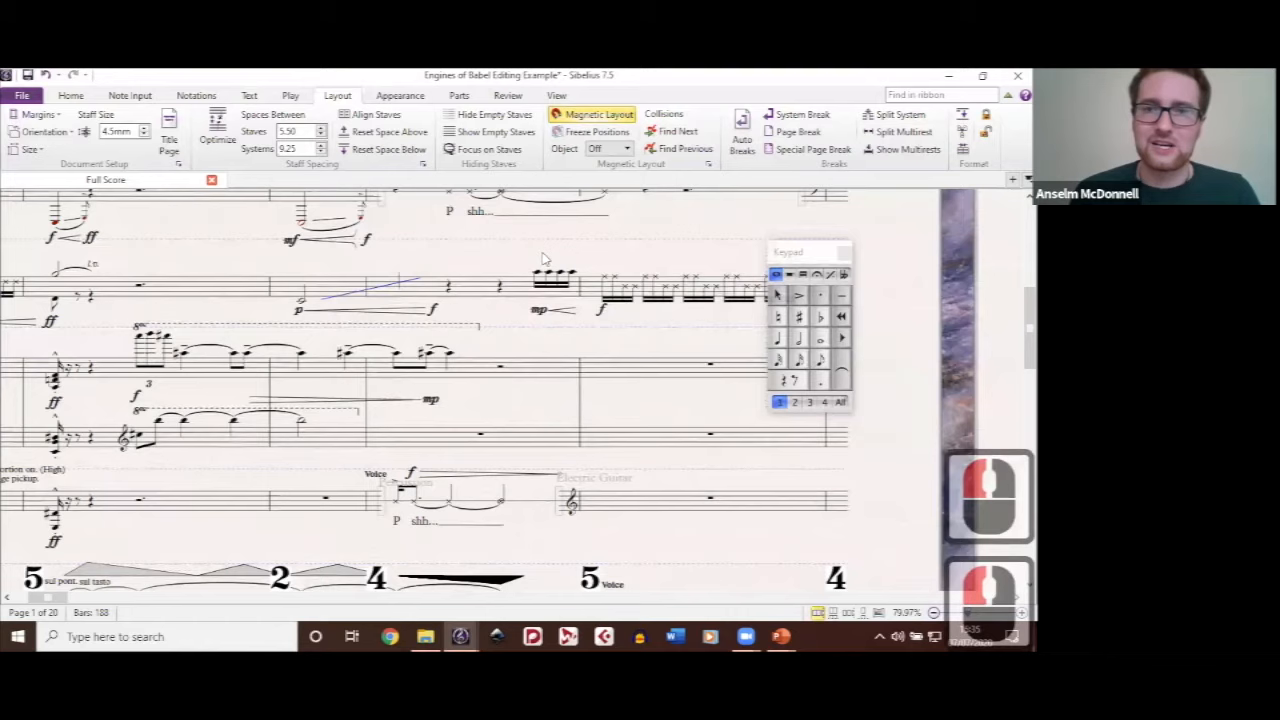
{"action": "left_click", "coordinate": [630, 148]}
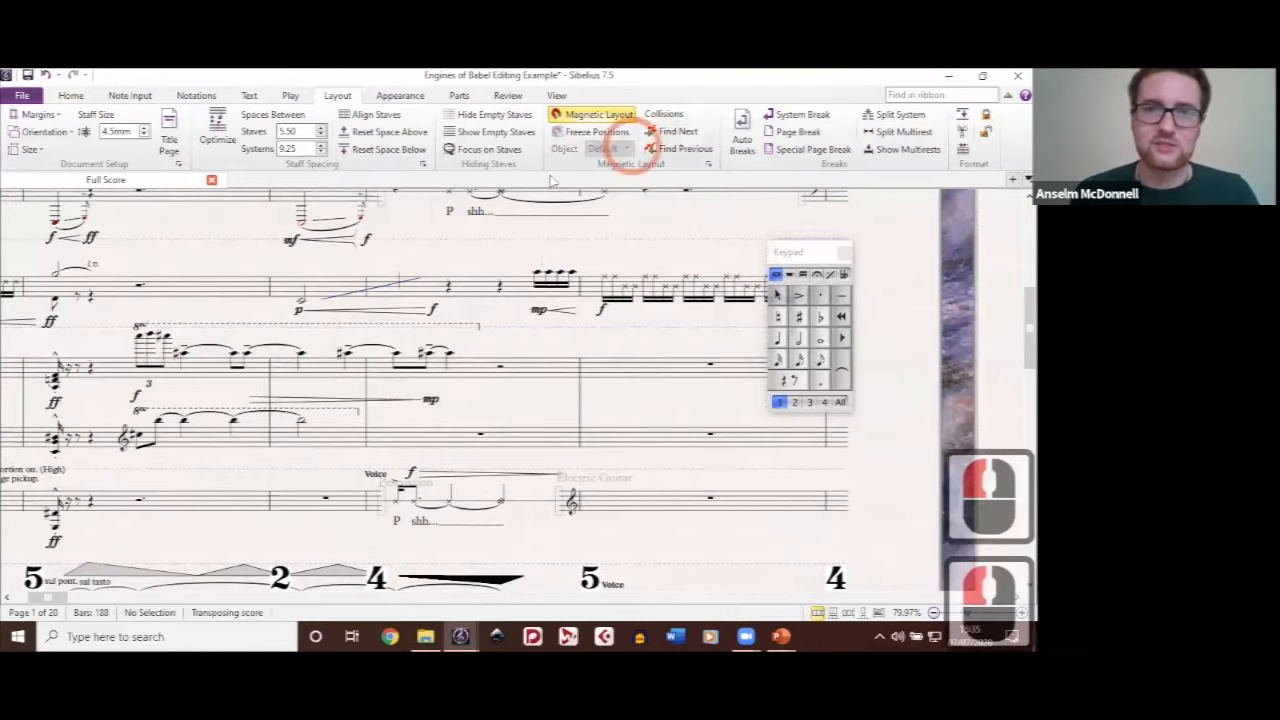
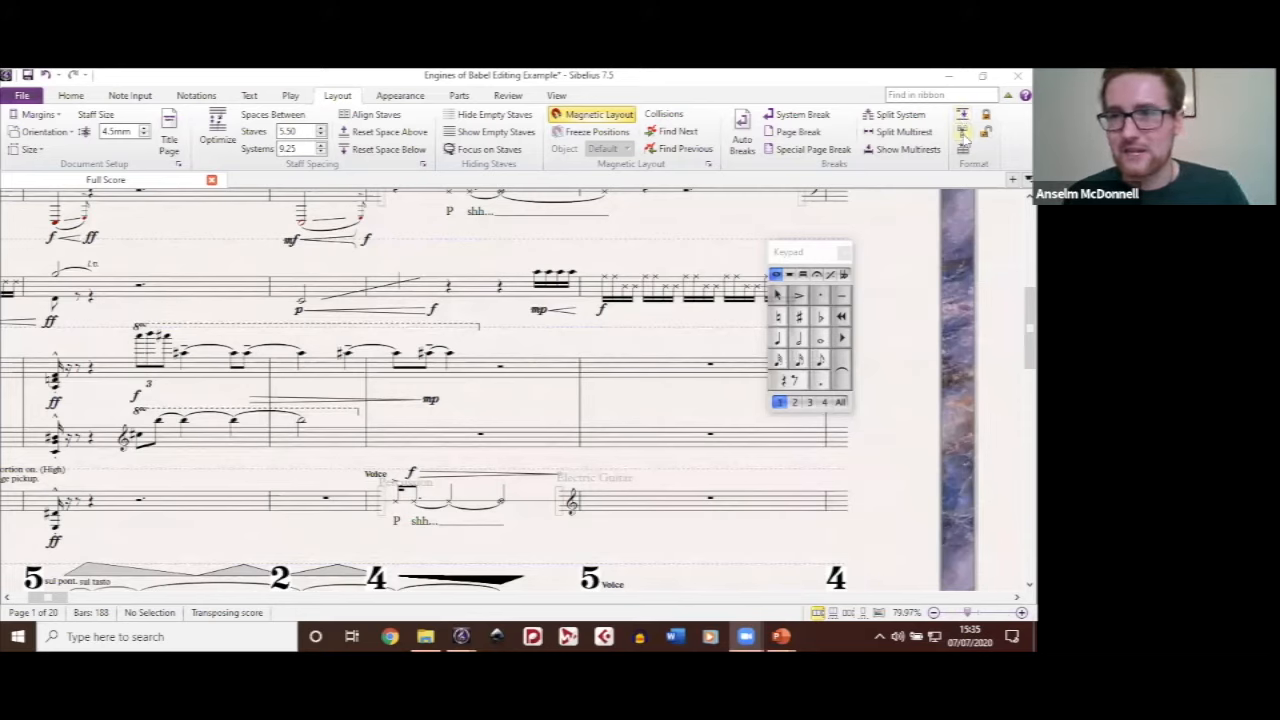
Step: Make the opening three bars into their own system from a passage selected on the trombone staff
{"action": "left_click", "coordinate": [652, 391]}
{"action": "scroll", "coordinate": [652, 391], "scroll_direction": "down", "scroll_amount": 4}
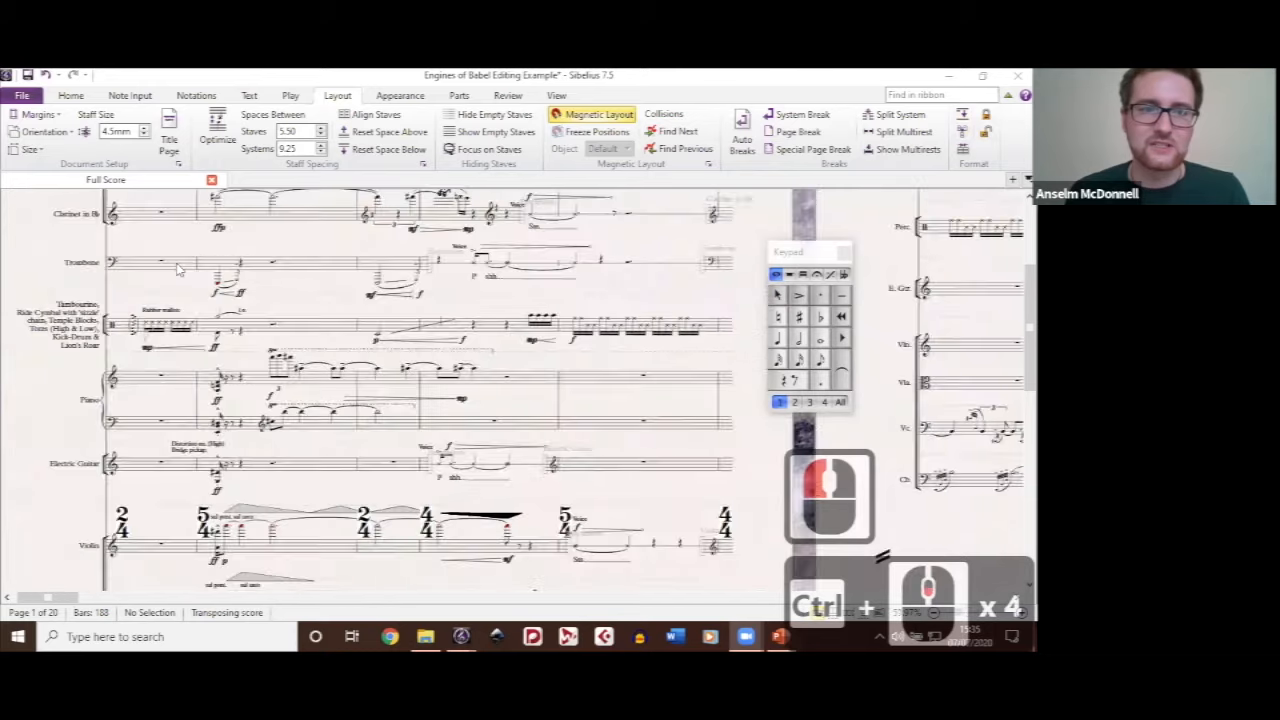
{"action": "left_click", "coordinate": [238, 268]}
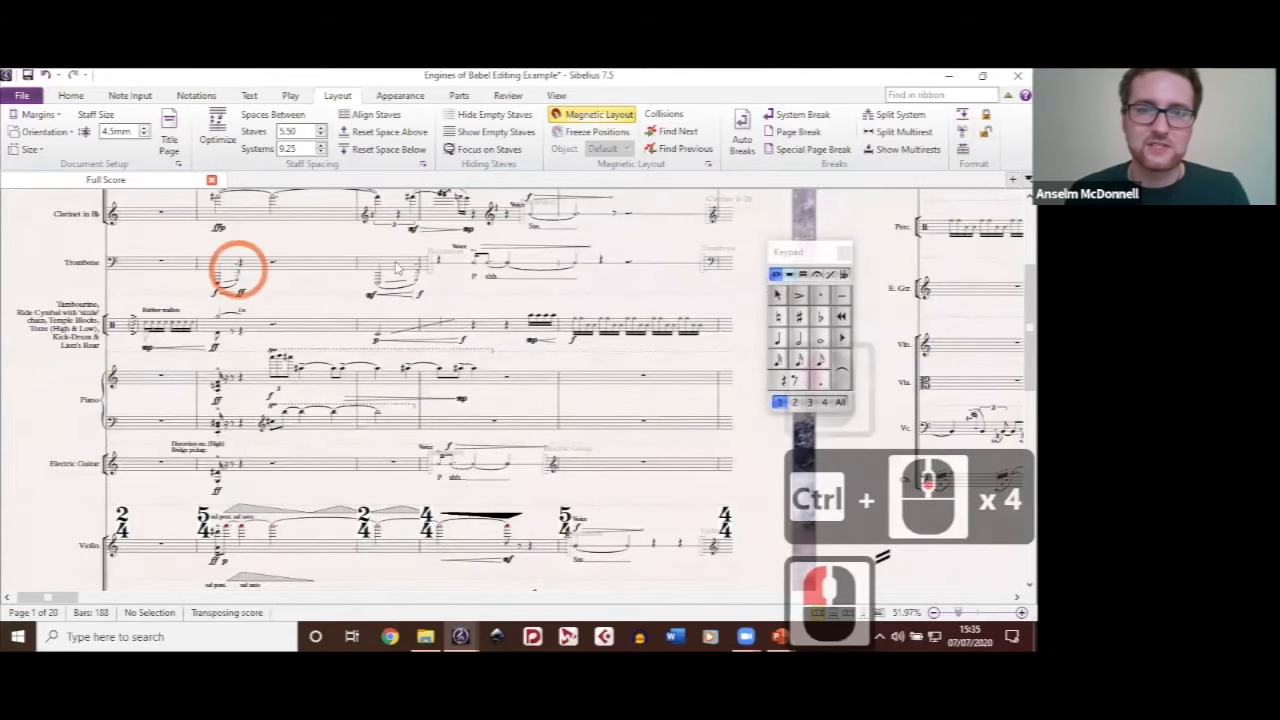
{"action": "left_click", "coordinate": [397, 266], "text": "shift"}
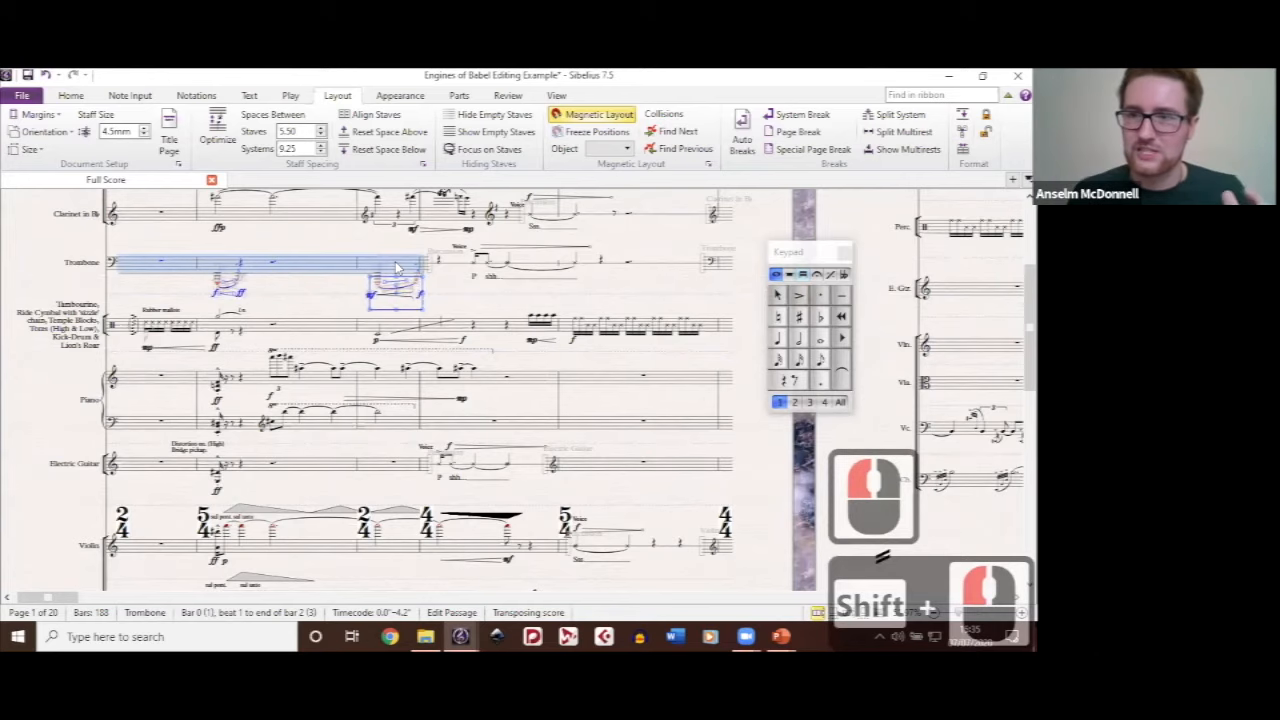
{"action": "left_click", "coordinate": [962, 131]}
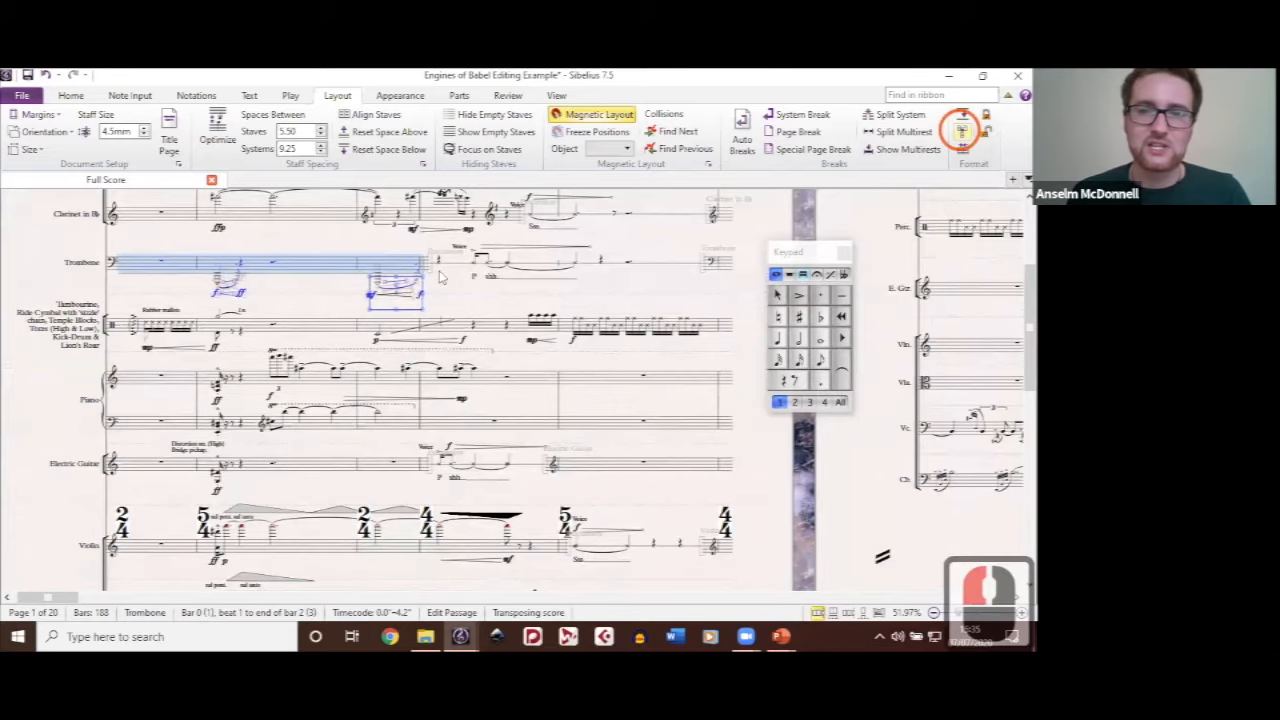
{"action": "left_click", "coordinate": [492, 298]}
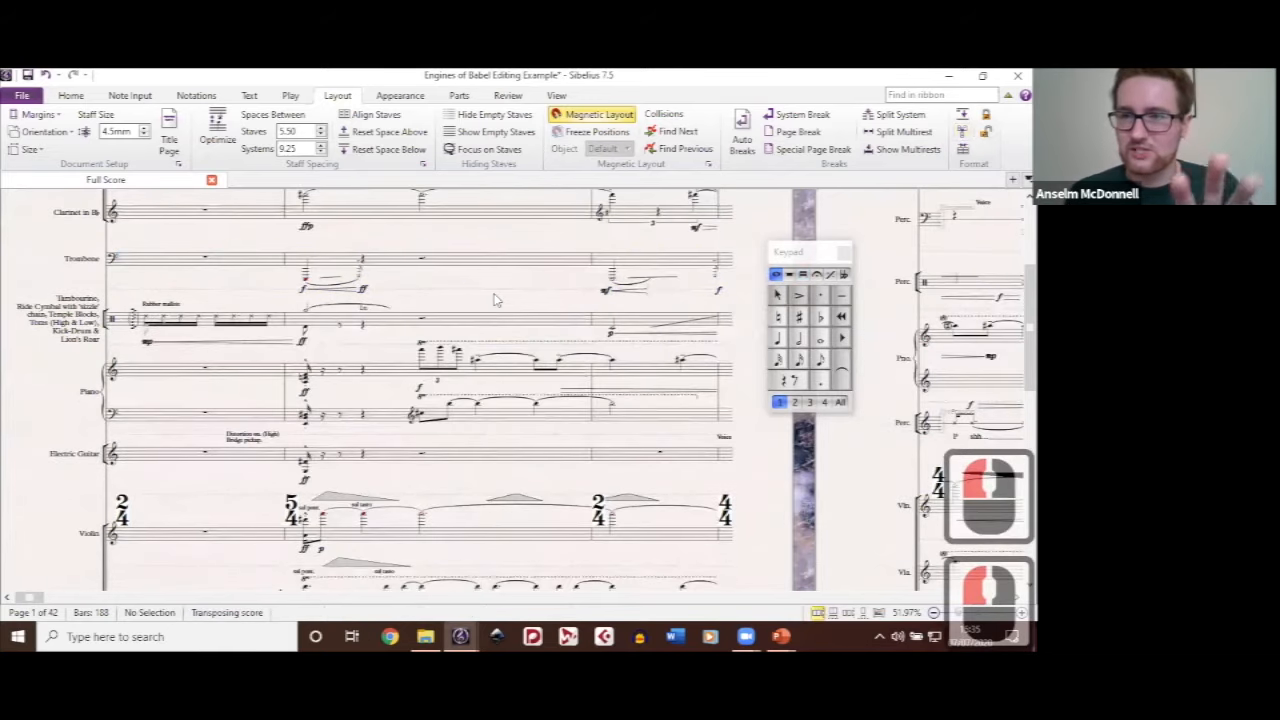
Step: Look over the reformatted first page and undo the system formatting
{"action": "scroll", "coordinate": [493, 299], "scroll_direction": "up", "scroll_amount": 7}
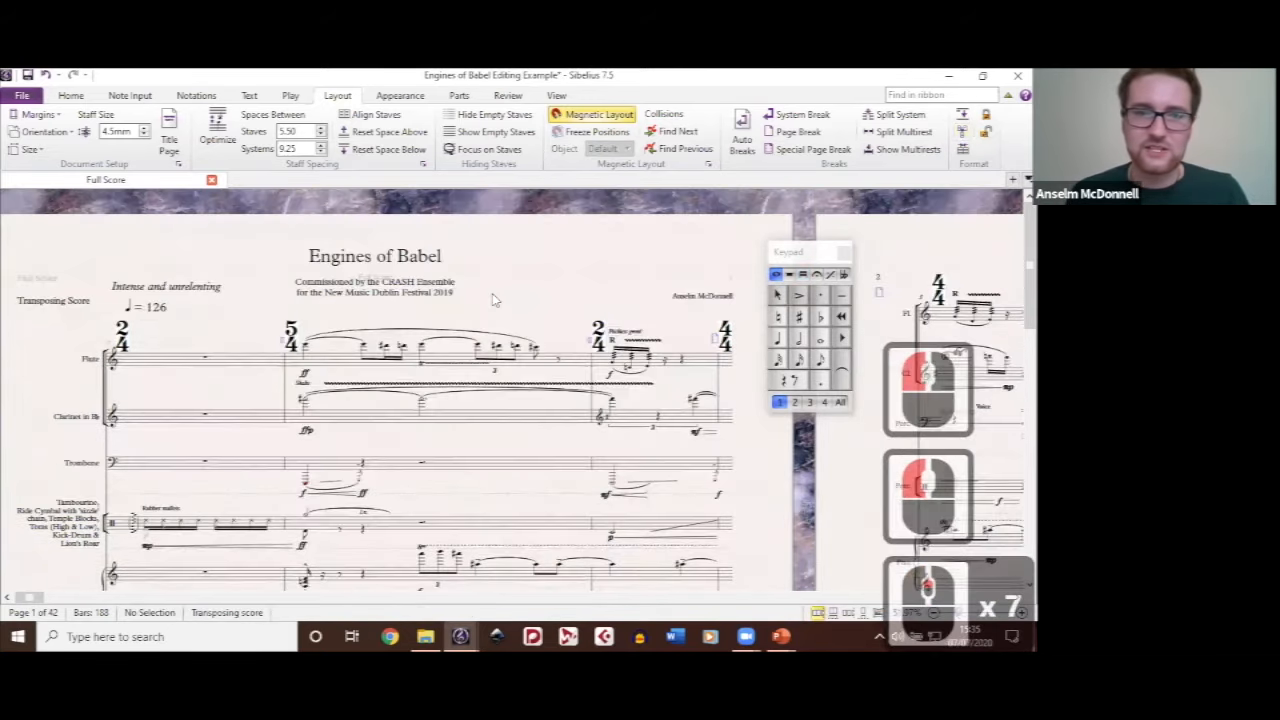
{"action": "scroll", "coordinate": [492, 300], "scroll_direction": "down", "scroll_amount": 9}
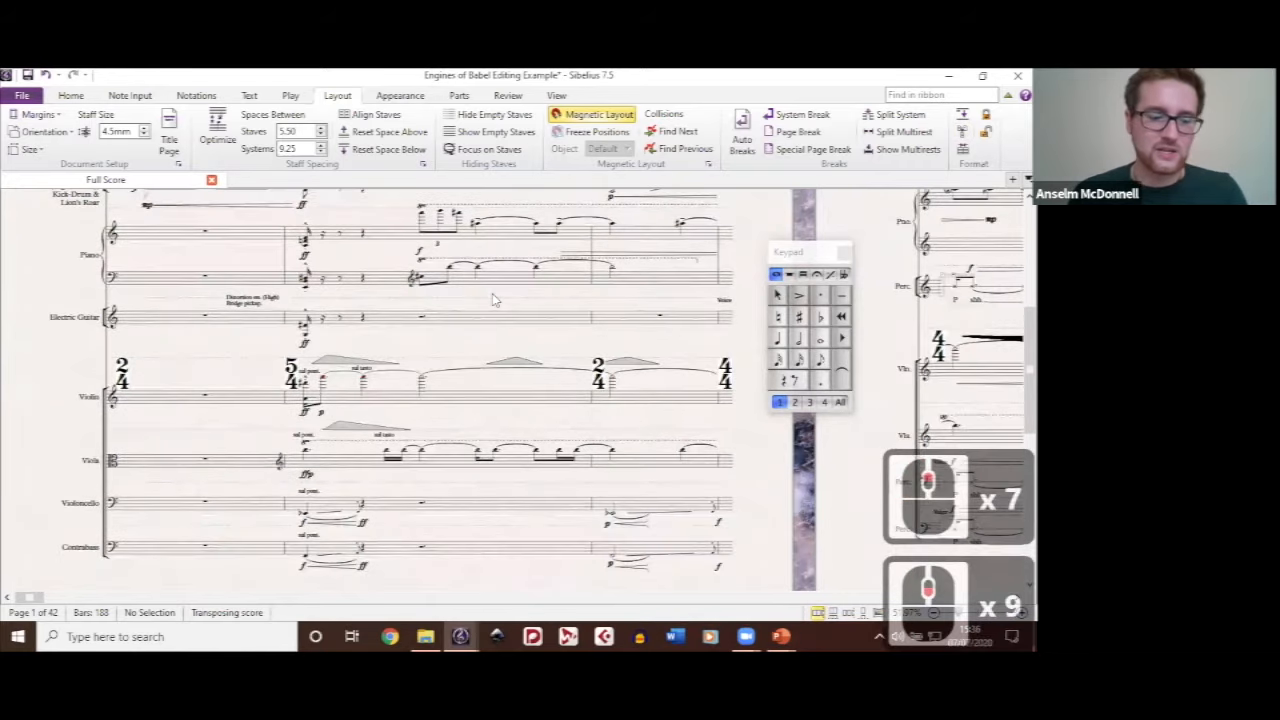
{"action": "key", "text": "ctrl+z"}
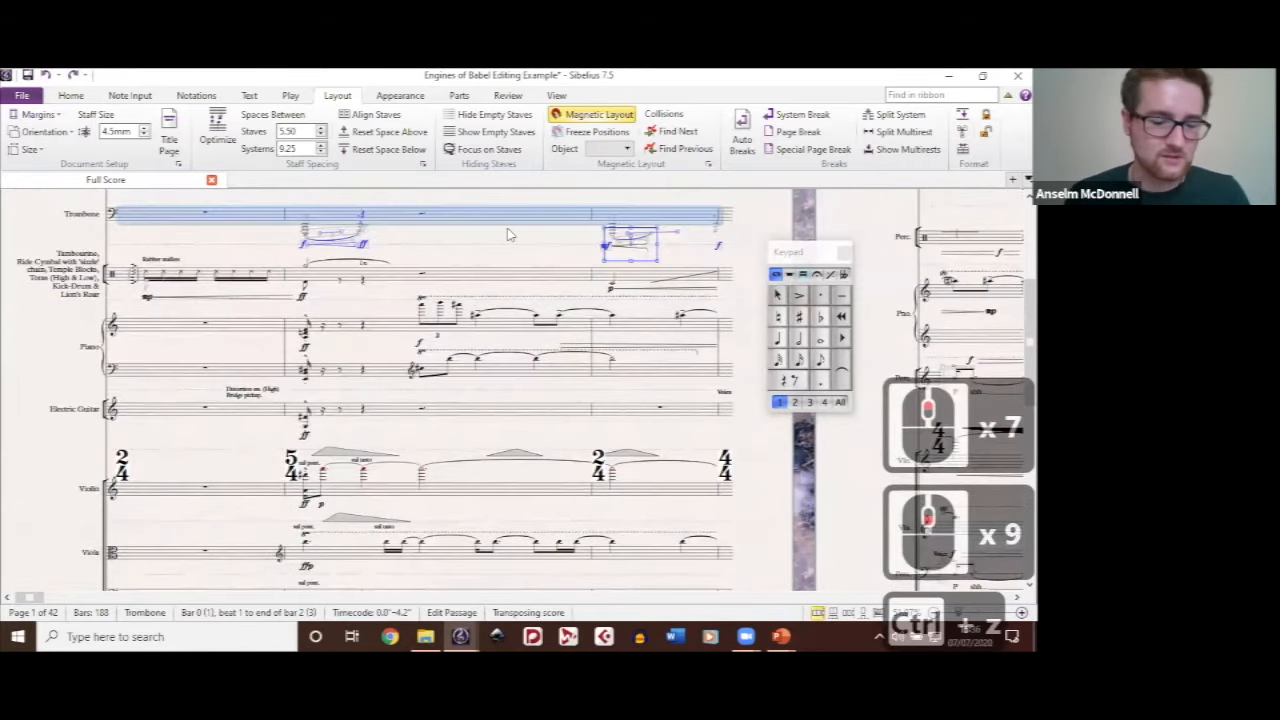
{"action": "key", "text": "ctrl+z"}
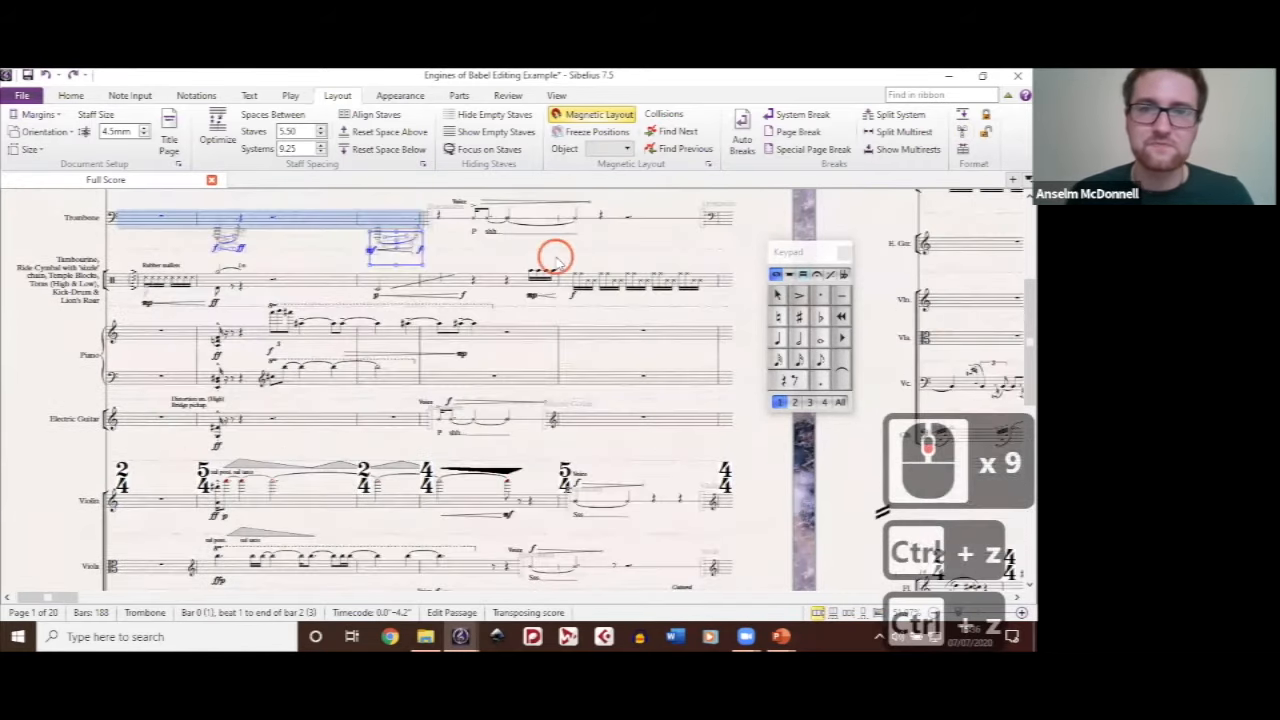
Step: Bring up the score's engraving rules and review the Barlines and the Beams and Stems settings
{"action": "left_click", "coordinate": [400, 95]}
{"action": "left_click", "coordinate": [400, 95]}
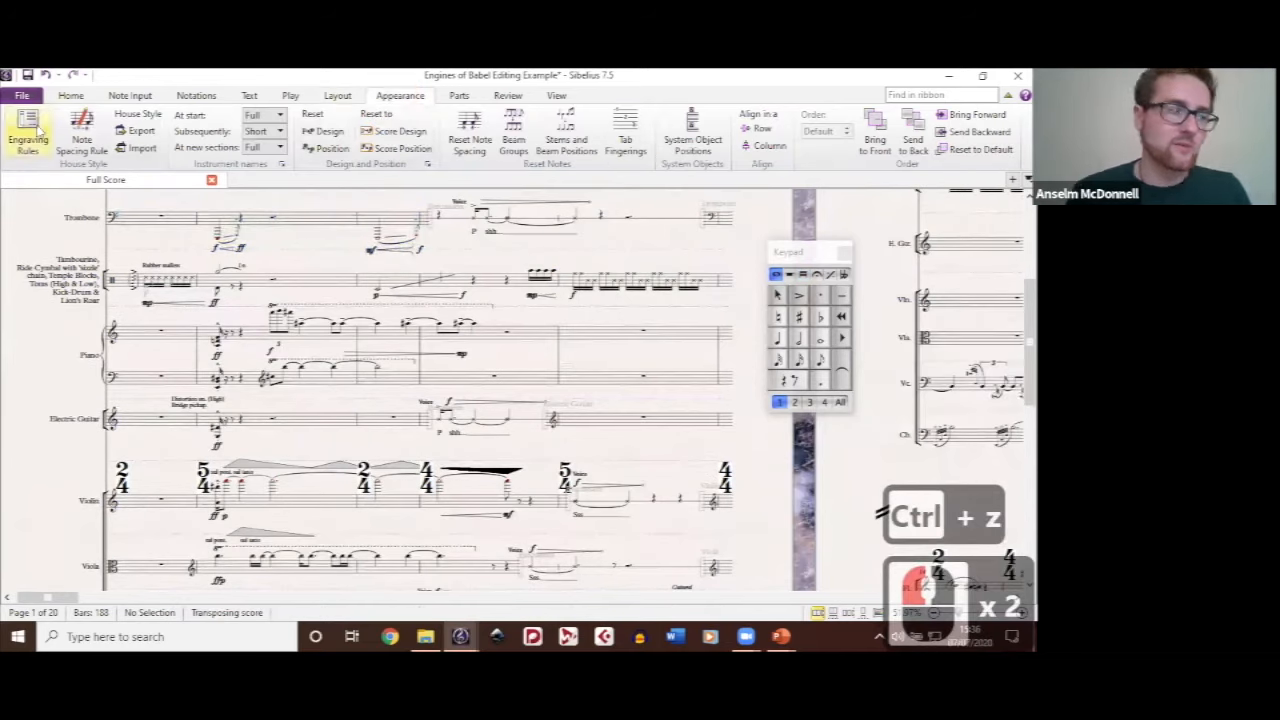
{"action": "left_click", "coordinate": [38, 134]}
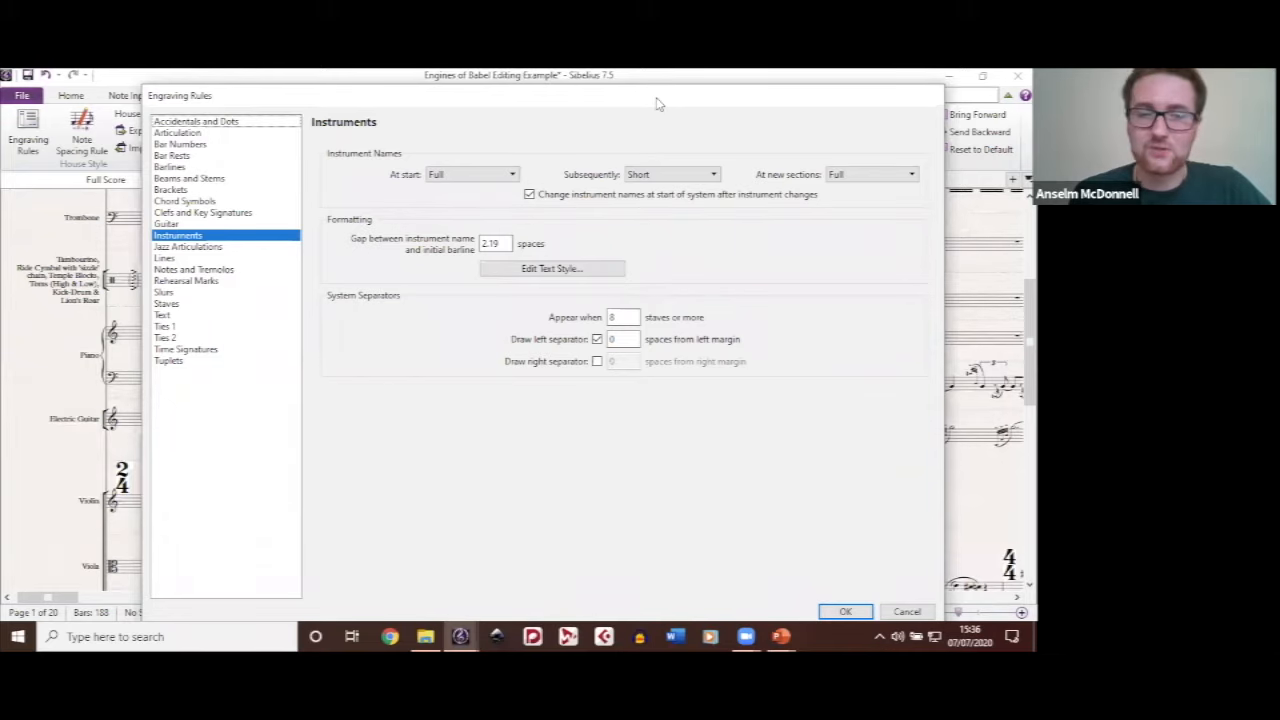
{"action": "left_click_drag", "start_coordinate": [911, 106], "coordinate": [904, 97]}
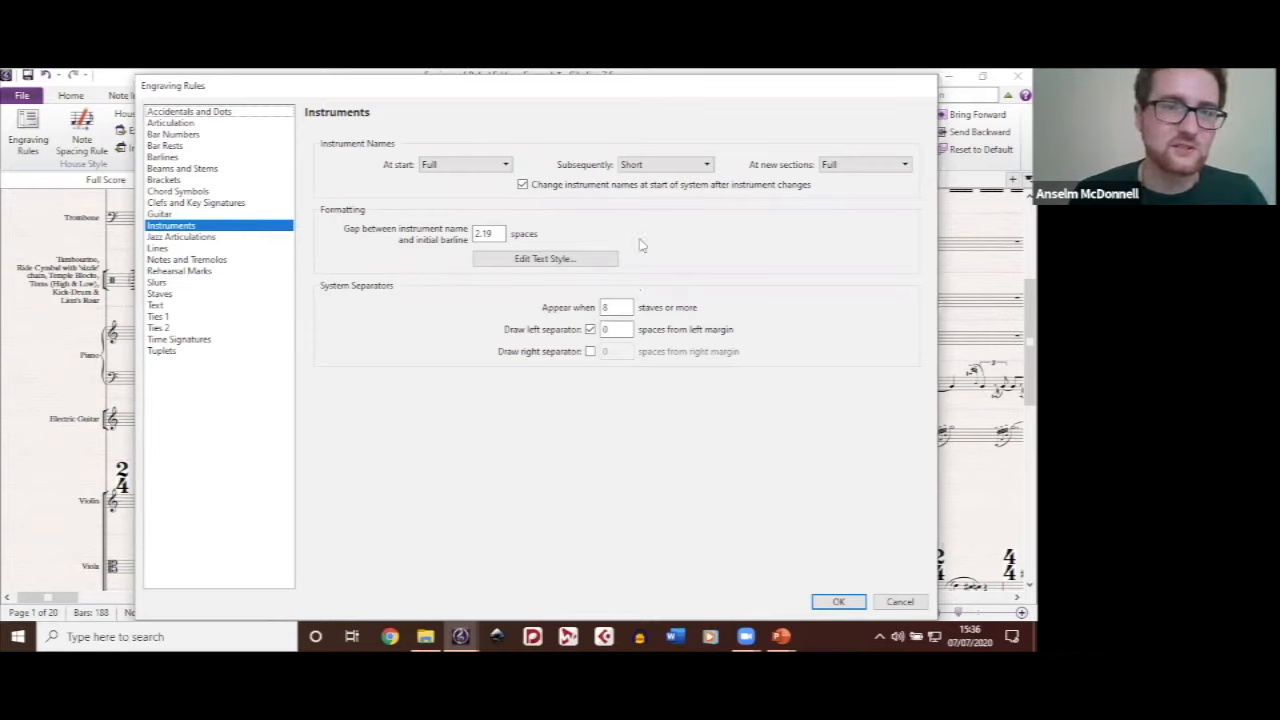
{"action": "left_click", "coordinate": [183, 158]}
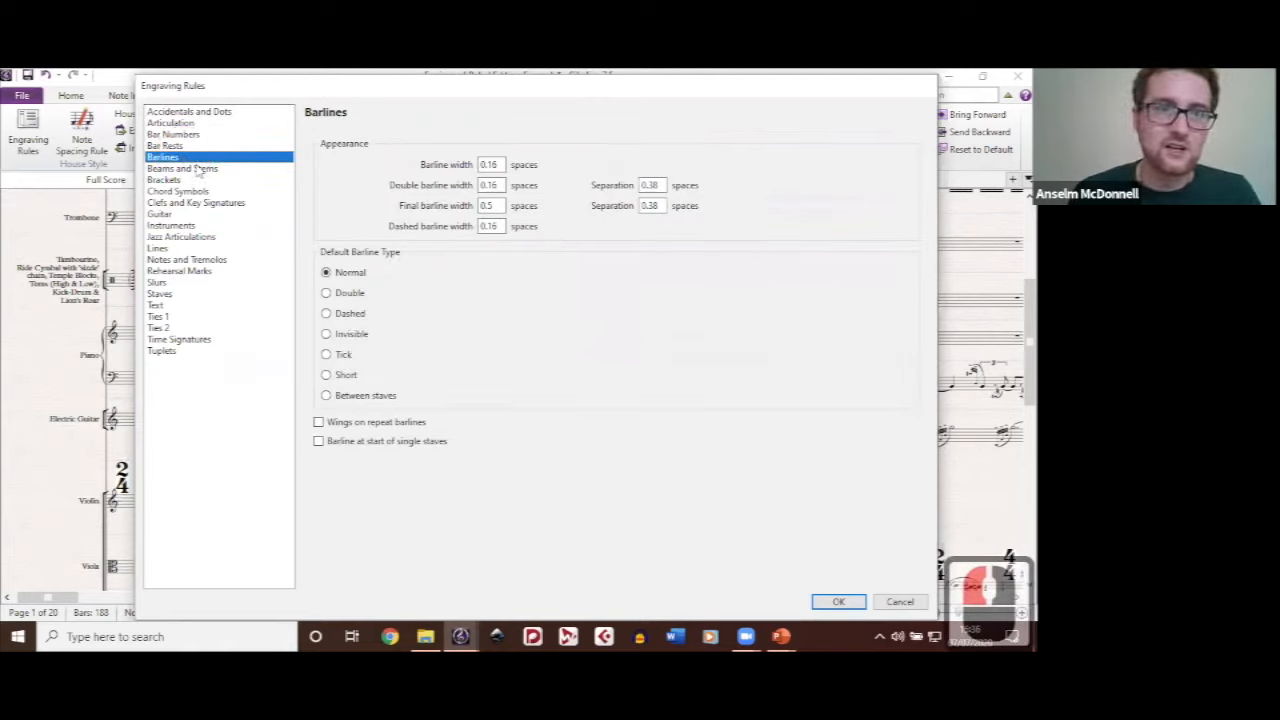
{"action": "left_click", "coordinate": [183, 169]}
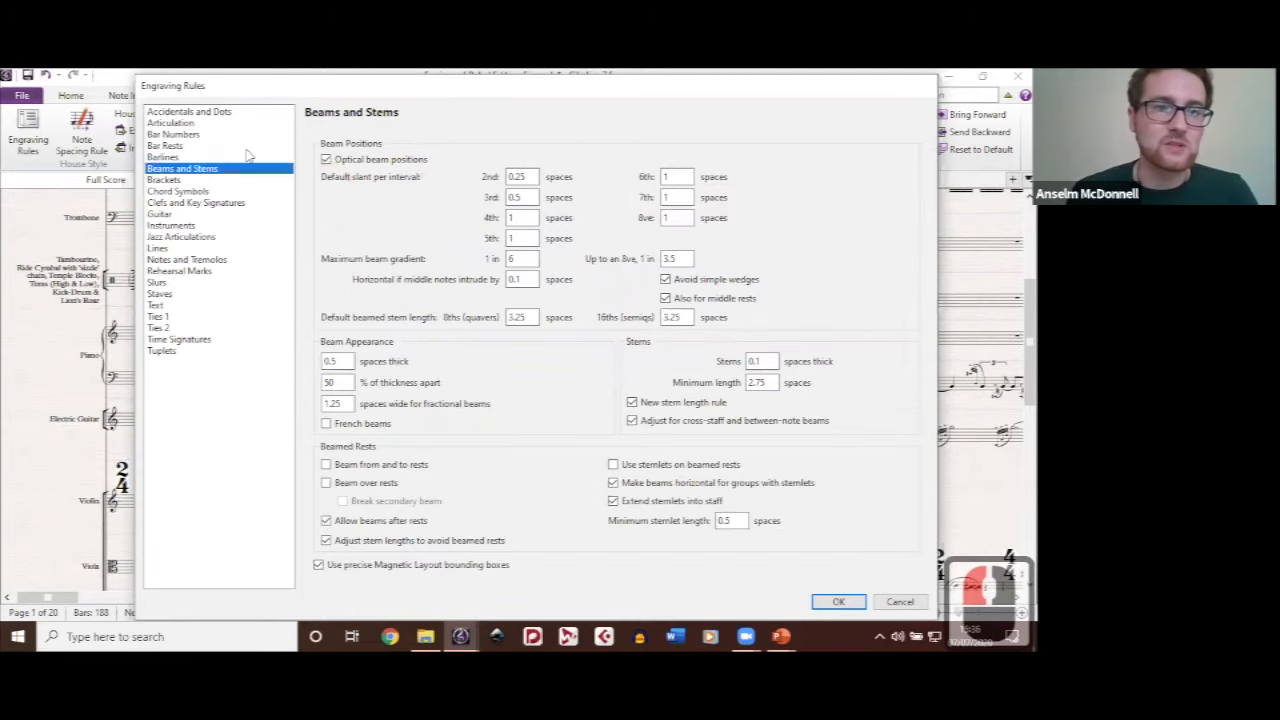
Step: Review the large and huge time signature text styles and the Lines rules, and close the engraving rules without changes
{"action": "left_click", "coordinate": [190, 340]}
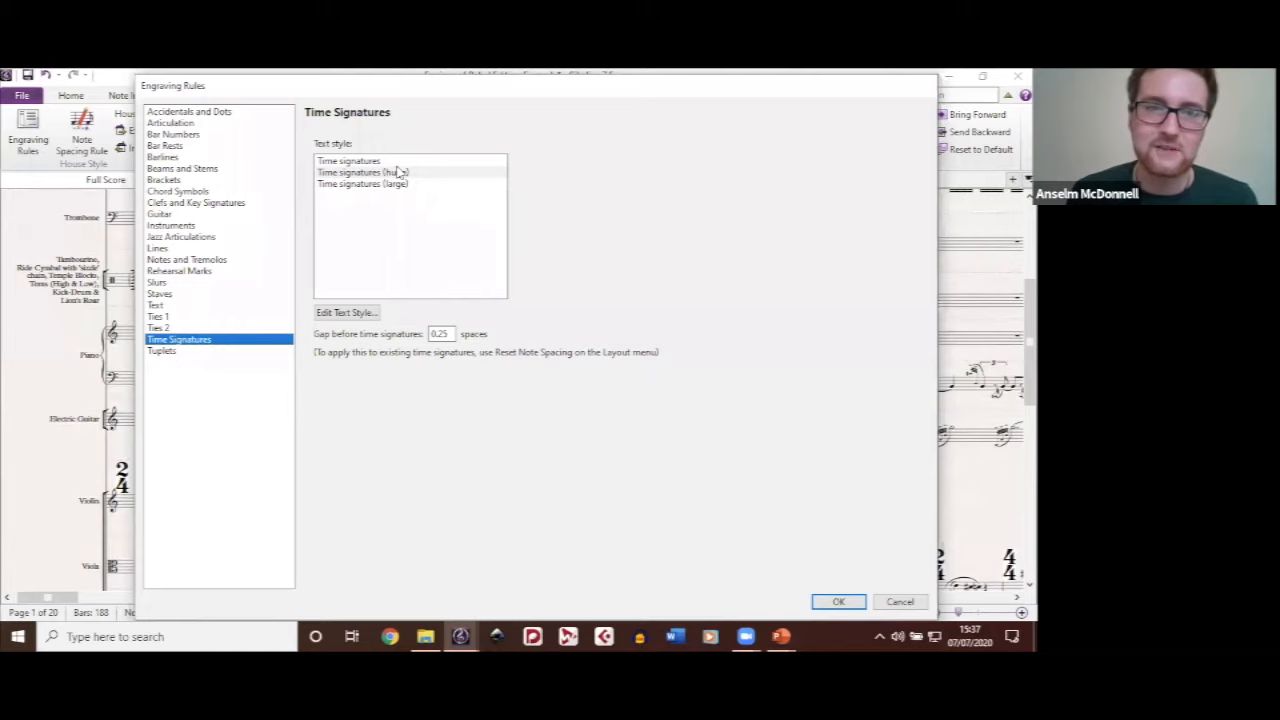
{"action": "left_click", "coordinate": [408, 183]}
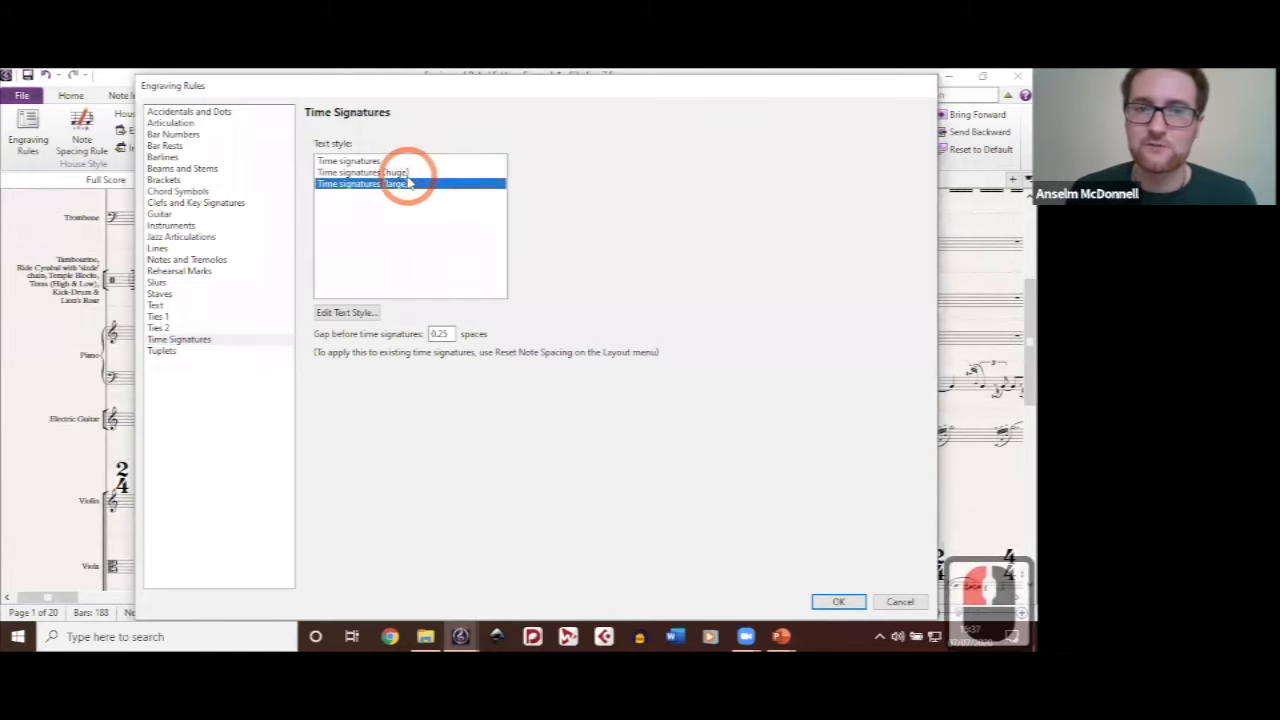
{"action": "double_click", "coordinate": [406, 172]}
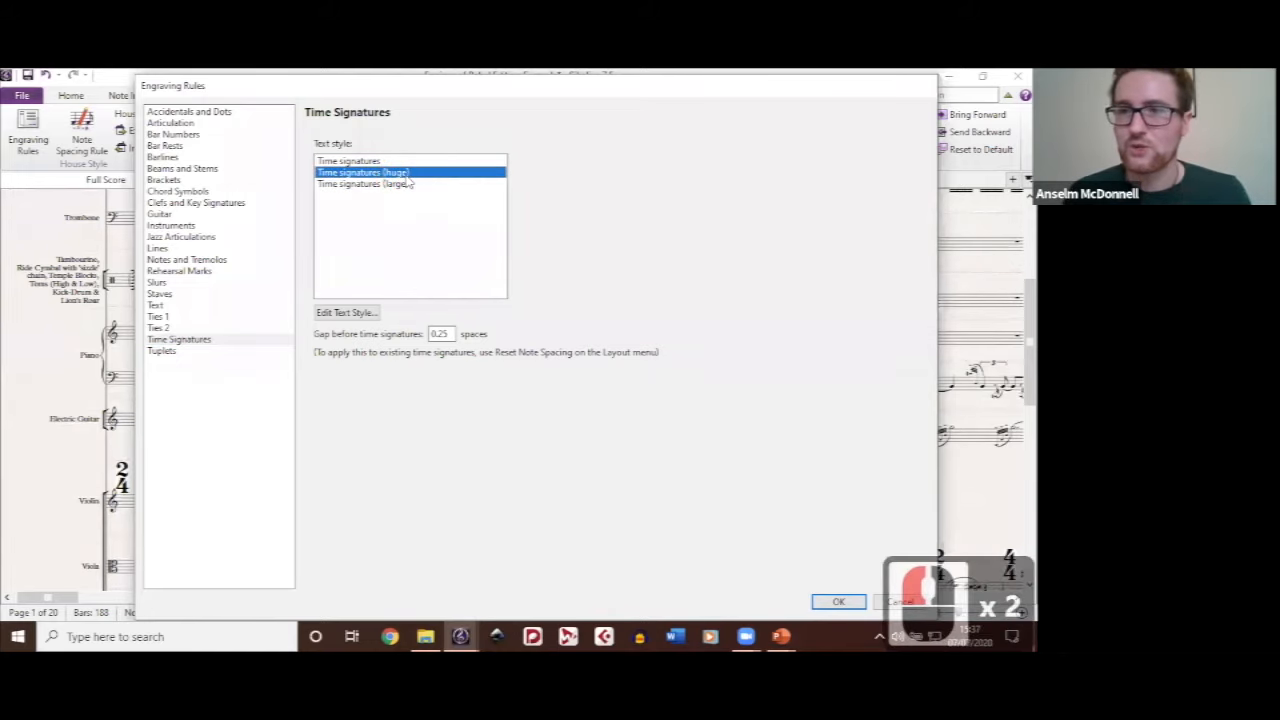
{"action": "left_click_drag", "start_coordinate": [250, 94], "coordinate": [297, 184]}
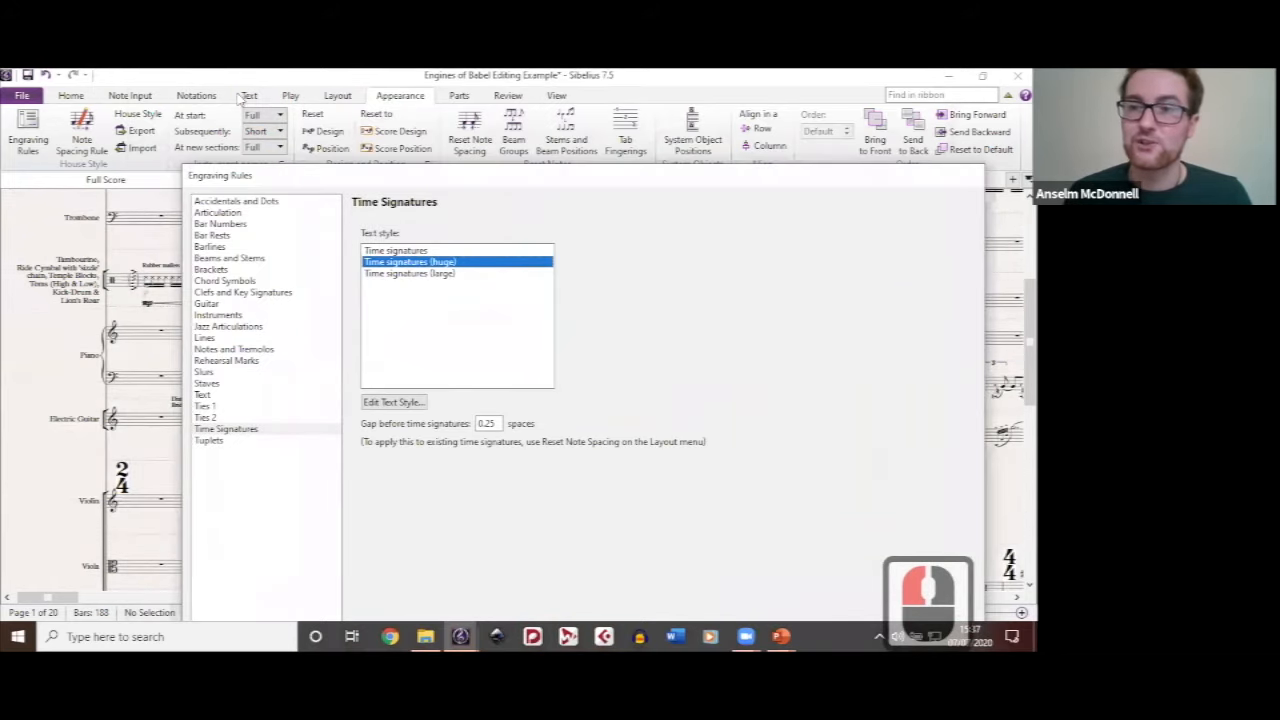
{"action": "left_click", "coordinate": [480, 176]}
{"action": "left_click_drag", "start_coordinate": [480, 176], "coordinate": [419, 92]}
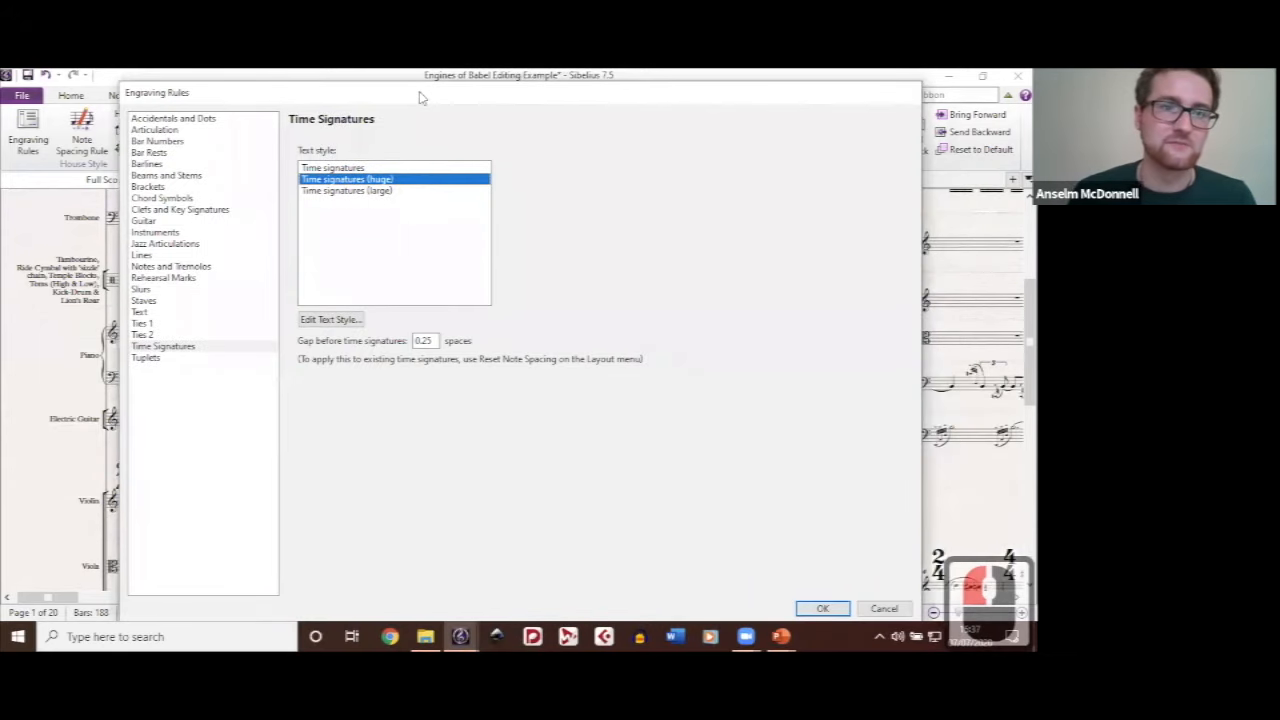
{"action": "left_click", "coordinate": [154, 256]}
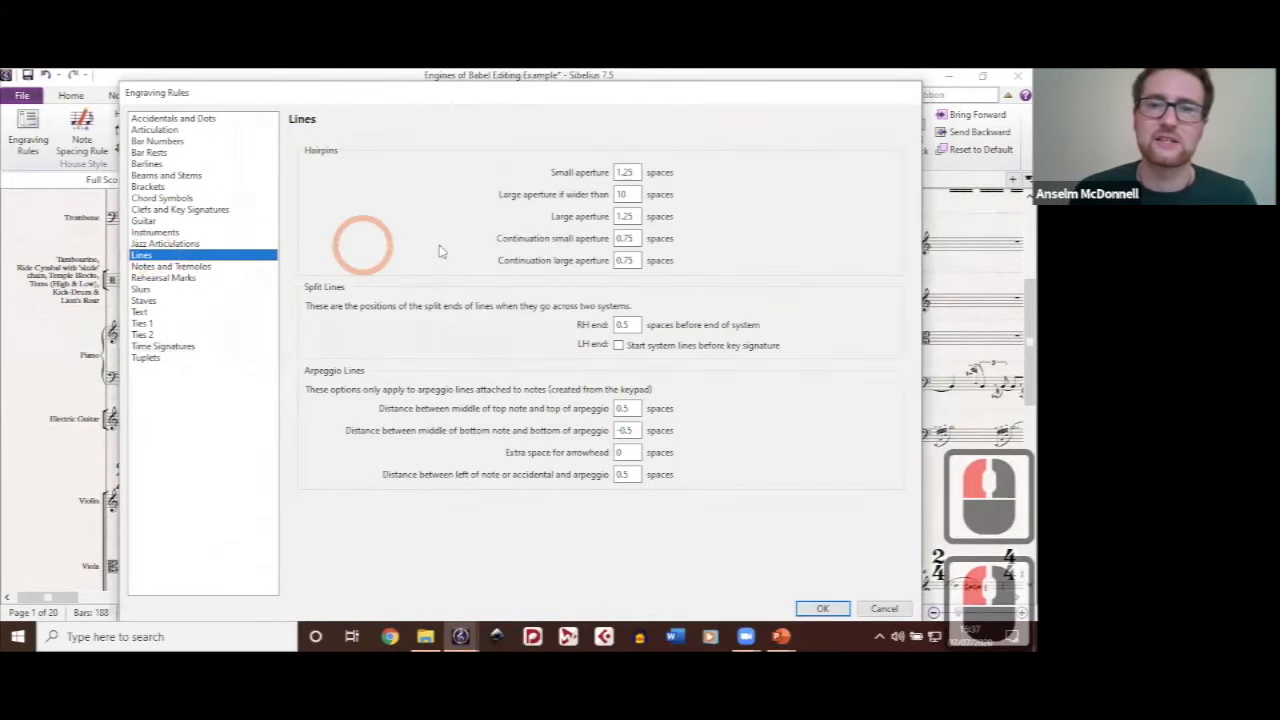
{"action": "left_click", "coordinate": [884, 609]}
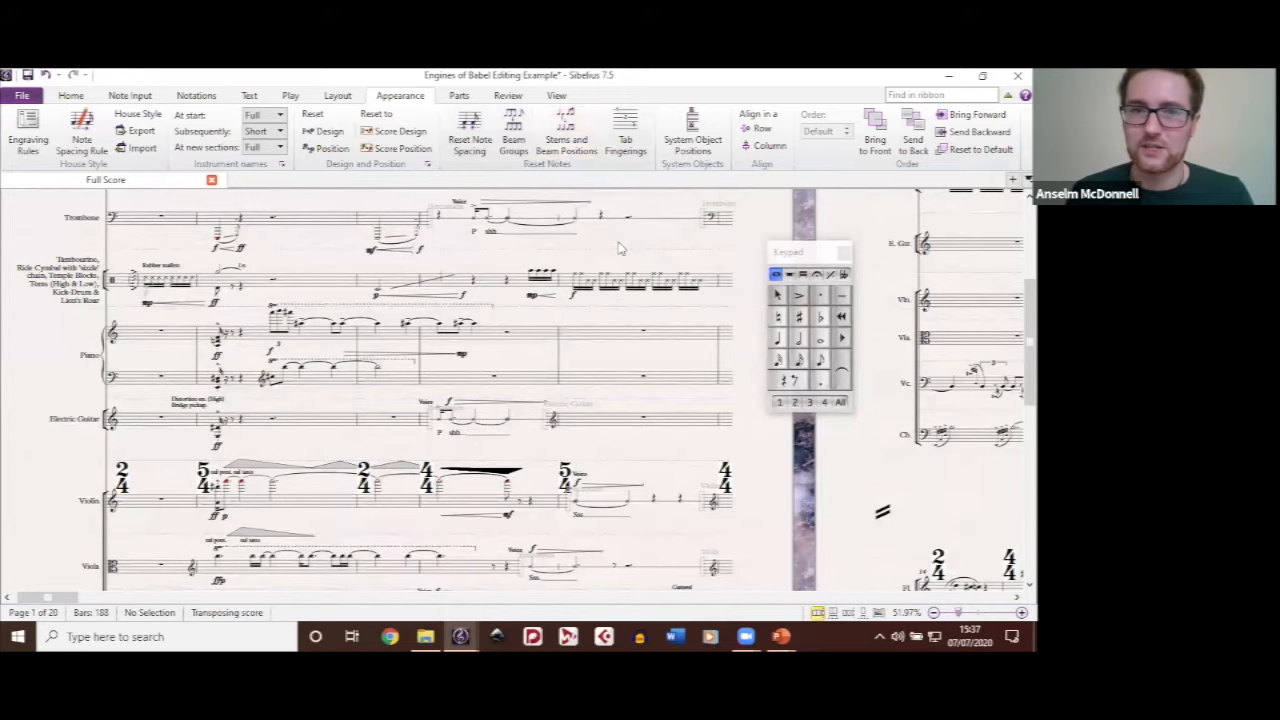
Step: Look over the first page and the row and column alignment options, and find the dynamics between the piano staves
{"action": "left_click", "coordinate": [482, 278]}
{"action": "scroll", "coordinate": [482, 278], "scroll_direction": "up", "scroll_amount": 2}
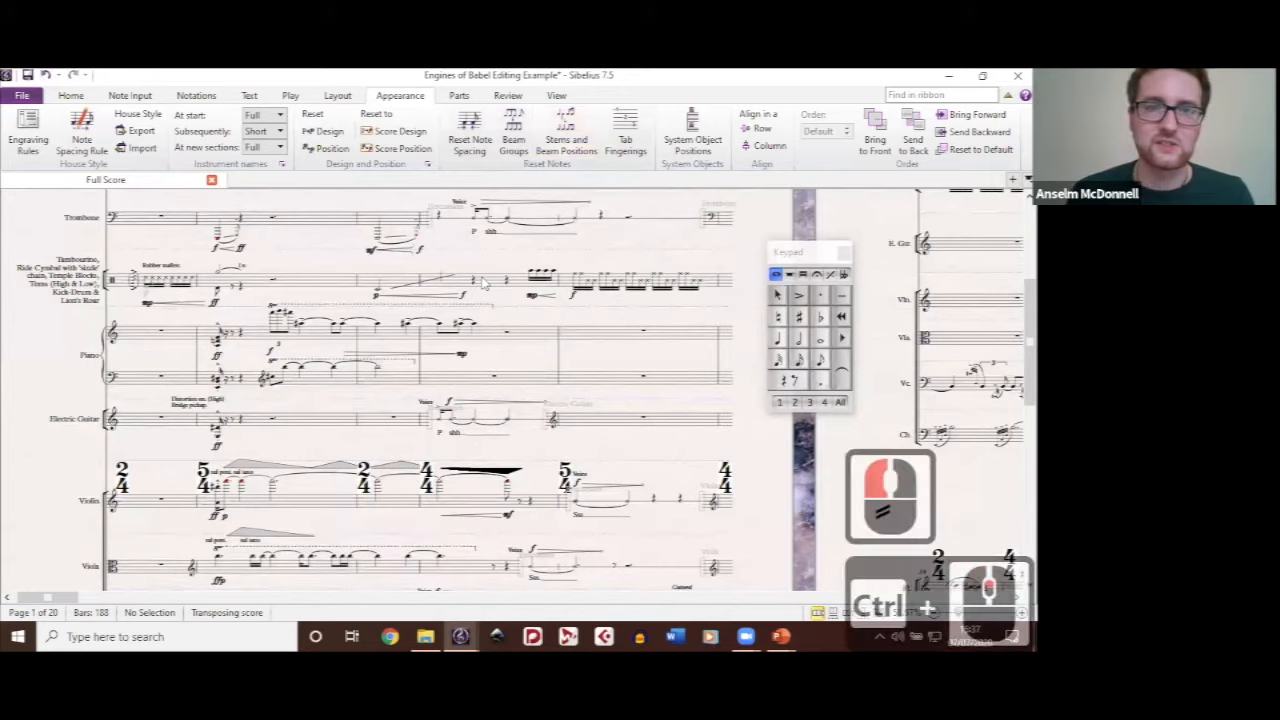
{"action": "left_click", "coordinate": [453, 232]}
{"action": "left_click_drag", "start_coordinate": [453, 232], "coordinate": [426, 320]}
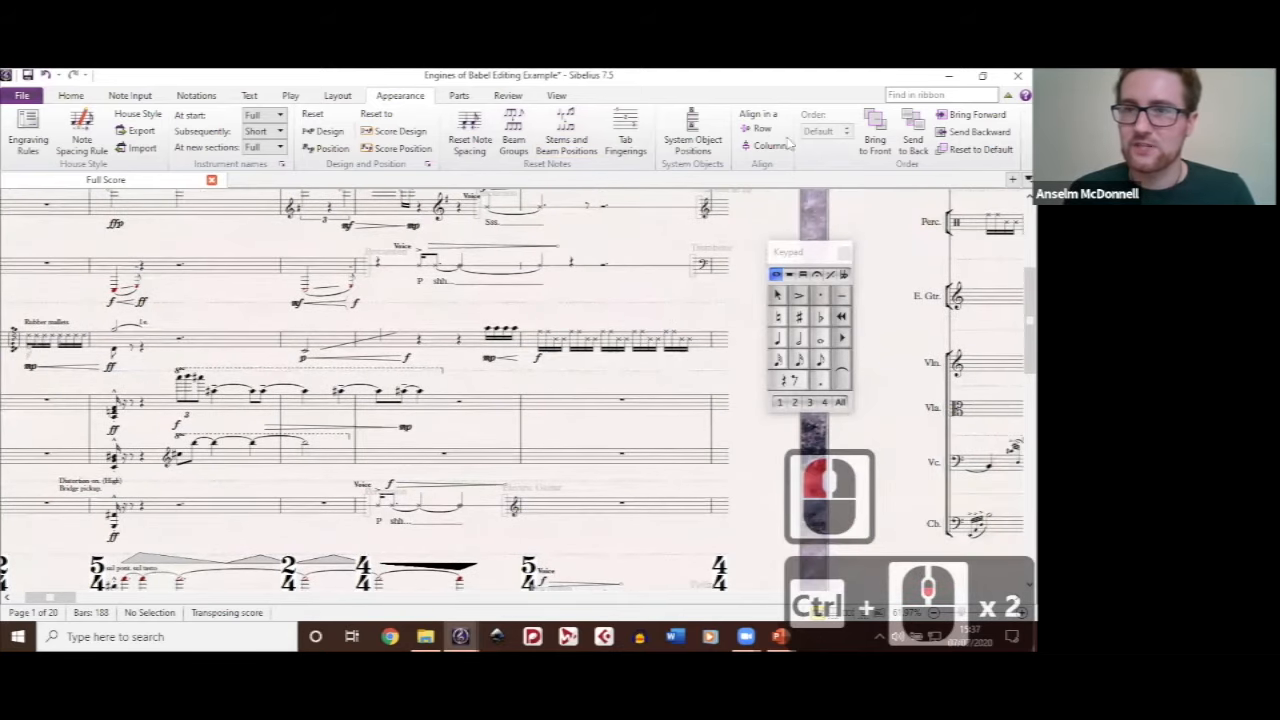
{"action": "scroll", "coordinate": [755, 155], "scroll_direction": "down", "scroll_amount": 2}
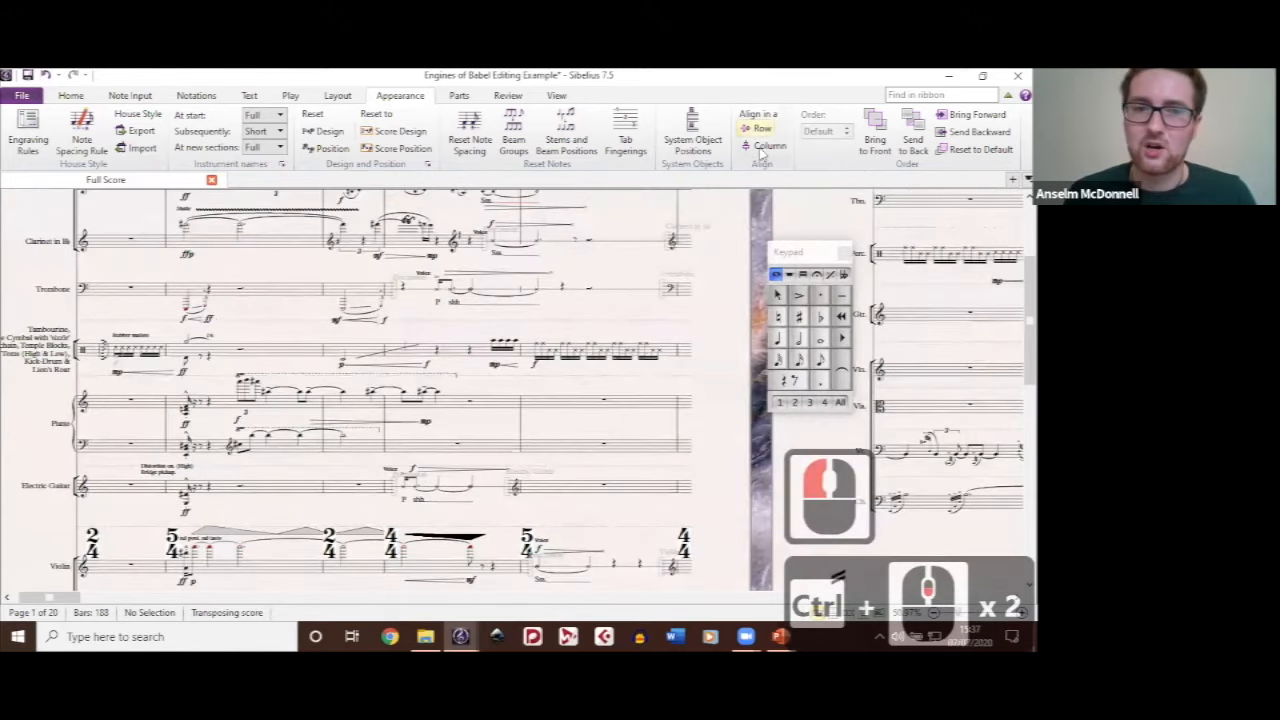
{"action": "left_click_drag", "start_coordinate": [569, 260], "coordinate": [649, 205]}
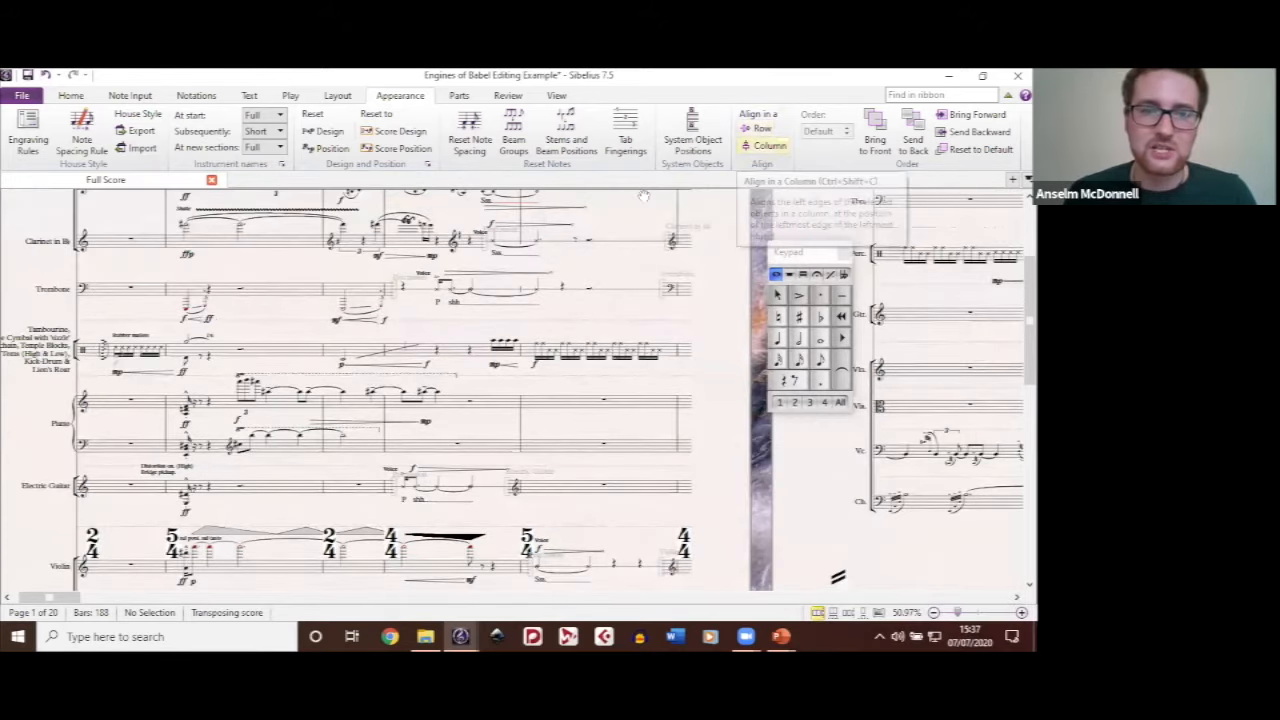
{"action": "left_click_drag", "start_coordinate": [343, 244], "coordinate": [289, 184]}
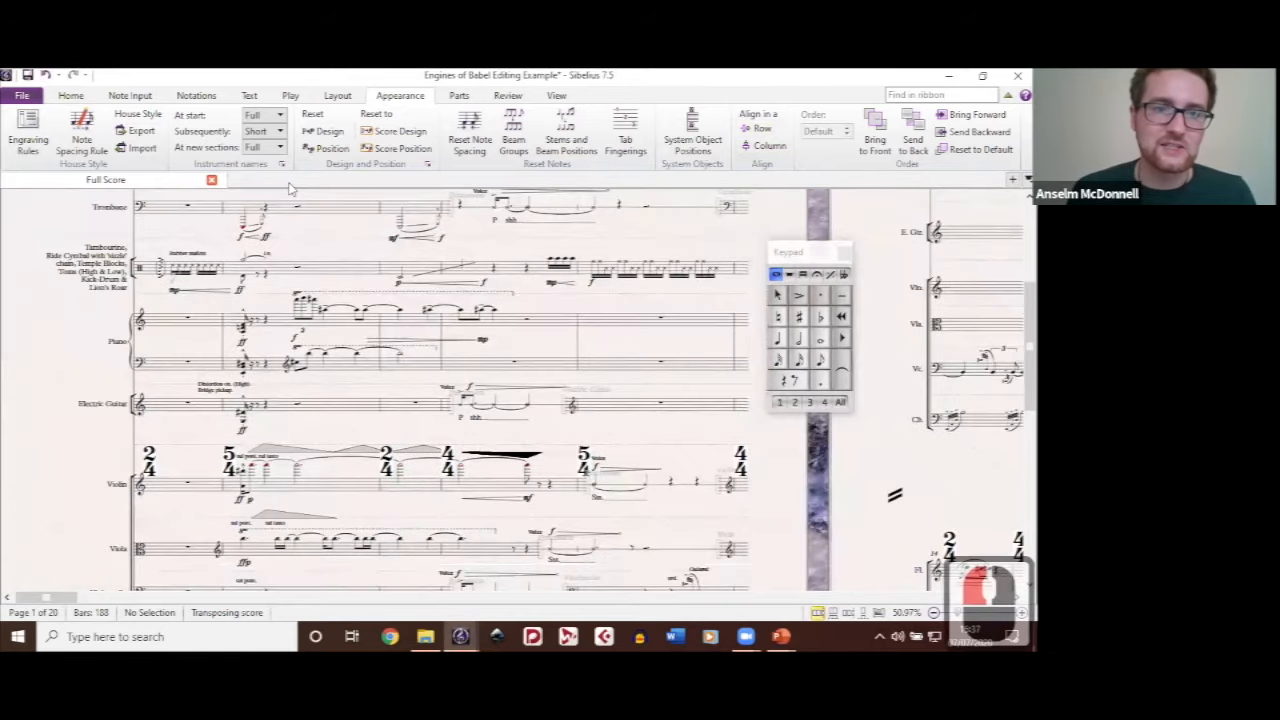
{"action": "left_click_drag", "start_coordinate": [265, 320], "coordinate": [380, 268]}
{"action": "scroll", "coordinate": [380, 268], "scroll_direction": "up", "scroll_amount": 5, "text": "ctrl"}
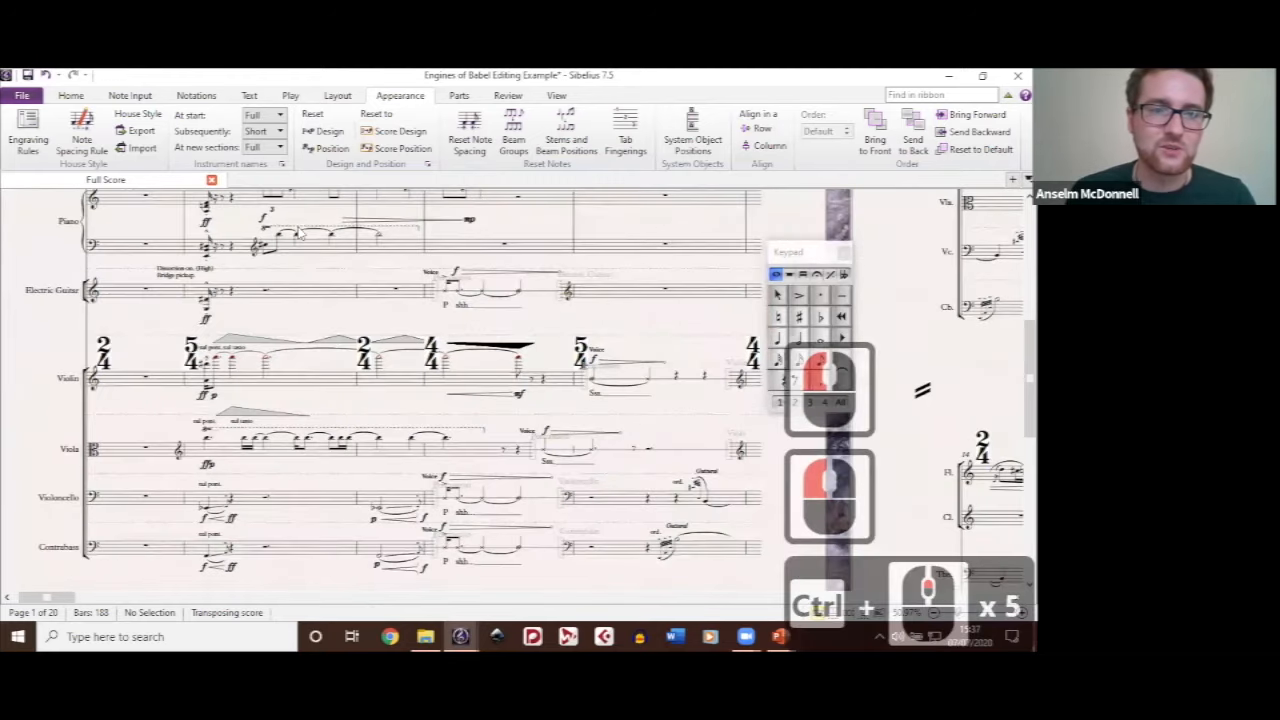
{"action": "scroll", "coordinate": [298, 234], "scroll_direction": "up", "scroll_amount": 2, "text": "ctrl"}
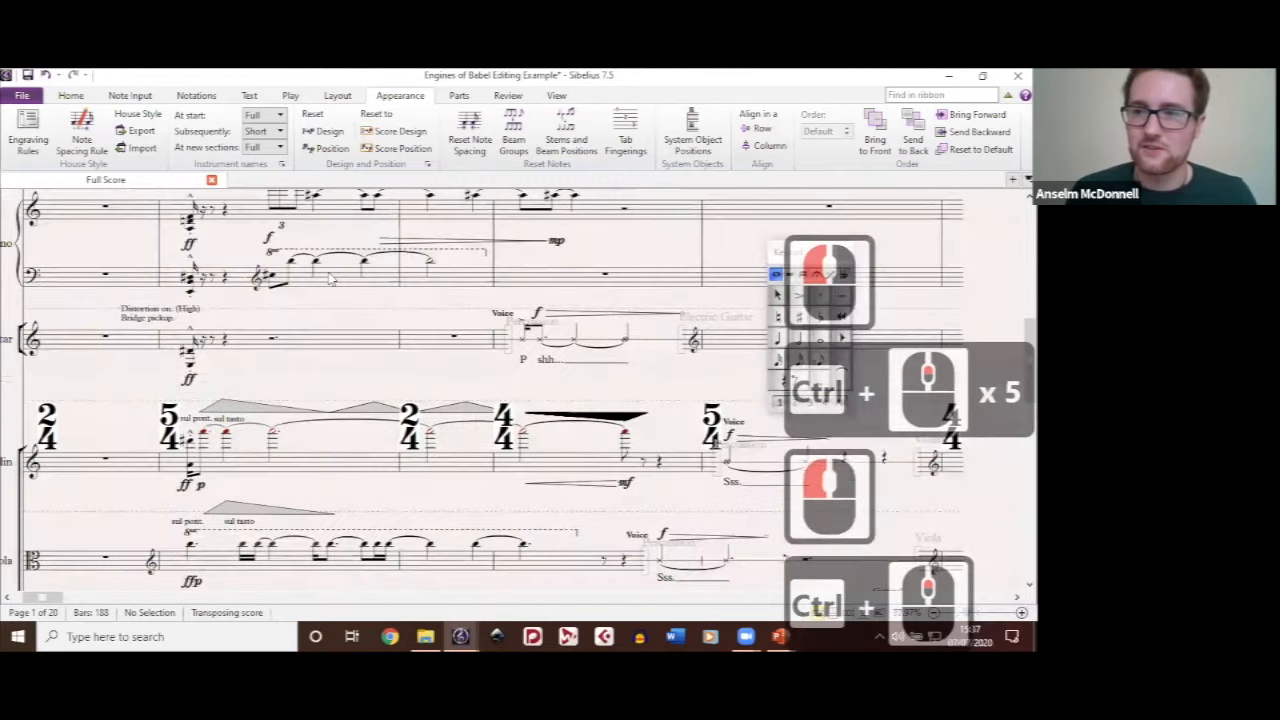
{"action": "scroll", "coordinate": [330, 280], "scroll_direction": "up", "scroll_amount": 3, "text": "ctrl"}
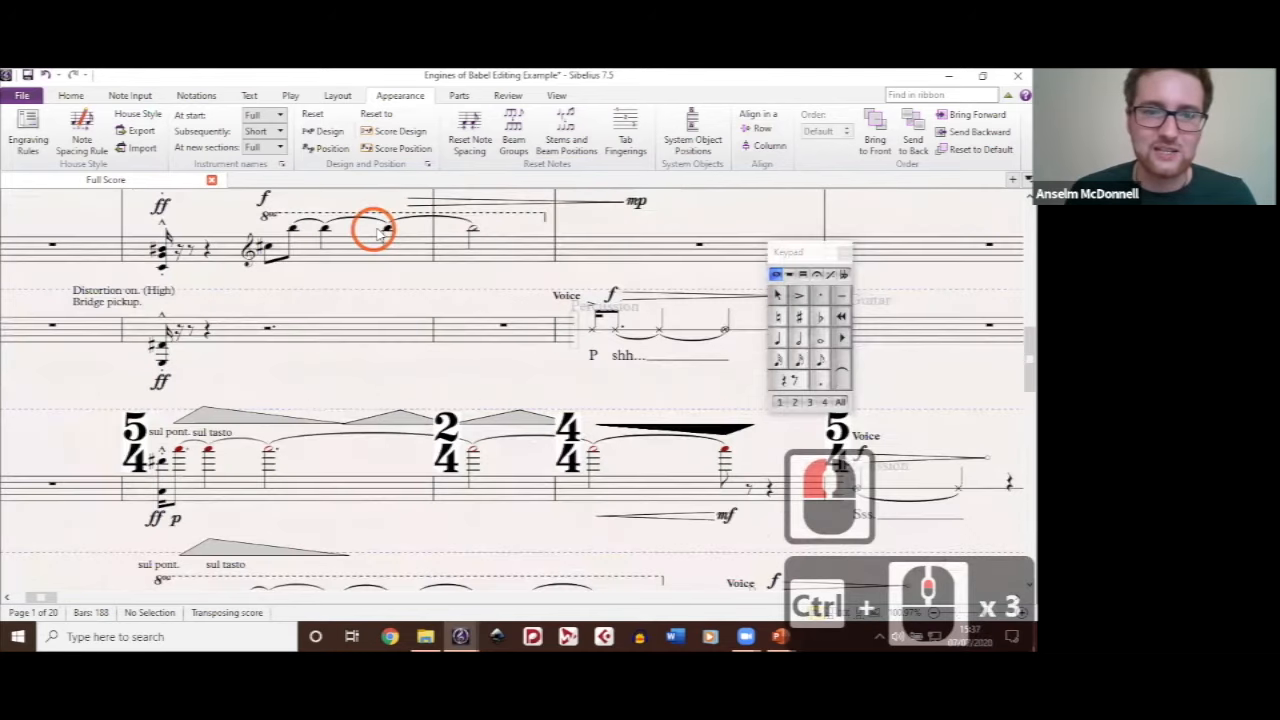
Step: Move the lower piano staff further down and shift the f dynamic between the piano staves slightly lower
{"action": "left_click_drag", "start_coordinate": [219, 297], "coordinate": [289, 378]}
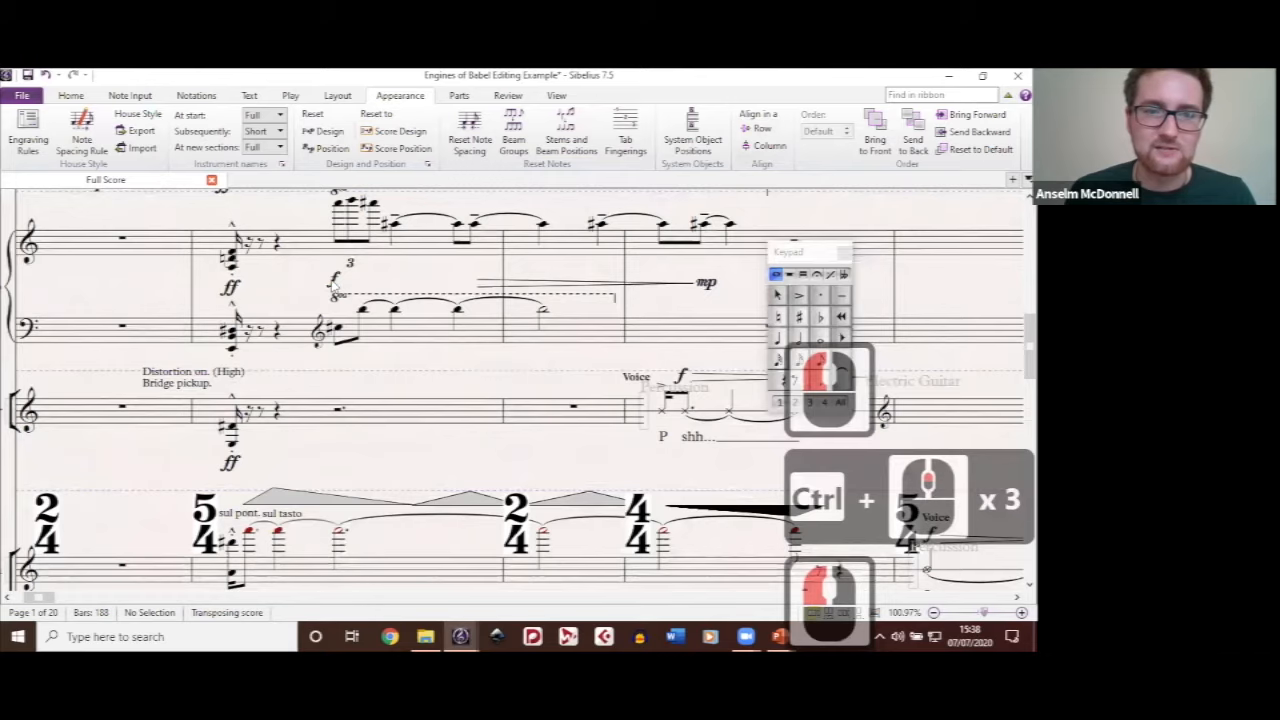
{"action": "left_click", "coordinate": [336, 287]}
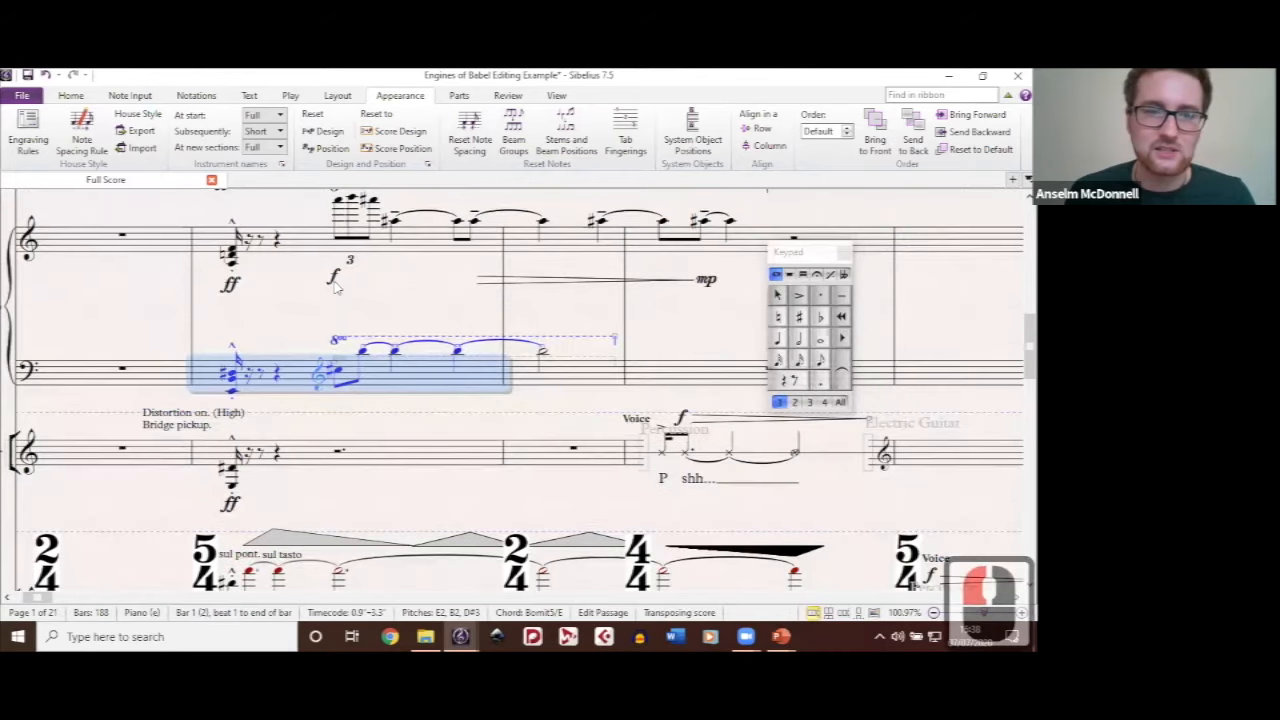
{"action": "left_click_drag", "start_coordinate": [334, 279], "coordinate": [333, 311]}
Step: Select the ff, f and mp dynamics between the piano staves together and align them in a row
{"action": "left_click", "coordinate": [230, 285], "text": "ctrl"}
{"action": "double_click", "coordinate": [230, 285]}
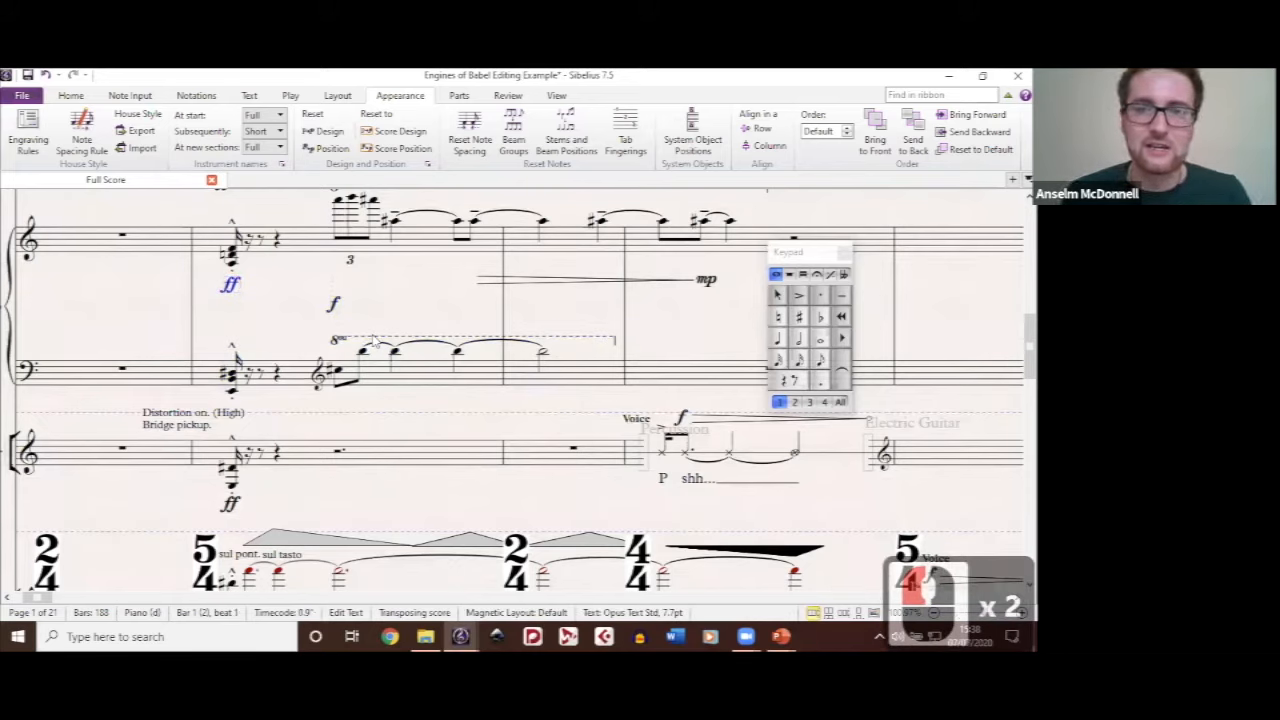
{"action": "key", "text": "ctrl+shift+a"}
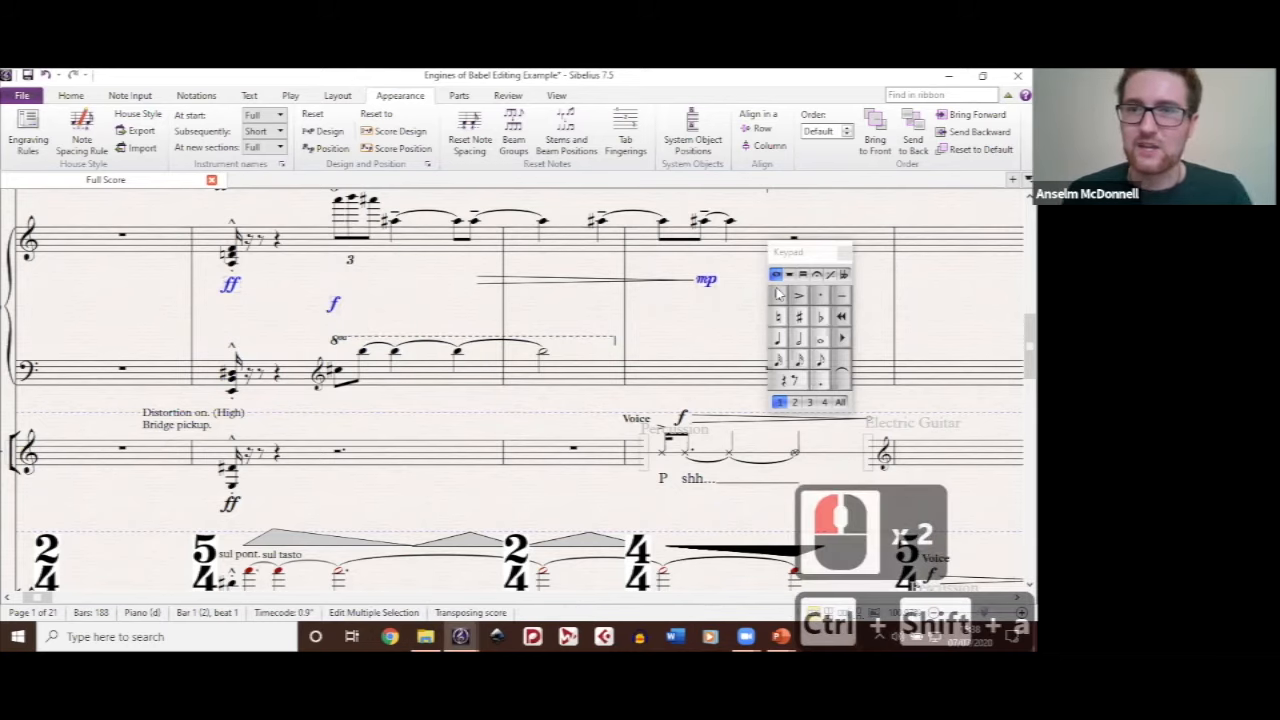
{"action": "left_click", "coordinate": [760, 131]}
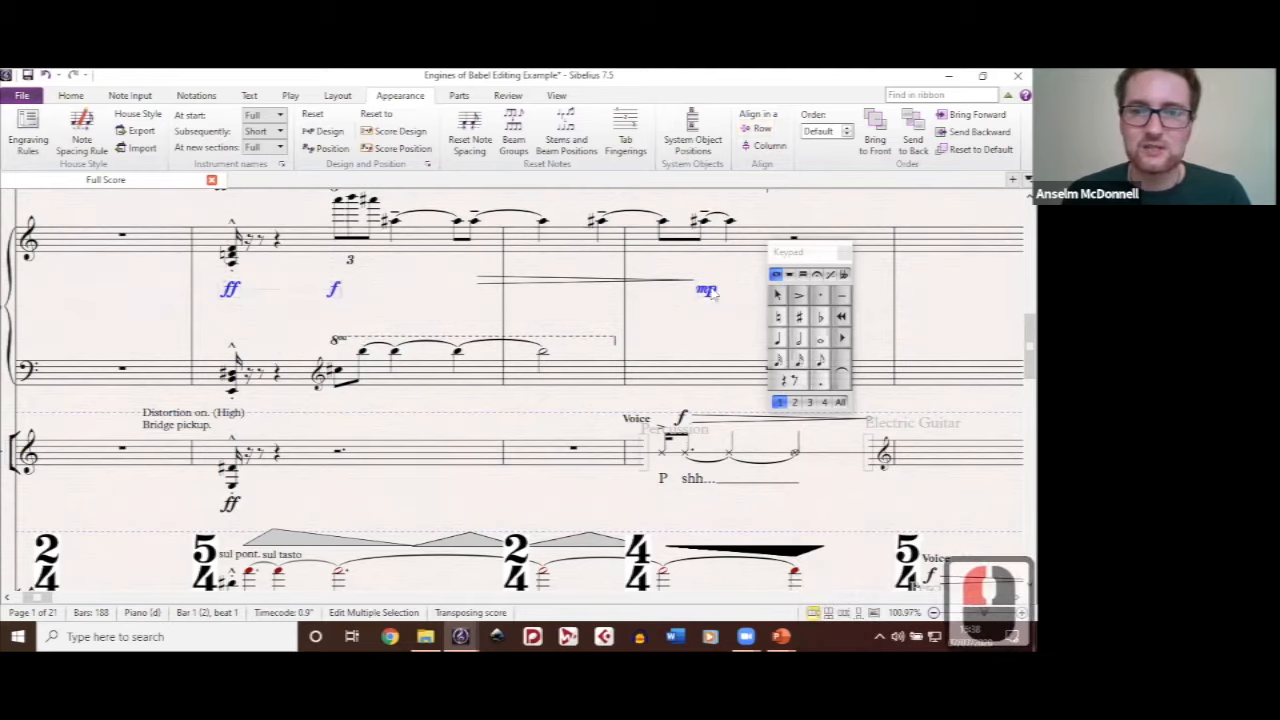
{"action": "left_click", "coordinate": [584, 296]}
{"action": "left_click", "coordinate": [330, 290]}
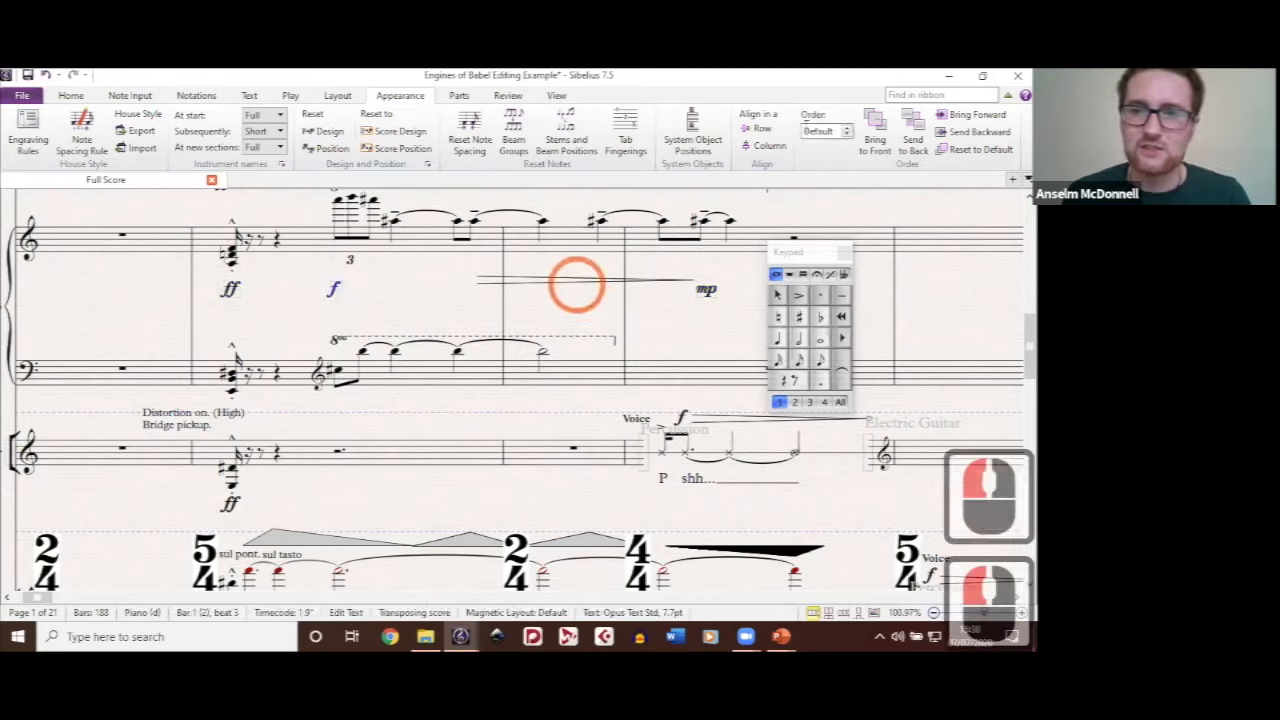
Step: Align the ff, f, decrescendo hairpin and mp between the piano staves in one row, and clear the selection
{"action": "left_click", "coordinate": [710, 292], "text": "ctrl"}
{"action": "left_click", "coordinate": [700, 276], "text": "ctrl"}
{"action": "key", "text": "ctrl+shift+r"}
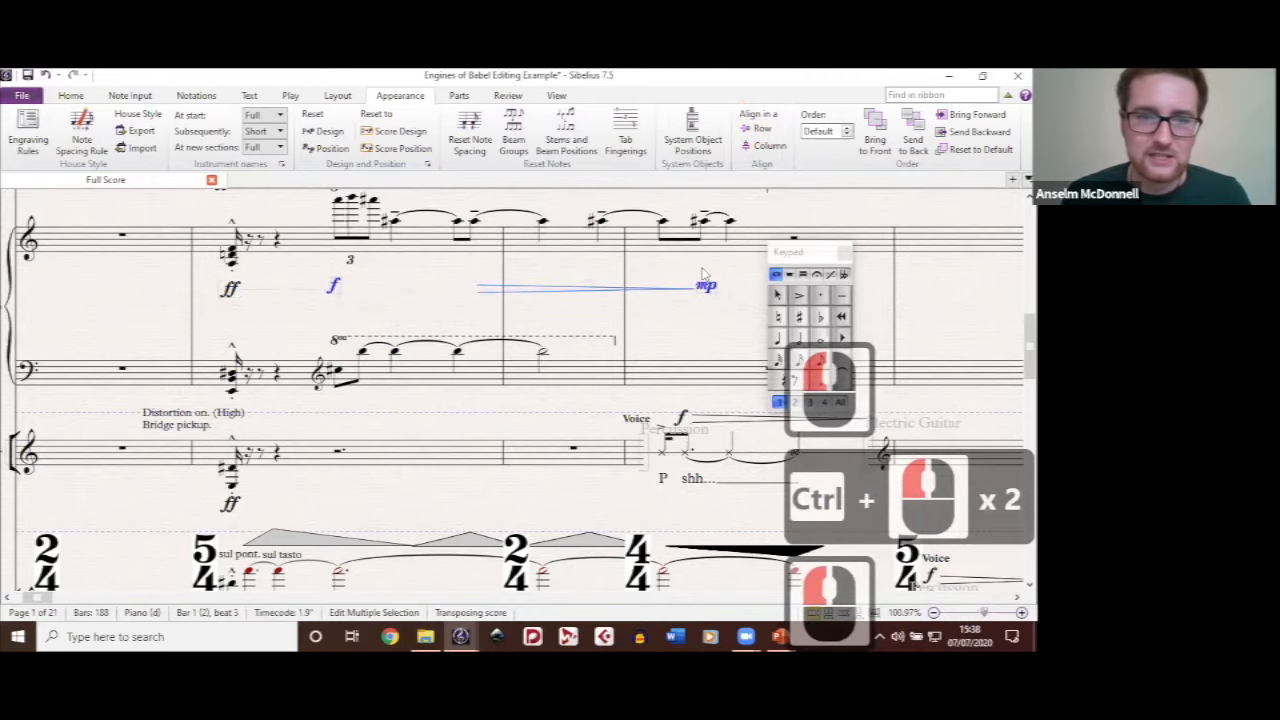
{"action": "left_click", "coordinate": [231, 290], "text": "ctrl"}
{"action": "key", "text": "ctrl+shift+r"}
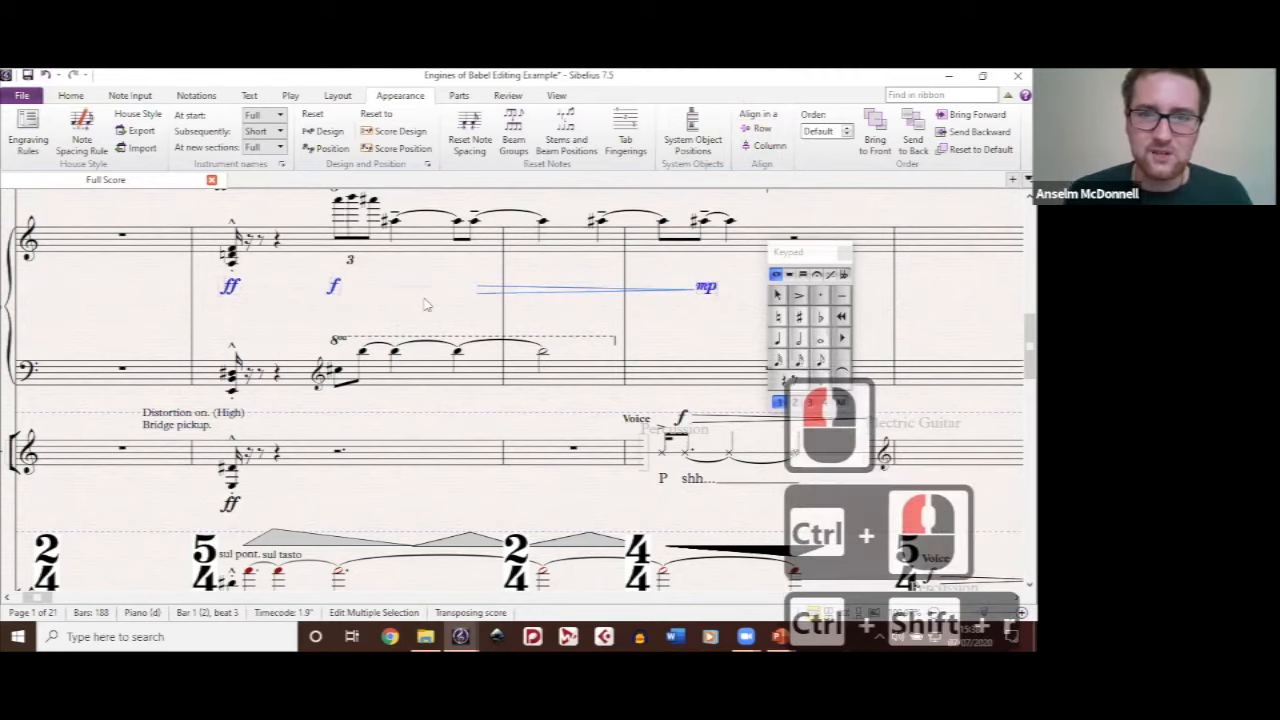
{"action": "left_click", "coordinate": [275, 298]}
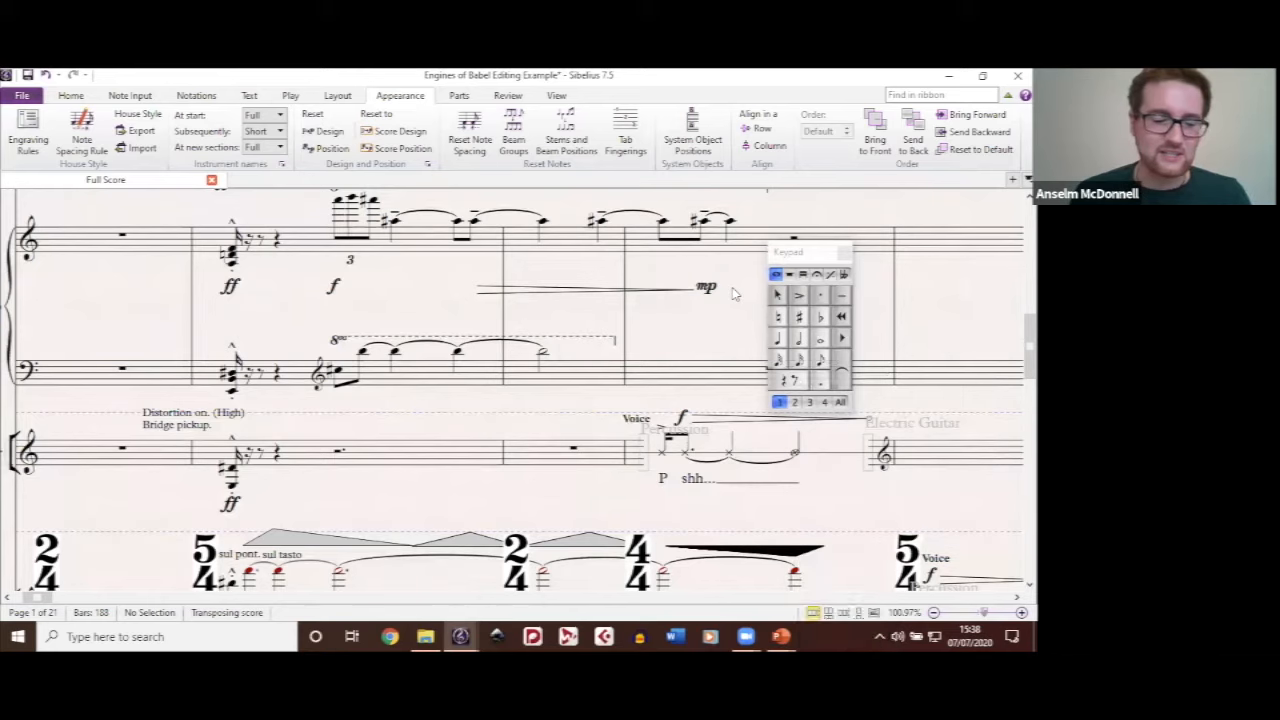
{"action": "left_click", "coordinate": [786, 222], "text": "ctrl"}
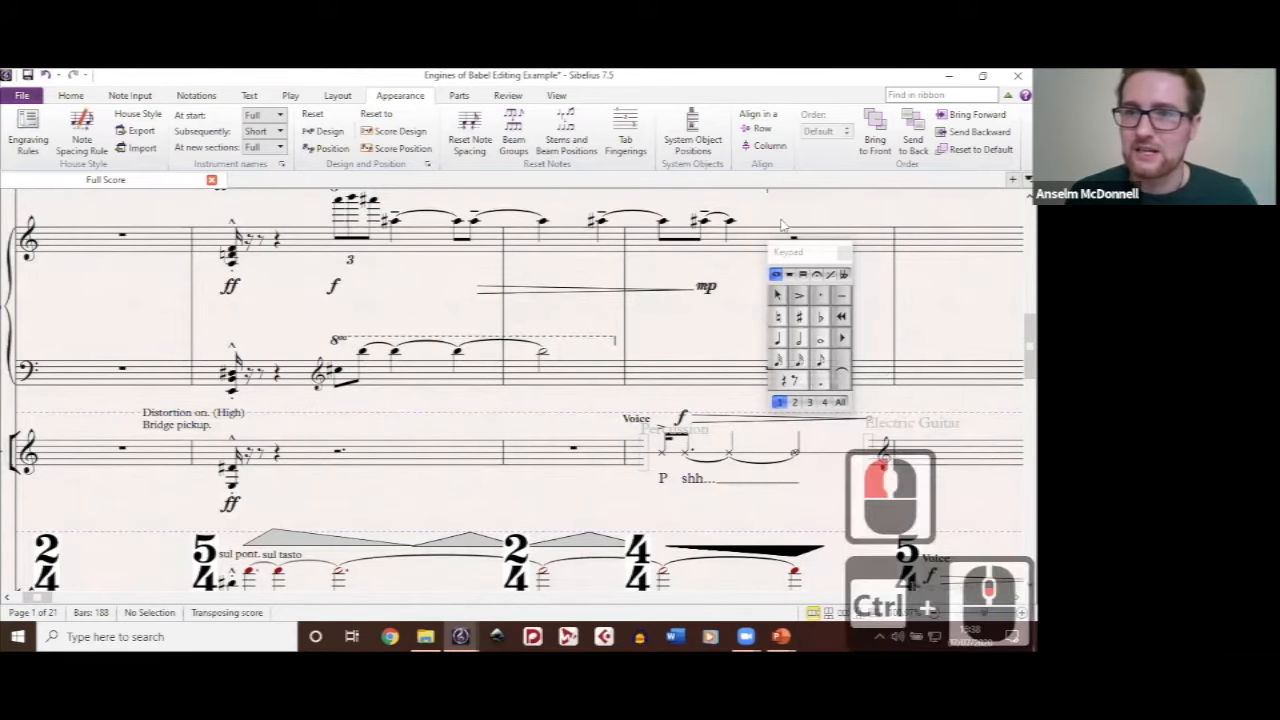
Step: Browse ahead through the score to page 19 and examine the violin notation and the boxed electric guitar passage
{"action": "scroll", "coordinate": [791, 209], "scroll_direction": "down", "scroll_amount": 1}
{"action": "left_click_drag", "start_coordinate": [791, 209], "coordinate": [275, 269]}
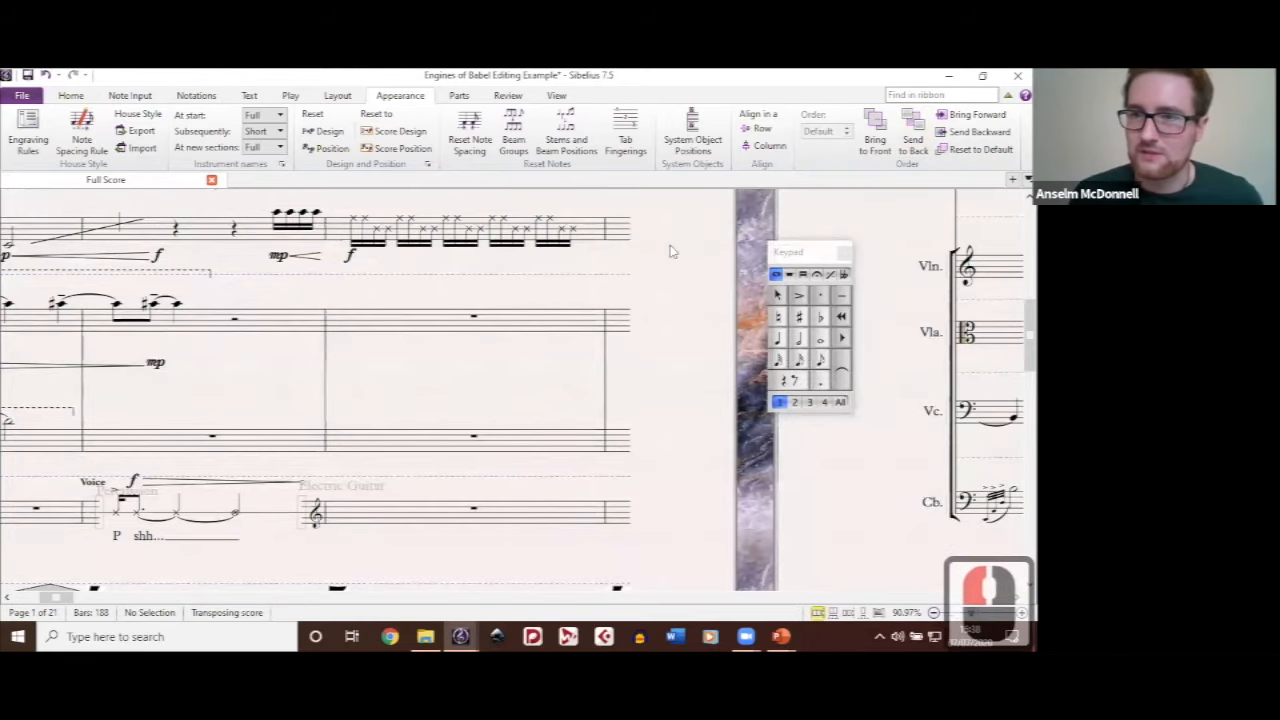
{"action": "left_click_drag", "start_coordinate": [672, 251], "coordinate": [734, 323]}
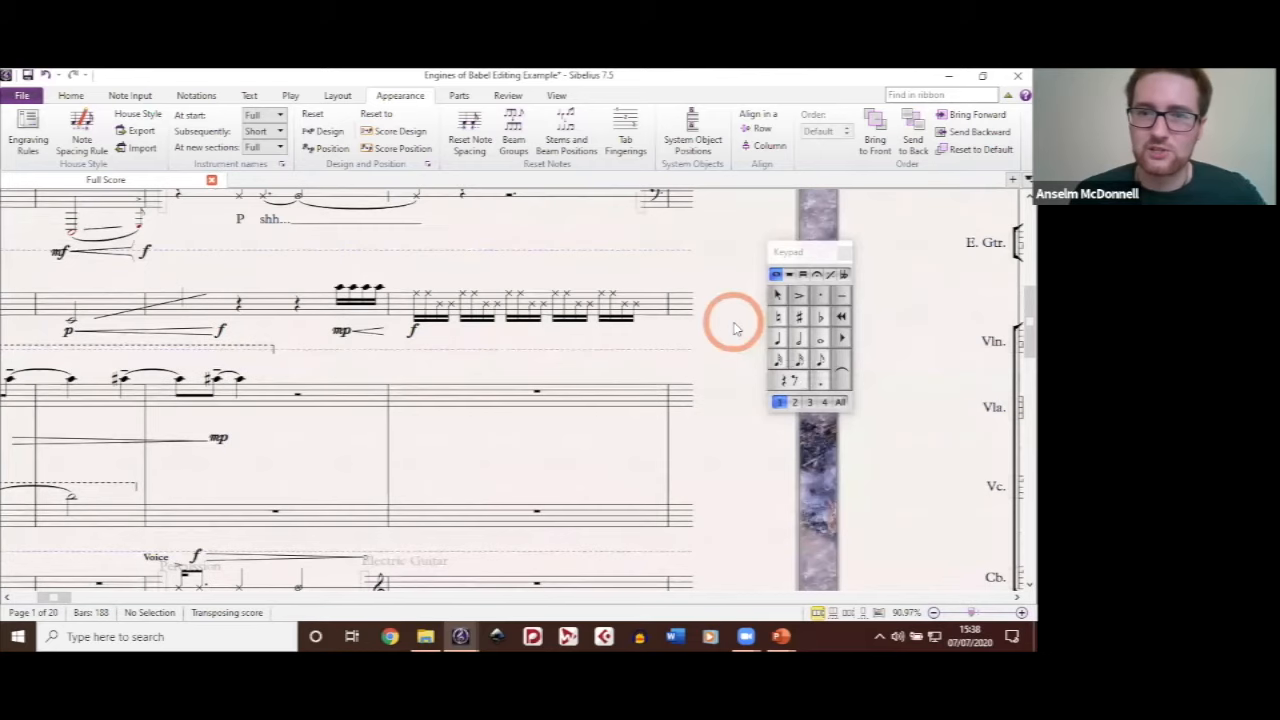
{"action": "left_click", "coordinate": [468, 598]}
{"action": "left_click", "coordinate": [419, 598]}
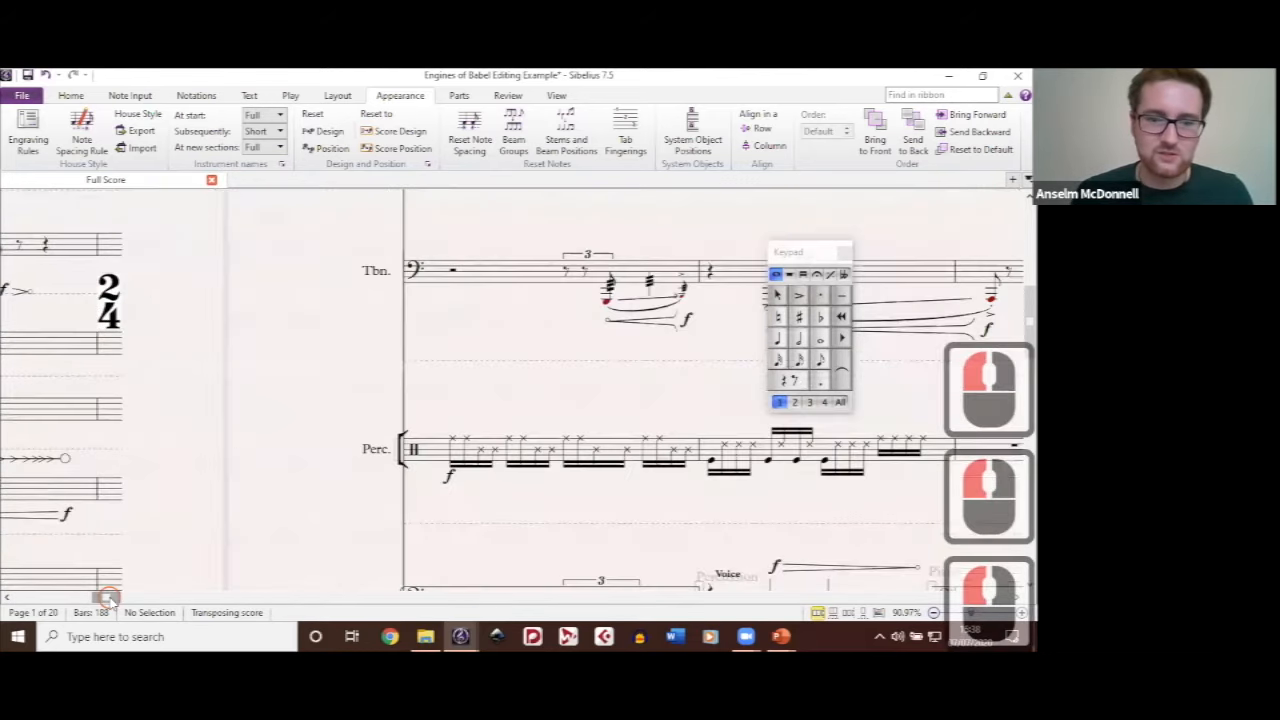
{"action": "left_click", "coordinate": [449, 599]}
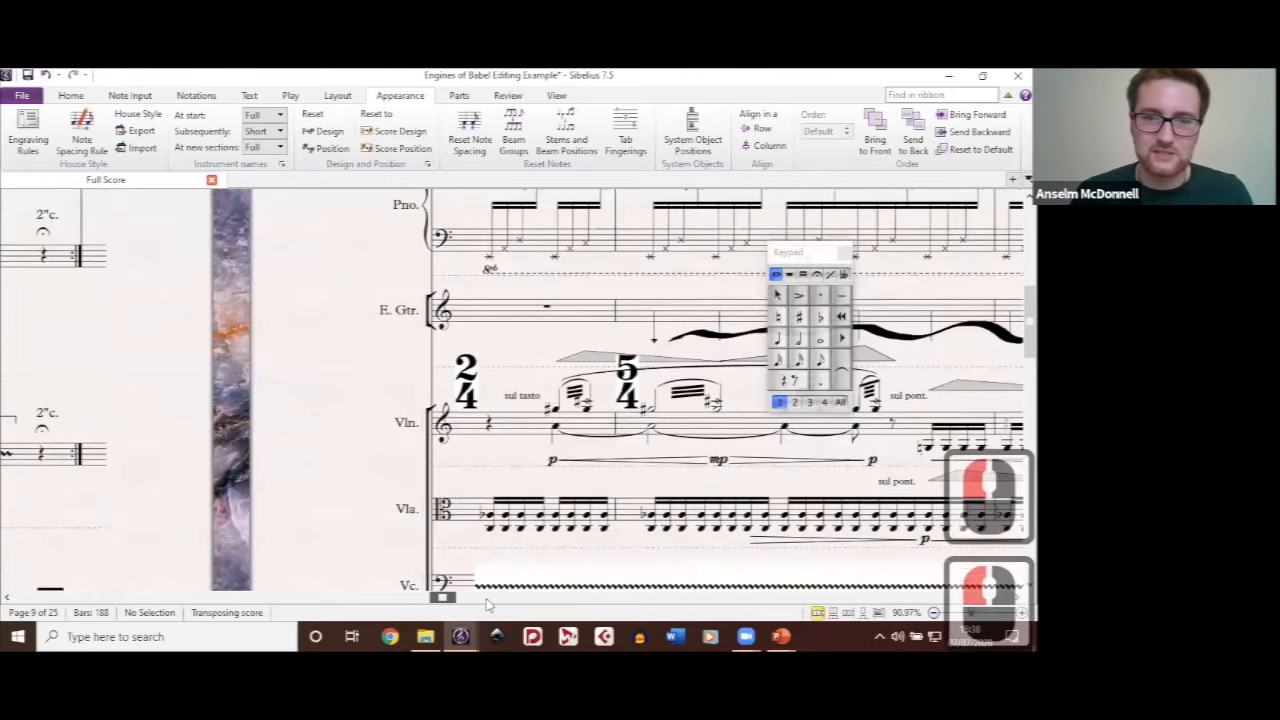
{"action": "left_click", "coordinate": [528, 599]}
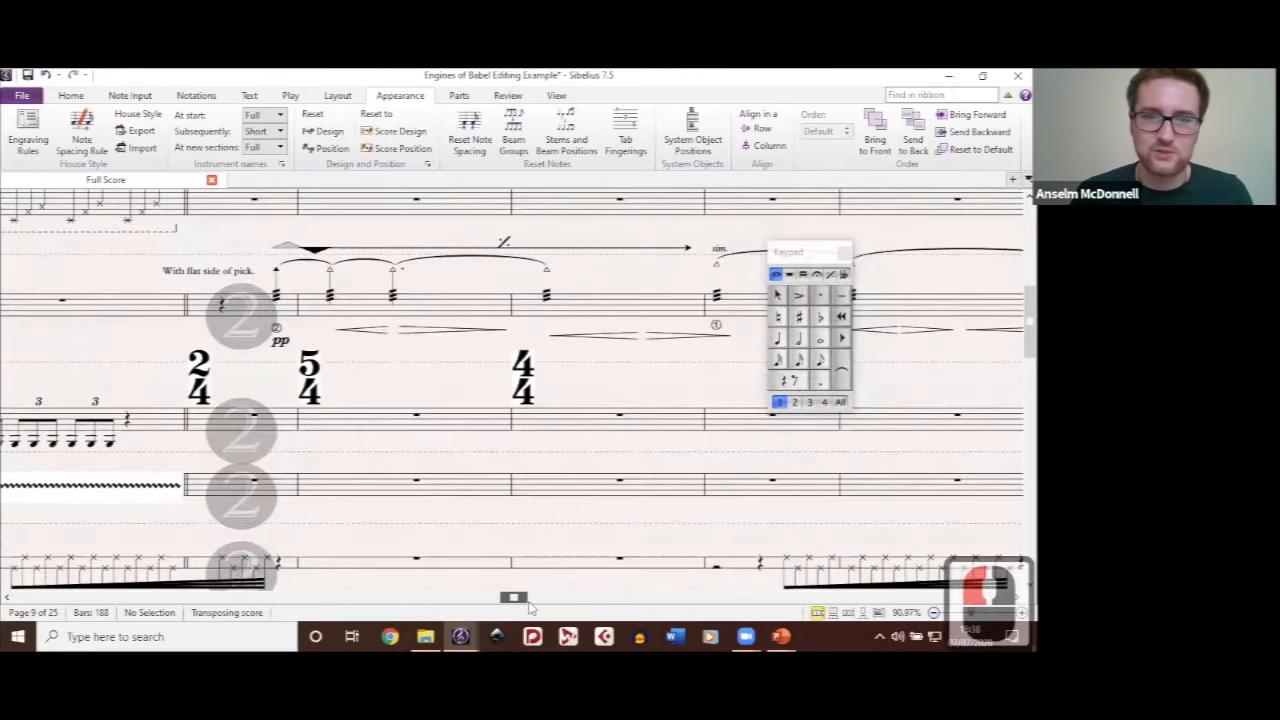
{"action": "left_click", "coordinate": [571, 600]}
{"action": "left_click_drag", "start_coordinate": [593, 609], "coordinate": [719, 628]}
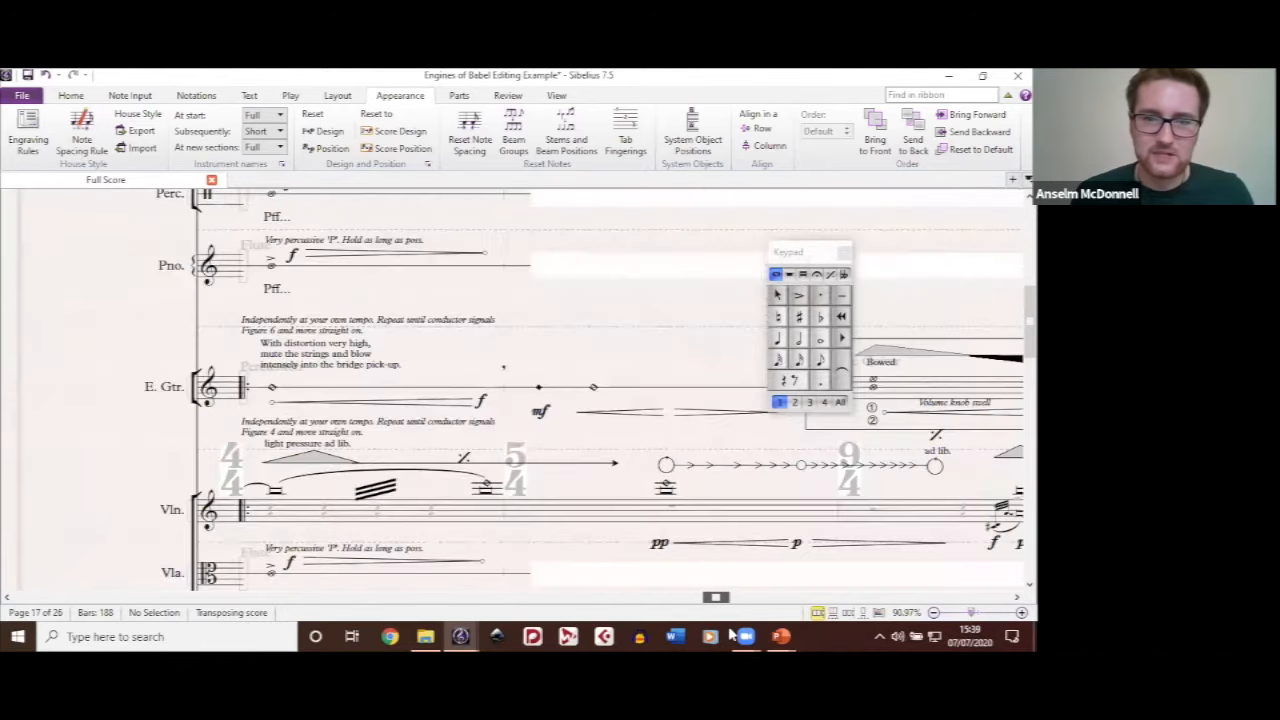
{"action": "left_click_drag", "start_coordinate": [775, 481], "coordinate": [424, 339]}
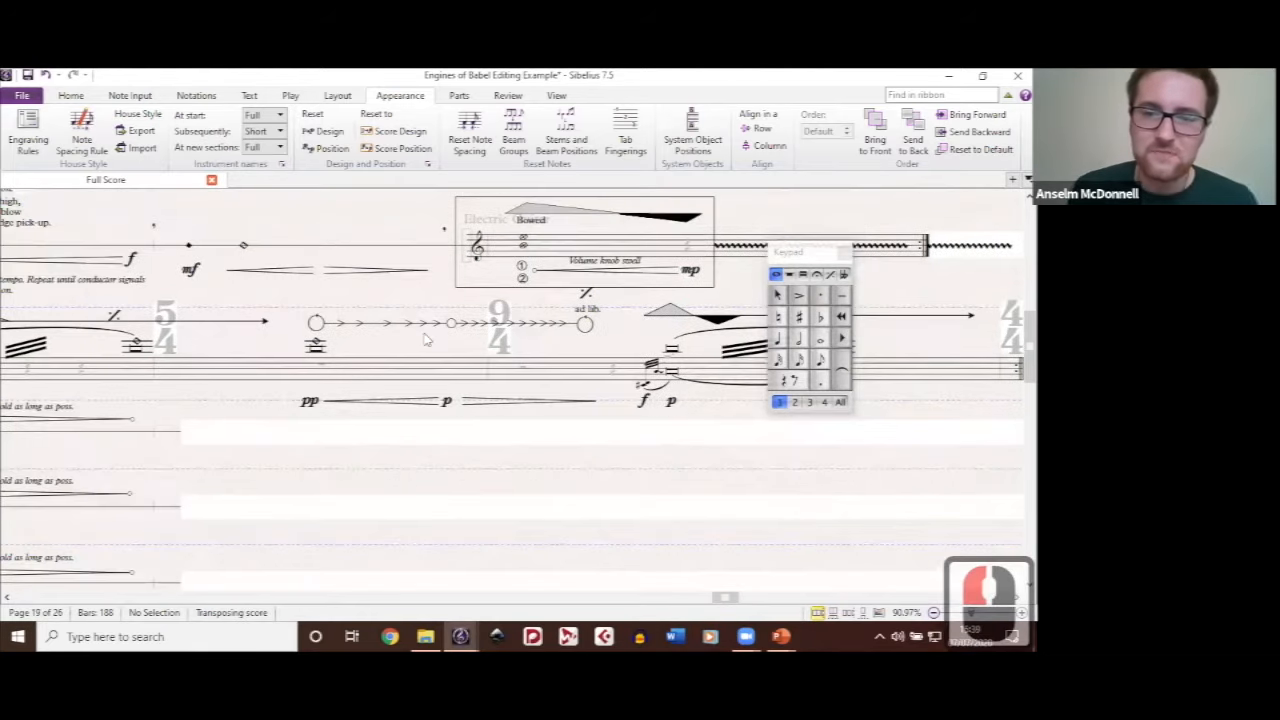
{"action": "left_click_drag", "start_coordinate": [339, 405], "coordinate": [357, 413]}
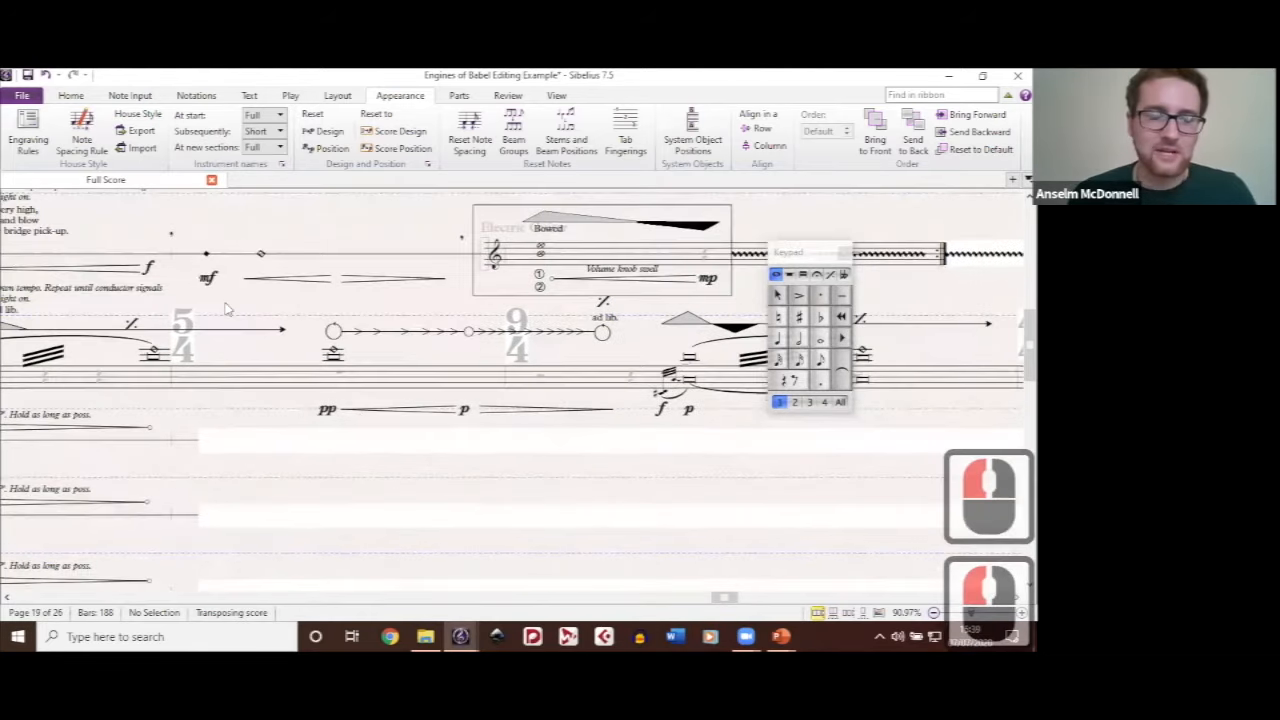
{"action": "left_click_drag", "start_coordinate": [228, 309], "coordinate": [403, 262]}
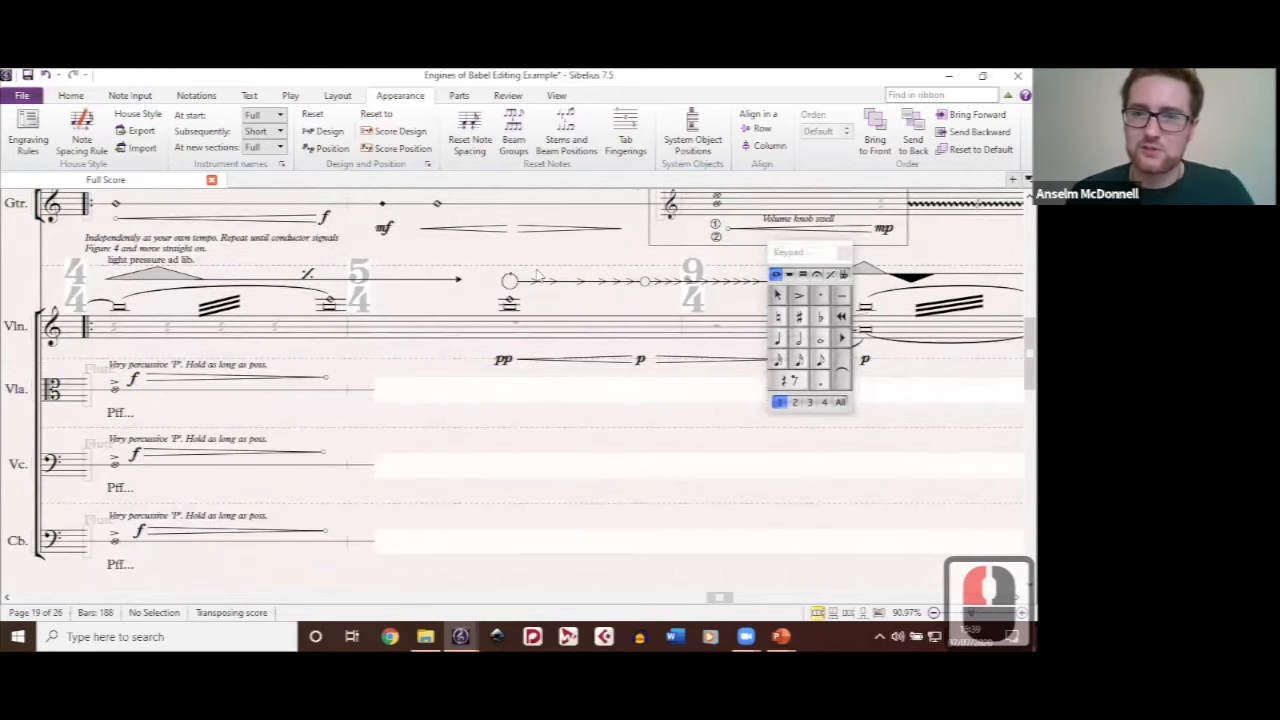
{"action": "left_click_drag", "start_coordinate": [536, 268], "coordinate": [410, 306]}
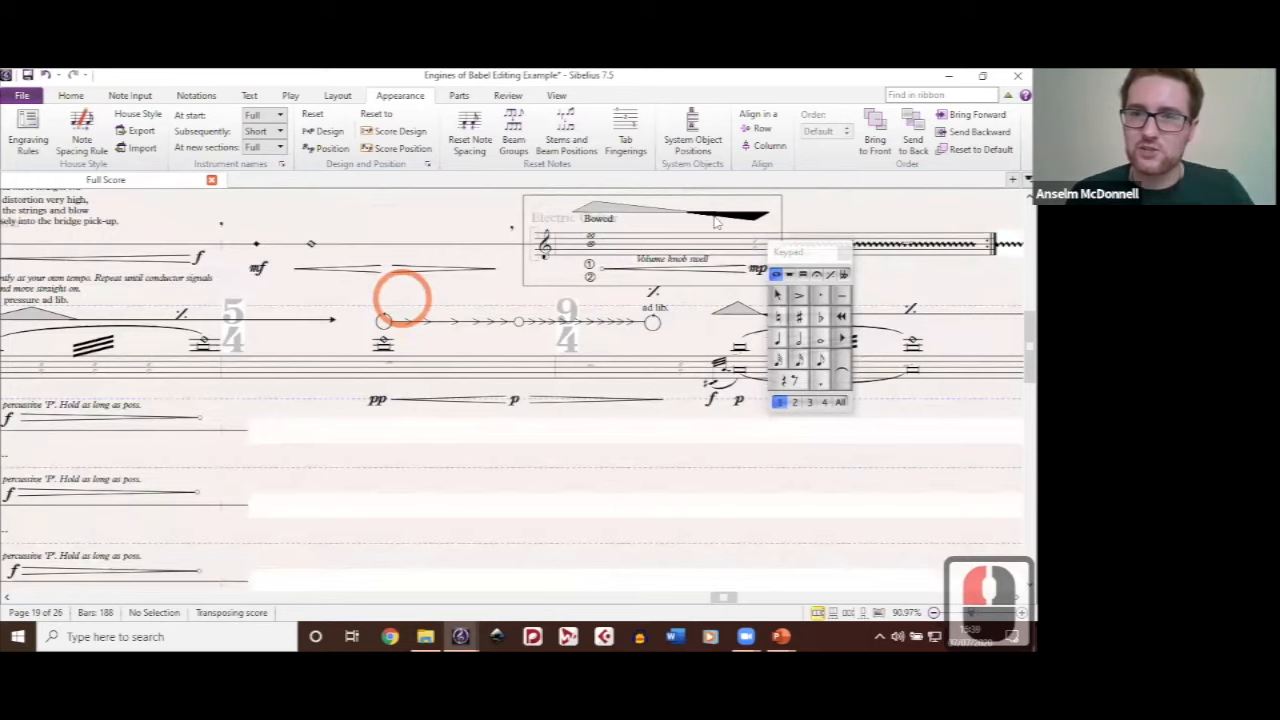
Step: Lower the layer order of the black wedge graphic above the boxed electric guitar staff by several levels
{"action": "left_click", "coordinate": [624, 211]}
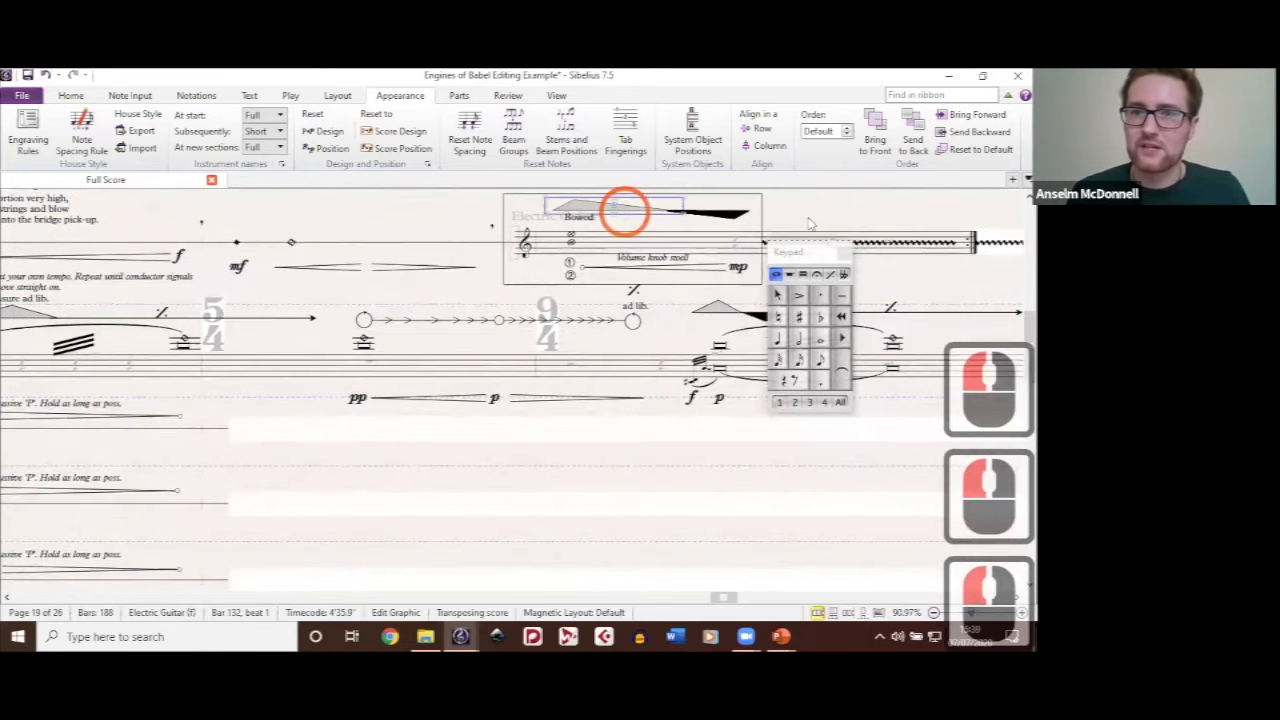
{"action": "left_click_drag", "start_coordinate": [808, 218], "coordinate": [585, 229]}
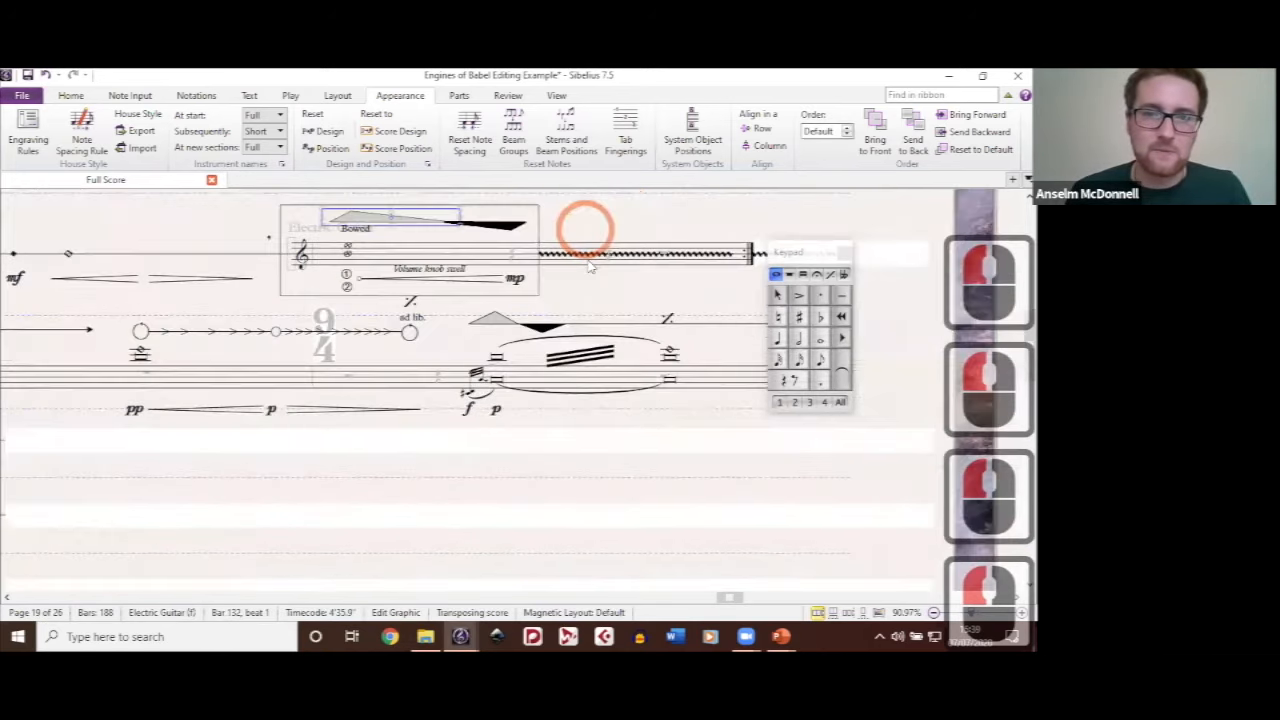
{"action": "scroll", "coordinate": [590, 265], "scroll_direction": "up", "scroll_amount": 3}
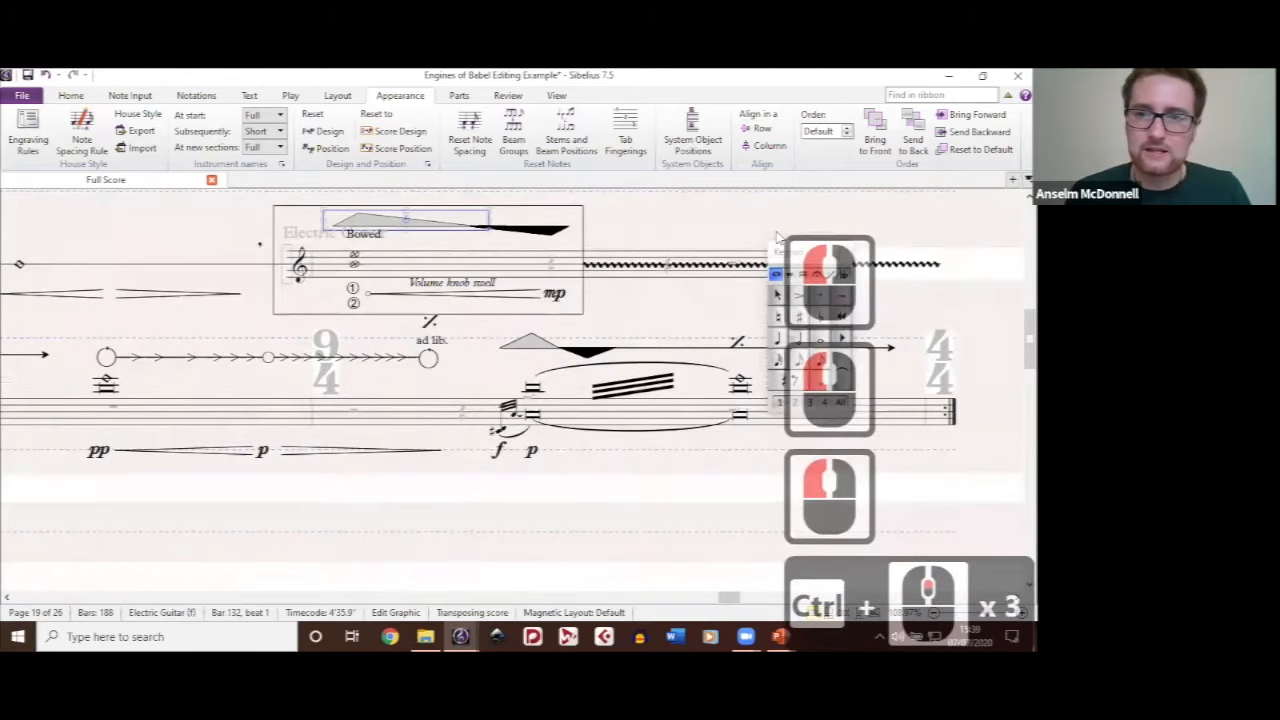
{"action": "scroll", "coordinate": [614, 214], "scroll_direction": "up", "scroll_amount": 4}
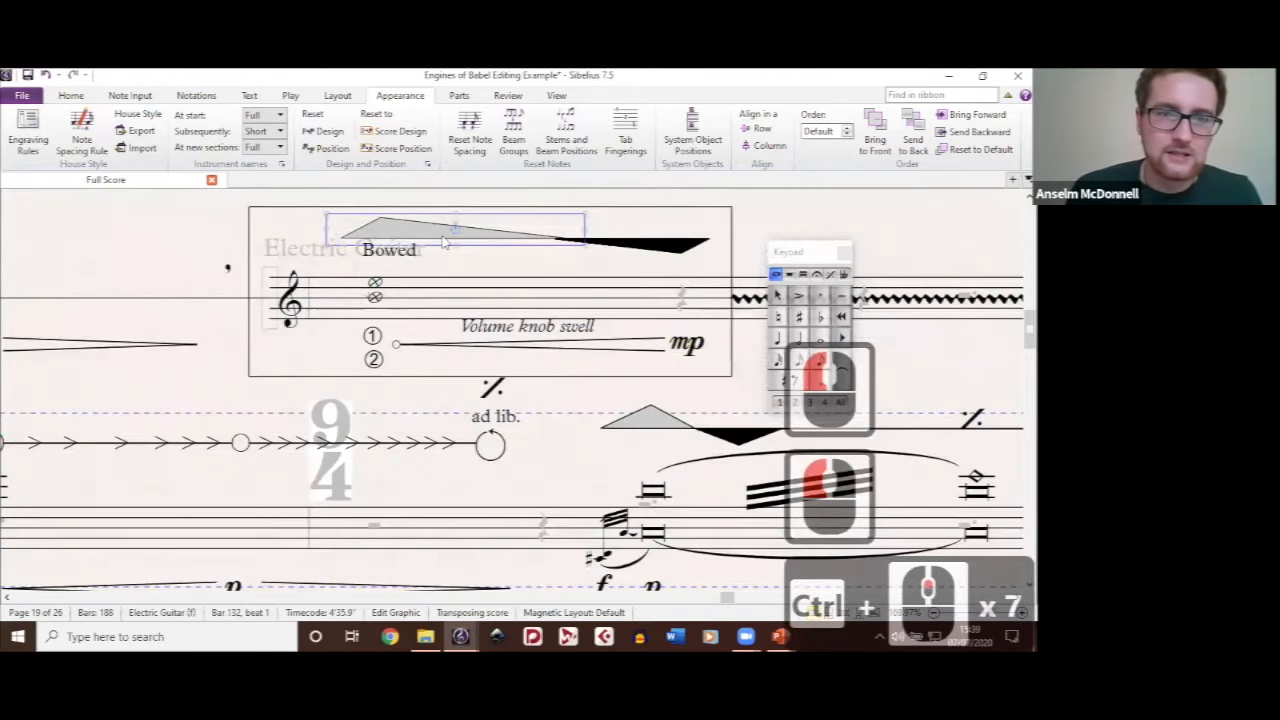
{"action": "left_click", "coordinate": [384, 231]}
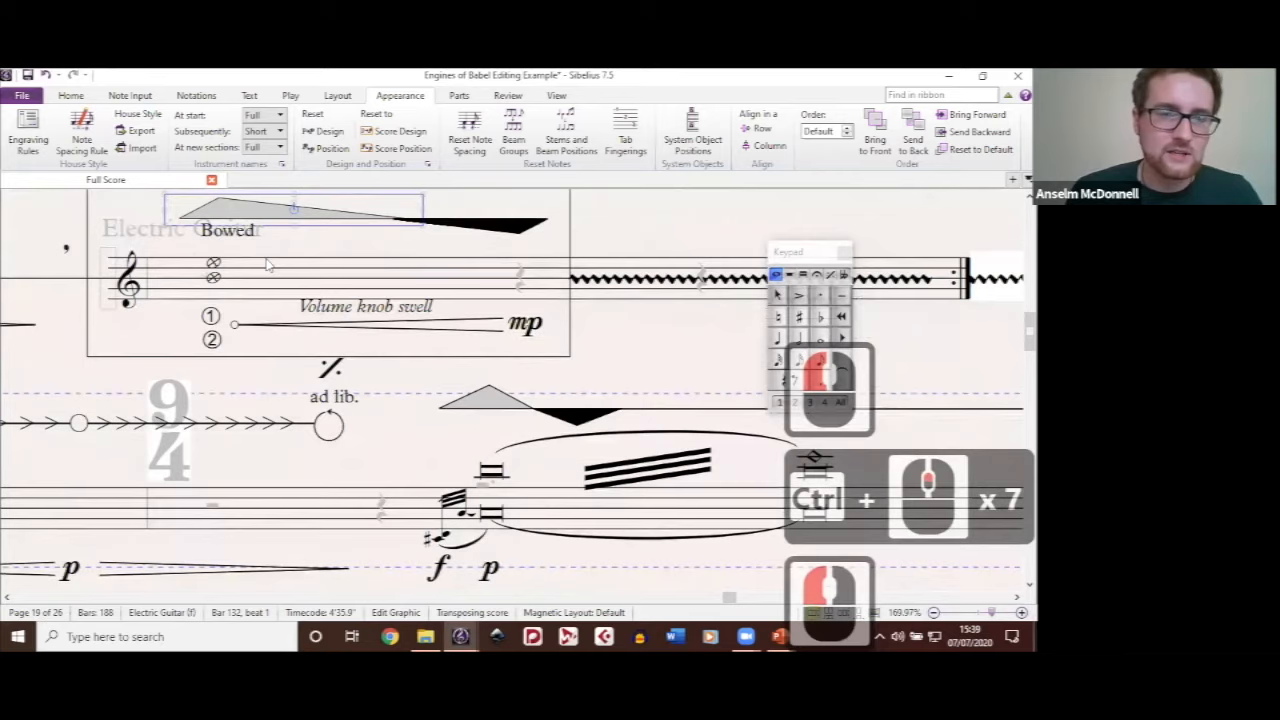
{"action": "scroll", "coordinate": [266, 263], "scroll_direction": "up", "scroll_amount": 2}
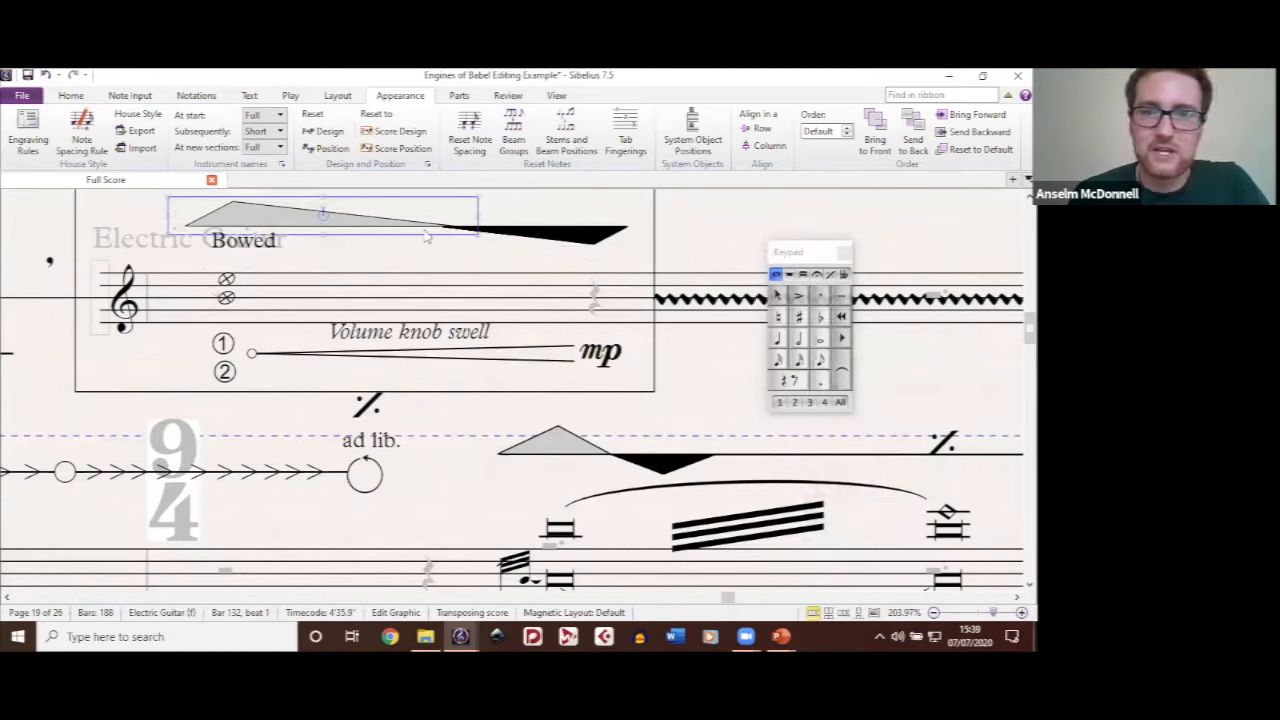
{"action": "left_click", "coordinate": [577, 238]}
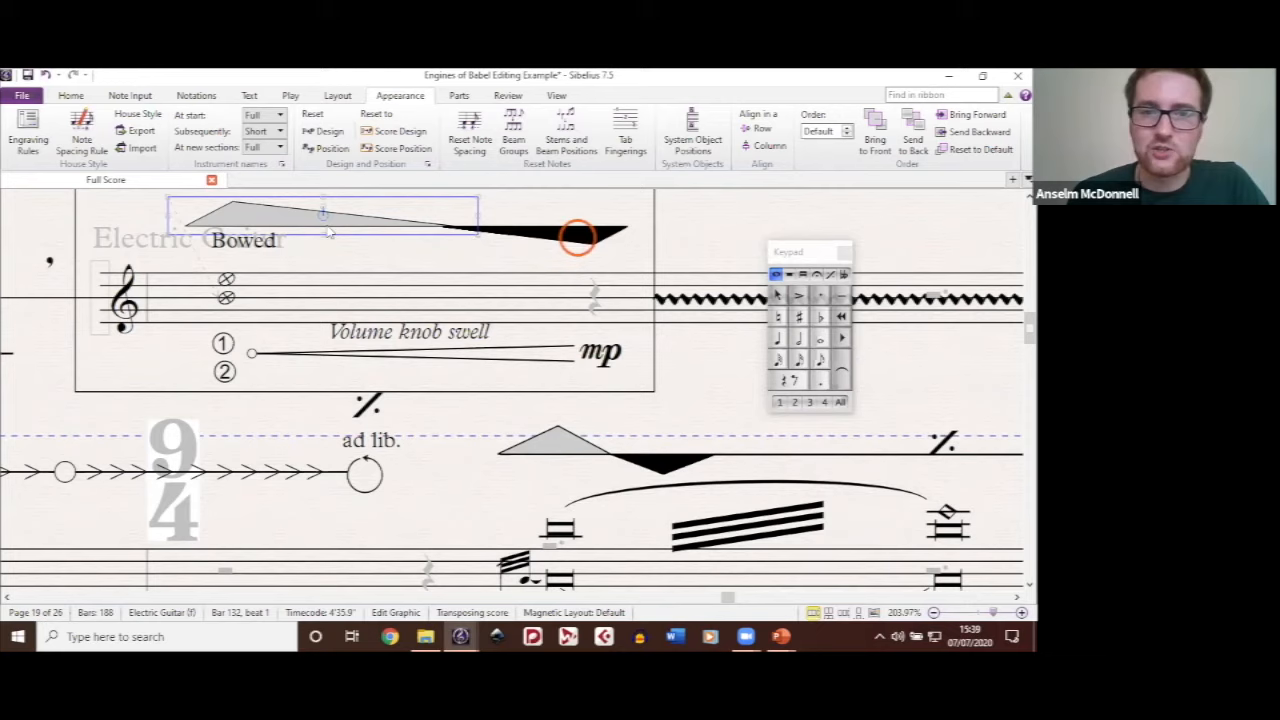
{"action": "left_click", "coordinate": [577, 238]}
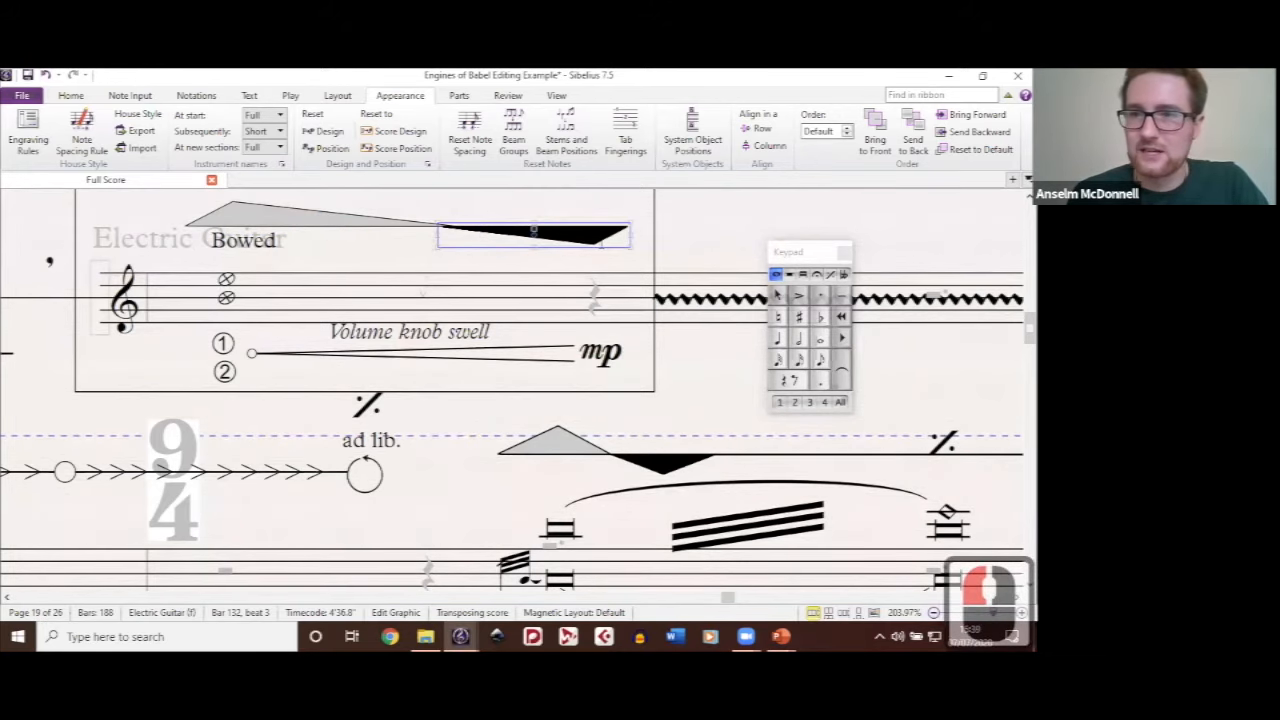
{"action": "left_click", "coordinate": [806, 131]}
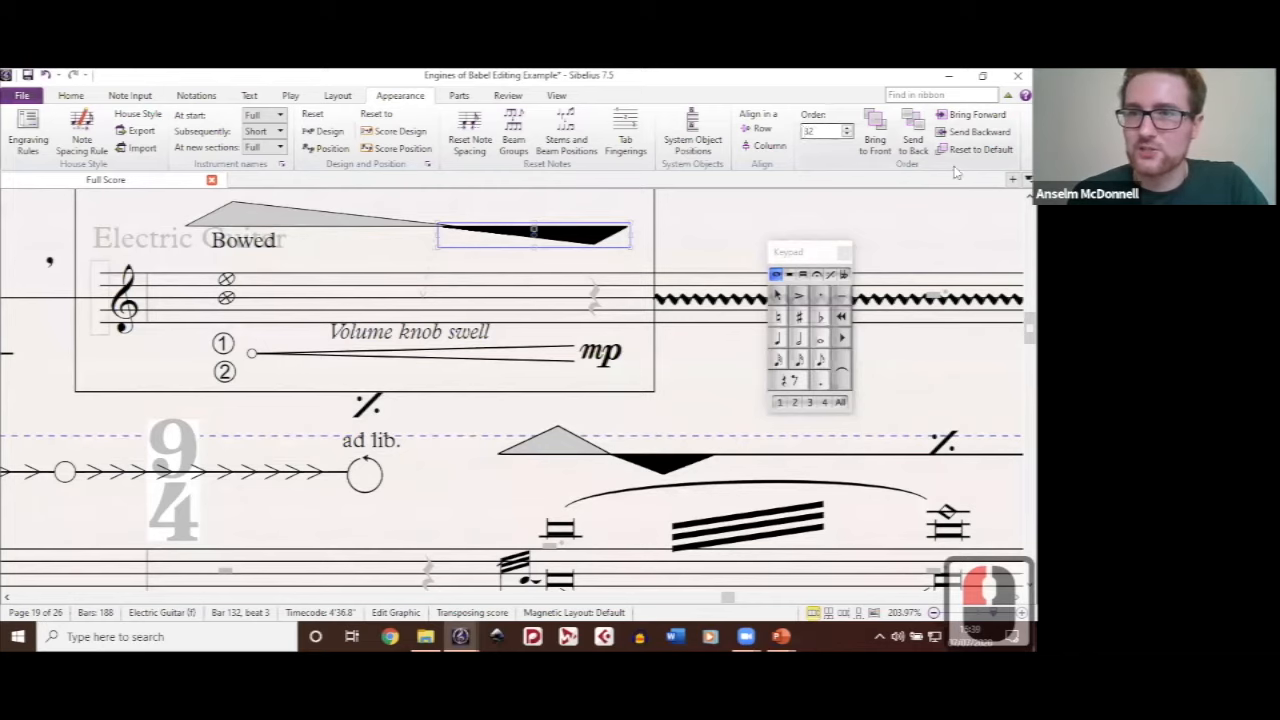
{"action": "left_click", "coordinate": [846, 136]}
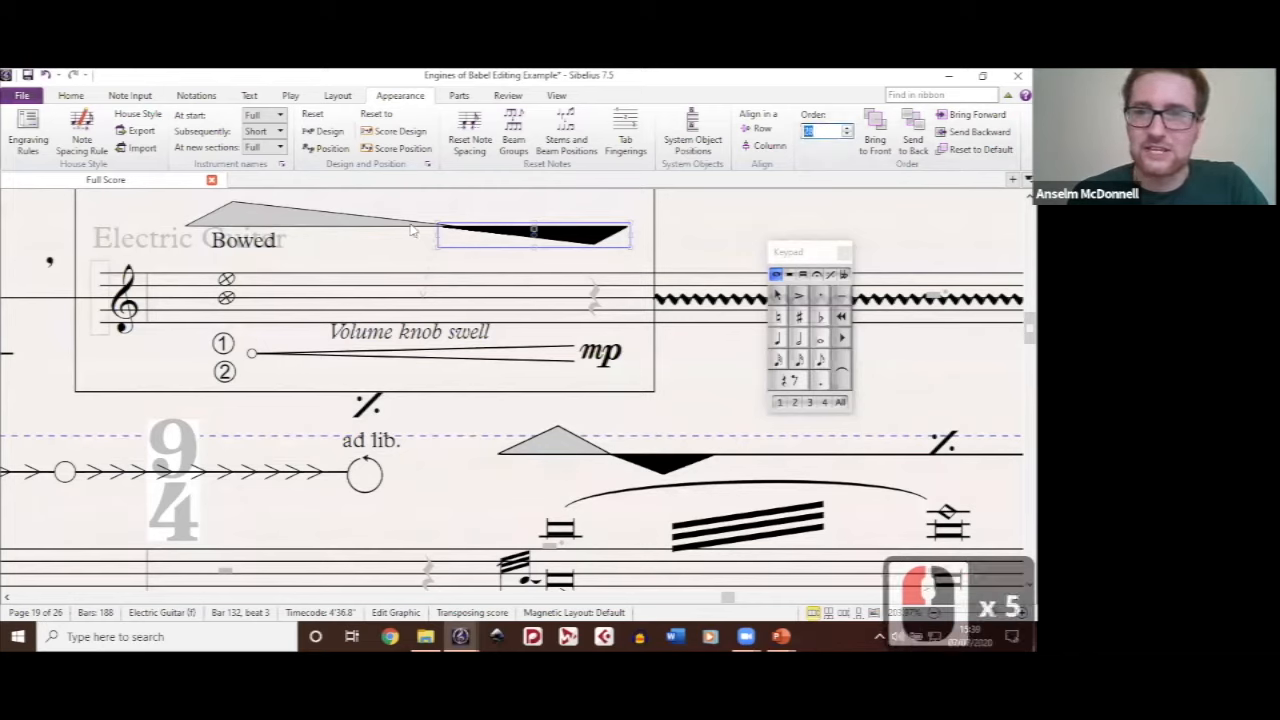
Step: Set the layer order of the grey wedge graphic above the boxed guitar staff to 26 and check how the two wedges overlap
{"action": "left_click", "coordinate": [300, 216]}
{"action": "left_click", "coordinate": [832, 131]}
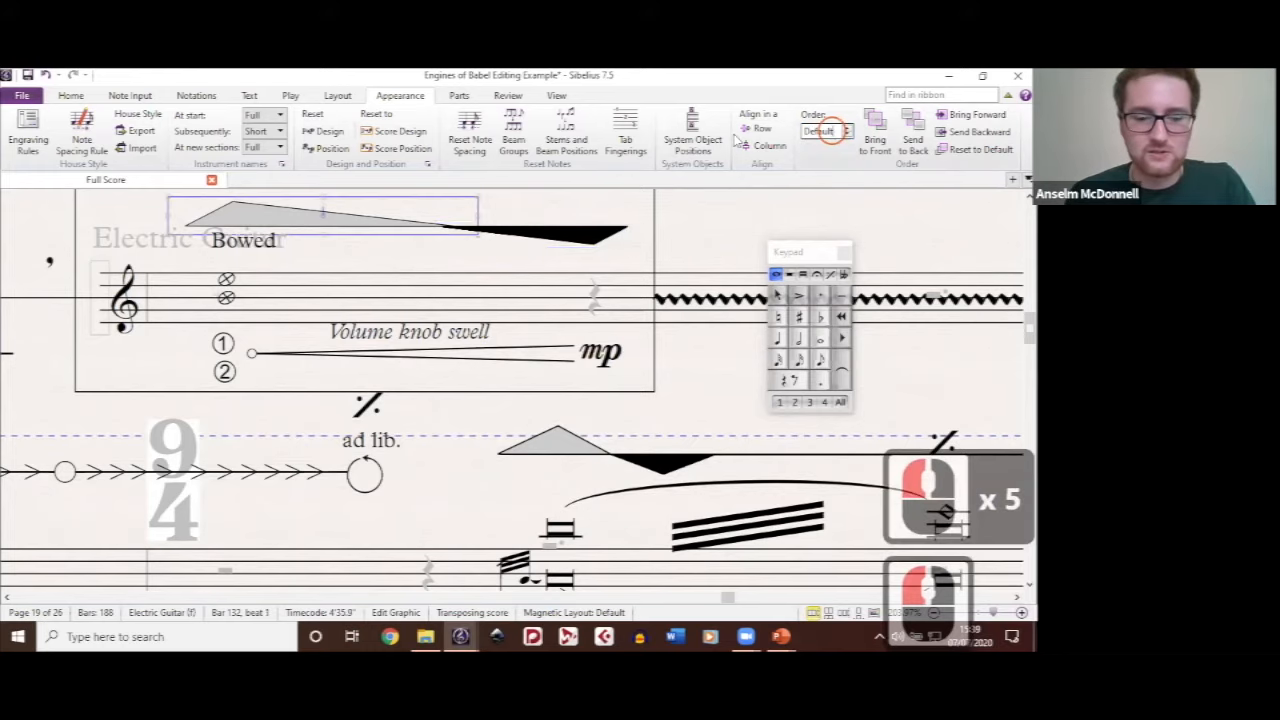
{"action": "type", "text": "26"}
{"action": "left_click", "coordinate": [577, 240]}
{"action": "left_click", "coordinate": [350, 232]}
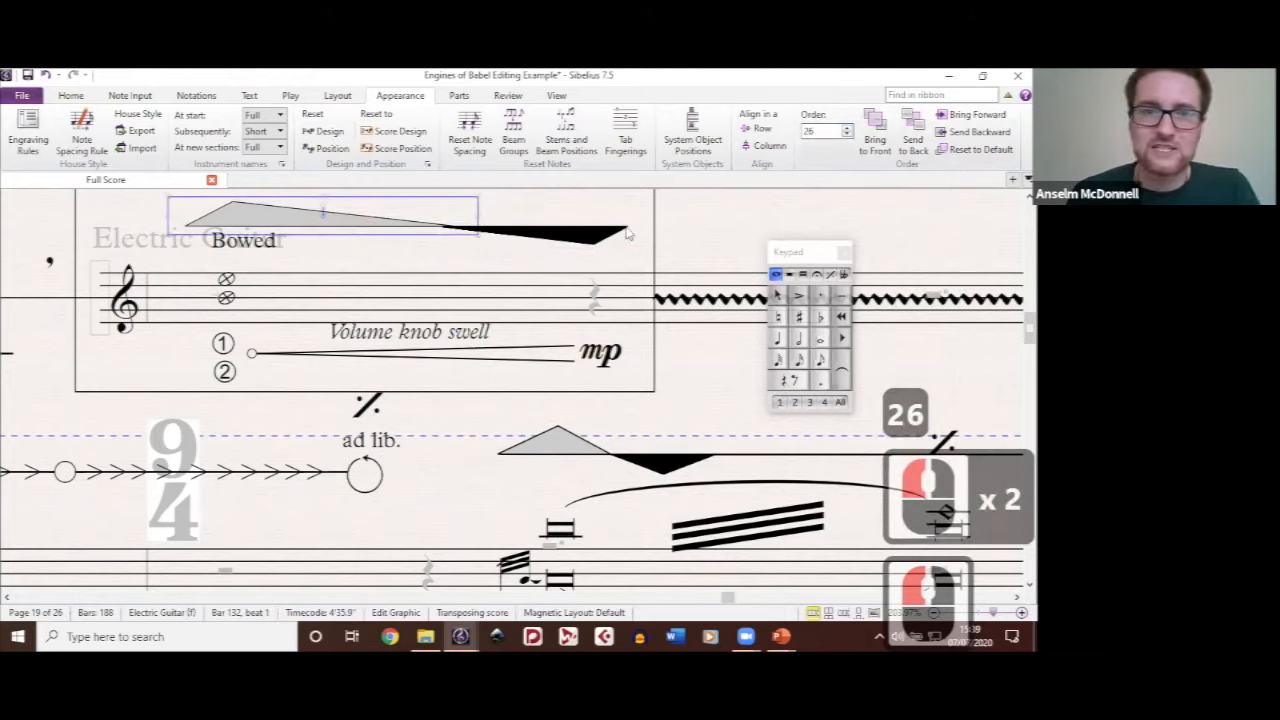
{"action": "left_click", "coordinate": [380, 228]}
{"action": "left_click", "coordinate": [729, 234]}
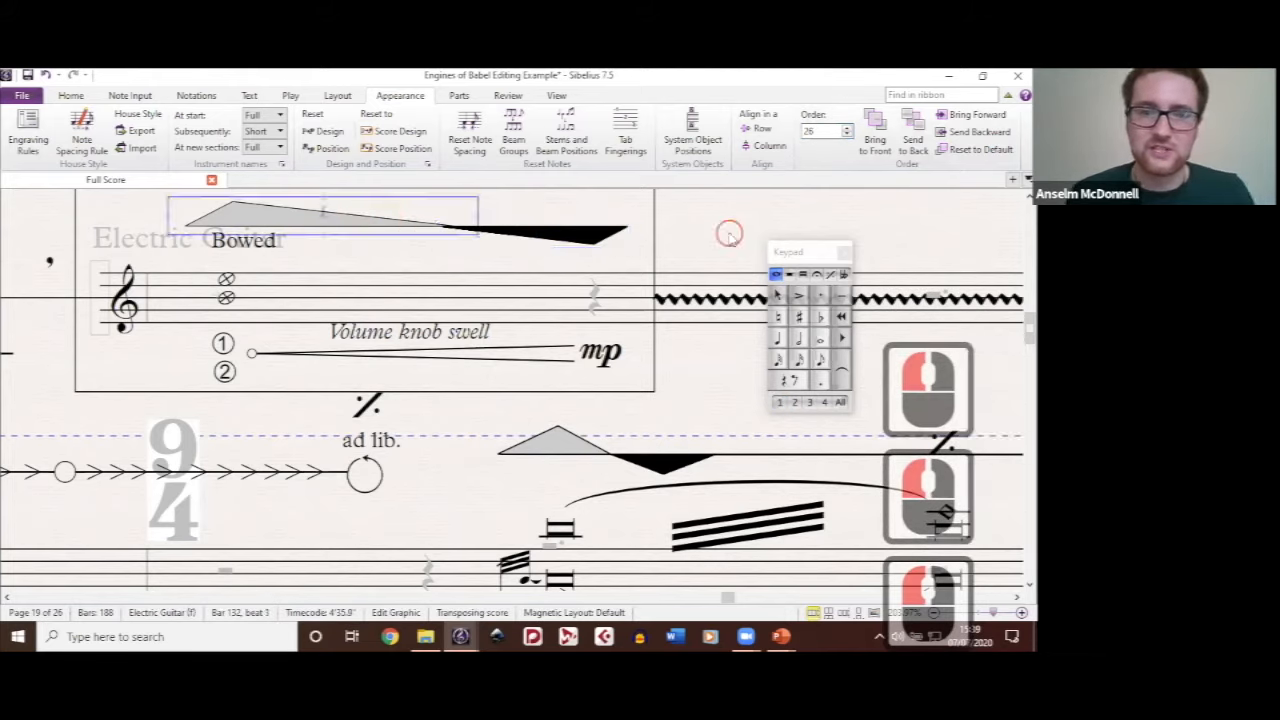
Step: Show the staff rulers and object rulers, and look over the spacing across the upper staves of pages 19 and 20
{"action": "scroll", "coordinate": [695, 275], "scroll_direction": "down", "scroll_amount": 7}
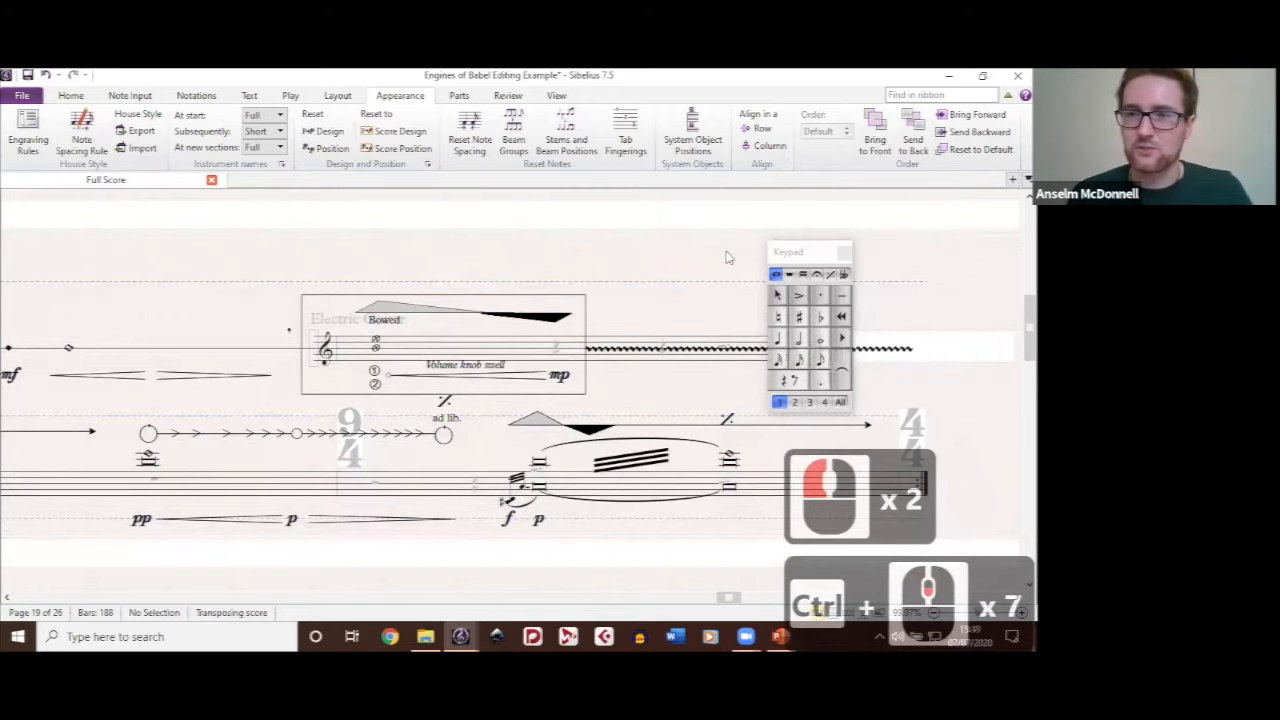
{"action": "left_click_drag", "start_coordinate": [726, 254], "coordinate": [540, 231]}
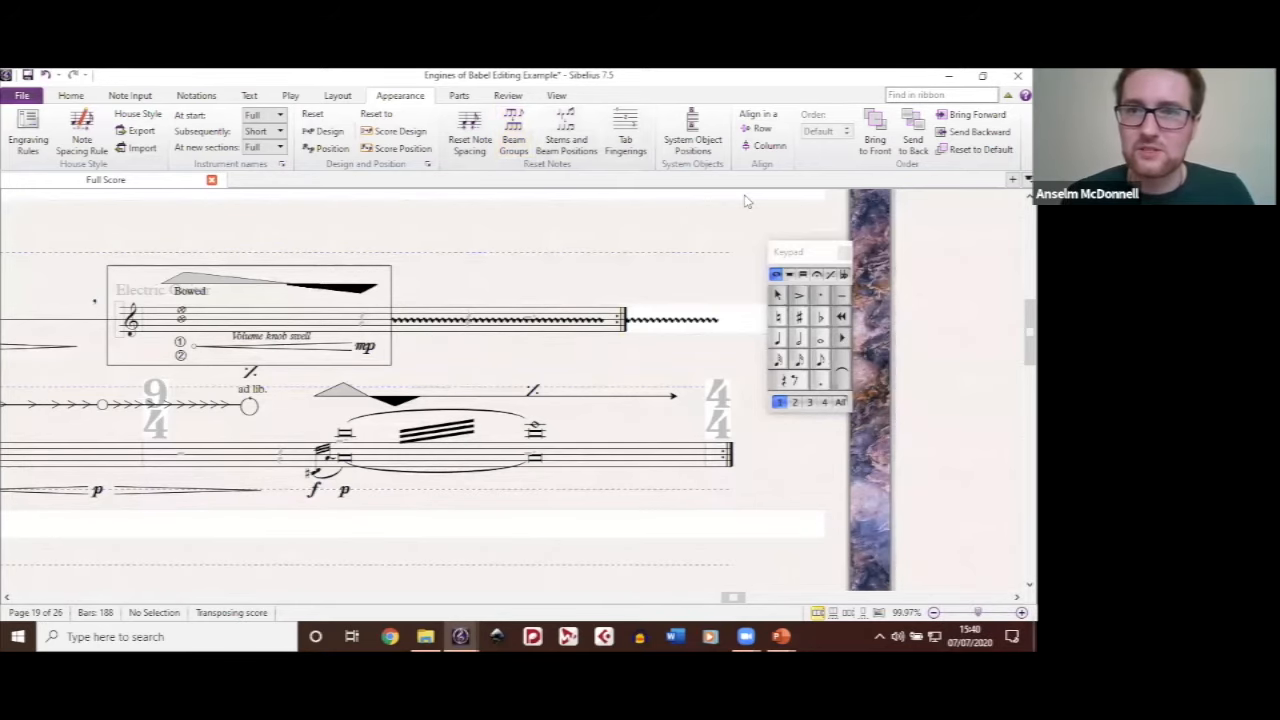
{"action": "left_click", "coordinate": [982, 75]}
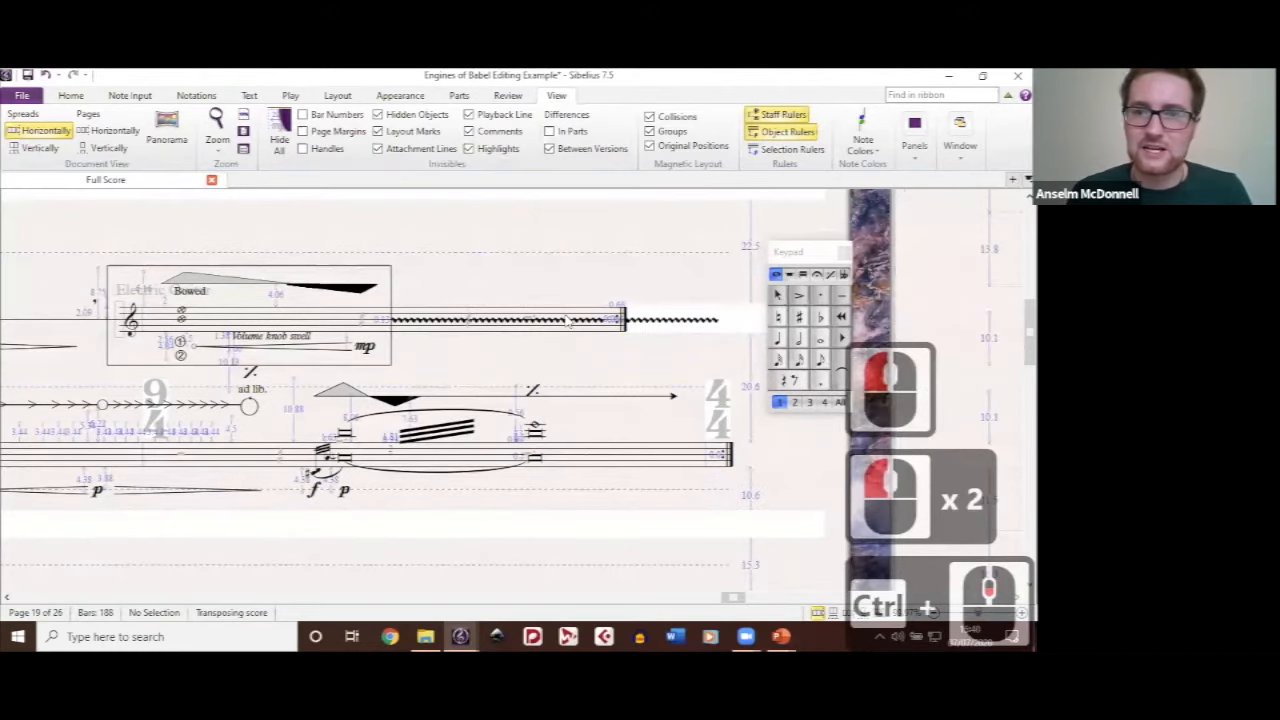
{"action": "scroll", "coordinate": [620, 245], "scroll_direction": "down", "scroll_amount": 1}
{"action": "left_click_drag", "start_coordinate": [656, 218], "coordinate": [664, 367]}
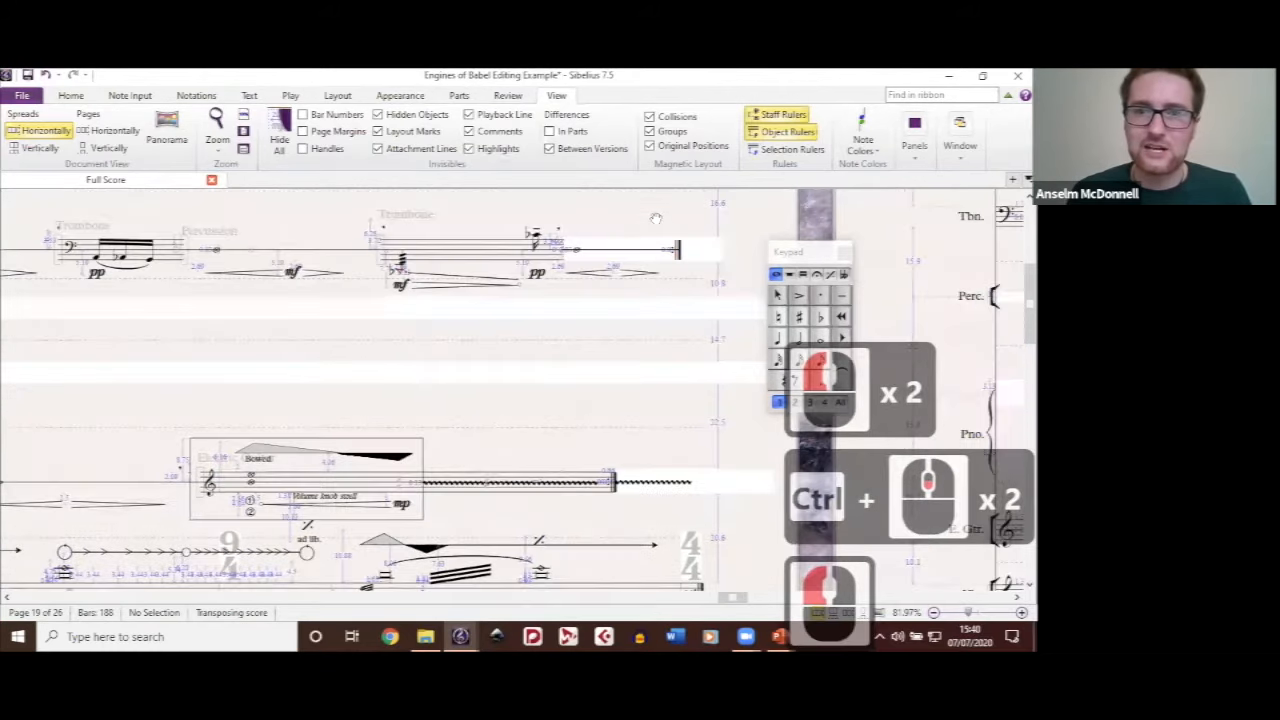
{"action": "left_click_drag", "start_coordinate": [656, 218], "coordinate": [617, 522]}
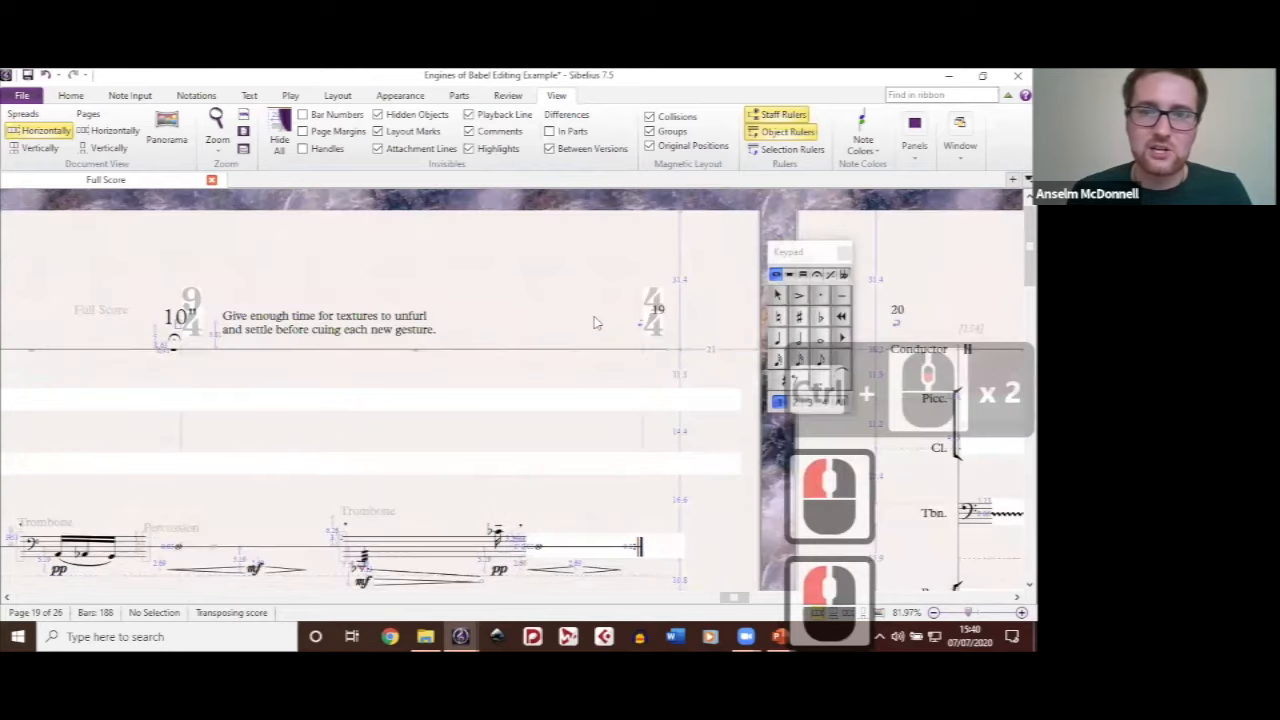
{"action": "left_click_drag", "start_coordinate": [606, 257], "coordinate": [533, 243]}
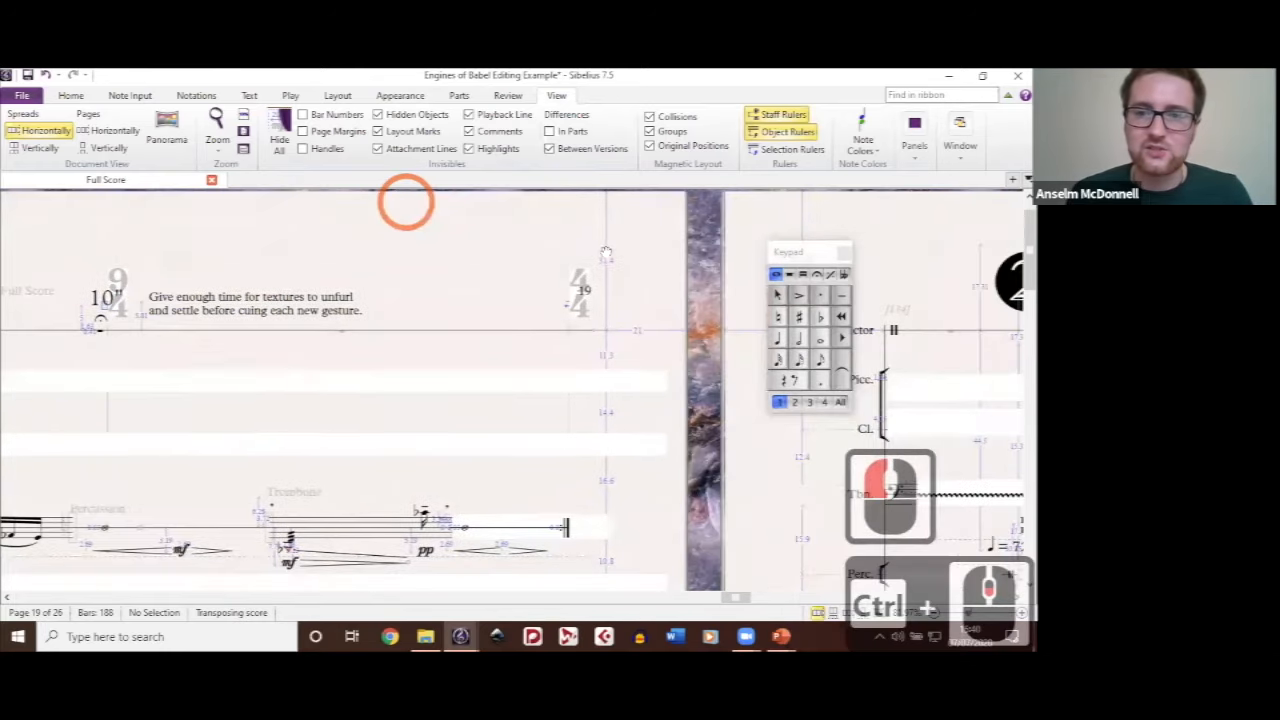
{"action": "left_click_drag", "start_coordinate": [654, 274], "coordinate": [533, 237]}
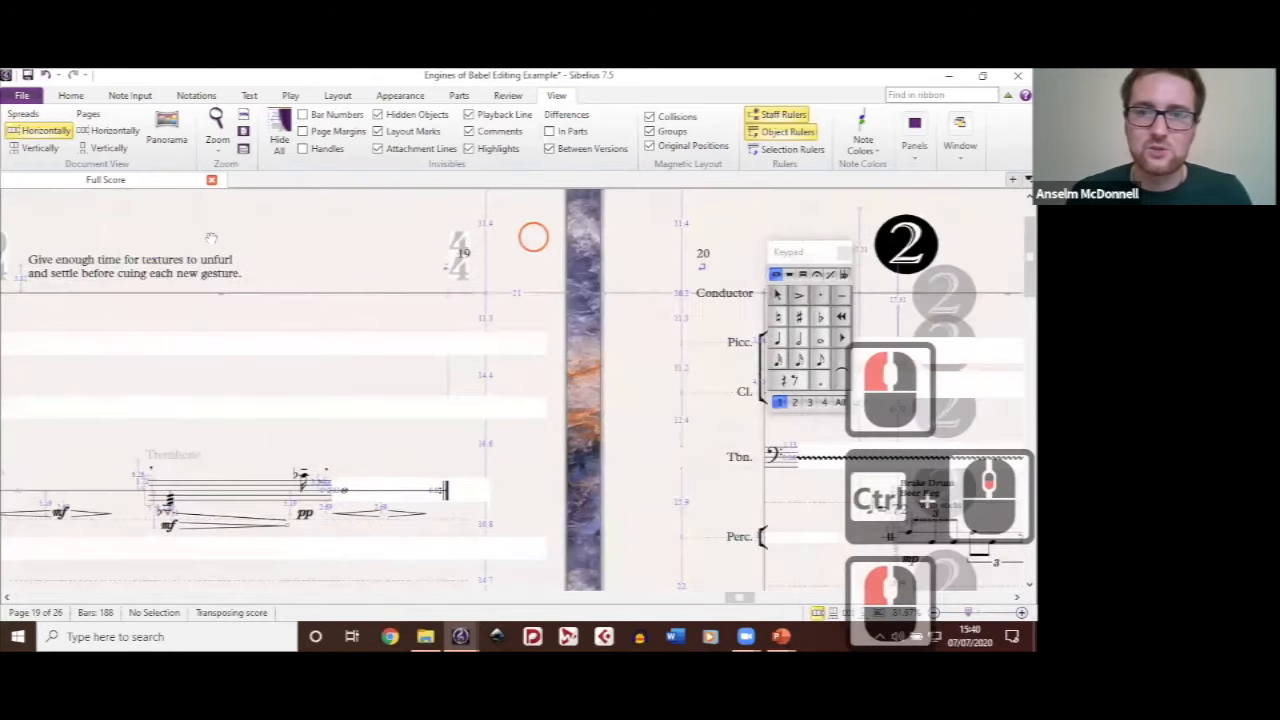
{"action": "left_click_drag", "start_coordinate": [643, 284], "coordinate": [626, 284]}
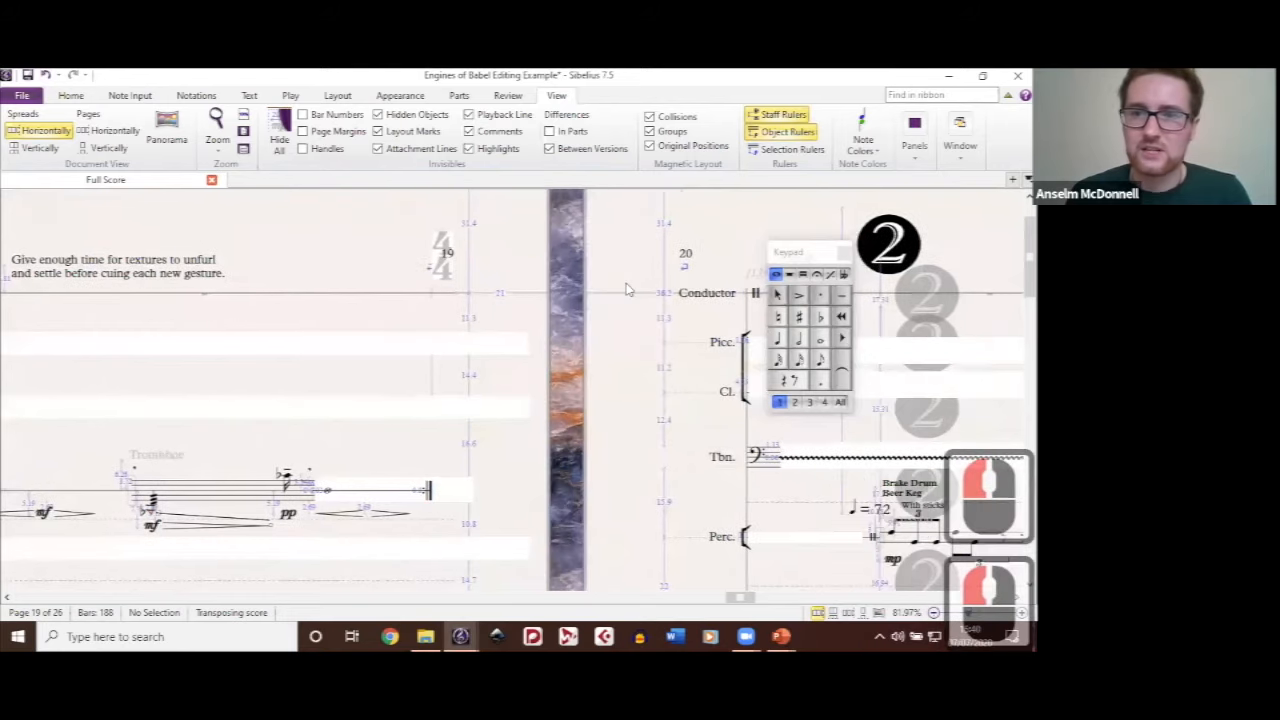
Step: Lower the circled 3 graphic above the conductor line on page 20 until it is level with the circled 2, using the object rulers
{"action": "left_click_drag", "start_coordinate": [738, 247], "coordinate": [545, 241]}
{"action": "left_click_drag", "start_coordinate": [481, 443], "coordinate": [456, 421]}
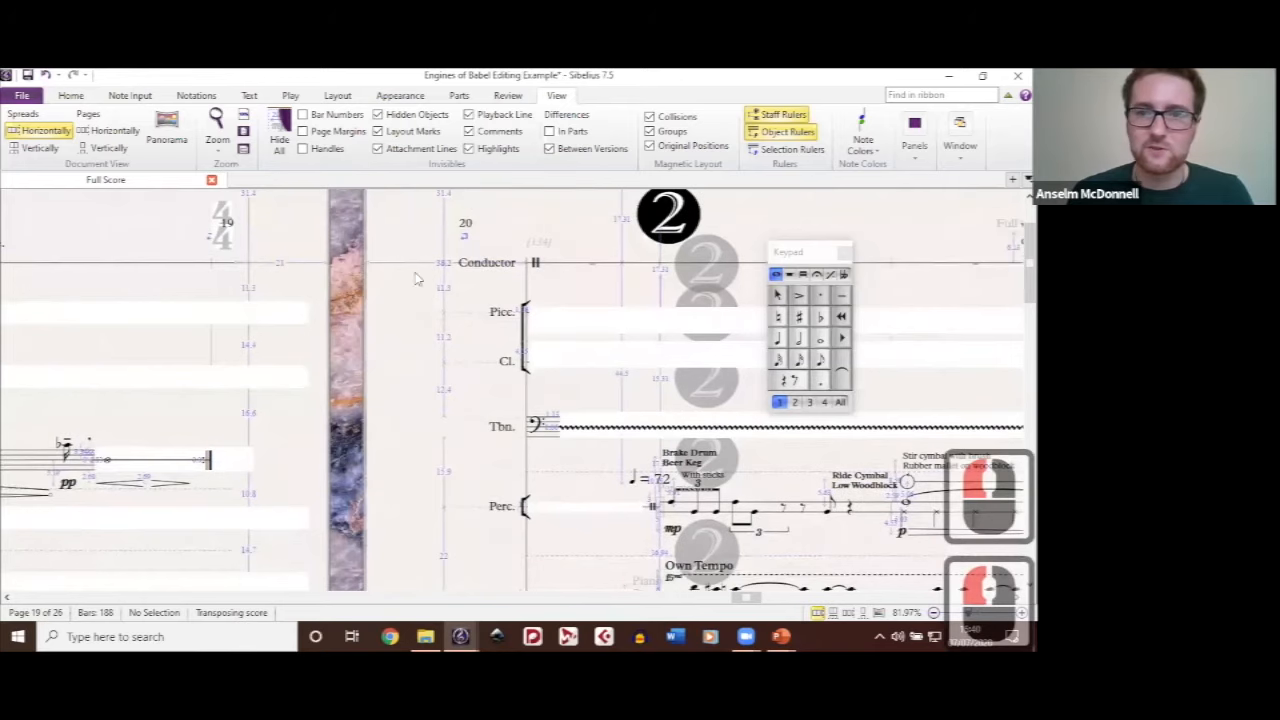
{"action": "left_click_drag", "start_coordinate": [426, 232], "coordinate": [400, 286]}
{"action": "left_click_drag", "start_coordinate": [244, 220], "coordinate": [248, 227]}
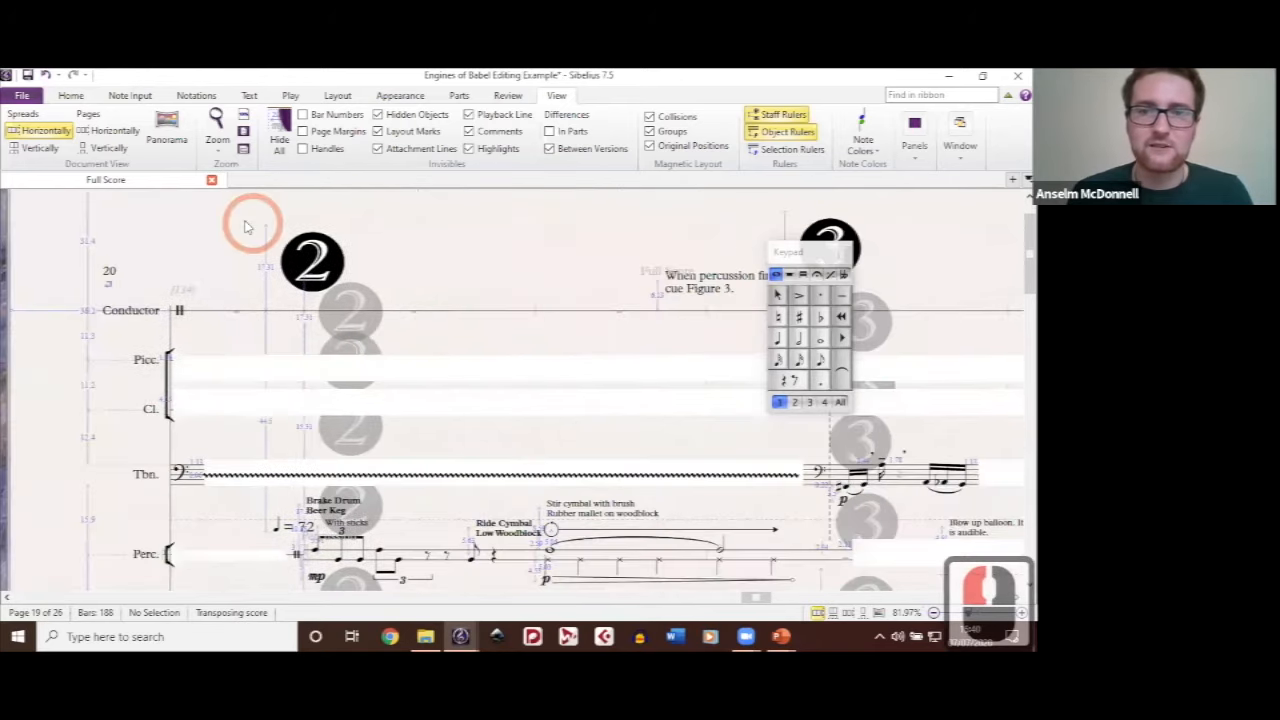
{"action": "left_click_drag", "start_coordinate": [815, 261], "coordinate": [665, 252]}
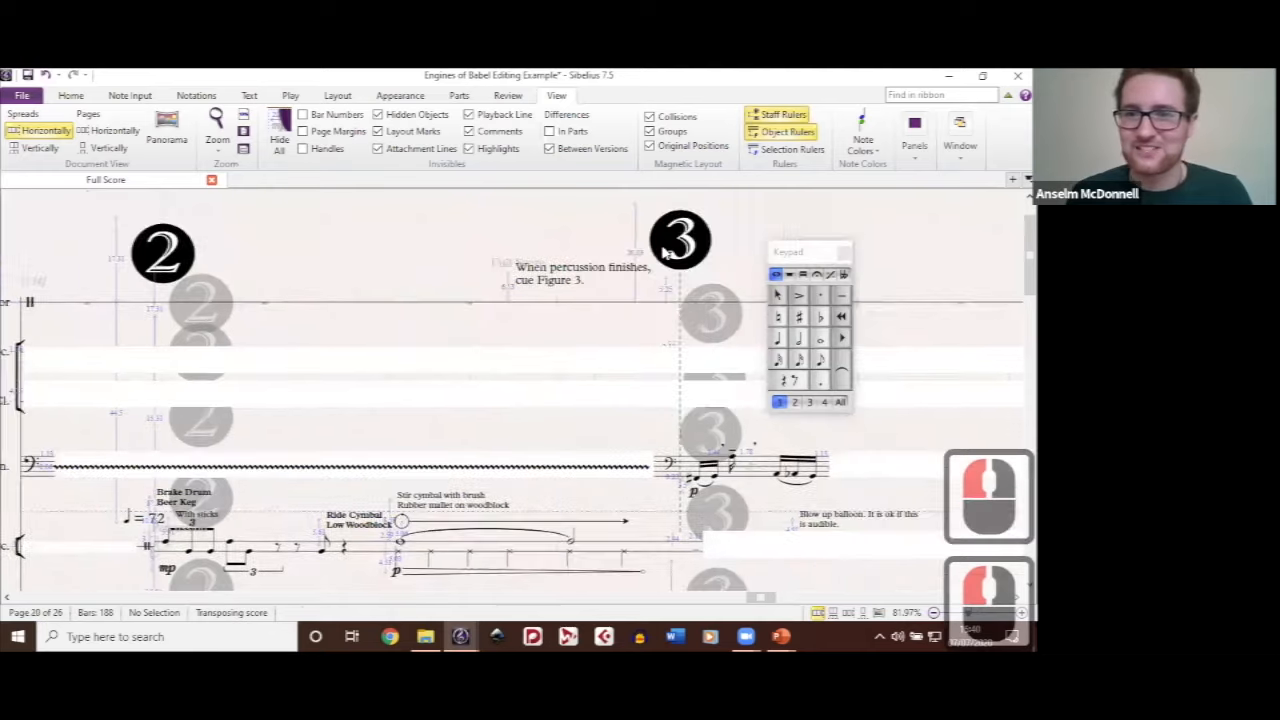
{"action": "left_click", "coordinate": [172, 255]}
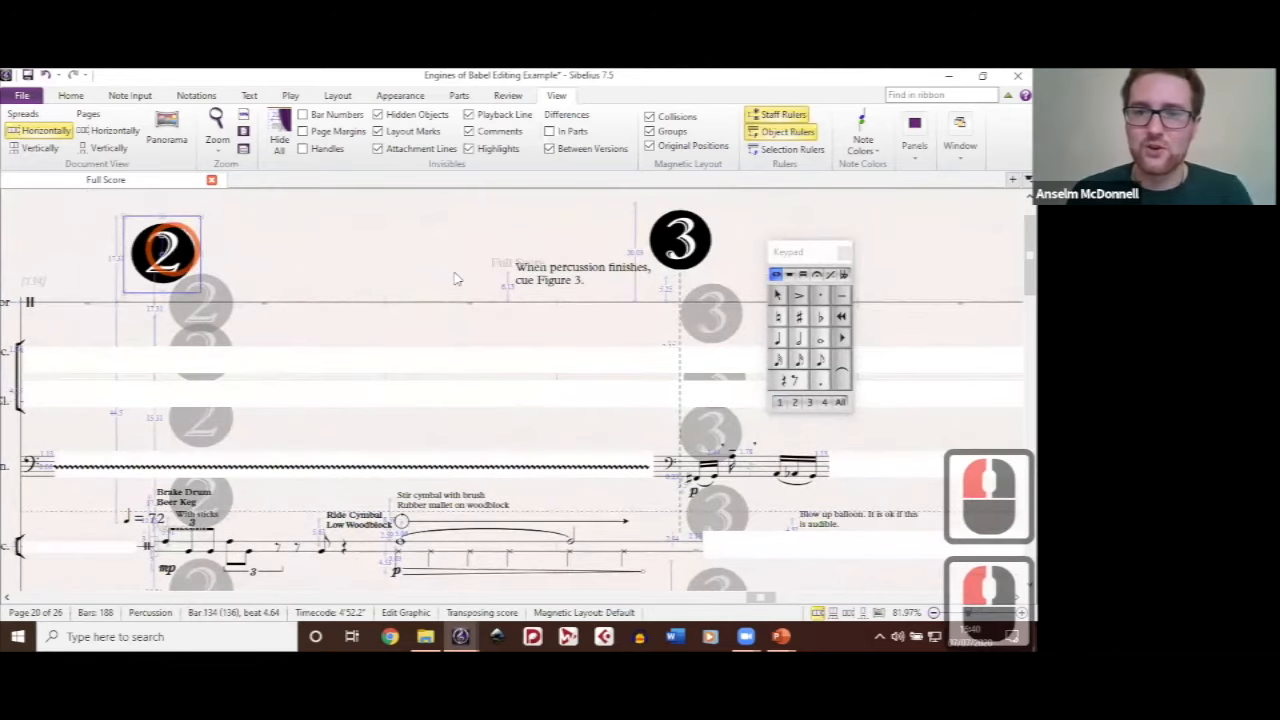
{"action": "left_click", "coordinate": [690, 236]}
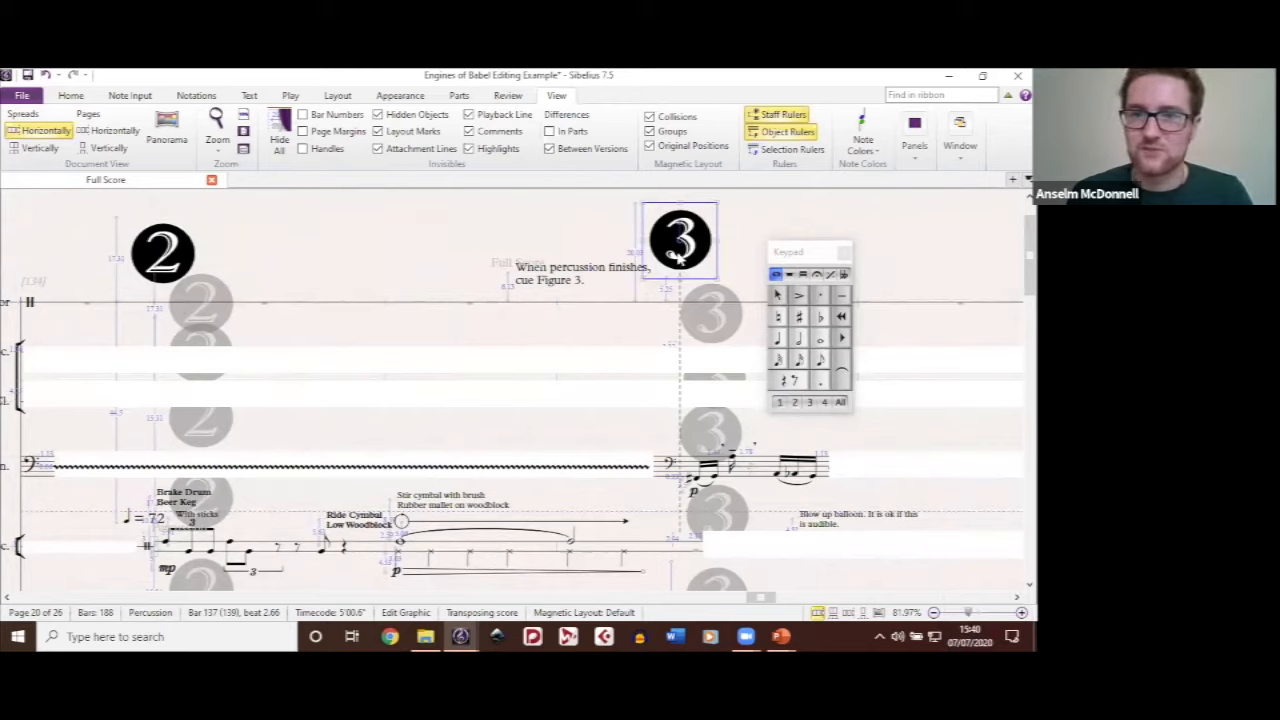
{"action": "left_click_drag", "start_coordinate": [682, 256], "coordinate": [682, 268]}
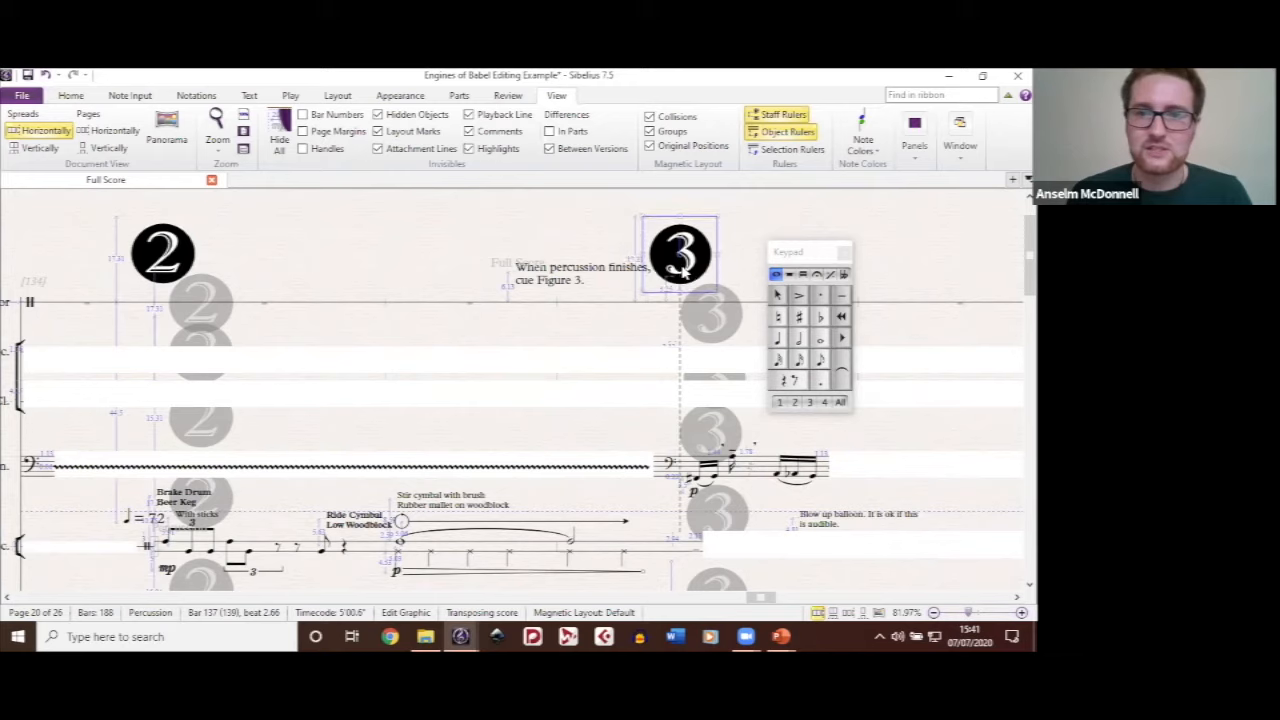
{"action": "double_click", "coordinate": [557, 216]}
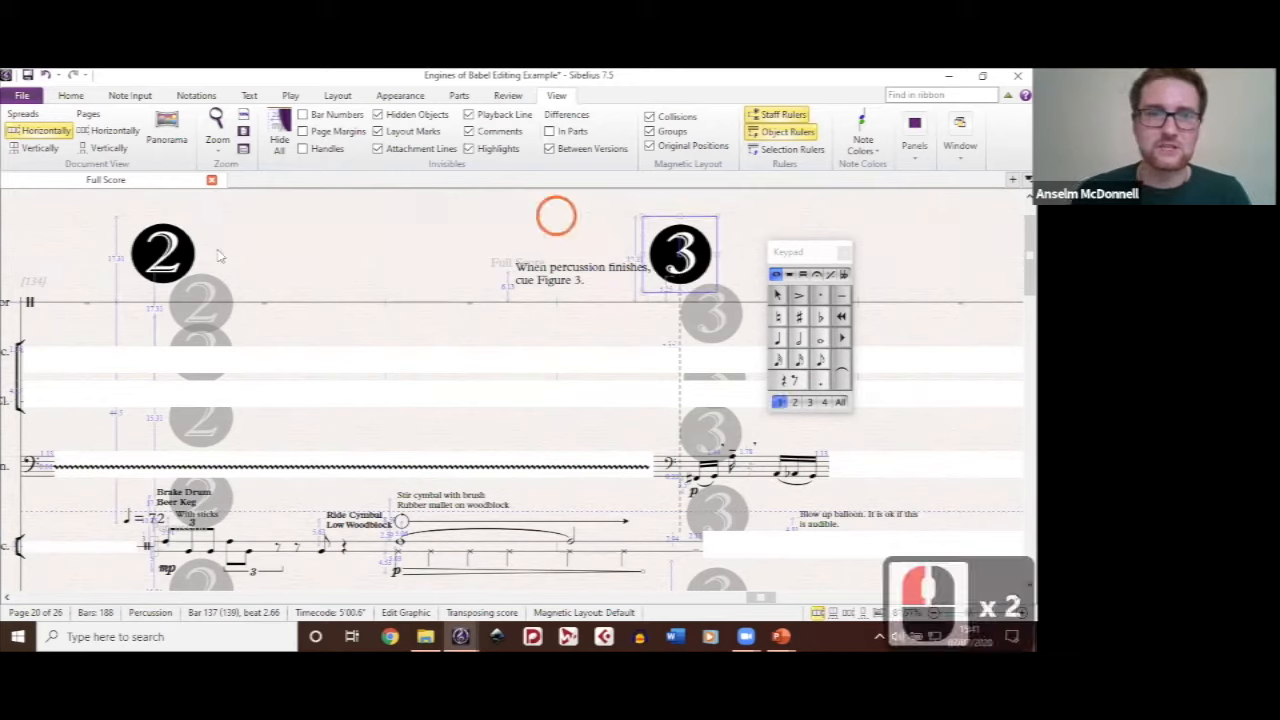
{"action": "left_click", "coordinate": [718, 216]}
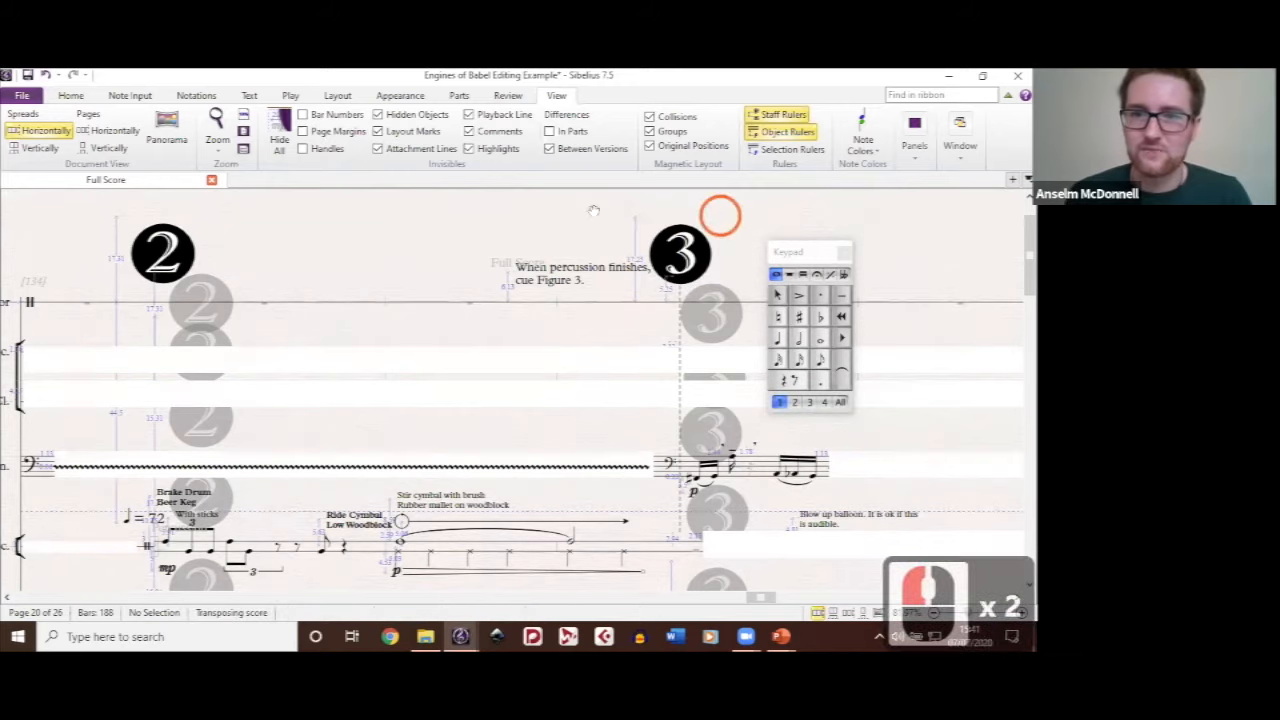
{"action": "scroll", "coordinate": [590, 215], "scroll_direction": "right", "scroll_amount": 3}
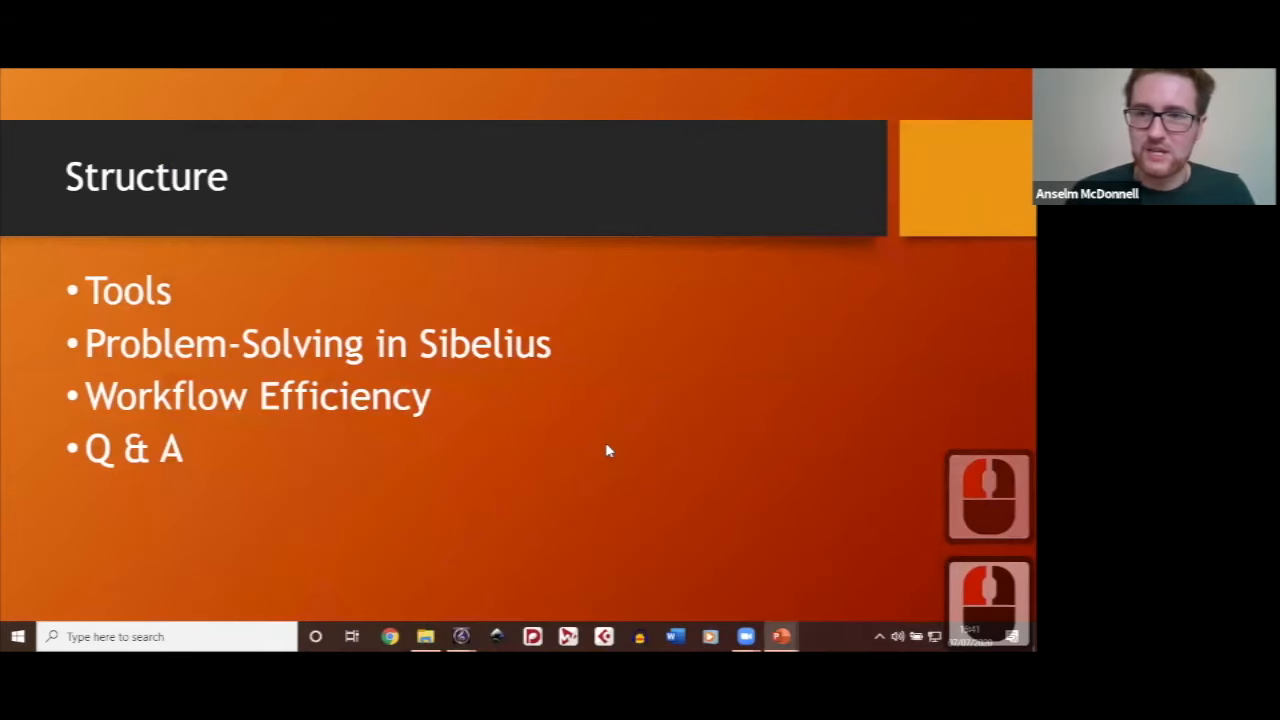
{"action": "left_click", "coordinate": [606, 447]}
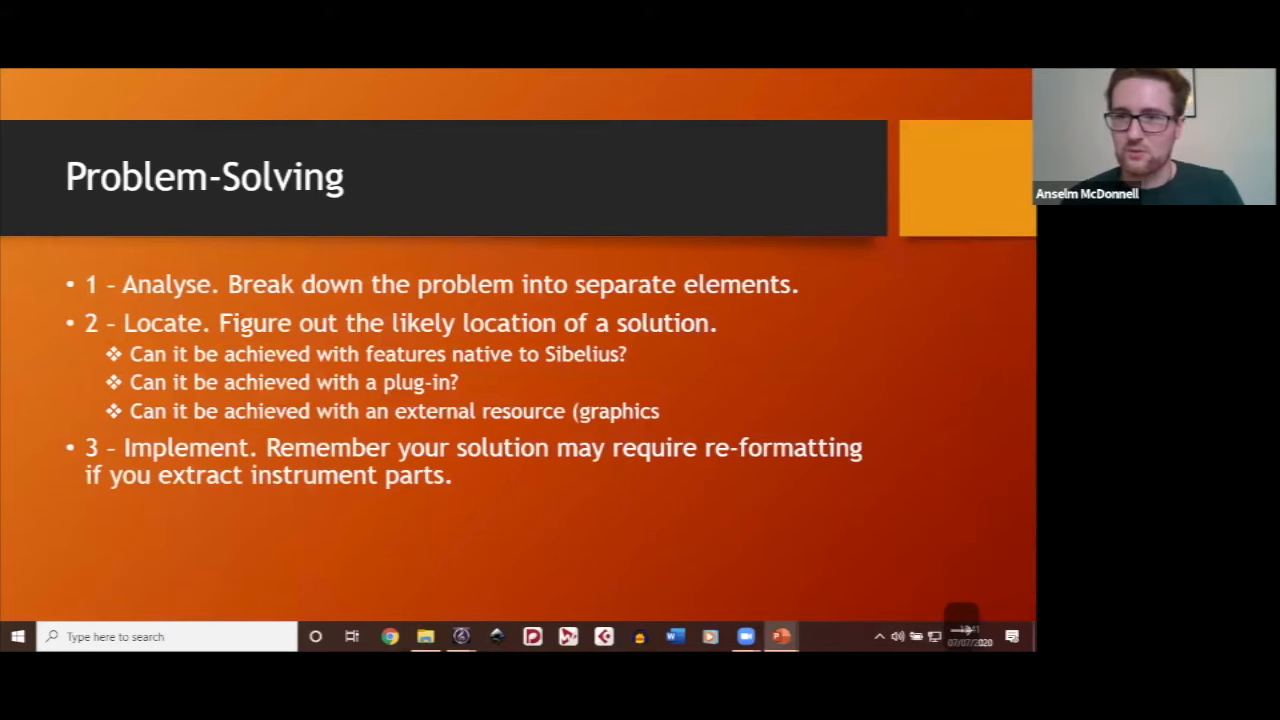
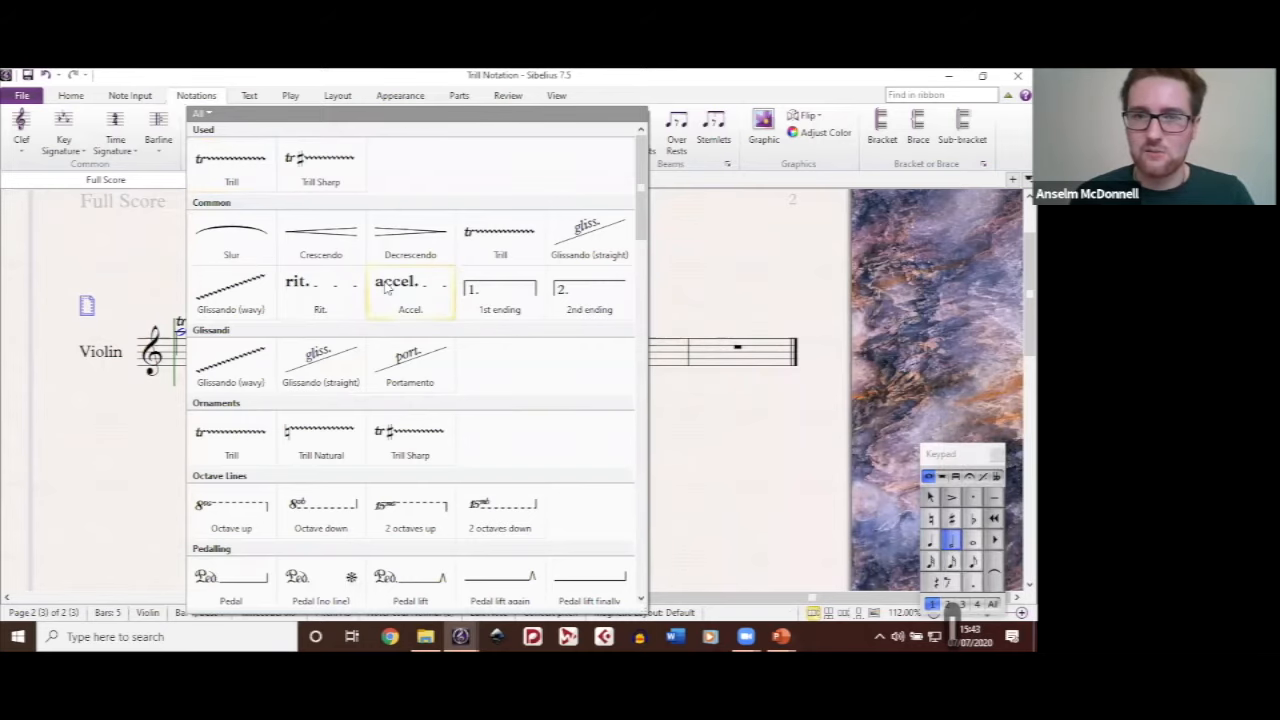
Step: Look over the trill lines in the line gallery and the separate natural symbol above the trill in bar 2
{"action": "left_click", "coordinate": [312, 445]}
{"action": "left_click", "coordinate": [352, 437]}
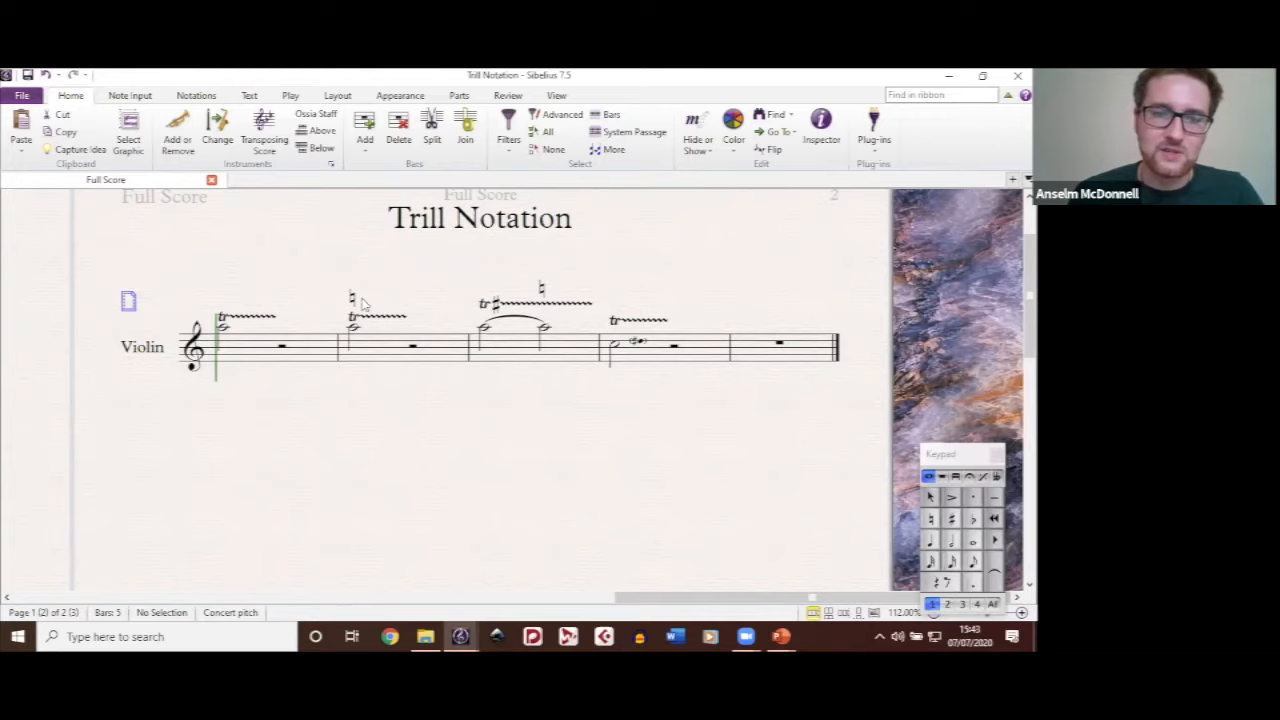
{"action": "left_click", "coordinate": [401, 337]}
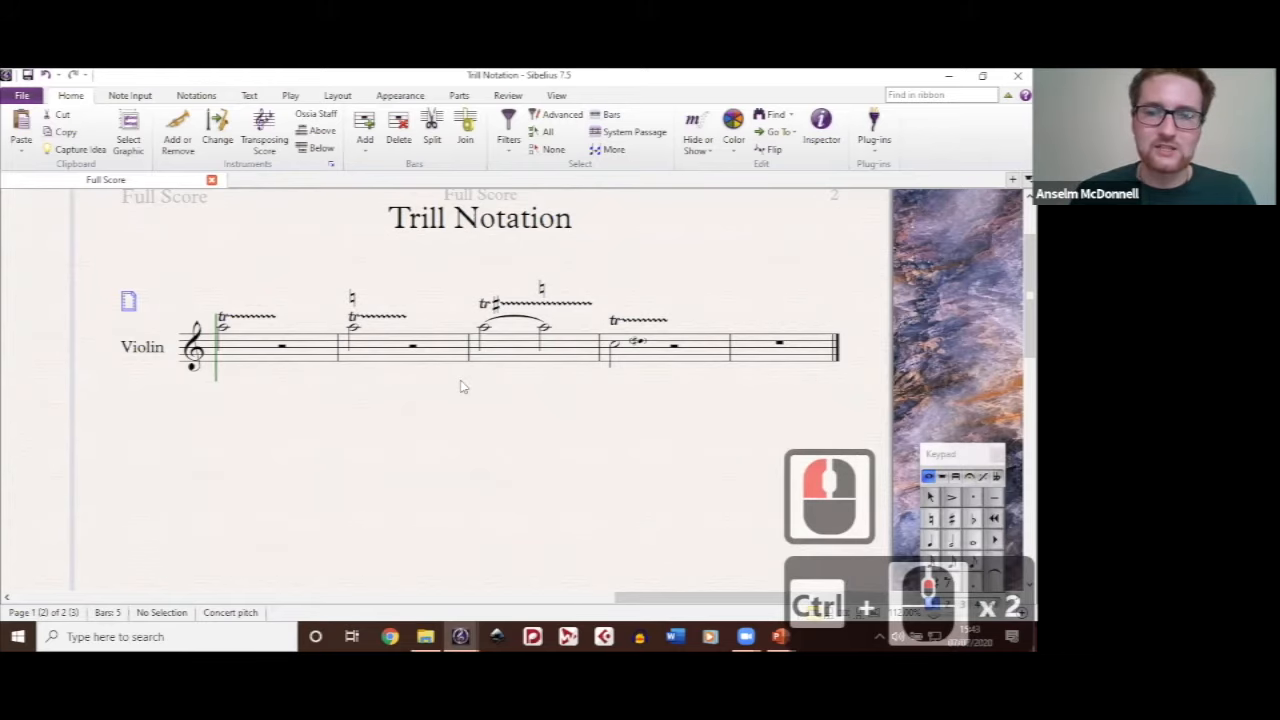
{"action": "scroll", "coordinate": [455, 397], "scroll_direction": "up", "scroll_amount": 1, "text": "ctrl"}
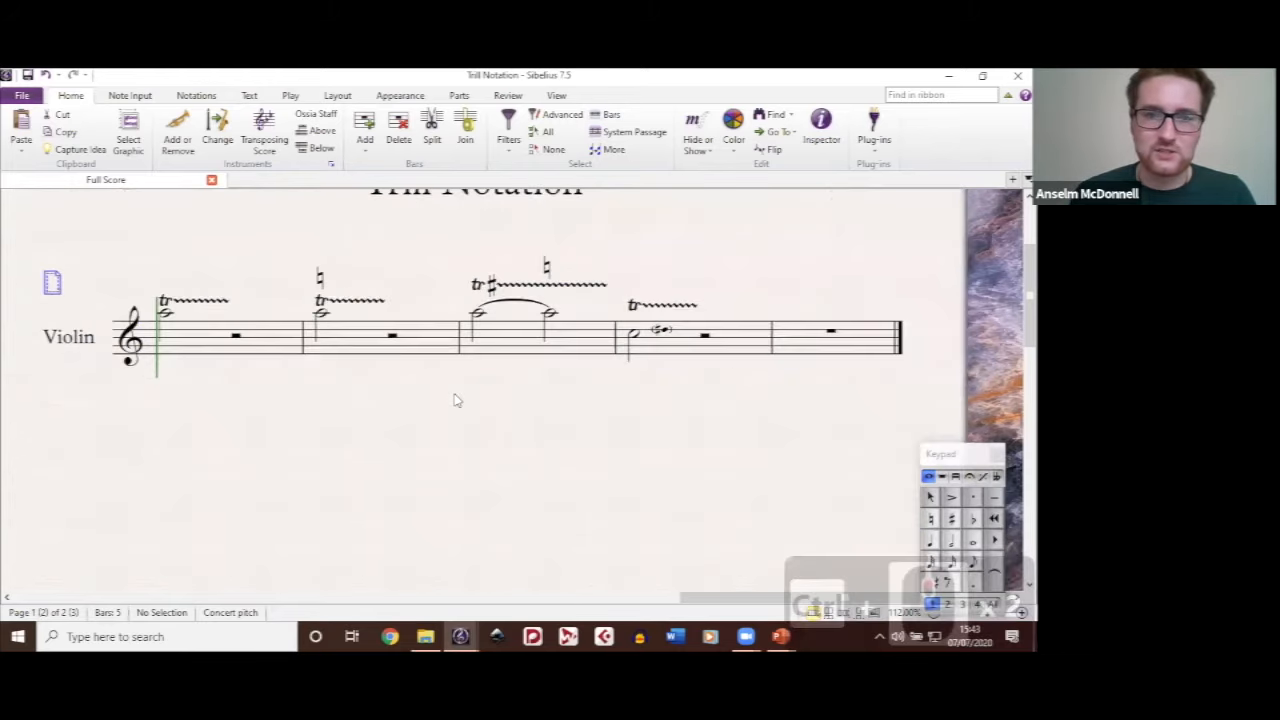
{"action": "left_click", "coordinate": [320, 280]}
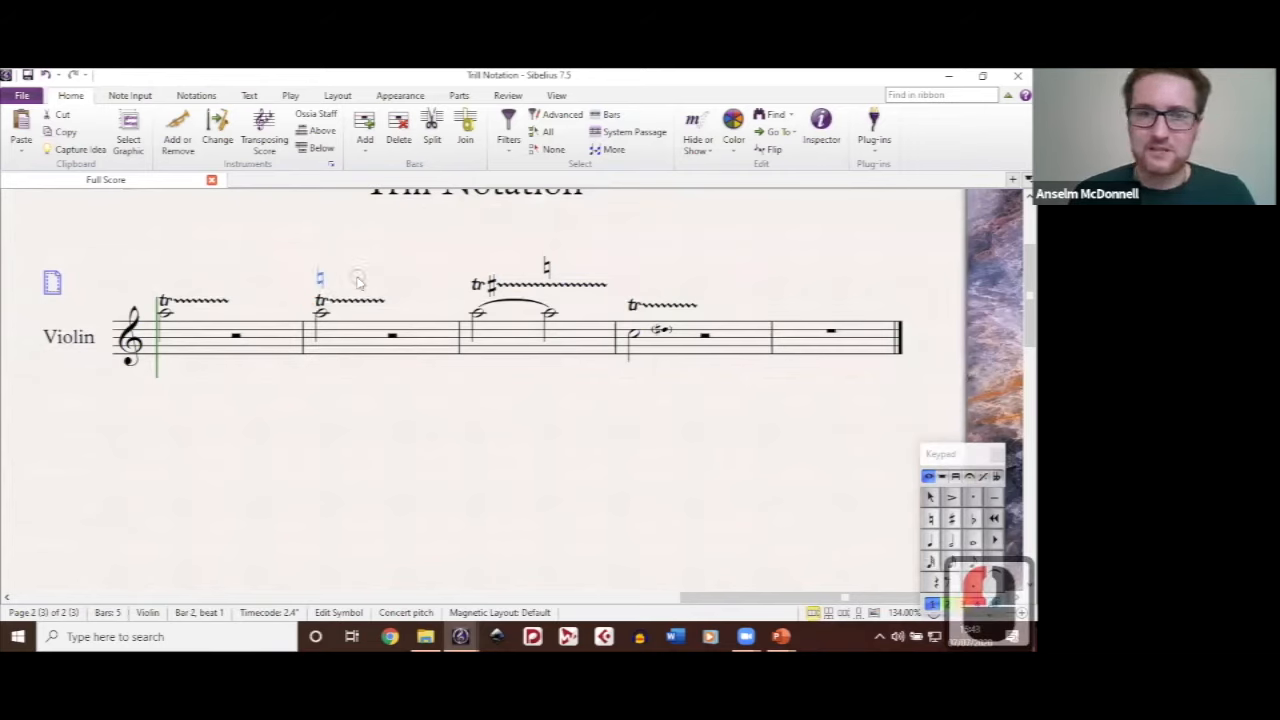
{"action": "left_click", "coordinate": [359, 283]}
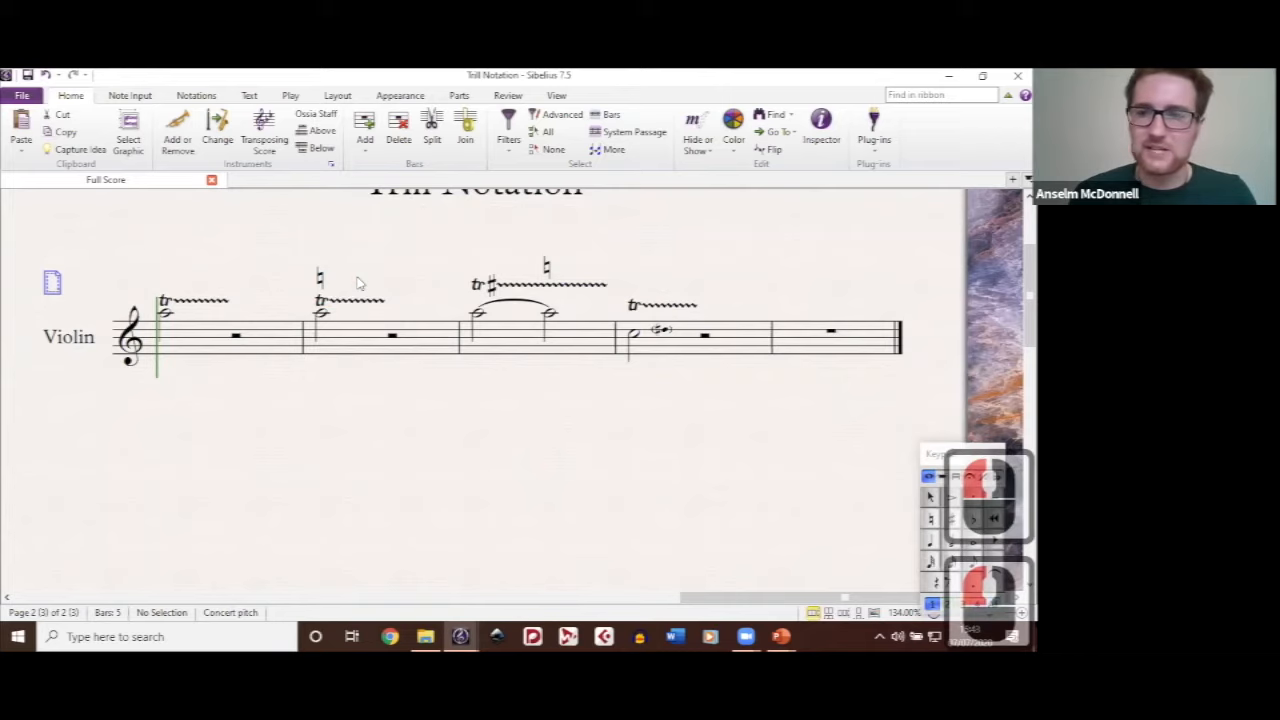
Step: Browse the symbol gallery through the percussion, conductor, technique, guitar and accordion symbols, without placing any
{"action": "left_click", "coordinate": [505, 164]}
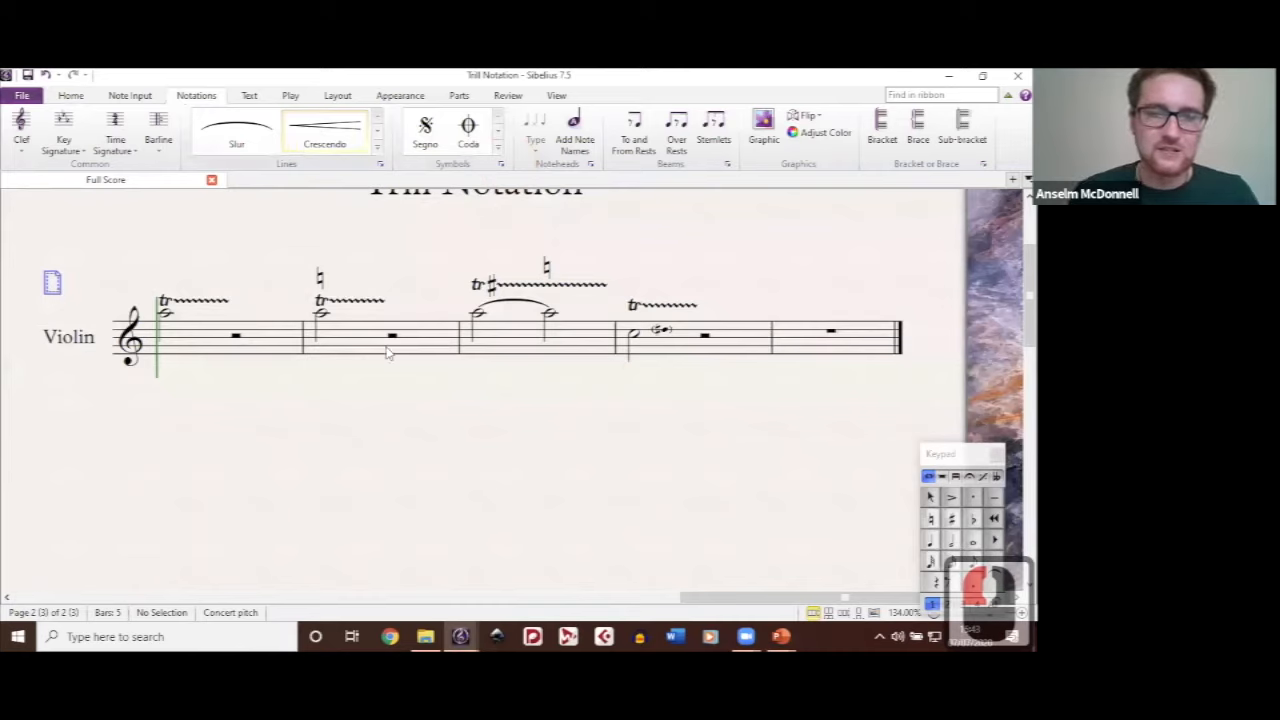
{"action": "key", "text": "z"}
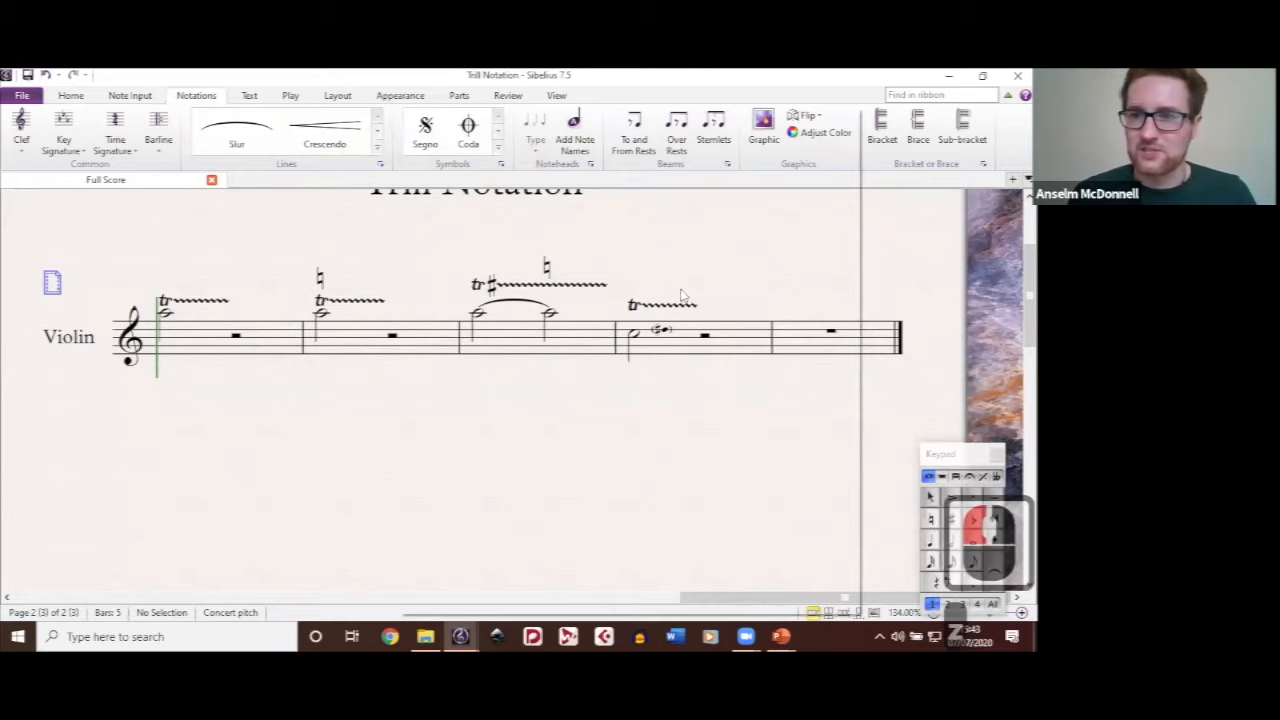
{"action": "key", "text": "z"}
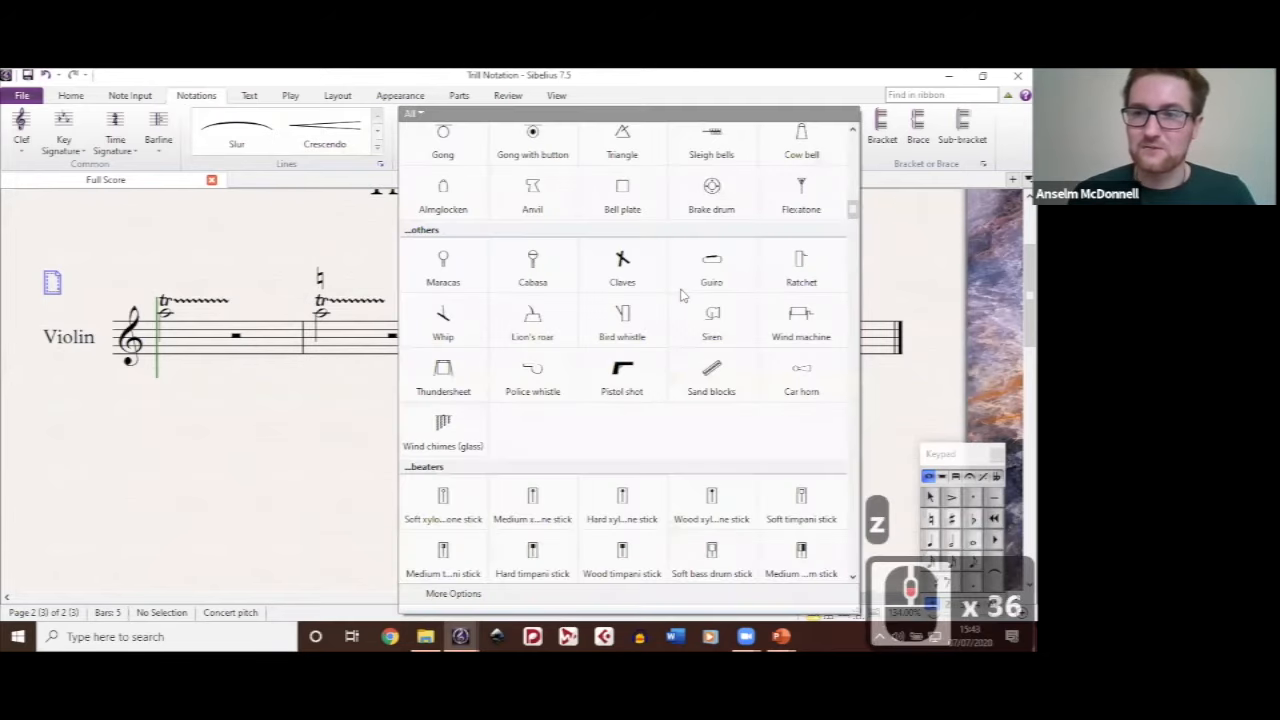
{"action": "scroll", "coordinate": [680, 295], "scroll_direction": "down", "scroll_amount": 20}
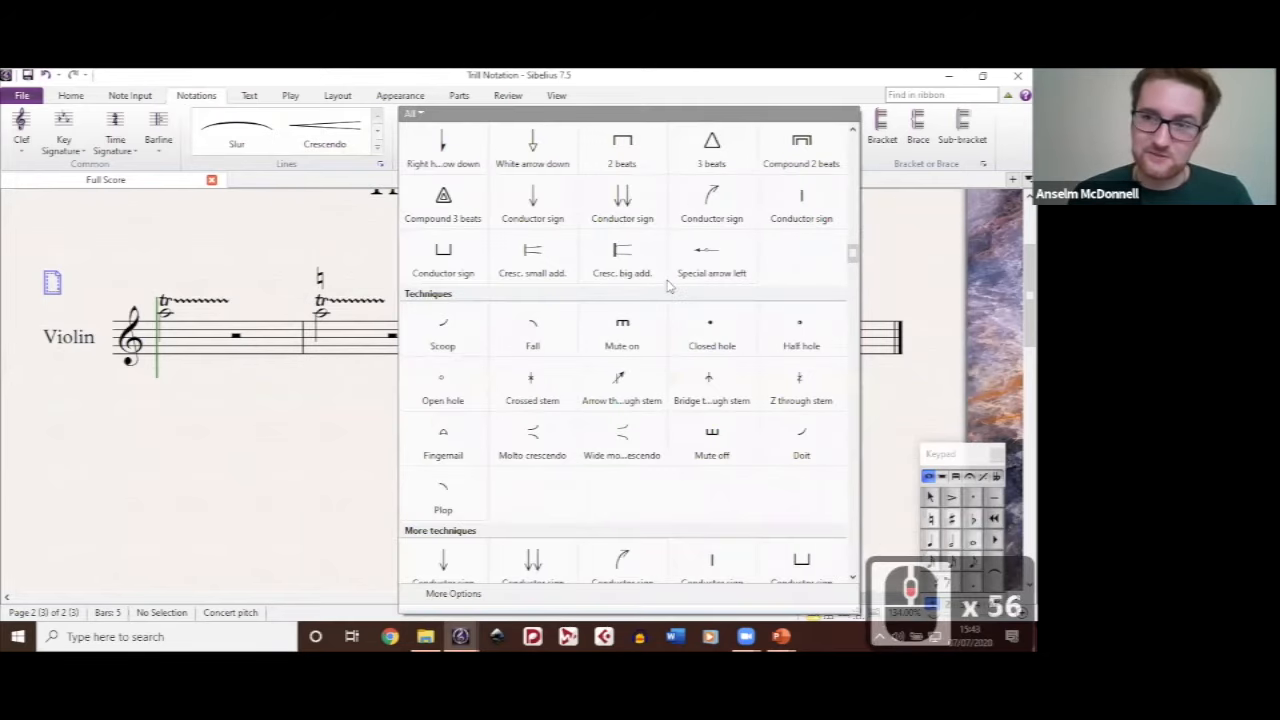
{"action": "scroll", "coordinate": [670, 288], "scroll_direction": "down", "scroll_amount": 20}
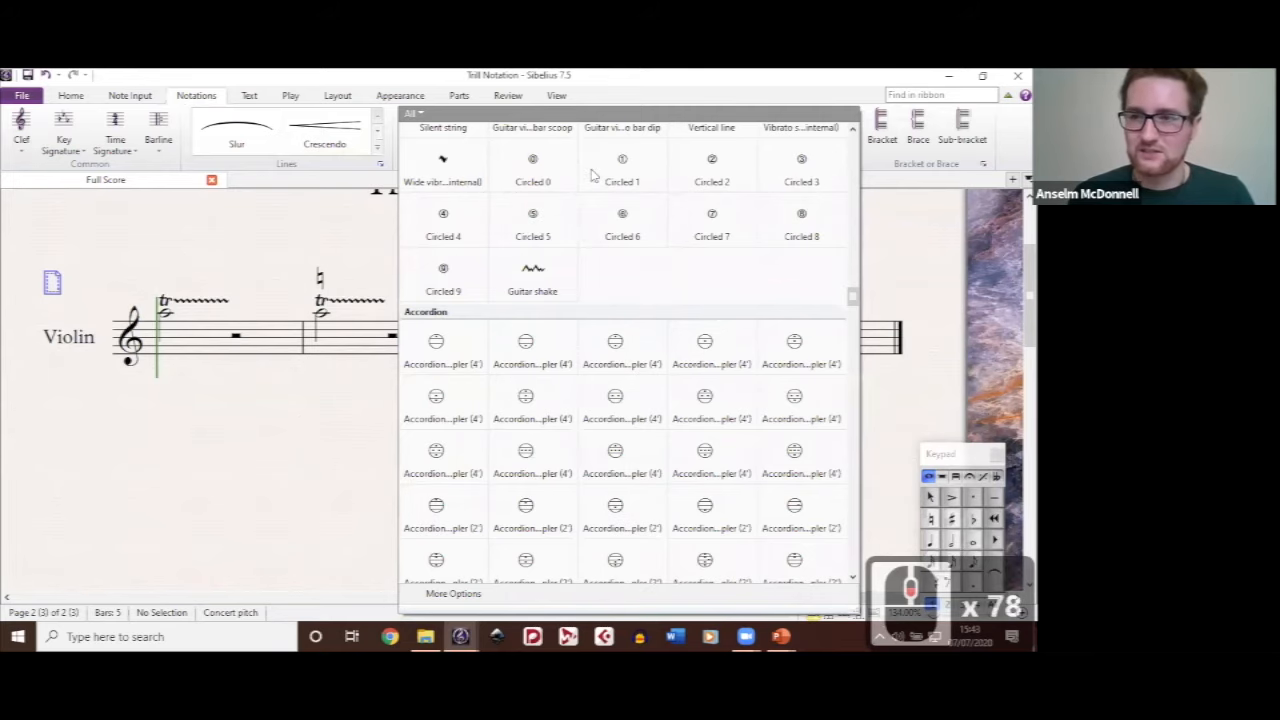
{"action": "left_click", "coordinate": [562, 395]}
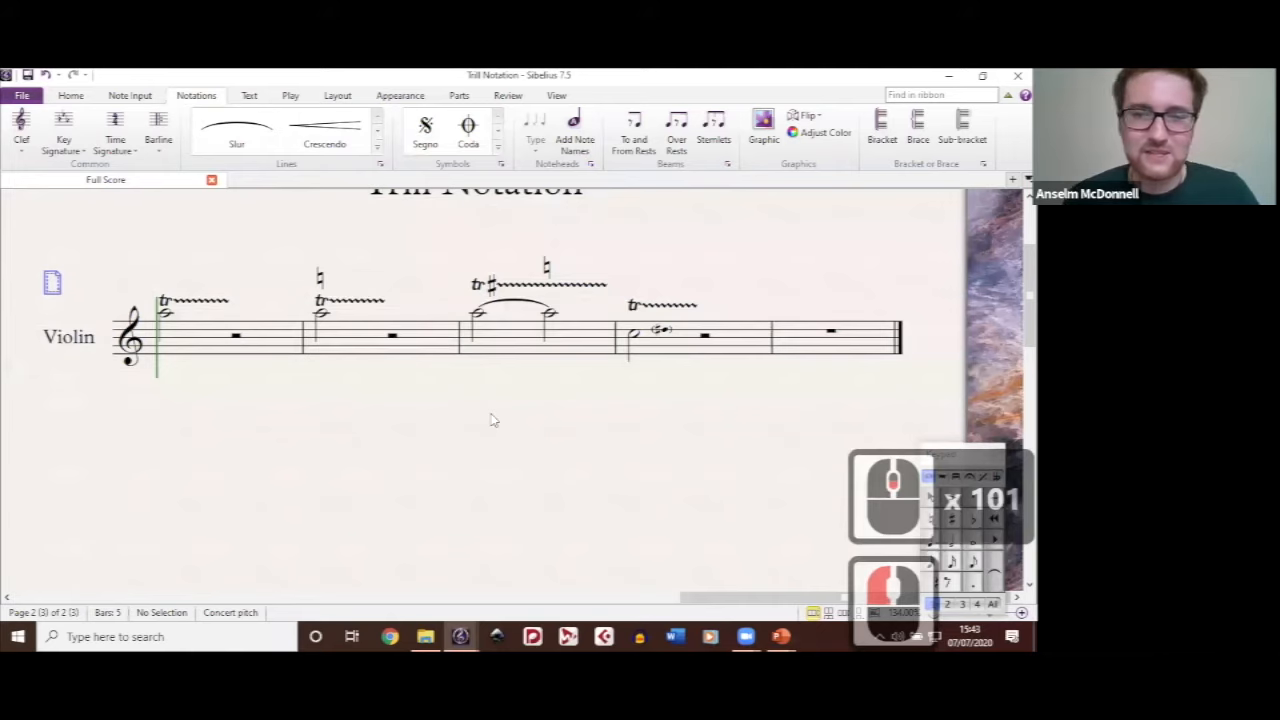
Step: Shift the sharp trill line above bar 3 slightly earlier, keeping it just above the slur
{"action": "left_click_drag", "start_coordinate": [491, 413], "coordinate": [524, 439]}
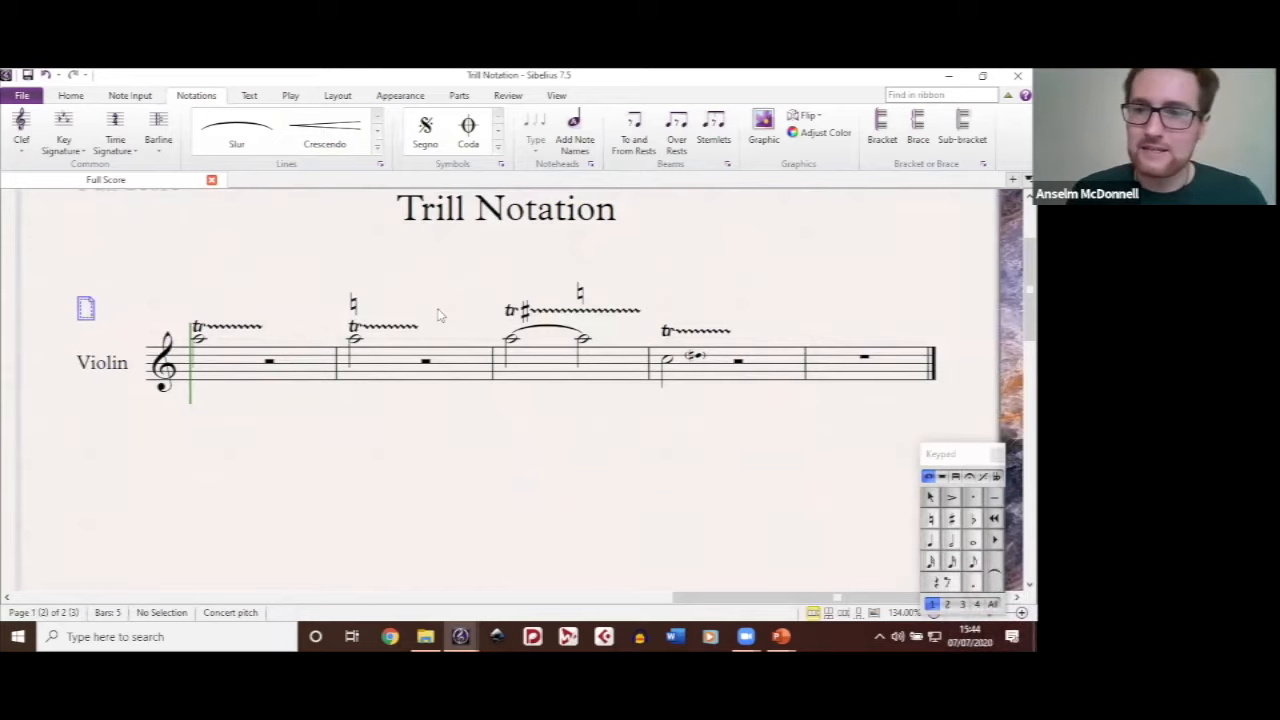
{"action": "left_click_drag", "start_coordinate": [529, 319], "coordinate": [447, 312]}
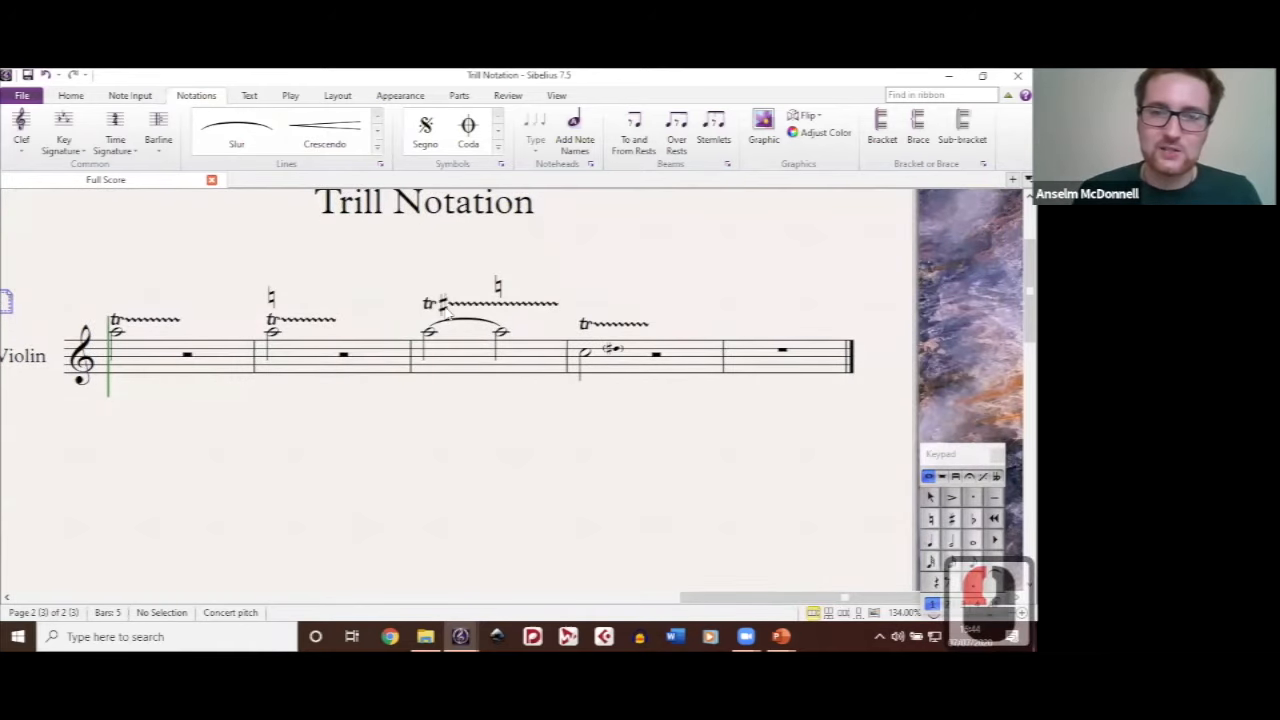
{"action": "double_click", "coordinate": [448, 306]}
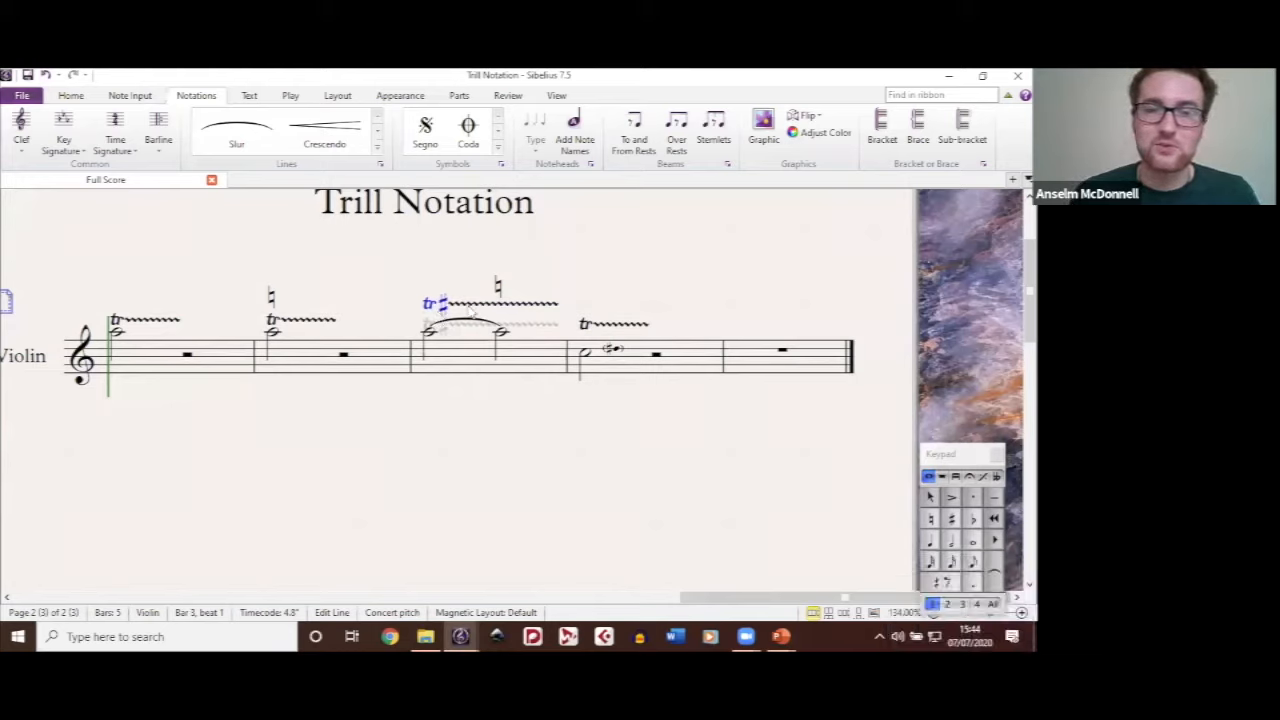
{"action": "left_click_drag", "start_coordinate": [463, 251], "coordinate": [464, 297]}
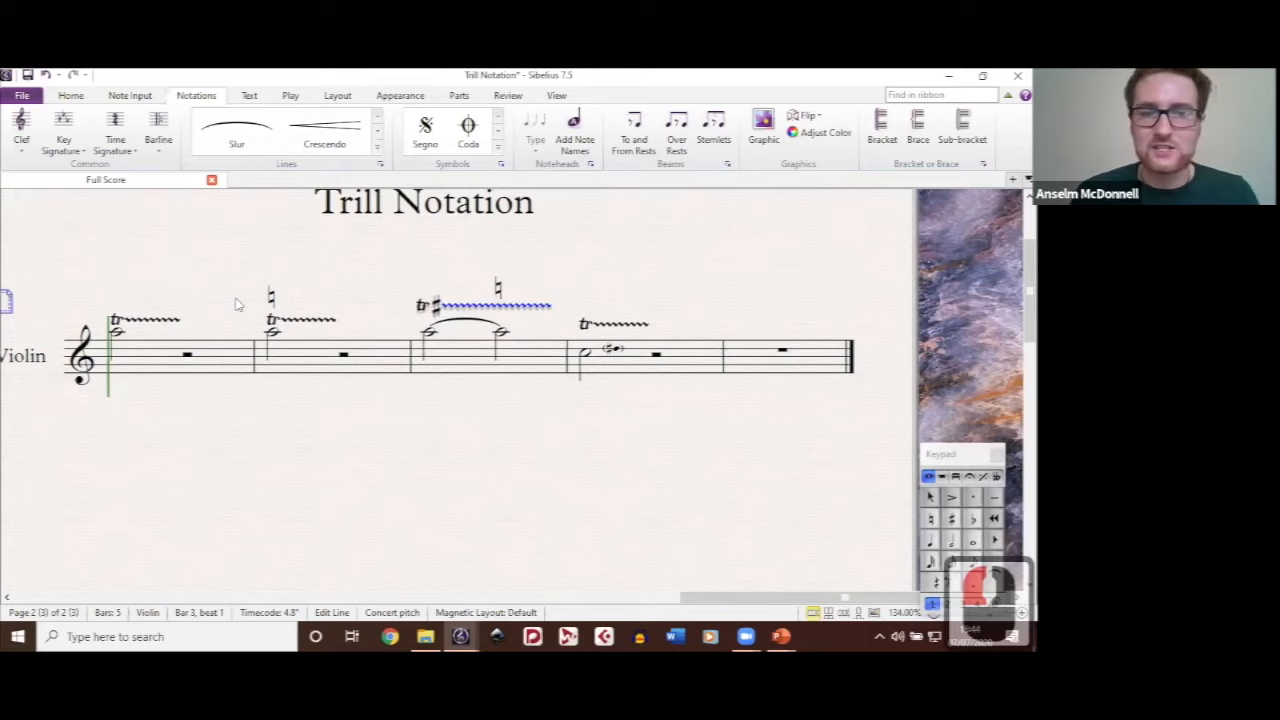
Step: Move the natural symbol above the bar 2 trill to the start of bar 1, and undo that move
{"action": "double_click", "coordinate": [282, 326]}
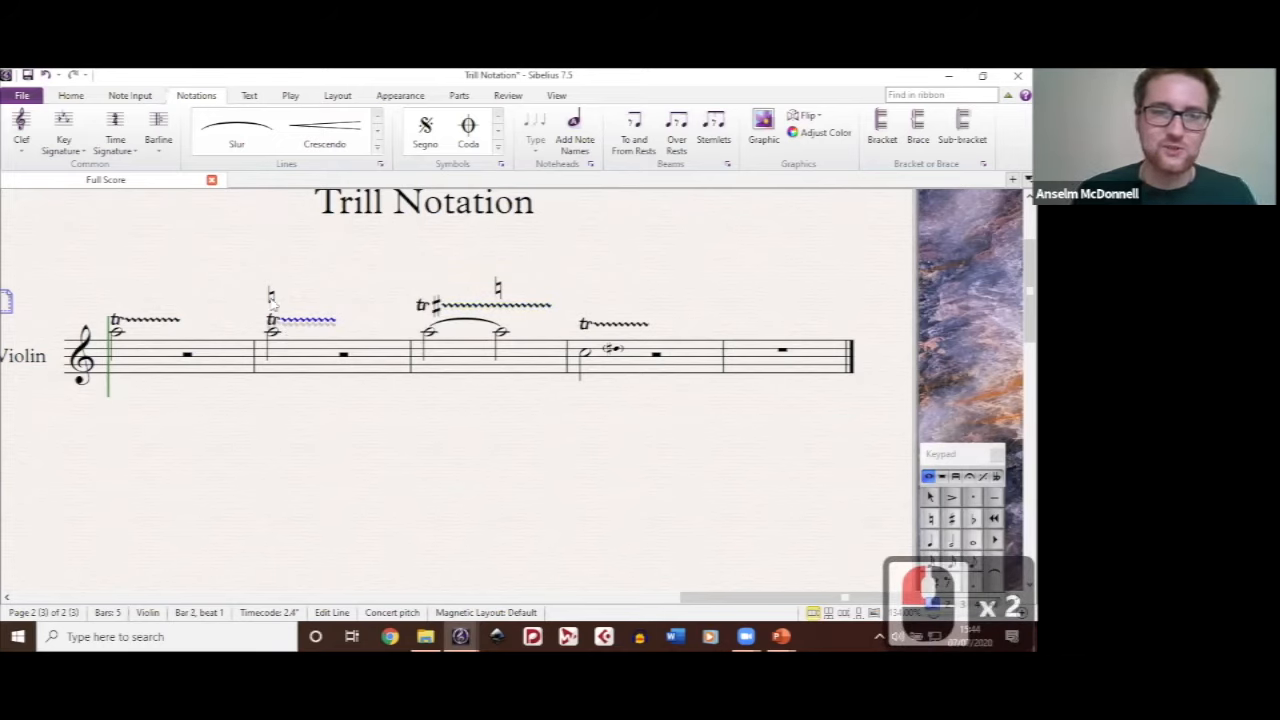
{"action": "left_click_drag", "start_coordinate": [272, 297], "coordinate": [97, 287]}
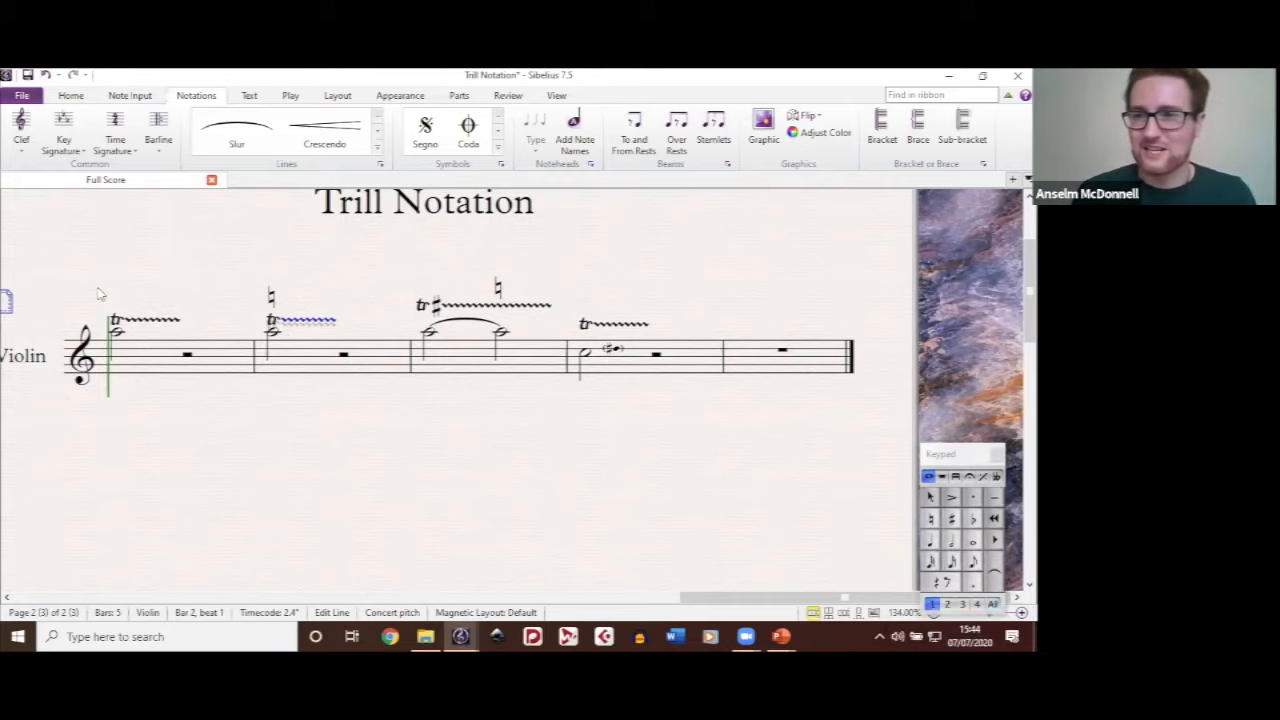
{"action": "left_click", "coordinate": [97, 287]}
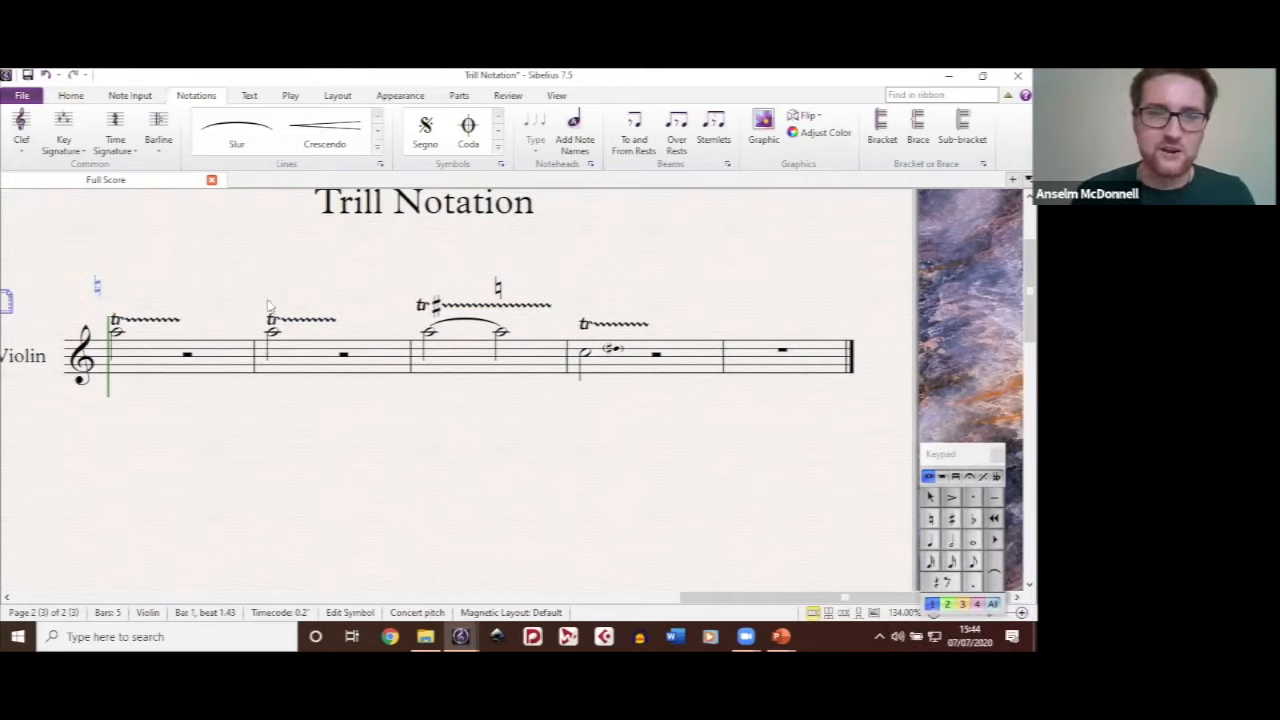
{"action": "key", "text": "ctrl+z"}
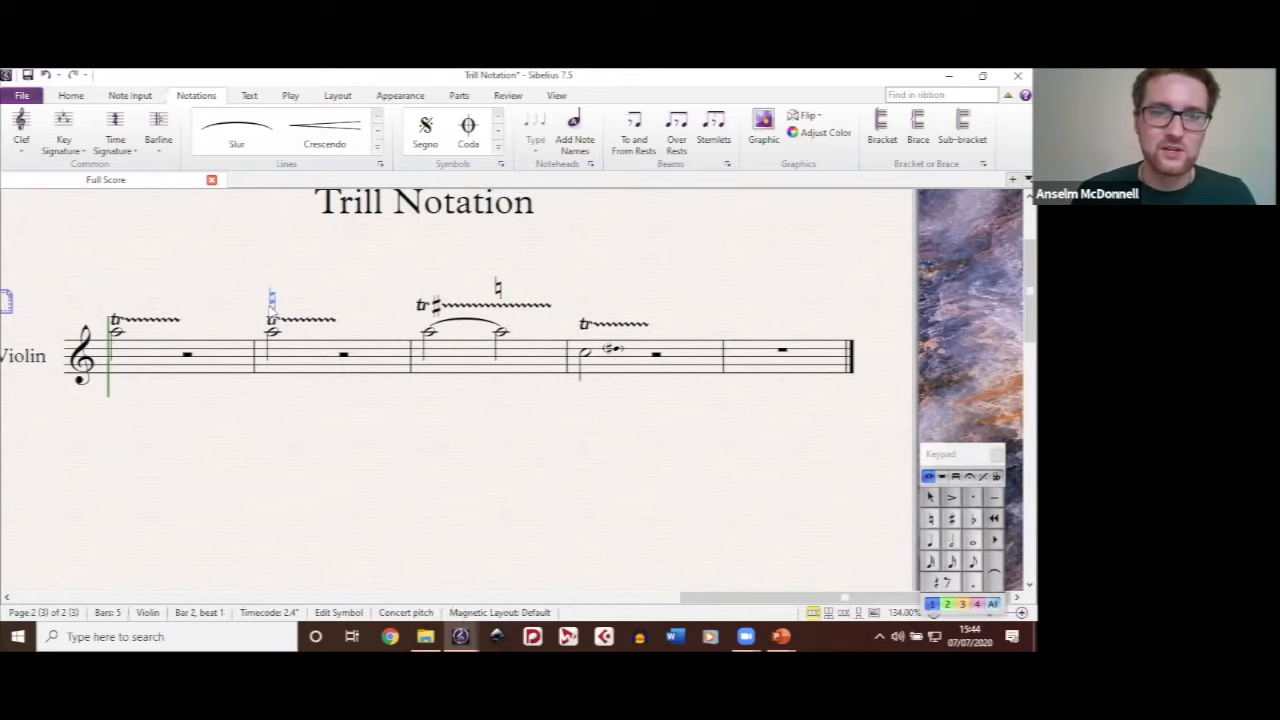
{"action": "left_click", "coordinate": [320, 294]}
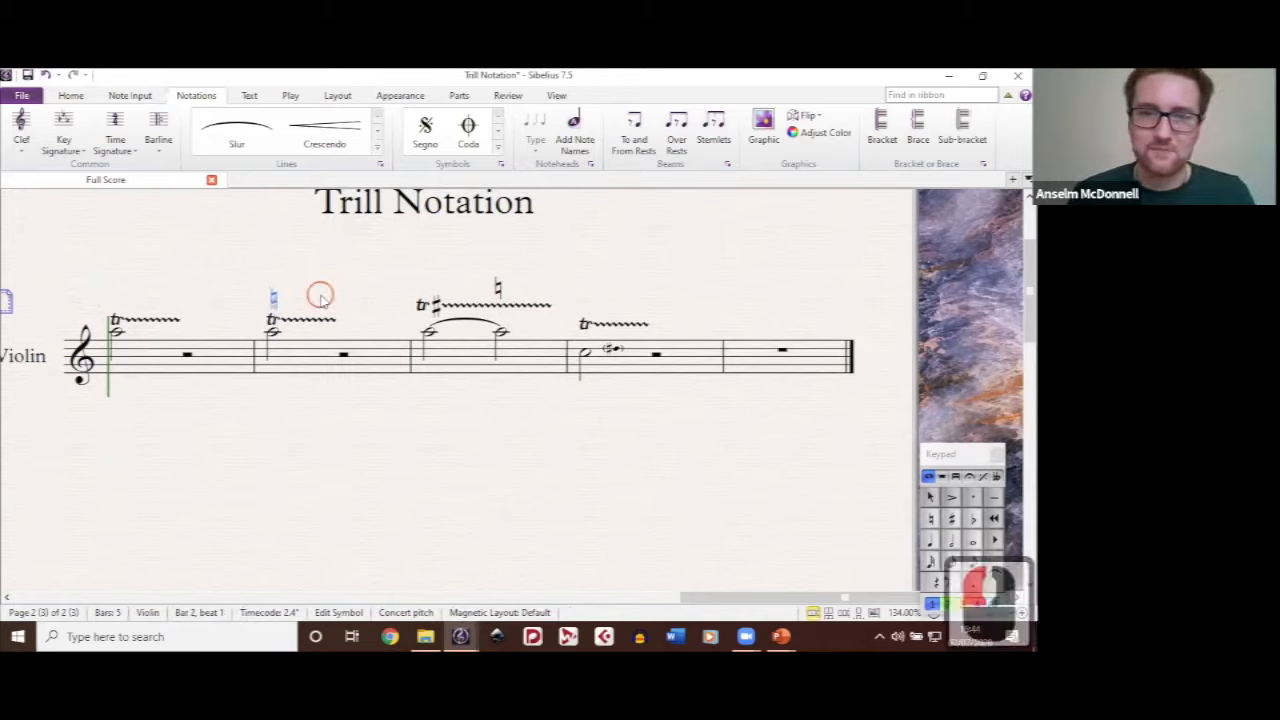
{"action": "double_click", "coordinate": [435, 305]}
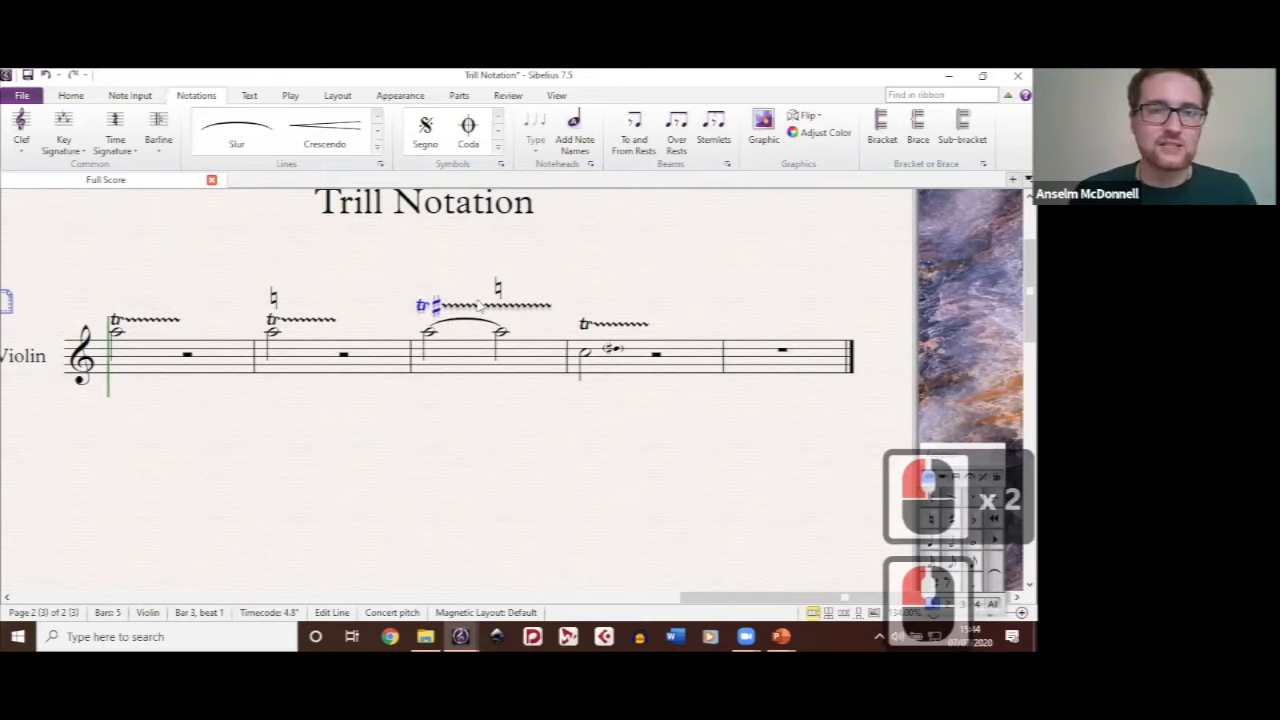
Step: Create a new staff line definition based on the standard Trill line
{"action": "left_click", "coordinate": [382, 164]}
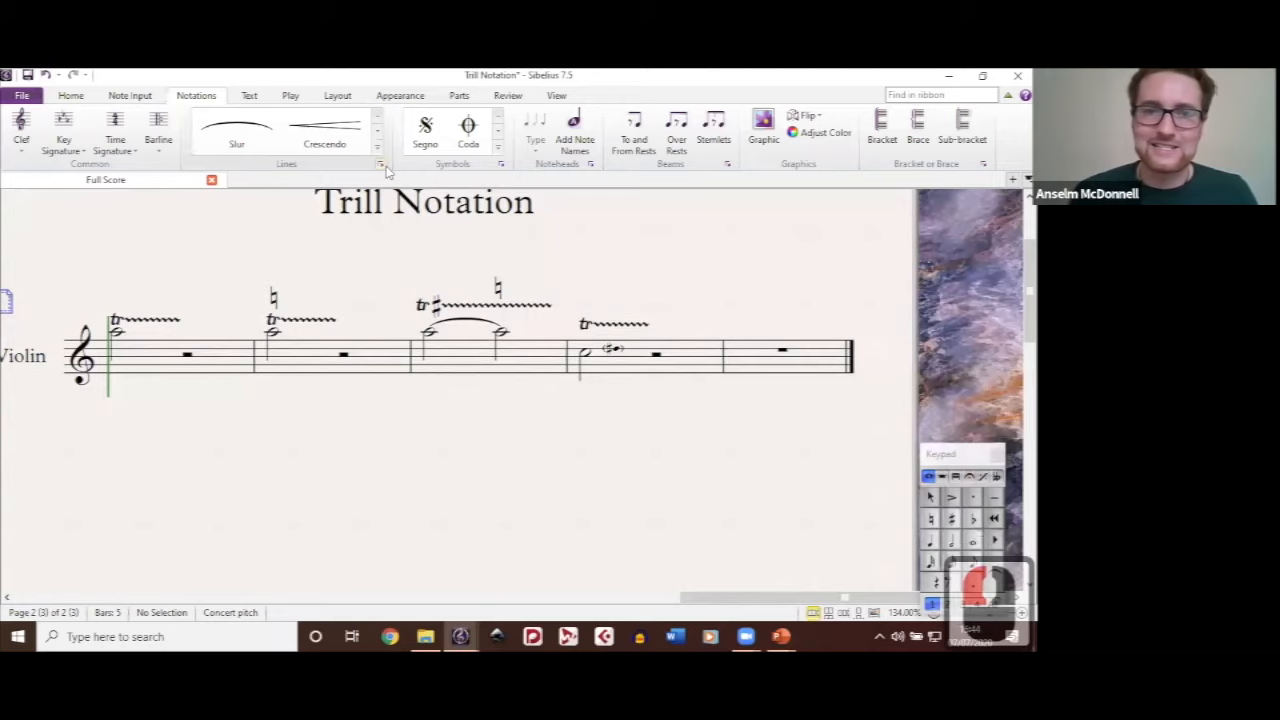
{"action": "key", "text": "l"}
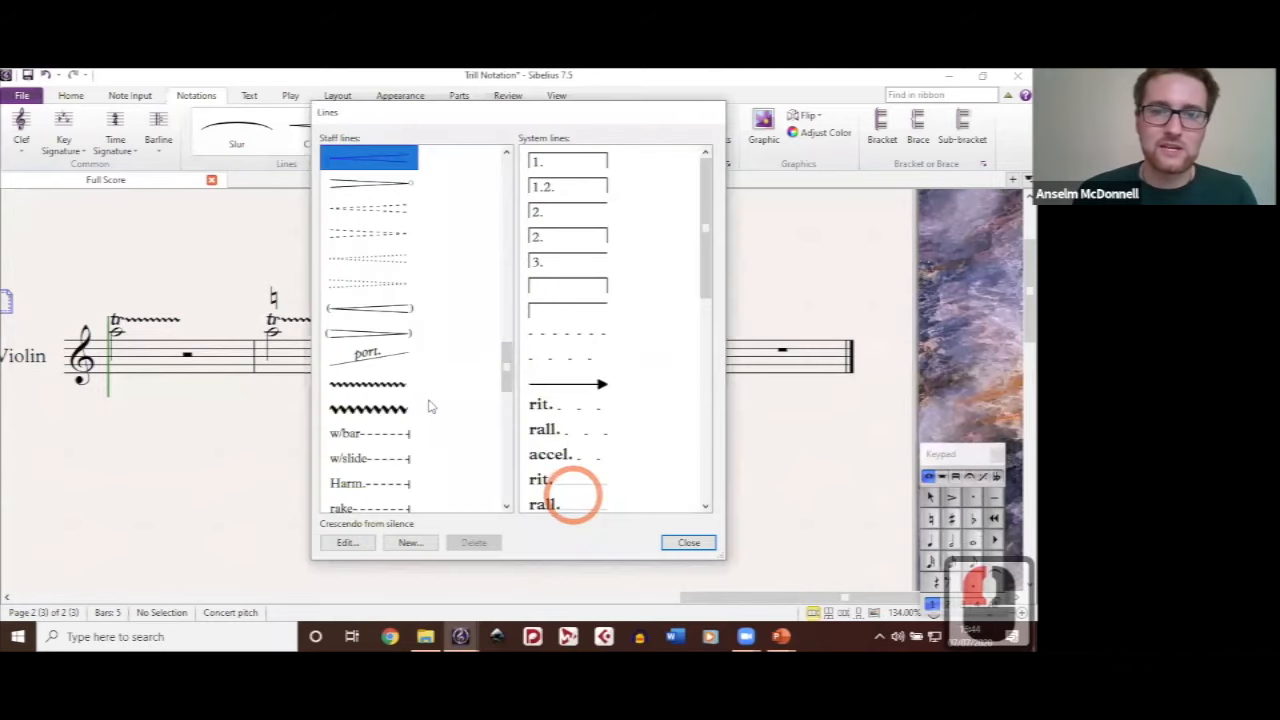
{"action": "scroll", "coordinate": [430, 399], "scroll_direction": "down", "scroll_amount": 4}
{"action": "scroll", "coordinate": [430, 399], "scroll_direction": "up", "scroll_amount": 14}
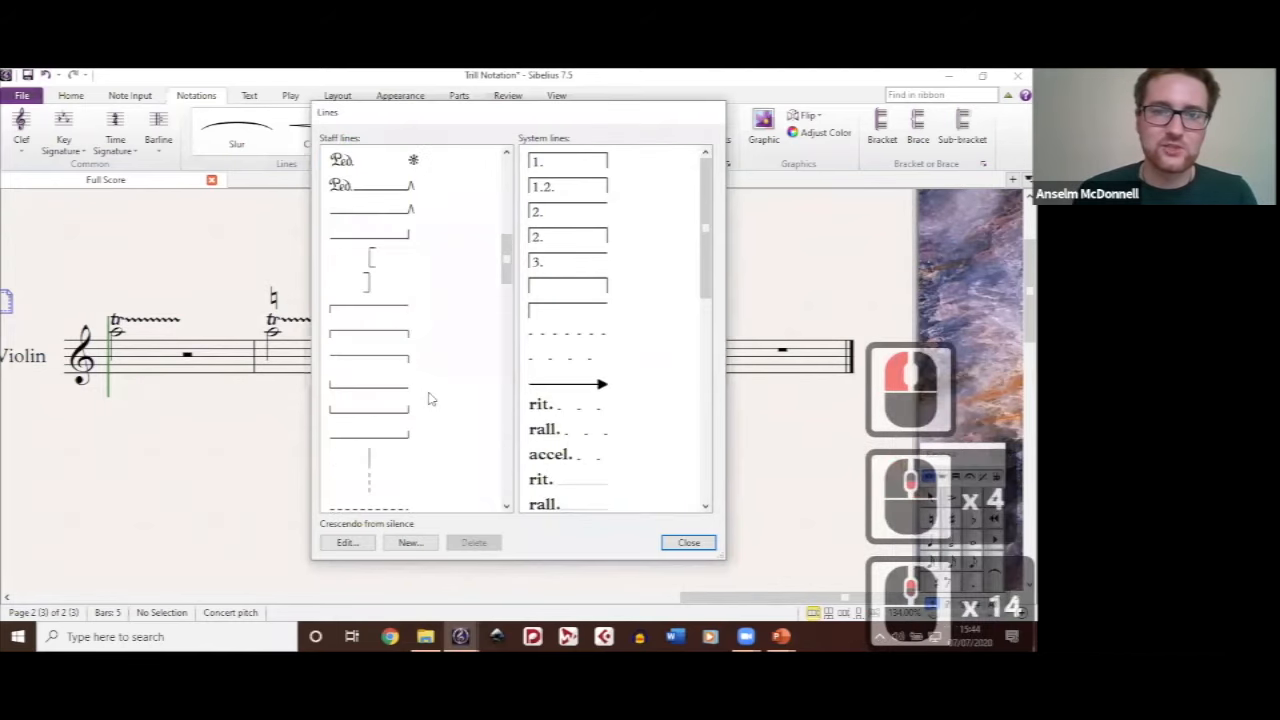
{"action": "scroll", "coordinate": [370, 262], "scroll_direction": "up", "scroll_amount": 9}
{"action": "left_click", "coordinate": [368, 258]}
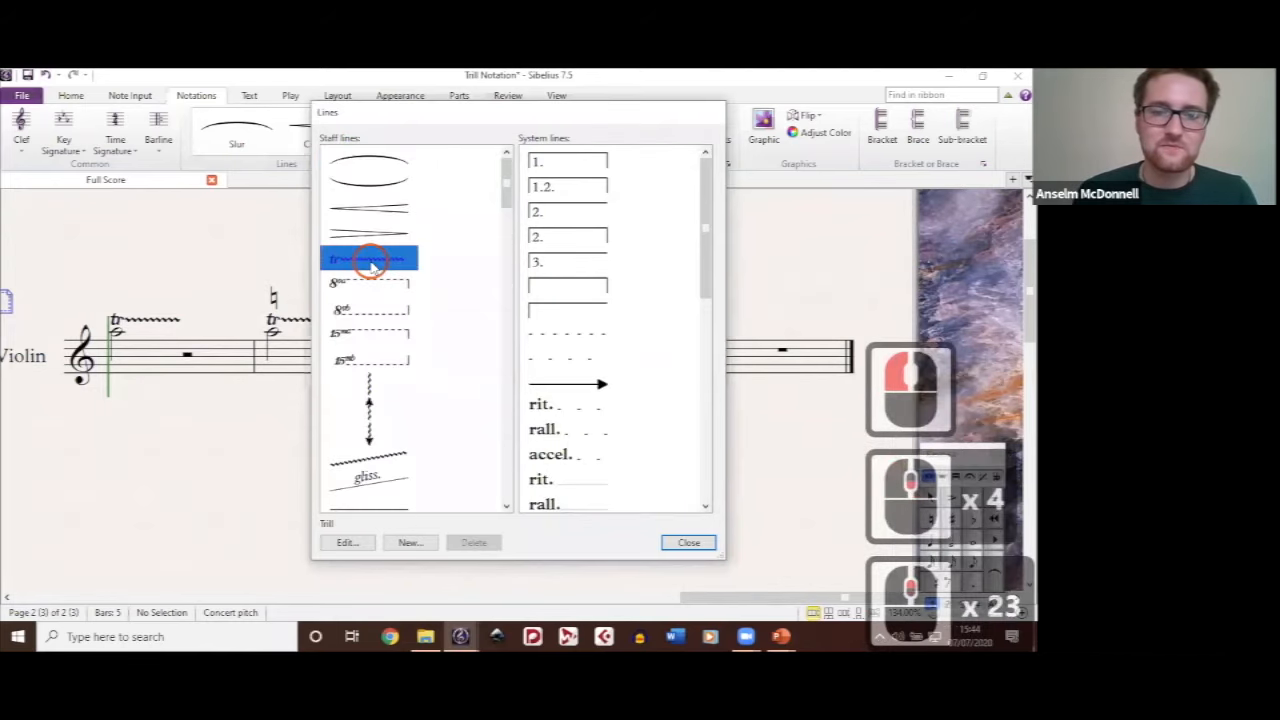
{"action": "left_click", "coordinate": [408, 543]}
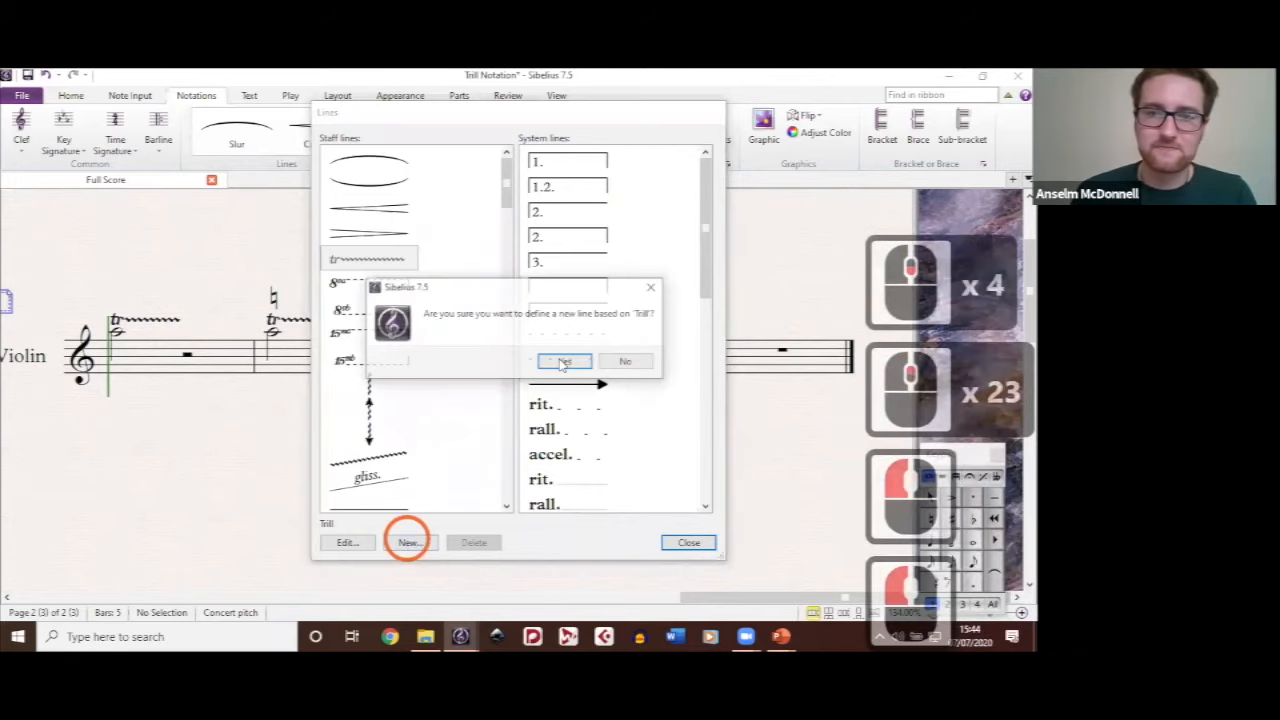
{"action": "left_click", "coordinate": [563, 362]}
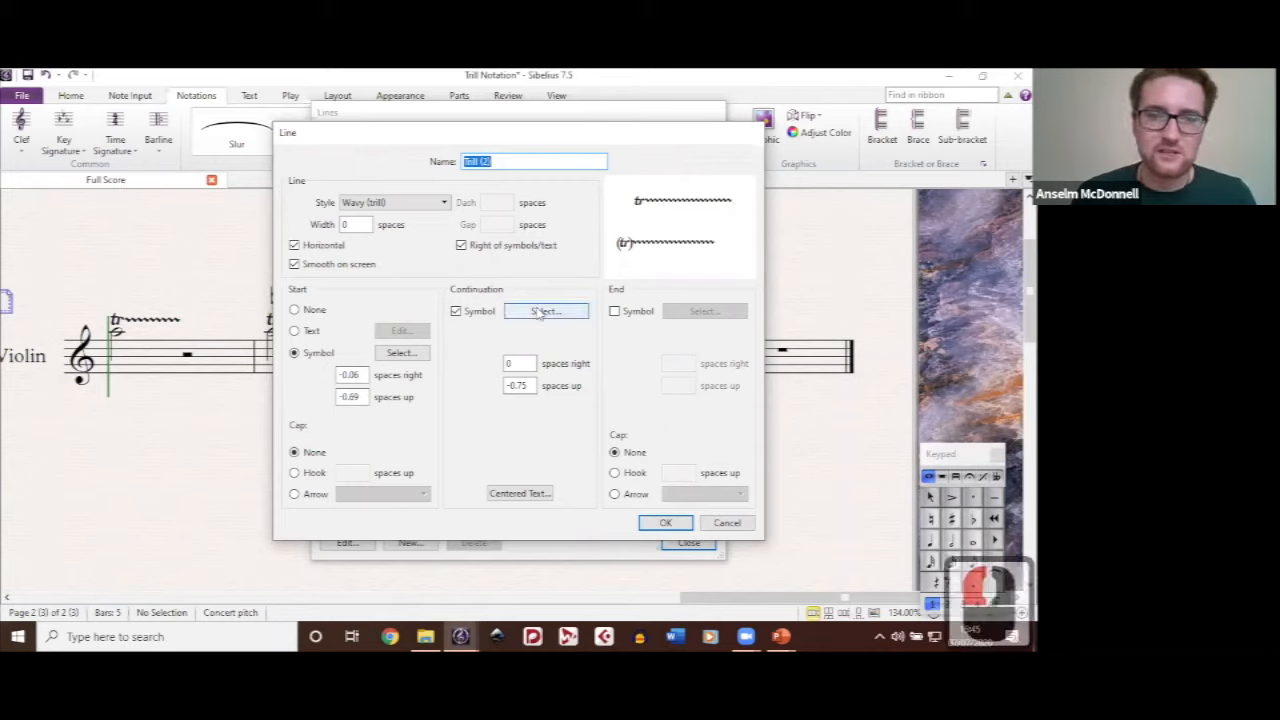
Step: Set the new line's start symbol to the user-defined Trill Sharp symbol and save the line definition
{"action": "left_click", "coordinate": [399, 355]}
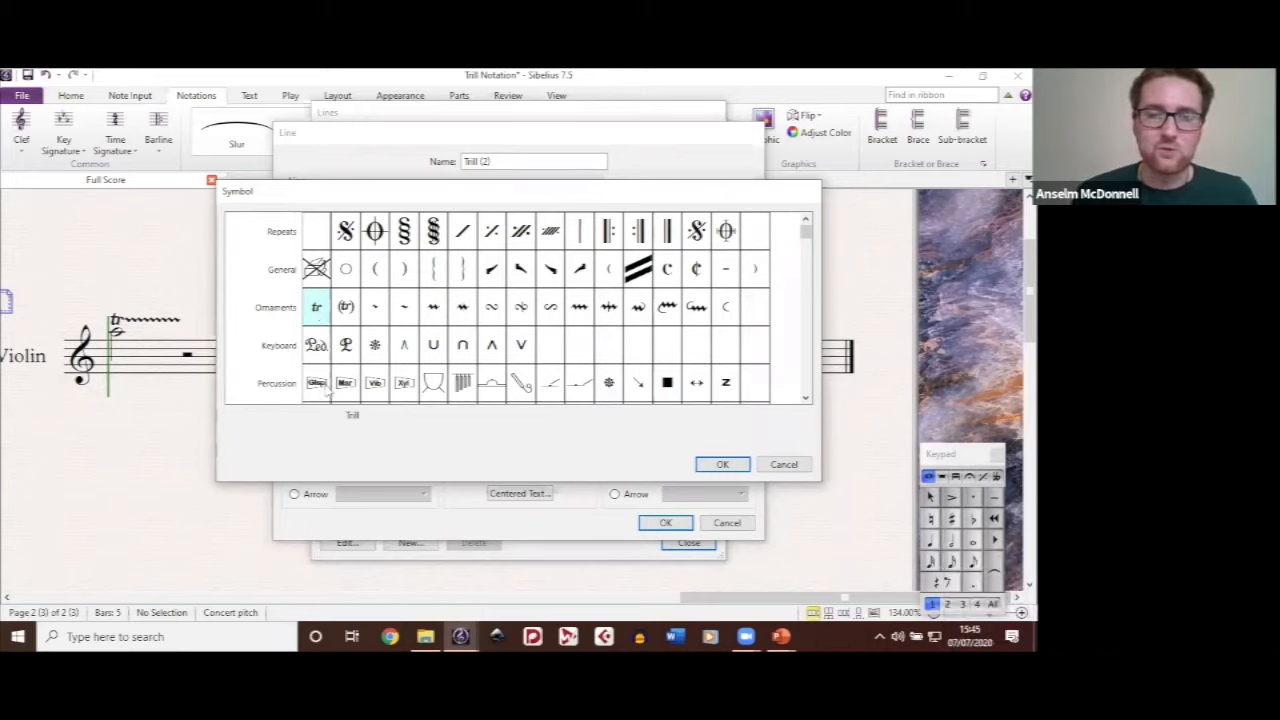
{"action": "scroll", "coordinate": [323, 388], "scroll_direction": "down", "scroll_amount": 10}
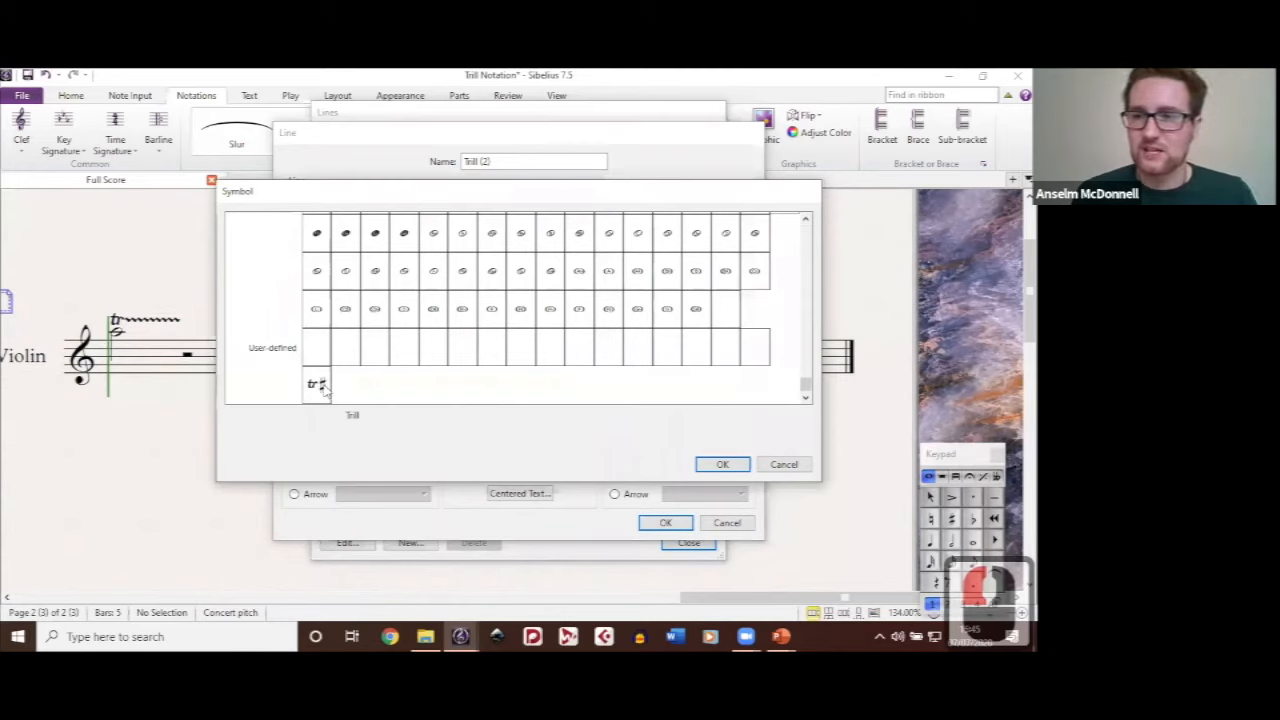
{"action": "left_click", "coordinate": [323, 388]}
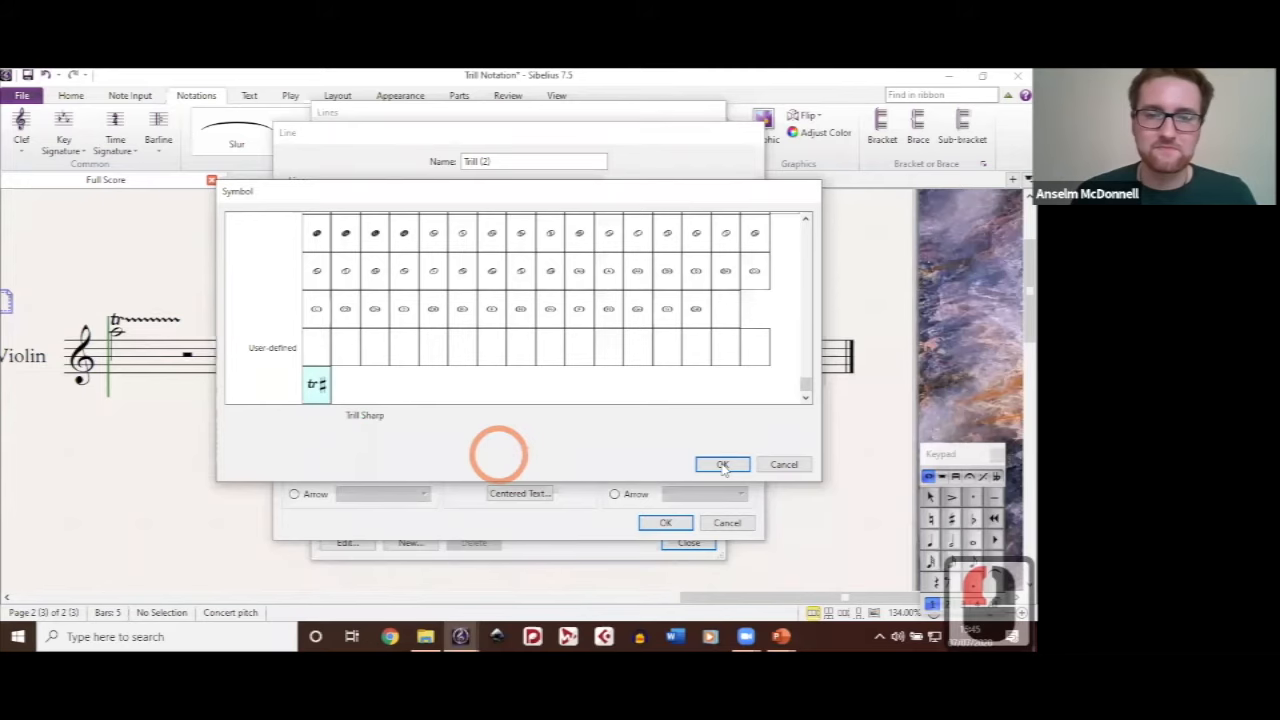
{"action": "key", "text": "Return"}
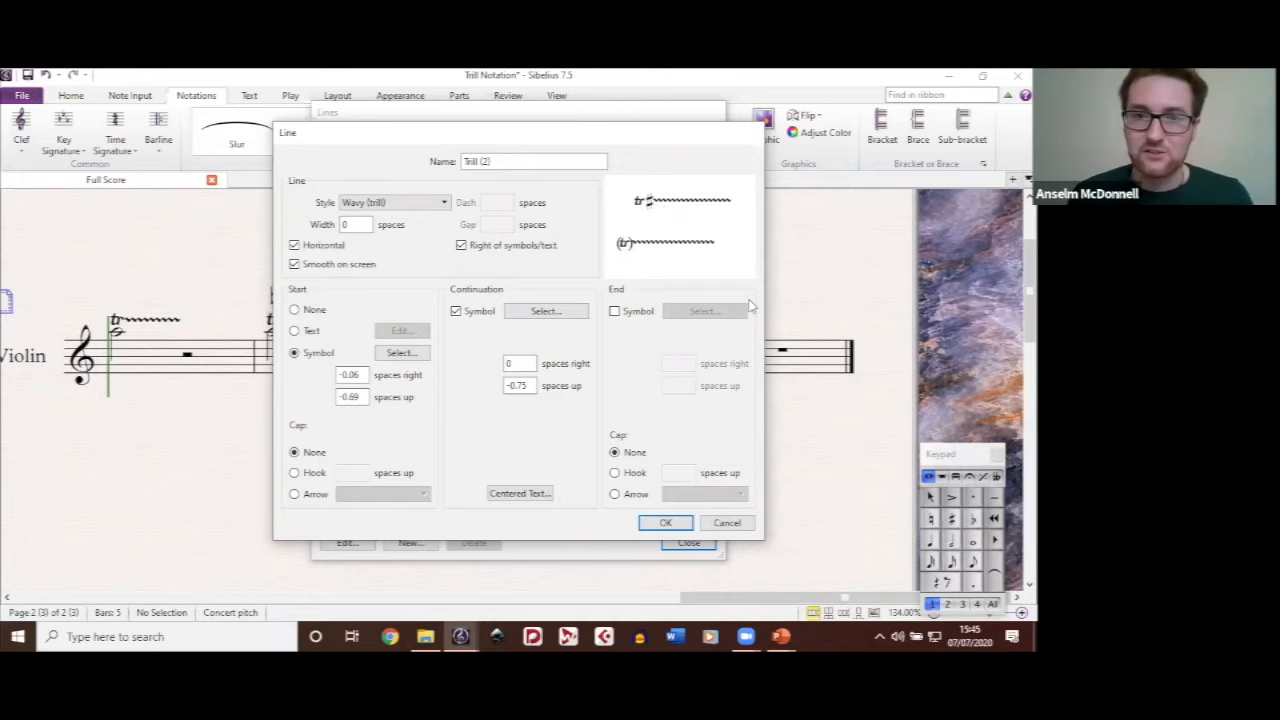
{"action": "left_click", "coordinate": [686, 523]}
{"action": "scroll", "coordinate": [380, 498], "scroll_direction": "down", "scroll_amount": 3}
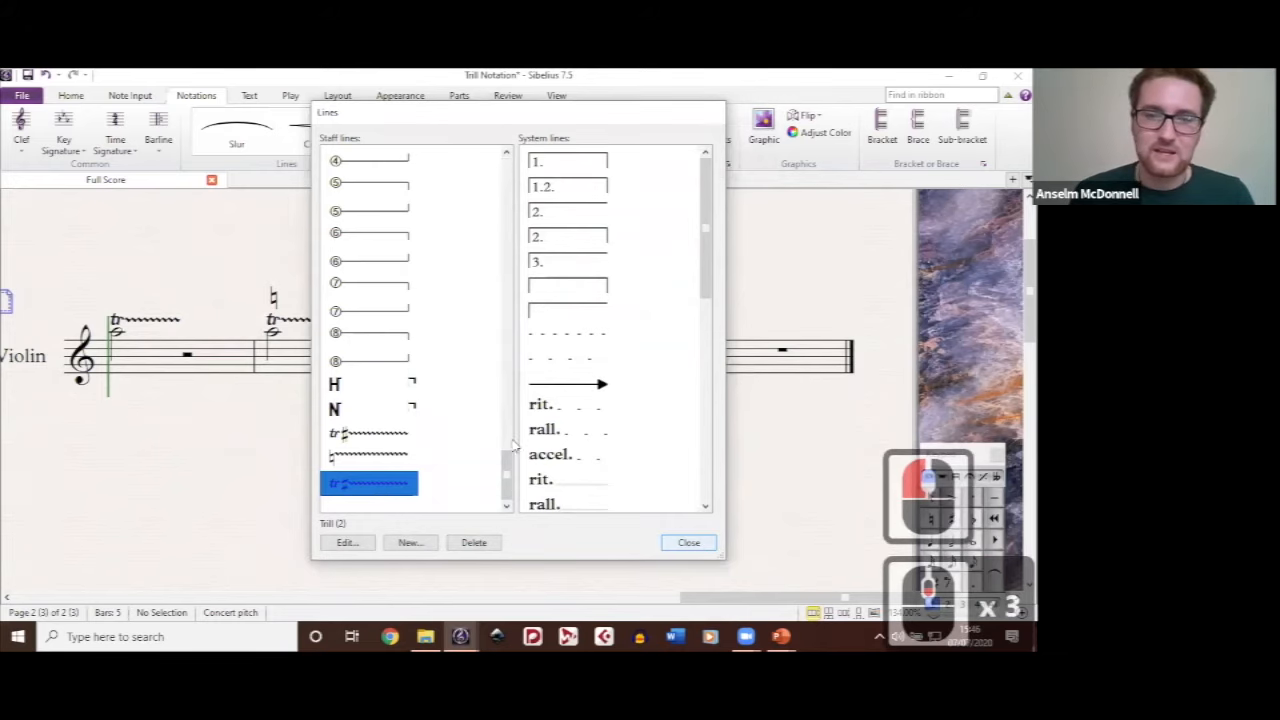
{"action": "left_click", "coordinate": [688, 542]}
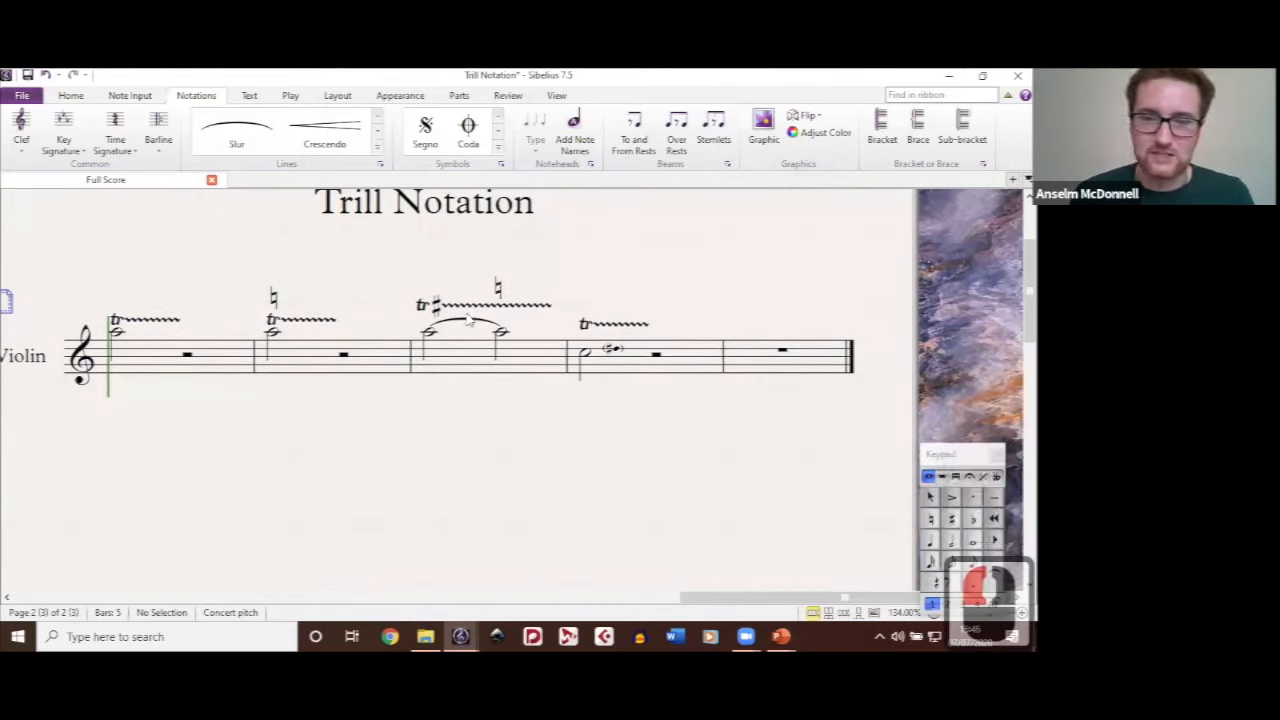
Step: Move the floating Keypad over the staff between bars 4 and 5
{"action": "left_click_drag", "start_coordinate": [500, 293], "coordinate": [465, 315]}
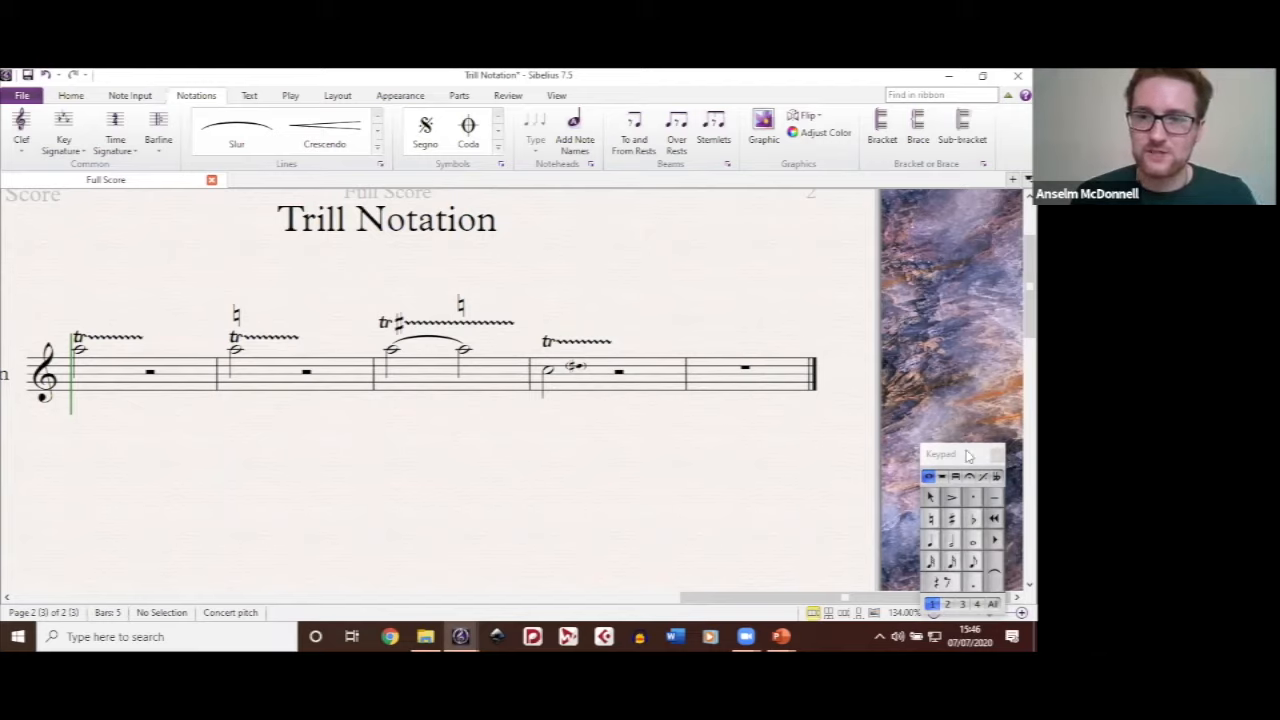
{"action": "left_click_drag", "start_coordinate": [968, 456], "coordinate": [672, 261]}
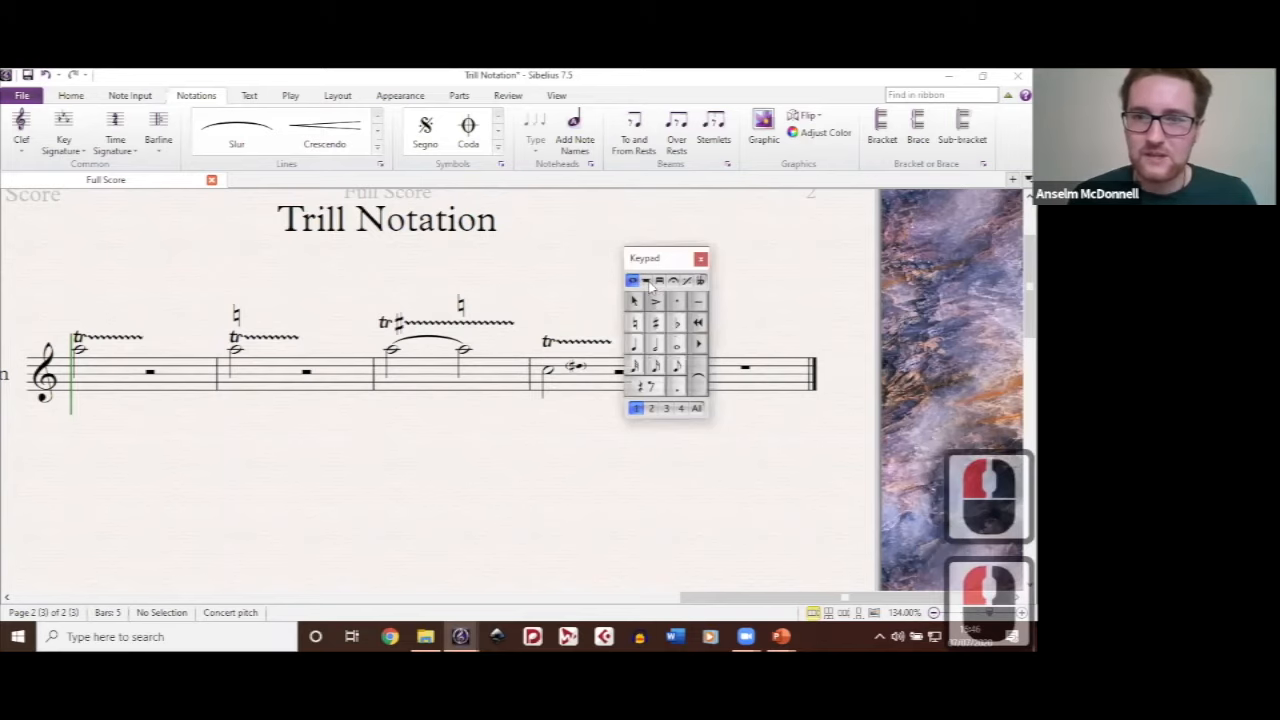
Step: Move the Keypad clear of the rest in bar 4 and place a bracketed pre-bend note on the B line before it
{"action": "left_click", "coordinate": [646, 281]}
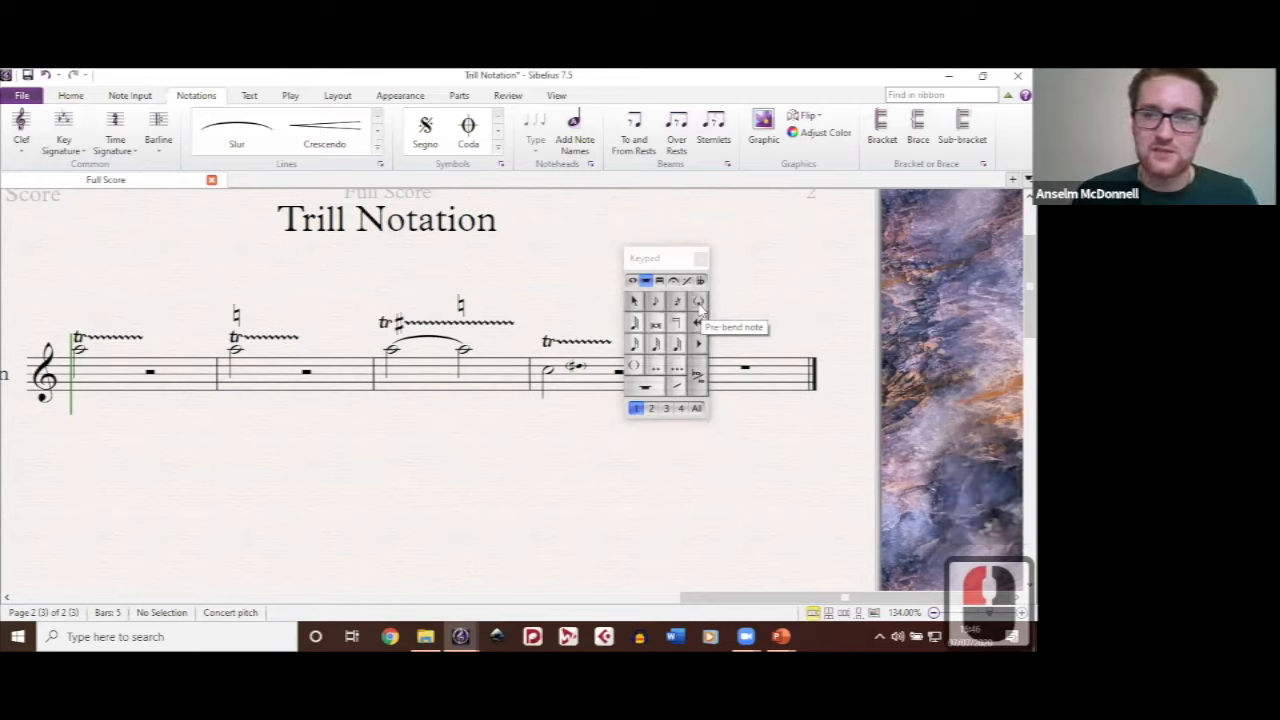
{"action": "left_click", "coordinate": [699, 302]}
{"action": "left_click", "coordinate": [661, 259]}
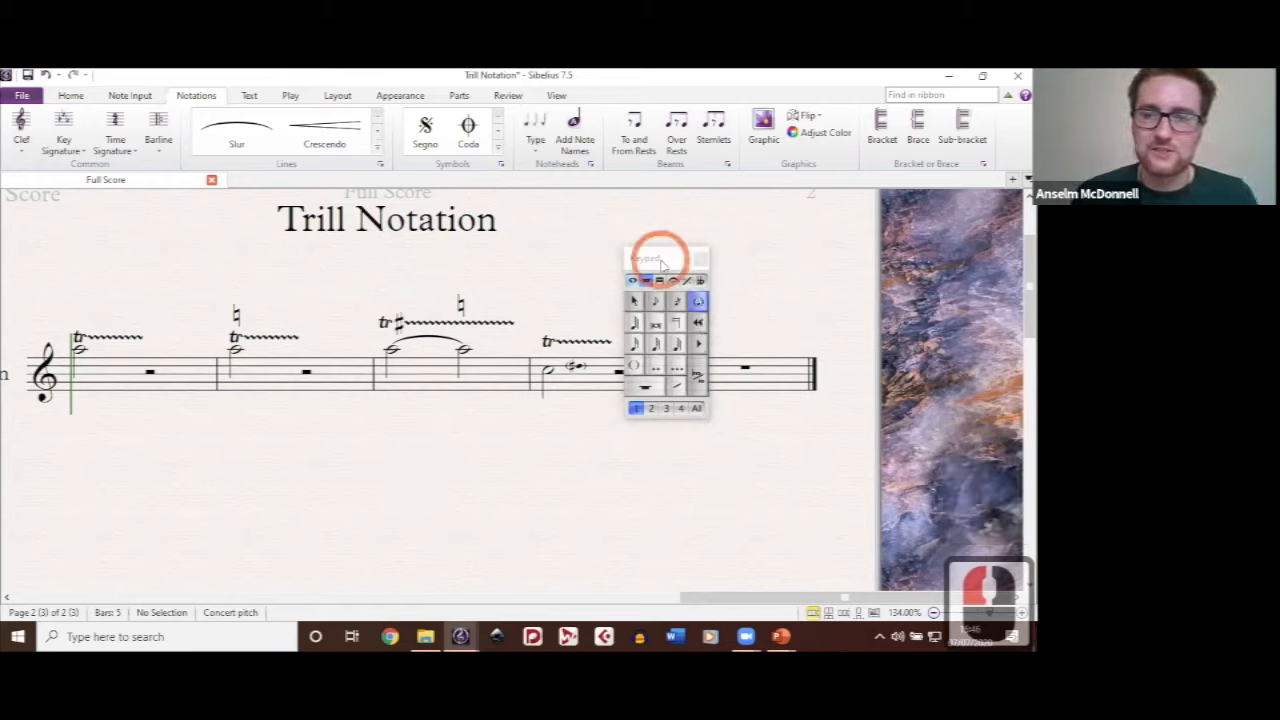
{"action": "left_click_drag", "start_coordinate": [661, 259], "coordinate": [814, 323]}
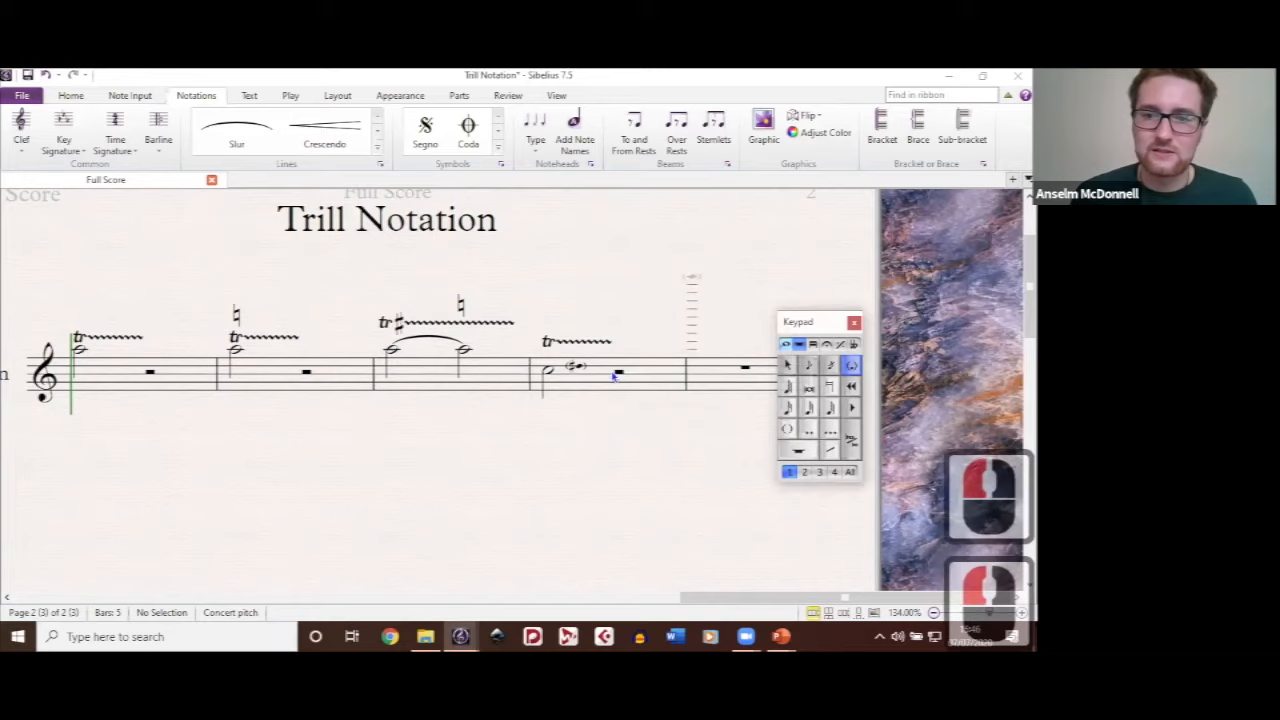
{"action": "left_click", "coordinate": [612, 376]}
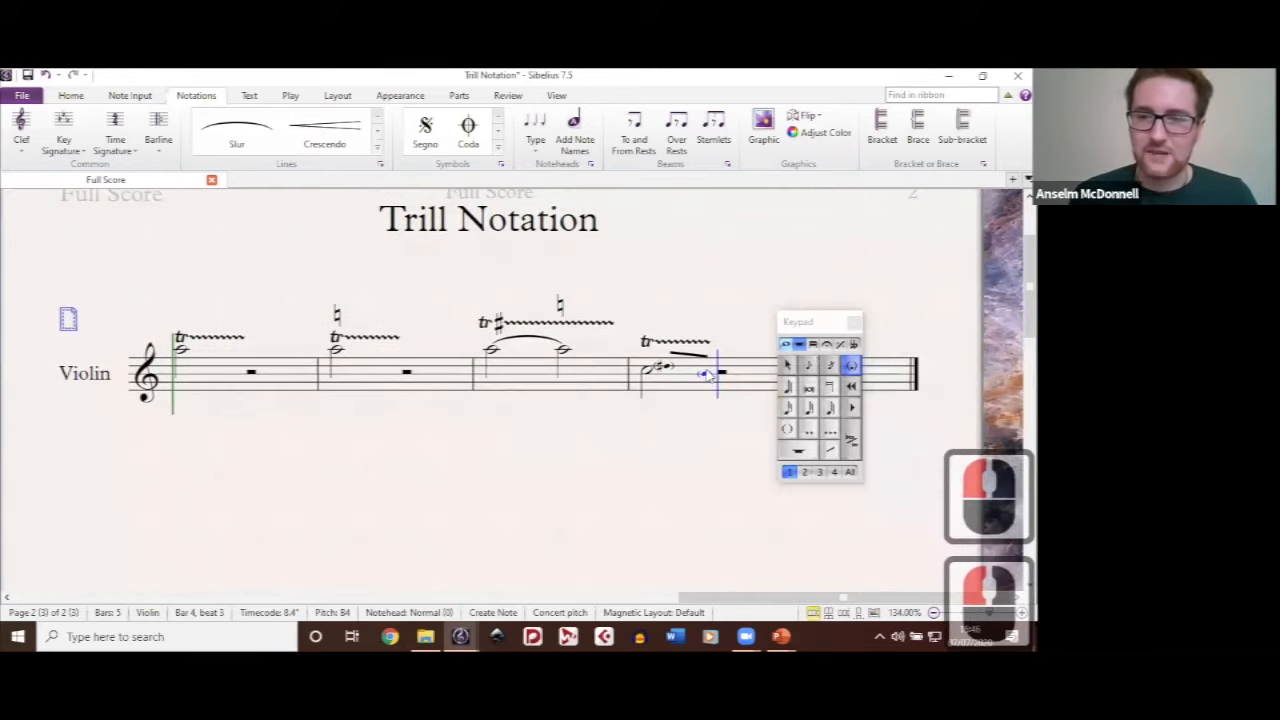
{"action": "left_click", "coordinate": [707, 374]}
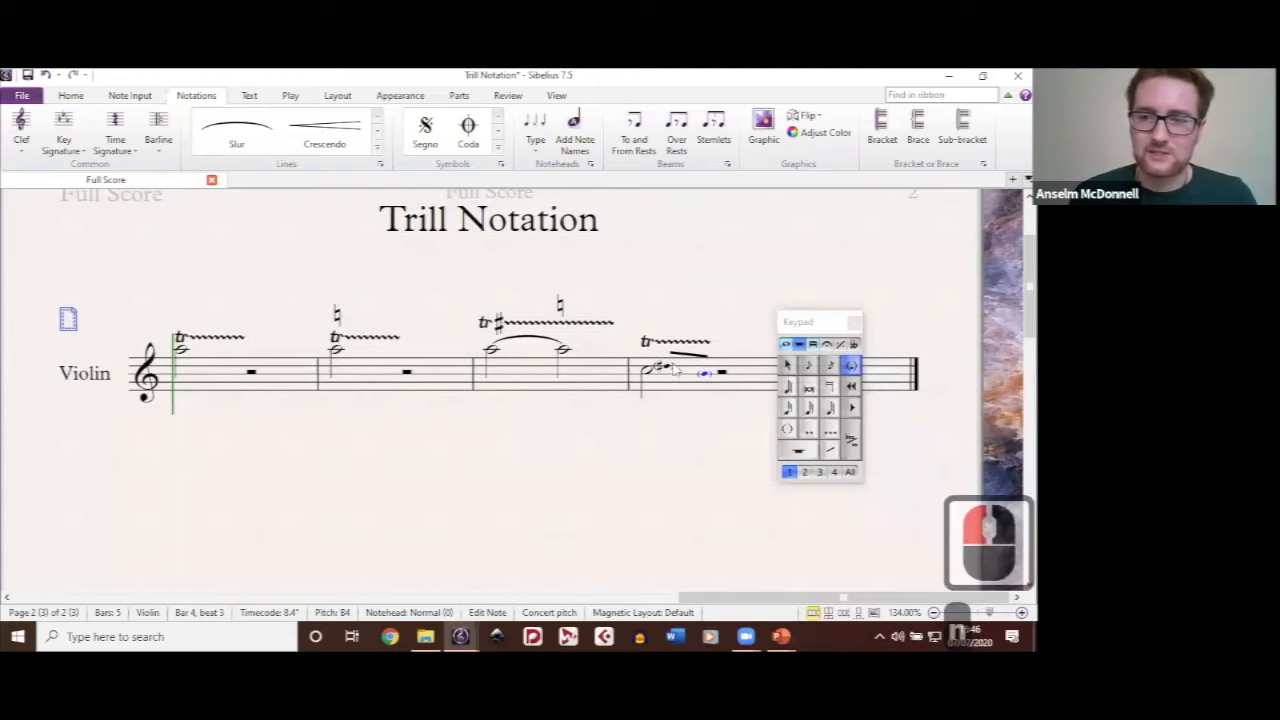
{"action": "key", "text": "n"}
Step: Delete the old bracketed sharp note in bar 4 and add a flat to the new bracketed note
{"action": "left_click", "coordinate": [667, 367]}
{"action": "key", "text": "BackSpace"}
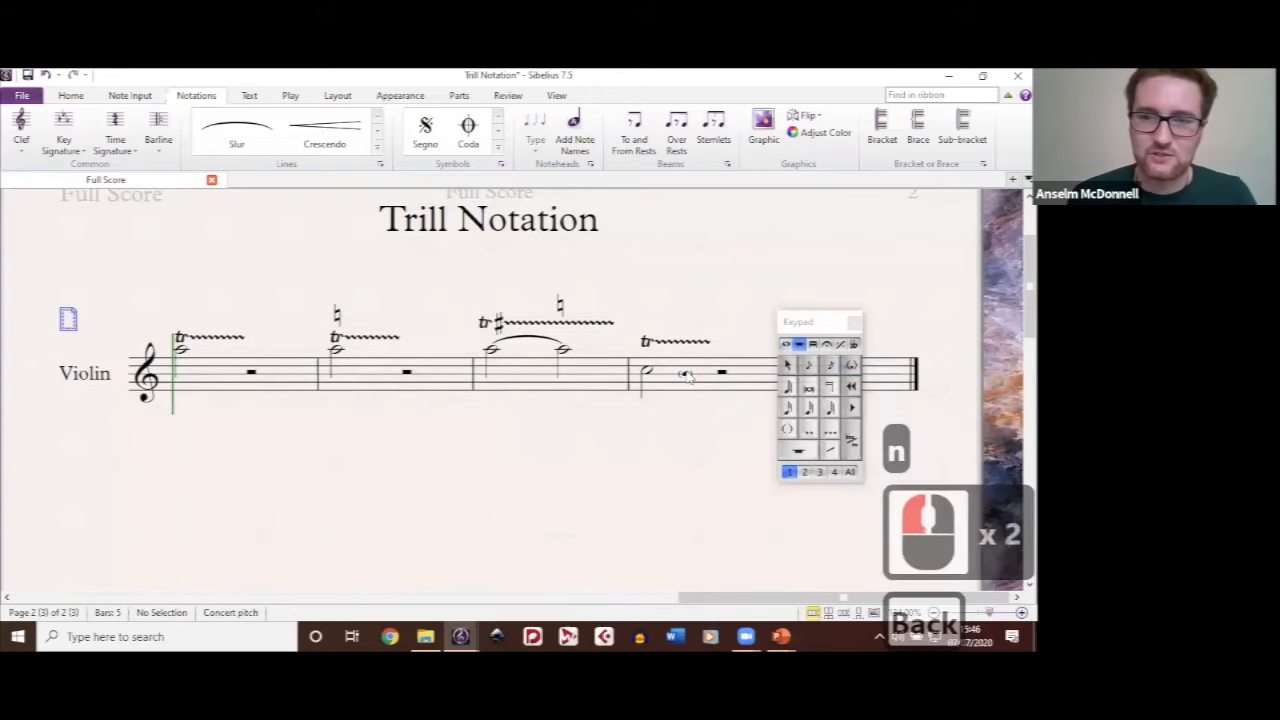
{"action": "left_click", "coordinate": [673, 375]}
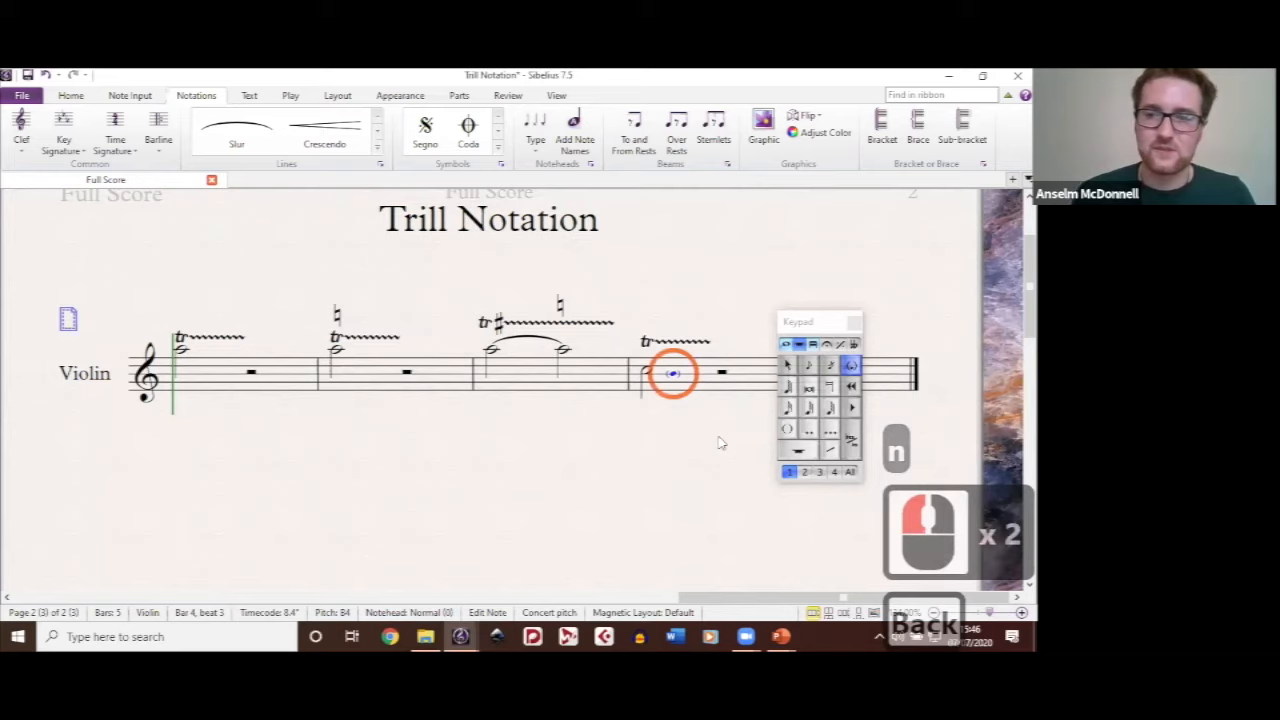
{"action": "left_click", "coordinate": [786, 347]}
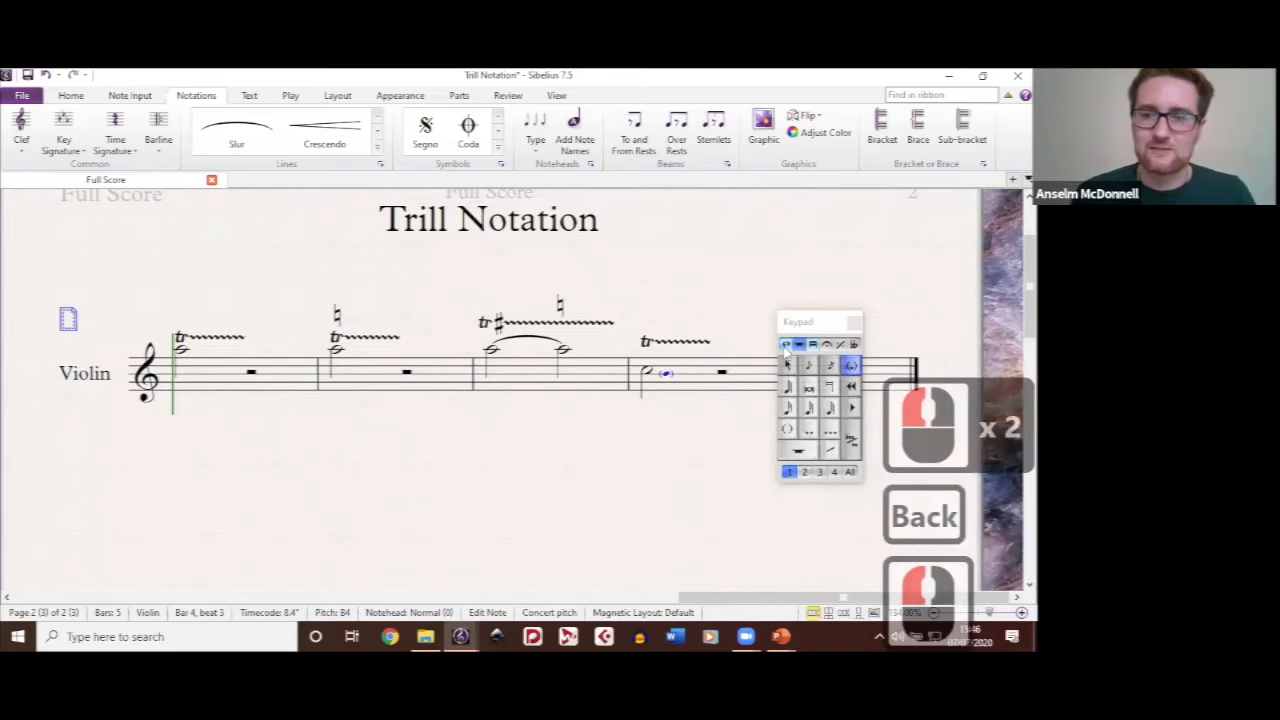
{"action": "left_click", "coordinate": [830, 390]}
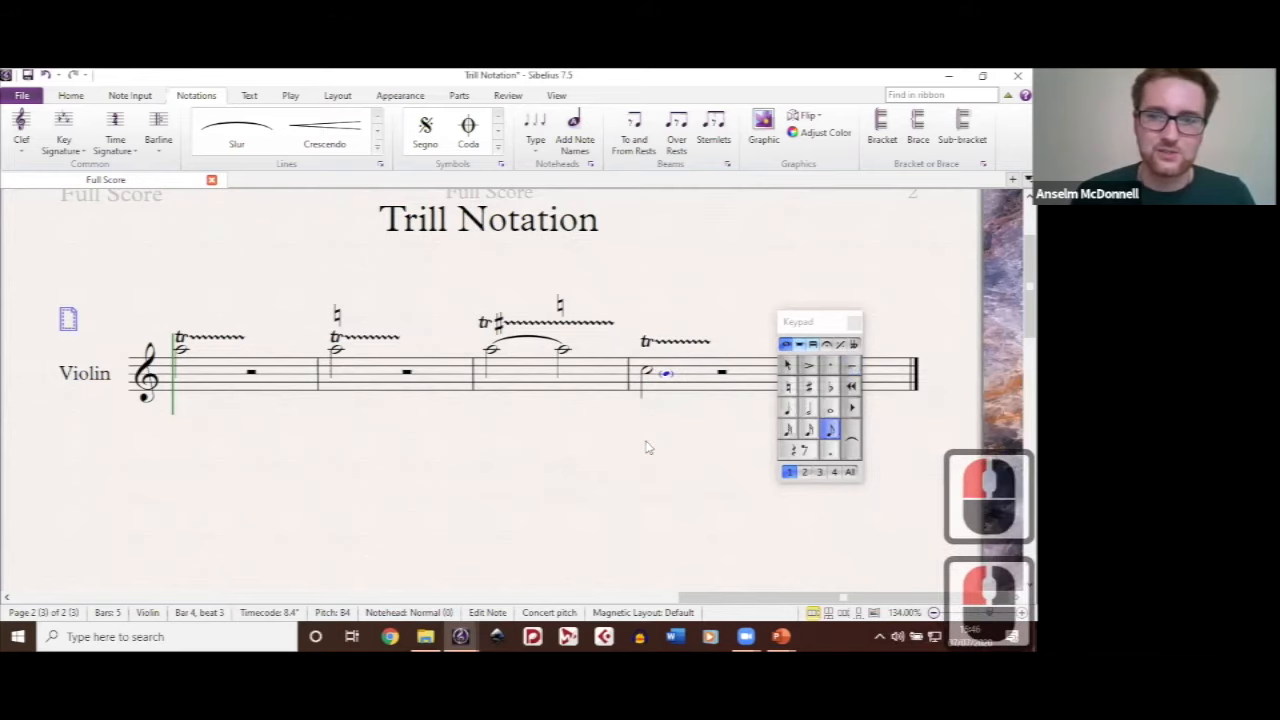
{"action": "left_click", "coordinate": [645, 441]}
{"action": "left_click", "coordinate": [716, 455]}
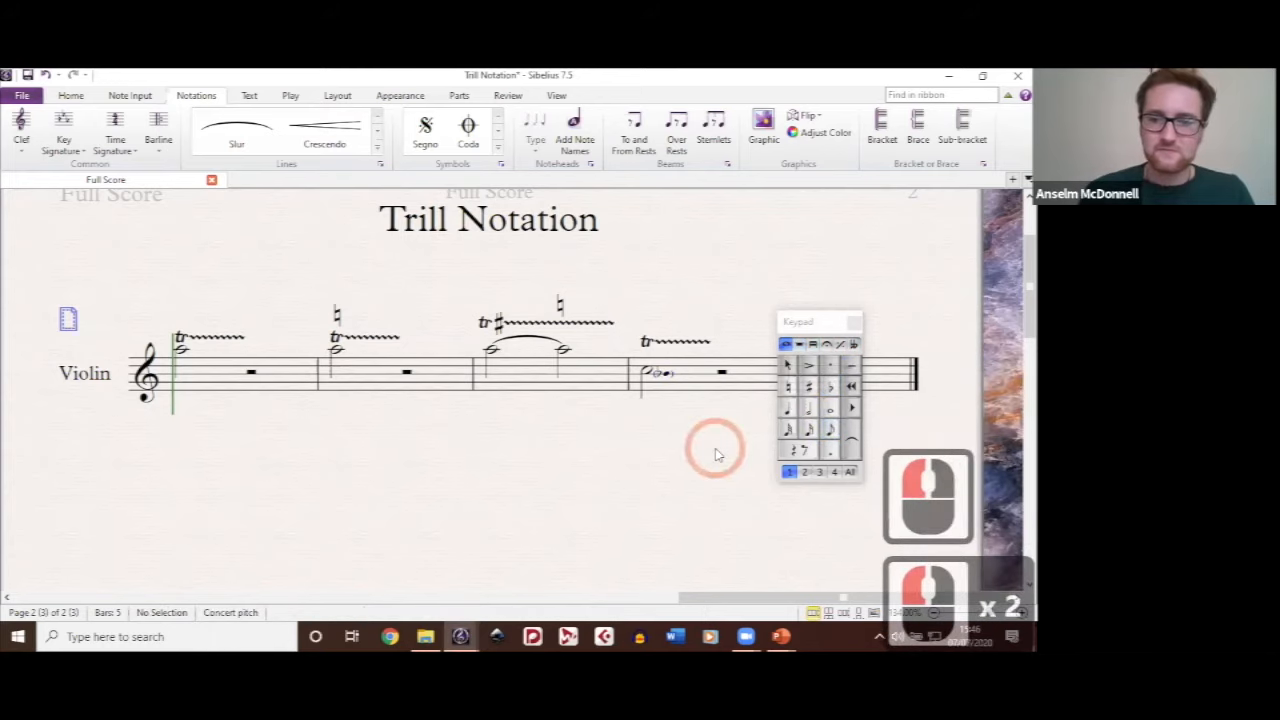
{"action": "left_click_drag", "start_coordinate": [716, 455], "coordinate": [695, 425]}
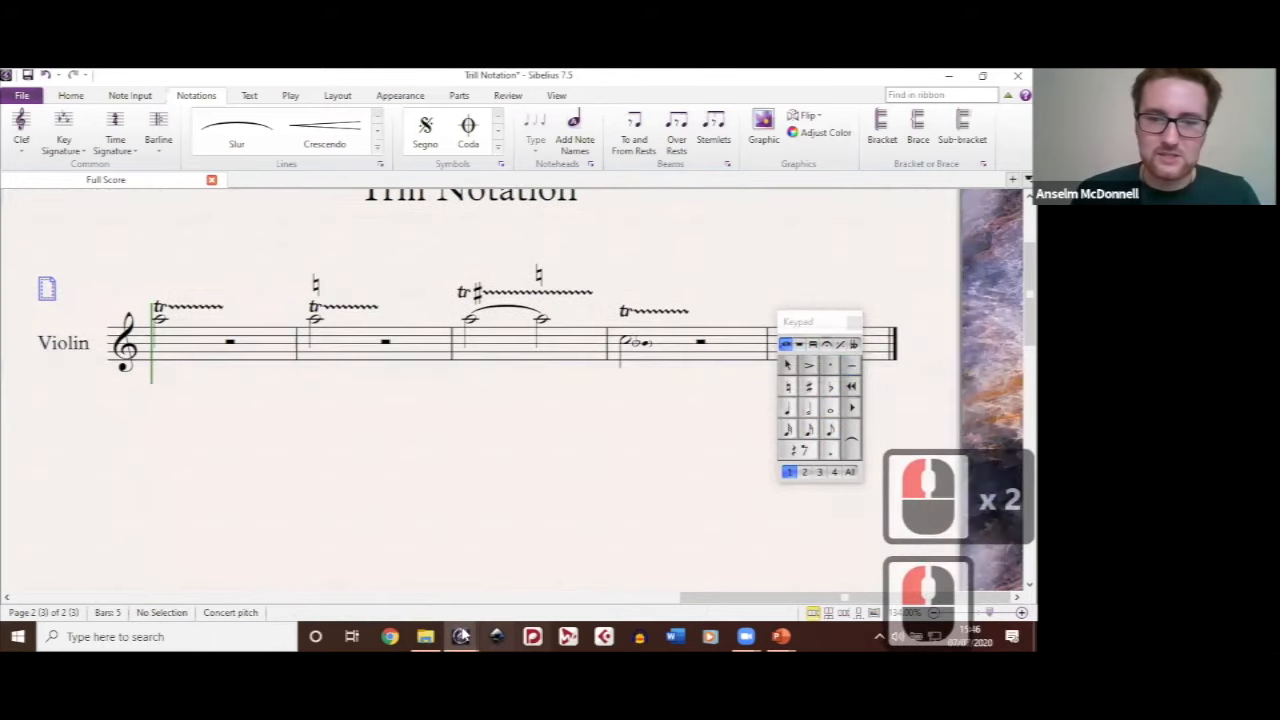
Step: Switch to the Harmonics Notation score
{"action": "mouse_move", "coordinate": [463, 635]}
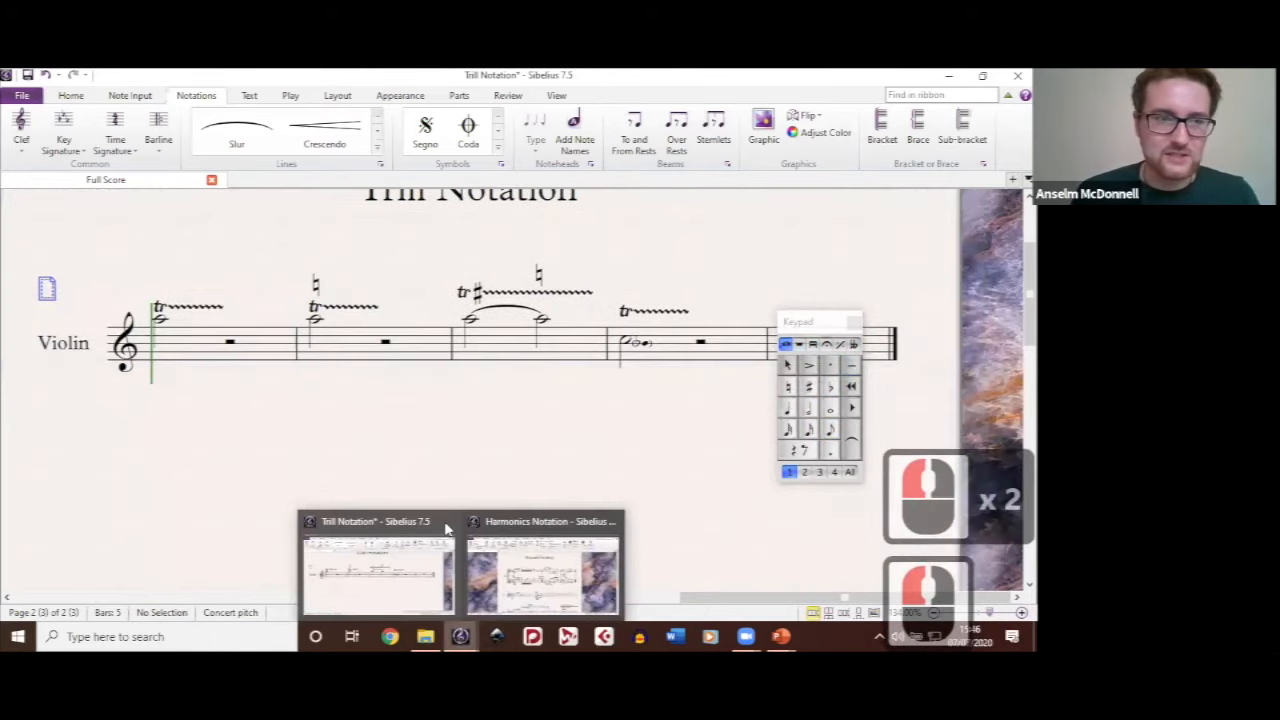
{"action": "left_click", "coordinate": [571, 444]}
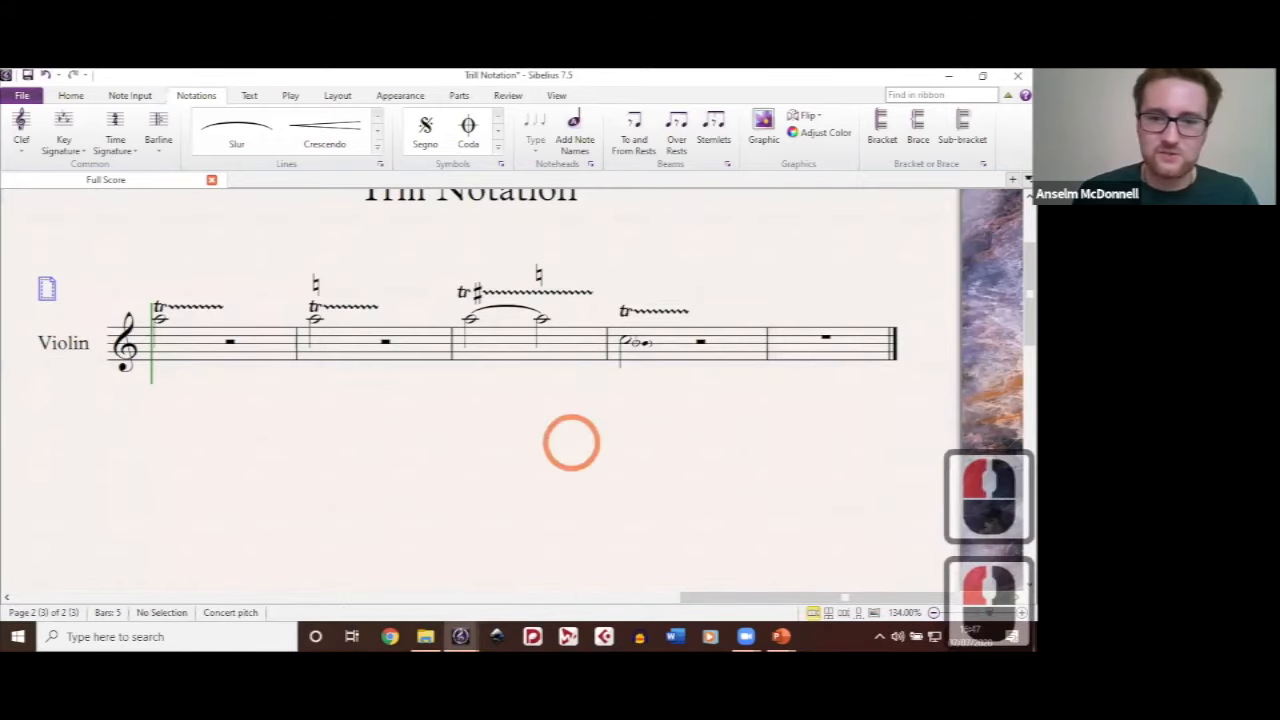
{"action": "left_click", "coordinate": [466, 635]}
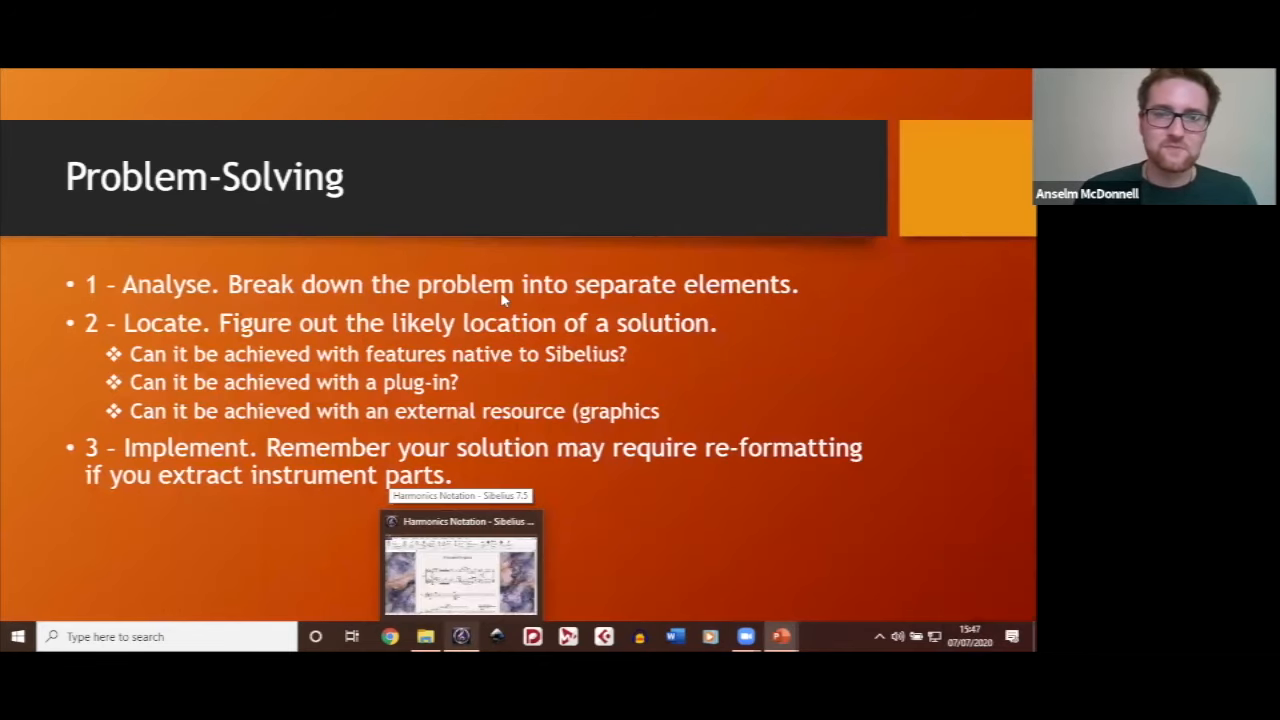
{"action": "left_click", "coordinate": [471, 288]}
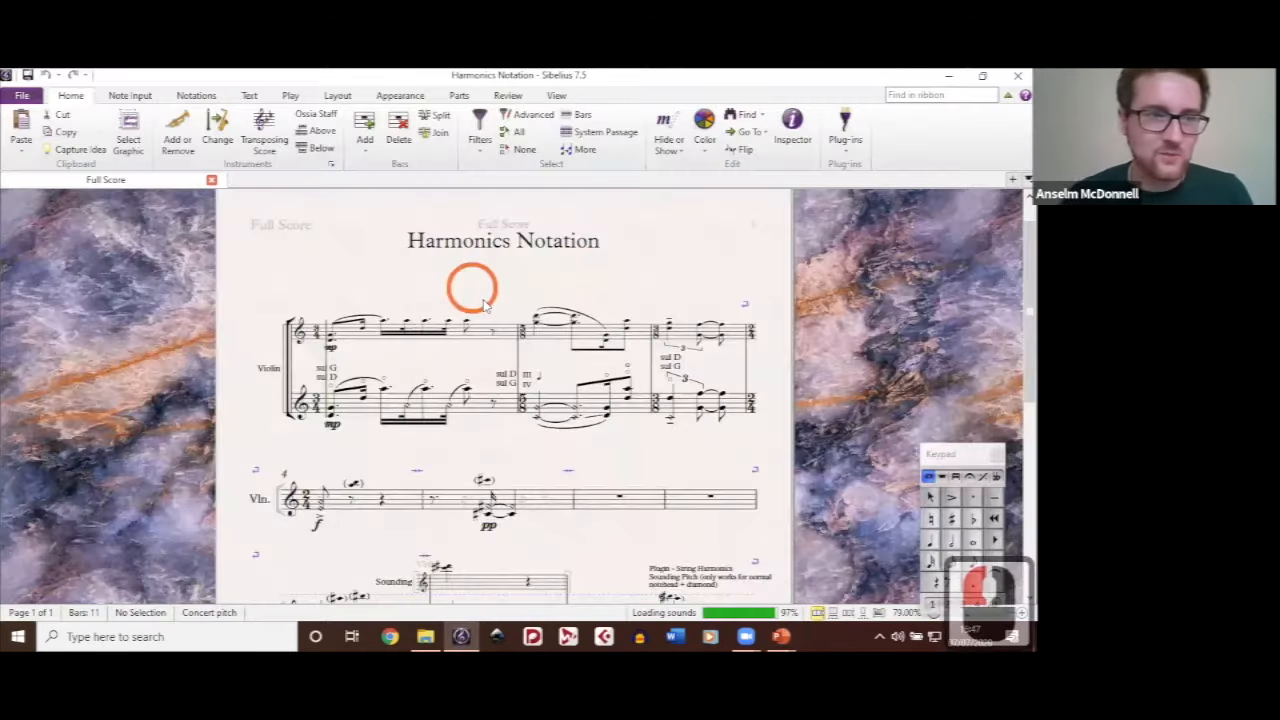
Step: Examine the violin harmonics examples, from the opening double-stop passage to the bracketed sounding pitches in the systems below
{"action": "left_click_drag", "start_coordinate": [471, 288], "coordinate": [484, 301]}
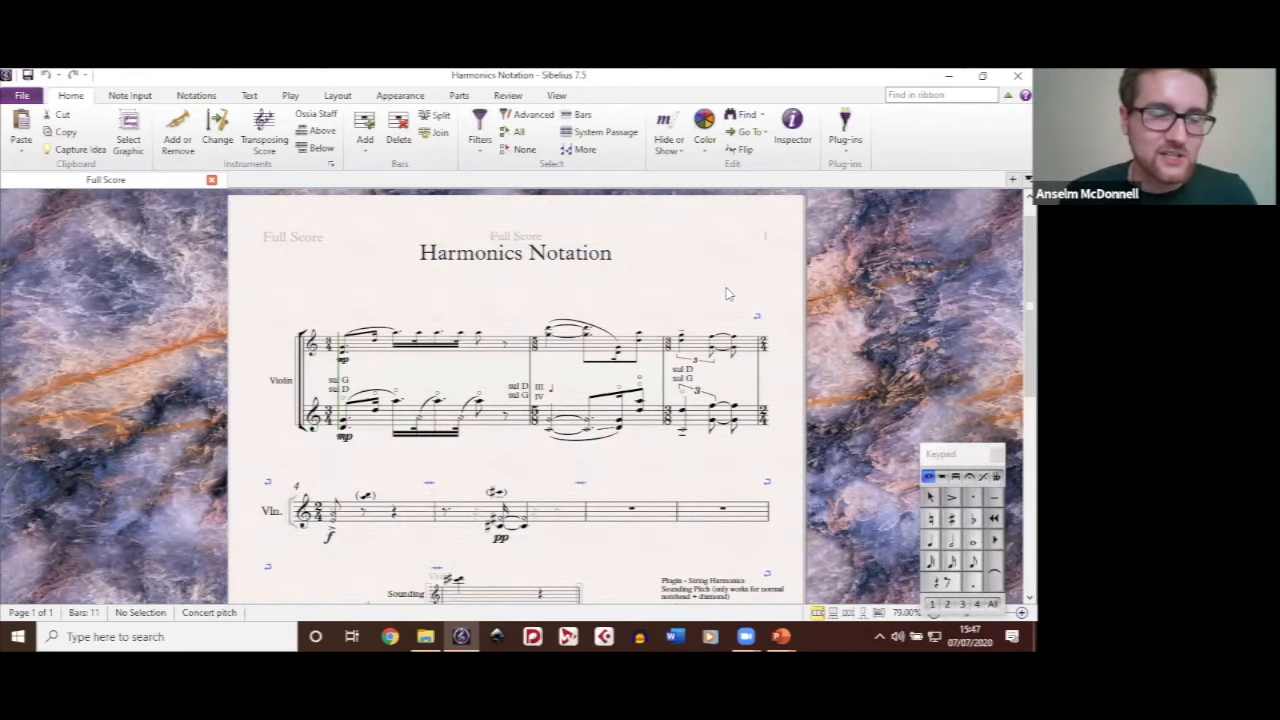
{"action": "left_click_drag", "start_coordinate": [720, 280], "coordinate": [686, 278]}
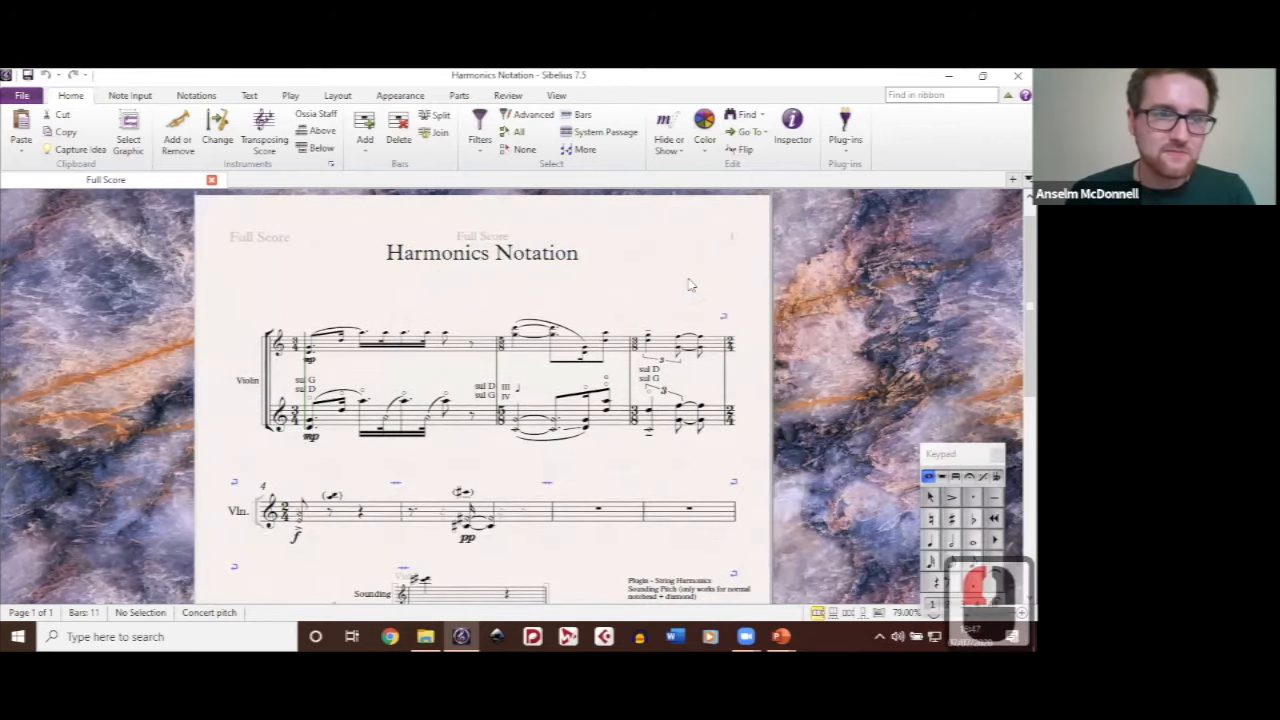
{"action": "left_click_drag", "start_coordinate": [656, 285], "coordinate": [686, 254]}
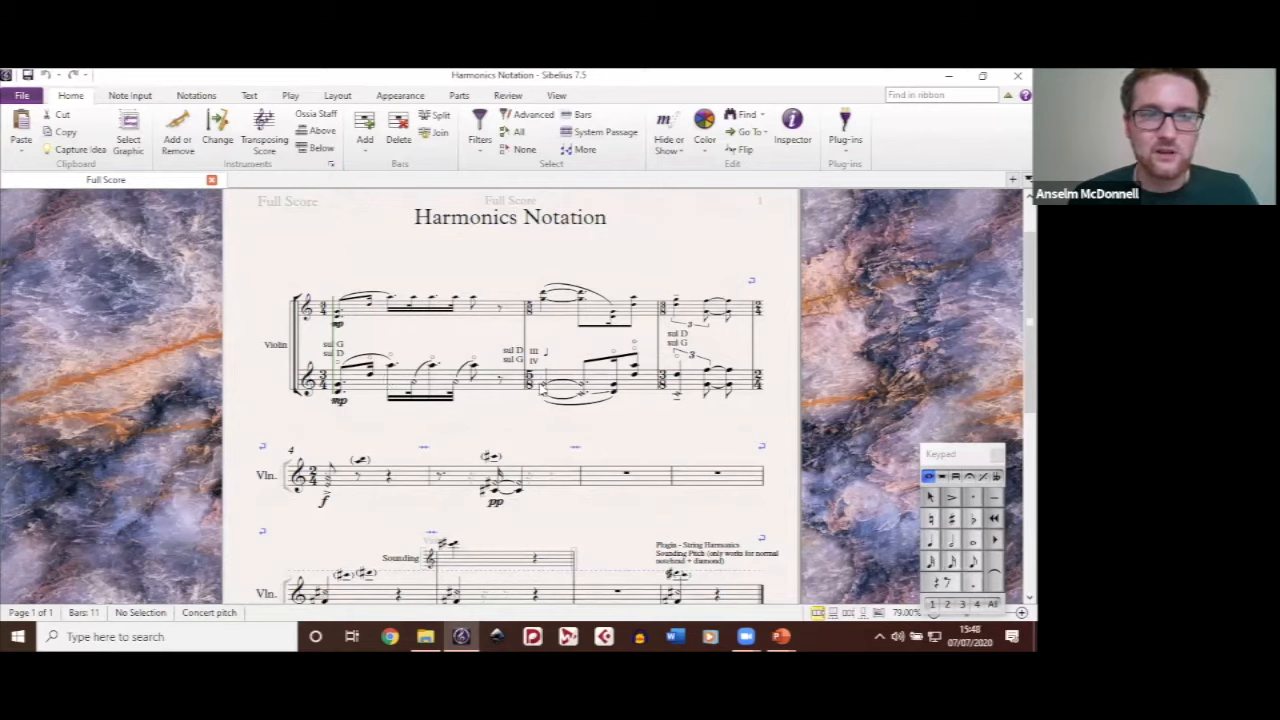
{"action": "left_click_drag", "start_coordinate": [644, 422], "coordinate": [628, 428]}
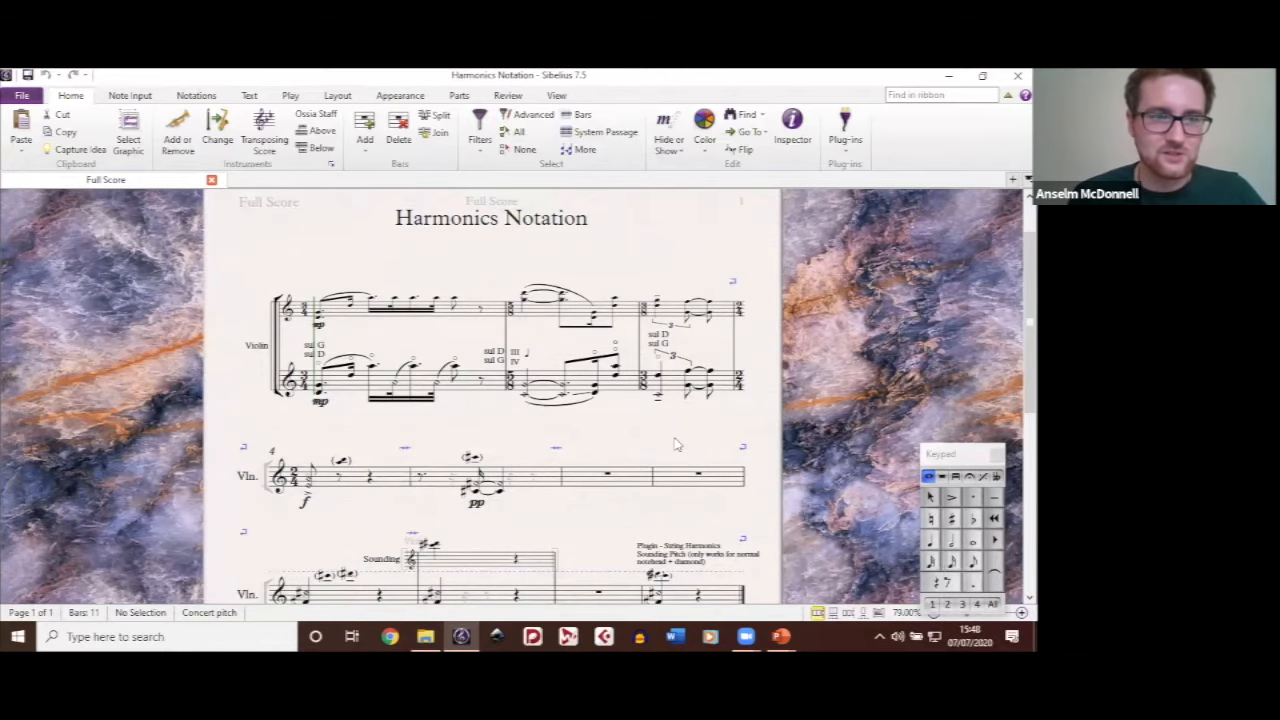
{"action": "left_click_drag", "start_coordinate": [674, 444], "coordinate": [682, 435]}
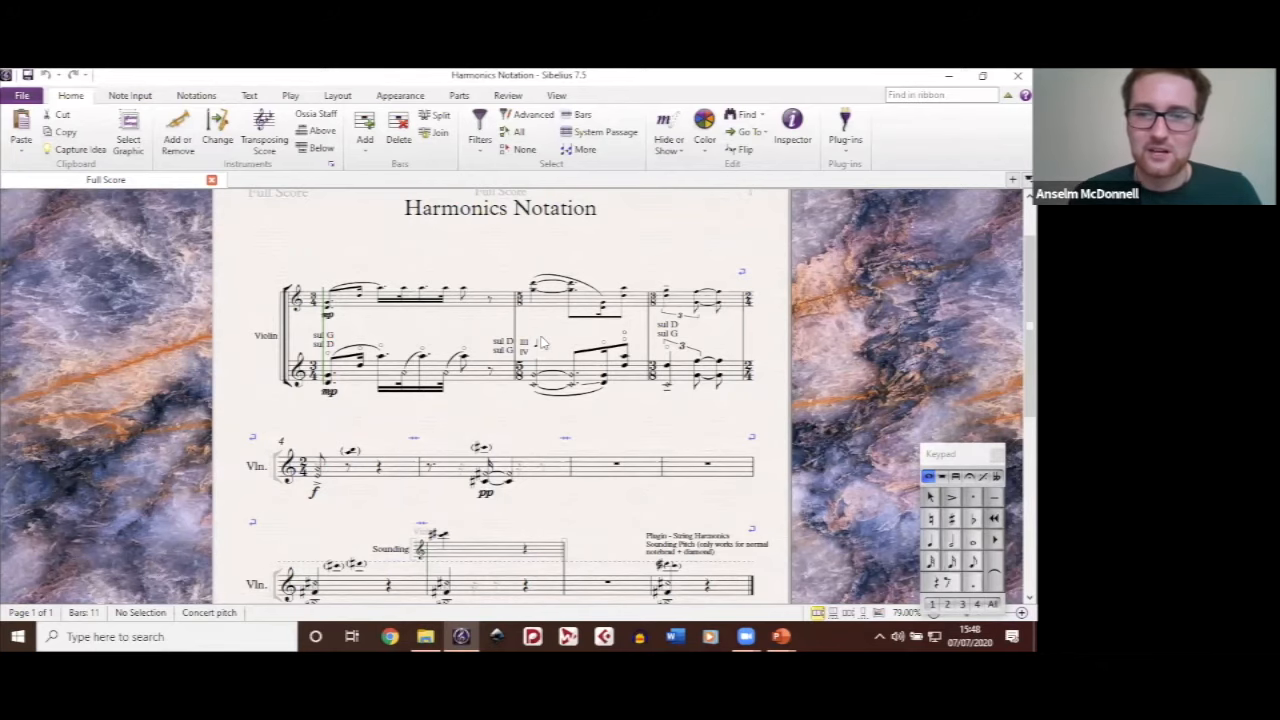
{"action": "scroll", "coordinate": [541, 343], "scroll_direction": "down", "scroll_amount": 1}
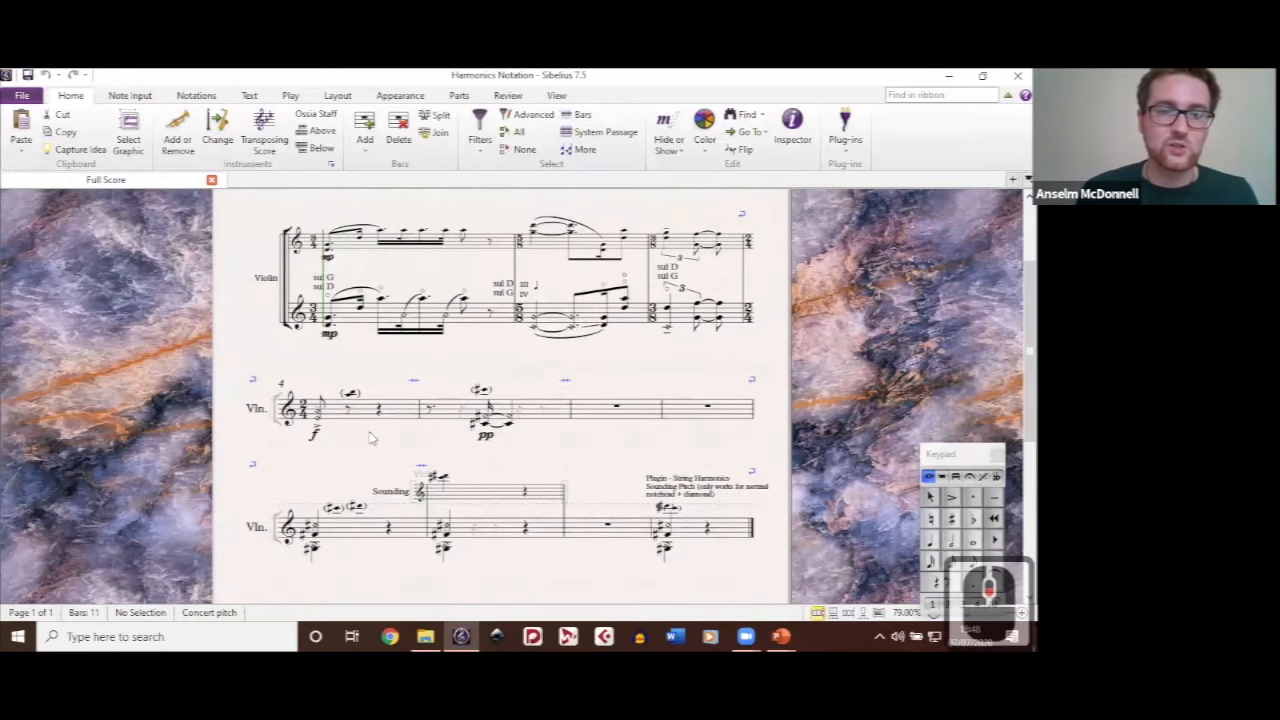
{"action": "scroll", "coordinate": [370, 437], "scroll_direction": "up", "scroll_amount": 5}
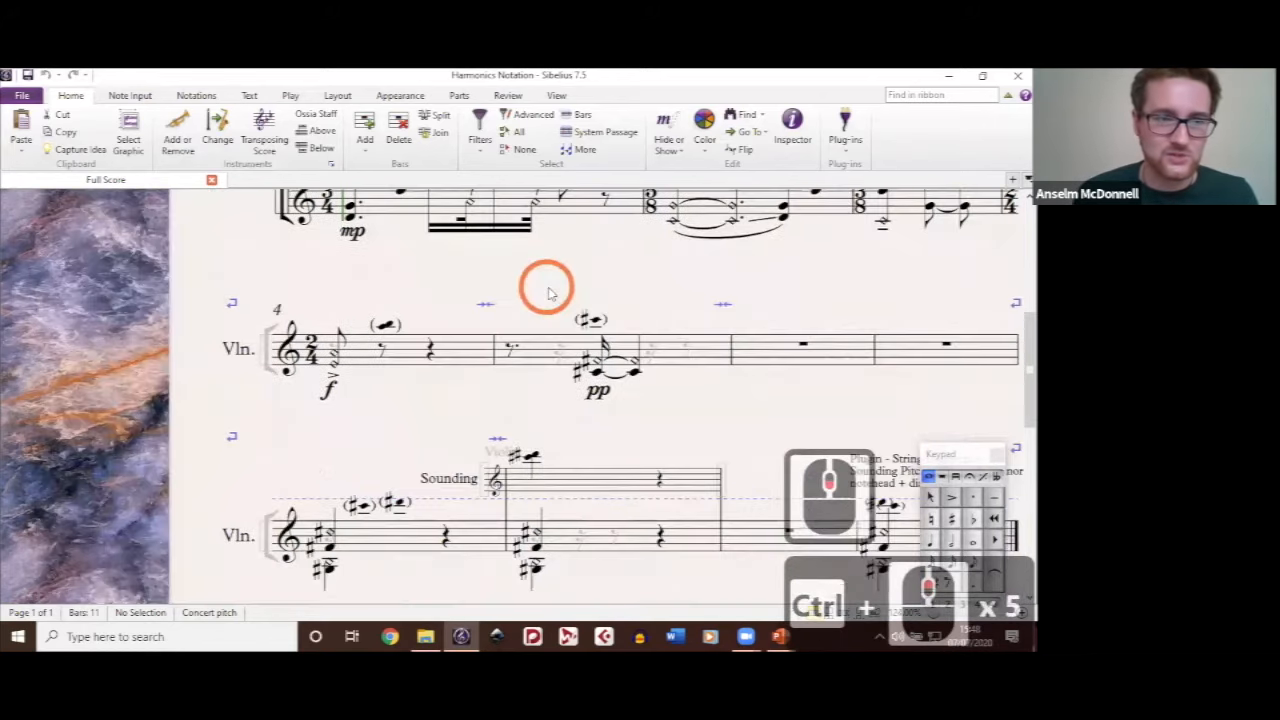
{"action": "left_click", "coordinate": [549, 292]}
{"action": "scroll", "coordinate": [378, 351], "scroll_direction": "up", "scroll_amount": 2}
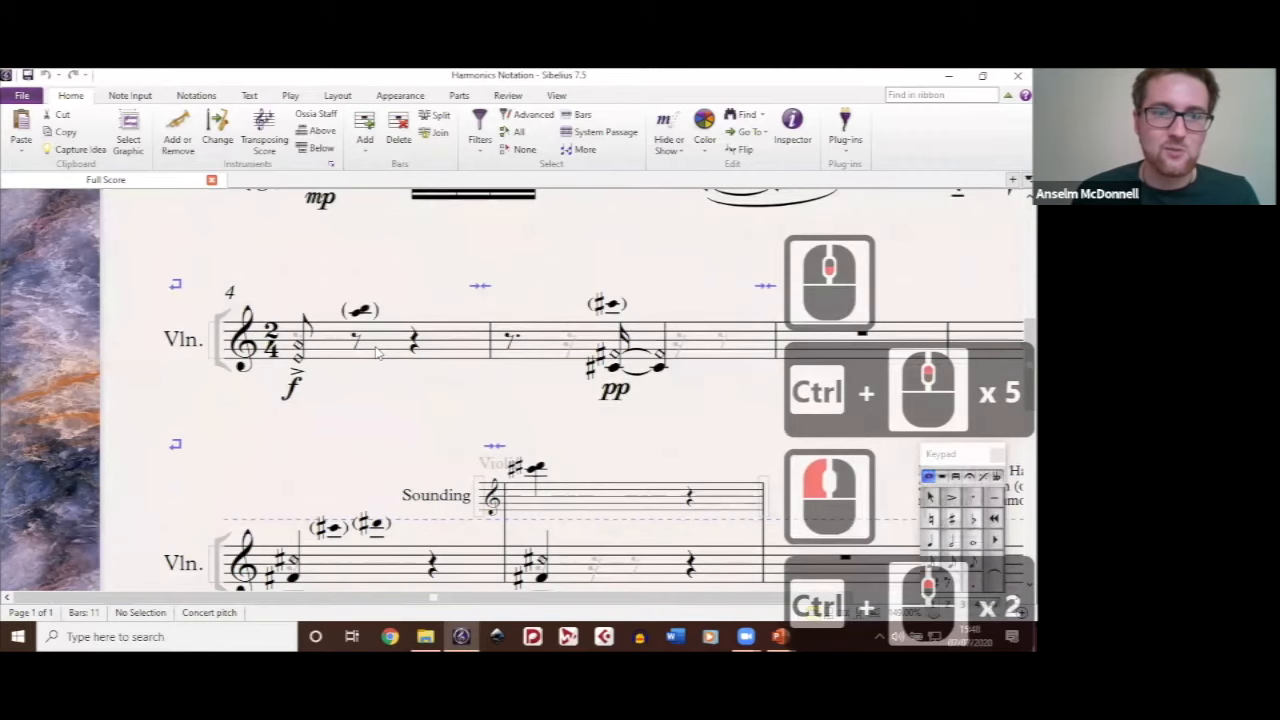
{"action": "scroll", "coordinate": [378, 351], "scroll_direction": "up", "scroll_amount": 2}
{"action": "scroll", "coordinate": [378, 351], "scroll_direction": "down", "scroll_amount": 1}
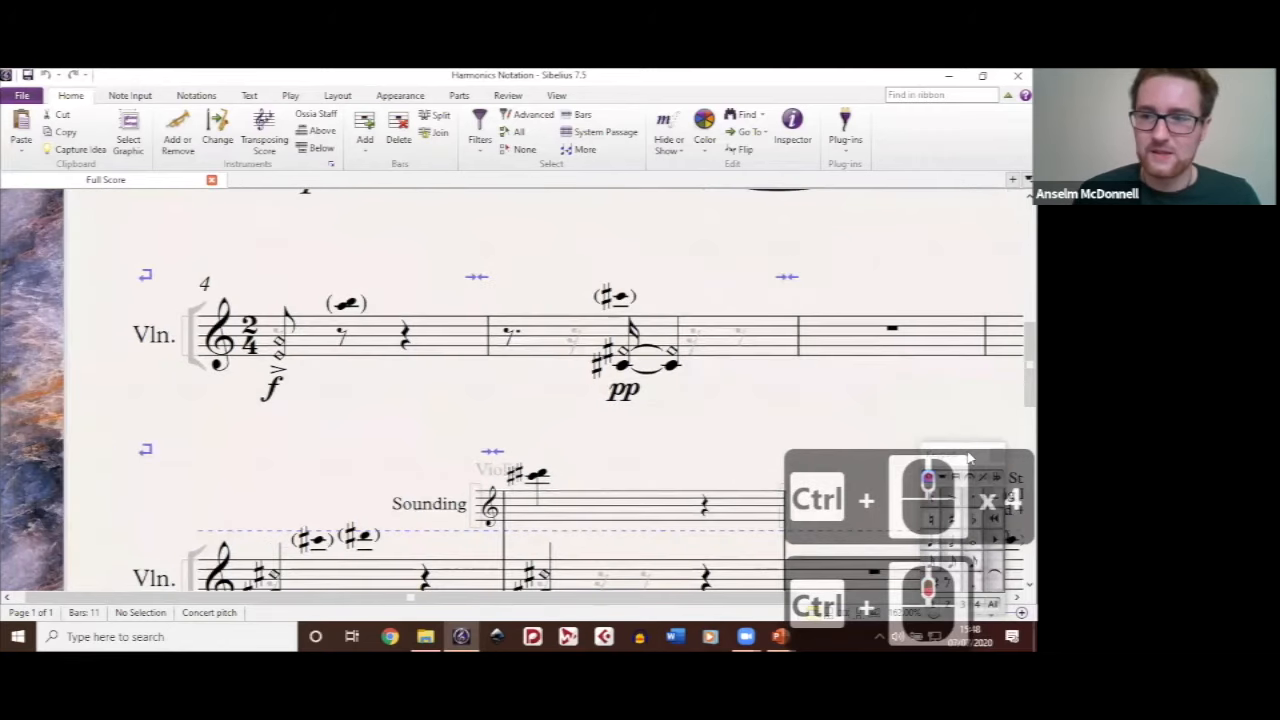
Step: Move the floating Keypad to the end of bar 5 and select voice 3 for note input
{"action": "left_click_drag", "start_coordinate": [970, 458], "coordinate": [786, 237]}
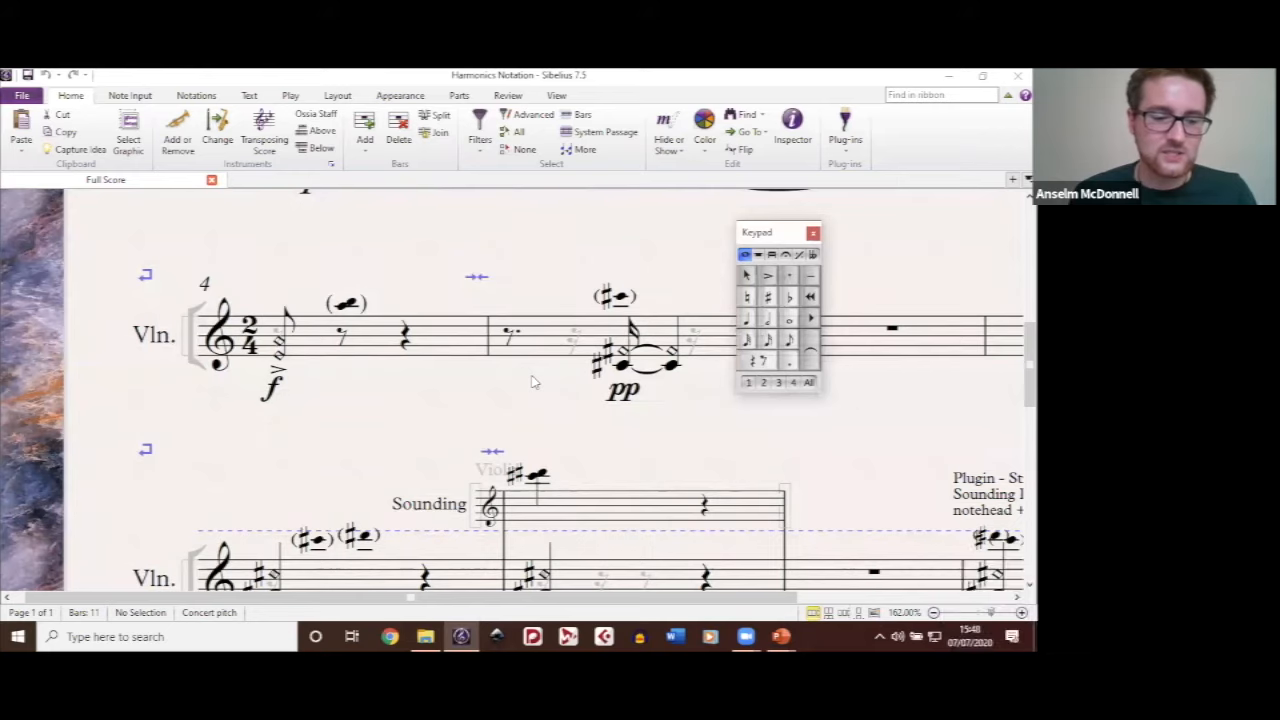
{"action": "left_click", "coordinate": [425, 288]}
{"action": "key", "text": "alt+3"}
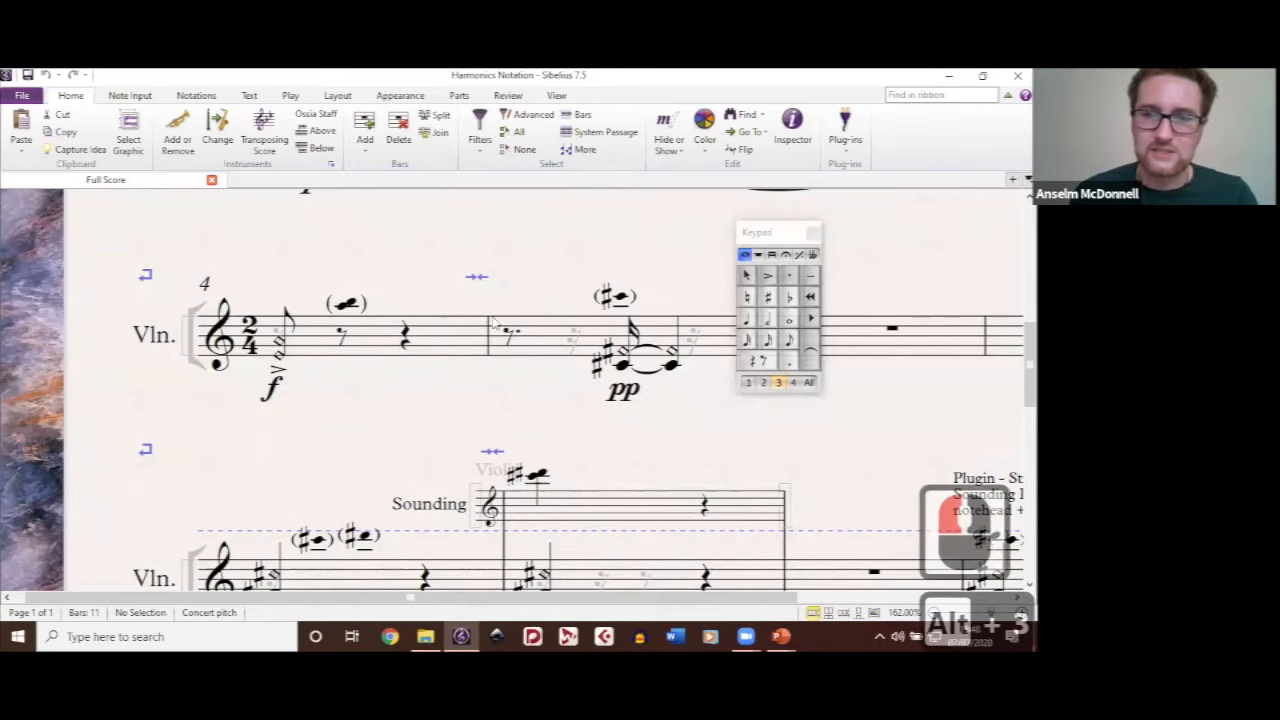
{"action": "key", "text": "n"}
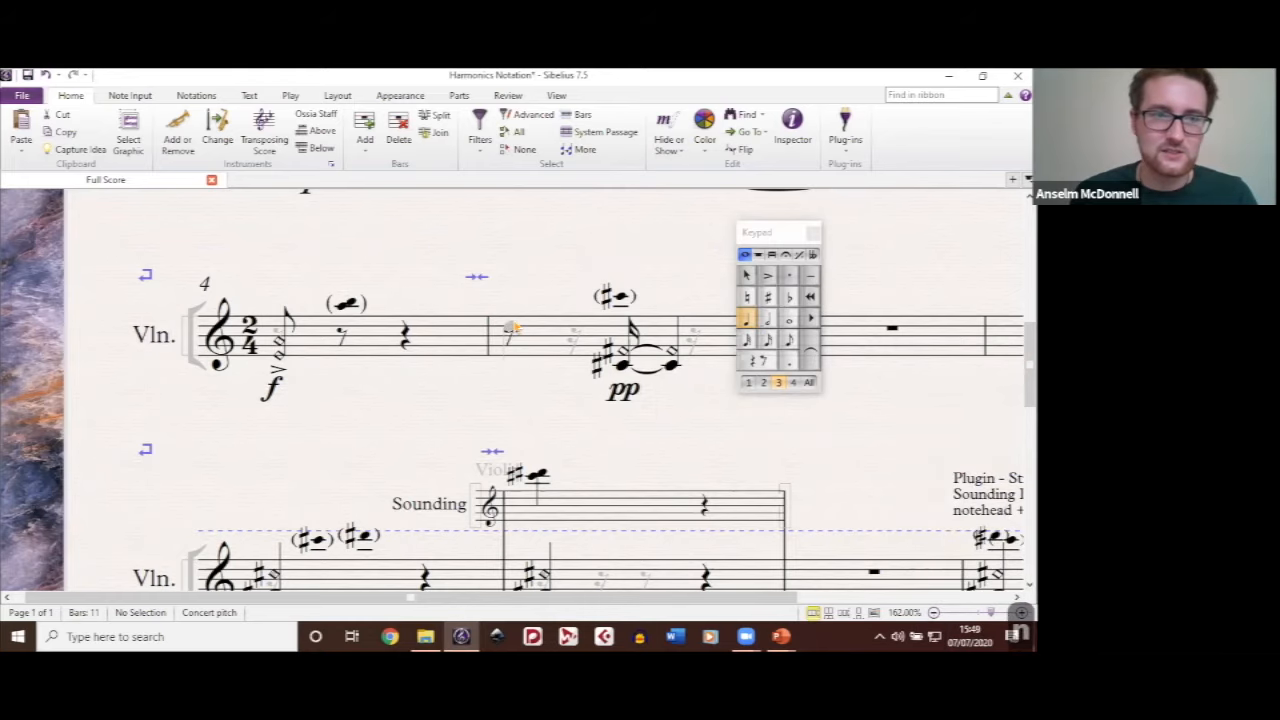
{"action": "key", "text": "n"}
Step: Select the small bracketed sharp note above bar 5 and look through the available notehead types
{"action": "left_click_drag", "start_coordinate": [559, 389], "coordinate": [506, 360]}
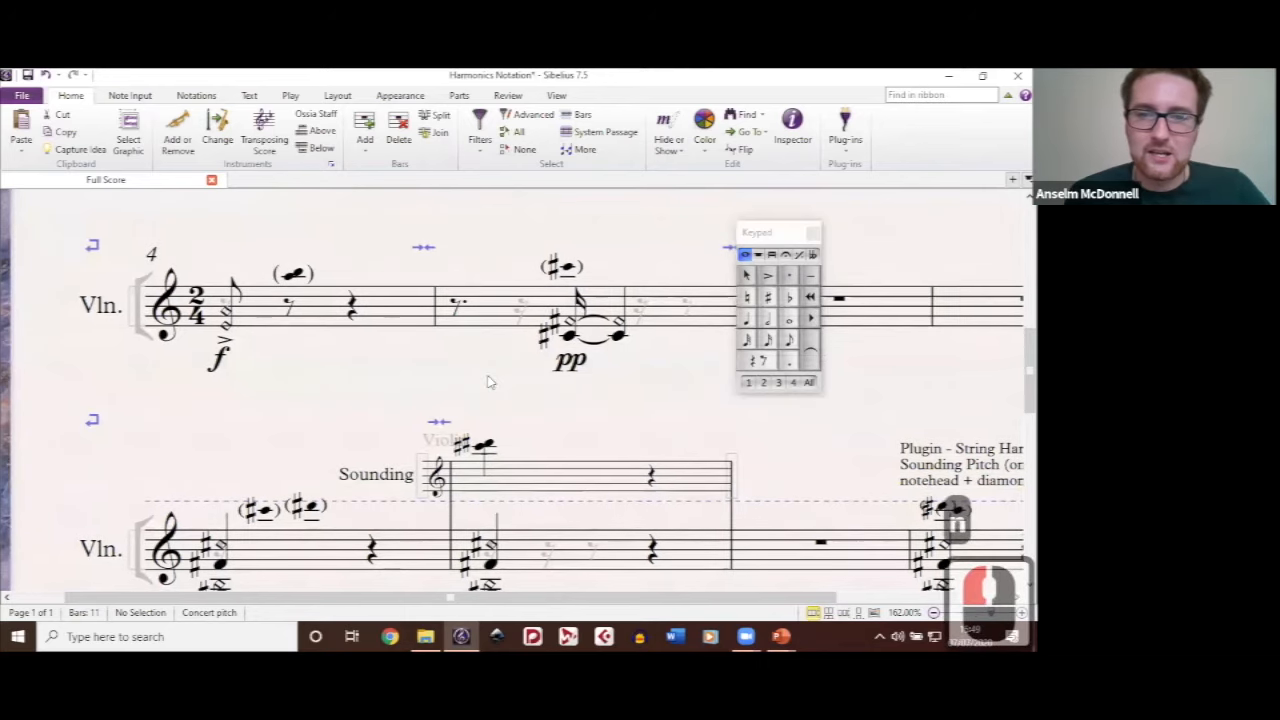
{"action": "left_click_drag", "start_coordinate": [571, 268], "coordinate": [464, 268]}
{"action": "left_click", "coordinate": [463, 268]}
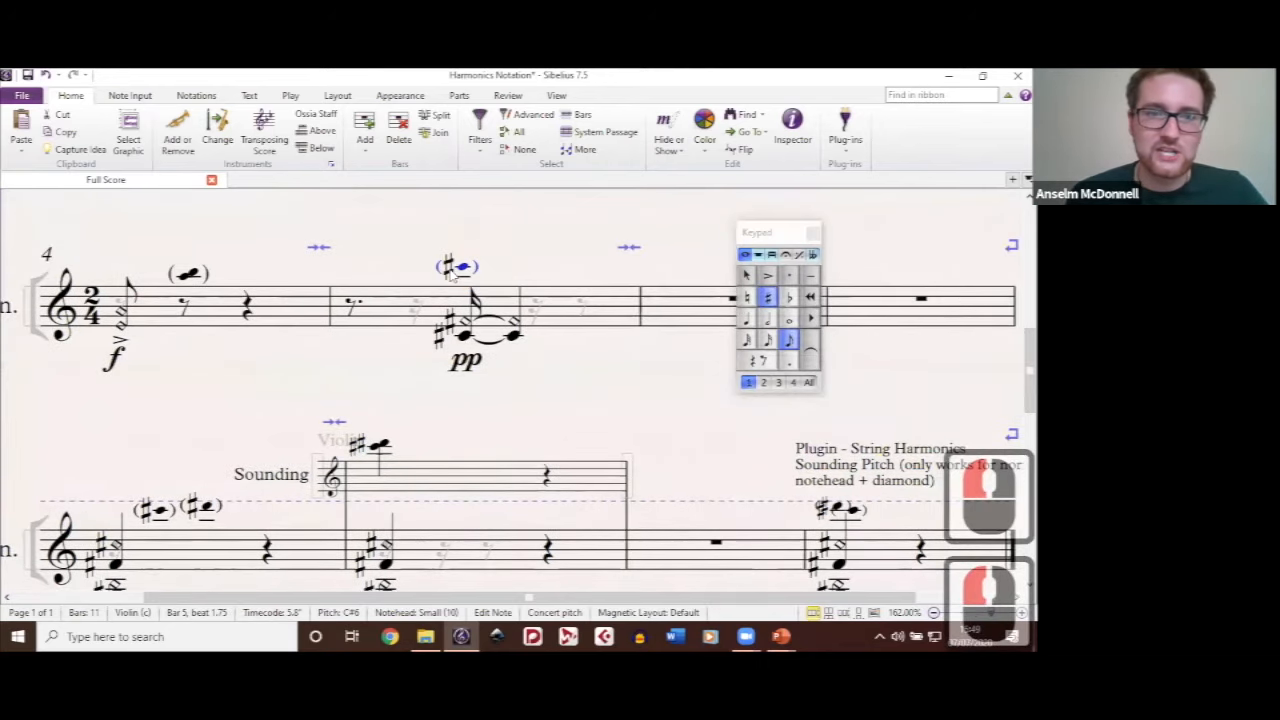
{"action": "left_click", "coordinate": [196, 96]}
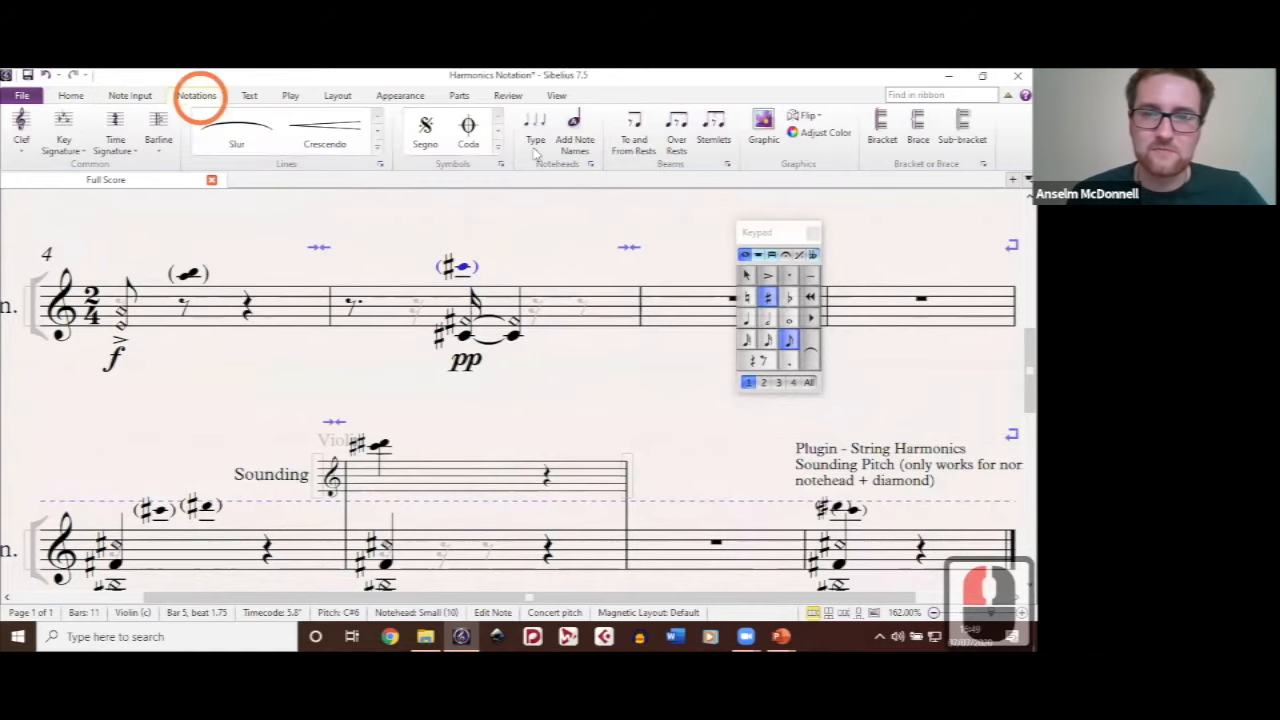
{"action": "left_click", "coordinate": [536, 148]}
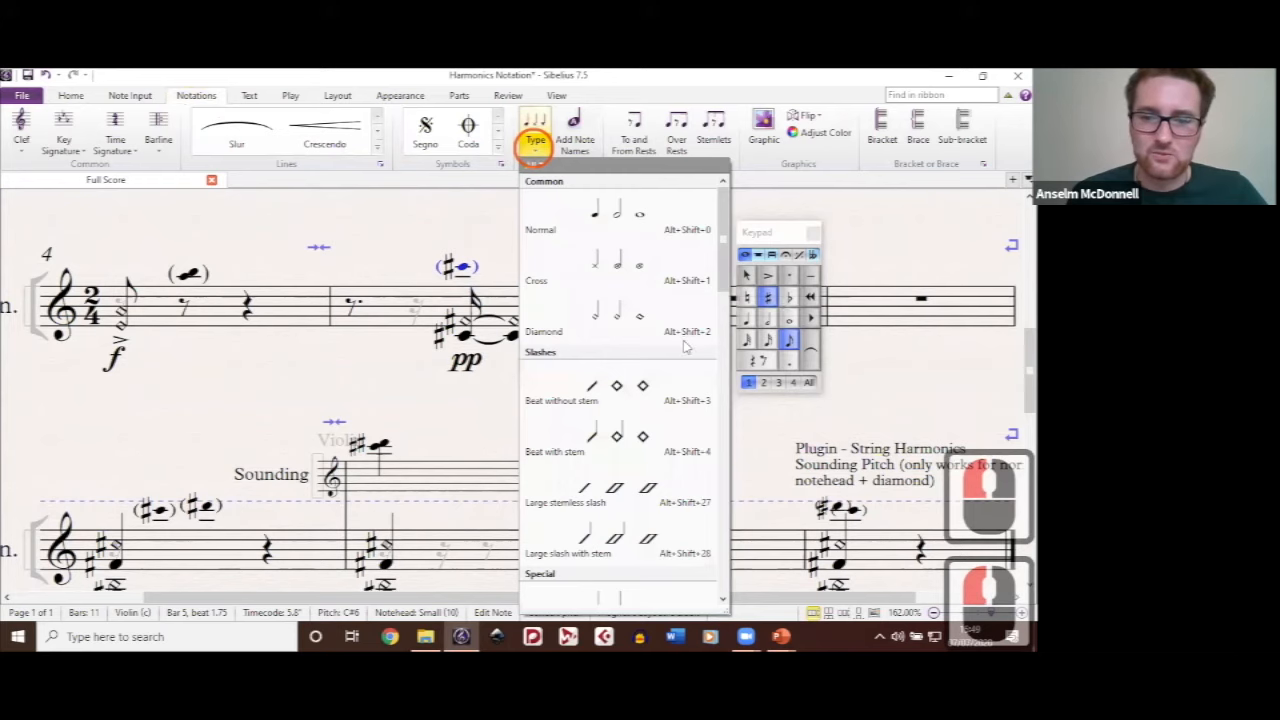
{"action": "scroll", "coordinate": [688, 347], "scroll_direction": "down", "scroll_amount": 20}
{"action": "left_click", "coordinate": [720, 515]}
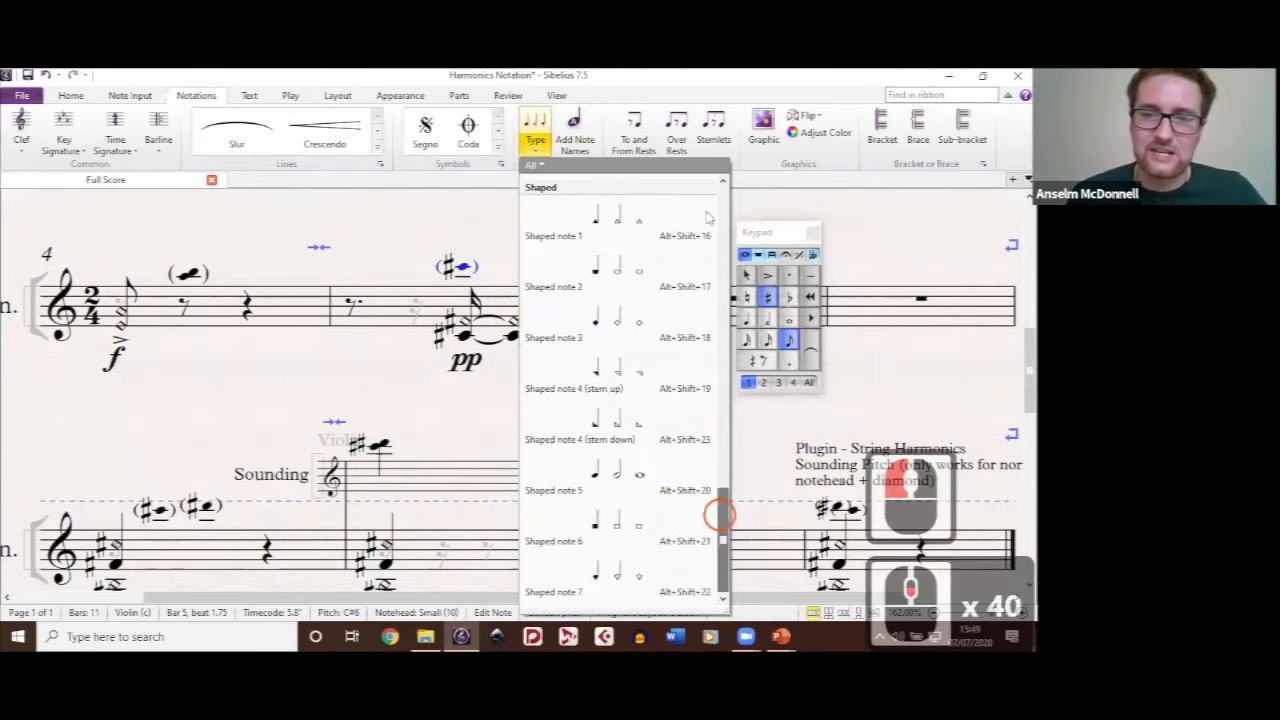
{"action": "scroll", "coordinate": [710, 218], "scroll_direction": "up", "scroll_amount": 20}
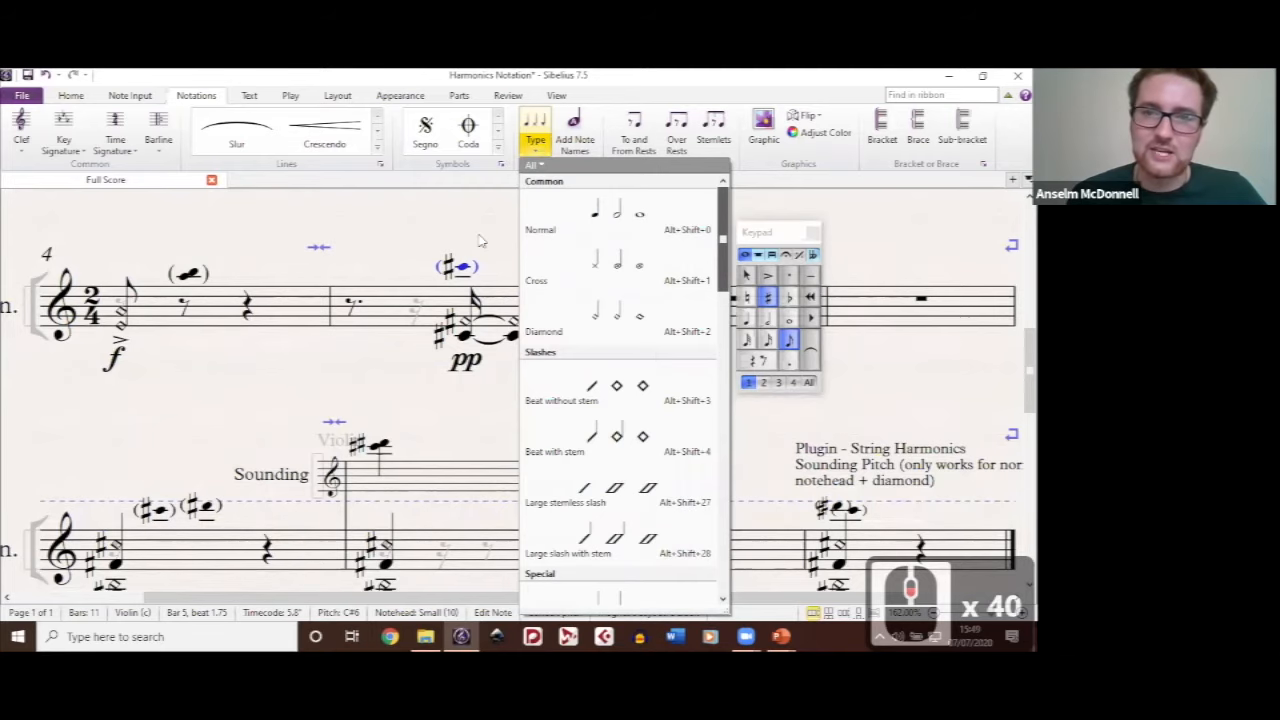
Step: Inspect the definition of the Small notehead, number 10 in the list of editable noheads, toggling its Stem option on and off
{"action": "double_click", "coordinate": [591, 165]}
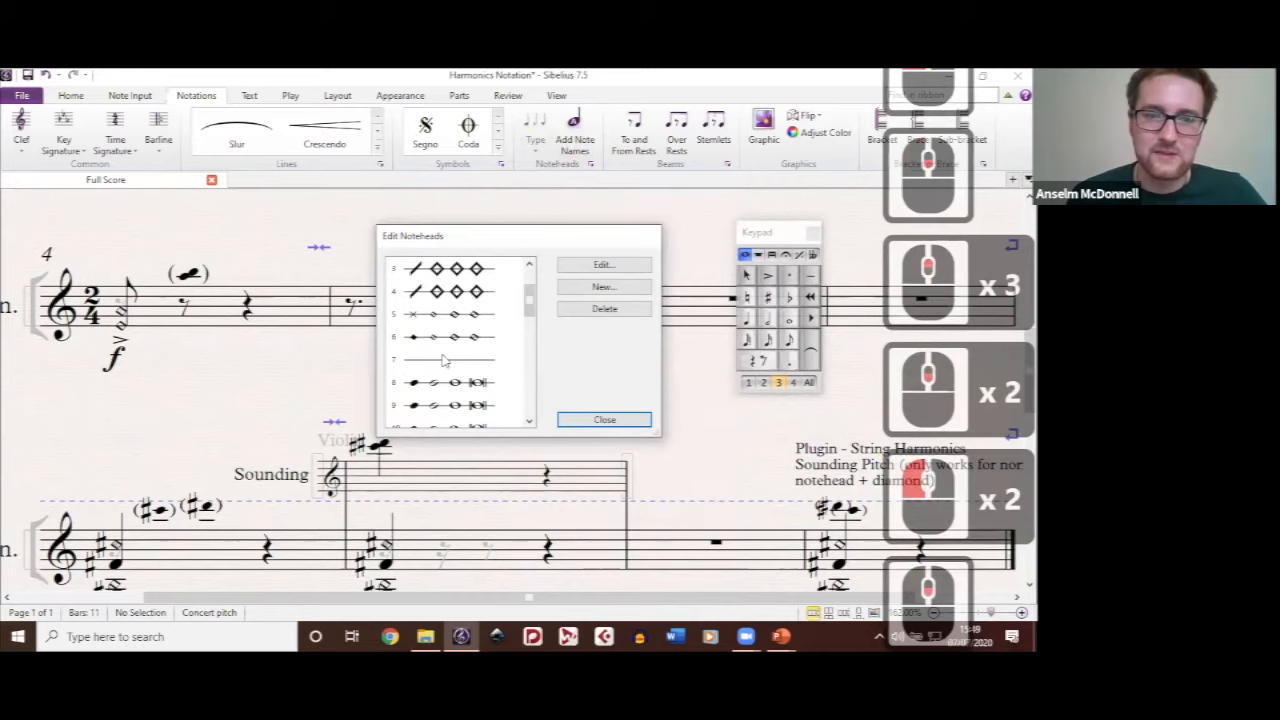
{"action": "left_click", "coordinate": [467, 390]}
{"action": "scroll", "coordinate": [465, 372], "scroll_direction": "up", "scroll_amount": 3}
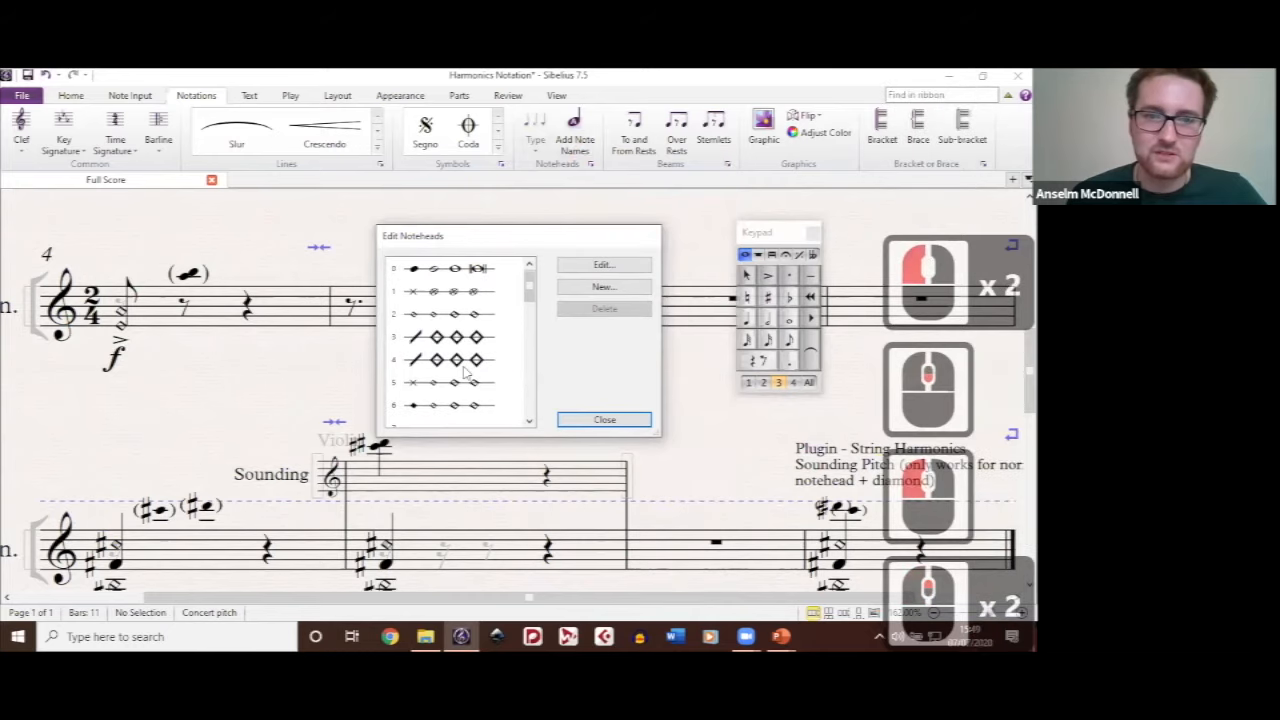
{"action": "scroll", "coordinate": [463, 372], "scroll_direction": "down", "scroll_amount": 3}
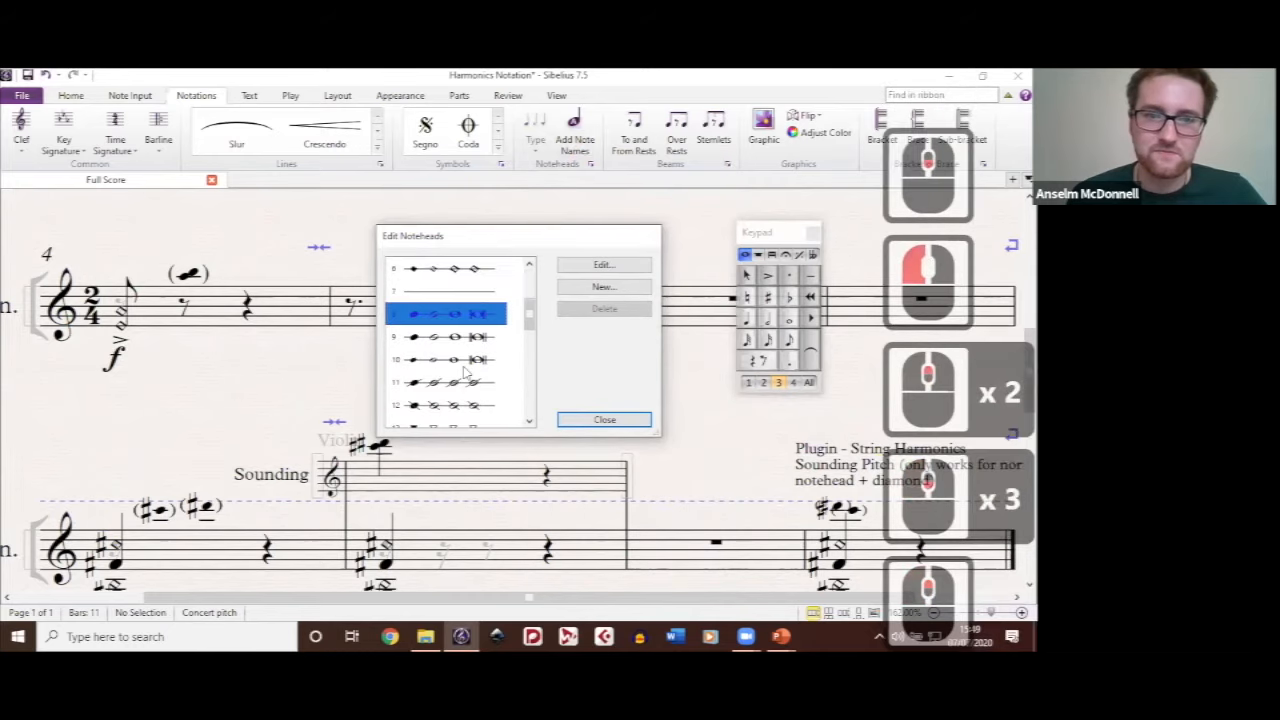
{"action": "left_click", "coordinate": [400, 365]}
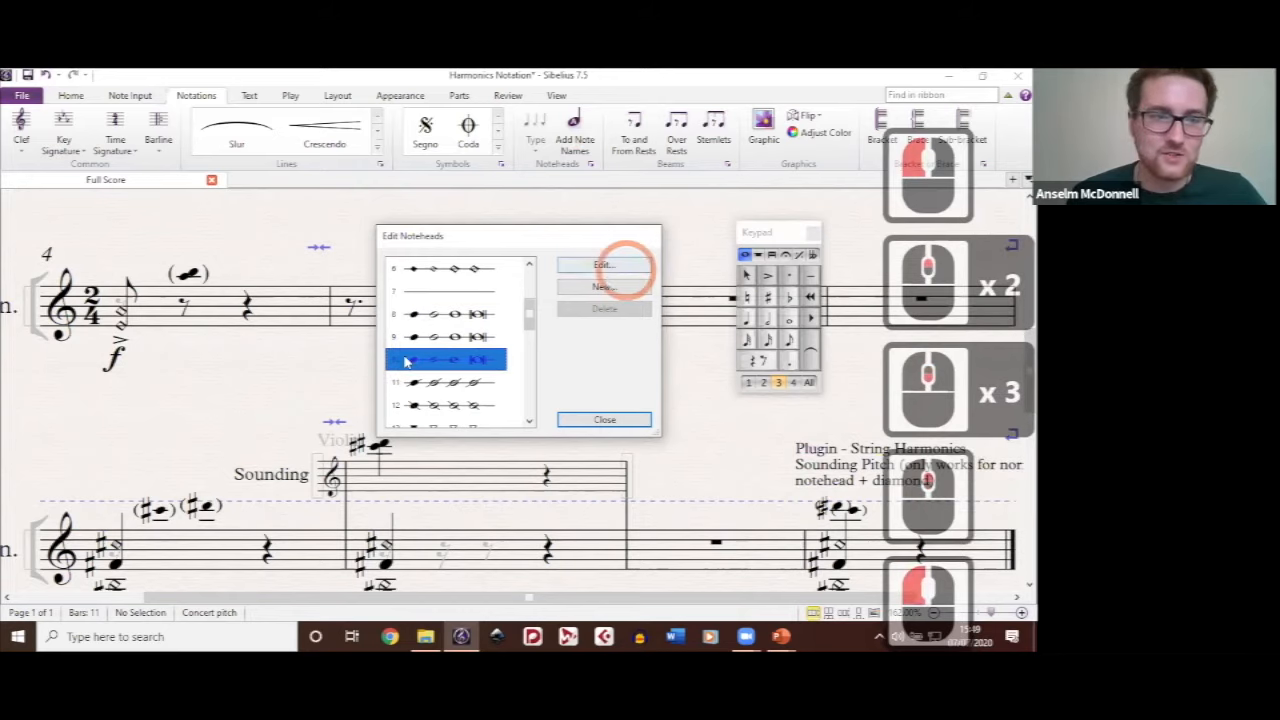
{"action": "left_click", "coordinate": [603, 266]}
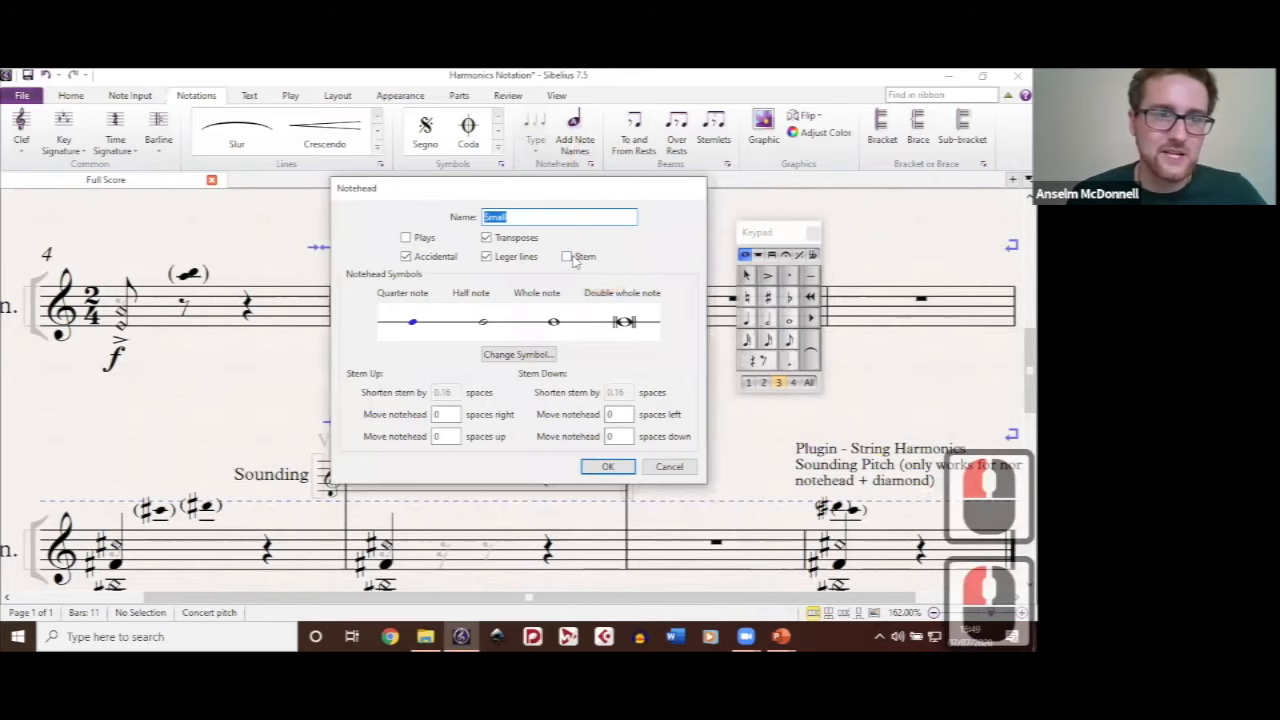
{"action": "left_click", "coordinate": [566, 257]}
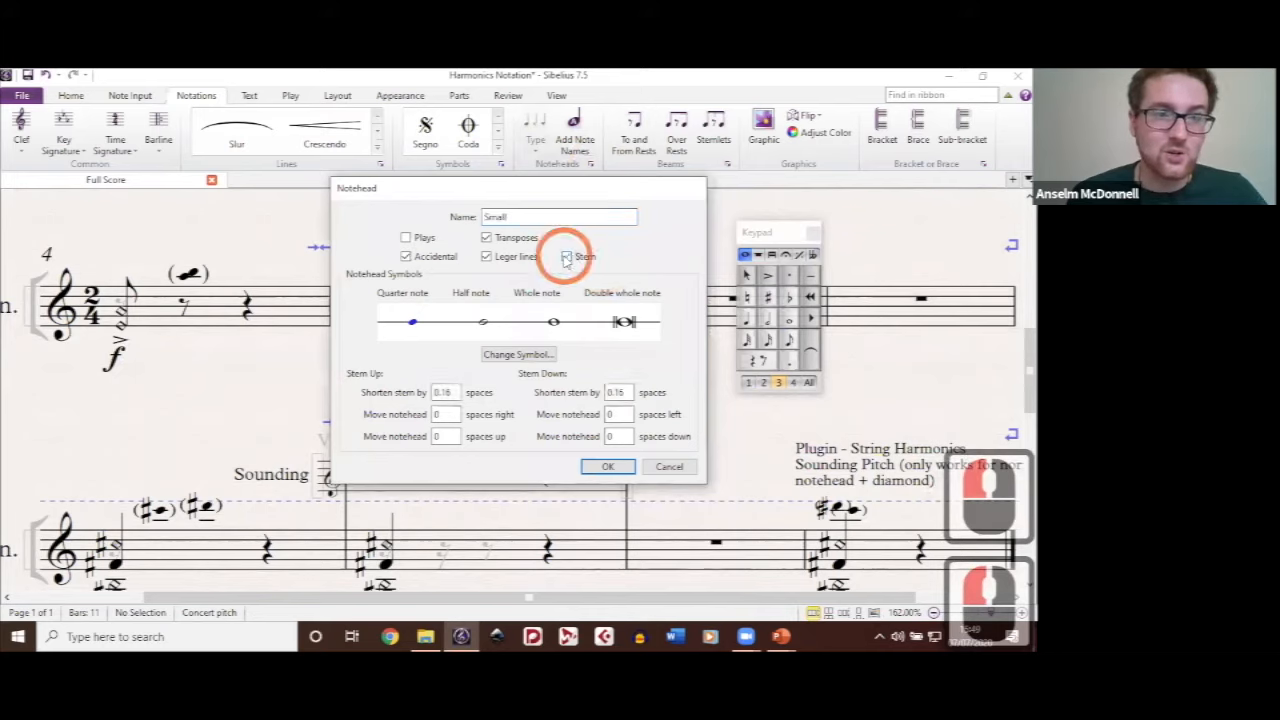
{"action": "left_click", "coordinate": [566, 257]}
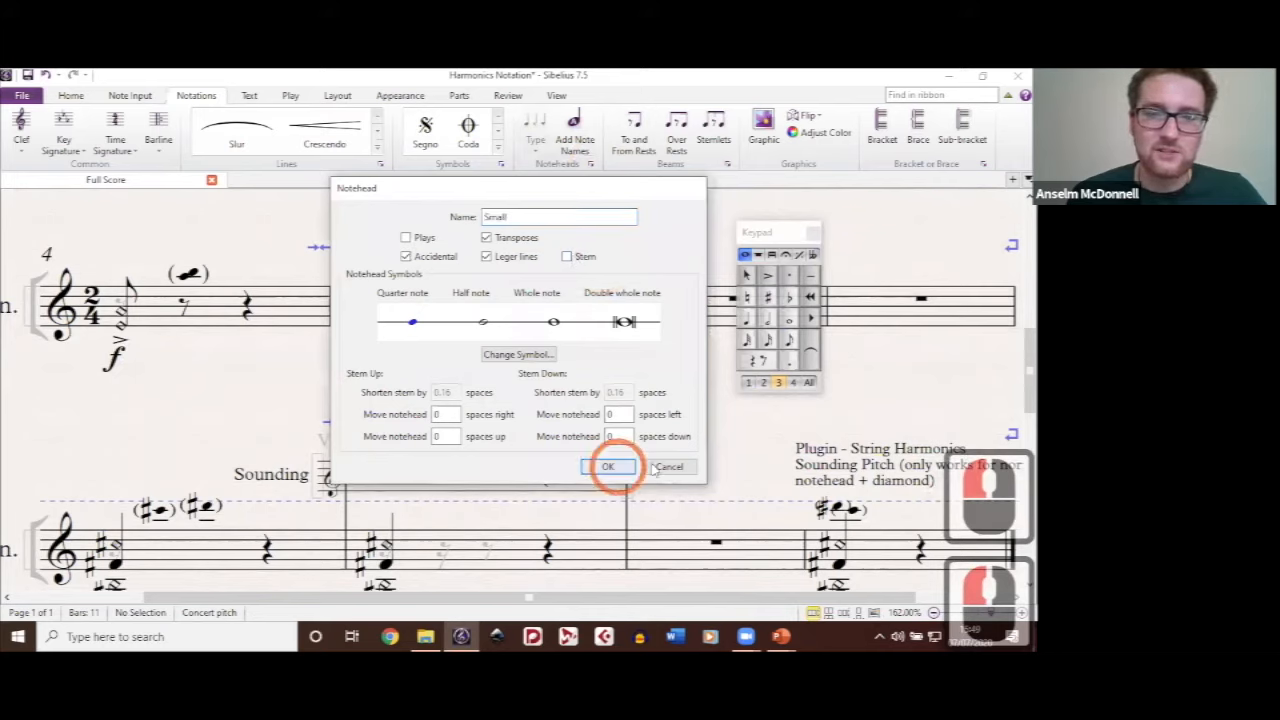
{"action": "left_click", "coordinate": [605, 420]}
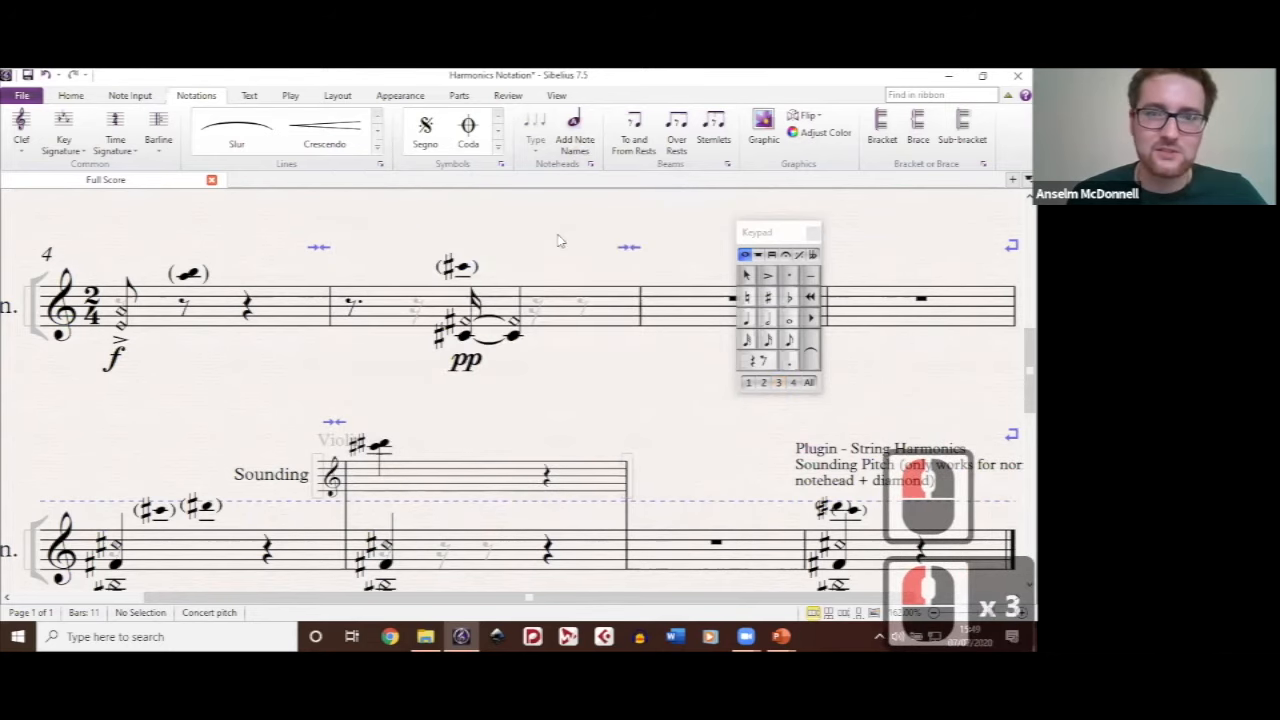
Step: Try lengthening the stem of the accented chord at the start of bar 4, and return it to its former length
{"action": "left_click_drag", "start_coordinate": [557, 235], "coordinate": [605, 237]}
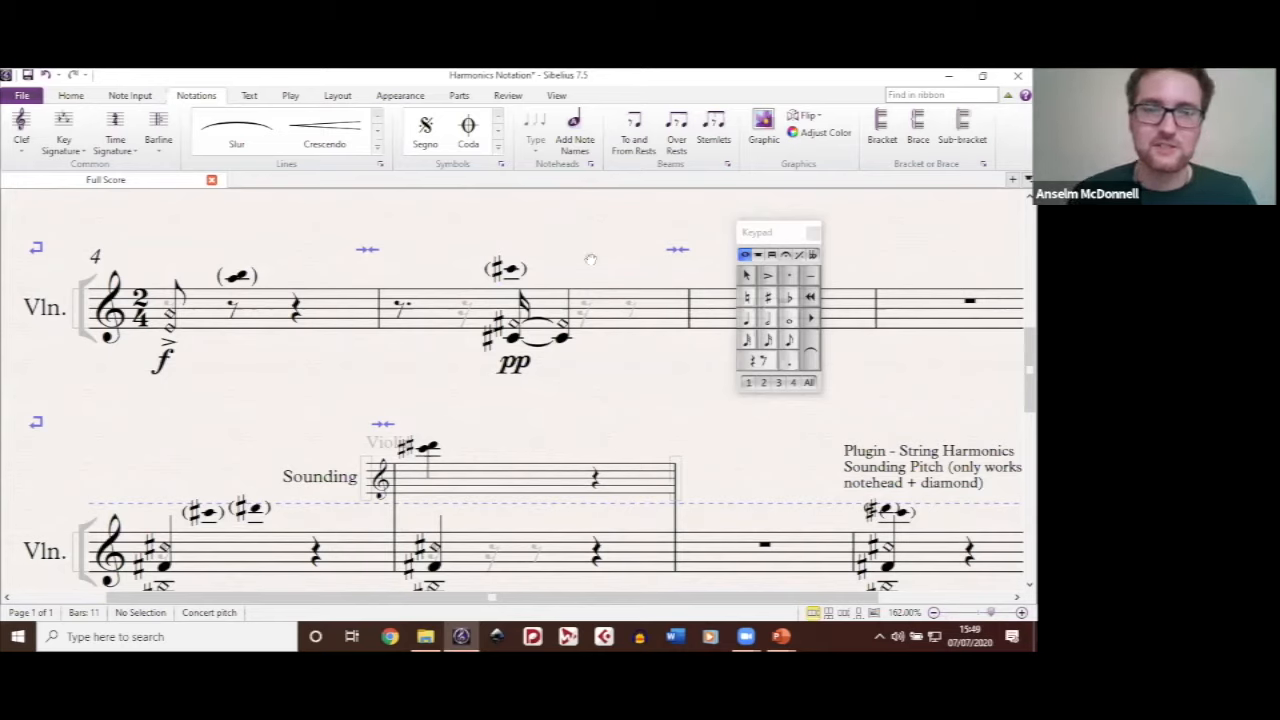
{"action": "left_click_drag", "start_coordinate": [305, 373], "coordinate": [370, 360]}
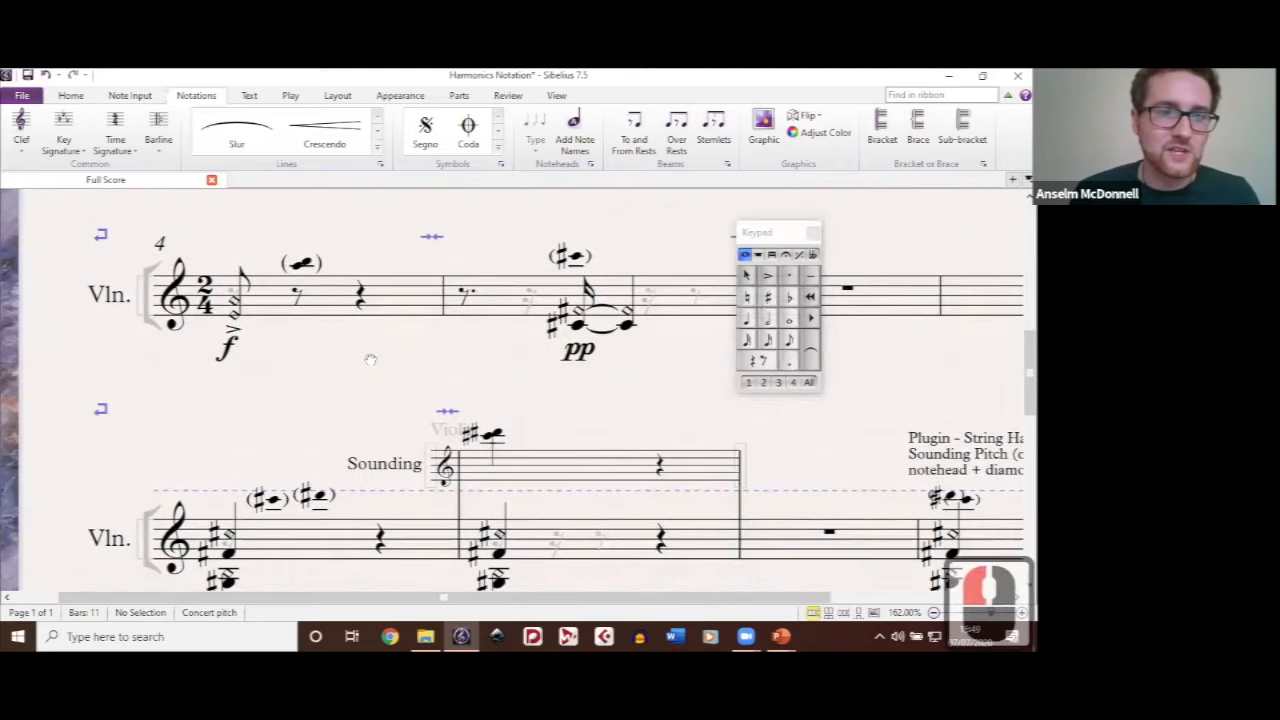
{"action": "left_click_drag", "start_coordinate": [257, 301], "coordinate": [351, 301]}
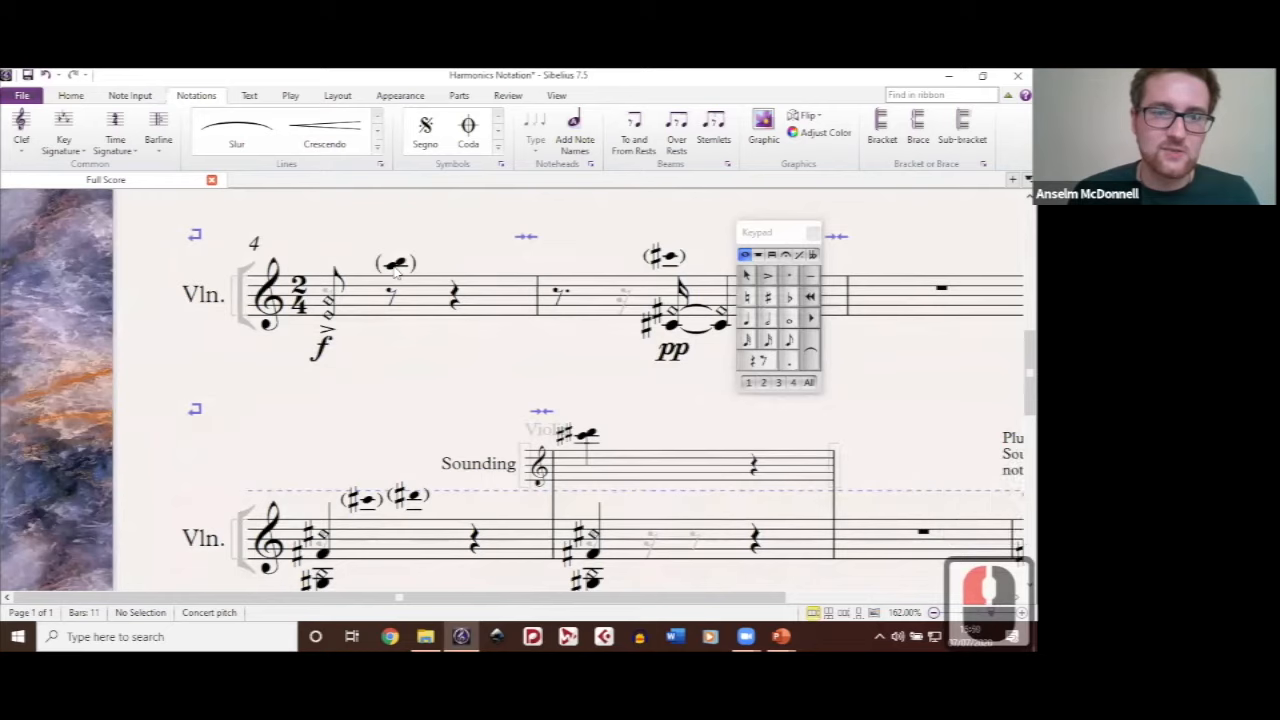
{"action": "left_click", "coordinate": [328, 272]}
{"action": "left_click", "coordinate": [322, 268]}
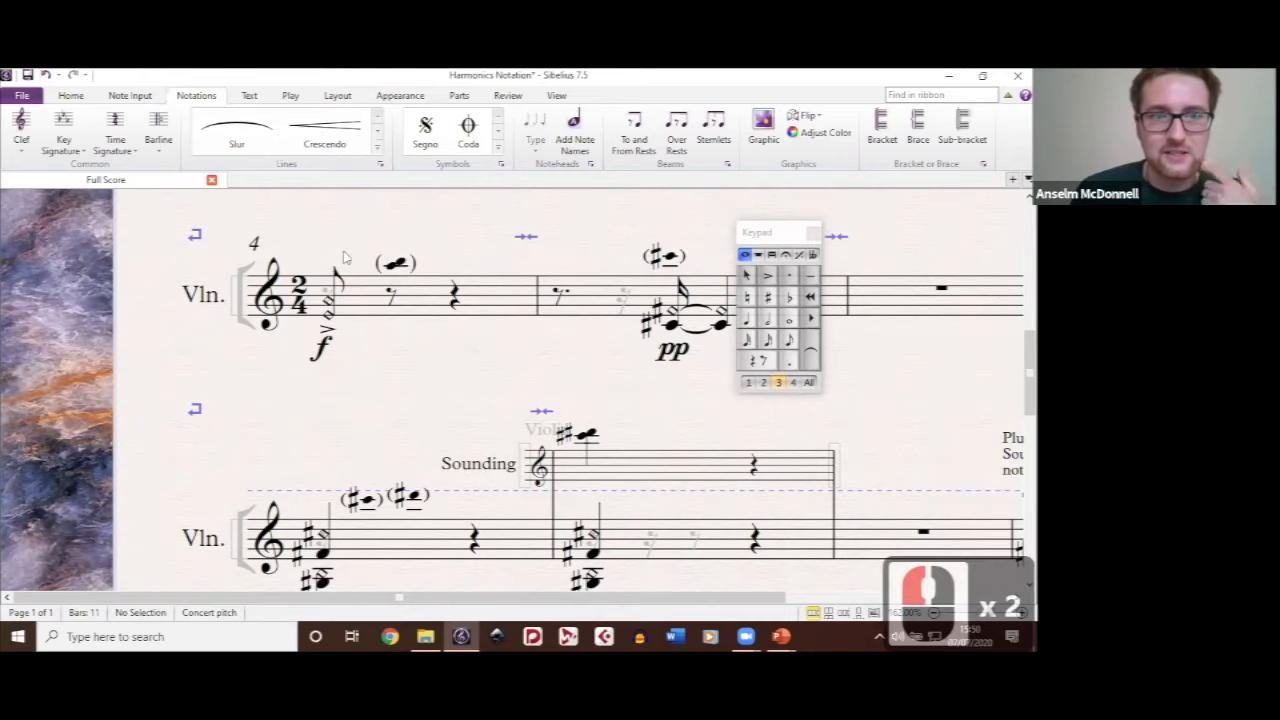
{"action": "left_click", "coordinate": [343, 263]}
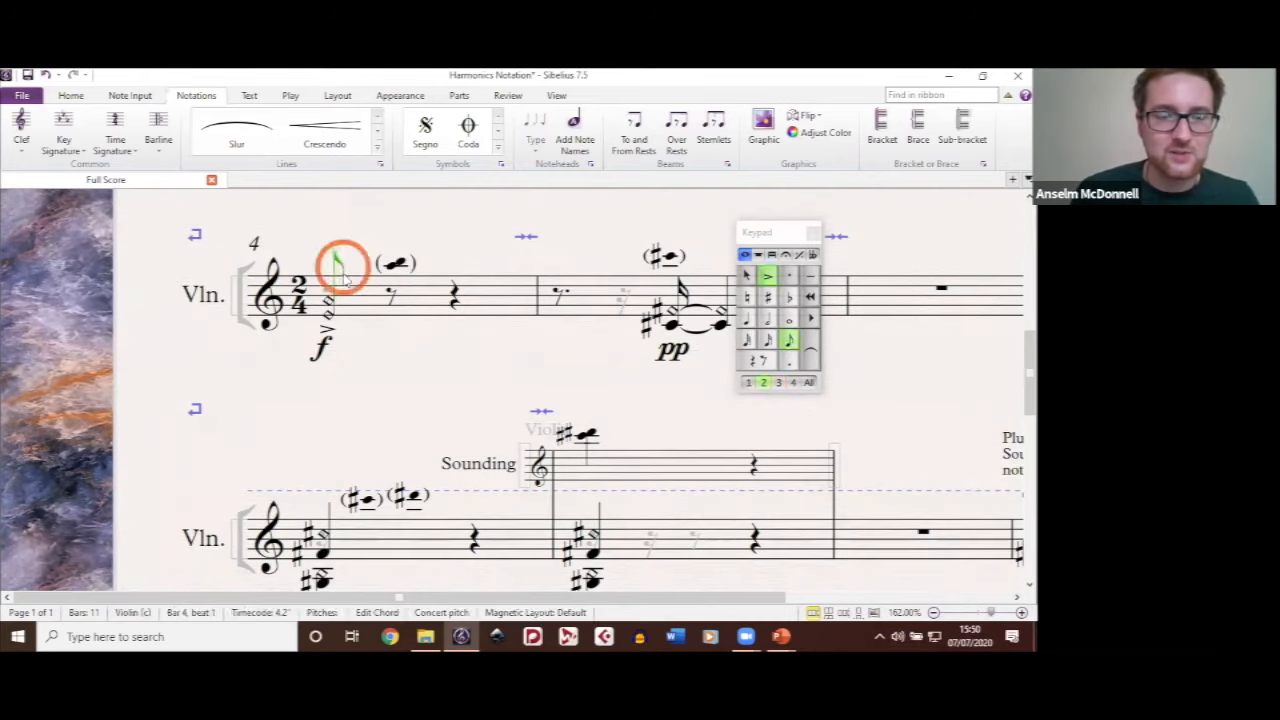
{"action": "double_click", "coordinate": [388, 263]}
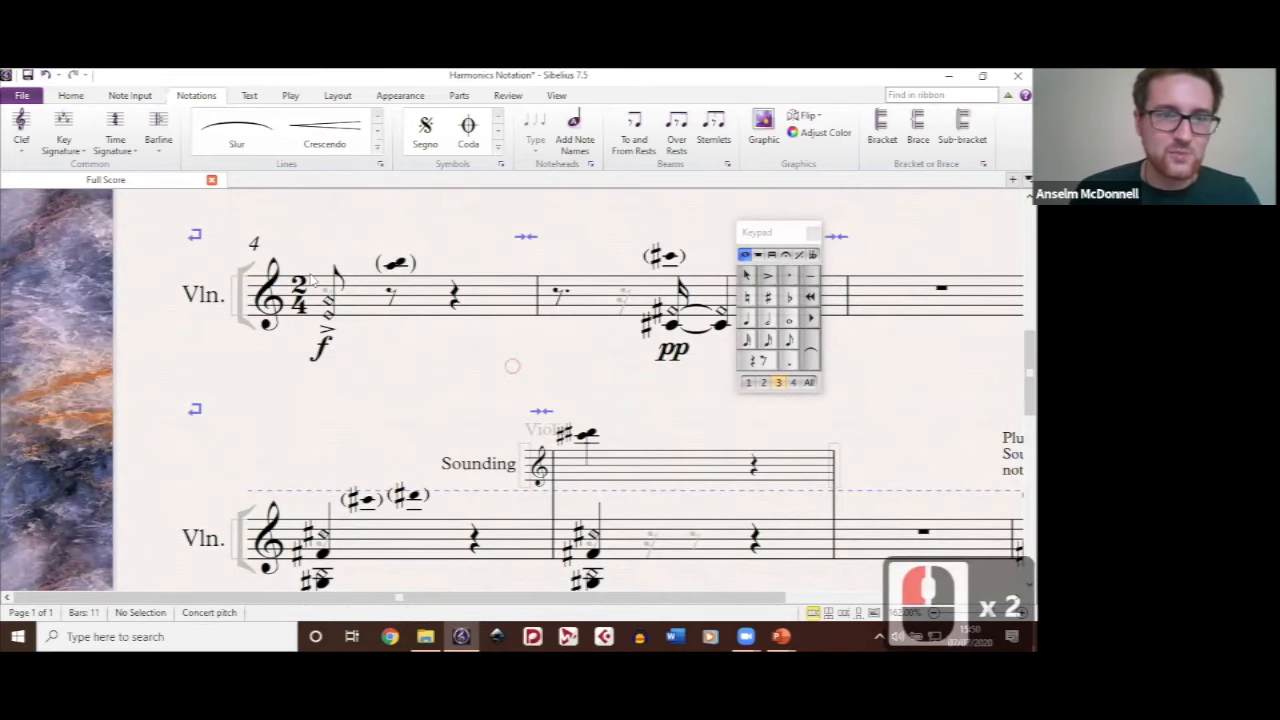
Step: Lengthen the stem of the pp chord in bar 5 so that it extends past the bracketed small note above
{"action": "left_click_drag", "start_coordinate": [512, 367], "coordinate": [415, 366]}
{"action": "left_click_drag", "start_coordinate": [340, 385], "coordinate": [324, 361]}
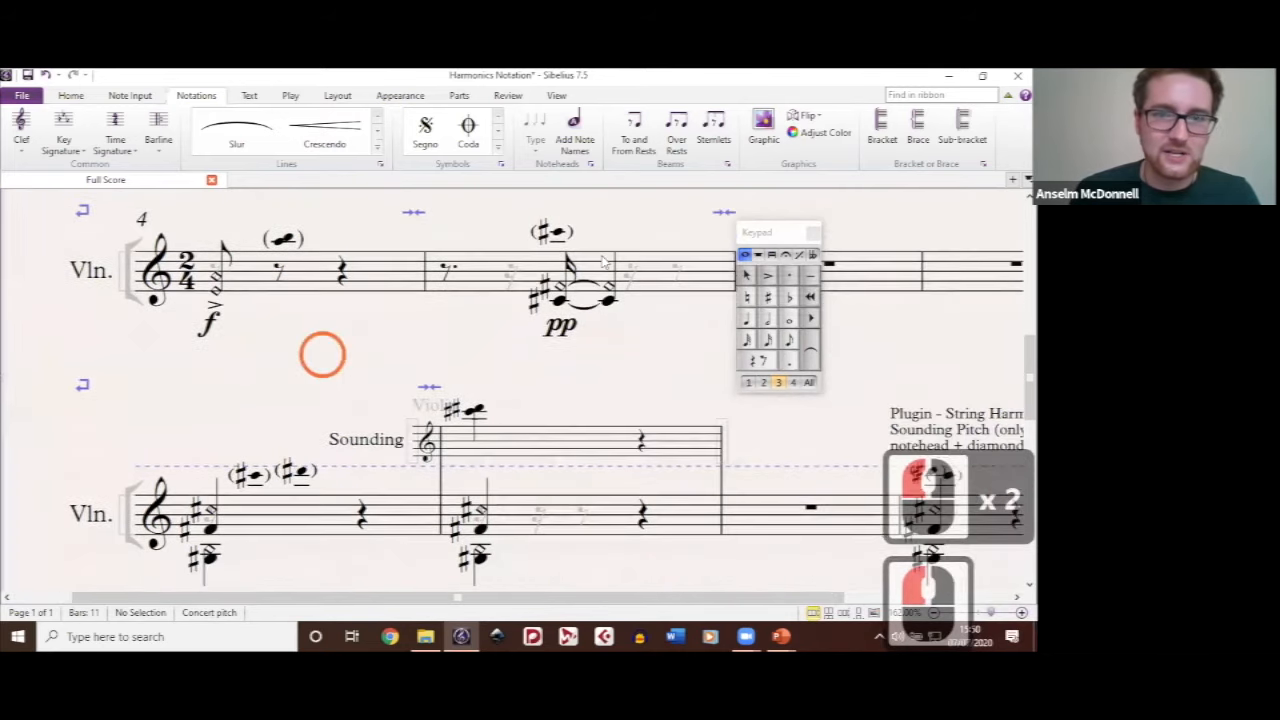
{"action": "left_click", "coordinate": [565, 212]}
{"action": "double_click", "coordinate": [624, 280]}
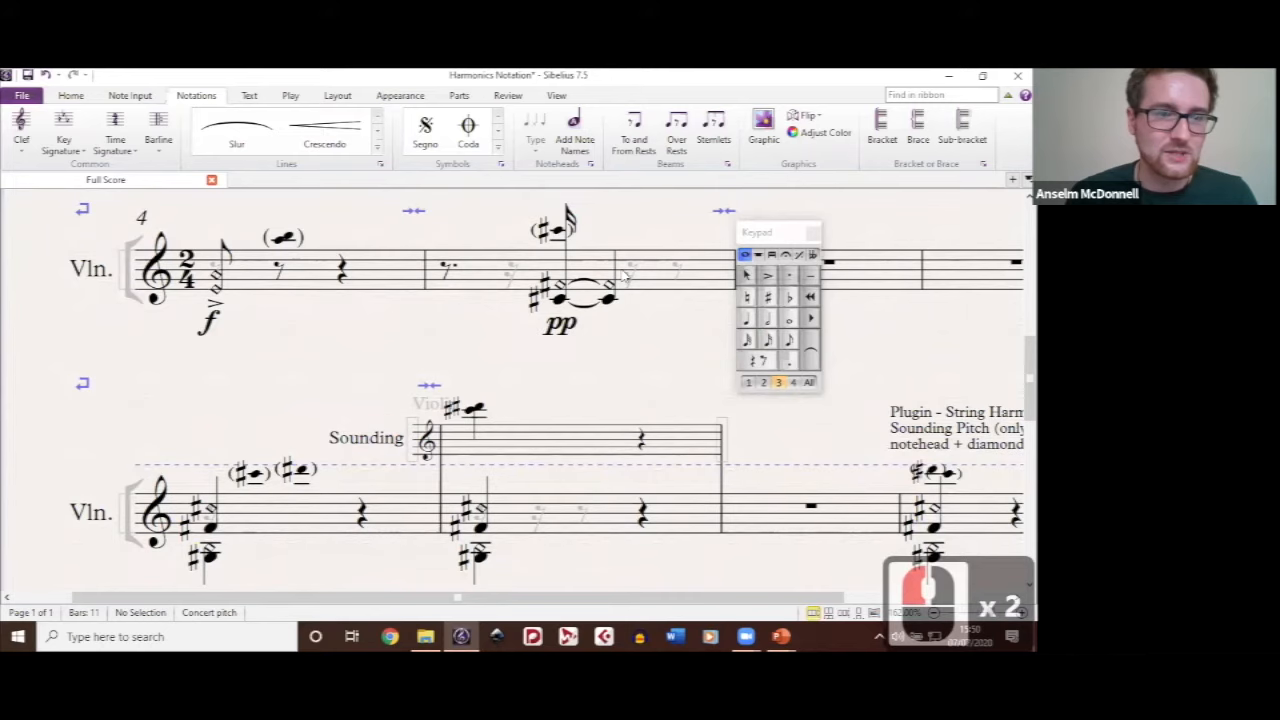
{"action": "left_click", "coordinate": [626, 227]}
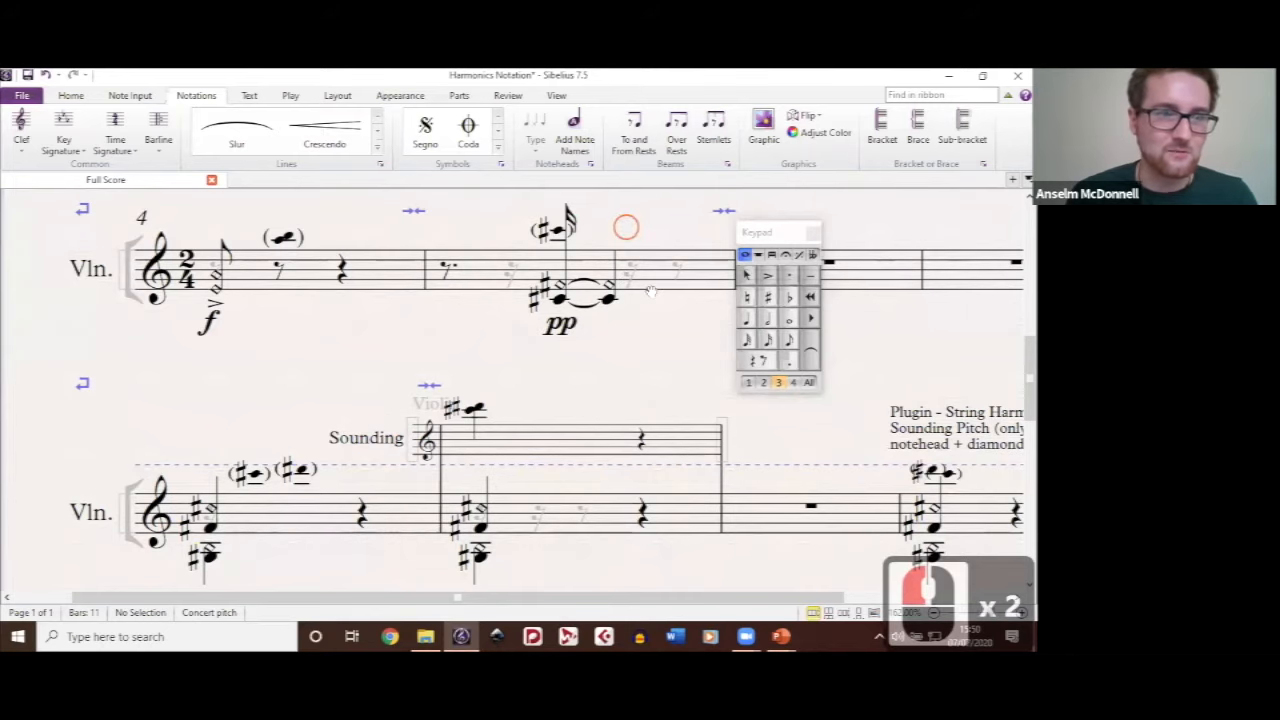
{"action": "scroll", "coordinate": [580, 284], "scroll_direction": "up", "scroll_amount": 3}
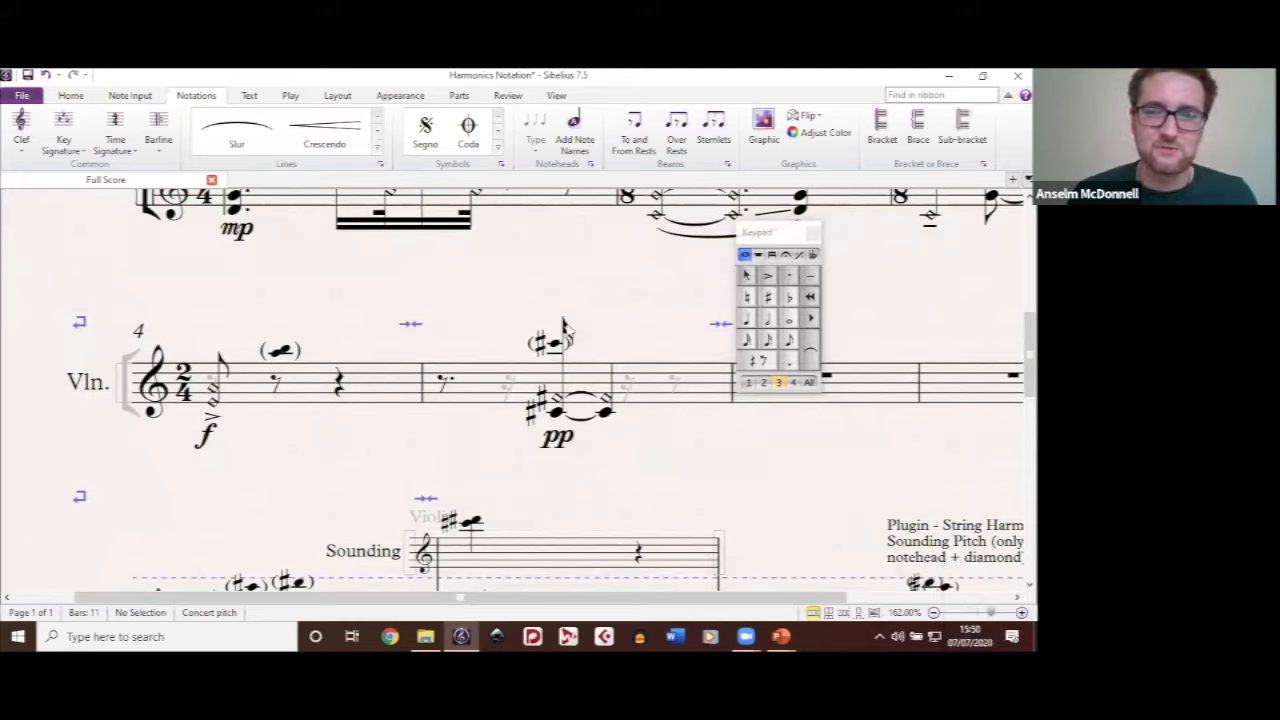
Step: Shorten the stem of the pp chord in bar 5 until it ends below the bracketed small note
{"action": "left_click", "coordinate": [562, 345]}
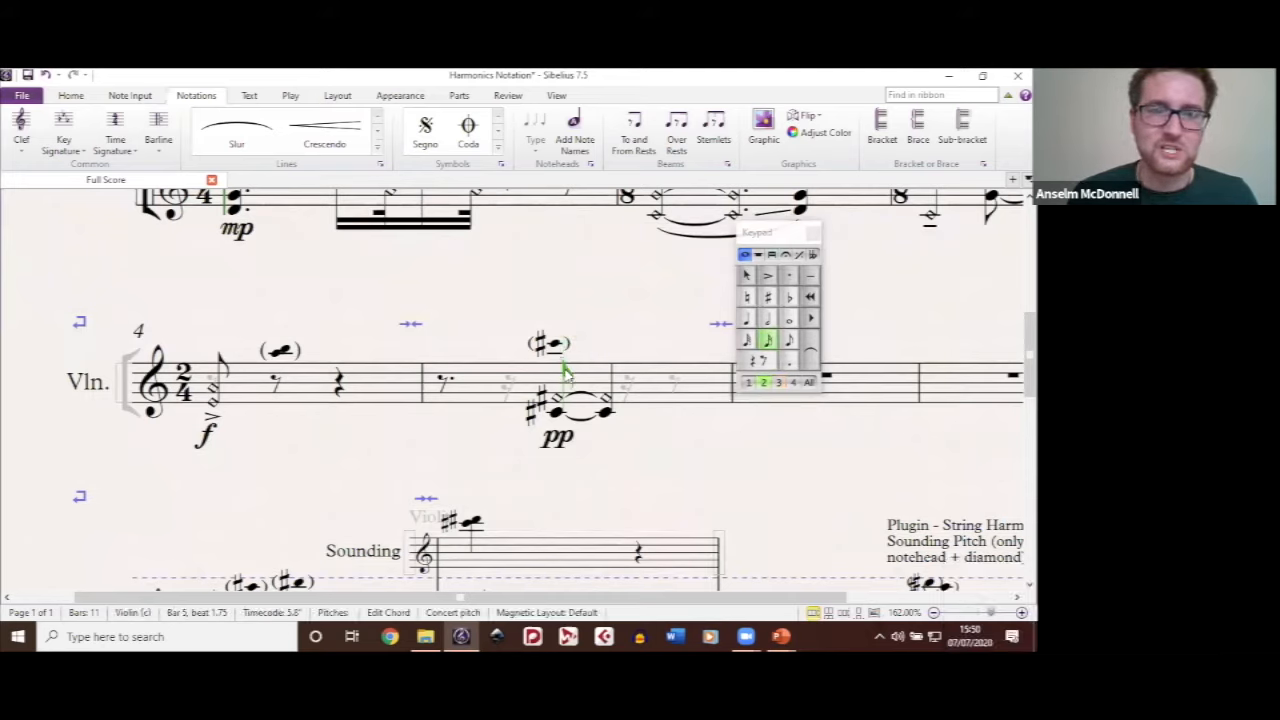
{"action": "left_click", "coordinate": [552, 343]}
{"action": "left_click", "coordinate": [575, 293]}
{"action": "left_click", "coordinate": [576, 291]}
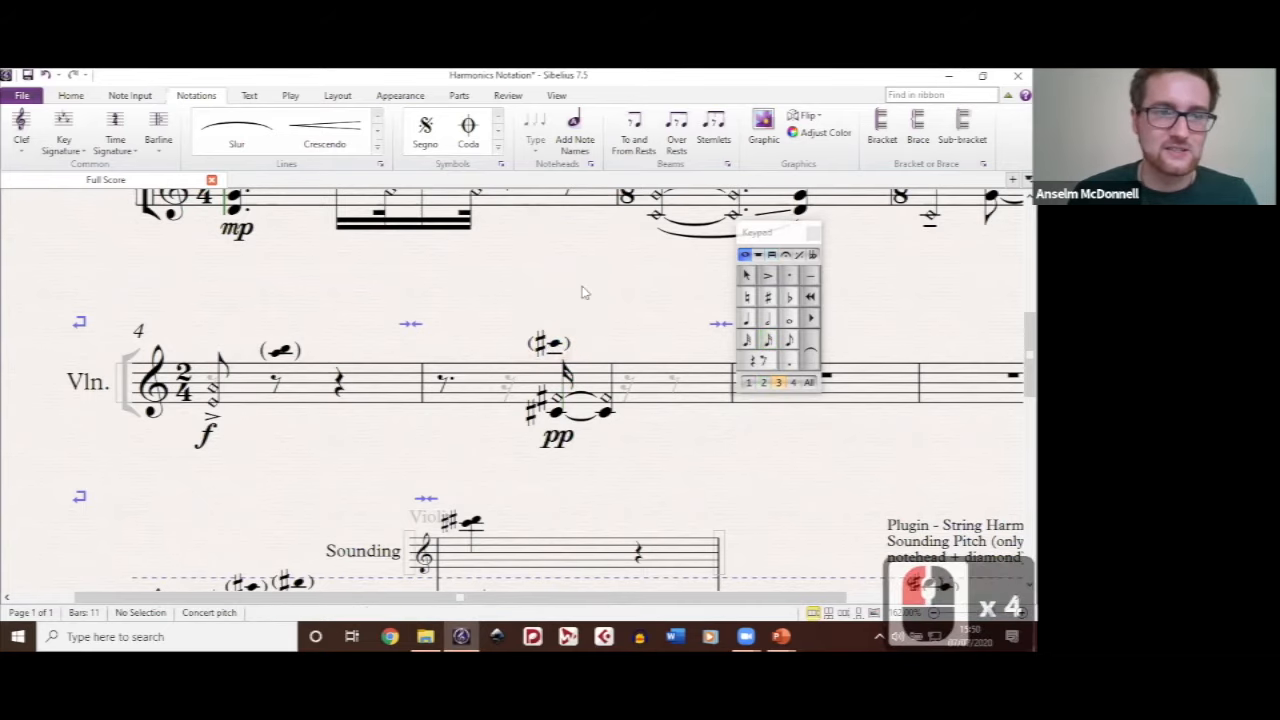
Step: Examine the Sounding ossia staff in the last system and the small upper violin staff above the opening harmonics passage
{"action": "scroll", "coordinate": [584, 292], "scroll_direction": "down", "scroll_amount": 2}
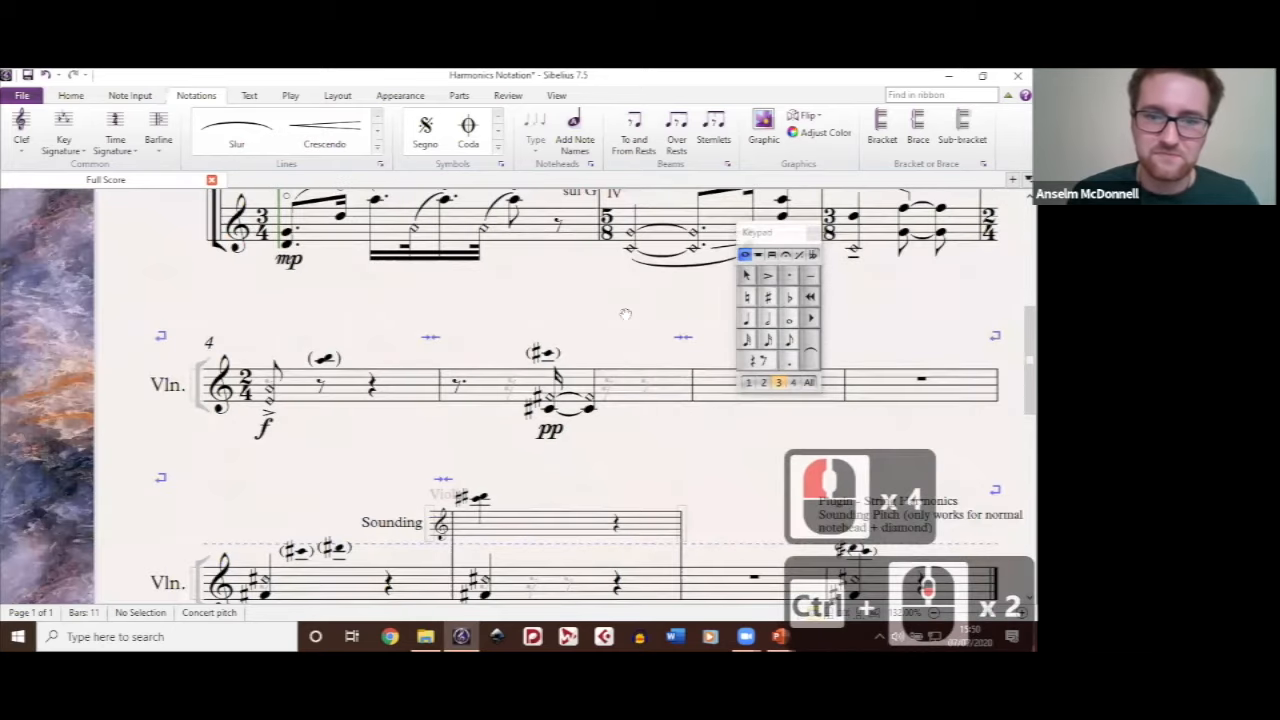
{"action": "left_click_drag", "start_coordinate": [581, 267], "coordinate": [514, 477]}
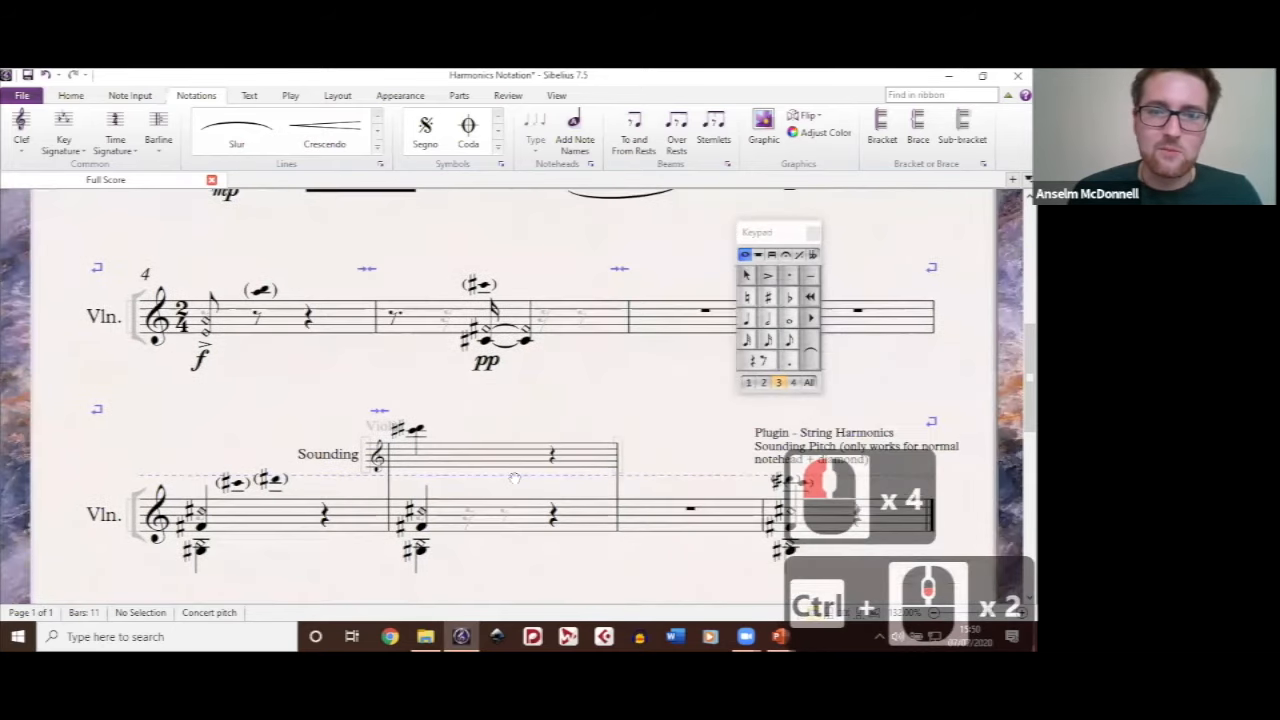
{"action": "left_click_drag", "start_coordinate": [563, 594], "coordinate": [662, 269]}
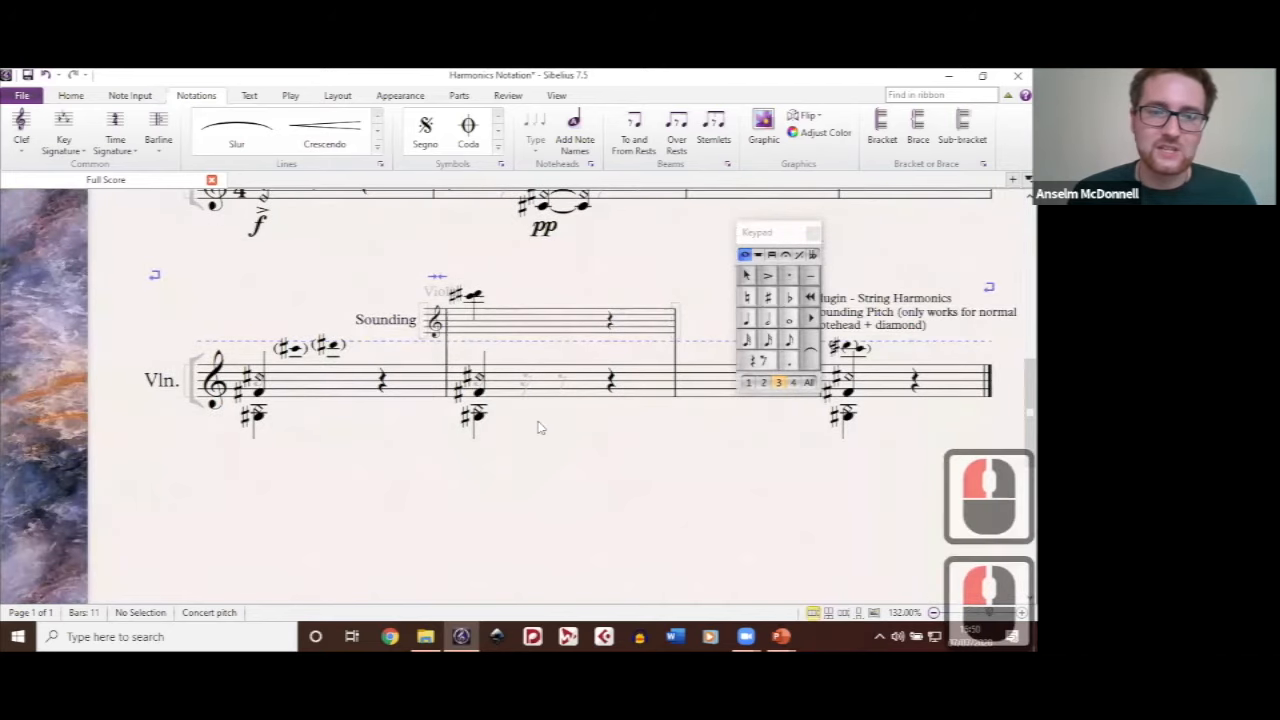
{"action": "left_click_drag", "start_coordinate": [319, 434], "coordinate": [343, 424]}
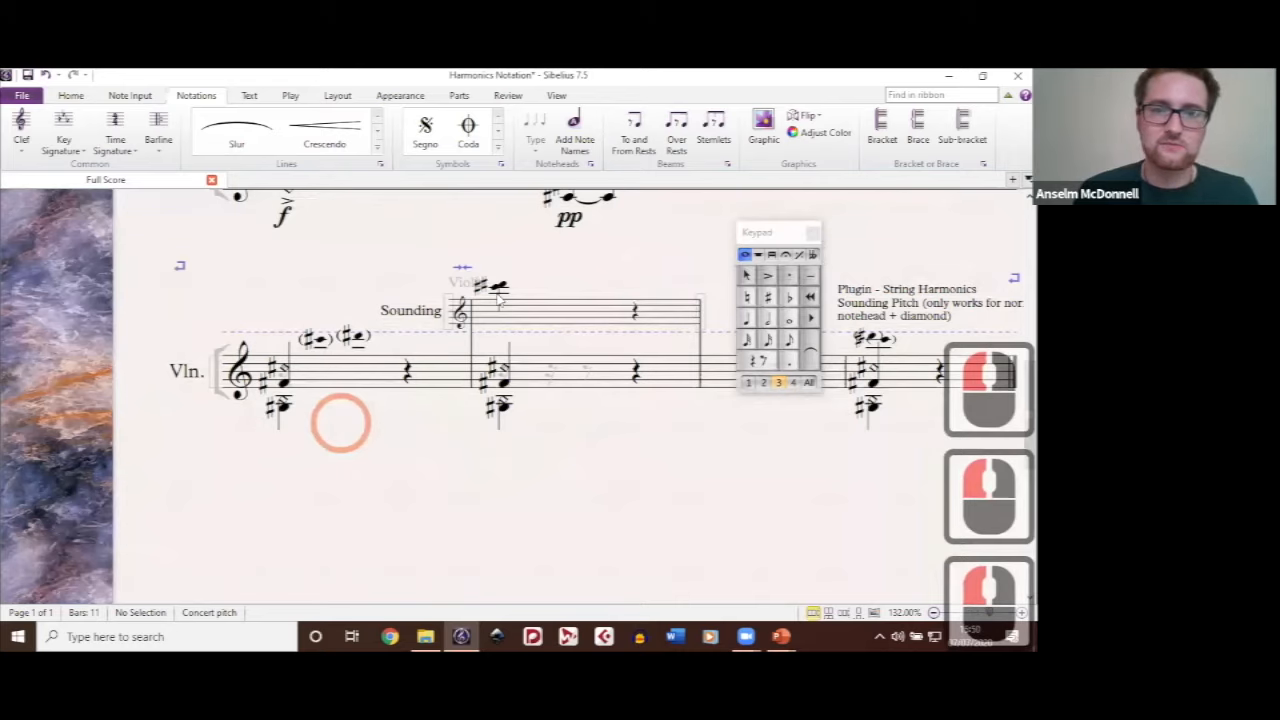
{"action": "left_click_drag", "start_coordinate": [497, 293], "coordinate": [433, 533]}
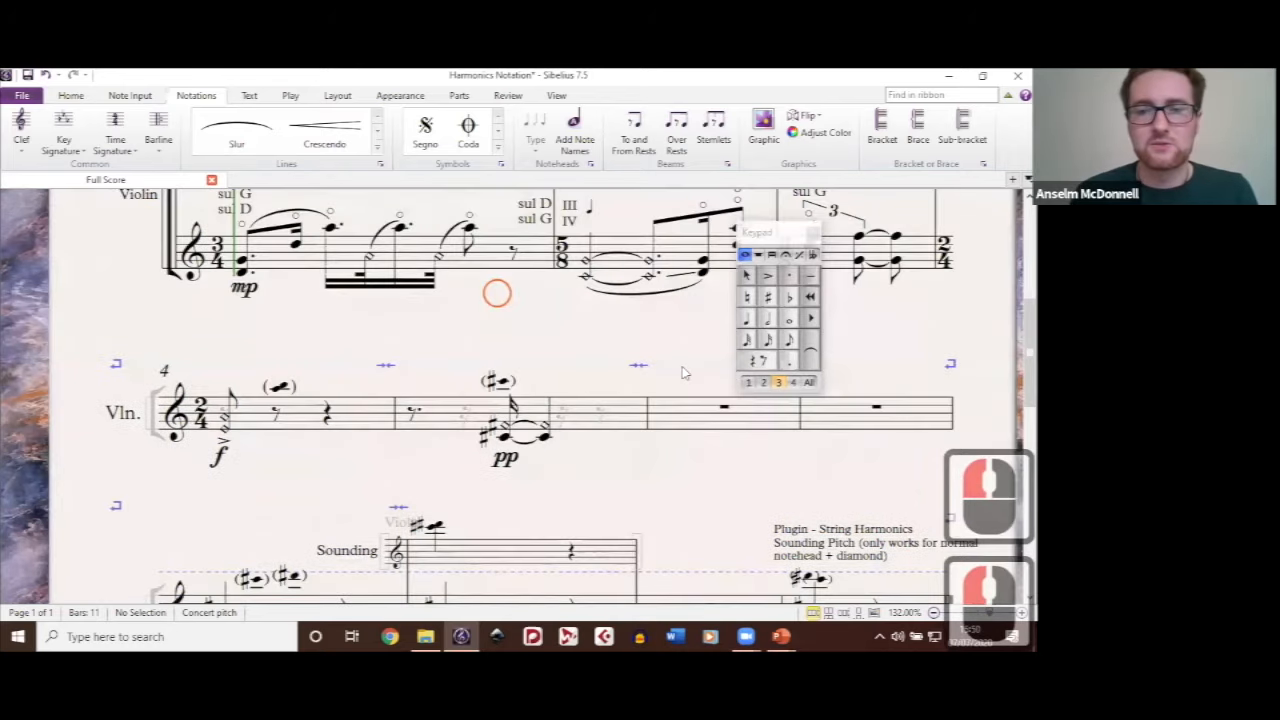
{"action": "left_click_drag", "start_coordinate": [686, 374], "coordinate": [672, 533]}
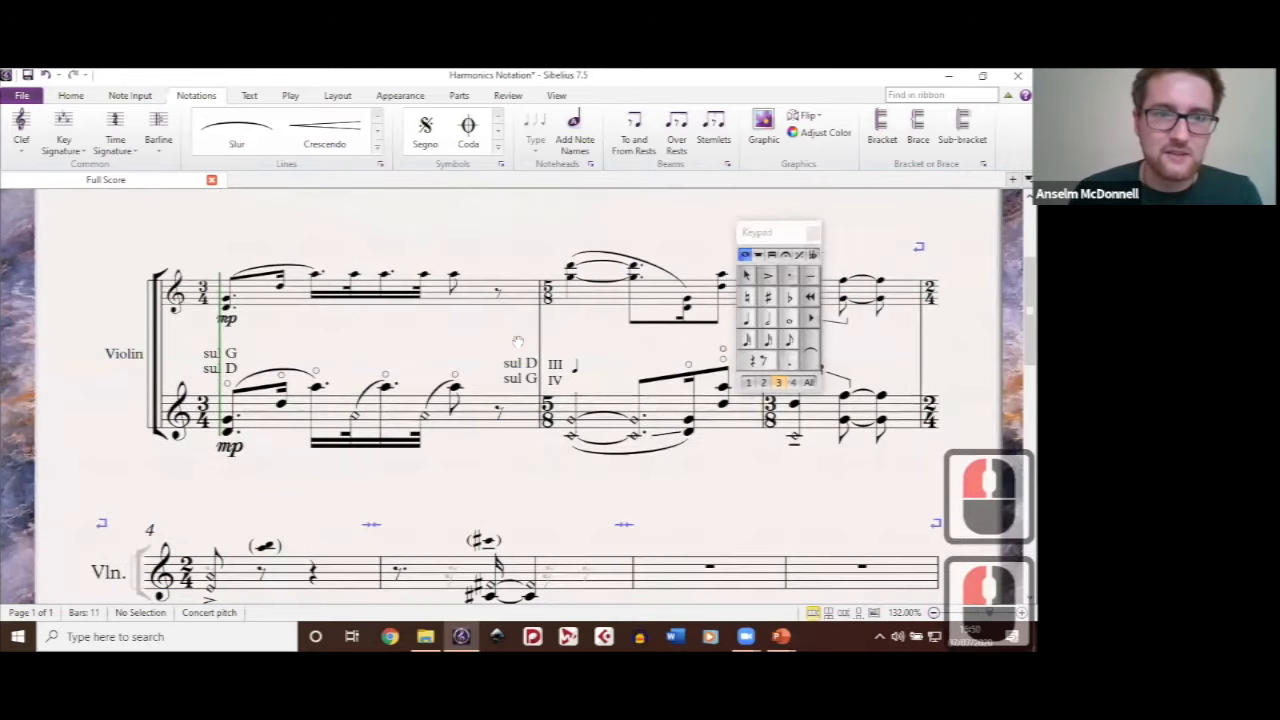
{"action": "left_click_drag", "start_coordinate": [451, 350], "coordinate": [518, 342]}
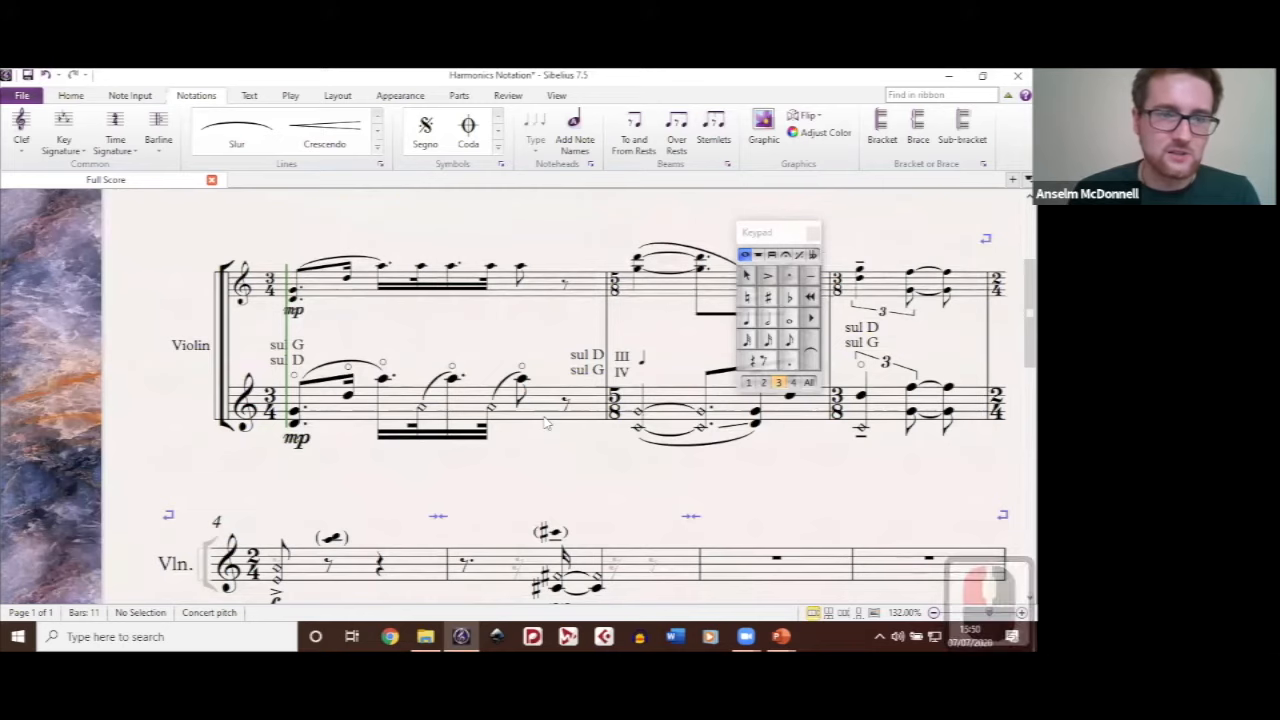
{"action": "left_click_drag", "start_coordinate": [622, 470], "coordinate": [585, 353]}
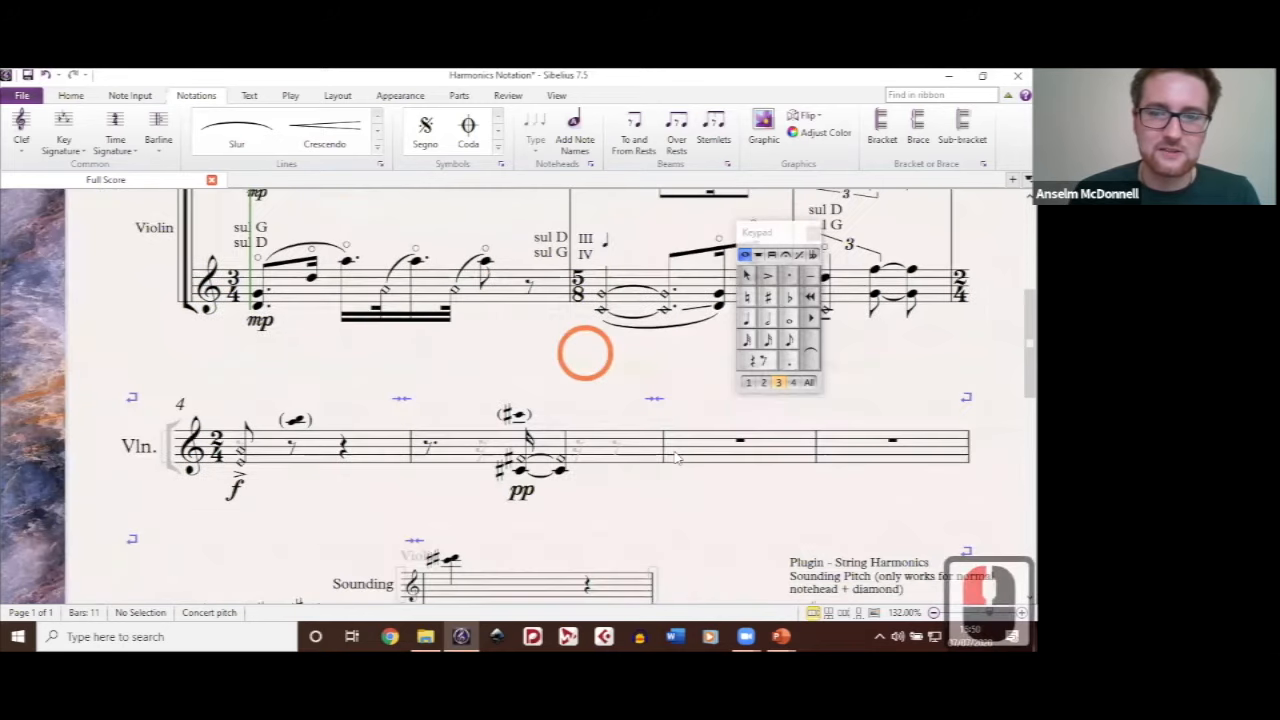
Step: Select bar 6, locate the Ossia Above command, clear the selection, and review the small upper staff in the opening system
{"action": "double_click", "coordinate": [676, 458]}
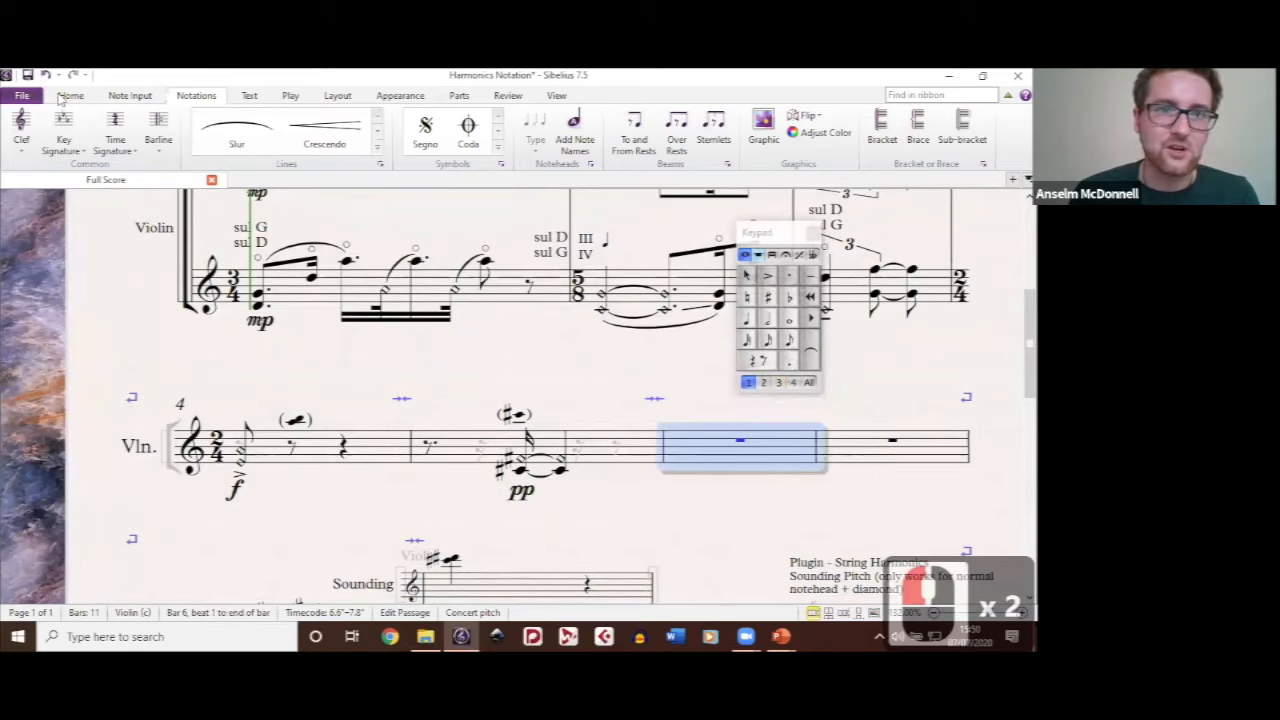
{"action": "left_click", "coordinate": [70, 96]}
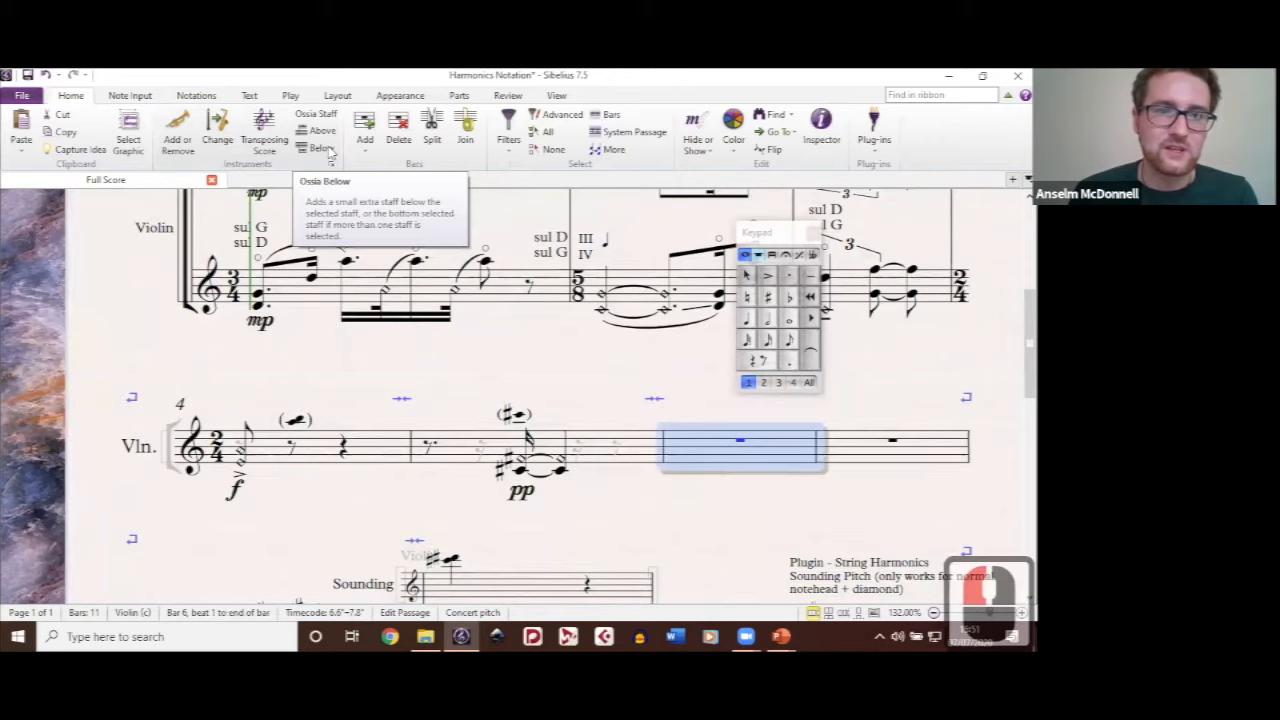
{"action": "left_click", "coordinate": [573, 375]}
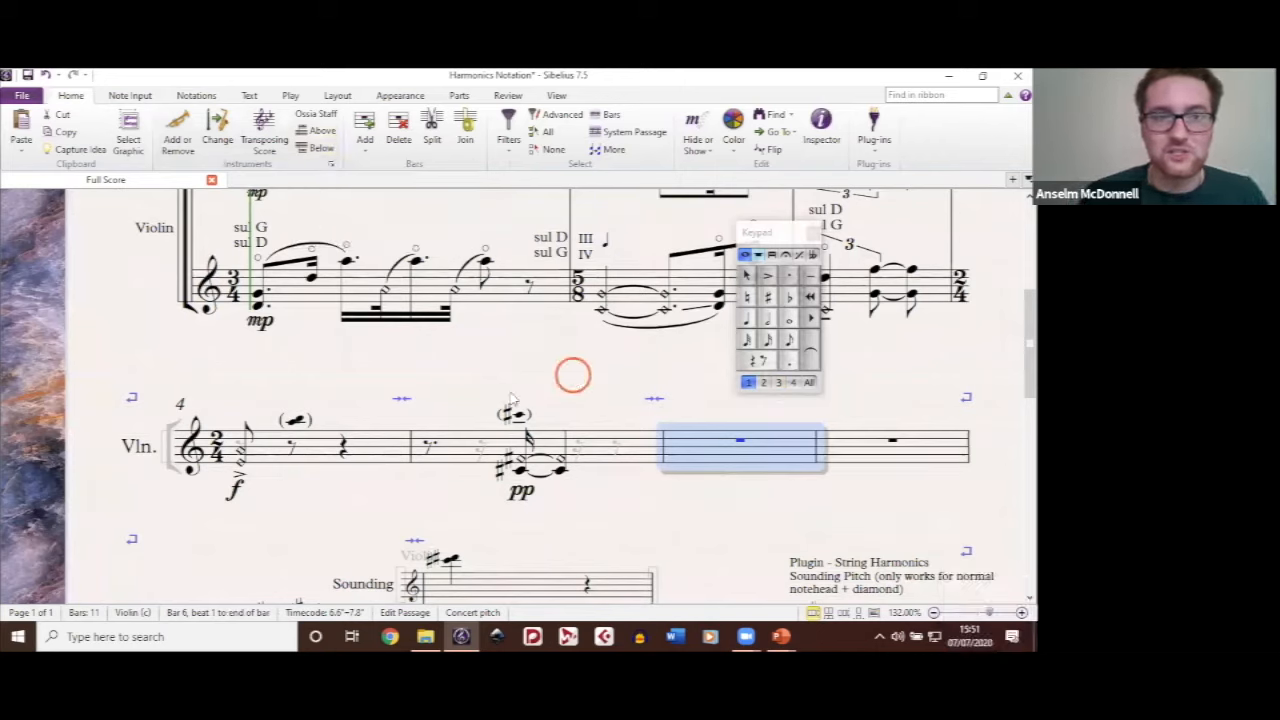
{"action": "left_click_drag", "start_coordinate": [505, 397], "coordinate": [437, 337]}
{"action": "scroll", "coordinate": [437, 337], "scroll_direction": "up", "scroll_amount": 2}
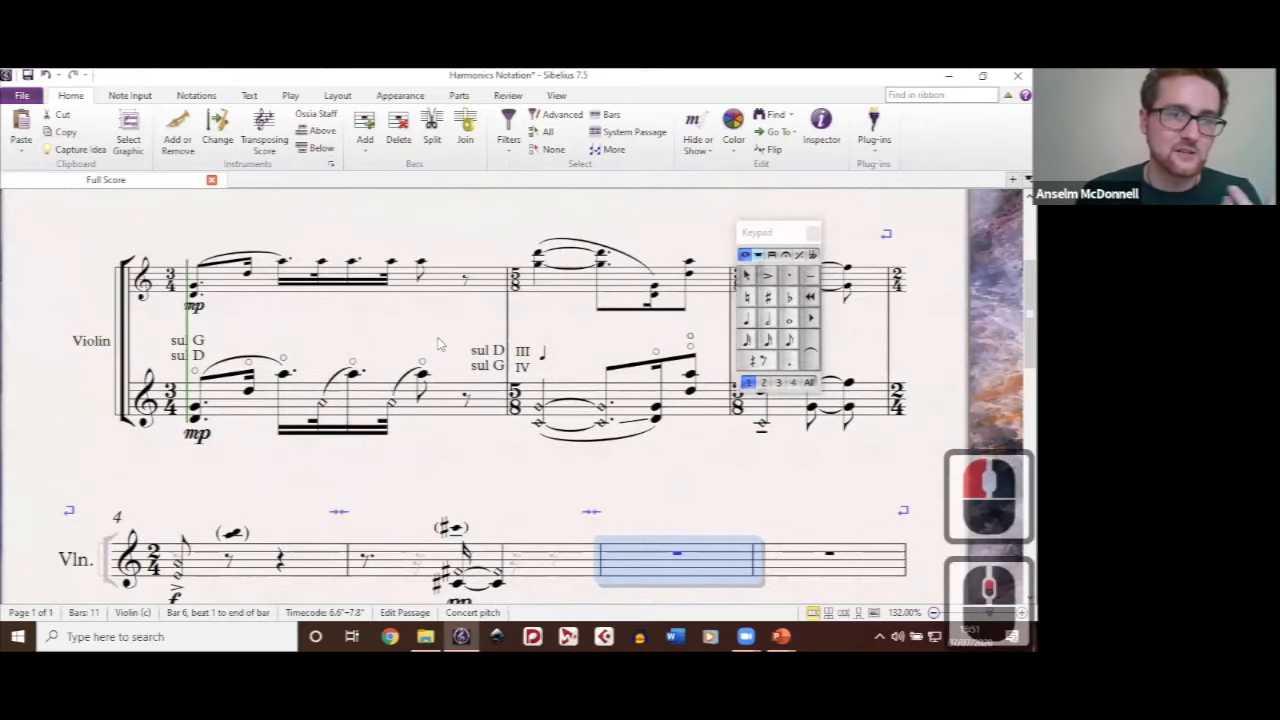
{"action": "scroll", "coordinate": [585, 405], "scroll_direction": "down", "scroll_amount": 2}
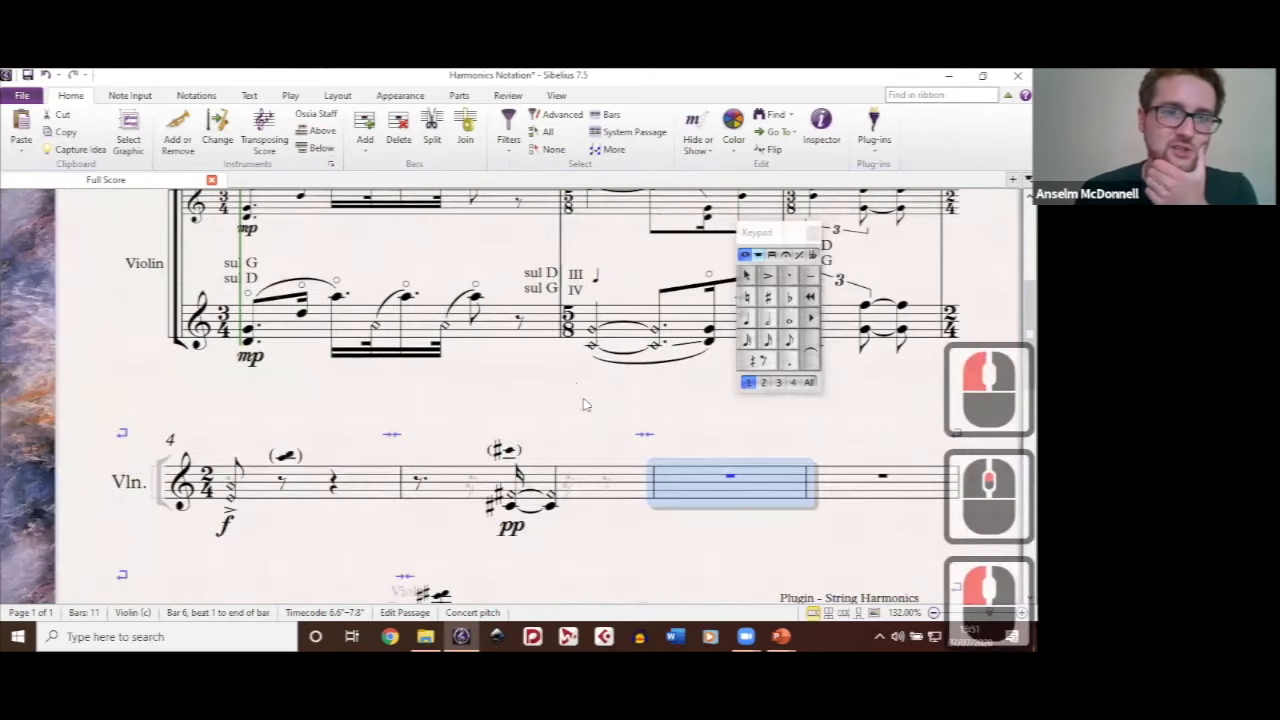
{"action": "double_click", "coordinate": [570, 383]}
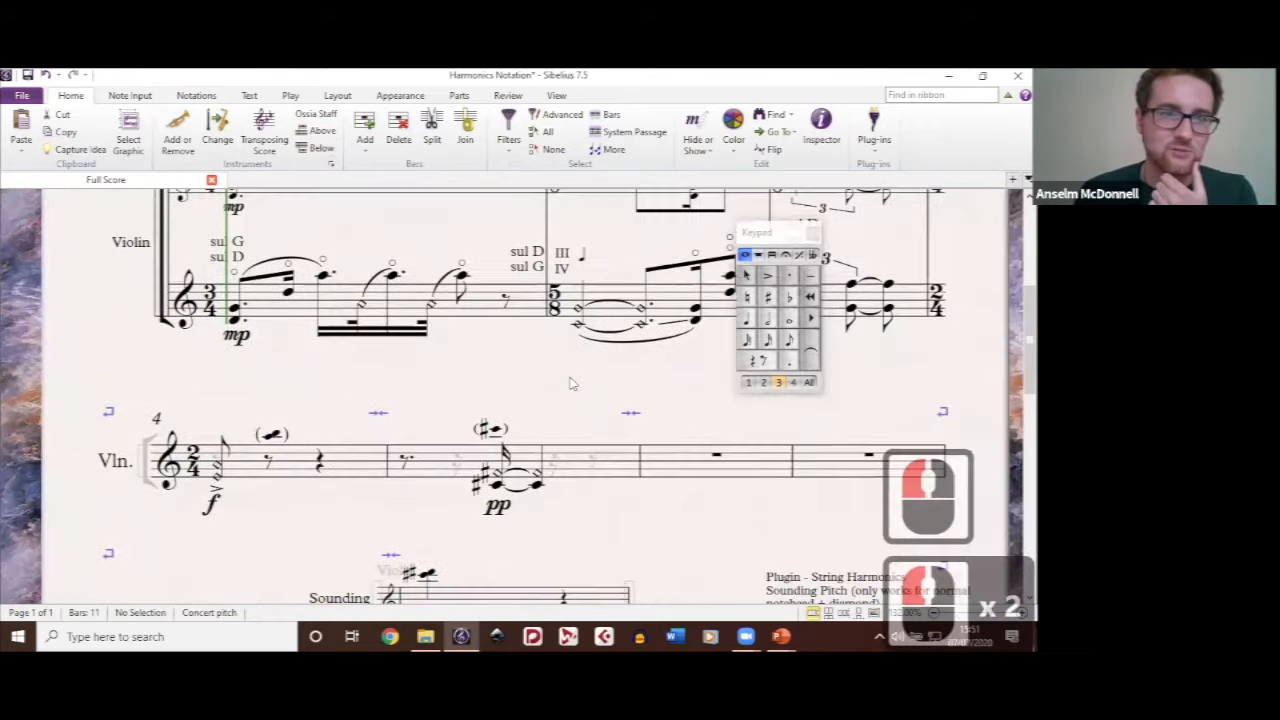
{"action": "scroll", "coordinate": [570, 383], "scroll_direction": "up", "scroll_amount": 2}
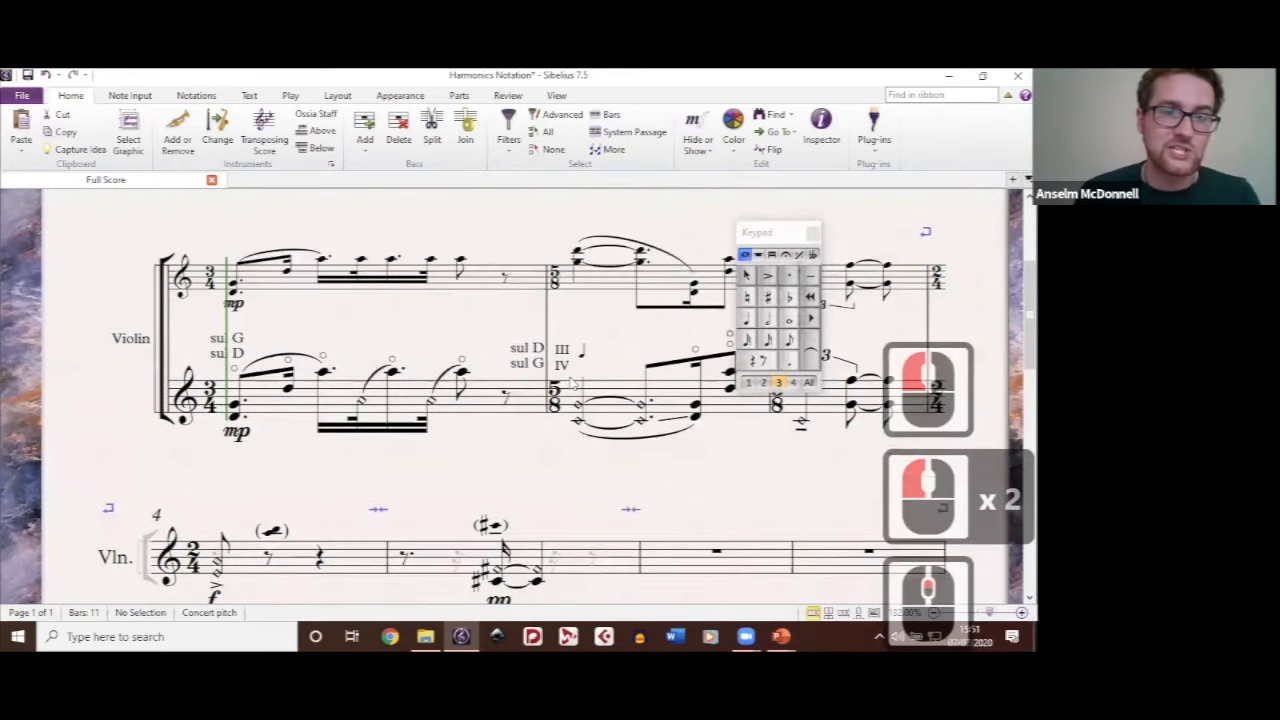
Step: Add an ossia staff above bars 5 and 6 of the violin part
{"action": "scroll", "coordinate": [572, 383], "scroll_direction": "down", "scroll_amount": 2}
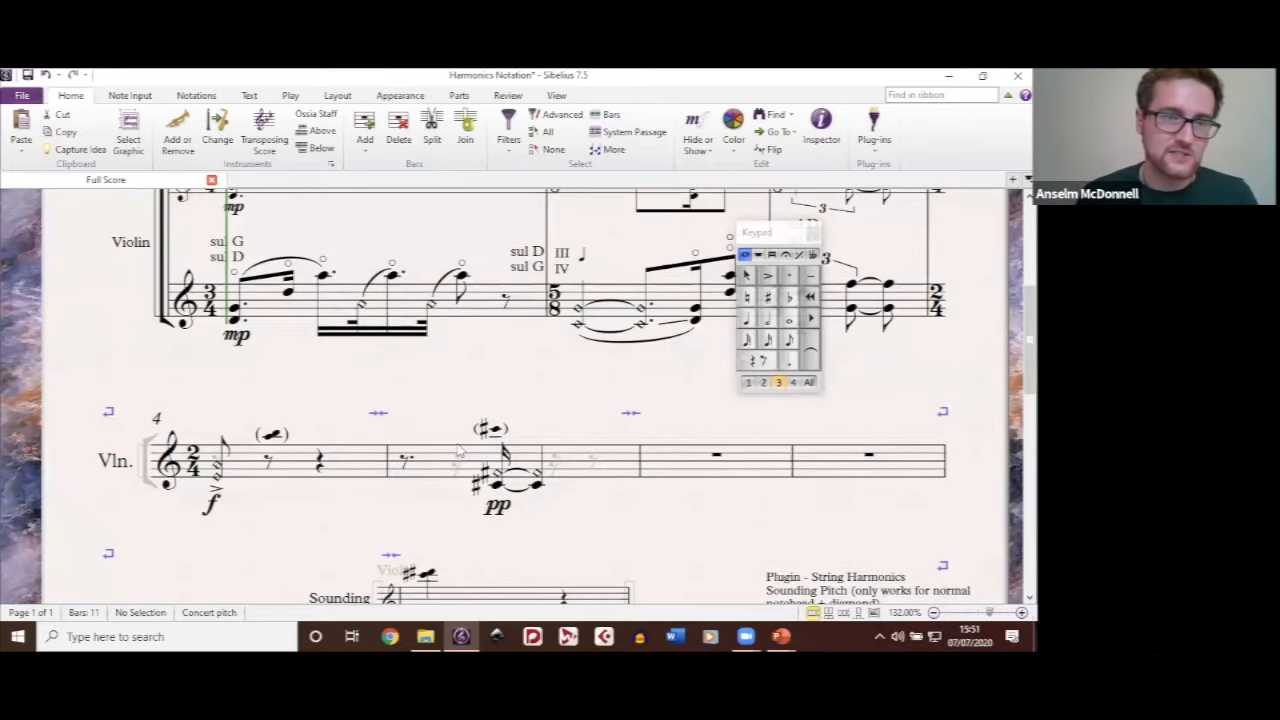
{"action": "left_click", "coordinate": [674, 470]}
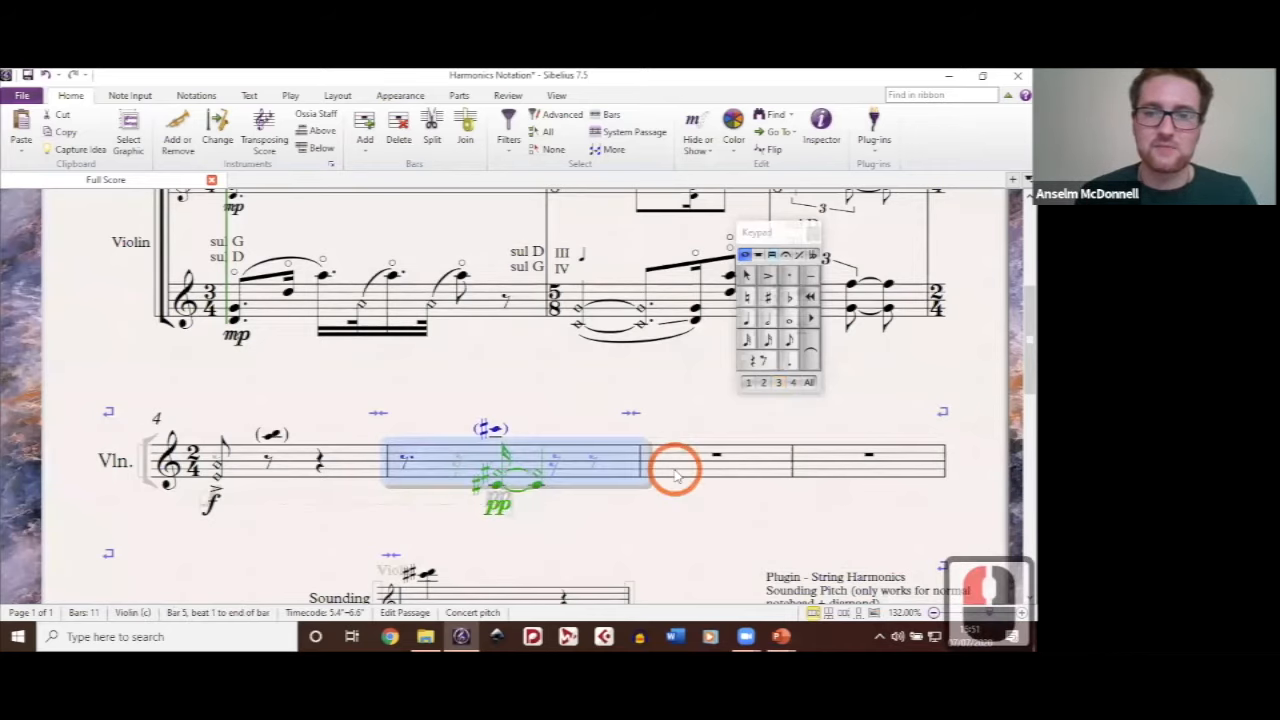
{"action": "left_click", "coordinate": [740, 497], "text": "shift"}
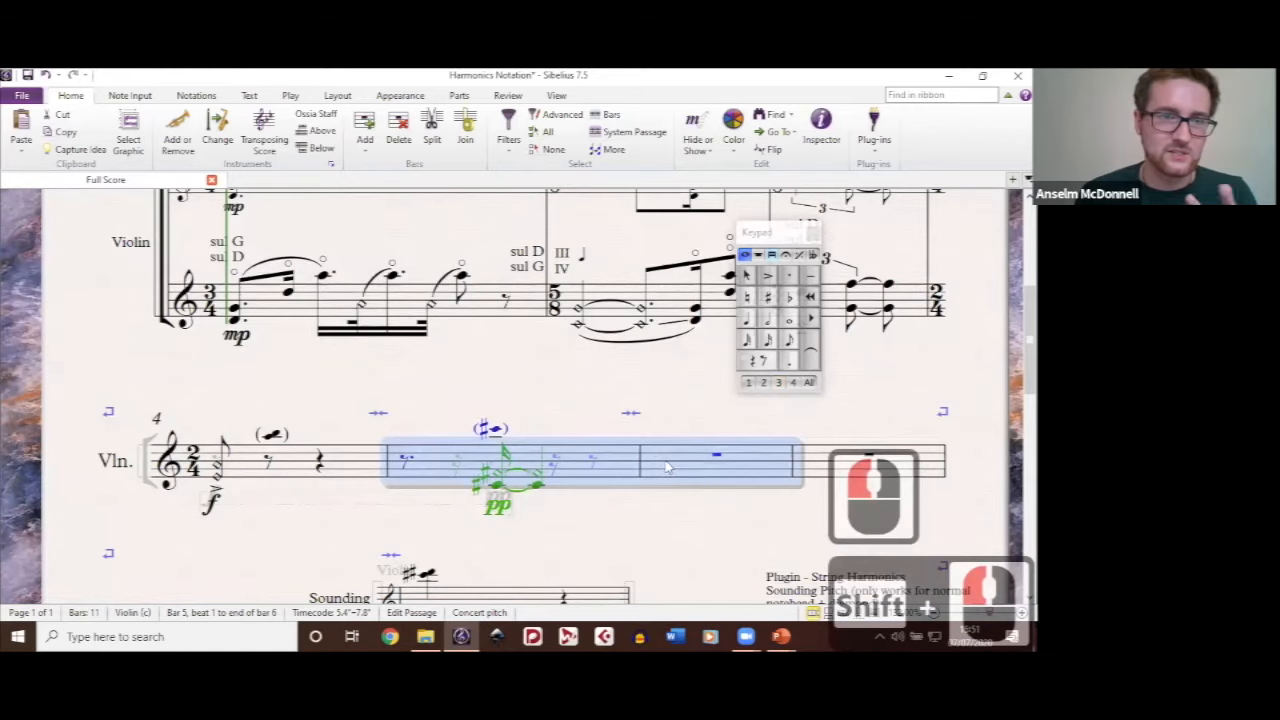
{"action": "left_click", "coordinate": [312, 126]}
Step: Compare the empty ossia staff above bars 5 and 6 with the small sounding-pitch staff above the opening system
{"action": "left_click_drag", "start_coordinate": [603, 401], "coordinate": [505, 285]}
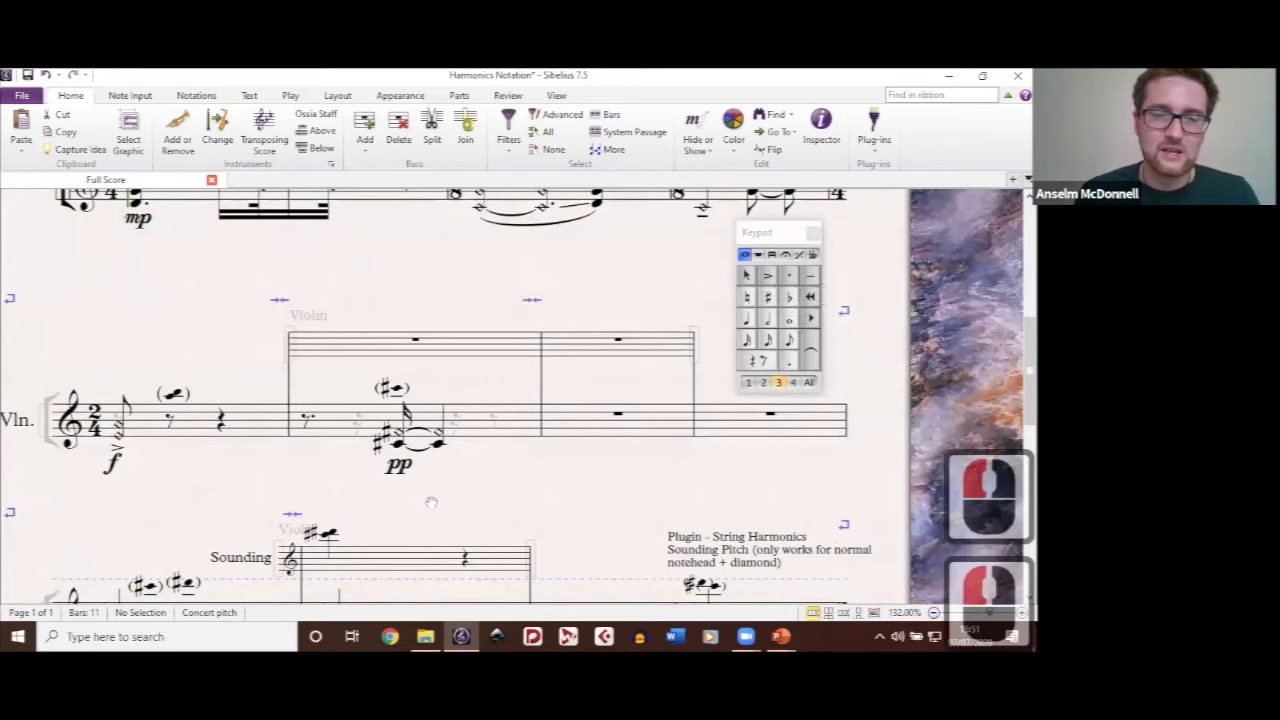
{"action": "key", "text": "space"}
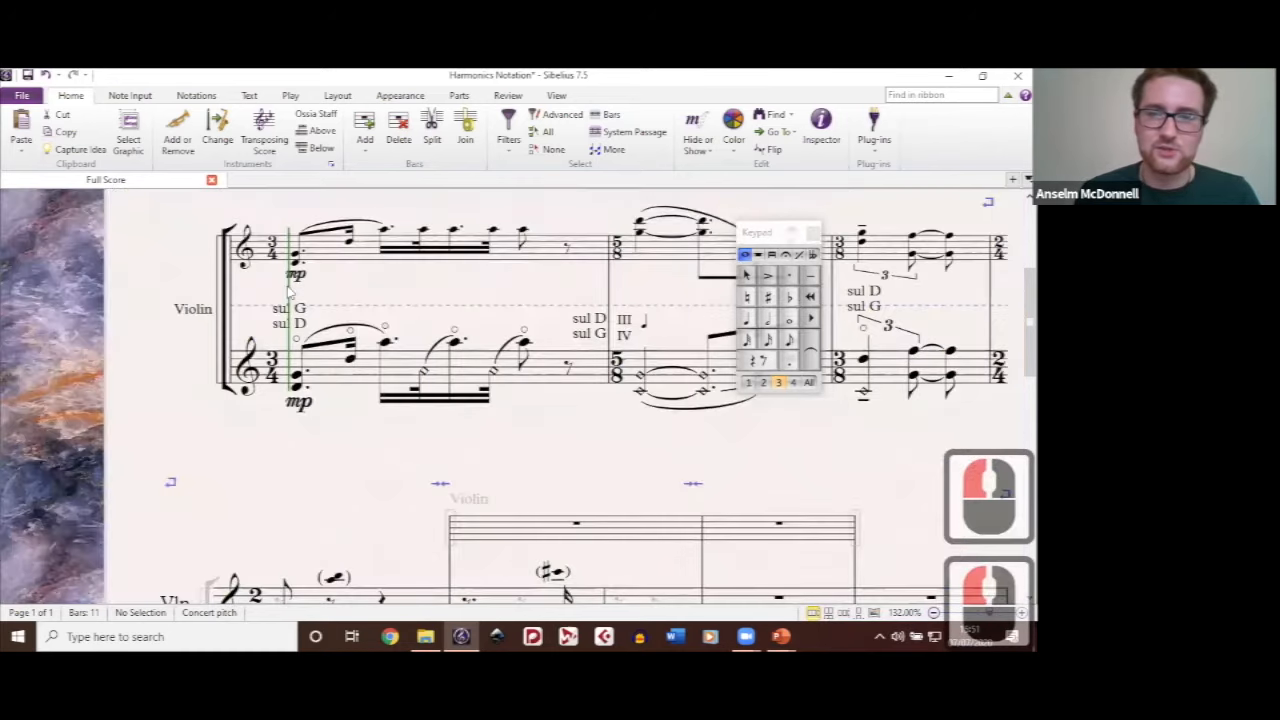
{"action": "double_click", "coordinate": [290, 288]}
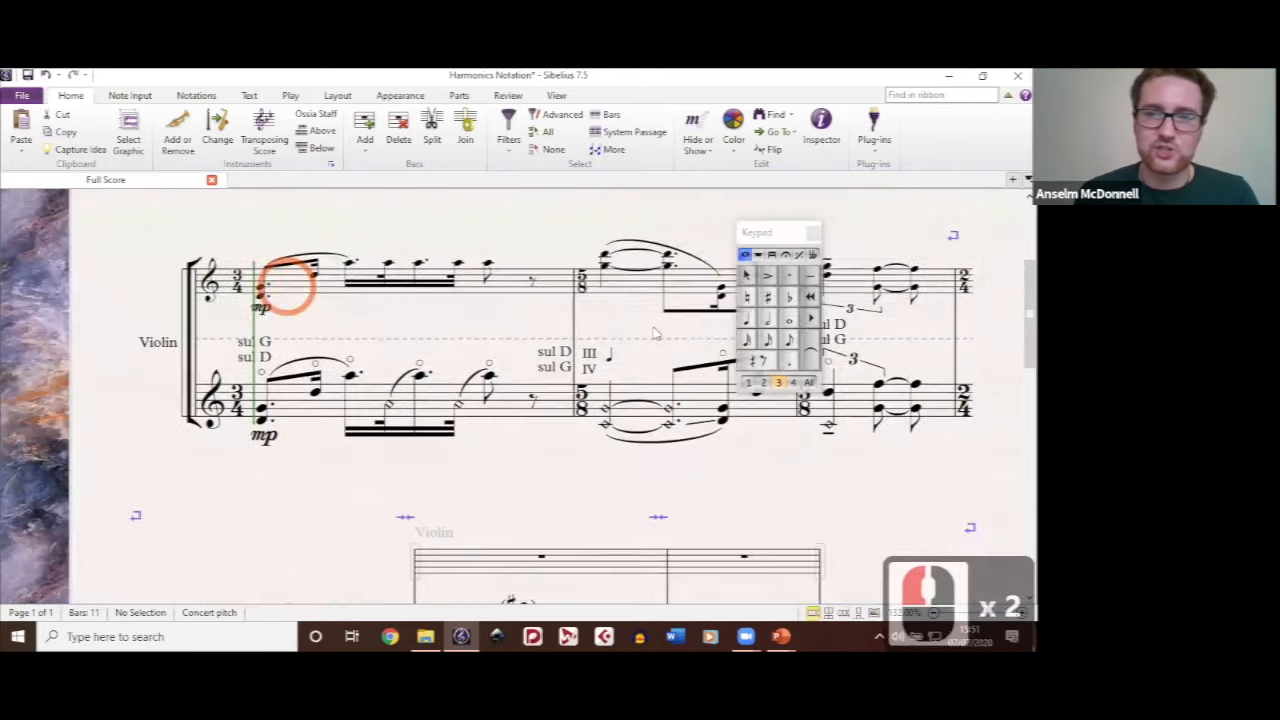
{"action": "double_click", "coordinate": [418, 290]}
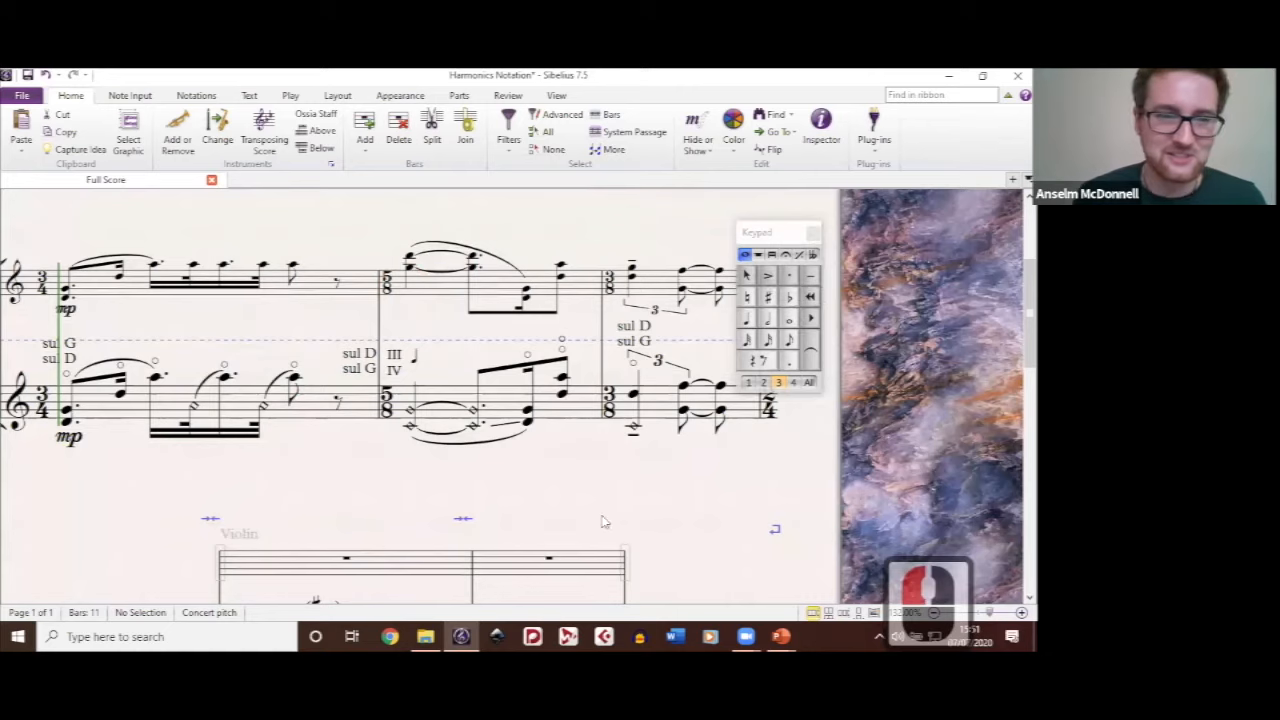
{"action": "scroll", "coordinate": [500, 488], "scroll_direction": "down", "scroll_amount": 3}
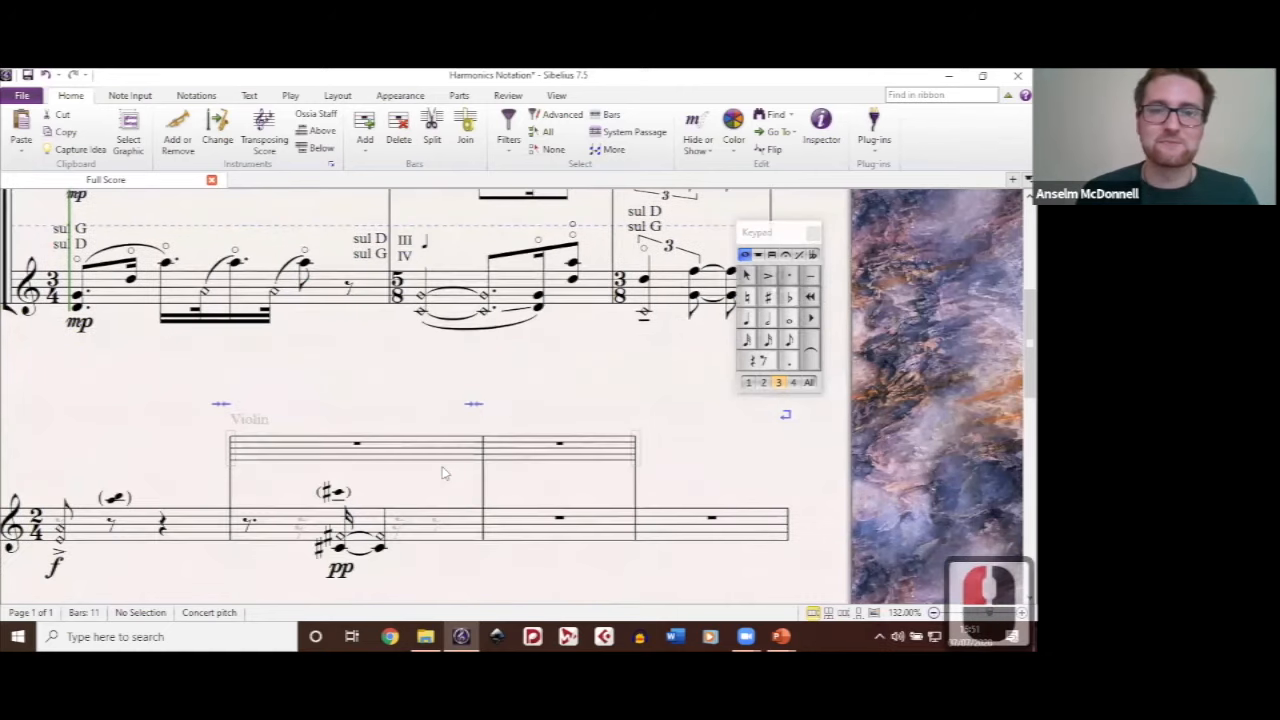
{"action": "left_click_drag", "start_coordinate": [394, 477], "coordinate": [373, 300]}
{"action": "left_click_drag", "start_coordinate": [382, 422], "coordinate": [543, 565]}
{"action": "left_click_drag", "start_coordinate": [550, 343], "coordinate": [525, 497]}
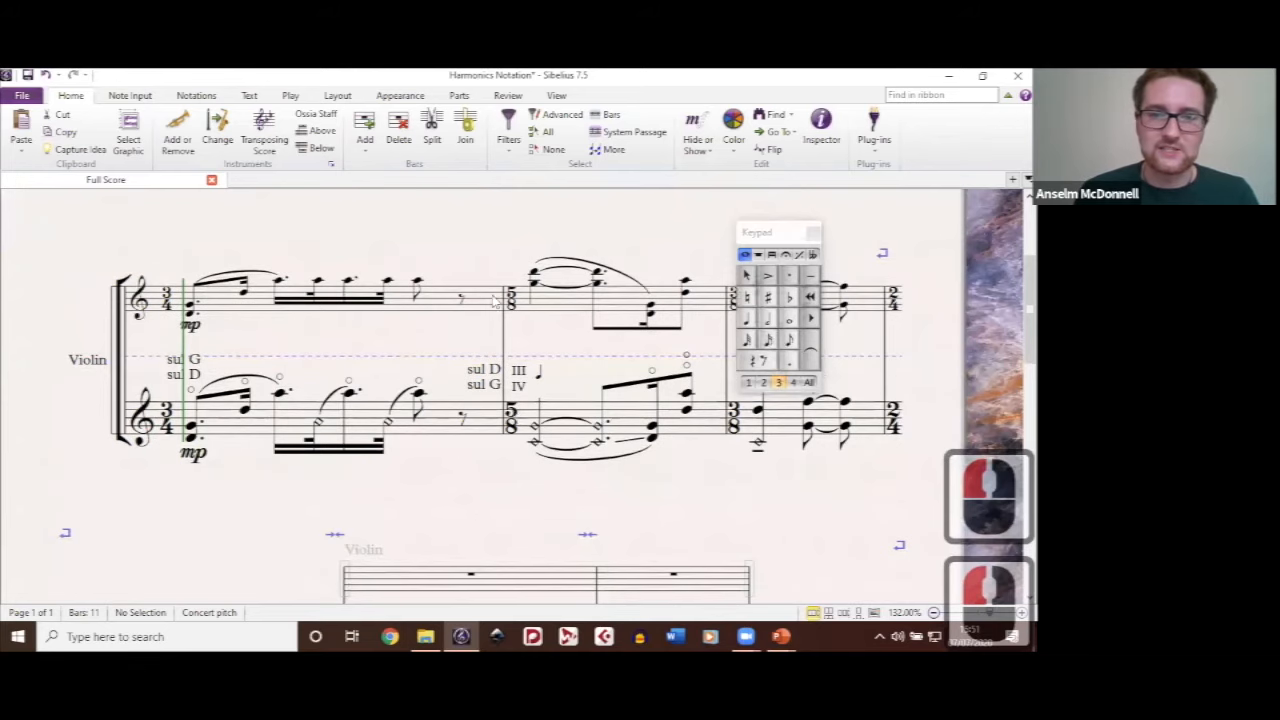
Step: Examine the sul D / sul G and III / IV string indications at bar 2 and the lower diamond notehead of its first chord
{"action": "scroll", "coordinate": [515, 372], "scroll_direction": "up", "scroll_amount": 7}
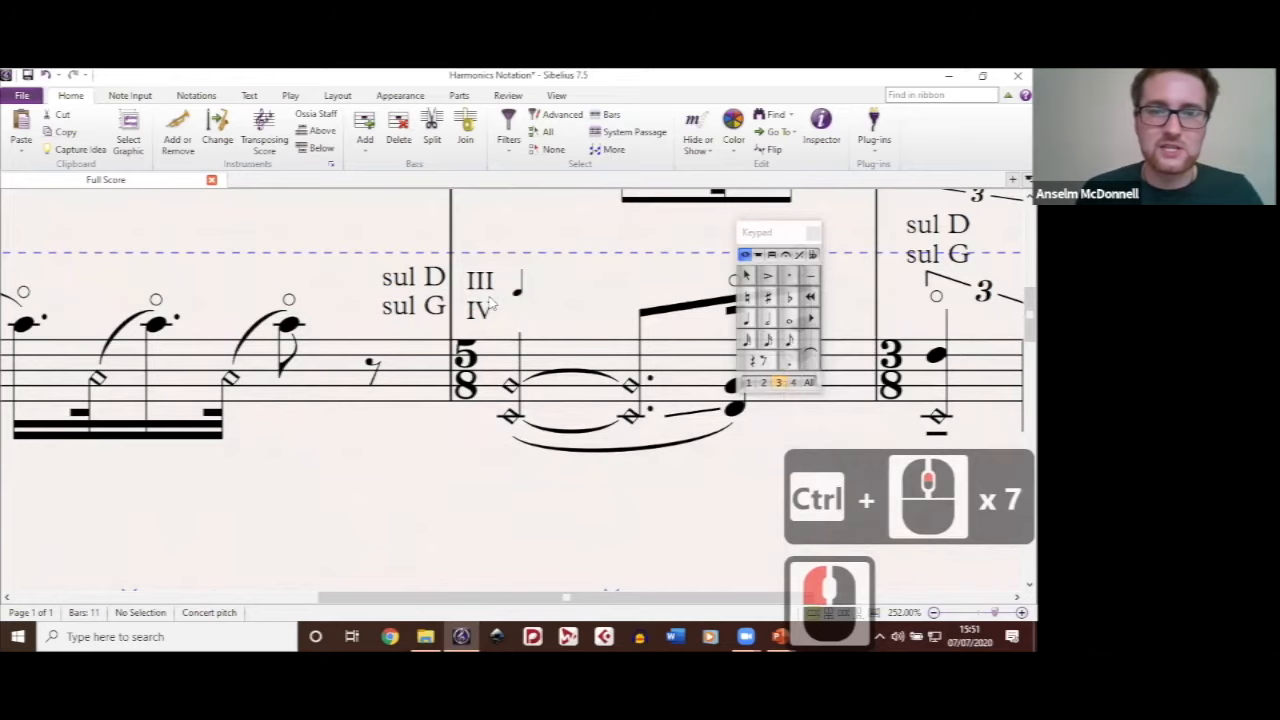
{"action": "left_click", "coordinate": [484, 298]}
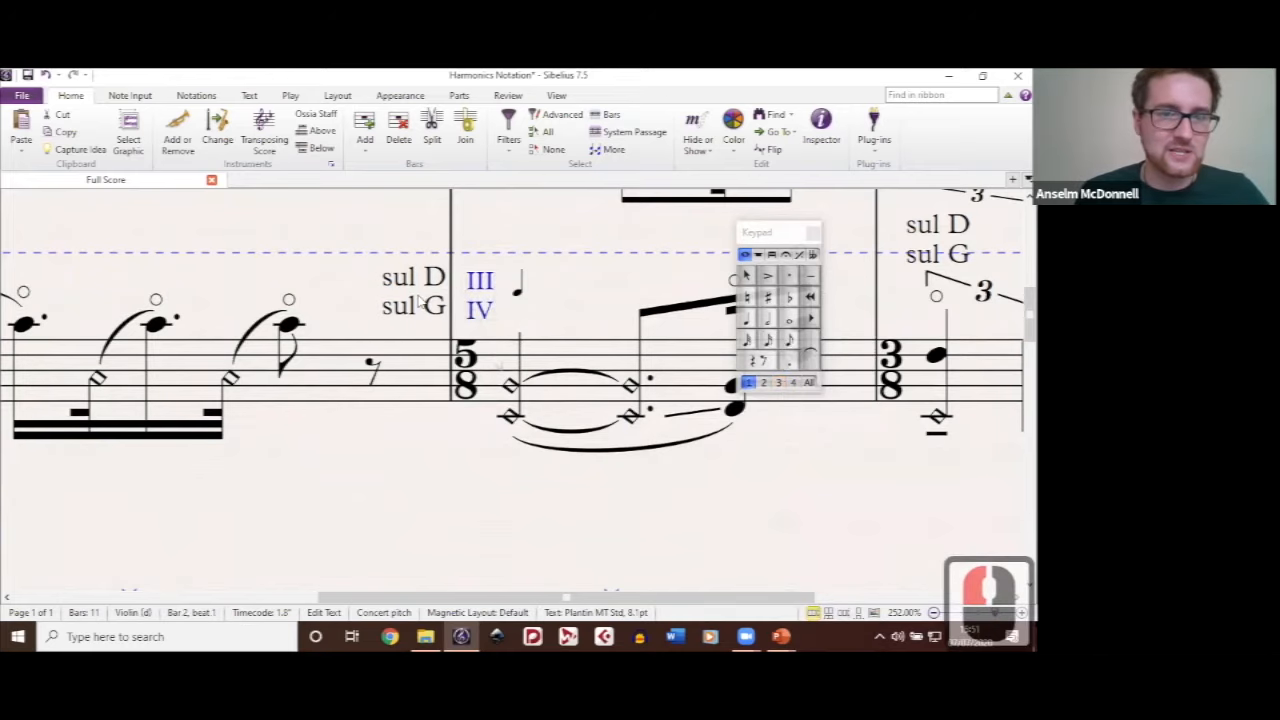
{"action": "left_click", "coordinate": [416, 310]}
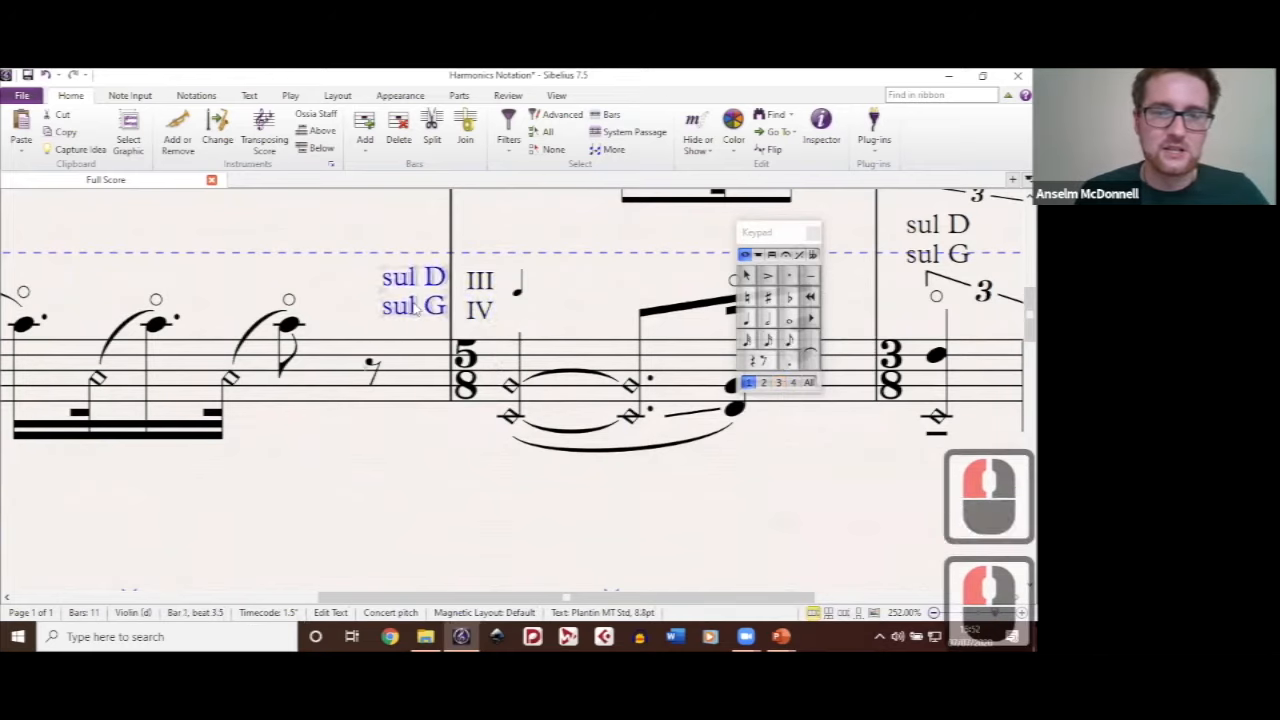
{"action": "left_click", "coordinate": [415, 309]}
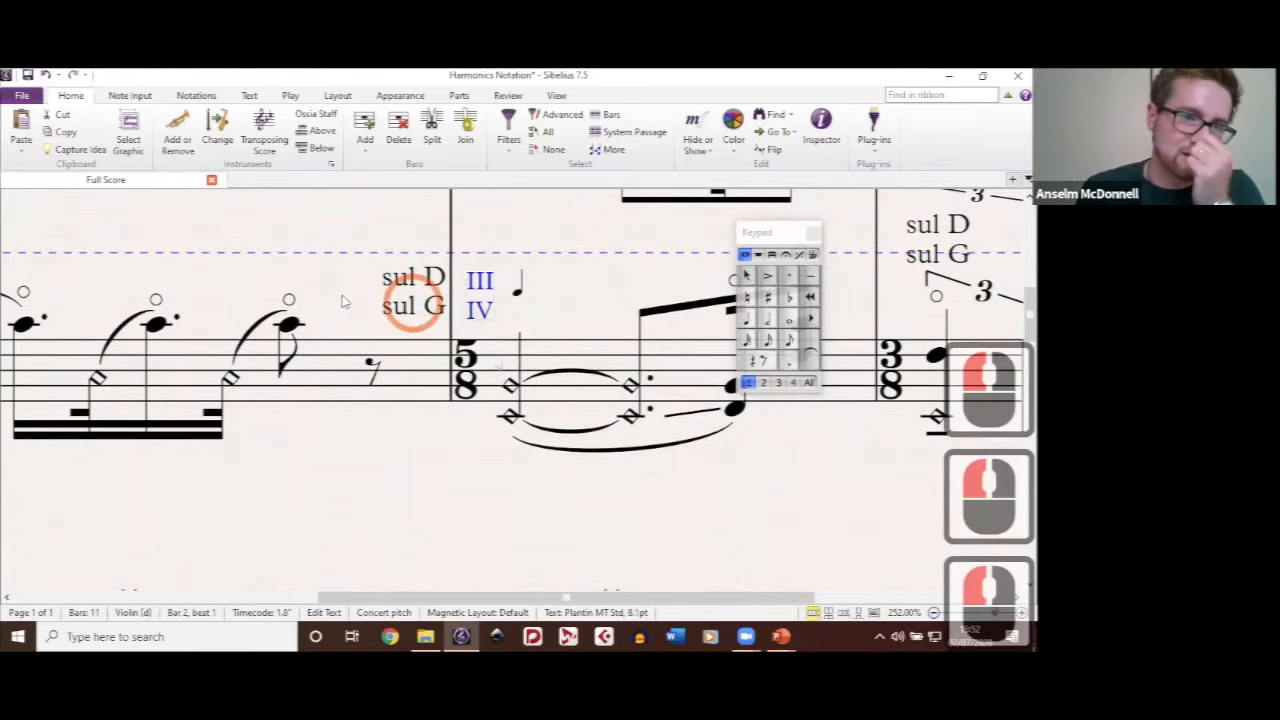
{"action": "left_click", "coordinate": [413, 305]}
{"action": "left_click", "coordinate": [341, 298]}
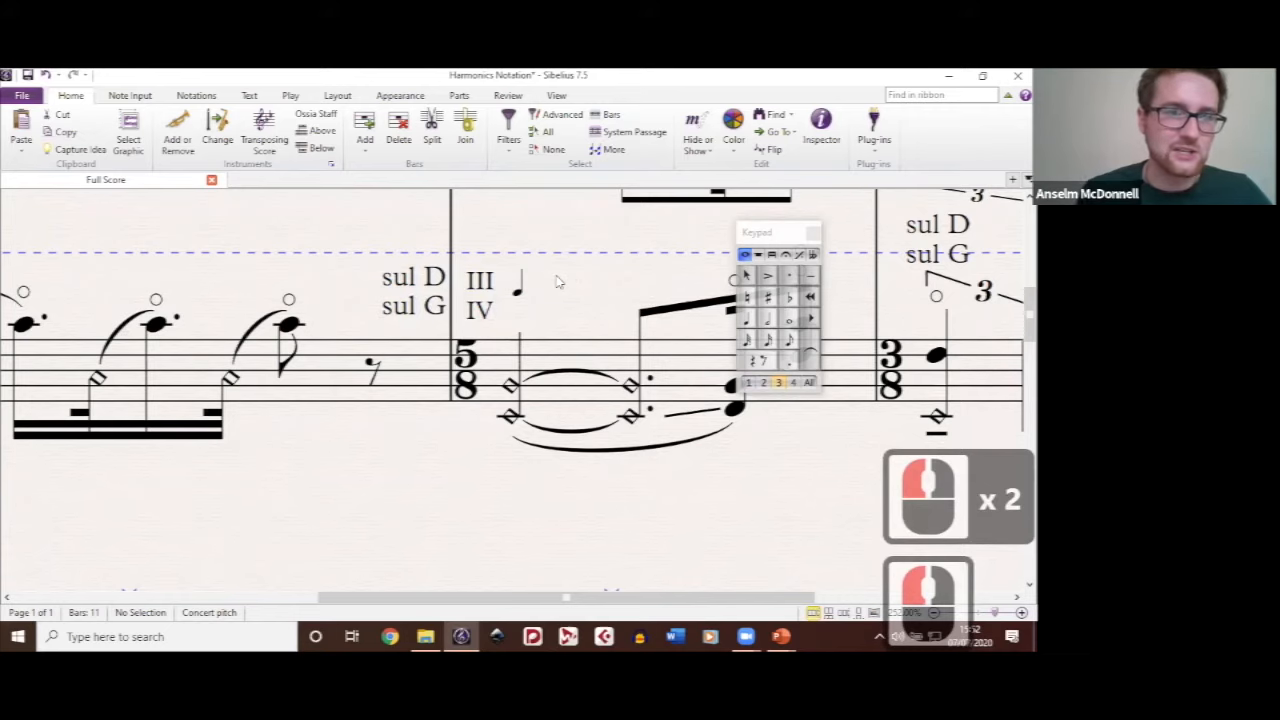
{"action": "left_click_drag", "start_coordinate": [578, 286], "coordinate": [557, 276]}
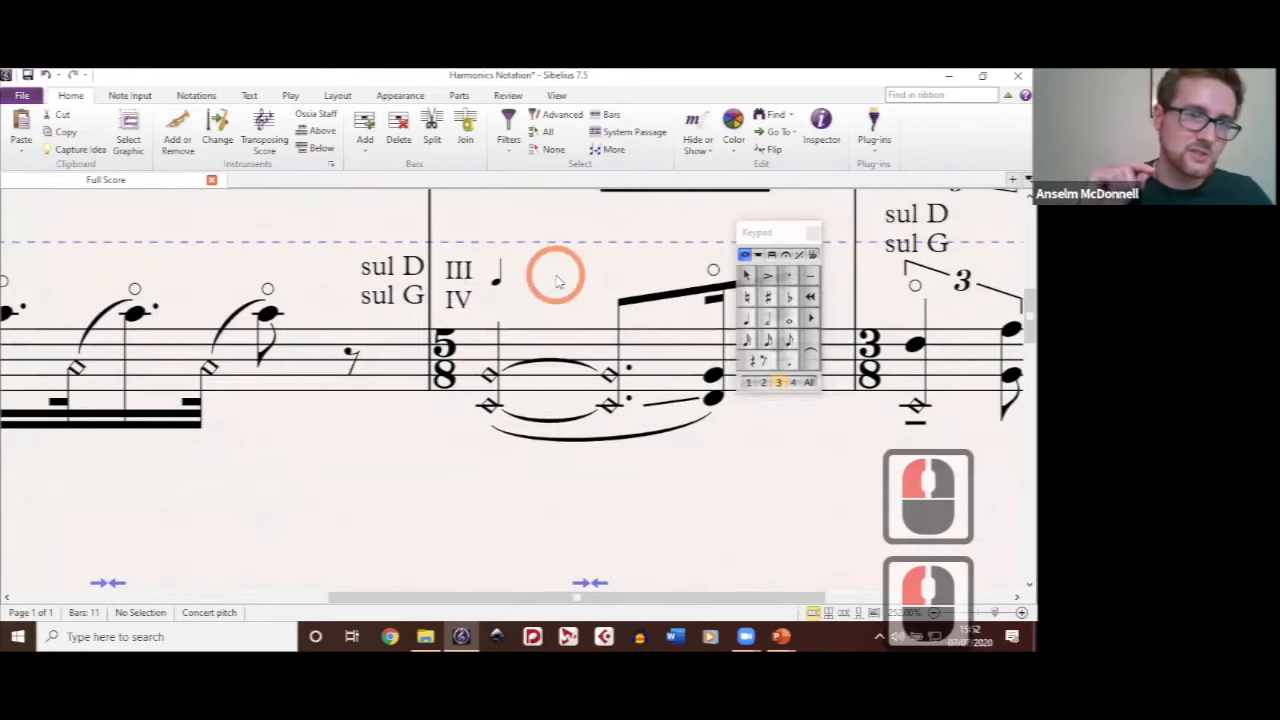
{"action": "left_click", "coordinate": [489, 406]}
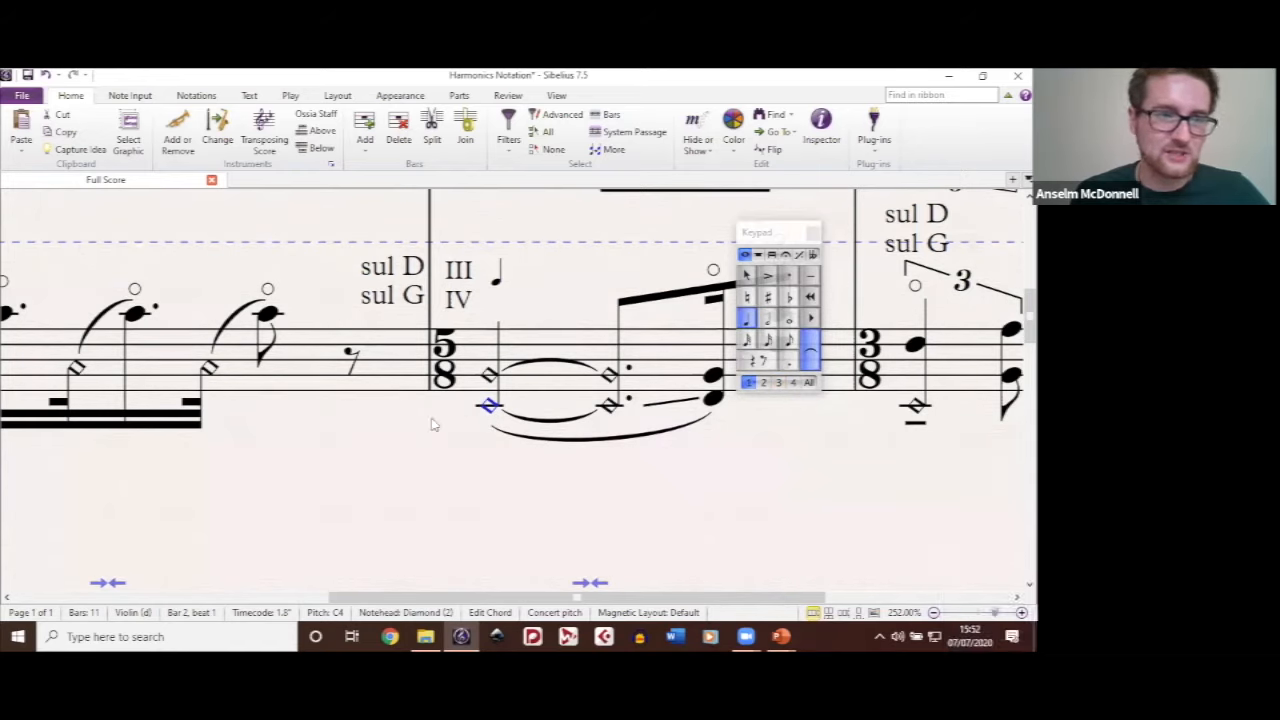
{"action": "left_click", "coordinate": [431, 420]}
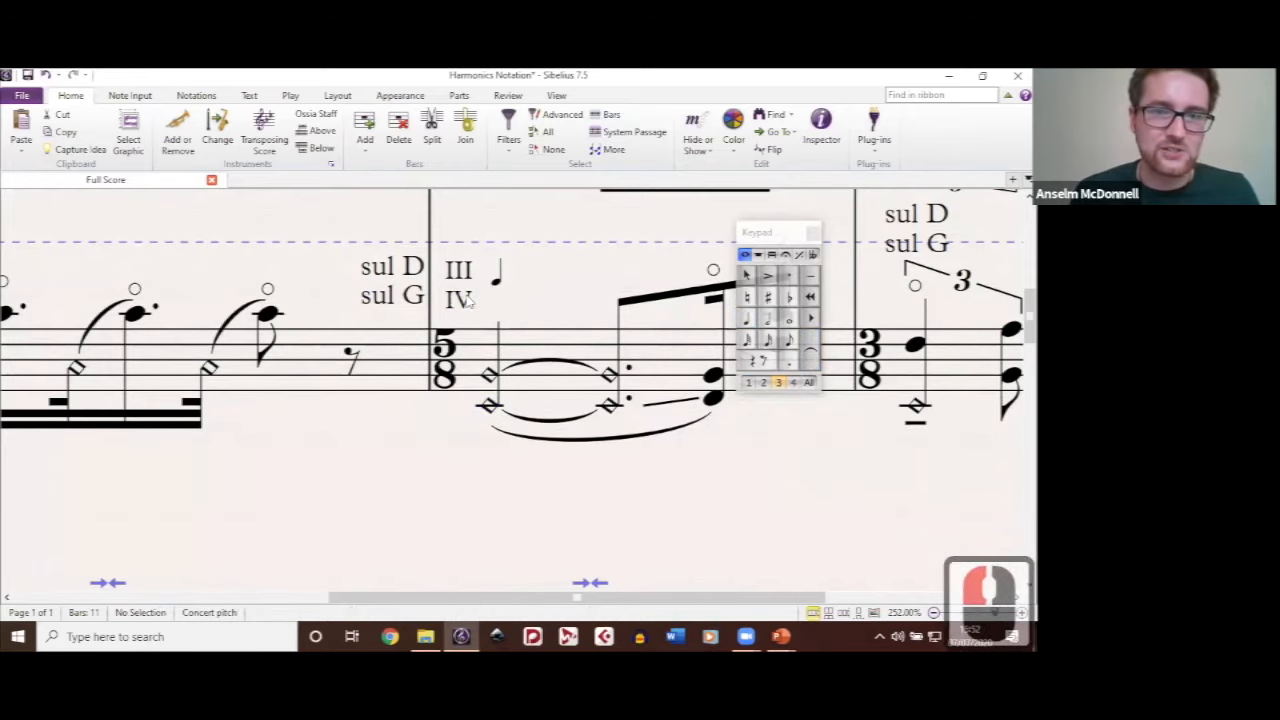
Step: Review the Sounding ossia and the String Harmonics Sounding Pitch plug-in note in the last system
{"action": "scroll", "coordinate": [486, 353], "scroll_direction": "down", "scroll_amount": 6}
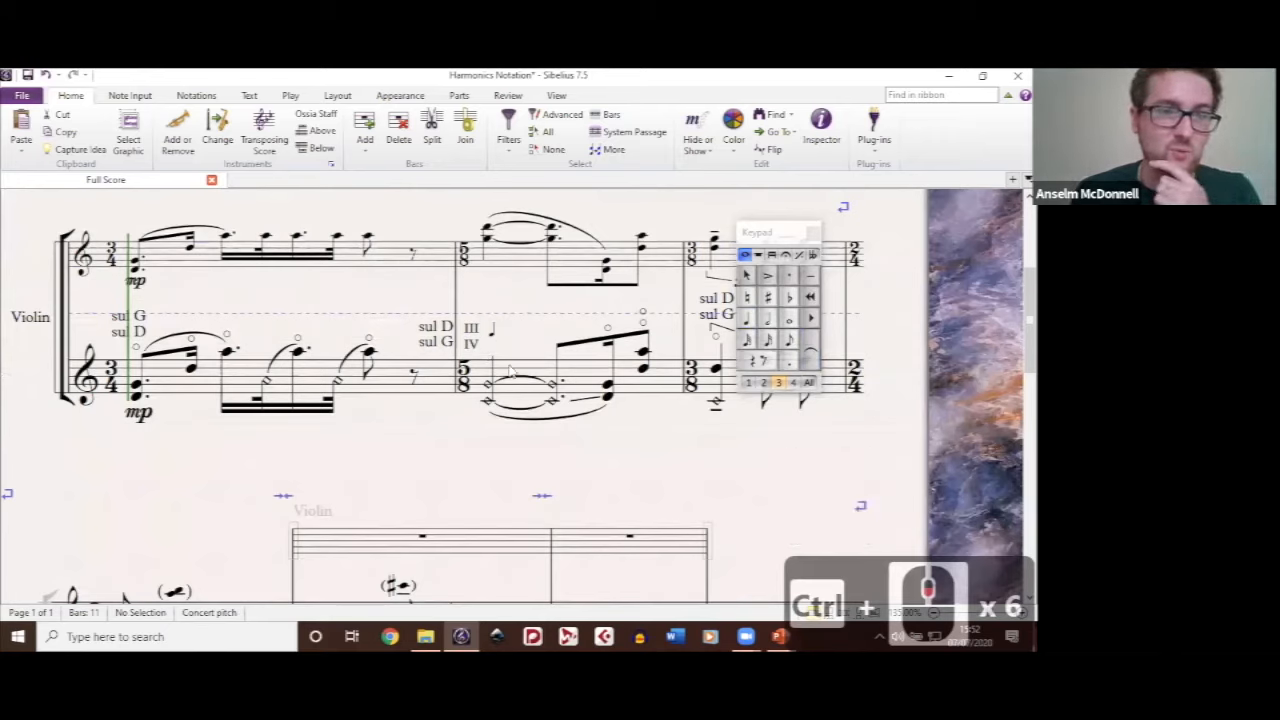
{"action": "left_click_drag", "start_coordinate": [602, 455], "coordinate": [530, 346]}
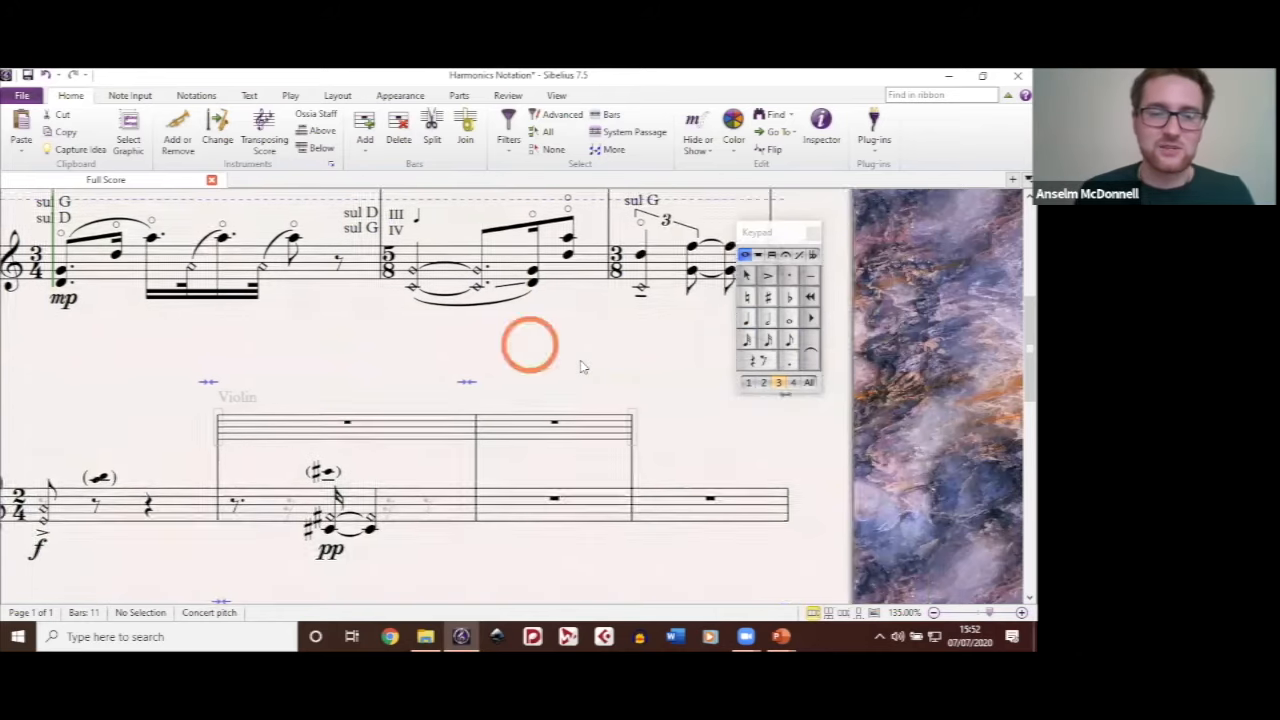
{"action": "left_click_drag", "start_coordinate": [527, 454], "coordinate": [606, 355]}
{"action": "scroll", "coordinate": [606, 355], "scroll_direction": "down", "scroll_amount": 2}
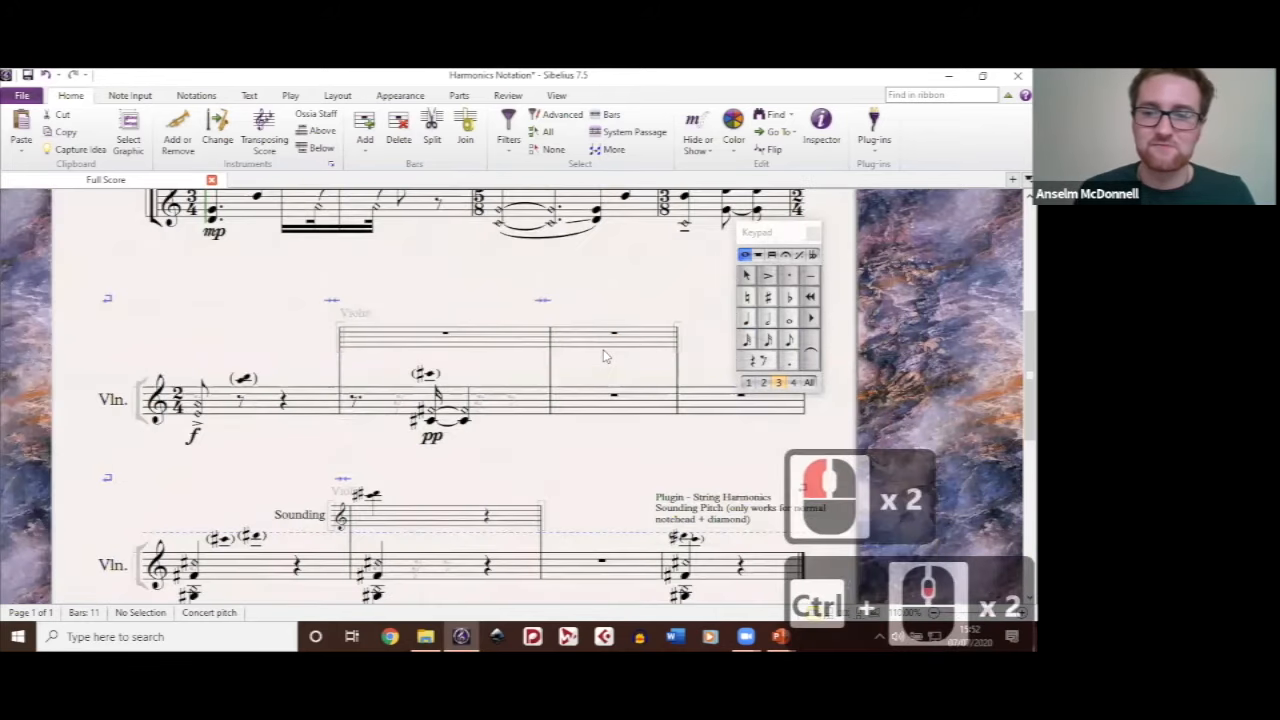
{"action": "left_click_drag", "start_coordinate": [647, 470], "coordinate": [466, 300]}
{"action": "scroll", "coordinate": [580, 384], "scroll_direction": "up", "scroll_amount": 3}
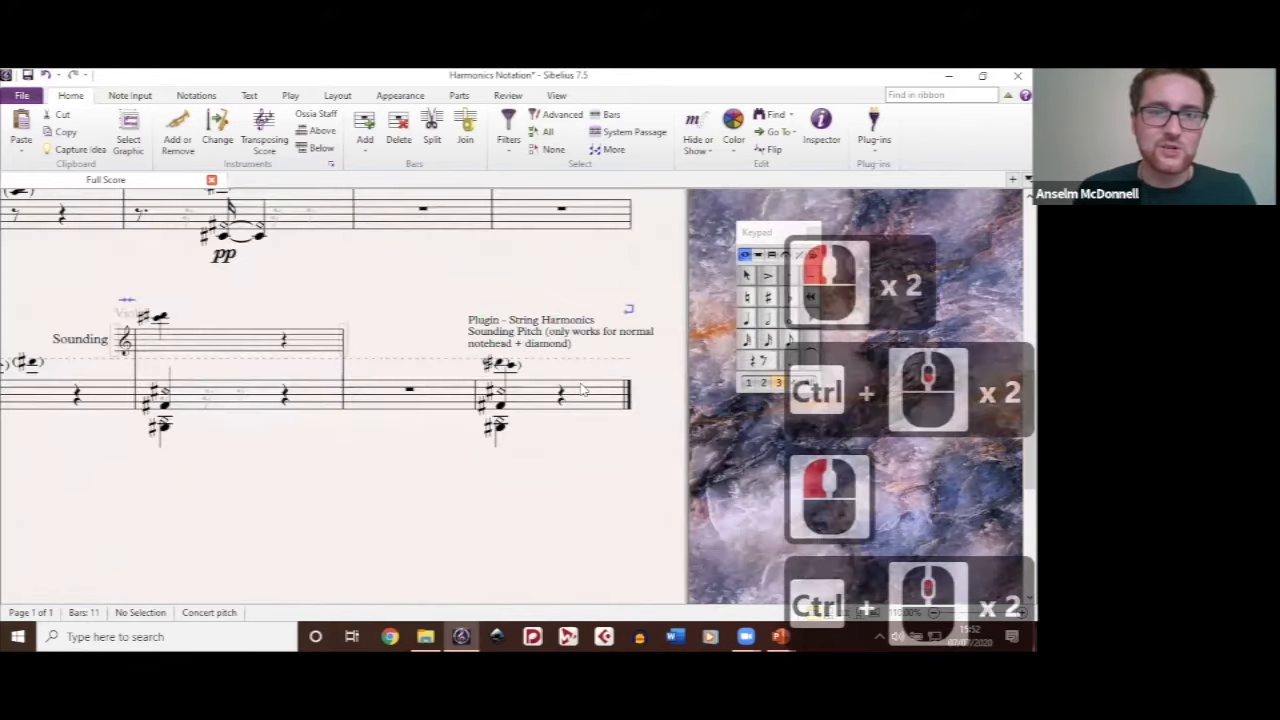
{"action": "left_click_drag", "start_coordinate": [643, 294], "coordinate": [437, 280]}
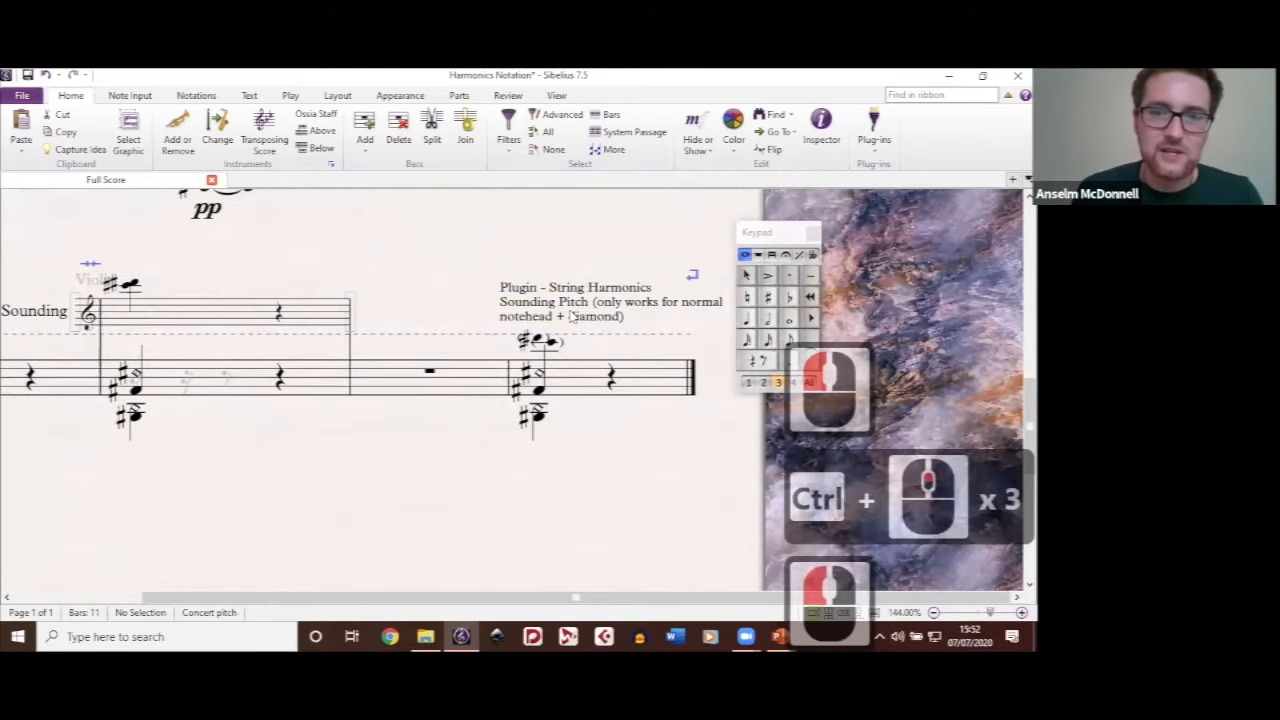
{"action": "left_click_drag", "start_coordinate": [595, 334], "coordinate": [541, 333]}
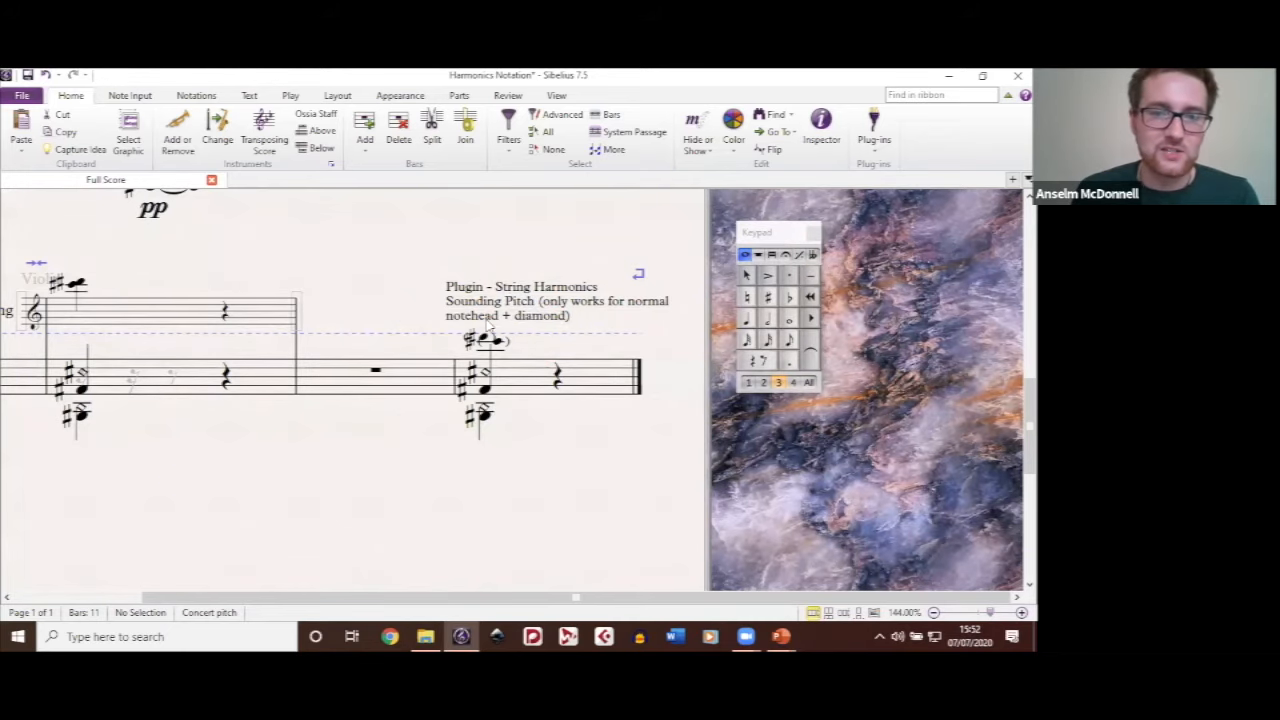
Step: Enter a quarter-note C4 in empty bar 10, add F4 a fourth above it, and give the F4 a diamond notehead
{"action": "left_click_drag", "start_coordinate": [396, 464], "coordinate": [523, 452]}
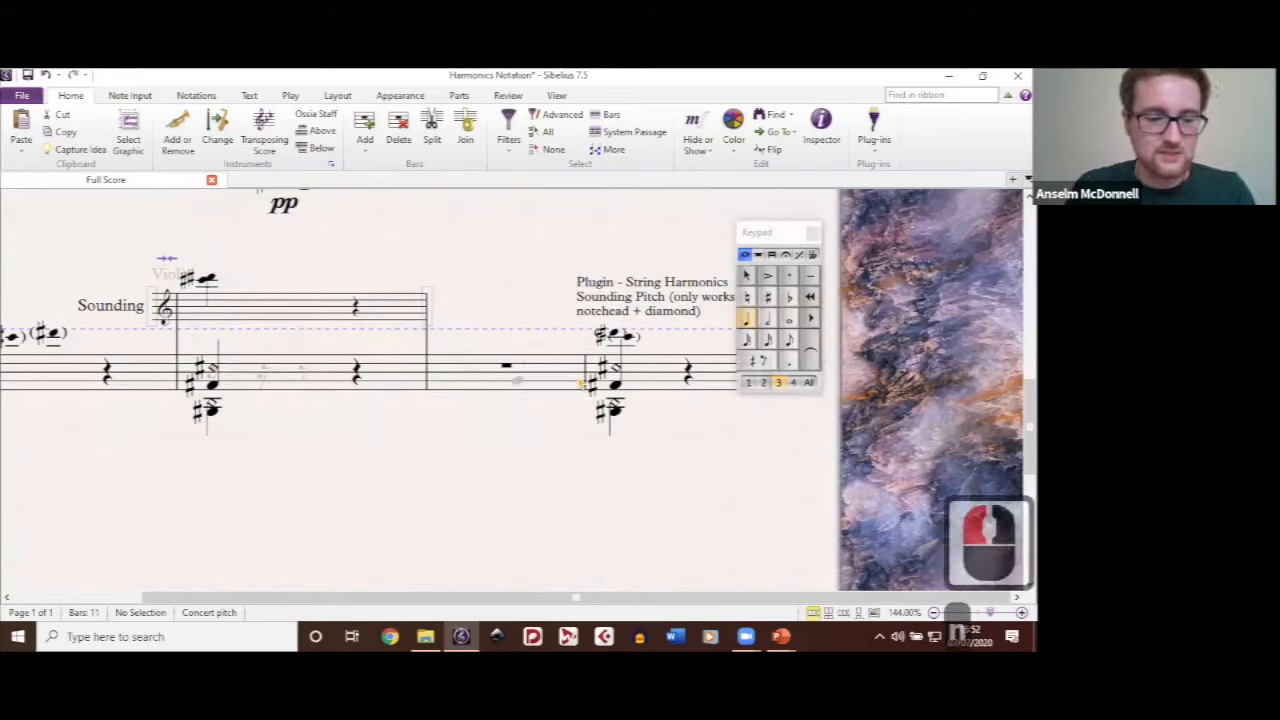
{"action": "key", "text": "n"}
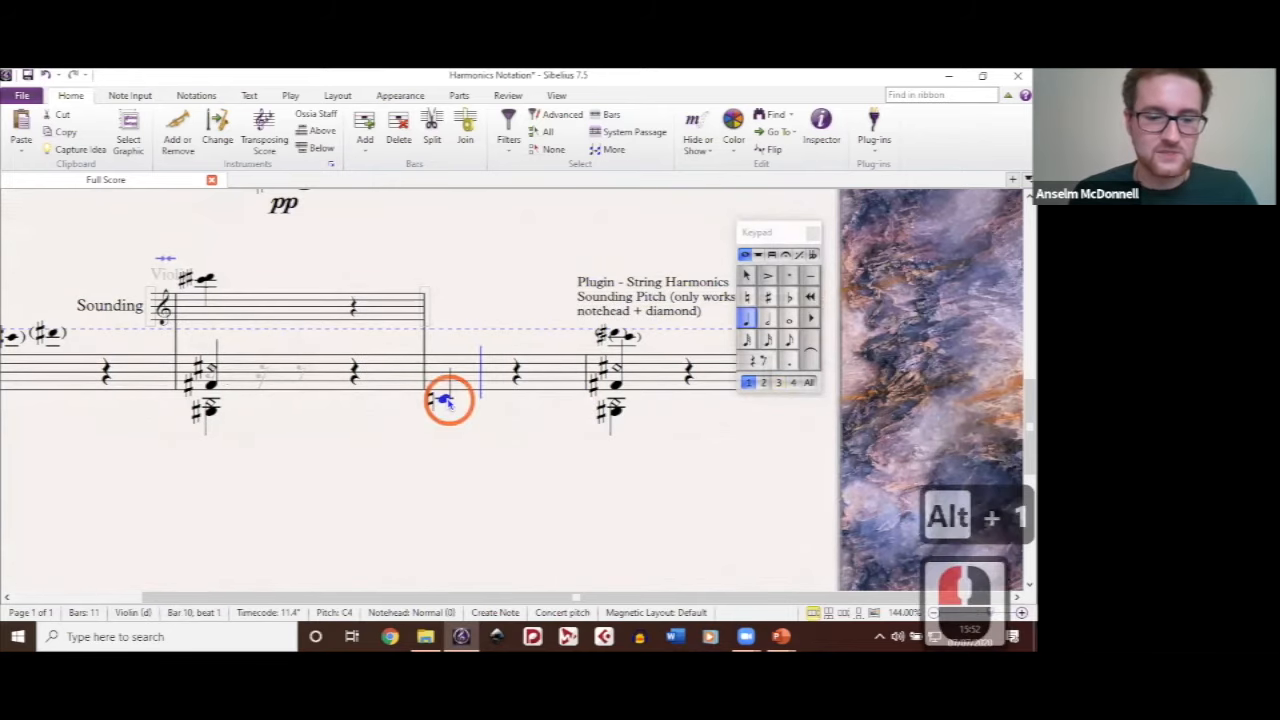
{"action": "key", "text": "4"}
{"action": "key", "text": "alt+shift+2"}
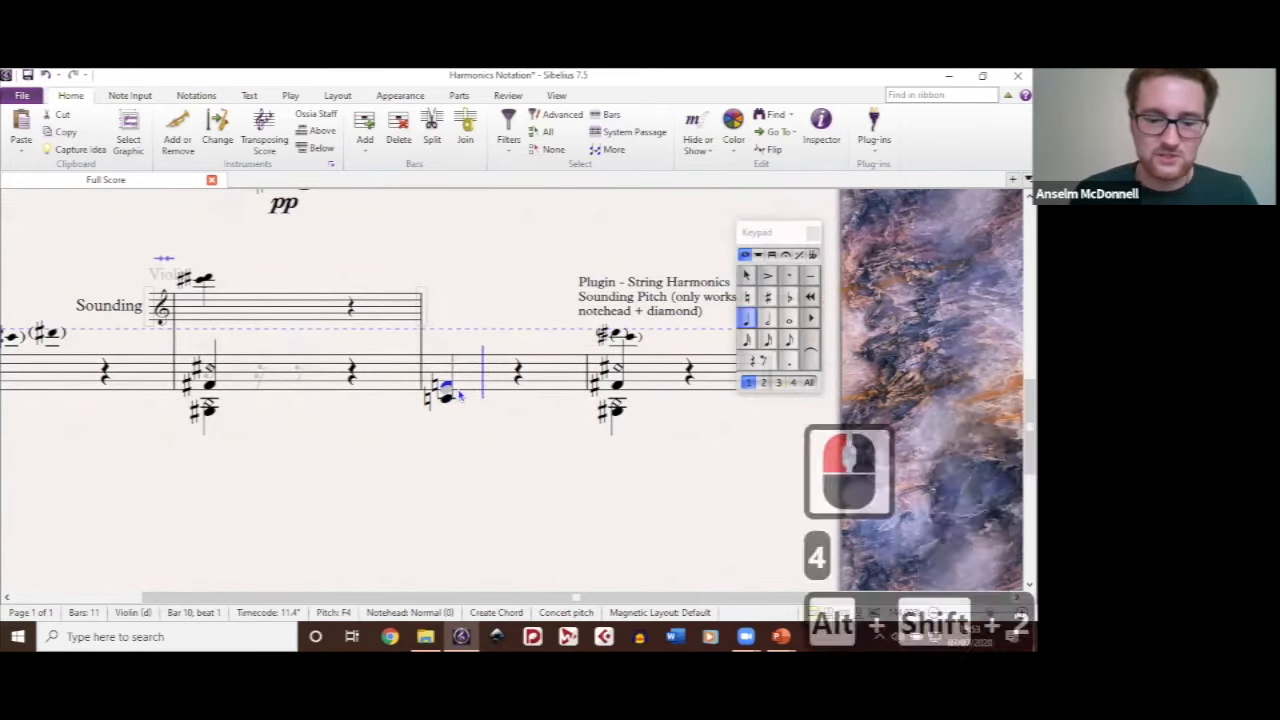
{"action": "key", "text": "n"}
{"action": "key", "text": "alt+shift+2"}
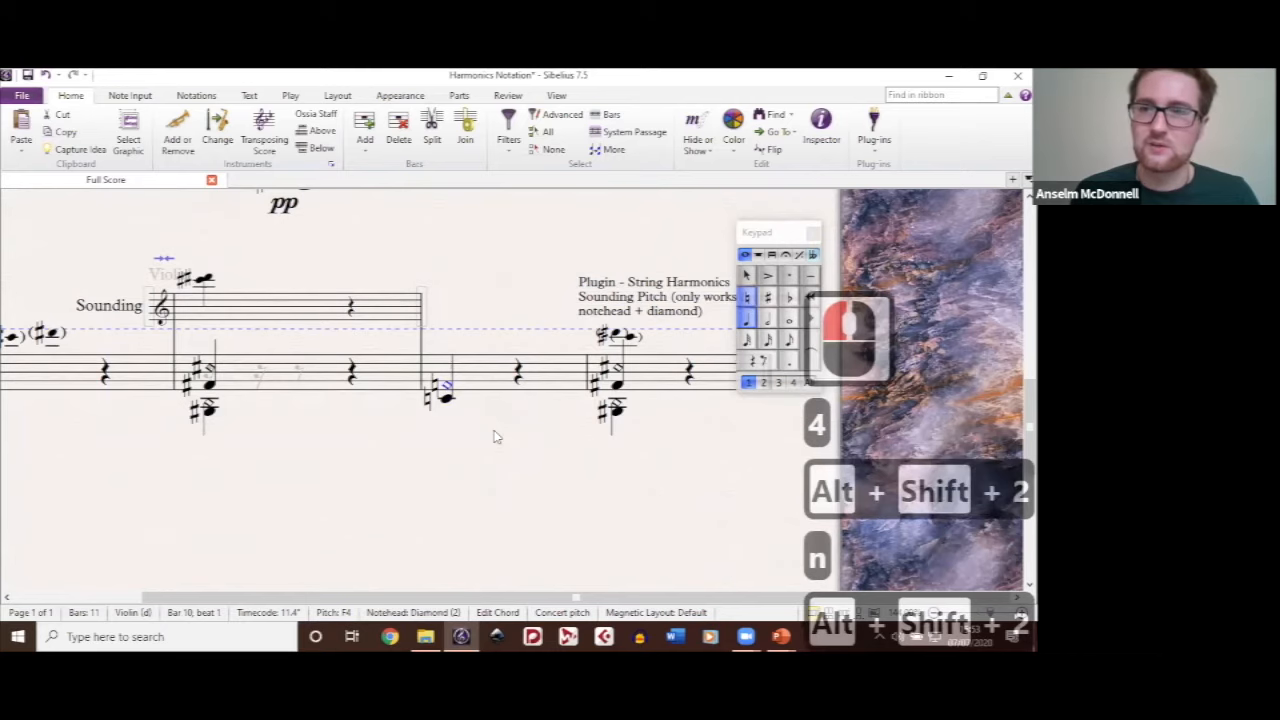
{"action": "left_click", "coordinate": [462, 393]}
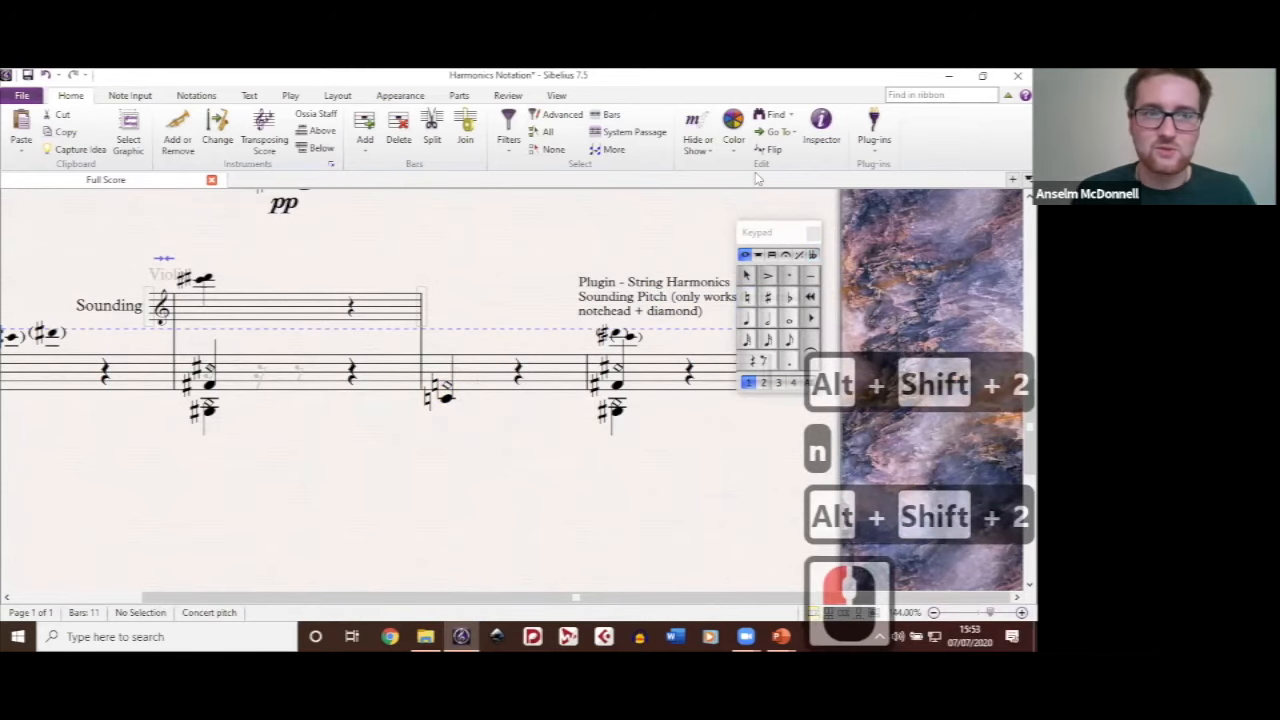
Step: Run the String Harmonics Sounding Pitch plug-in on bar 10 with original notes silenced and sounding pitch notes playing back
{"action": "left_click", "coordinate": [888, 142]}
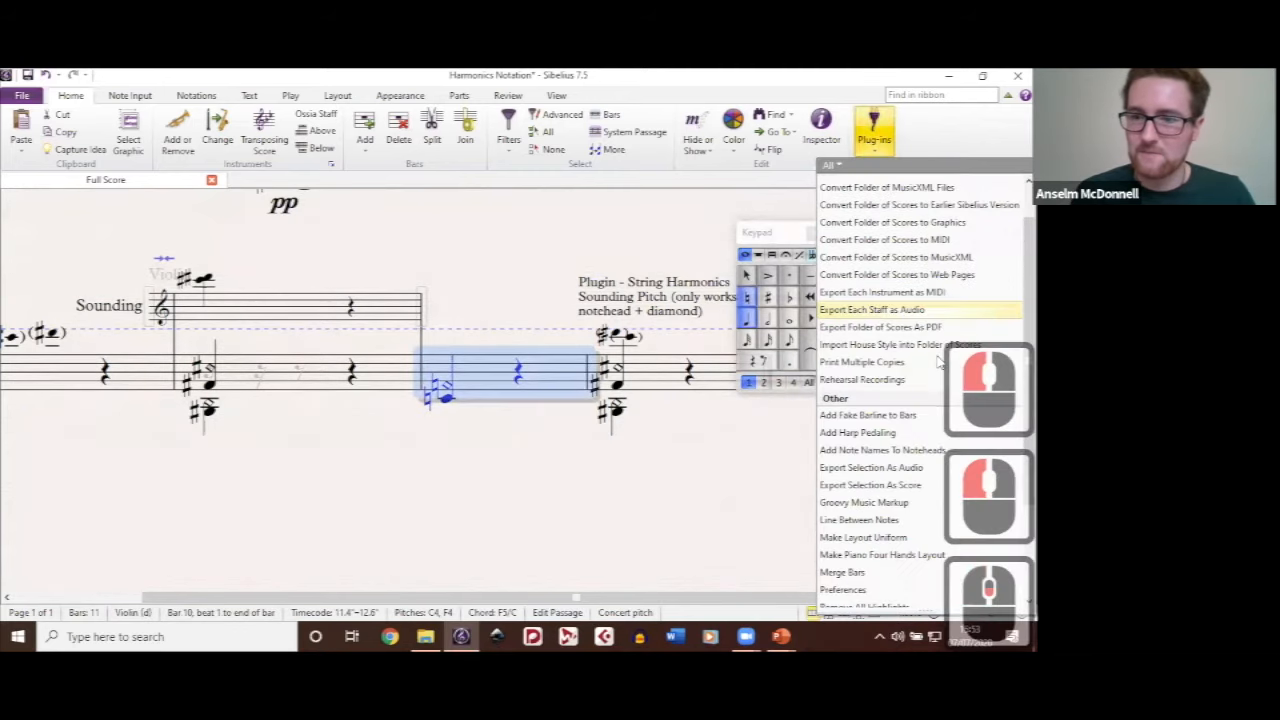
{"action": "scroll", "coordinate": [938, 362], "scroll_direction": "down", "scroll_amount": 6}
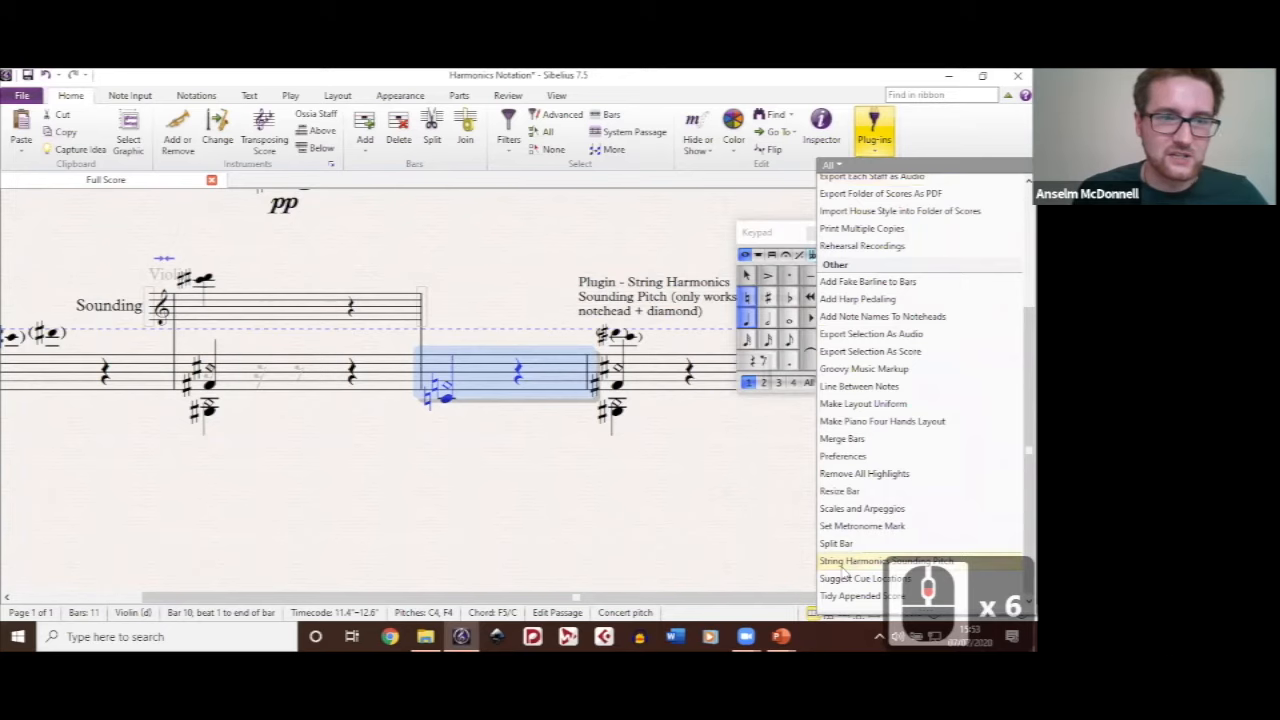
{"action": "left_click", "coordinate": [866, 564]}
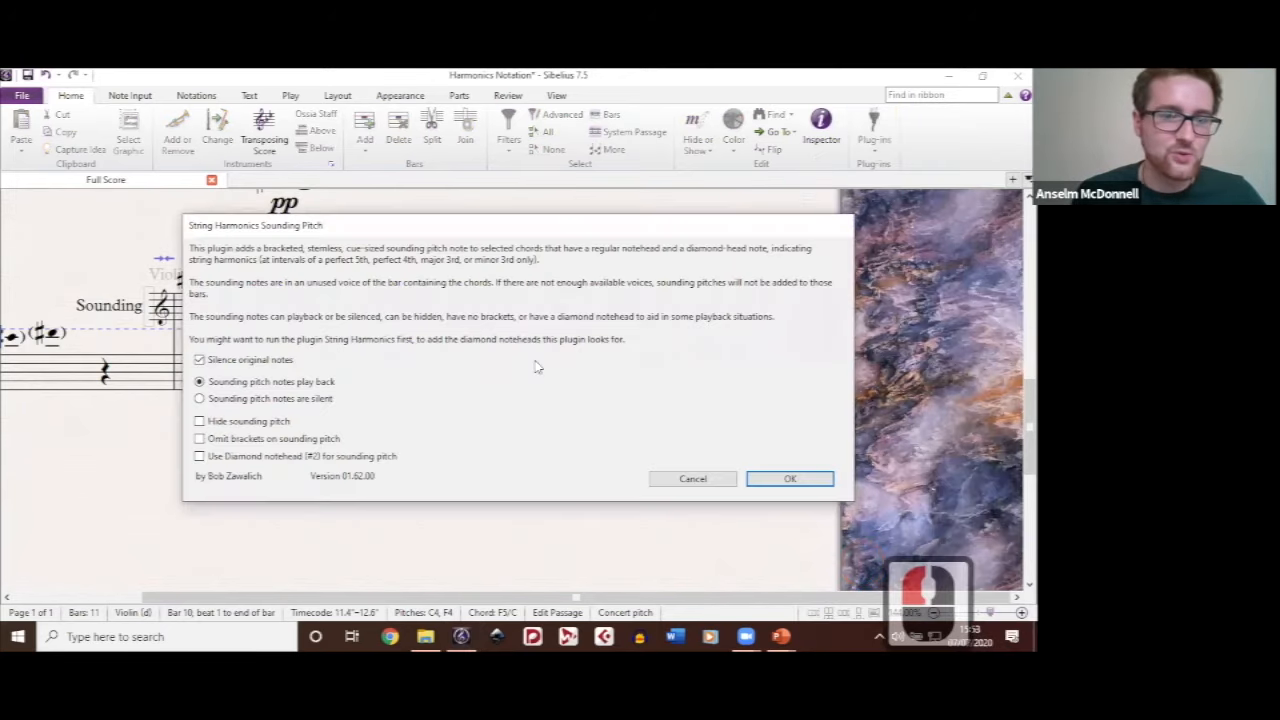
{"action": "left_click", "coordinate": [790, 478]}
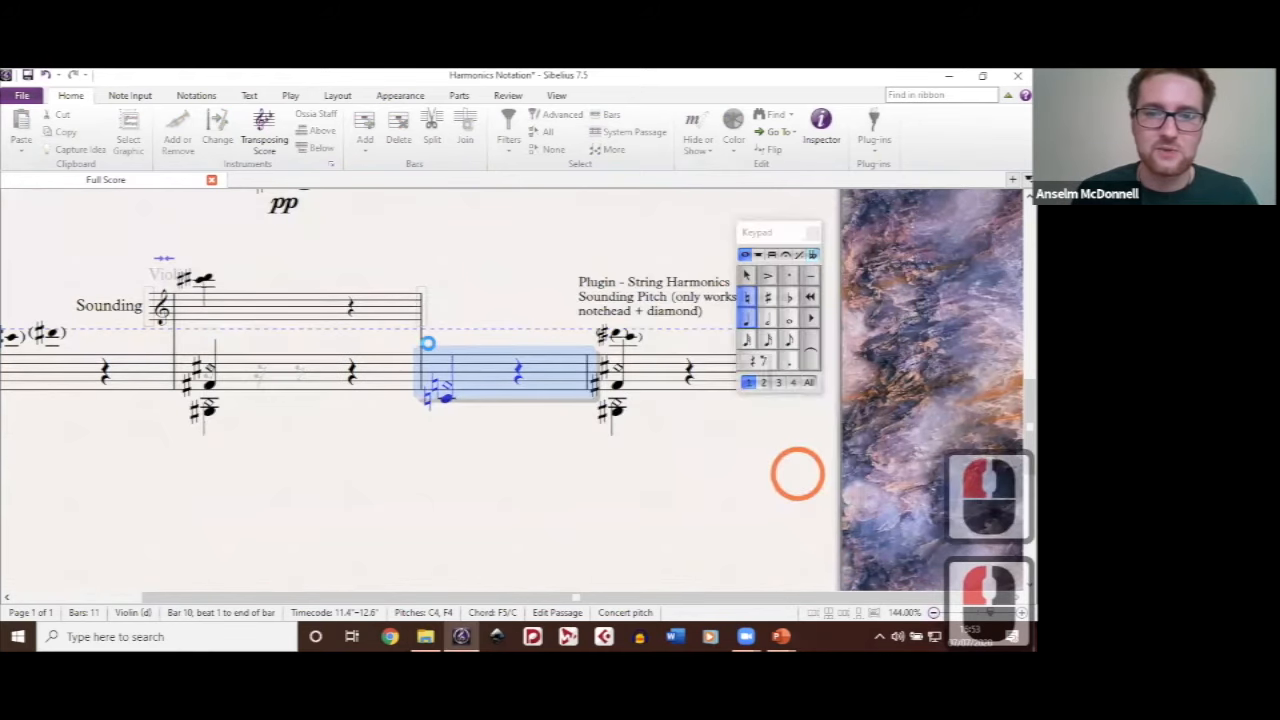
{"action": "left_click", "coordinate": [632, 405]}
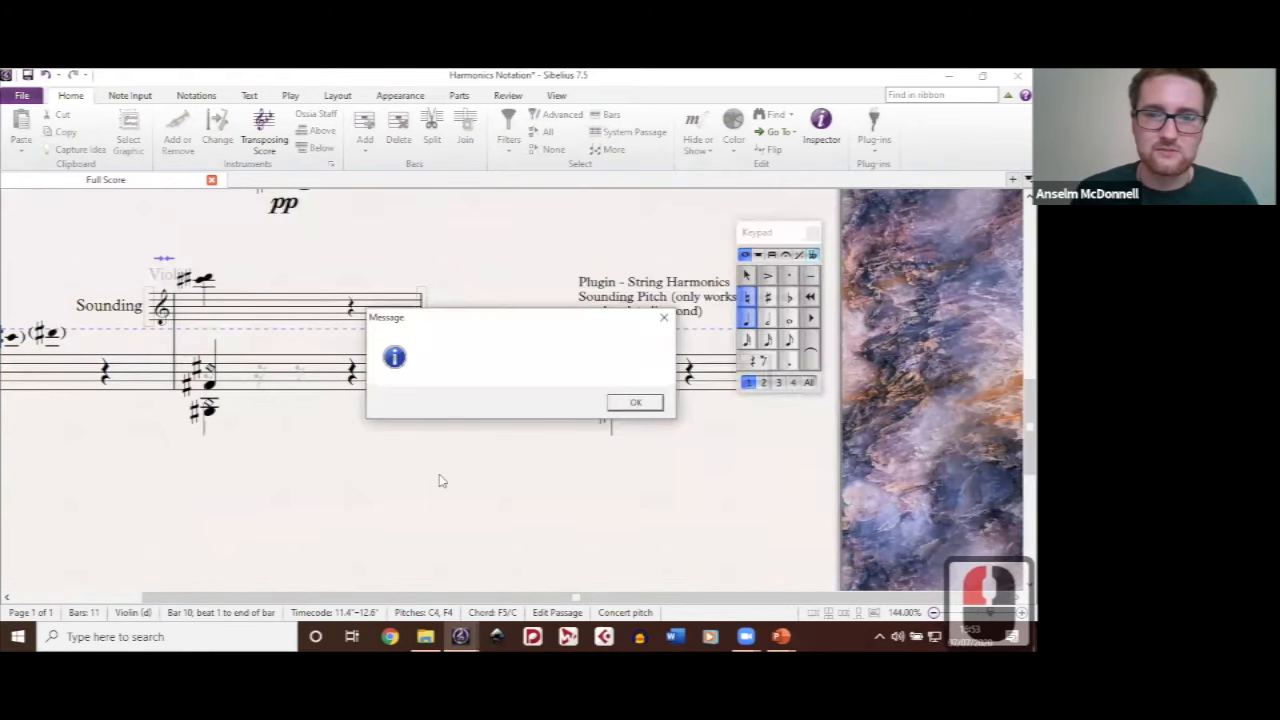
{"action": "left_click", "coordinate": [451, 478]}
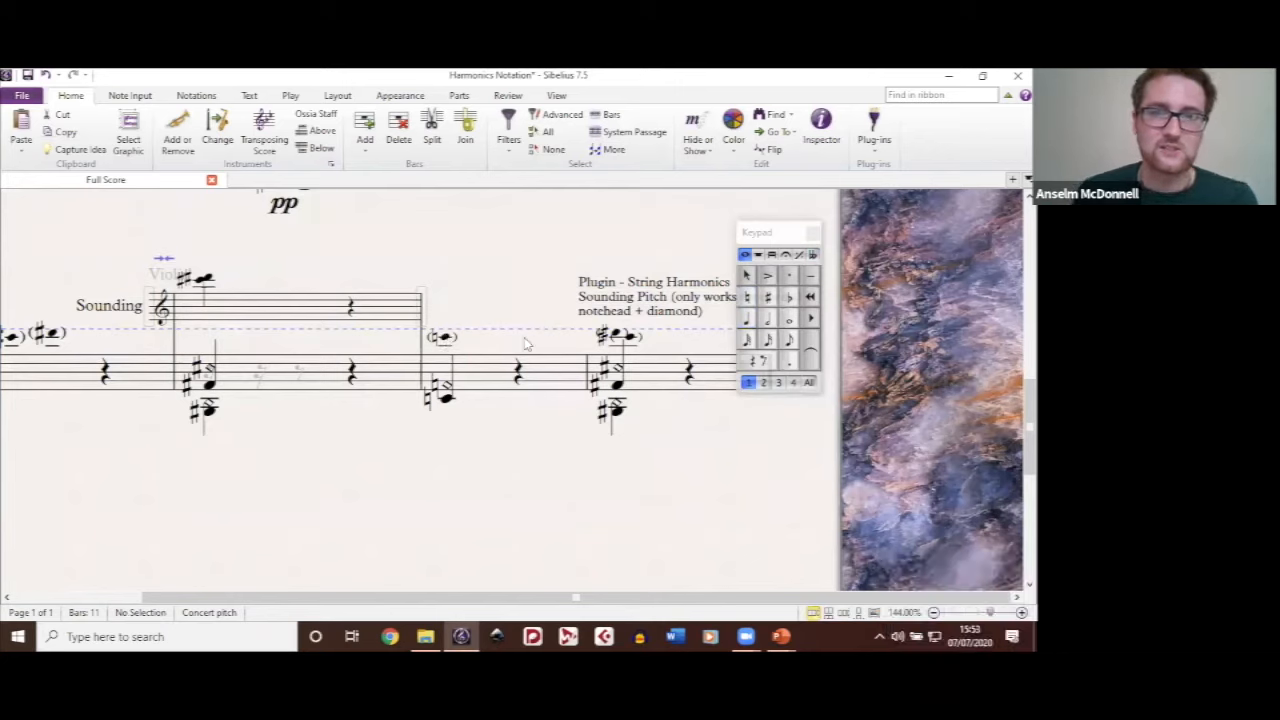
{"action": "left_click", "coordinate": [477, 384]}
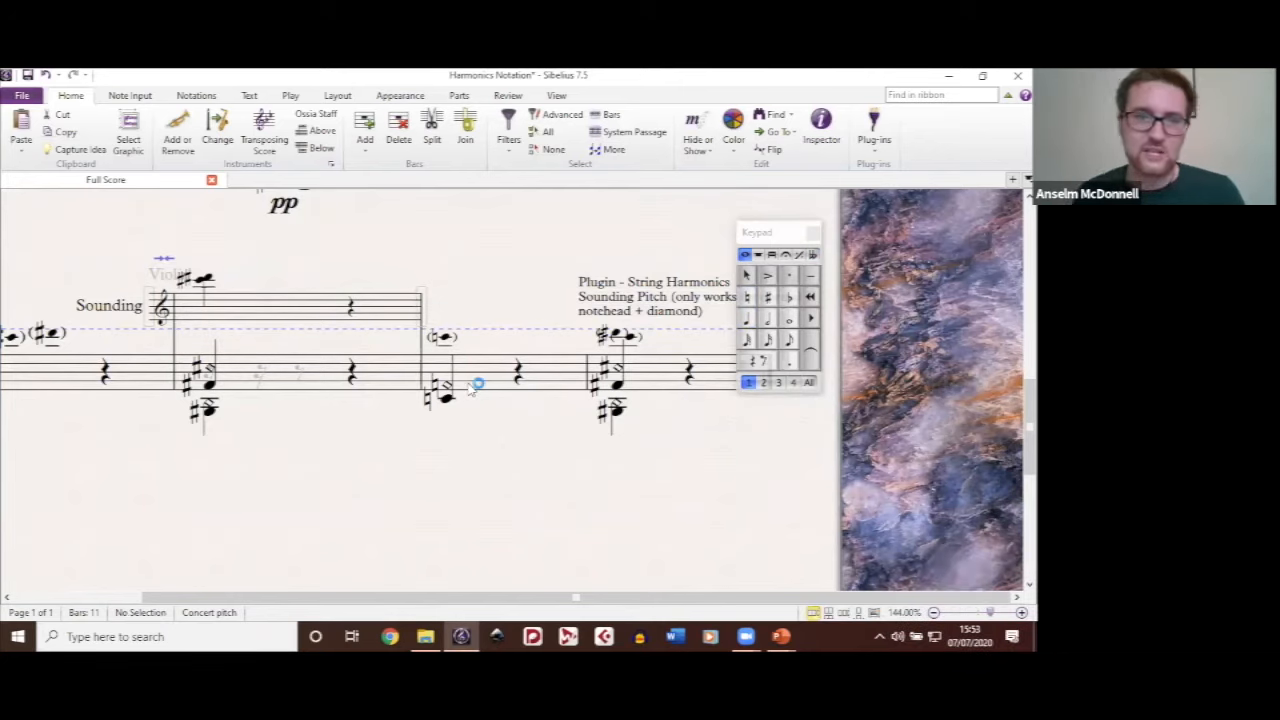
Step: Review the harmonics examples once more and close the Harmonics Notation score without saving the changes
{"action": "scroll", "coordinate": [470, 389], "scroll_direction": "up", "scroll_amount": 4}
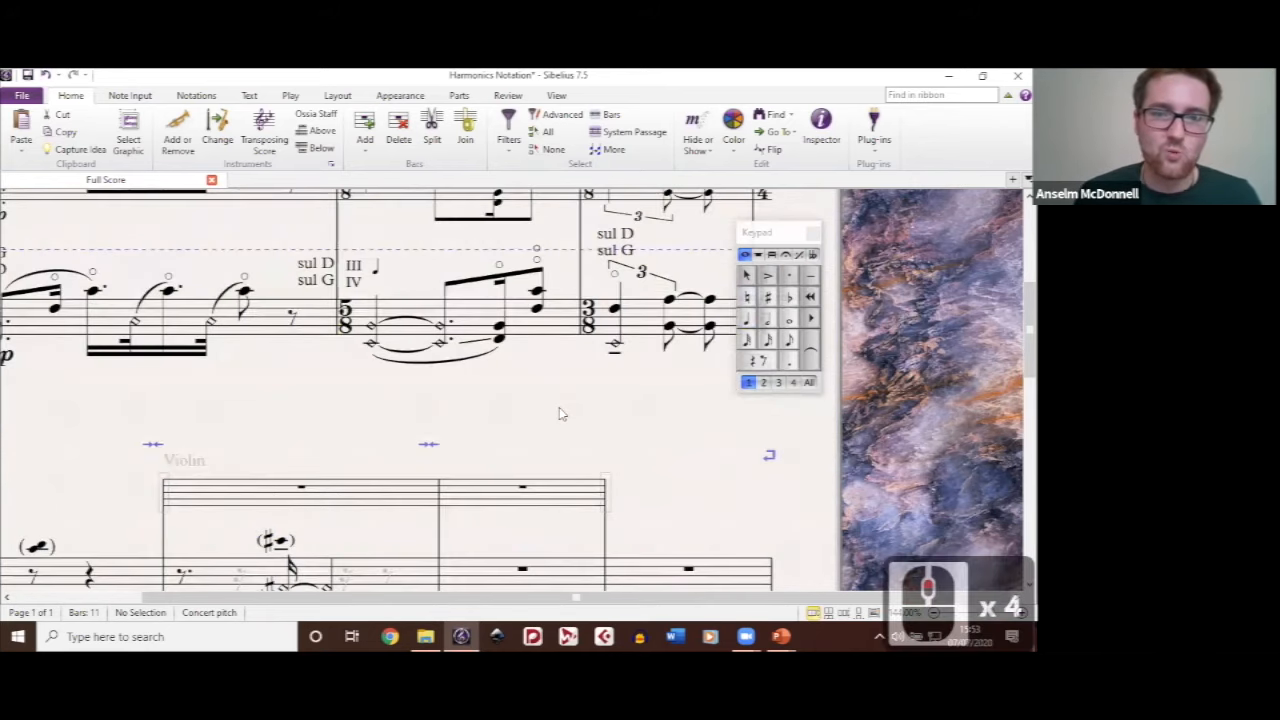
{"action": "scroll", "coordinate": [366, 446], "scroll_direction": "up", "scroll_amount": 1}
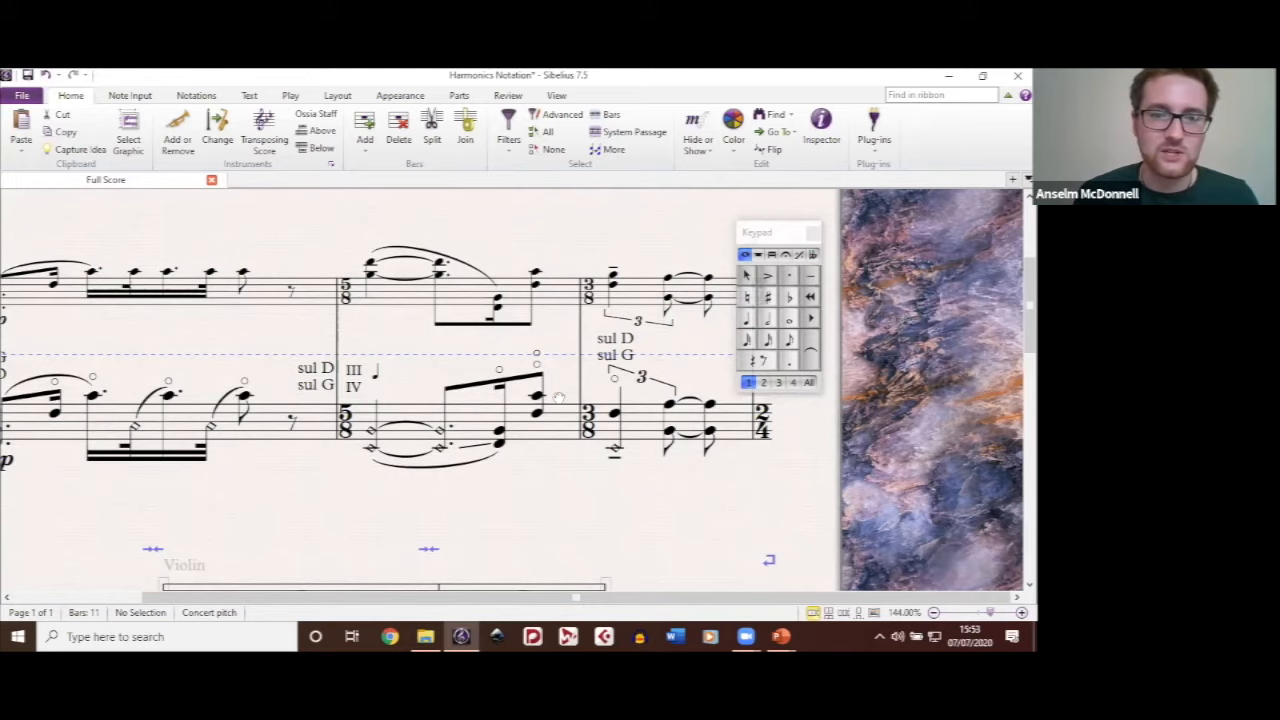
{"action": "scroll", "coordinate": [558, 398], "scroll_direction": "down", "scroll_amount": 2}
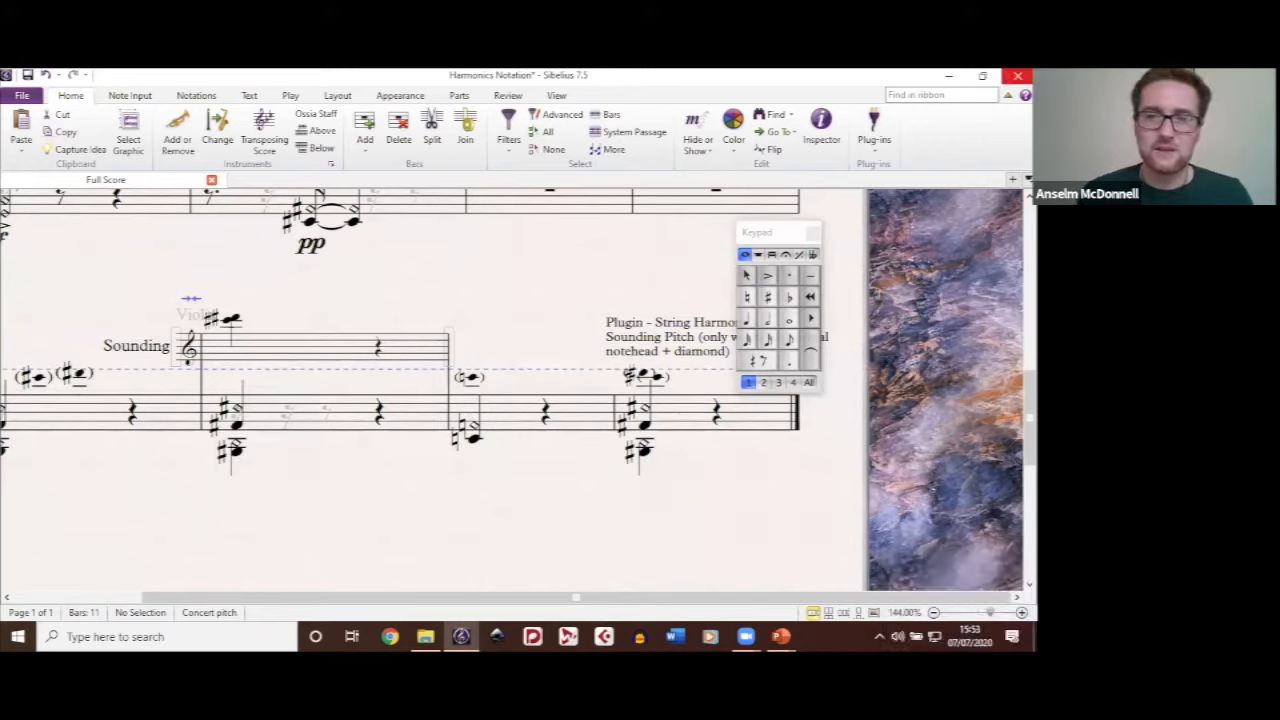
{"action": "left_click", "coordinate": [1018, 76]}
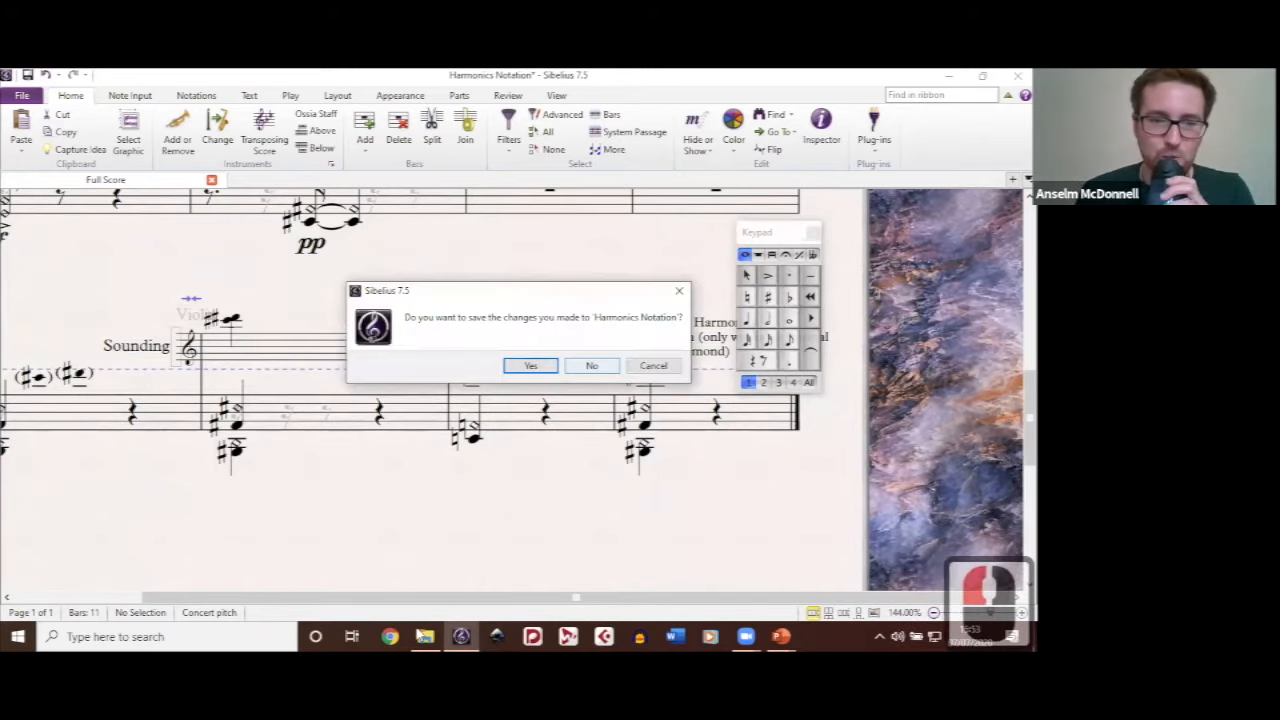
{"action": "left_click", "coordinate": [592, 366]}
Step: Open the Notation of Polymetrical Music score from the Sibelius Seminar folder and maximise its window
{"action": "left_click", "coordinate": [365, 118]}
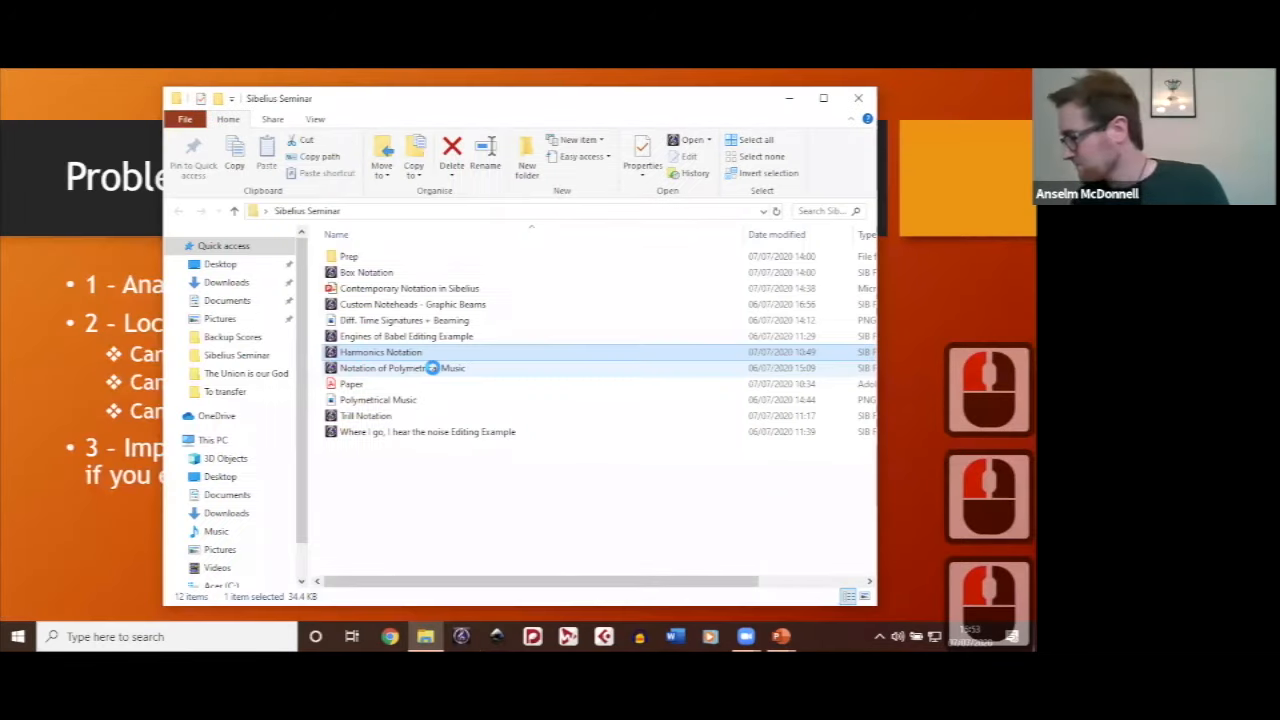
{"action": "double_click", "coordinate": [428, 367]}
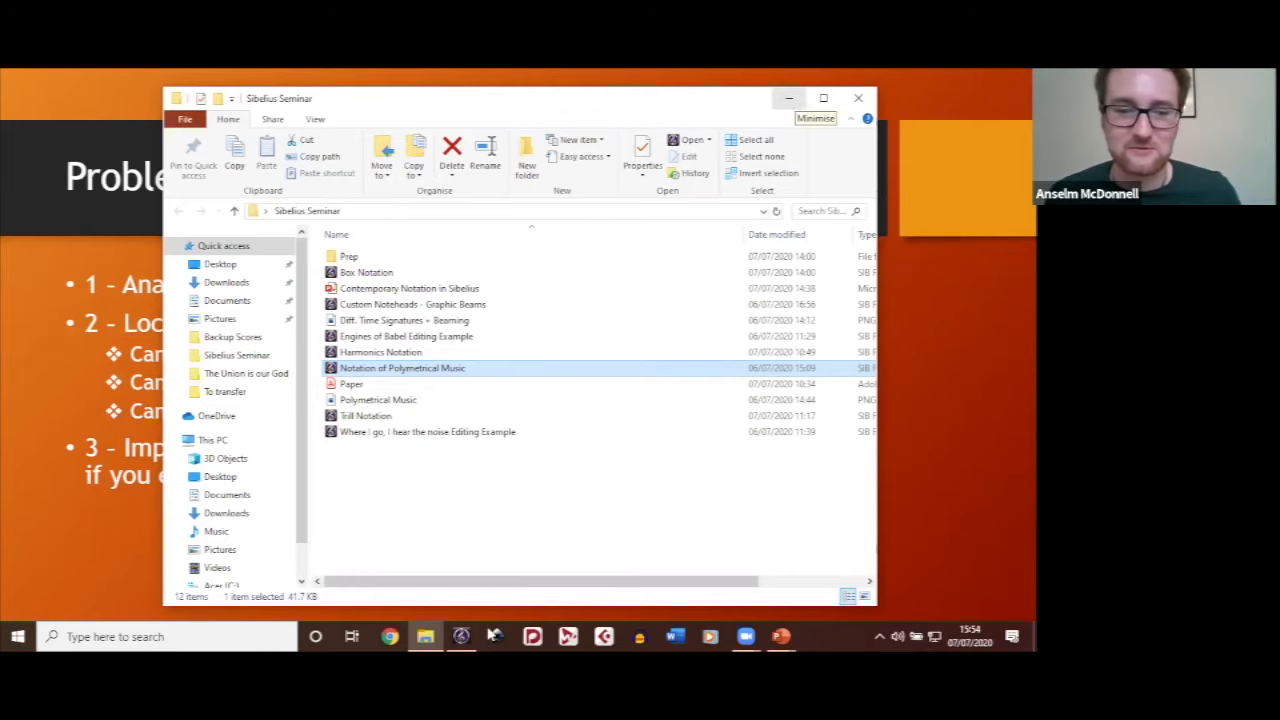
{"action": "mouse_move", "coordinate": [465, 636]}
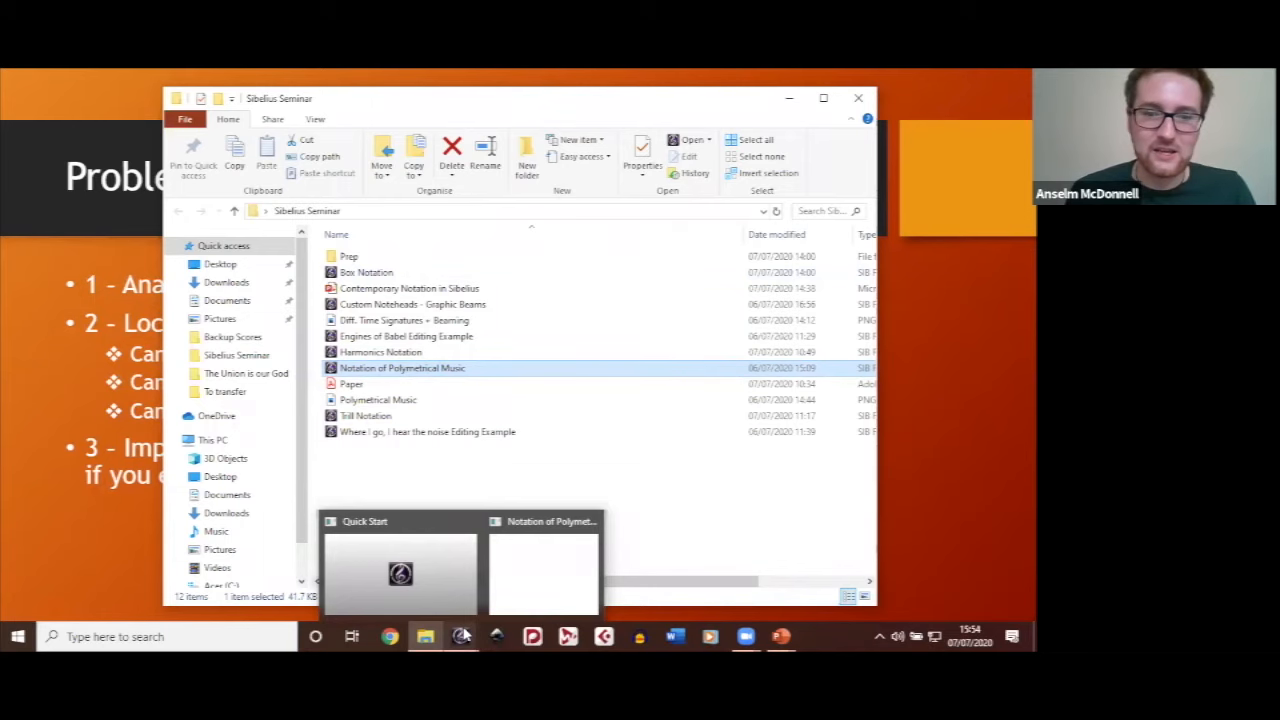
{"action": "left_click", "coordinate": [795, 100]}
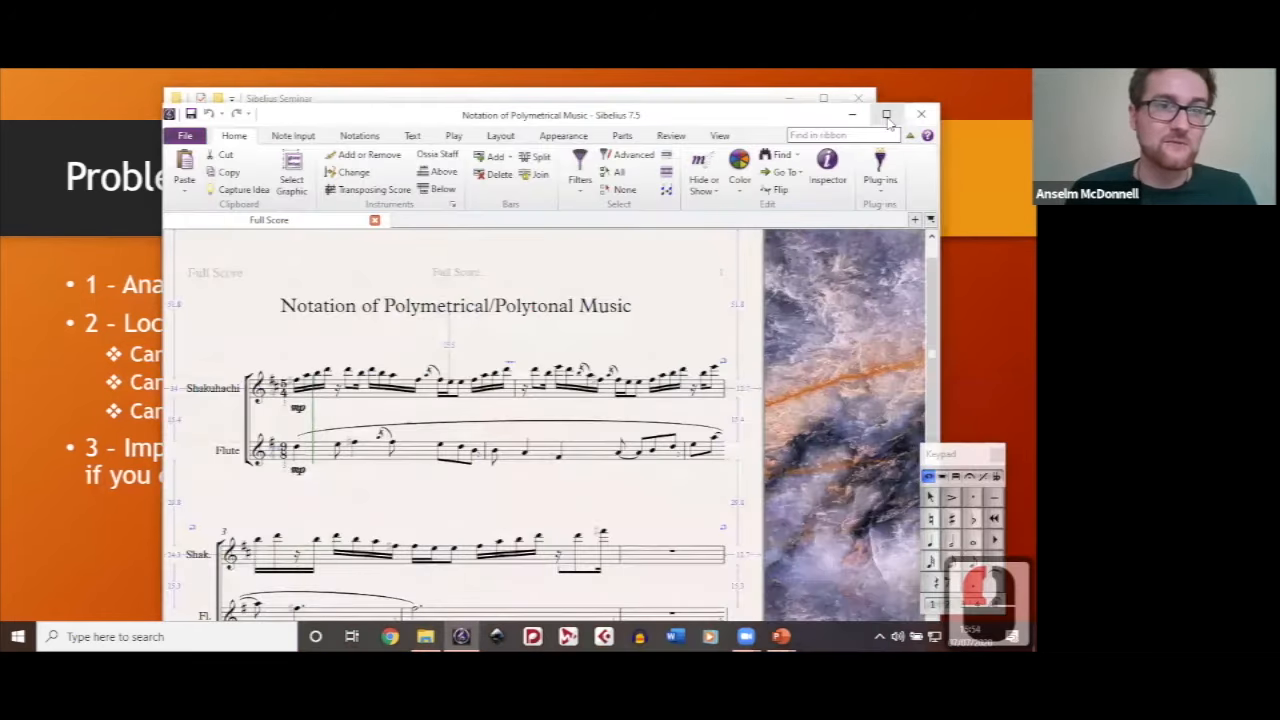
{"action": "left_click", "coordinate": [886, 115]}
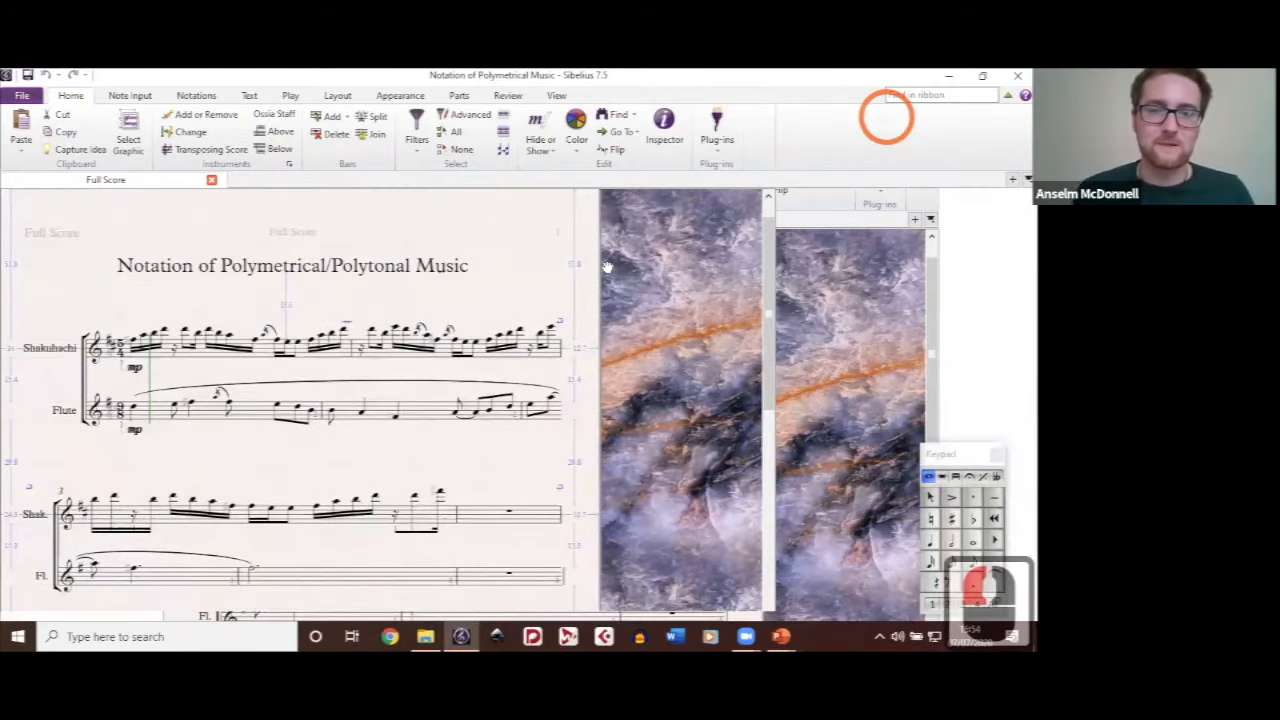
Step: Examine the opening Shakuhachi and Flute system, comparing the staves' separate time signatures, key signatures and barlines
{"action": "scroll", "coordinate": [641, 399], "scroll_direction": "up", "scroll_amount": 2}
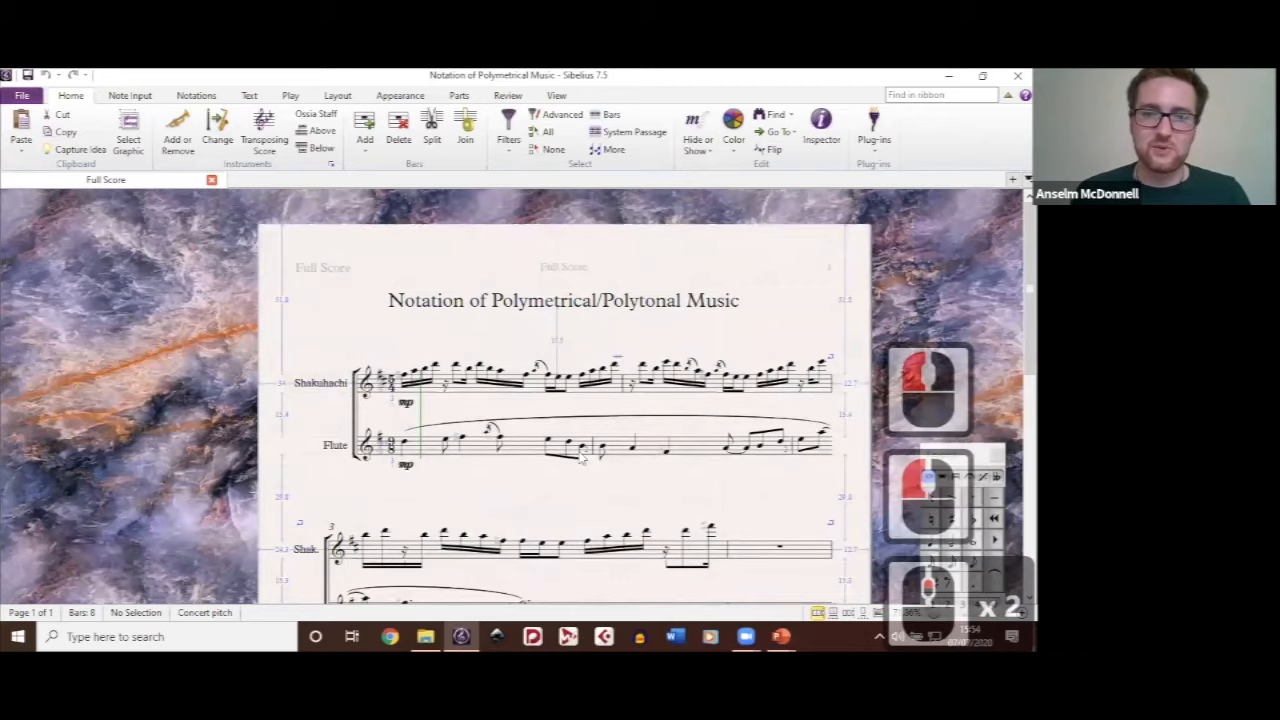
{"action": "scroll", "coordinate": [582, 456], "scroll_direction": "down", "scroll_amount": 2}
{"action": "left_click_drag", "start_coordinate": [579, 452], "coordinate": [527, 362]}
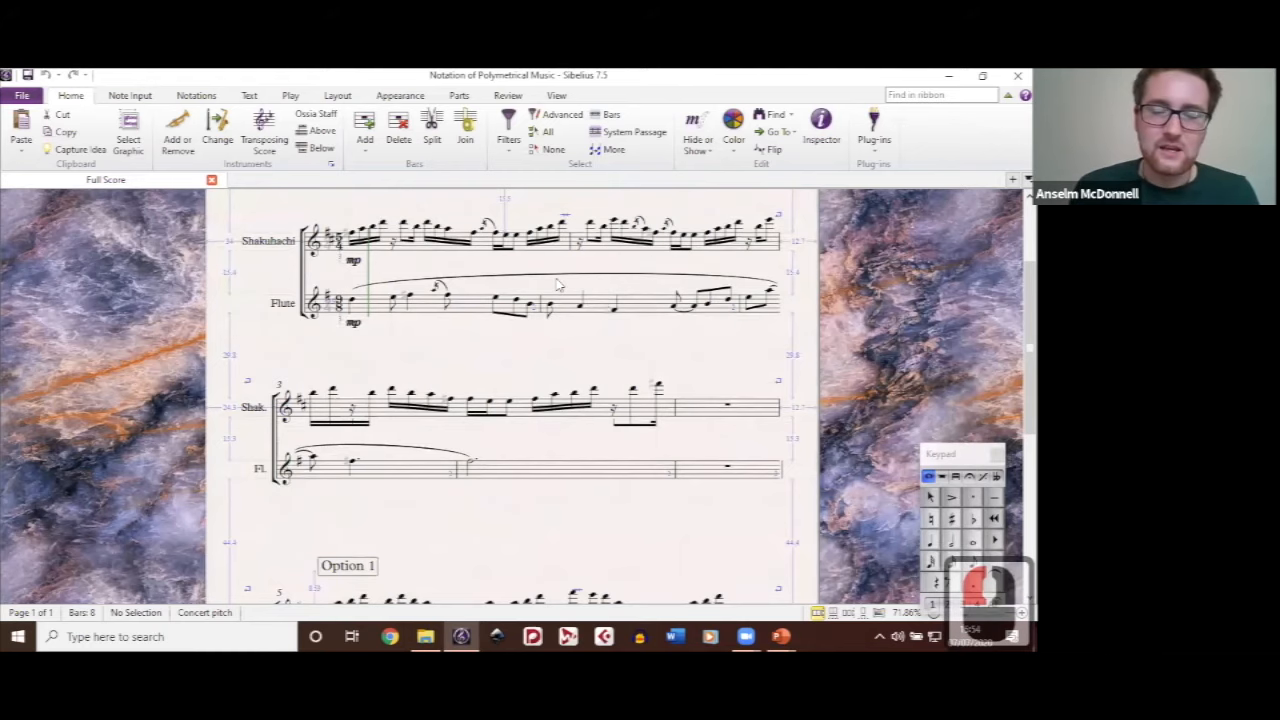
{"action": "scroll", "coordinate": [558, 286], "scroll_direction": "up", "scroll_amount": 4, "text": "ctrl"}
{"action": "scroll", "coordinate": [519, 456], "scroll_direction": "down", "scroll_amount": 4, "text": "ctrl"}
{"action": "scroll", "coordinate": [545, 335], "scroll_direction": "up", "scroll_amount": 4, "text": "ctrl"}
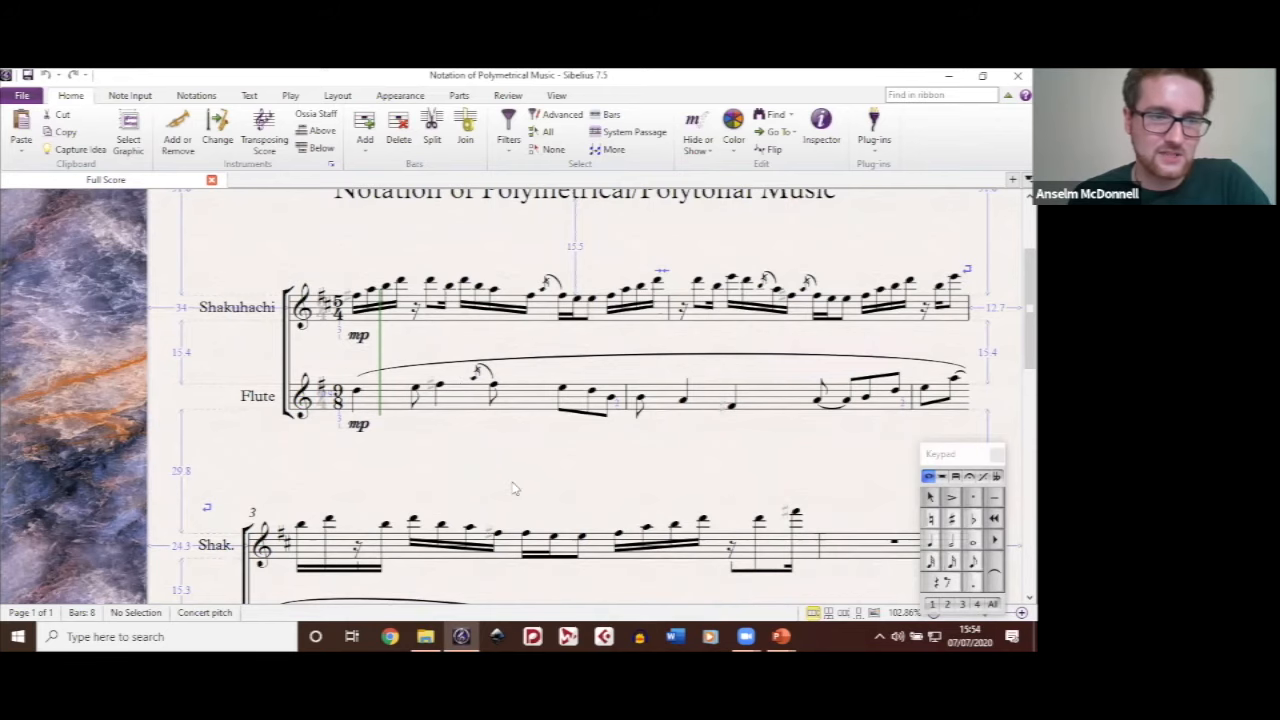
{"action": "left_click_drag", "start_coordinate": [509, 478], "coordinate": [289, 347]}
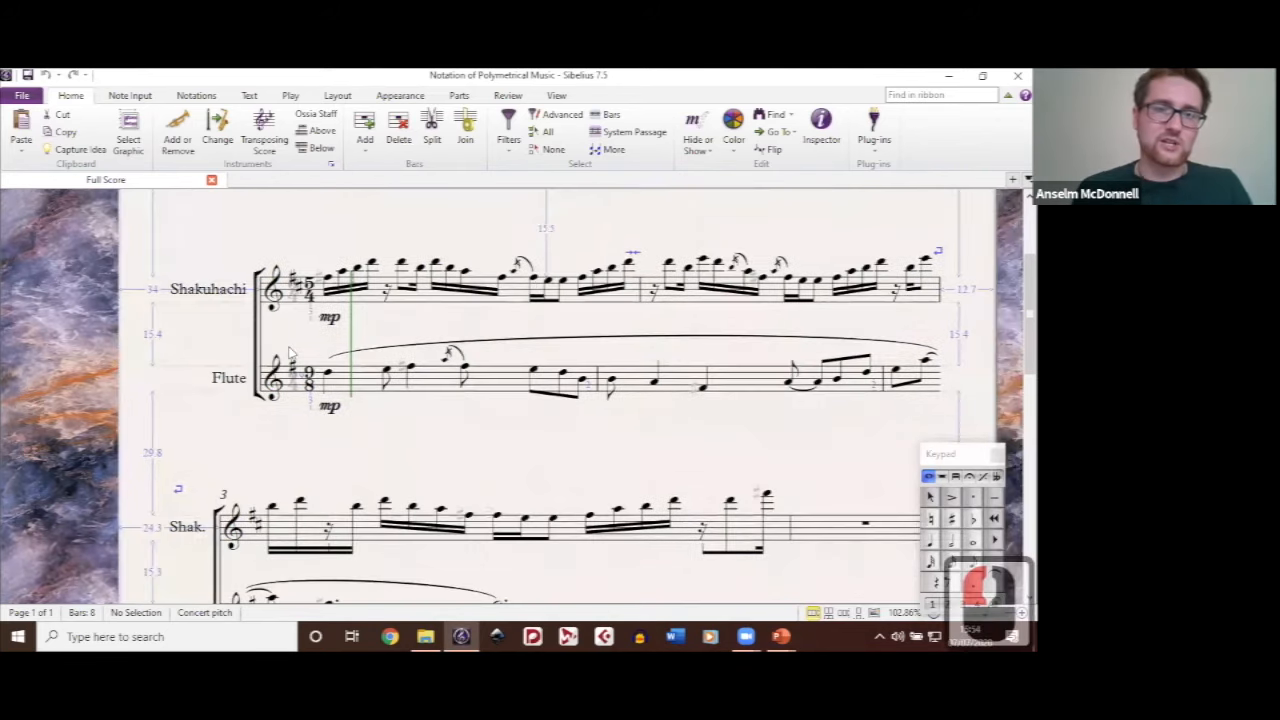
{"action": "scroll", "coordinate": [289, 352], "scroll_direction": "up", "scroll_amount": 5, "text": "ctrl"}
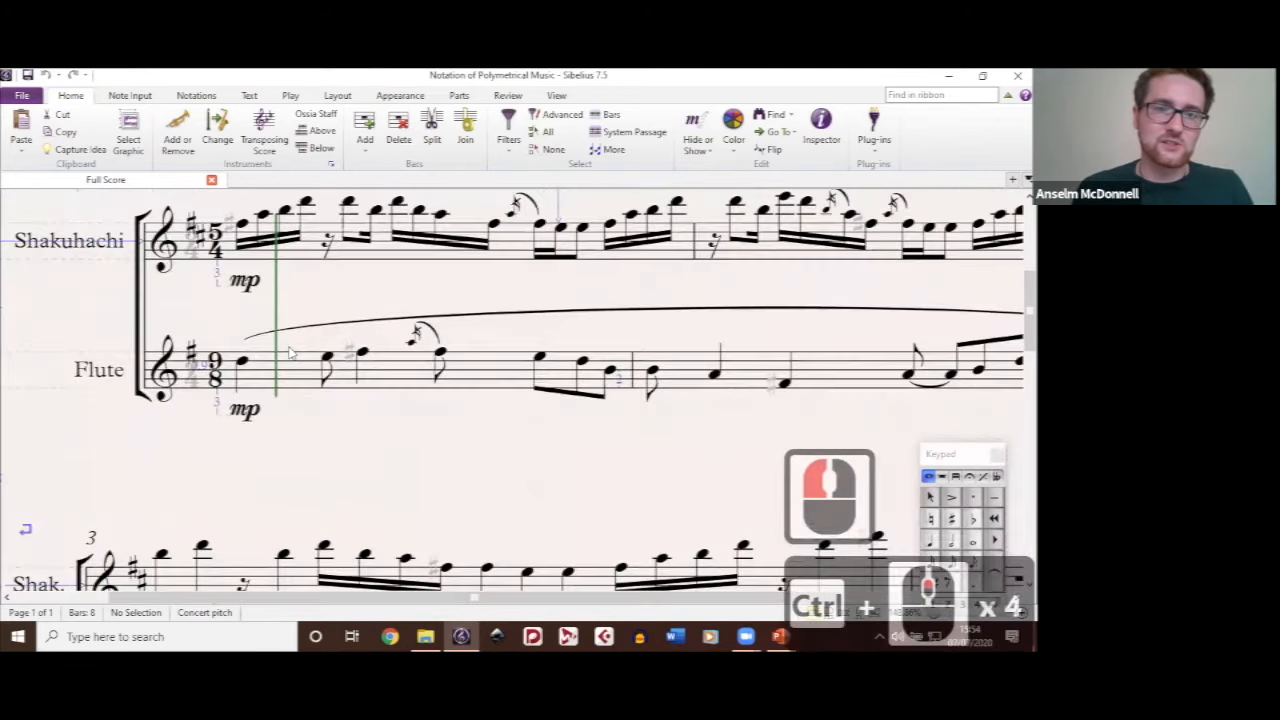
{"action": "scroll", "coordinate": [280, 295], "scroll_direction": "up", "scroll_amount": 1, "text": "ctrl"}
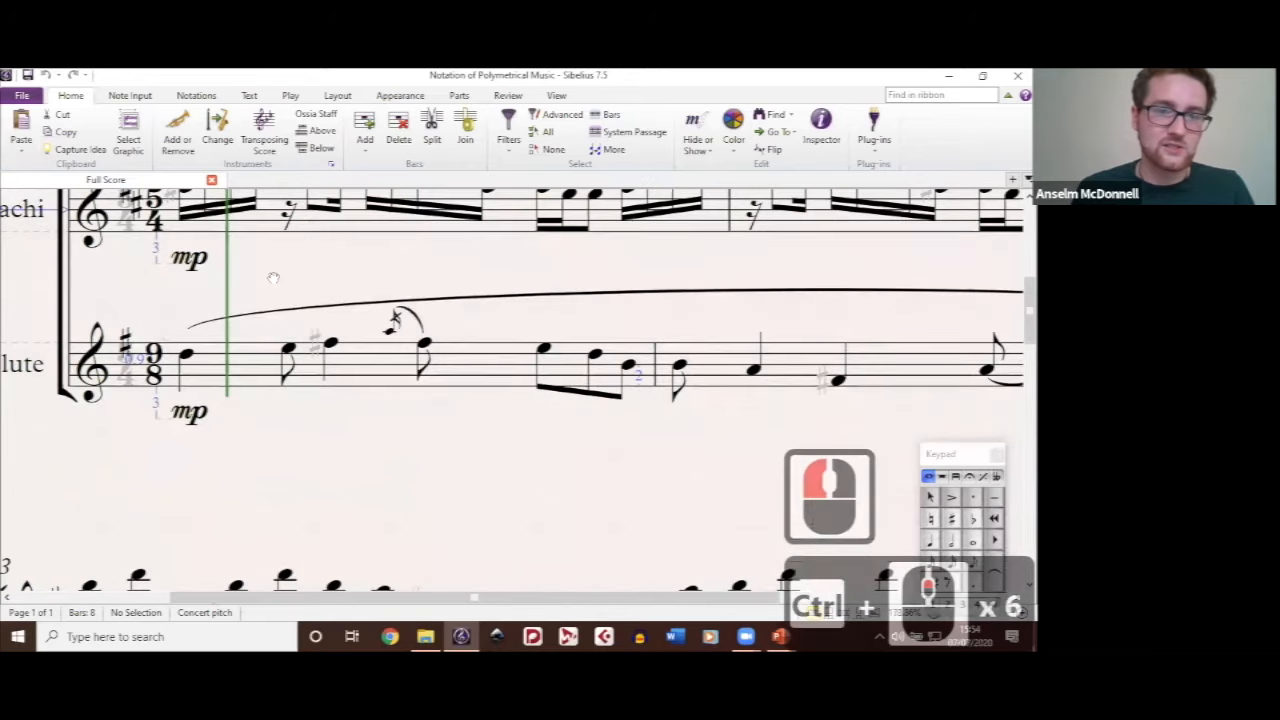
{"action": "left_click_drag", "start_coordinate": [400, 290], "coordinate": [572, 368]}
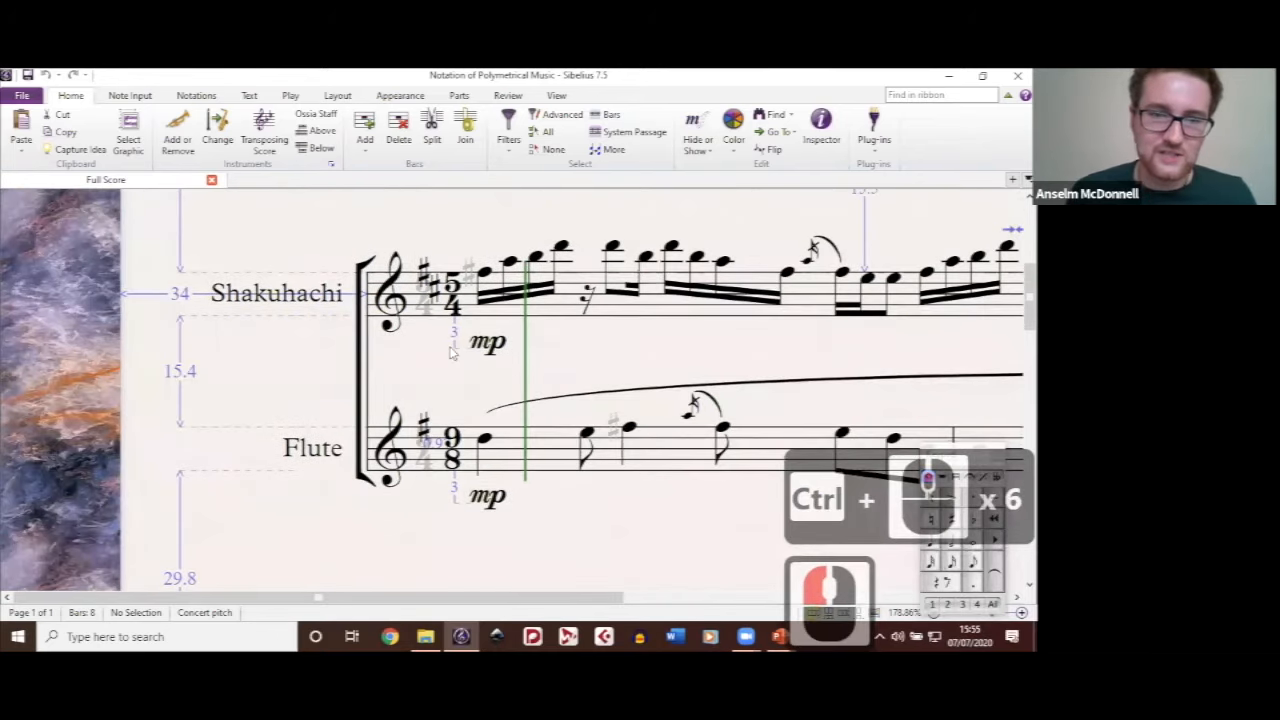
{"action": "scroll", "coordinate": [452, 352], "scroll_direction": "up", "scroll_amount": 2, "text": "ctrl"}
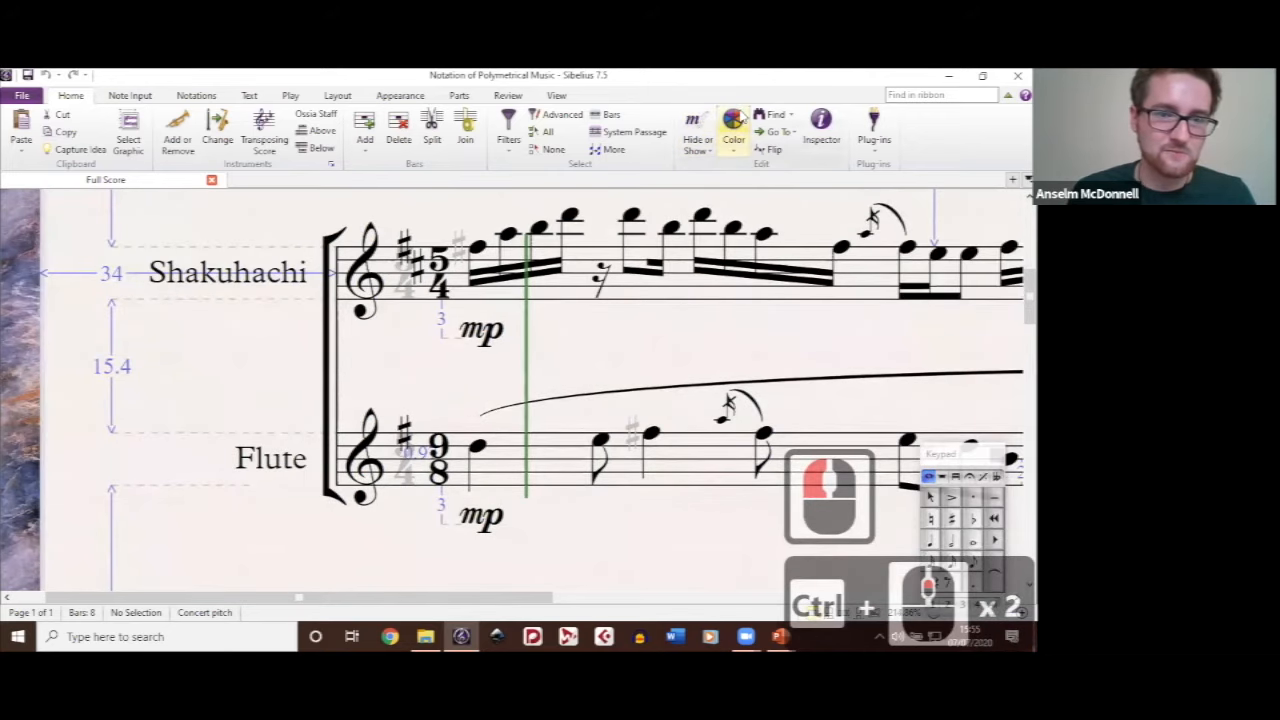
Step: Reveal the hidden system-wide 5/4 time signature in bar 1 and hide it again
{"action": "left_click", "coordinate": [410, 285]}
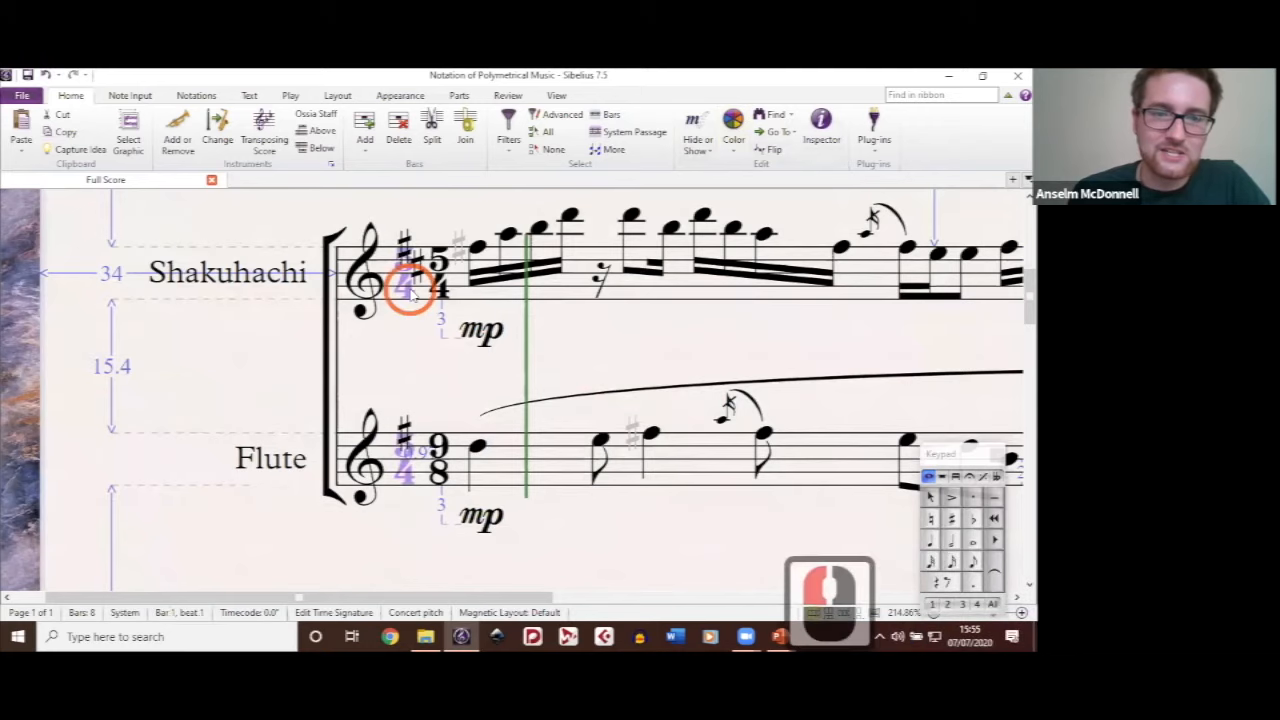
{"action": "left_click", "coordinate": [404, 350]}
{"action": "double_click", "coordinate": [672, 480]}
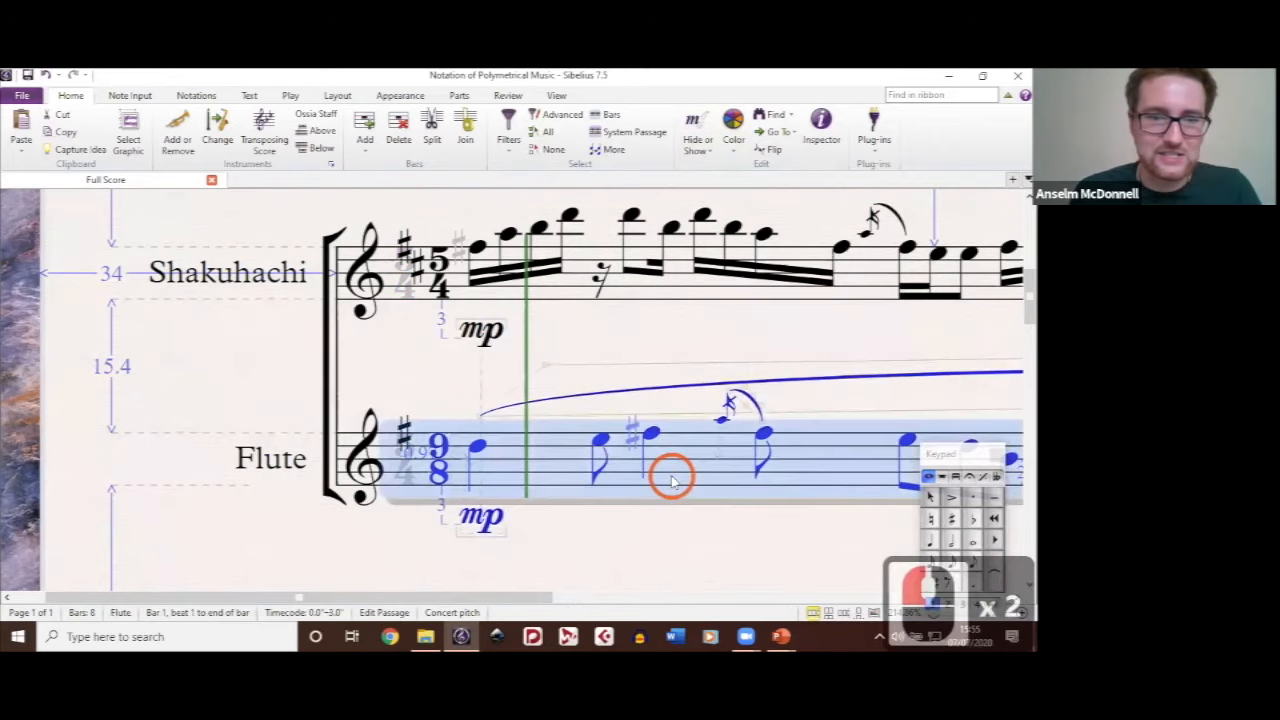
{"action": "left_click", "coordinate": [625, 368]}
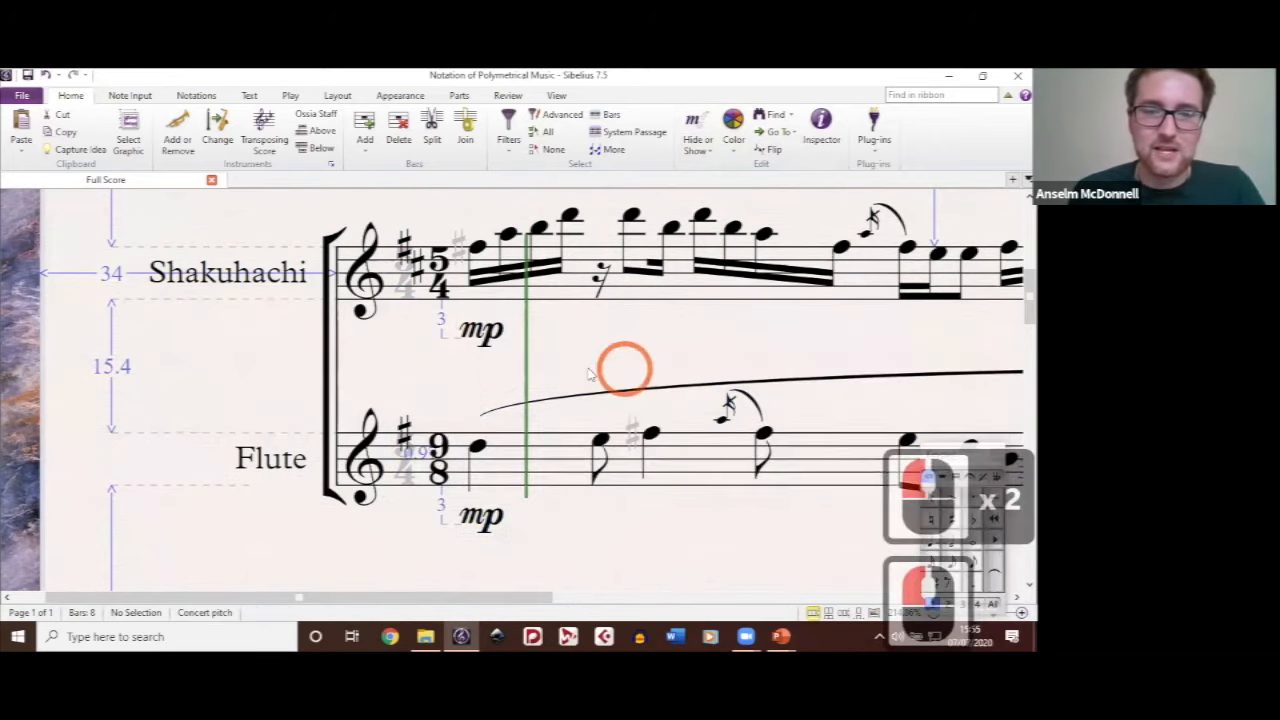
{"action": "left_click", "coordinate": [406, 285]}
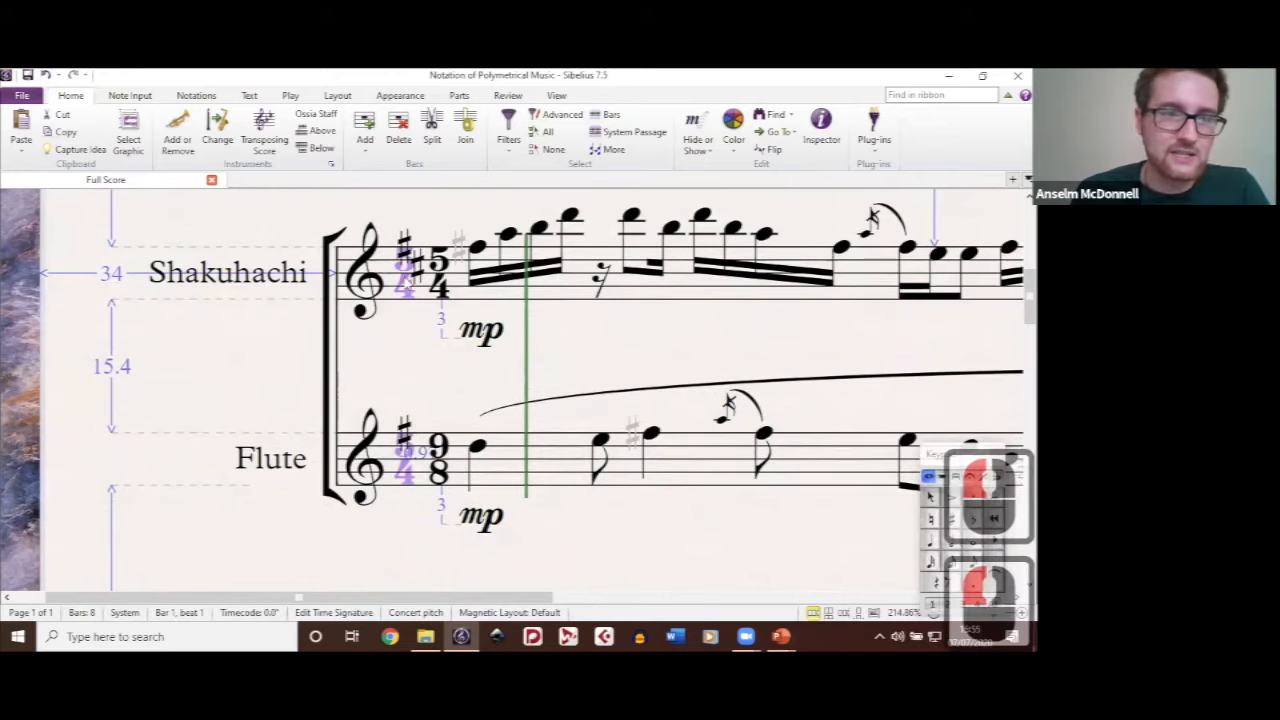
{"action": "left_click", "coordinate": [693, 122]}
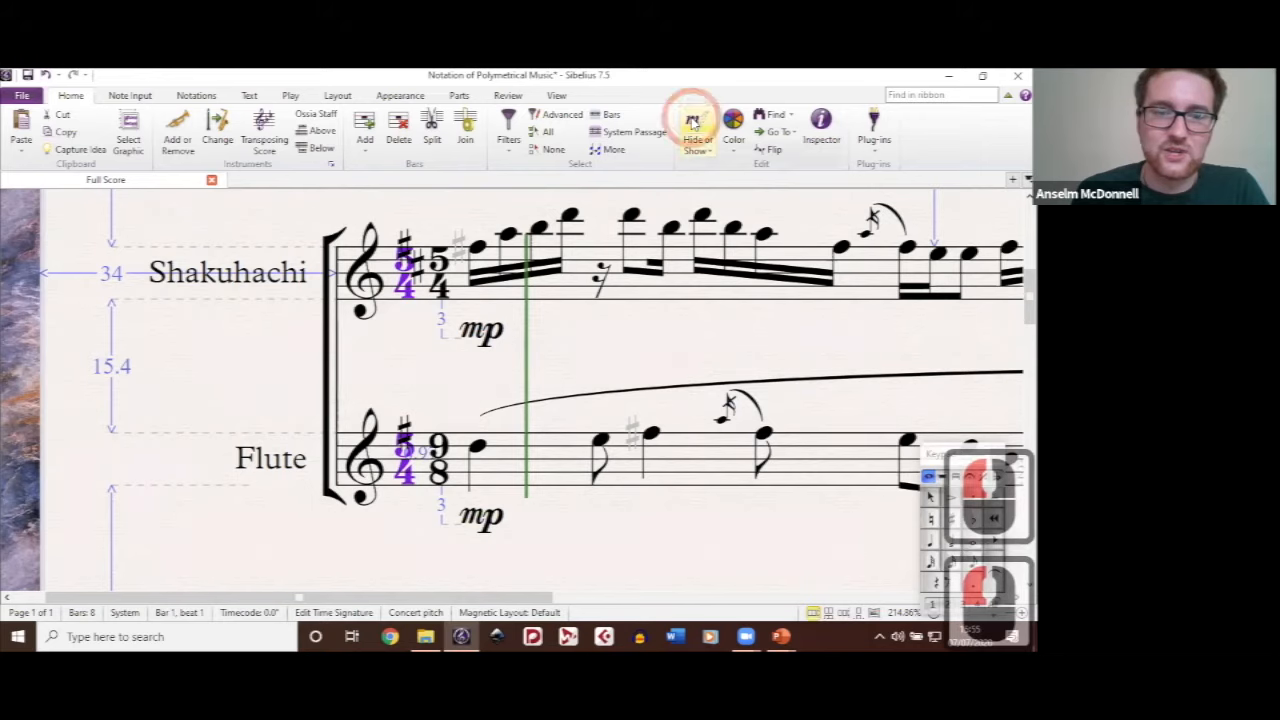
{"action": "left_click", "coordinate": [581, 341]}
{"action": "left_click", "coordinate": [645, 354]}
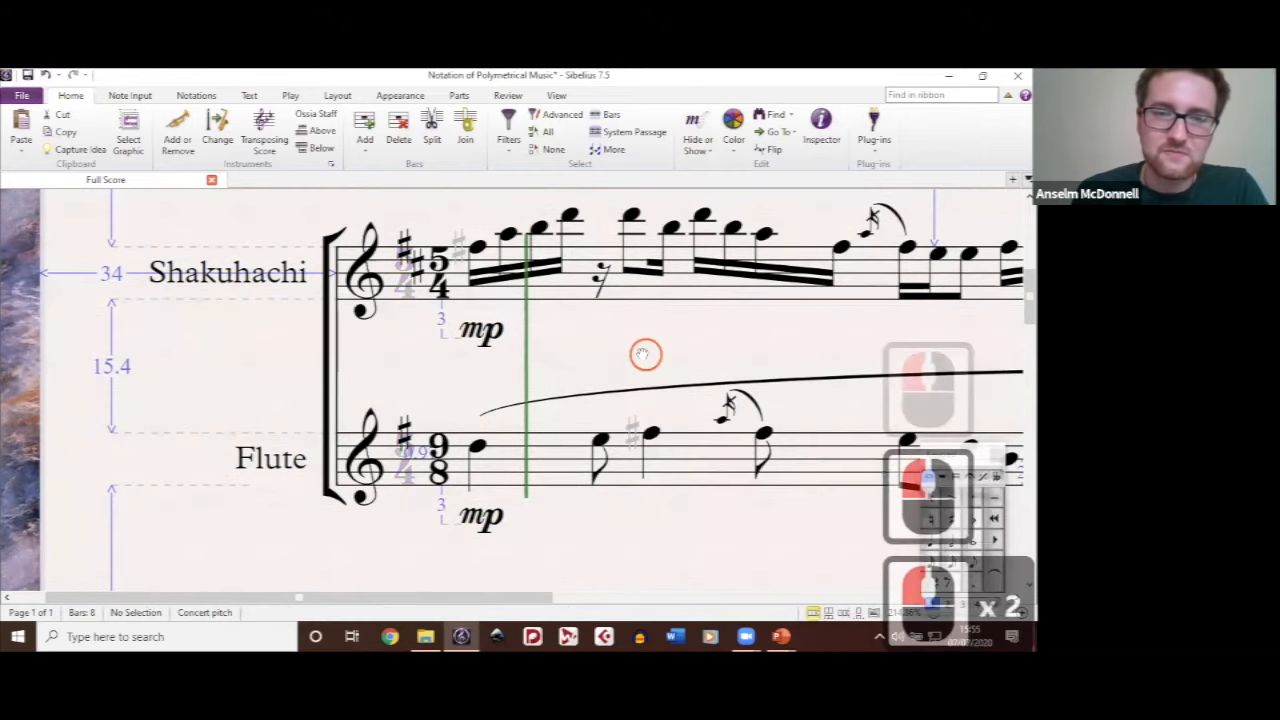
Step: Add a 6/8 time signature to the Shakuhachi staff in bar 1 using the Time signatures (one staff only) text style
{"action": "left_click_drag", "start_coordinate": [645, 354], "coordinate": [571, 336]}
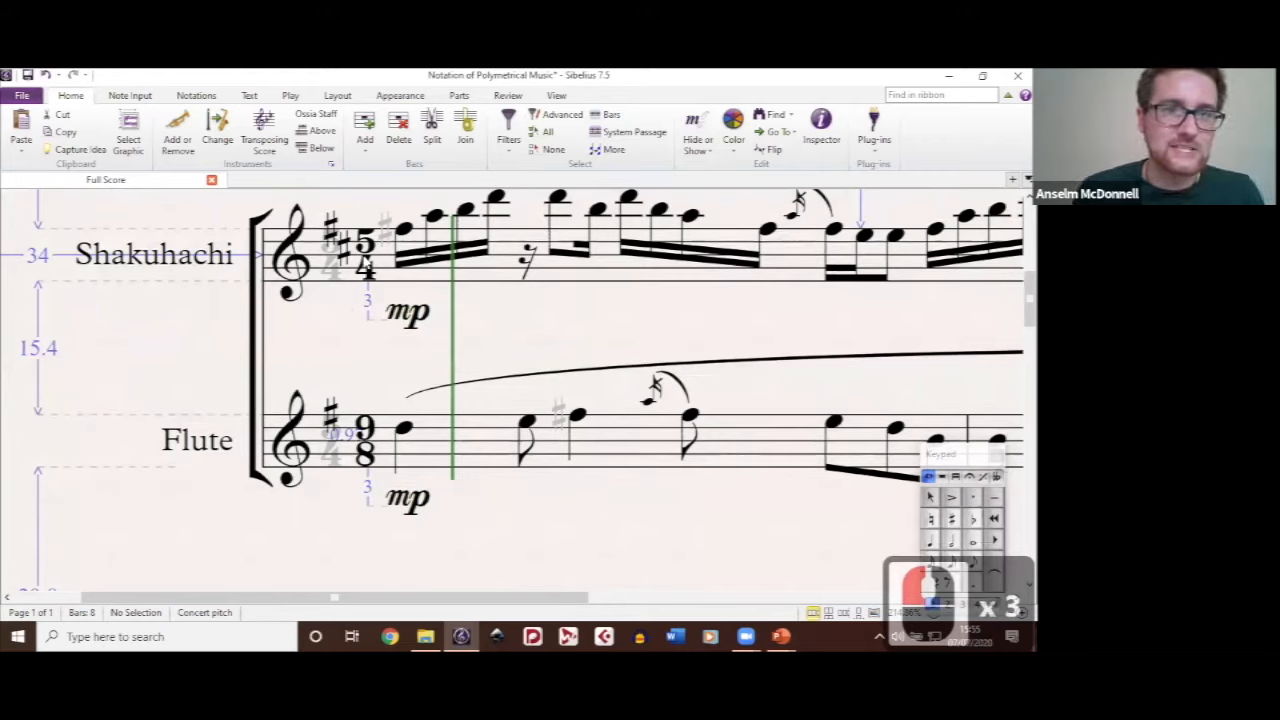
{"action": "left_click", "coordinate": [249, 96]}
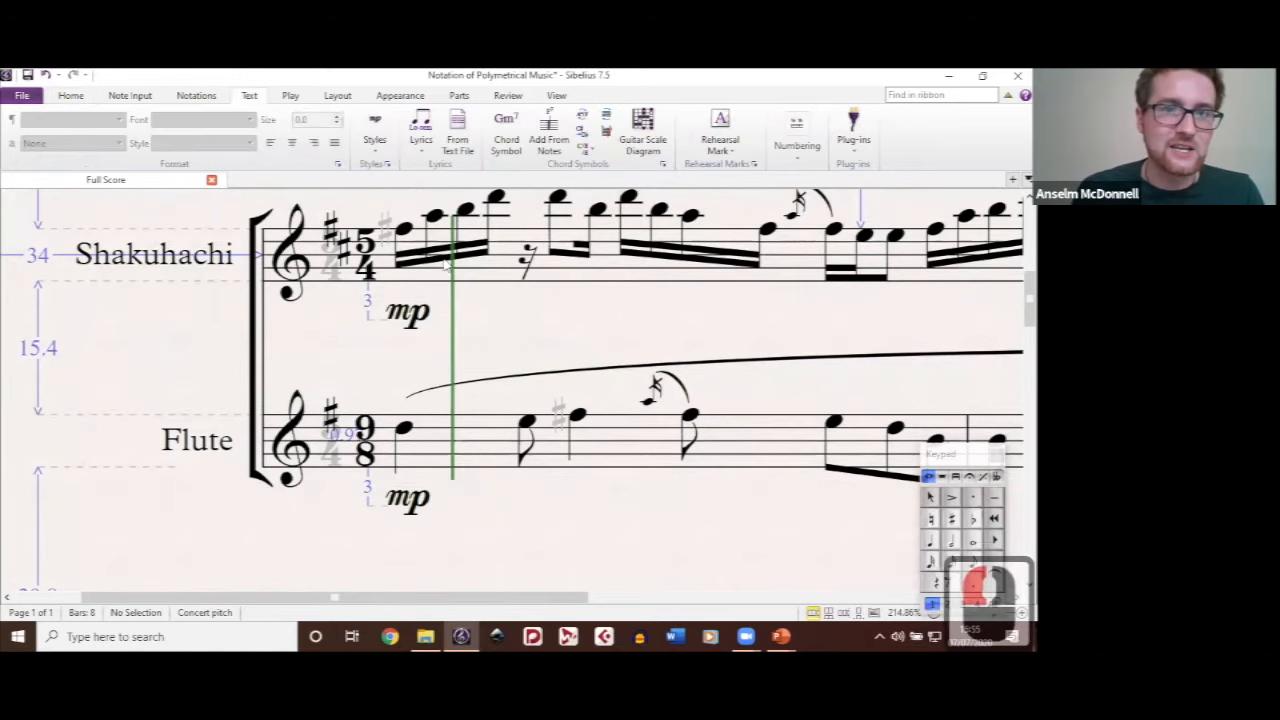
{"action": "left_click_drag", "start_coordinate": [342, 206], "coordinate": [246, 240]}
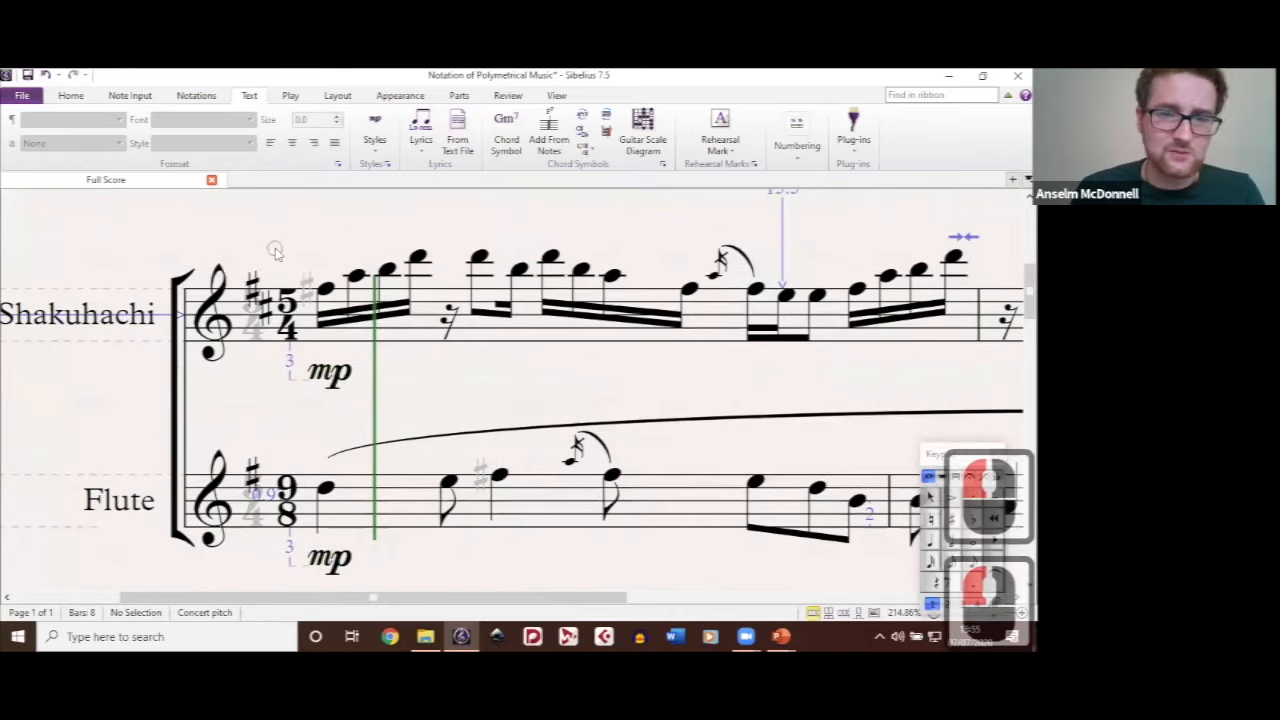
{"action": "right_click", "coordinate": [373, 478]}
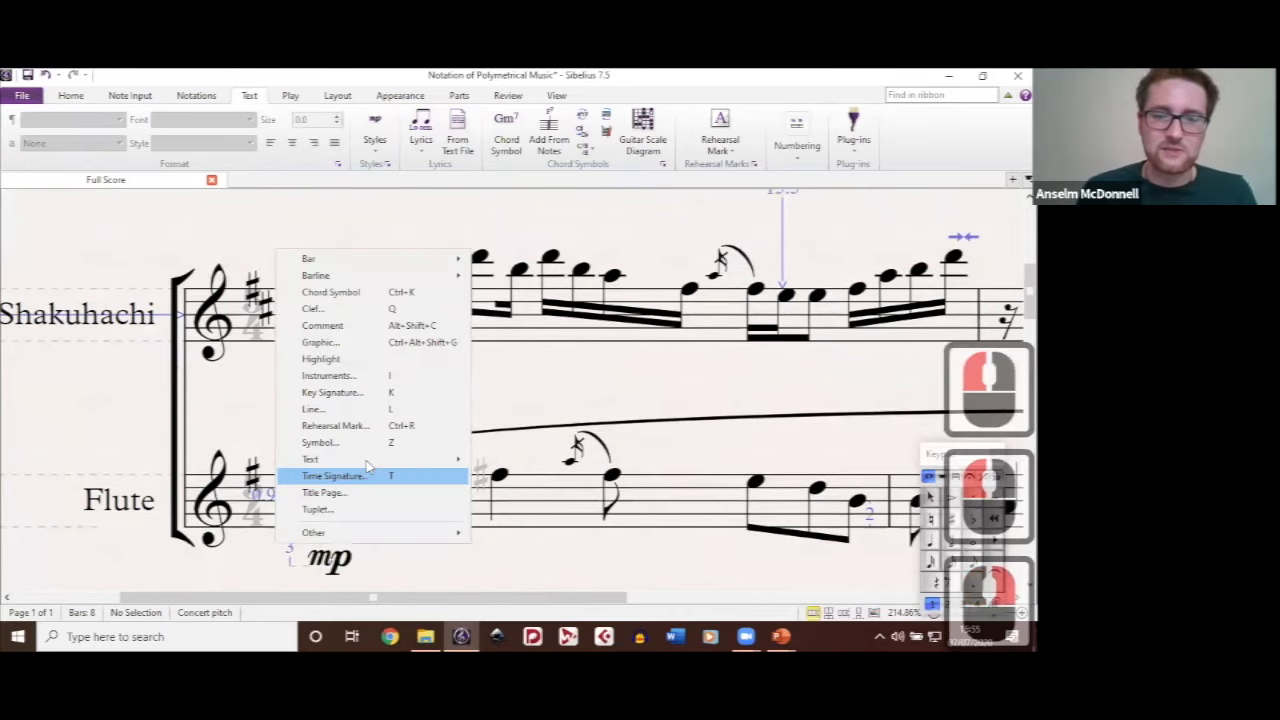
{"action": "mouse_move", "coordinate": [367, 461]}
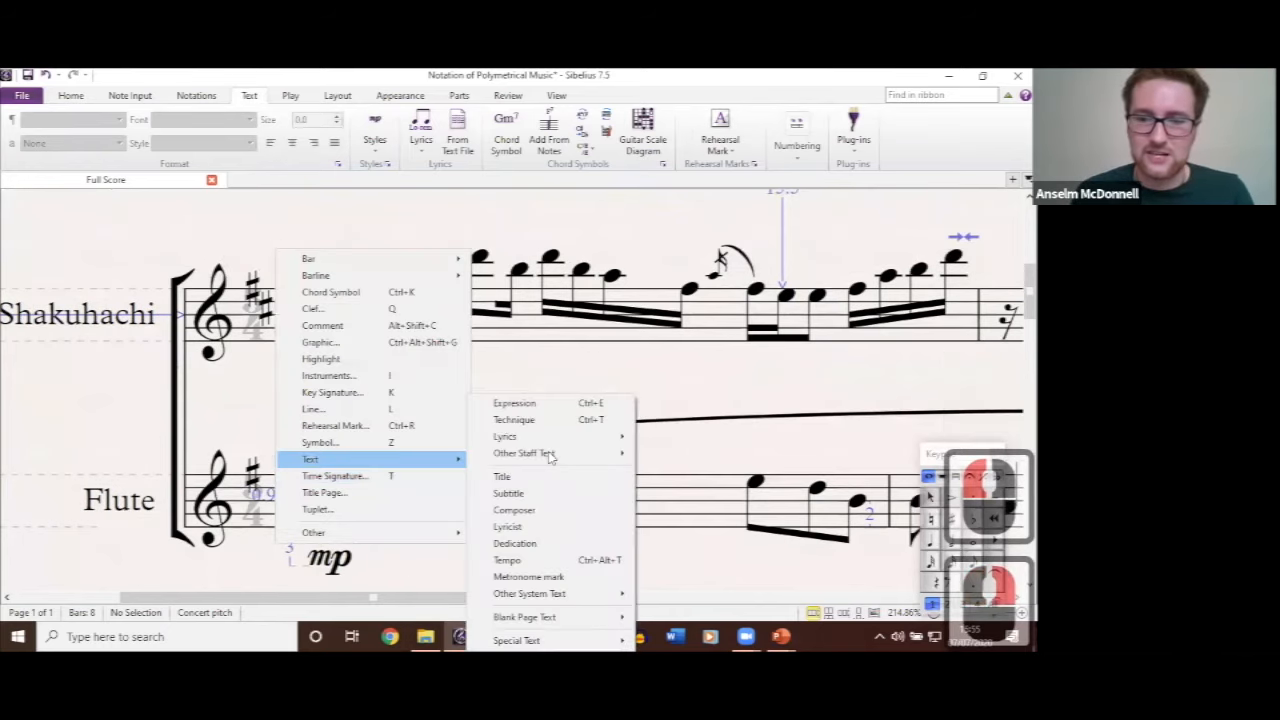
{"action": "mouse_move", "coordinate": [549, 457]}
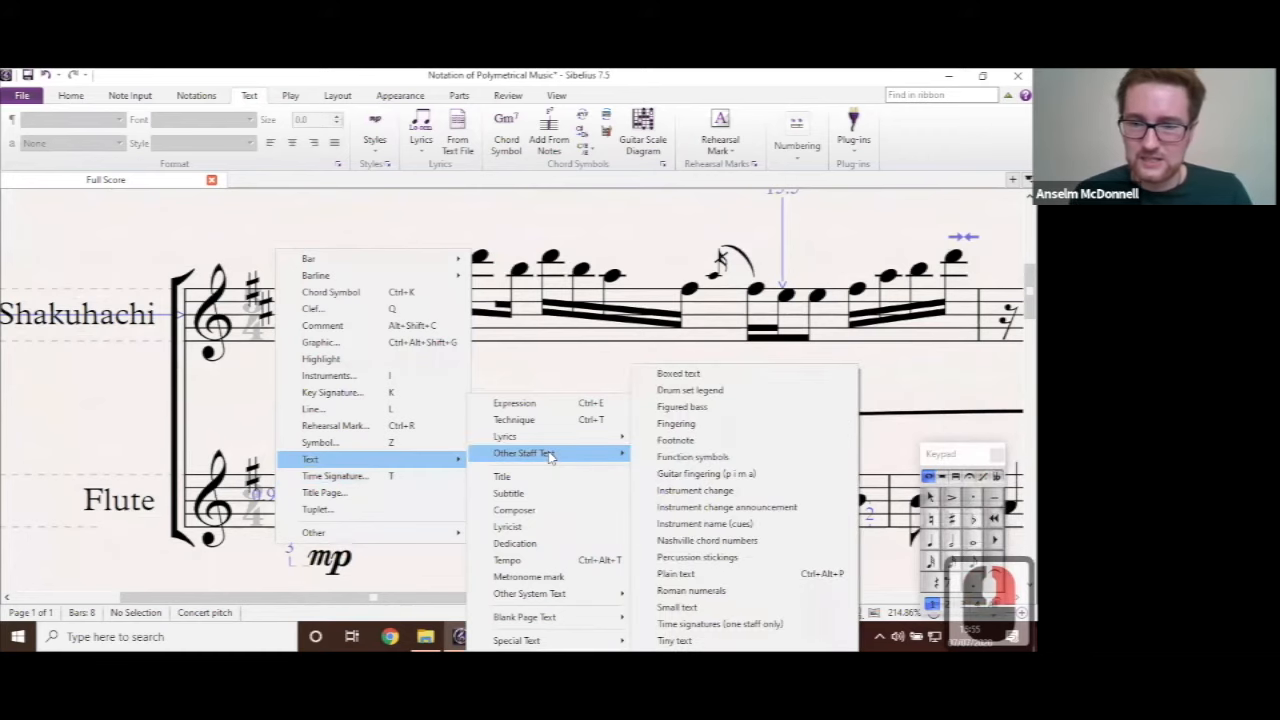
{"action": "left_click", "coordinate": [729, 622]}
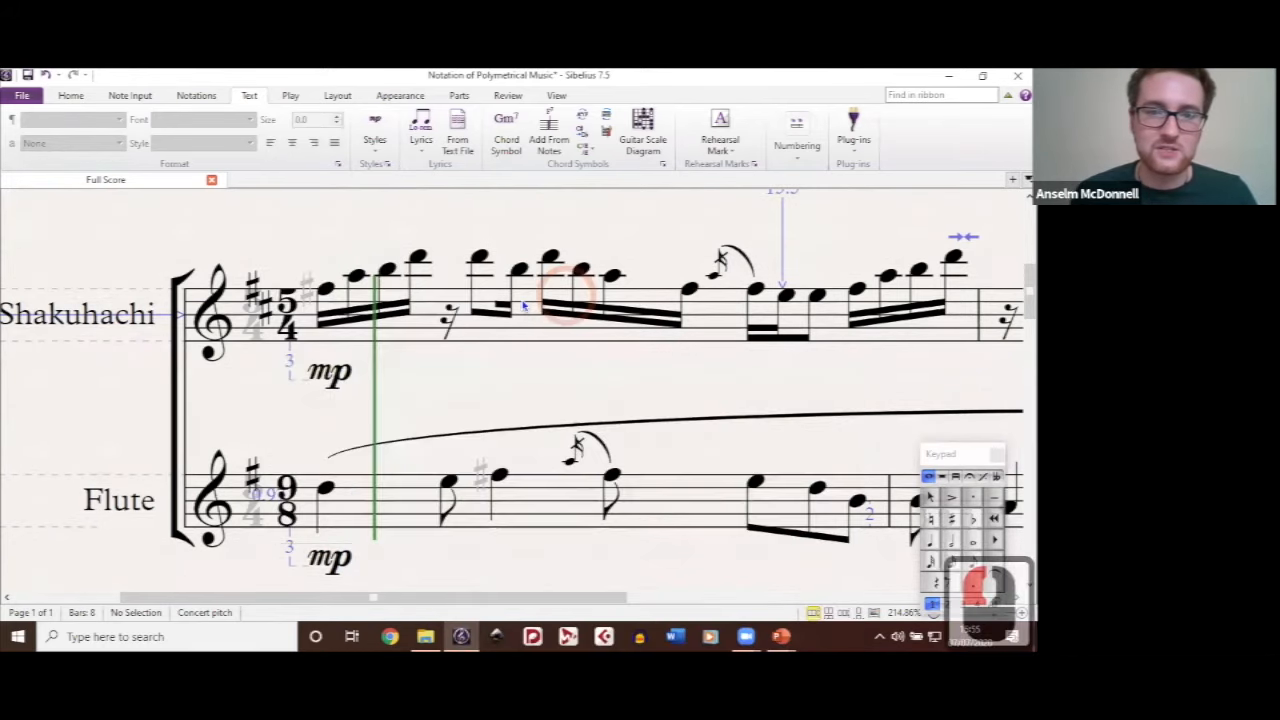
{"action": "left_click", "coordinate": [545, 352]}
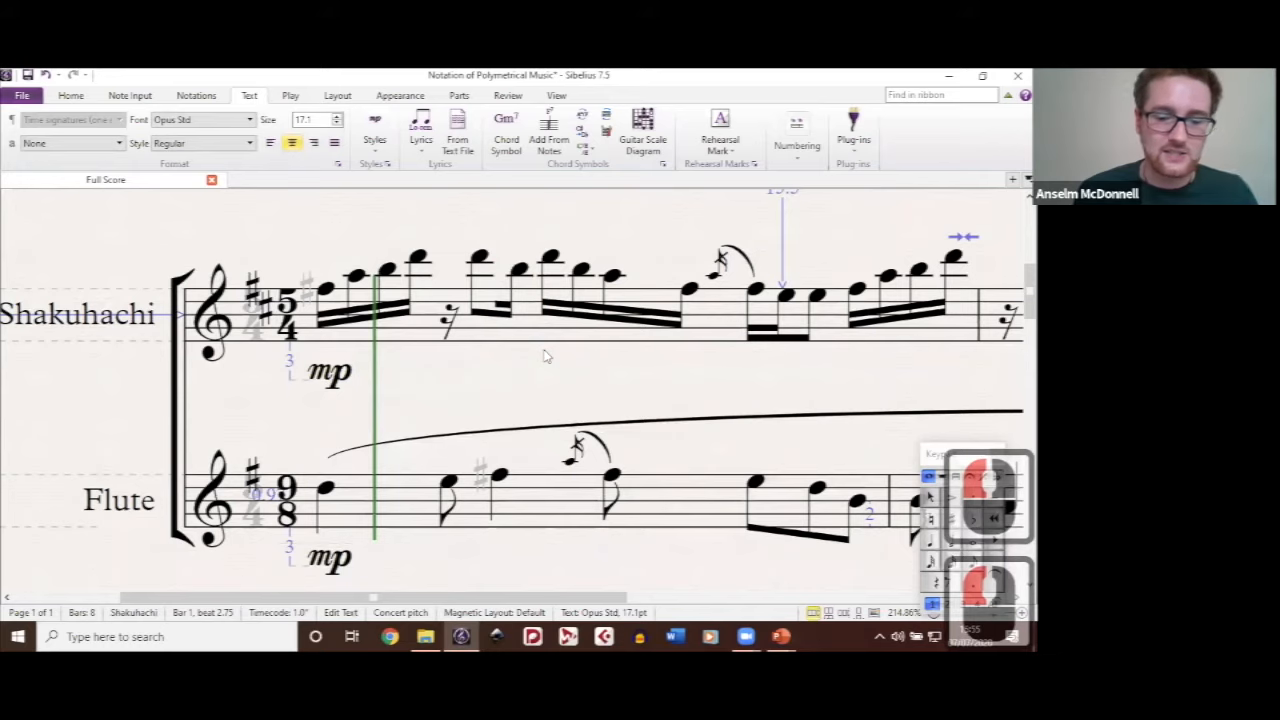
{"action": "type", "text": "6"}
{"action": "key", "text": "Return"}
{"action": "type", "text": "8"}
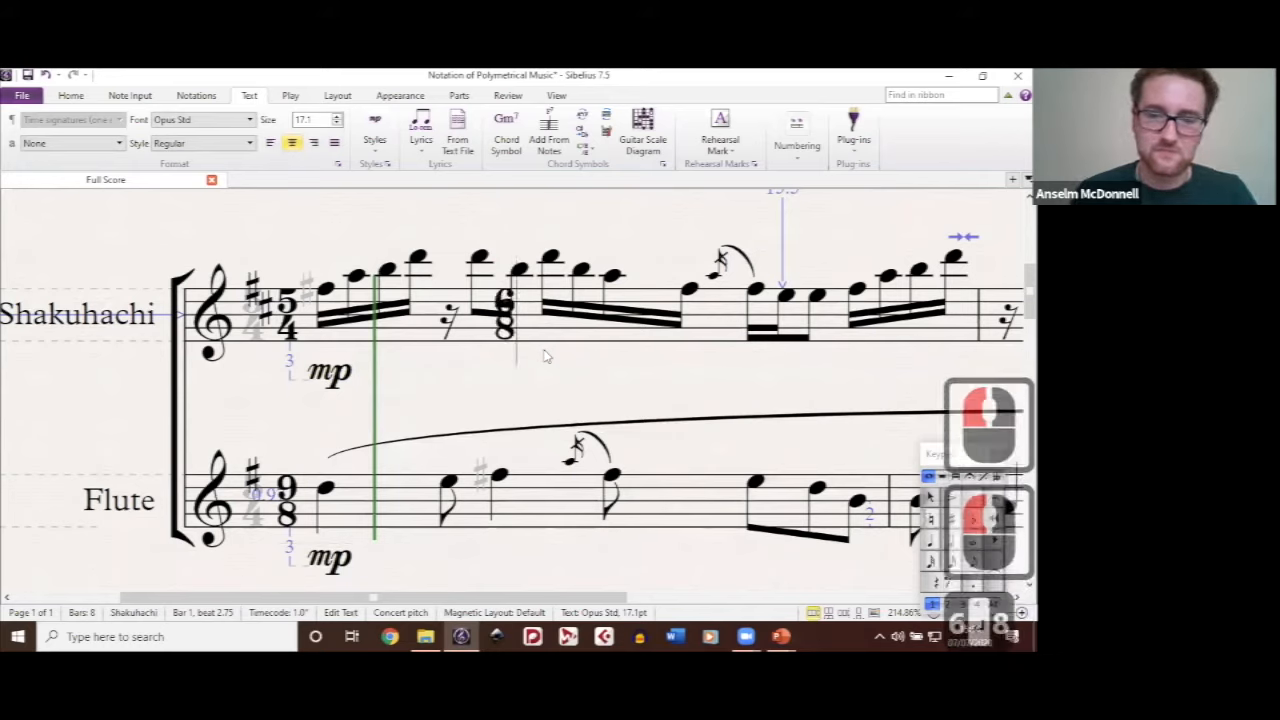
{"action": "left_click", "coordinate": [525, 330]}
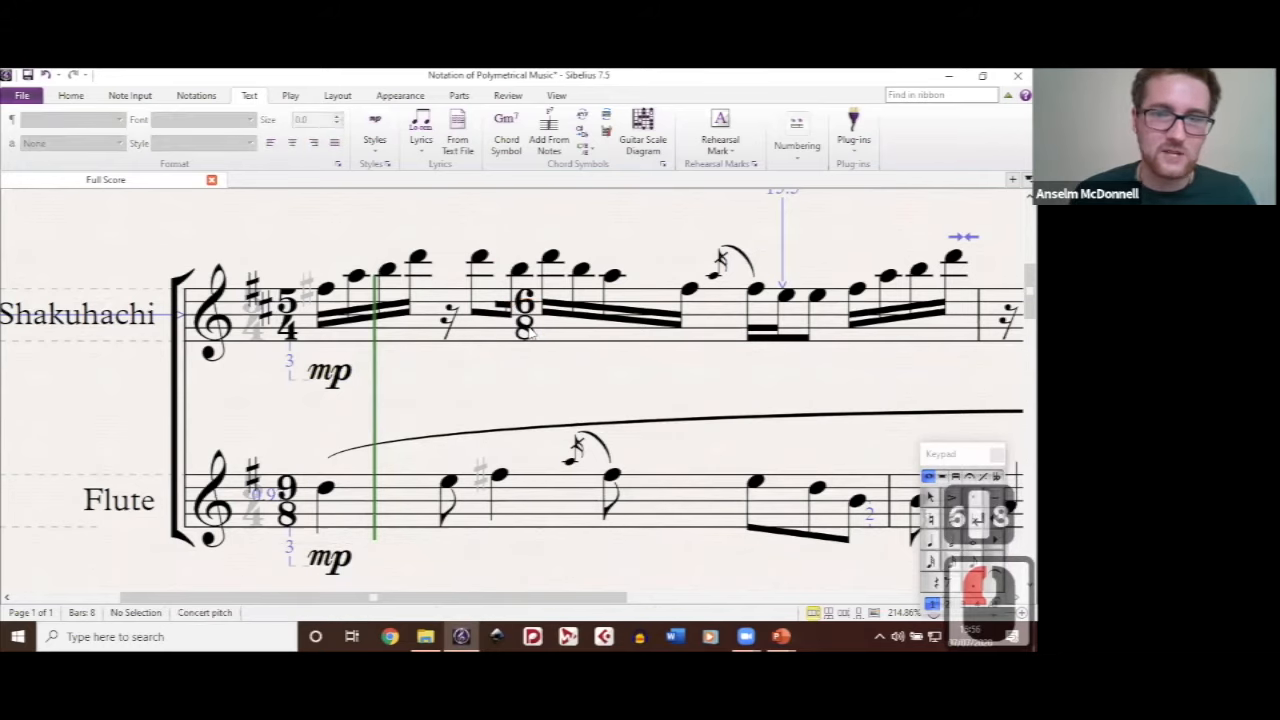
Step: Turn Magnetic Layout off for the 6/8 time signature text on the Shakuhachi staff
{"action": "double_click", "coordinate": [527, 330]}
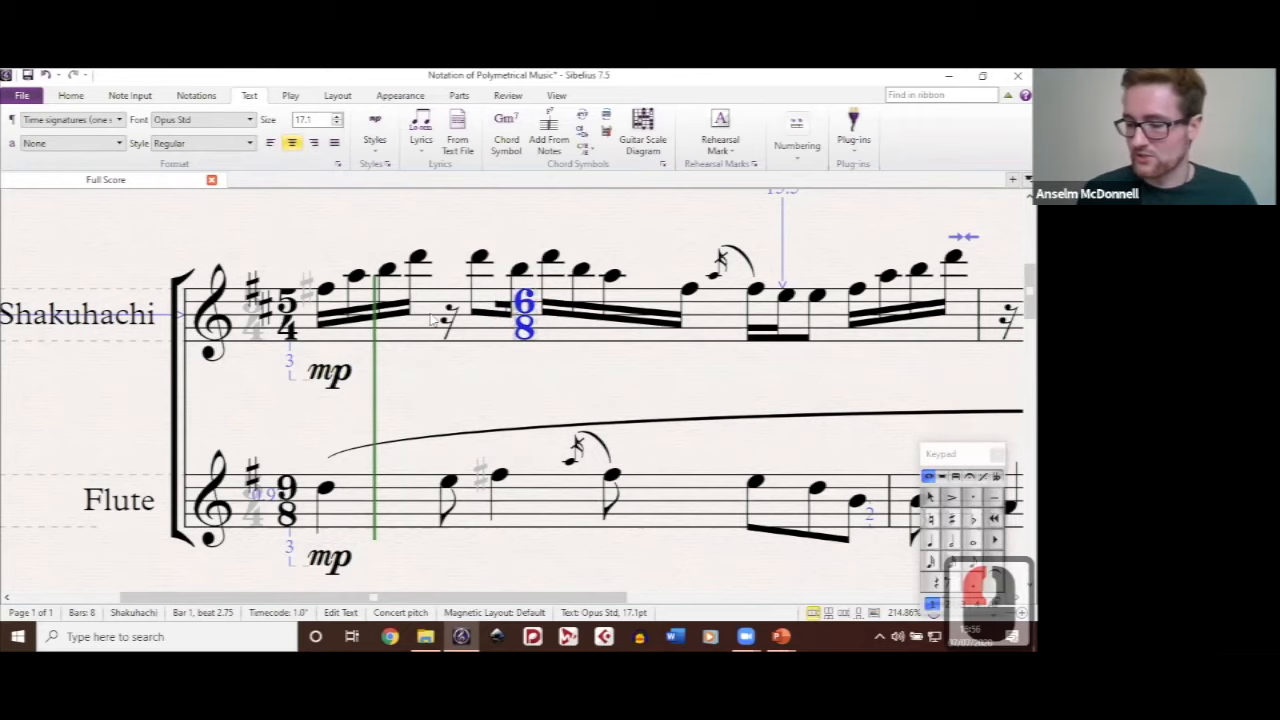
{"action": "key", "text": "m"}
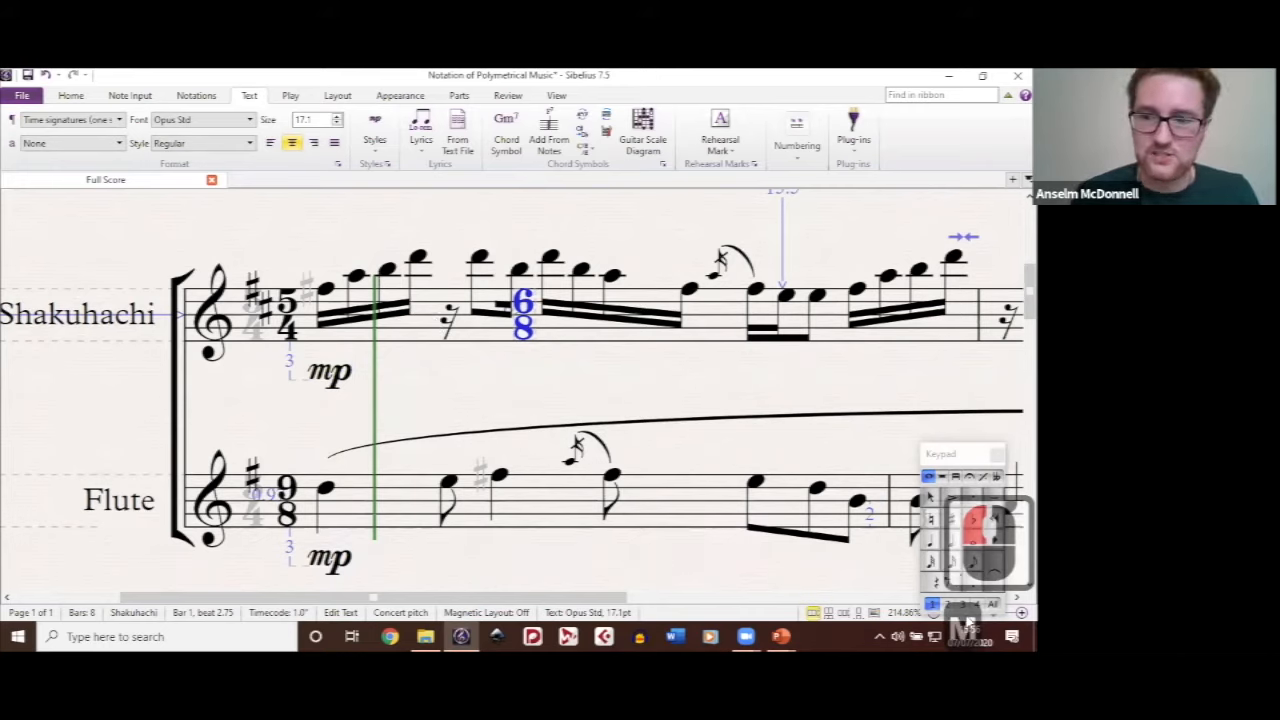
Step: Try moving the added 6/8 time signature text on the Shakuhachi staff in bar 1, and delete it
{"action": "left_click", "coordinate": [333, 96]}
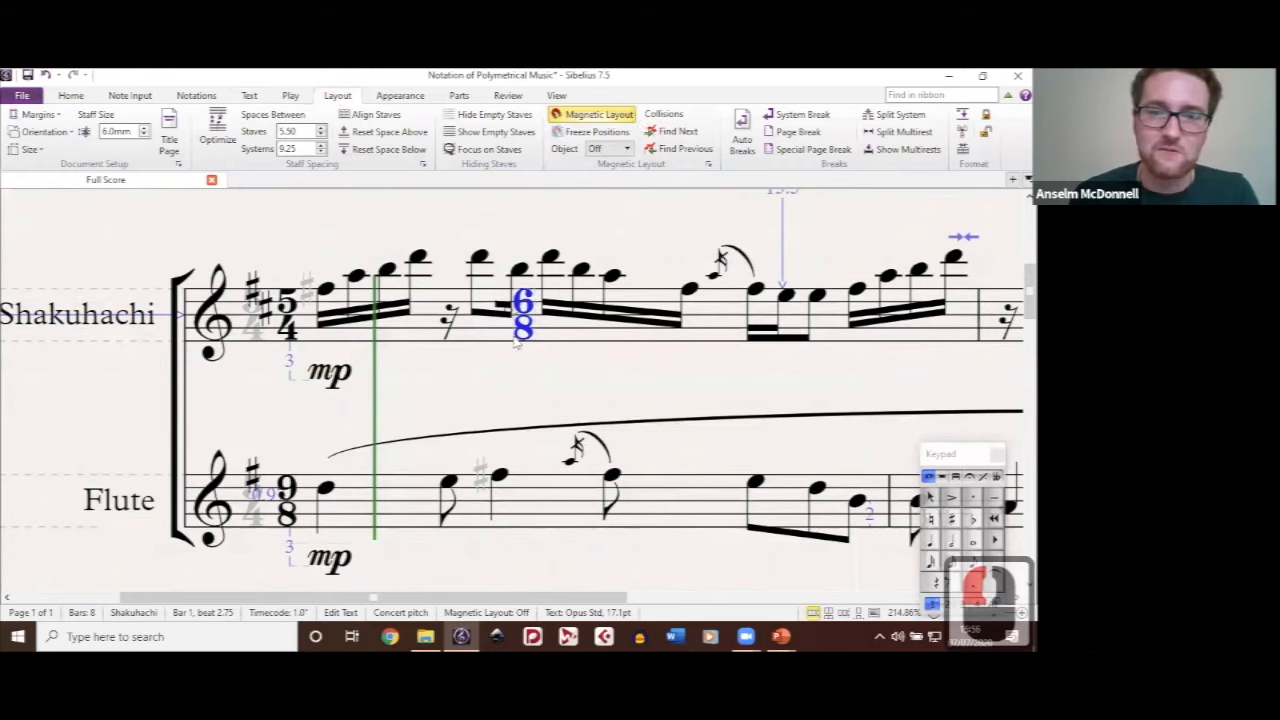
{"action": "mouse_move", "coordinate": [522, 332]}
{"action": "left_mouse_down"}
{"action": "mouse_move", "coordinate": [437, 341]}
{"action": "mouse_move", "coordinate": [470, 333]}
{"action": "left_mouse_up"}
{"action": "key", "text": "ctrl+z"}
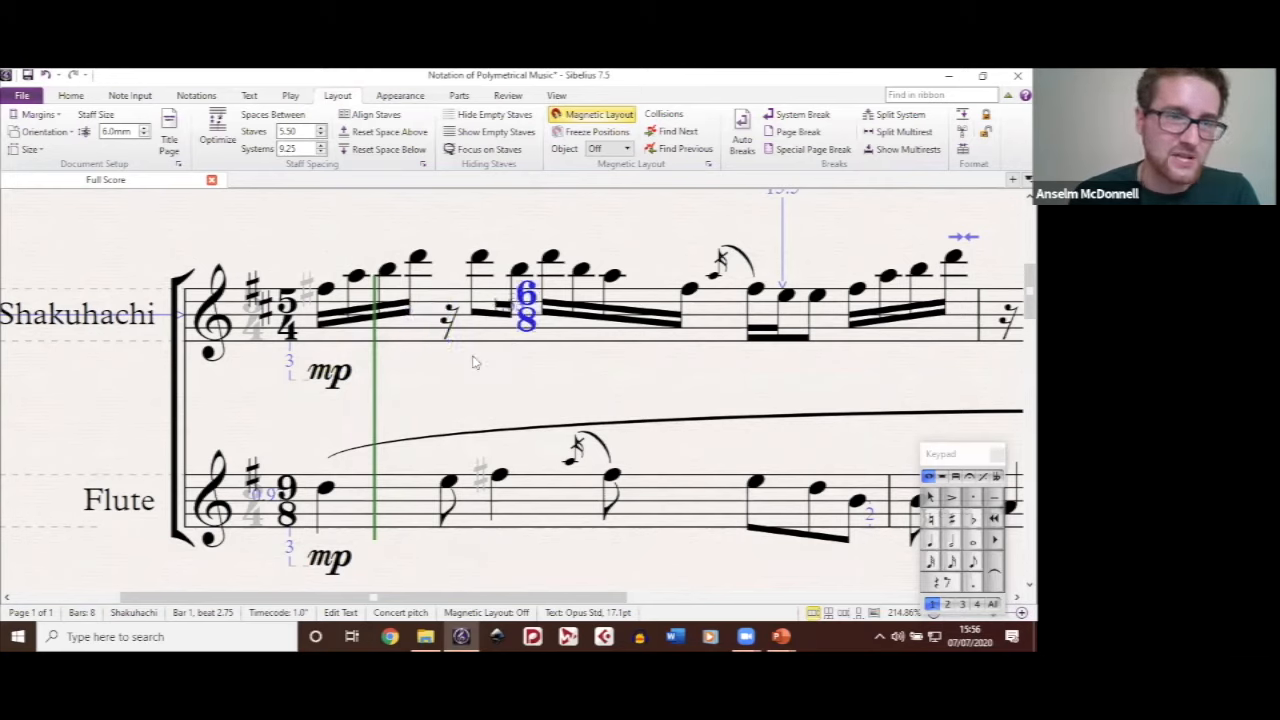
{"action": "left_click_drag", "start_coordinate": [526, 328], "coordinate": [489, 352]}
{"action": "key", "text": "BackSpace"}
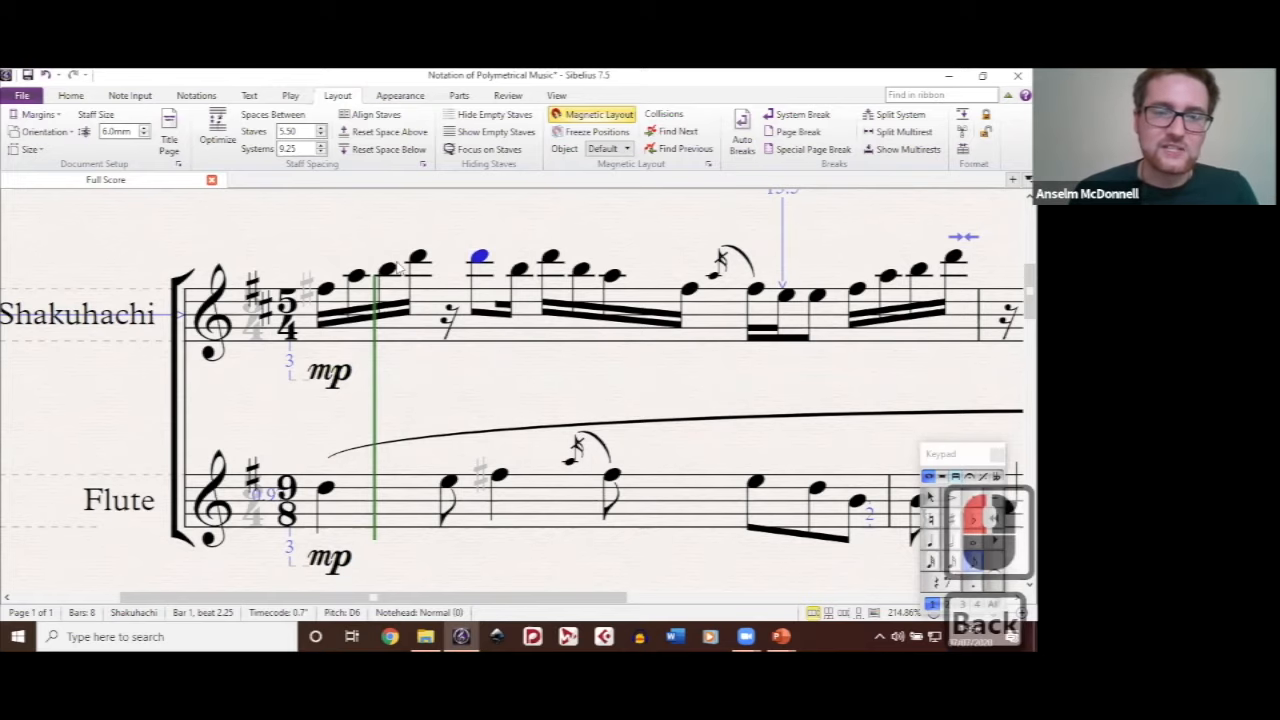
Step: Add a plain italic f as expression text under the Shakuhachi's D6 at beat 2.25 of bar 1
{"action": "left_click_drag", "start_coordinate": [399, 261], "coordinate": [499, 203]}
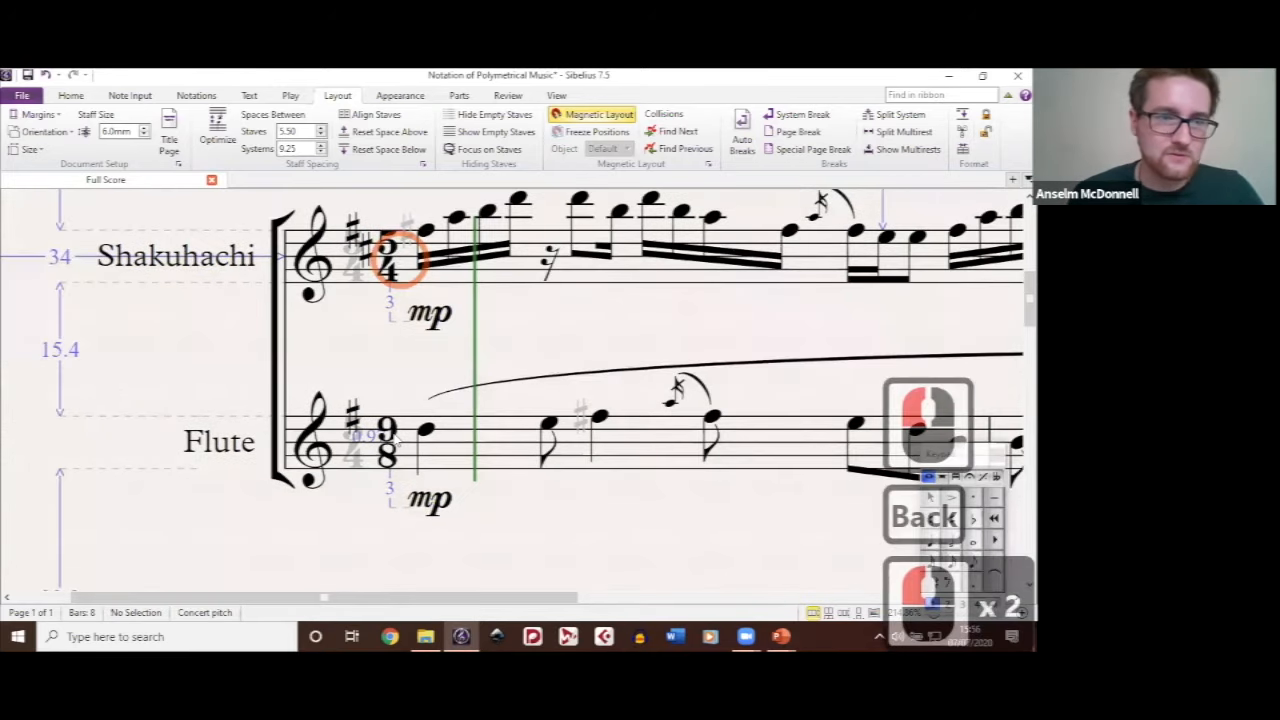
{"action": "double_click", "coordinate": [396, 438]}
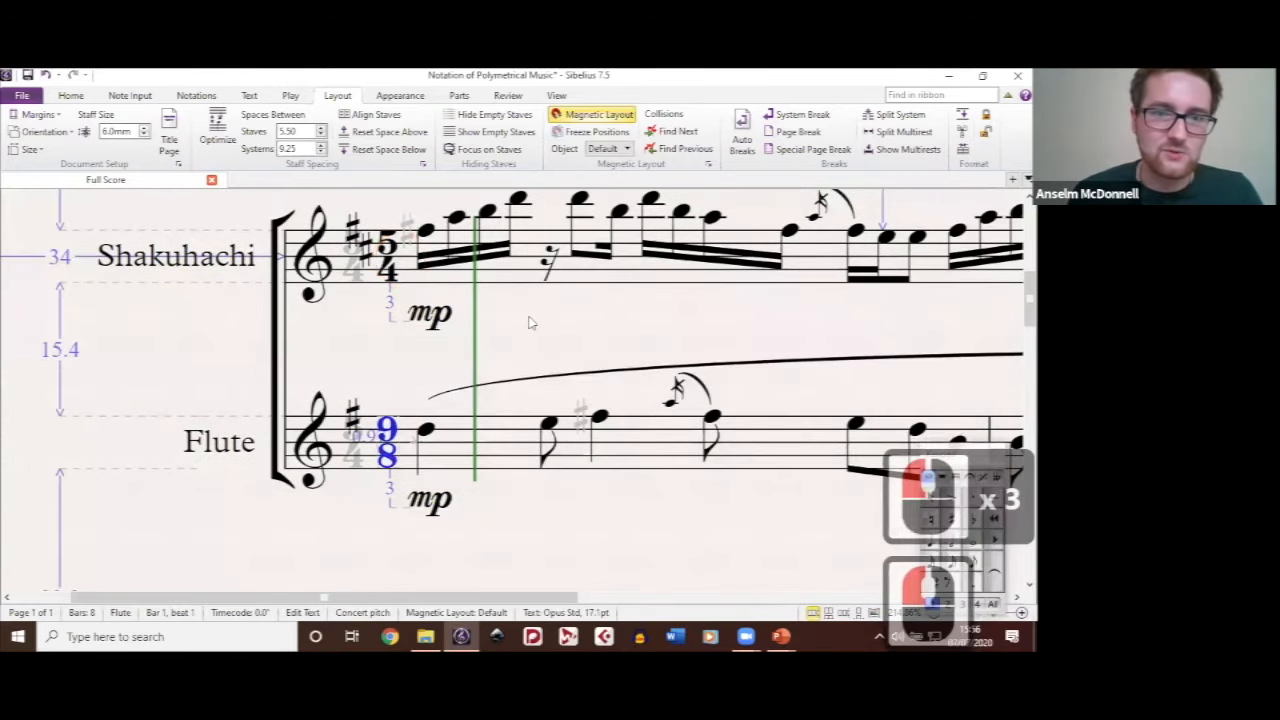
{"action": "left_click_drag", "start_coordinate": [529, 316], "coordinate": [437, 336]}
{"action": "left_click_drag", "start_coordinate": [609, 348], "coordinate": [650, 370]}
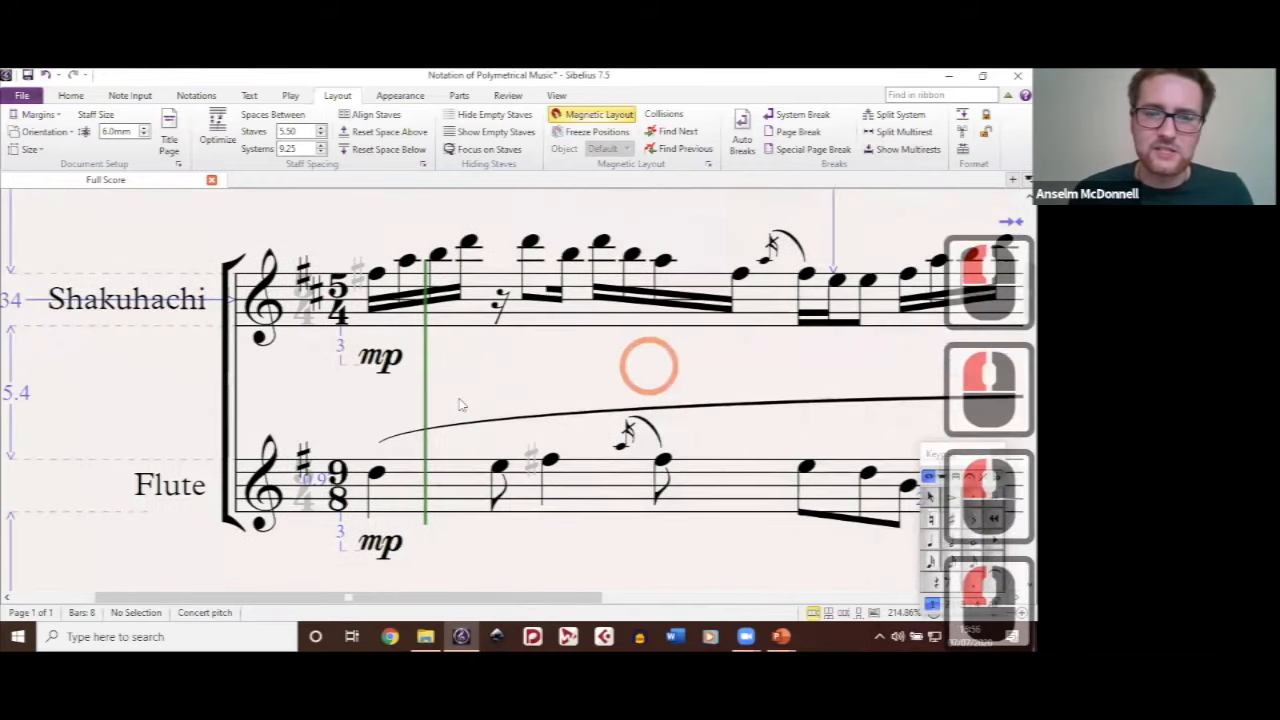
{"action": "scroll", "coordinate": [460, 404], "scroll_direction": "up", "scroll_amount": 1}
{"action": "scroll", "coordinate": [563, 366], "scroll_direction": "up", "scroll_amount": 1}
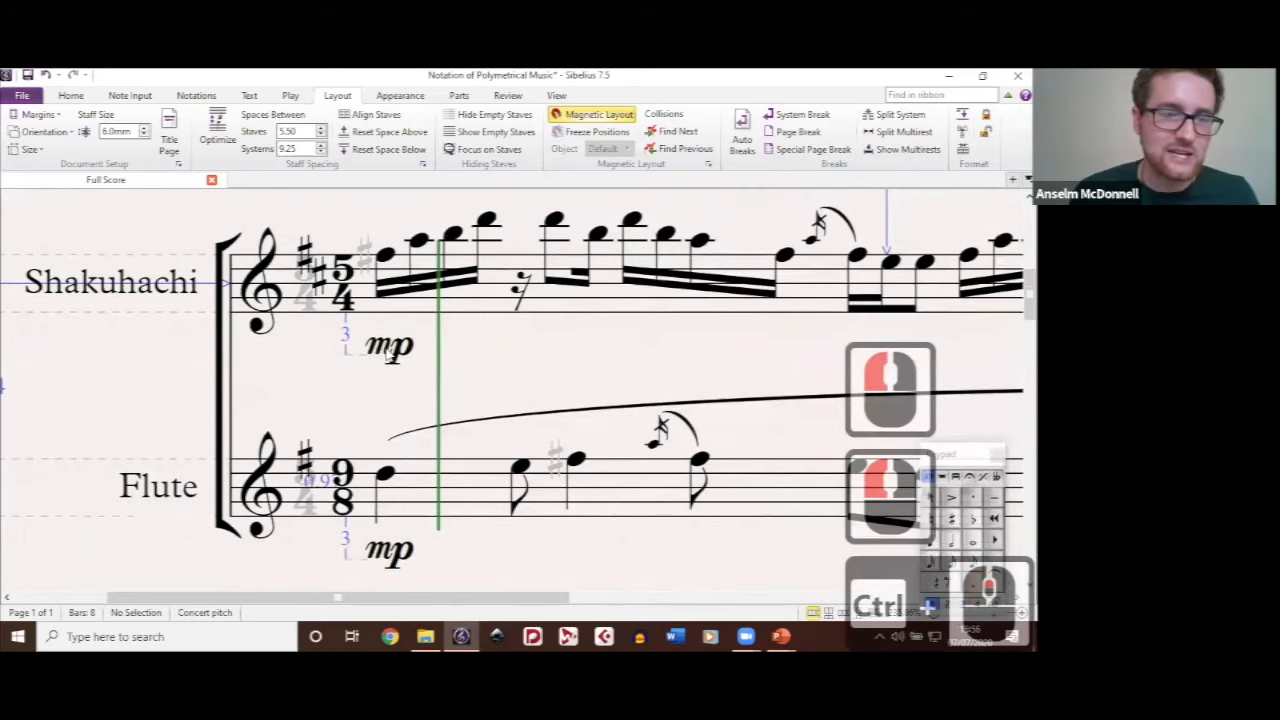
{"action": "left_click", "coordinate": [551, 224]}
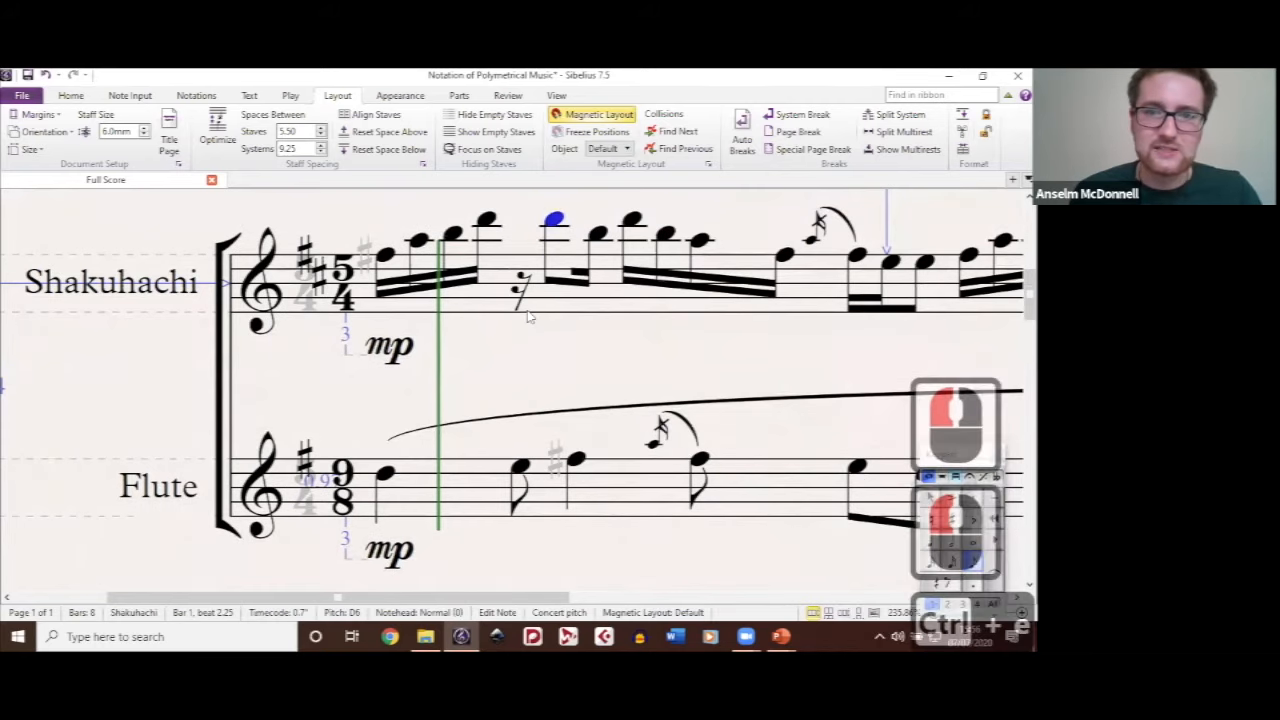
{"action": "key", "text": "ctrl+e"}
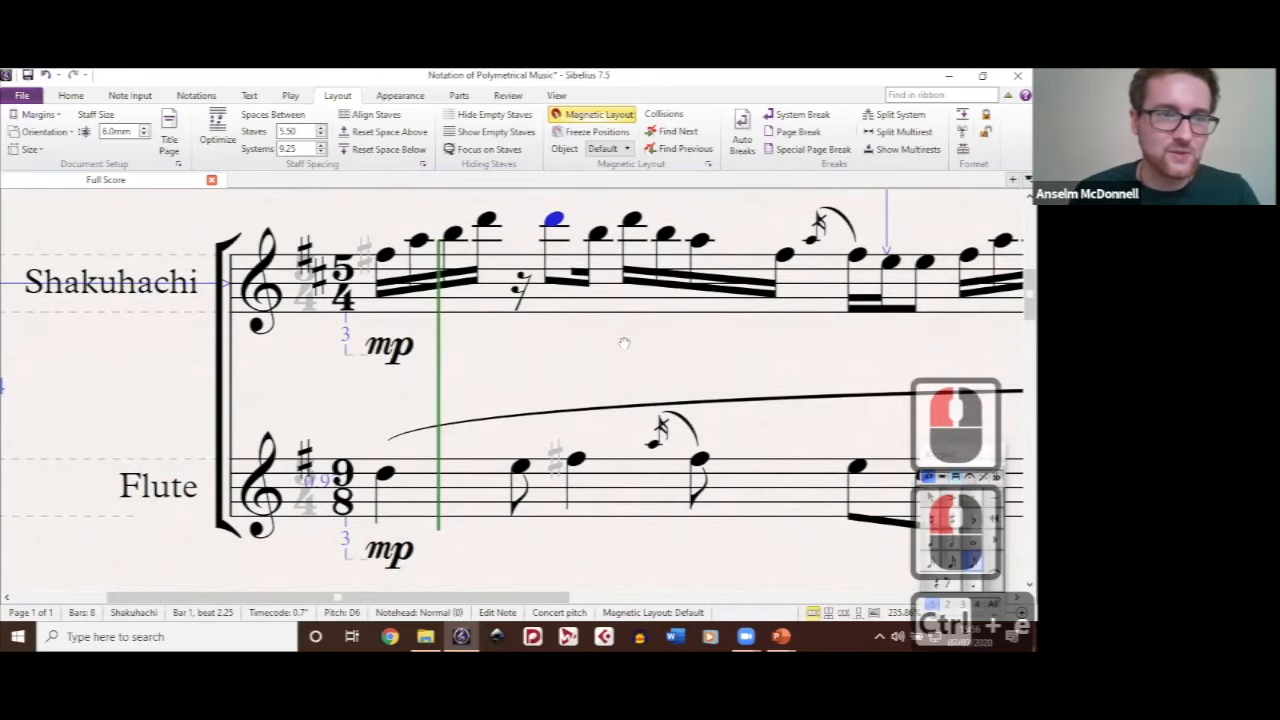
{"action": "type", "text": "f"}
{"action": "left_click", "coordinate": [623, 343]}
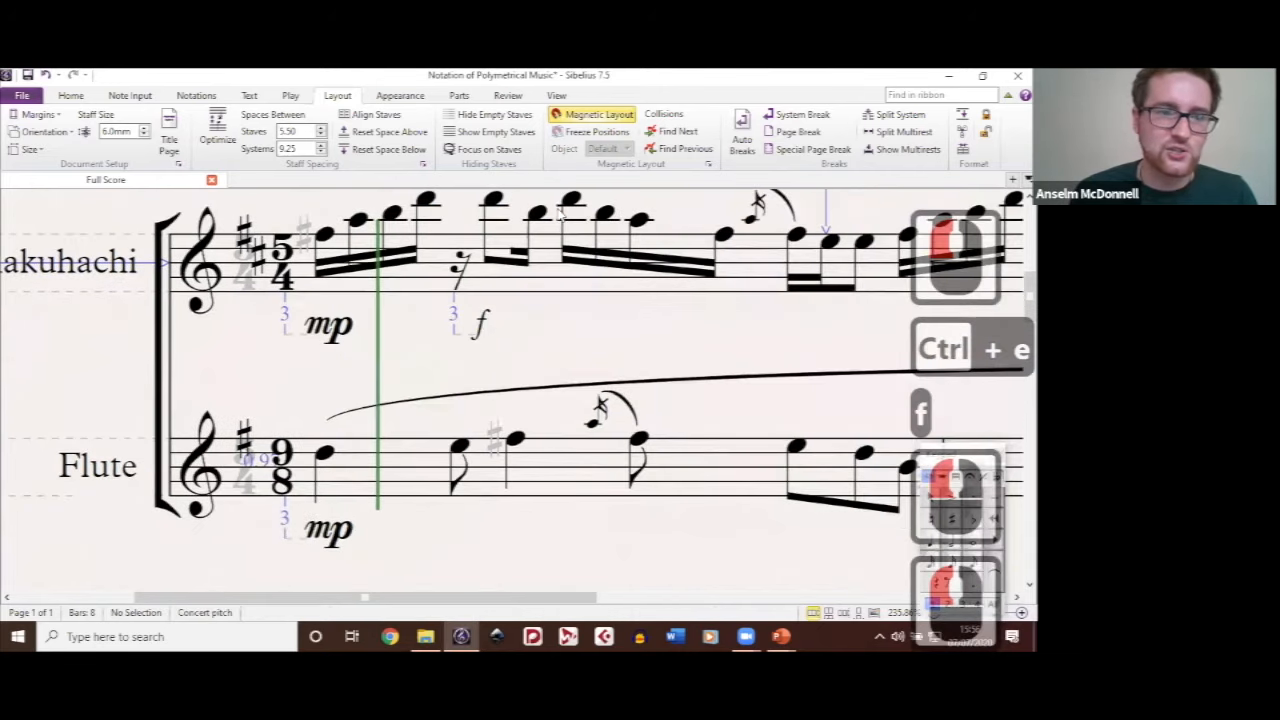
Step: Add a plain italic mf as expression text under the Shakuhachi's D6 at beat 3 of bar 1
{"action": "left_click", "coordinate": [576, 201]}
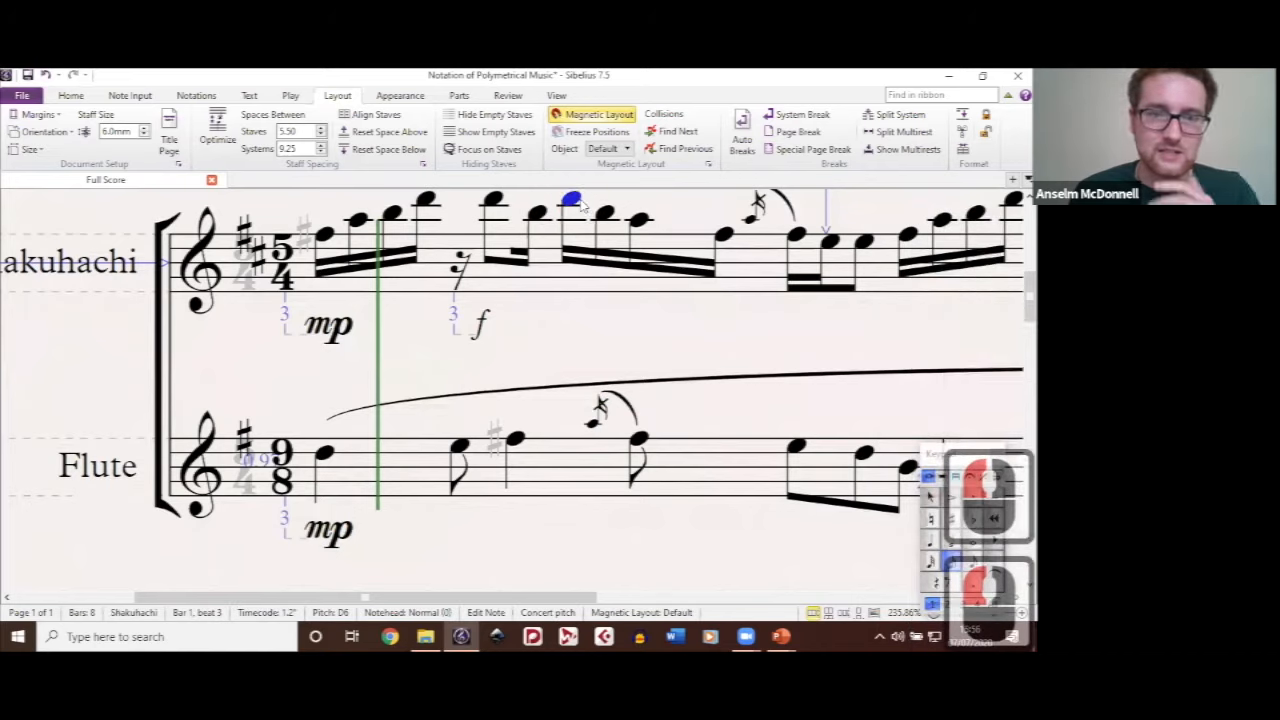
{"action": "key", "text": "ctrl+e"}
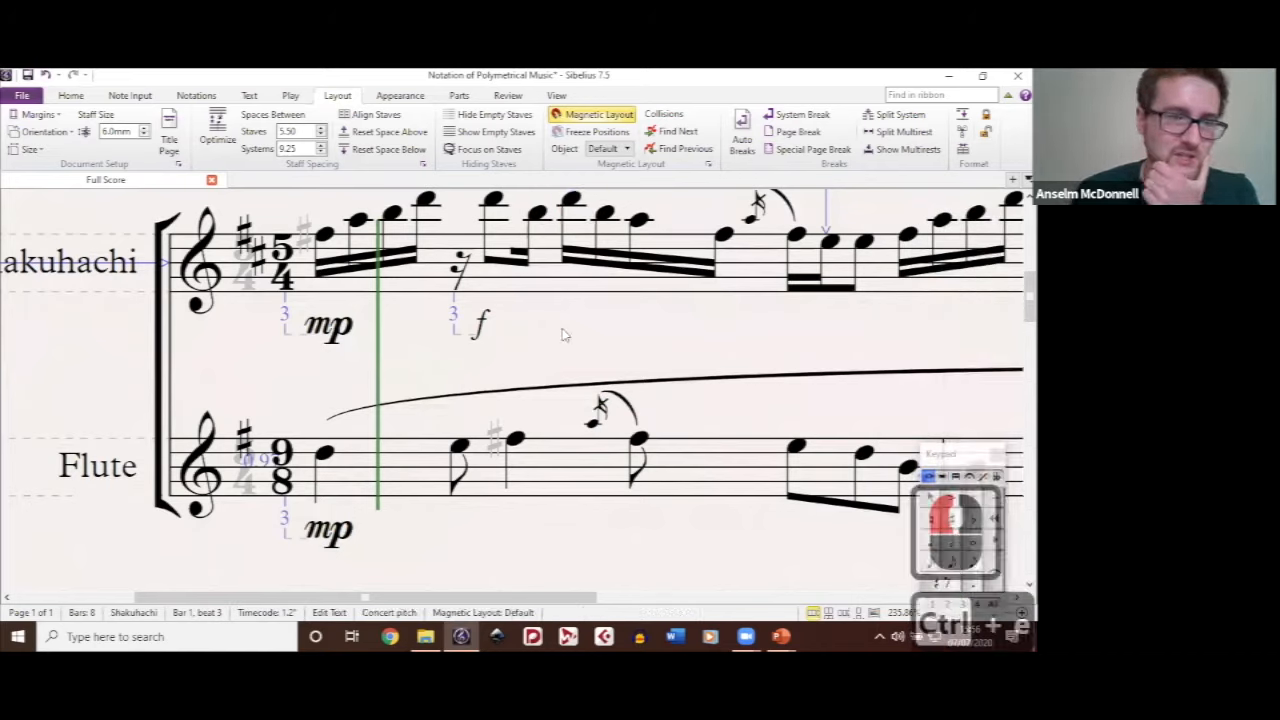
{"action": "type", "text": "mf"}
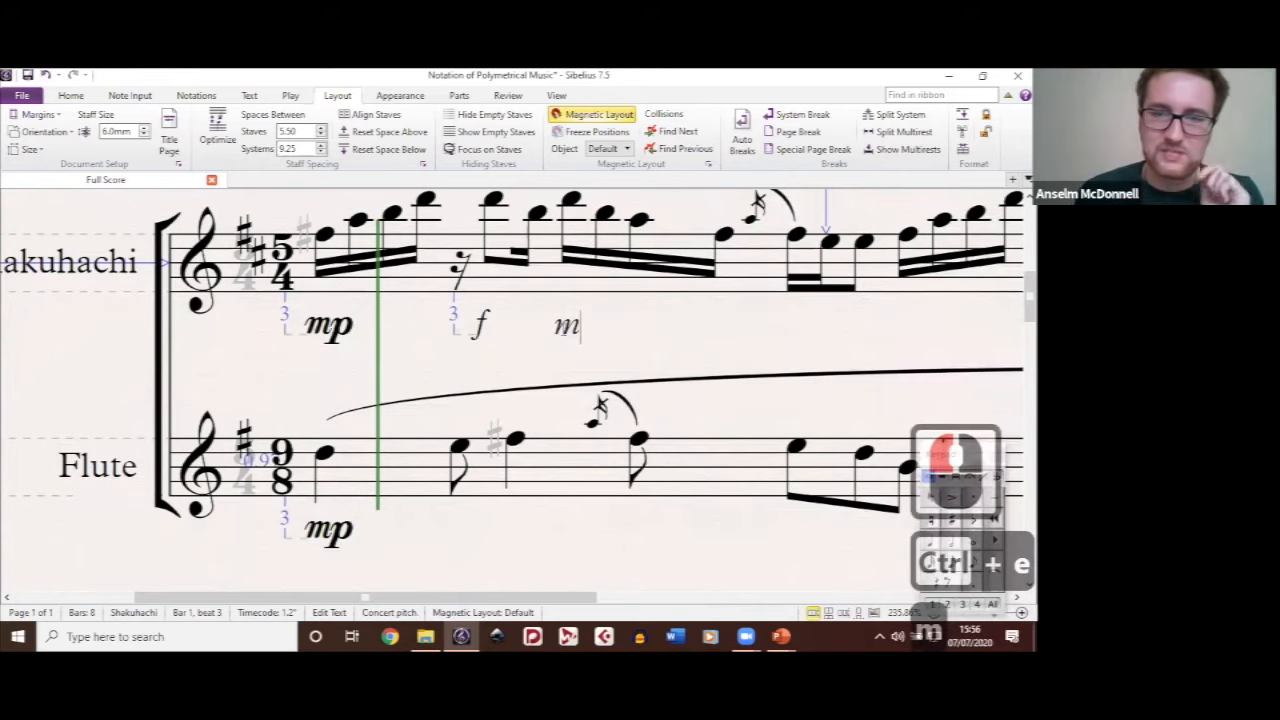
{"action": "left_click", "coordinate": [676, 346]}
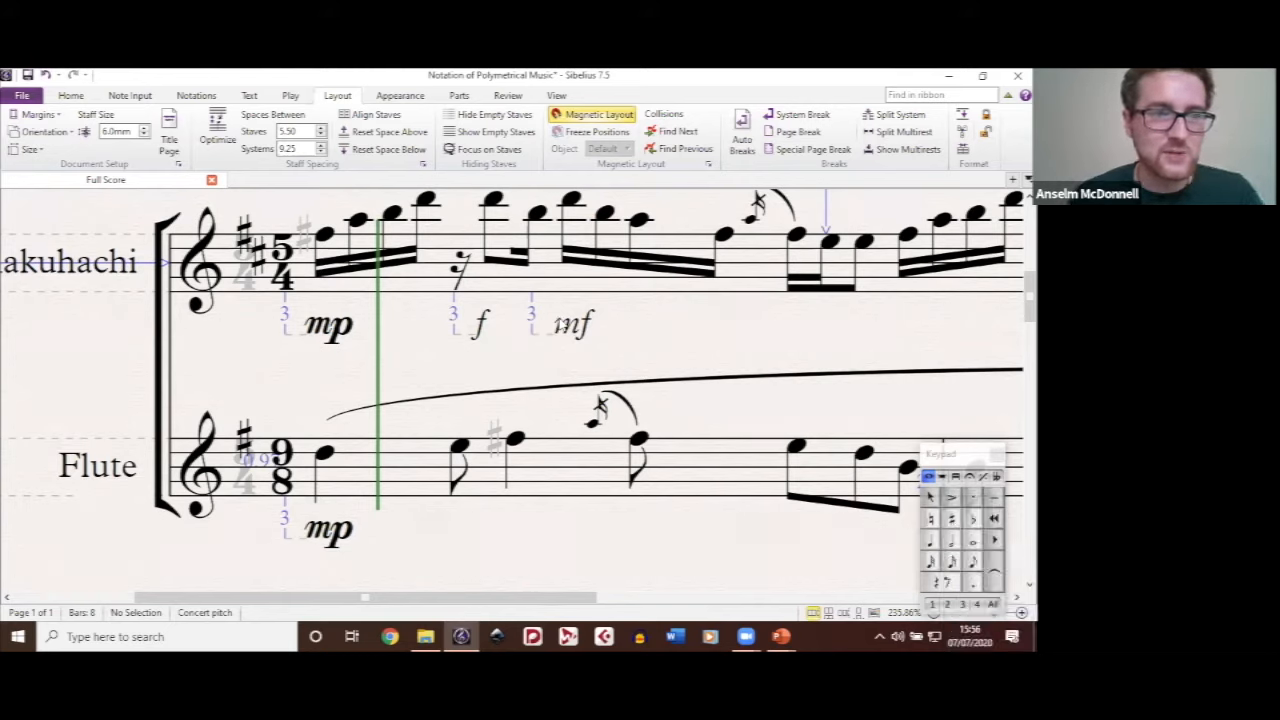
Step: Compare the bold mp with the italic mf in the Shakuhachi's bar 1, and delete the italic mf and f
{"action": "left_click", "coordinate": [646, 330]}
{"action": "left_click_drag", "start_coordinate": [486, 318], "coordinate": [520, 302]}
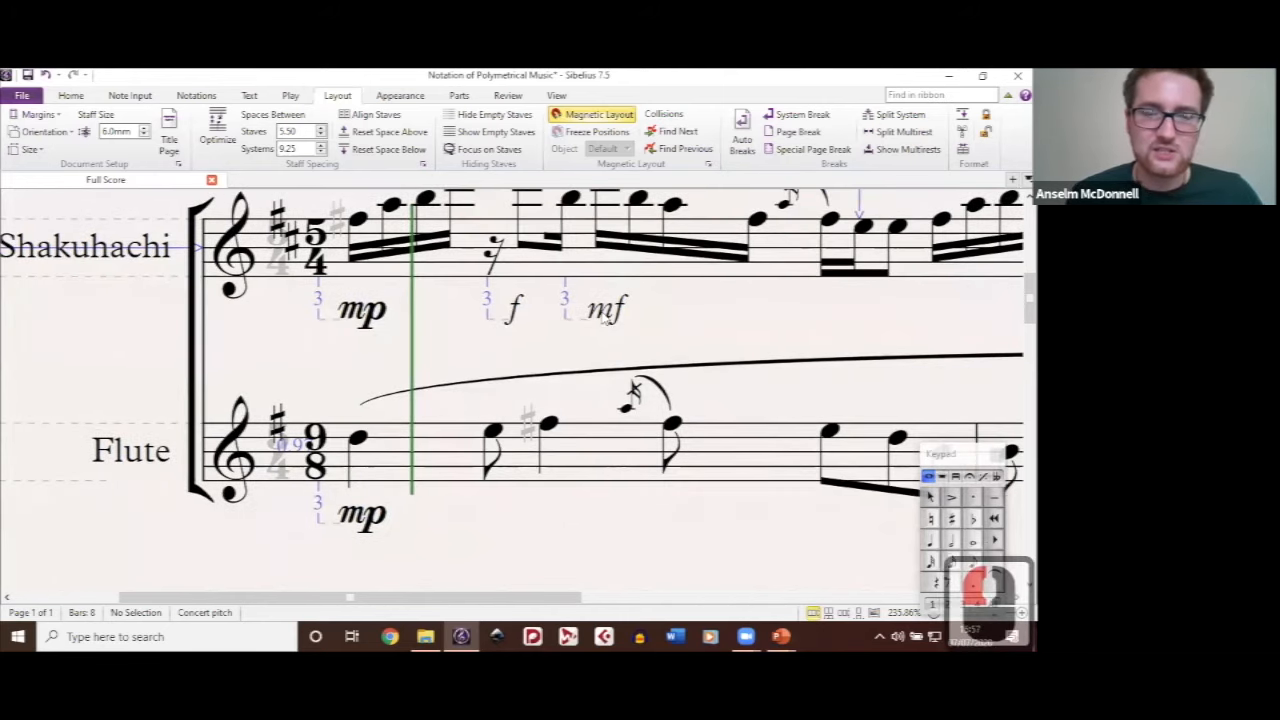
{"action": "left_click", "coordinate": [360, 314]}
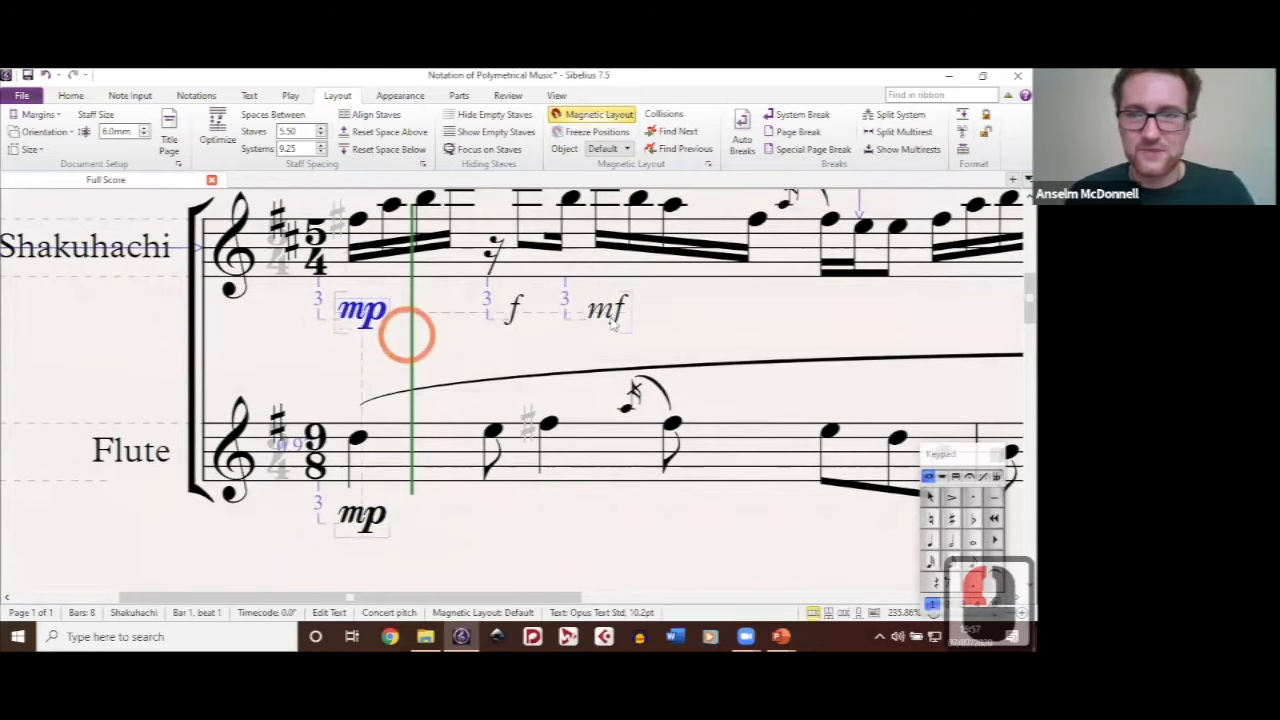
{"action": "left_click", "coordinate": [610, 314]}
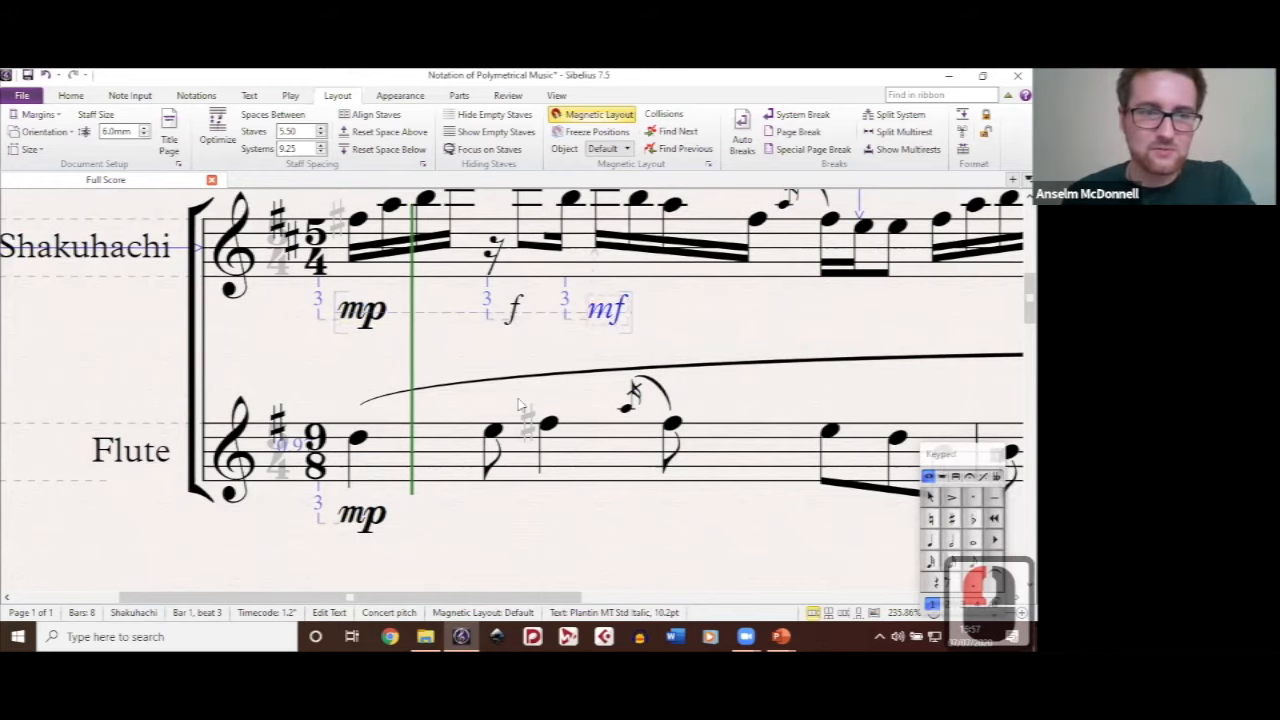
{"action": "key", "text": "BackSpace"}
{"action": "left_click", "coordinate": [513, 408]}
{"action": "key", "text": "BackSpace"}
{"action": "left_click_drag", "start_coordinate": [613, 424], "coordinate": [573, 365]}
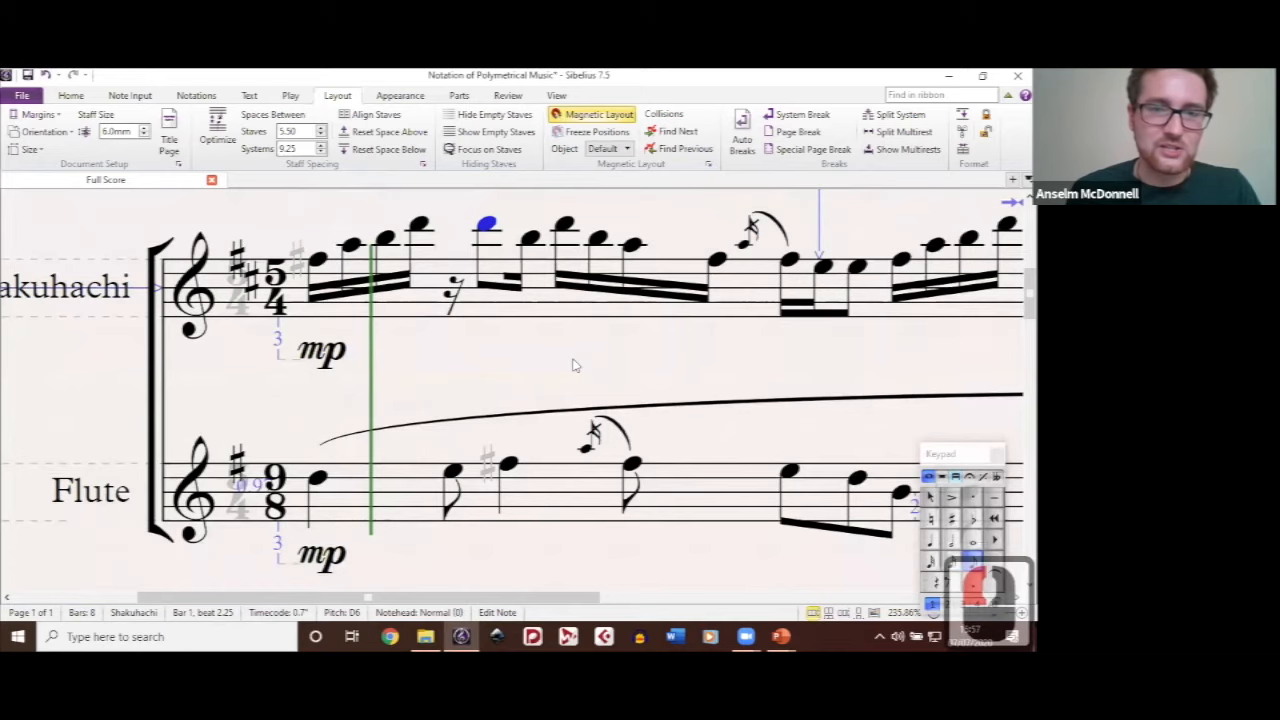
Step: Add a bold music-font mf dynamic under the Shakuhachi's D6 at beat 2.25 of bar 1 as expression text
{"action": "key", "text": "ctrl+e"}
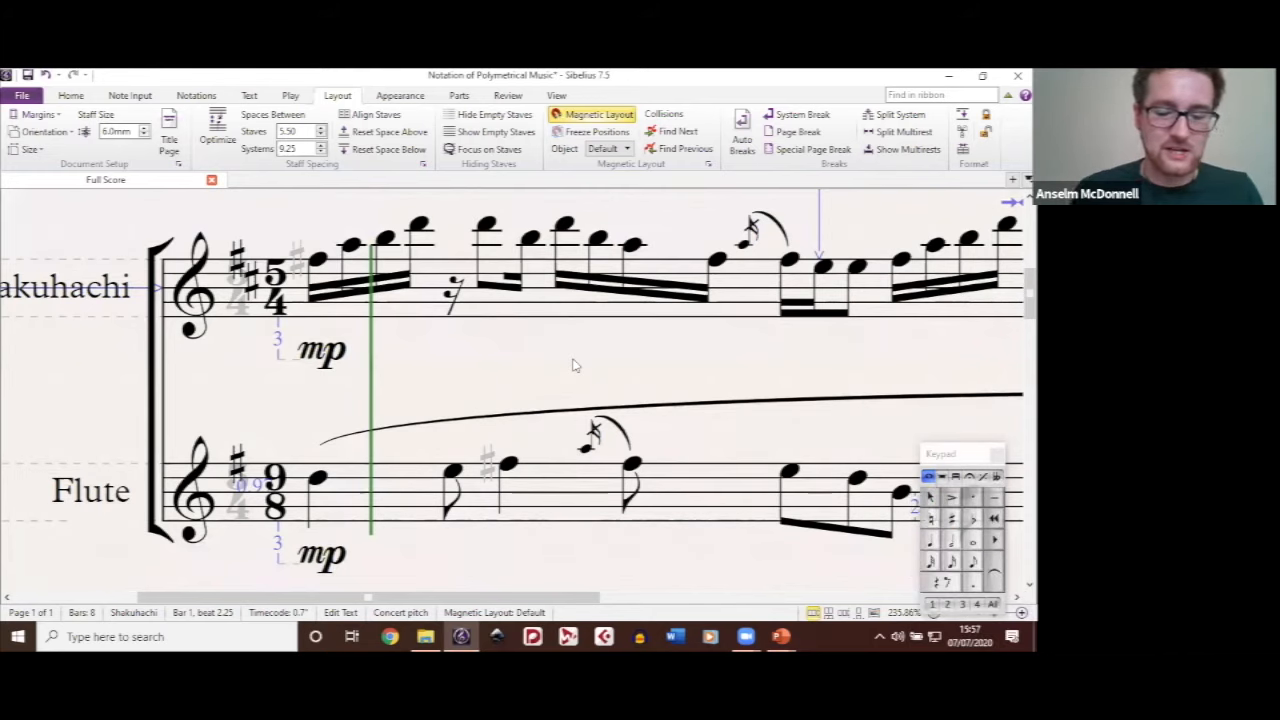
{"action": "key", "text": "ctrl+m"}
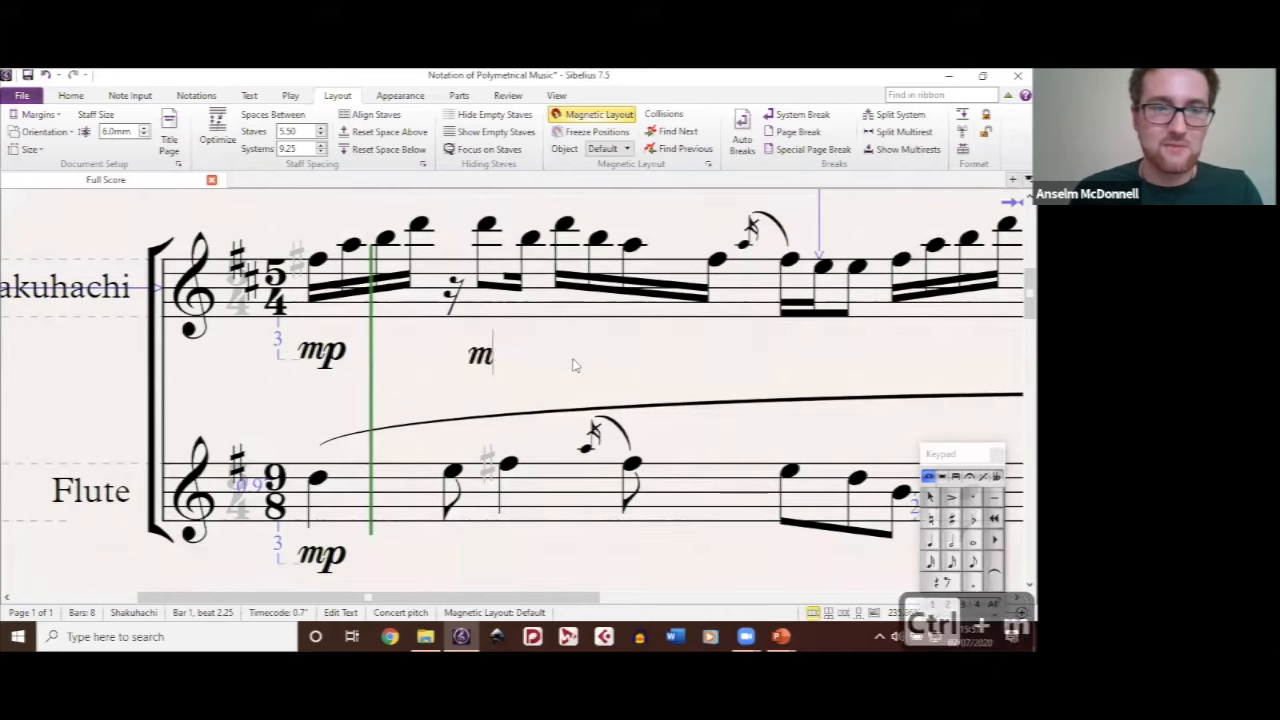
{"action": "key", "text": "ctrl+f"}
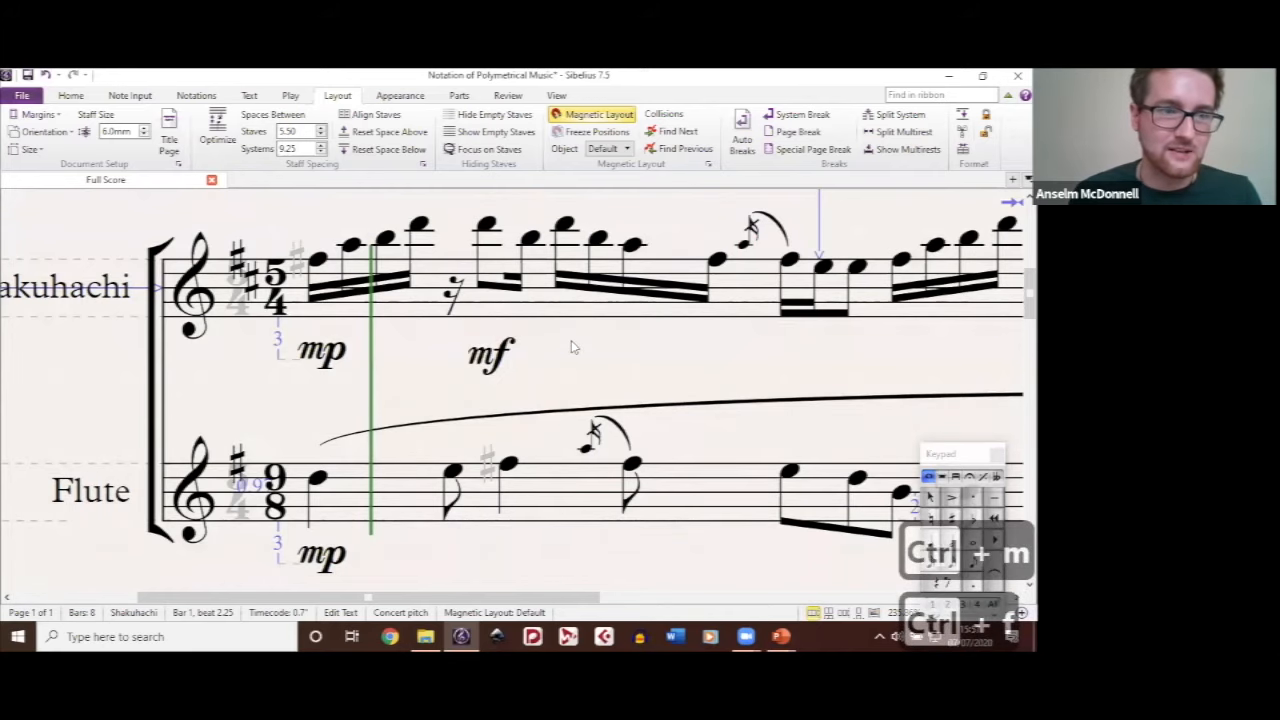
{"action": "left_click", "coordinate": [576, 356]}
{"action": "left_click", "coordinate": [675, 357]}
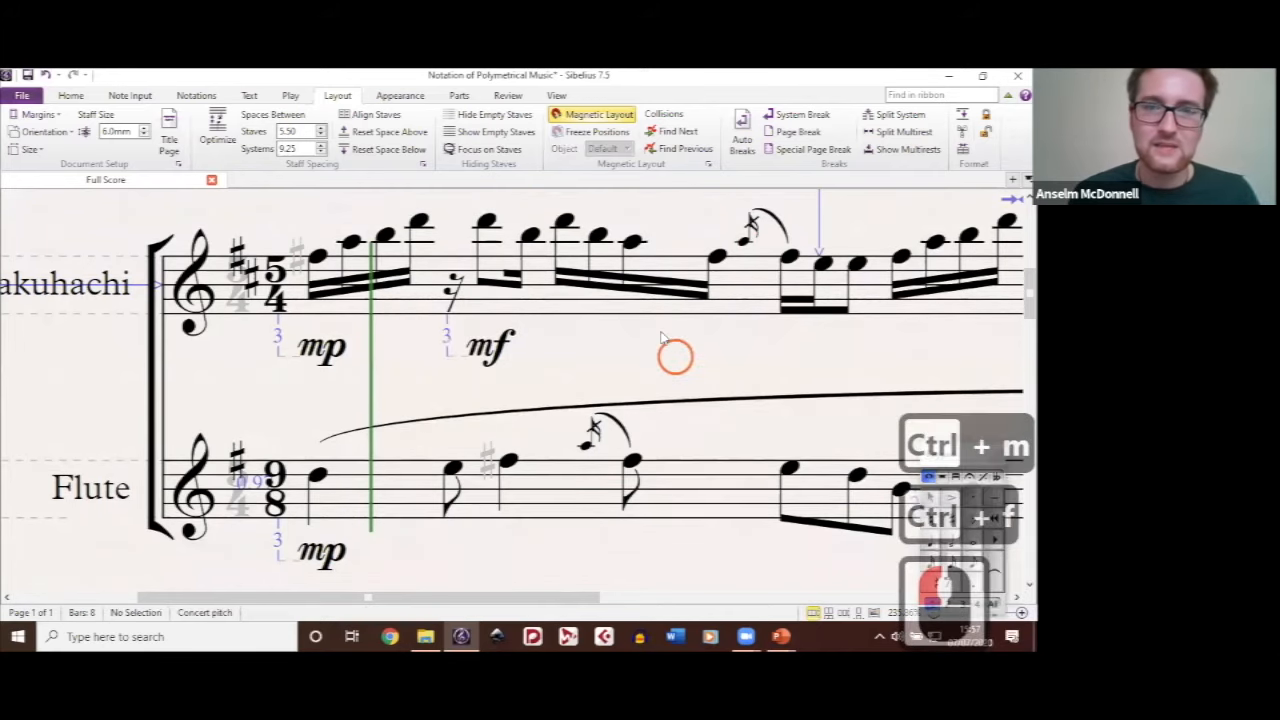
Step: Add a crescendo hairpin under the Shakuhachi passage from beat 2.25 to beat 4 of bar 1, and delete it
{"action": "left_click_drag", "start_coordinate": [547, 279], "coordinate": [477, 291]}
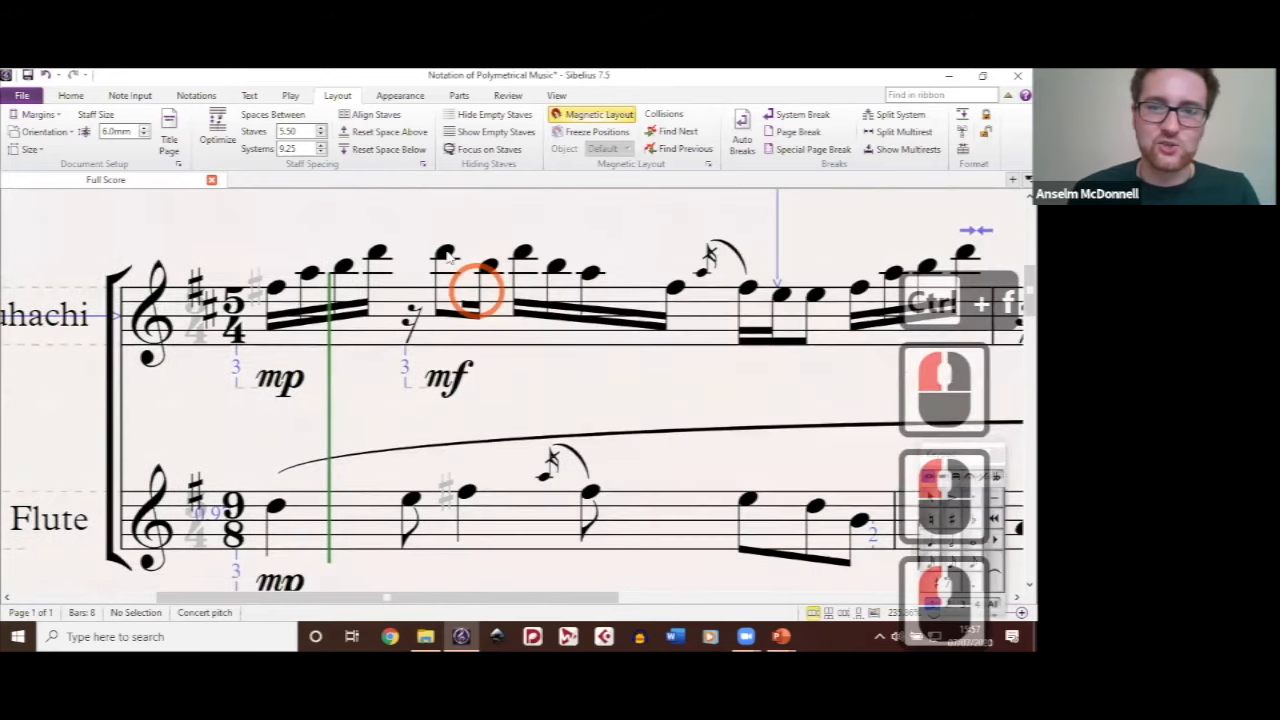
{"action": "left_click", "coordinate": [678, 290], "text": "shift"}
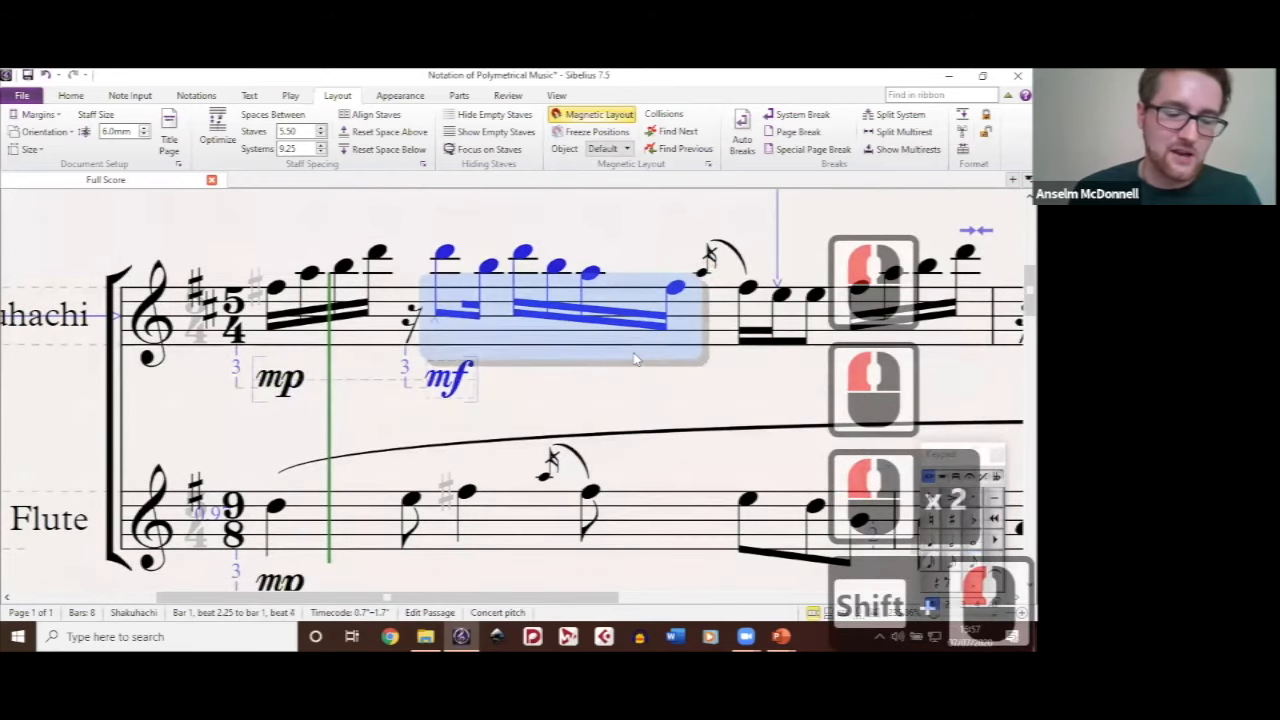
{"action": "key", "text": "h"}
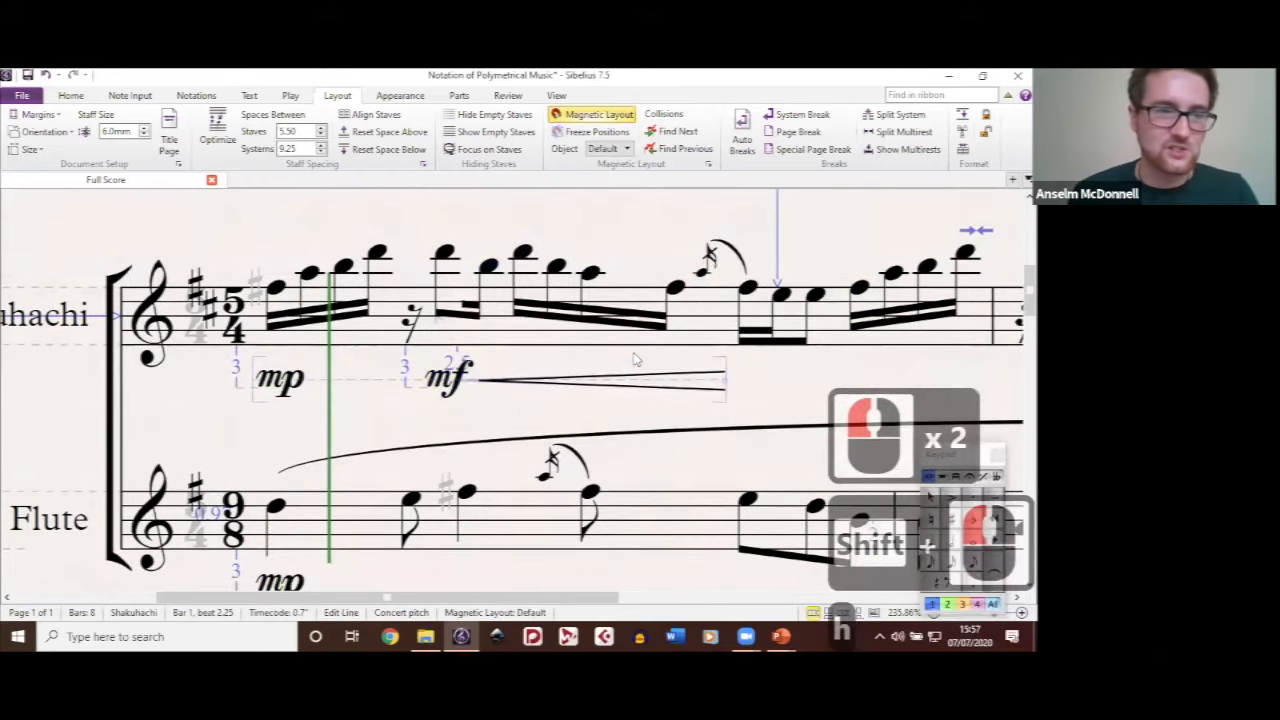
{"action": "left_click", "coordinate": [608, 382], "text": "shift"}
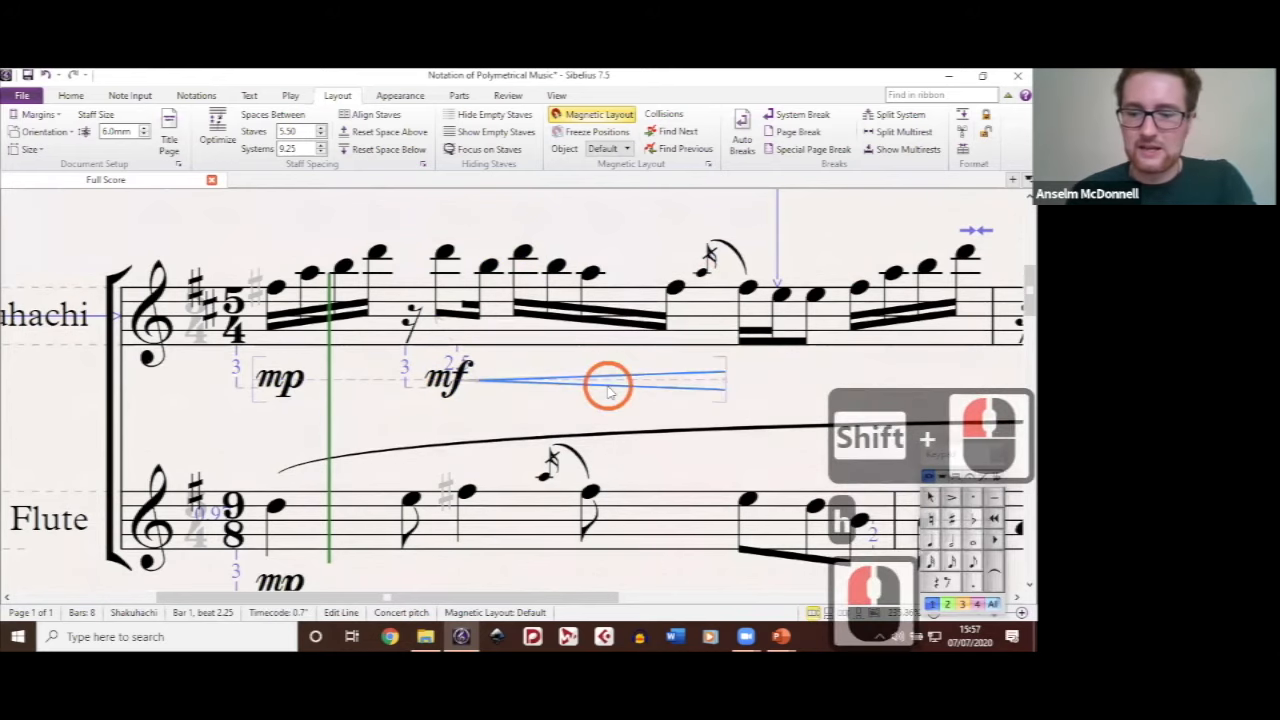
{"action": "key", "text": "BackSpace"}
Step: Add an extended diminuendo hairpin from the Shakuhachi's B5 at beat 2.75, and delete the hairpin and the mf
{"action": "left_click", "coordinate": [485, 266]}
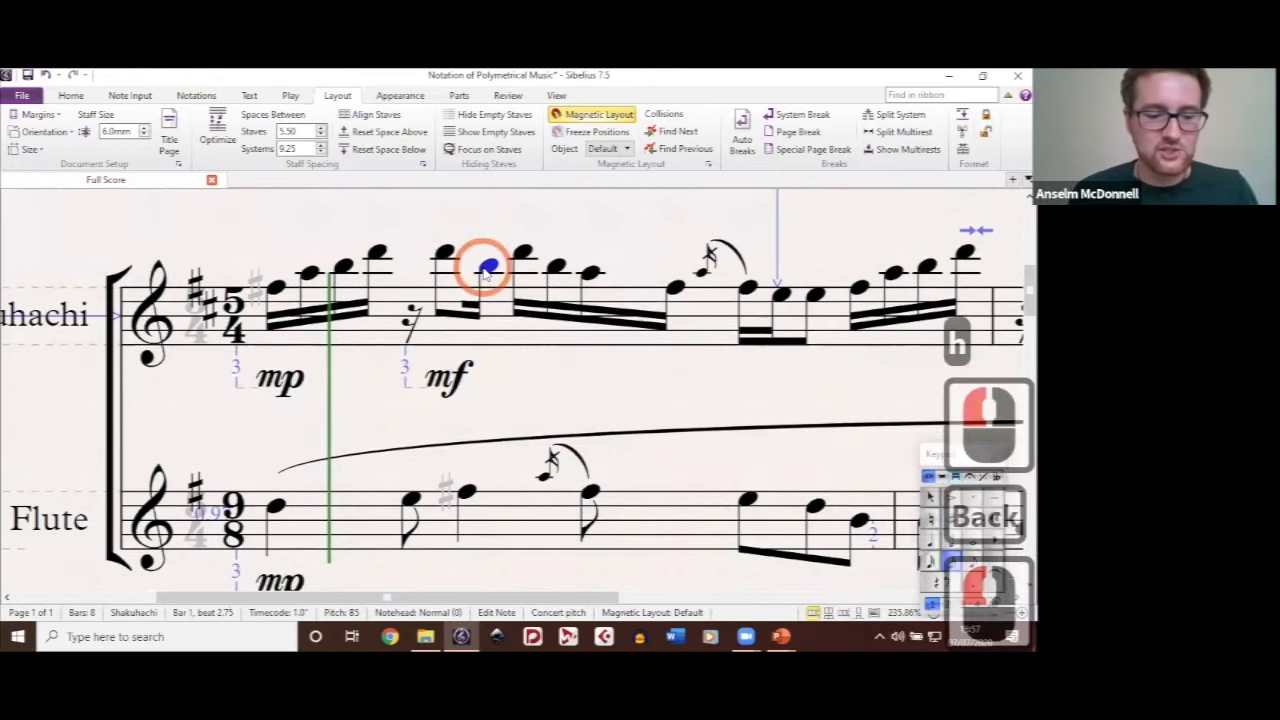
{"action": "key", "text": "h"}
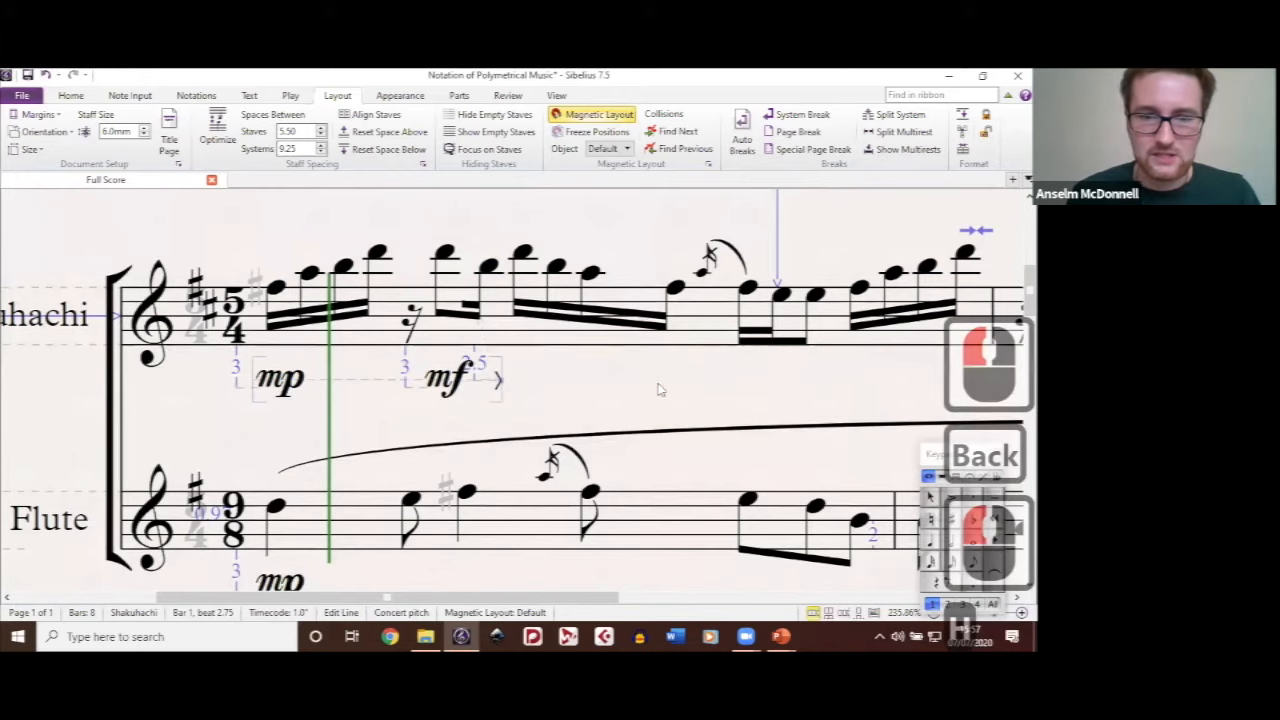
{"action": "left_click", "coordinate": [725, 406]}
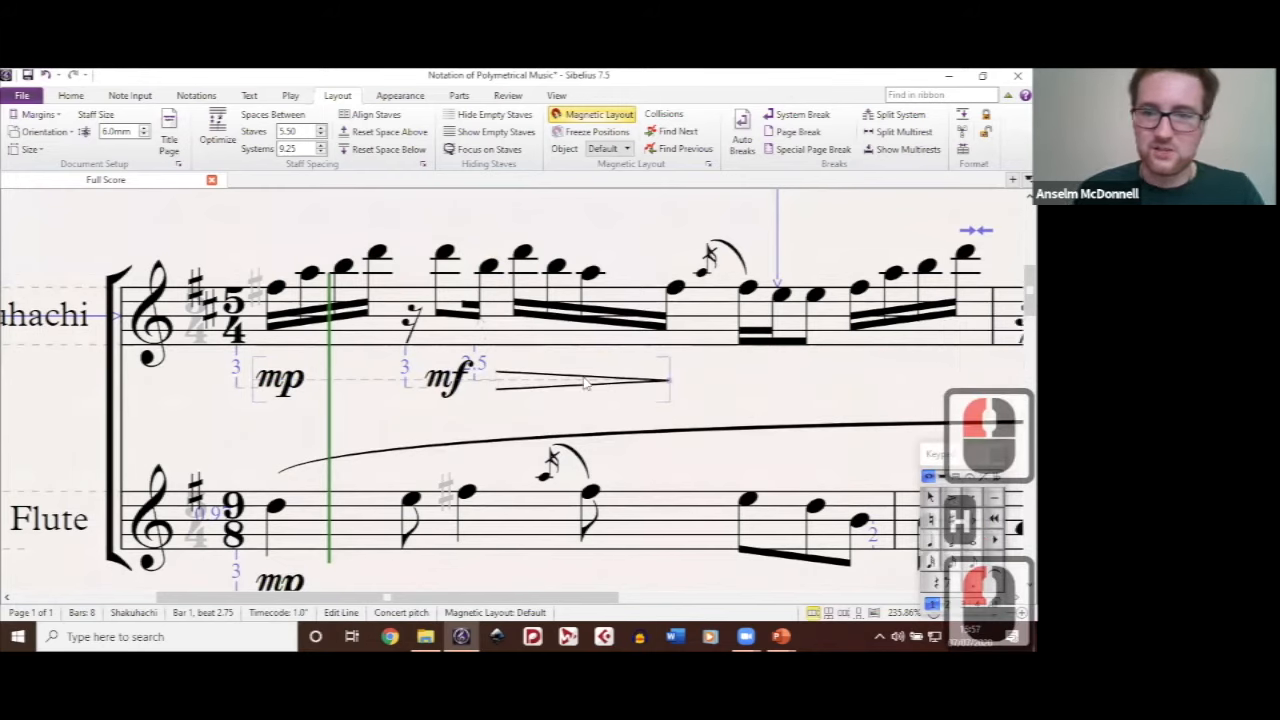
{"action": "left_click", "coordinate": [585, 380]}
{"action": "key", "text": "BackSpace"}
{"action": "key", "text": "BackSpace"}
Step: Examine the first two bars of the Shakuhachi and Flute staves, comparing where their barlines fall under 5/4 and 9/8
{"action": "left_click_drag", "start_coordinate": [594, 388], "coordinate": [668, 345]}
{"action": "scroll", "coordinate": [615, 350], "scroll_direction": "down", "scroll_amount": 2}
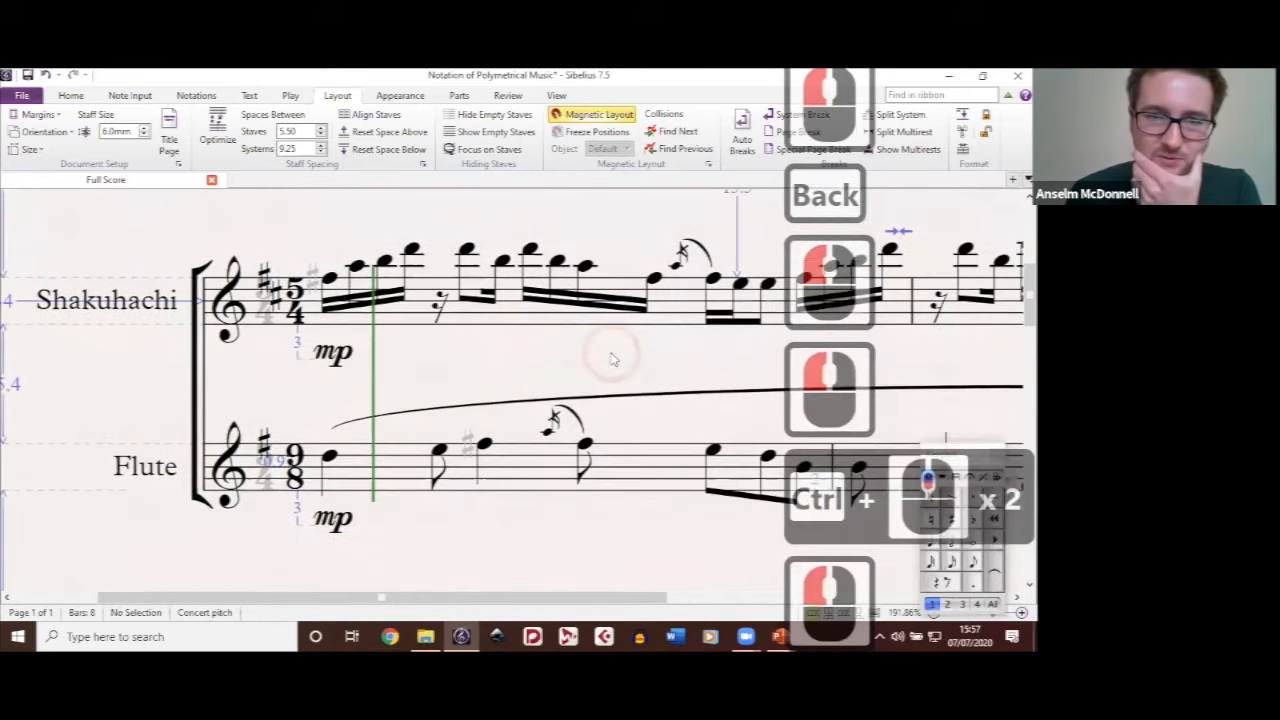
{"action": "left_click_drag", "start_coordinate": [624, 343], "coordinate": [445, 333]}
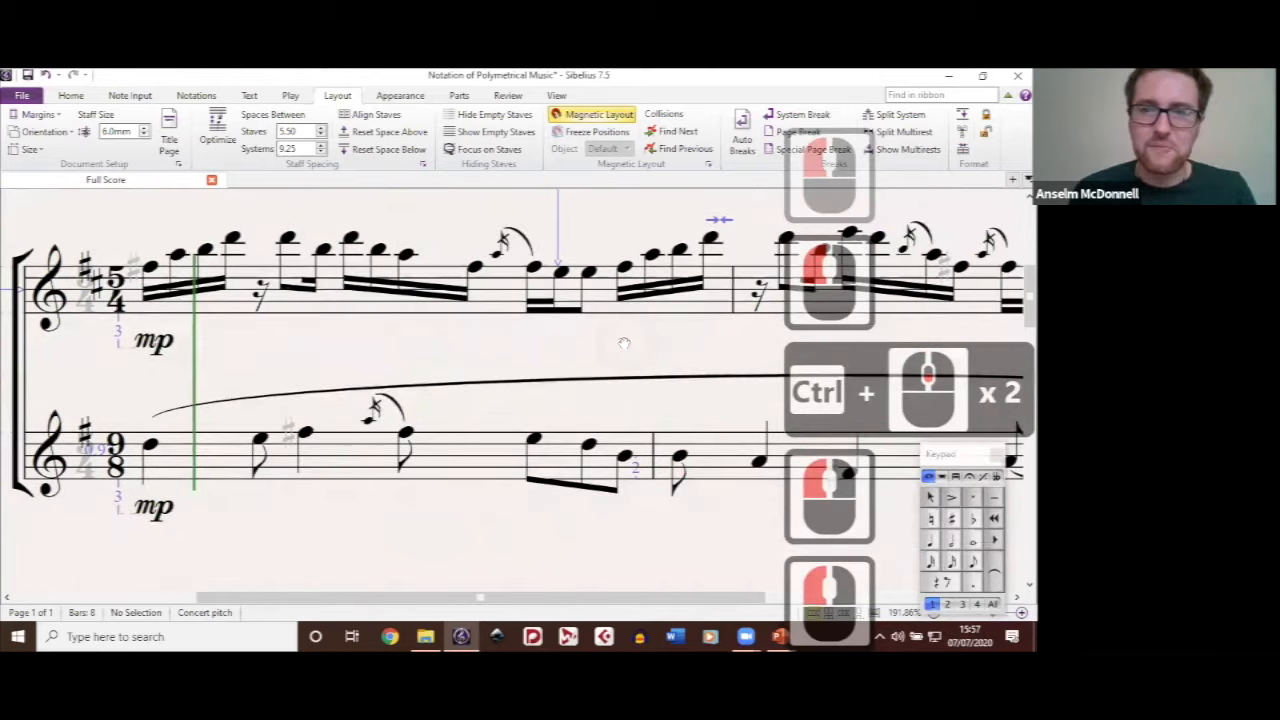
{"action": "scroll", "coordinate": [666, 343], "scroll_direction": "down", "scroll_amount": 1}
{"action": "left_click_drag", "start_coordinate": [544, 353], "coordinate": [610, 337]}
{"action": "scroll", "coordinate": [610, 337], "scroll_direction": "down", "scroll_amount": 1}
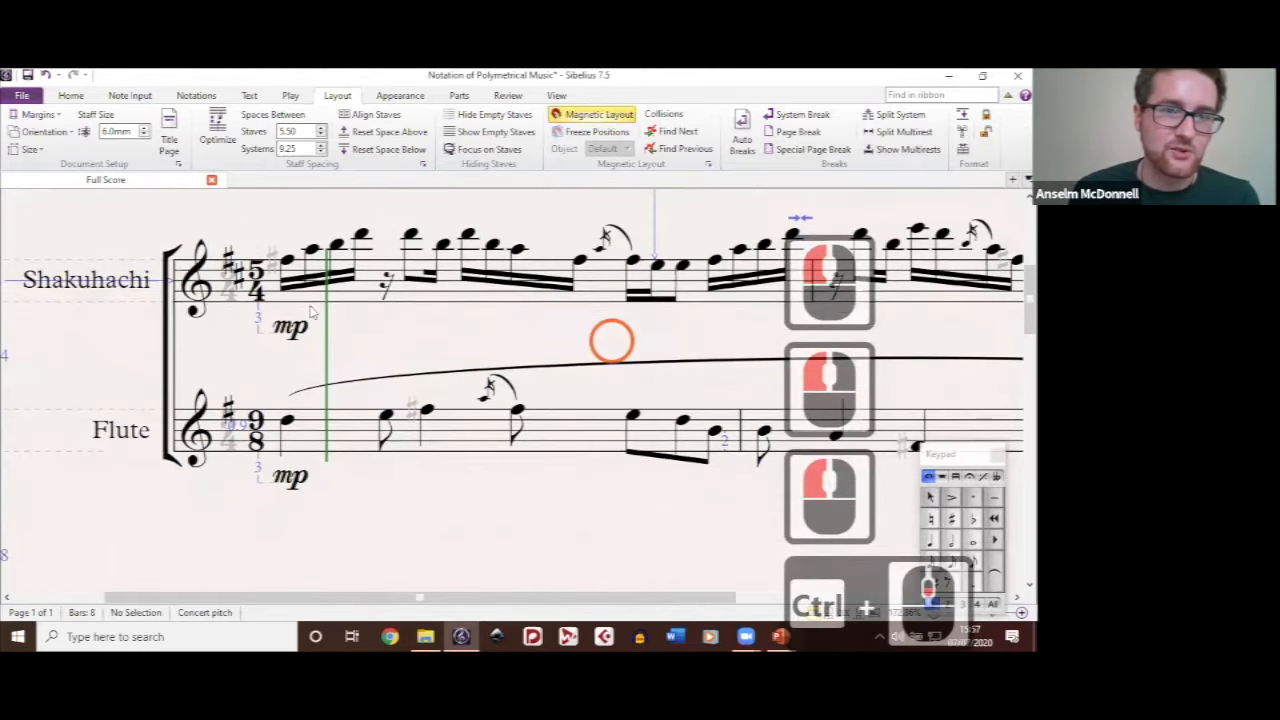
{"action": "left_click_drag", "start_coordinate": [480, 306], "coordinate": [472, 296]}
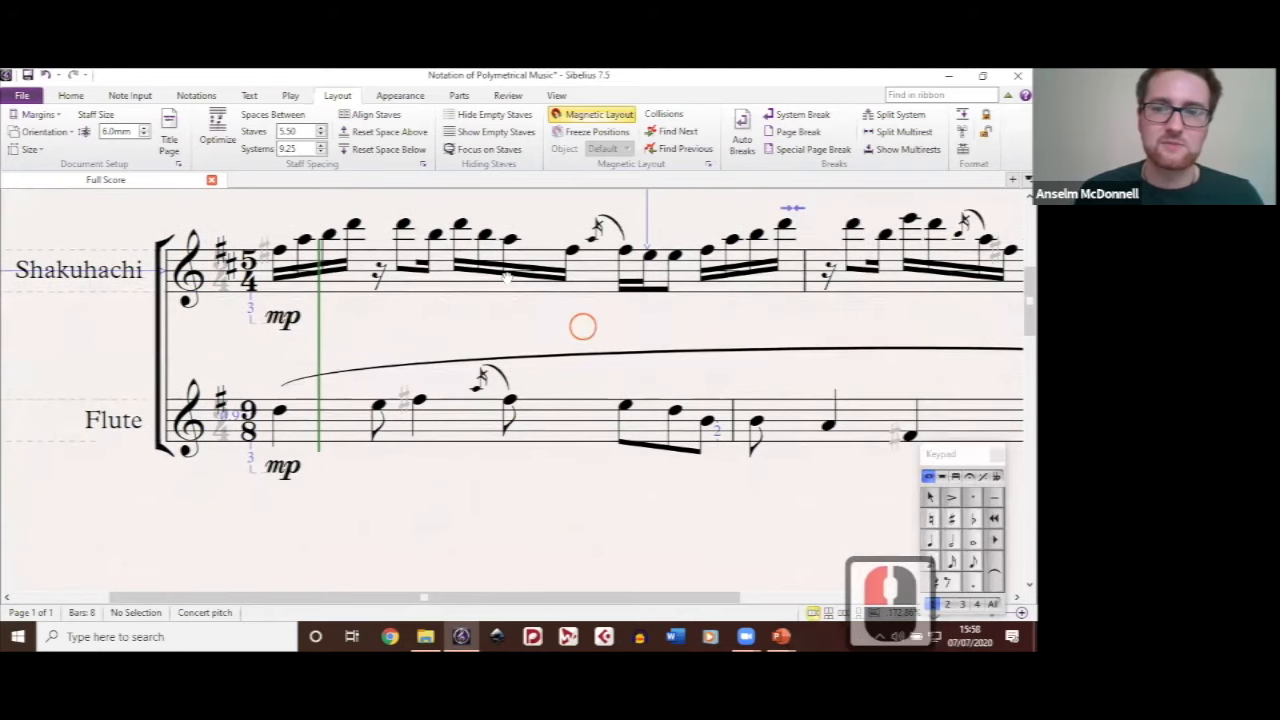
{"action": "left_click_drag", "start_coordinate": [583, 329], "coordinate": [505, 278]}
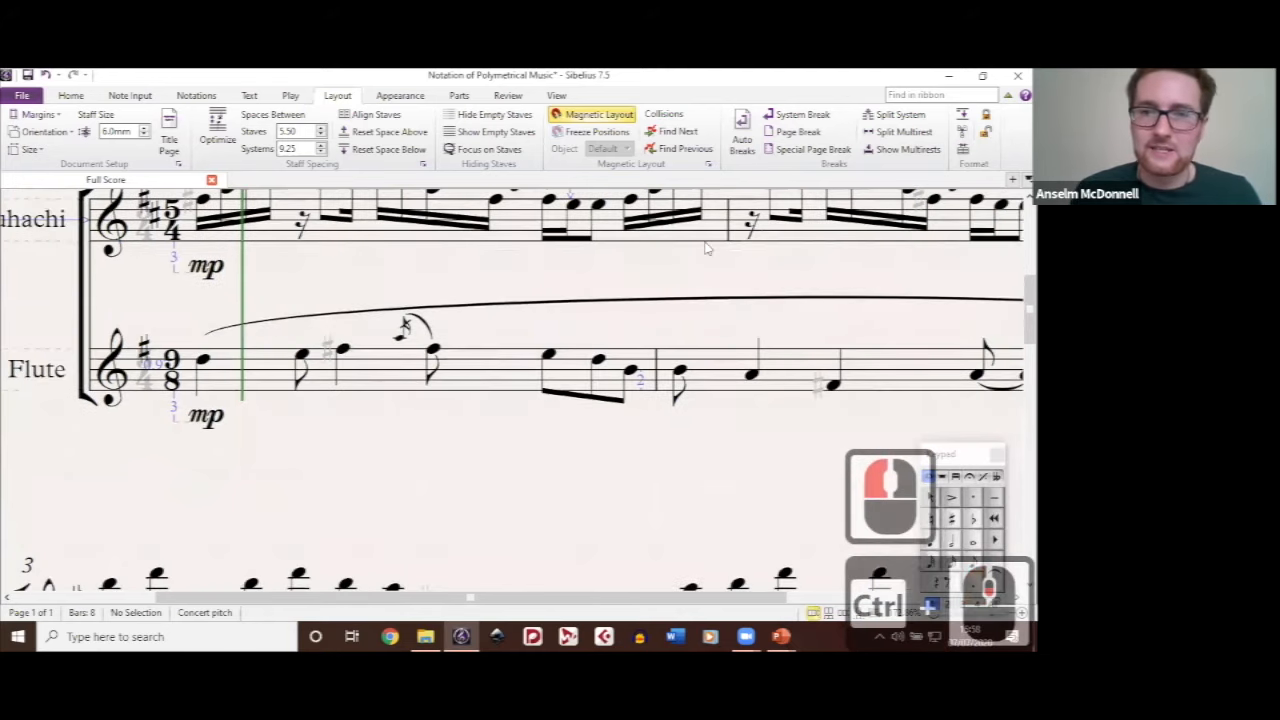
{"action": "scroll", "coordinate": [520, 250], "scroll_direction": "down", "scroll_amount": 1}
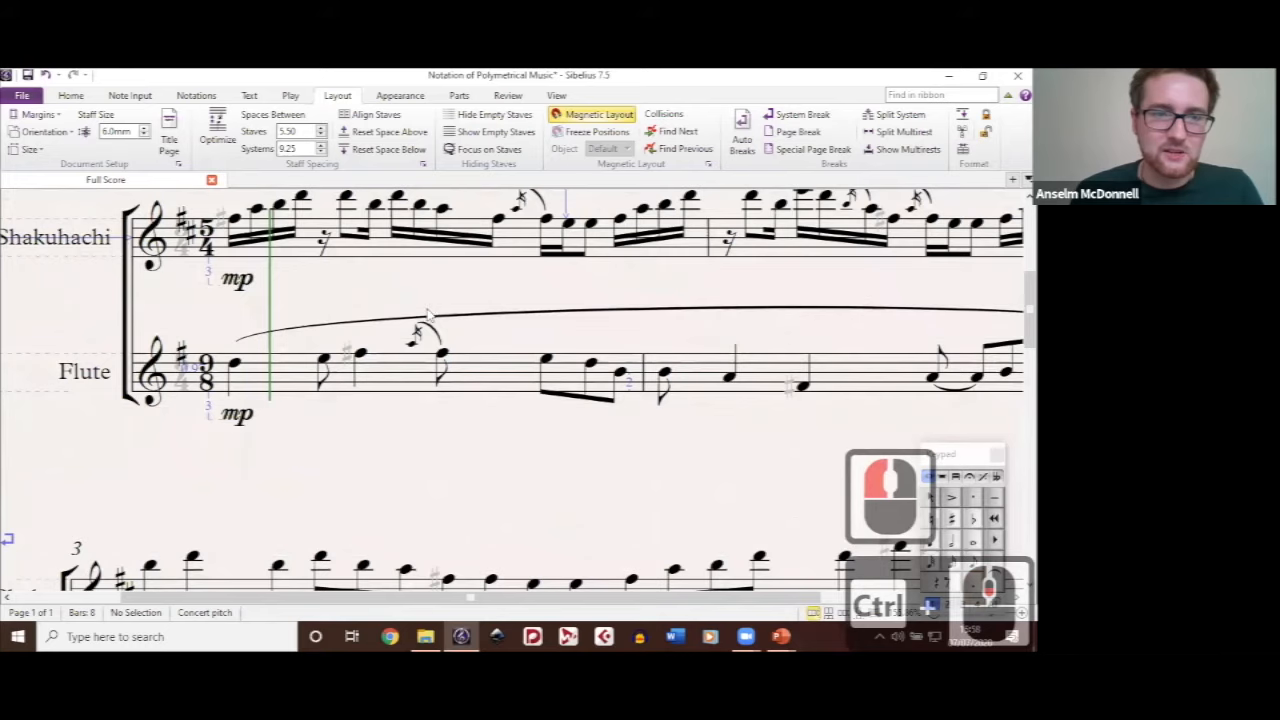
Step: Select the Shakuhachi's barline at the end of bar 1 and the separate line serving as the Flute's first barline
{"action": "left_click_drag", "start_coordinate": [396, 296], "coordinate": [486, 318]}
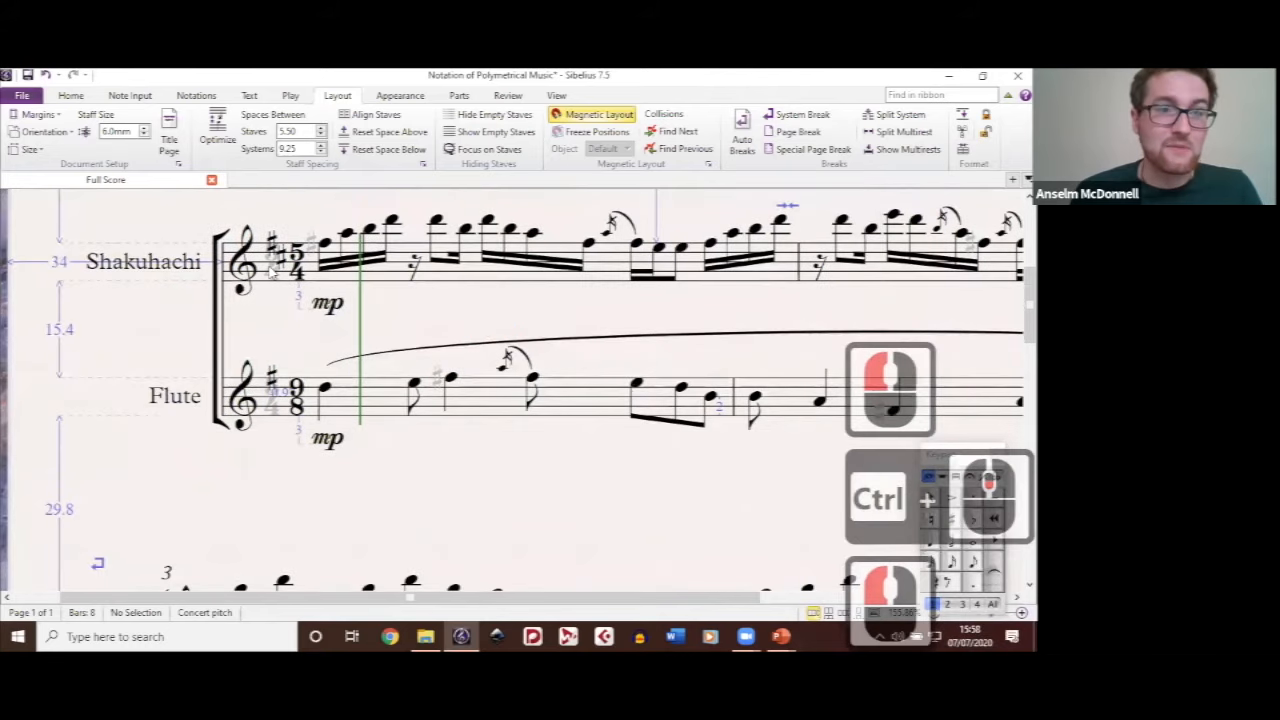
{"action": "left_click", "coordinate": [641, 308]}
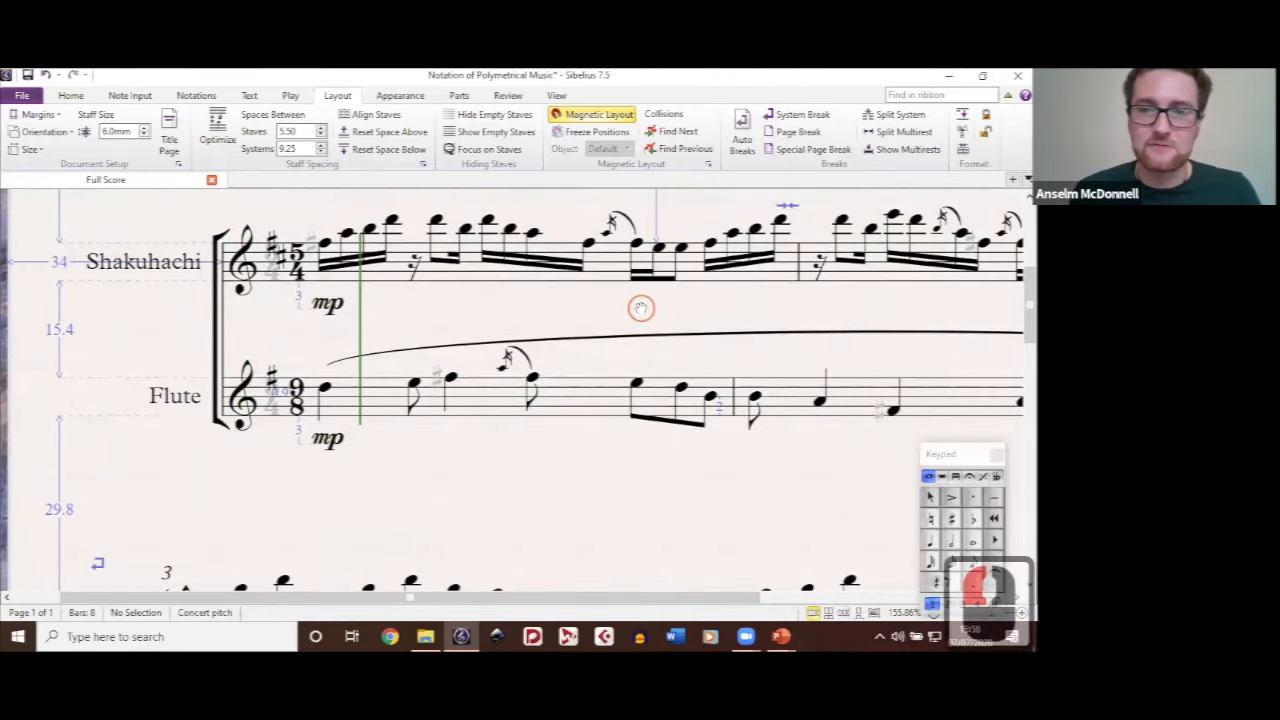
{"action": "left_click_drag", "start_coordinate": [828, 261], "coordinate": [687, 270]}
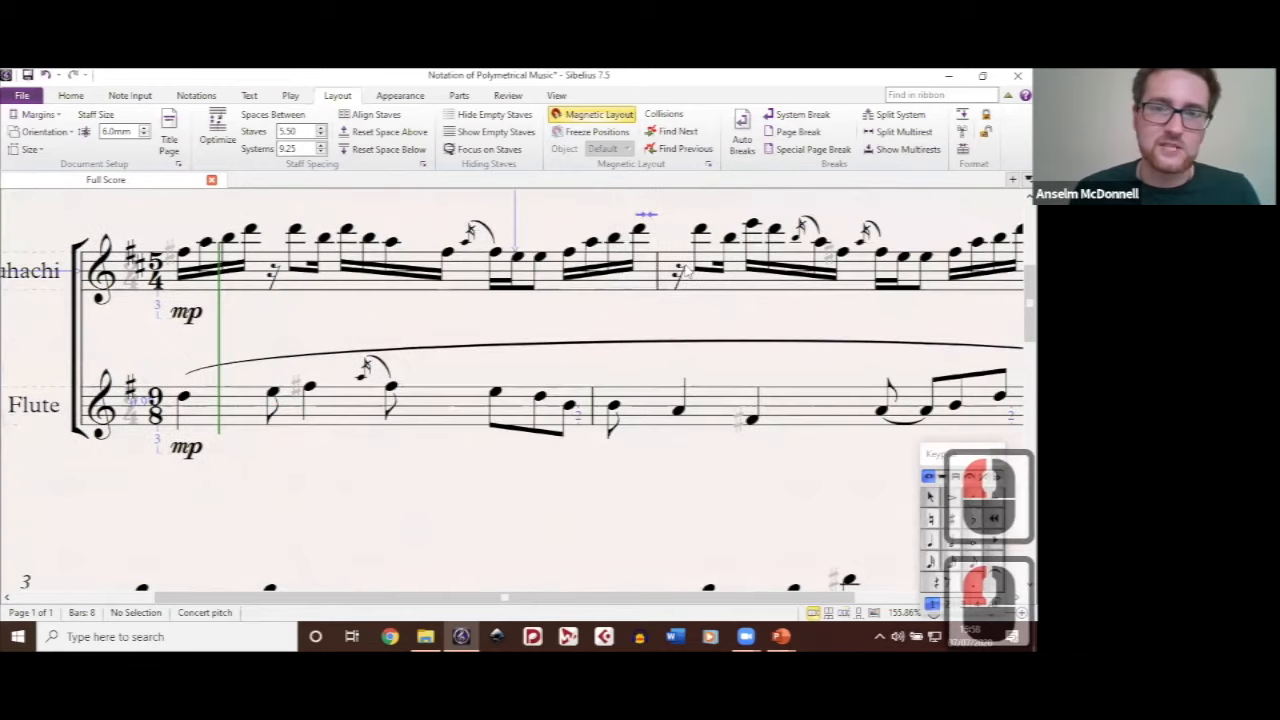
{"action": "left_click", "coordinate": [658, 270]}
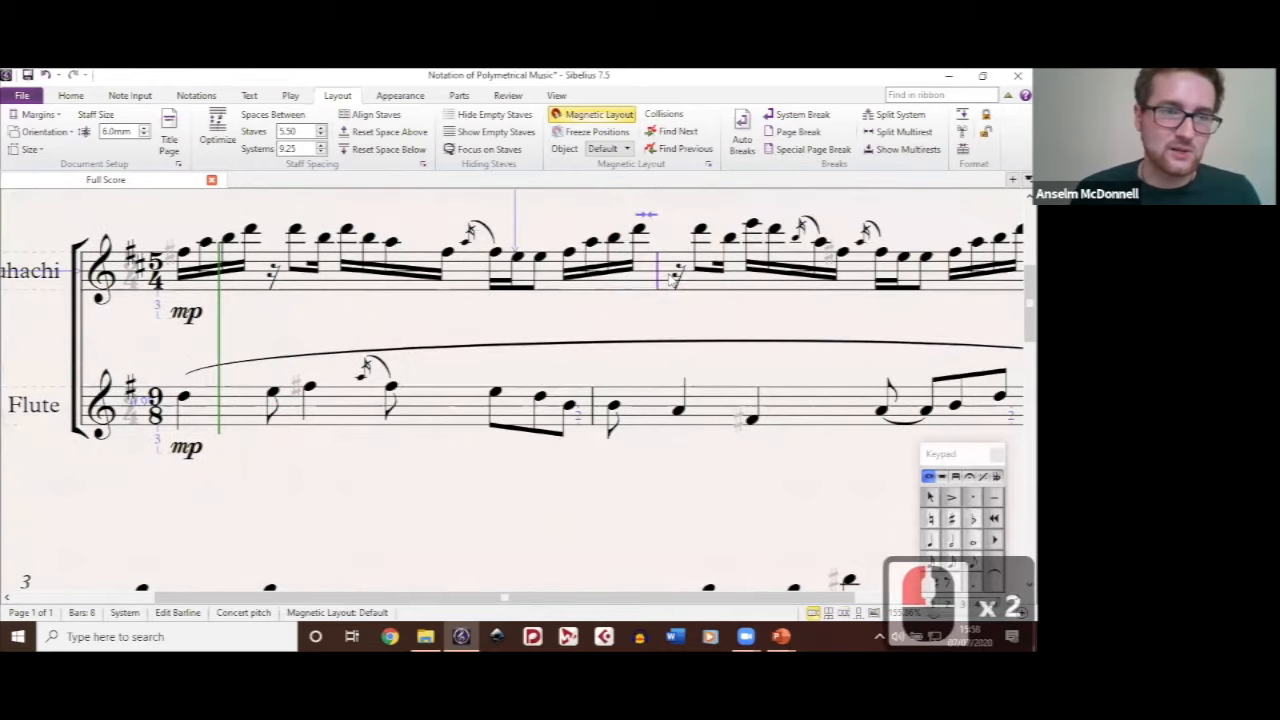
{"action": "double_click", "coordinate": [598, 405]}
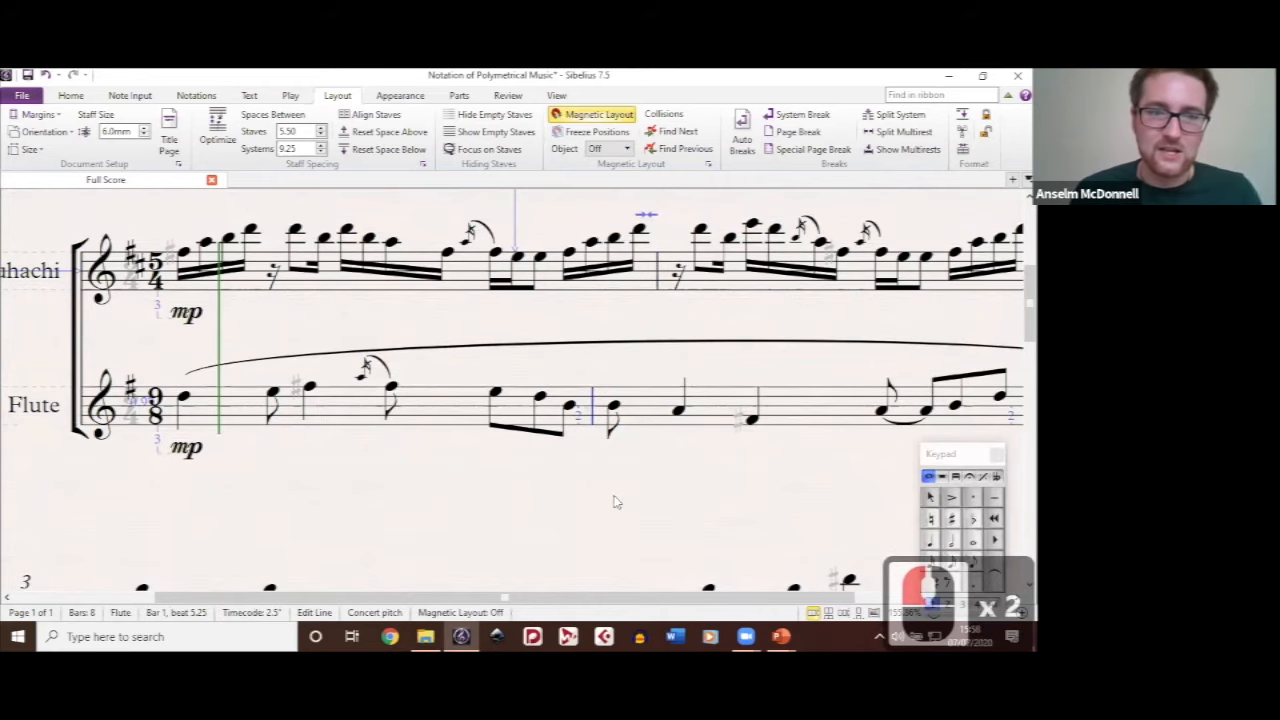
Step: Move the Flute's first barline line down below the staff, and undo the move
{"action": "scroll", "coordinate": [617, 378], "scroll_direction": "up", "scroll_amount": 6, "text": "ctrl"}
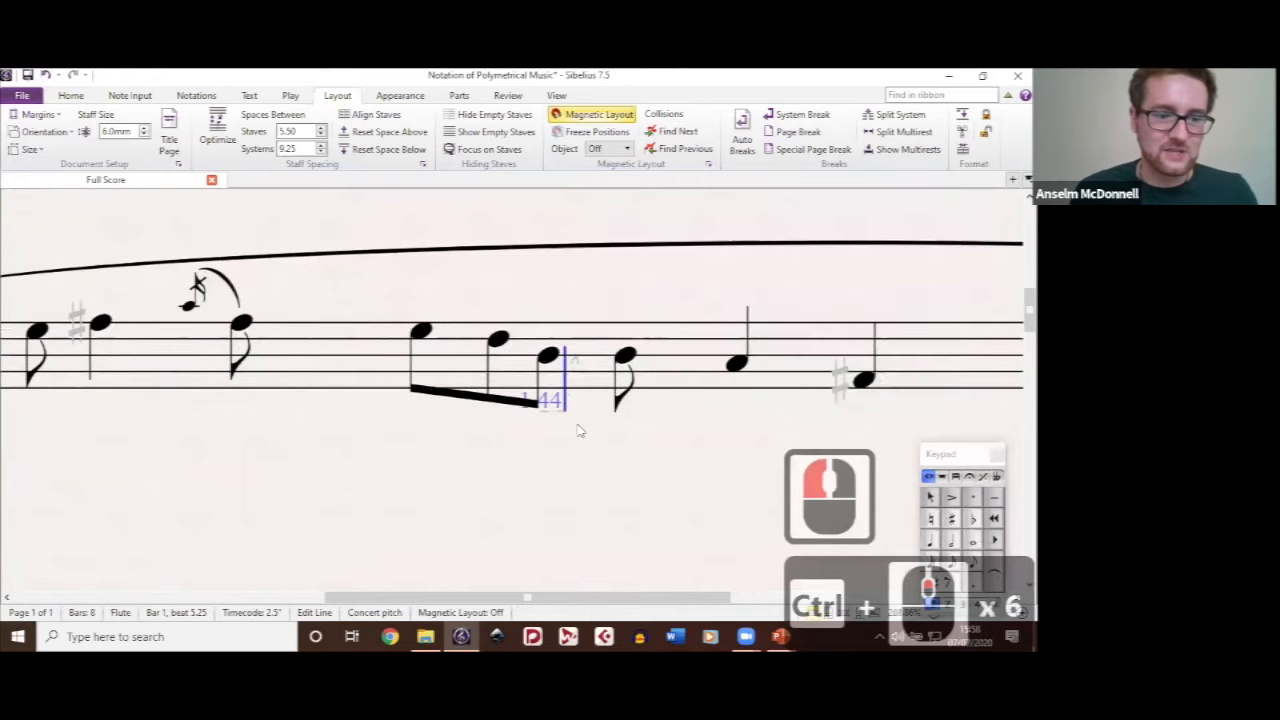
{"action": "left_click", "coordinate": [614, 463]}
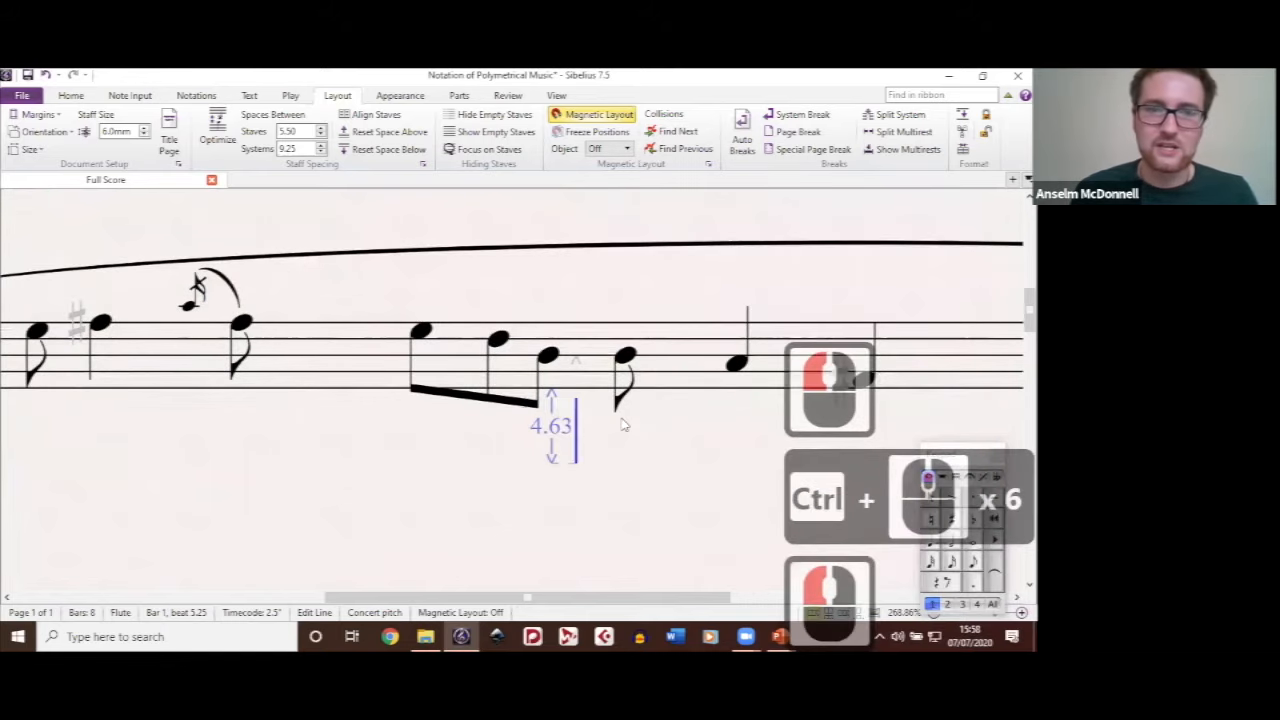
{"action": "key", "text": "ctrl+z"}
{"action": "left_click", "coordinate": [621, 422]}
{"action": "scroll", "coordinate": [621, 422], "scroll_direction": "down", "scroll_amount": 8, "text": "ctrl"}
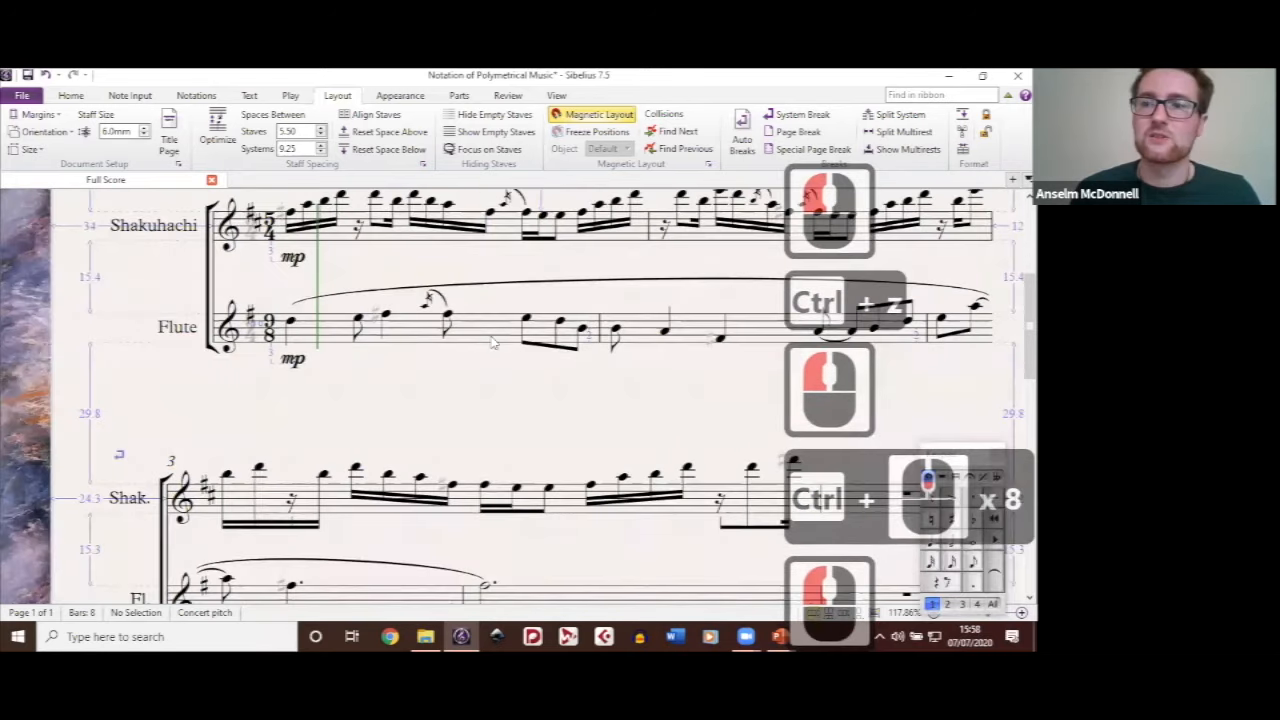
Step: Select the Flute's first bar and look up the Add Fake Barline to Bars plug-in
{"action": "left_click", "coordinate": [491, 342]}
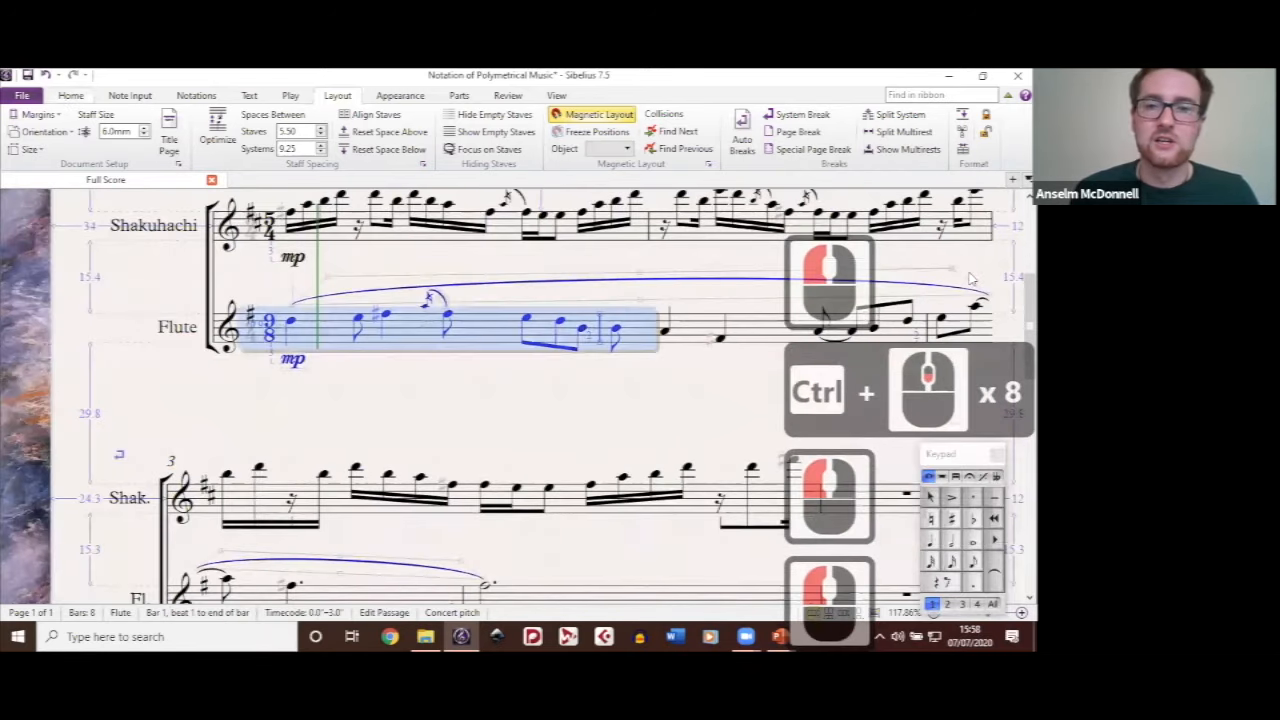
{"action": "left_click", "coordinate": [70, 96]}
{"action": "left_click", "coordinate": [875, 150]}
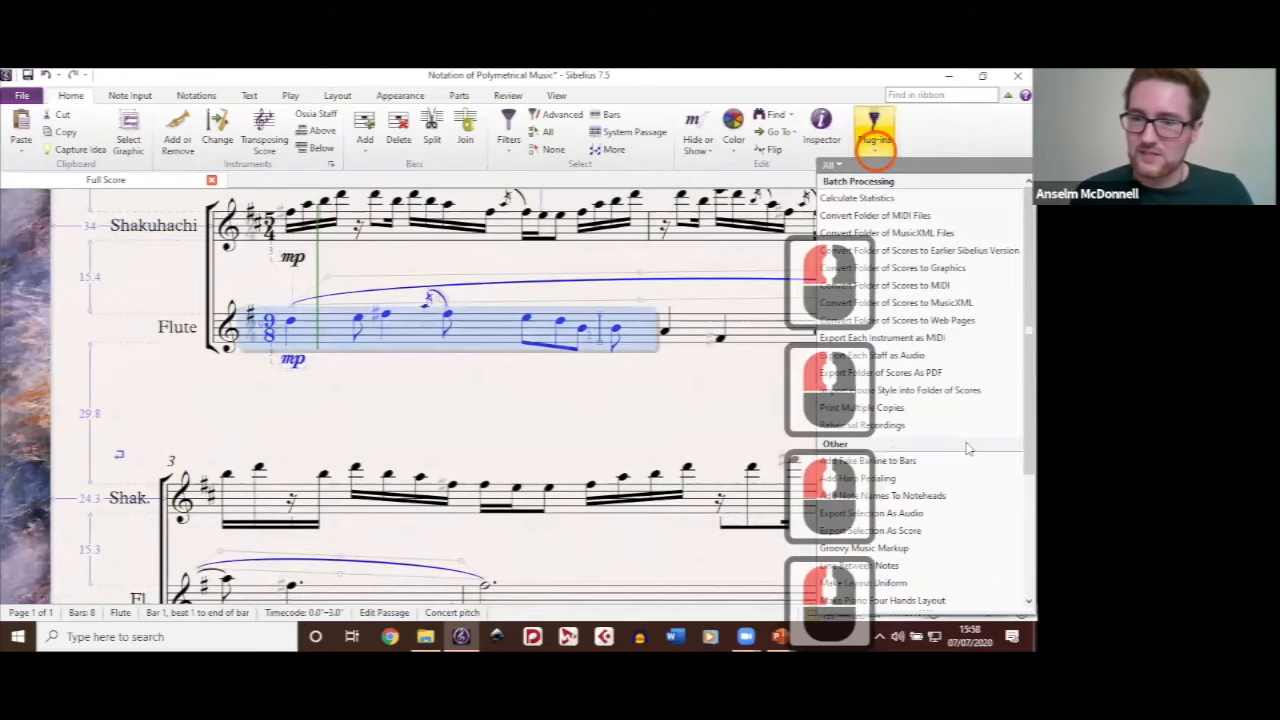
{"action": "scroll", "coordinate": [891, 451], "scroll_direction": "down", "scroll_amount": 3}
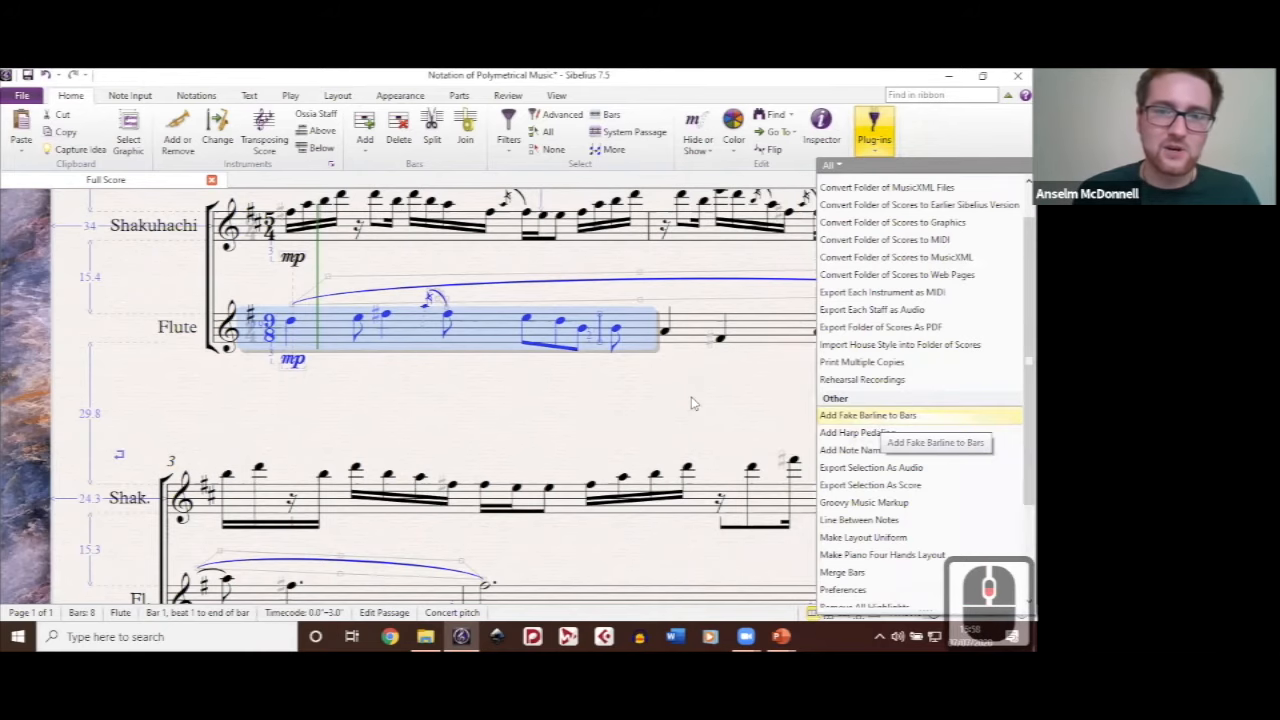
{"action": "left_click", "coordinate": [587, 325]}
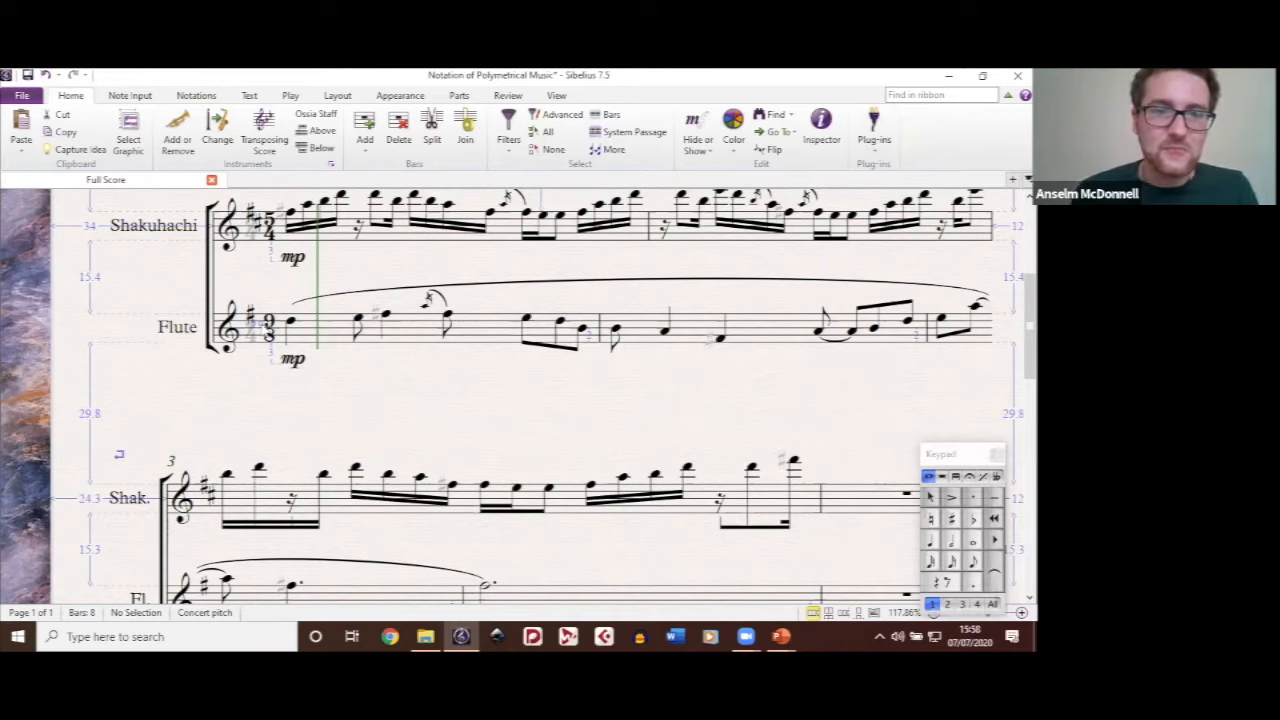
Step: Inspect the barline options in the Flute instrument's staff type, cancel the edits, and clear the bar selection
{"action": "left_click", "coordinate": [313, 326]}
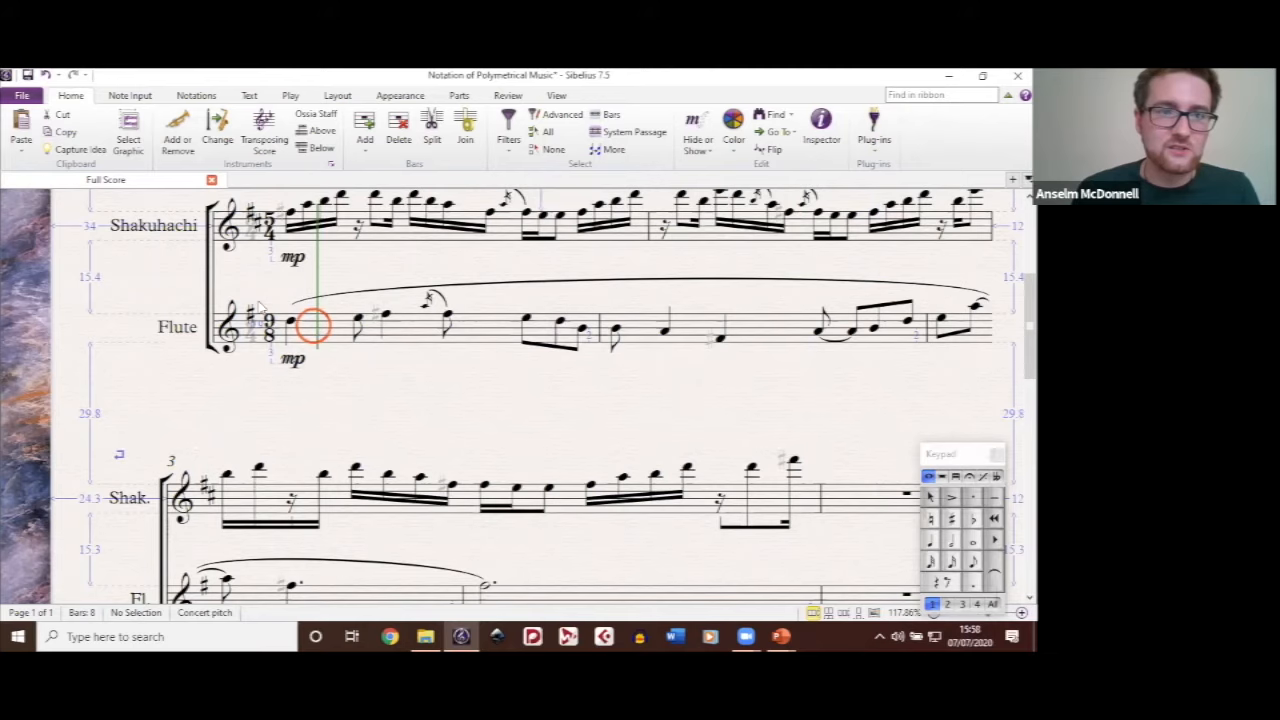
{"action": "double_click", "coordinate": [260, 306]}
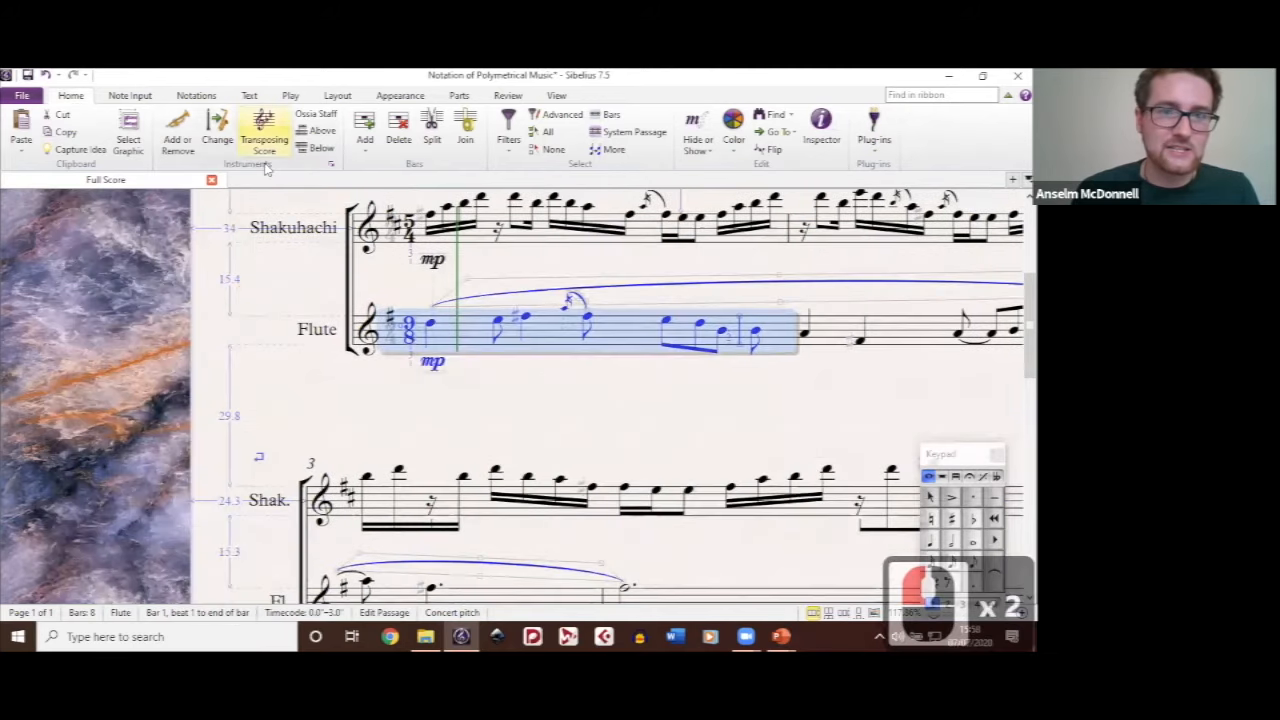
{"action": "left_click", "coordinate": [330, 164]}
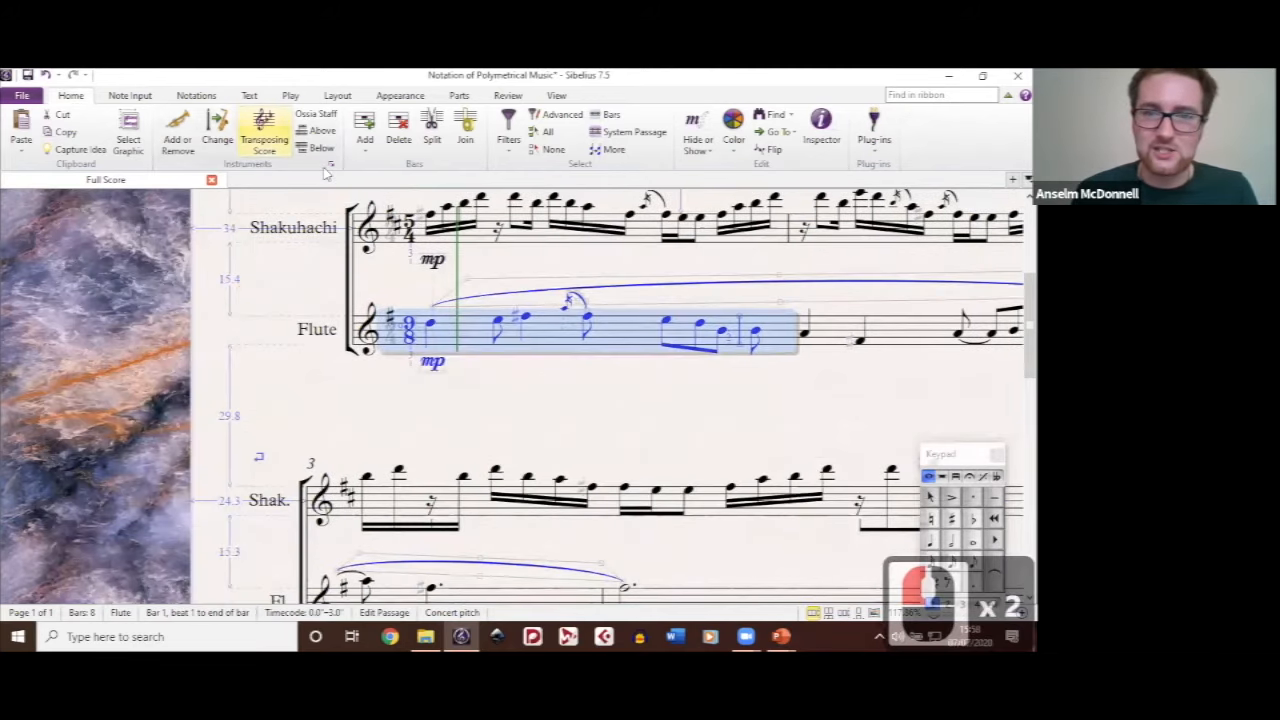
{"action": "left_click", "coordinate": [556, 245]}
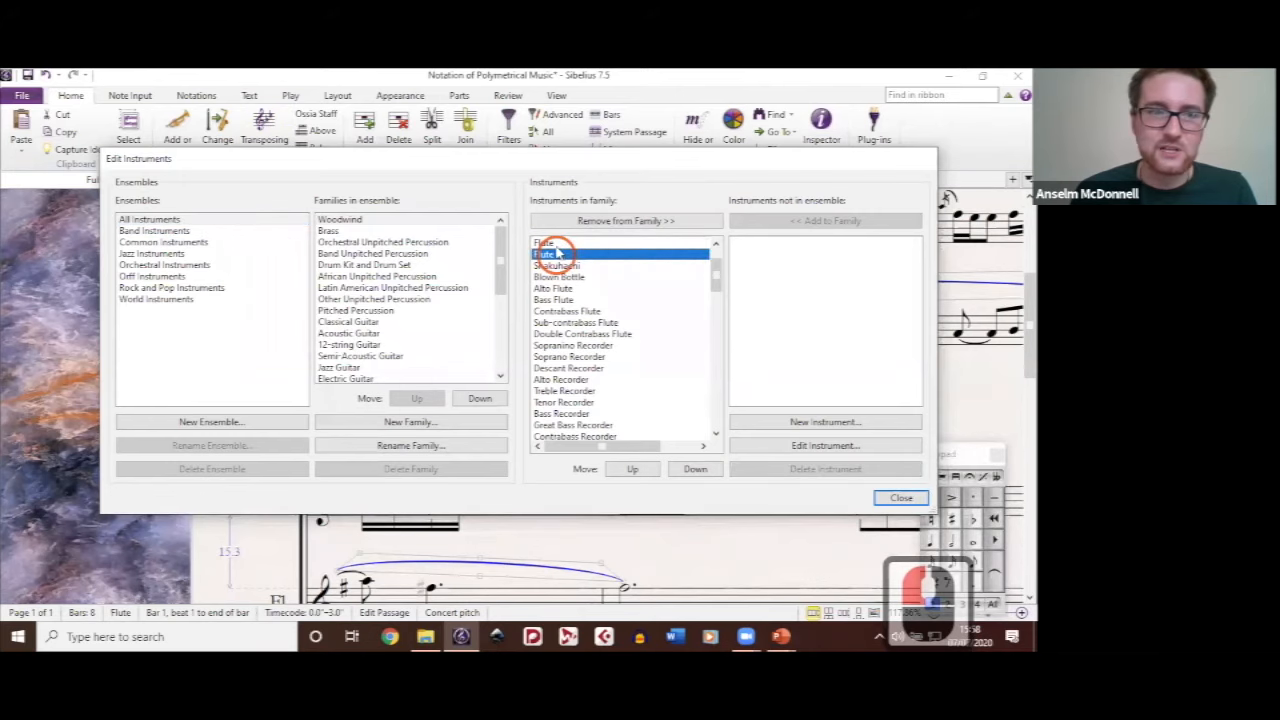
{"action": "double_click", "coordinate": [824, 447]}
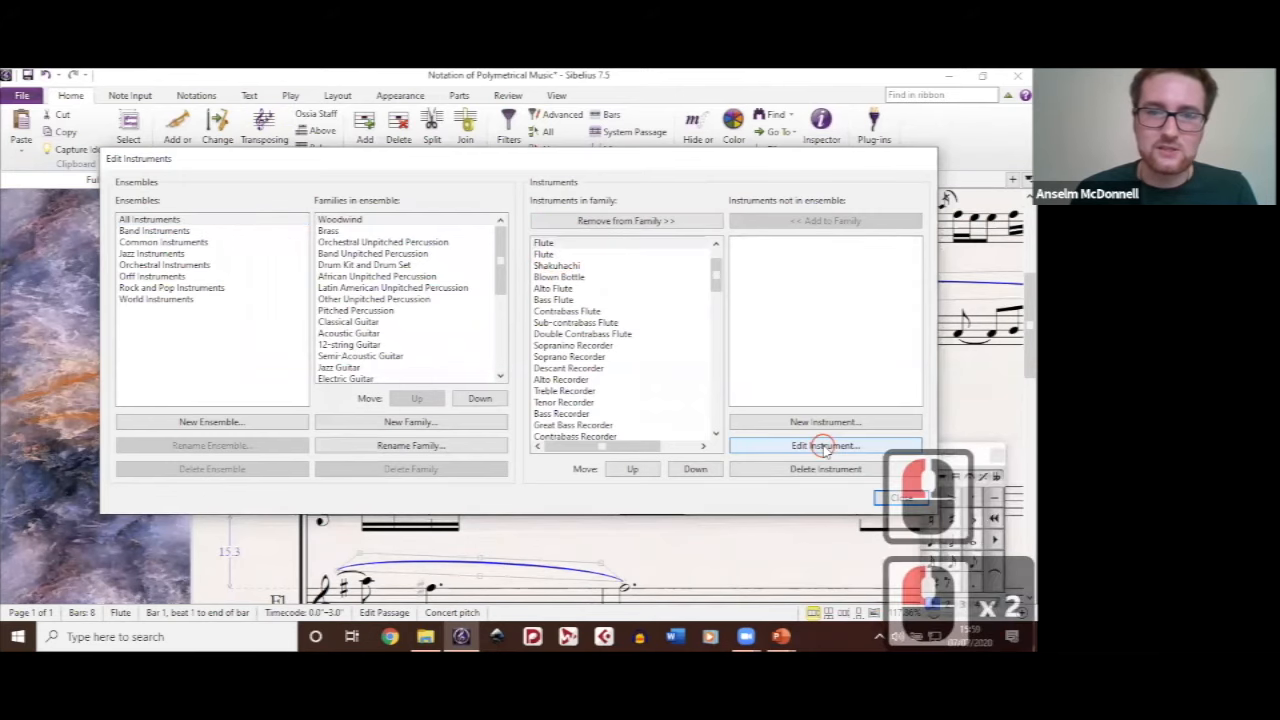
{"action": "left_click", "coordinate": [578, 388]}
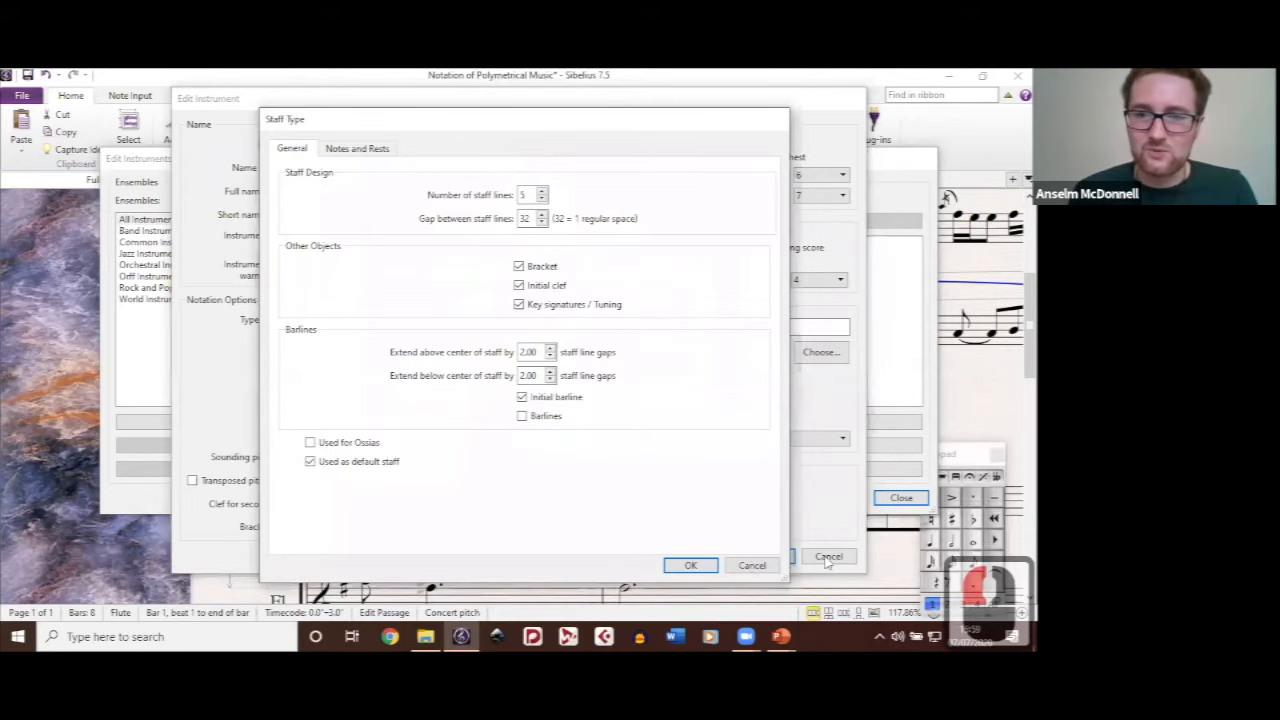
{"action": "left_click", "coordinate": [752, 566]}
{"action": "left_click", "coordinate": [828, 556]}
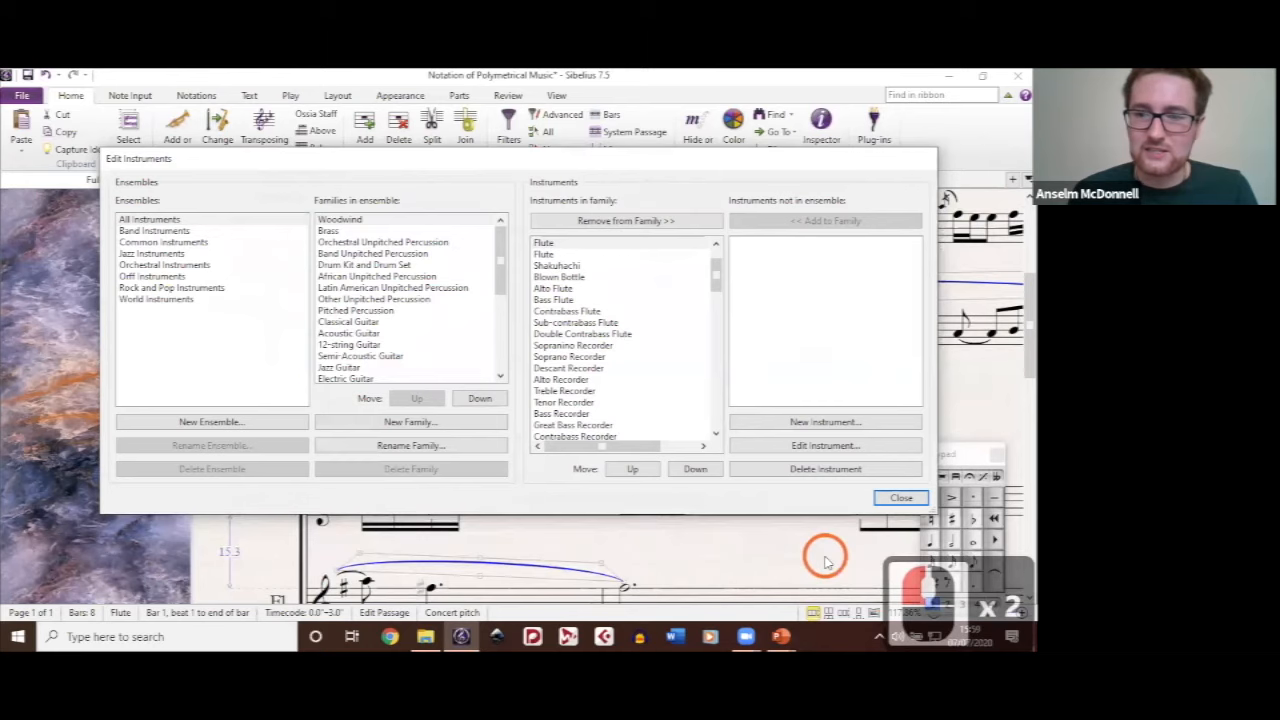
{"action": "left_click", "coordinate": [899, 498]}
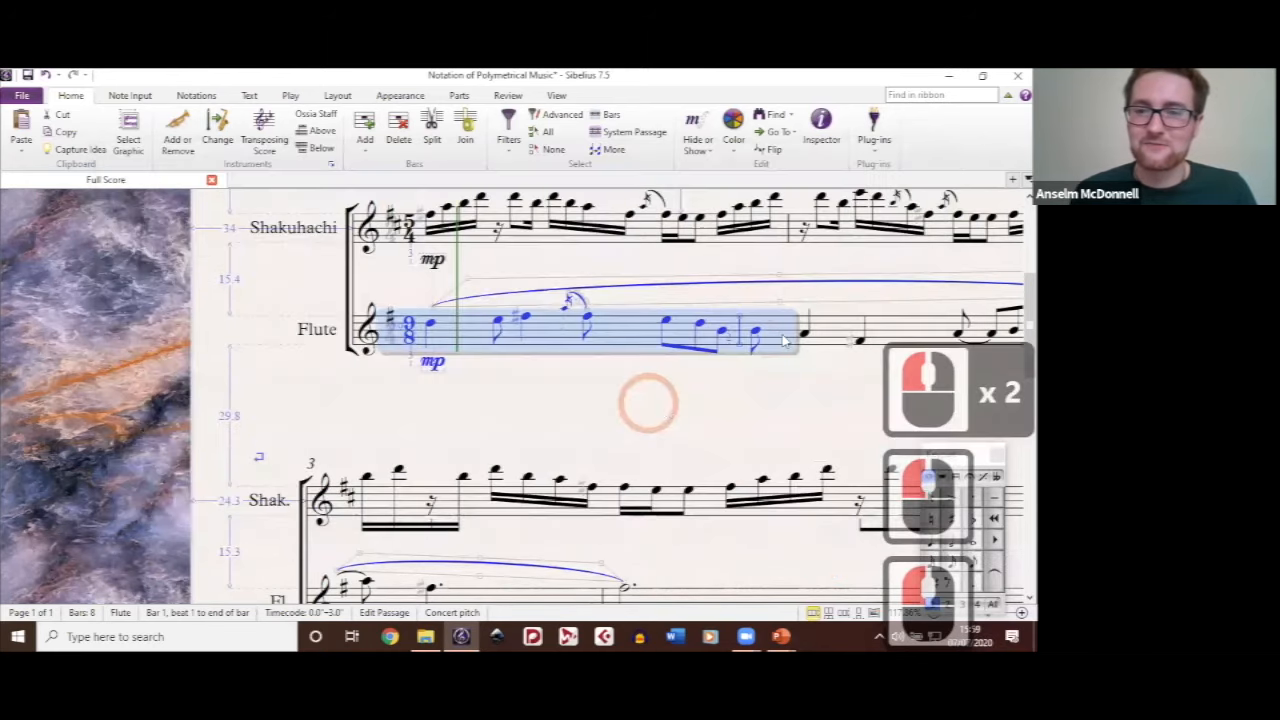
{"action": "left_click", "coordinate": [784, 341]}
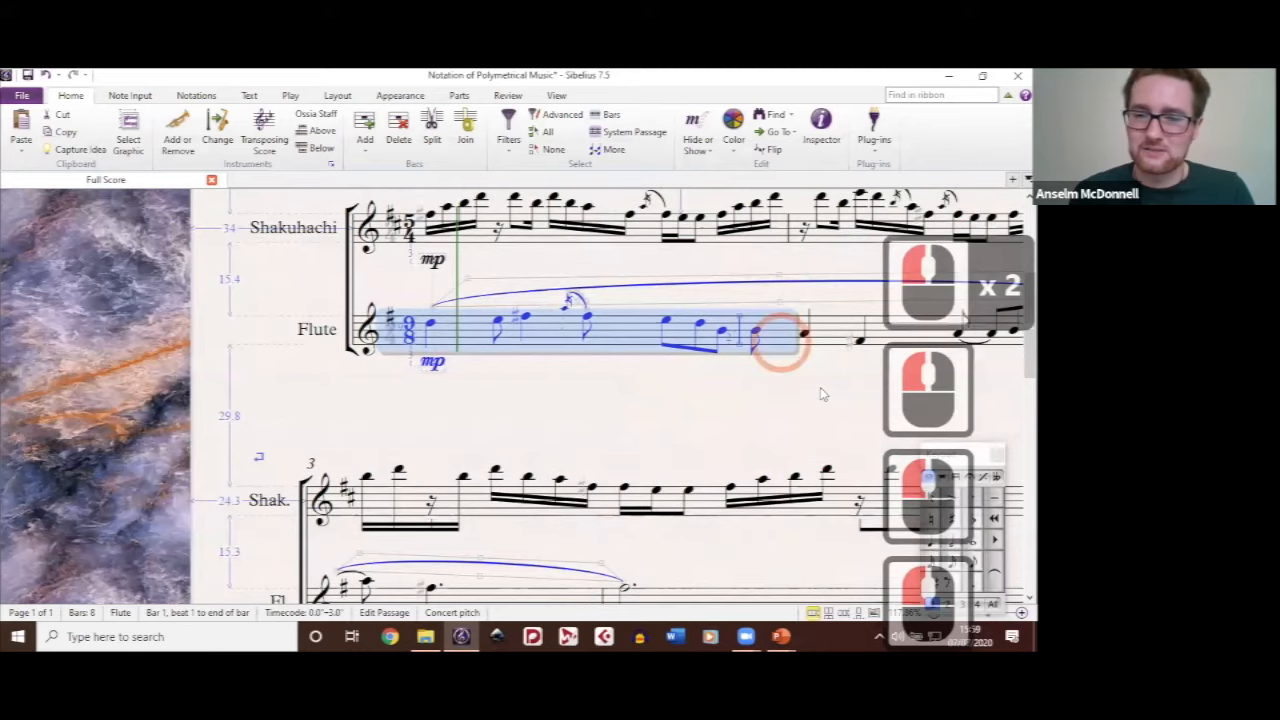
{"action": "left_click", "coordinate": [822, 393]}
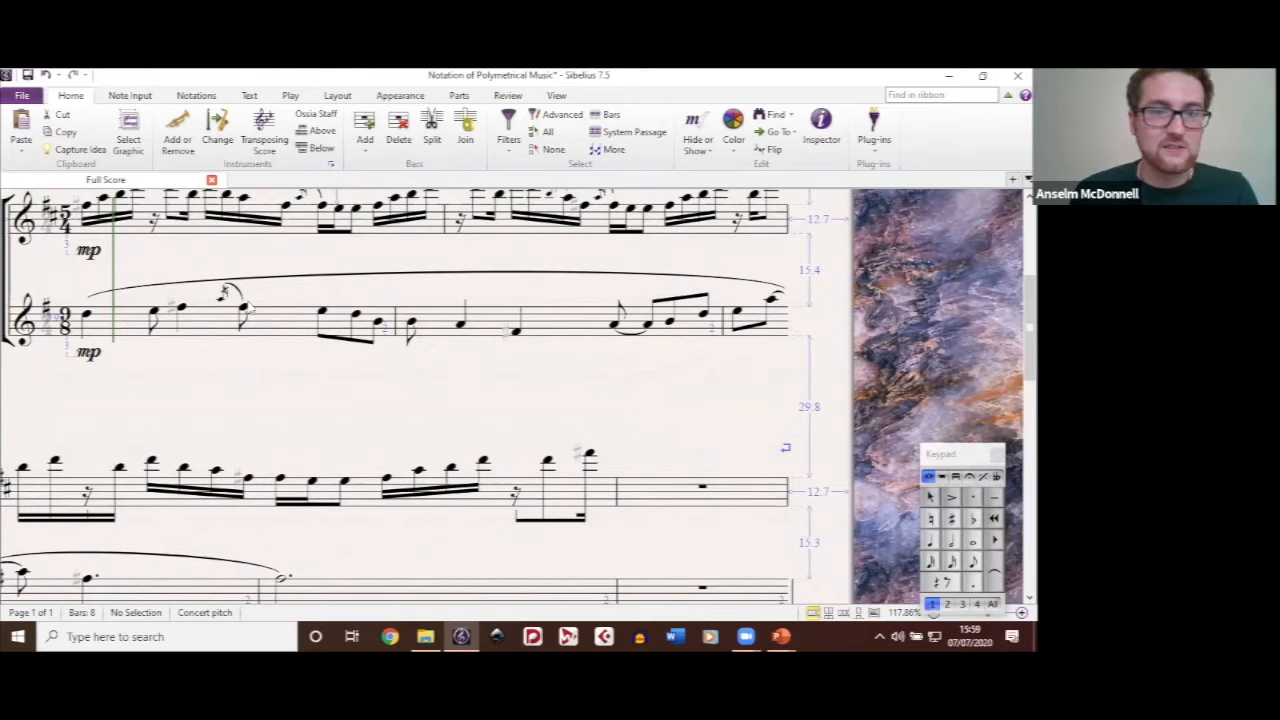
{"action": "left_click", "coordinate": [357, 407]}
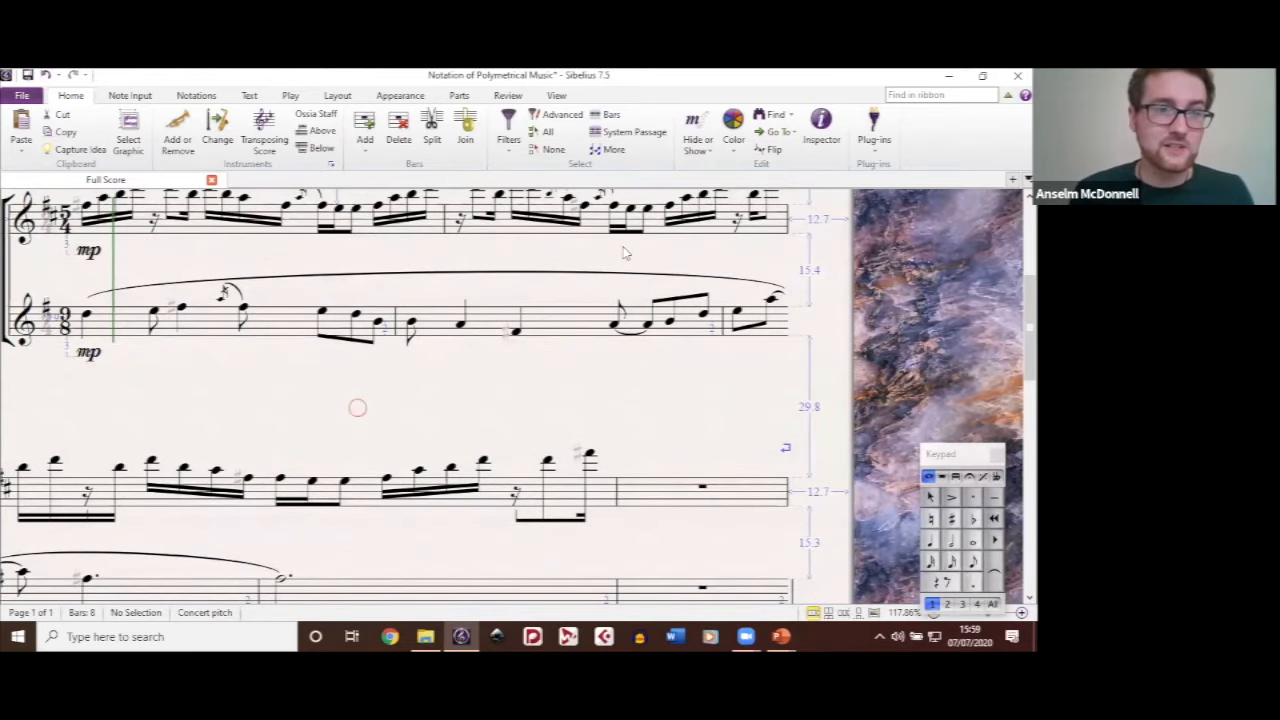
{"action": "left_click_drag", "start_coordinate": [357, 407], "coordinate": [620, 241]}
{"action": "left_click_drag", "start_coordinate": [464, 402], "coordinate": [465, 403]}
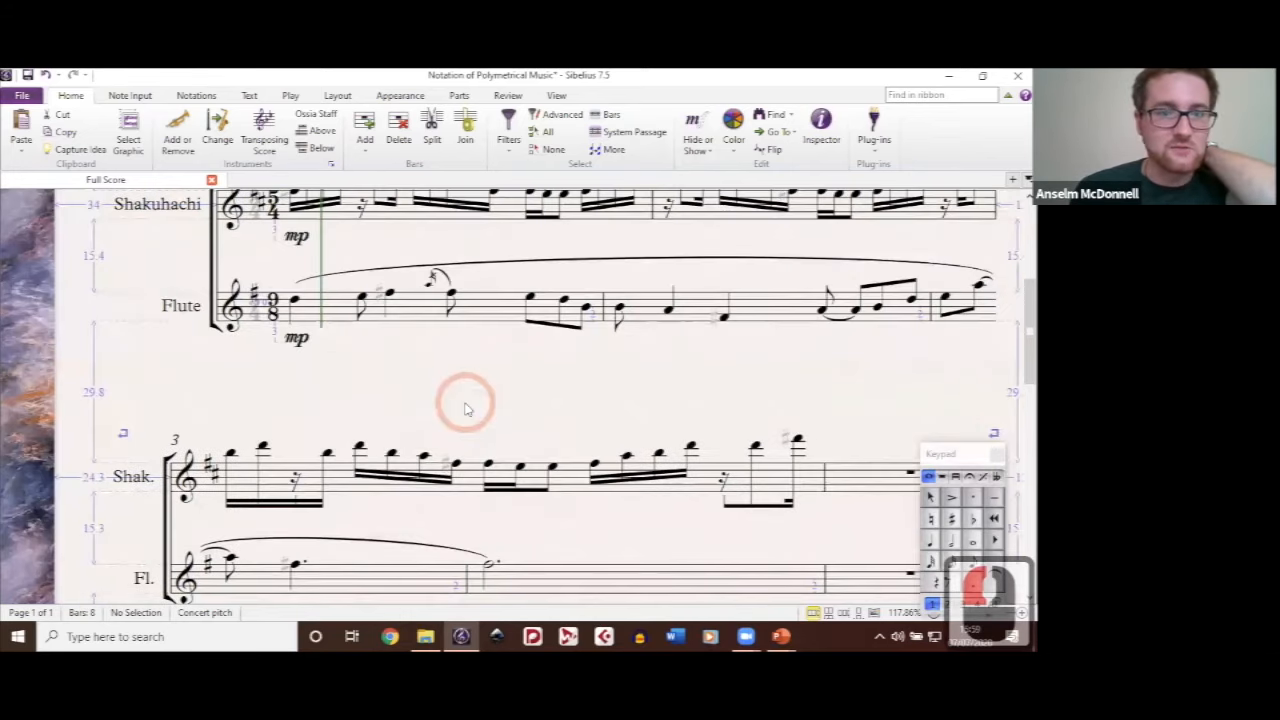
{"action": "left_click_drag", "start_coordinate": [441, 357], "coordinate": [419, 393]}
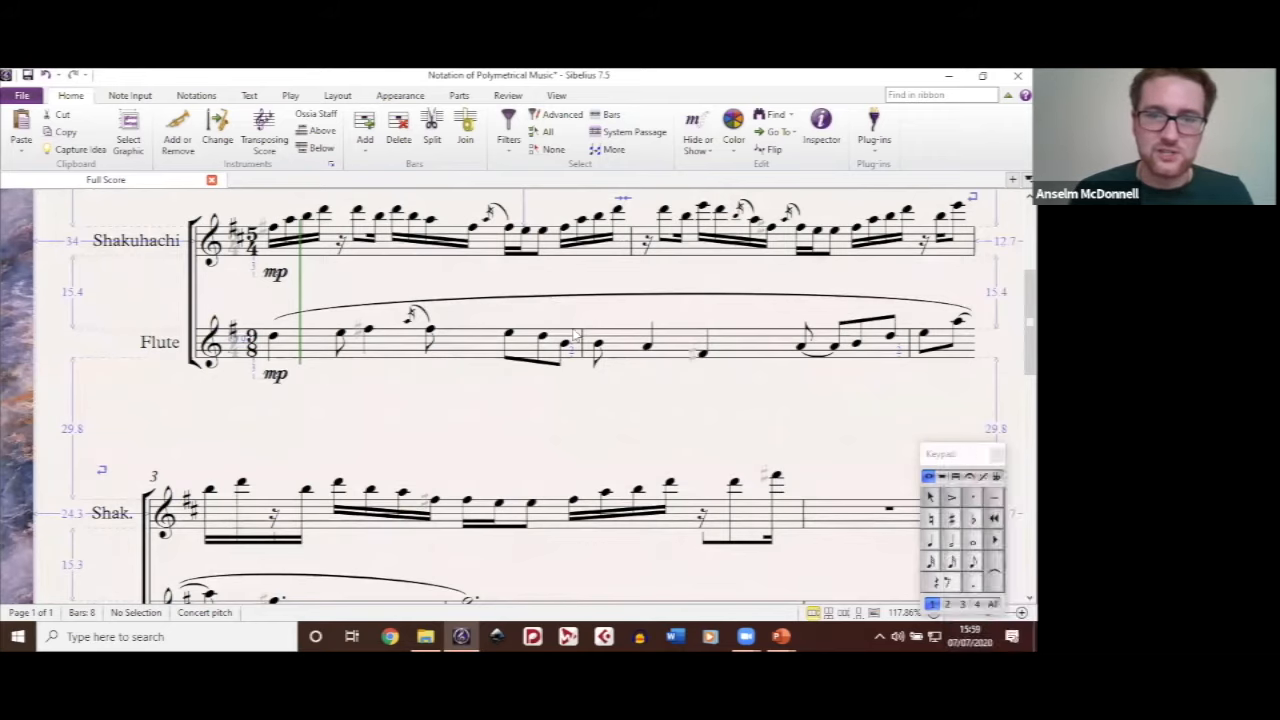
Step: Place the Keypad beside the Flute staff with its beam controls shown, and bring the Option 1 passage at bar 5 into view
{"action": "left_click_drag", "start_coordinate": [955, 454], "coordinate": [557, 334]}
{"action": "left_click", "coordinate": [558, 331]}
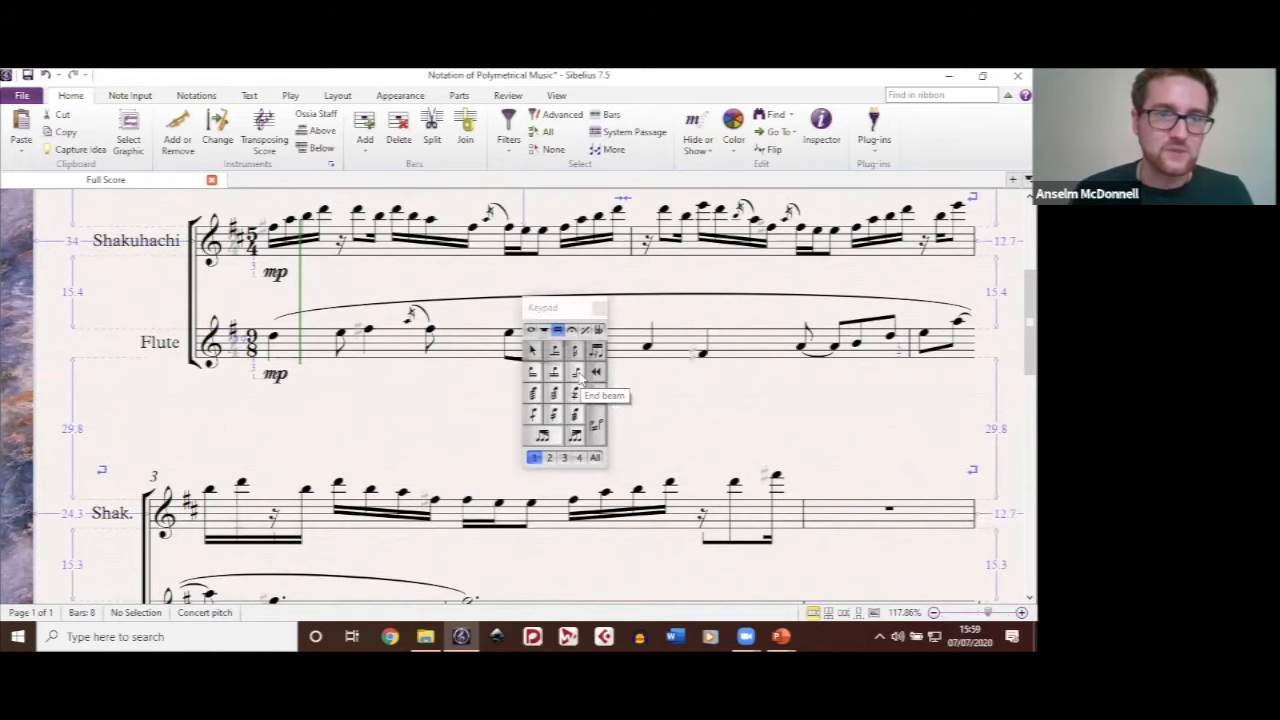
{"action": "left_click_drag", "start_coordinate": [468, 402], "coordinate": [456, 191]}
{"action": "left_click_drag", "start_coordinate": [429, 557], "coordinate": [497, 226]}
{"action": "left_click_drag", "start_coordinate": [457, 311], "coordinate": [425, 265]}
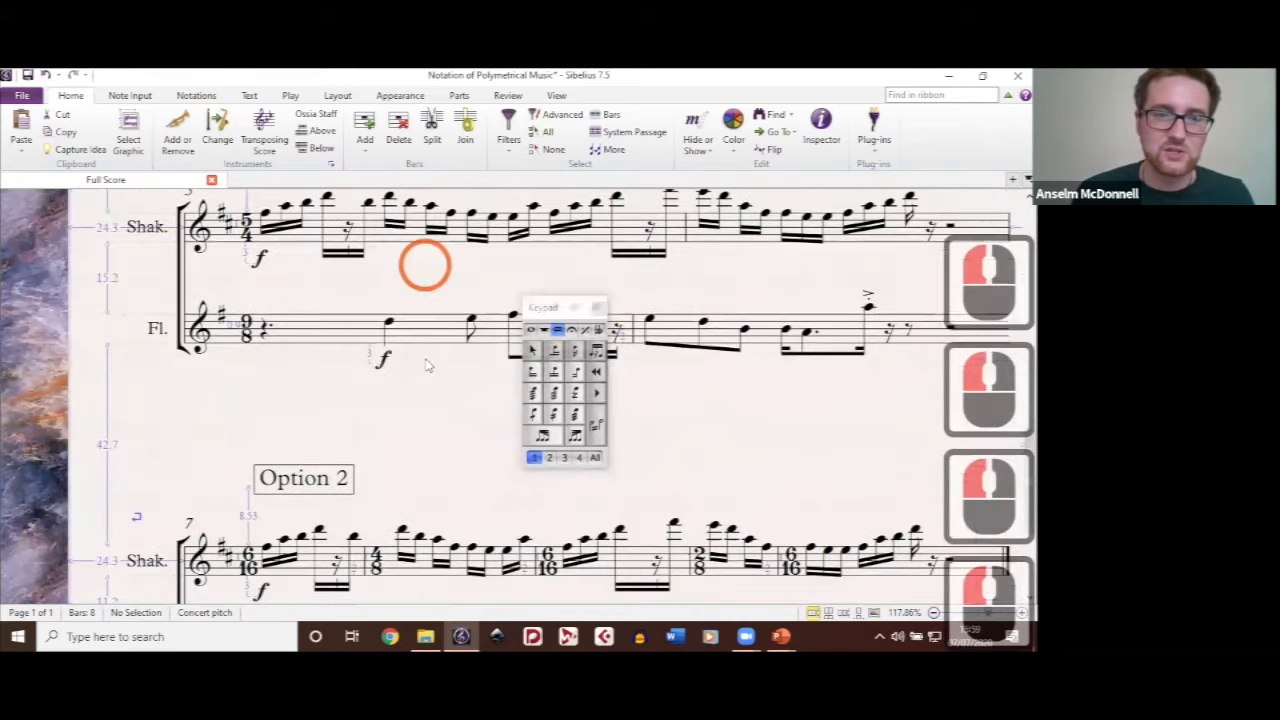
{"action": "left_click_drag", "start_coordinate": [423, 331], "coordinate": [482, 437]}
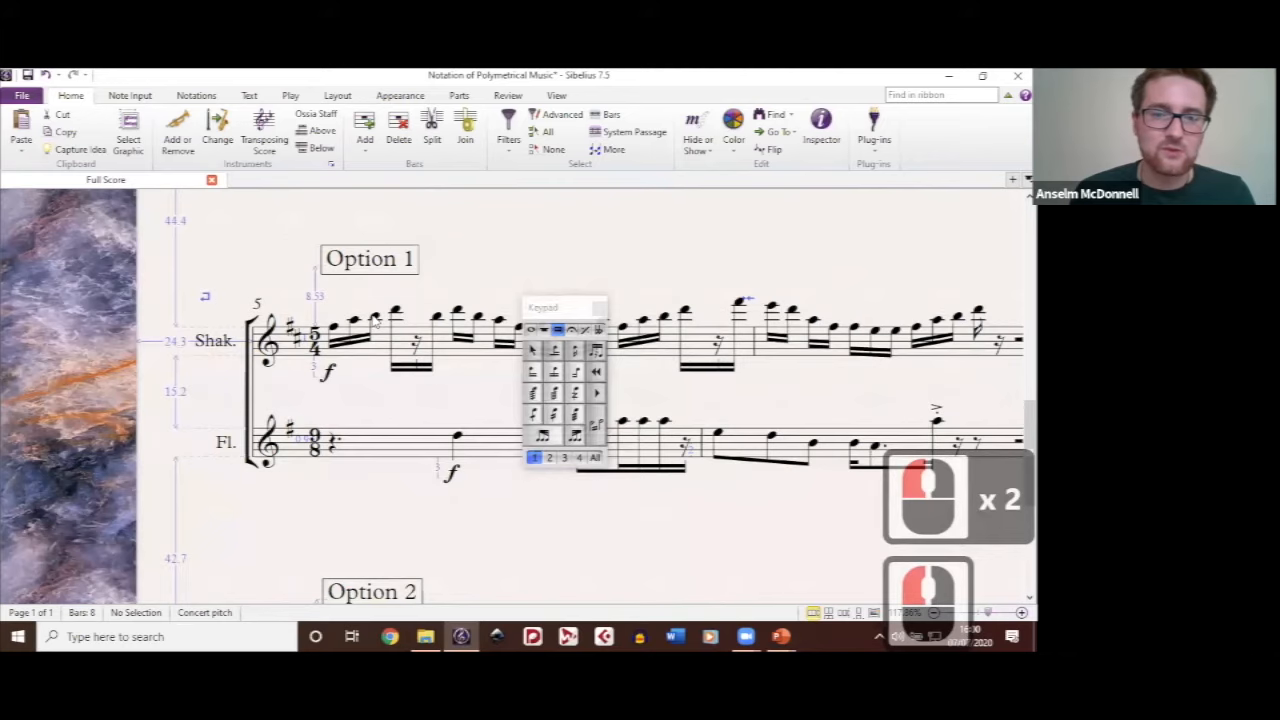
Step: Beam the Shakuhachi's B5 at beat 1.5 of bar 5 through to the following notes, and set it back to End beam
{"action": "left_click", "coordinate": [374, 318]}
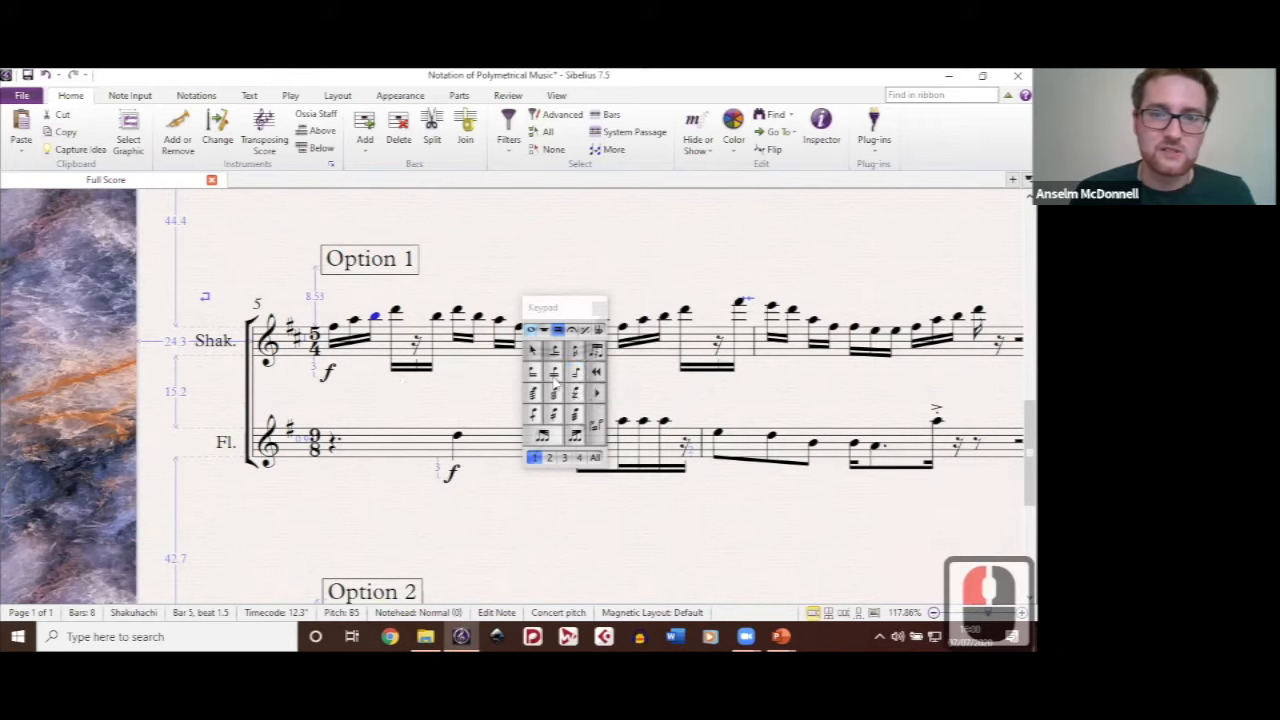
{"action": "left_click", "coordinate": [554, 373]}
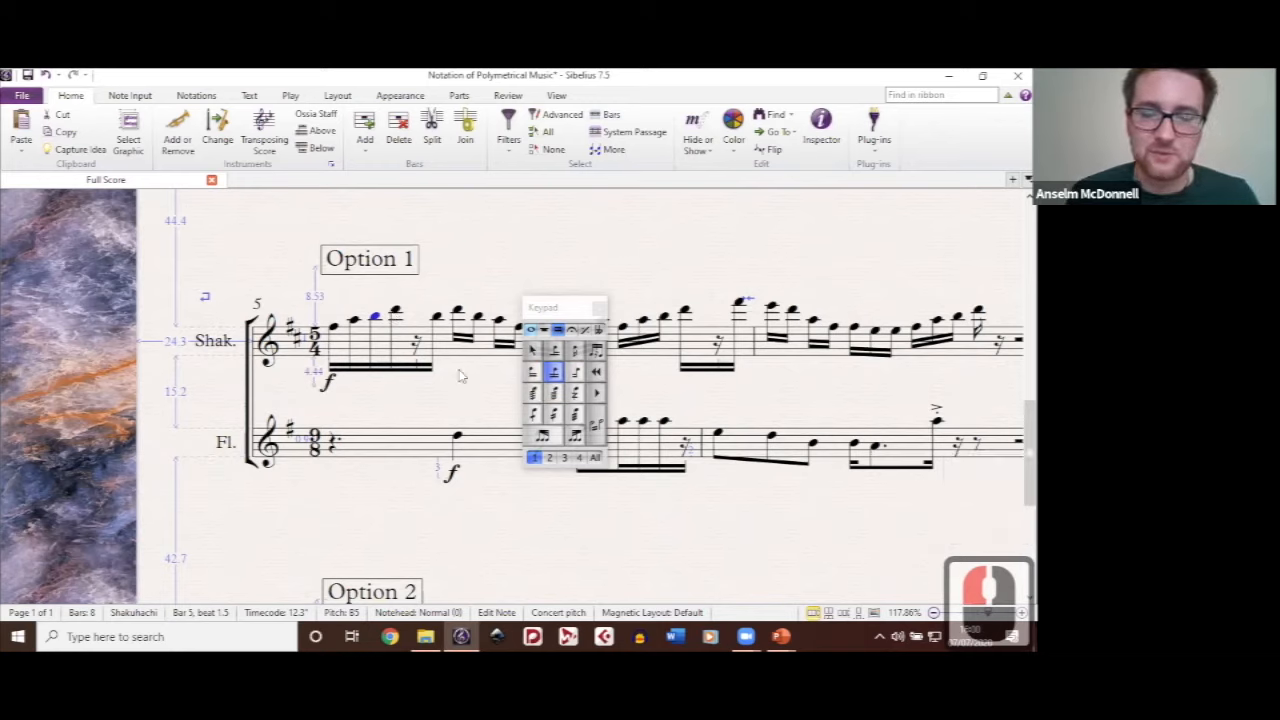
{"action": "left_click", "coordinate": [574, 372]}
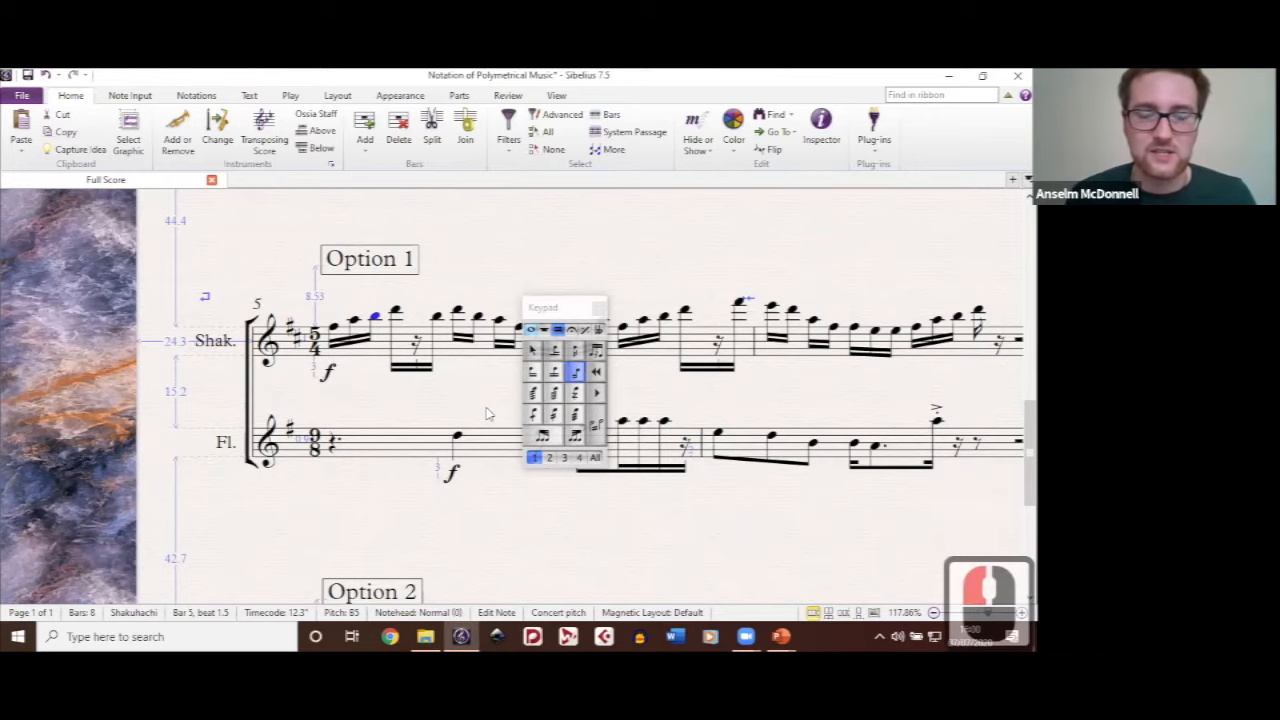
{"action": "left_click", "coordinate": [555, 280]}
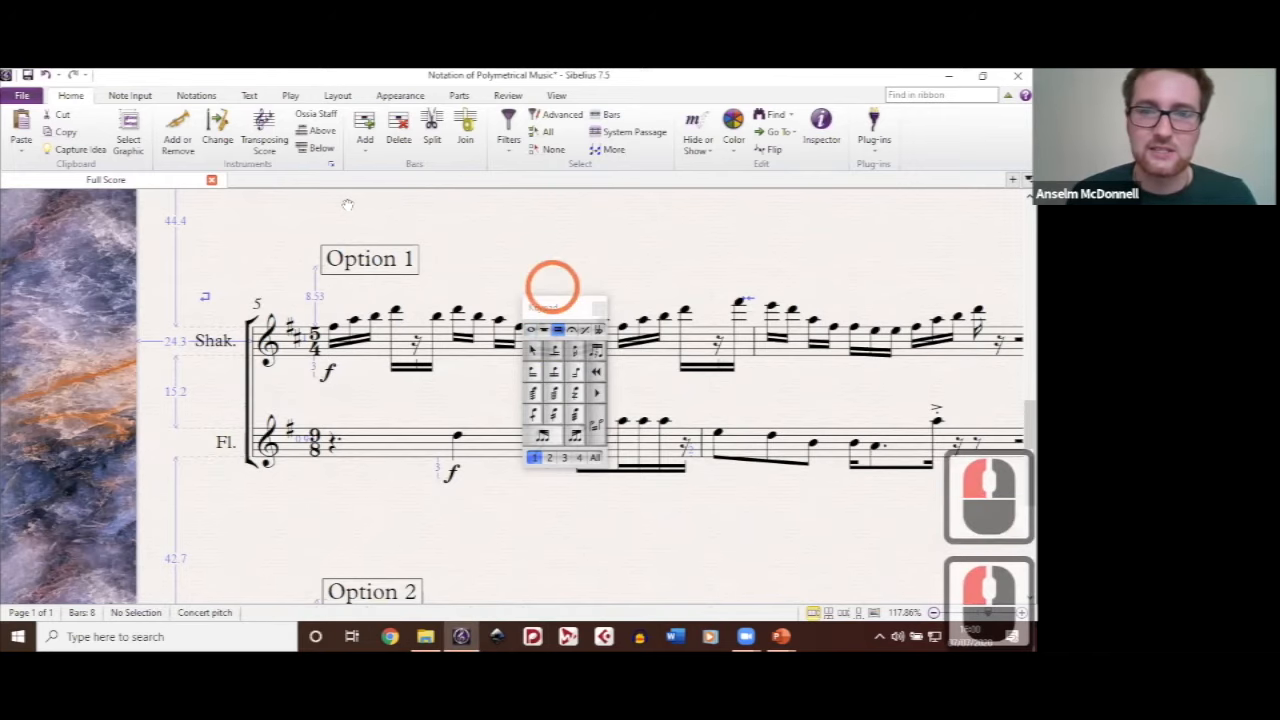
{"action": "left_click_drag", "start_coordinate": [554, 284], "coordinate": [347, 206]}
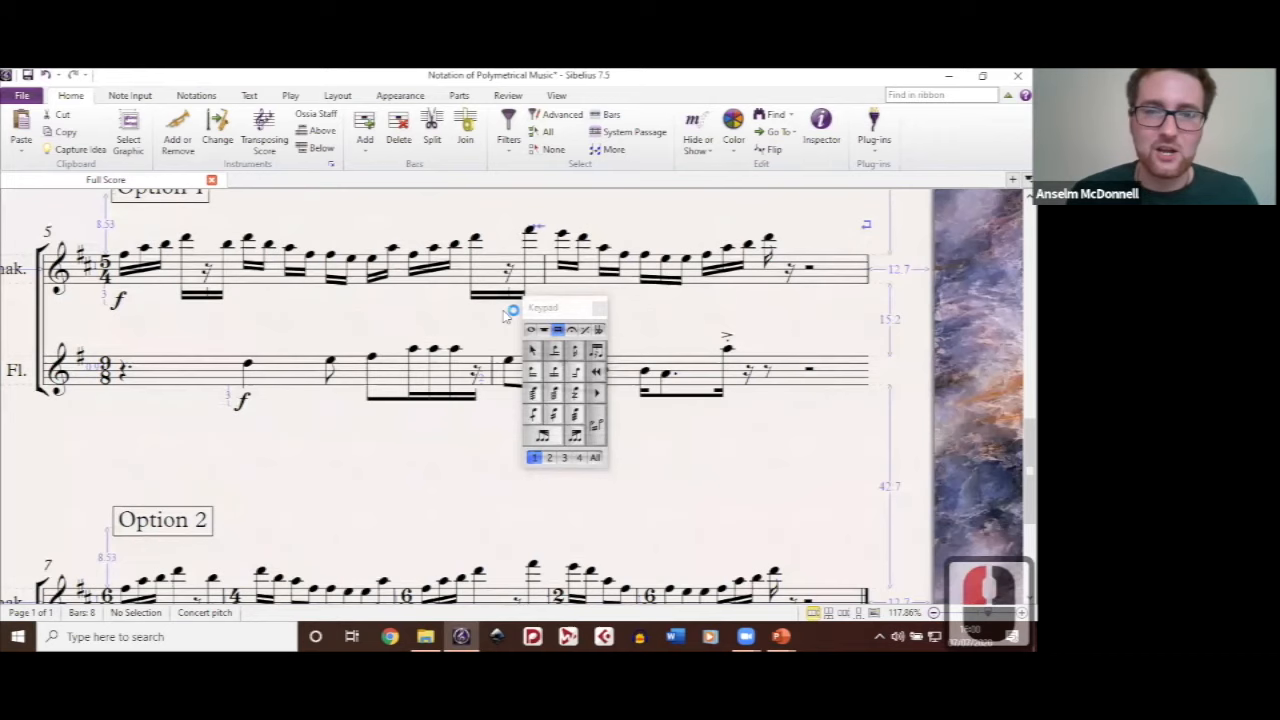
{"action": "left_click", "coordinate": [491, 258]}
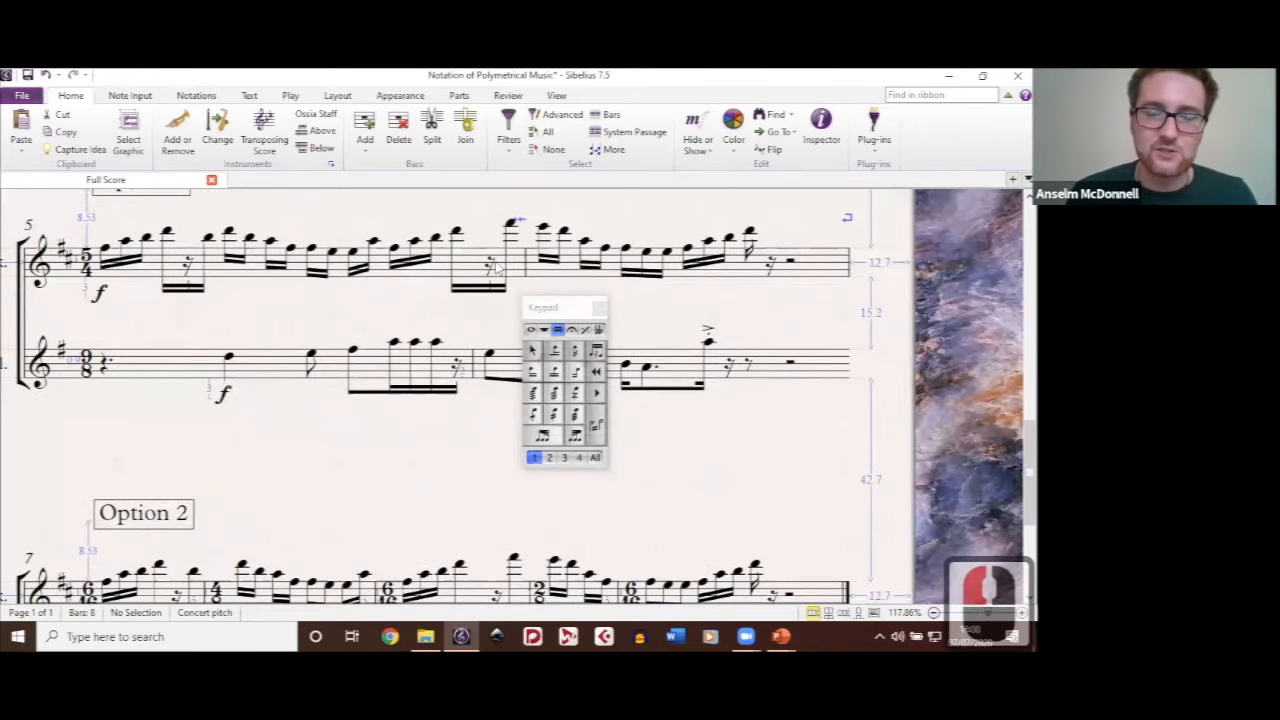
{"action": "left_click", "coordinate": [594, 356]}
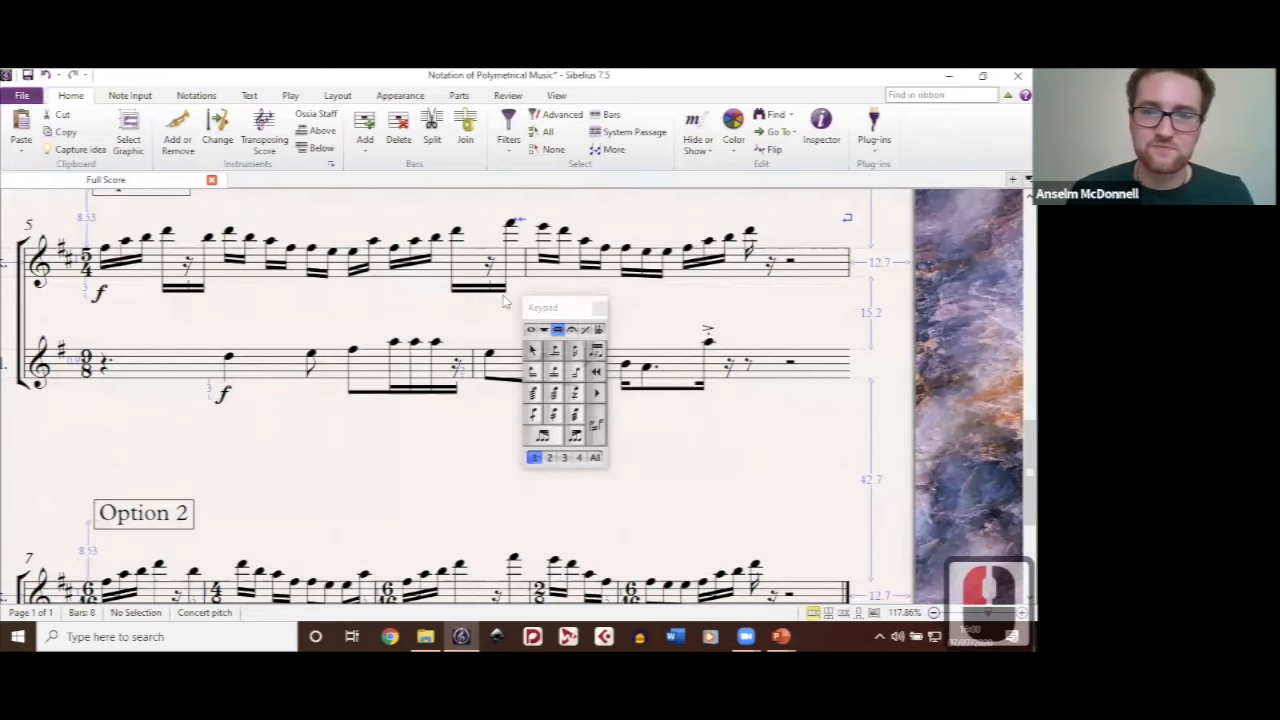
Step: Turn on the stemlet for the Shakuhachi's rest at beat 5.5 of bar 5 and clear the selection
{"action": "left_click", "coordinate": [489, 265]}
{"action": "scroll", "coordinate": [489, 265], "scroll_direction": "up", "scroll_amount": 4}
{"action": "scroll", "coordinate": [603, 355], "scroll_direction": "down", "scroll_amount": 3}
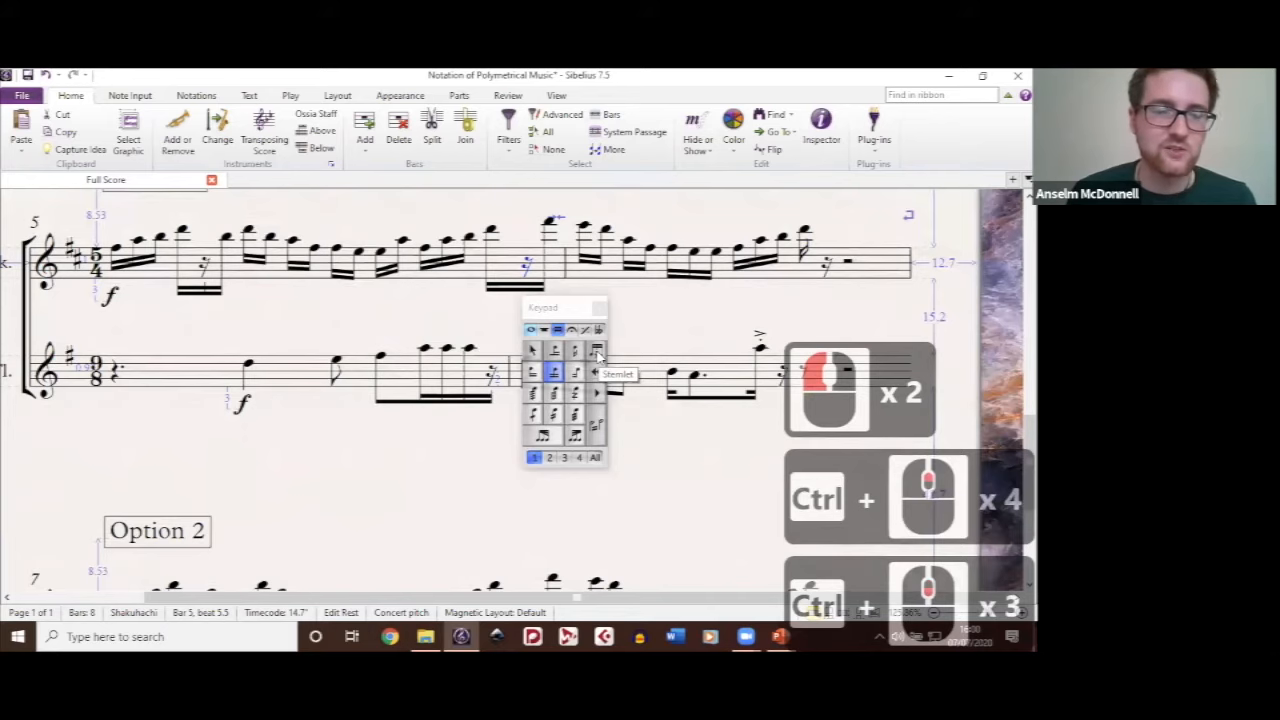
{"action": "left_click", "coordinate": [597, 352]}
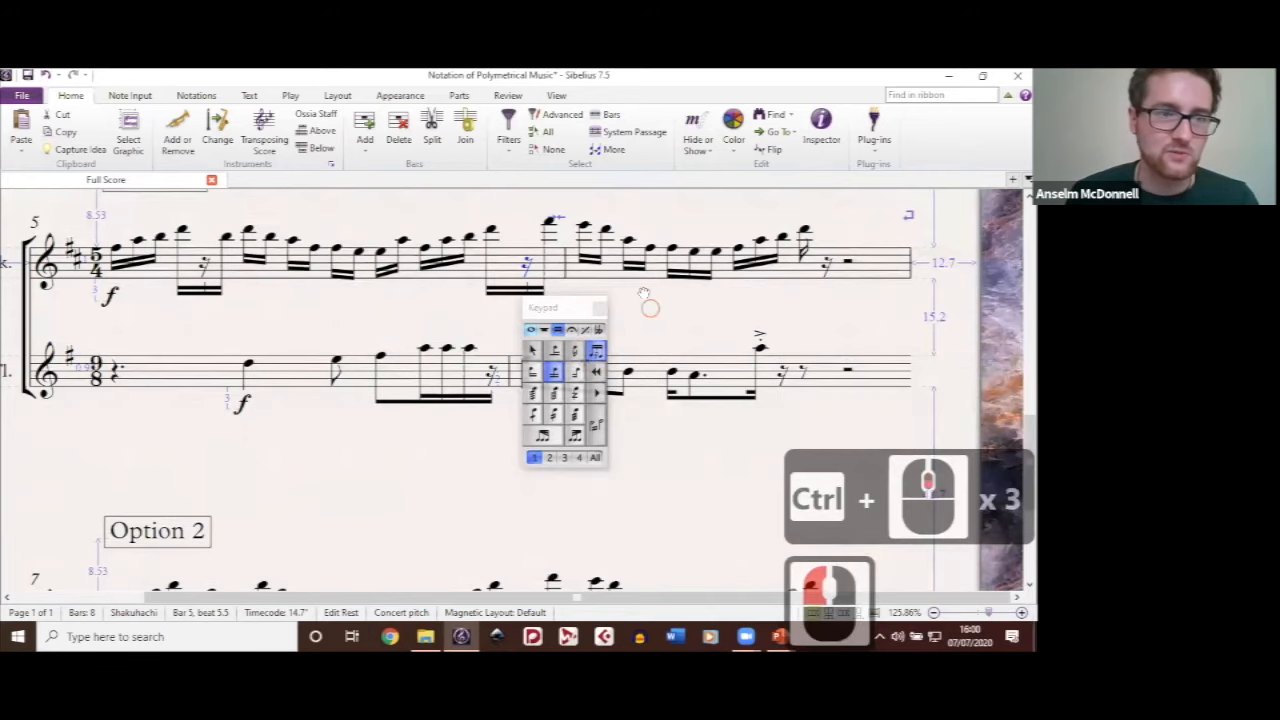
{"action": "left_click", "coordinate": [669, 307]}
Step: Compare the Shakuhachi and Flute notation in the Option 1 and Option 2 passages, including their time signatures and beaming
{"action": "left_click_drag", "start_coordinate": [669, 307], "coordinate": [724, 247]}
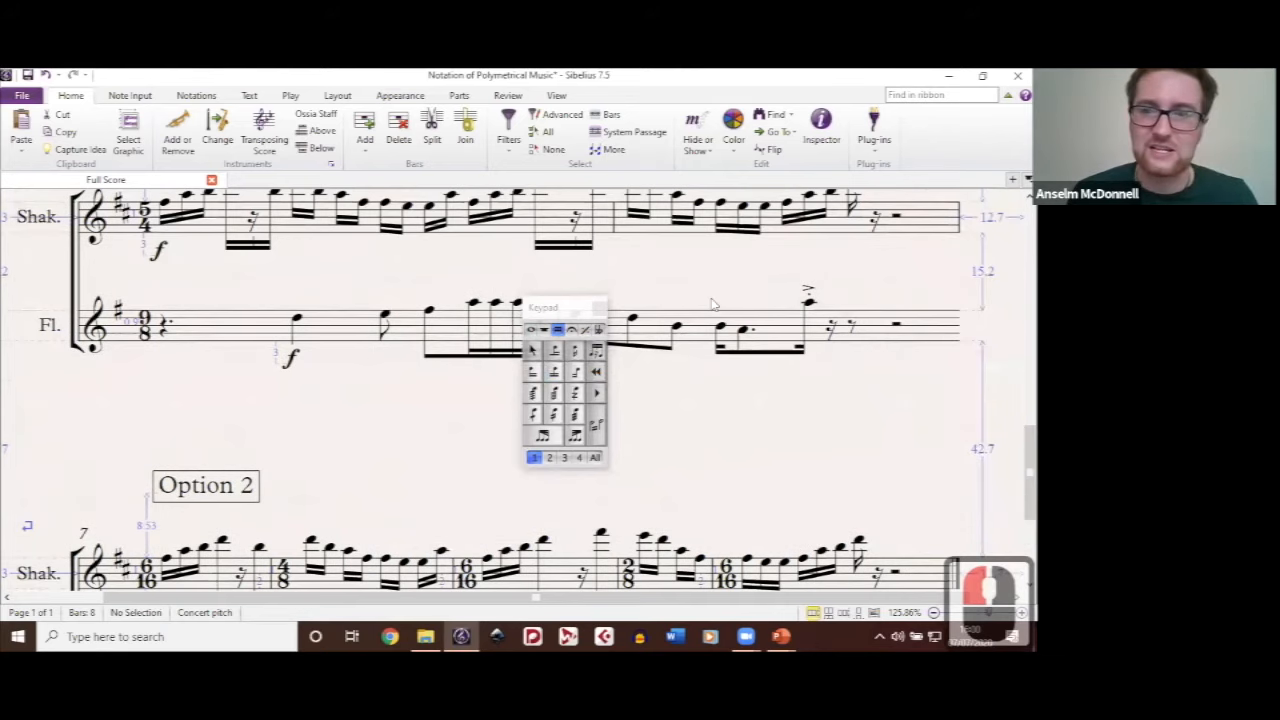
{"action": "scroll", "coordinate": [607, 257], "scroll_direction": "down", "scroll_amount": 1, "text": "ctrl"}
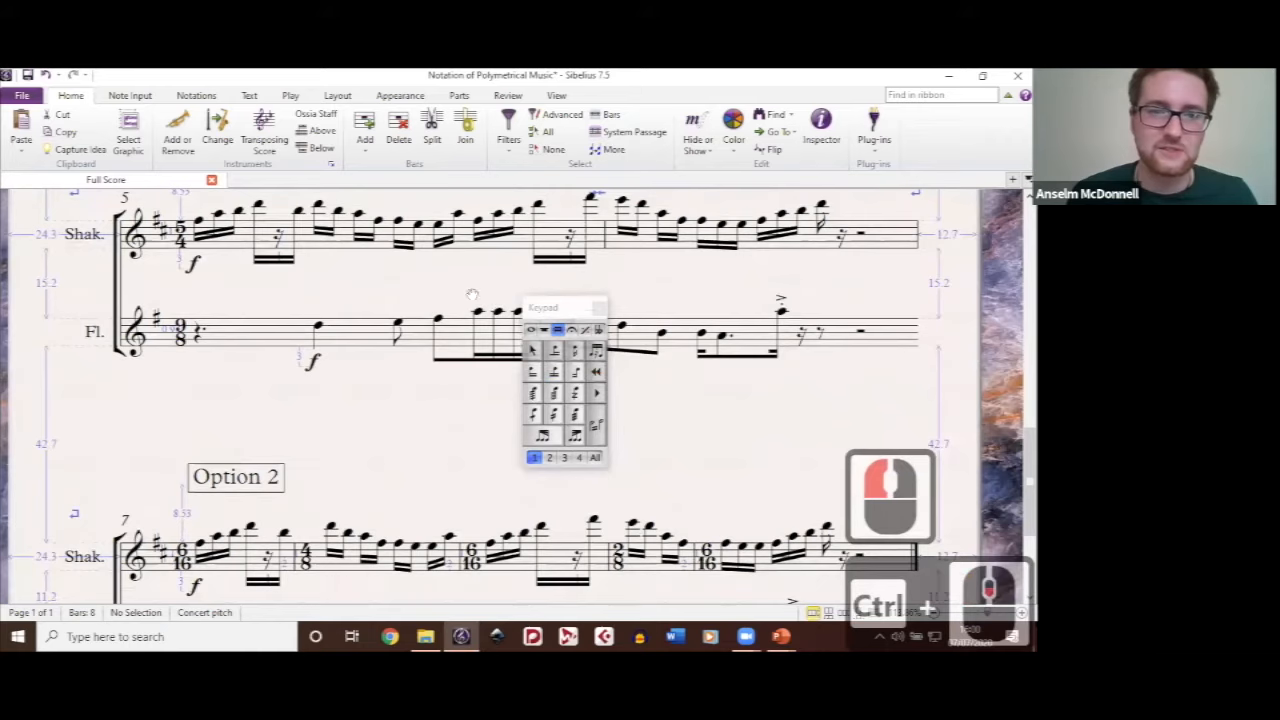
{"action": "left_click_drag", "start_coordinate": [472, 295], "coordinate": [417, 403]}
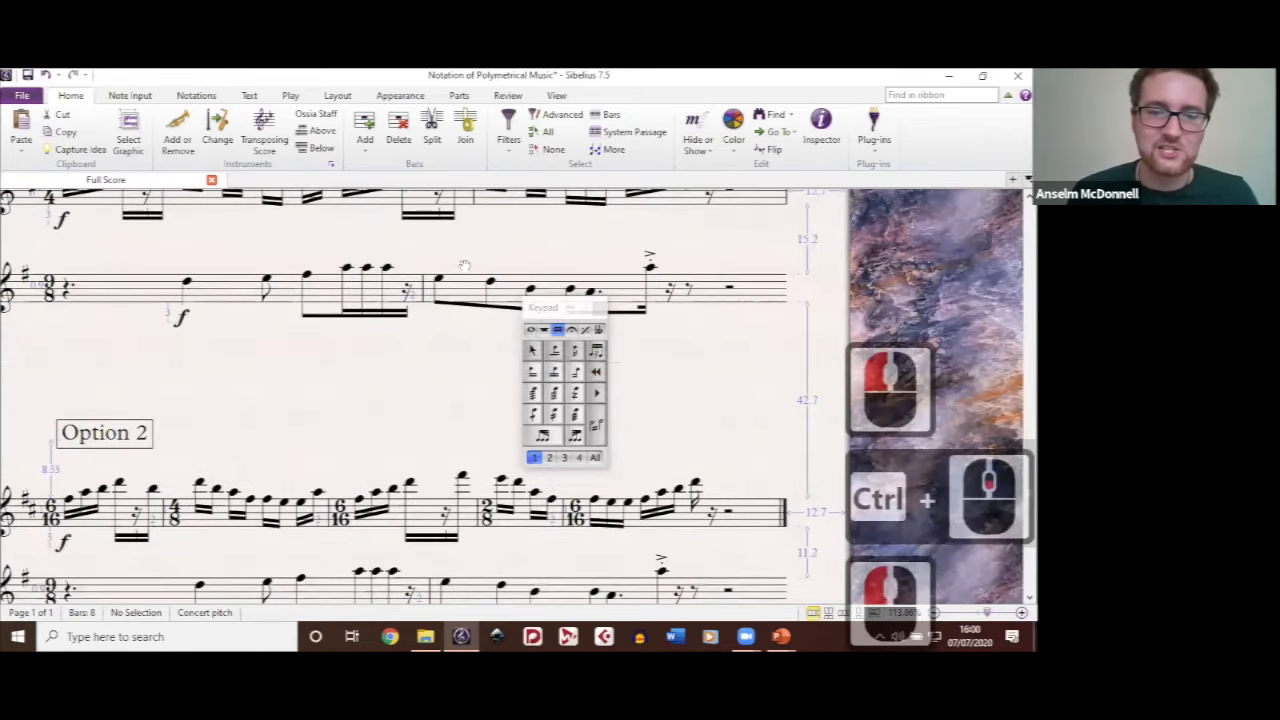
{"action": "left_click_drag", "start_coordinate": [249, 313], "coordinate": [466, 272]}
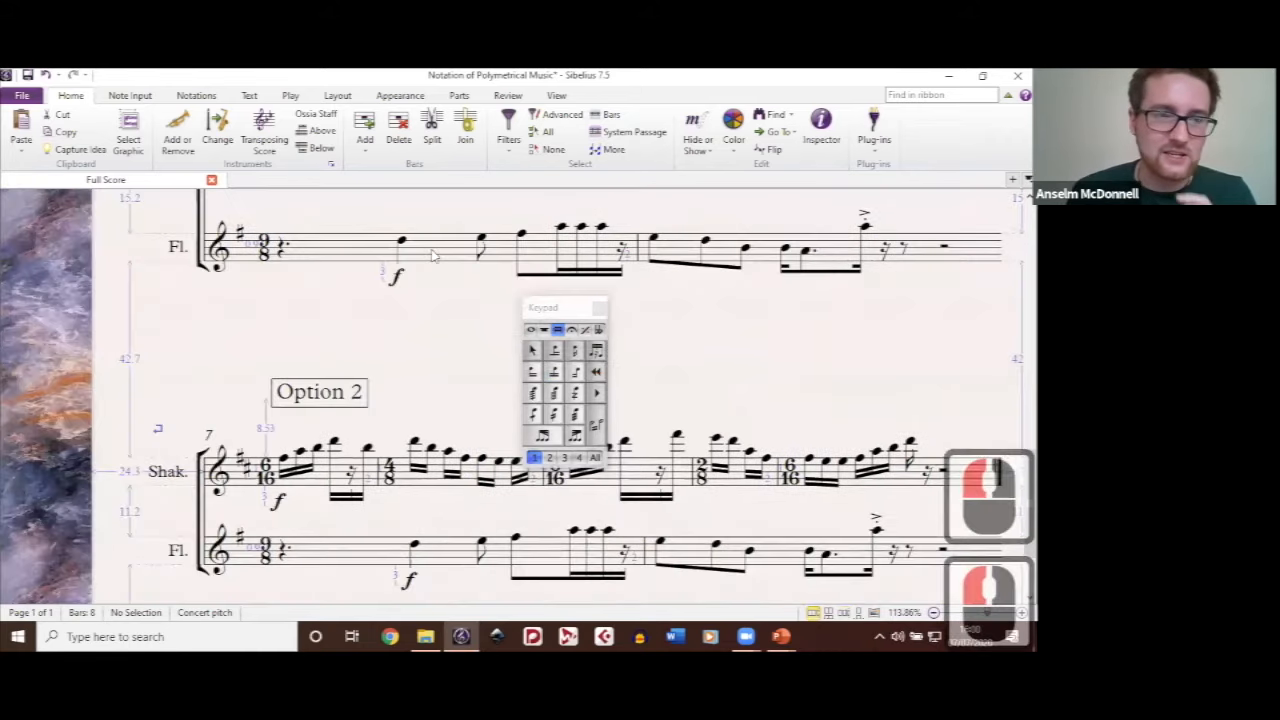
{"action": "scroll", "coordinate": [432, 250], "scroll_direction": "down", "scroll_amount": 2, "text": "ctrl"}
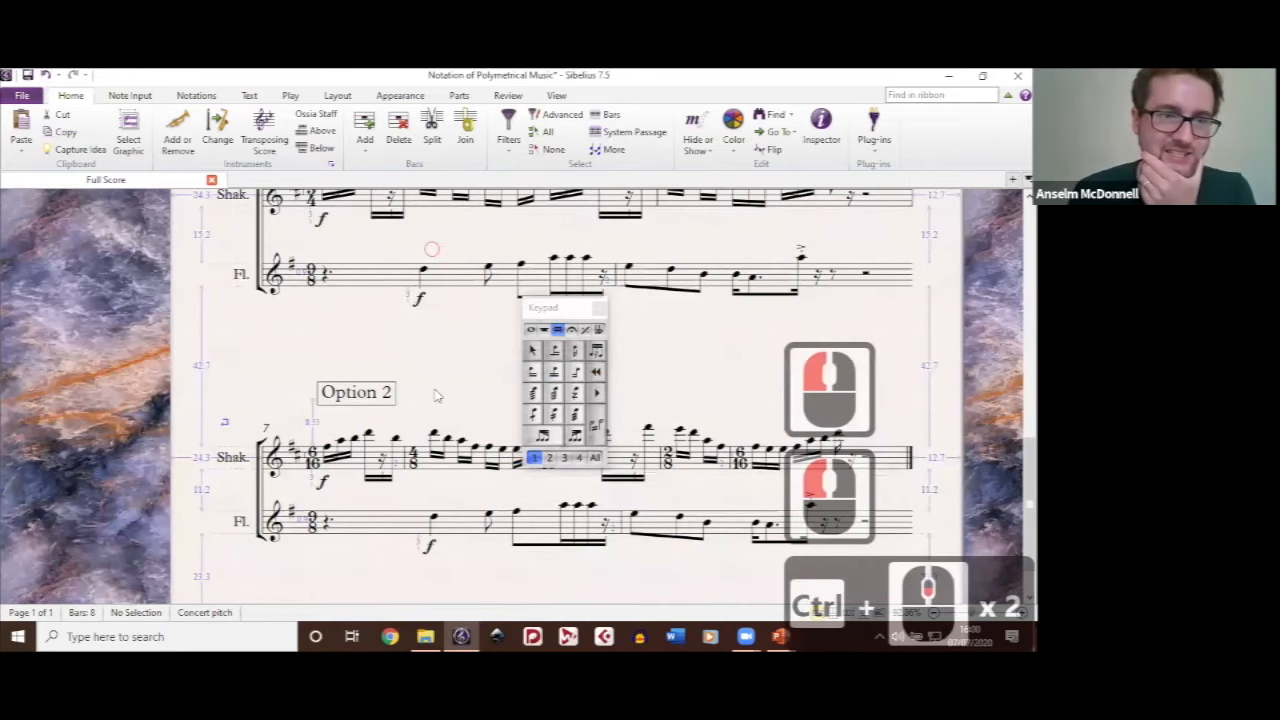
{"action": "left_click_drag", "start_coordinate": [478, 330], "coordinate": [434, 390]}
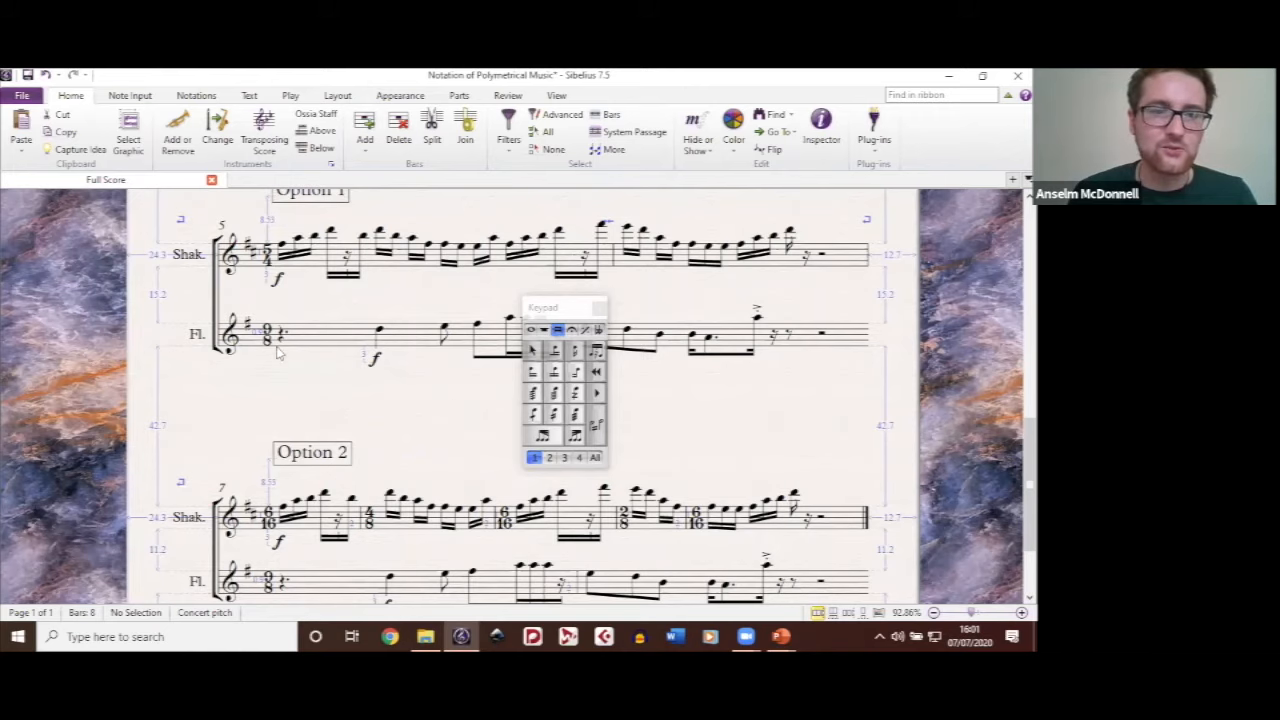
{"action": "scroll", "coordinate": [281, 354], "scroll_direction": "down", "scroll_amount": 3}
{"action": "left_click_drag", "start_coordinate": [456, 266], "coordinate": [418, 212]}
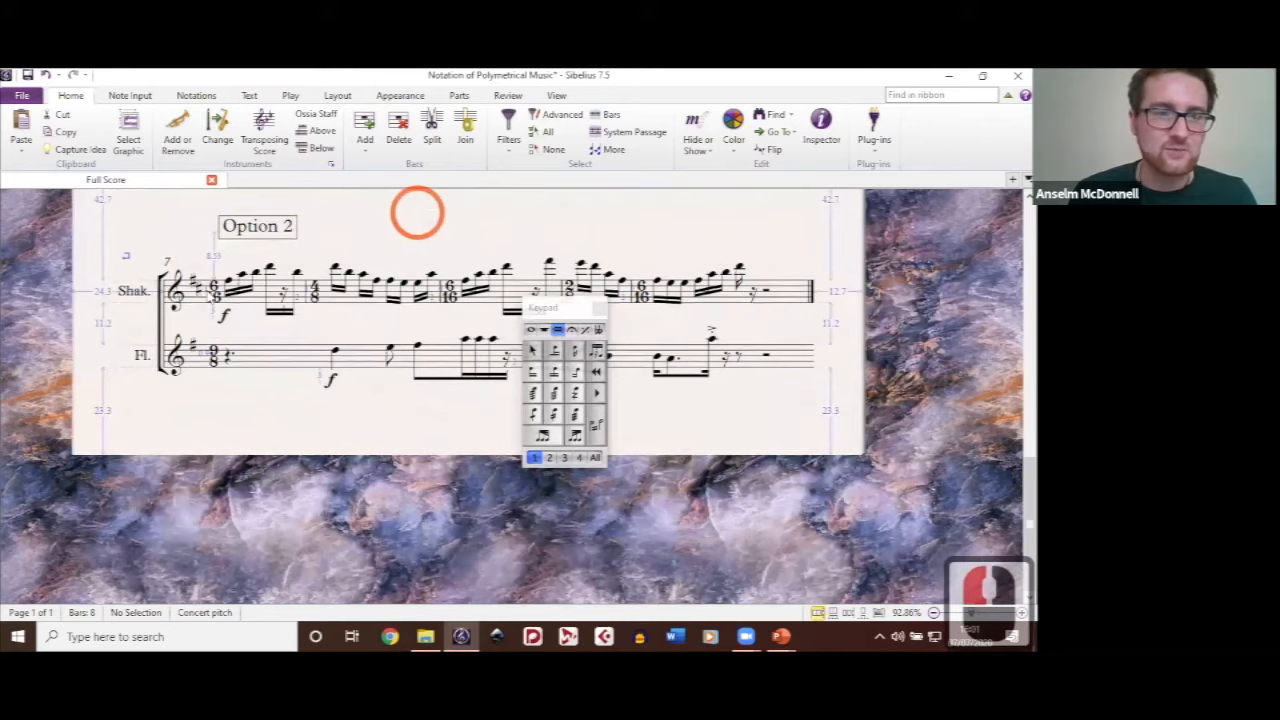
Step: Move the Keypad clear of the Option 2 notes and examine the Shakuhachi's changing time signatures against the Flute's 9/8
{"action": "left_click_drag", "start_coordinate": [209, 296], "coordinate": [204, 295]}
{"action": "left_click_drag", "start_coordinate": [560, 308], "coordinate": [842, 346]}
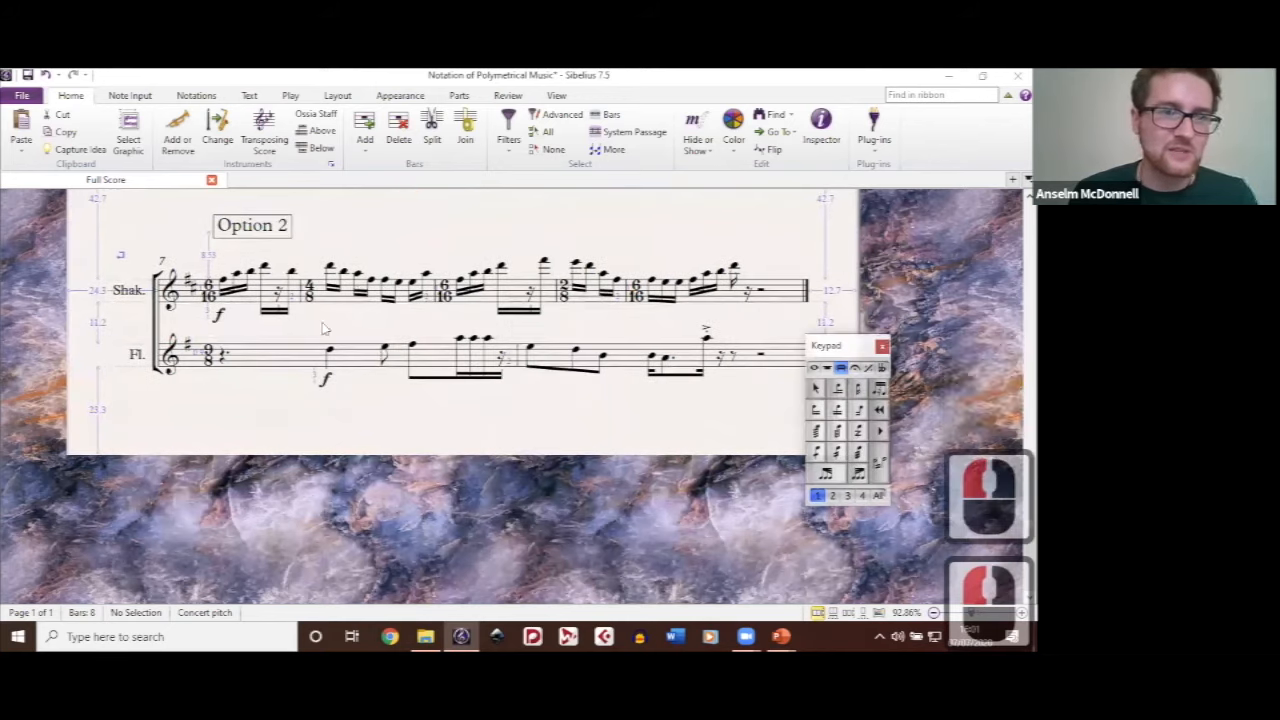
{"action": "left_click_drag", "start_coordinate": [323, 328], "coordinate": [390, 355]}
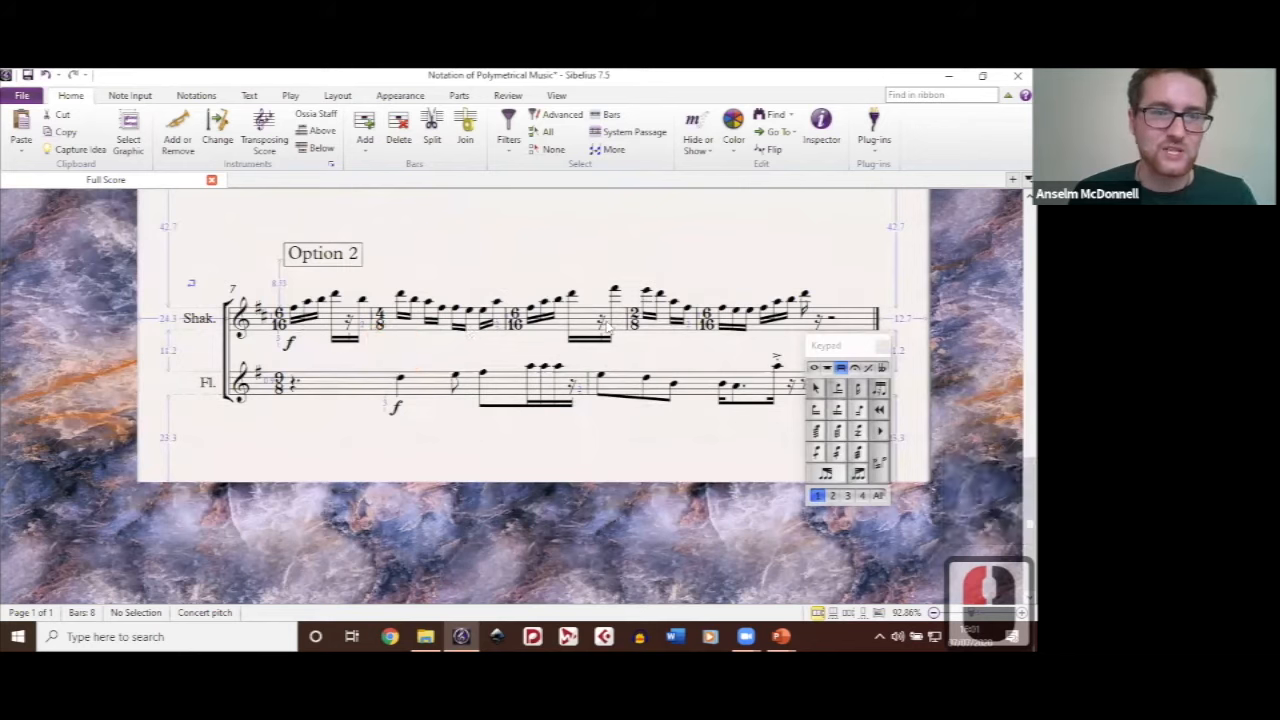
{"action": "left_click", "coordinate": [398, 375]}
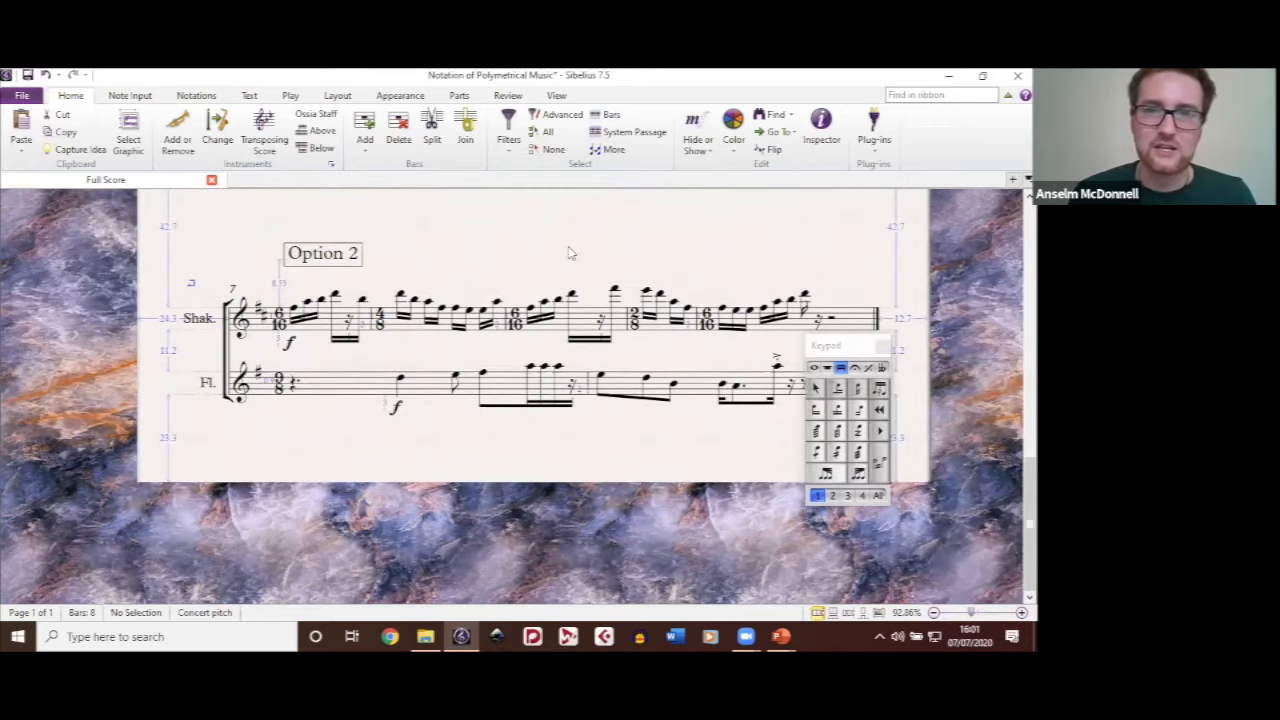
{"action": "left_click_drag", "start_coordinate": [922, 190], "coordinate": [910, 252]}
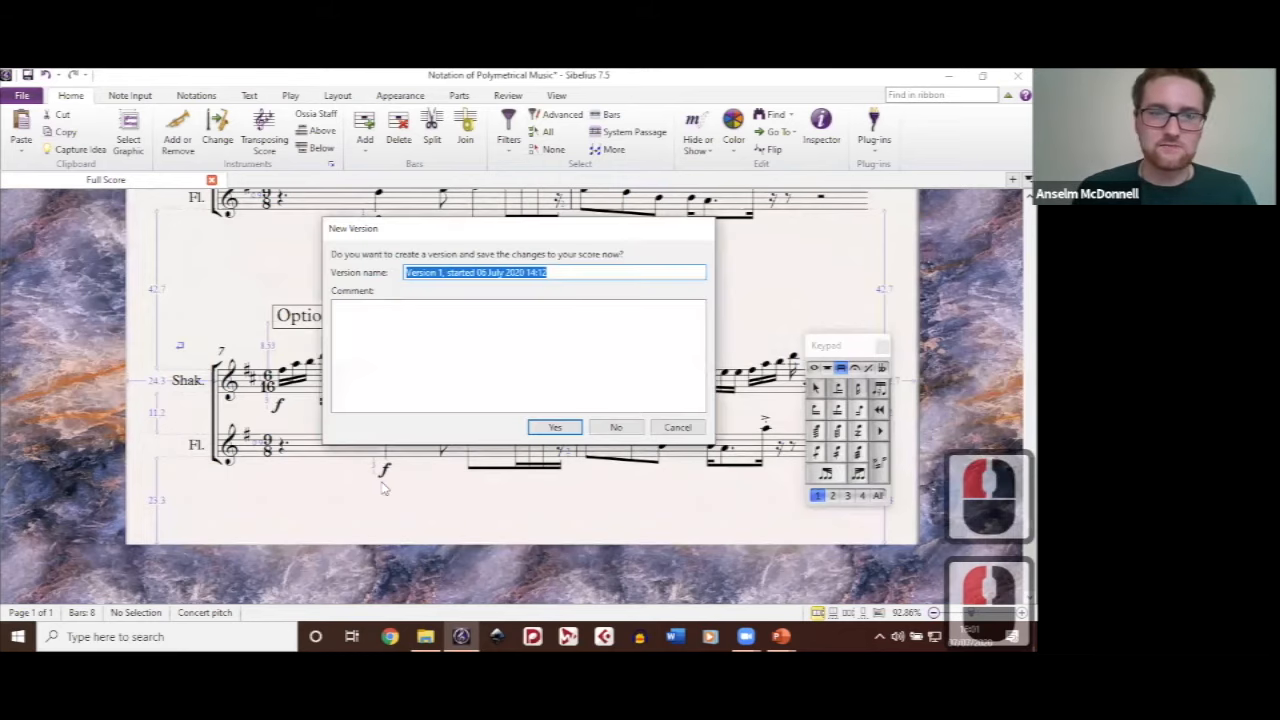
Step: Close the polymetrical score without creating a new version, and clear the file selection in the Sibelius Seminar folder
{"action": "left_click", "coordinate": [616, 427]}
{"action": "left_click", "coordinate": [604, 363]}
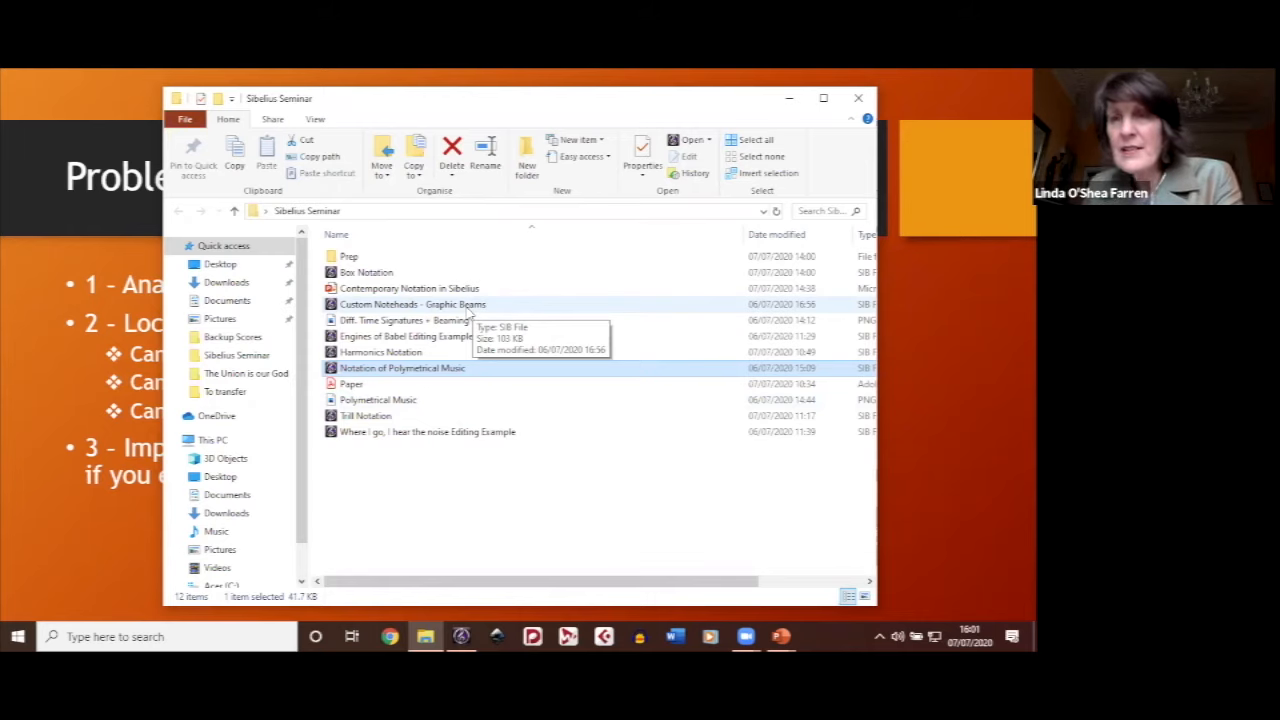
{"action": "left_click", "coordinate": [533, 520]}
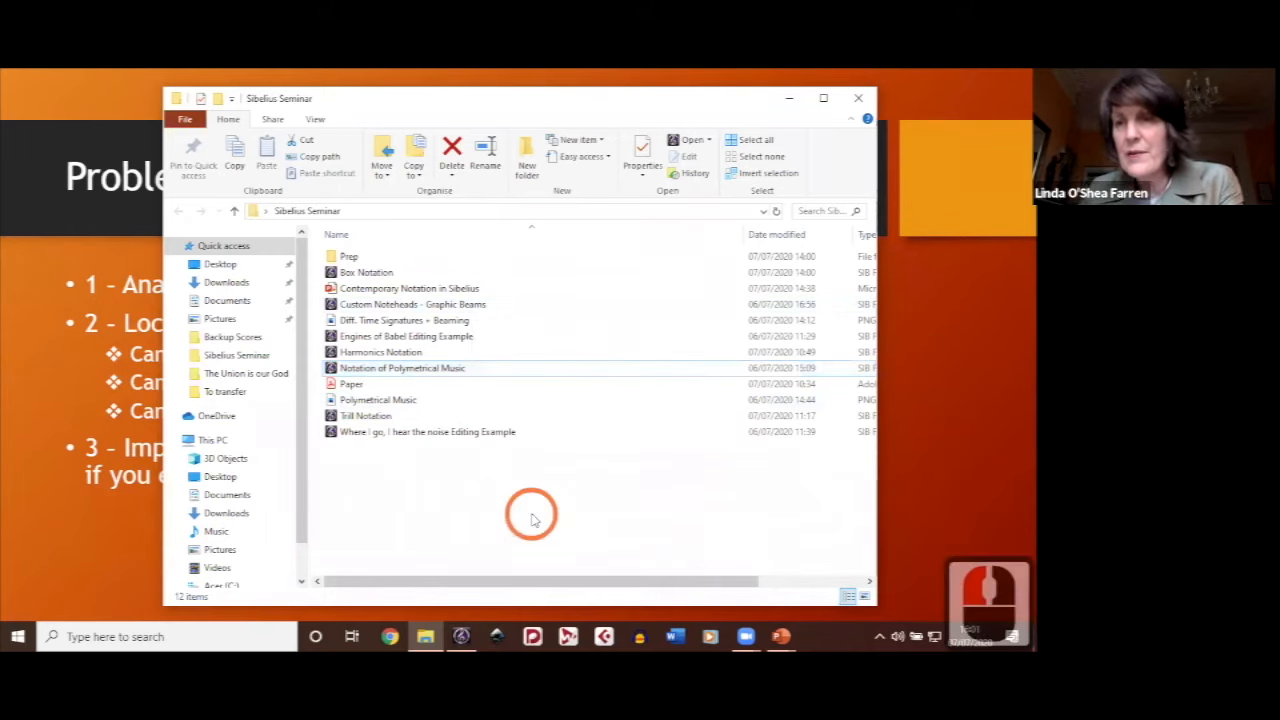
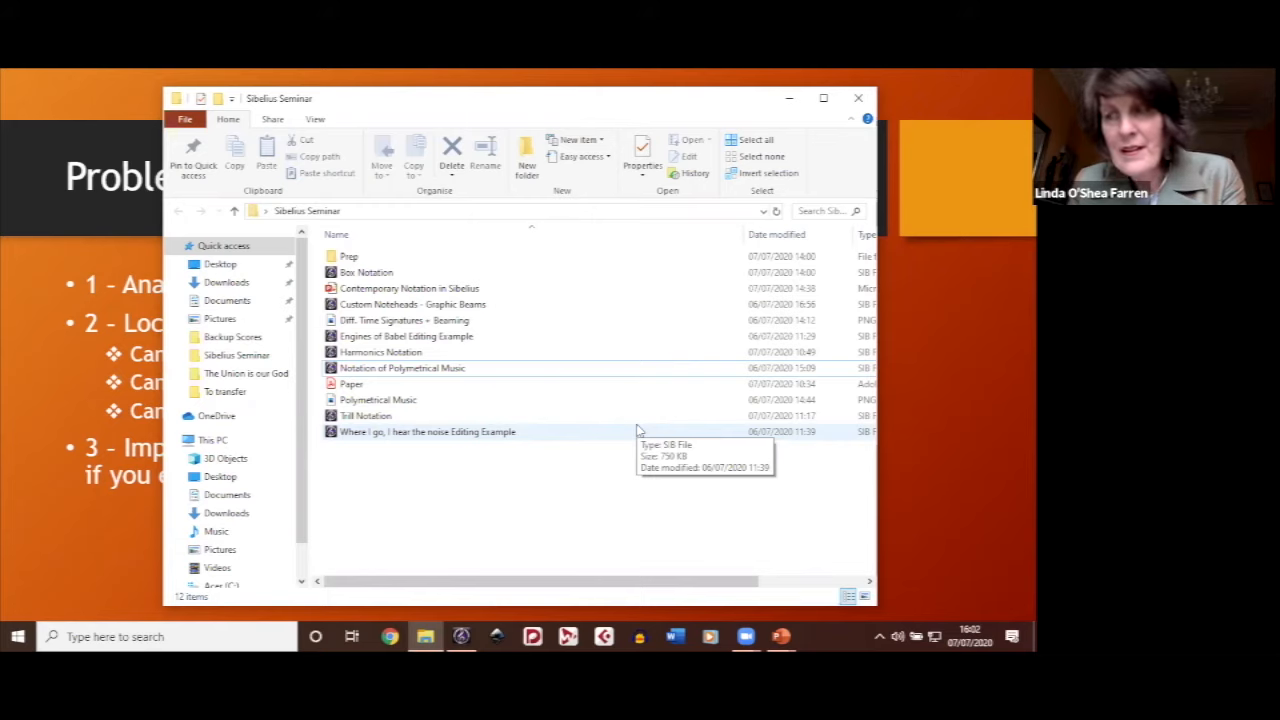
Step: Open the Custom Noteheads - Graphic Beams score and show the Anea Crystal excerpt together with its recreated notation
{"action": "double_click", "coordinate": [442, 312]}
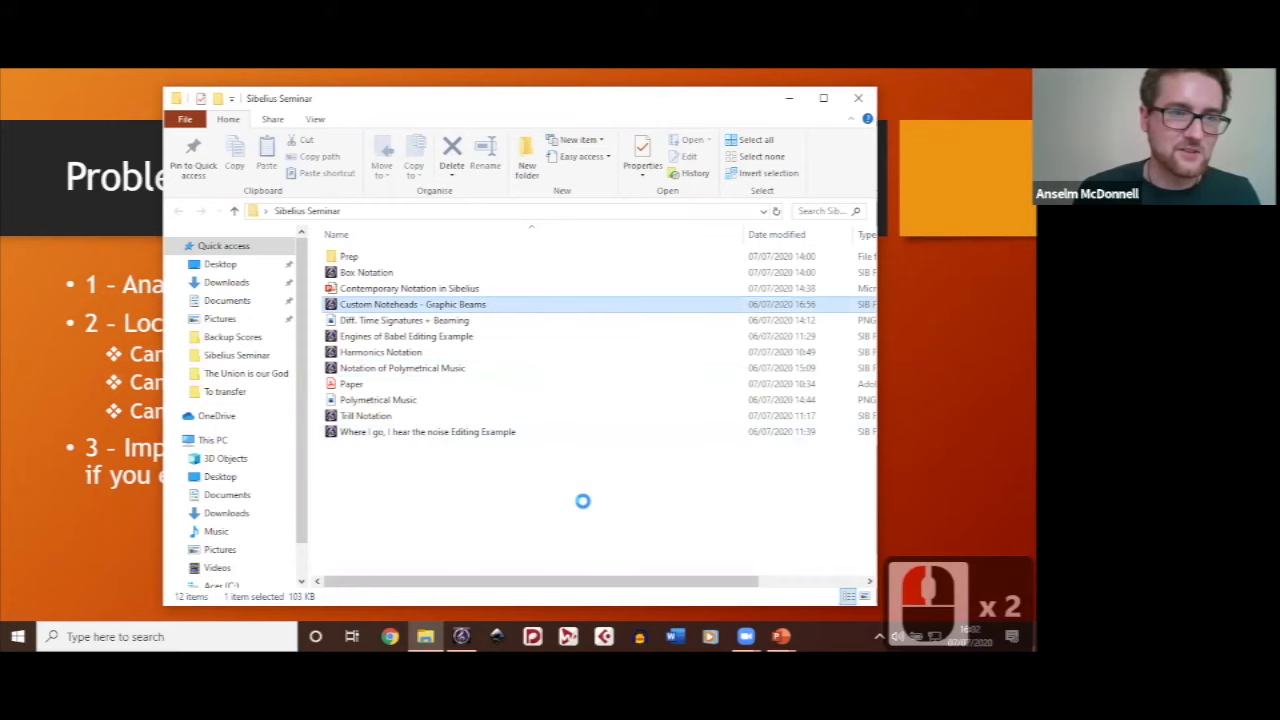
{"action": "left_click", "coordinate": [789, 99]}
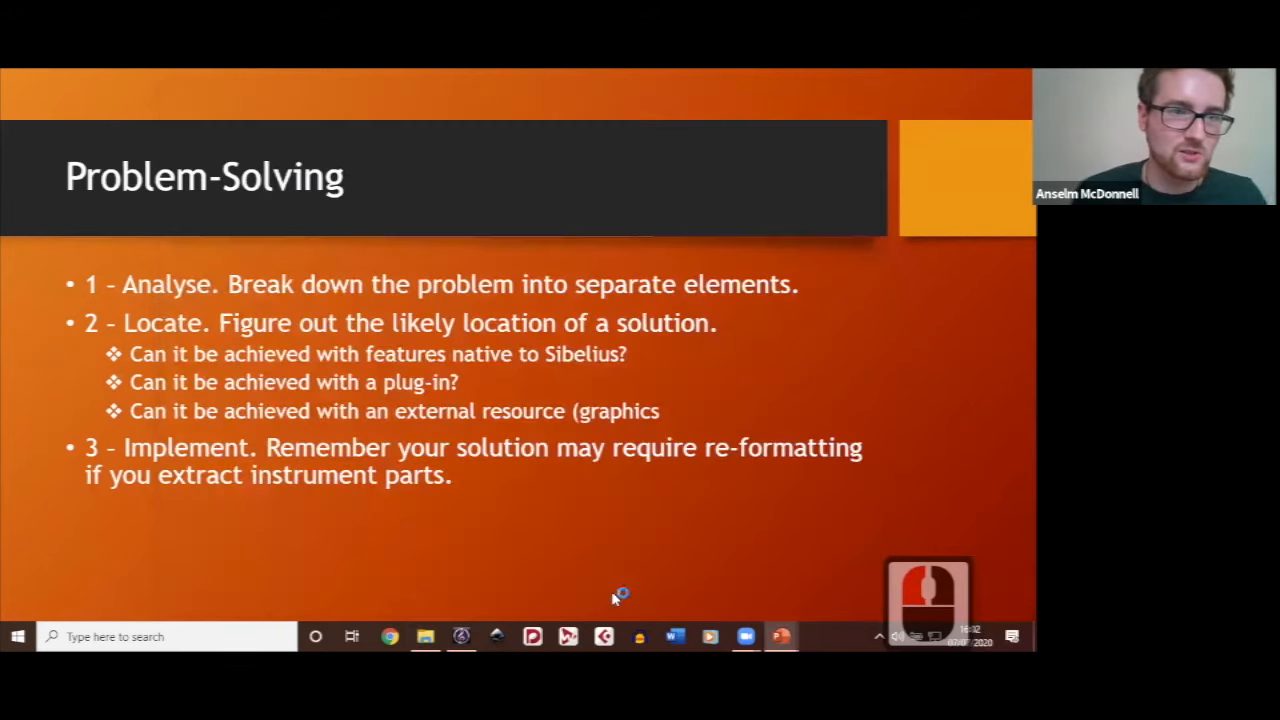
{"action": "mouse_move", "coordinate": [461, 639]}
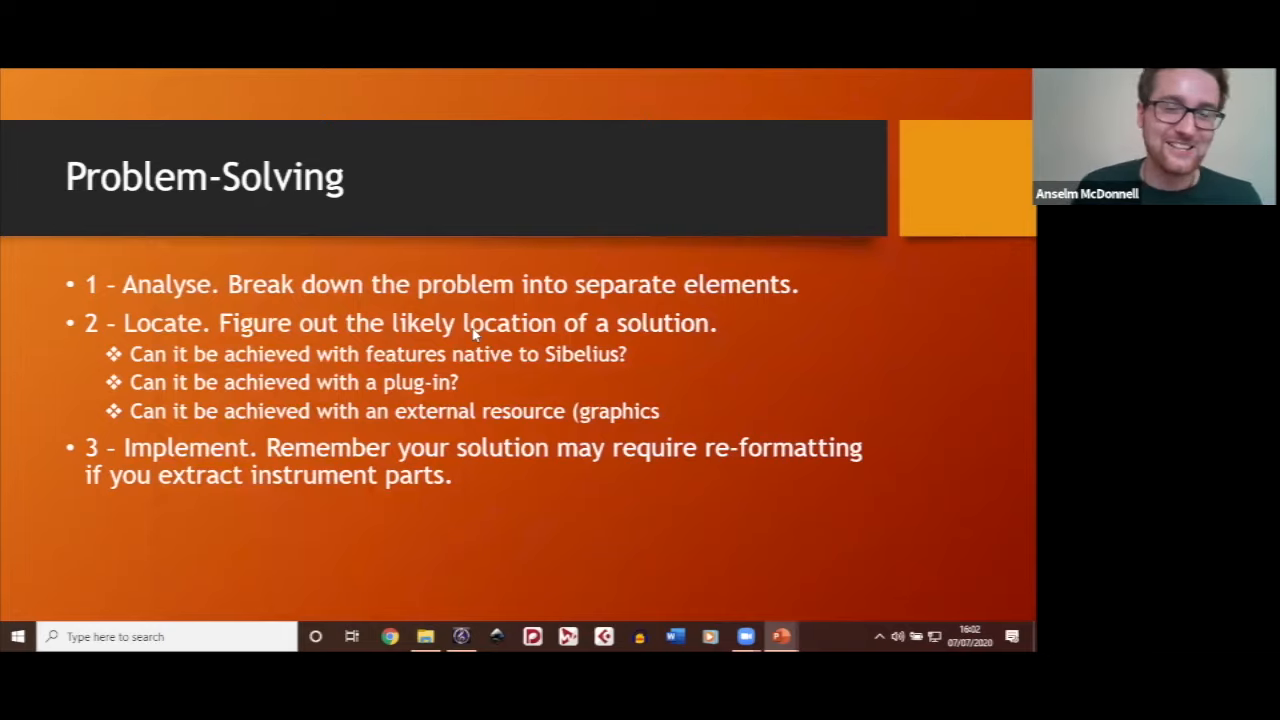
{"action": "key", "text": "alt+Tab"}
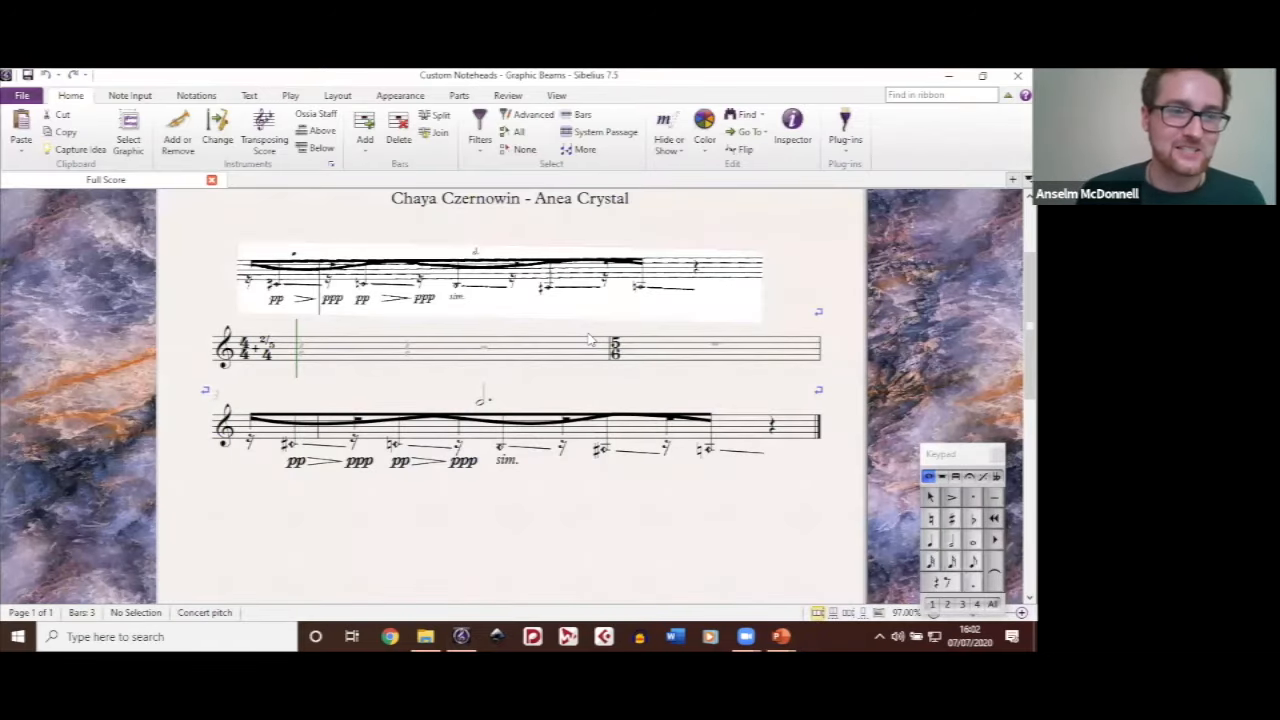
{"action": "scroll", "coordinate": [590, 340], "scroll_direction": "up", "scroll_amount": 3}
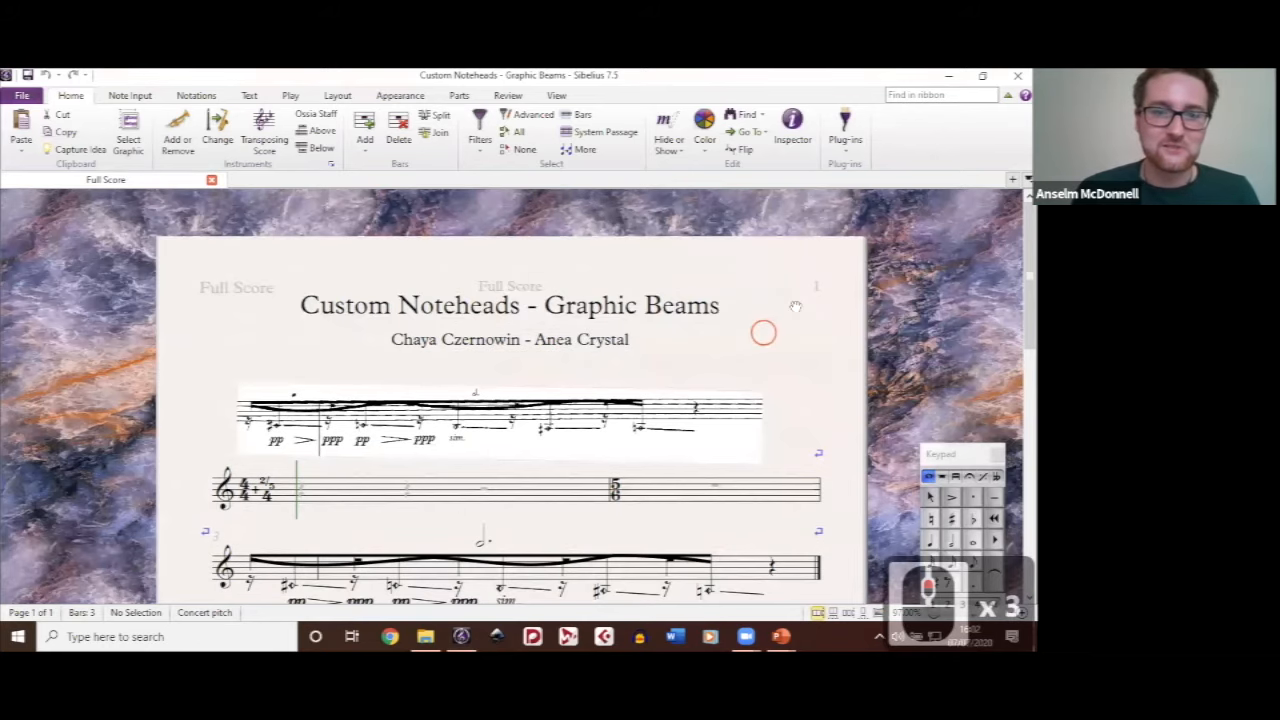
{"action": "left_click_drag", "start_coordinate": [795, 306], "coordinate": [794, 274]}
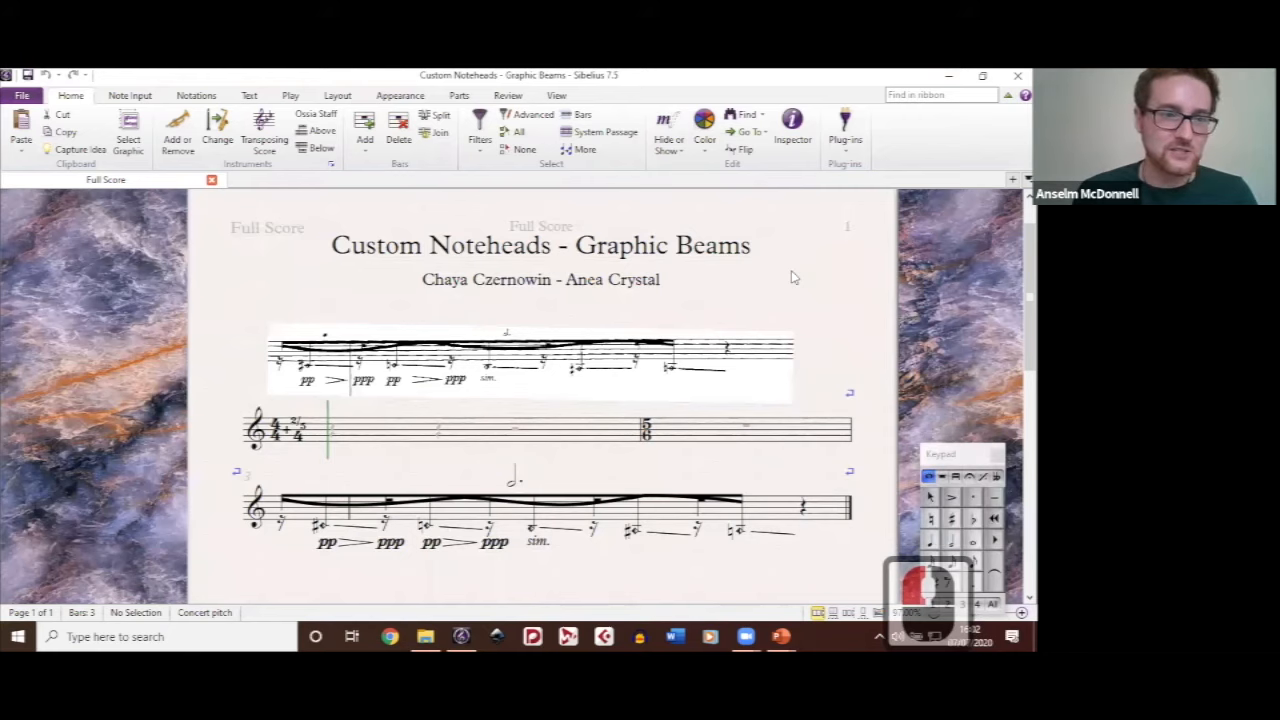
{"action": "scroll", "coordinate": [791, 270], "scroll_direction": "down", "scroll_amount": 1}
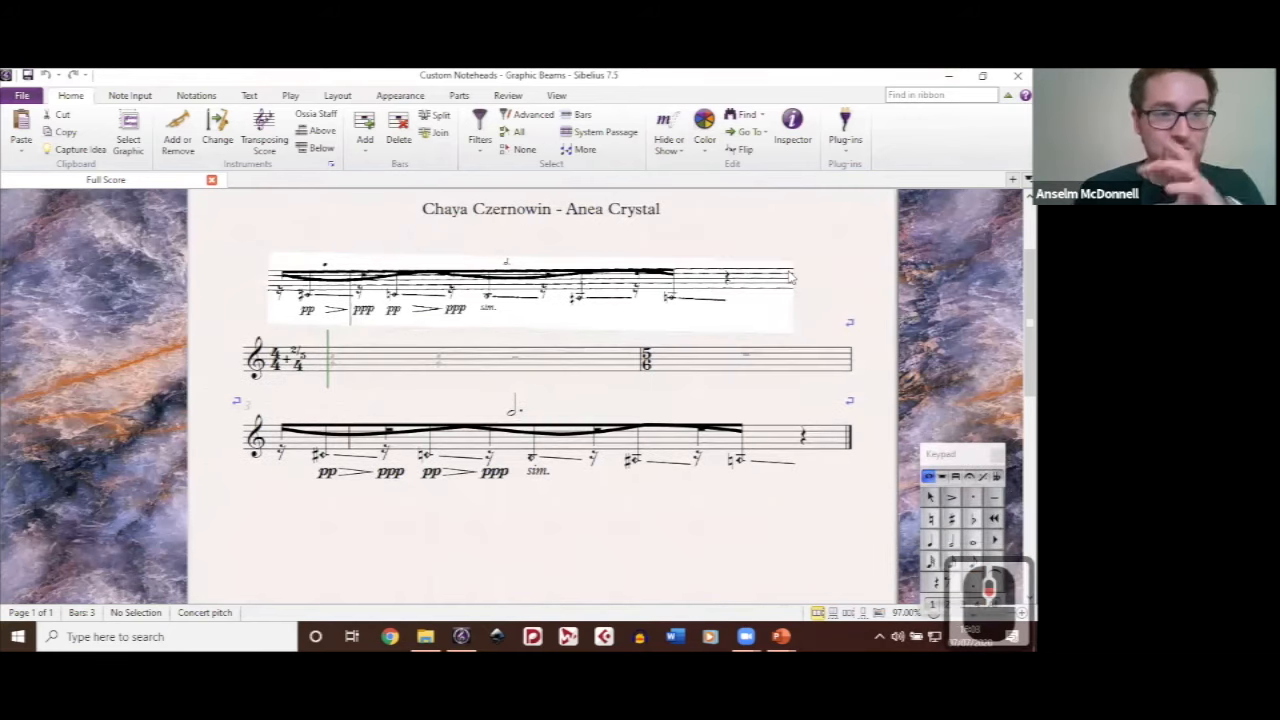
{"action": "scroll", "coordinate": [789, 277], "scroll_direction": "up", "scroll_amount": 2}
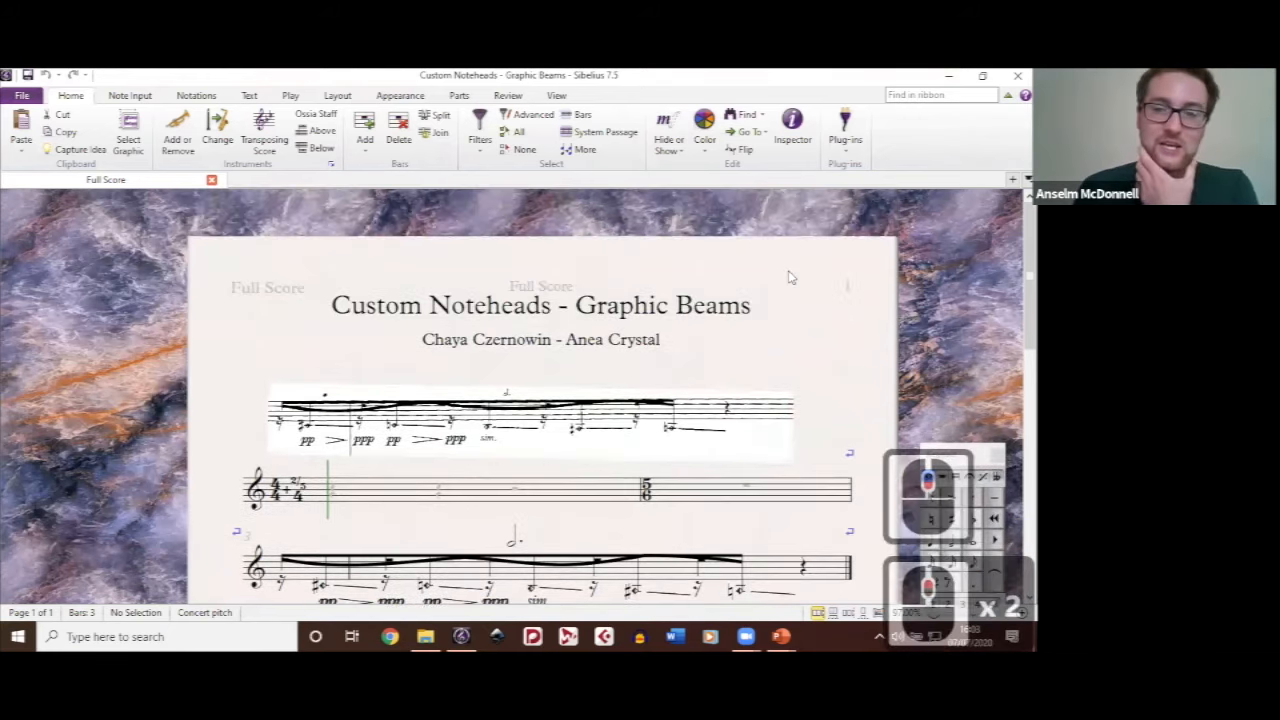
{"action": "scroll", "coordinate": [789, 277], "scroll_direction": "down", "scroll_amount": 1}
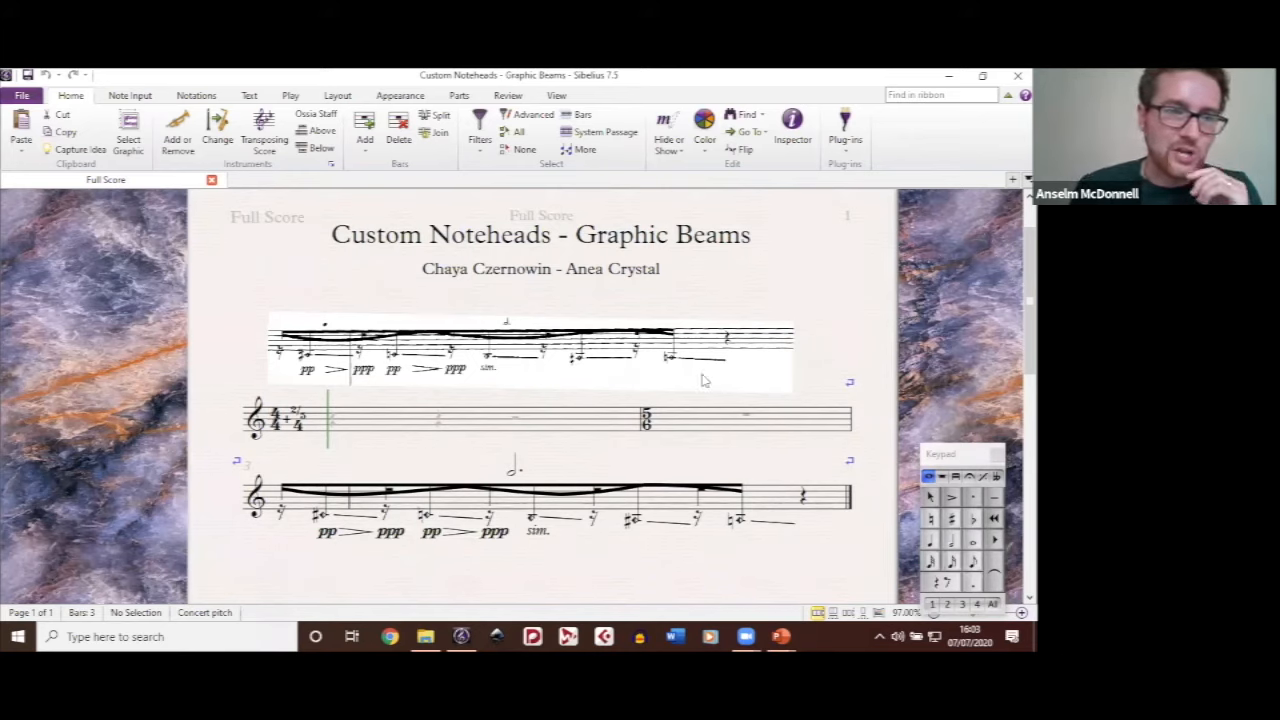
{"action": "left_click", "coordinate": [758, 389]}
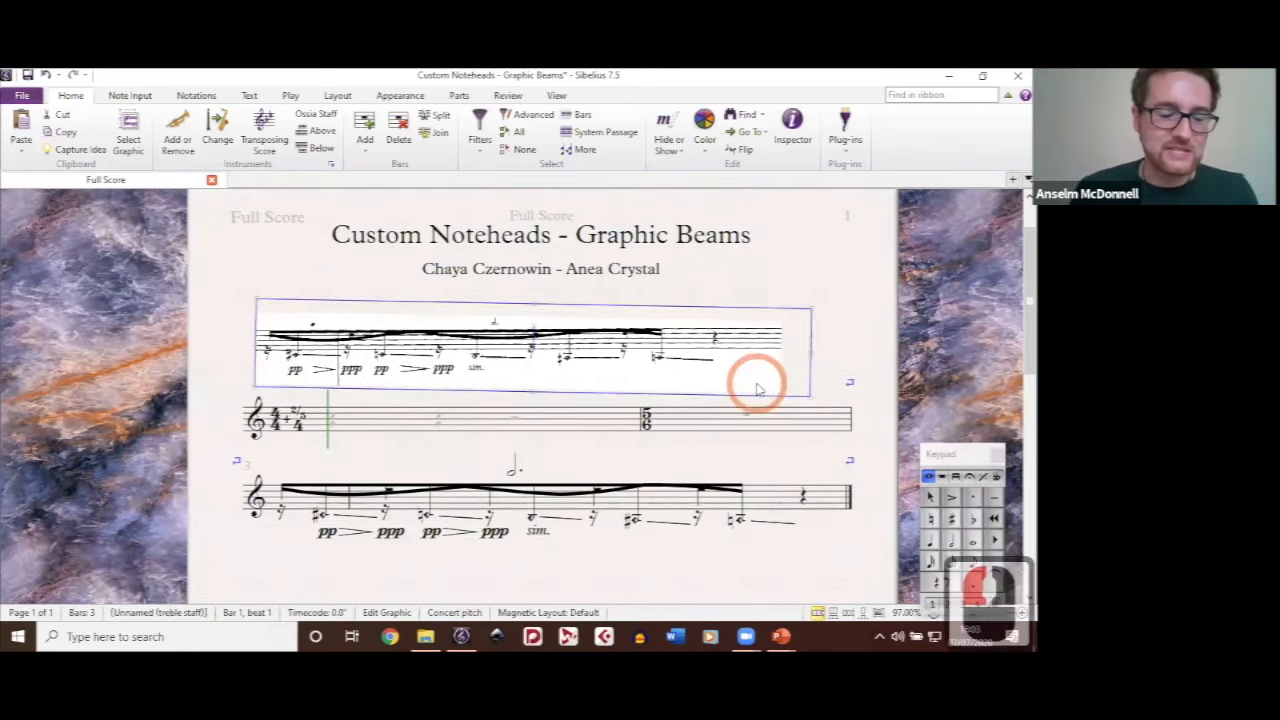
{"action": "key", "text": "ctrl+z"}
{"action": "left_click_drag", "start_coordinate": [878, 307], "coordinate": [865, 255]}
{"action": "scroll", "coordinate": [832, 368], "scroll_direction": "up", "scroll_amount": 3}
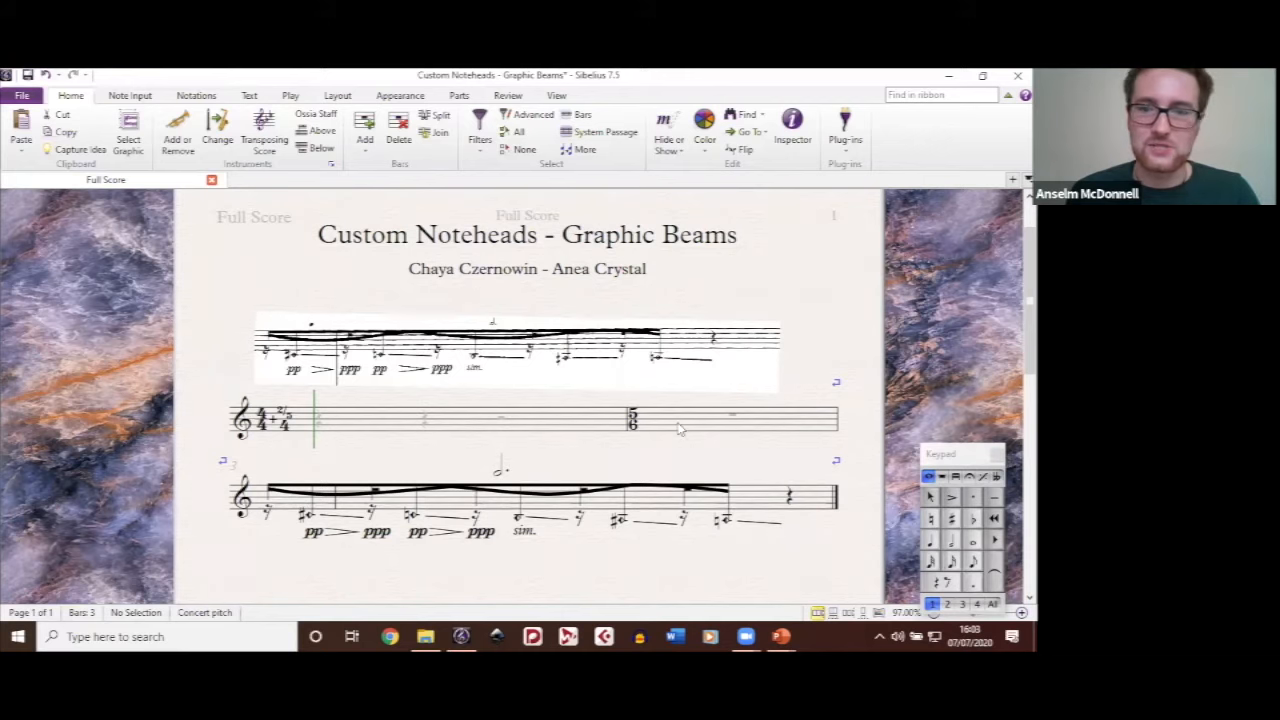
{"action": "left_click_drag", "start_coordinate": [673, 460], "coordinate": [686, 414]}
{"action": "key", "text": "ctrl+z"}
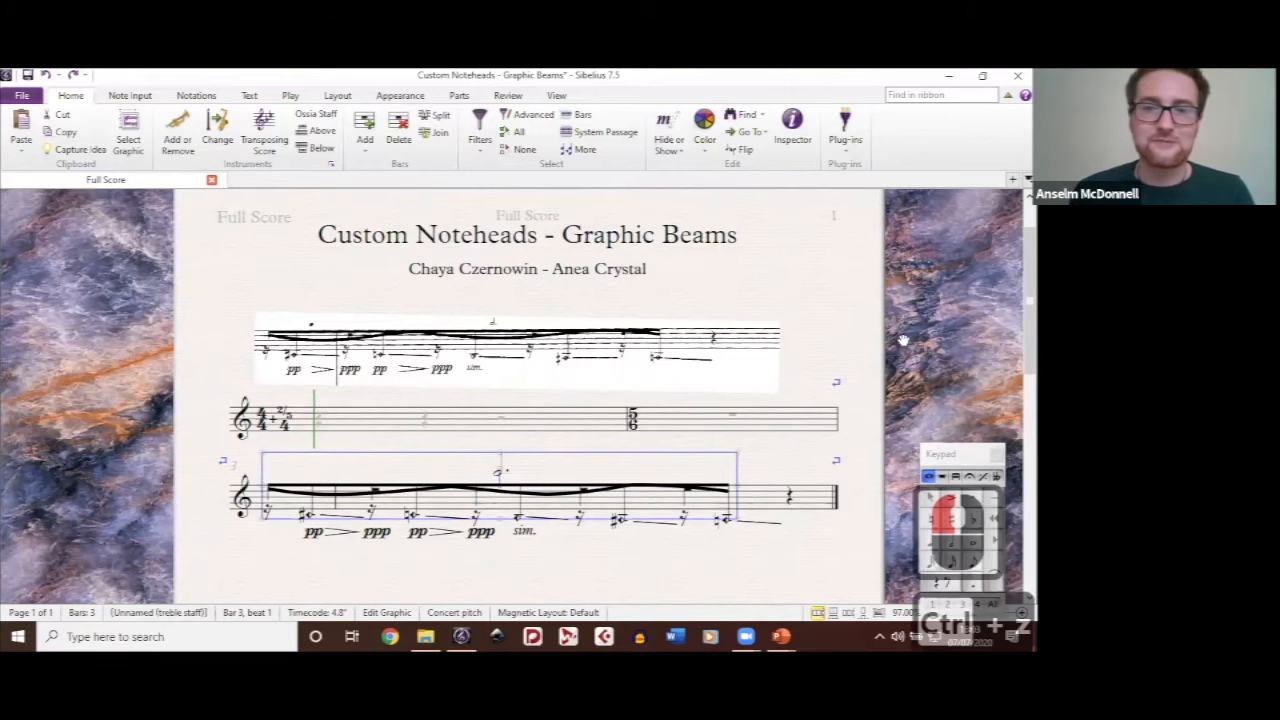
{"action": "key", "text": "ctrl+z"}
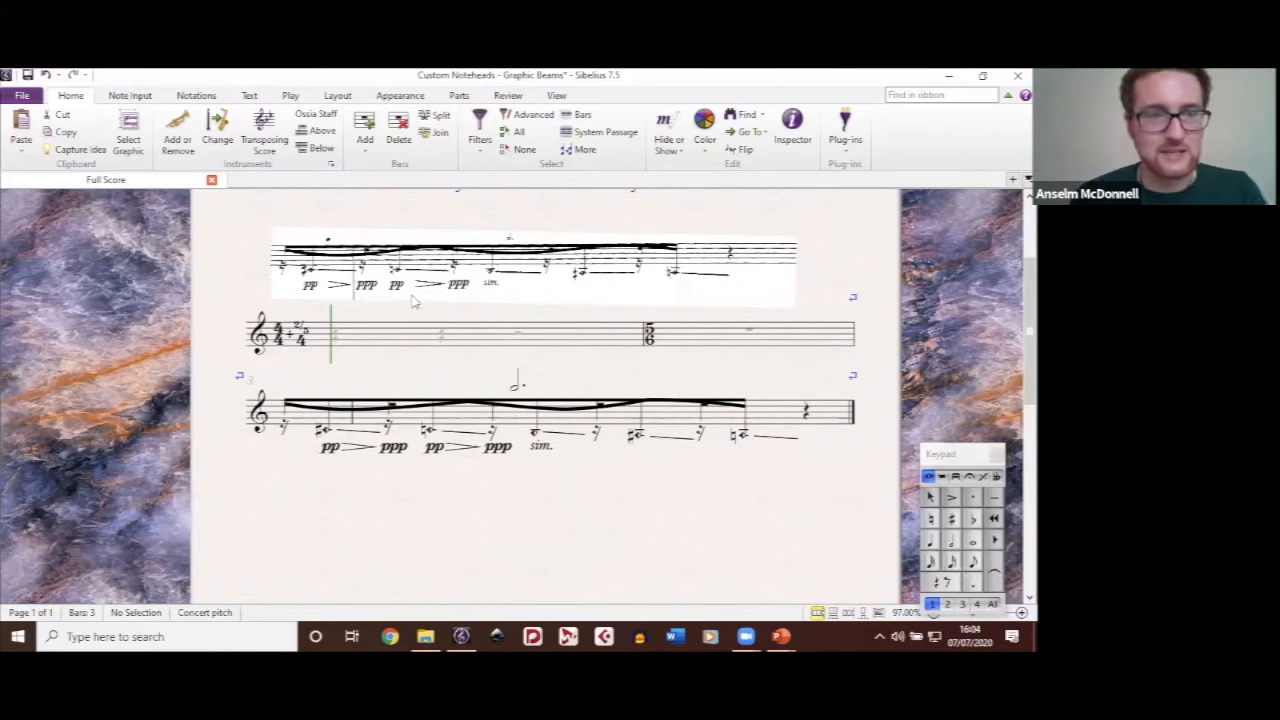
Step: Examine the composite 4/4 + 2/5/4 time signature in bar 1 and the 5/6 time signature in bar 2 up close
{"action": "left_click", "coordinate": [300, 345]}
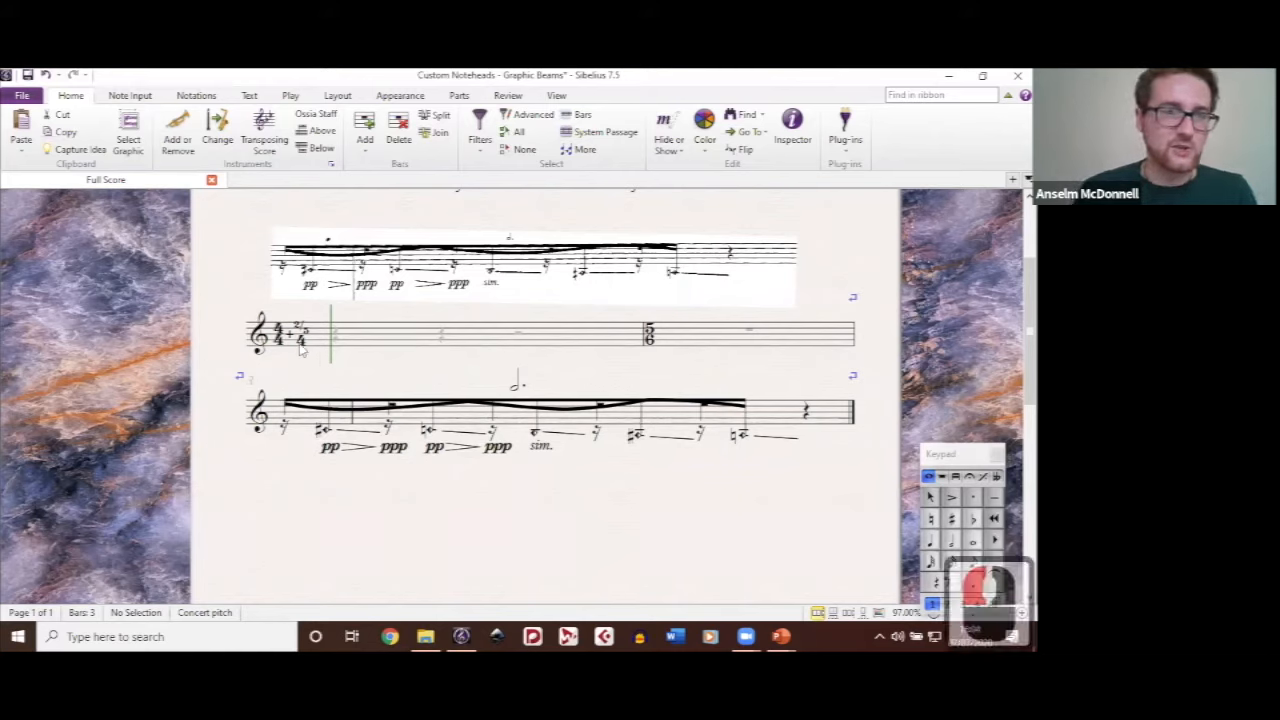
{"action": "scroll", "coordinate": [300, 345], "scroll_direction": "up", "scroll_amount": 3}
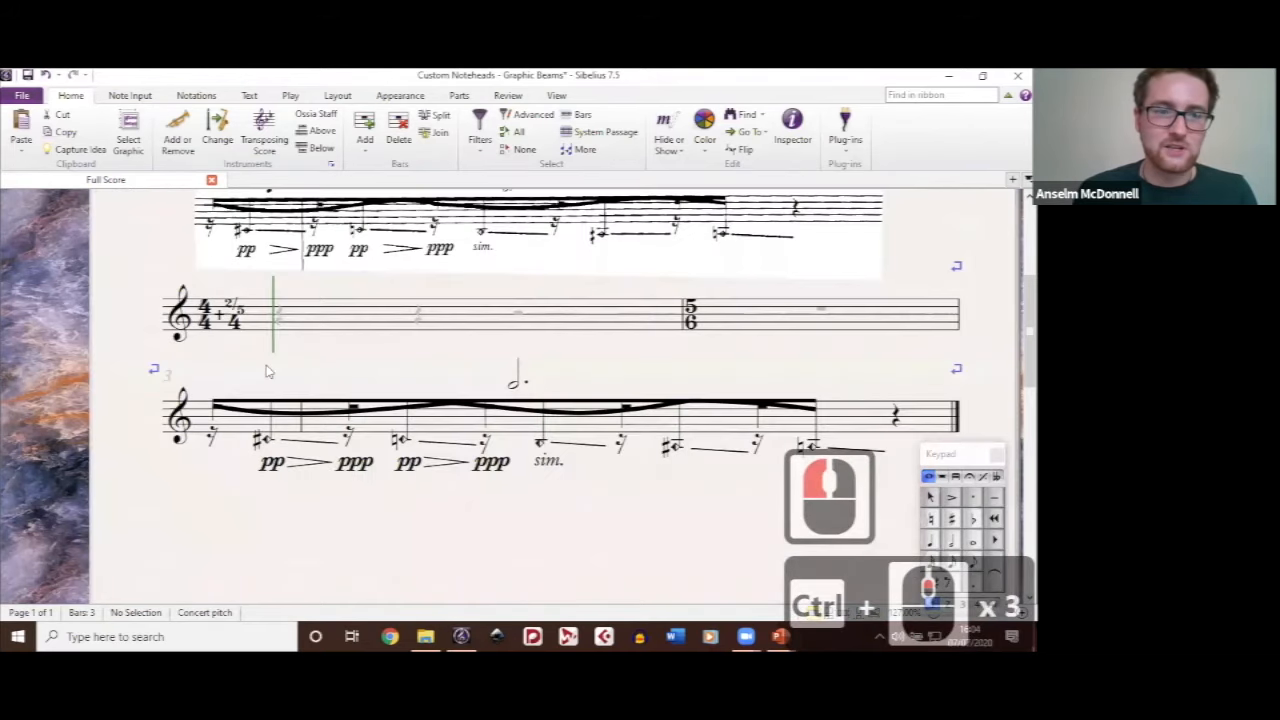
{"action": "left_click", "coordinate": [287, 365]}
{"action": "key", "text": "ctrl+z"}
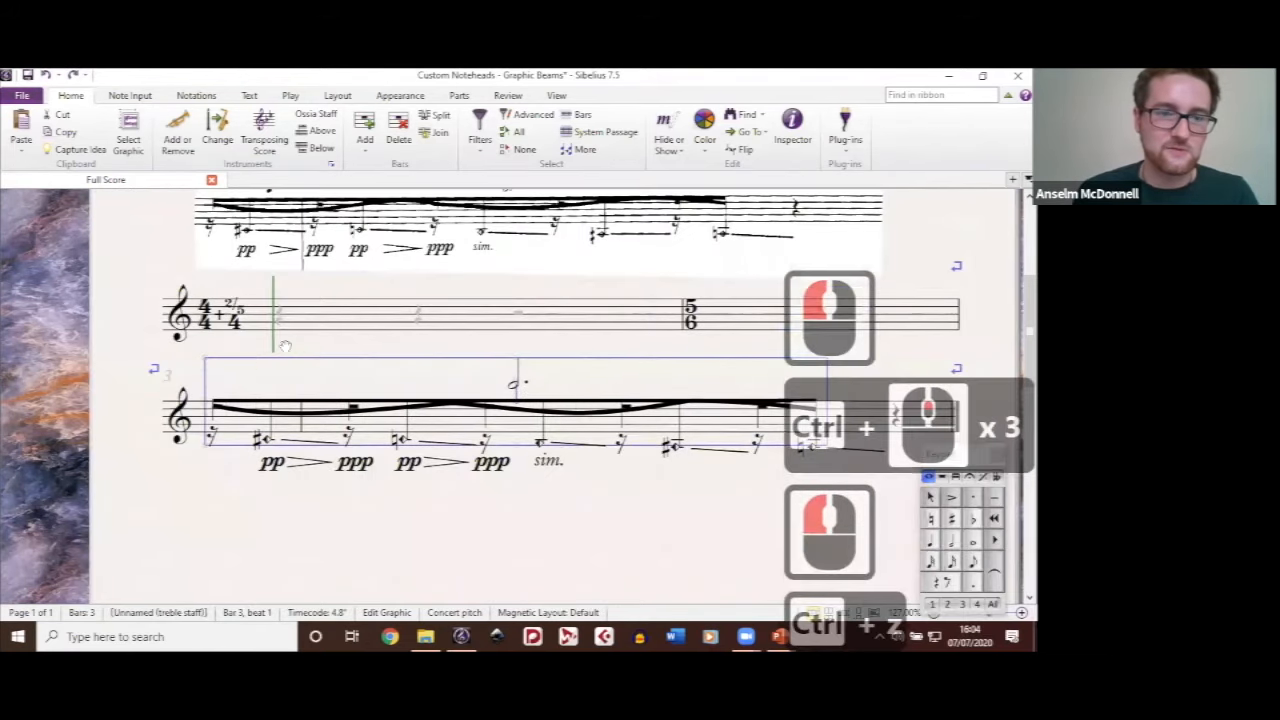
{"action": "left_click_drag", "start_coordinate": [285, 346], "coordinate": [323, 325]}
{"action": "left_click", "coordinate": [324, 326]}
{"action": "scroll", "coordinate": [373, 320], "scroll_direction": "up", "scroll_amount": 1}
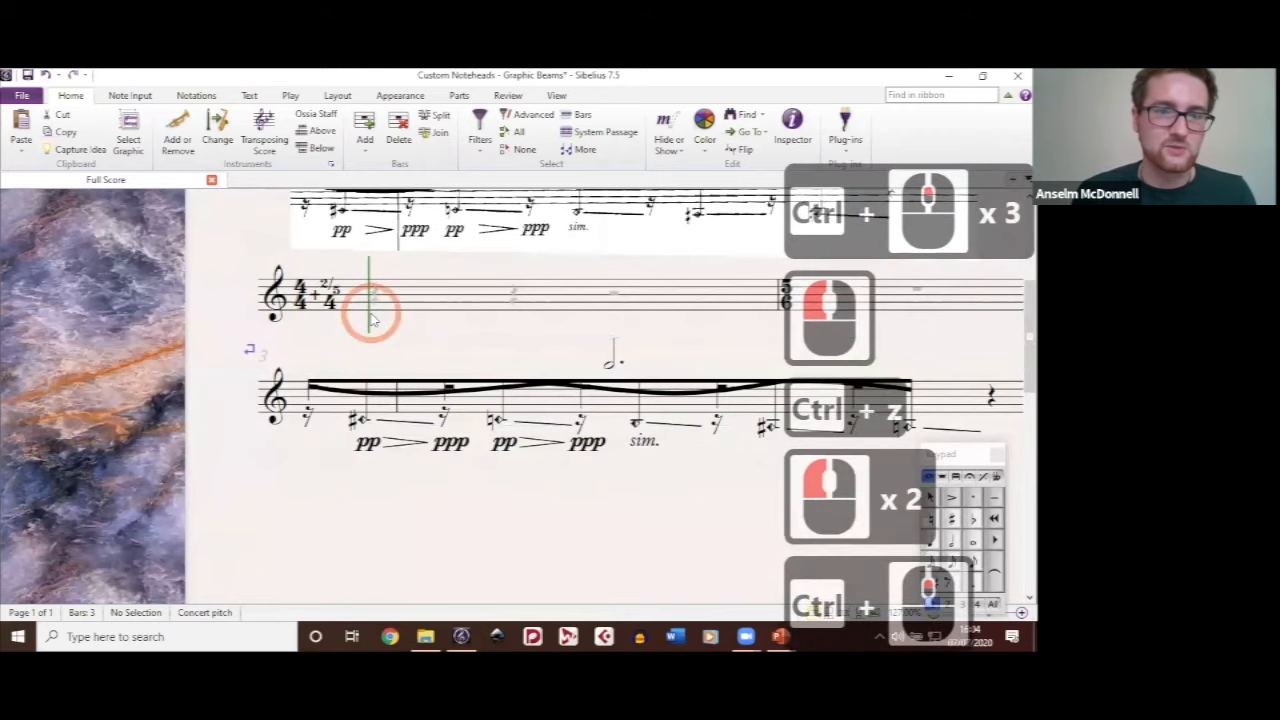
{"action": "scroll", "coordinate": [371, 316], "scroll_direction": "up", "scroll_amount": 3}
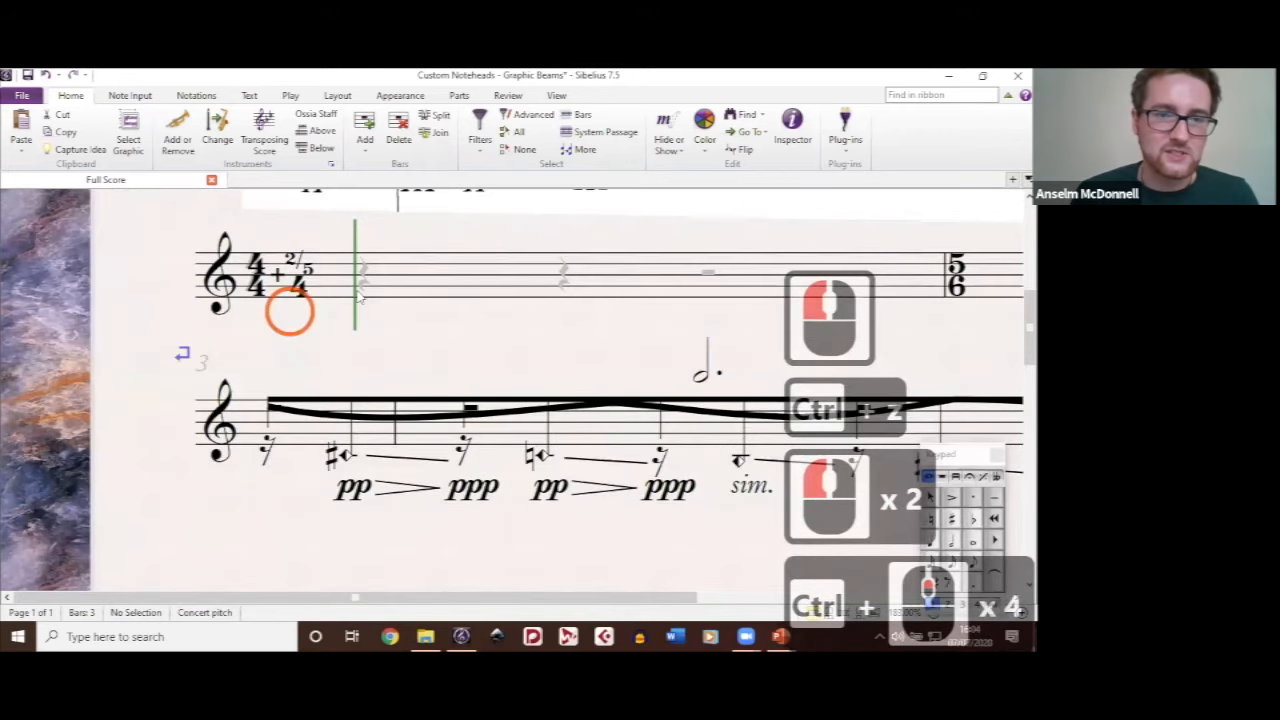
{"action": "left_click_drag", "start_coordinate": [301, 261], "coordinate": [343, 264]}
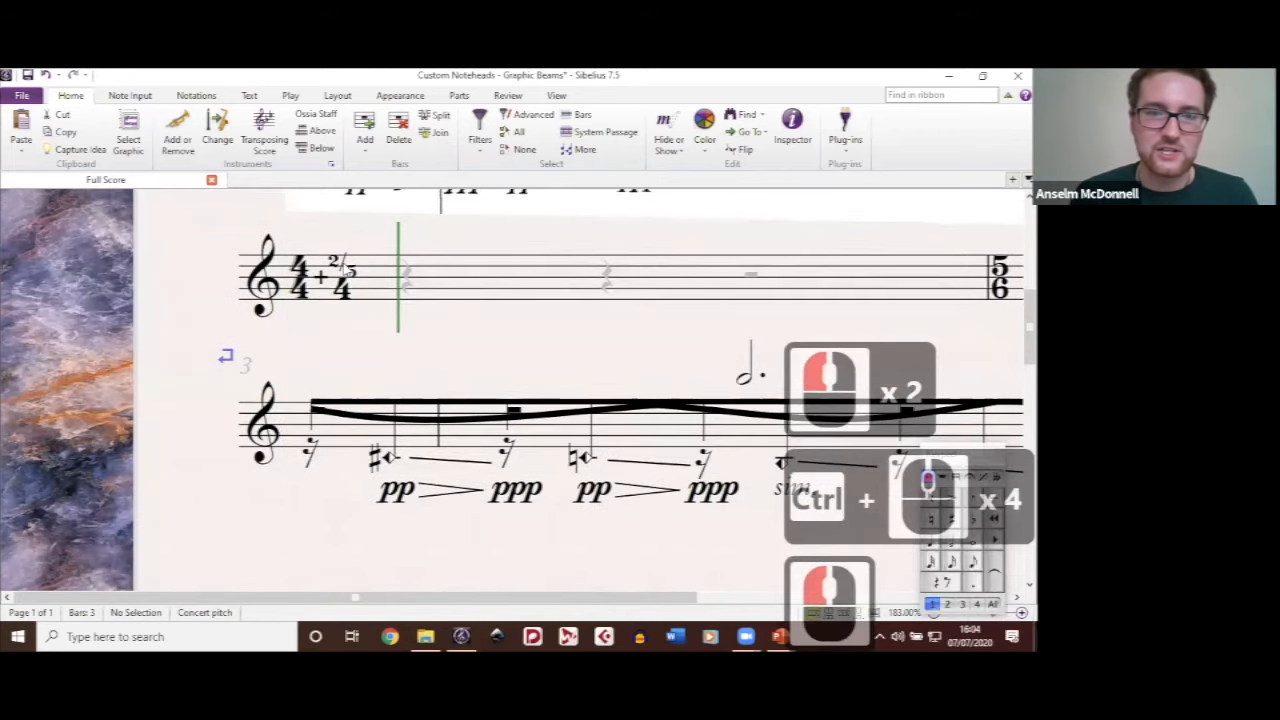
{"action": "left_click", "coordinate": [989, 311]}
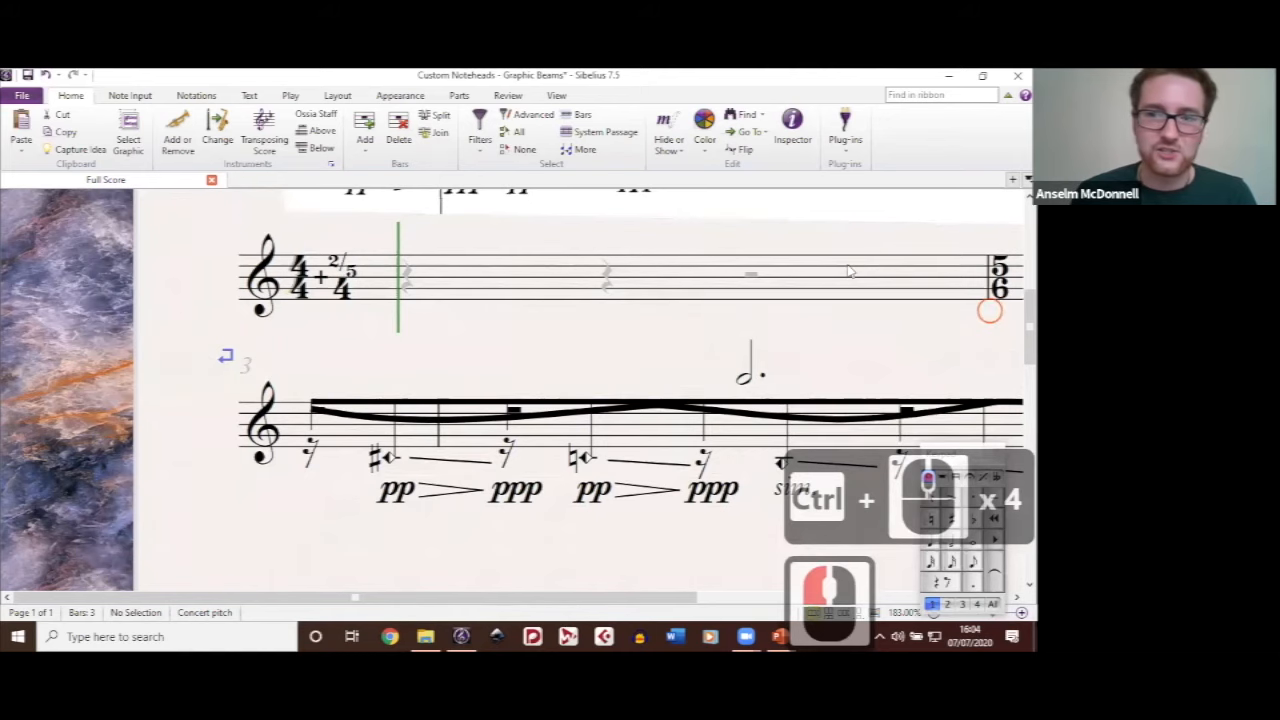
{"action": "left_click_drag", "start_coordinate": [989, 311], "coordinate": [829, 309]}
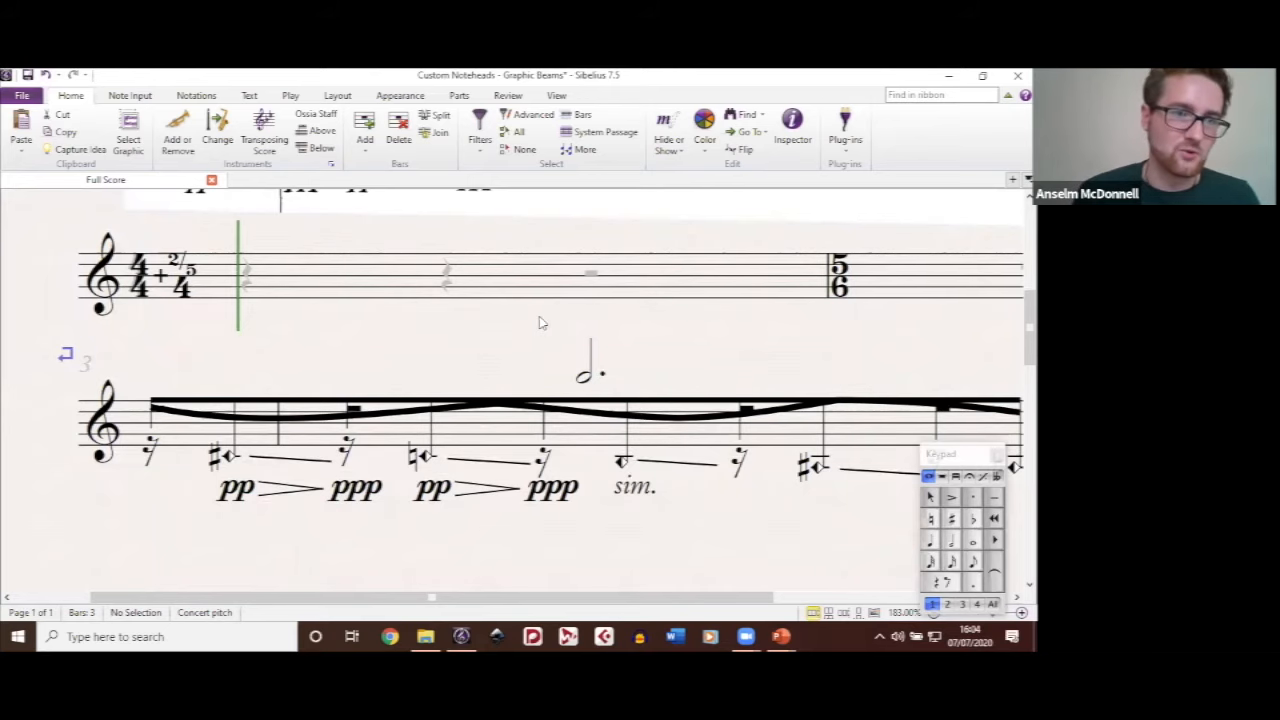
{"action": "left_click_drag", "start_coordinate": [540, 320], "coordinate": [591, 303]}
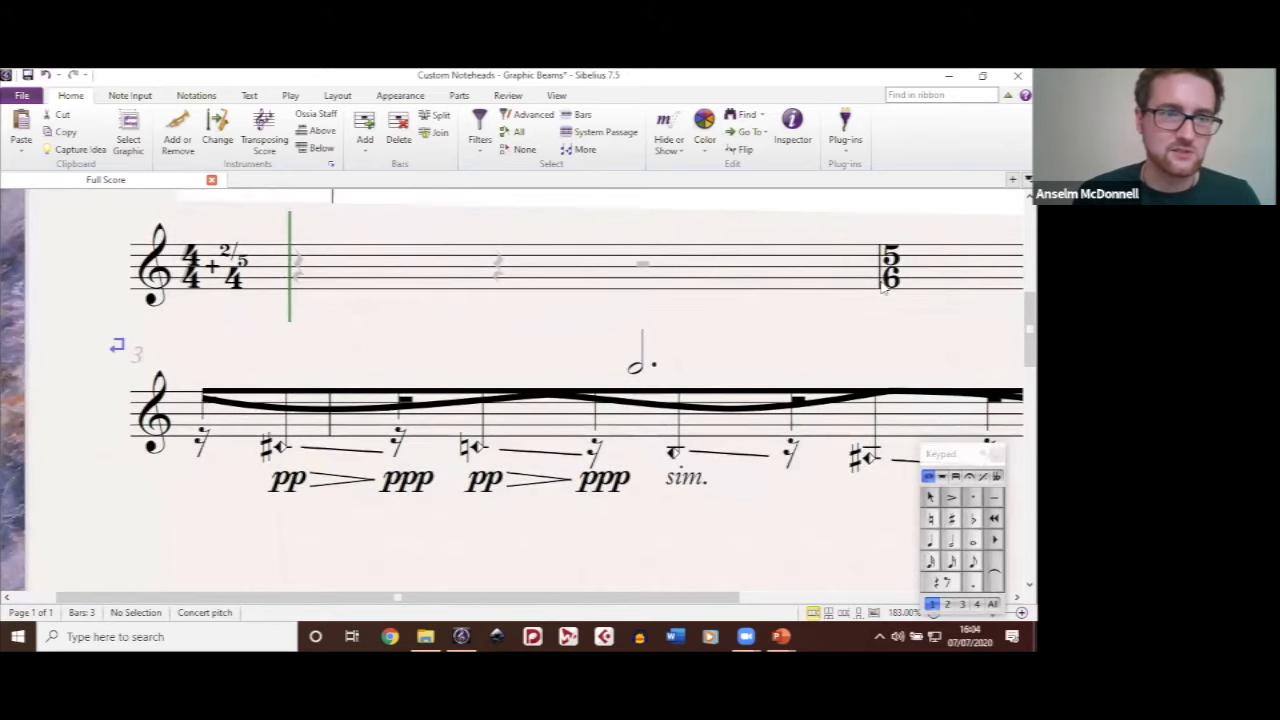
Step: Inspect the 5/6 text in bar 2 and the separate text elements forming bar 1's 2/5/4 signature, and clear the selection
{"action": "left_click", "coordinate": [617, 327]}
{"action": "left_click", "coordinate": [880, 263]}
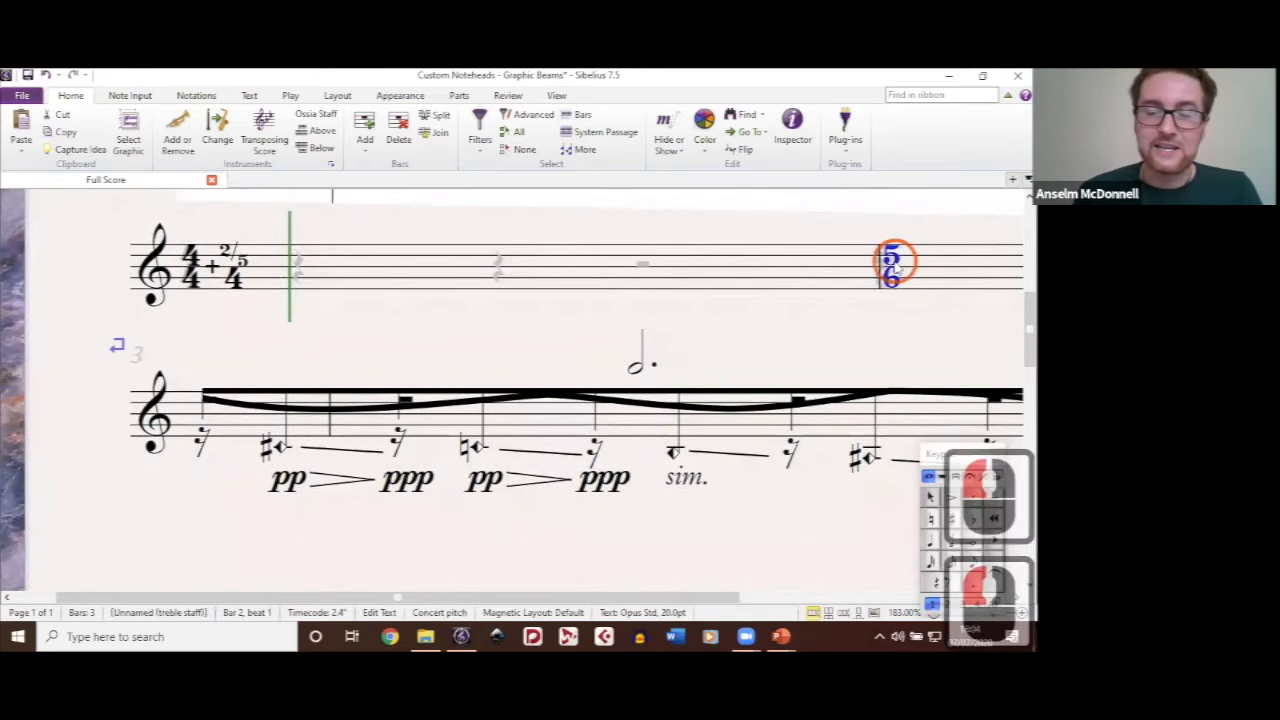
{"action": "left_click_drag", "start_coordinate": [444, 310], "coordinate": [599, 304]}
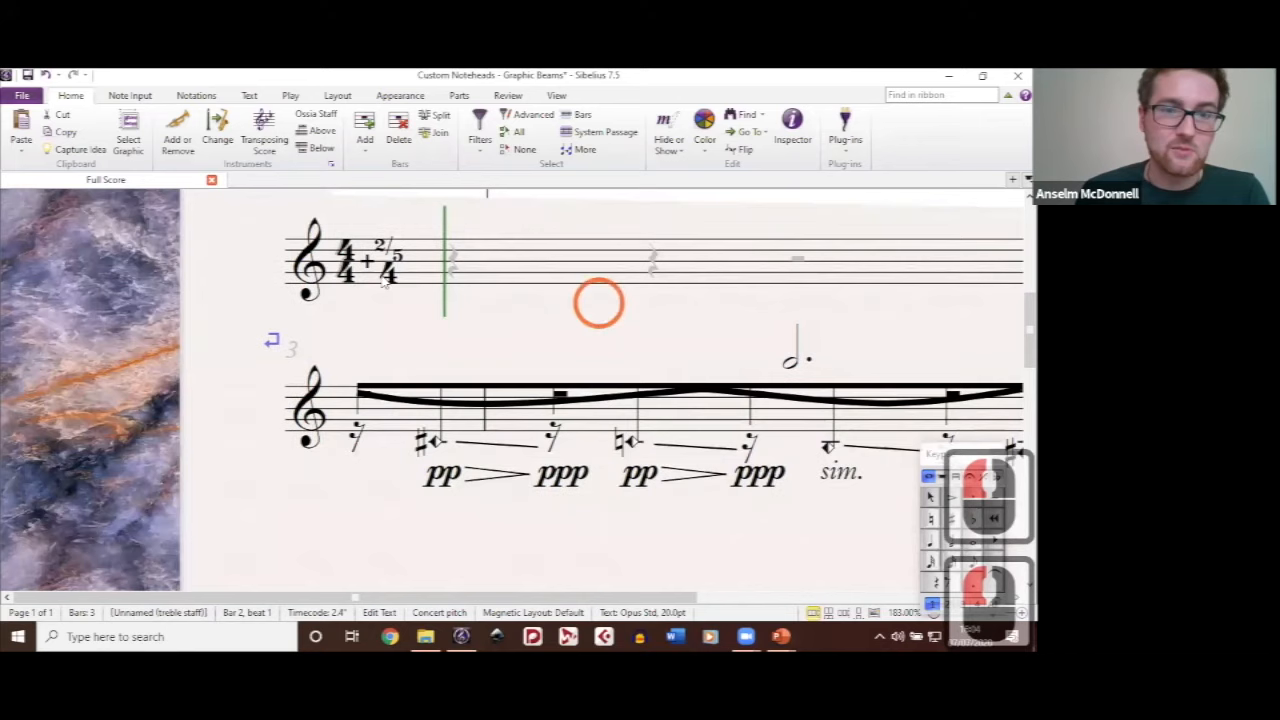
{"action": "left_click", "coordinate": [378, 271]}
{"action": "left_click", "coordinate": [378, 271]}
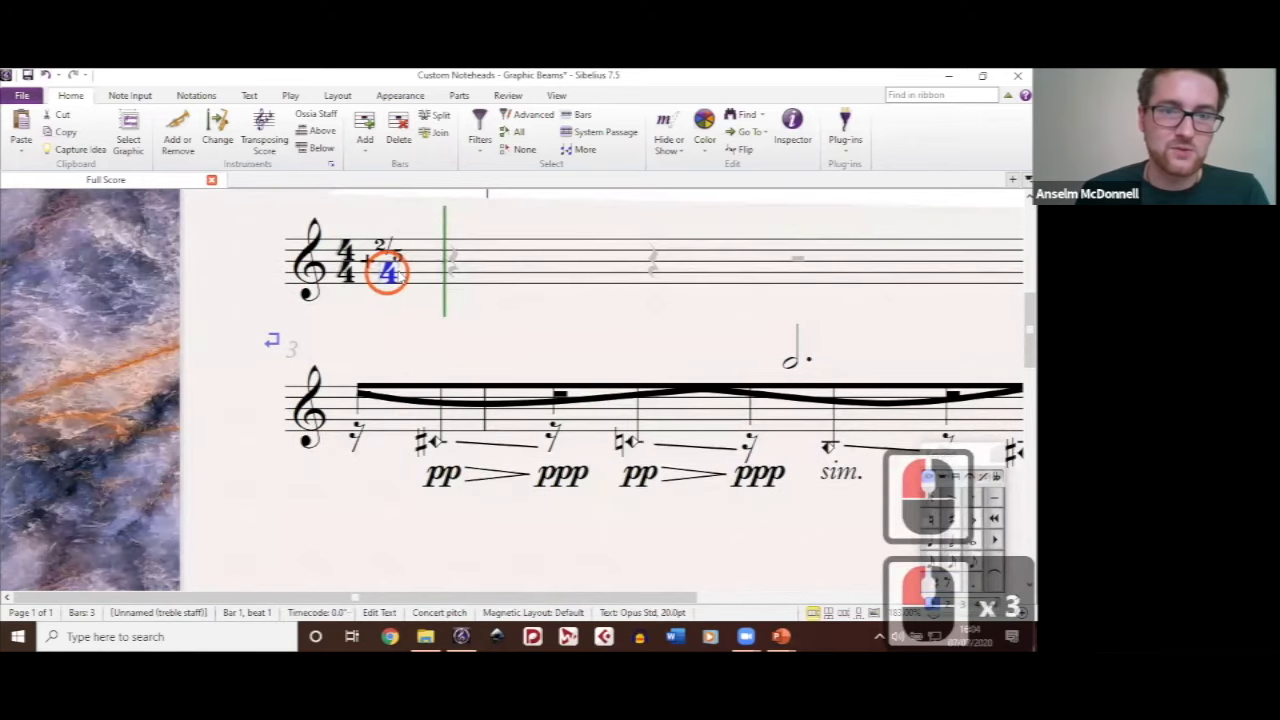
{"action": "left_click", "coordinate": [382, 270]}
{"action": "double_click", "coordinate": [382, 252]}
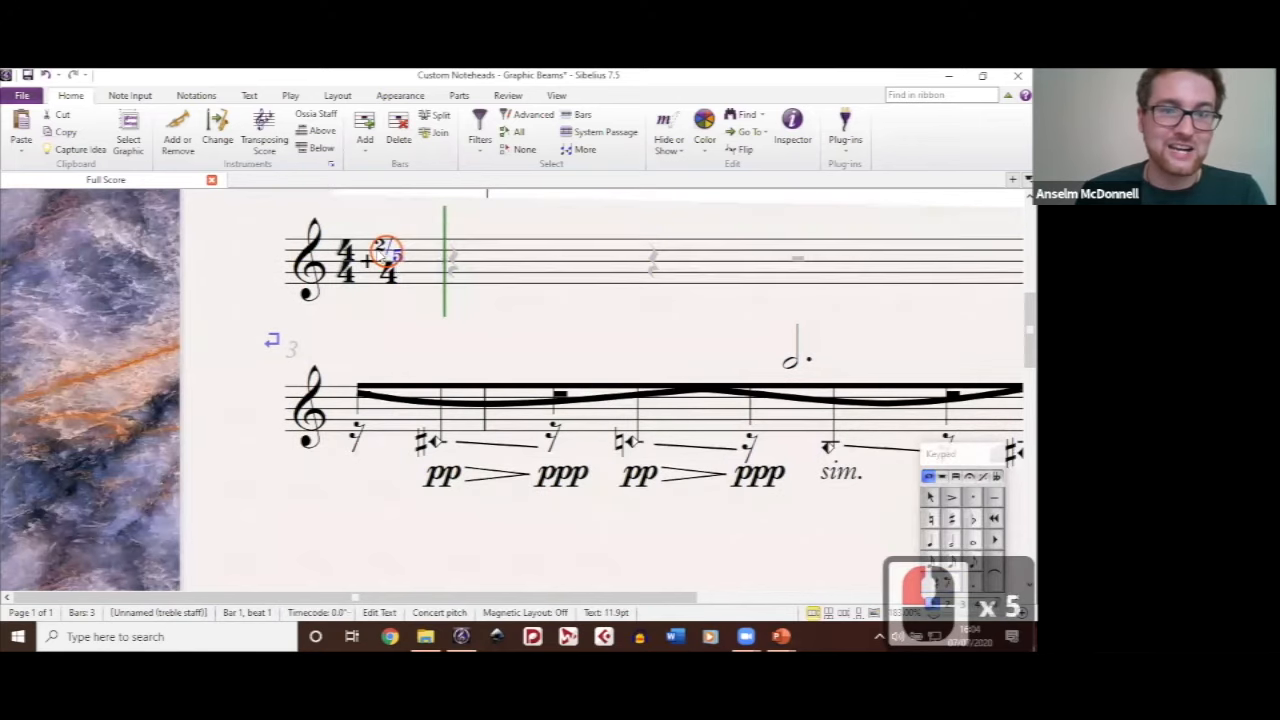
{"action": "left_click", "coordinate": [385, 305]}
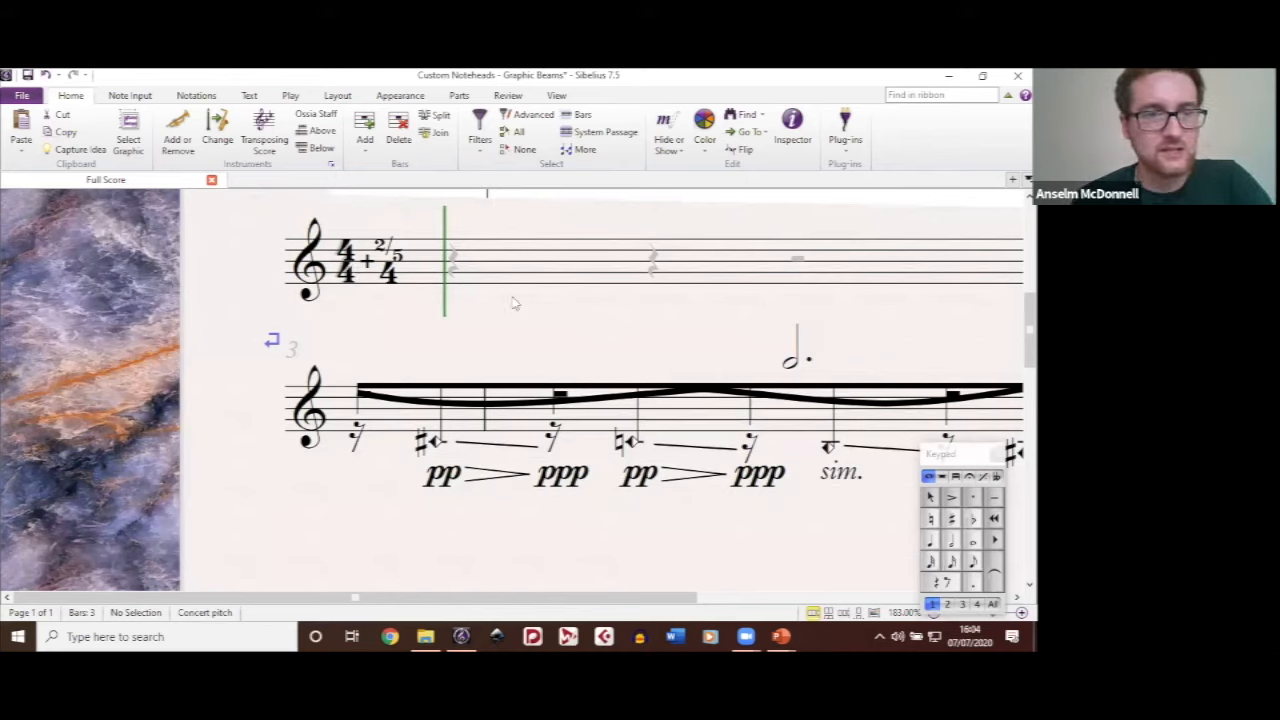
Step: Replace the 4/4 text in bar 1 with the real time signature by unhiding the one beneath it and deleting the text copy
{"action": "double_click", "coordinate": [350, 270]}
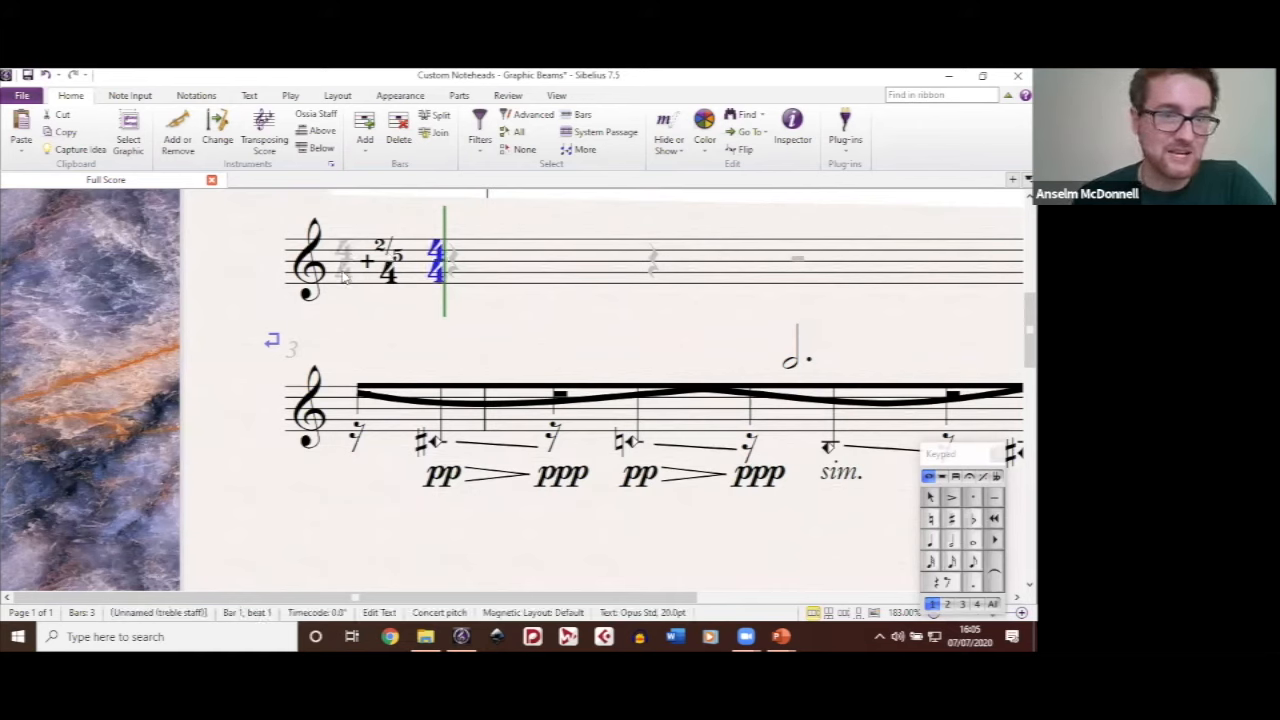
{"action": "left_click", "coordinate": [343, 272]}
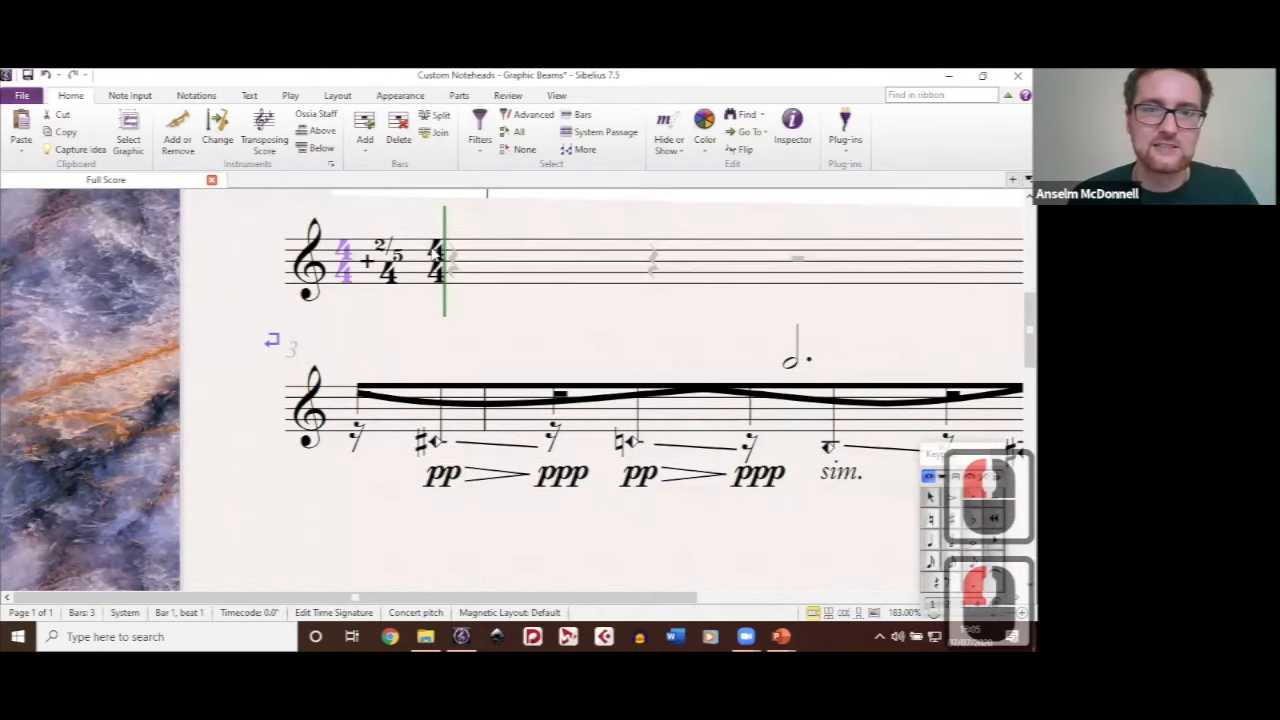
{"action": "key", "text": "ctrl+shift+h"}
{"action": "left_click", "coordinate": [434, 253]}
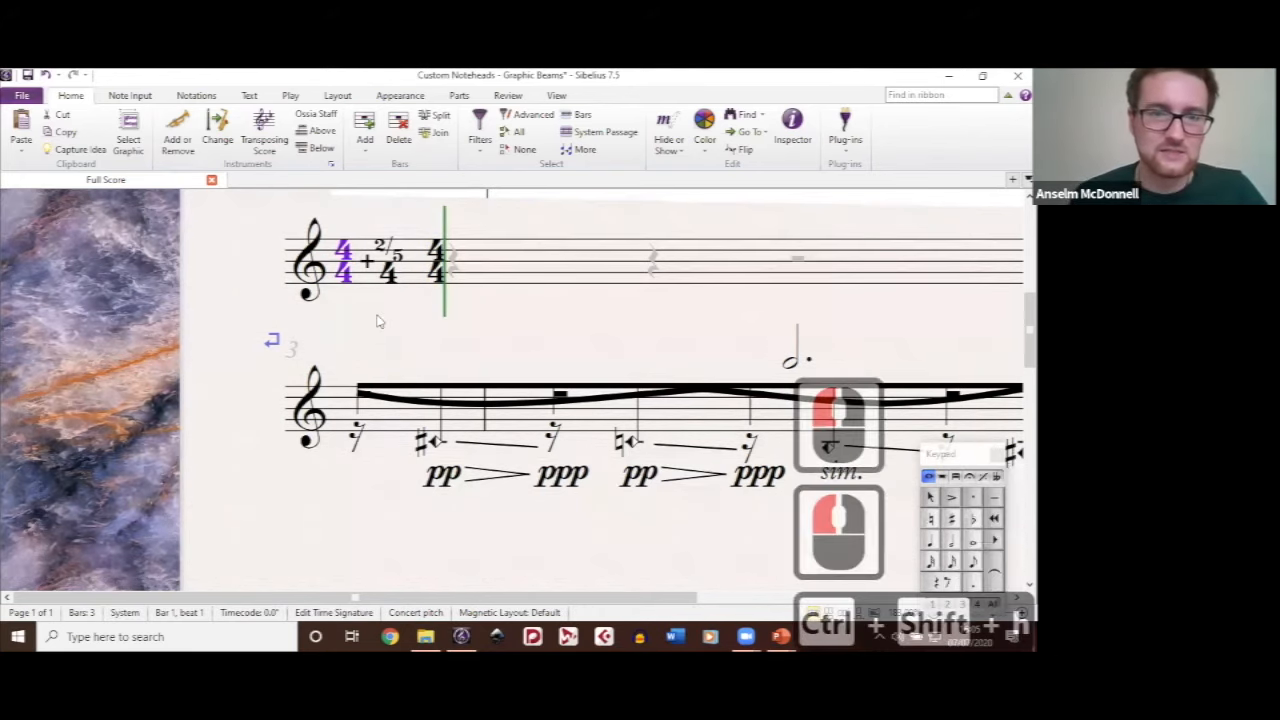
{"action": "key", "text": "BackSpace"}
{"action": "left_click", "coordinate": [377, 318]}
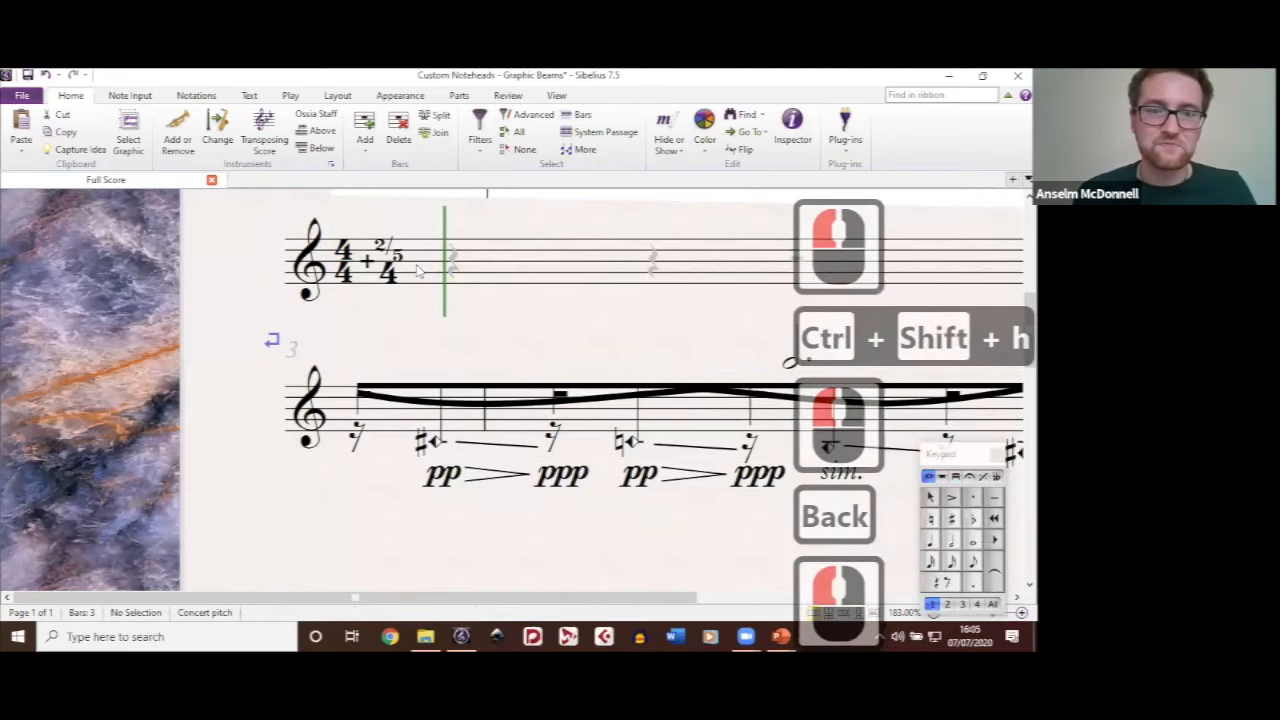
Step: Shift the curved graphic beam above the staff in bar 3 and undo that shift
{"action": "scroll", "coordinate": [505, 285], "scroll_direction": "down", "scroll_amount": 1}
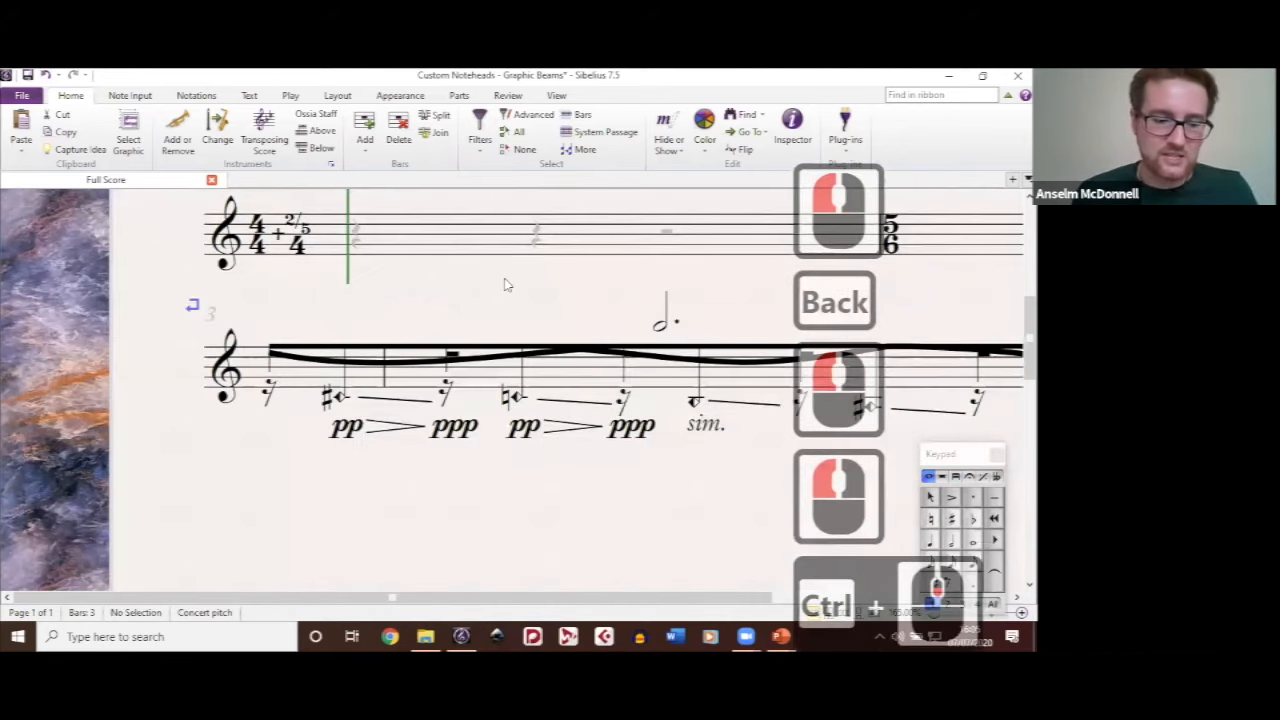
{"action": "left_click_drag", "start_coordinate": [682, 549], "coordinate": [652, 530]}
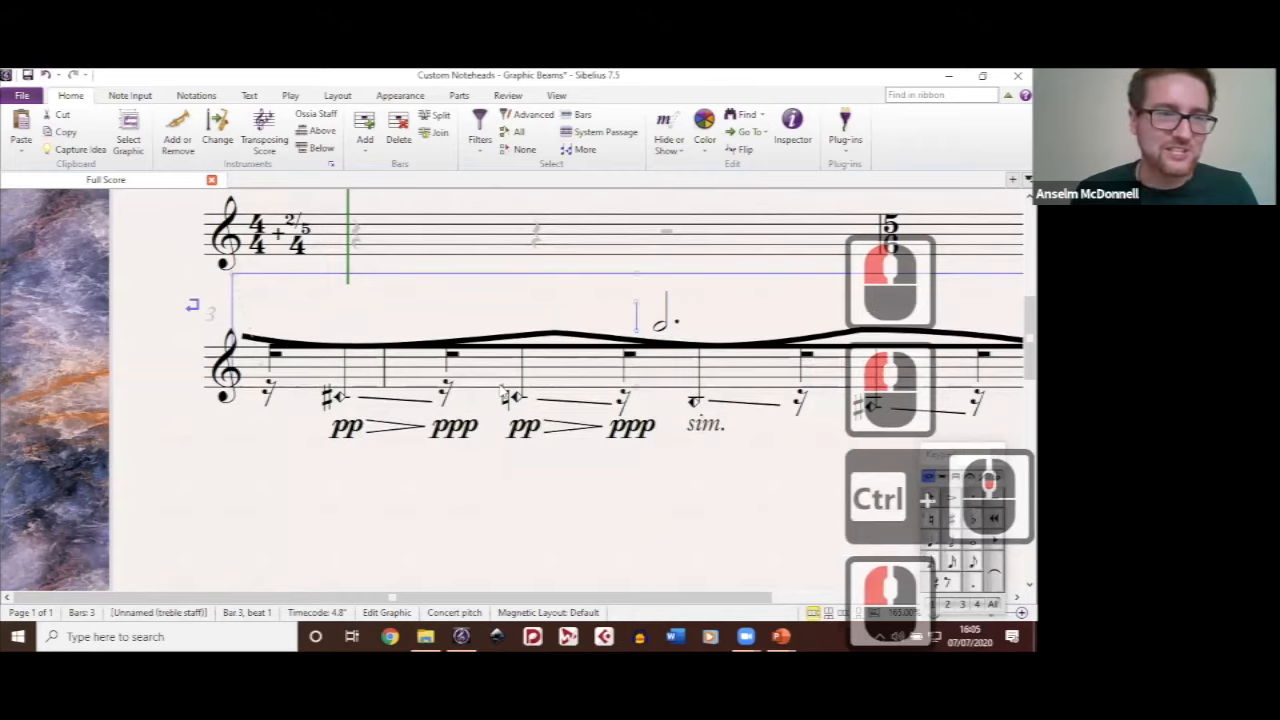
{"action": "key", "text": "ctrl+z"}
{"action": "left_click_drag", "start_coordinate": [551, 431], "coordinate": [501, 385]}
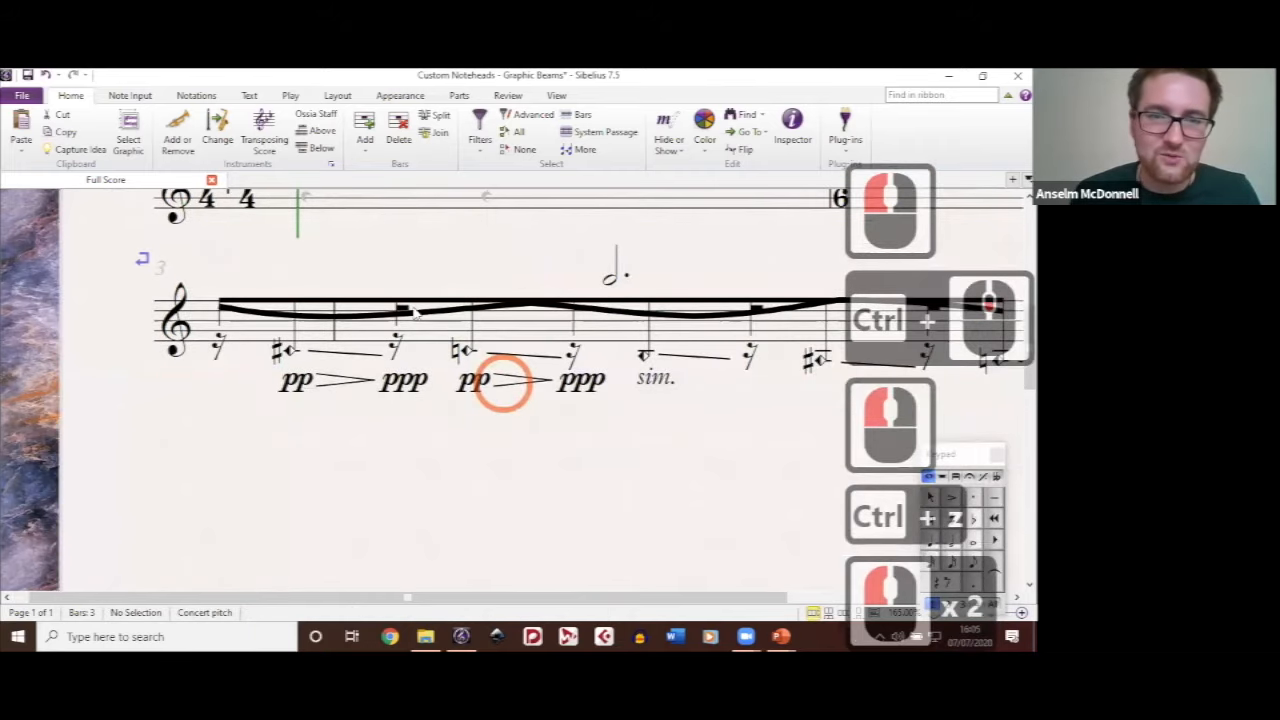
Step: Examine the half-filled diamond noteheads, glissando lines and wavy beam in bar 3 up close
{"action": "scroll", "coordinate": [481, 382], "scroll_direction": "up", "scroll_amount": 8}
{"action": "scroll", "coordinate": [414, 307], "scroll_direction": "down", "scroll_amount": 3}
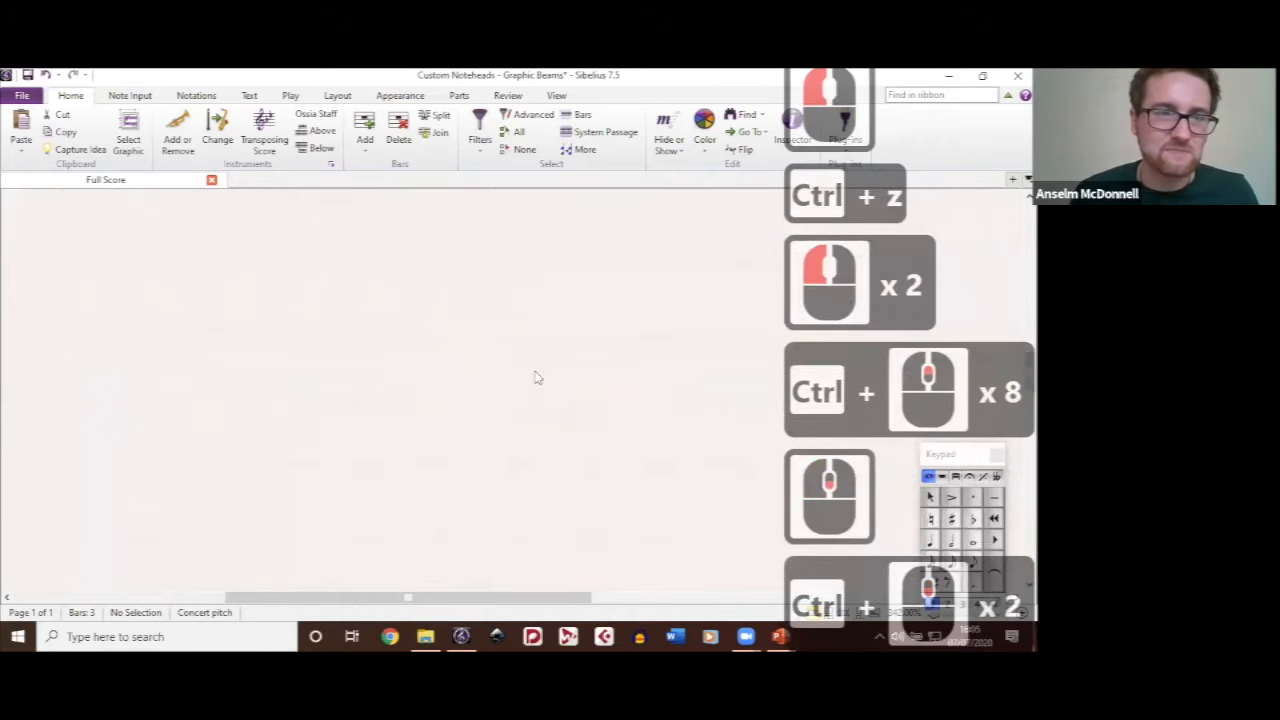
{"action": "scroll", "coordinate": [538, 378], "scroll_direction": "down", "scroll_amount": 1}
{"action": "left_click_drag", "start_coordinate": [442, 368], "coordinate": [551, 577]}
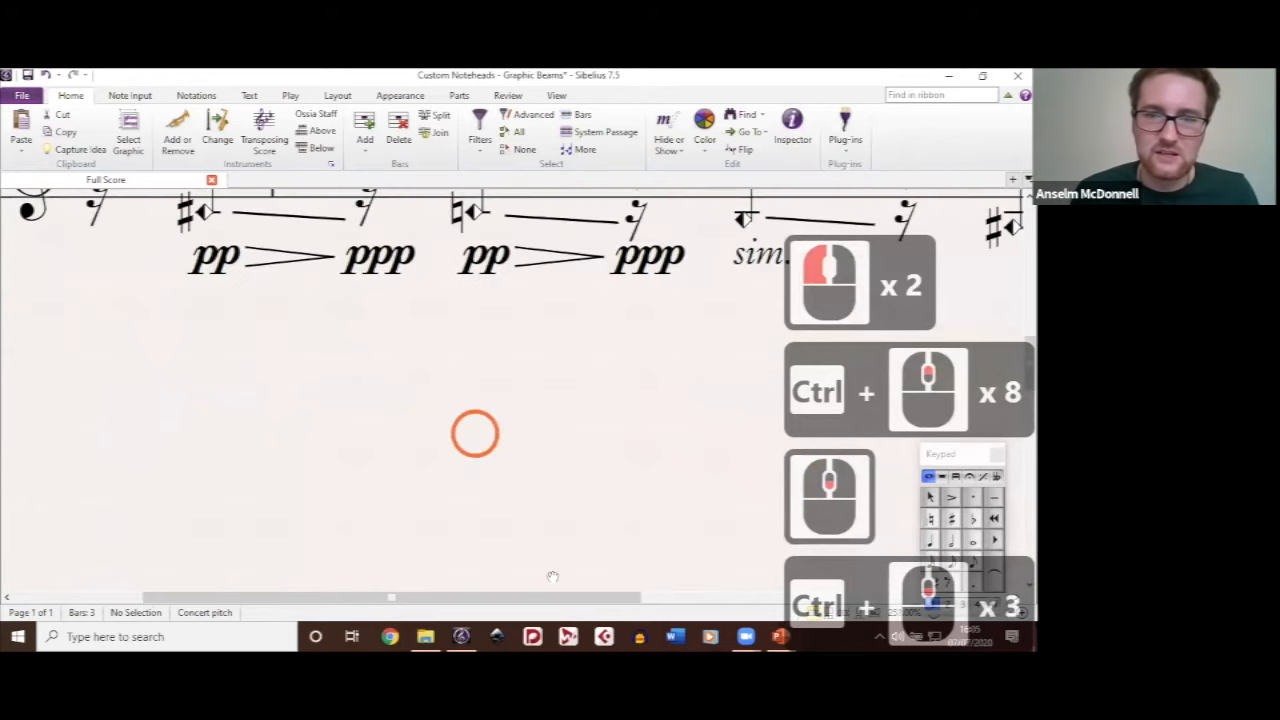
{"action": "left_click_drag", "start_coordinate": [568, 480], "coordinate": [517, 487]}
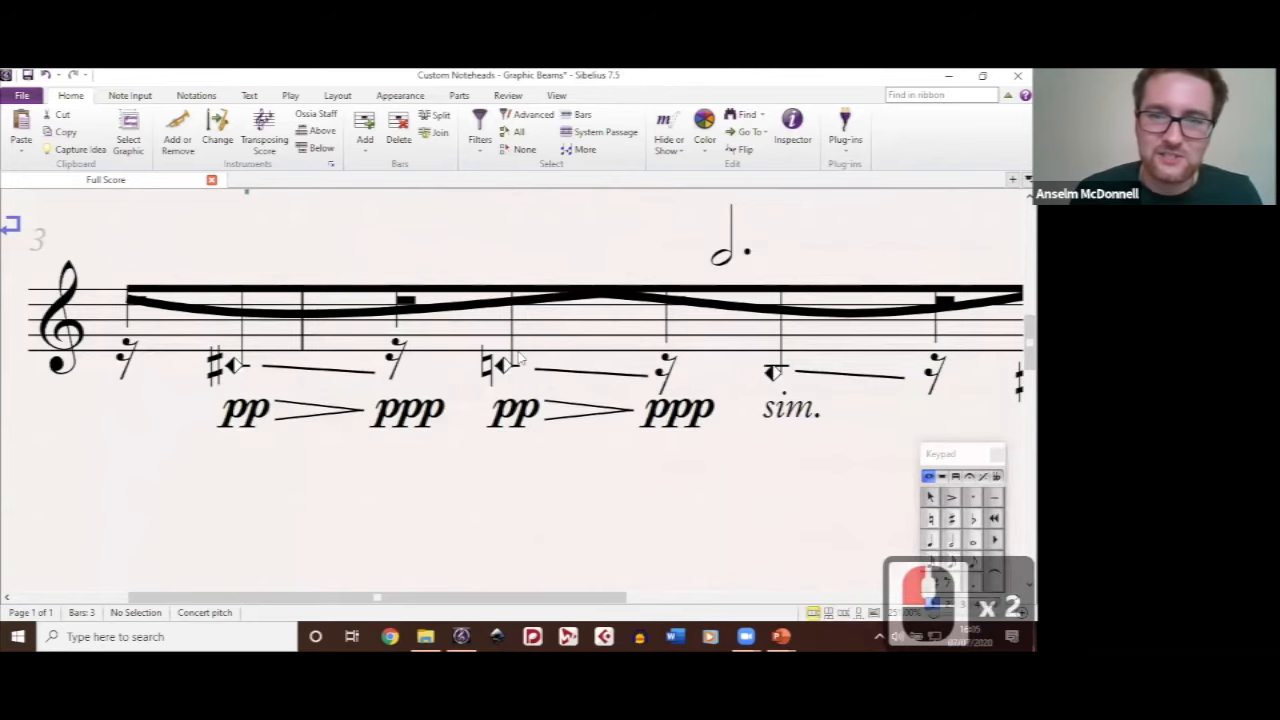
{"action": "scroll", "coordinate": [428, 328], "scroll_direction": "up", "scroll_amount": 2}
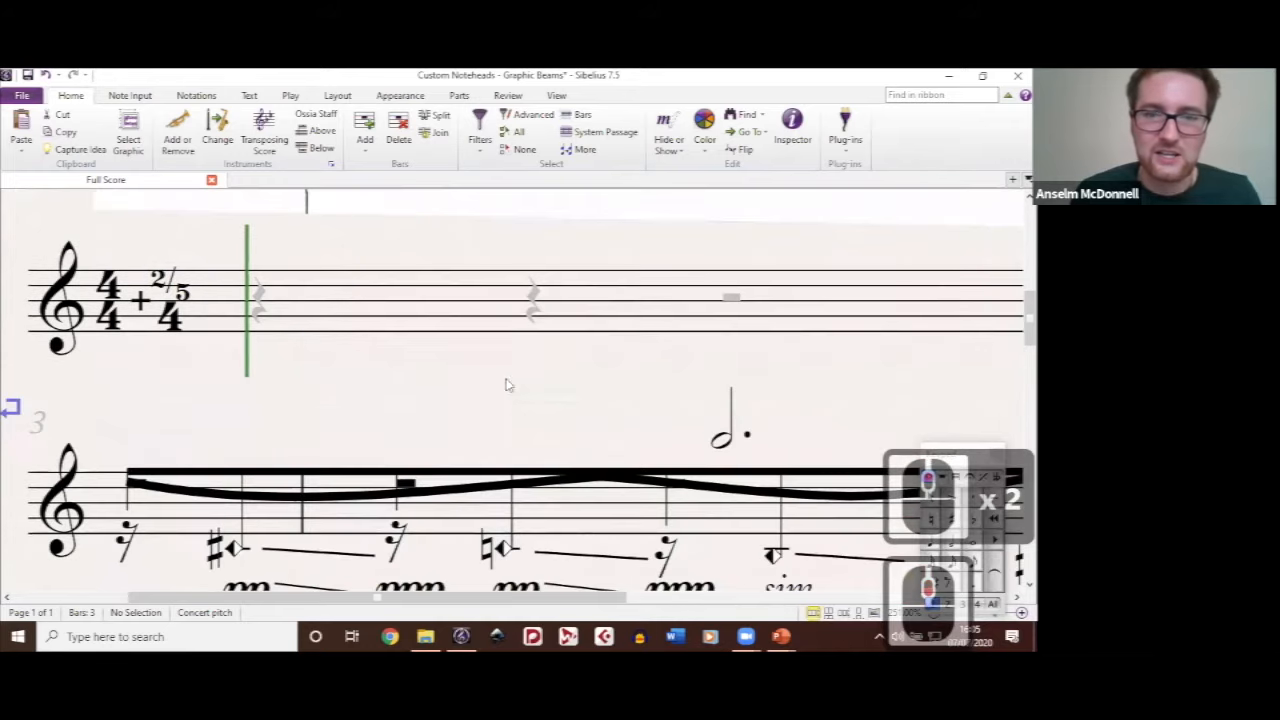
{"action": "scroll", "coordinate": [500, 375], "scroll_direction": "down", "scroll_amount": 2}
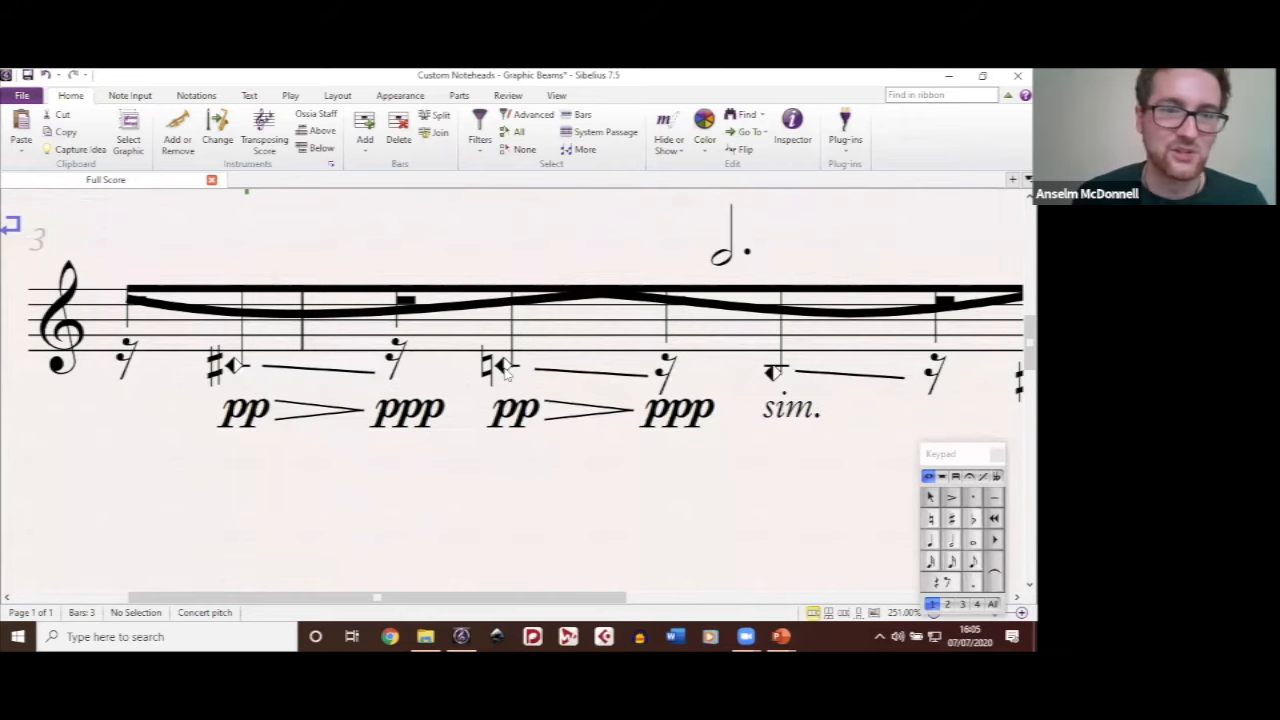
{"action": "scroll", "coordinate": [507, 372], "scroll_direction": "down", "scroll_amount": 3, "text": "ctrl"}
{"action": "scroll", "coordinate": [507, 372], "scroll_direction": "down", "scroll_amount": 1, "text": "ctrl"}
{"action": "left_click_drag", "start_coordinate": [560, 508], "coordinate": [518, 473]}
Step: Select the curved graphic beam, lift it clear of bar 3's straight beam, and undo the move
{"action": "double_click", "coordinate": [408, 298]}
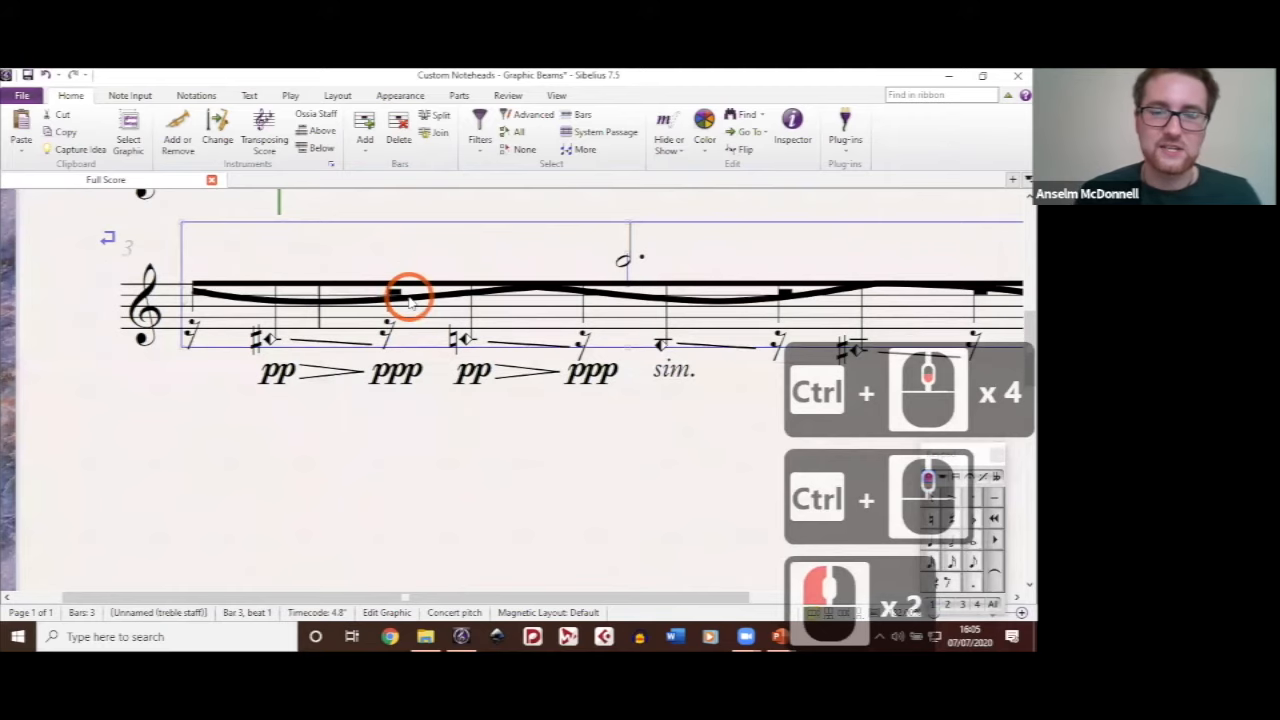
{"action": "left_click", "coordinate": [407, 300]}
{"action": "left_click_drag", "start_coordinate": [407, 292], "coordinate": [408, 270]}
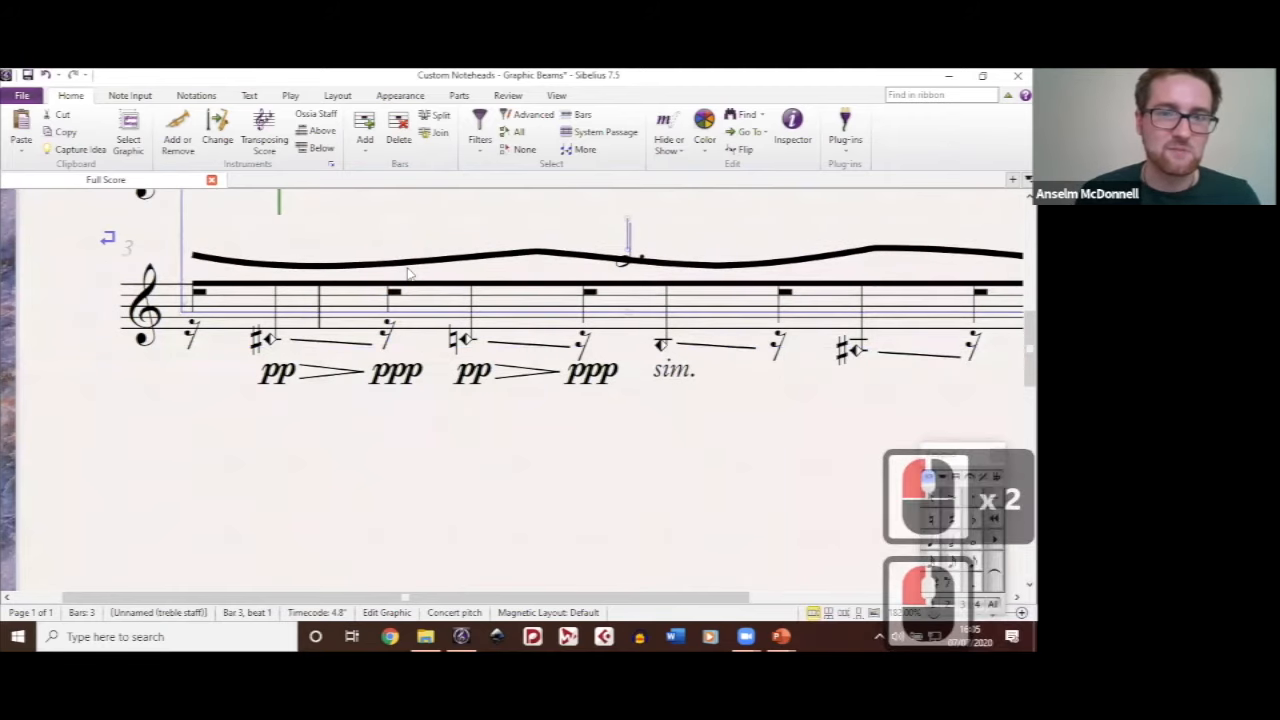
{"action": "key", "text": "ctrl+z"}
{"action": "left_click", "coordinate": [600, 416]}
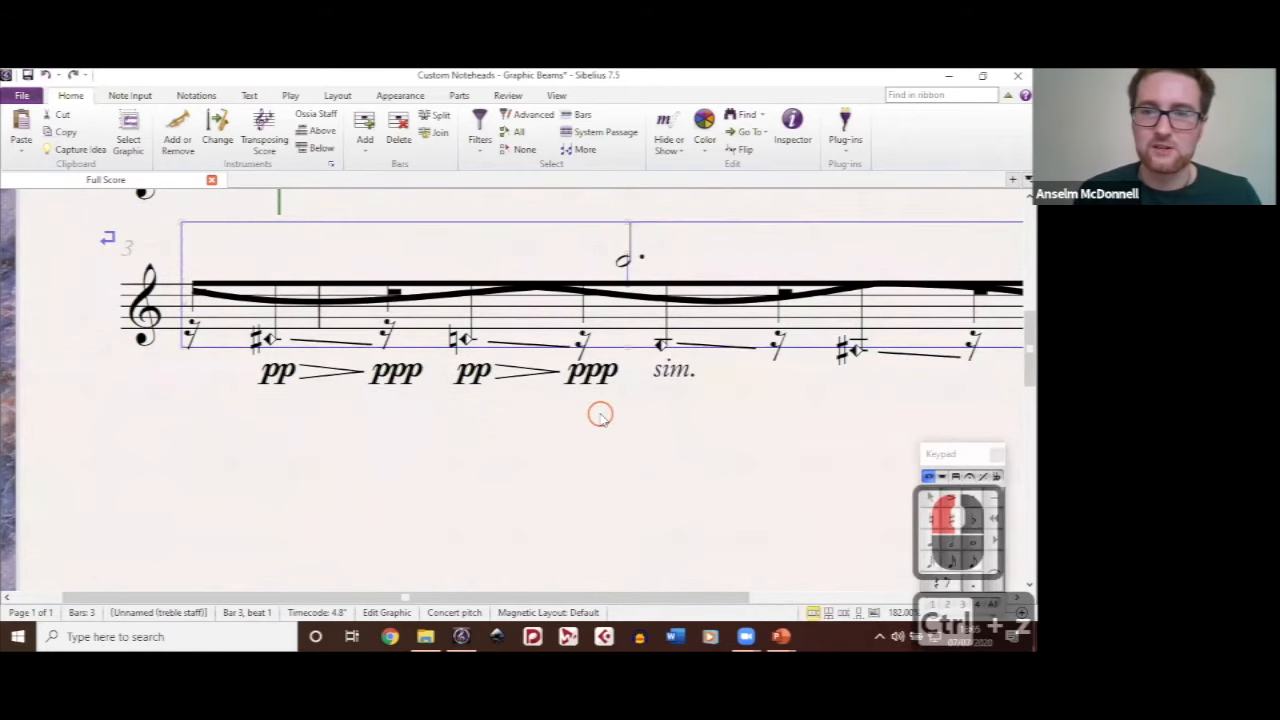
Step: Move the curved graphic beam into the empty space below bar 3's staff and deselect it
{"action": "left_click", "coordinate": [692, 467]}
{"action": "left_click_drag", "start_coordinate": [631, 305], "coordinate": [506, 308]}
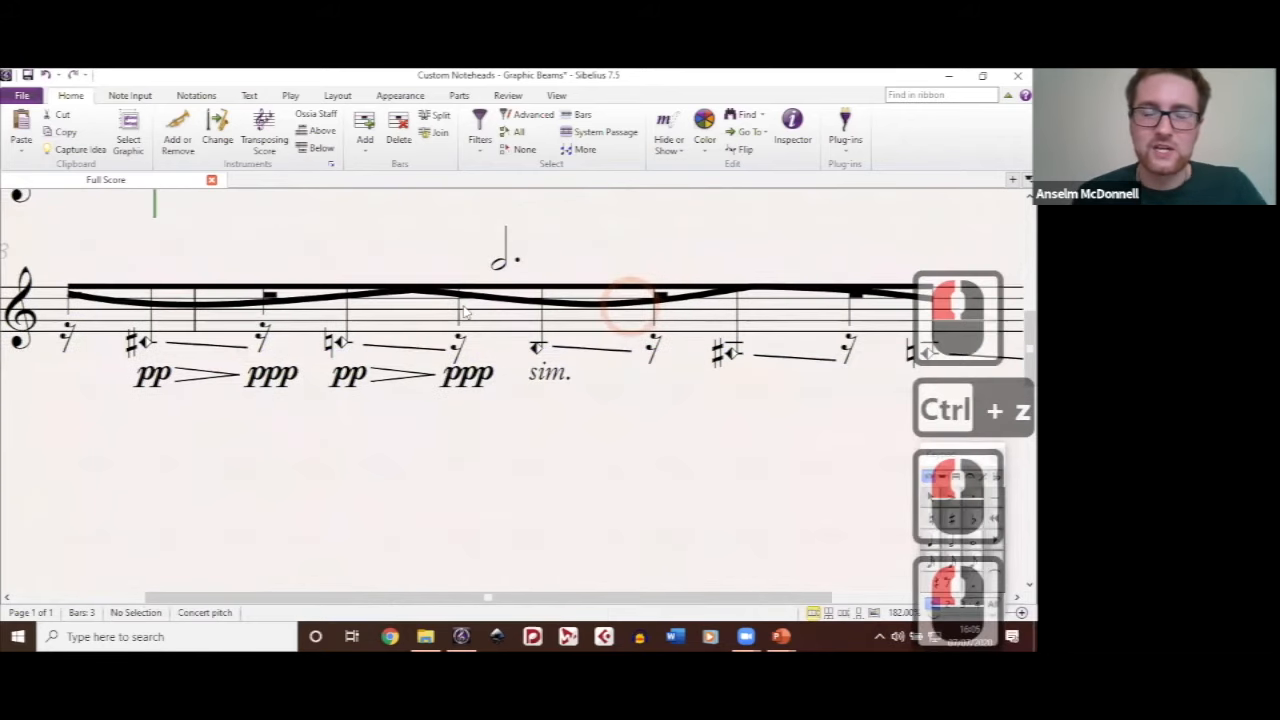
{"action": "left_click_drag", "start_coordinate": [587, 309], "coordinate": [597, 521]}
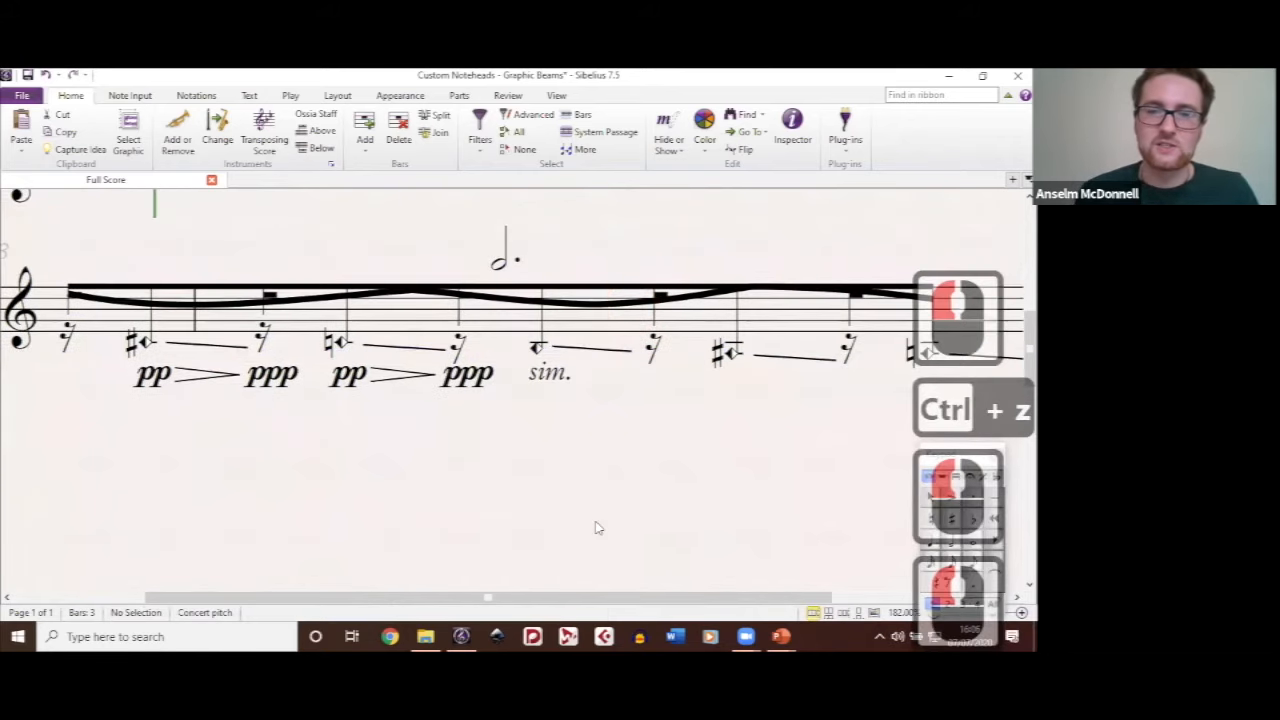
{"action": "left_click", "coordinate": [612, 420]}
{"action": "scroll", "coordinate": [612, 420], "scroll_direction": "down", "scroll_amount": 5, "text": "ctrl"}
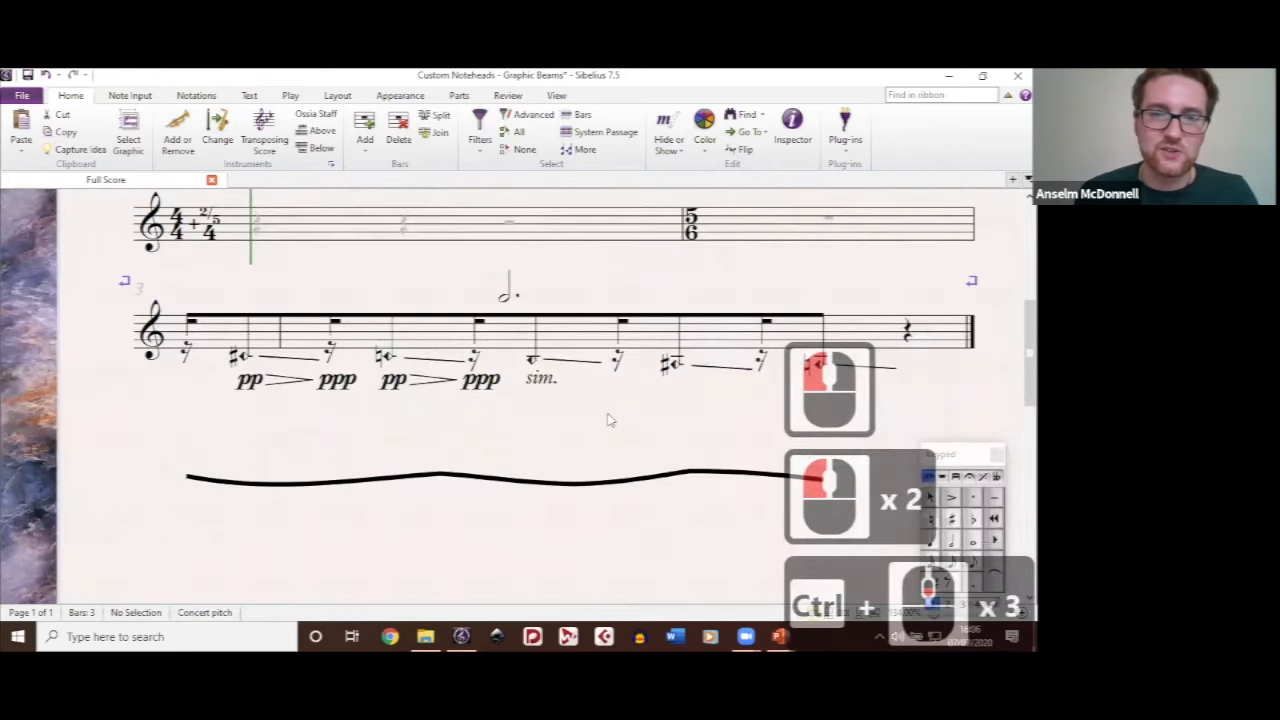
{"action": "scroll", "coordinate": [320, 372], "scroll_direction": "up", "scroll_amount": 2}
{"action": "scroll", "coordinate": [372, 265], "scroll_direction": "down", "scroll_amount": 1}
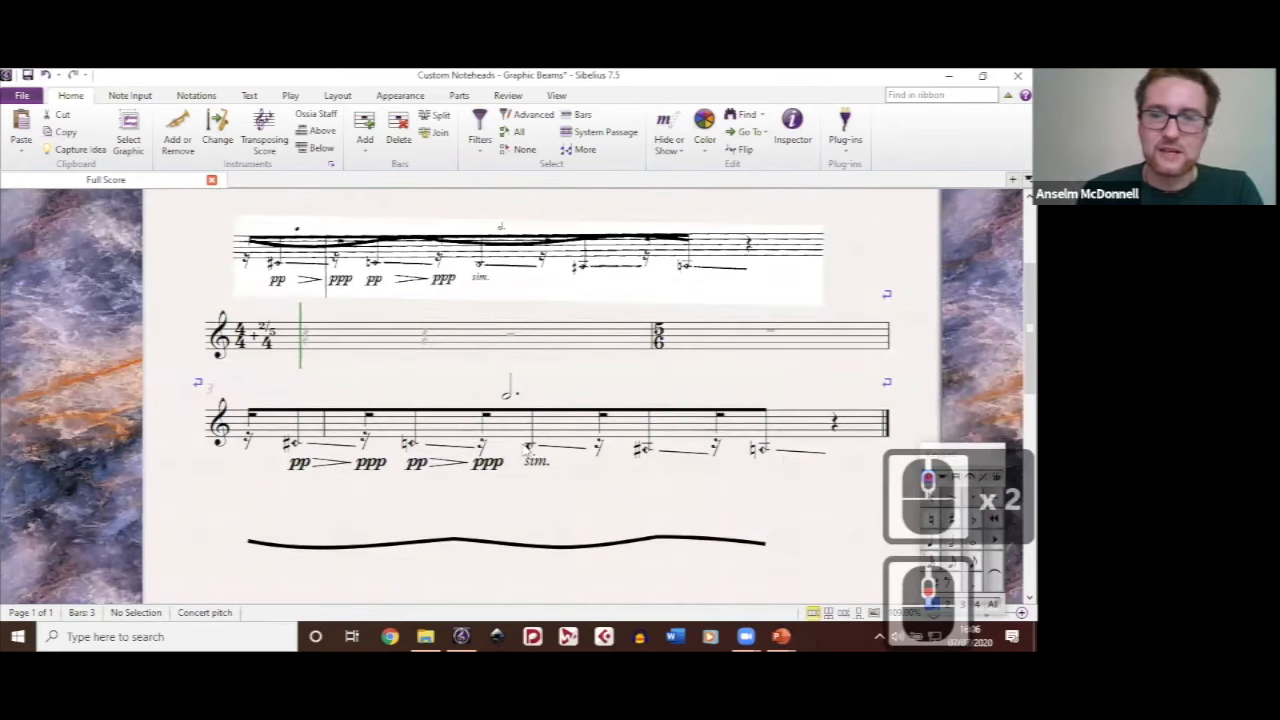
Step: Inspect the Keypad beam settings of the rest and the following note in the middle of bar 3, and clear the selection
{"action": "left_click_drag", "start_coordinate": [948, 458], "coordinate": [726, 305]}
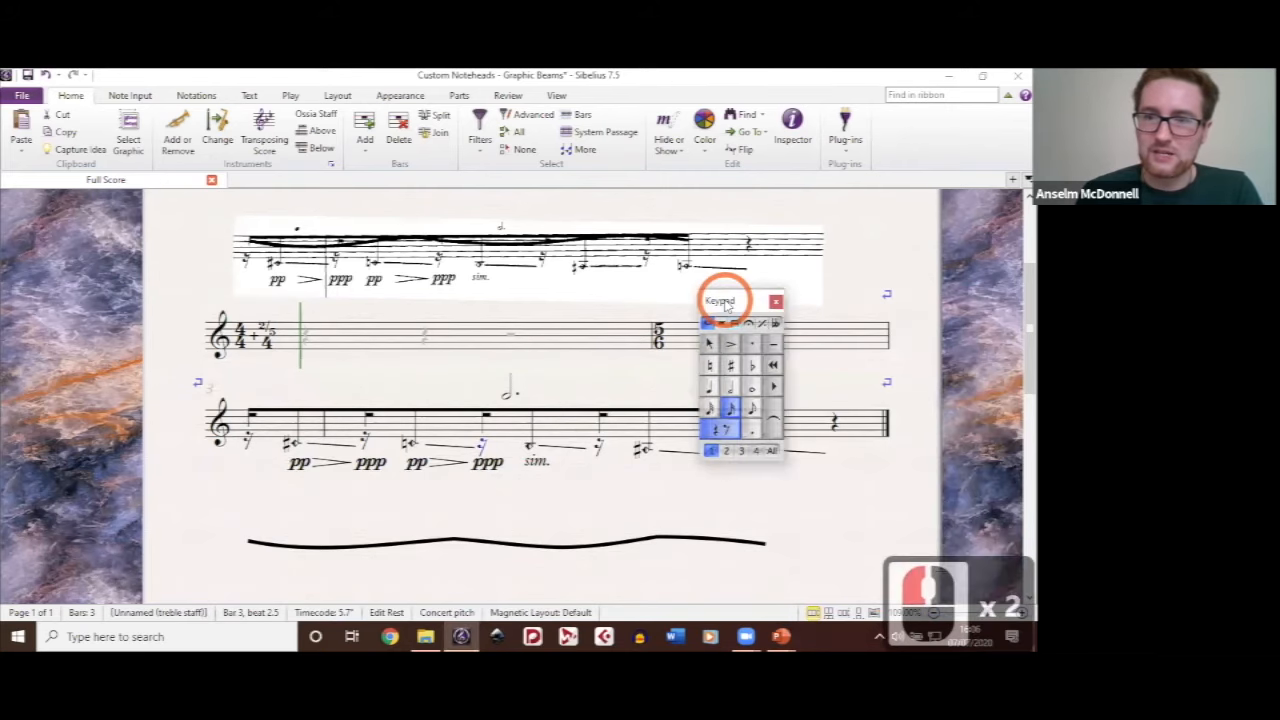
{"action": "left_click", "coordinate": [735, 325]}
{"action": "left_click", "coordinate": [731, 346]}
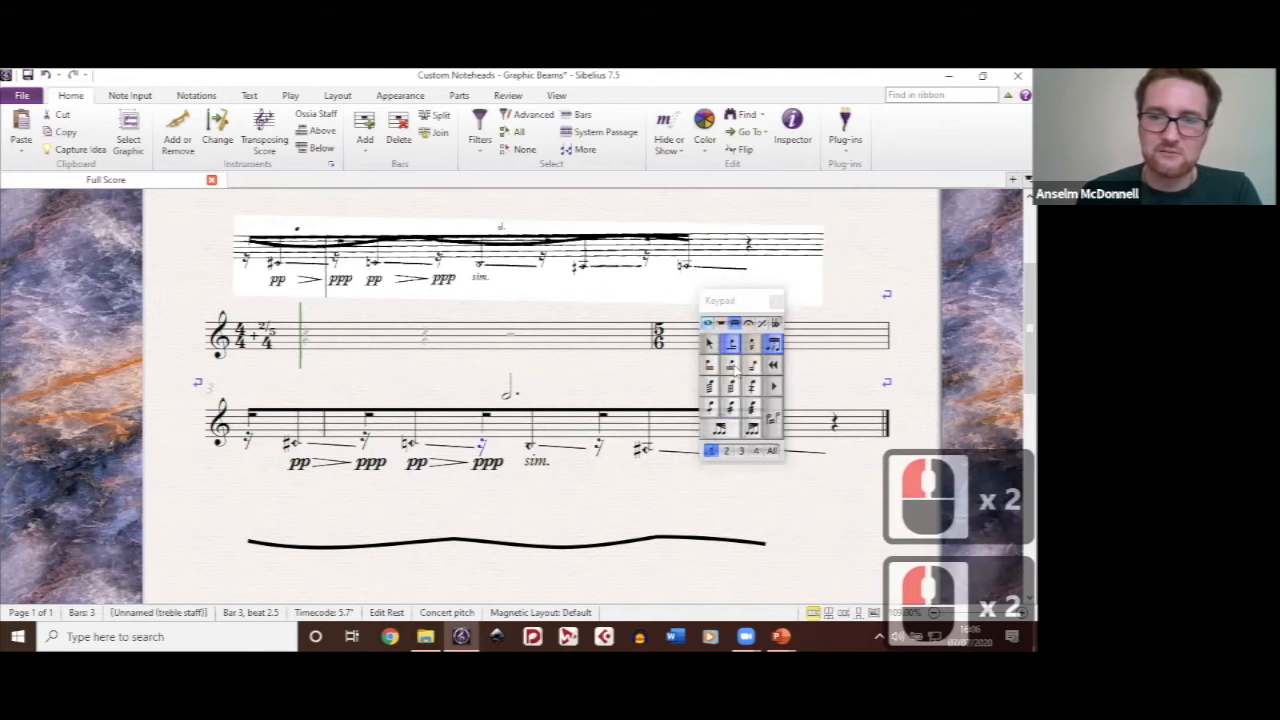
{"action": "left_click_drag", "start_coordinate": [740, 305], "coordinate": [830, 372]}
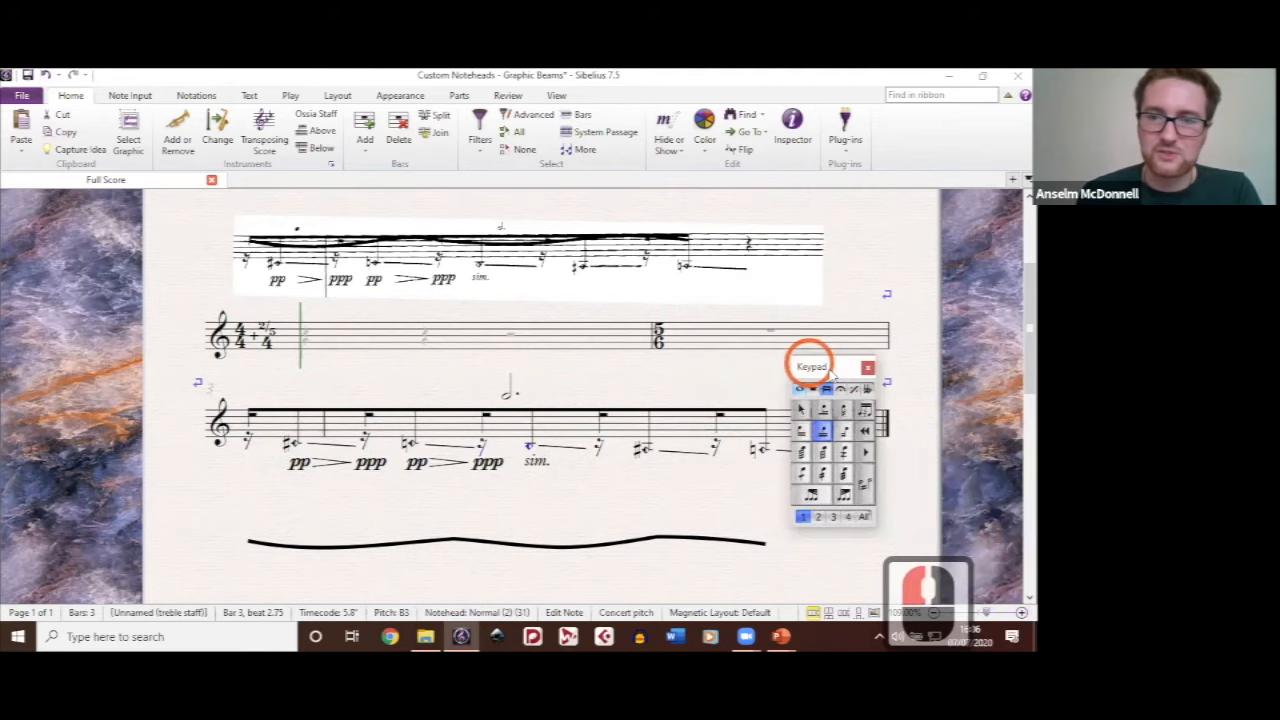
{"action": "double_click", "coordinate": [713, 384]}
{"action": "scroll", "coordinate": [484, 372], "scroll_direction": "down", "scroll_amount": 2}
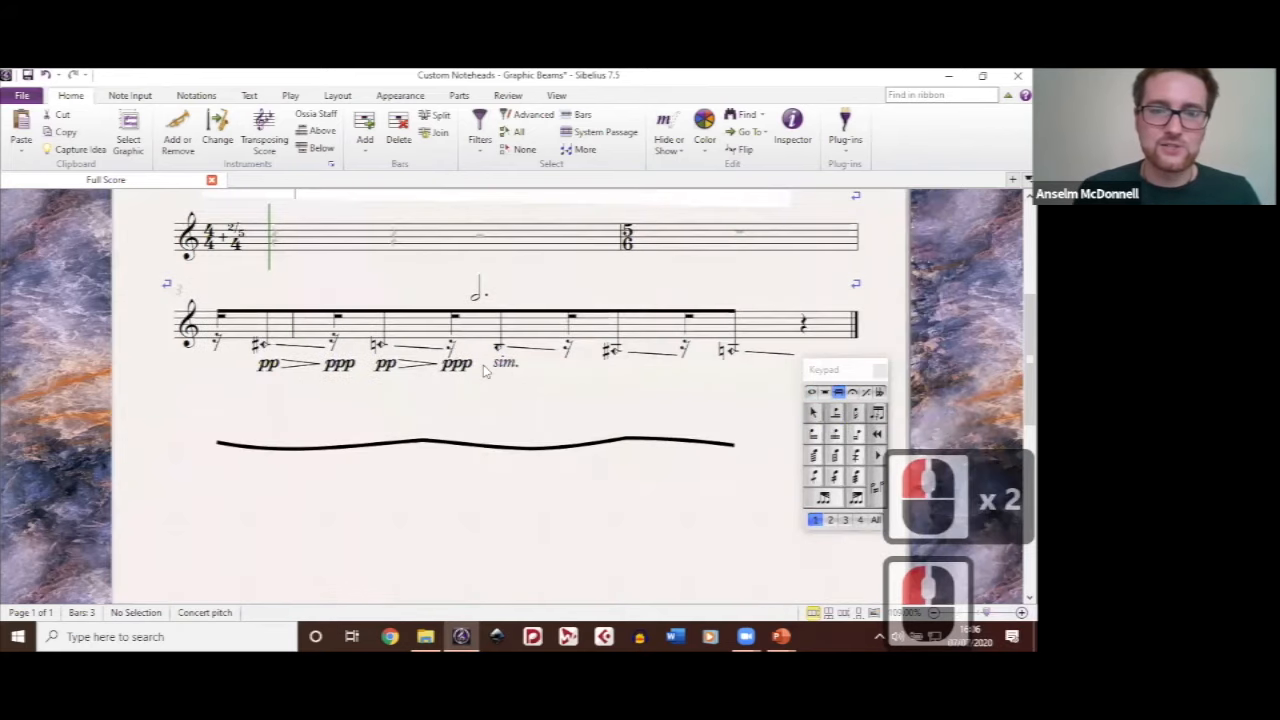
Step: Look through the notehead list down to custom notehead 31 and close the list
{"action": "scroll", "coordinate": [484, 372], "scroll_direction": "up", "scroll_amount": 3}
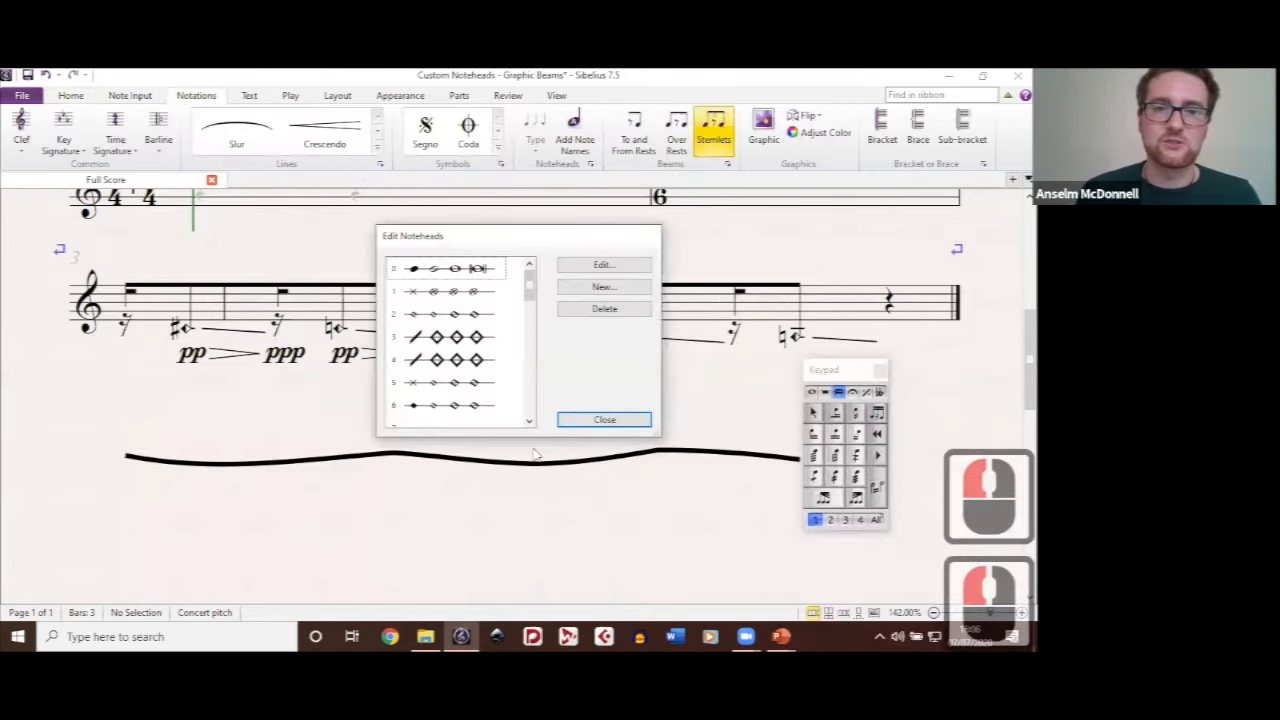
{"action": "scroll", "coordinate": [437, 417], "scroll_direction": "down", "scroll_amount": 8}
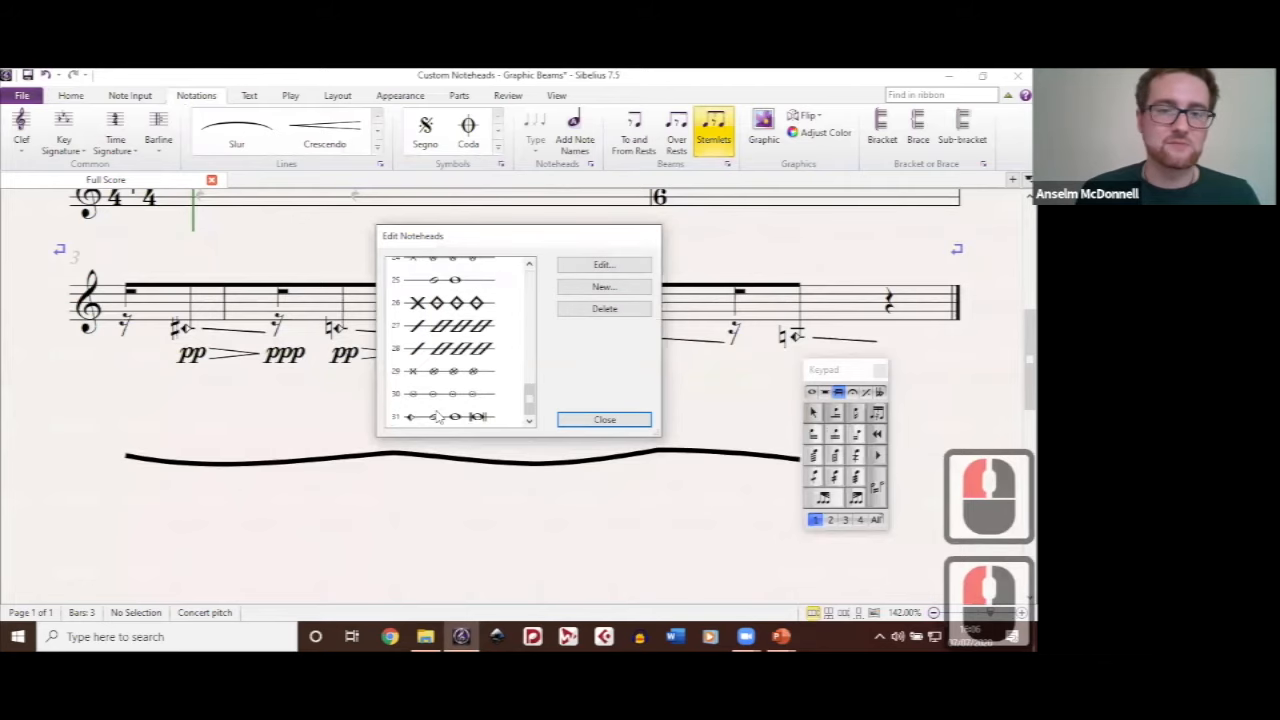
{"action": "left_click", "coordinate": [600, 420]}
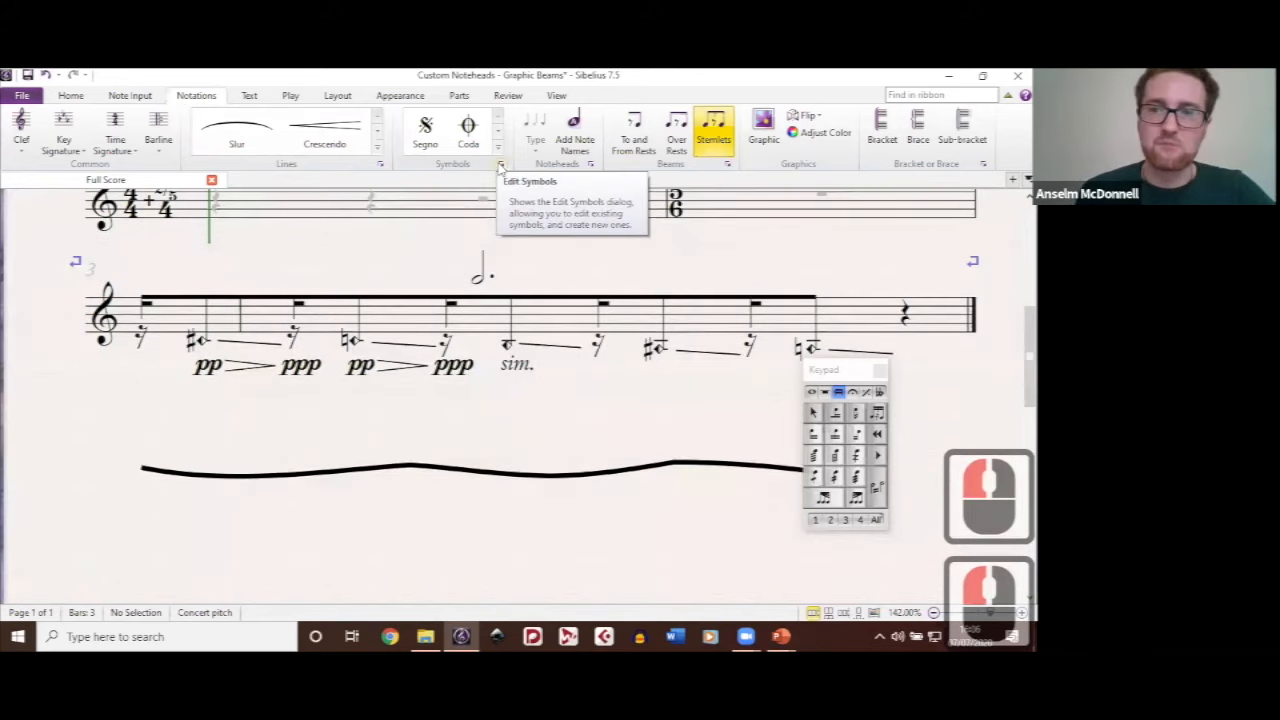
Step: Look up the user-defined Half-pressure Diamond in the symbol list and close the list
{"action": "left_click", "coordinate": [500, 165]}
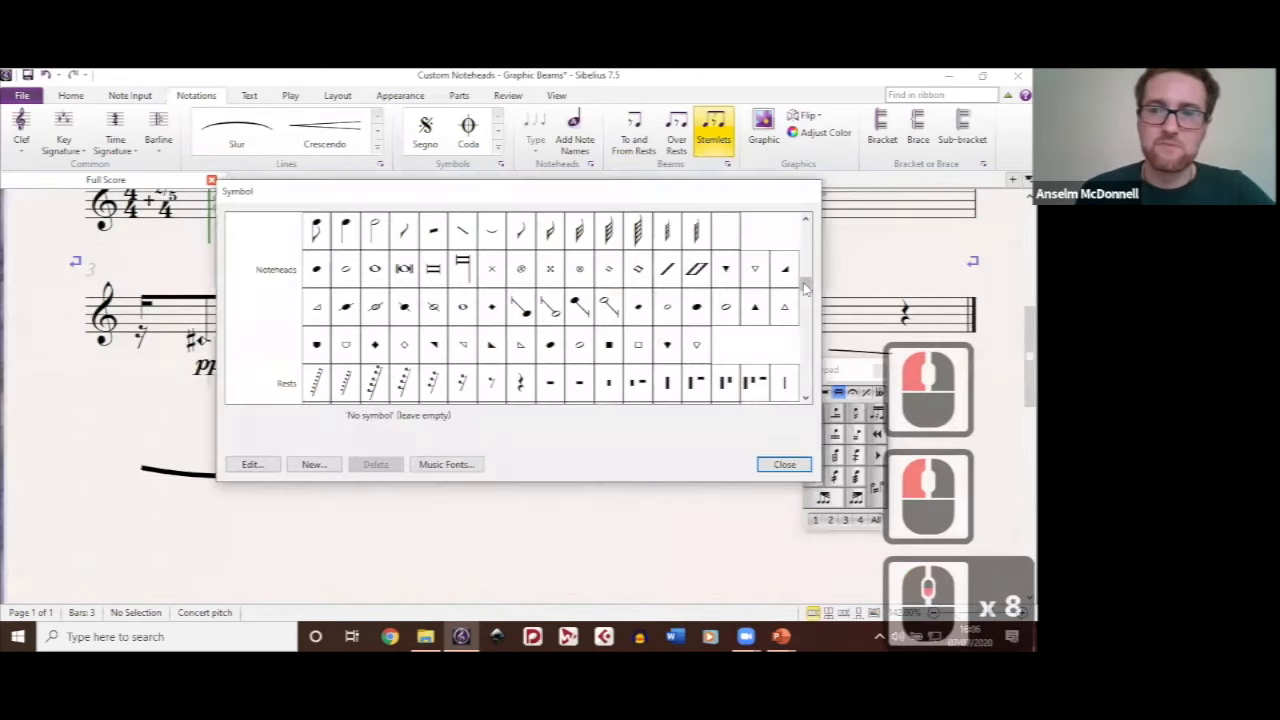
{"action": "scroll", "coordinate": [322, 392], "scroll_direction": "down", "scroll_amount": 8}
{"action": "left_click", "coordinate": [318, 388]}
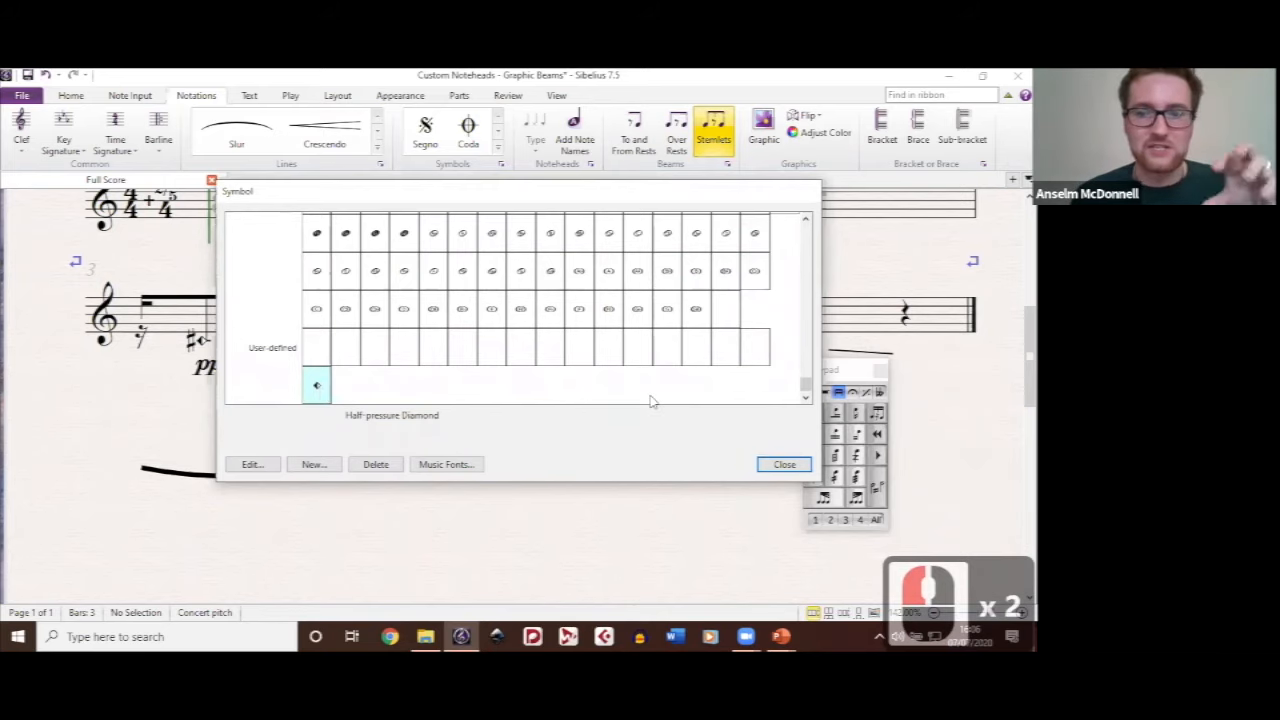
{"action": "left_click", "coordinate": [784, 466]}
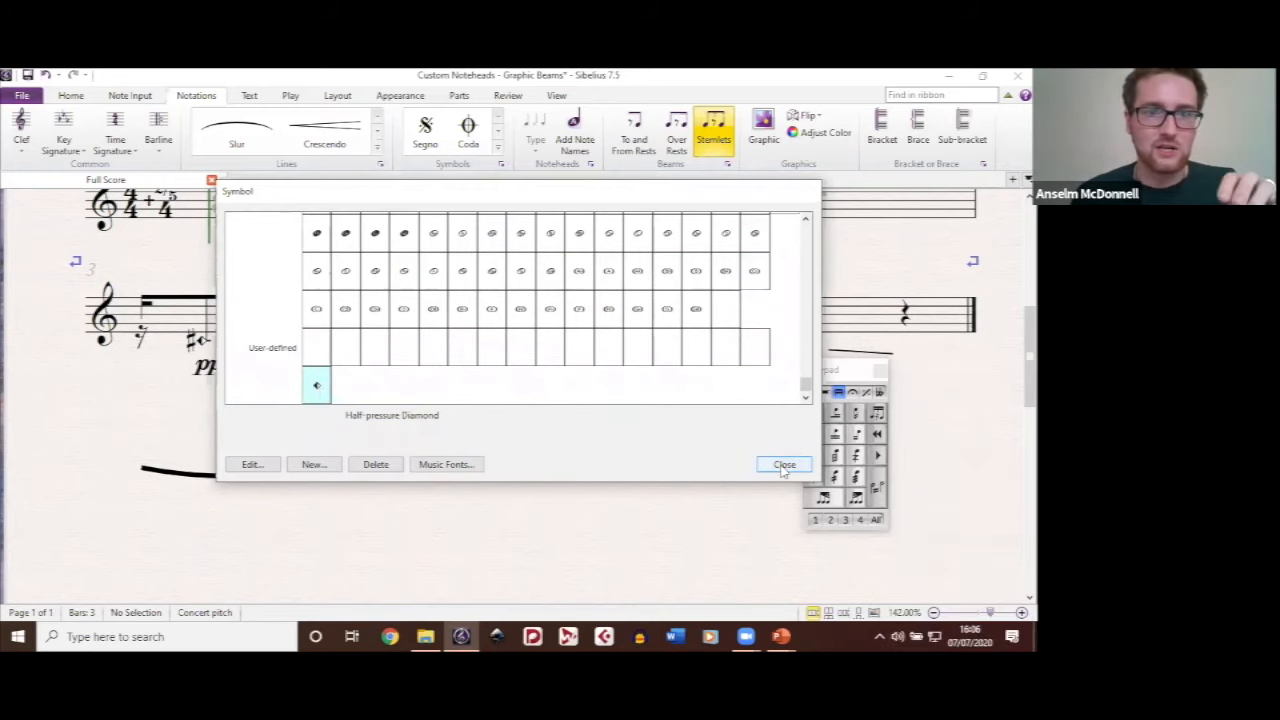
{"action": "left_click", "coordinate": [563, 266]}
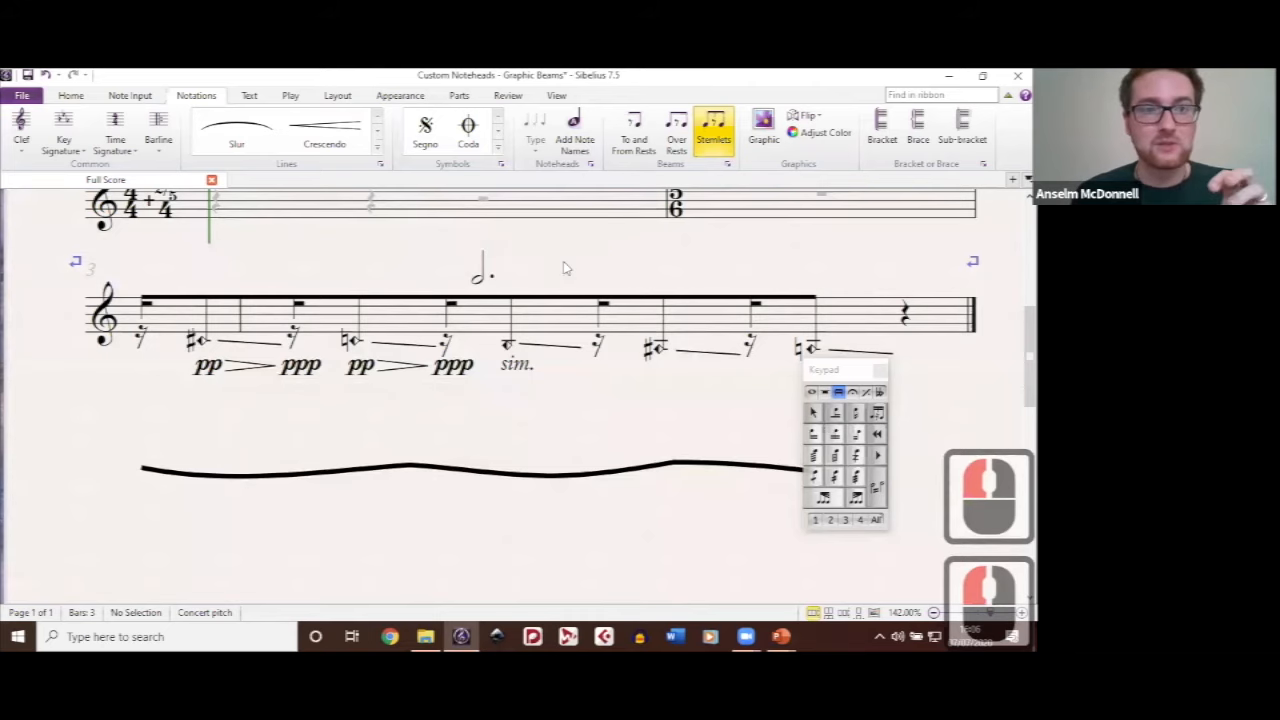
Step: Try creating a new notehead from the normal type with the Half-pressure Diamond as its quarter-note symbol, and cancel it
{"action": "left_click", "coordinate": [591, 166]}
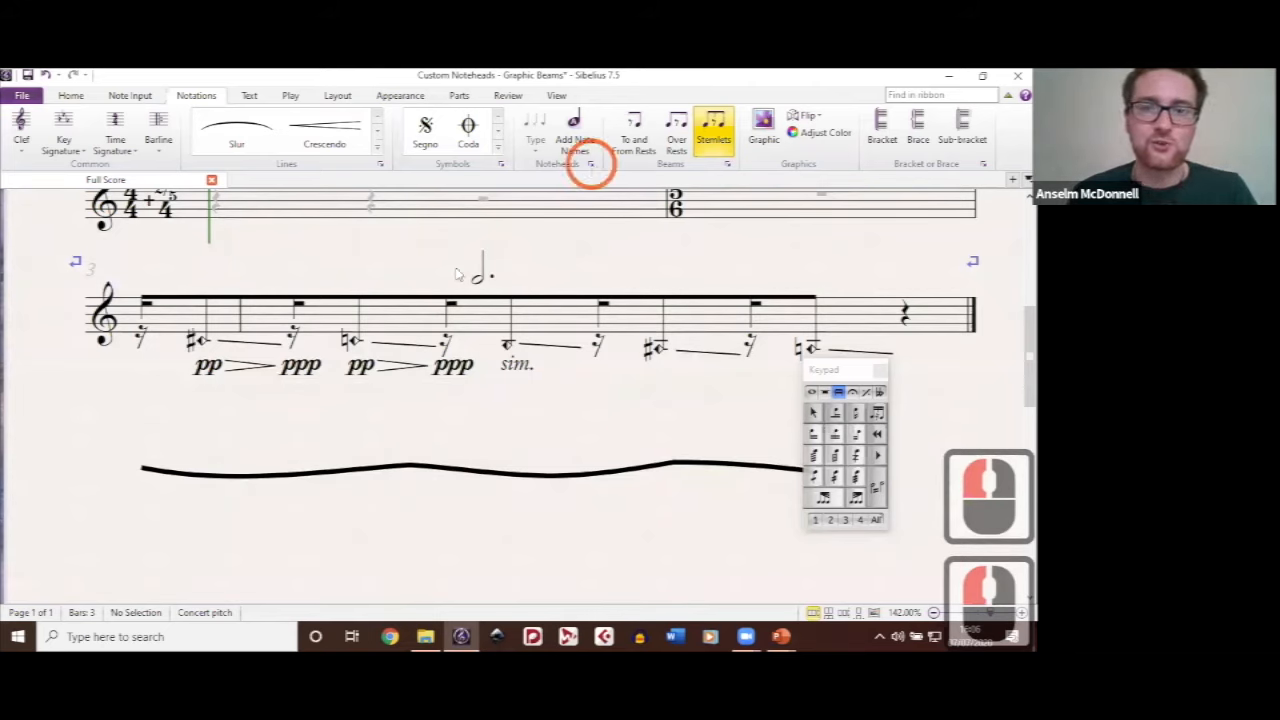
{"action": "left_click", "coordinate": [637, 291]}
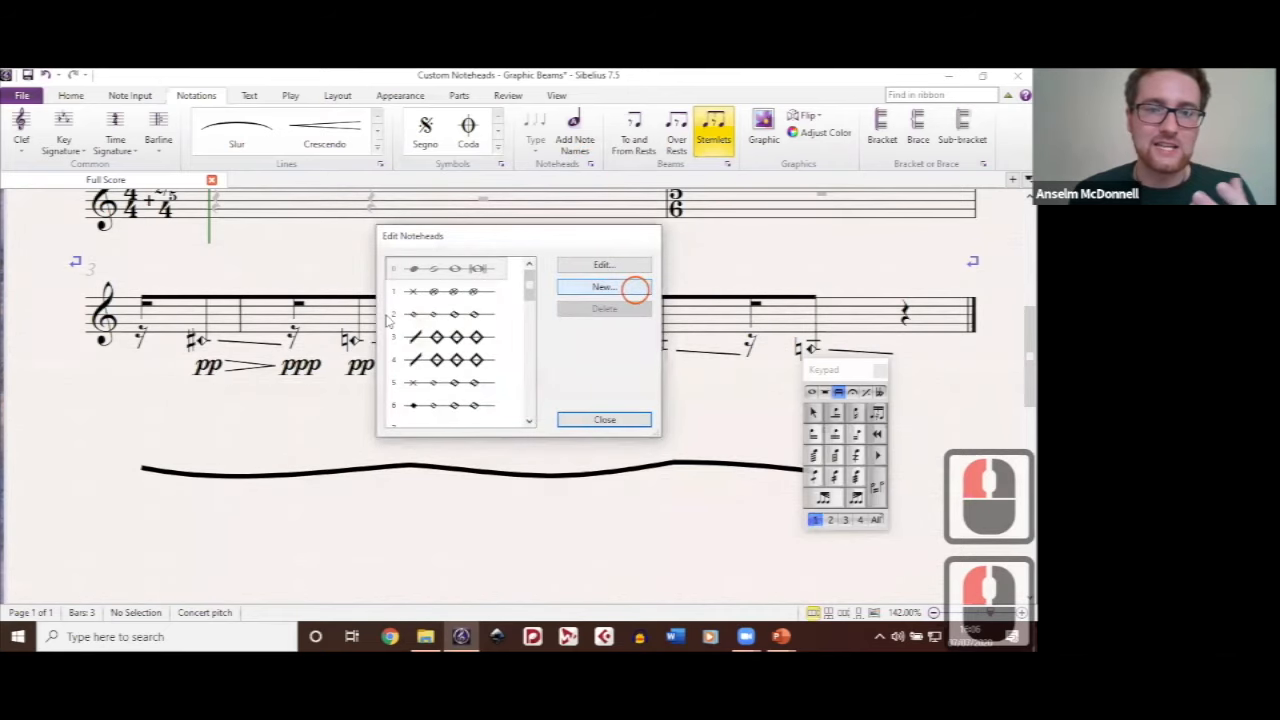
{"action": "left_click", "coordinate": [637, 291]}
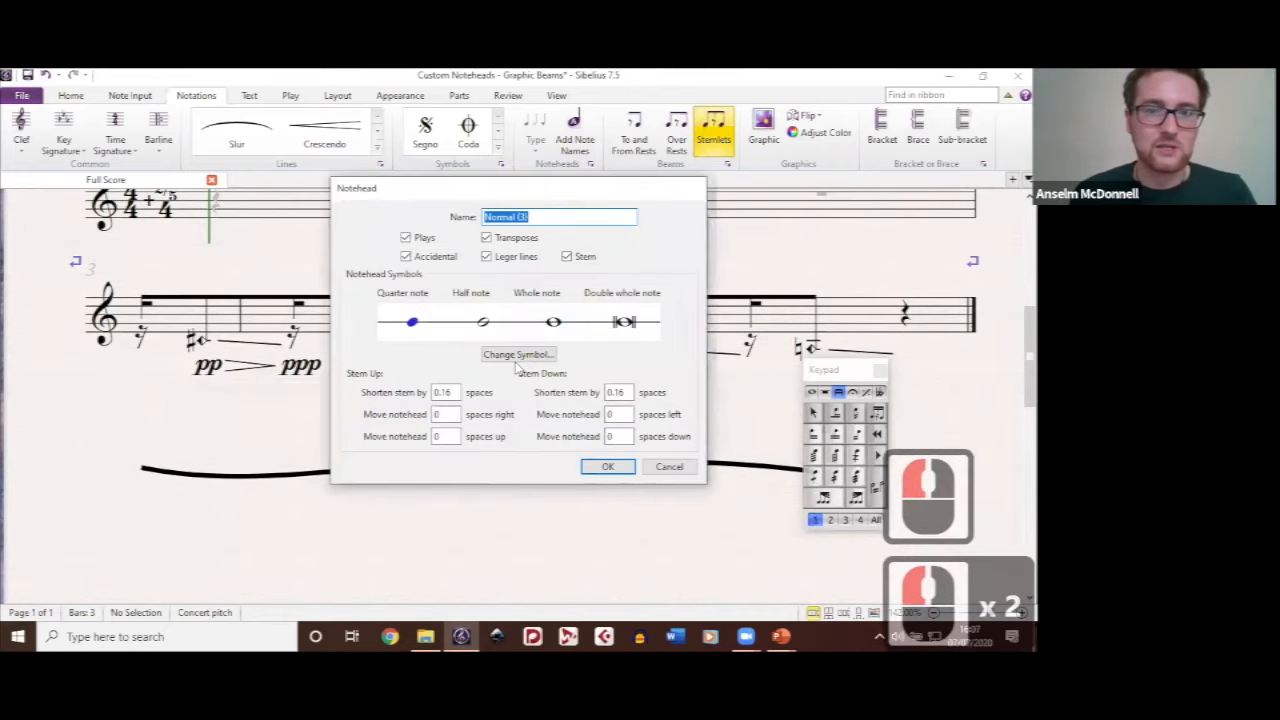
{"action": "left_click", "coordinate": [516, 357]}
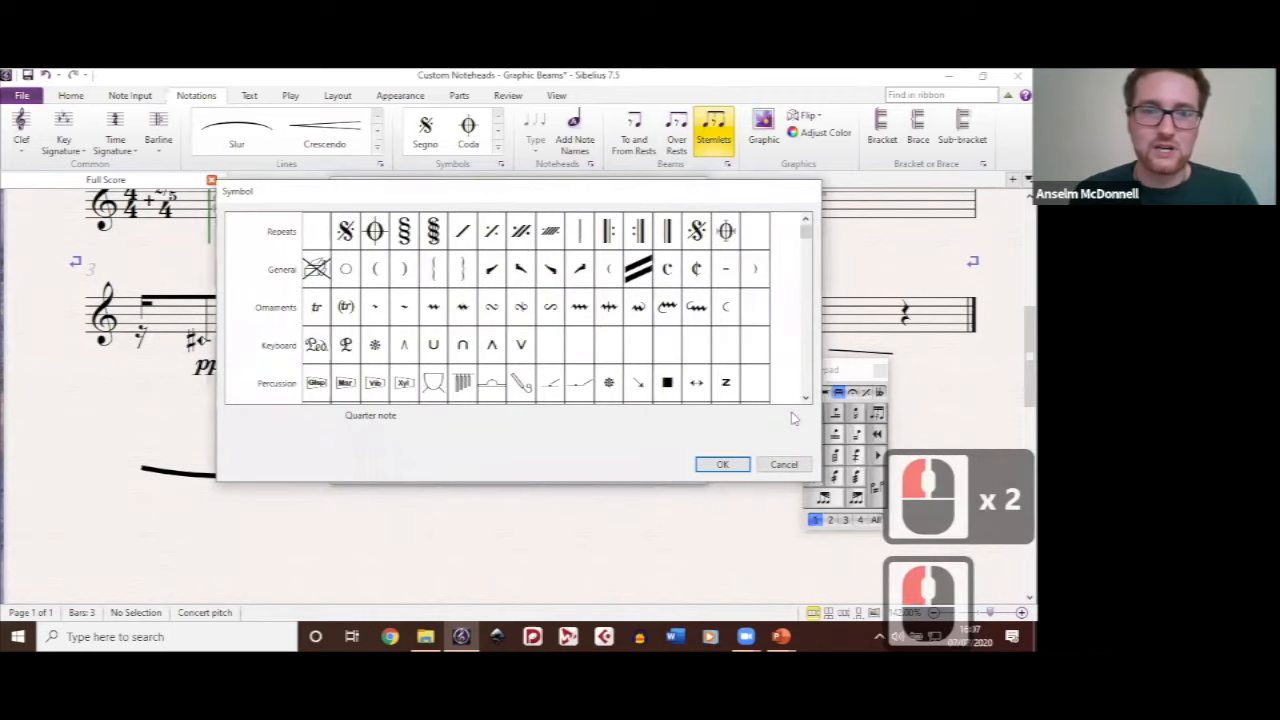
{"action": "left_click_drag", "start_coordinate": [806, 232], "coordinate": [791, 412]}
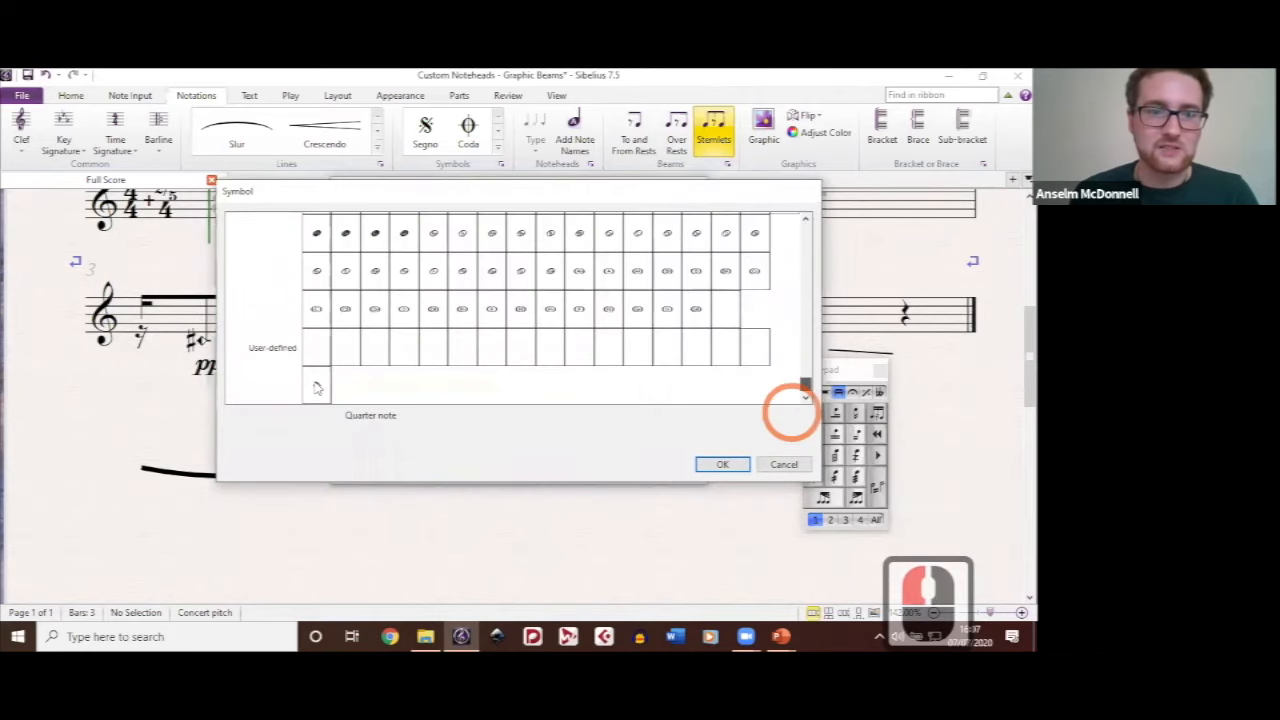
{"action": "double_click", "coordinate": [748, 466]}
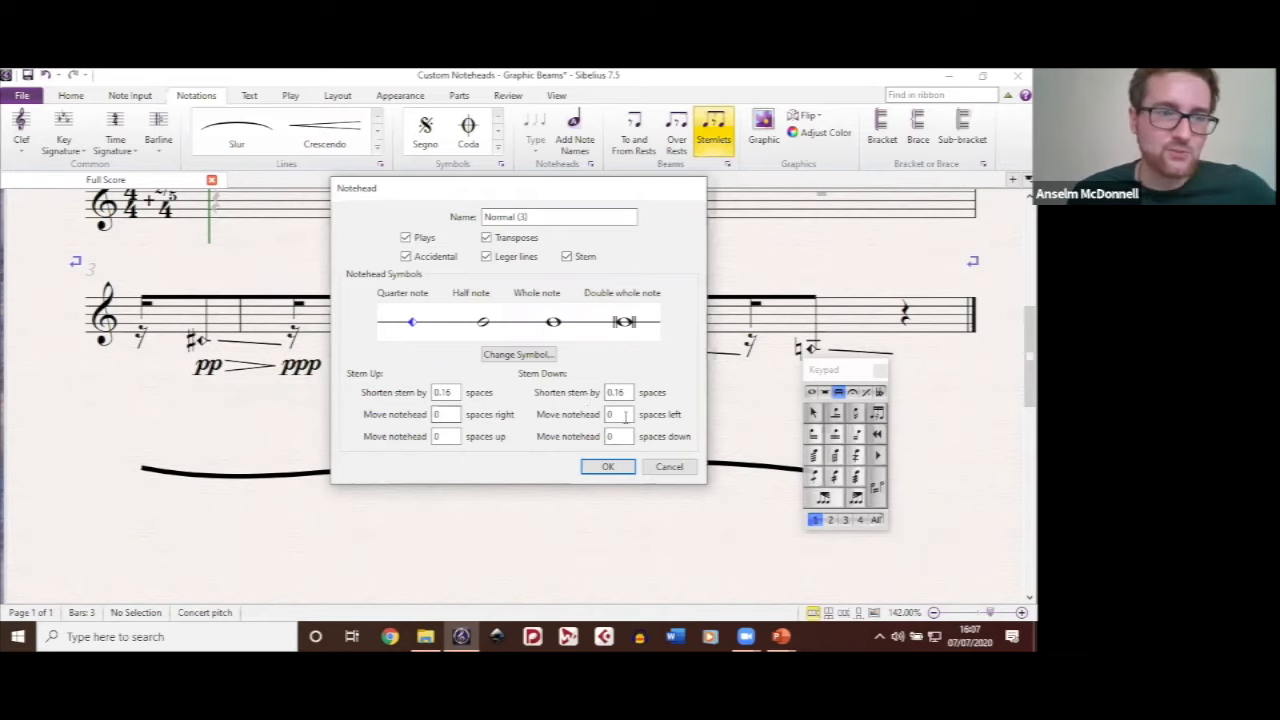
{"action": "left_click", "coordinate": [626, 417]}
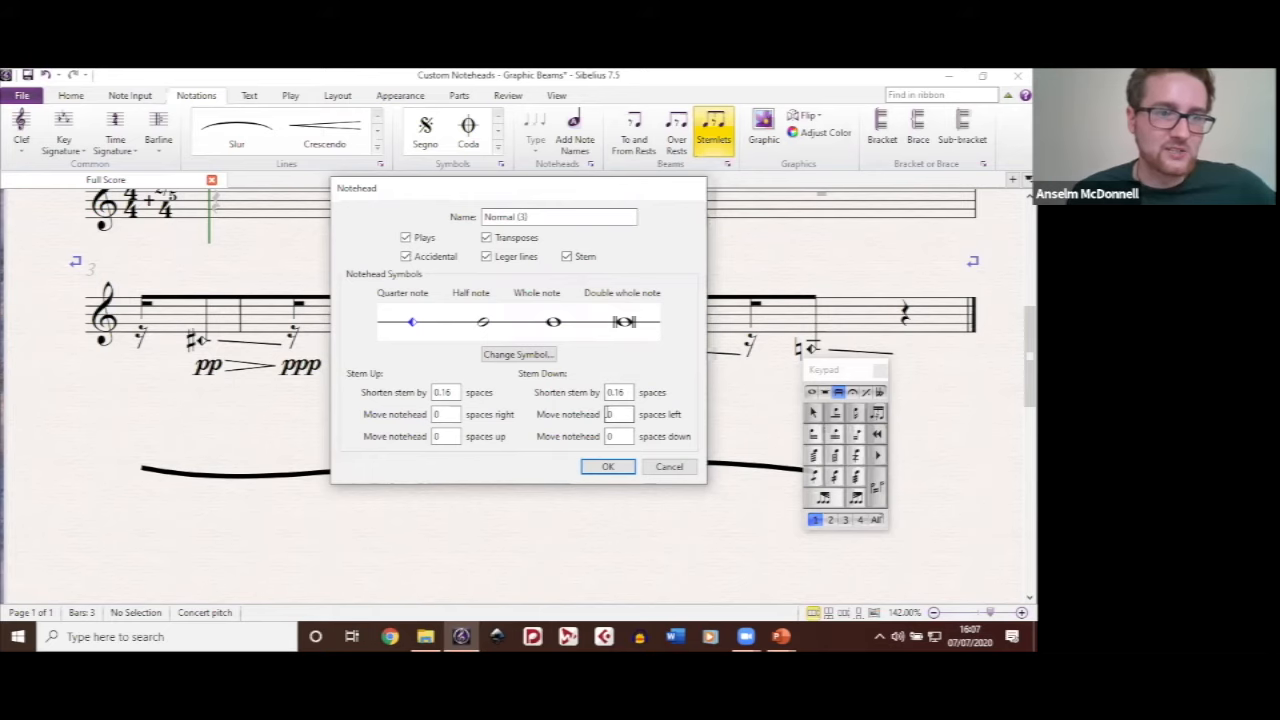
{"action": "left_click", "coordinate": [668, 468]}
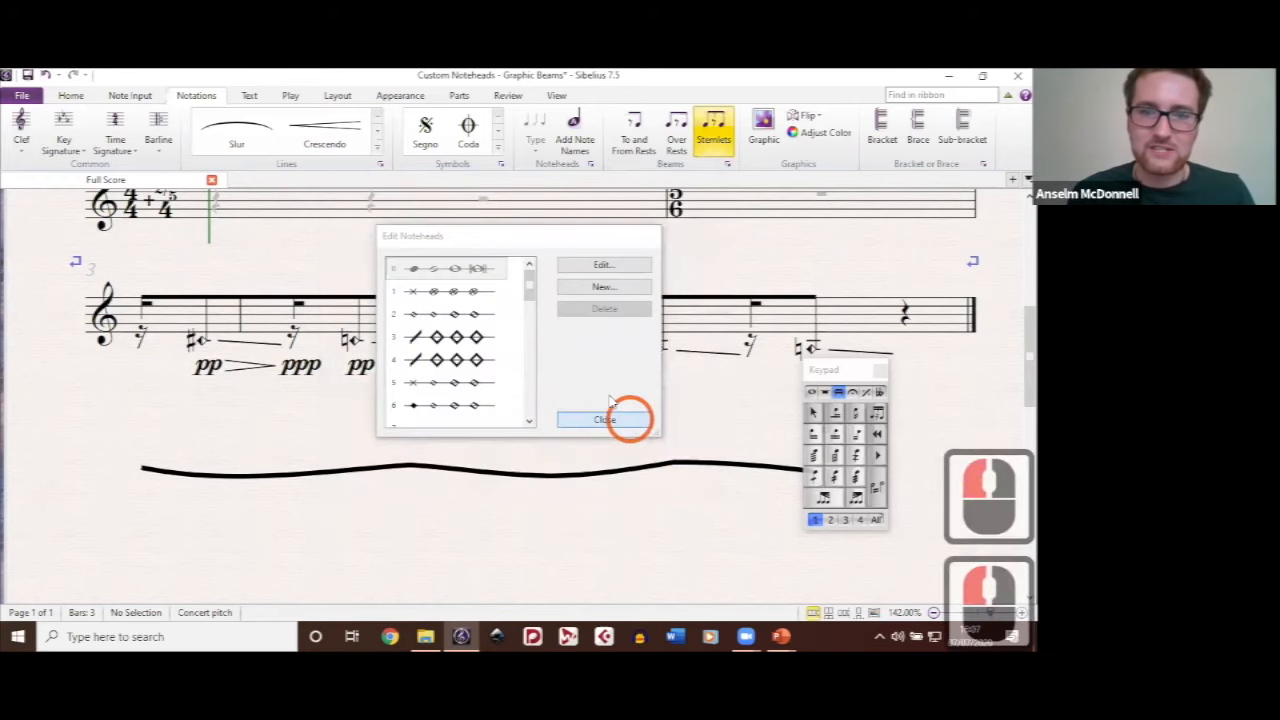
{"action": "left_click", "coordinate": [604, 419]}
Step: Add a plain line below the sharp diamond note in the latter half of bar 3
{"action": "scroll", "coordinate": [588, 366], "scroll_direction": "up", "scroll_amount": 5}
{"action": "scroll", "coordinate": [740, 390], "scroll_direction": "up", "scroll_amount": 1}
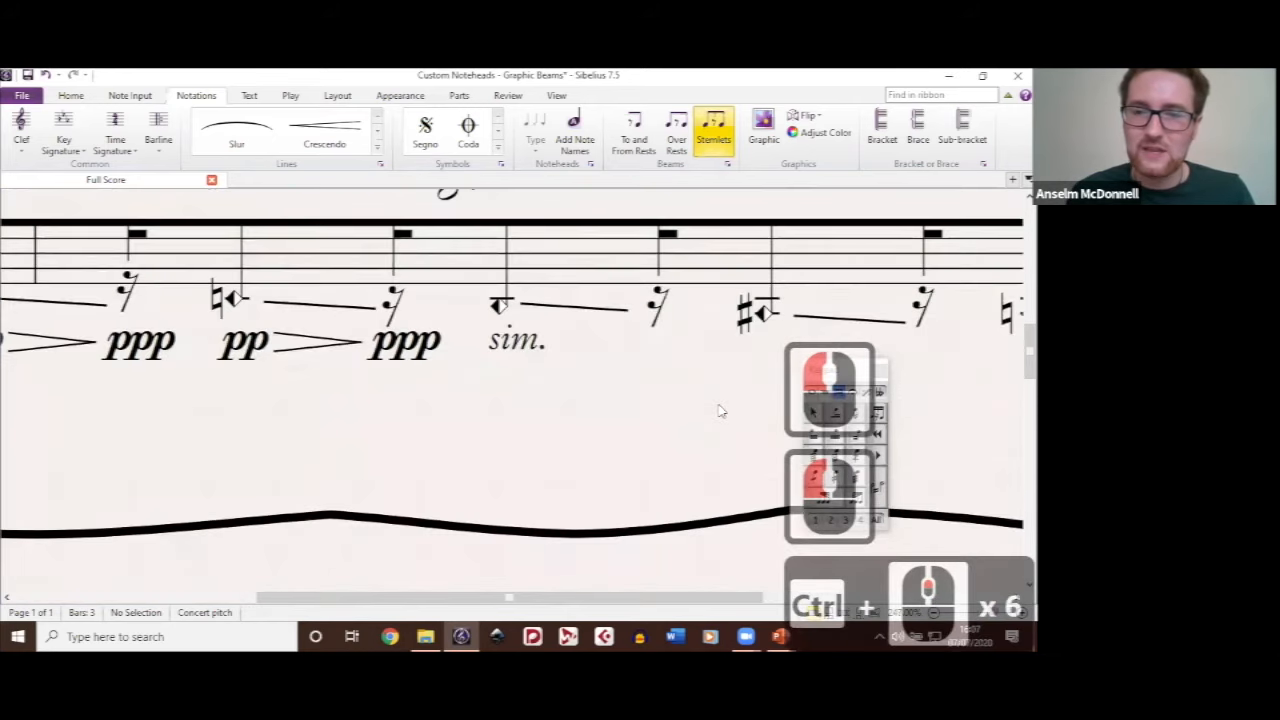
{"action": "left_click_drag", "start_coordinate": [719, 404], "coordinate": [490, 383]}
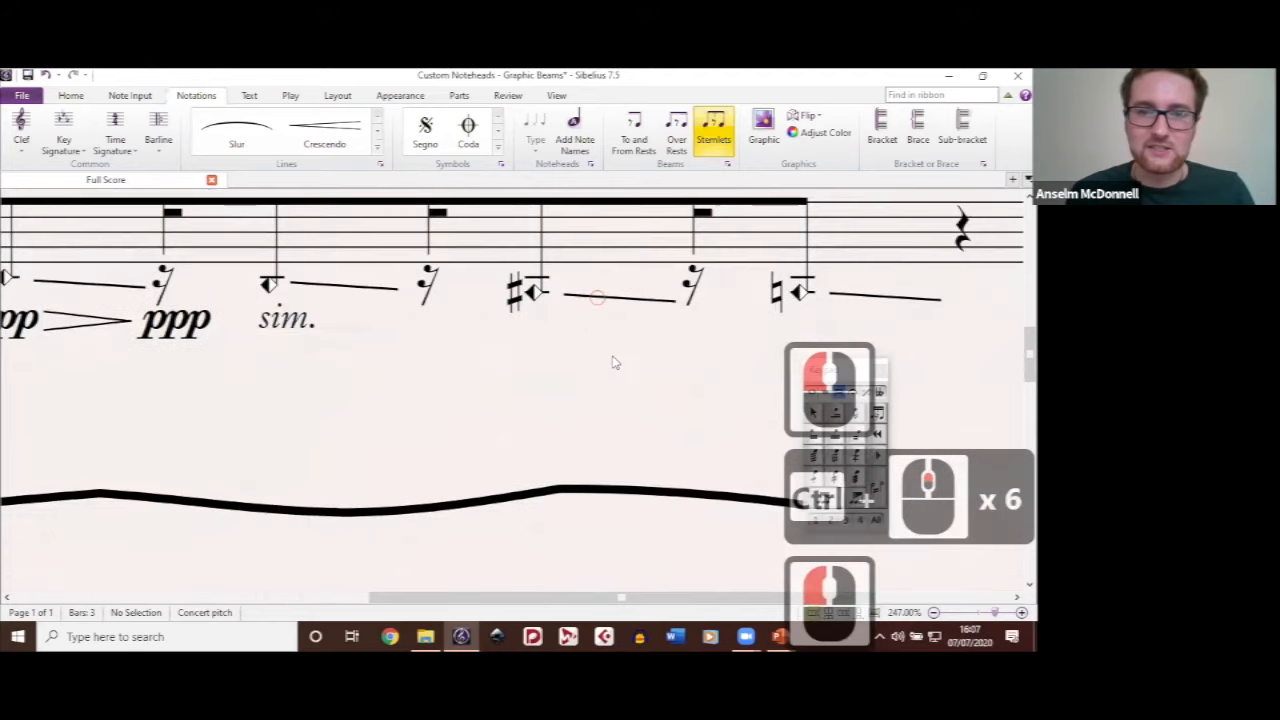
{"action": "left_click", "coordinate": [599, 297]}
{"action": "left_click", "coordinate": [613, 360]}
{"action": "key", "text": "l"}
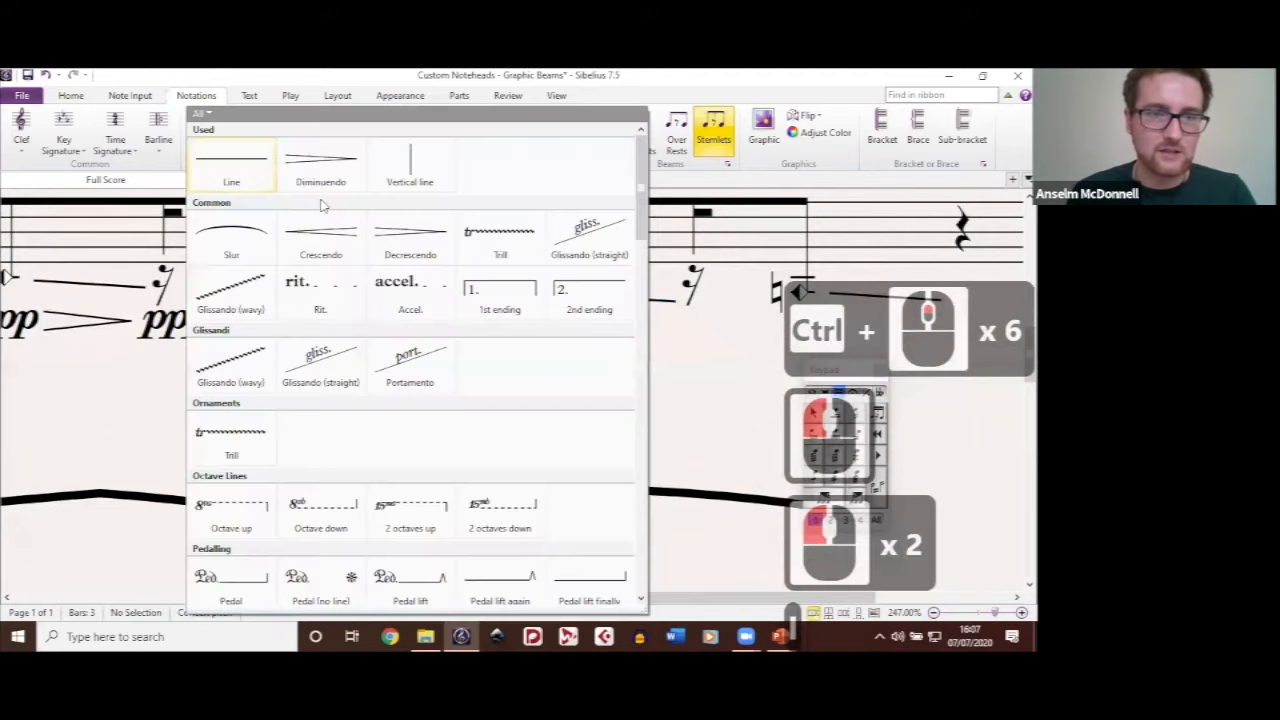
{"action": "left_click", "coordinate": [220, 172]}
{"action": "left_click", "coordinate": [528, 335]}
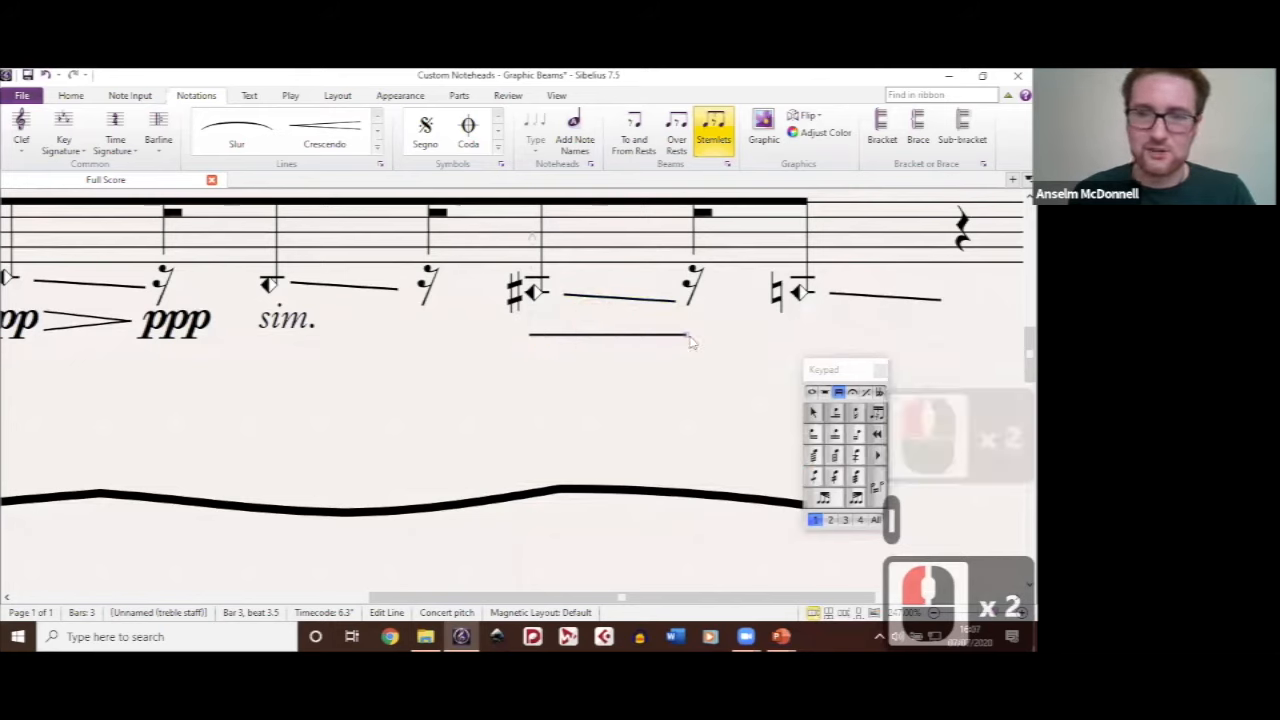
Step: Slope the new line downwards, turn off its Magnetic Layout and delete it
{"action": "left_click_drag", "start_coordinate": [690, 340], "coordinate": [703, 392]}
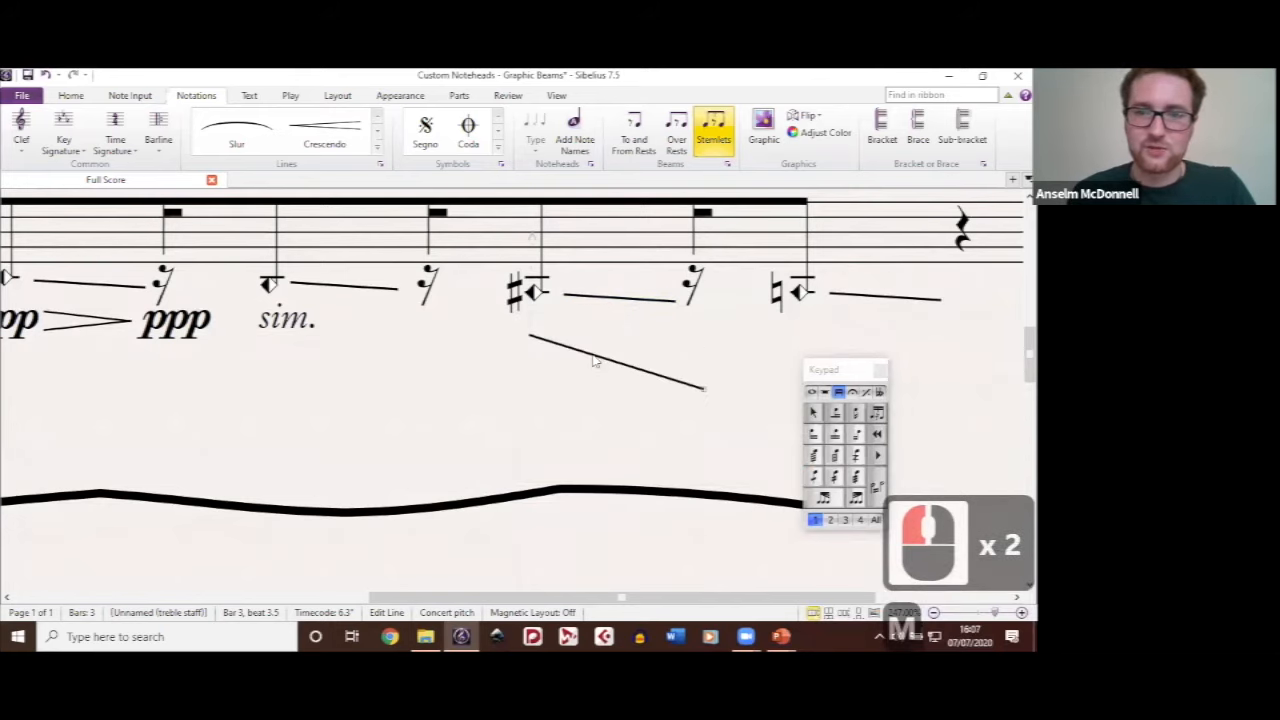
{"action": "key", "text": "m"}
{"action": "double_click", "coordinate": [592, 355]}
{"action": "key", "text": "BackSpace"}
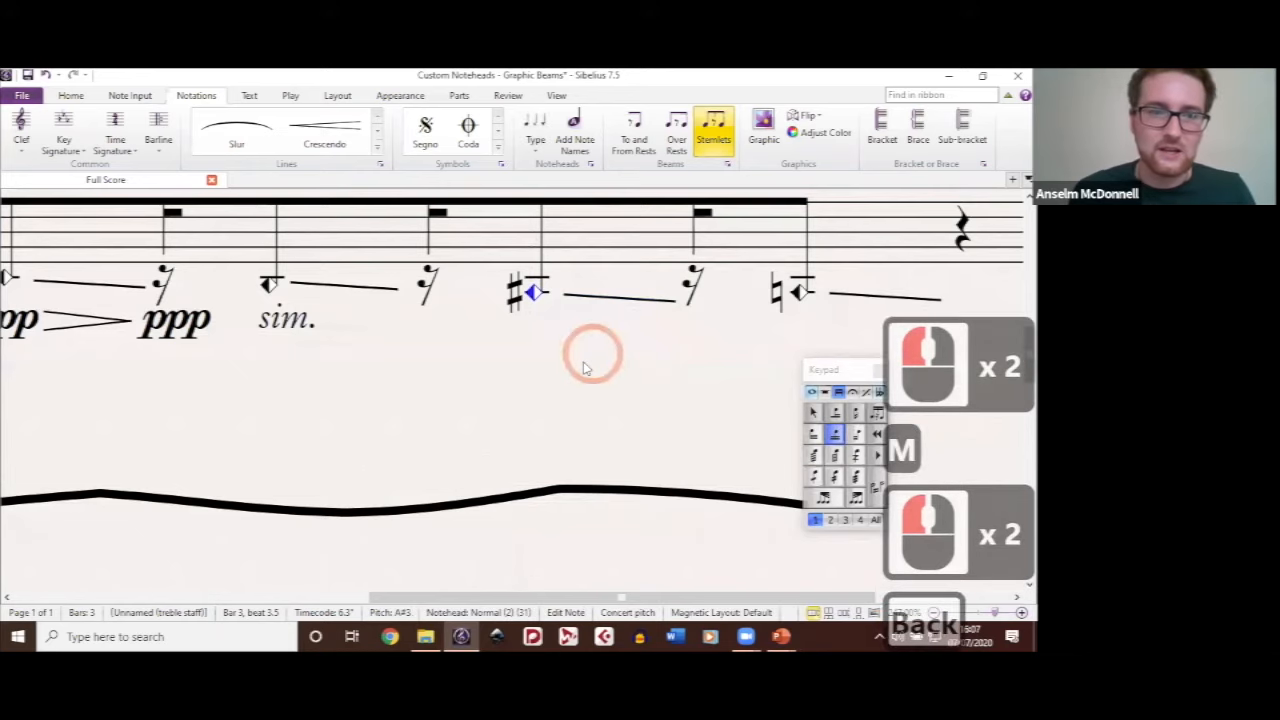
Step: Undo the shift of the wavy beam graphic beneath bar 3 and clear the selection
{"action": "scroll", "coordinate": [604, 390], "scroll_direction": "down", "scroll_amount": 5}
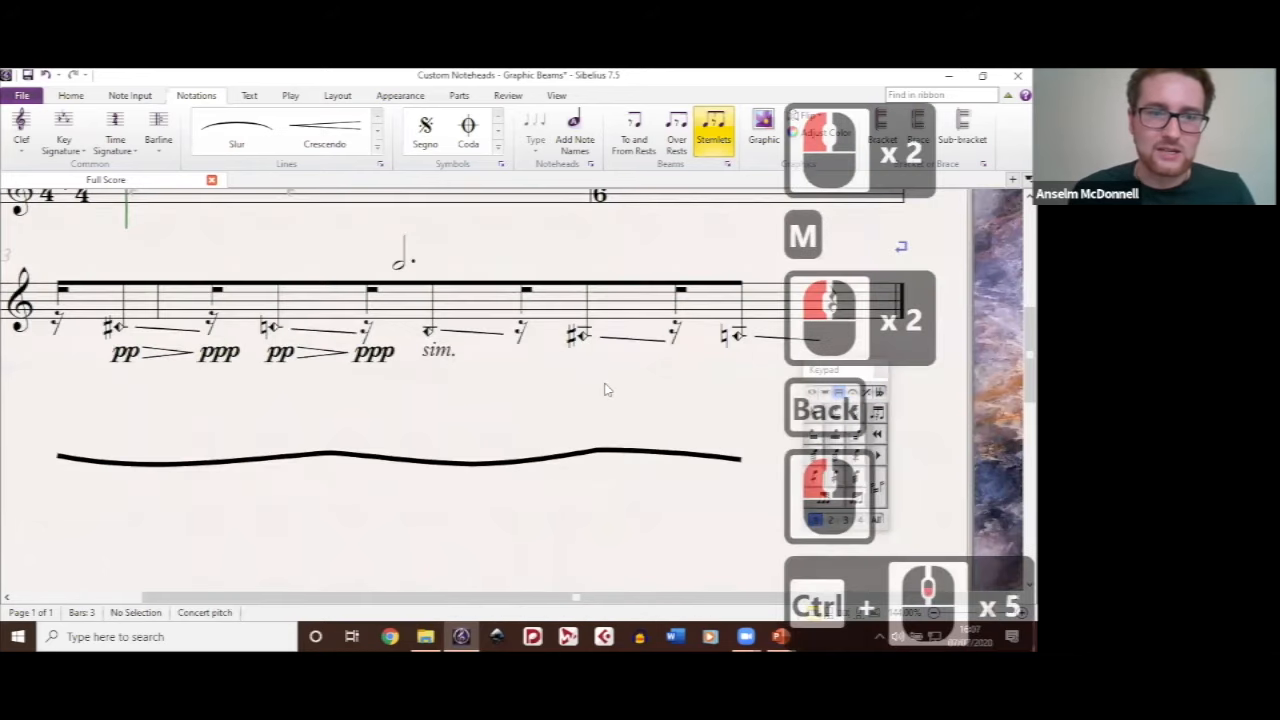
{"action": "left_click", "coordinate": [451, 516]}
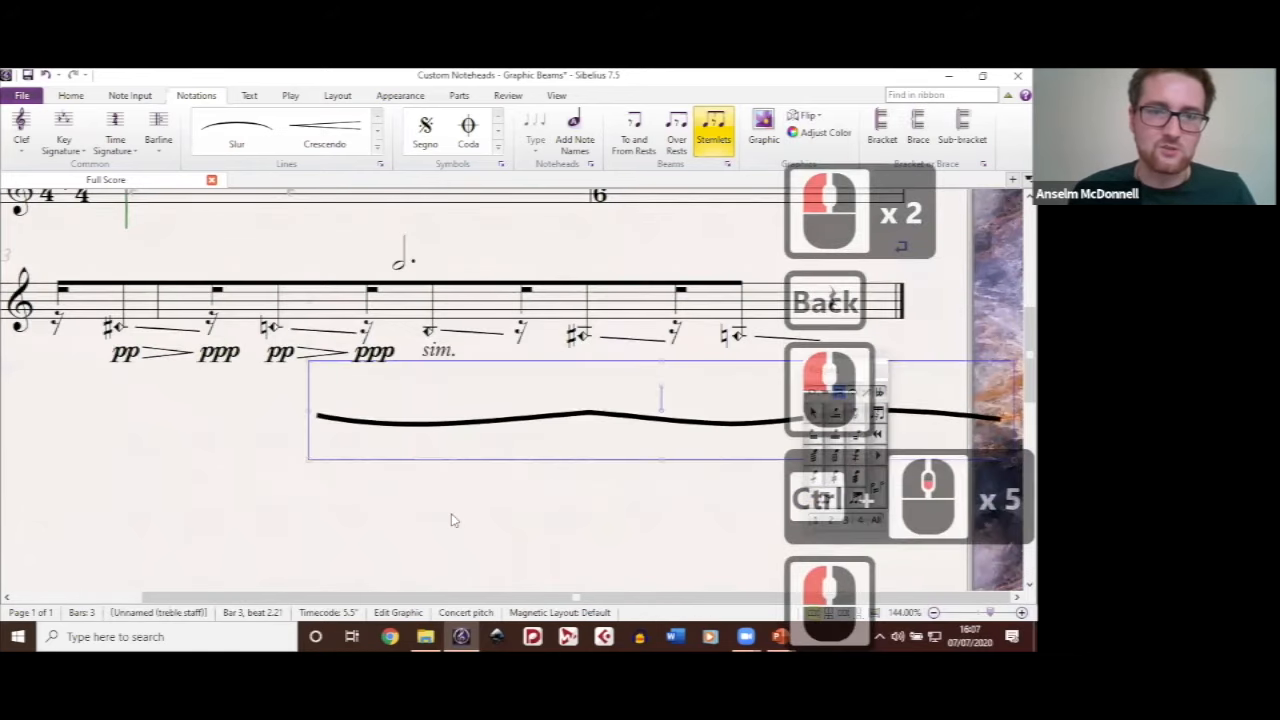
{"action": "key", "text": "ctrl+z"}
{"action": "double_click", "coordinate": [488, 303]}
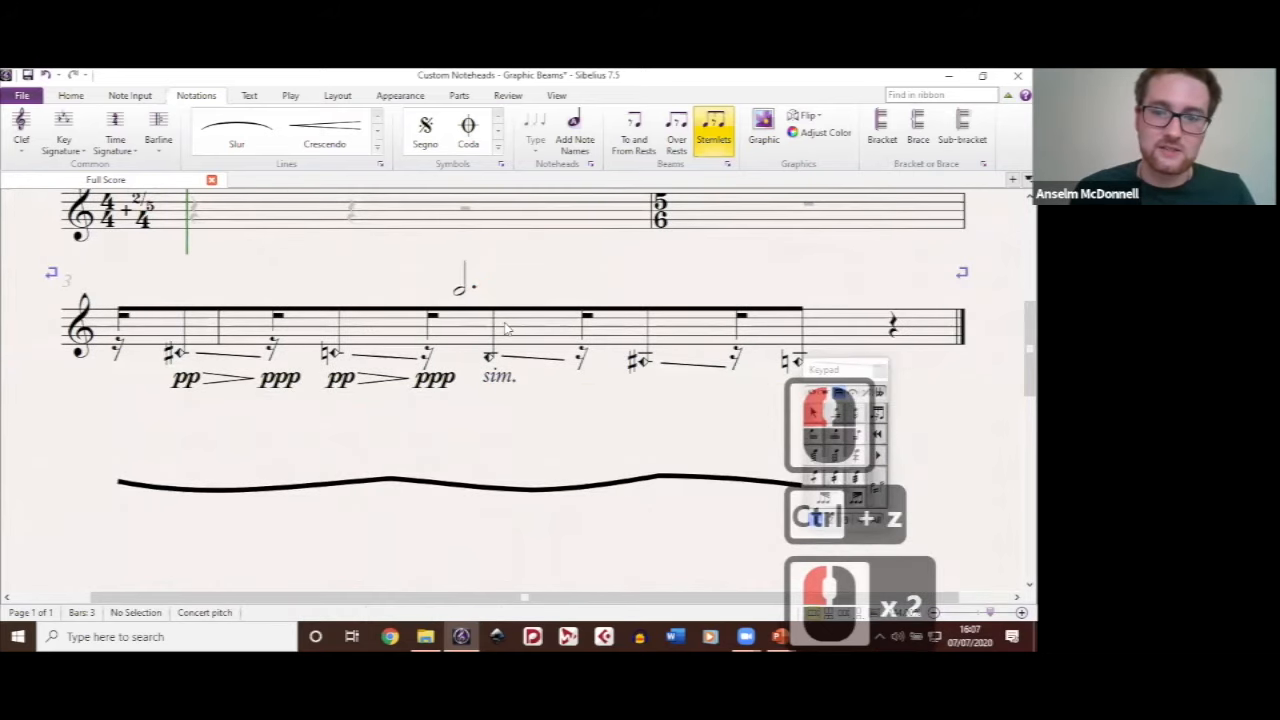
Step: Place a Half note up symbol from the Notes category beside the dotted half note above bar 3, and delete it
{"action": "scroll", "coordinate": [505, 328], "scroll_direction": "down", "scroll_amount": 1, "text": "ctrl"}
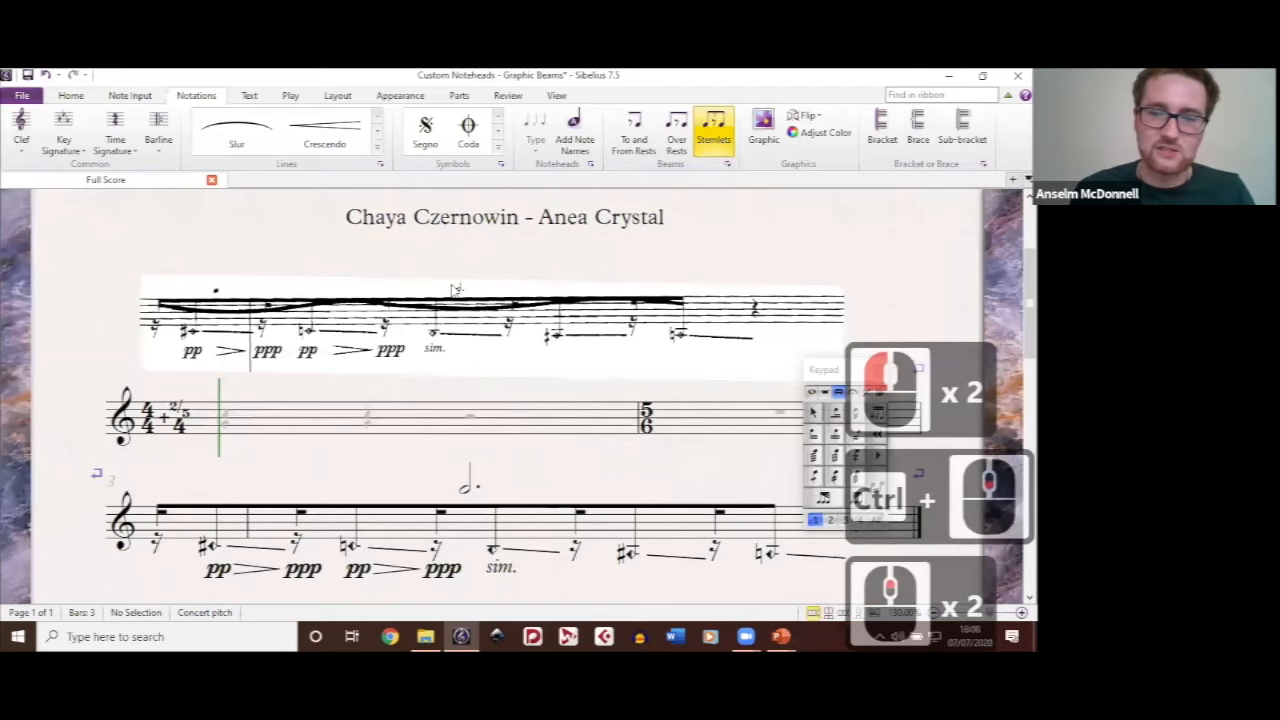
{"action": "scroll", "coordinate": [465, 319], "scroll_direction": "down", "scroll_amount": 2}
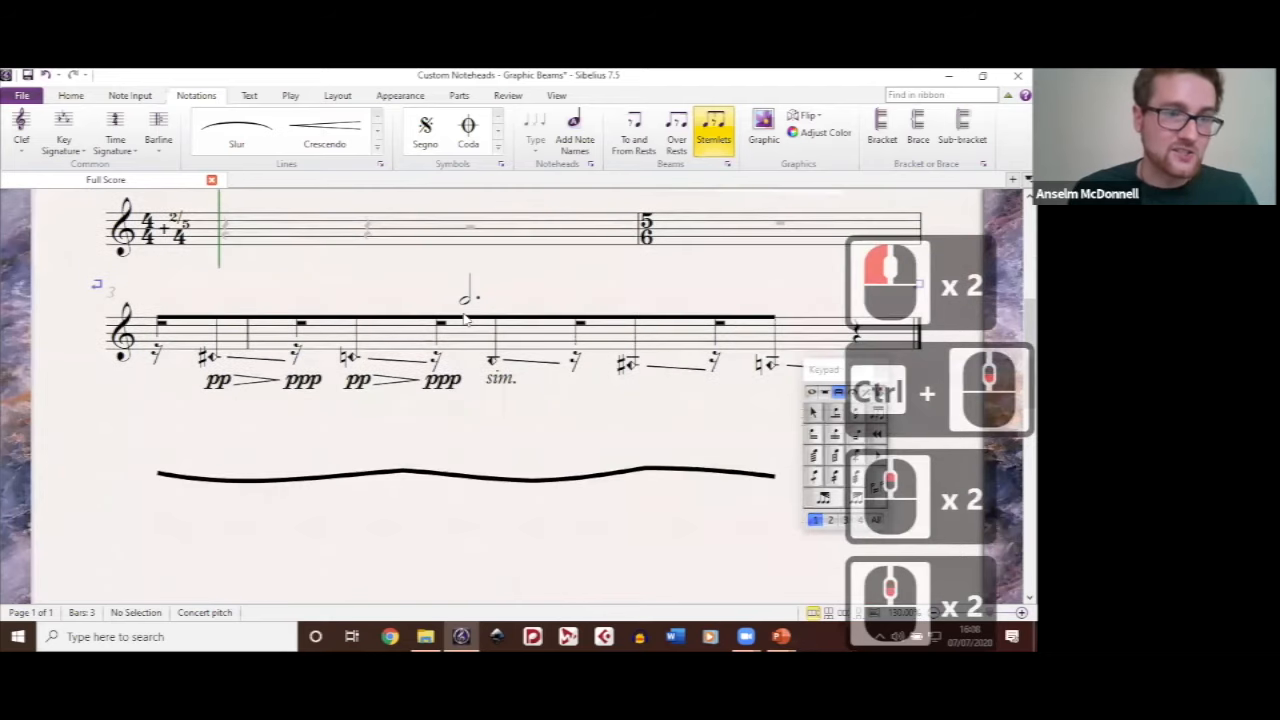
{"action": "scroll", "coordinate": [465, 319], "scroll_direction": "up", "scroll_amount": 1, "text": "ctrl"}
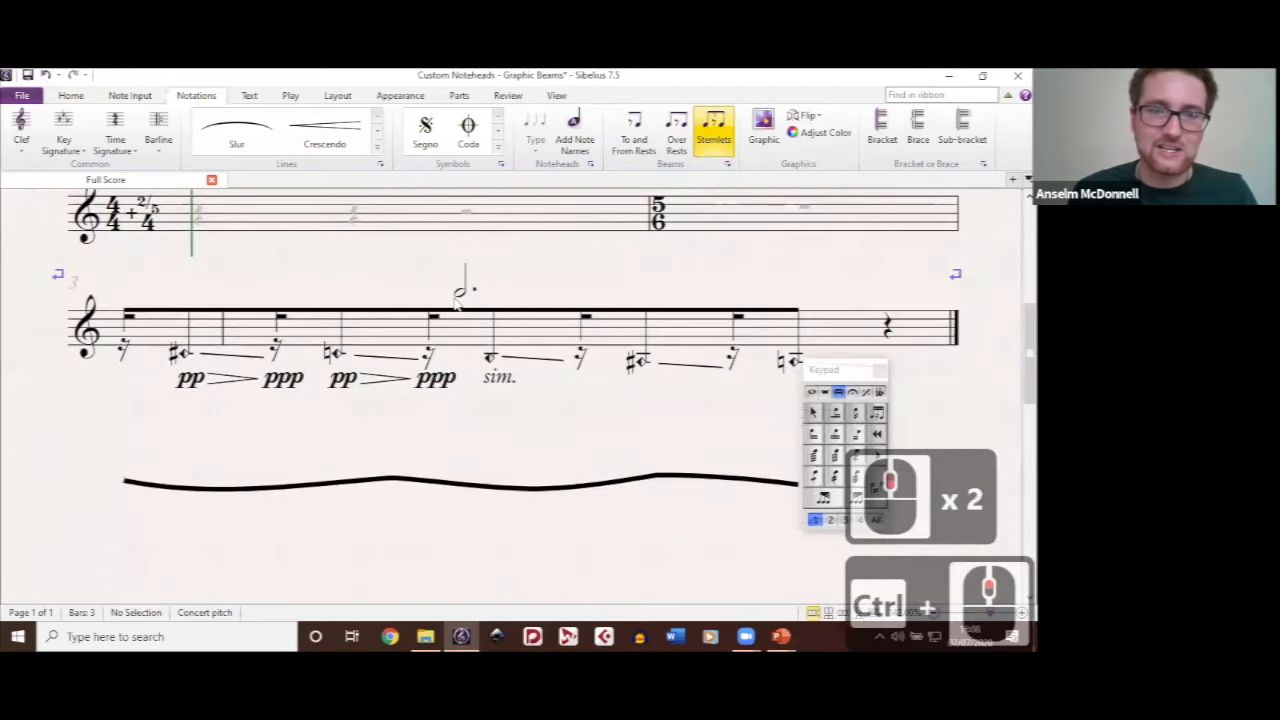
{"action": "double_click", "coordinate": [568, 281]}
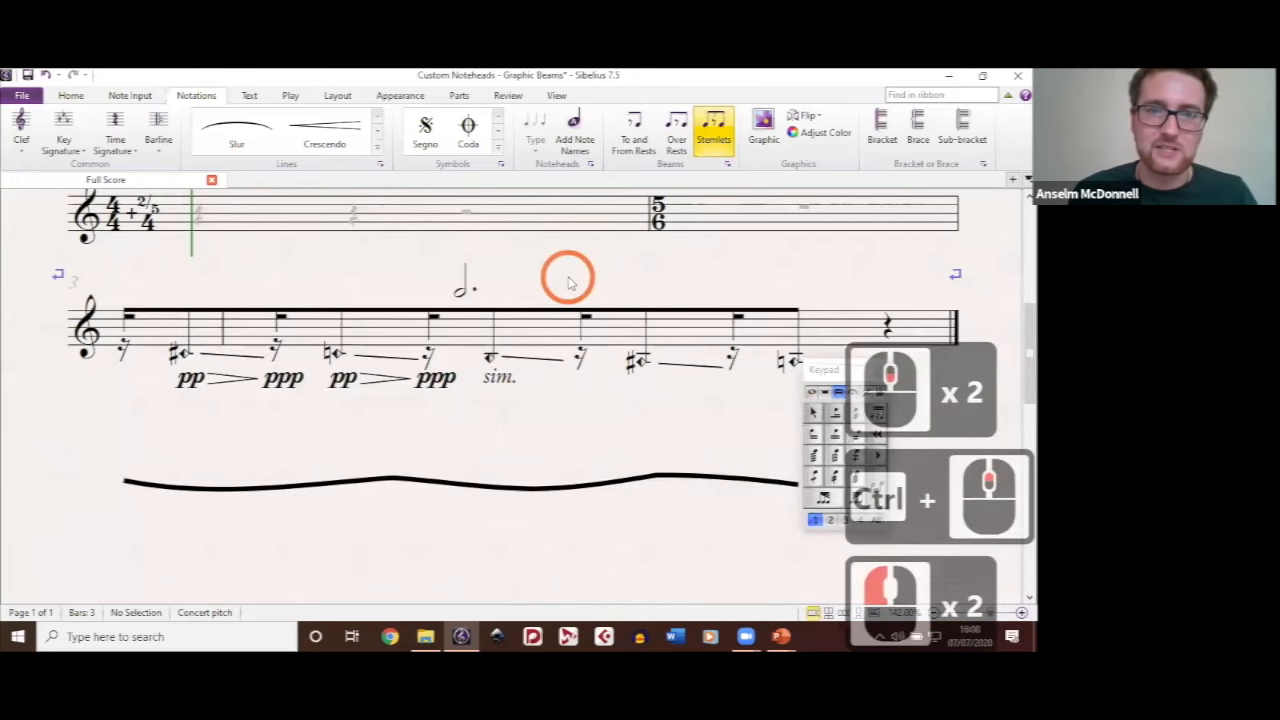
{"action": "key", "text": "z"}
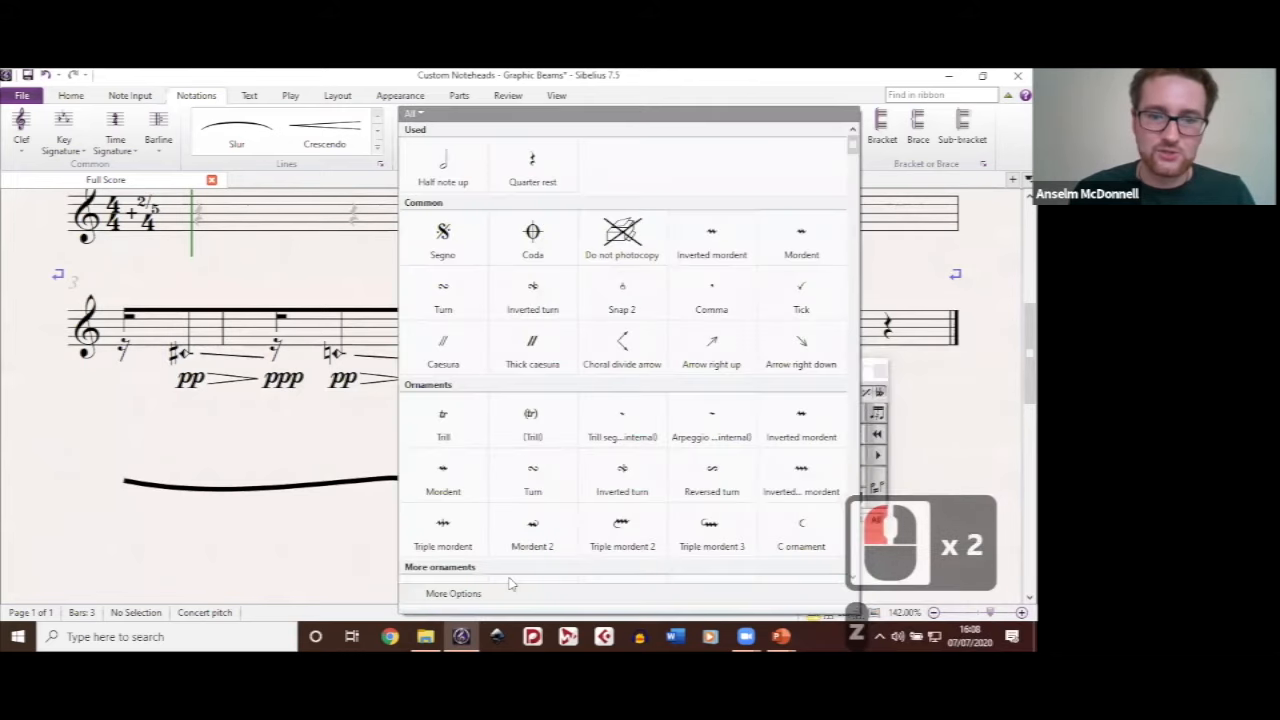
{"action": "left_click", "coordinate": [508, 583]}
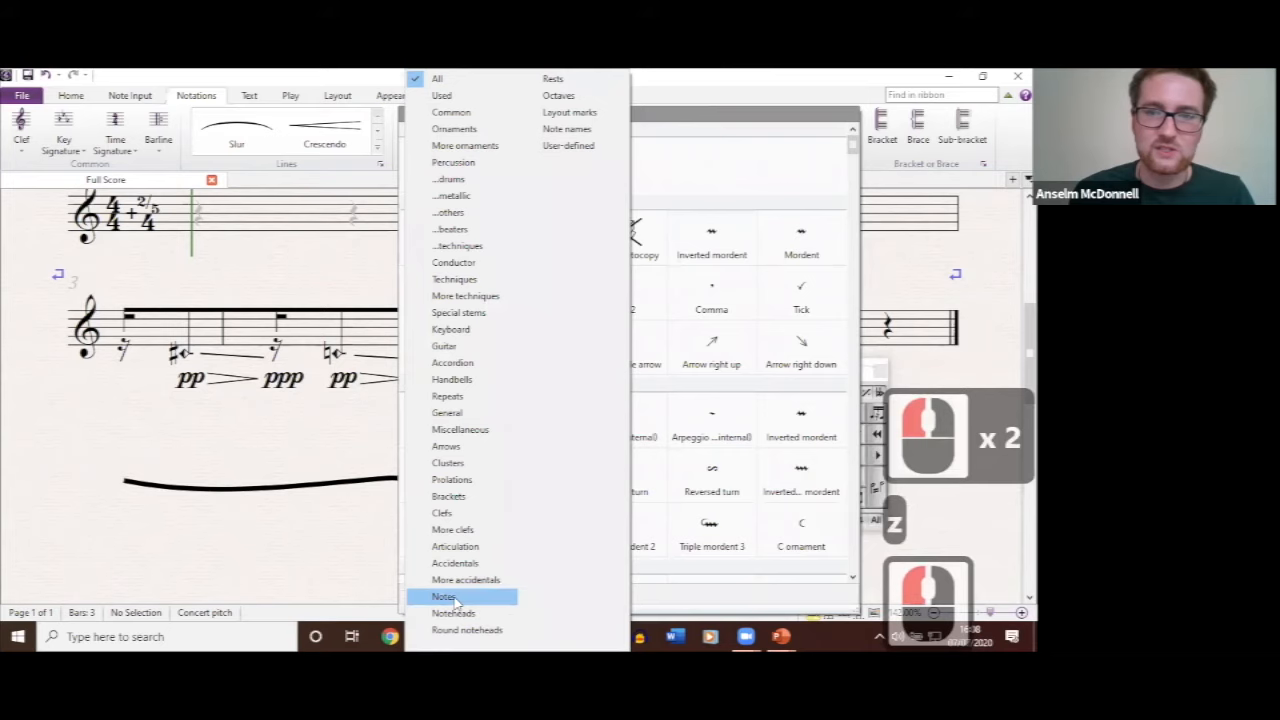
{"action": "key", "text": "Return"}
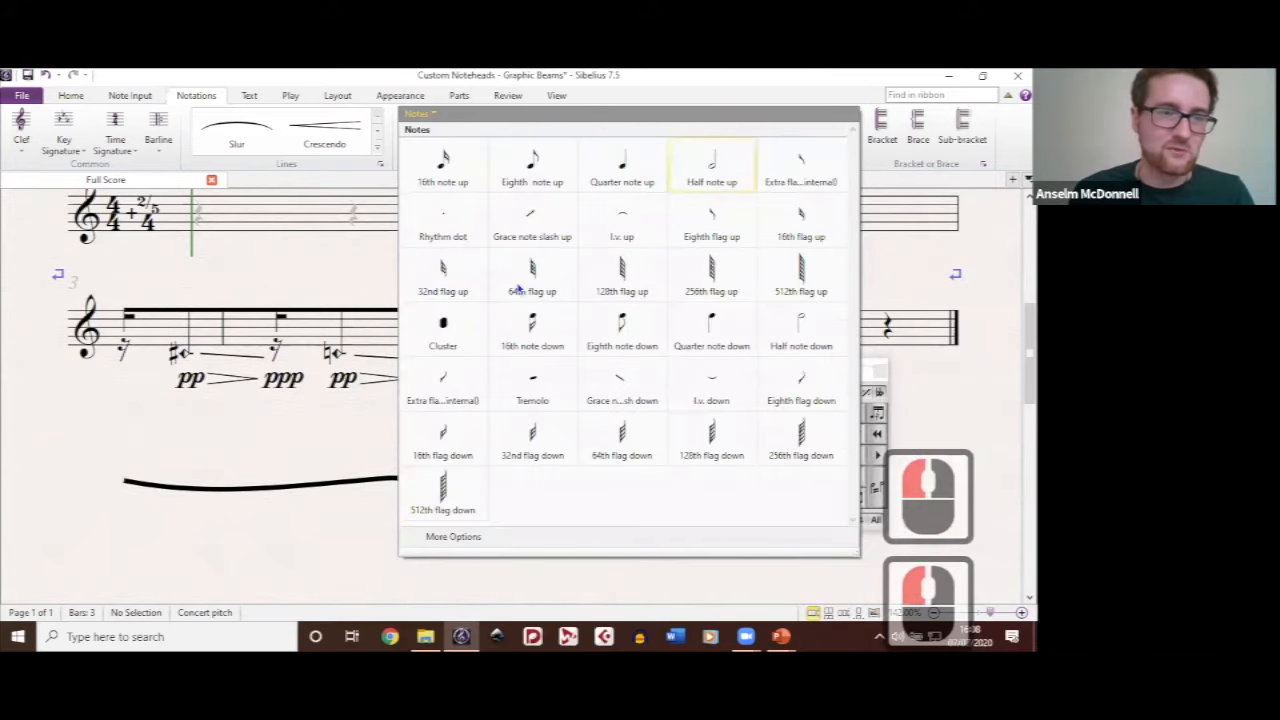
{"action": "double_click", "coordinate": [583, 299]}
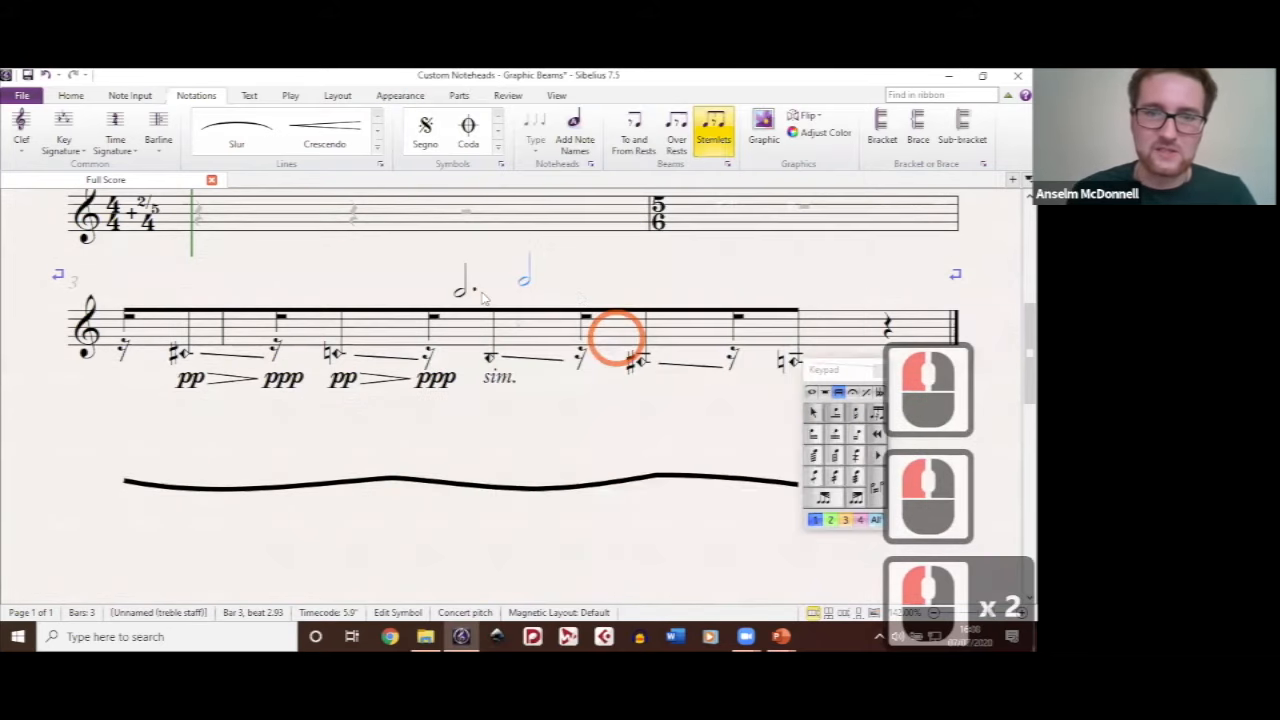
{"action": "key", "text": "BackSpace"}
{"action": "double_click", "coordinate": [620, 279]}
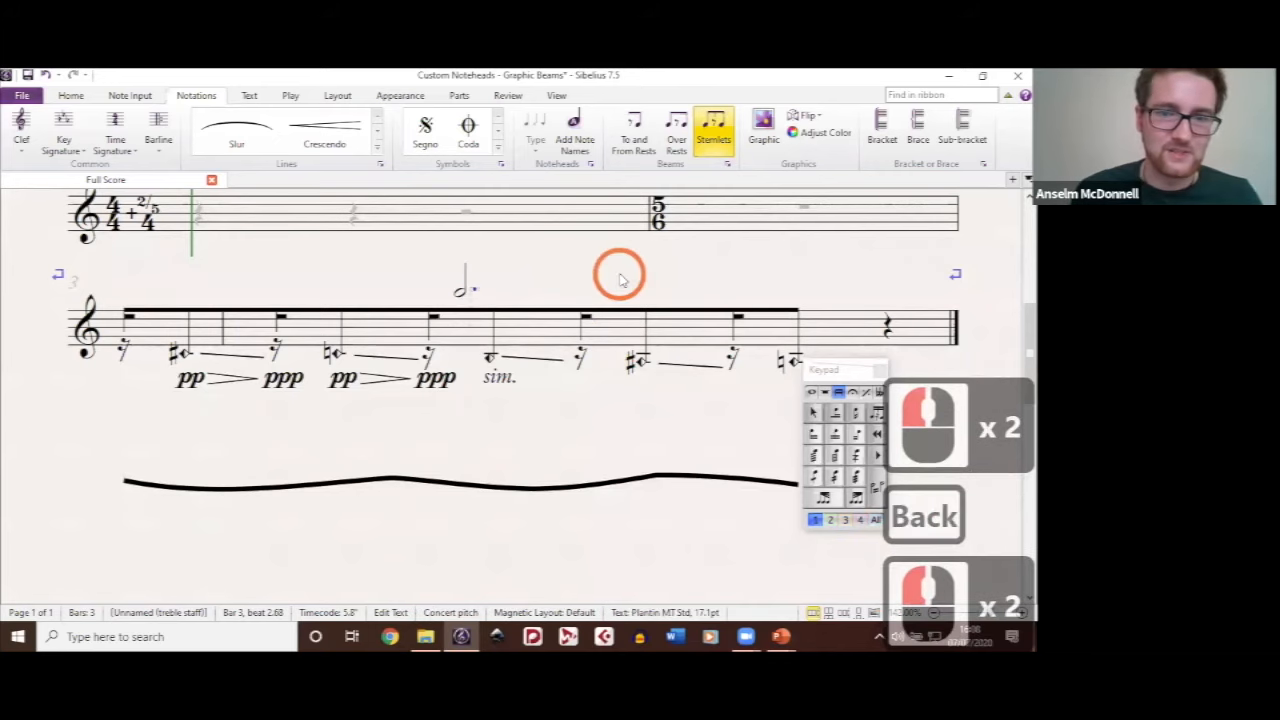
{"action": "left_click", "coordinate": [577, 357]}
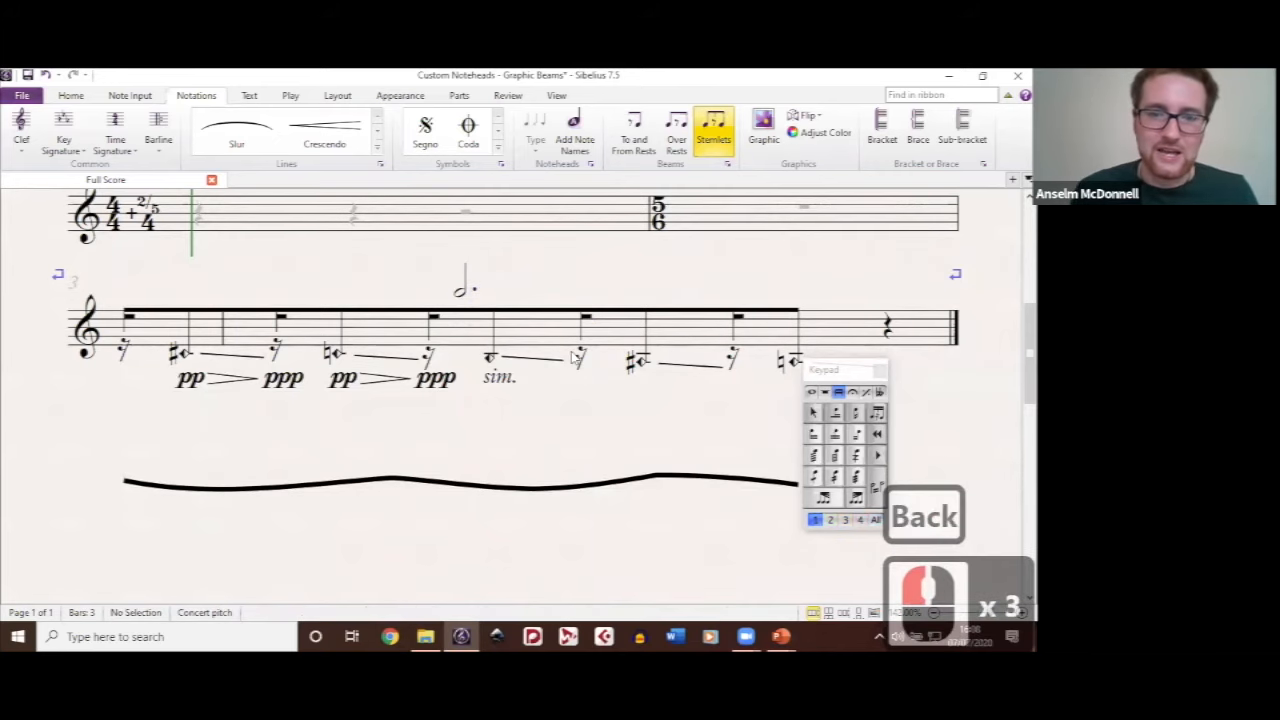
Step: Examine the wavy beam graphic beneath bar 3 by selecting it, and clear the selection
{"action": "scroll", "coordinate": [563, 470], "scroll_direction": "down", "scroll_amount": 4, "text": "ctrl"}
{"action": "left_click", "coordinate": [563, 470]}
{"action": "scroll", "coordinate": [549, 365], "scroll_direction": "down", "scroll_amount": 2}
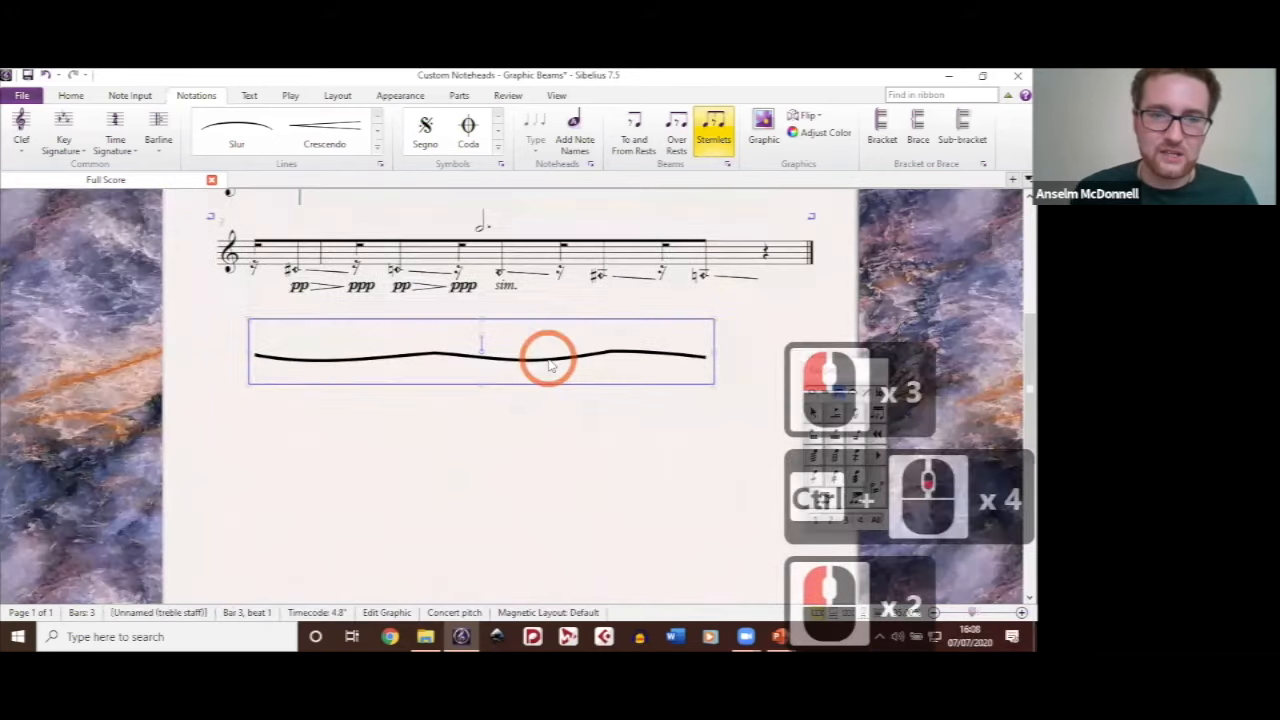
{"action": "scroll", "coordinate": [549, 365], "scroll_direction": "up", "scroll_amount": 5, "text": "ctrl"}
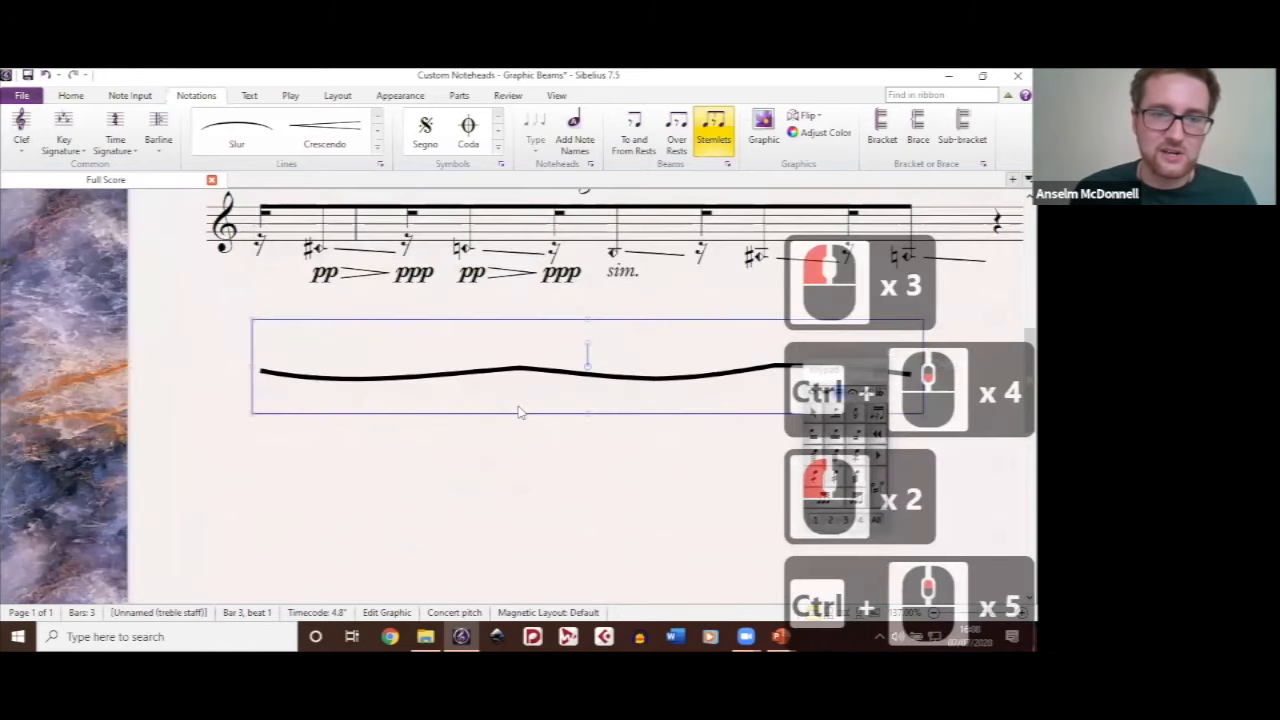
{"action": "left_click_drag", "start_coordinate": [518, 412], "coordinate": [516, 425]}
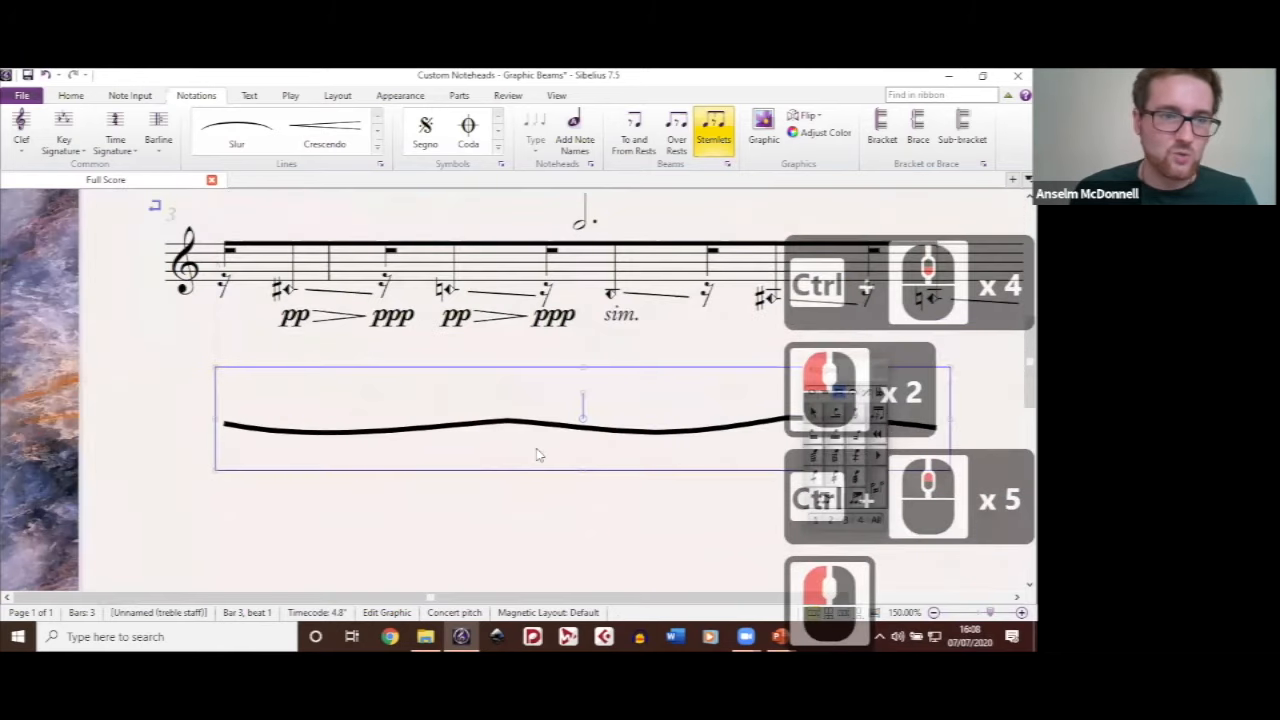
{"action": "left_click", "coordinate": [515, 420]}
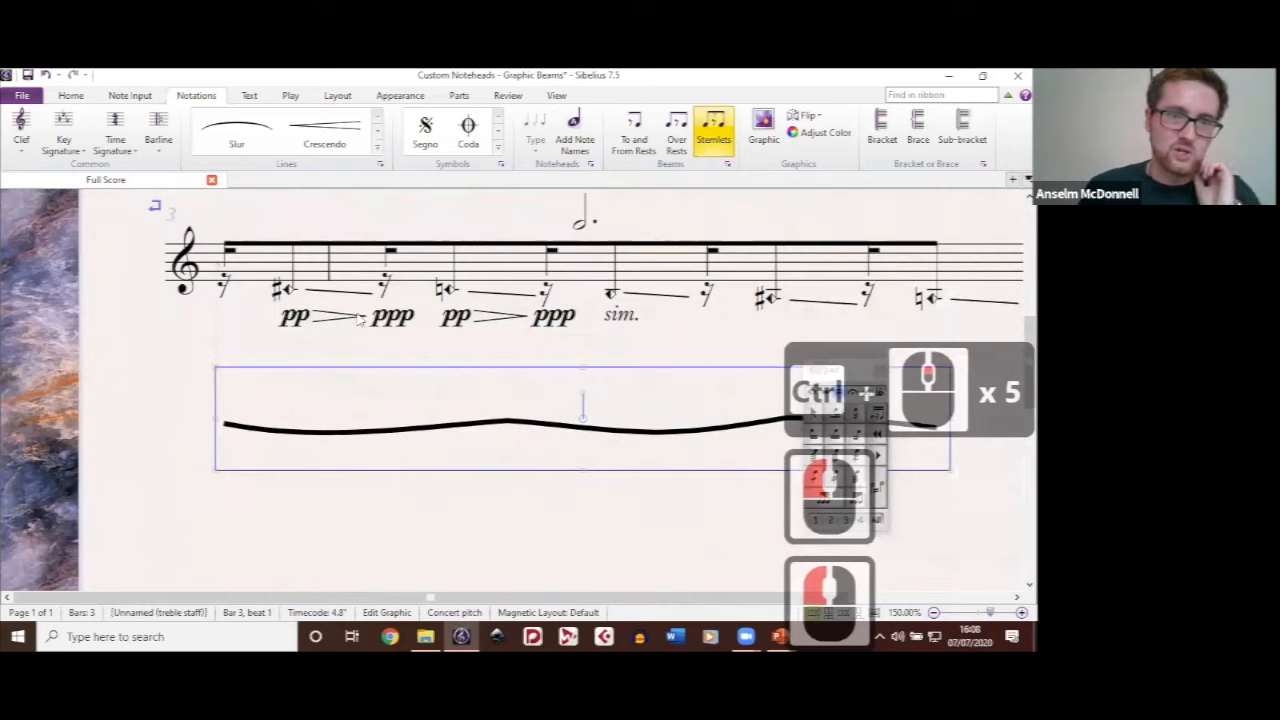
{"action": "key", "text": "Escape"}
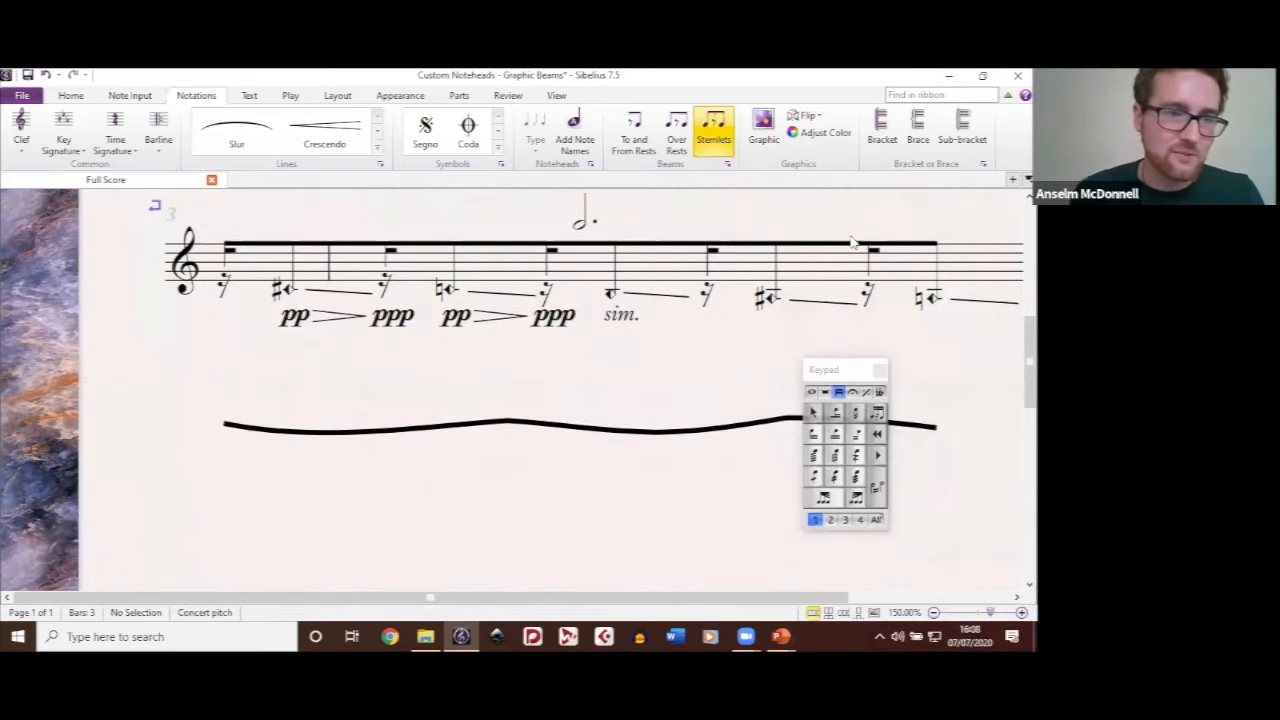
Step: Try the wavy graphic under the straight beam of bar 3, aligning its ends with the first and last stems
{"action": "left_click", "coordinate": [297, 248]}
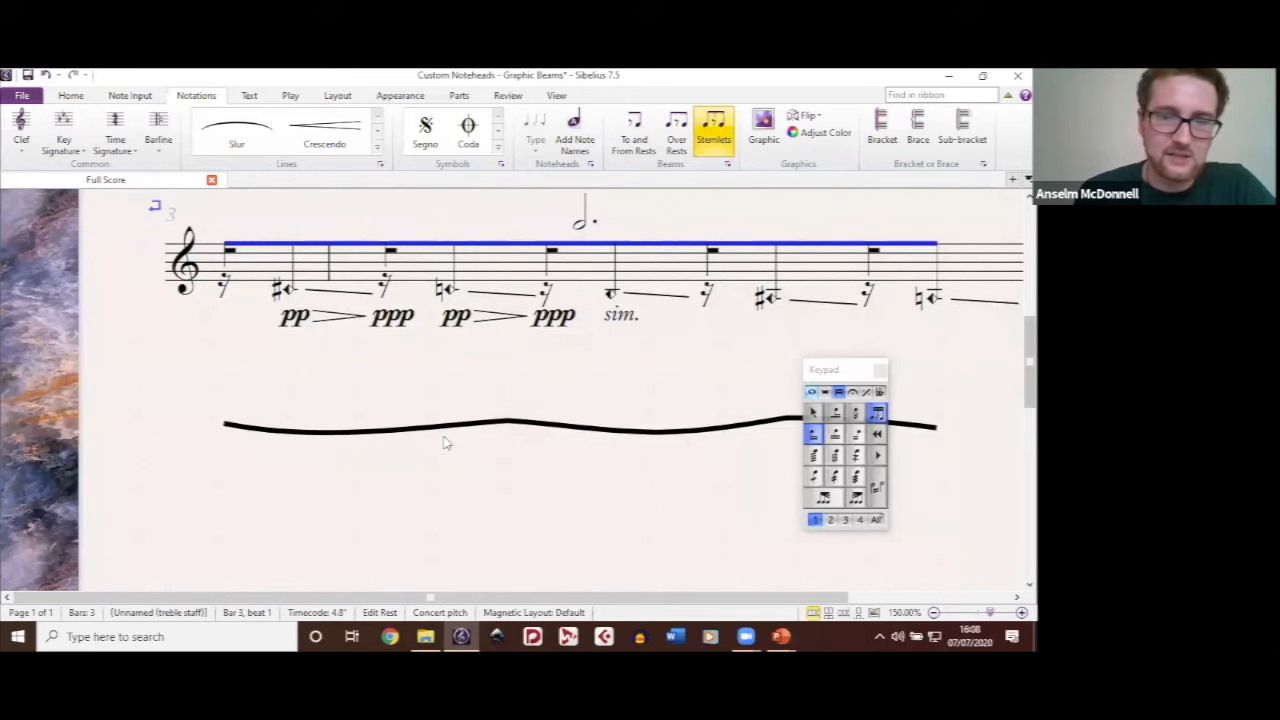
{"action": "left_click_drag", "start_coordinate": [437, 430], "coordinate": [442, 264]}
{"action": "key", "text": "Up"}
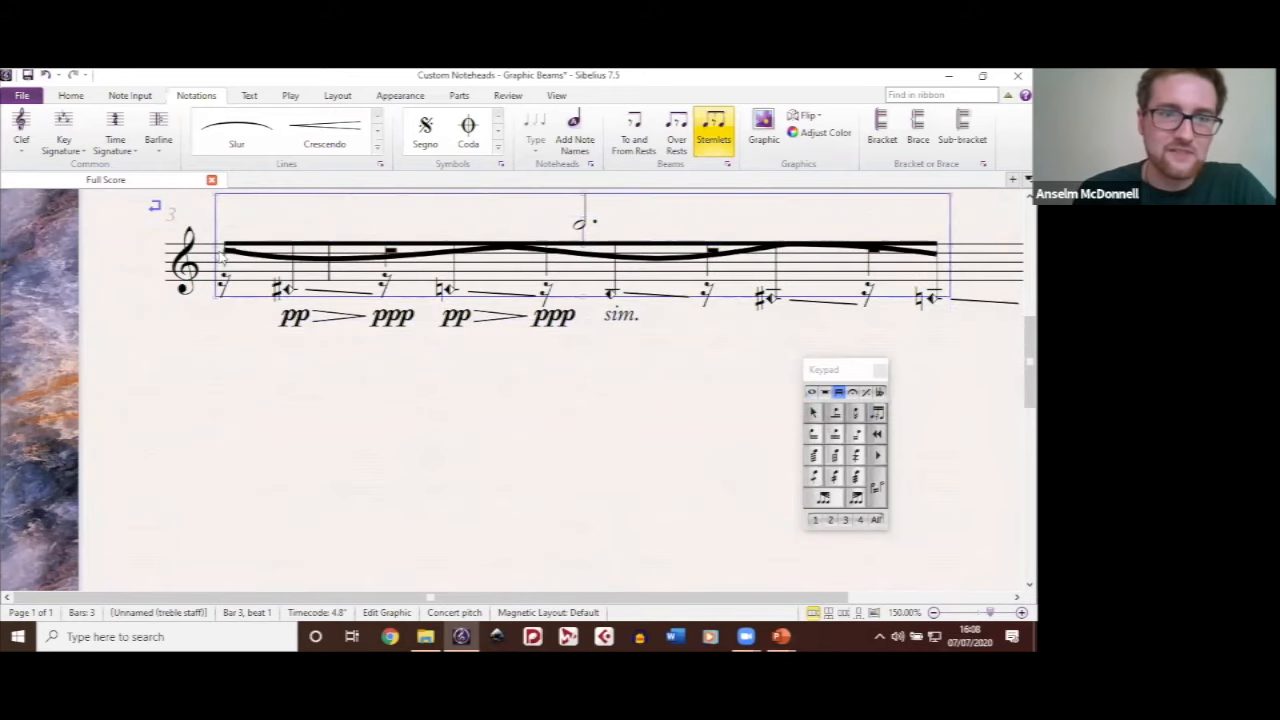
{"action": "left_click", "coordinate": [413, 262]}
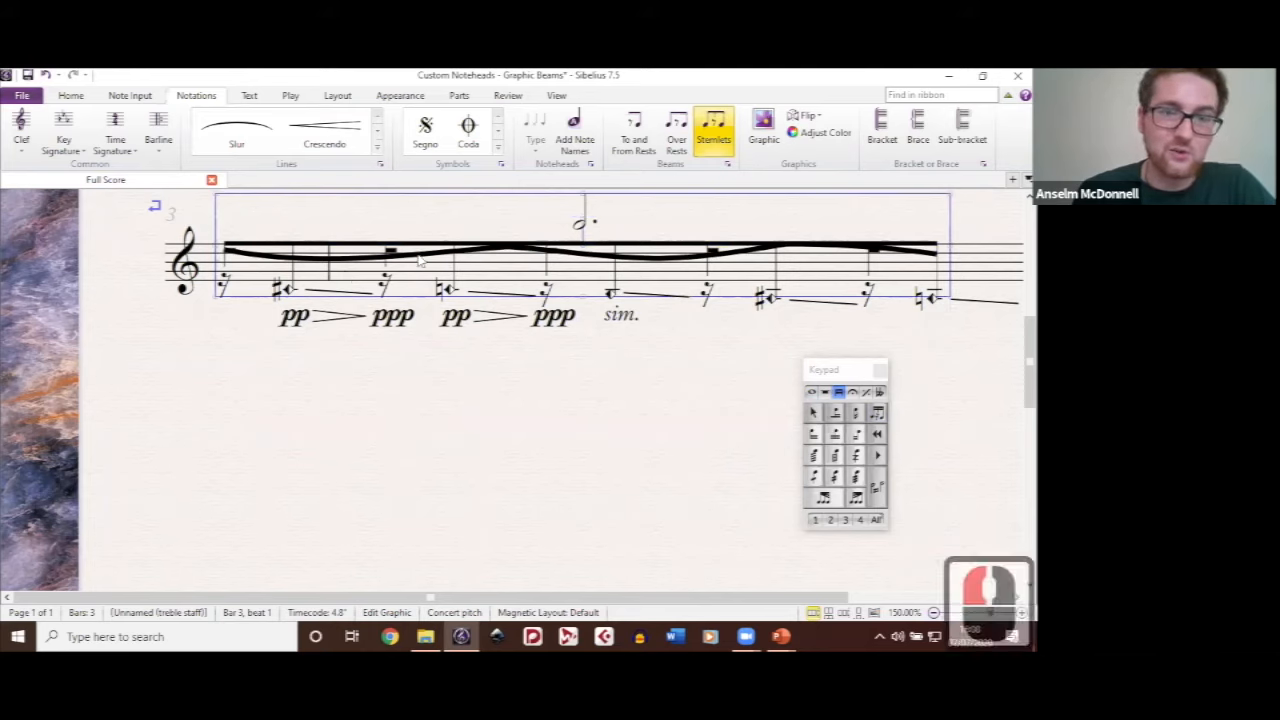
{"action": "left_click_drag", "start_coordinate": [413, 262], "coordinate": [416, 261]}
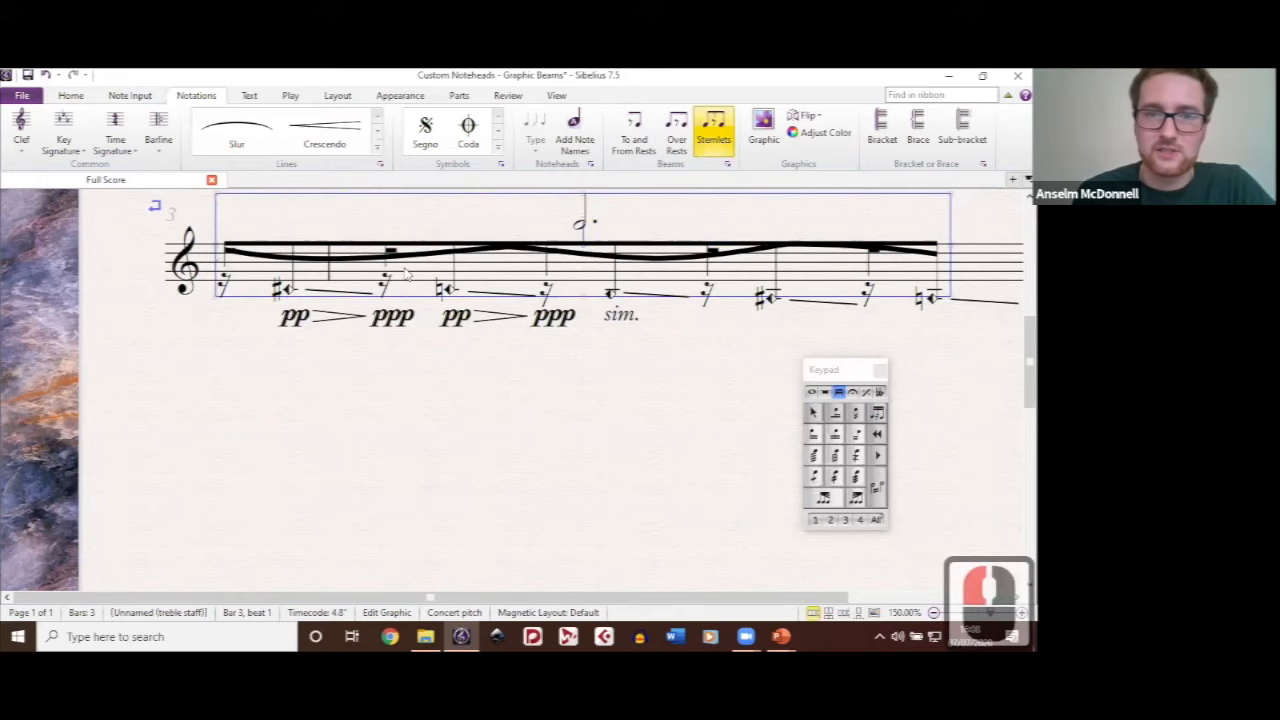
{"action": "left_click", "coordinate": [556, 436]}
{"action": "left_click", "coordinate": [417, 290]}
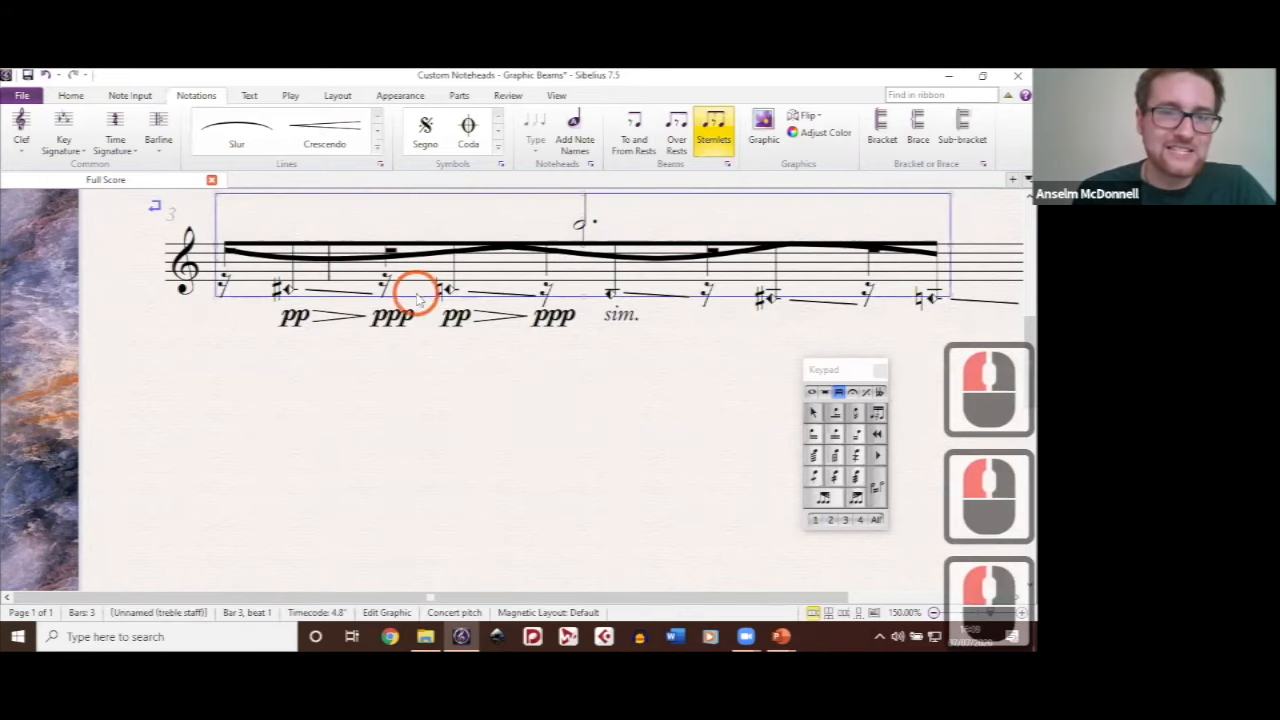
Step: Move the wavy beam graphic back to the empty space below the staff and deselect it
{"action": "left_click", "coordinate": [350, 348]}
{"action": "left_click_drag", "start_coordinate": [488, 262], "coordinate": [500, 457]}
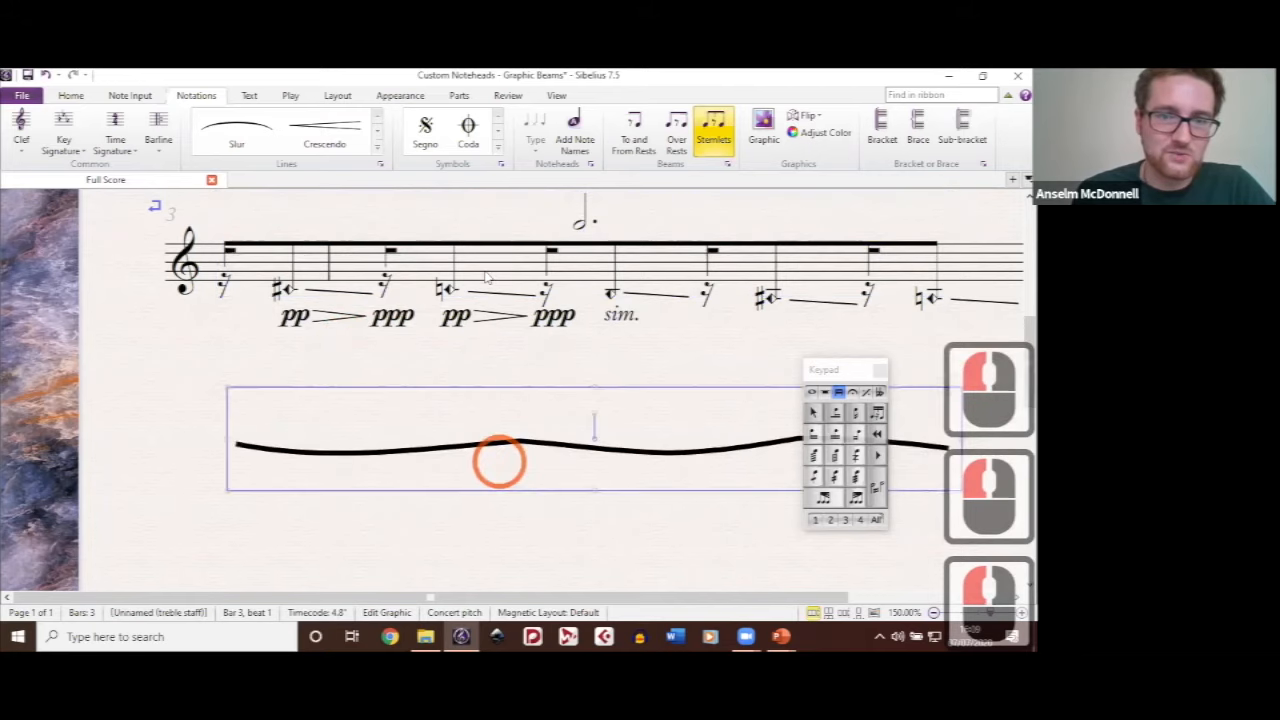
{"action": "left_click", "coordinate": [485, 270]}
{"action": "left_click", "coordinate": [535, 366]}
{"action": "left_click", "coordinate": [435, 483]}
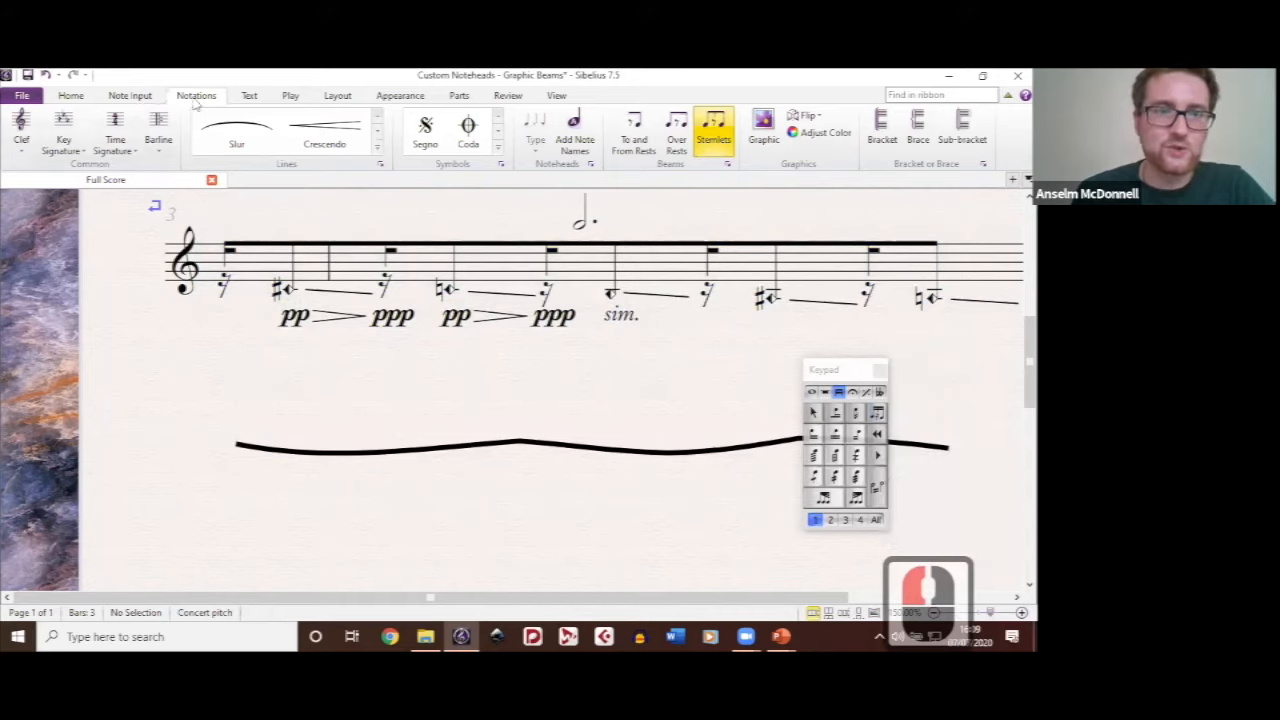
Step: Position the wavy graphic directly against the underside of bar 3's straight beam, spanning first to last stem, and clear the selection
{"action": "left_click", "coordinate": [766, 120]}
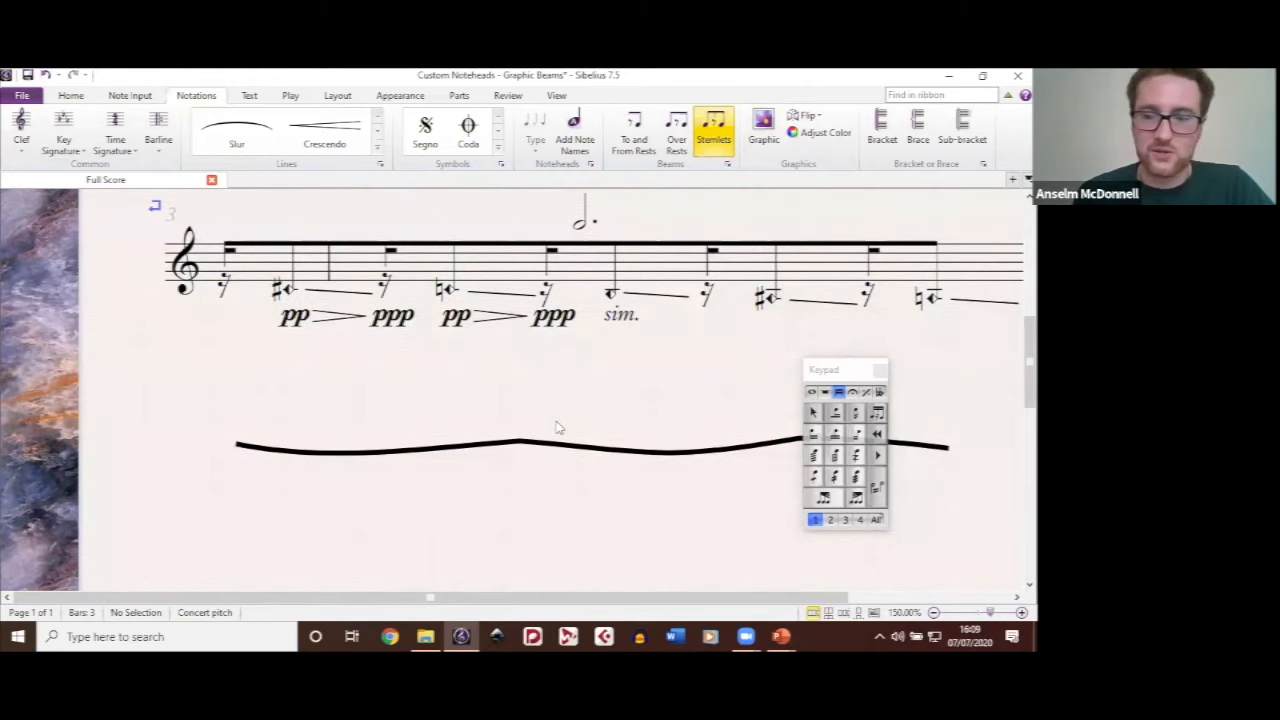
{"action": "left_click", "coordinate": [600, 450]}
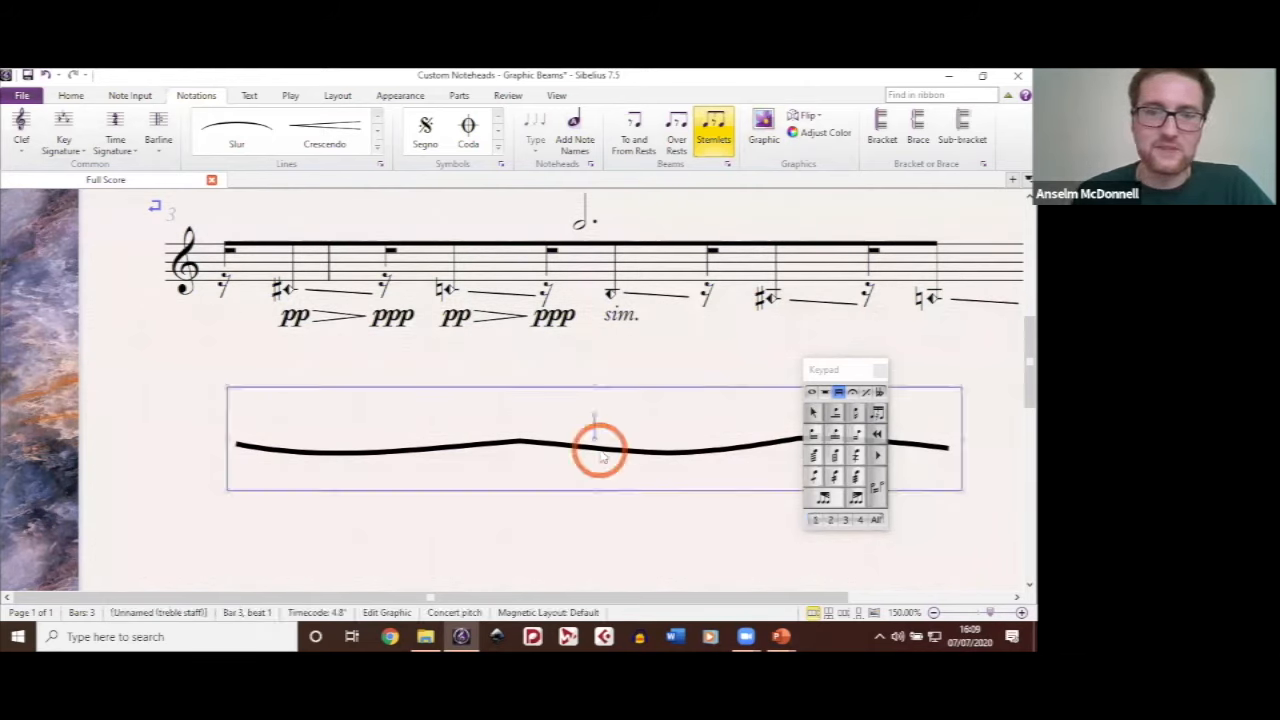
{"action": "left_click_drag", "start_coordinate": [567, 370], "coordinate": [589, 263]}
{"action": "left_click", "coordinate": [675, 497]}
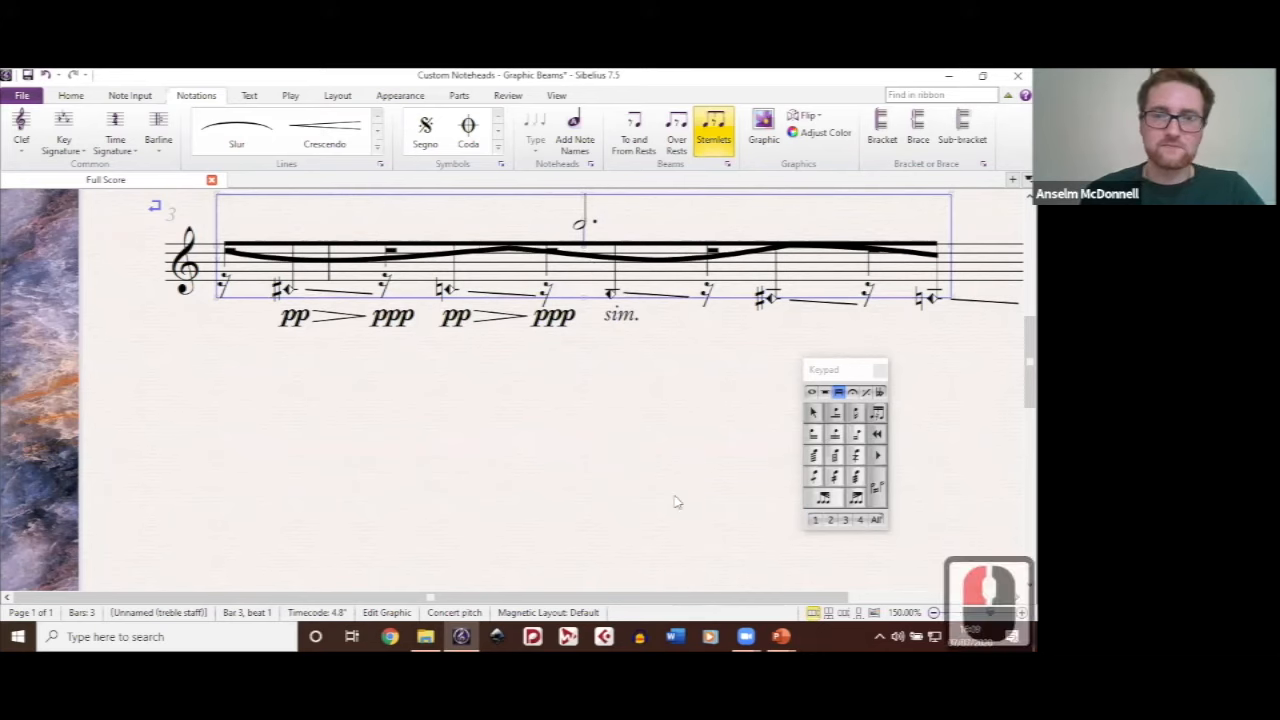
{"action": "left_click", "coordinate": [675, 500]}
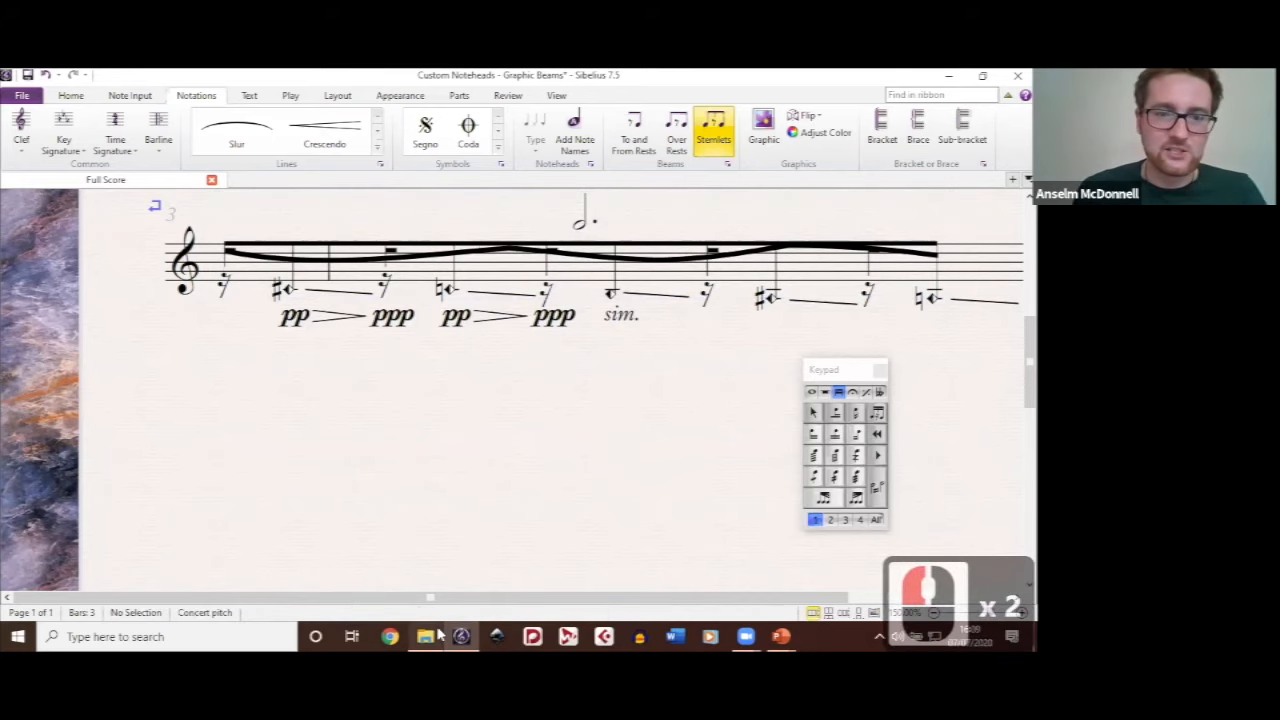
Step: Open the score "Where I go, I hear the noise Editing Example" from the Sibelius Seminar folder and bring its window forward
{"action": "left_click", "coordinate": [438, 636]}
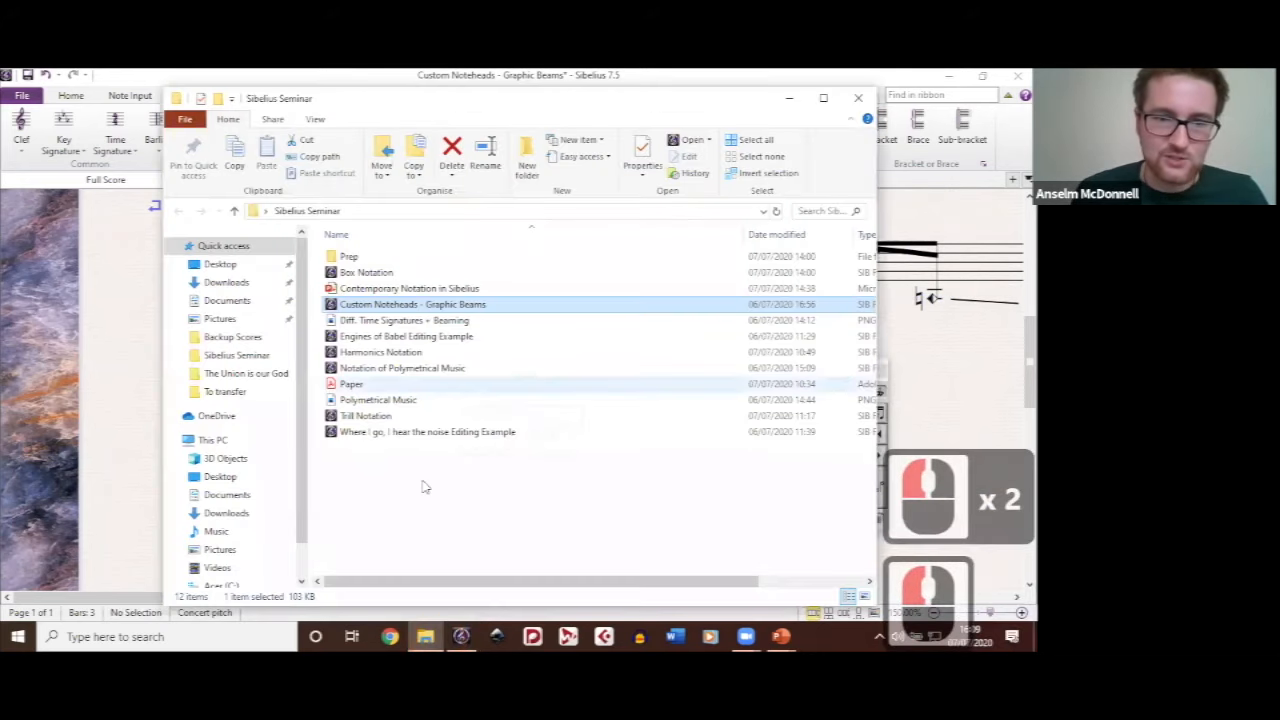
{"action": "double_click", "coordinate": [376, 432]}
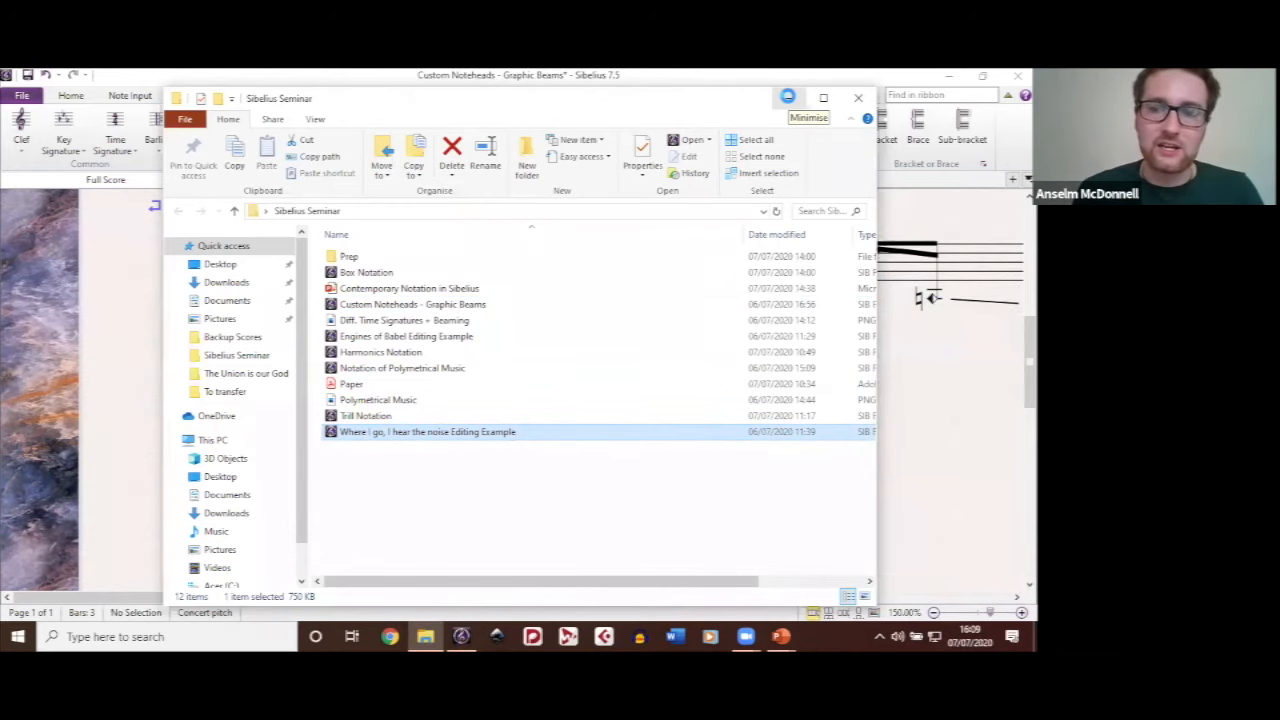
{"action": "left_click", "coordinate": [830, 452]}
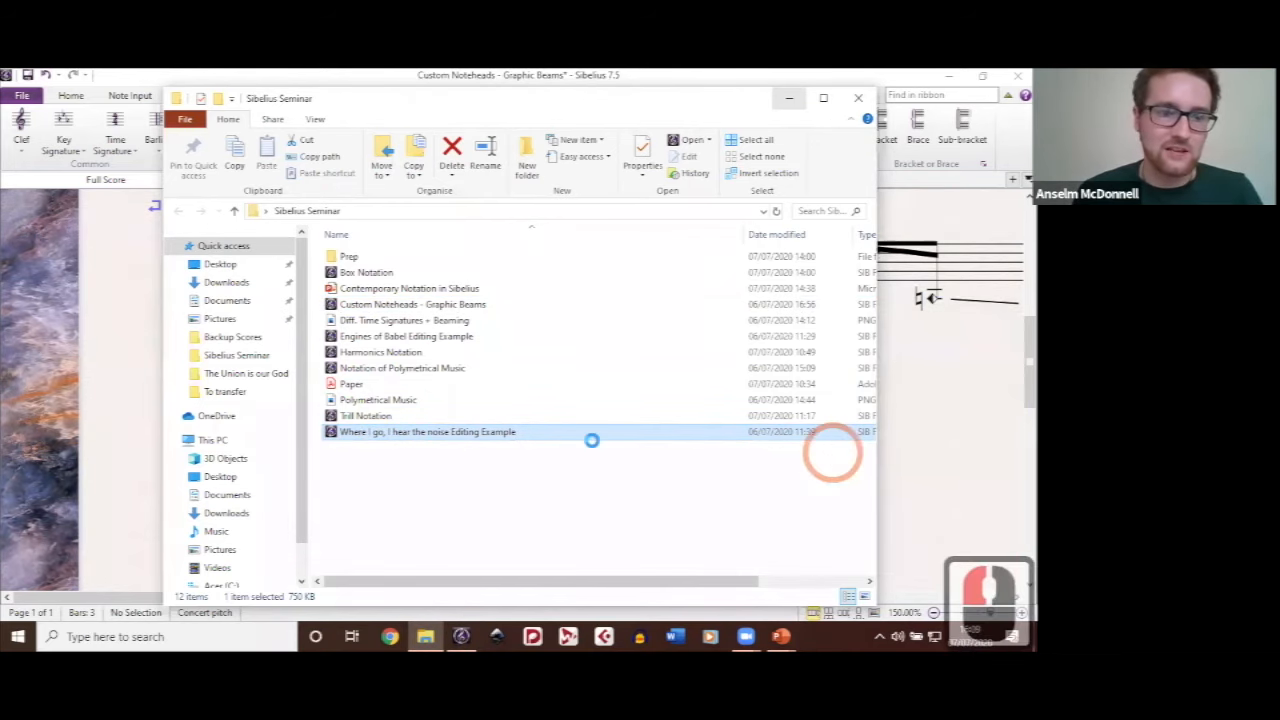
{"action": "left_click", "coordinate": [469, 636]}
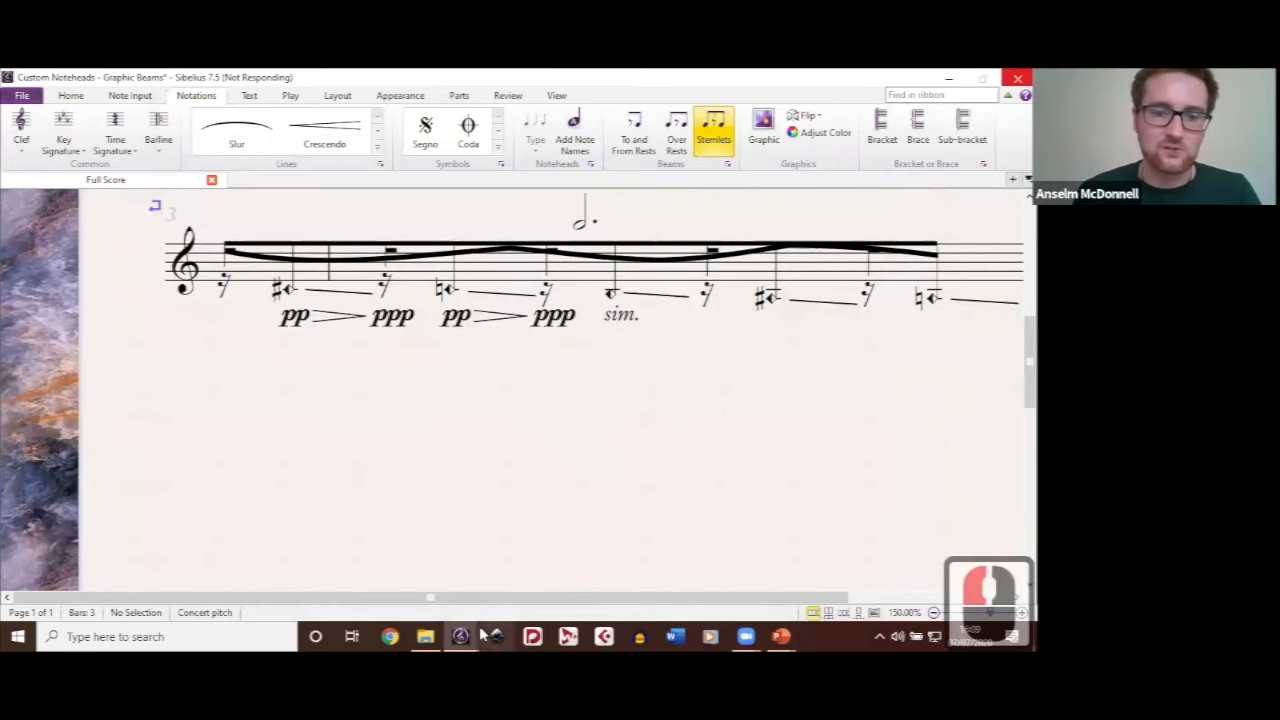
{"action": "mouse_move", "coordinate": [476, 635]}
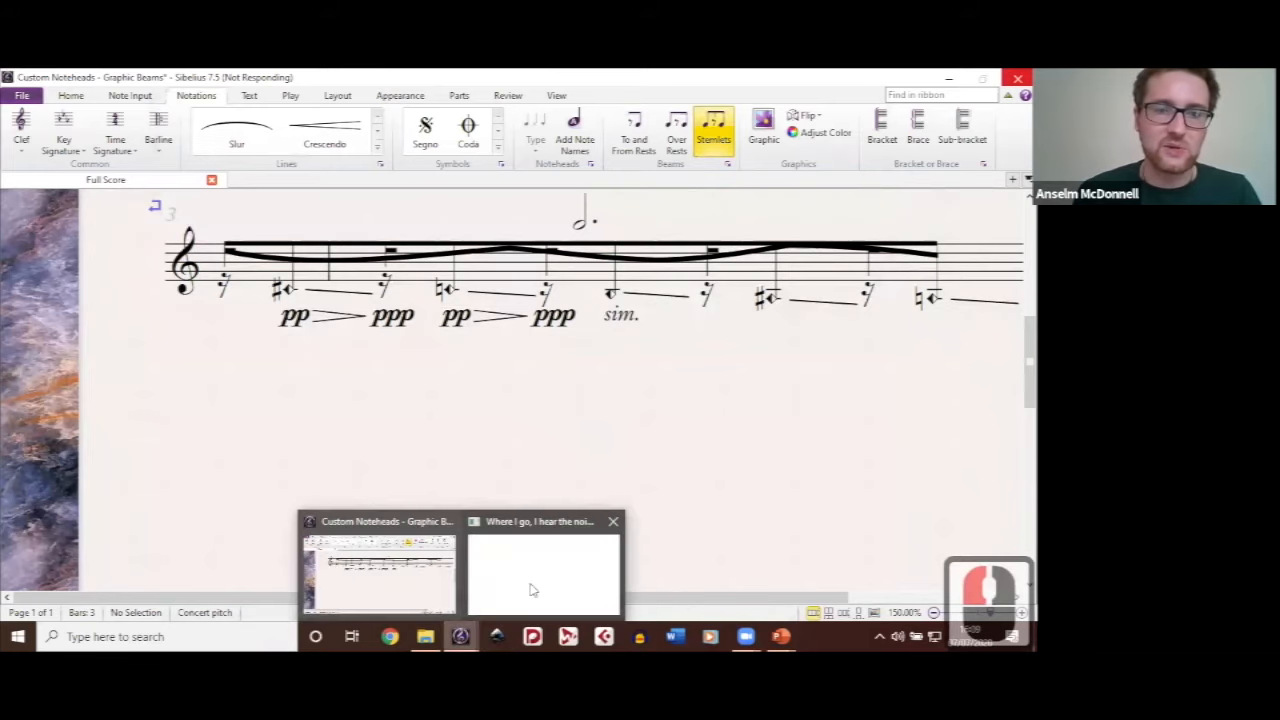
{"action": "left_click", "coordinate": [532, 590]}
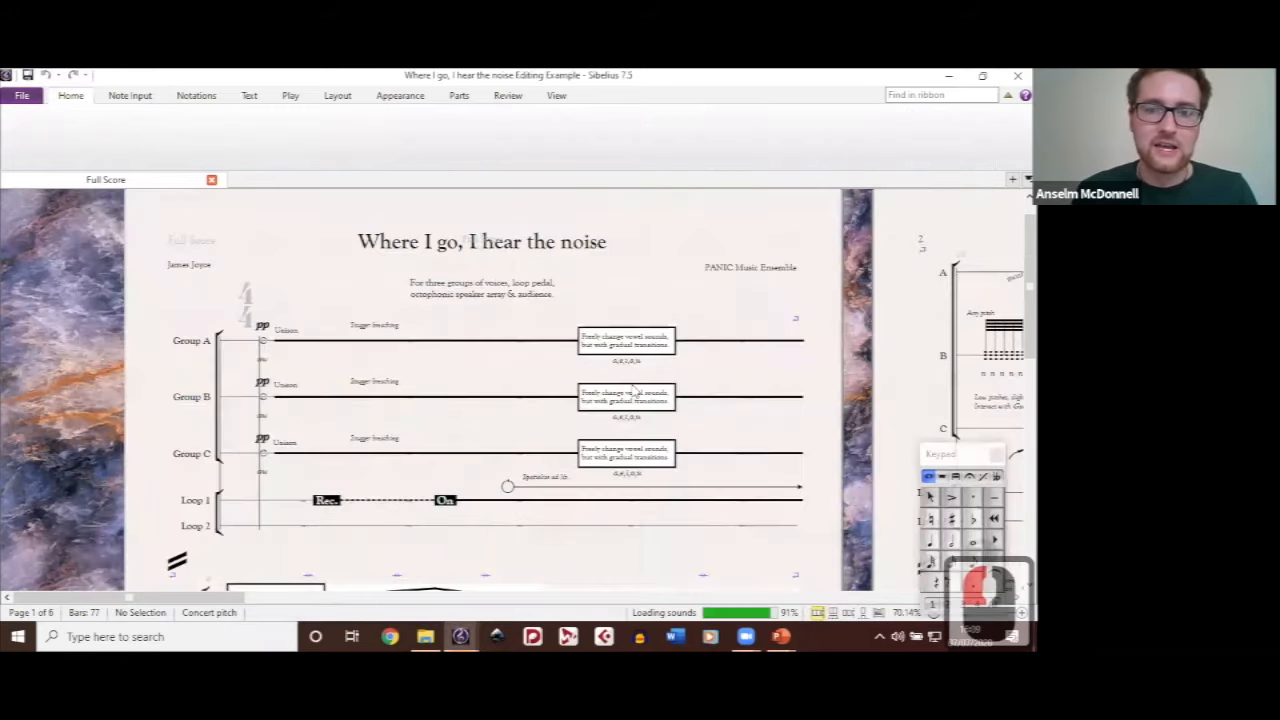
Step: Examine the graphic notation on pages 1 and 2 of the score, including the boxes, contour lines and branch-like drawings
{"action": "scroll", "coordinate": [628, 320], "scroll_direction": "down", "scroll_amount": 1}
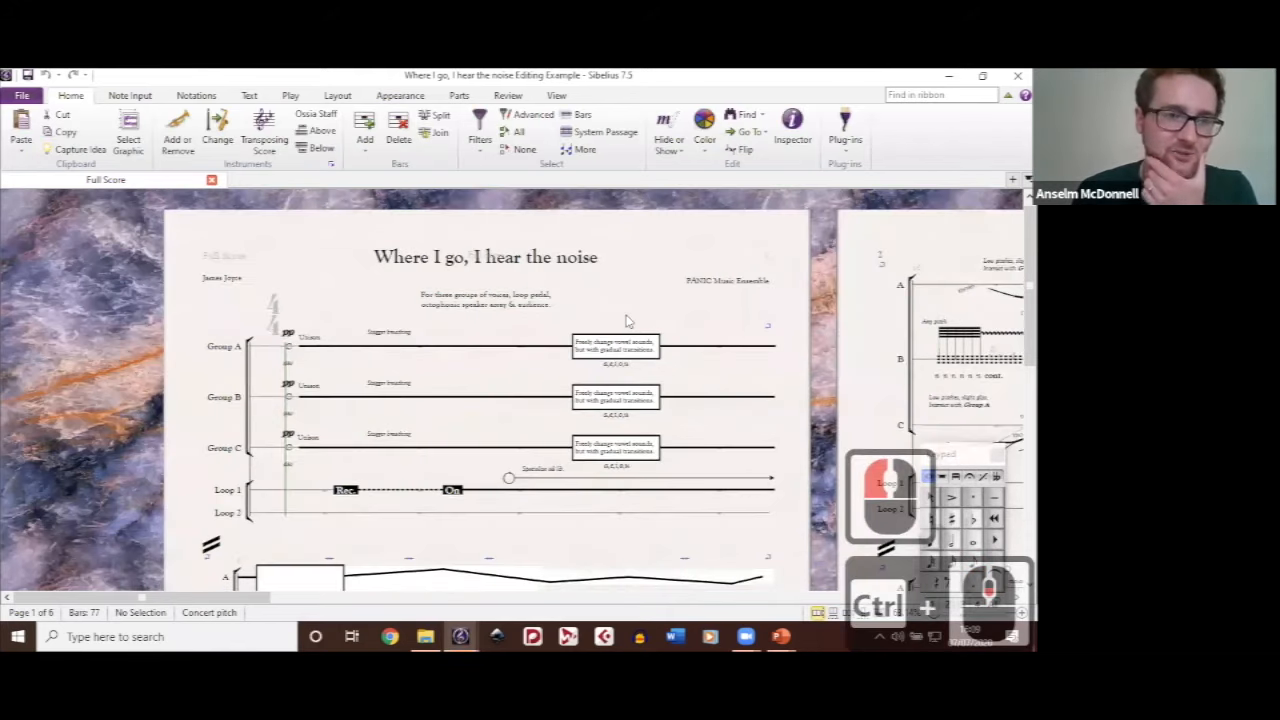
{"action": "scroll", "coordinate": [628, 320], "scroll_direction": "down", "scroll_amount": 6}
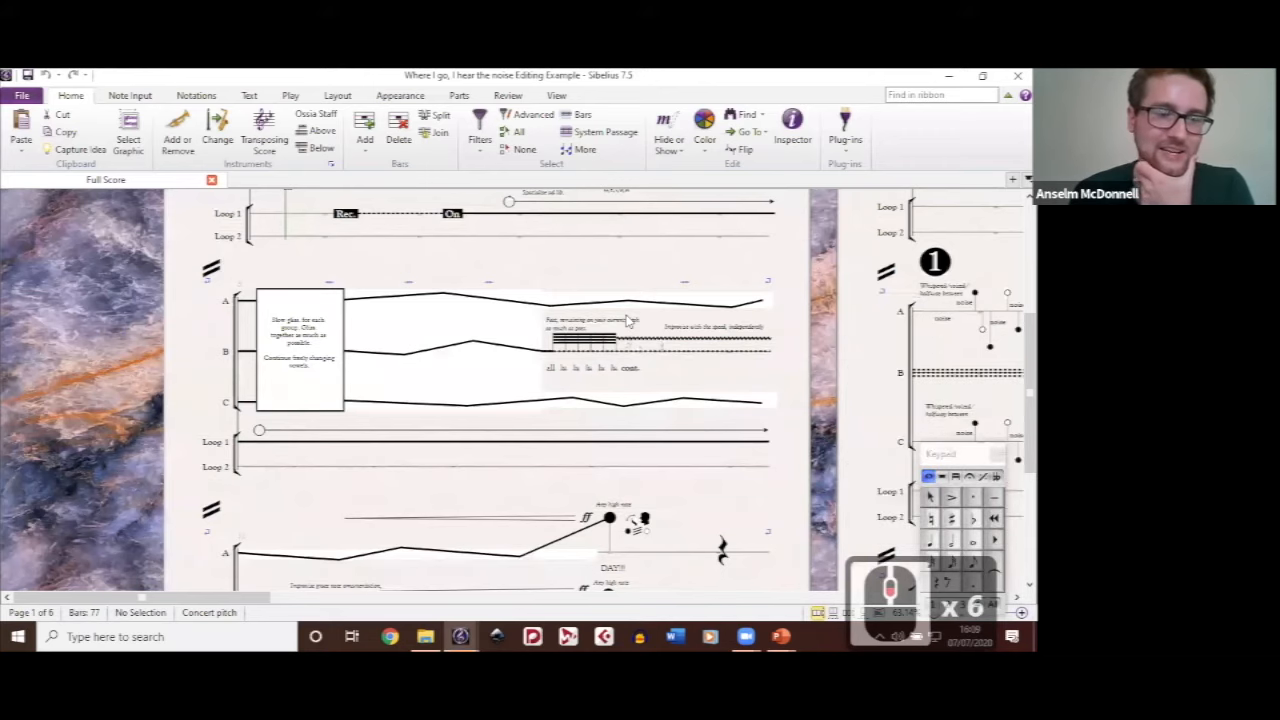
{"action": "scroll", "coordinate": [628, 320], "scroll_direction": "down", "scroll_amount": 4}
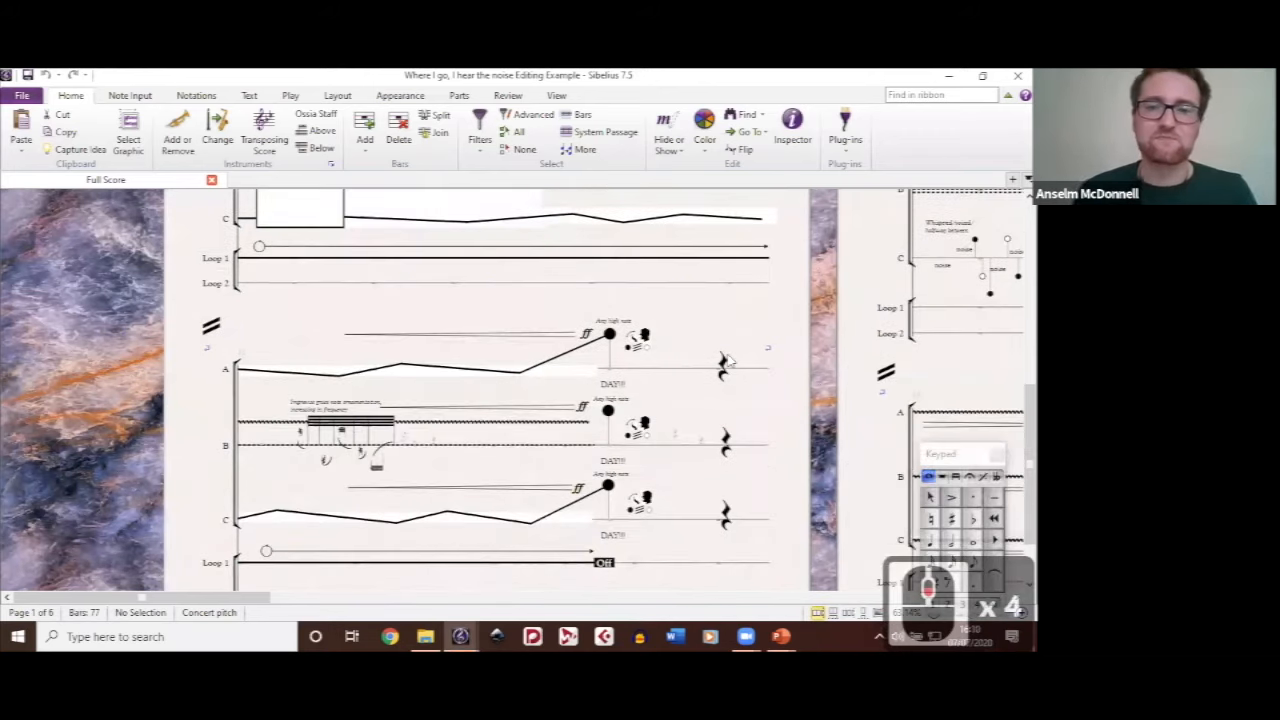
{"action": "scroll", "coordinate": [686, 341], "scroll_direction": "up", "scroll_amount": 2}
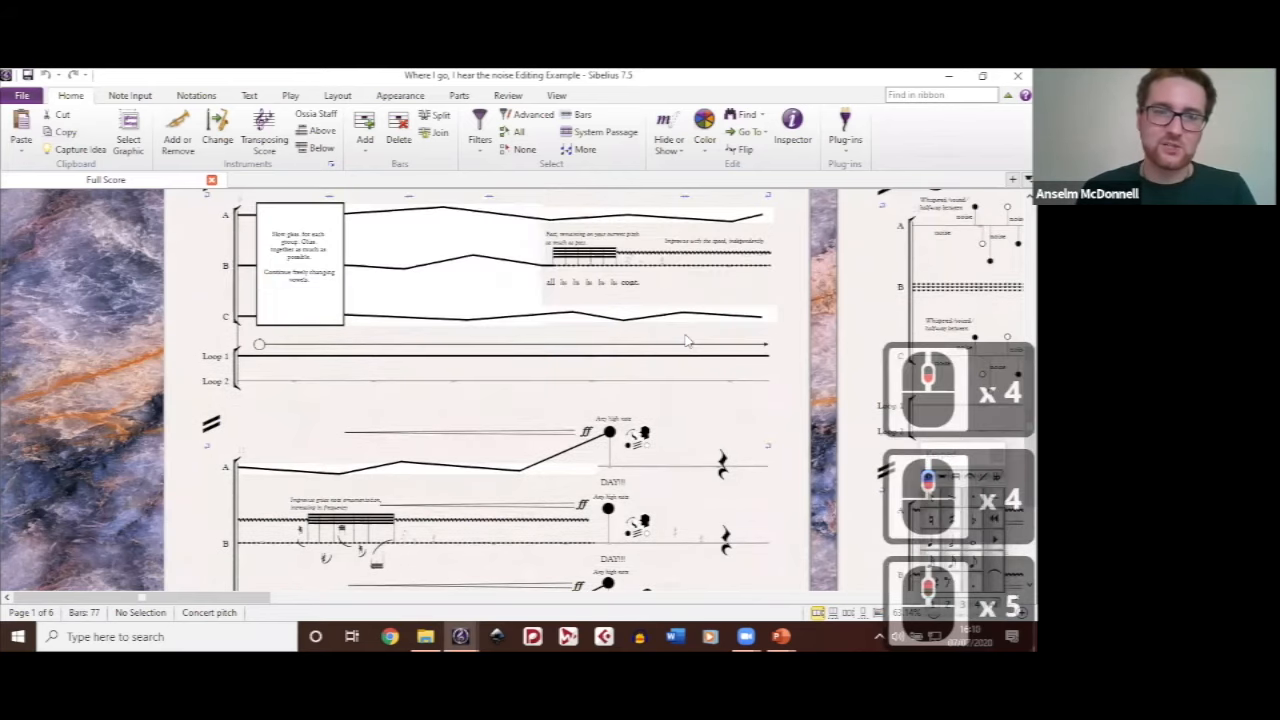
{"action": "scroll", "coordinate": [686, 341], "scroll_direction": "up", "scroll_amount": 9}
{"action": "scroll", "coordinate": [686, 341], "scroll_direction": "up", "scroll_amount": 2}
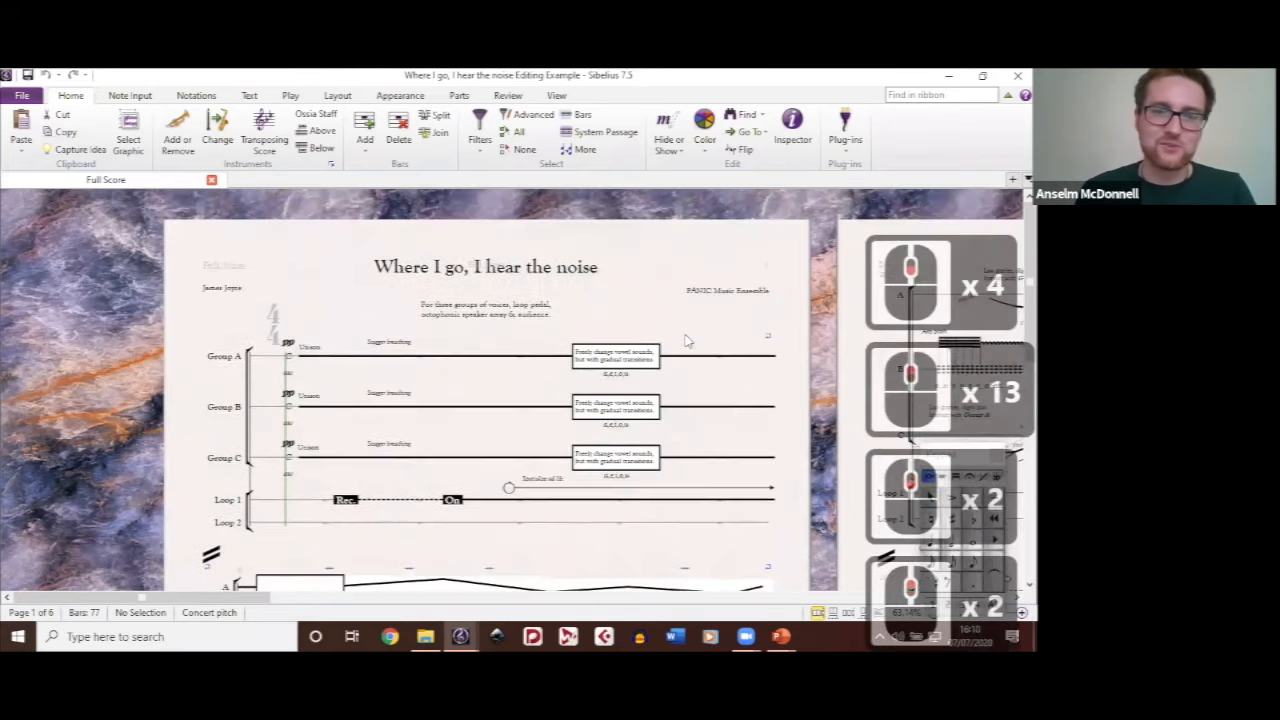
{"action": "scroll", "coordinate": [686, 341], "scroll_direction": "right", "scroll_amount": 12}
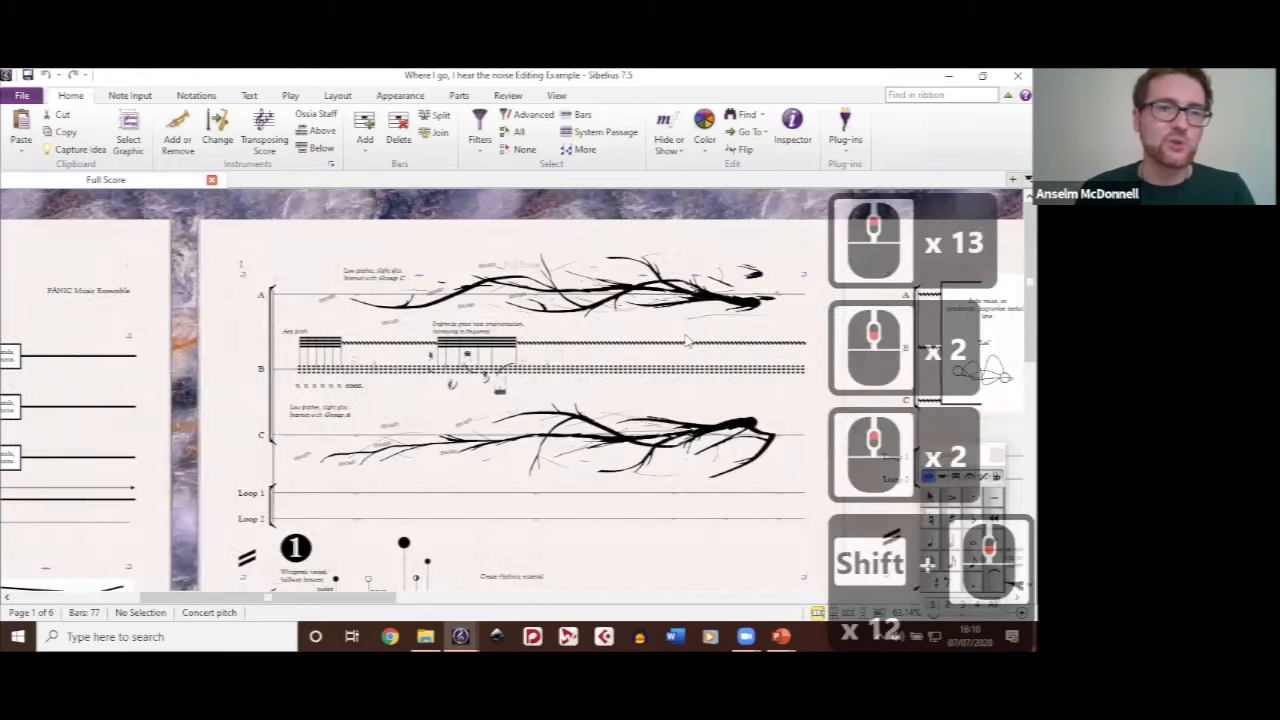
{"action": "scroll", "coordinate": [655, 318], "scroll_direction": "down", "scroll_amount": 2}
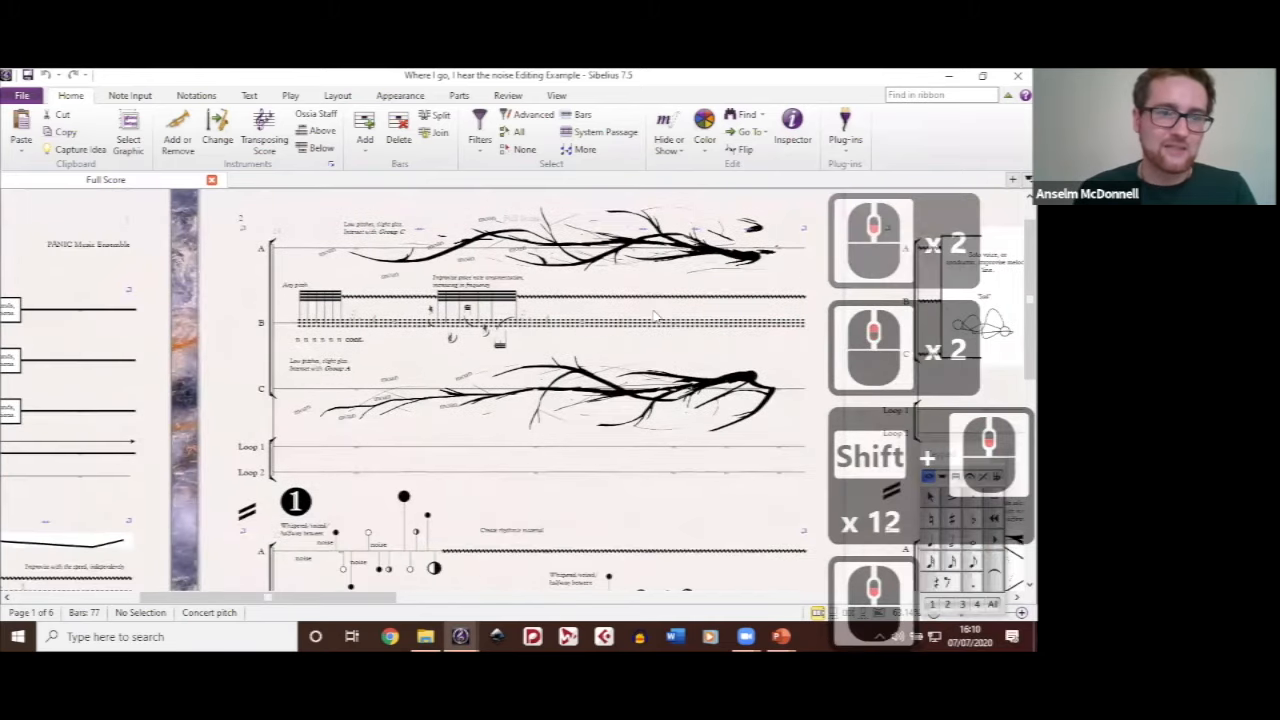
{"action": "scroll", "coordinate": [655, 316], "scroll_direction": "right", "scroll_amount": 1}
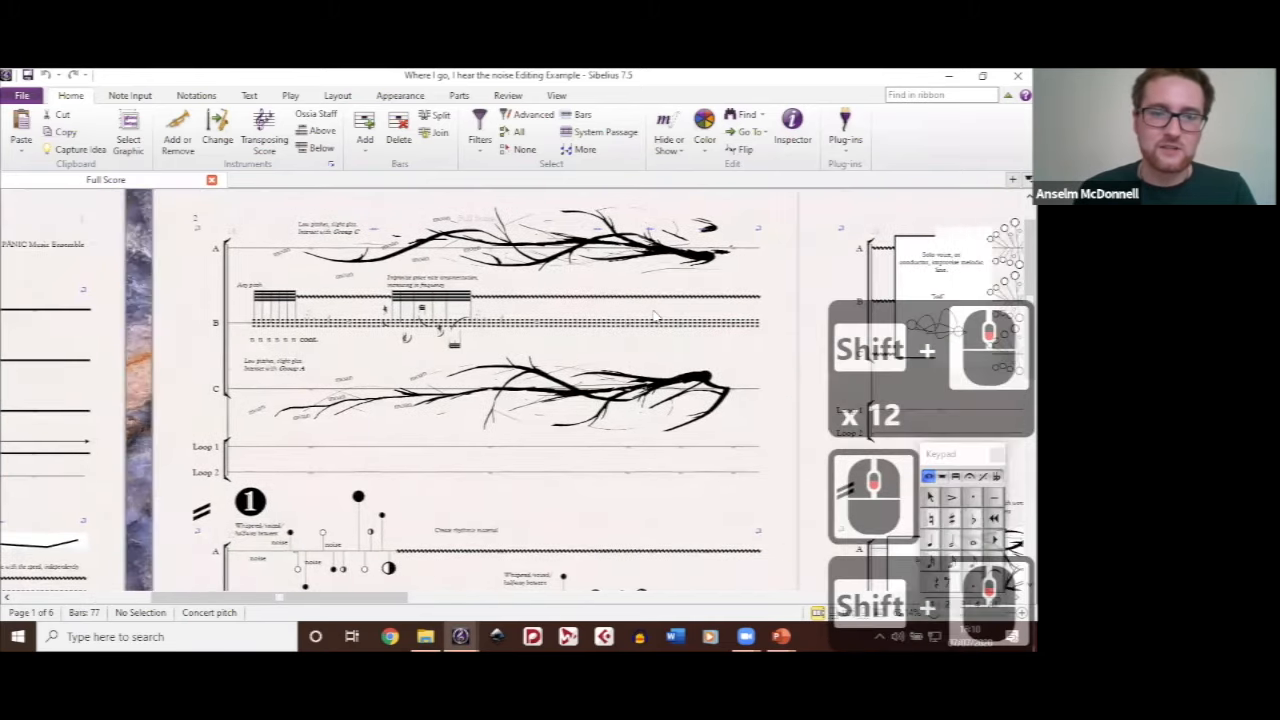
{"action": "scroll", "coordinate": [655, 316], "scroll_direction": "left", "scroll_amount": 1}
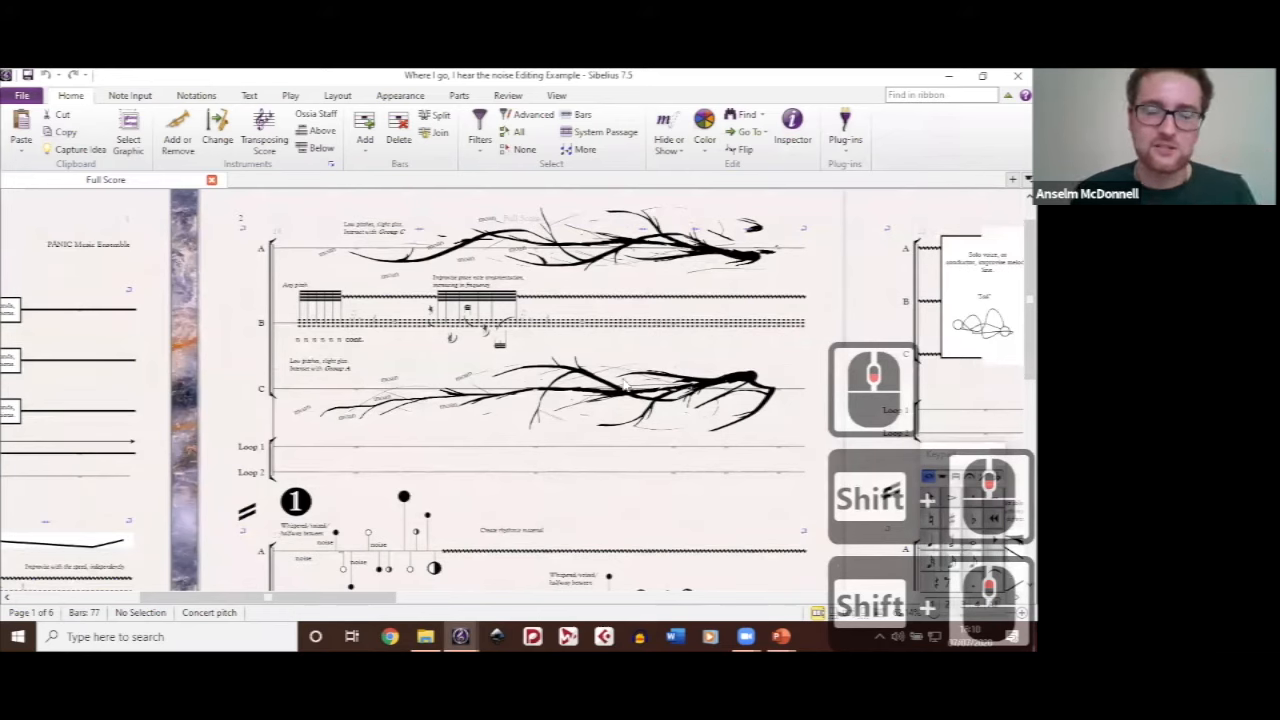
Step: Inspect the branch-shaped graphic on Group C's staff on page 2 by selecting it, undo the accidental change, and clear the selection
{"action": "scroll", "coordinate": [453, 413], "scroll_direction": "up", "scroll_amount": 5, "text": "ctrl"}
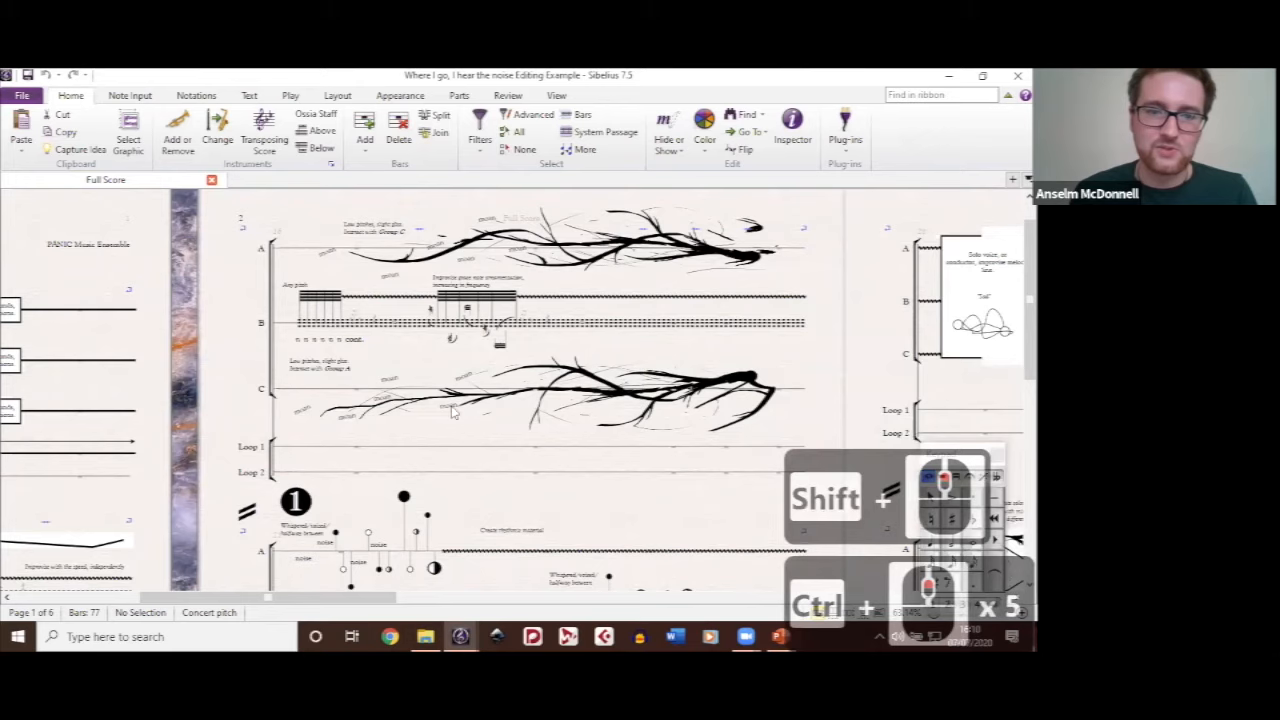
{"action": "scroll", "coordinate": [453, 413], "scroll_direction": "up", "scroll_amount": 3, "text": "ctrl"}
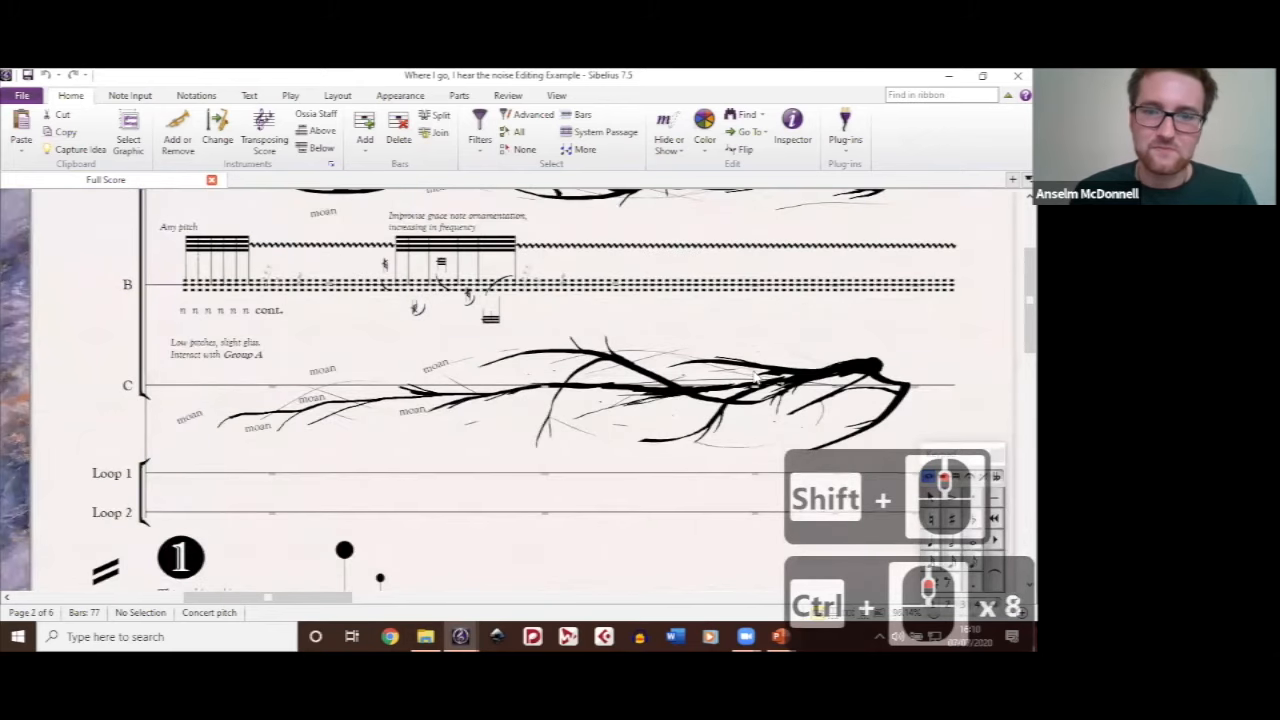
{"action": "left_click", "coordinate": [755, 377]}
{"action": "scroll", "coordinate": [612, 393], "scroll_direction": "right", "scroll_amount": 2, "text": "shift"}
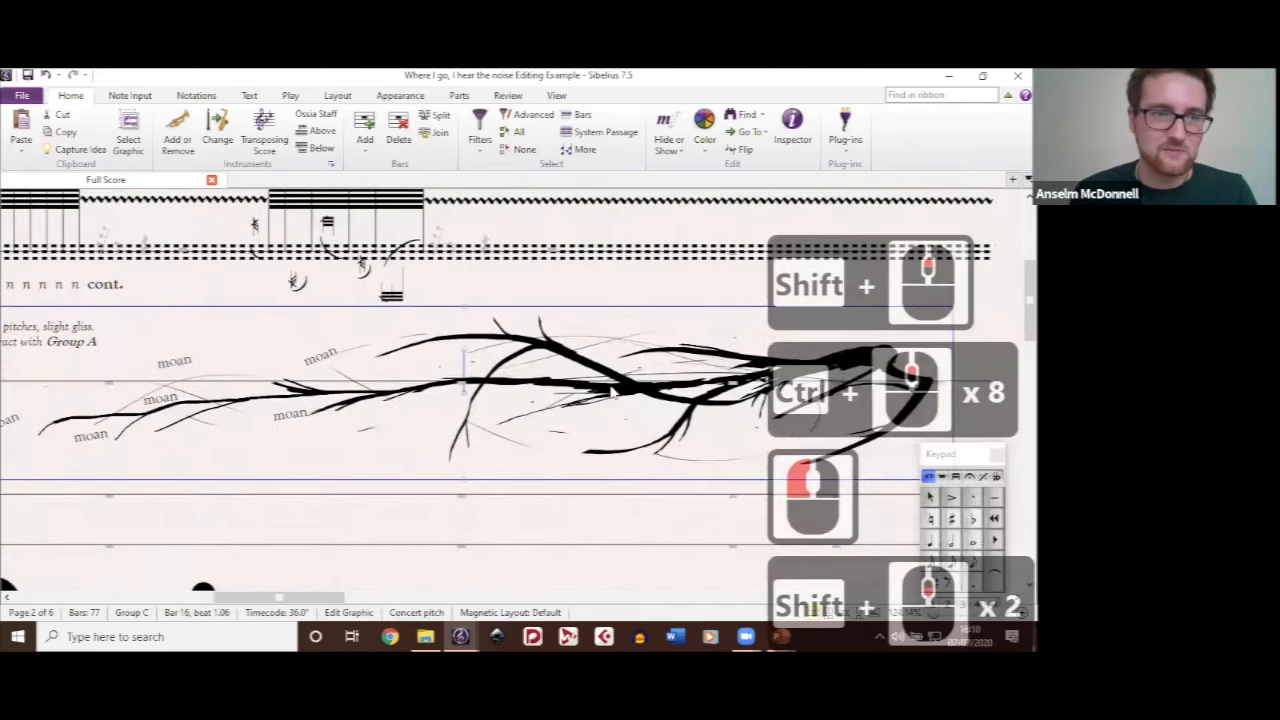
{"action": "scroll", "coordinate": [612, 393], "scroll_direction": "right", "scroll_amount": 2, "text": "shift"}
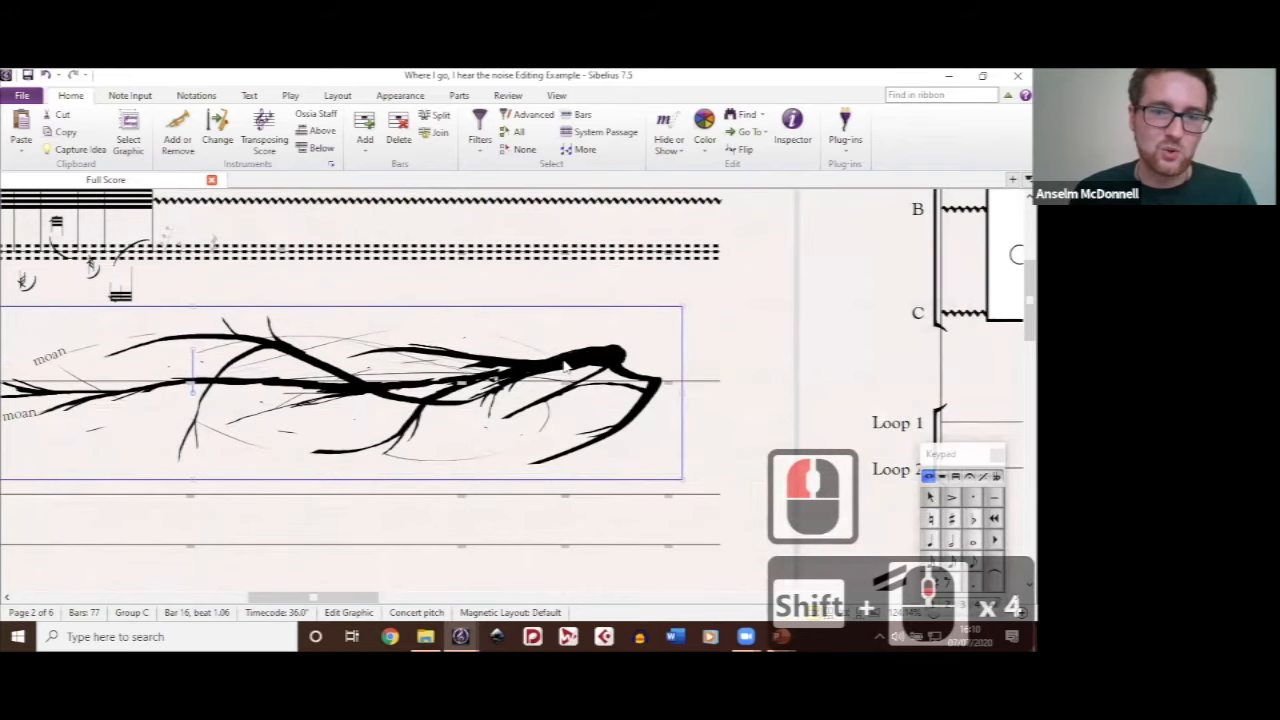
{"action": "scroll", "coordinate": [566, 366], "scroll_direction": "left", "scroll_amount": 3, "text": "shift"}
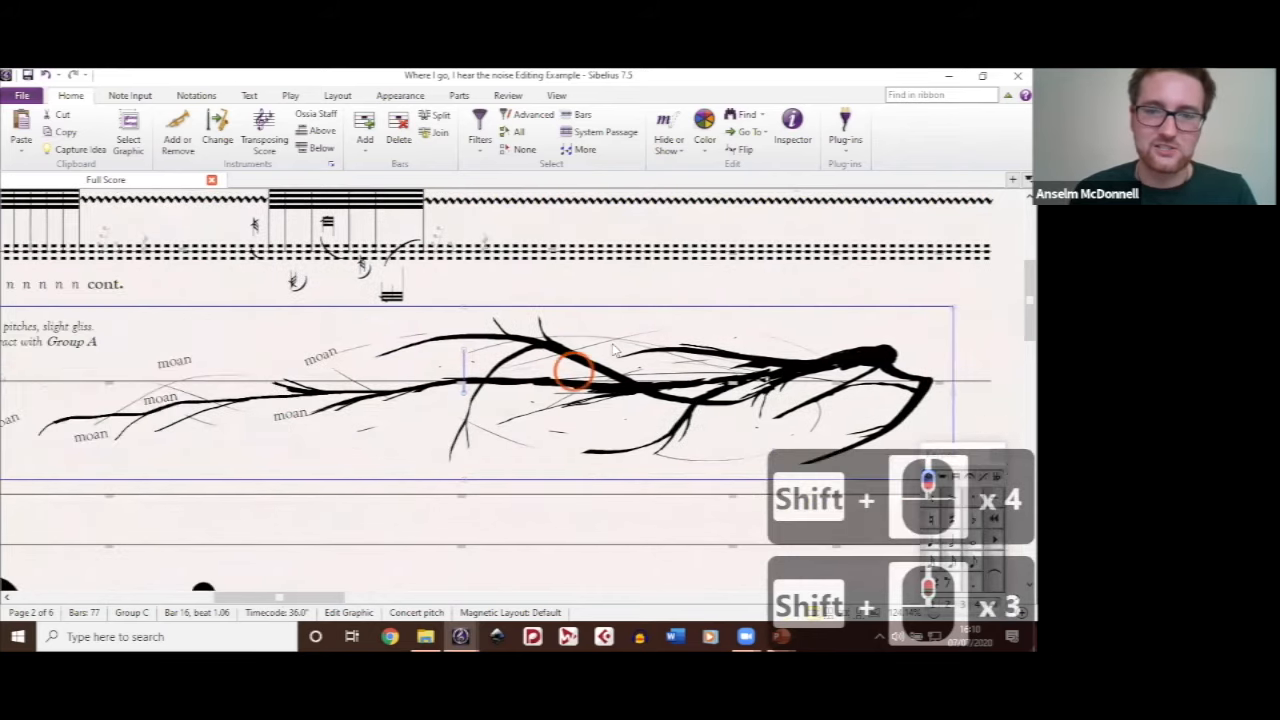
{"action": "left_click", "coordinate": [639, 334]}
{"action": "key", "text": "ctrl+z"}
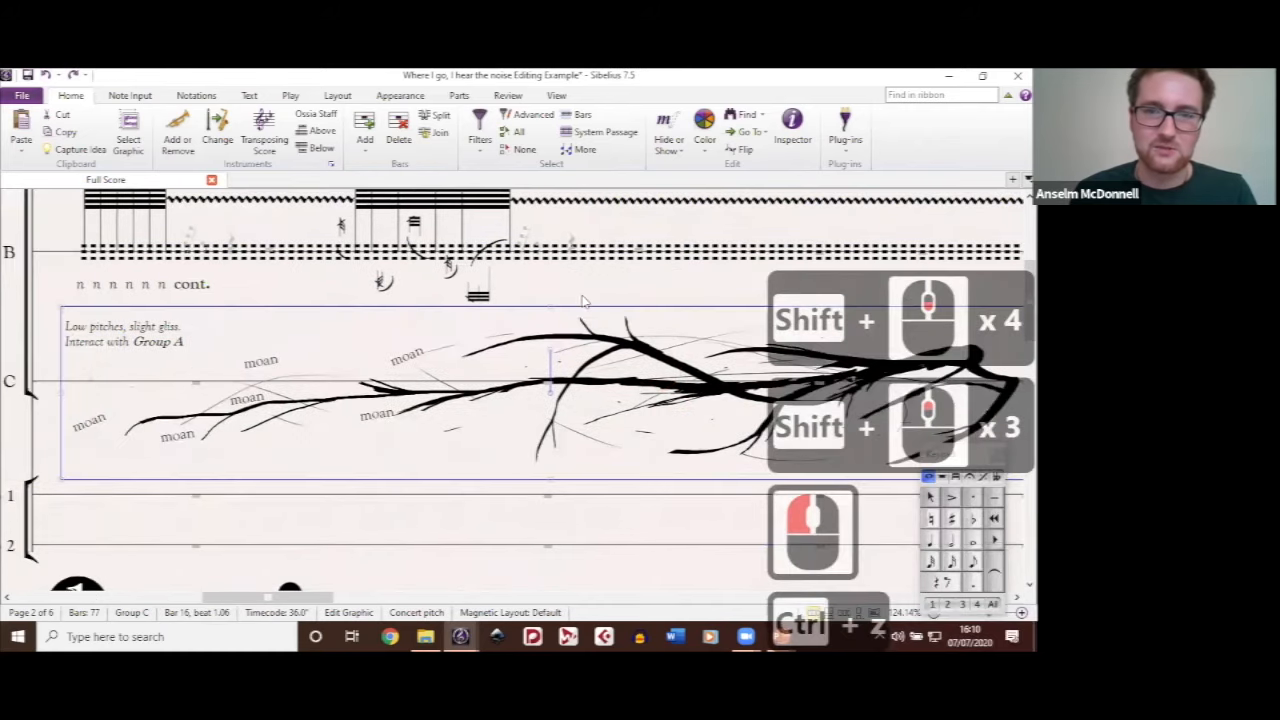
{"action": "left_click", "coordinate": [636, 320]}
{"action": "scroll", "coordinate": [396, 304], "scroll_direction": "left", "scroll_amount": 3, "text": "shift"}
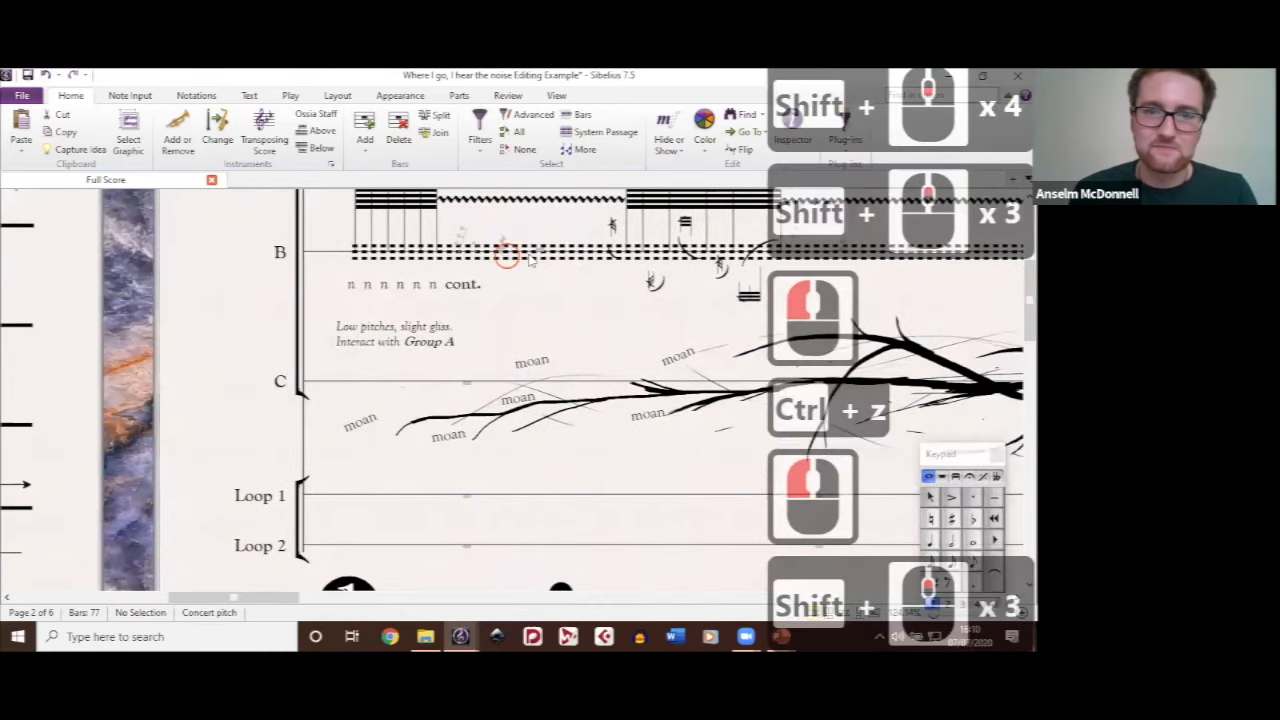
Step: Inspect the dashed line running along Group B's staff on page 2 by selecting it, and clear the selection
{"action": "left_click", "coordinate": [531, 258]}
{"action": "double_click", "coordinate": [543, 277]}
{"action": "scroll", "coordinate": [543, 277], "scroll_direction": "down", "scroll_amount": 1}
{"action": "scroll", "coordinate": [543, 277], "scroll_direction": "up", "scroll_amount": 1}
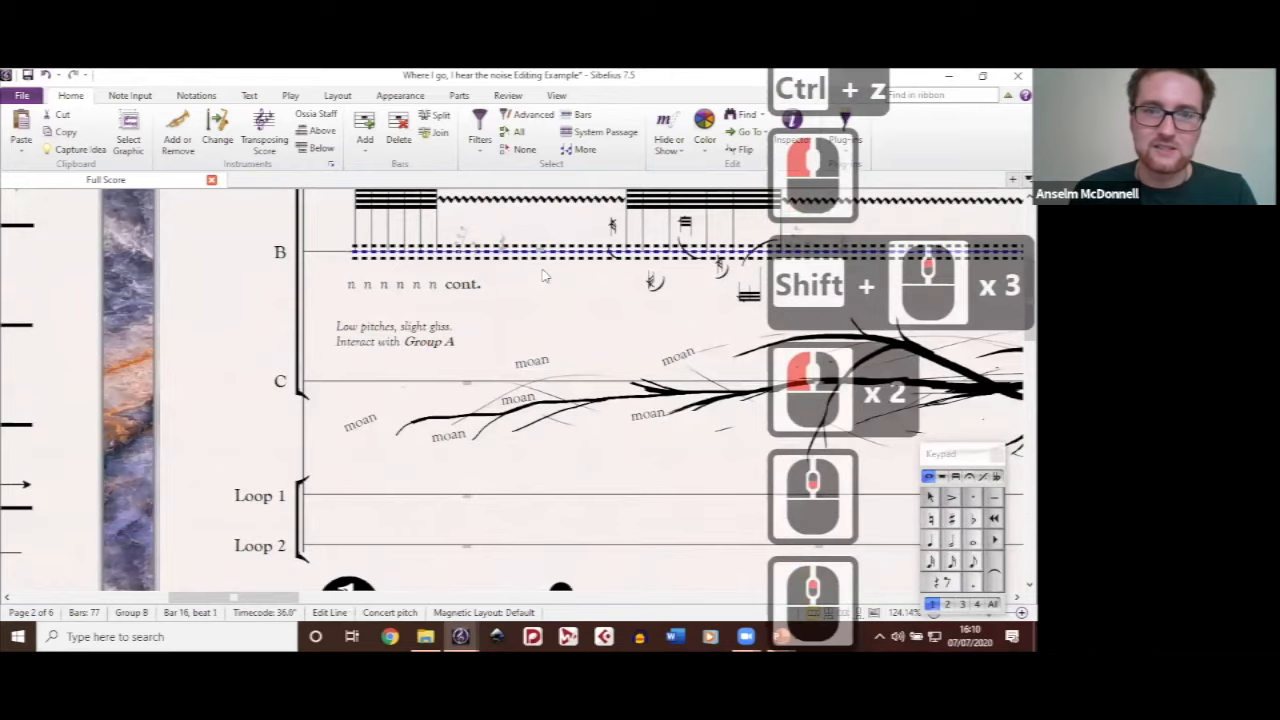
{"action": "scroll", "coordinate": [543, 277], "scroll_direction": "right", "scroll_amount": 4}
{"action": "left_click", "coordinate": [543, 287]}
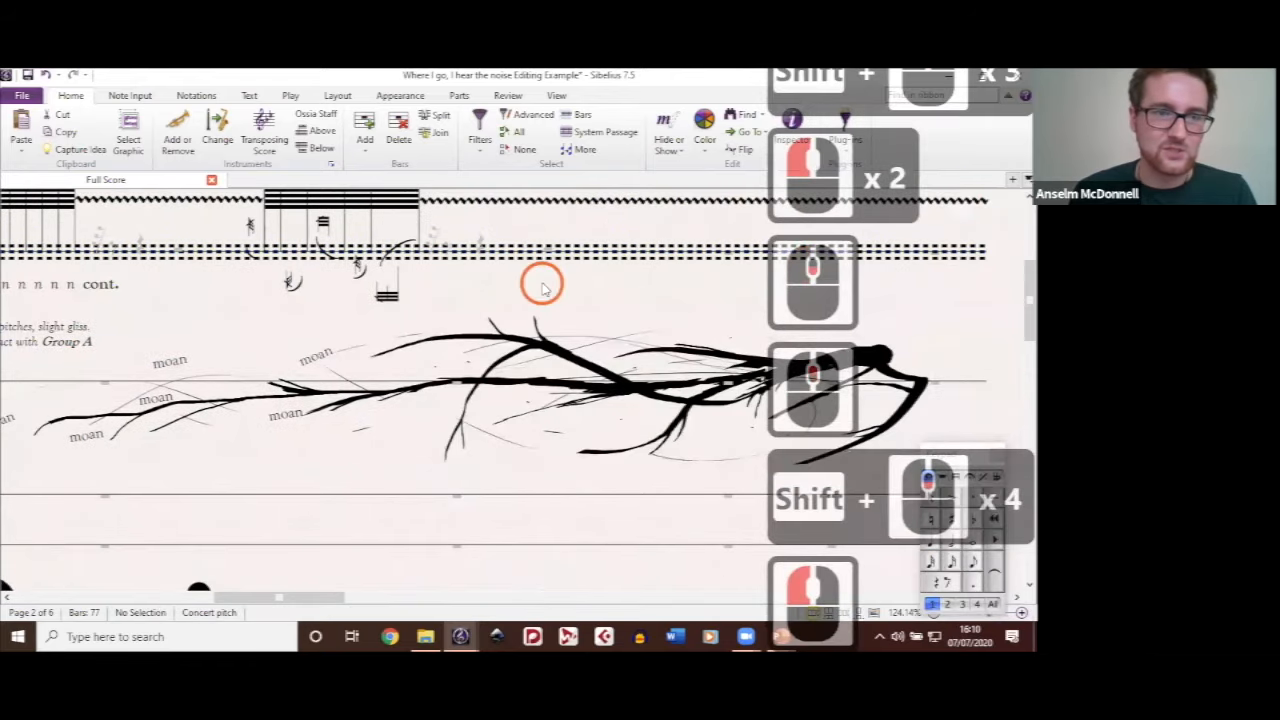
Step: Open the definition of the plain straight staff line for editing
{"action": "left_click", "coordinate": [130, 95]}
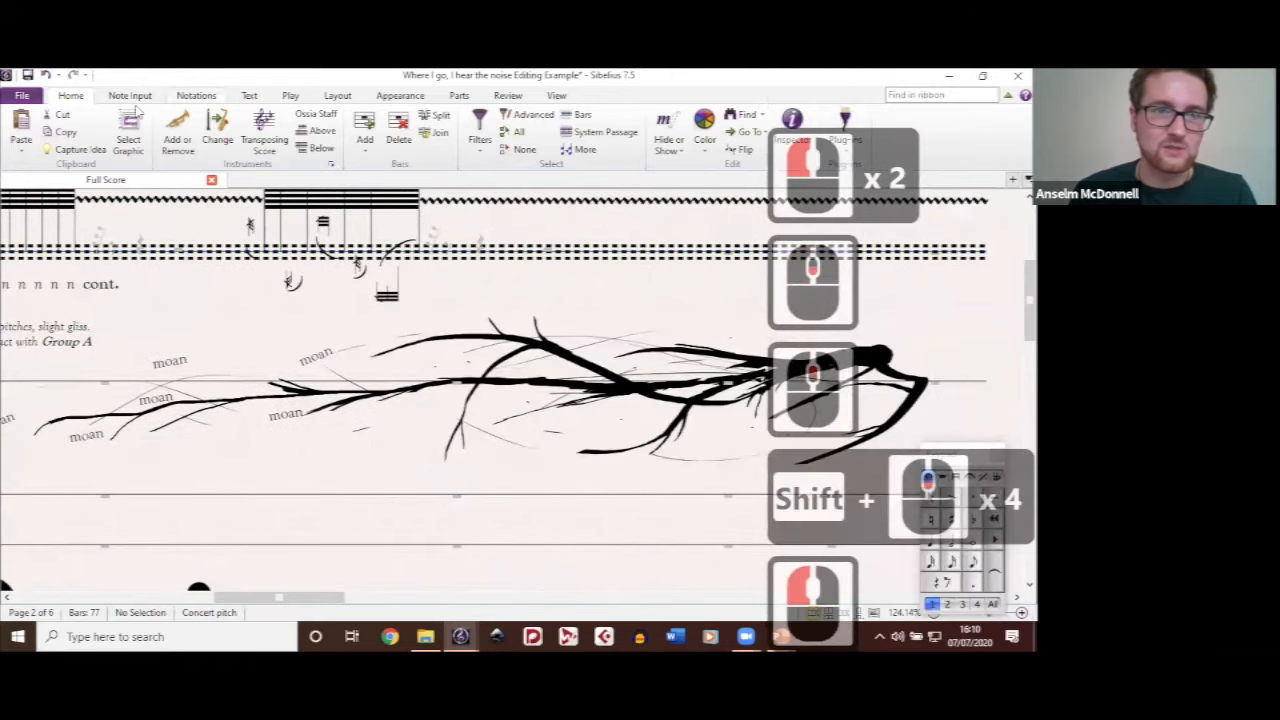
{"action": "left_click", "coordinate": [197, 95]}
{"action": "left_click", "coordinate": [383, 188]}
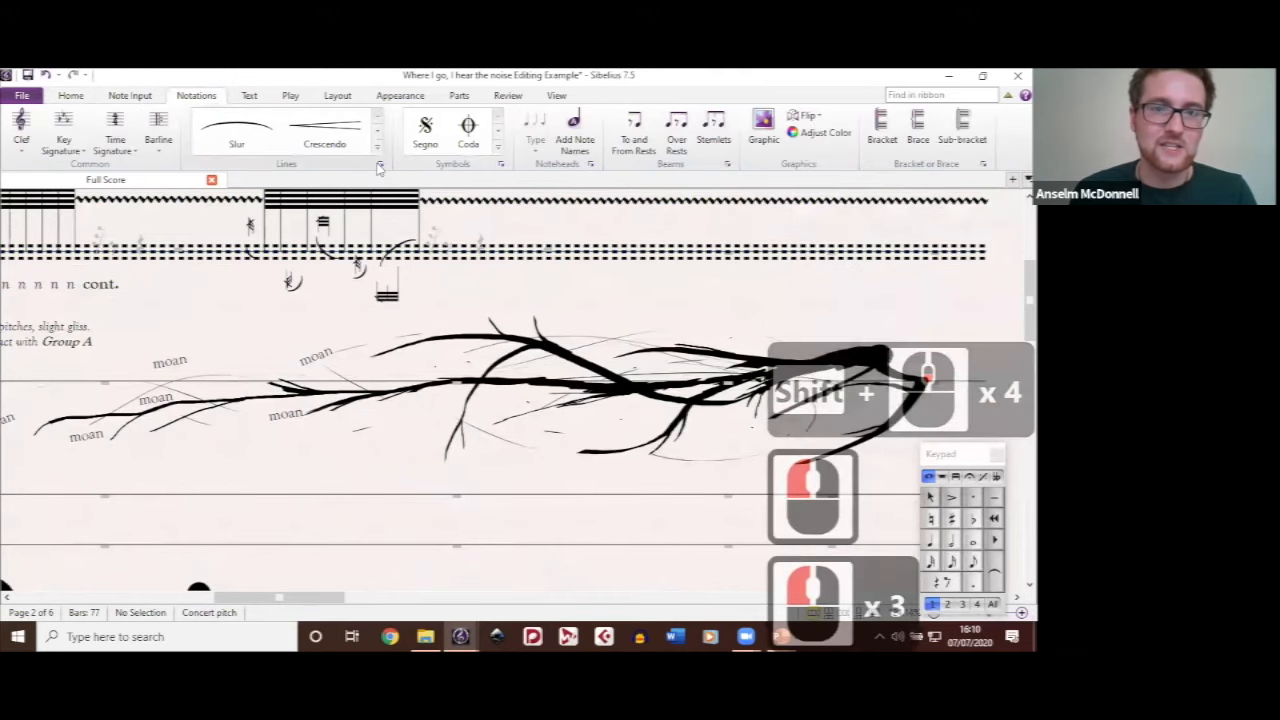
{"action": "scroll", "coordinate": [420, 304], "scroll_direction": "down", "scroll_amount": 1}
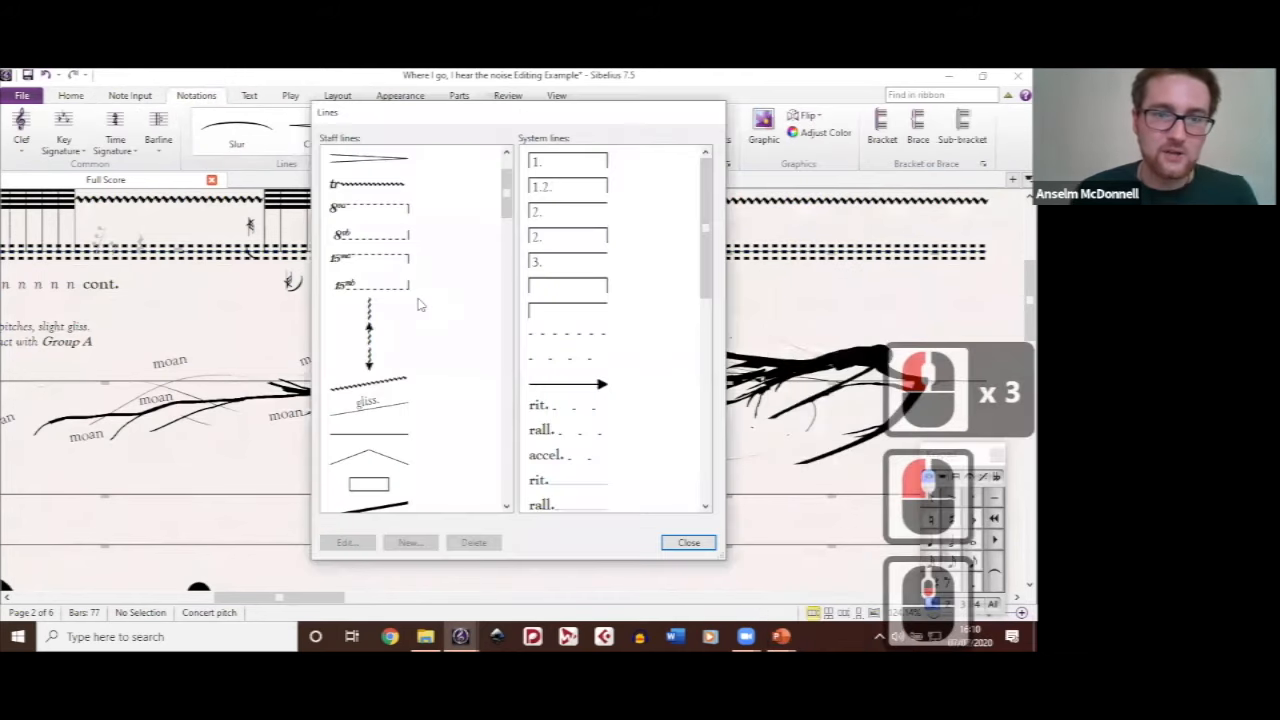
{"action": "scroll", "coordinate": [425, 296], "scroll_direction": "down", "scroll_amount": 8}
{"action": "scroll", "coordinate": [425, 296], "scroll_direction": "down", "scroll_amount": 2}
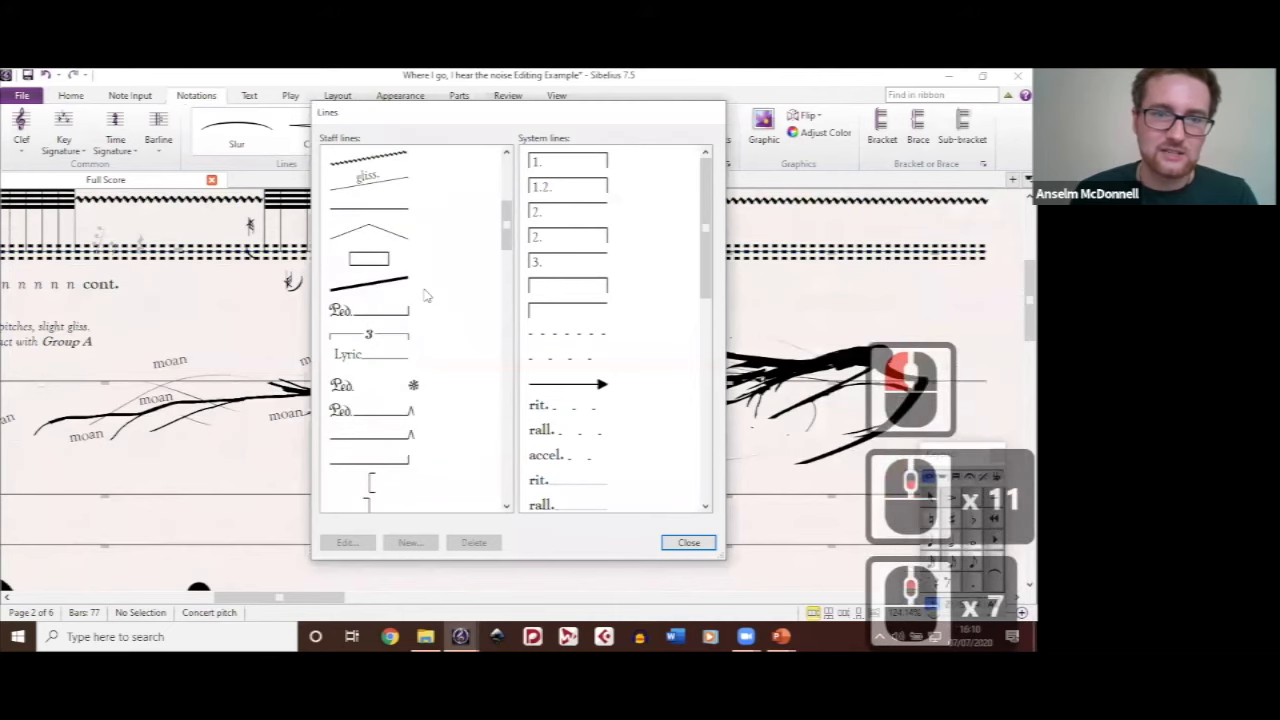
{"action": "left_click", "coordinate": [370, 285]}
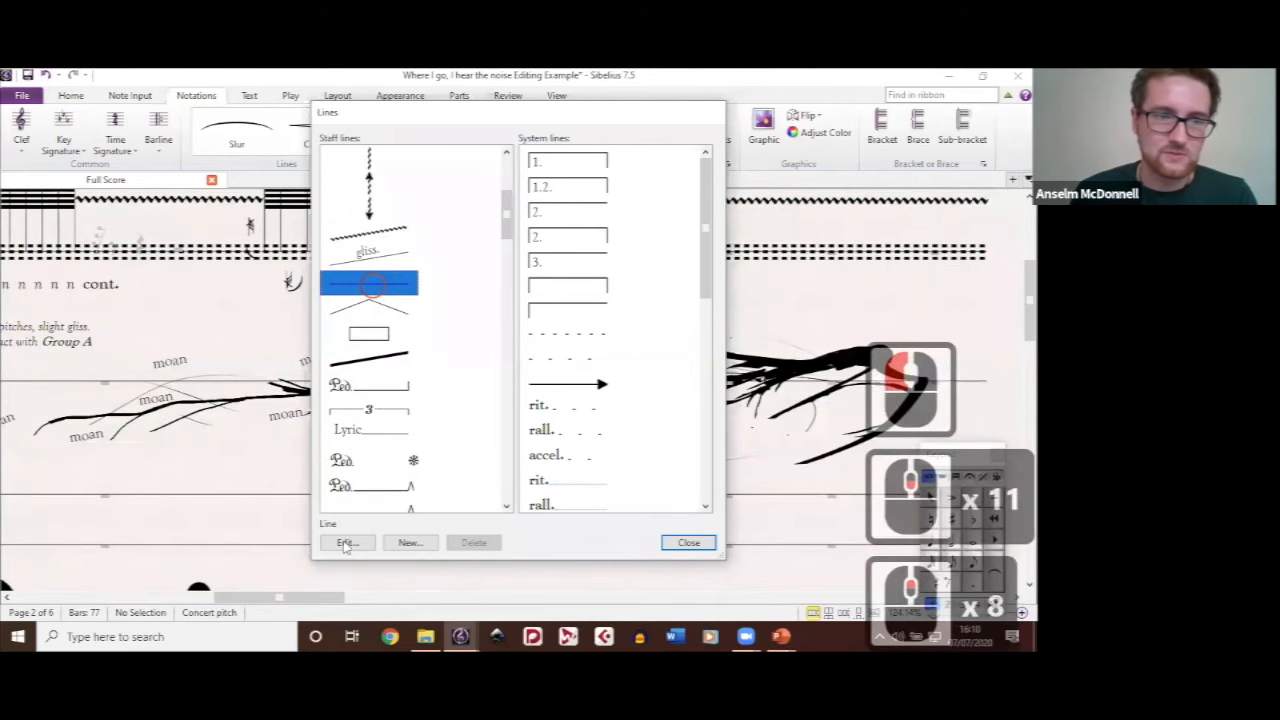
{"action": "left_click", "coordinate": [345, 542]}
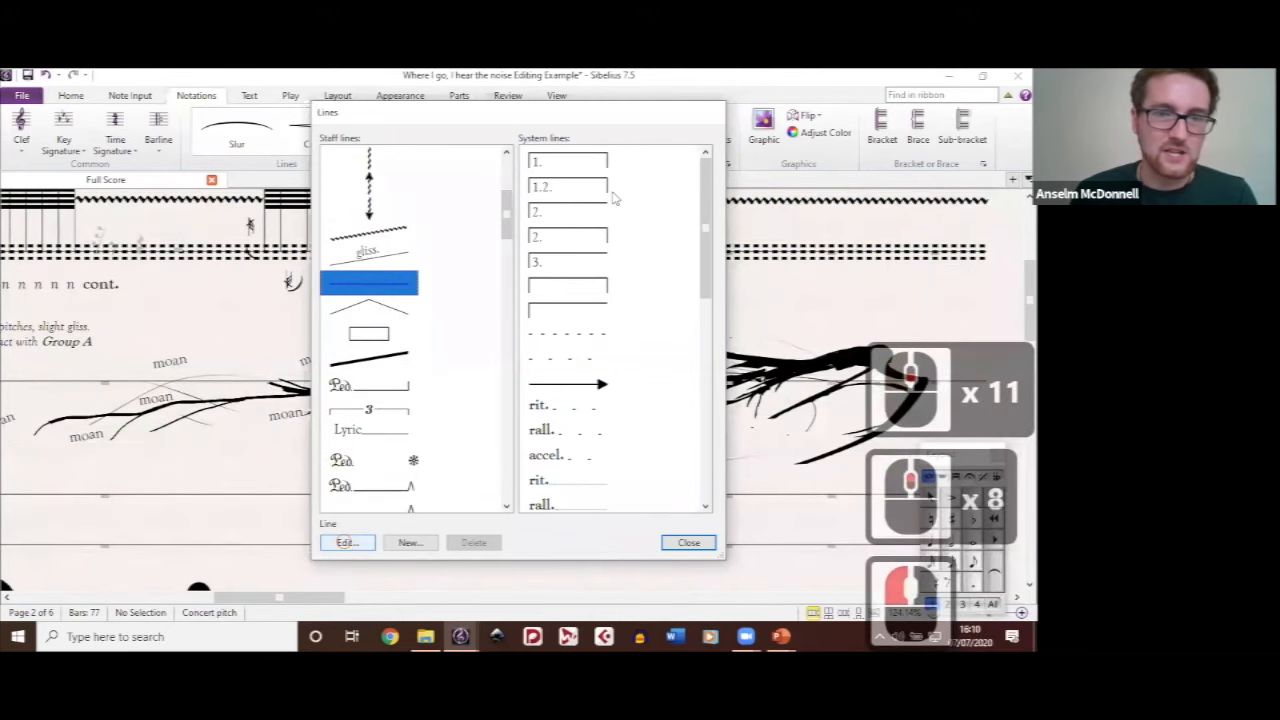
Step: Try a dashed style with a width of 0.4 spaces in the line definition, and leave the line settings without saving
{"action": "left_click", "coordinate": [345, 205]}
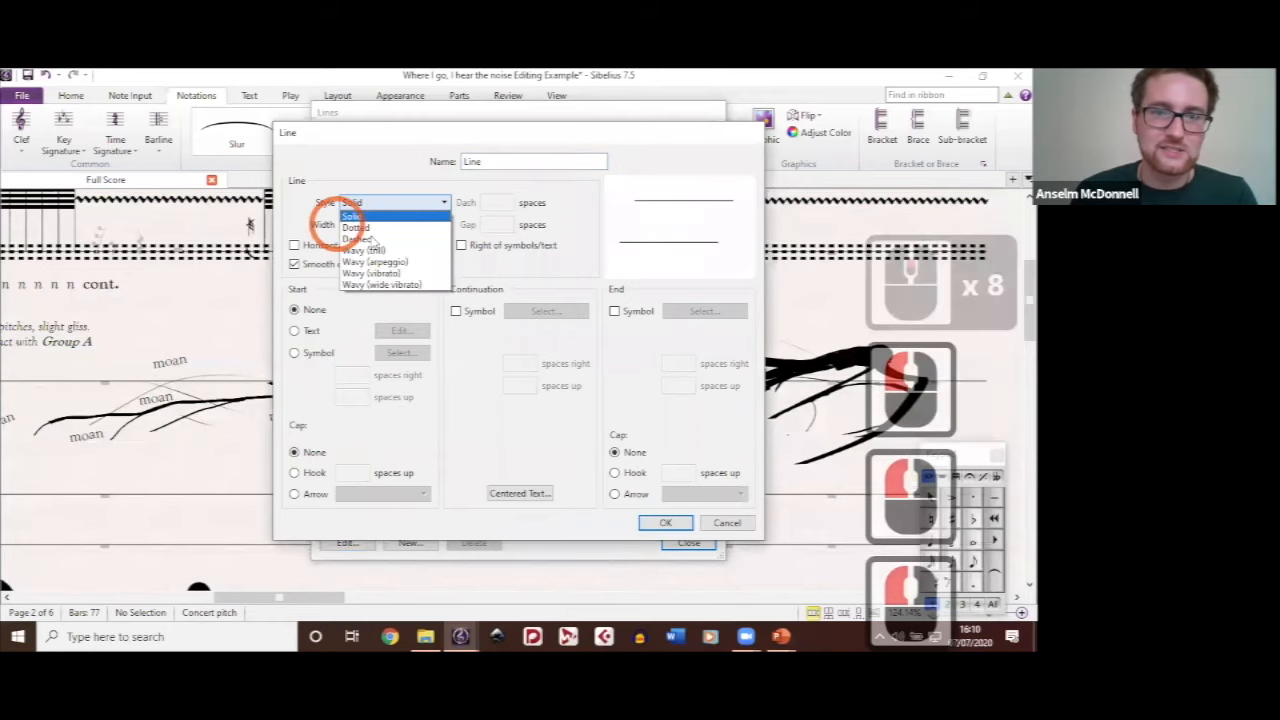
{"action": "left_click", "coordinate": [375, 239]}
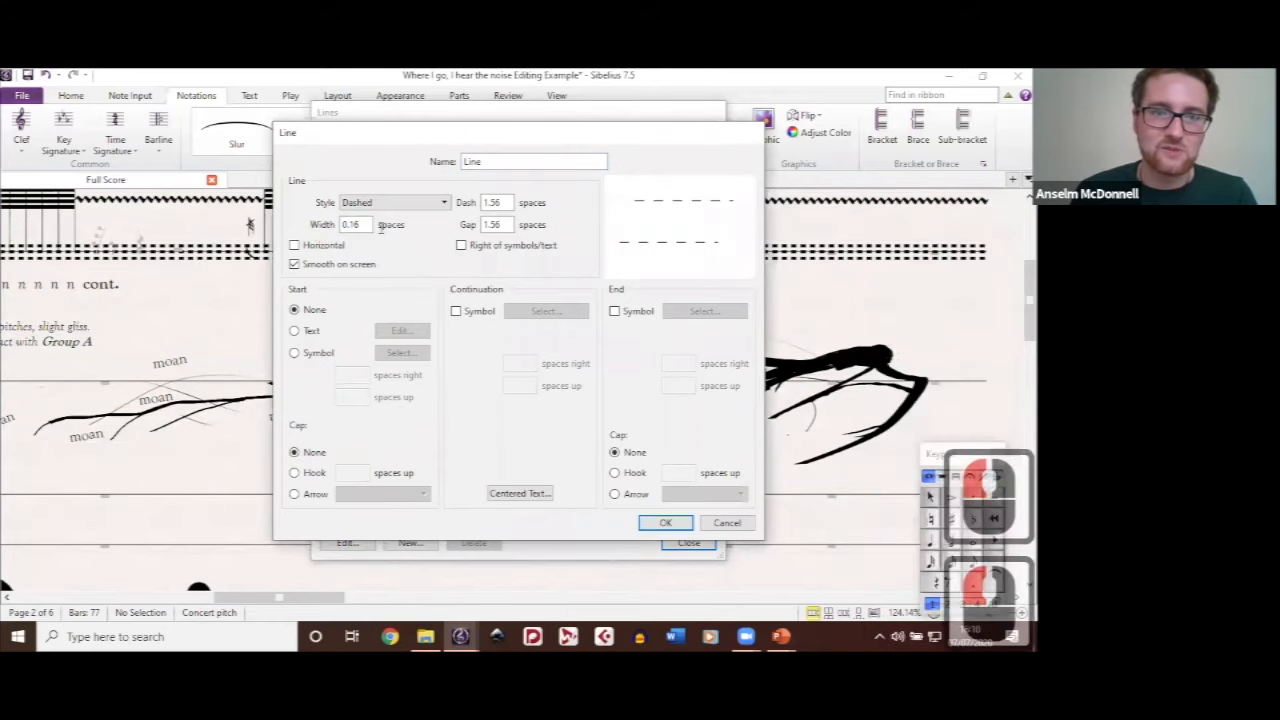
{"action": "double_click", "coordinate": [352, 226]}
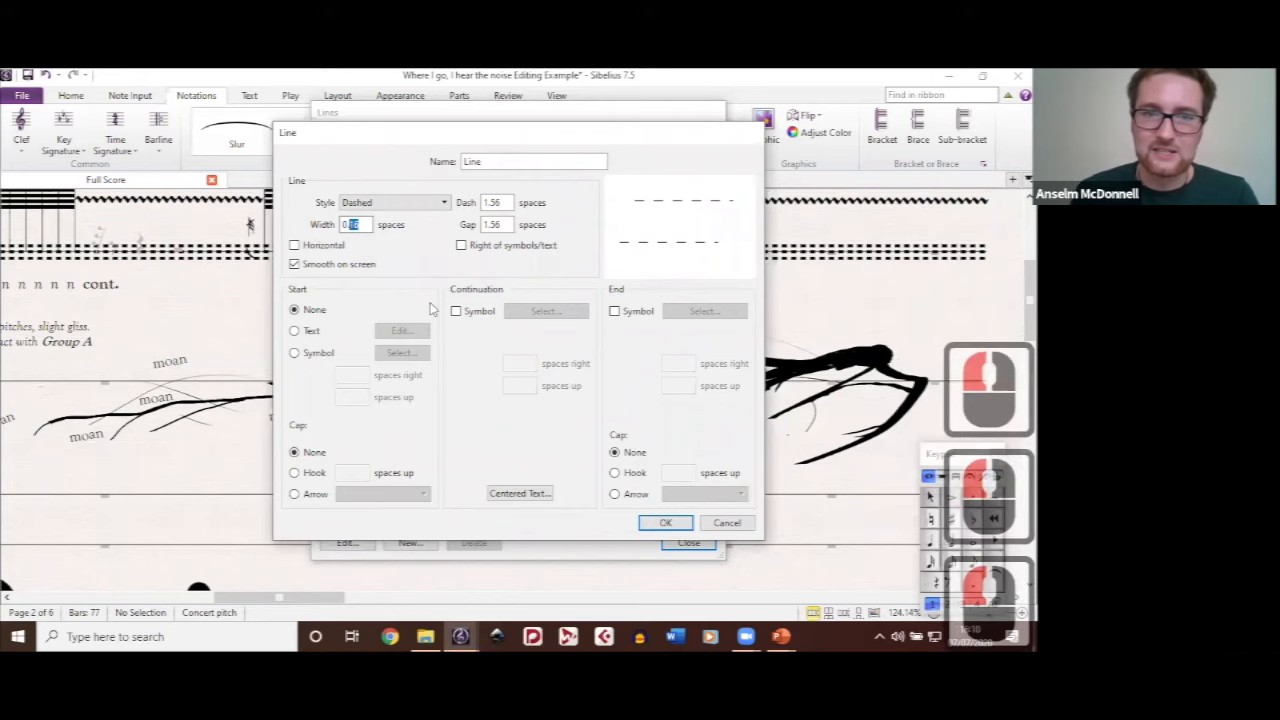
{"action": "type", "text": "0.4"}
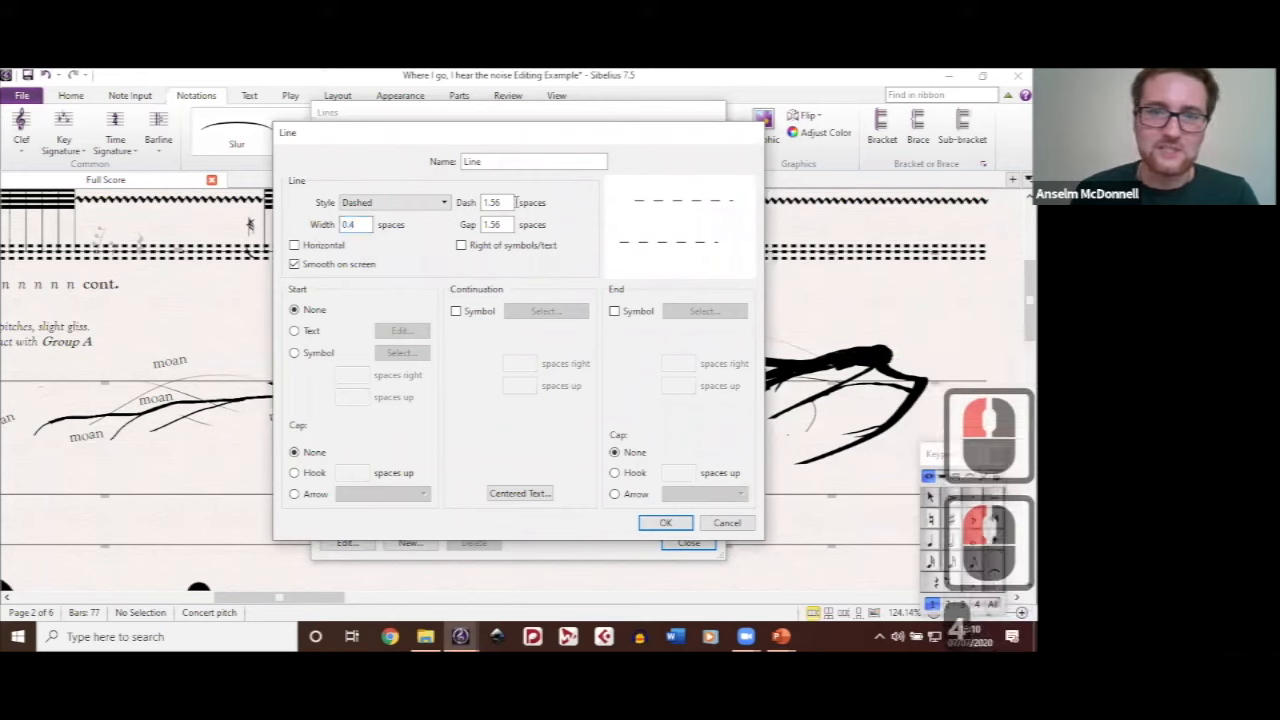
{"action": "double_click", "coordinate": [512, 202]}
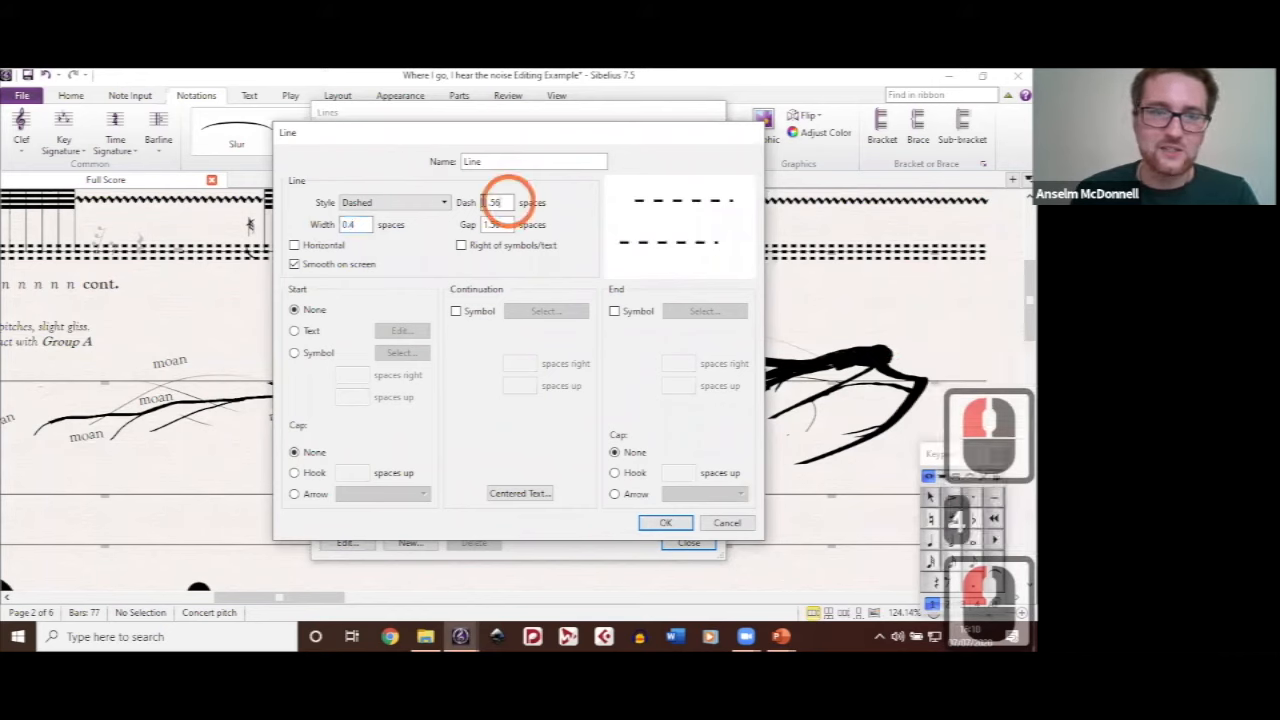
{"action": "left_click", "coordinate": [719, 524]}
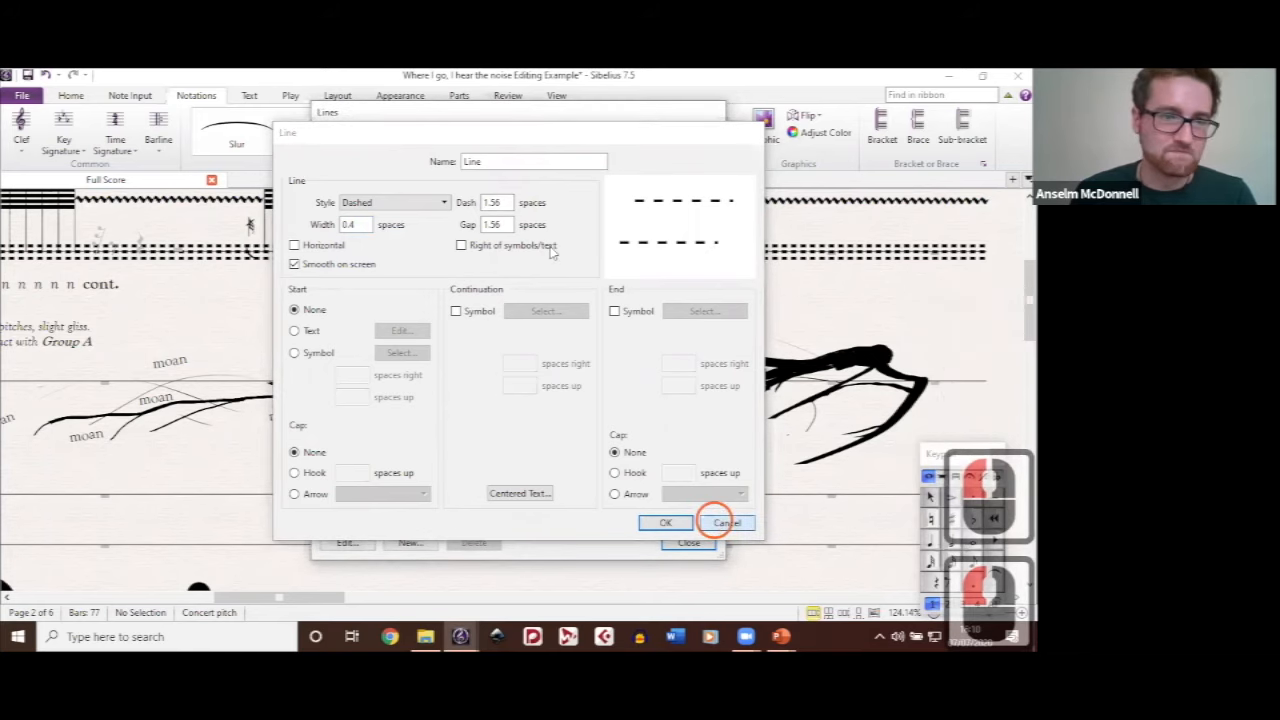
{"action": "left_click", "coordinate": [432, 283]}
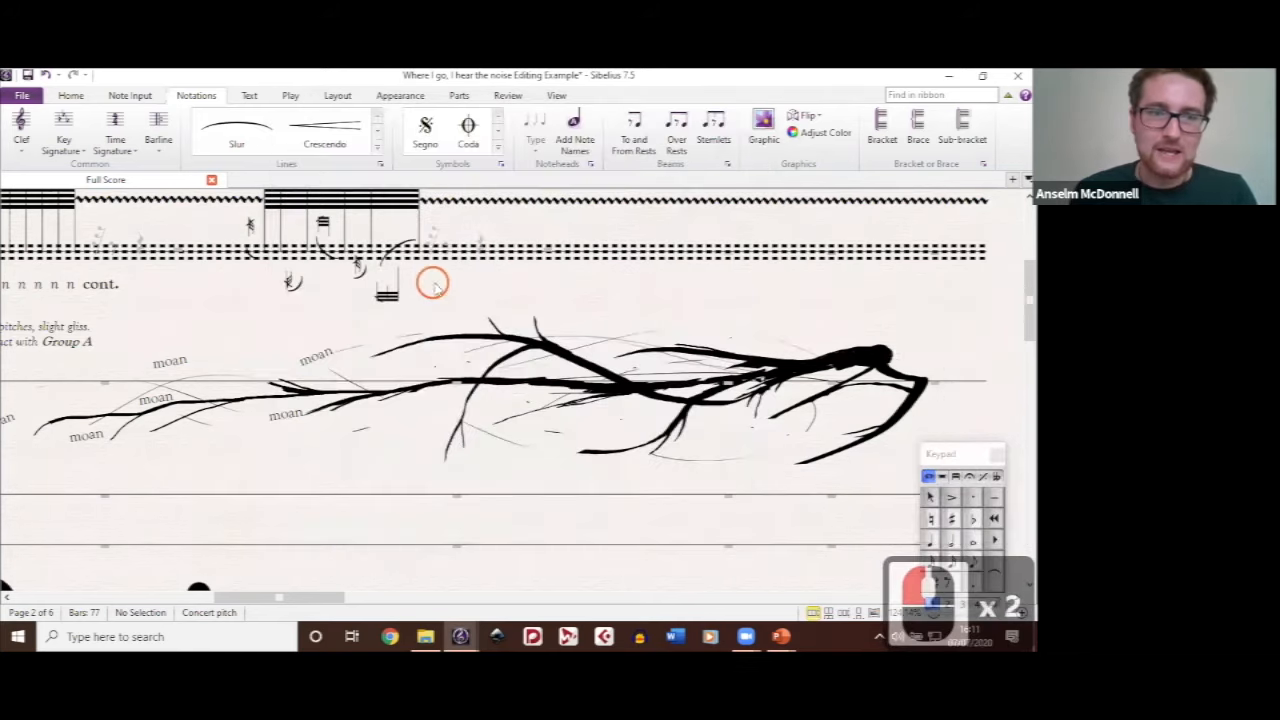
{"action": "left_click", "coordinate": [598, 295], "text": "ctrl"}
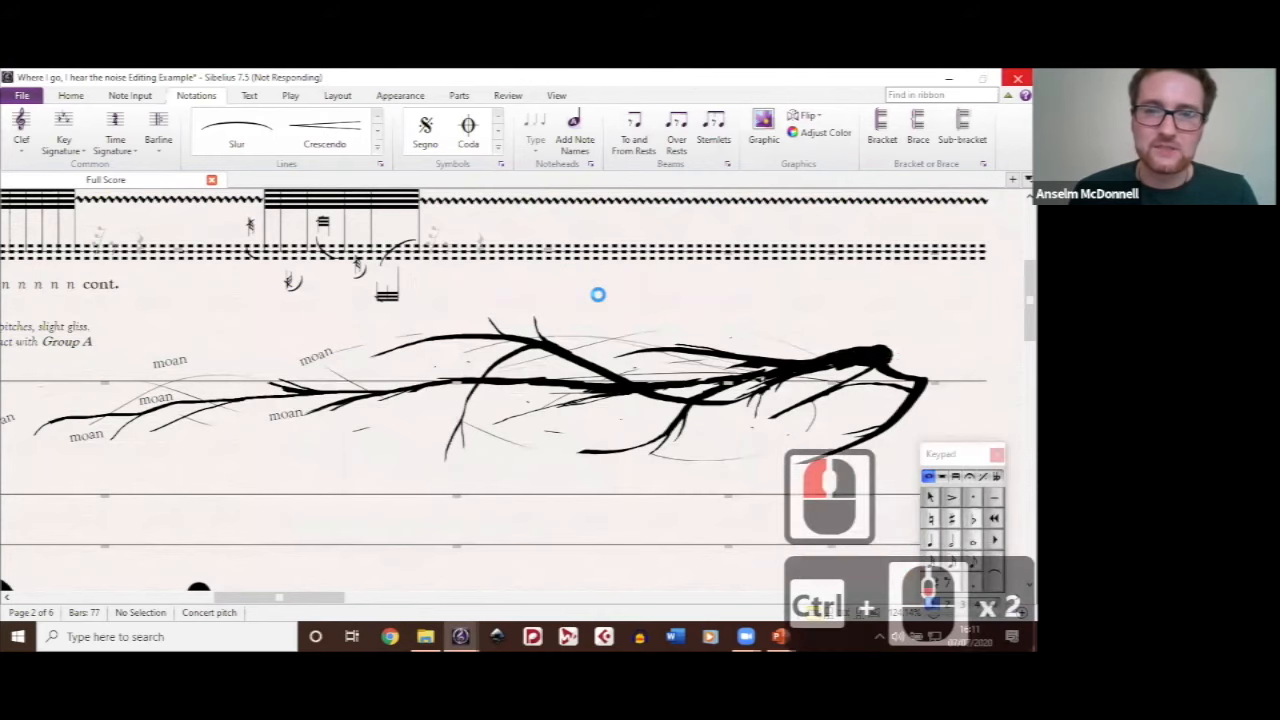
Step: Inspect the open-circle stem graphic above Group A's staff at rehearsal mark 1 by selecting it, and clear the selection
{"action": "scroll", "coordinate": [600, 301], "scroll_direction": "up", "scroll_amount": 5}
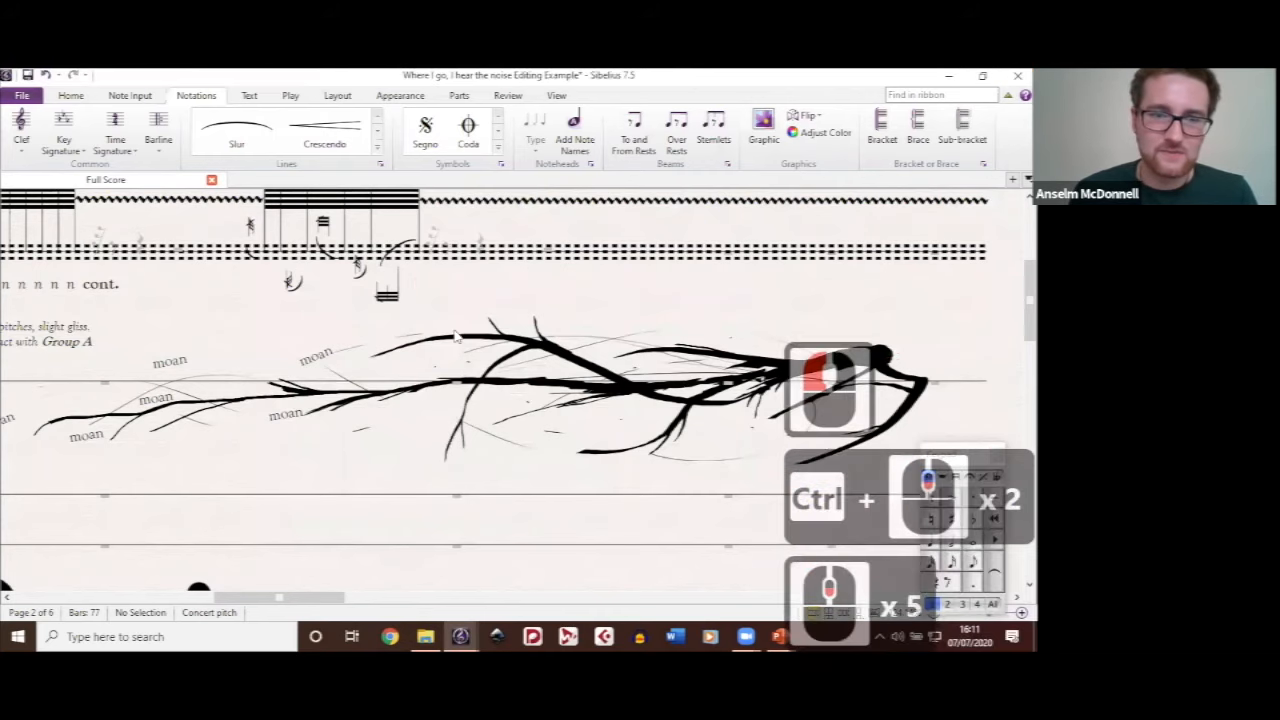
{"action": "left_click_drag", "start_coordinate": [421, 327], "coordinate": [610, 382]}
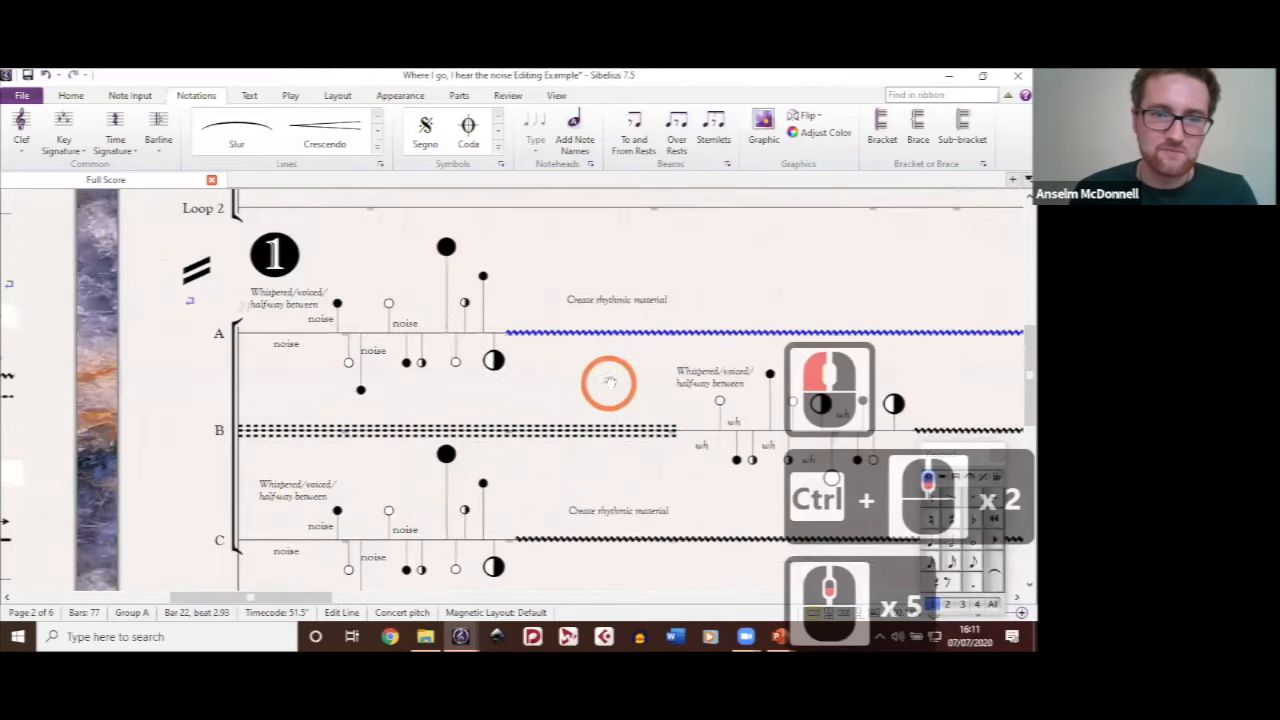
{"action": "scroll", "coordinate": [613, 389], "scroll_direction": "down", "scroll_amount": 3}
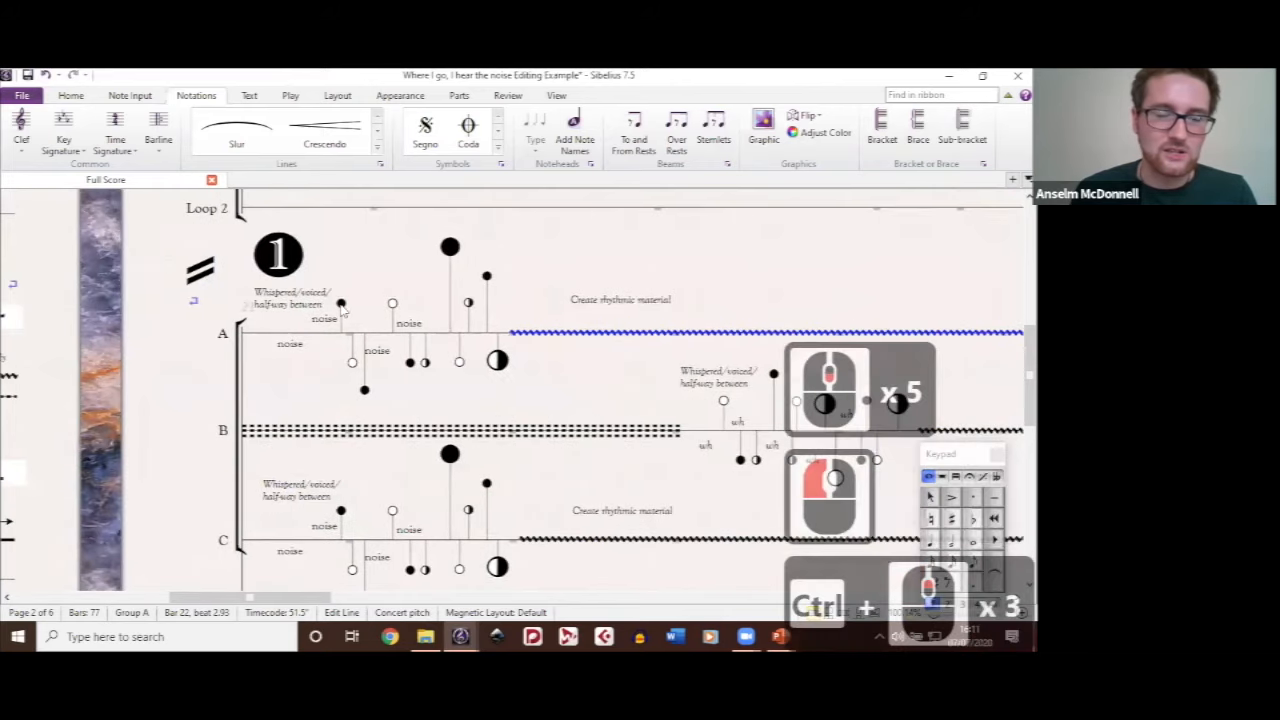
{"action": "scroll", "coordinate": [379, 287], "scroll_direction": "up", "scroll_amount": 3}
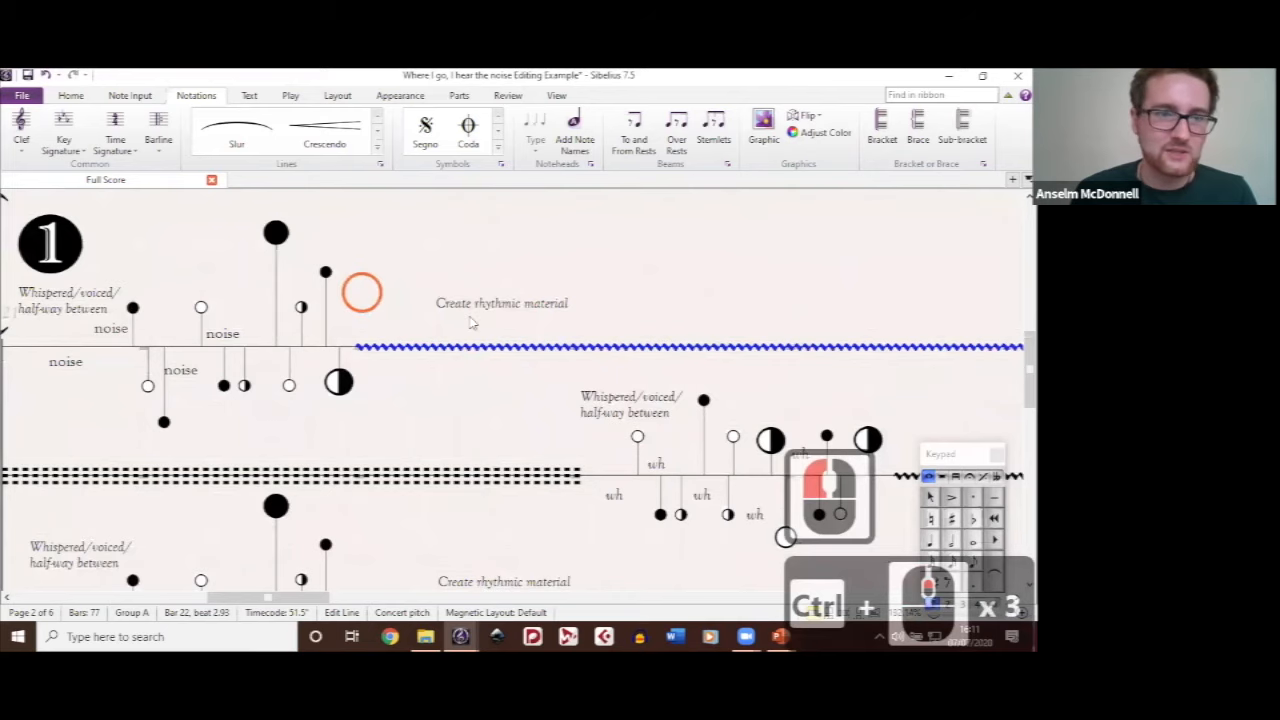
{"action": "scroll", "coordinate": [471, 322], "scroll_direction": "up", "scroll_amount": 2}
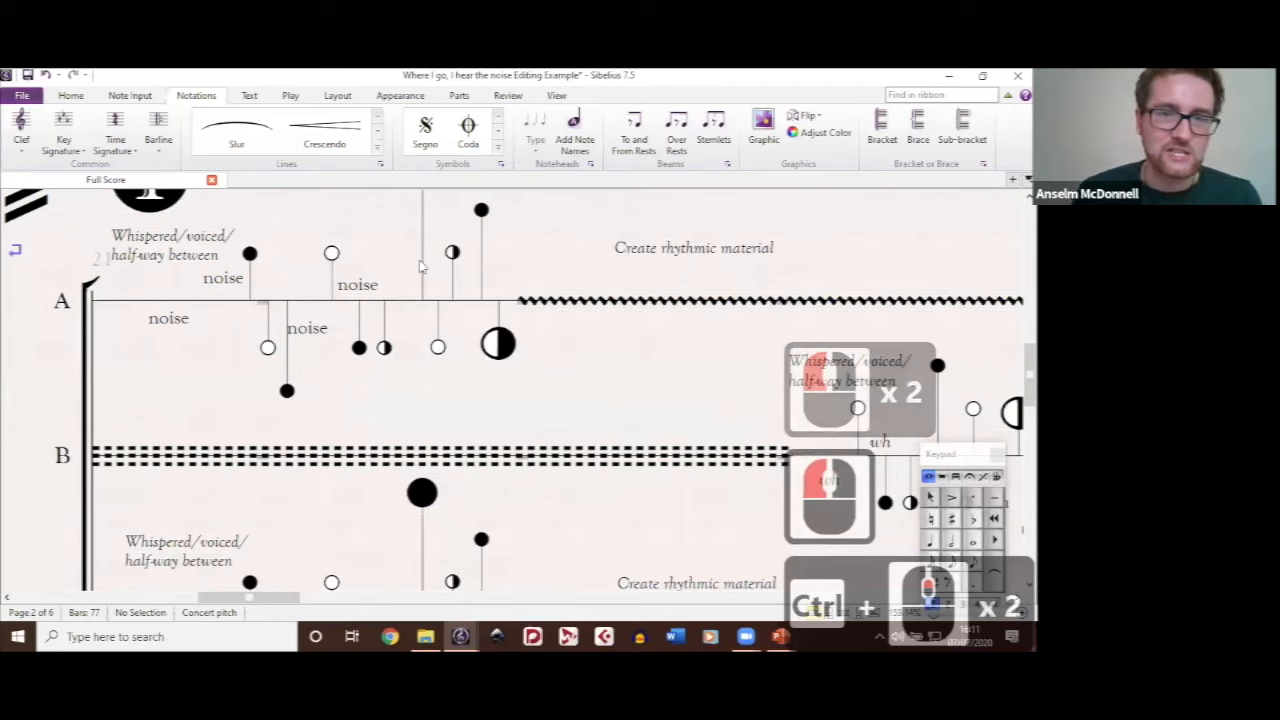
{"action": "left_click", "coordinate": [331, 268]}
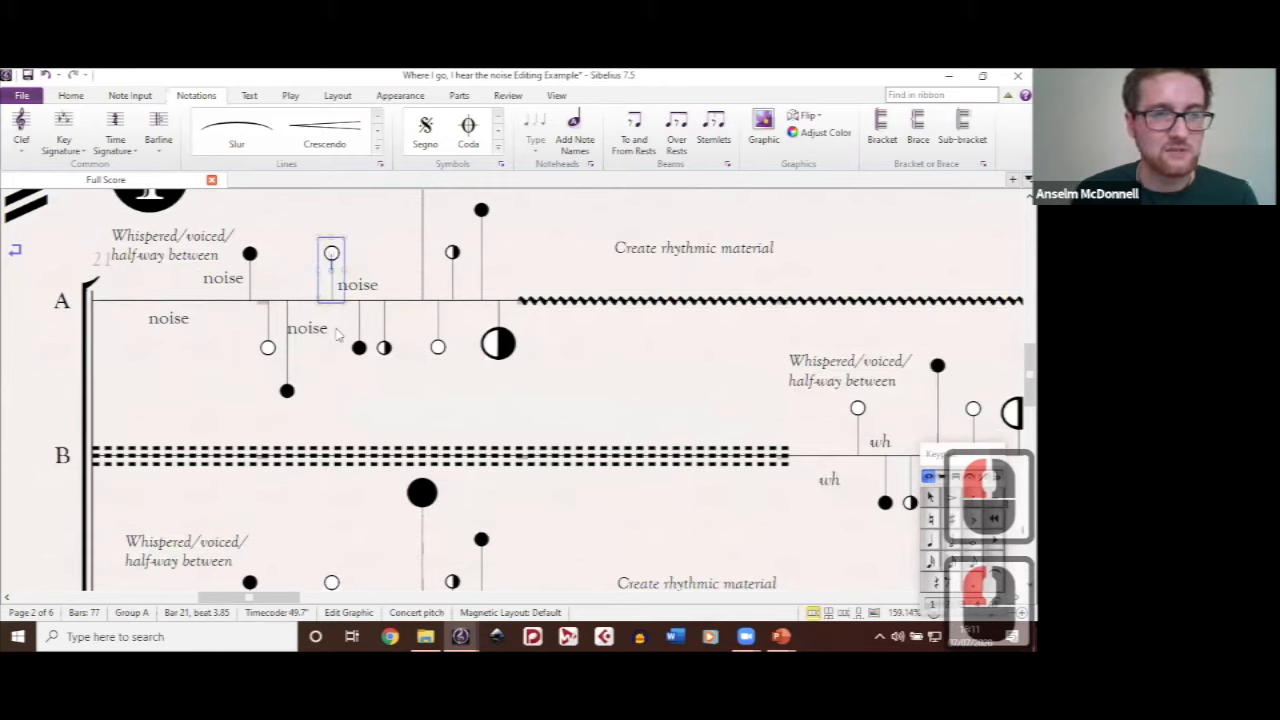
{"action": "left_click", "coordinate": [503, 392]}
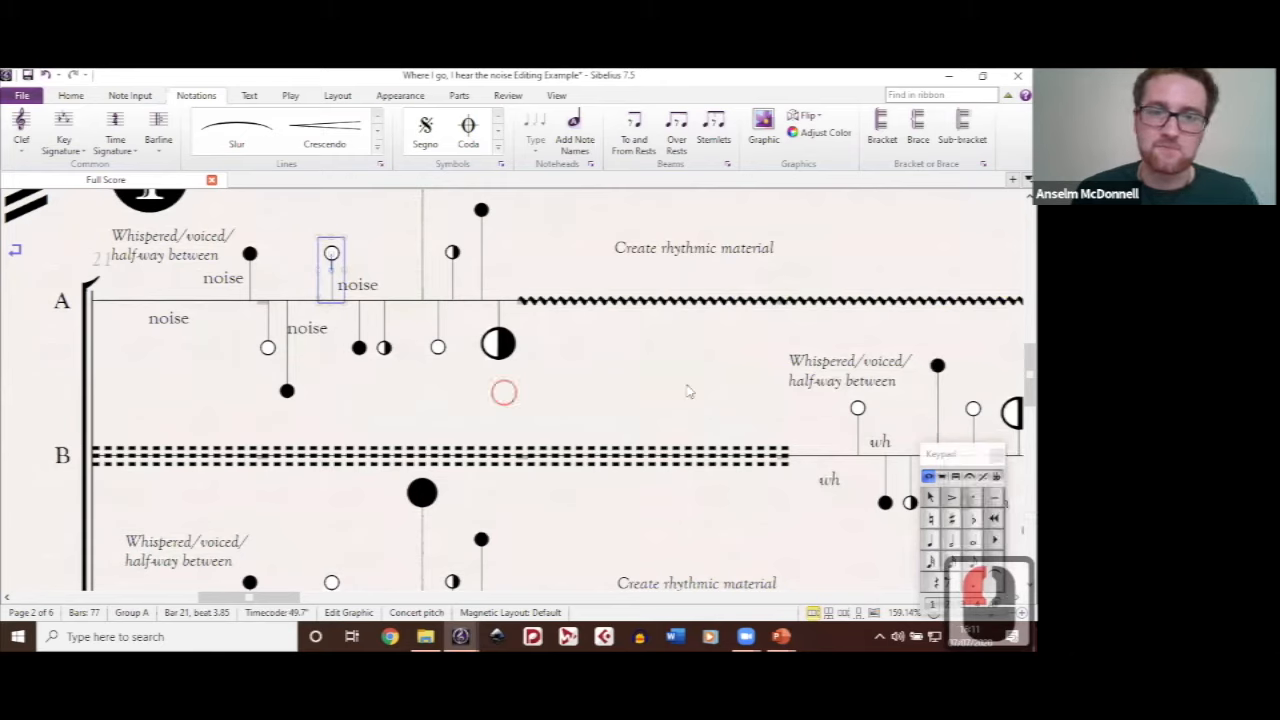
{"action": "left_click", "coordinate": [648, 397]}
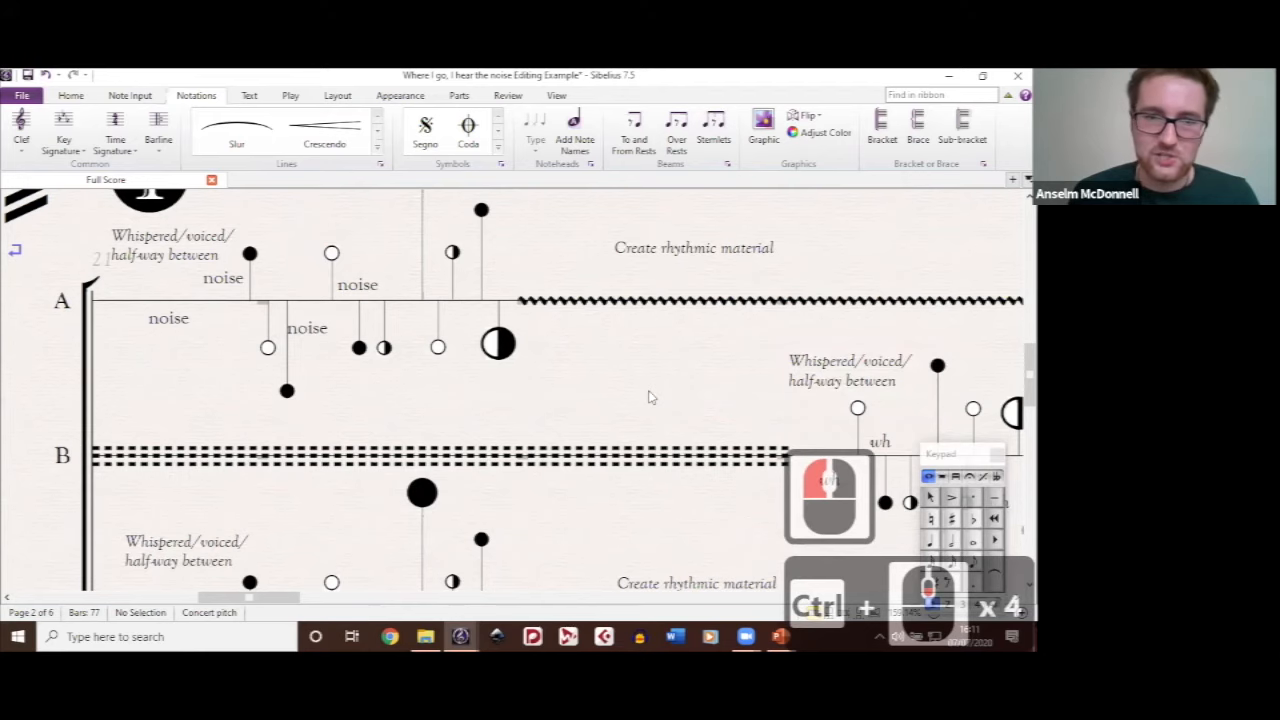
Step: Inspect the faint bar rest at the start of the Loop 1 staff below rehearsal mark 1 by selecting its bar, and clear the selection
{"action": "scroll", "coordinate": [630, 396], "scroll_direction": "down", "scroll_amount": 4}
{"action": "scroll", "coordinate": [617, 243], "scroll_direction": "up", "scroll_amount": 4}
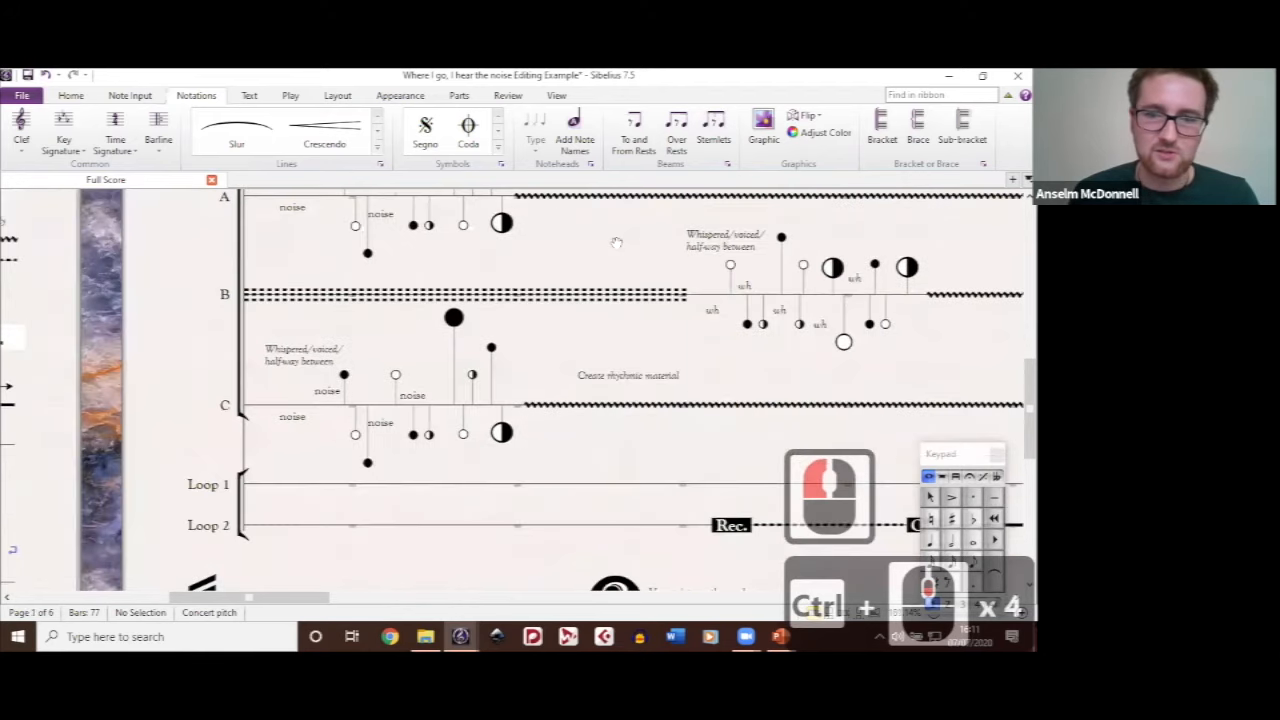
{"action": "scroll", "coordinate": [624, 330], "scroll_direction": "down", "scroll_amount": 1}
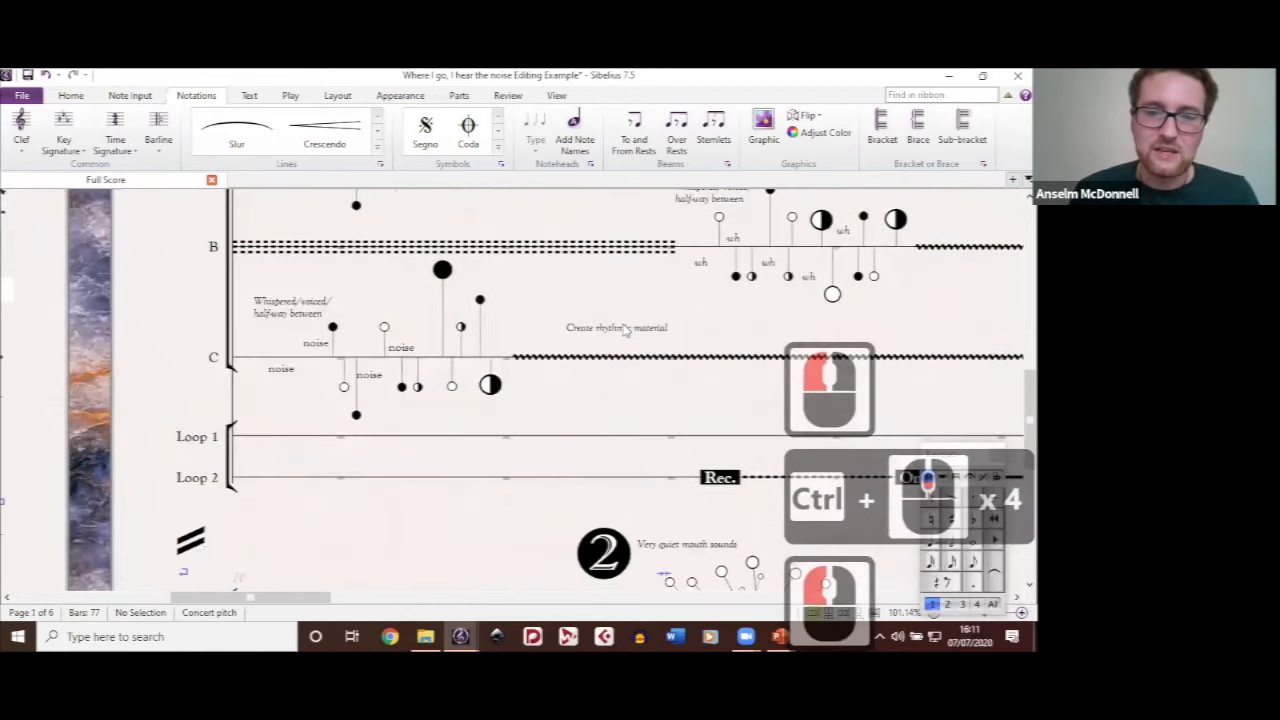
{"action": "scroll", "coordinate": [420, 346], "scroll_direction": "down", "scroll_amount": 3}
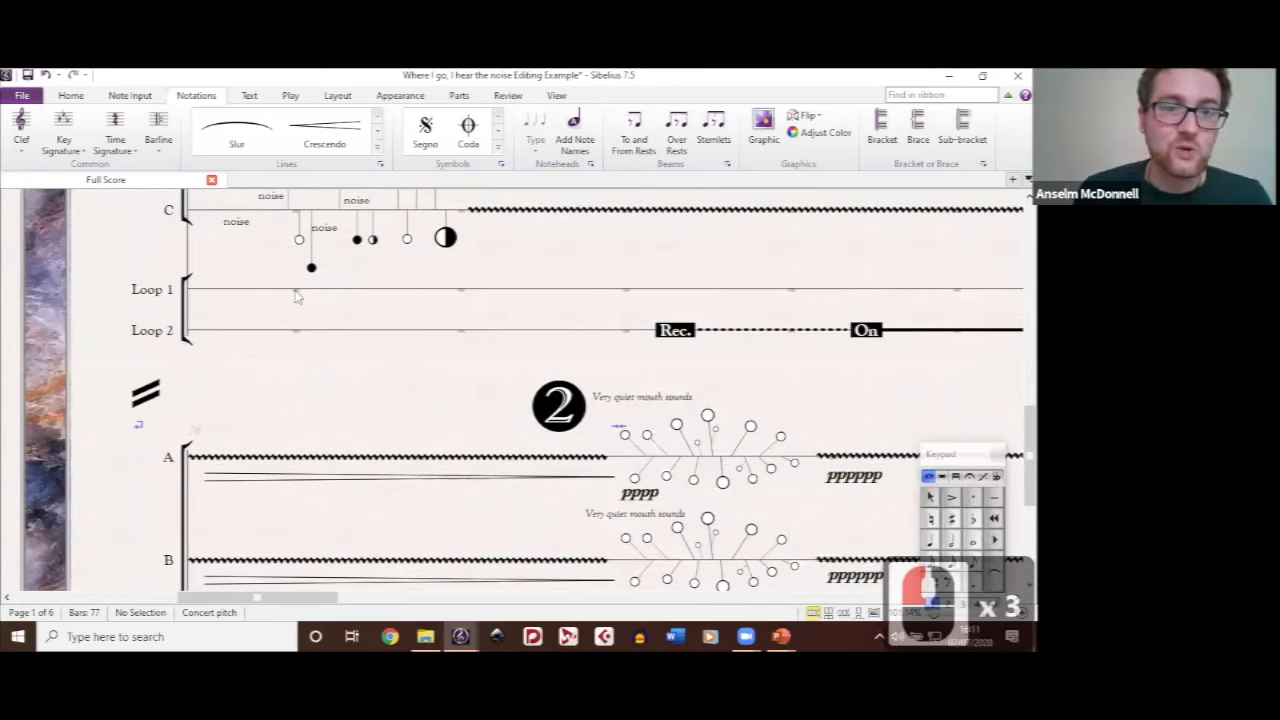
{"action": "left_click", "coordinate": [297, 295]}
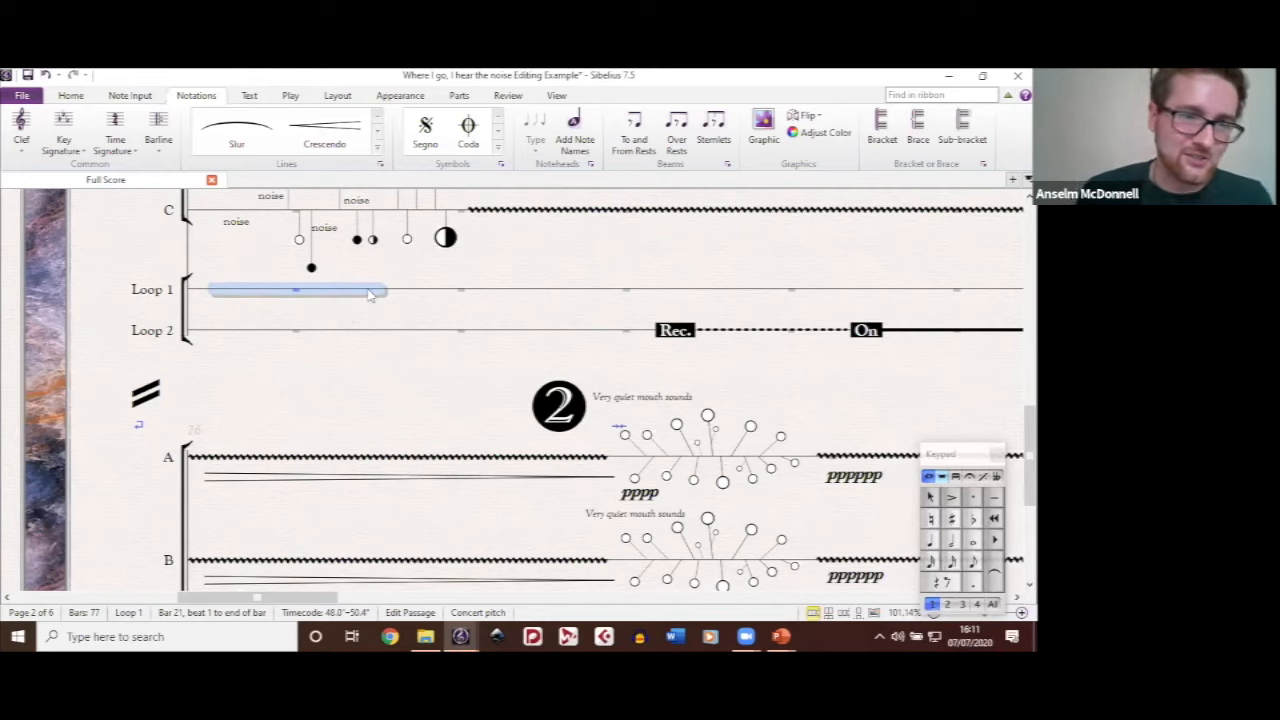
{"action": "left_click", "coordinate": [305, 296]}
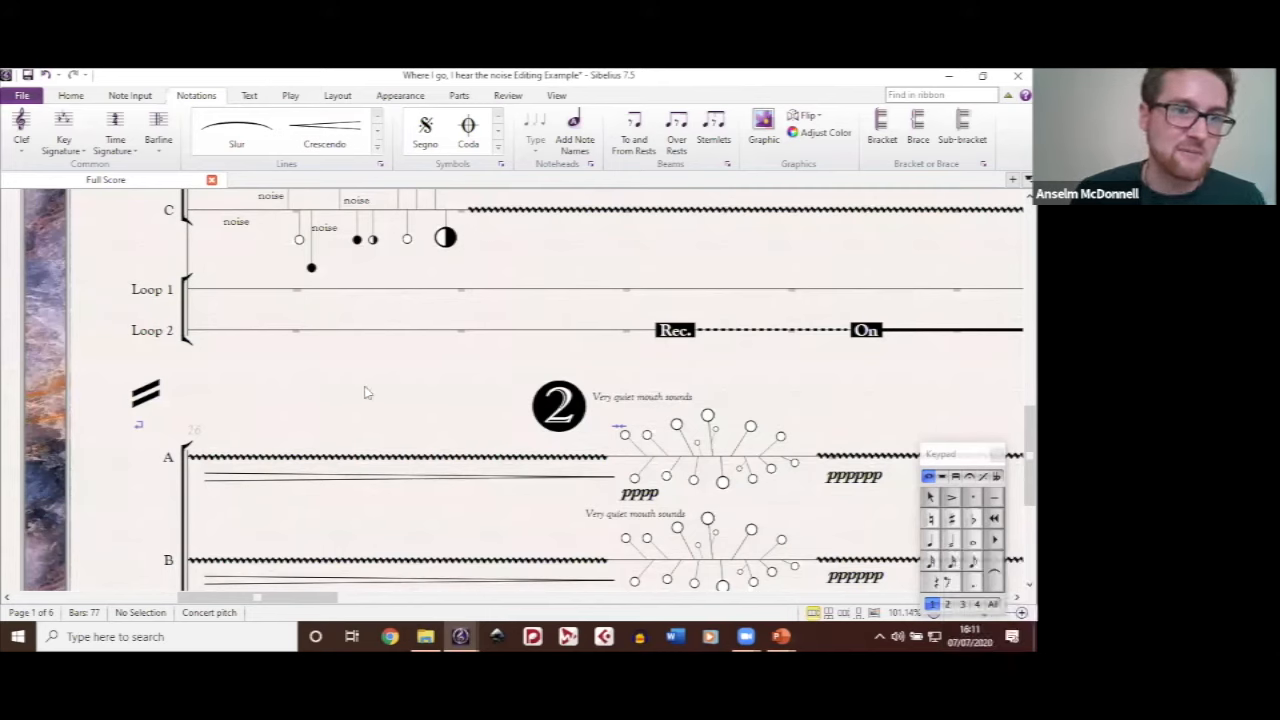
Step: Examine the Rec., On and Off lines on the Loop 2 staff and the circle graphics around rehearsal mark 2 on page 2
{"action": "left_click_drag", "start_coordinate": [365, 393], "coordinate": [395, 377]}
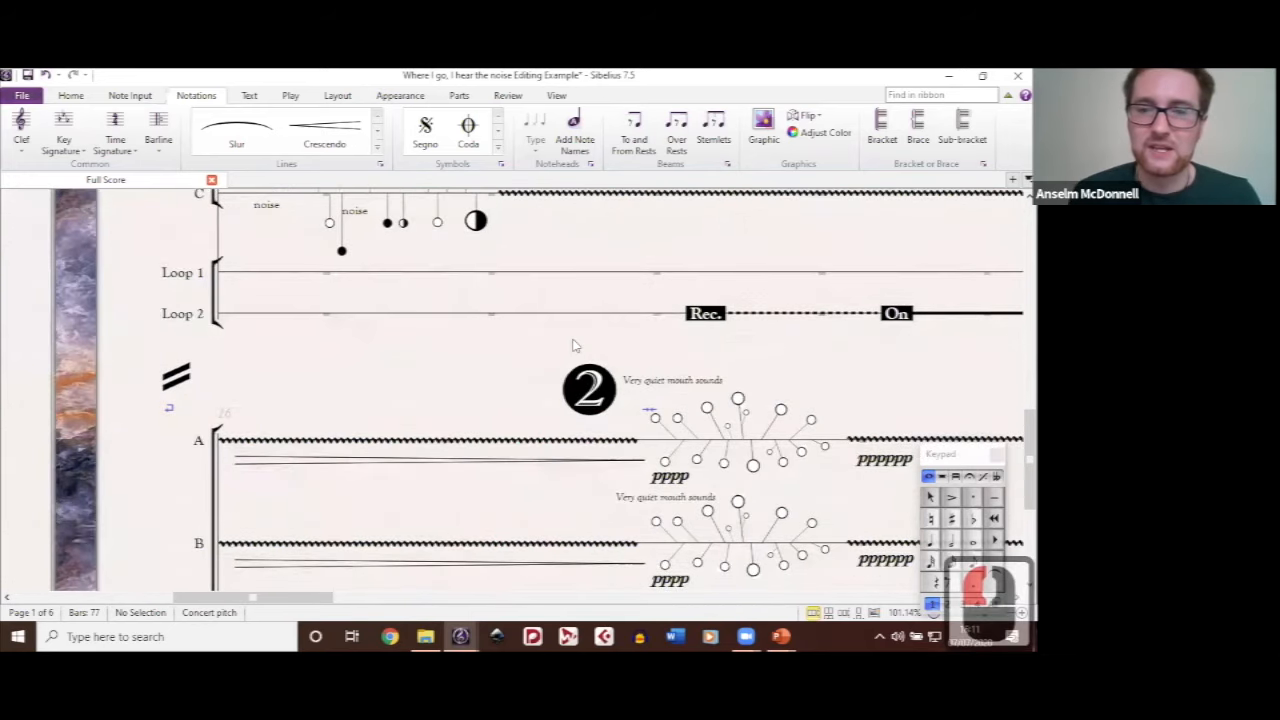
{"action": "scroll", "coordinate": [422, 338], "scroll_direction": "down", "scroll_amount": 1, "text": "ctrl"}
{"action": "mouse_move", "coordinate": [434, 369]}
{"action": "left_mouse_down"}
{"action": "mouse_move", "coordinate": [422, 349]}
{"action": "mouse_move", "coordinate": [417, 366]}
{"action": "left_mouse_up"}
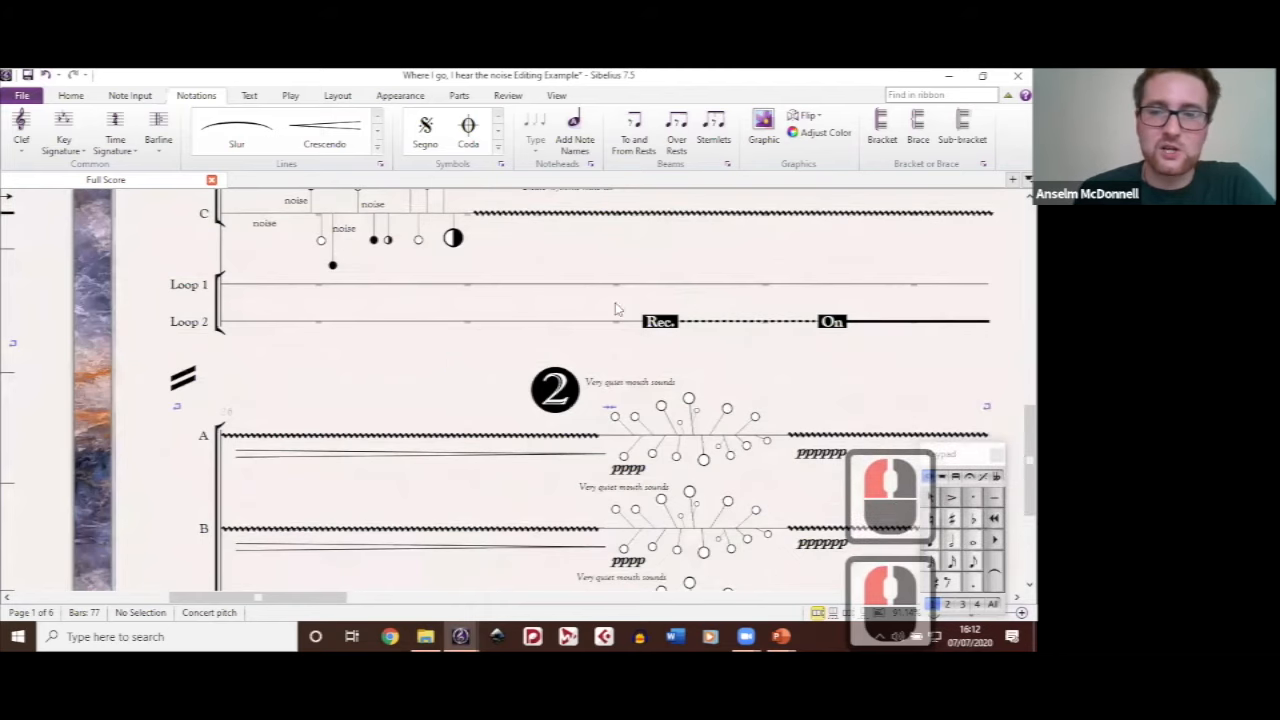
{"action": "mouse_move", "coordinate": [526, 354]}
{"action": "left_mouse_down"}
{"action": "mouse_move", "coordinate": [347, 316]}
{"action": "mouse_move", "coordinate": [500, 317]}
{"action": "left_mouse_up"}
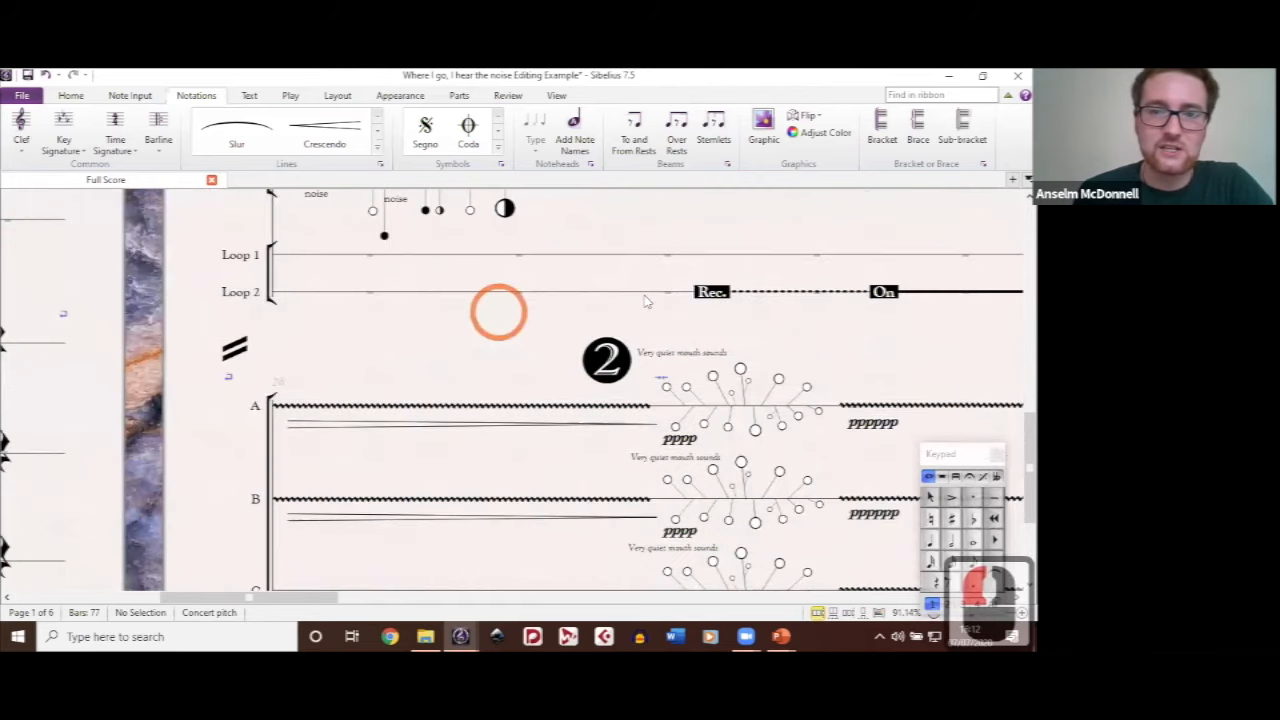
{"action": "left_click_drag", "start_coordinate": [906, 292], "coordinate": [645, 297]}
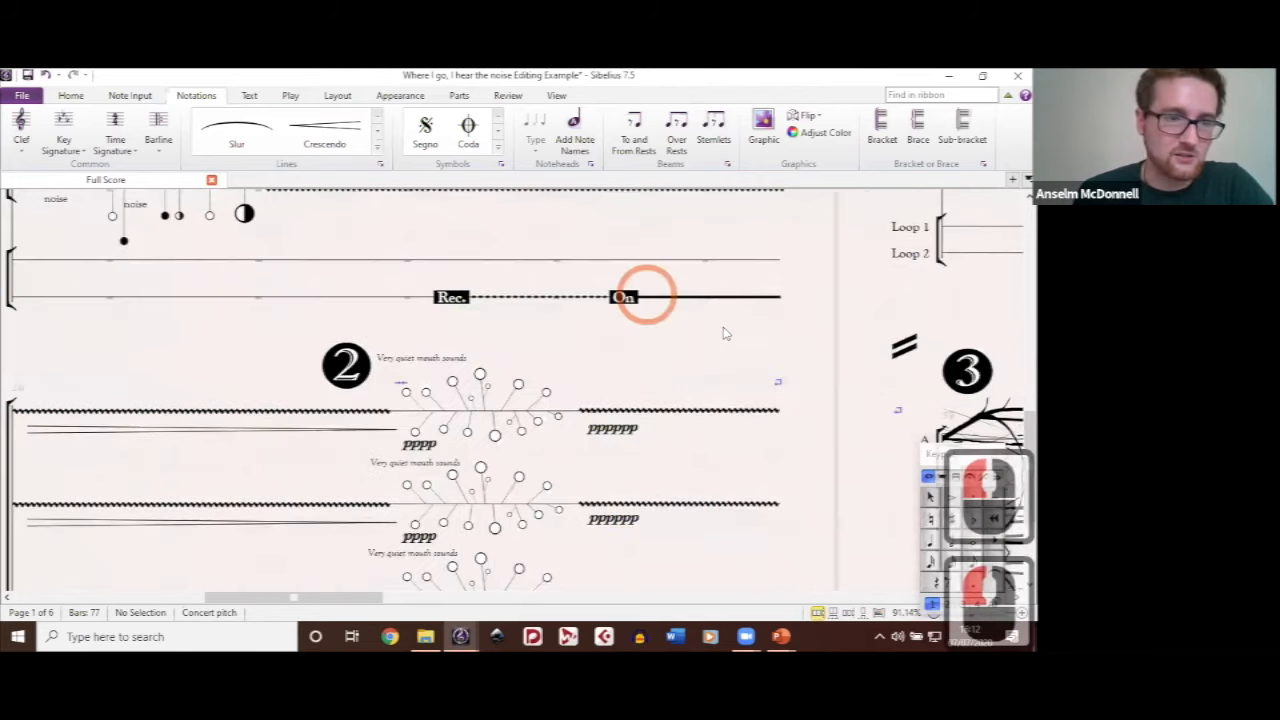
{"action": "left_click_drag", "start_coordinate": [537, 545], "coordinate": [710, 370]}
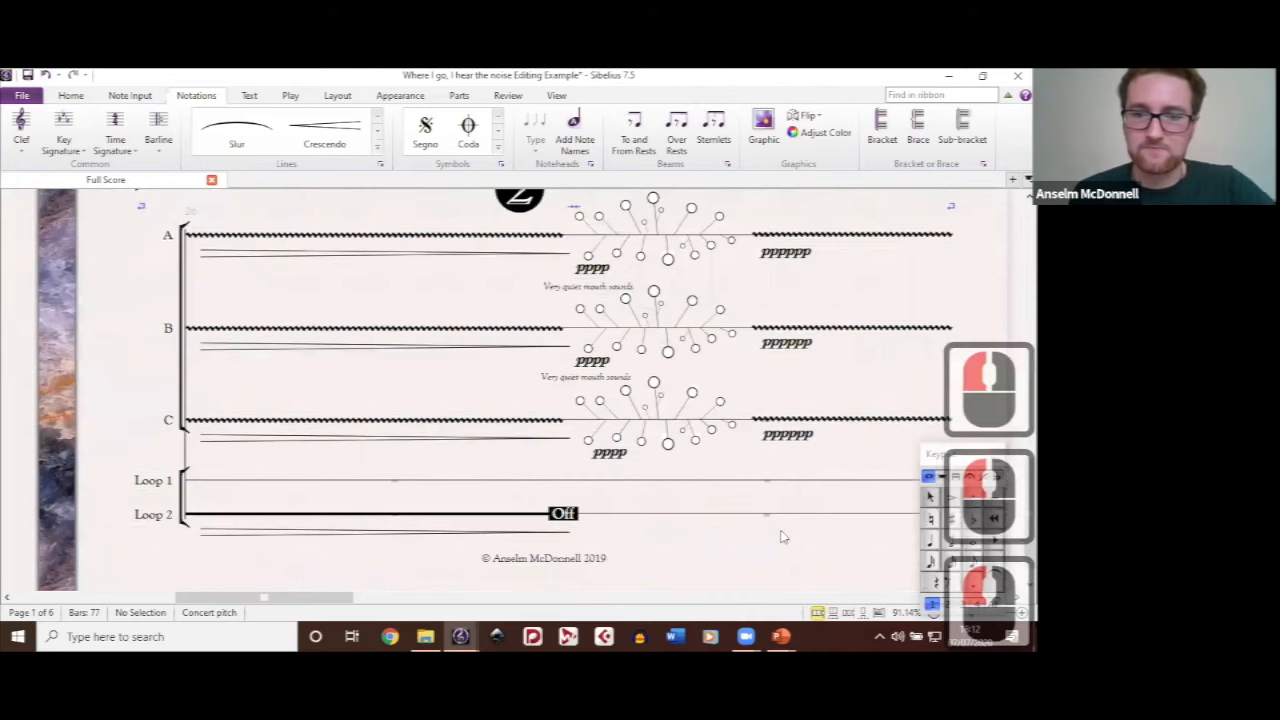
{"action": "scroll", "coordinate": [803, 381], "scroll_direction": "right", "scroll_amount": 5}
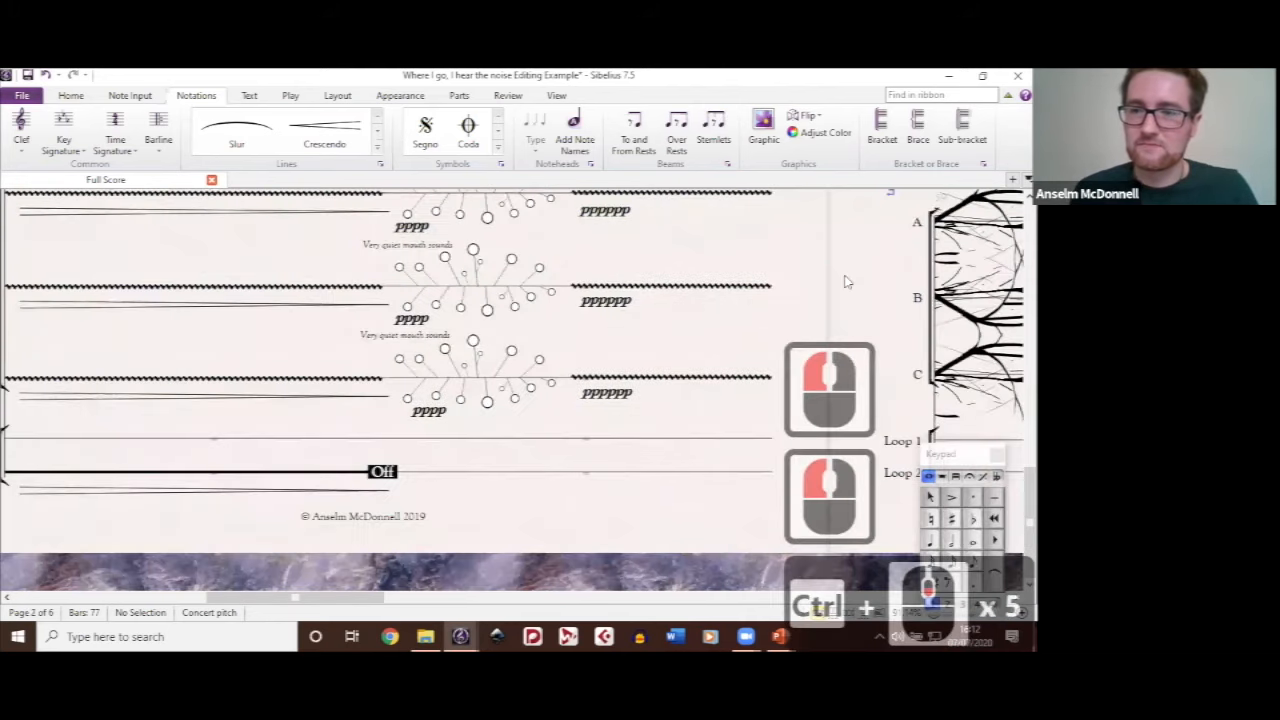
{"action": "scroll", "coordinate": [703, 294], "scroll_direction": "down", "scroll_amount": 1}
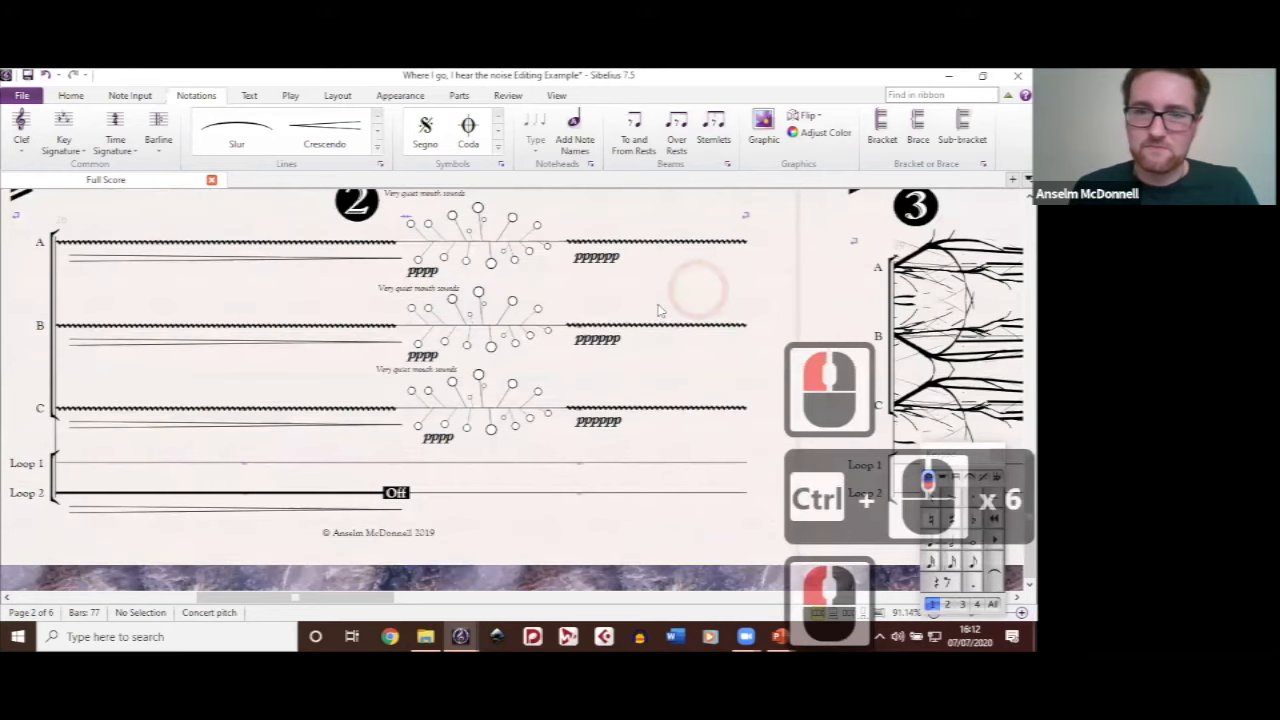
Step: Survey the graphics across the remaining pages of the score, and return to page 4 to examine its repeated-note figures and loop staves
{"action": "scroll", "coordinate": [655, 328], "scroll_direction": "down", "scroll_amount": 6}
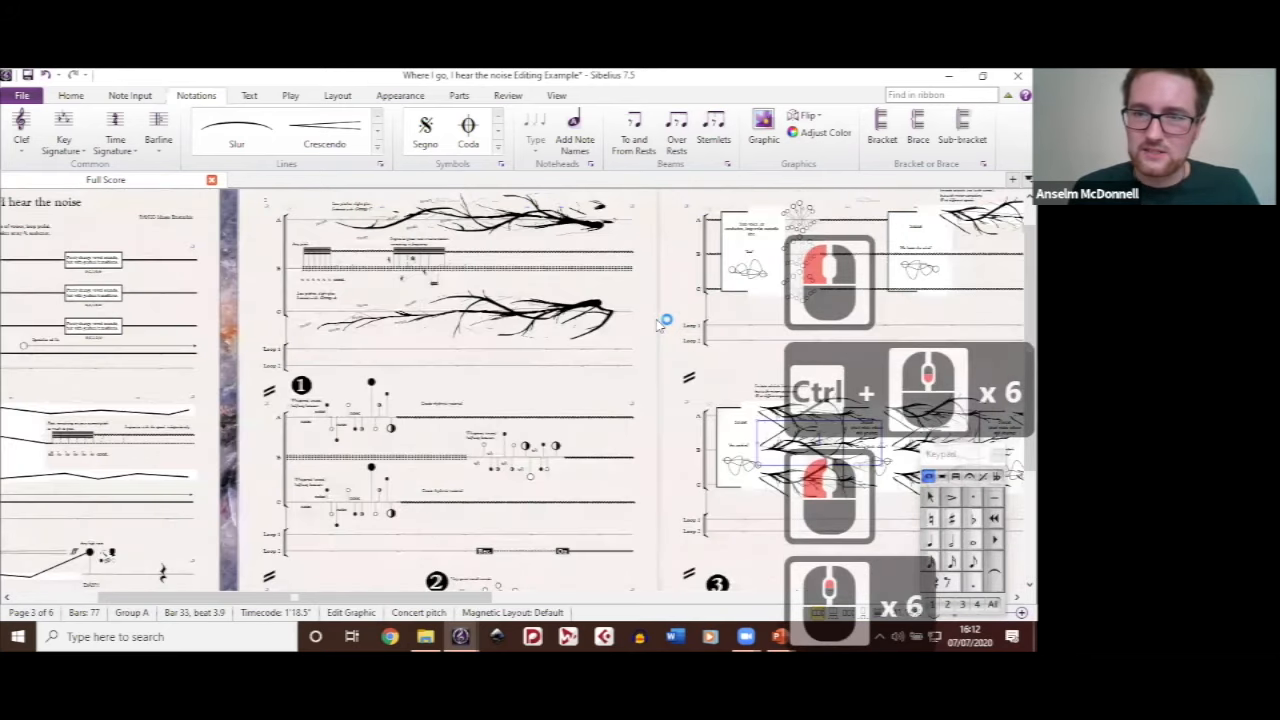
{"action": "scroll", "coordinate": [659, 323], "scroll_direction": "right", "scroll_amount": 20}
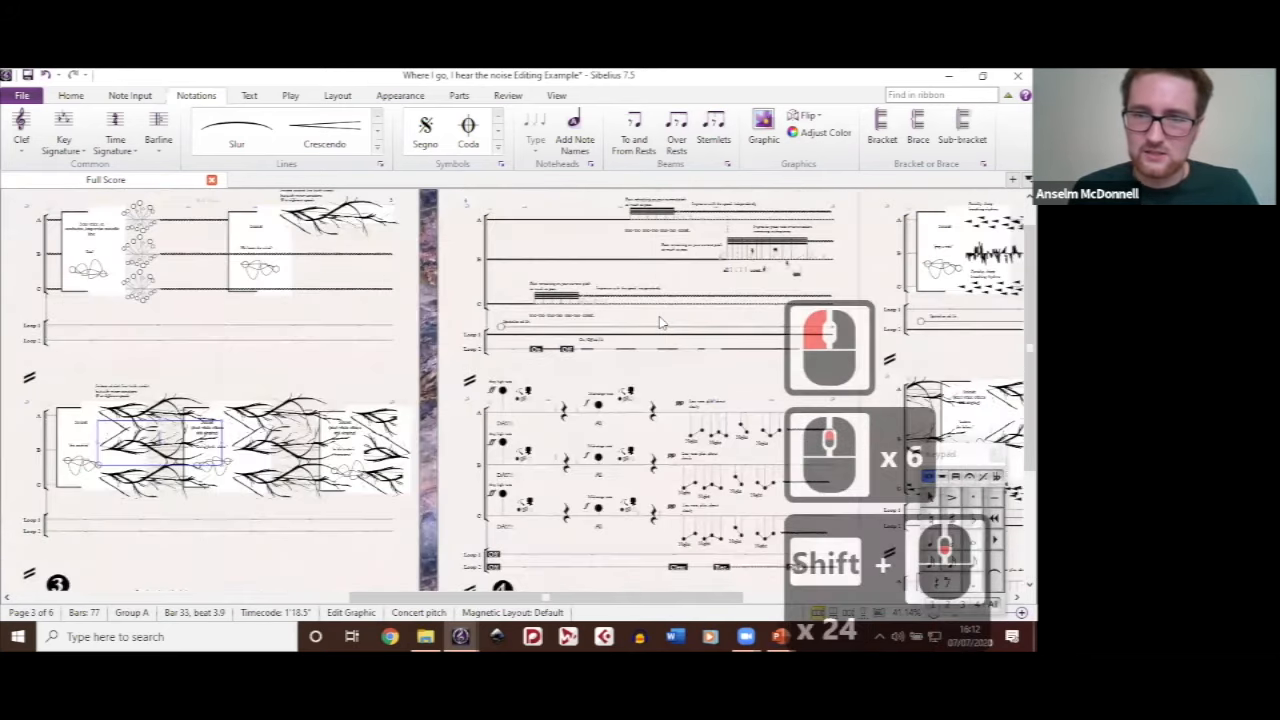
{"action": "scroll", "coordinate": [665, 320], "scroll_direction": "down", "scroll_amount": 6}
{"action": "scroll", "coordinate": [670, 316], "scroll_direction": "right", "scroll_amount": 12}
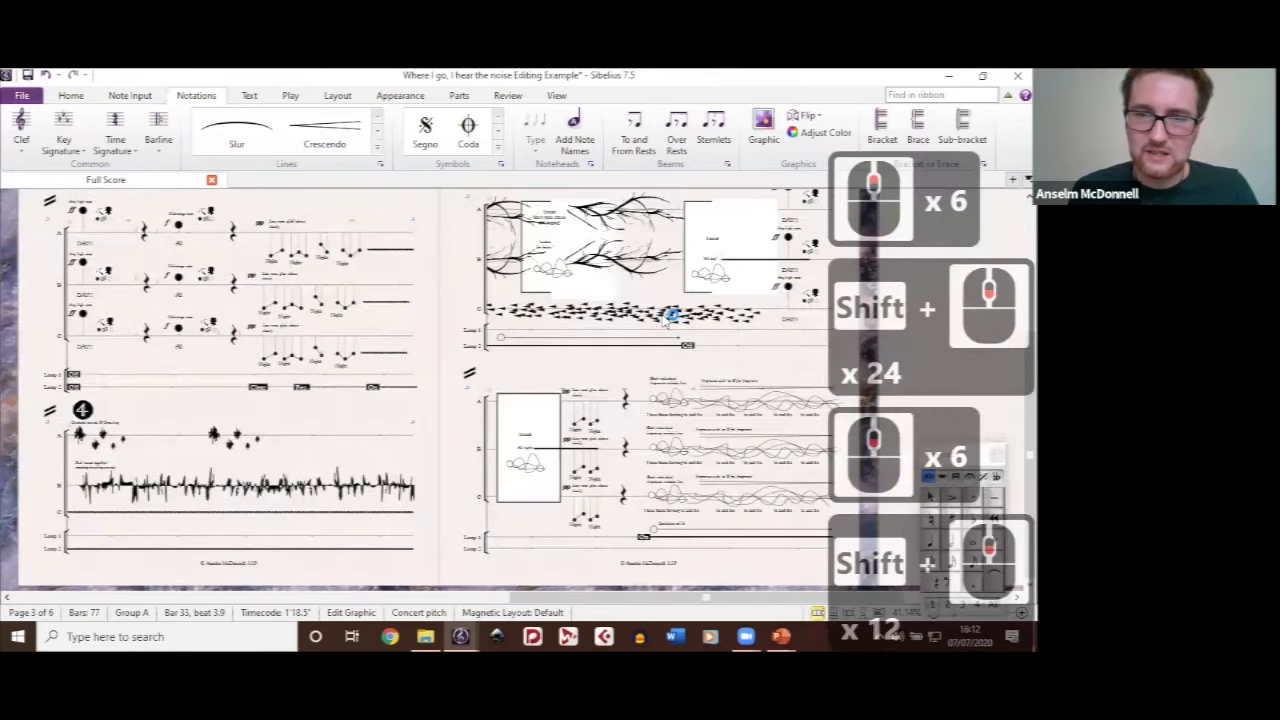
{"action": "scroll", "coordinate": [663, 318], "scroll_direction": "right", "scroll_amount": 4}
{"action": "scroll", "coordinate": [663, 318], "scroll_direction": "up", "scroll_amount": 11}
{"action": "scroll", "coordinate": [663, 318], "scroll_direction": "right", "scroll_amount": 12}
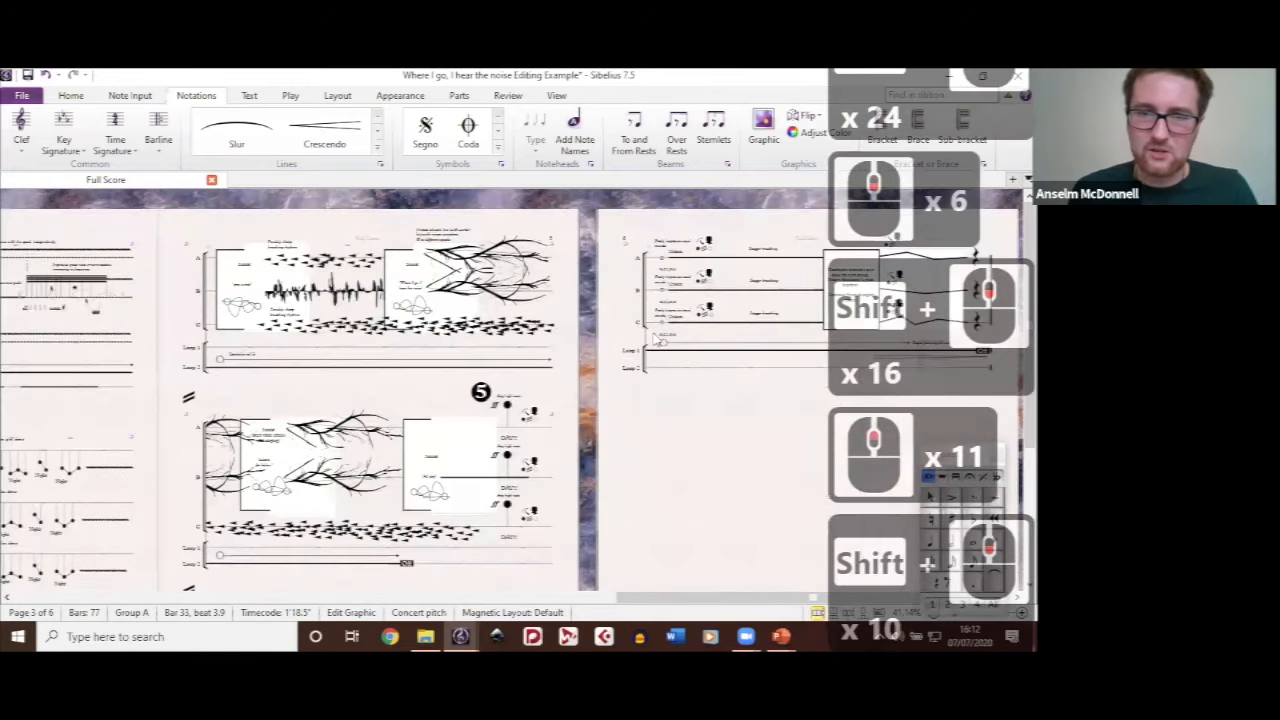
{"action": "scroll", "coordinate": [654, 333], "scroll_direction": "left", "scroll_amount": 7}
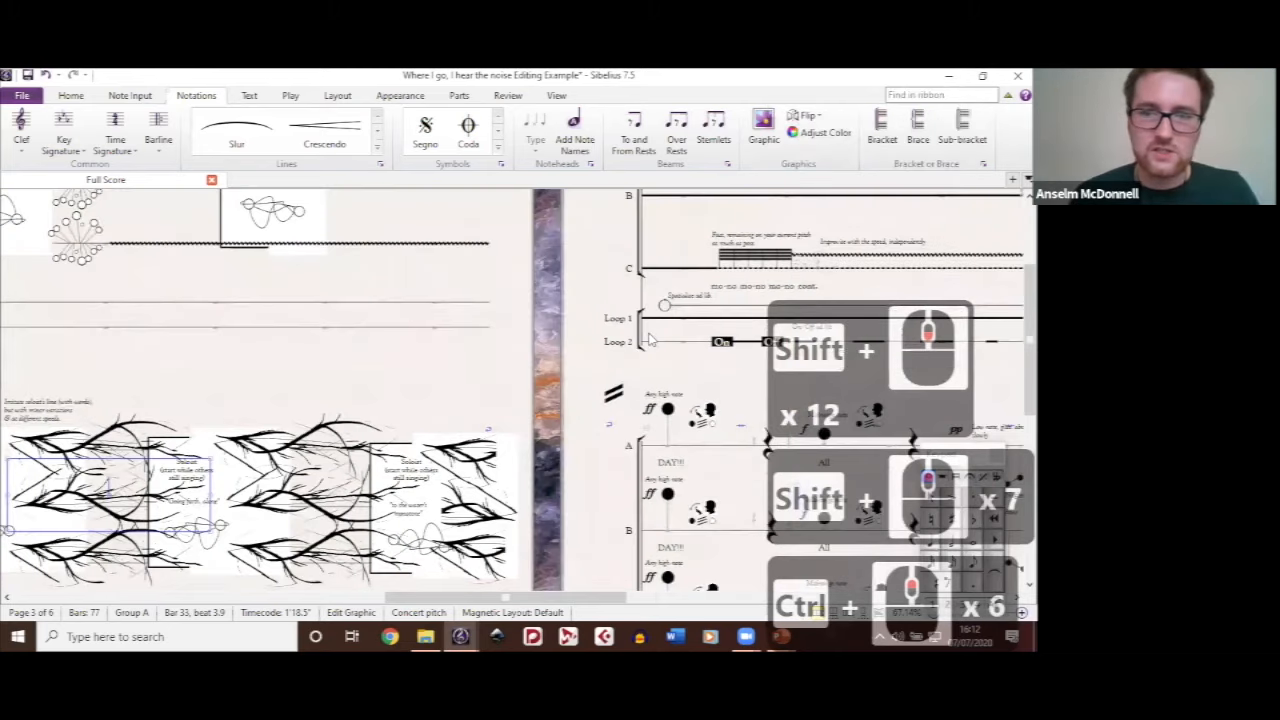
{"action": "left_click_drag", "start_coordinate": [542, 256], "coordinate": [290, 373]}
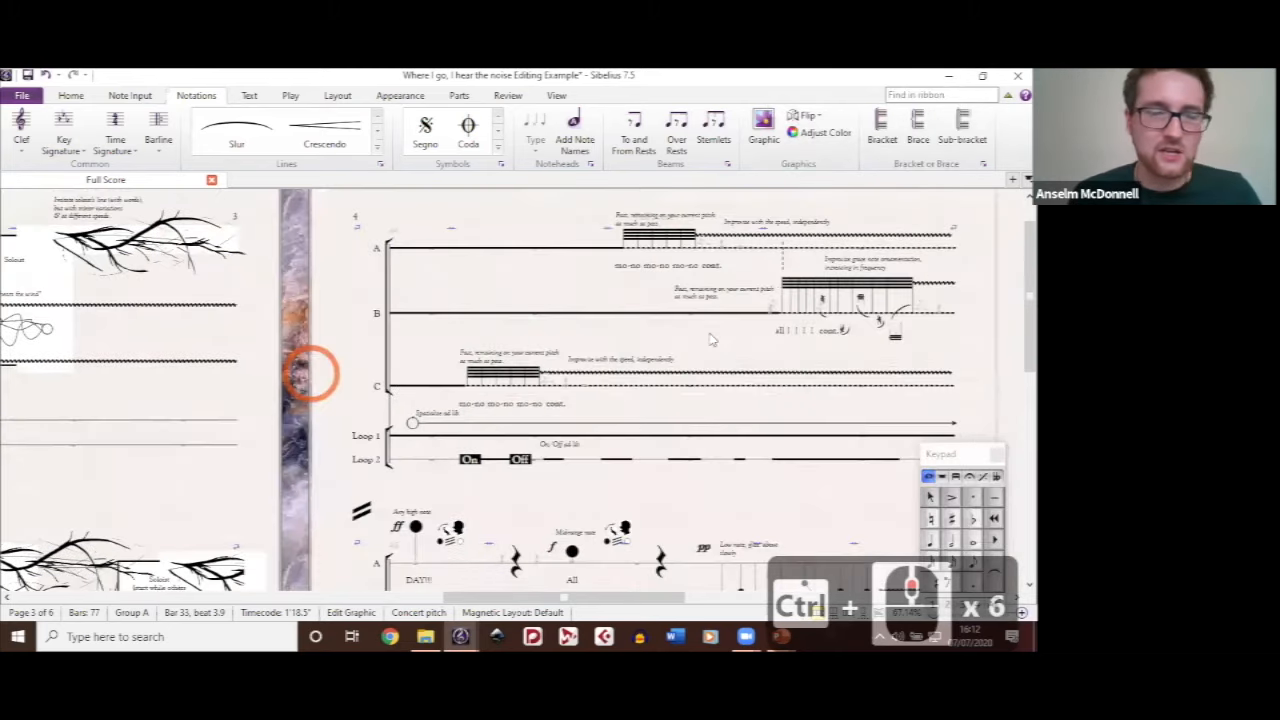
{"action": "left_click", "coordinate": [606, 327]}
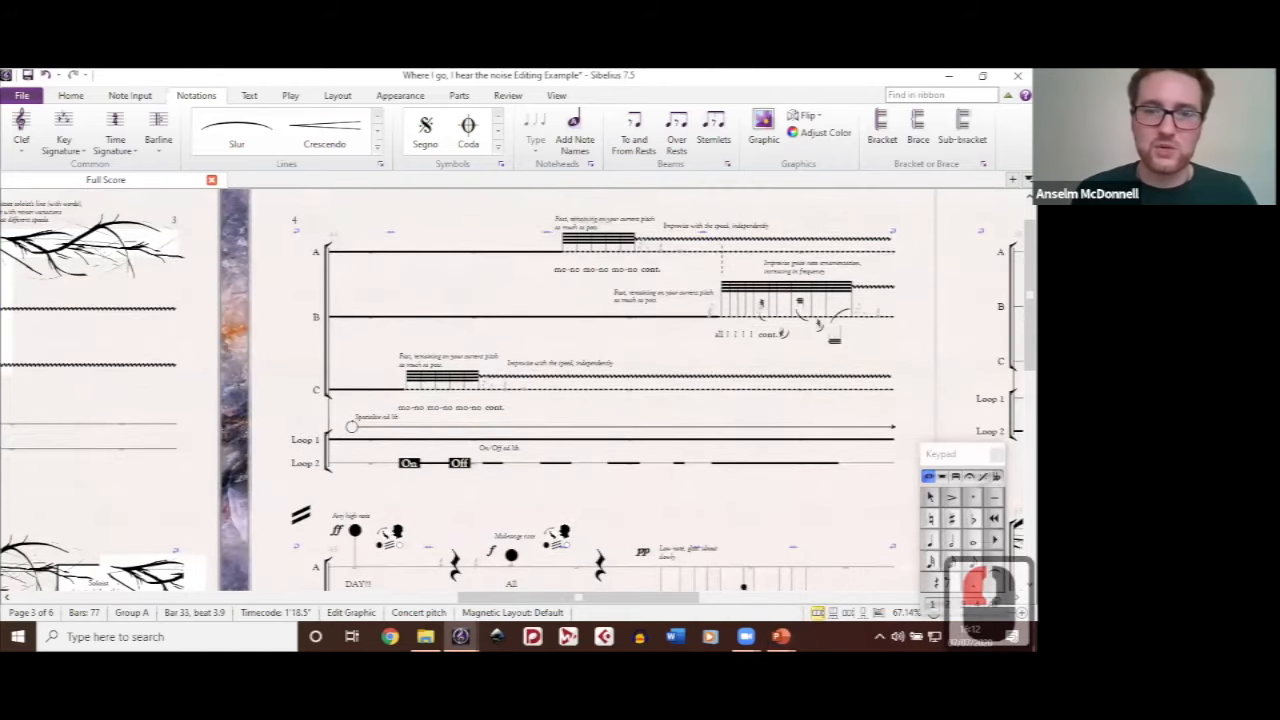
Step: Close the "Where I go, I hear the noise Editing Example" score and decline creating a new version of "Custom Noteheads - Graphic Beams"
{"action": "key", "text": "ctrl+w"}
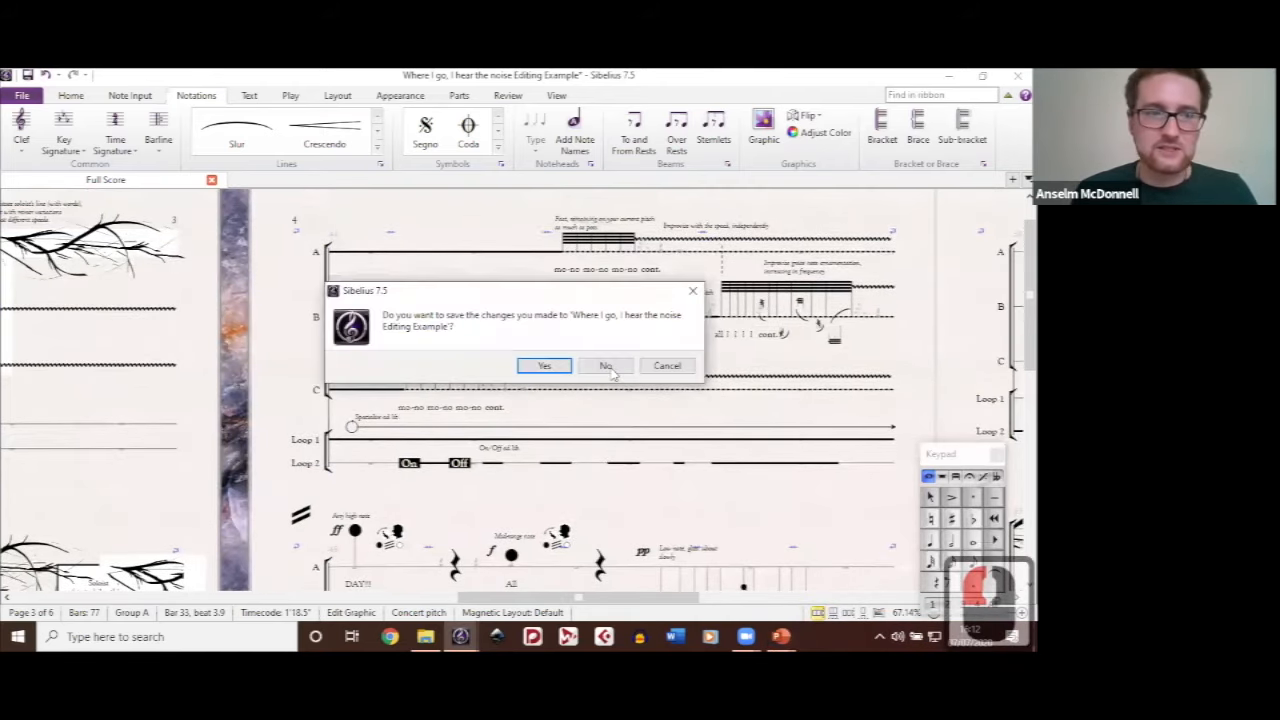
{"action": "left_click", "coordinate": [470, 635]}
{"action": "left_click", "coordinate": [452, 571]}
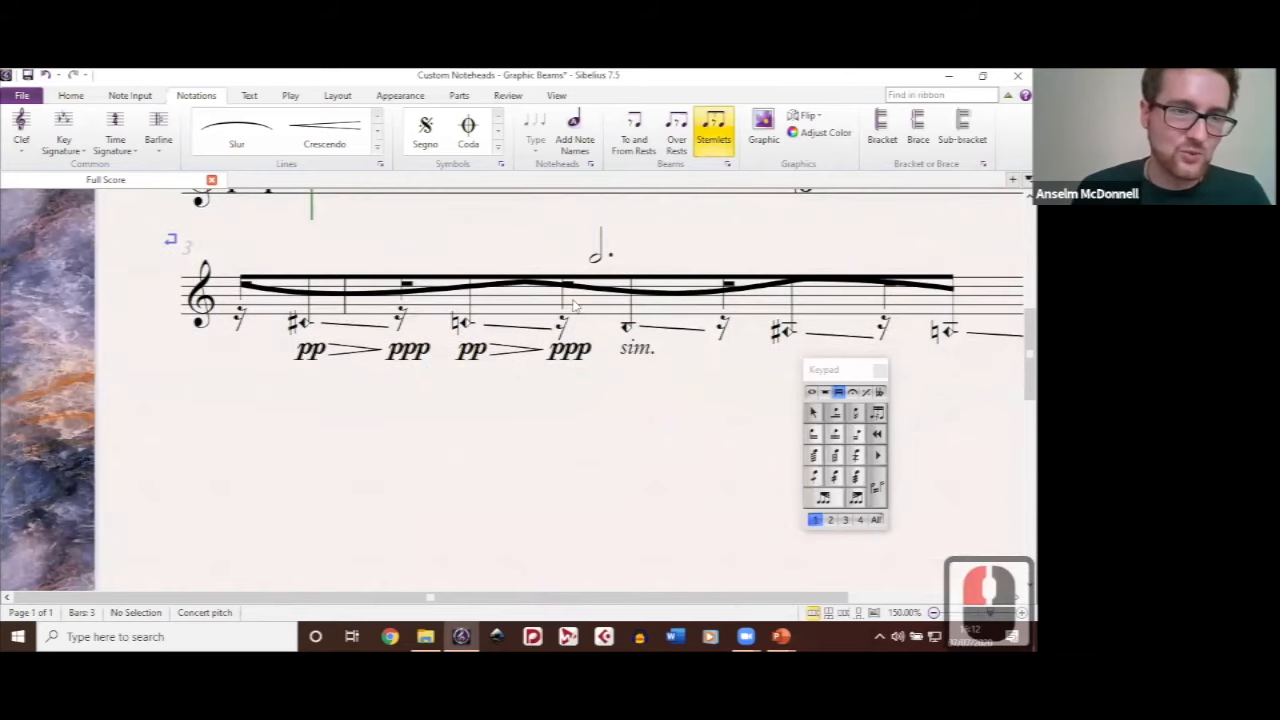
{"action": "left_click", "coordinate": [618, 427]}
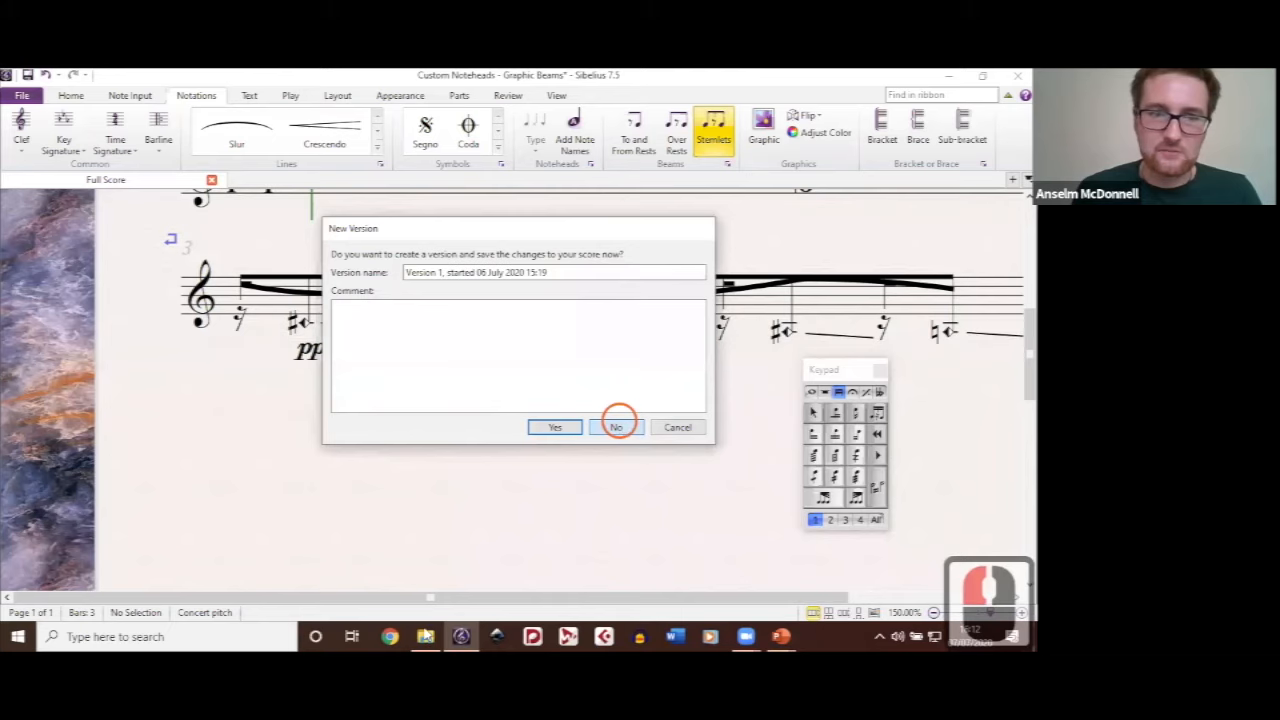
Step: Open the Box Notation score from the Sibelius Seminar folder and close "Custom Noteheads - Graphic Beams"
{"action": "left_click", "coordinate": [425, 635]}
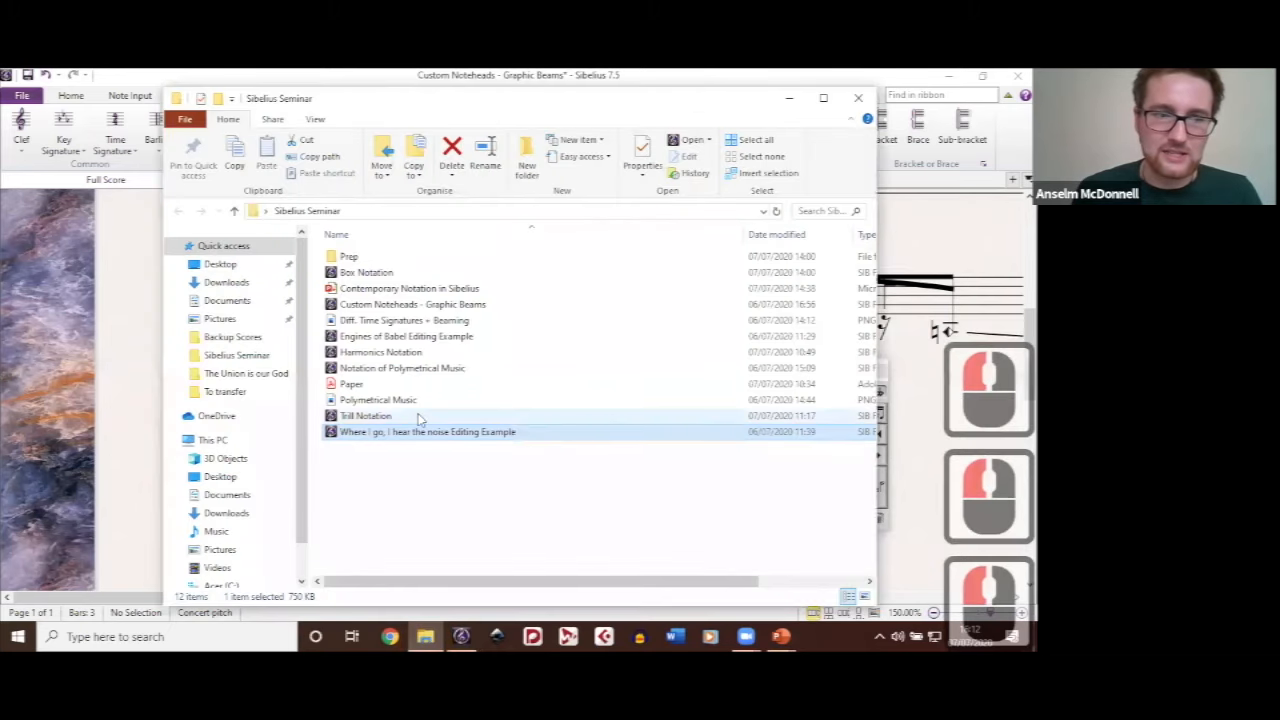
{"action": "left_click", "coordinate": [390, 273]}
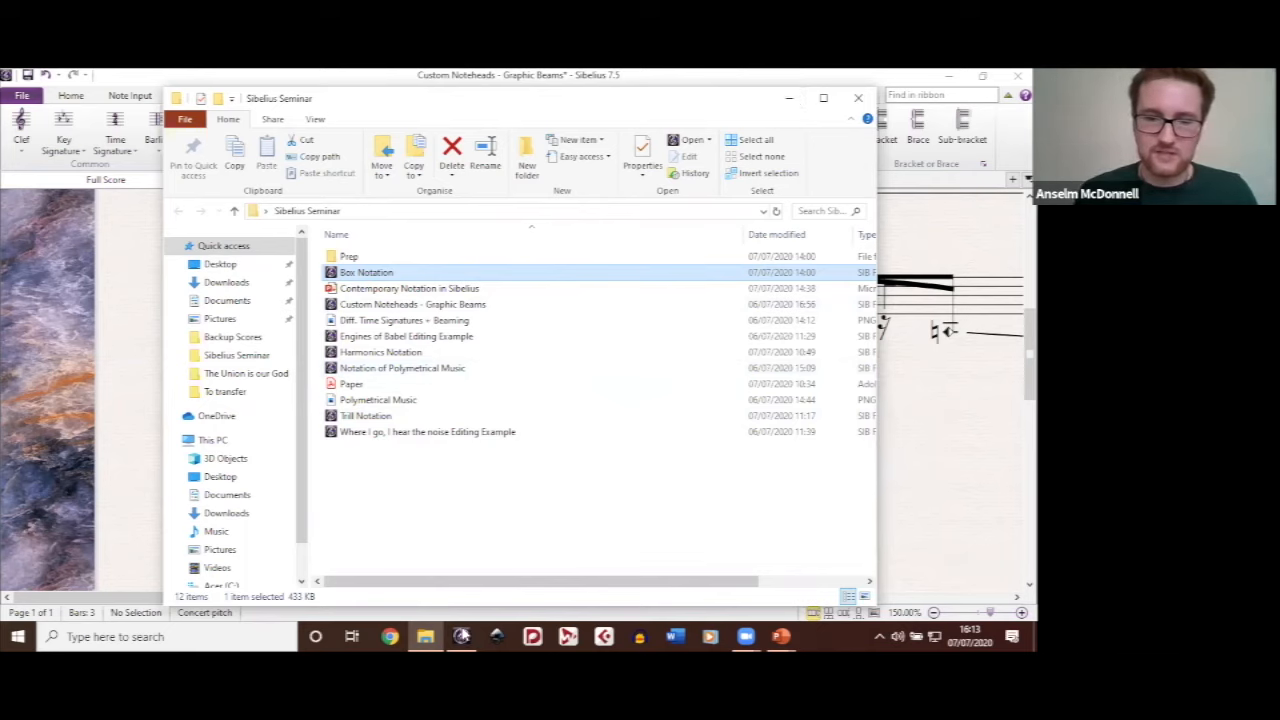
{"action": "mouse_move", "coordinate": [462, 636]}
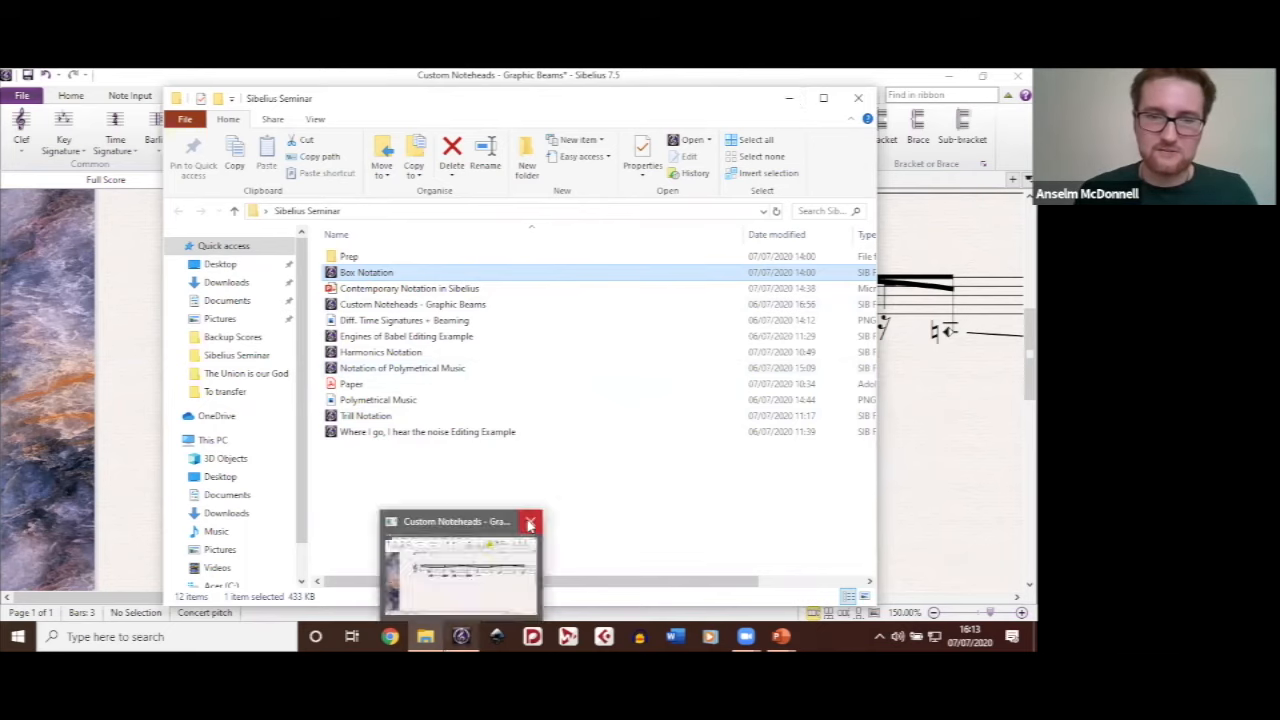
{"action": "left_click", "coordinate": [528, 524]}
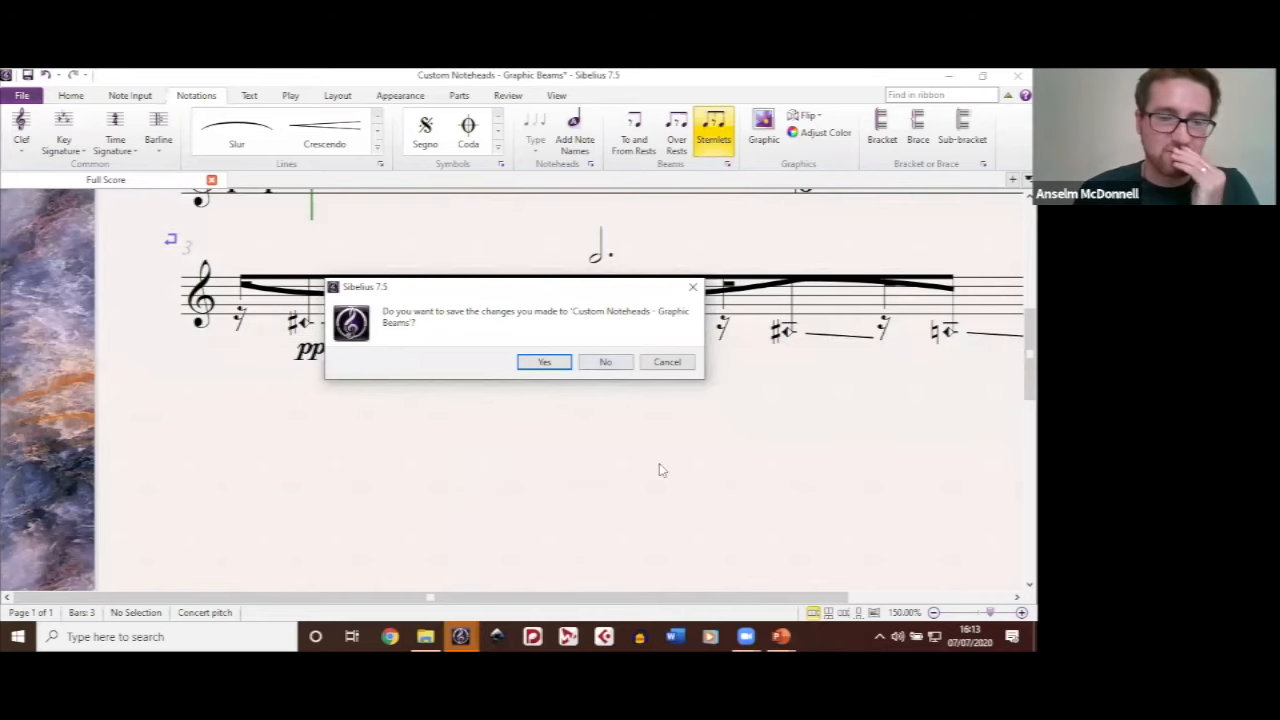
{"action": "key", "text": "Escape"}
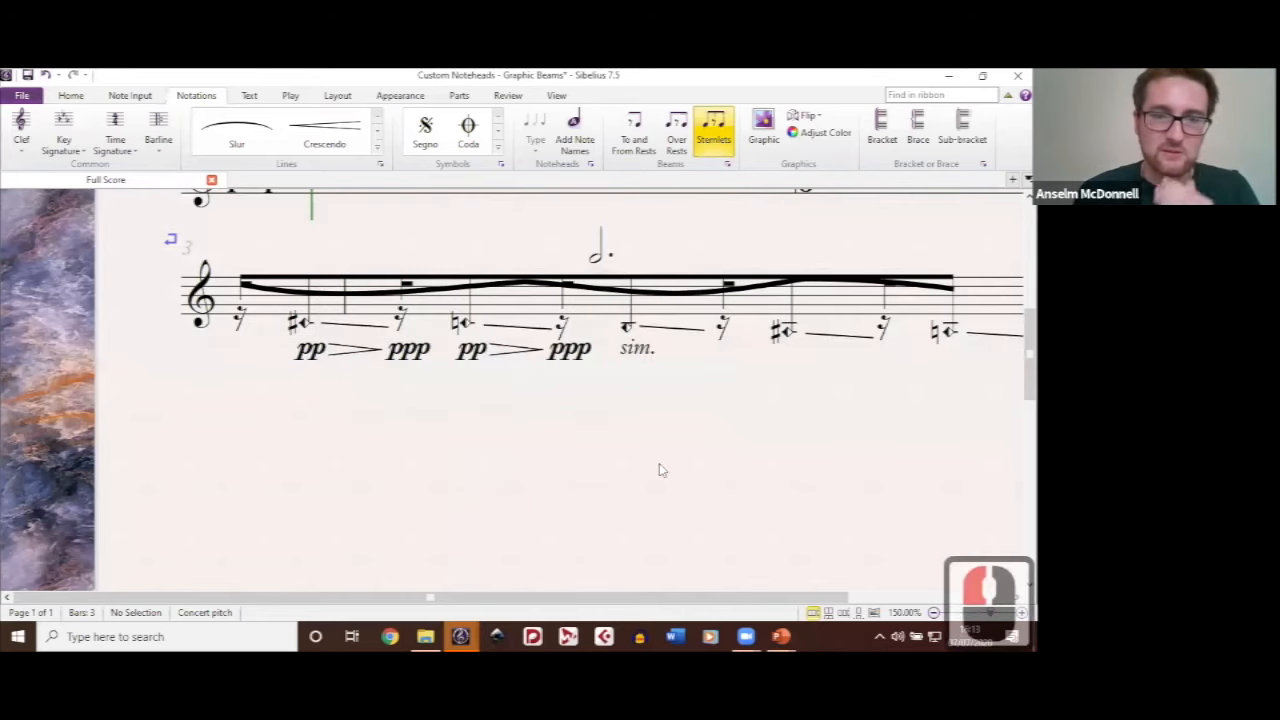
{"action": "left_click", "coordinate": [660, 262]}
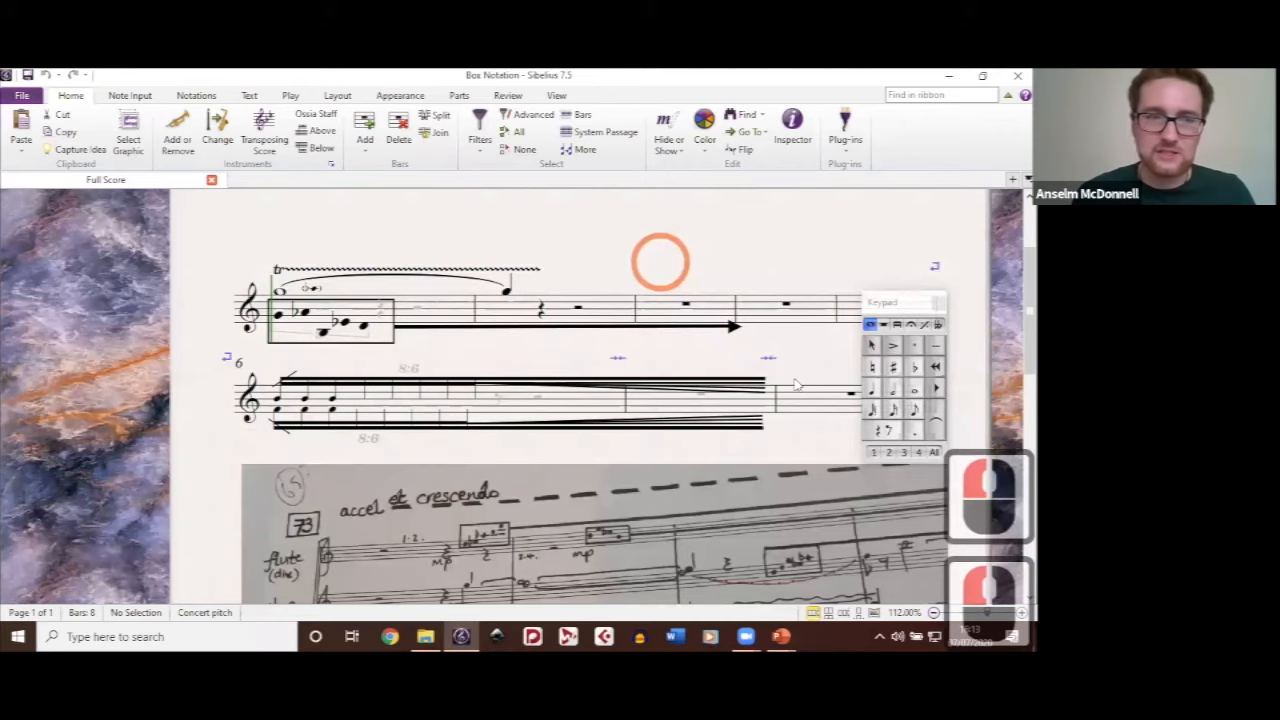
Step: Examine the boxed figures, extension lines and trill in the handwritten woodwind sketch at rehearsal mark 73
{"action": "left_click_drag", "start_coordinate": [797, 385], "coordinate": [750, 254]}
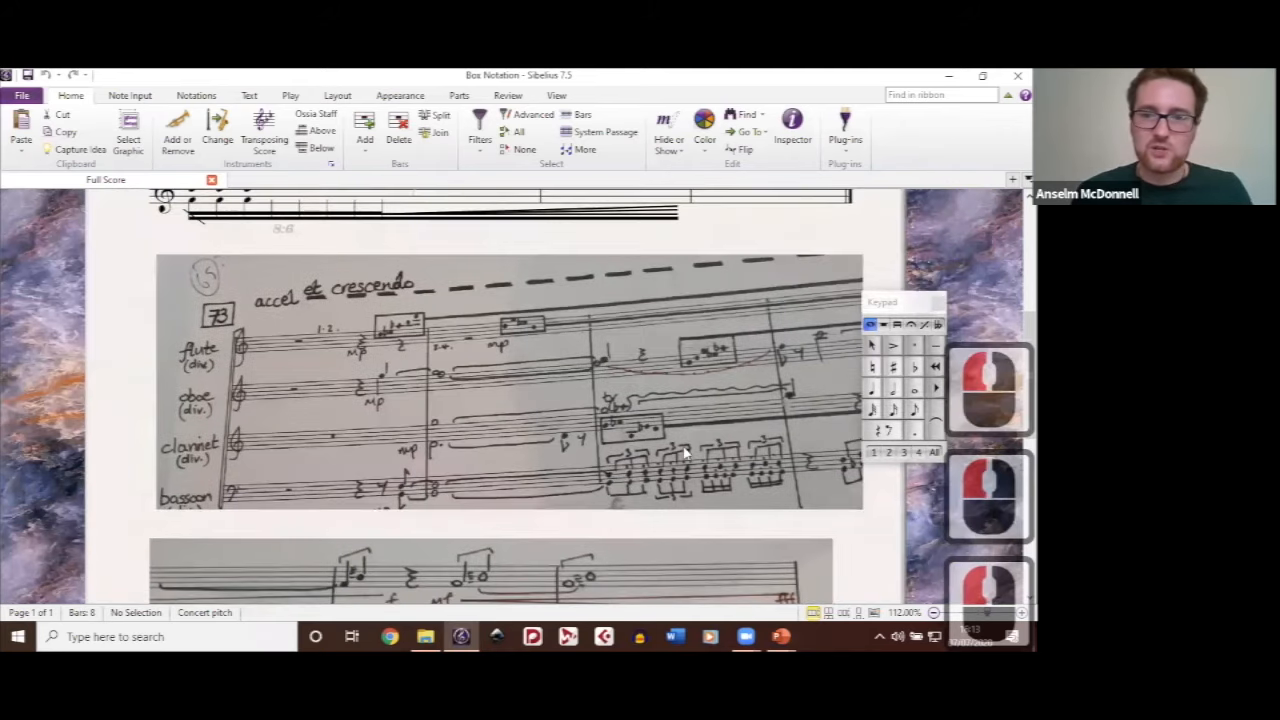
{"action": "scroll", "coordinate": [662, 440], "scroll_direction": "up", "scroll_amount": 2}
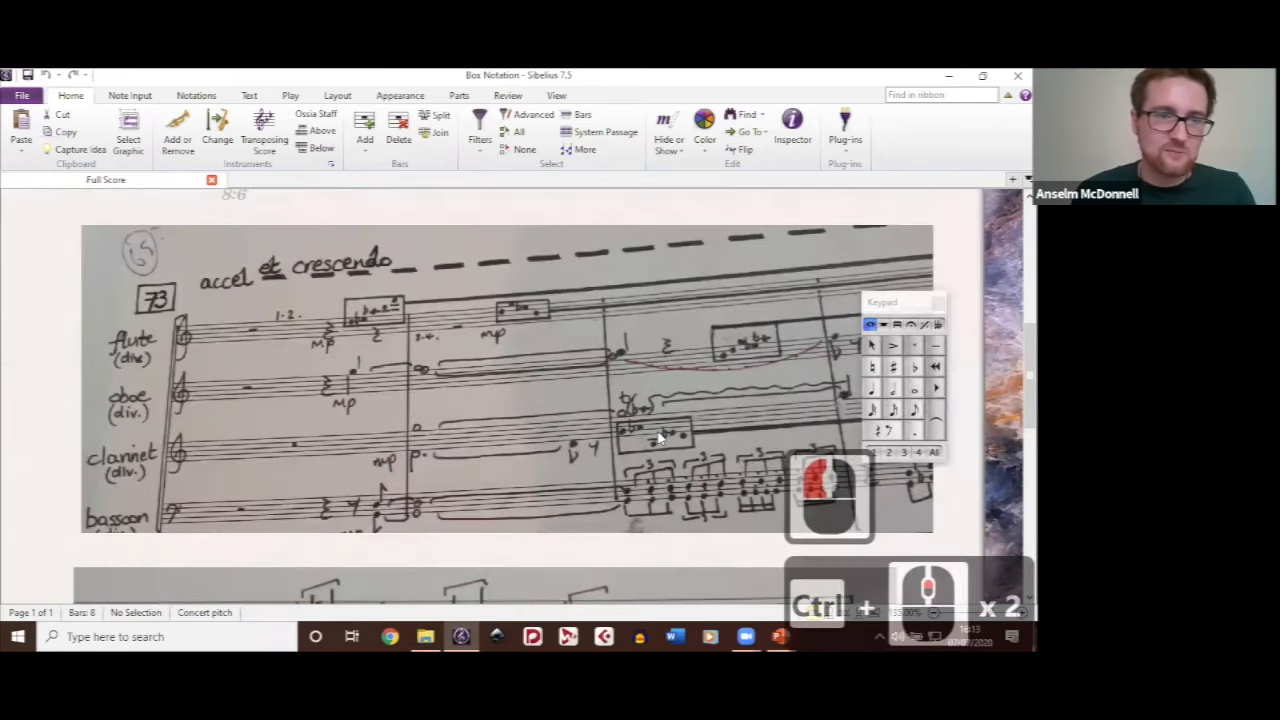
{"action": "scroll", "coordinate": [660, 437], "scroll_direction": "right", "scroll_amount": 3}
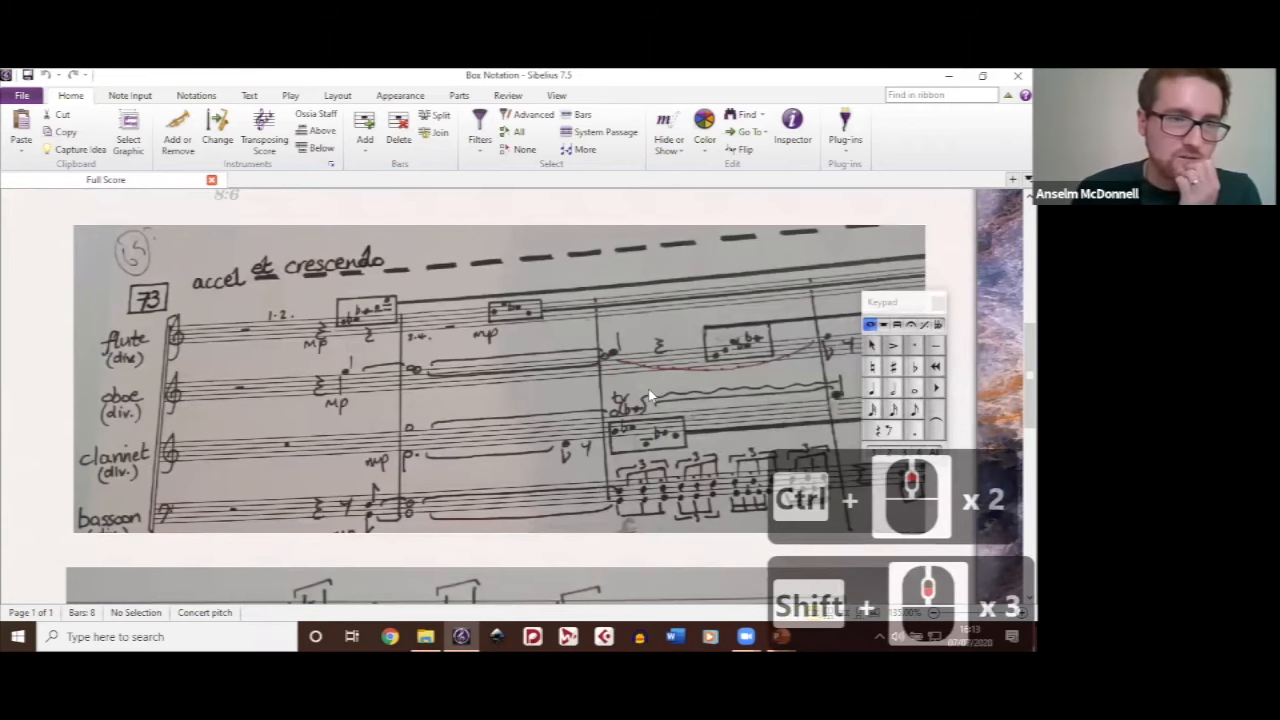
{"action": "left_click_drag", "start_coordinate": [764, 426], "coordinate": [656, 376]}
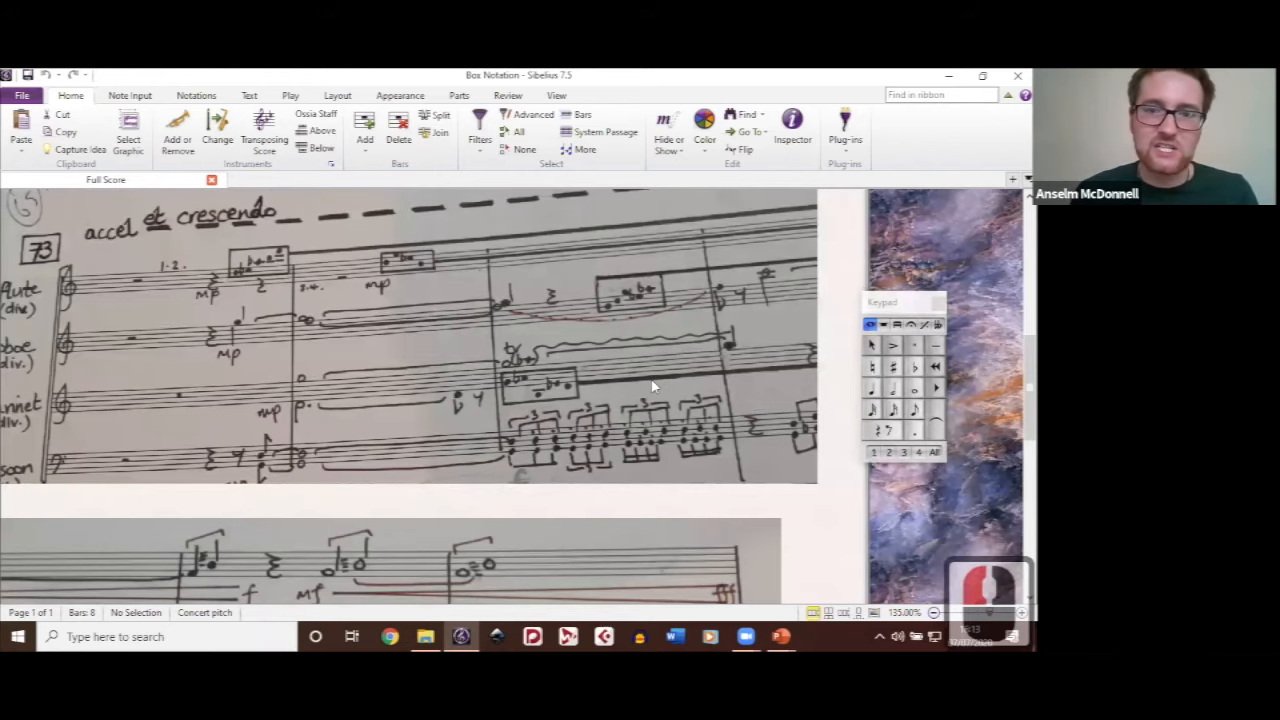
{"action": "scroll", "coordinate": [652, 386], "scroll_direction": "up", "scroll_amount": 1, "text": "ctrl"}
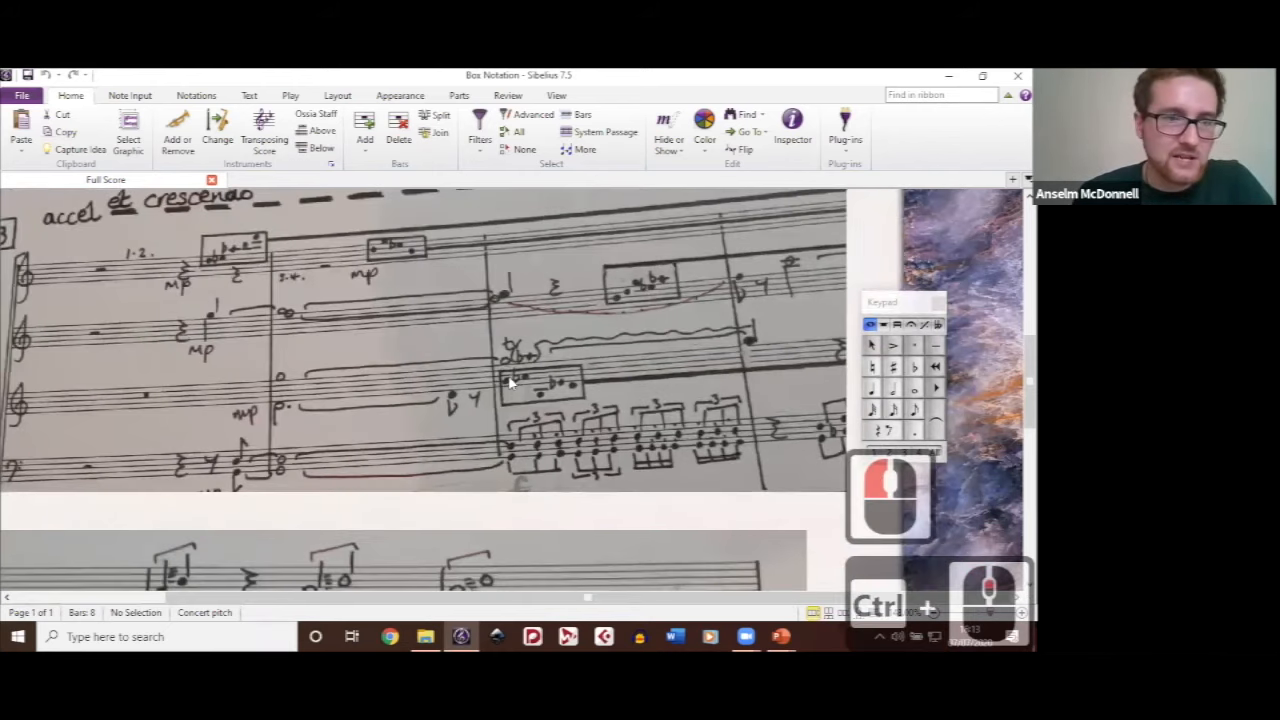
{"action": "scroll", "coordinate": [510, 384], "scroll_direction": "up", "scroll_amount": 2, "text": "ctrl"}
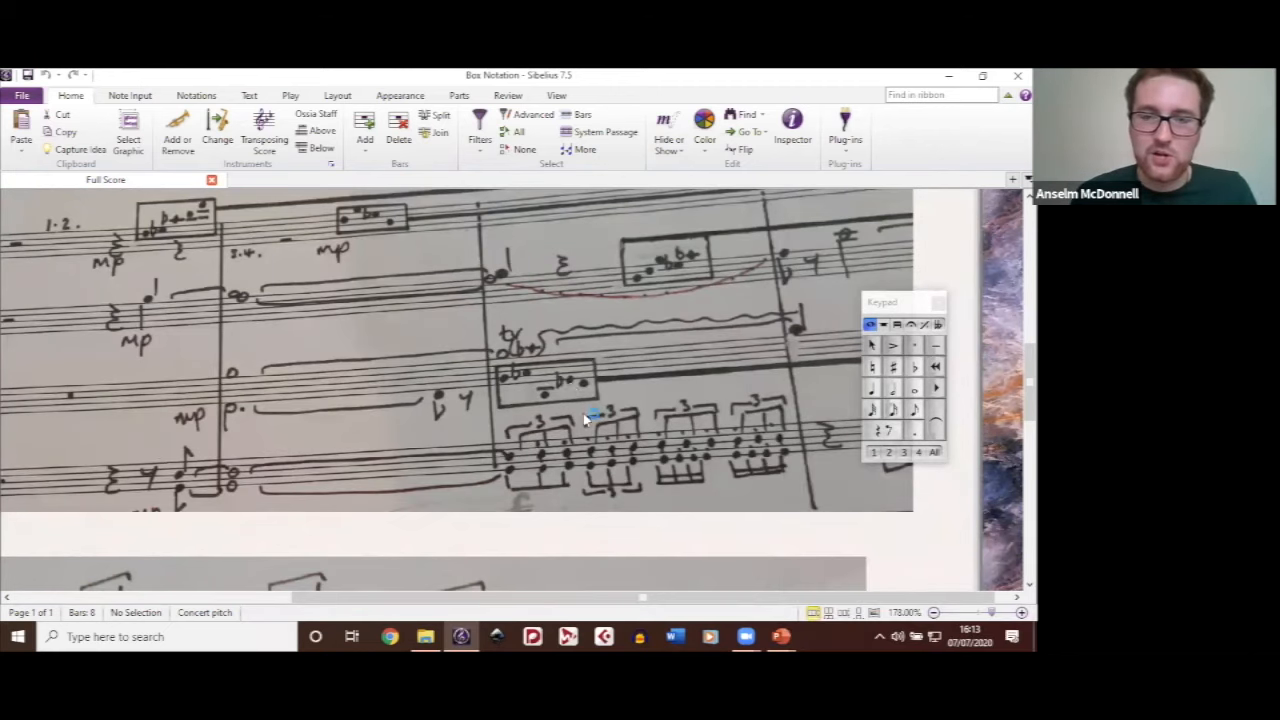
{"action": "scroll", "coordinate": [583, 413], "scroll_direction": "down", "scroll_amount": 2}
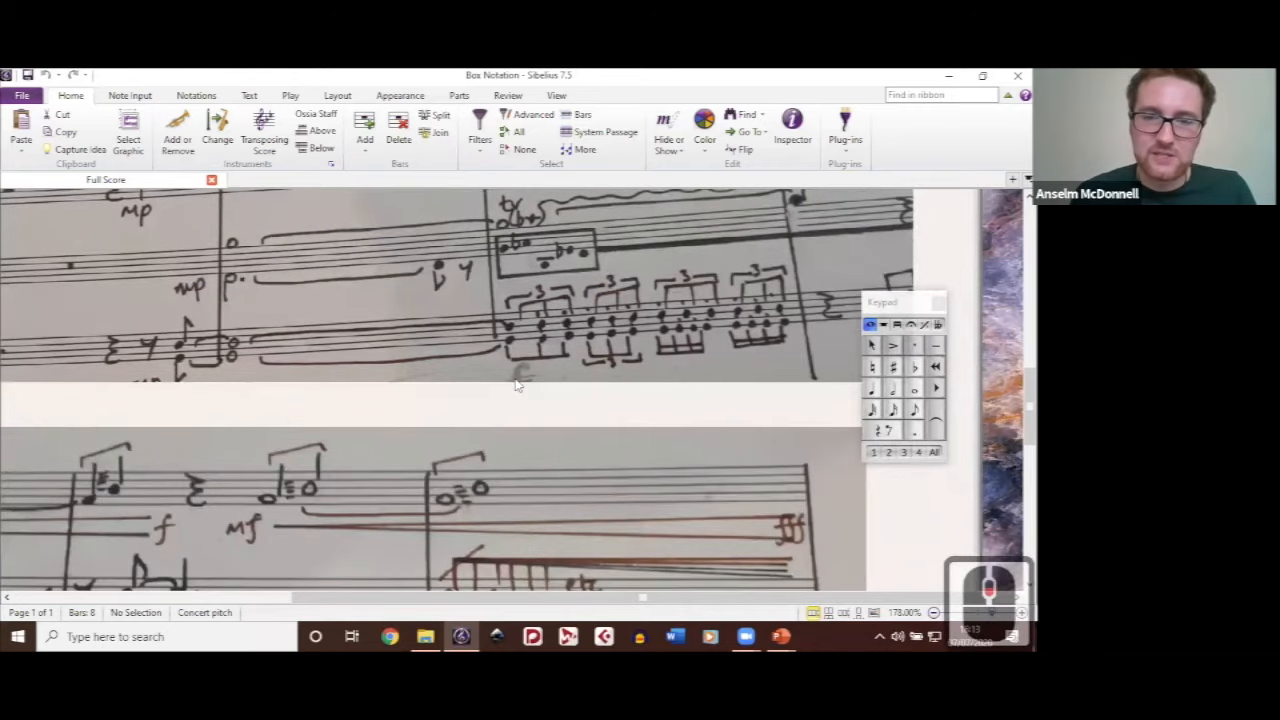
{"action": "scroll", "coordinate": [519, 385], "scroll_direction": "up", "scroll_amount": 2}
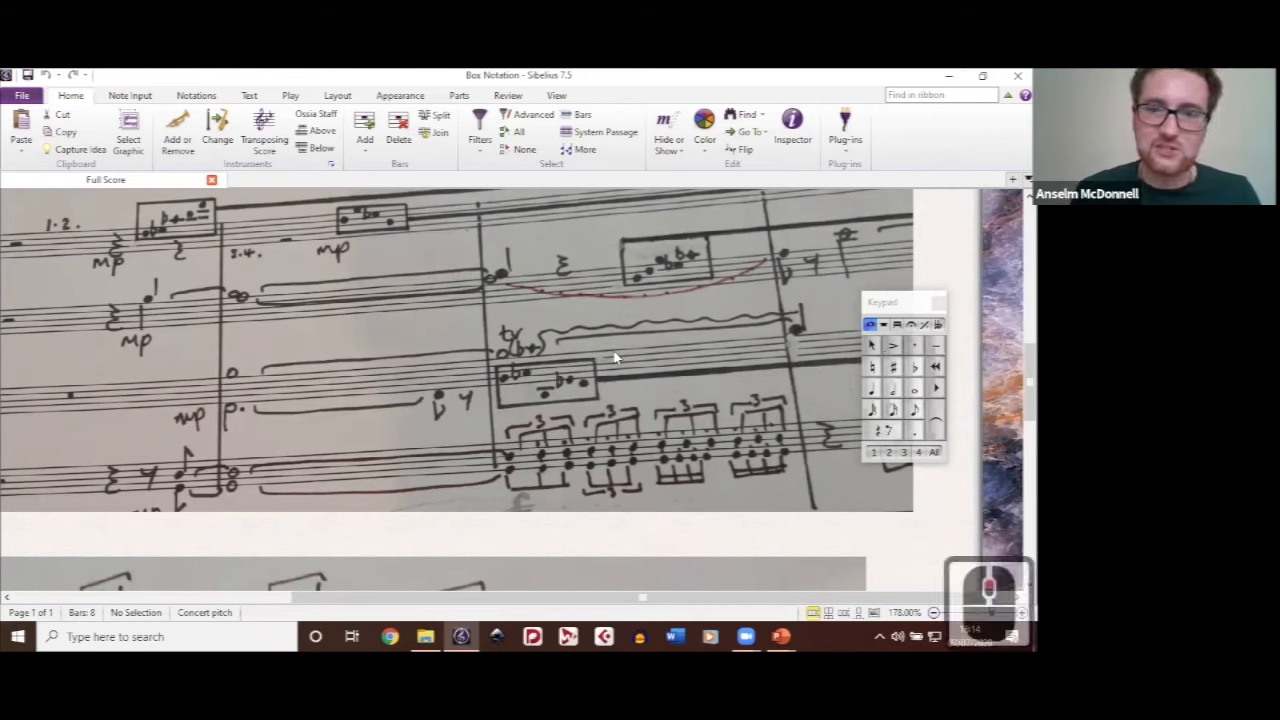
{"action": "scroll", "coordinate": [615, 358], "scroll_direction": "down", "scroll_amount": 1}
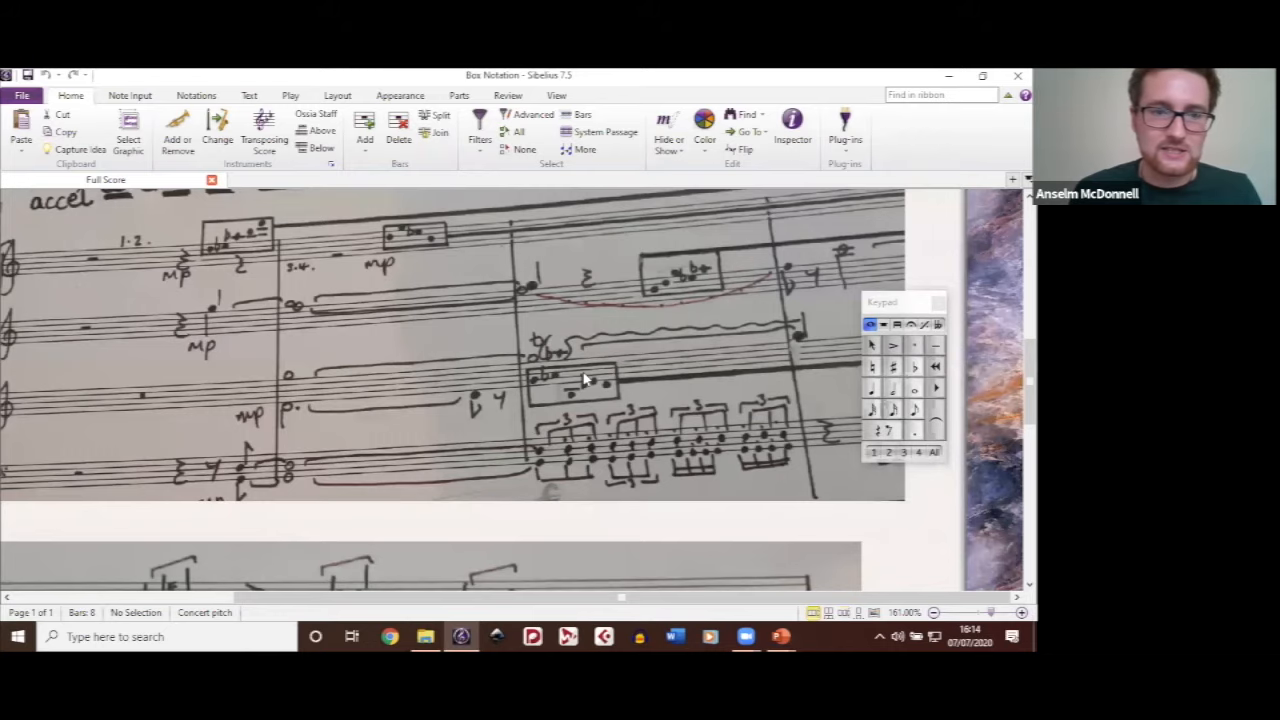
{"action": "scroll", "coordinate": [586, 379], "scroll_direction": "left", "scroll_amount": 3}
{"action": "scroll", "coordinate": [586, 379], "scroll_direction": "right", "scroll_amount": 4}
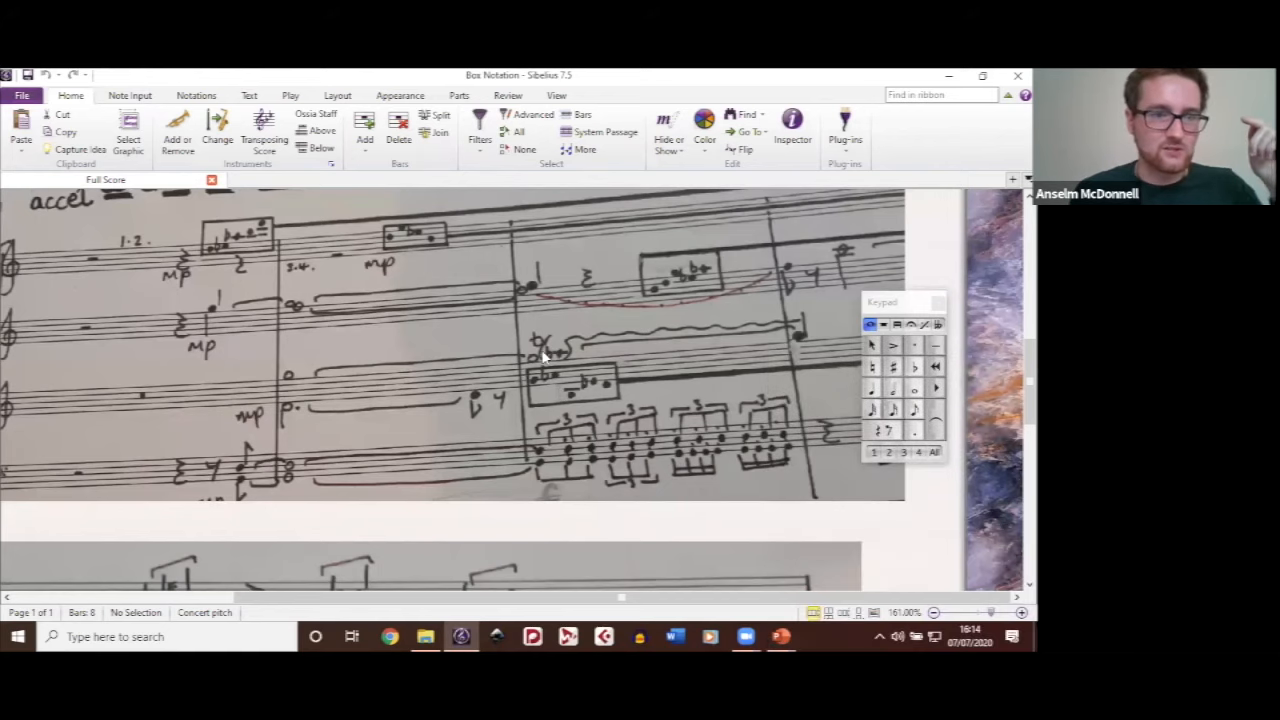
Step: Inspect the first boxed note under the trill in the typeset Aleatoric Notation example, and move the Keypad nearer to the box
{"action": "scroll", "coordinate": [533, 411], "scroll_direction": "up", "scroll_amount": 5}
{"action": "scroll", "coordinate": [550, 410], "scroll_direction": "down", "scroll_amount": 1}
{"action": "scroll", "coordinate": [520, 430], "scroll_direction": "left", "scroll_amount": 4}
{"action": "left_click", "coordinate": [492, 455]}
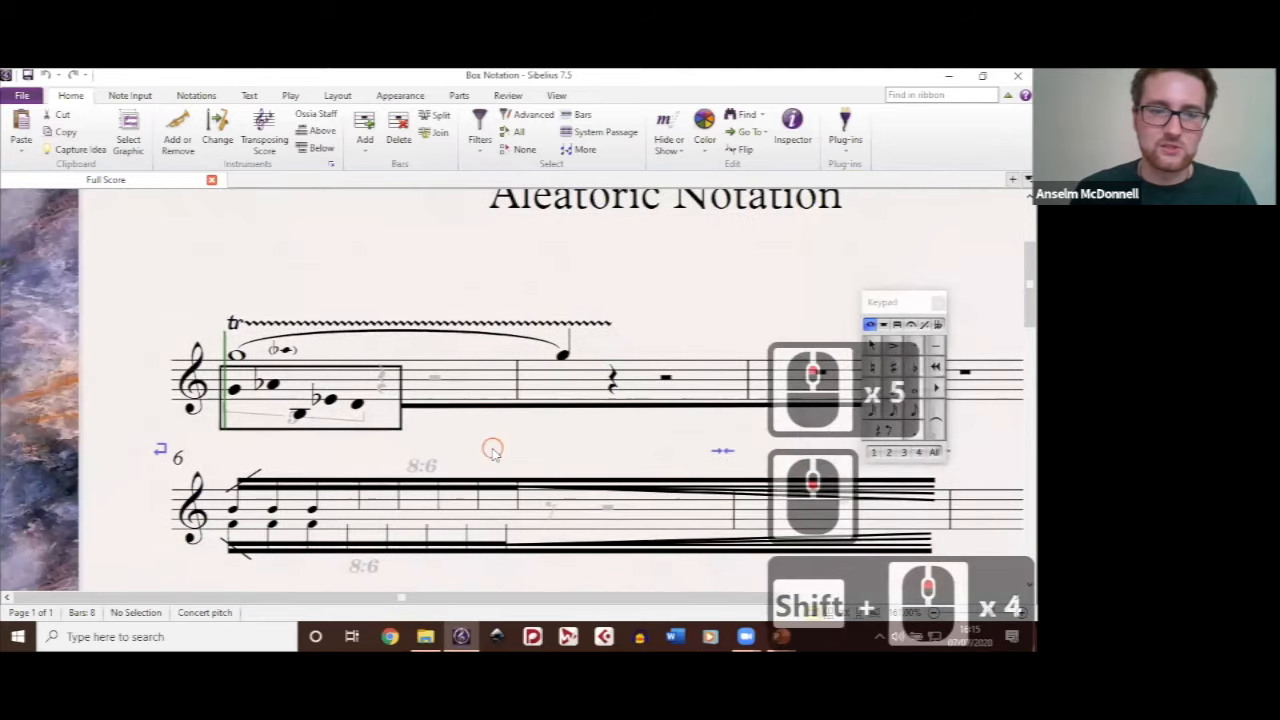
{"action": "scroll", "coordinate": [492, 455], "scroll_direction": "up", "scroll_amount": 2}
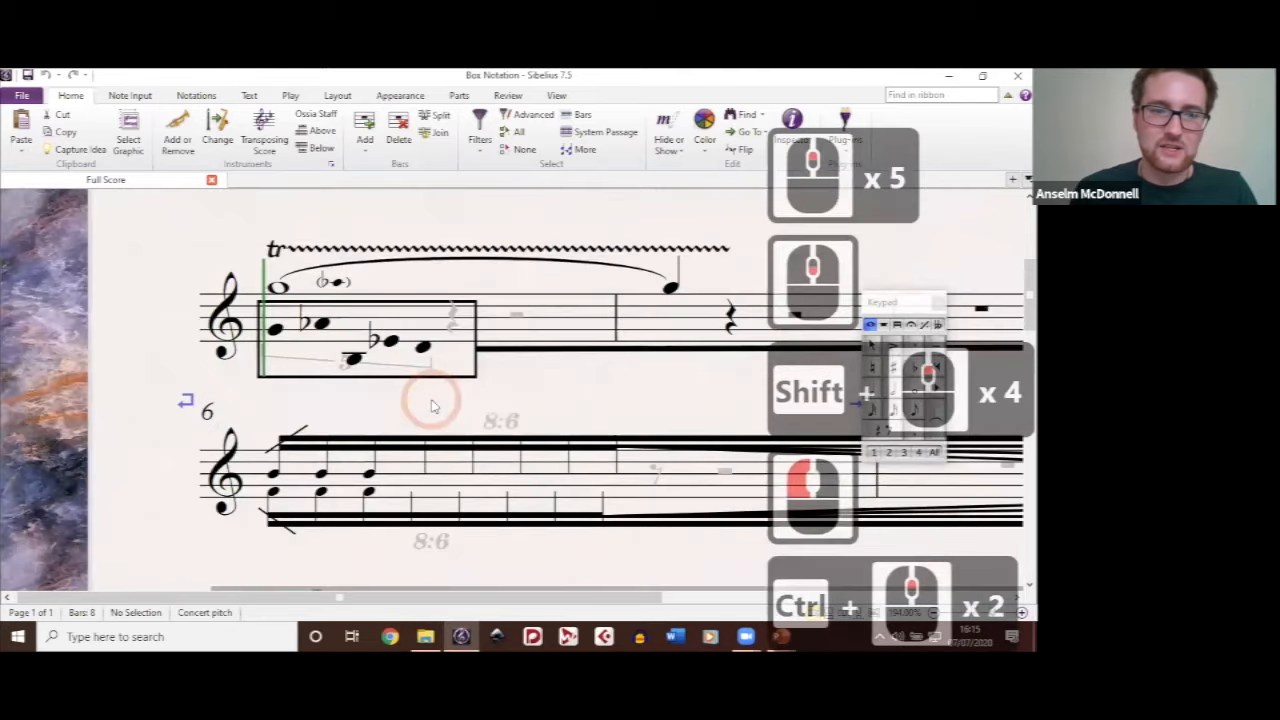
{"action": "left_click", "coordinate": [276, 332]}
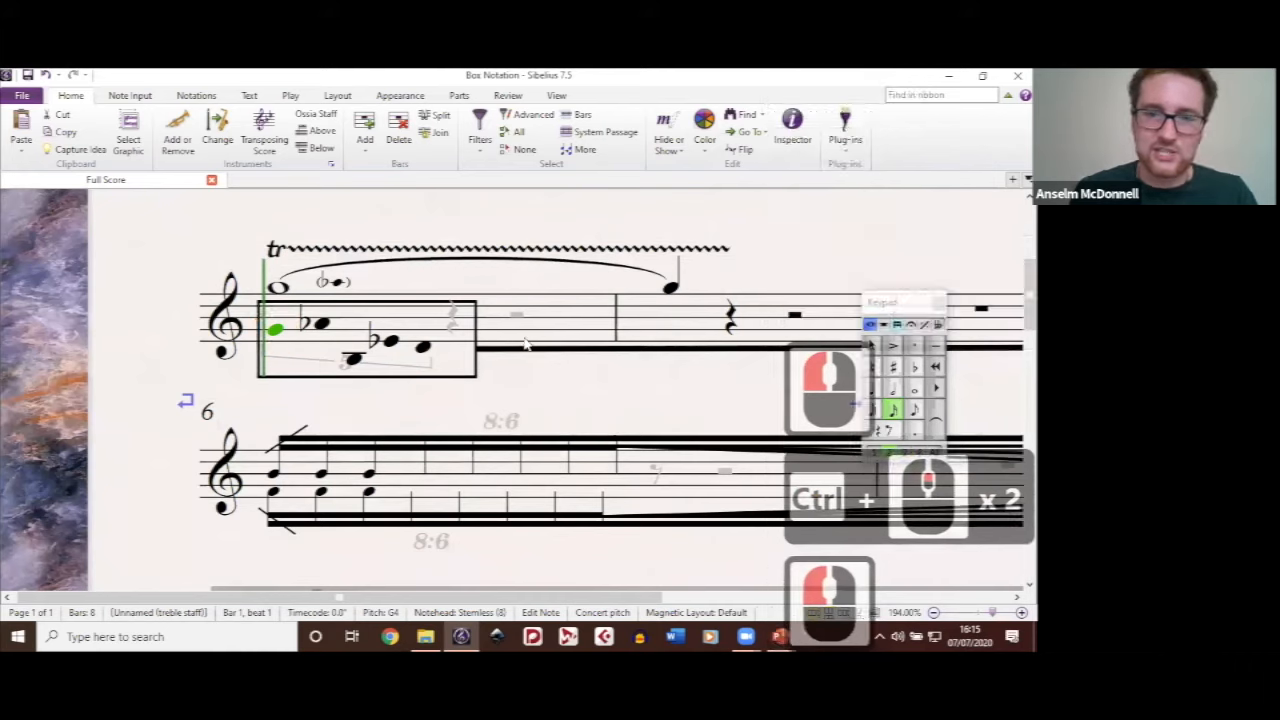
{"action": "left_click_drag", "start_coordinate": [905, 302], "coordinate": [533, 238]}
Step: Reveal the hidden quintuplet number and bracket beneath the boxed notes, and hide them again
{"action": "left_click", "coordinate": [393, 368]}
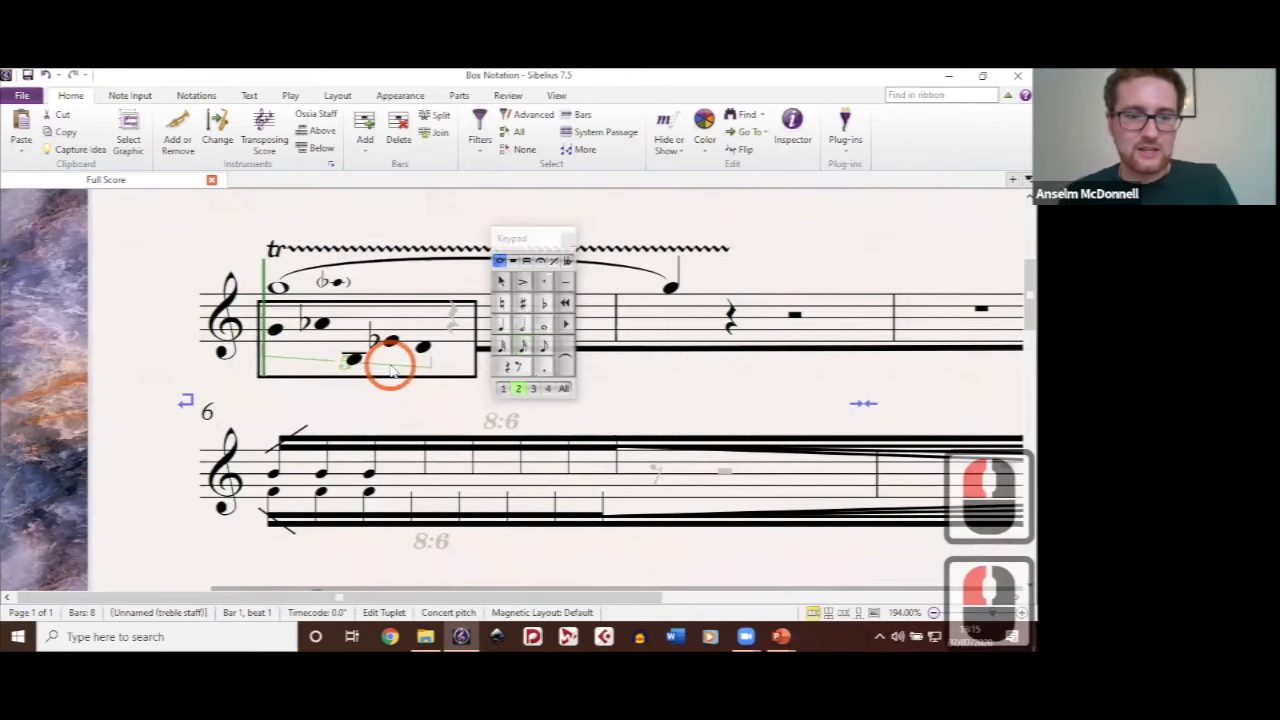
{"action": "key", "text": "ctrl+shift+h"}
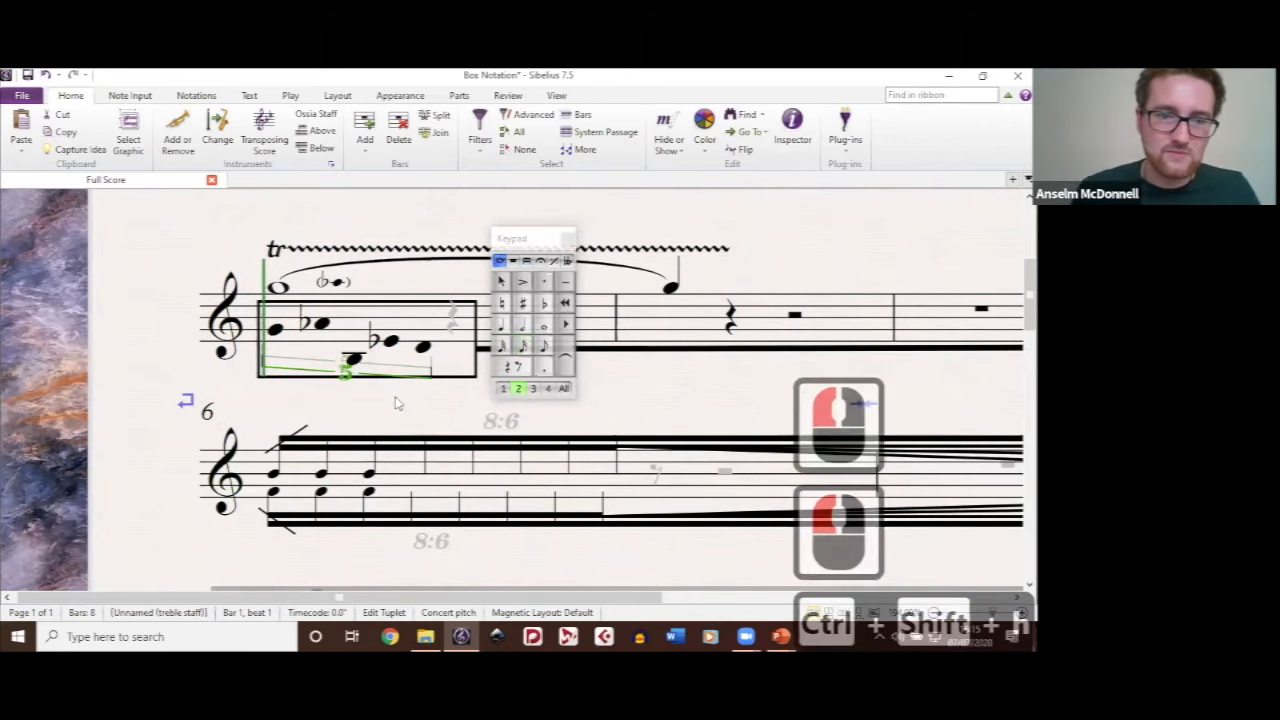
{"action": "left_click", "coordinate": [315, 372]}
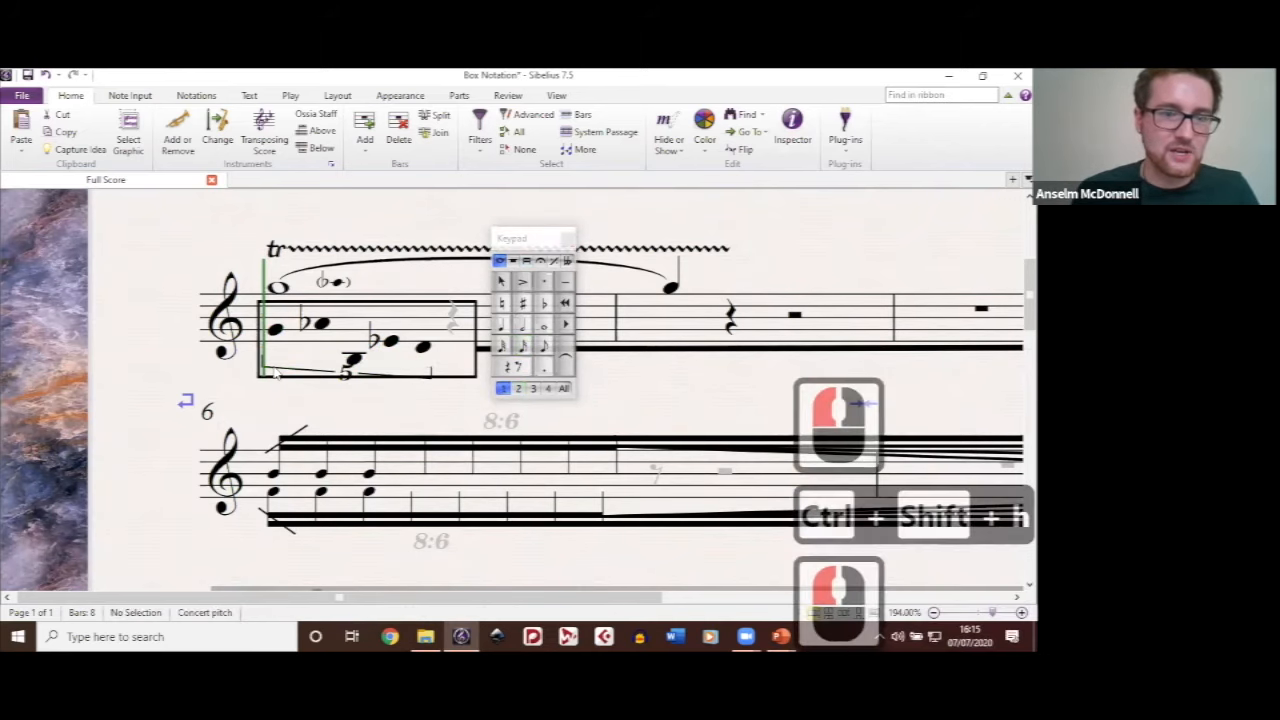
{"action": "left_click", "coordinate": [275, 369]}
{"action": "key", "text": "ctrl+shift+h"}
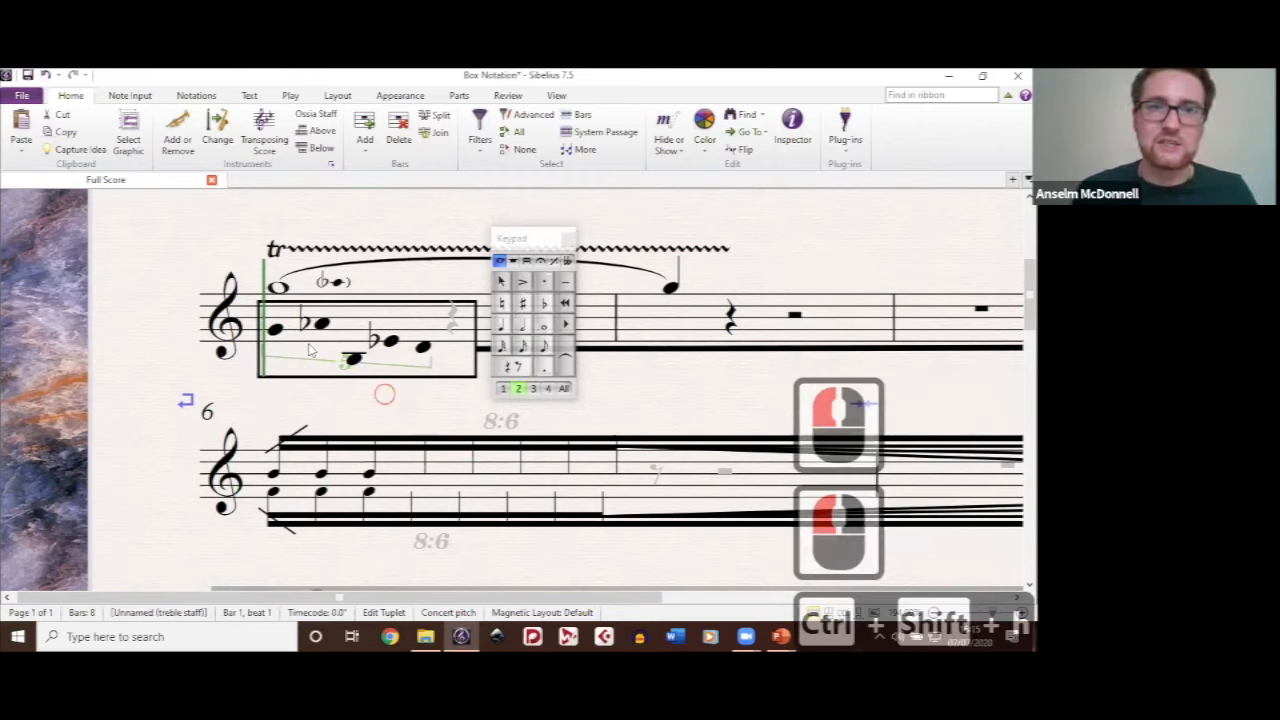
Step: Examine the Stemless notehead type available for the first boxed note, and clear the selection without changing it
{"action": "double_click", "coordinate": [275, 328]}
{"action": "left_click", "coordinate": [196, 95]}
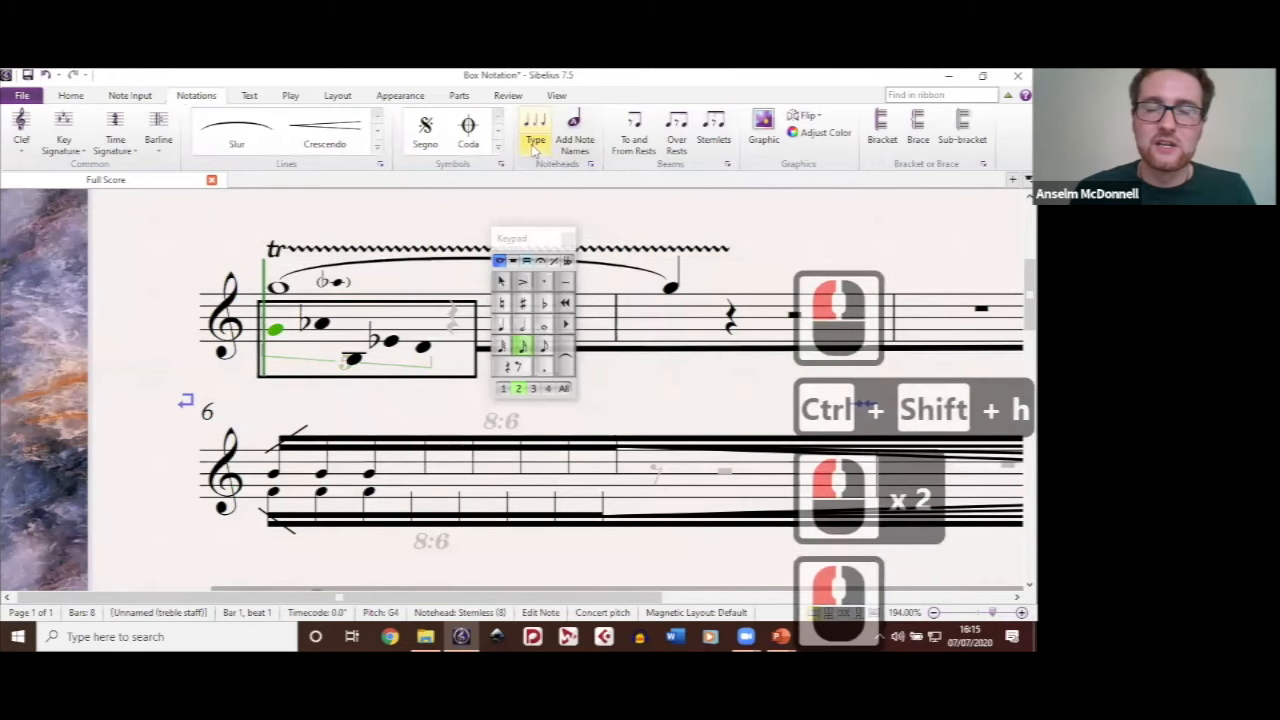
{"action": "left_click", "coordinate": [535, 140]}
{"action": "scroll", "coordinate": [614, 343], "scroll_direction": "down", "scroll_amount": 2}
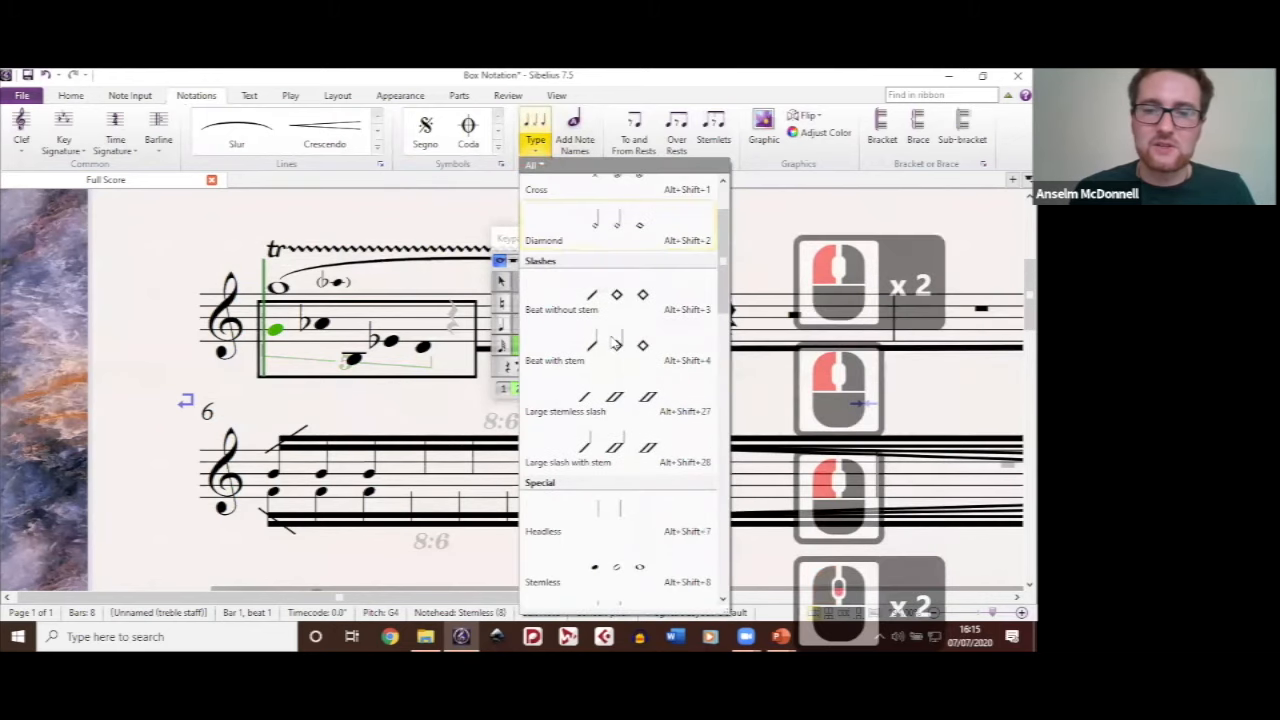
{"action": "scroll", "coordinate": [614, 343], "scroll_direction": "down", "scroll_amount": 3}
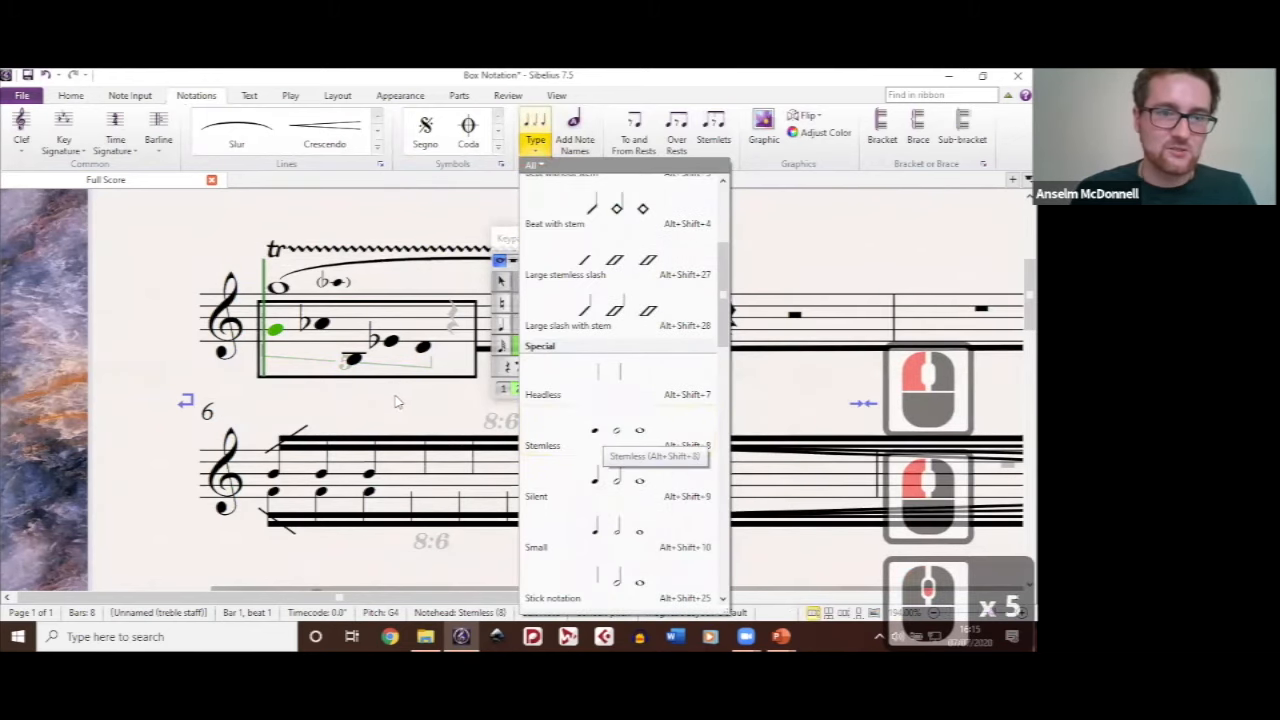
{"action": "left_click", "coordinate": [397, 394]}
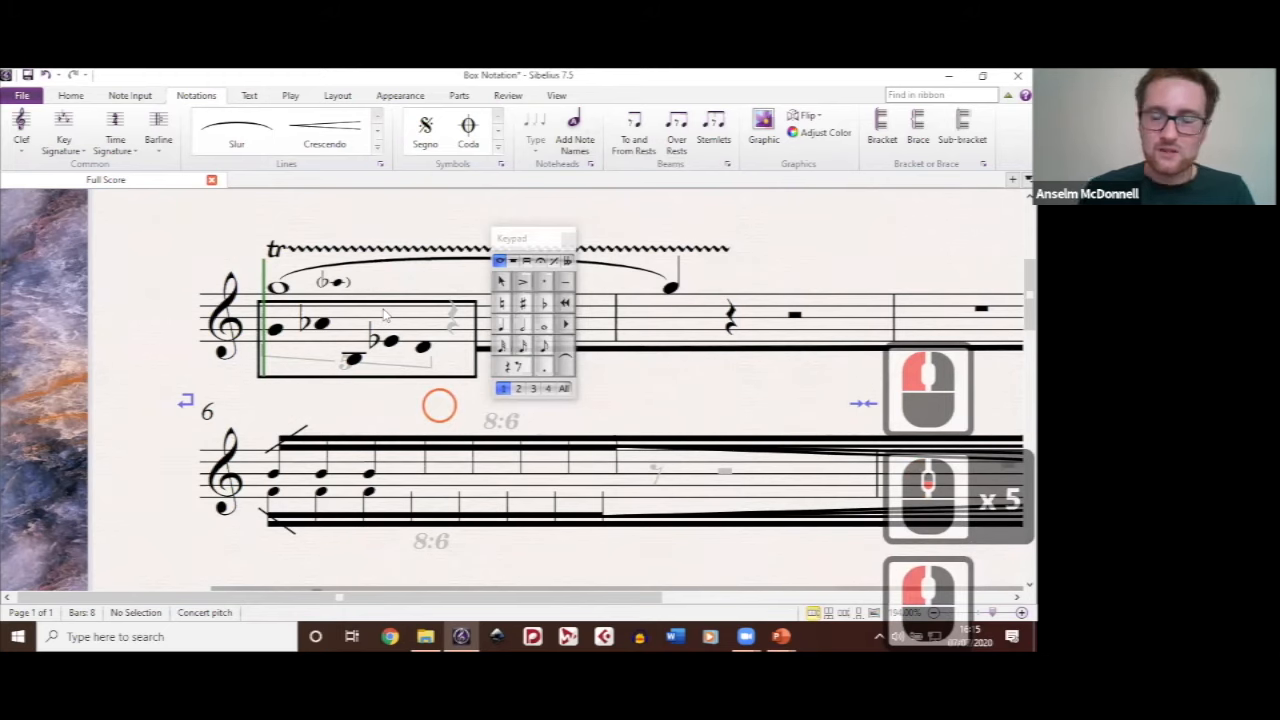
Step: Edit the Box staff line style to a line width of 4, thickening the box around the aleatoric notes
{"action": "left_click_drag", "start_coordinate": [396, 350], "coordinate": [385, 315]}
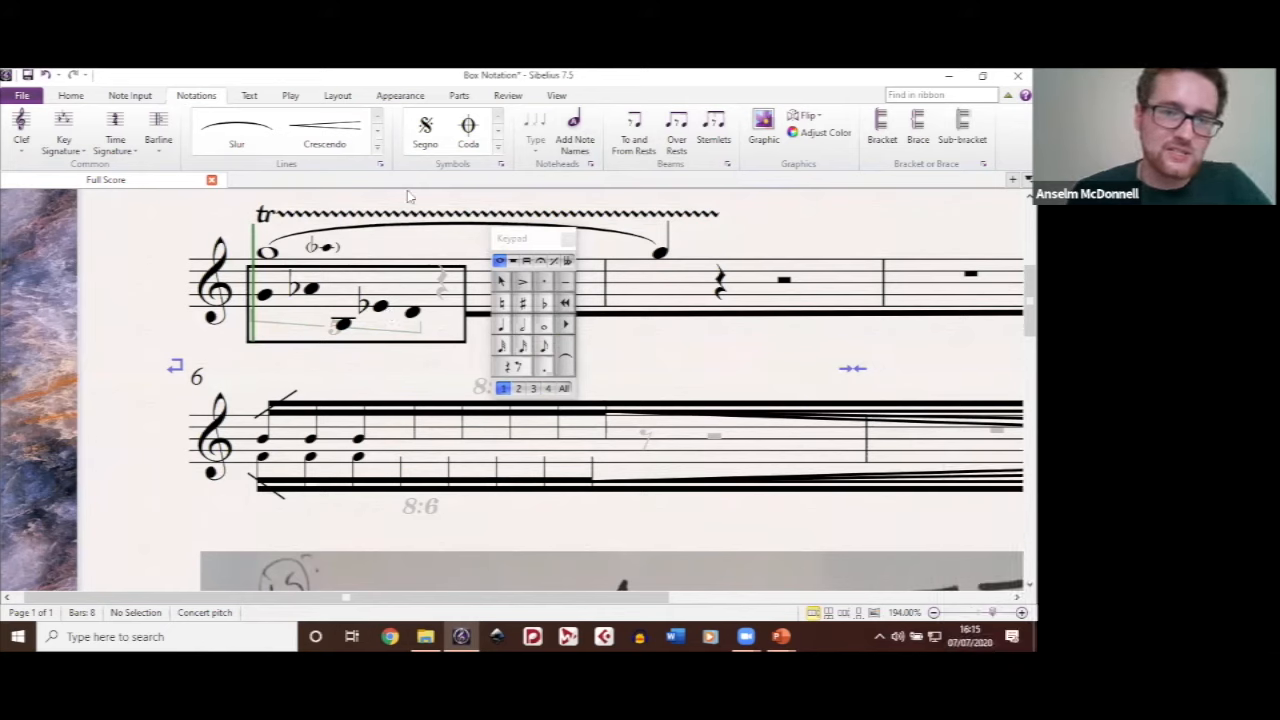
{"action": "left_click", "coordinate": [380, 166]}
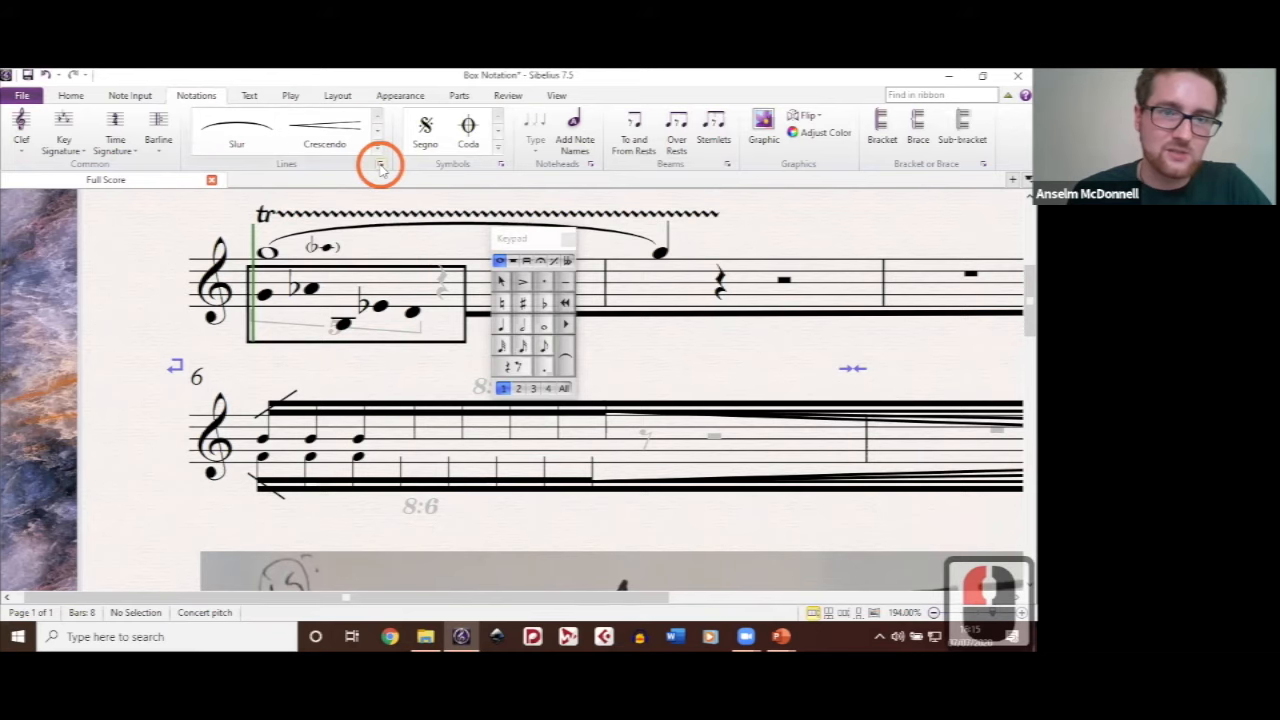
{"action": "left_click", "coordinate": [347, 540]}
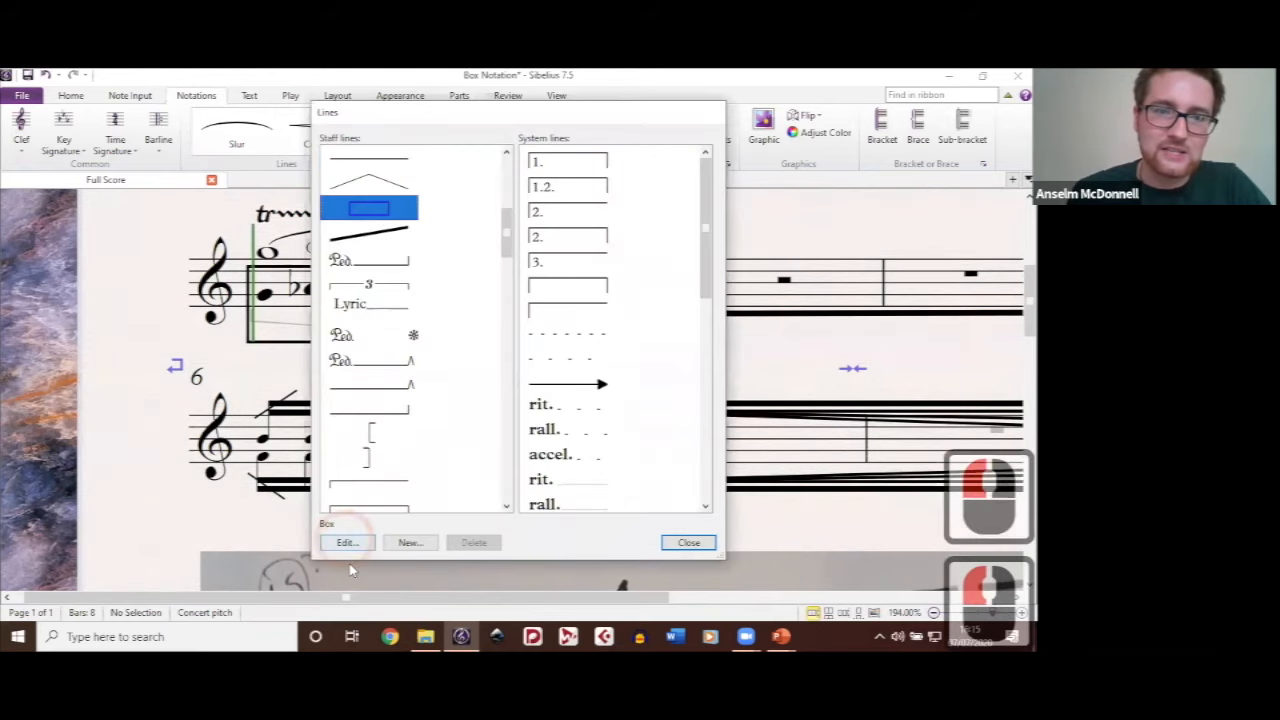
{"action": "double_click", "coordinate": [353, 225]}
{"action": "type", "text": "4"}
{"action": "left_click", "coordinate": [664, 527]}
{"action": "left_click", "coordinate": [701, 545]}
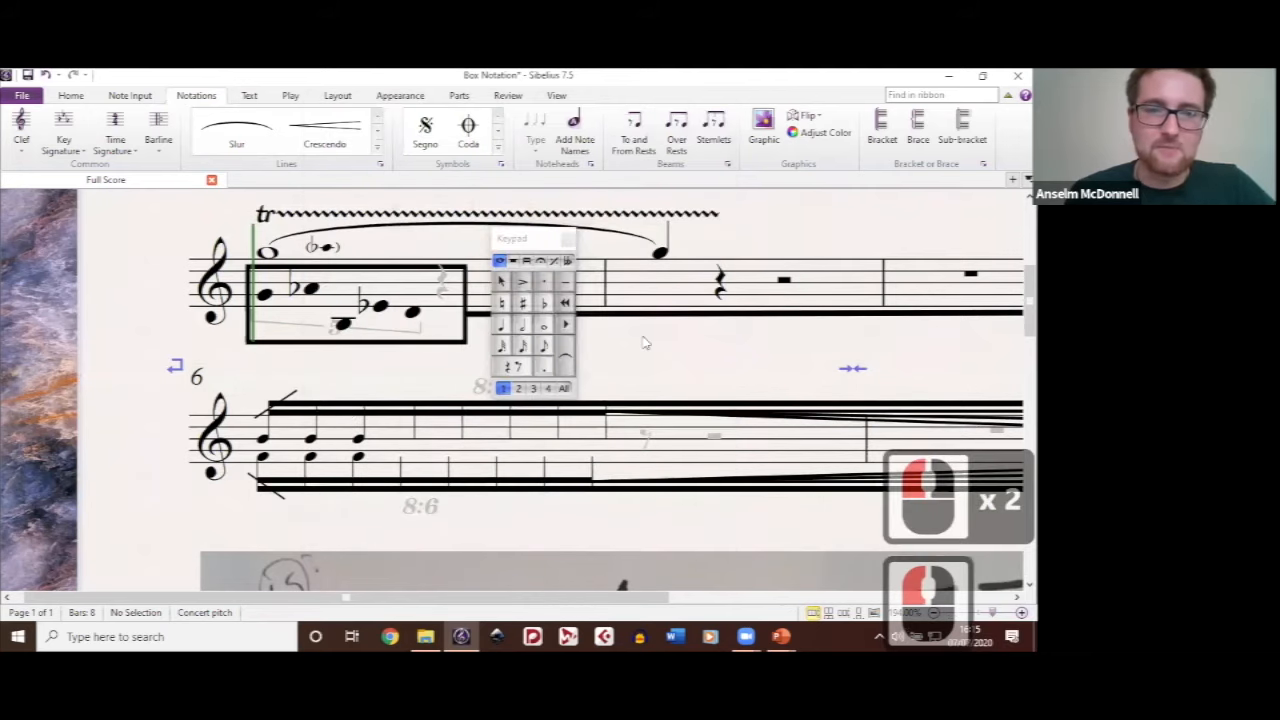
{"action": "mouse_move", "coordinate": [665, 358]}
{"action": "left_mouse_down"}
{"action": "mouse_move", "coordinate": [632, 397]}
{"action": "mouse_move", "coordinate": [671, 371]}
{"action": "left_mouse_up"}
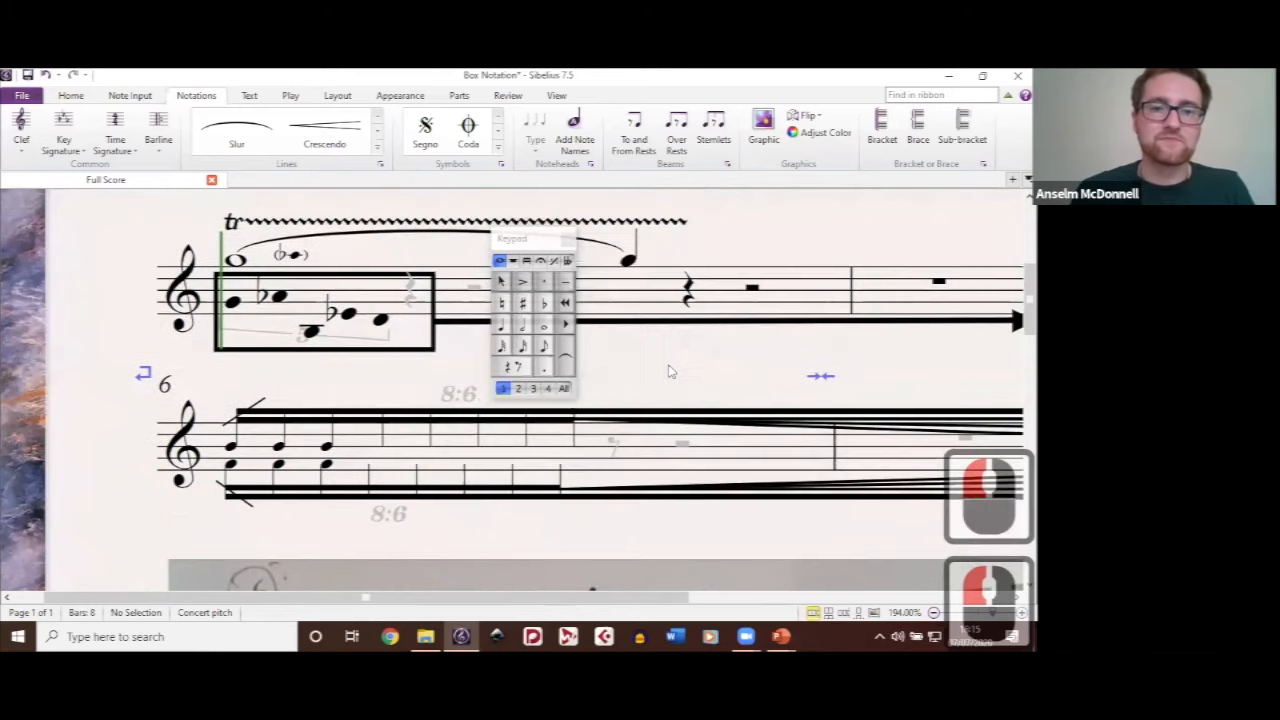
{"action": "left_click_drag", "start_coordinate": [312, 275], "coordinate": [347, 290]}
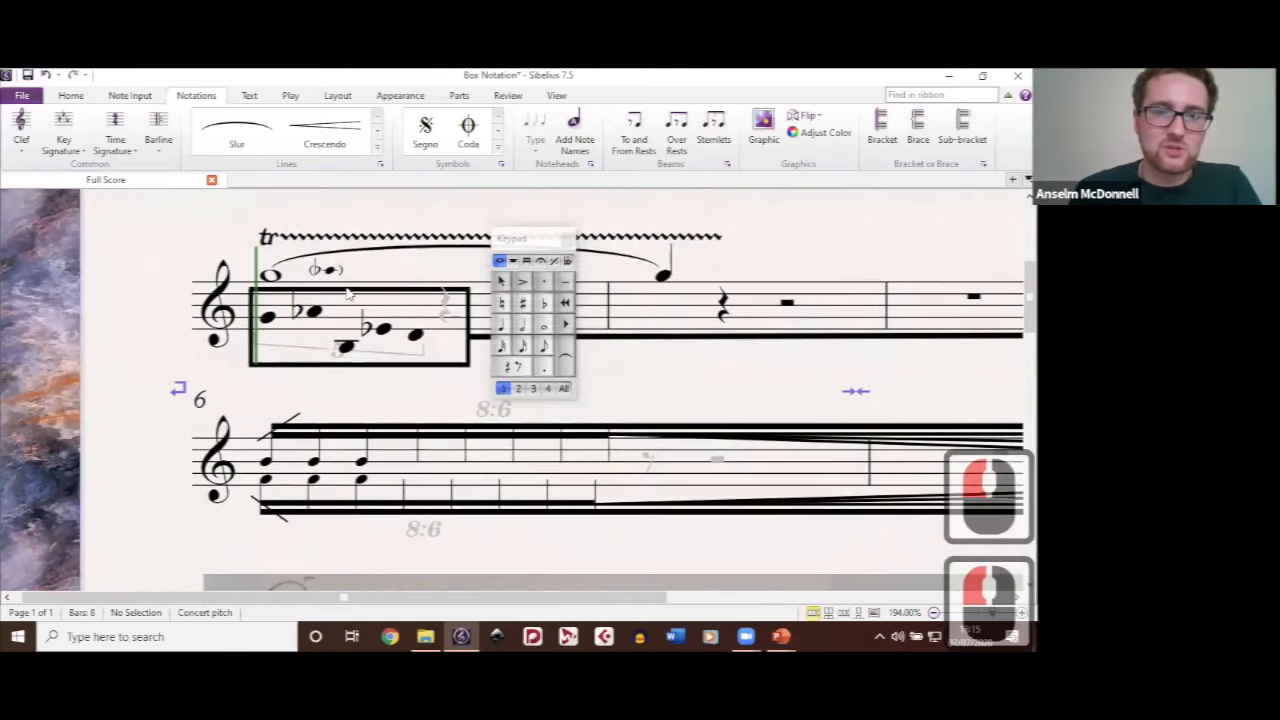
Step: Examine the thick box line and the first stemless note inside it in bar 1
{"action": "double_click", "coordinate": [412, 391]}
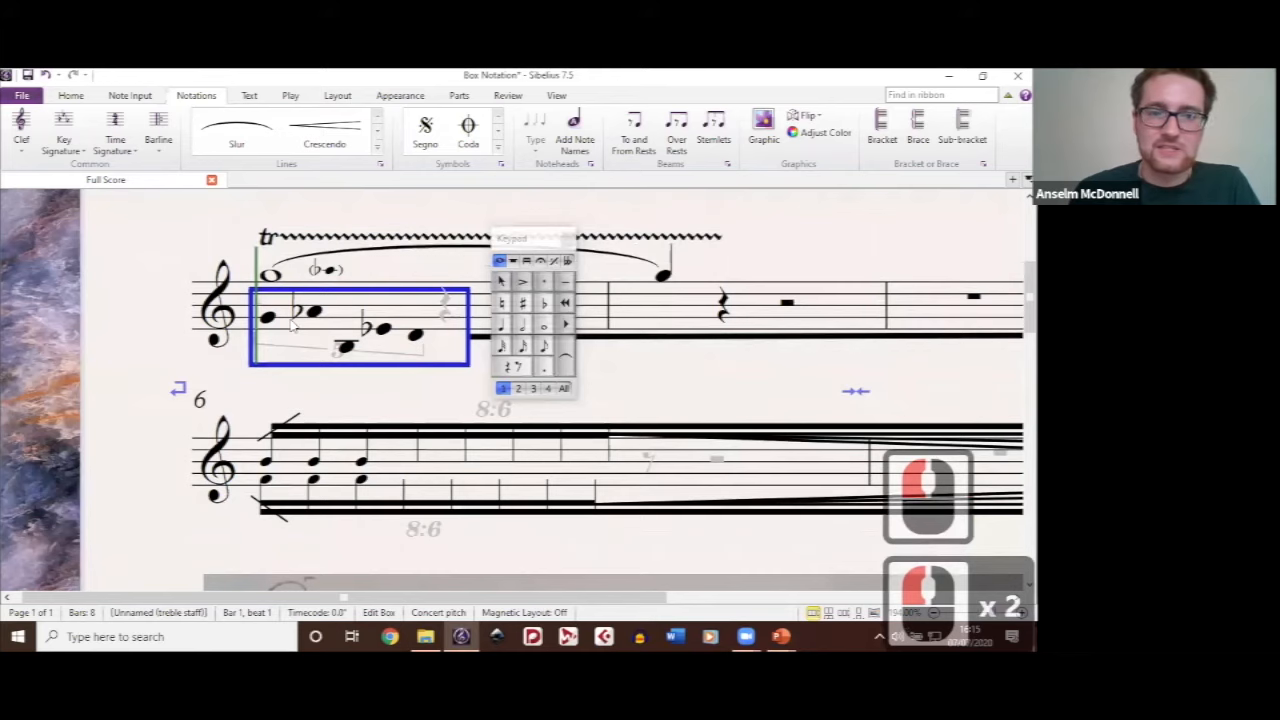
{"action": "double_click", "coordinate": [790, 449]}
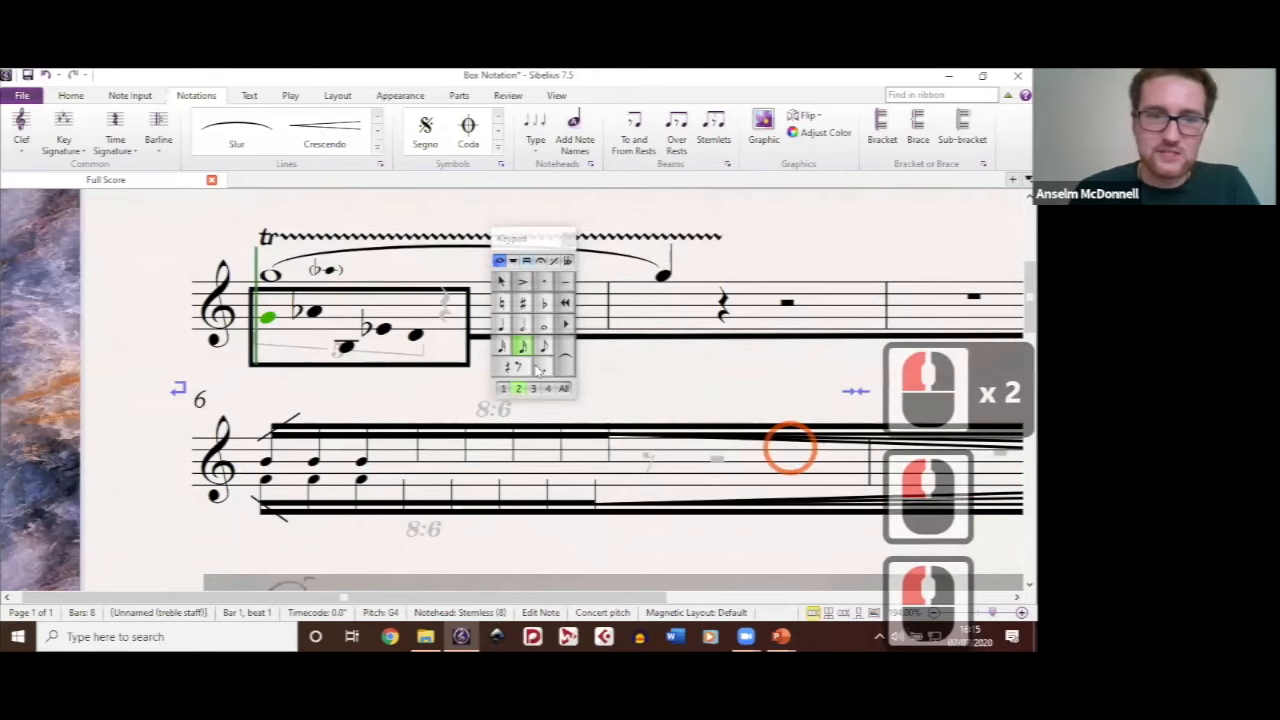
{"action": "left_click", "coordinate": [666, 378]}
{"action": "left_click_drag", "start_coordinate": [666, 378], "coordinate": [630, 300]}
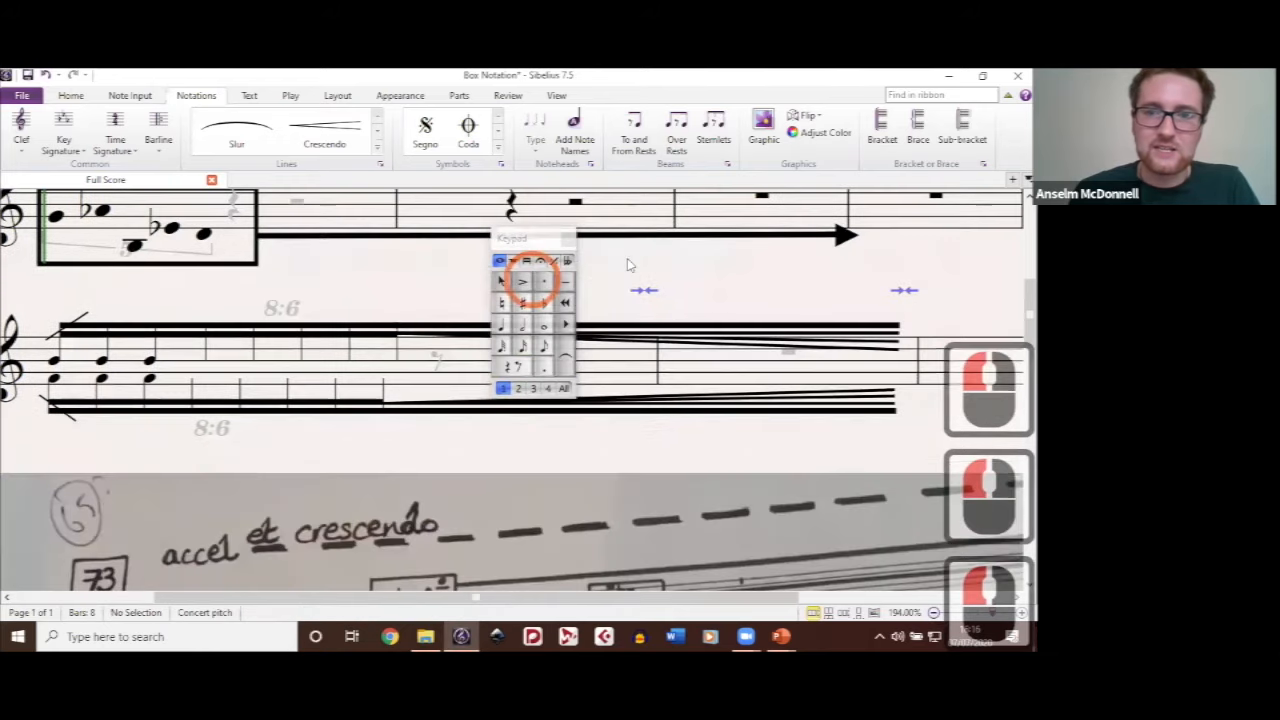
Step: Select the thick line extending from the box and inspect its object-level Magnetic Layout setting
{"action": "double_click", "coordinate": [615, 299]}
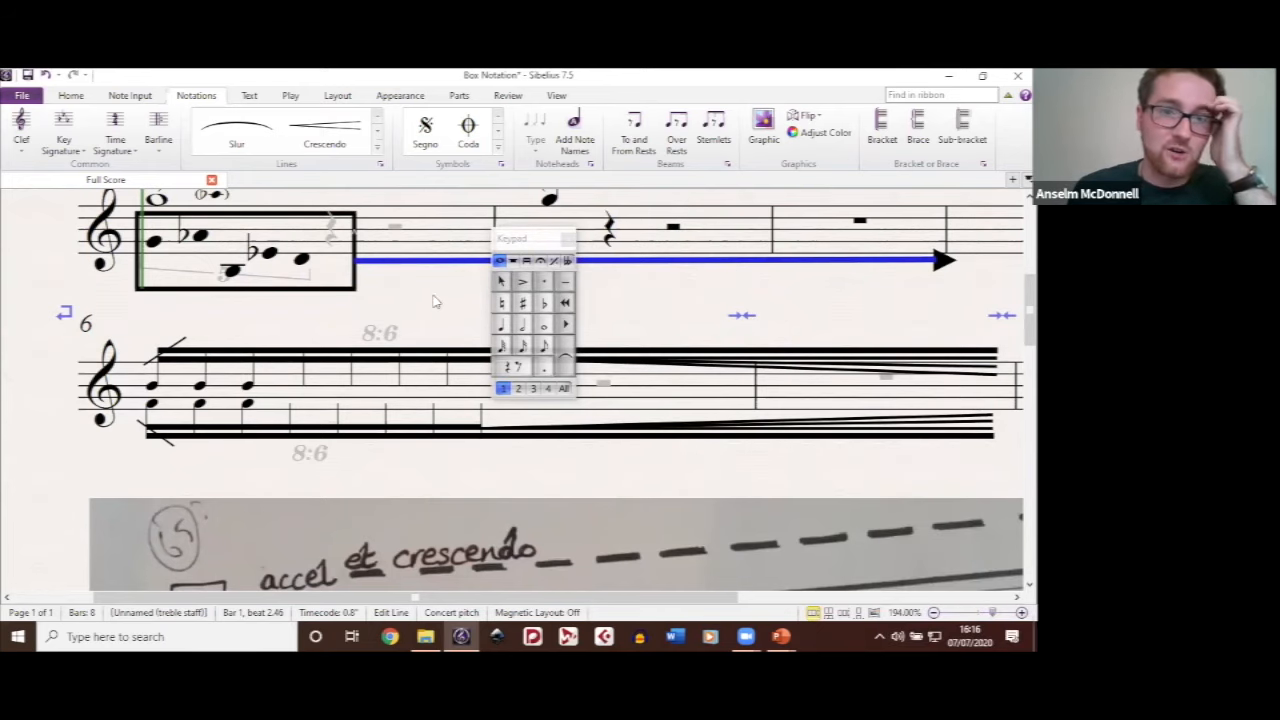
{"action": "left_click", "coordinate": [633, 147]}
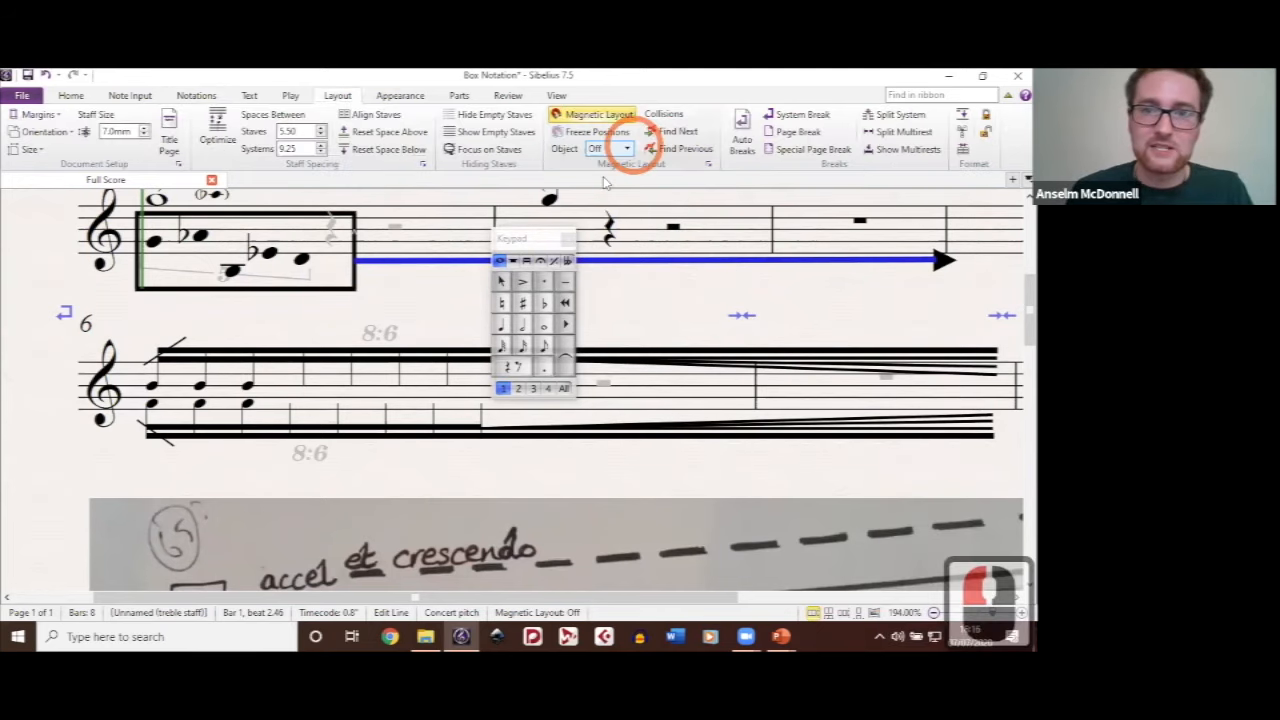
{"action": "left_click", "coordinate": [622, 292]}
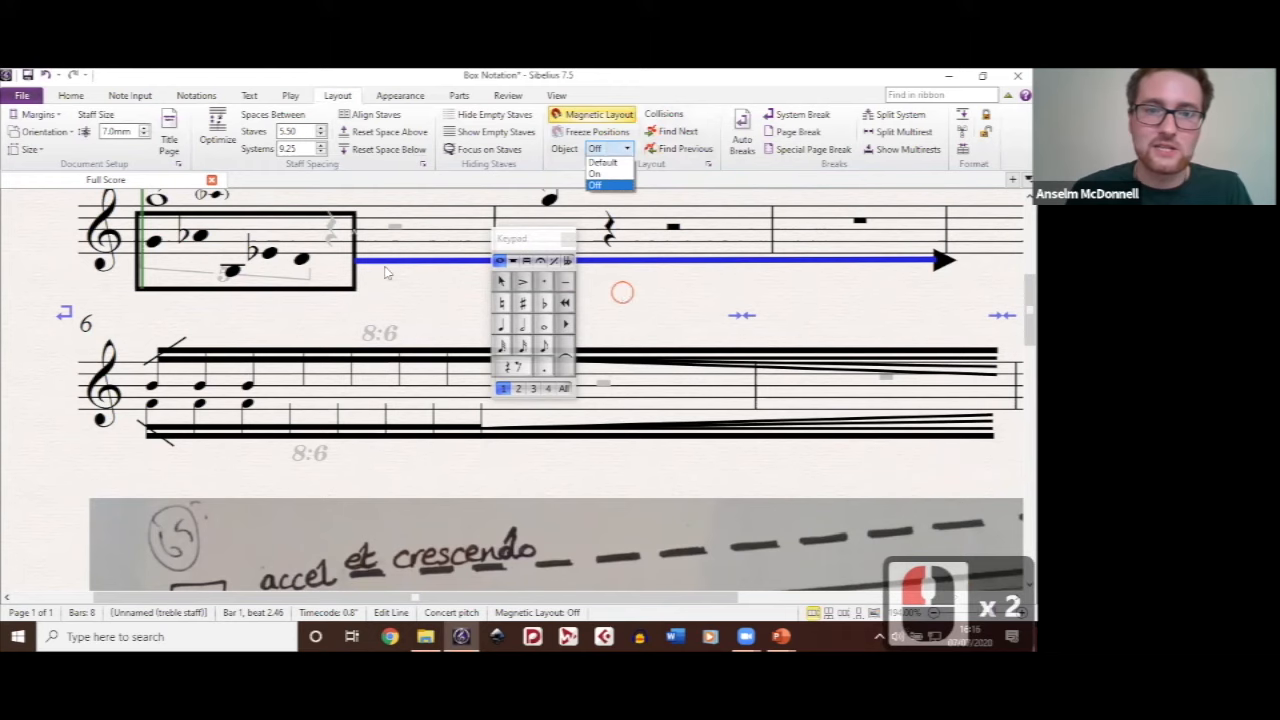
Step: Inspect the arrowhead symbol ending the box's extension line, and look through the symbol gallery's categories for its source
{"action": "left_click_drag", "start_coordinate": [712, 305], "coordinate": [344, 226]}
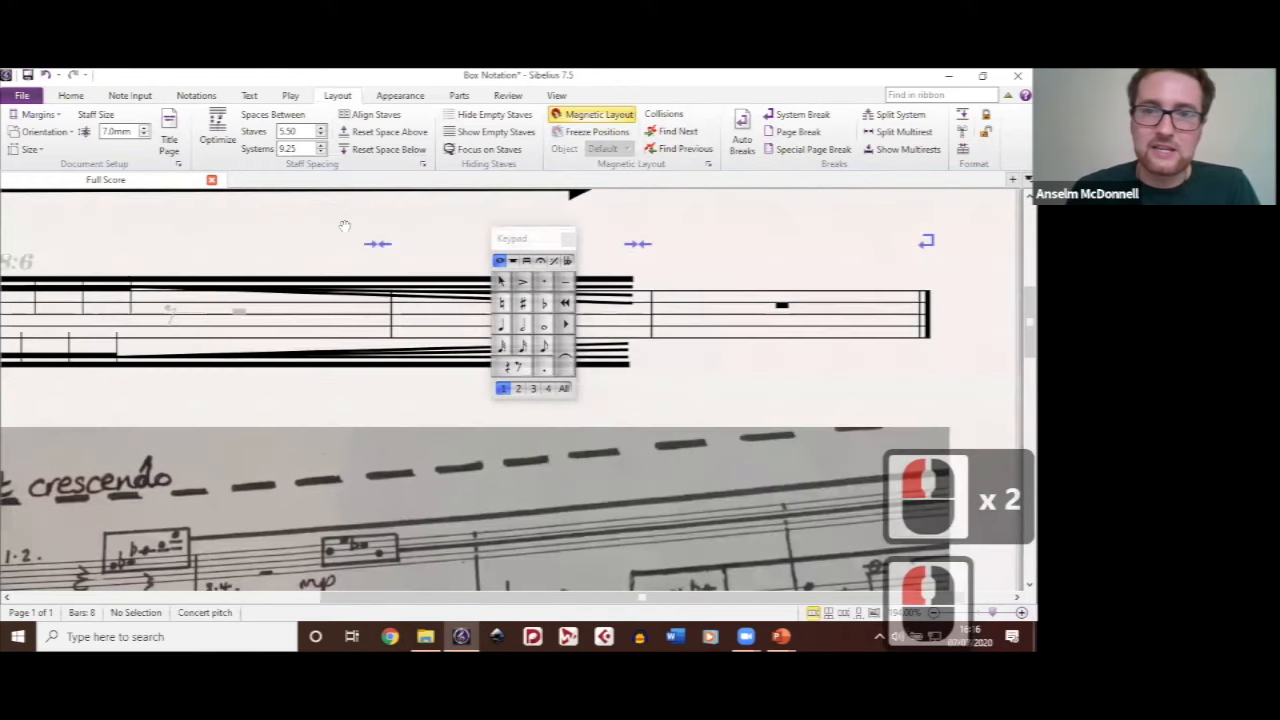
{"action": "left_click_drag", "start_coordinate": [594, 232], "coordinate": [678, 282]}
{"action": "left_click", "coordinate": [677, 282]}
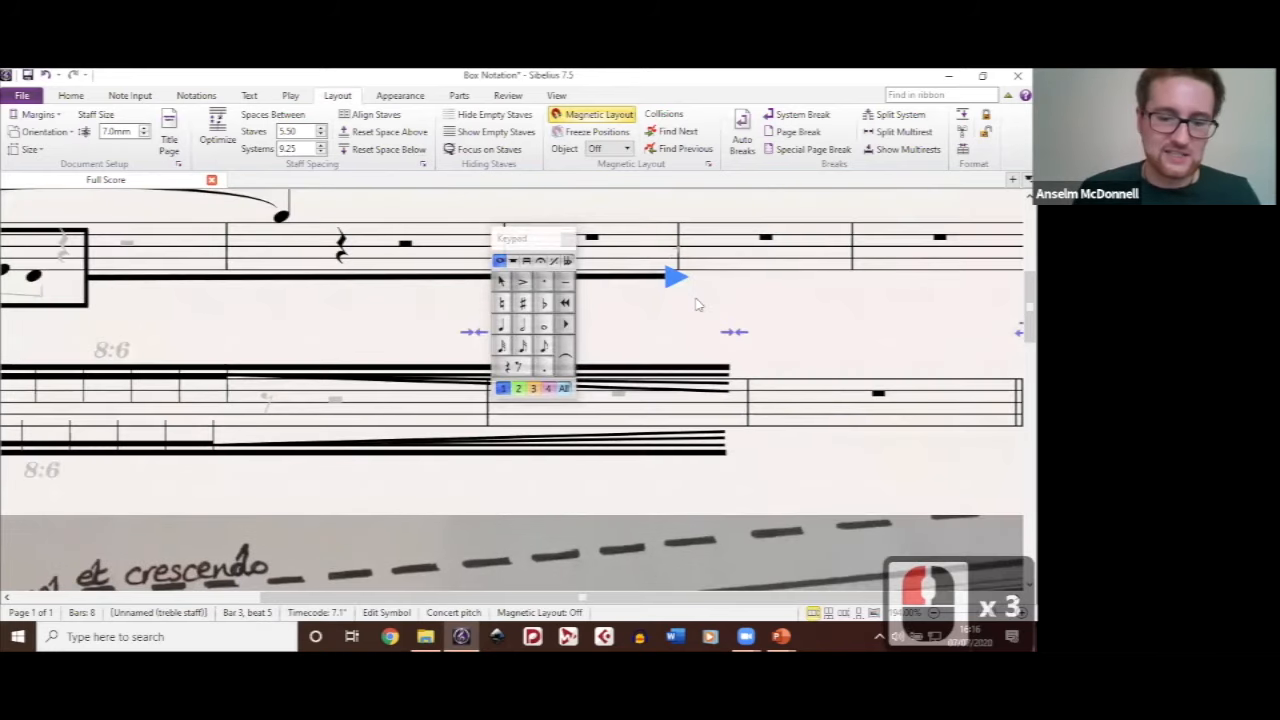
{"action": "left_click", "coordinate": [434, 176]}
{"action": "key", "text": "z"}
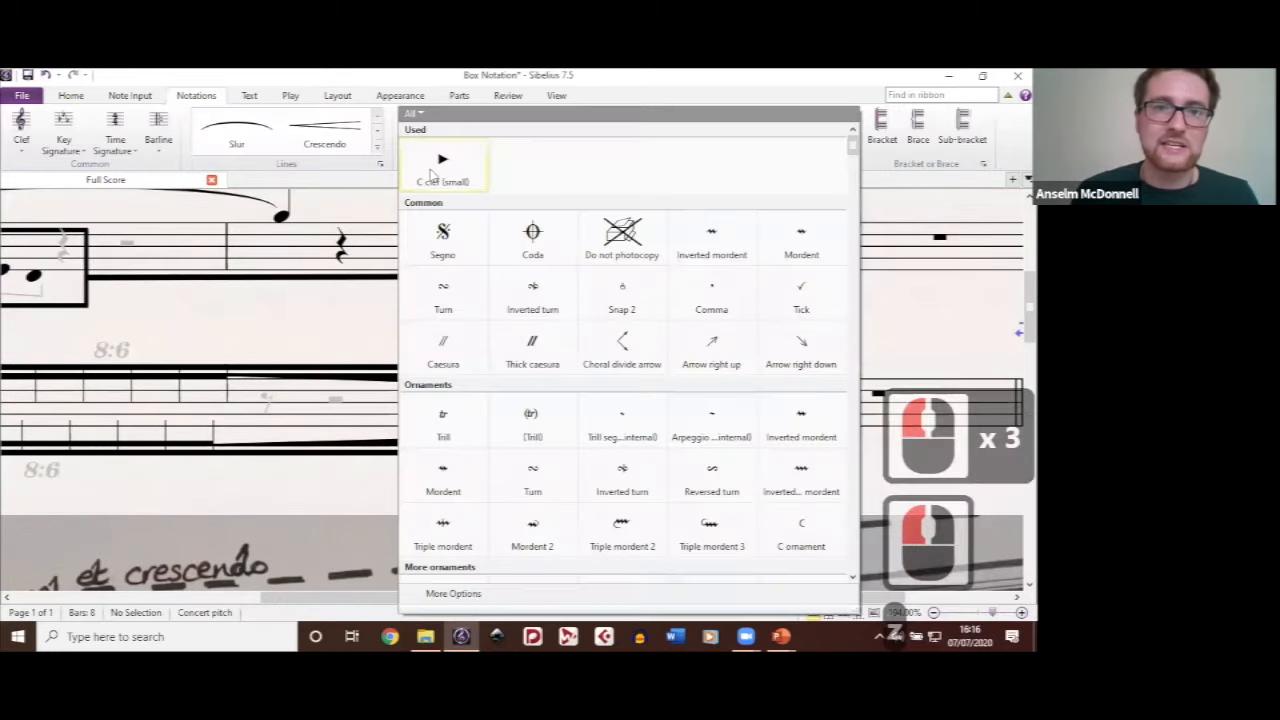
{"action": "left_click", "coordinate": [424, 116]}
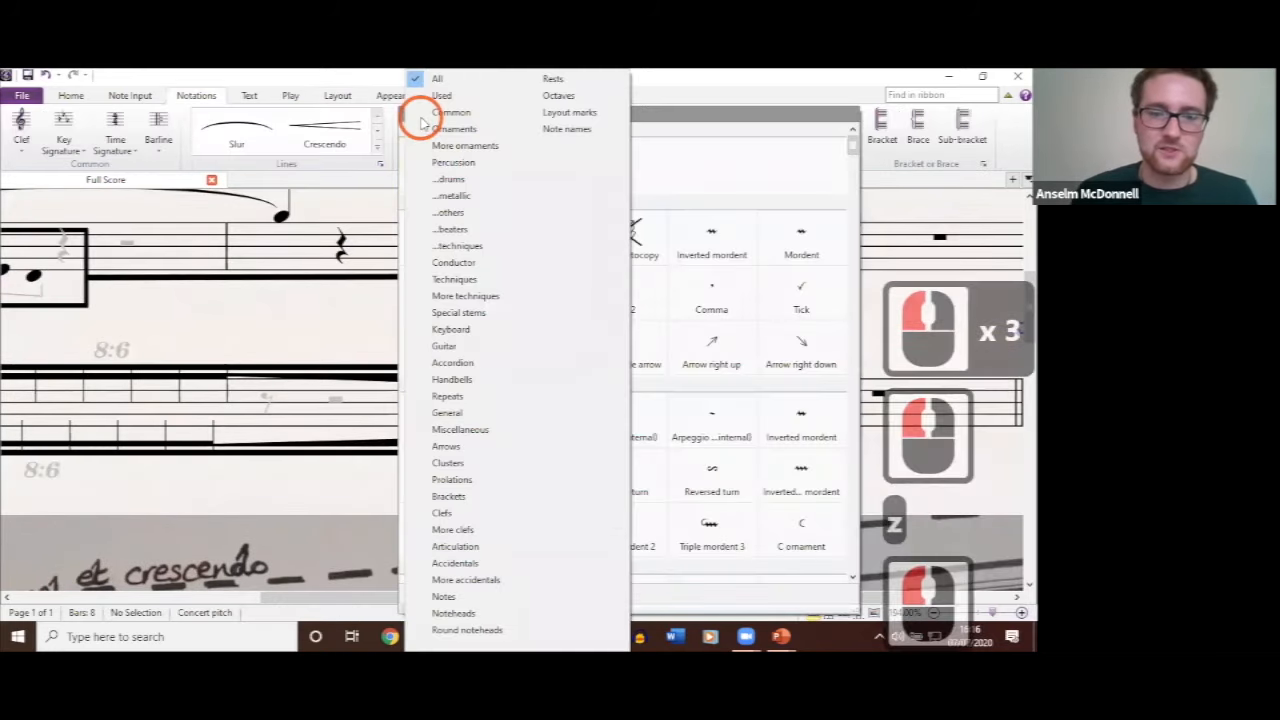
{"action": "left_click", "coordinate": [466, 530]}
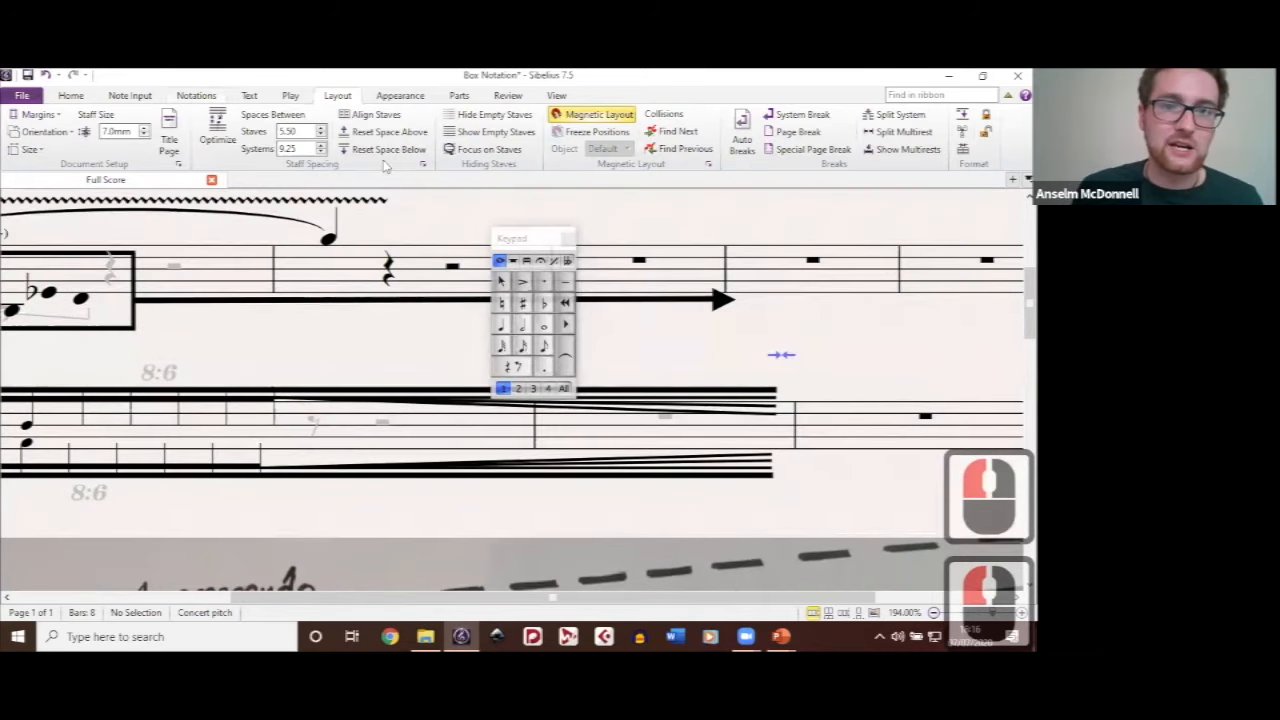
Step: Edit the Line staff line style so that it ends with a Triangle arrow cap
{"action": "key", "text": "l"}
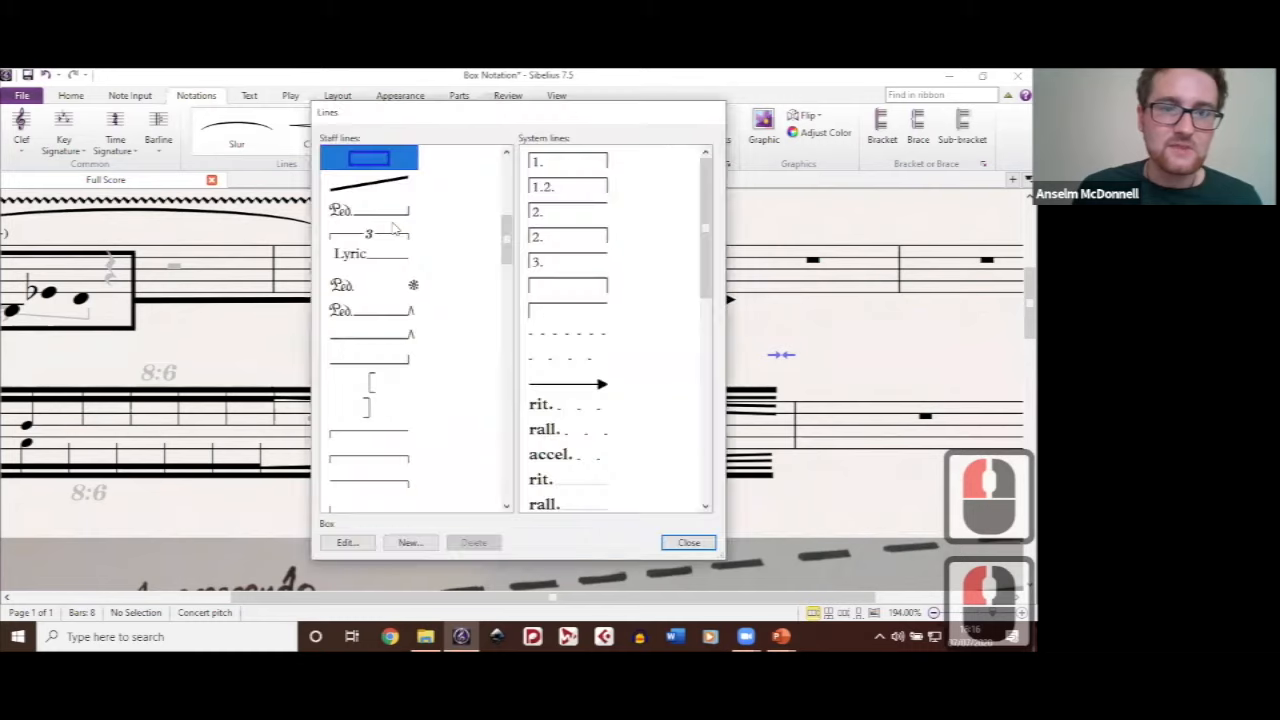
{"action": "scroll", "coordinate": [456, 273], "scroll_direction": "up", "scroll_amount": 10}
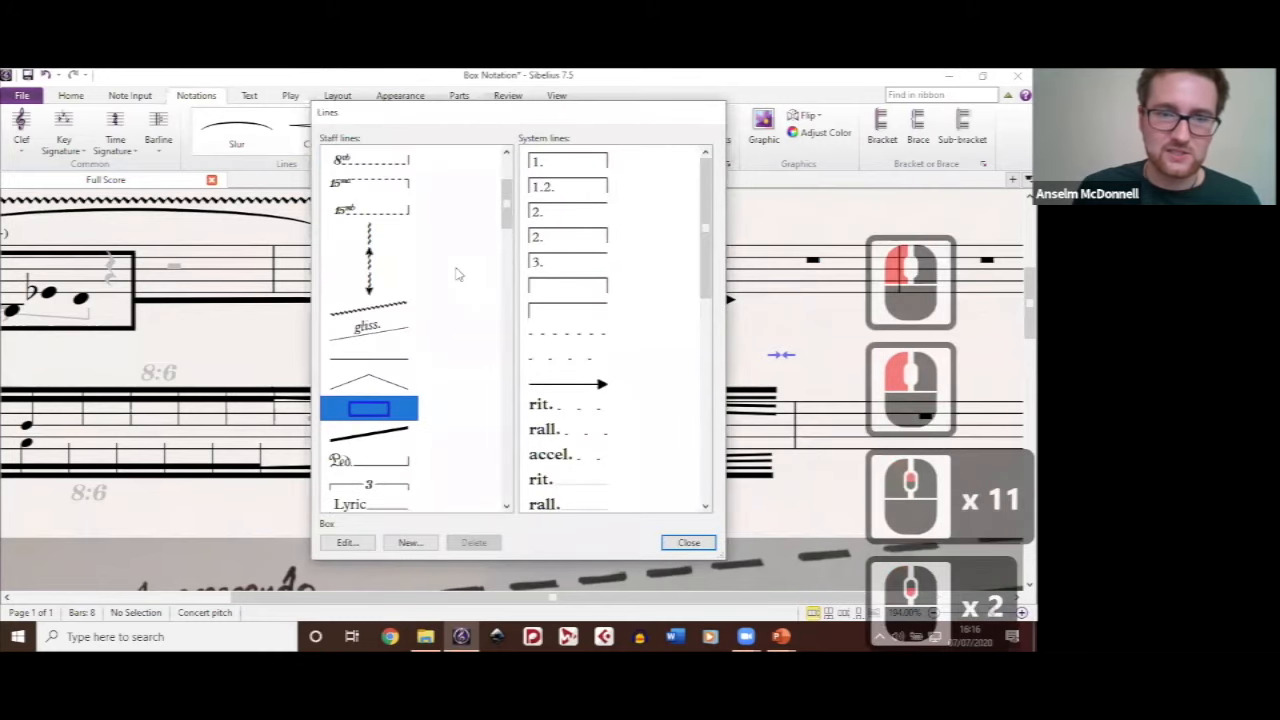
{"action": "scroll", "coordinate": [456, 273], "scroll_direction": "down", "scroll_amount": 7}
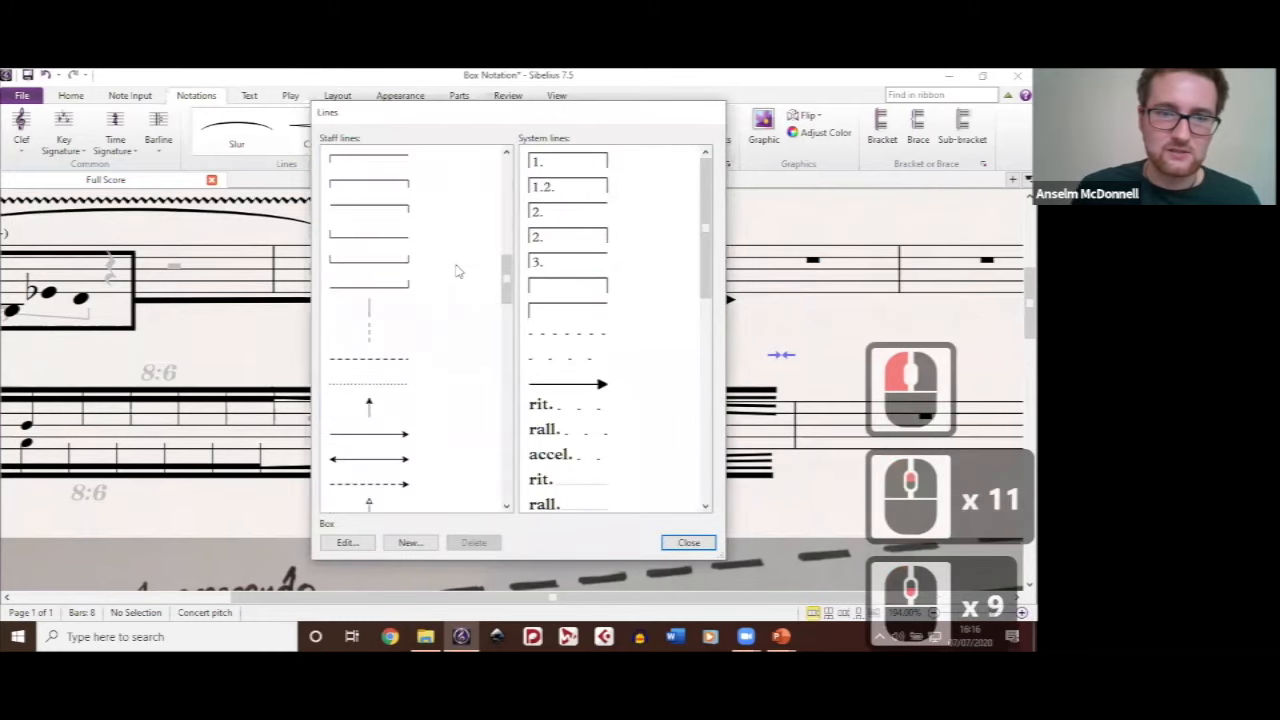
{"action": "scroll", "coordinate": [376, 434], "scroll_direction": "up", "scroll_amount": 8}
{"action": "left_click", "coordinate": [346, 543]}
{"action": "left_click", "coordinate": [721, 508]}
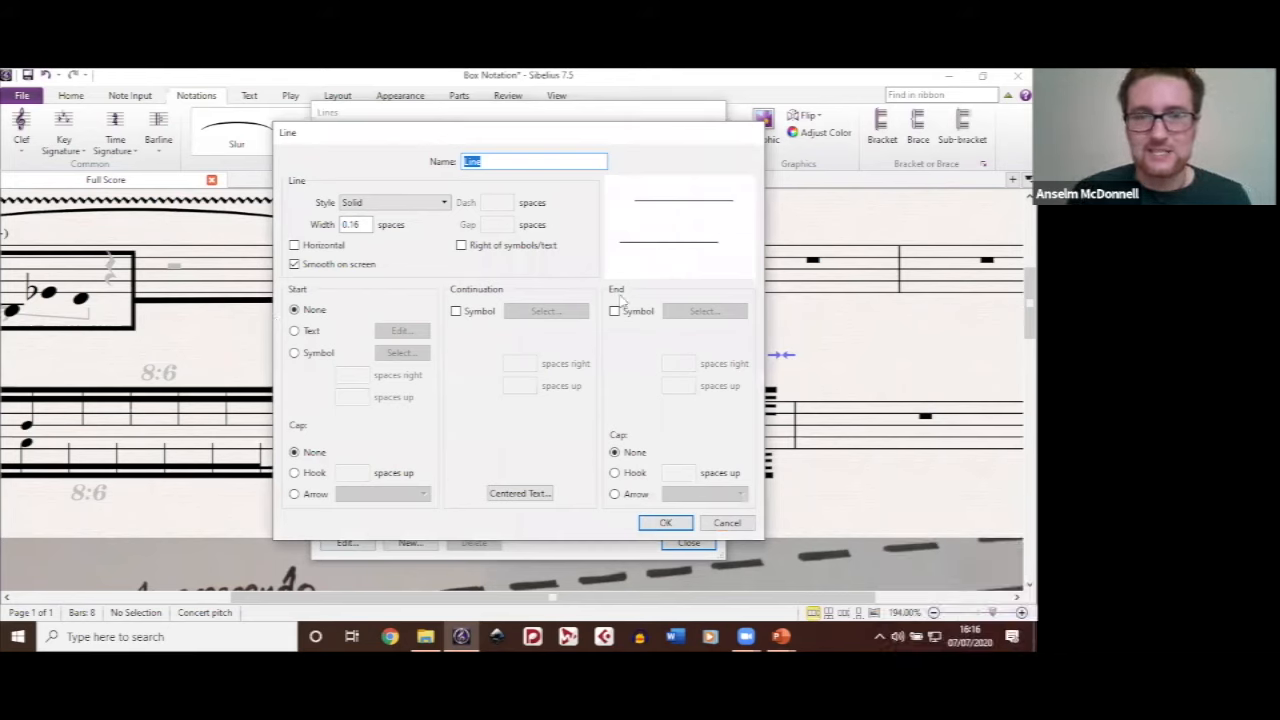
{"action": "left_click", "coordinate": [736, 497]}
{"action": "left_click", "coordinate": [736, 495]}
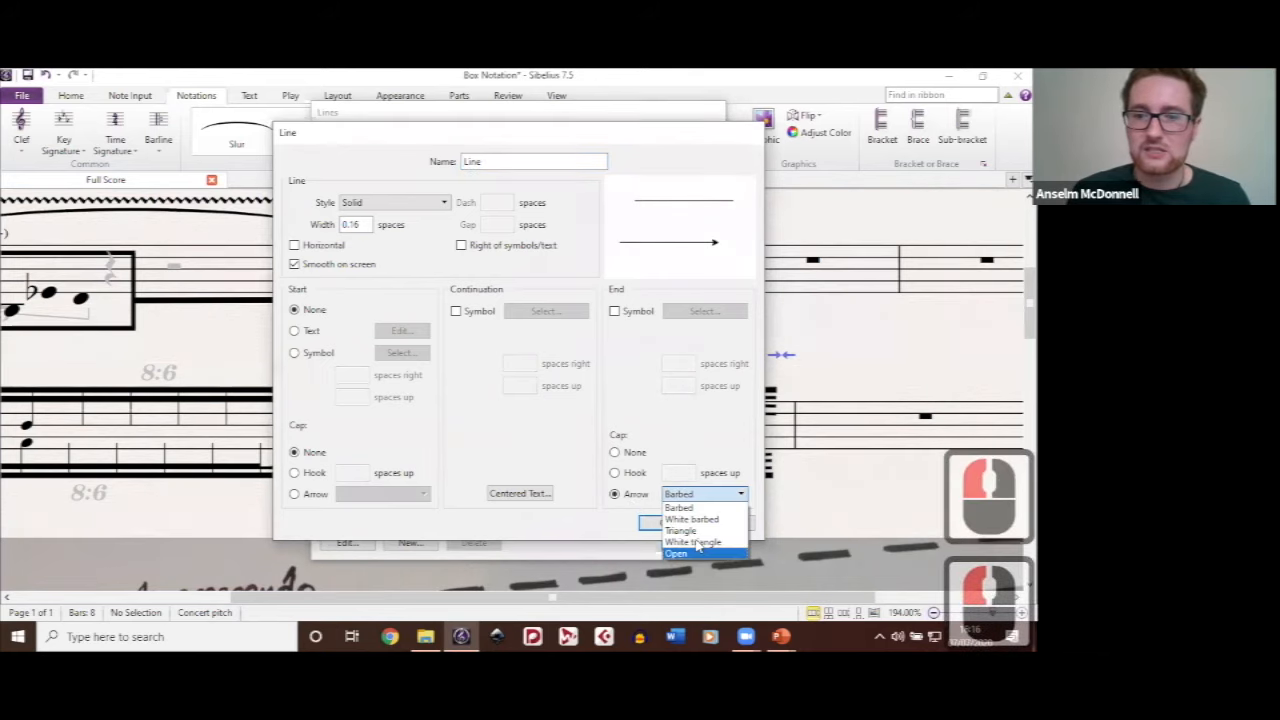
{"action": "left_click", "coordinate": [696, 530]}
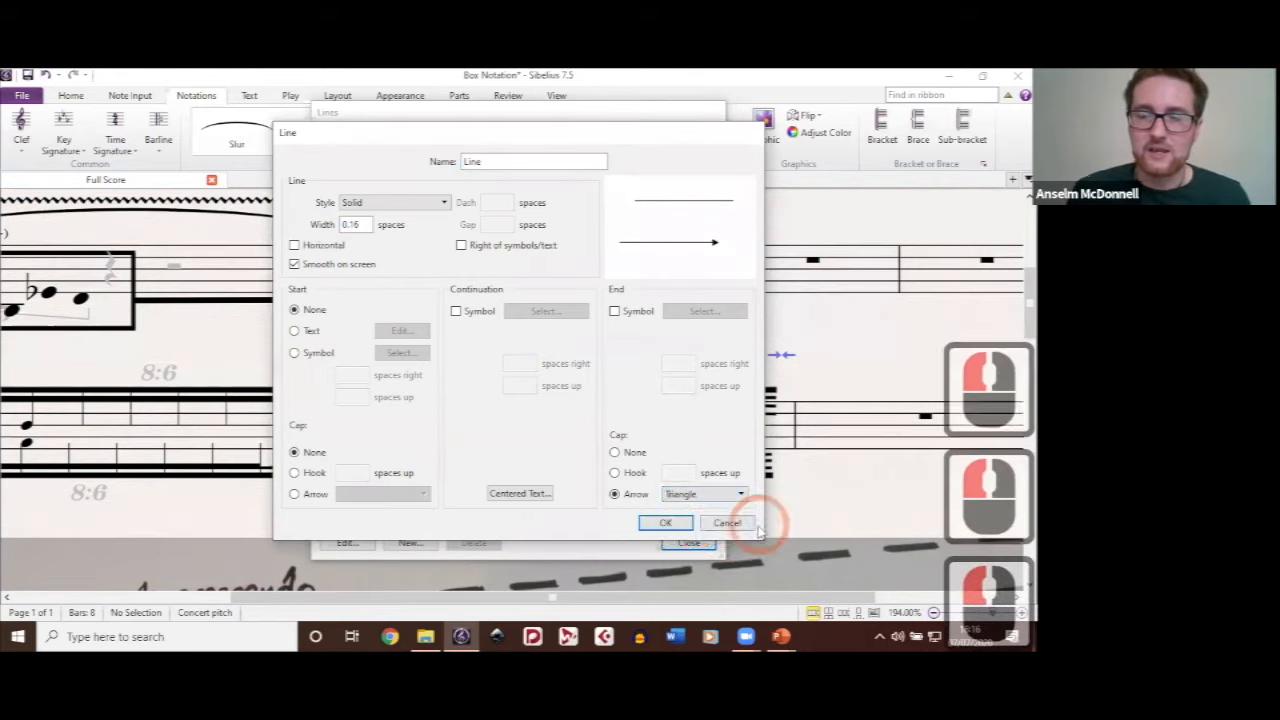
{"action": "left_click", "coordinate": [665, 522]}
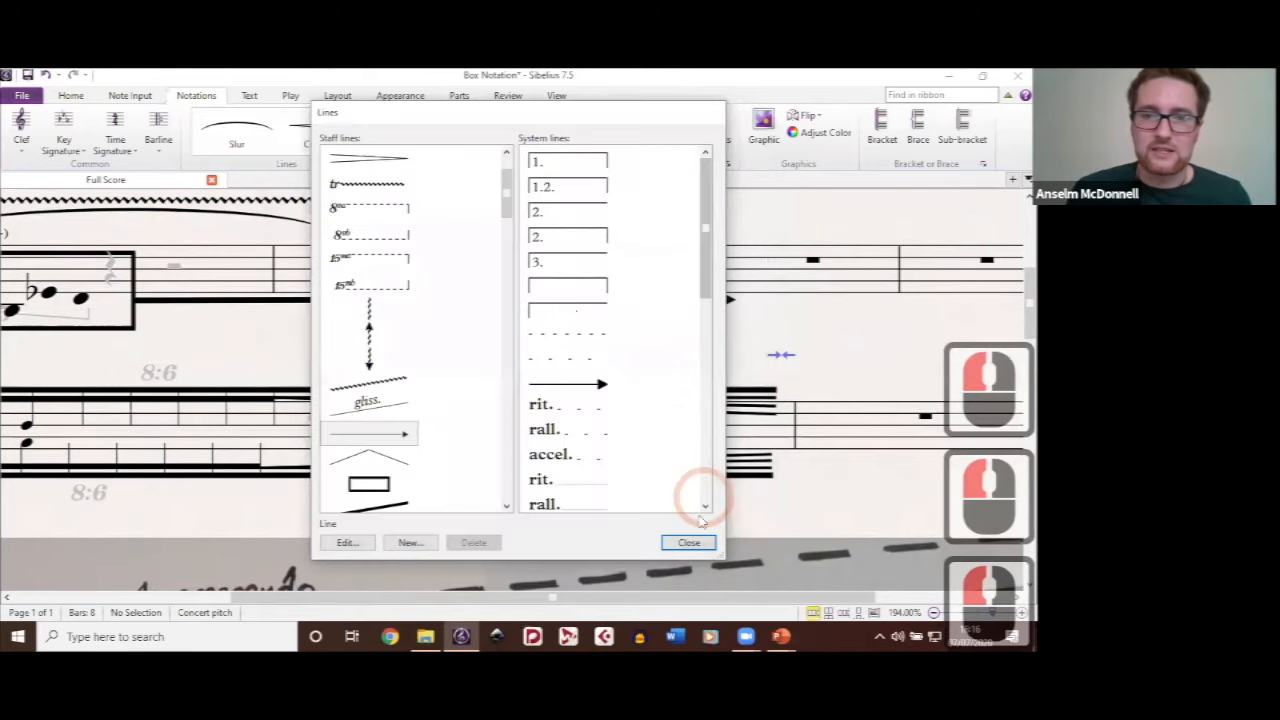
{"action": "left_click", "coordinate": [689, 543]}
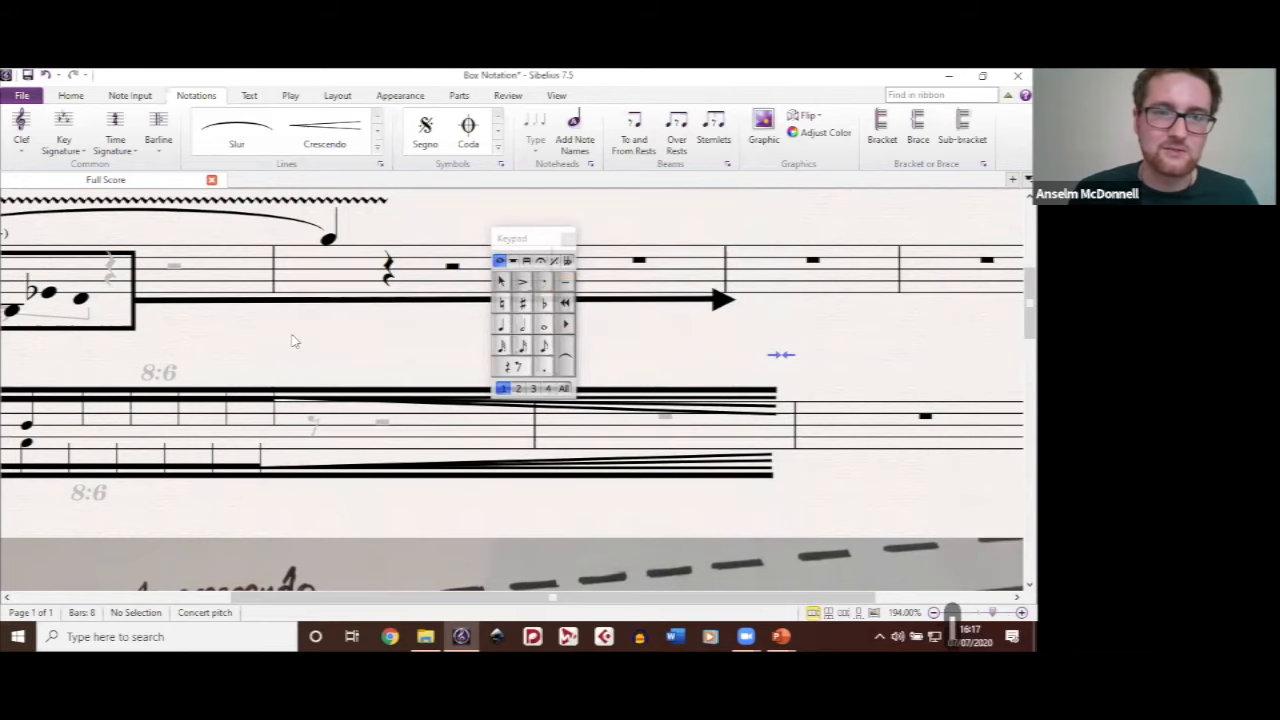
Step: Add a trial arrow-ended Line beneath the box's extension line, stretch it to match that line's end, and delete it
{"action": "key", "text": "l"}
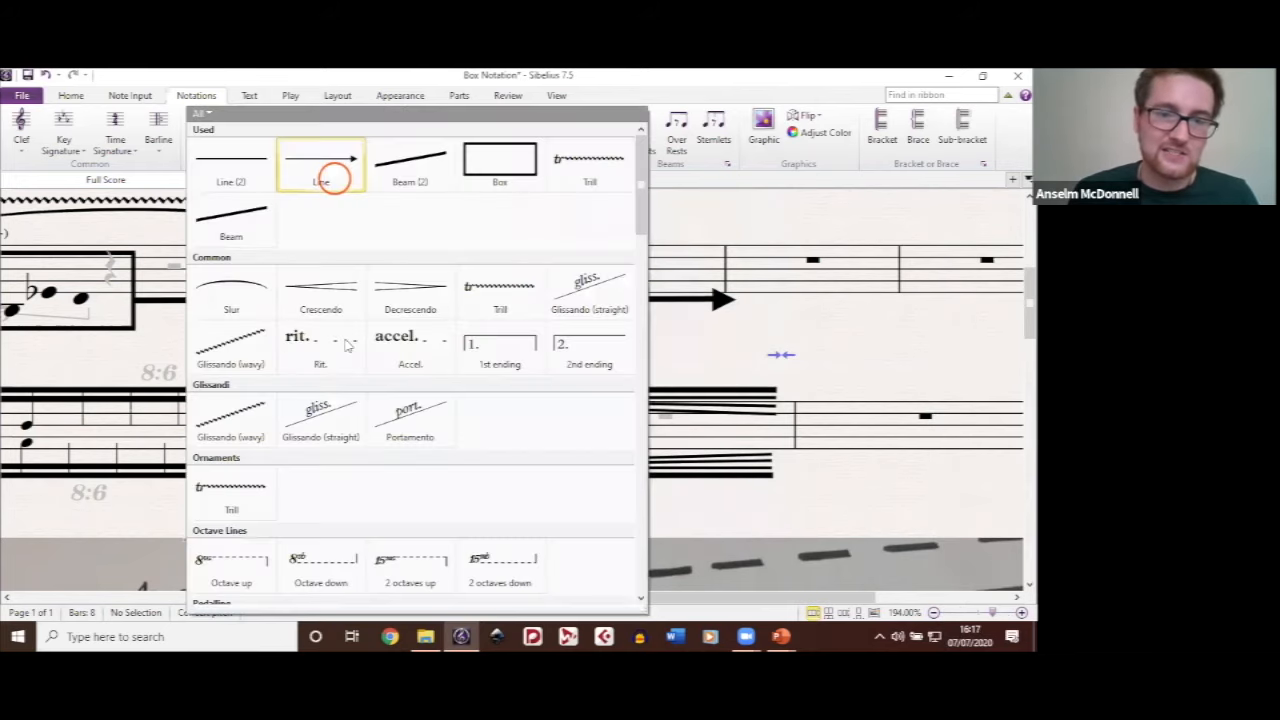
{"action": "left_click", "coordinate": [335, 179]}
{"action": "left_click_drag", "start_coordinate": [345, 339], "coordinate": [708, 318]}
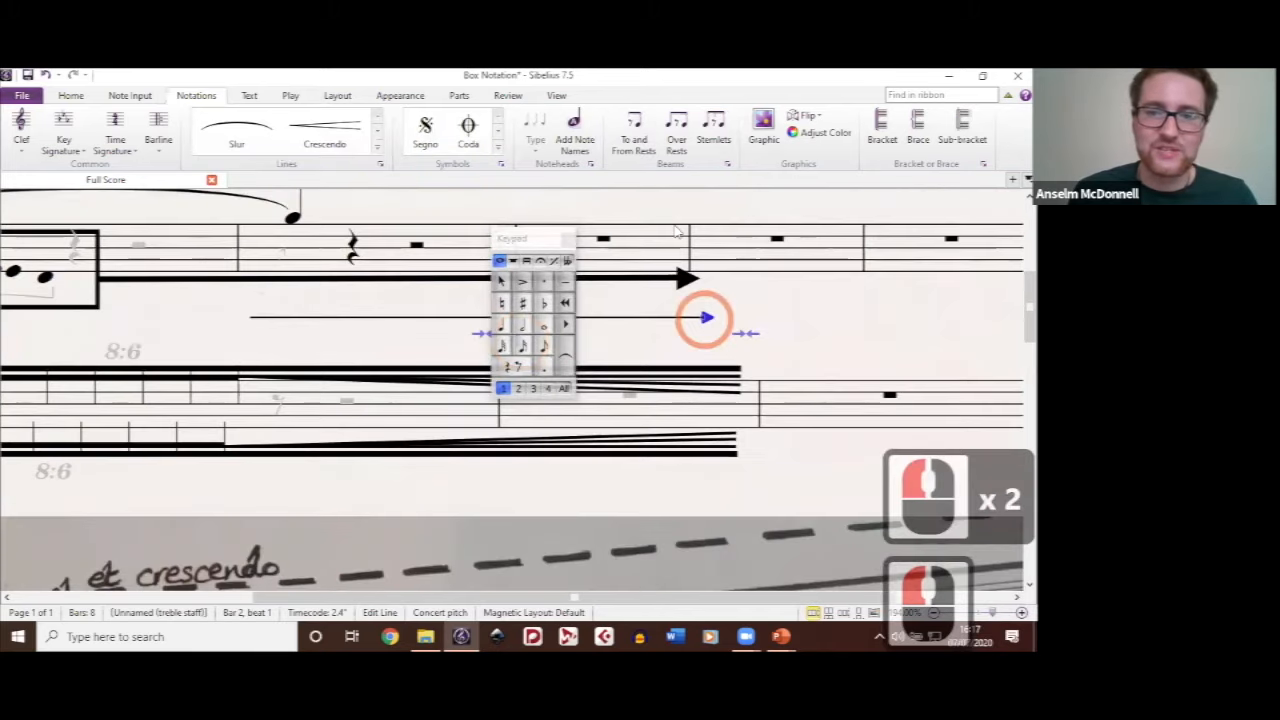
{"action": "left_click", "coordinate": [676, 225]}
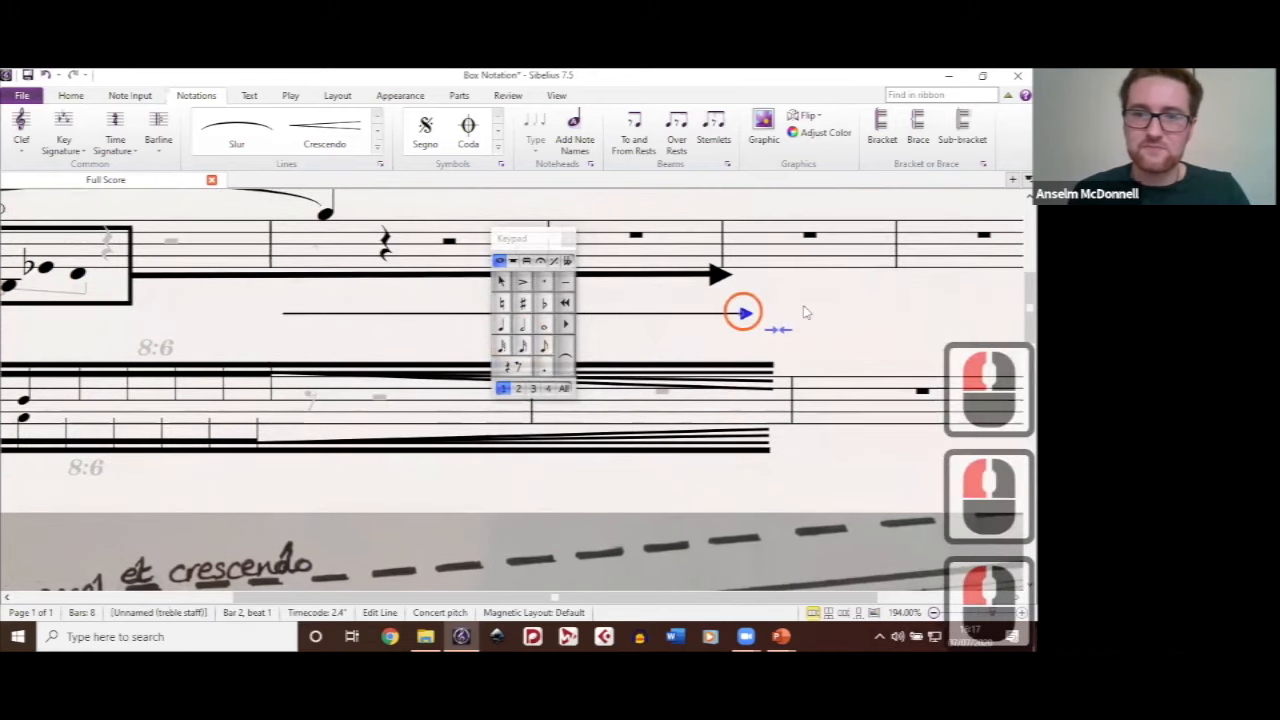
{"action": "left_click", "coordinate": [743, 313]}
{"action": "key", "text": "BackSpace"}
{"action": "left_click", "coordinate": [724, 352]}
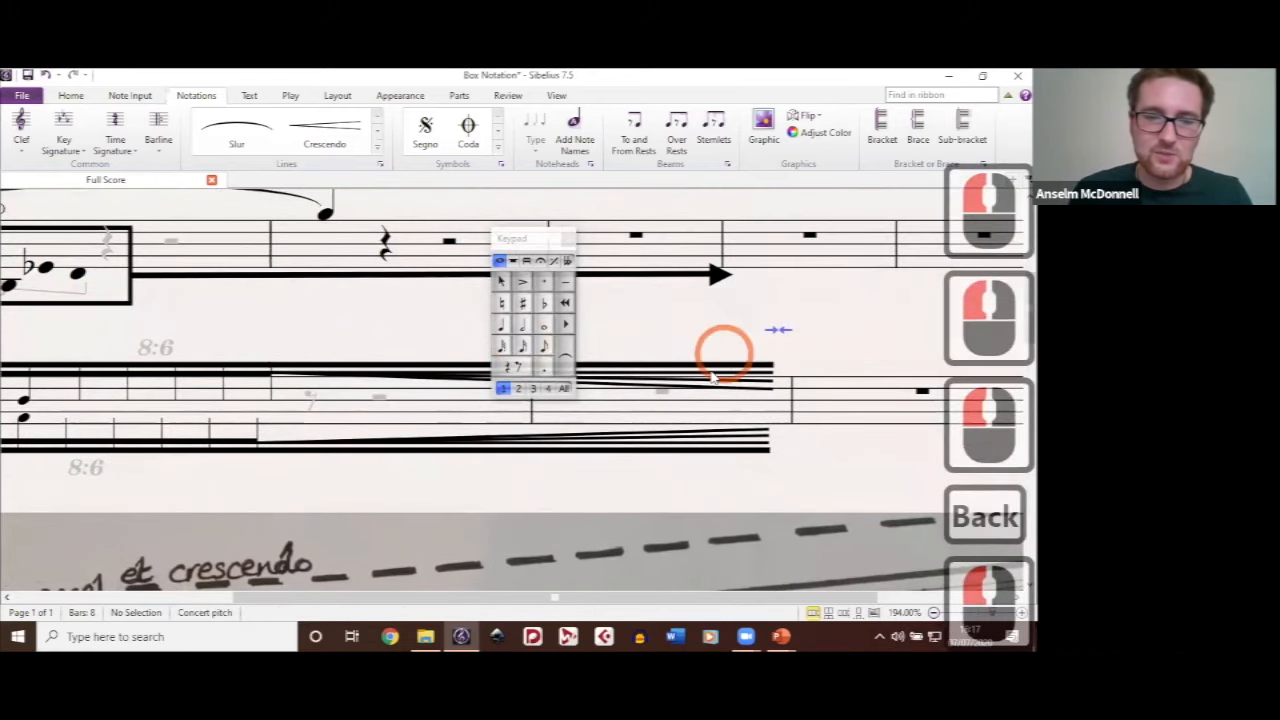
Step: Remove the arrow end cap from the Line staff line style used for the slashes on the beams at bar 6
{"action": "scroll", "coordinate": [270, 338], "scroll_direction": "down", "scroll_amount": 4, "text": "ctrl"}
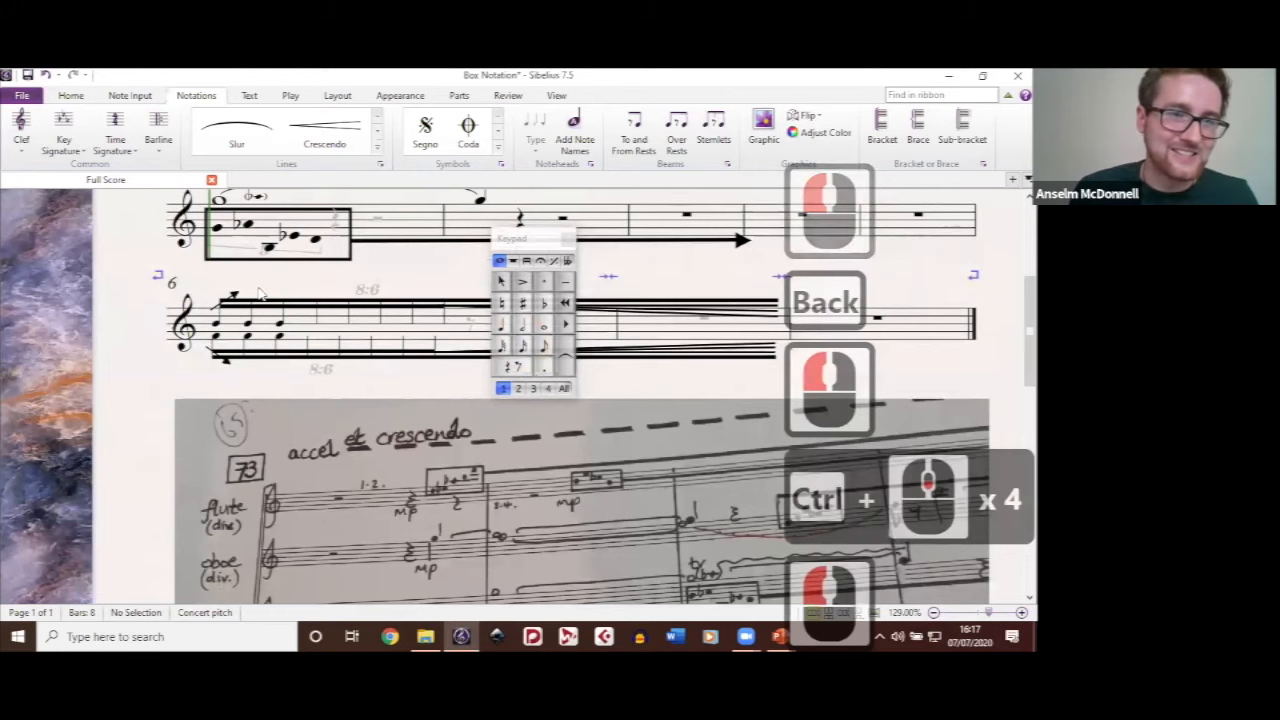
{"action": "left_click_drag", "start_coordinate": [260, 290], "coordinate": [368, 290]}
{"action": "scroll", "coordinate": [288, 312], "scroll_direction": "up", "scroll_amount": 5, "text": "ctrl"}
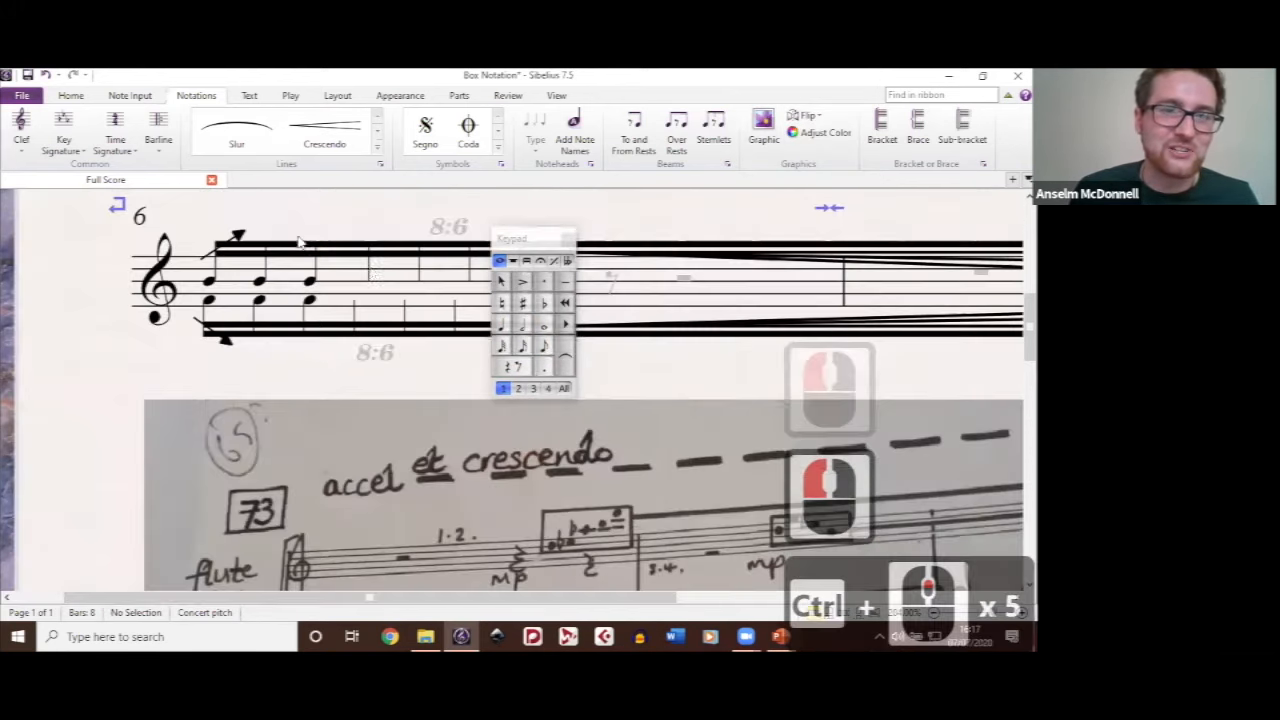
{"action": "left_click_drag", "start_coordinate": [210, 253], "coordinate": [301, 300]}
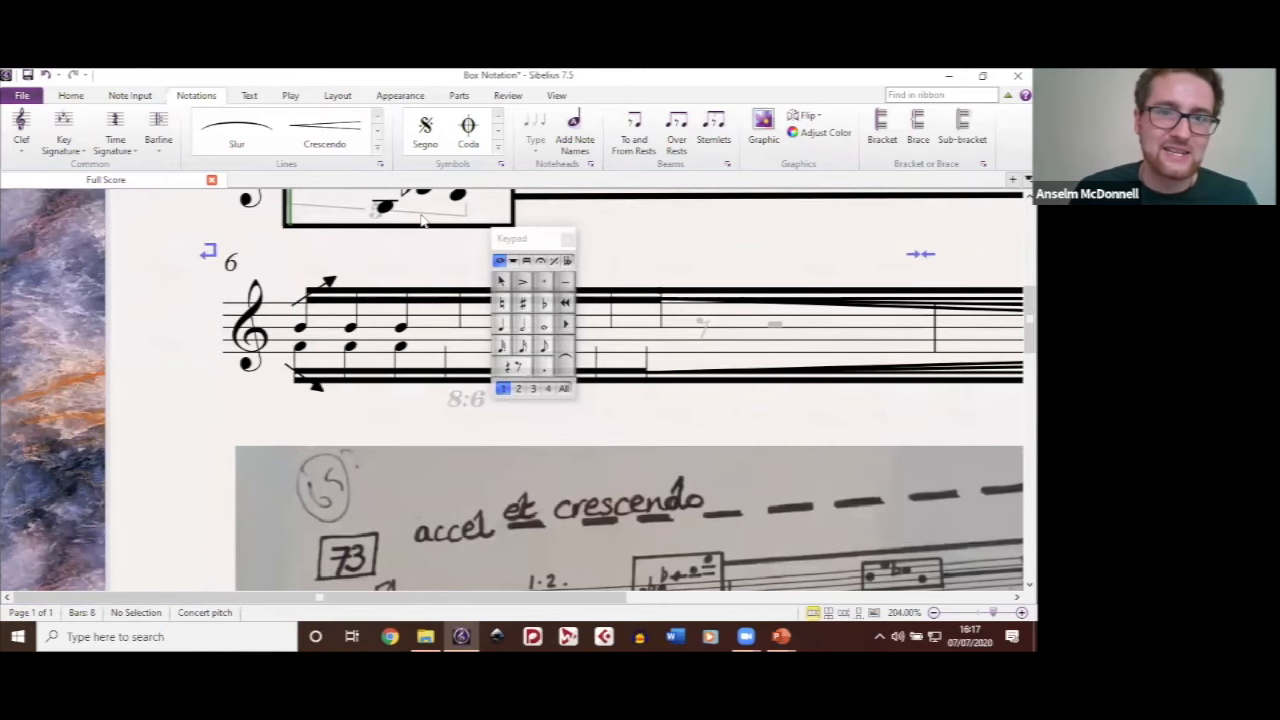
{"action": "left_click", "coordinate": [346, 542]}
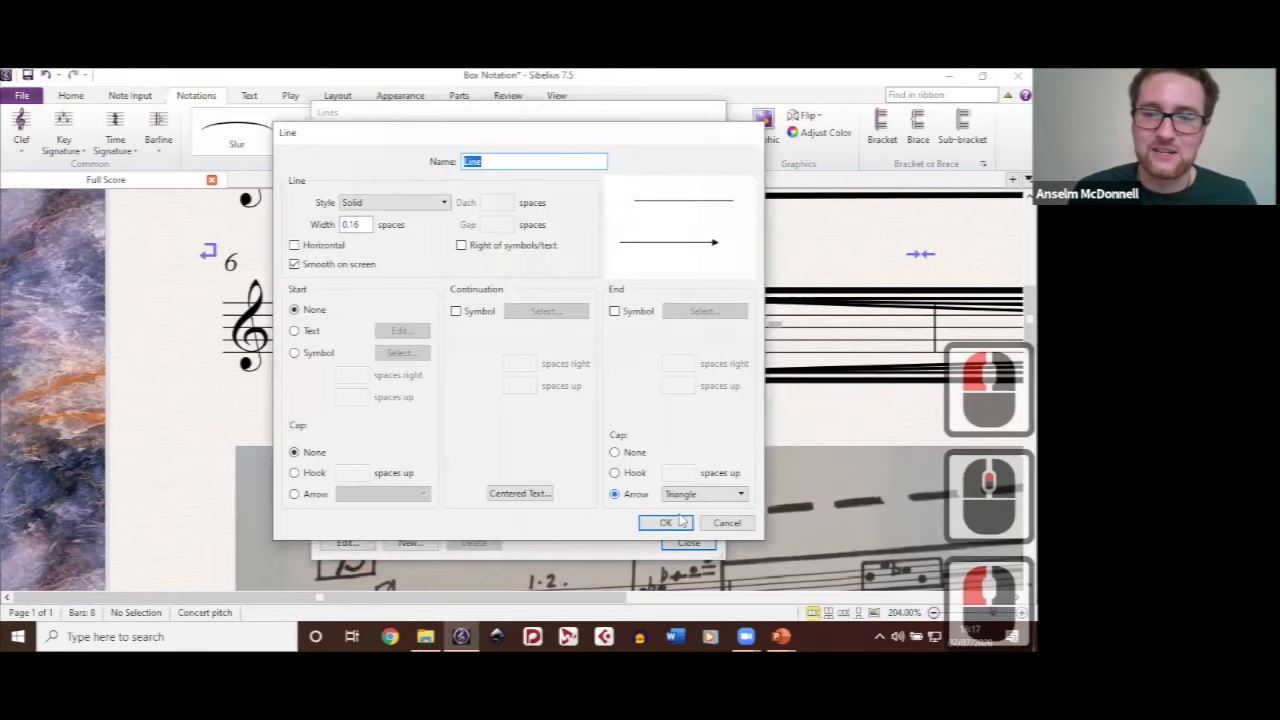
{"action": "left_click", "coordinate": [667, 522]}
{"action": "left_click", "coordinate": [687, 543]}
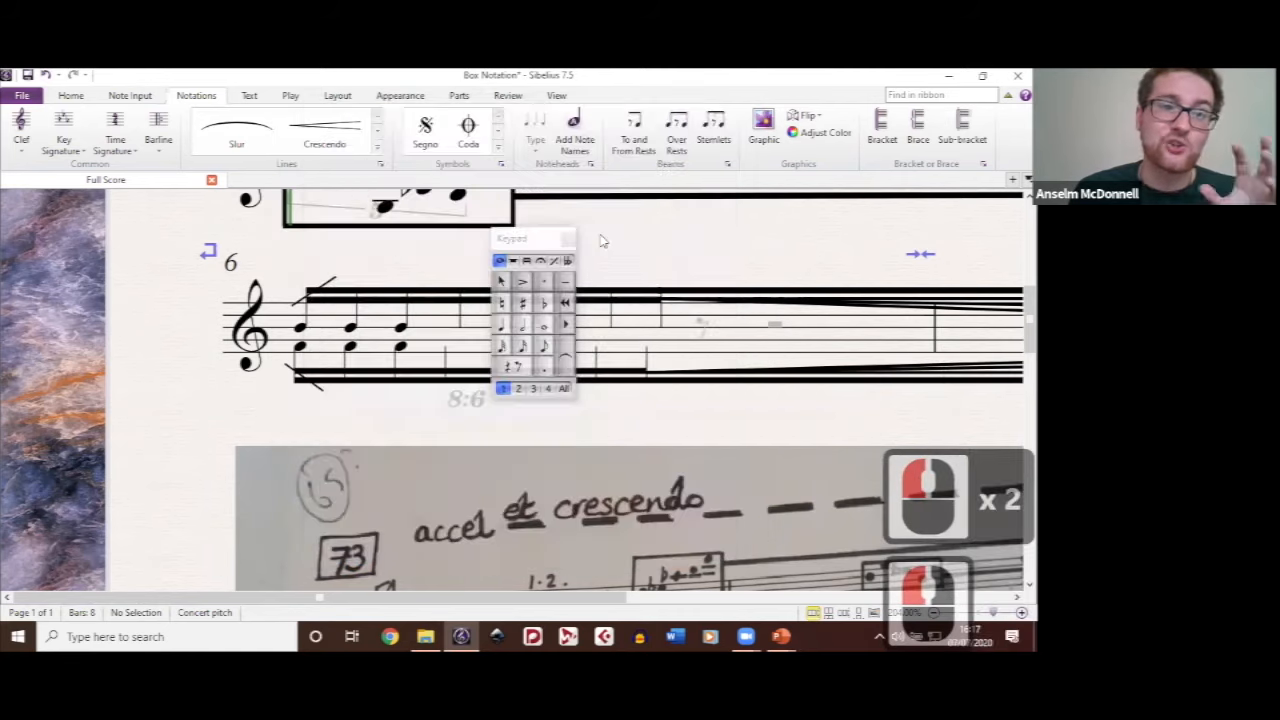
Step: Delete the handwritten score image with rehearsal mark 73 below the system at bar 6
{"action": "left_click", "coordinate": [657, 243]}
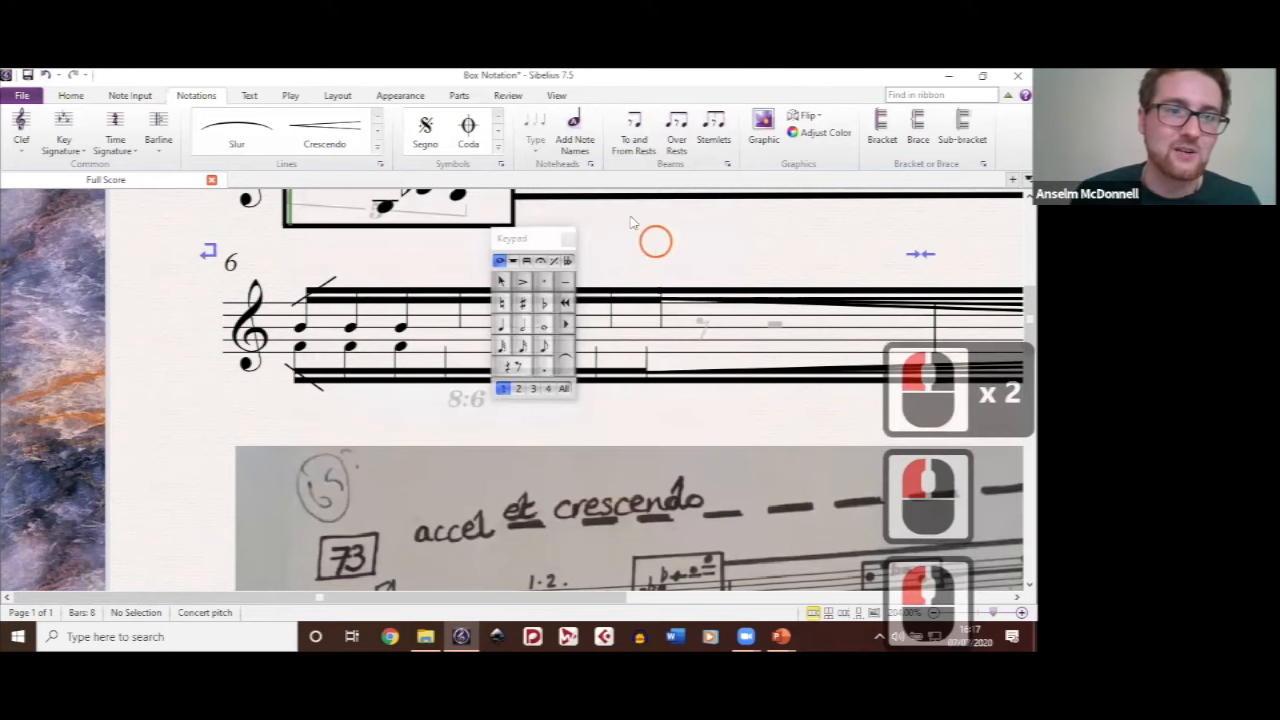
{"action": "left_click_drag", "start_coordinate": [463, 266], "coordinate": [415, 231]}
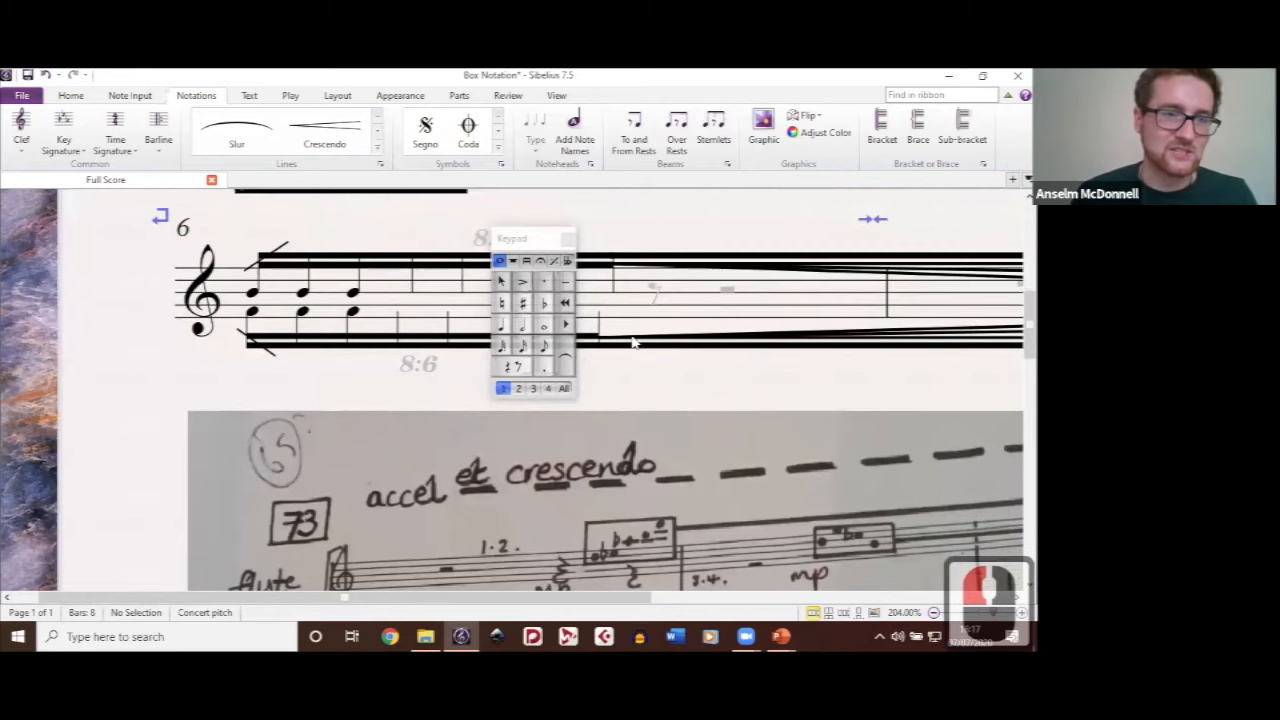
{"action": "scroll", "coordinate": [632, 342], "scroll_direction": "down", "scroll_amount": 1}
{"action": "scroll", "coordinate": [651, 431], "scroll_direction": "up", "scroll_amount": 2}
{"action": "left_click", "coordinate": [651, 431]}
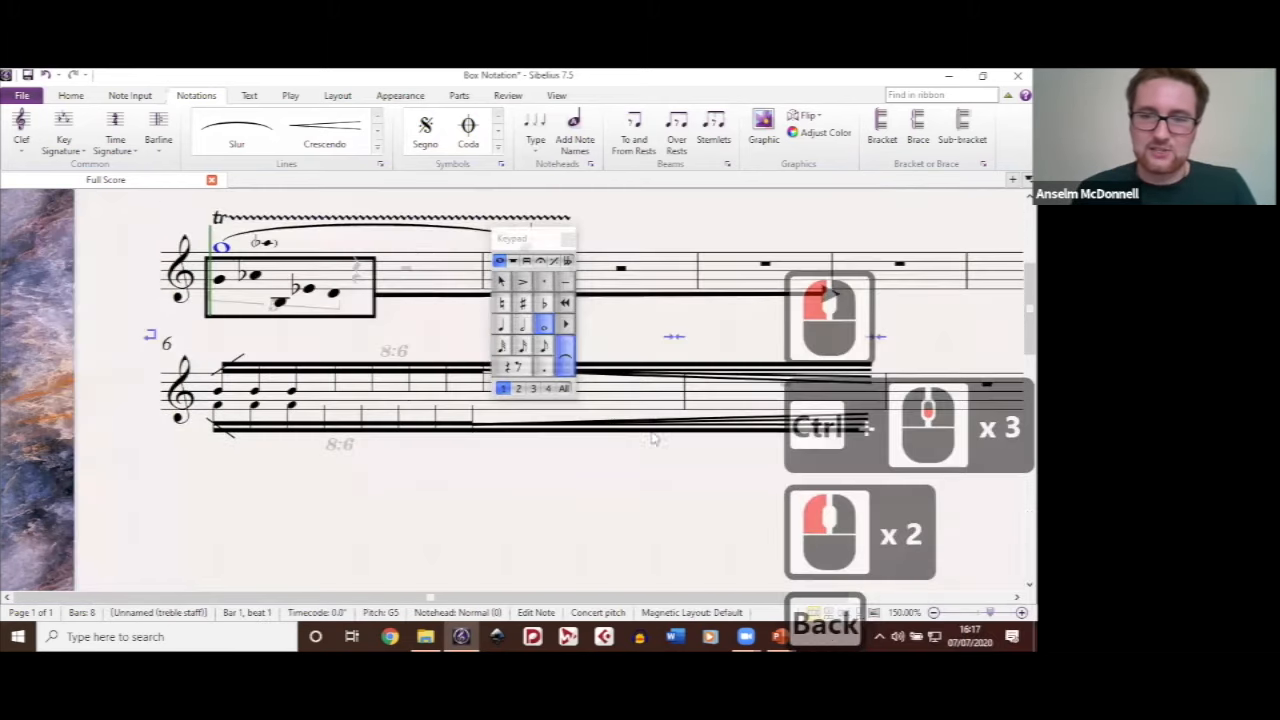
Step: Move the other handwritten score image up directly beneath the second system, and examine its divided feathered-beam passage
{"action": "scroll", "coordinate": [615, 302], "scroll_direction": "down", "scroll_amount": 5}
{"action": "left_click", "coordinate": [658, 354]}
{"action": "left_click", "coordinate": [503, 521]}
{"action": "scroll", "coordinate": [503, 521], "scroll_direction": "up", "scroll_amount": 2}
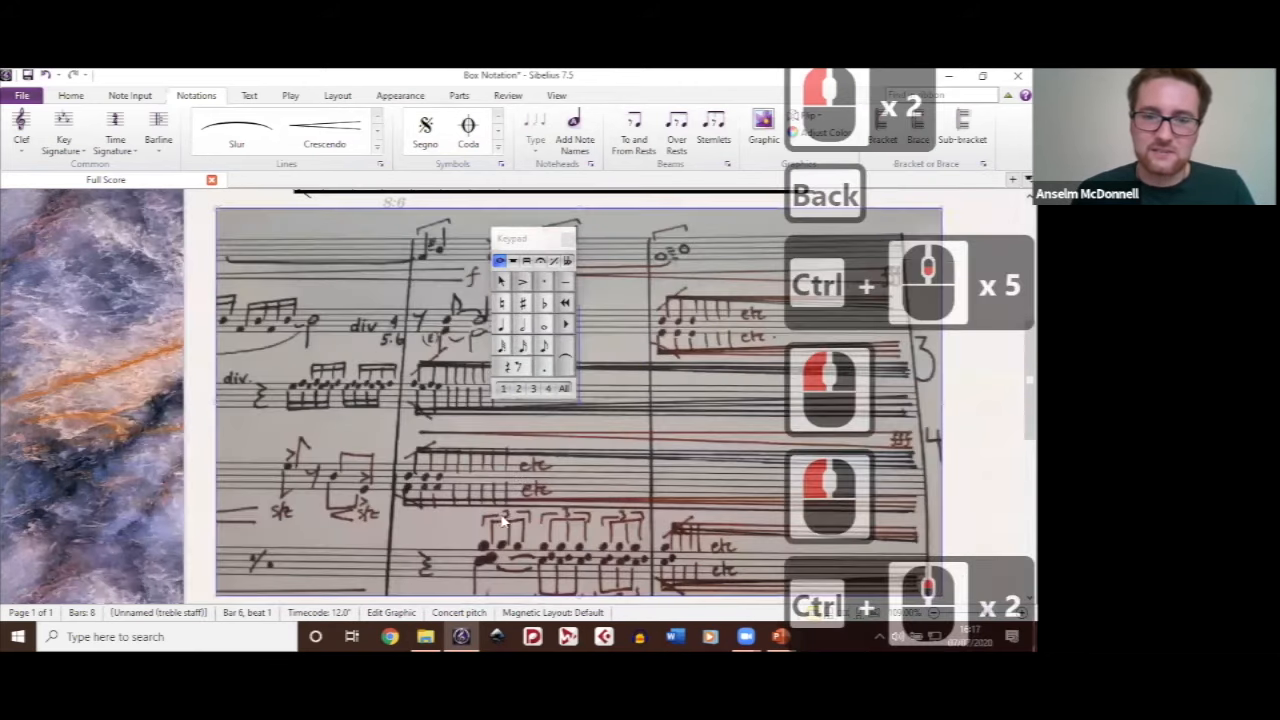
{"action": "scroll", "coordinate": [518, 480], "scroll_direction": "up", "scroll_amount": 3}
{"action": "scroll", "coordinate": [643, 446], "scroll_direction": "down", "scroll_amount": 1}
{"action": "scroll", "coordinate": [643, 446], "scroll_direction": "up", "scroll_amount": 4}
{"action": "scroll", "coordinate": [643, 446], "scroll_direction": "down", "scroll_amount": 1}
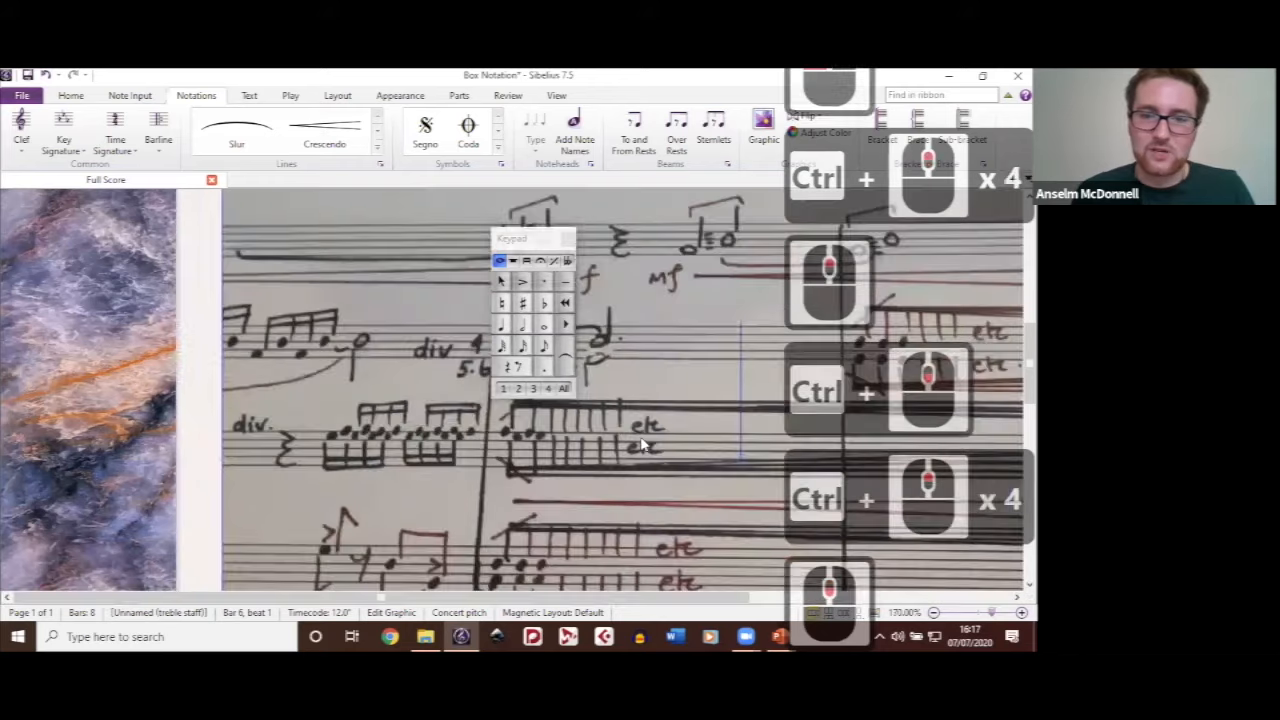
{"action": "scroll", "coordinate": [546, 466], "scroll_direction": "right", "scroll_amount": 6}
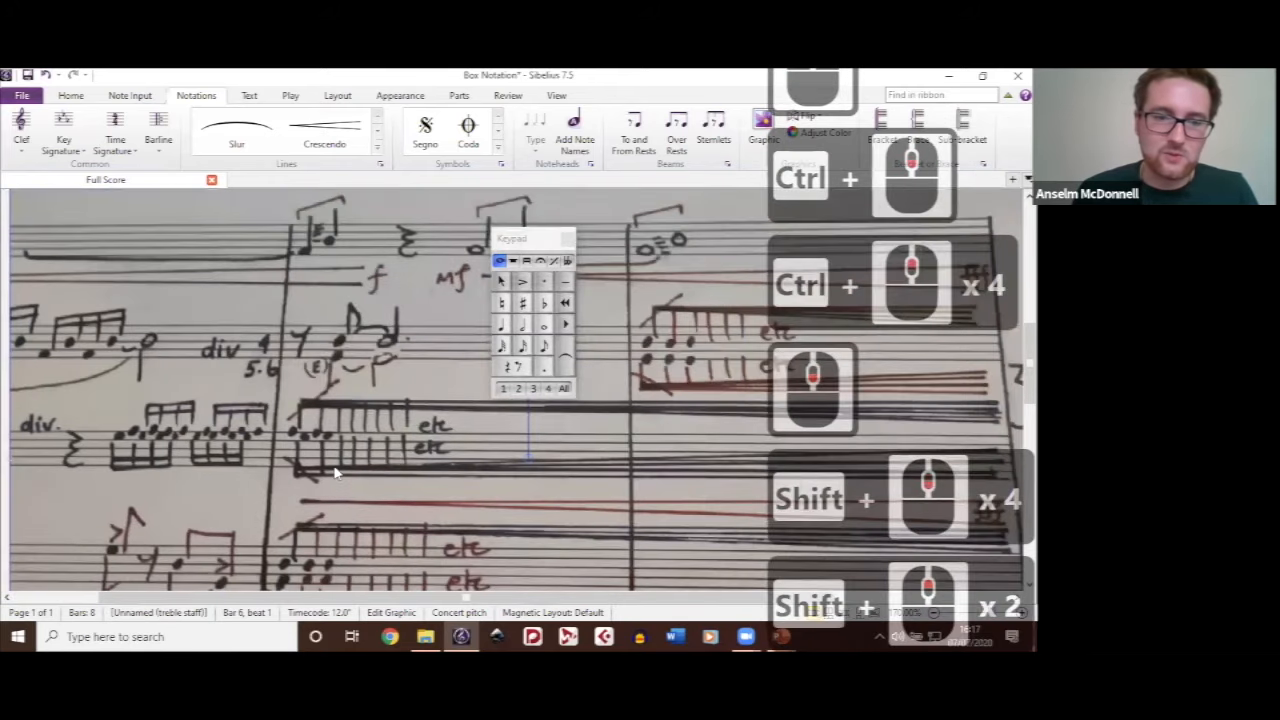
Step: Examine the divided feathered-beam passages across the handwritten score image, from their opening stems to where the beams end
{"action": "scroll", "coordinate": [546, 466], "scroll_direction": "up", "scroll_amount": 1}
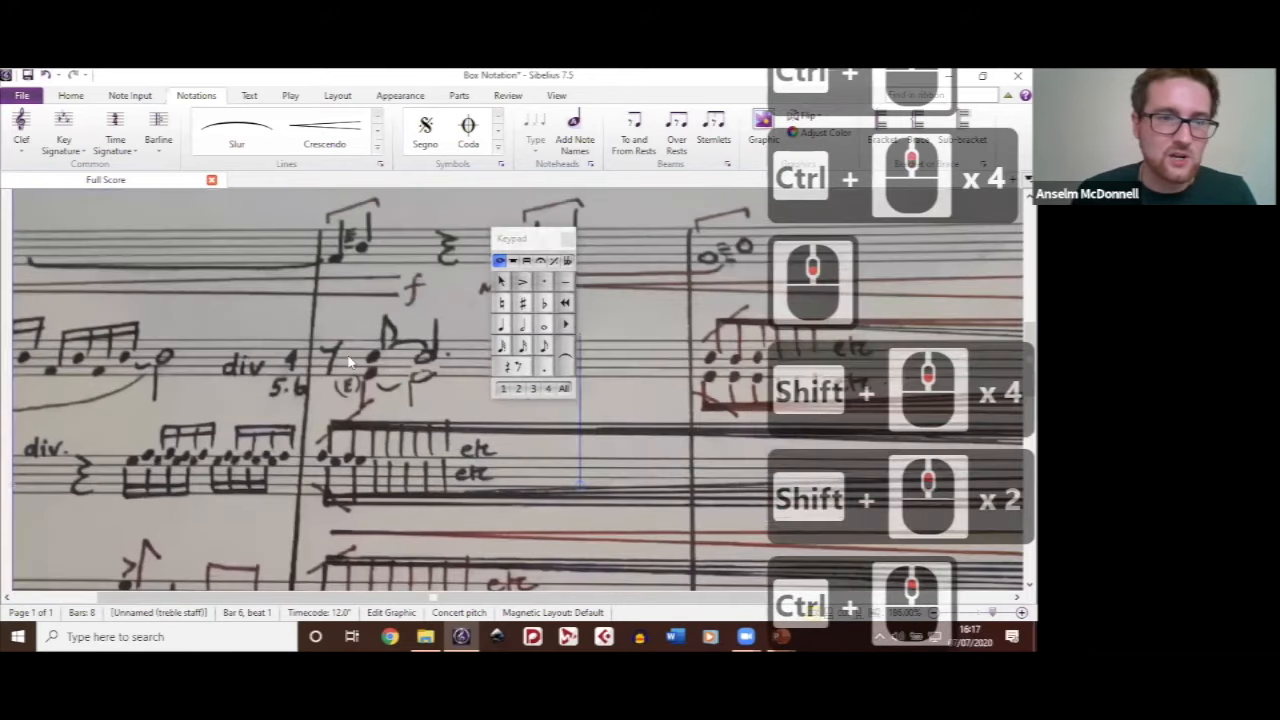
{"action": "scroll", "coordinate": [350, 363], "scroll_direction": "up", "scroll_amount": 1}
{"action": "scroll", "coordinate": [350, 363], "scroll_direction": "down", "scroll_amount": 1}
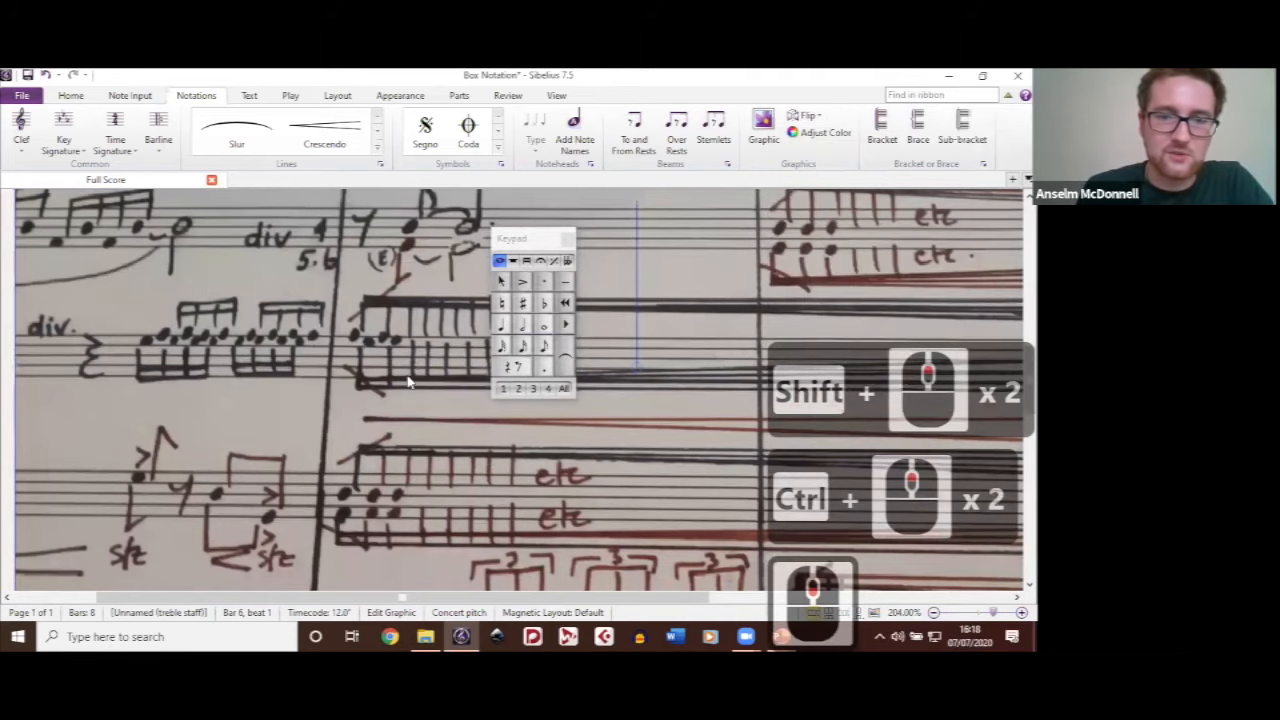
{"action": "scroll", "coordinate": [472, 522], "scroll_direction": "down", "scroll_amount": 3}
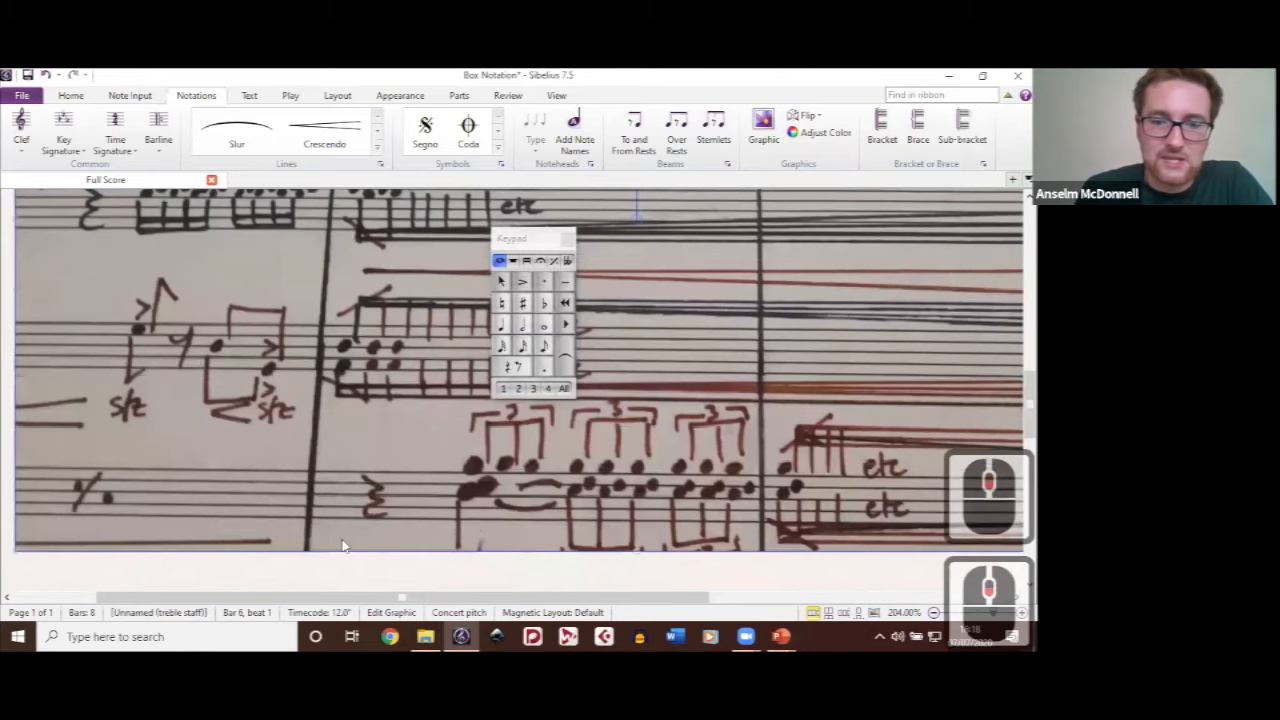
{"action": "scroll", "coordinate": [342, 545], "scroll_direction": "up", "scroll_amount": 3}
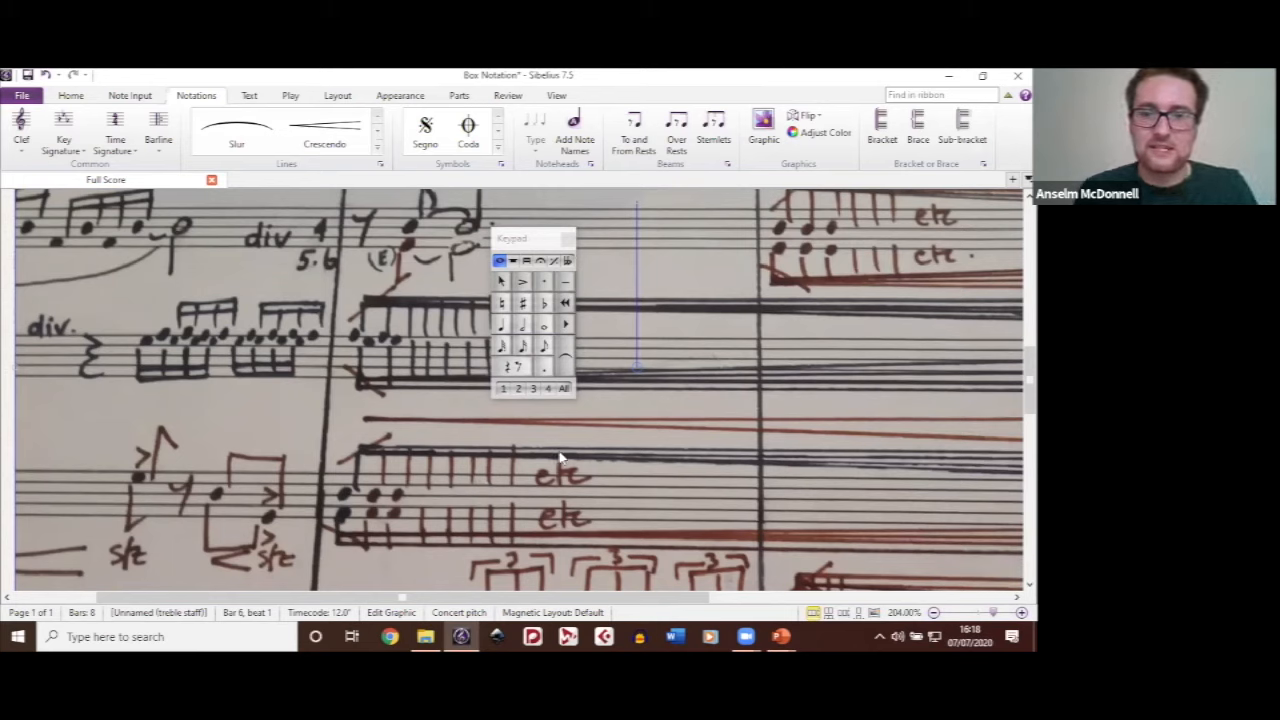
{"action": "scroll", "coordinate": [675, 463], "scroll_direction": "right", "scroll_amount": 4}
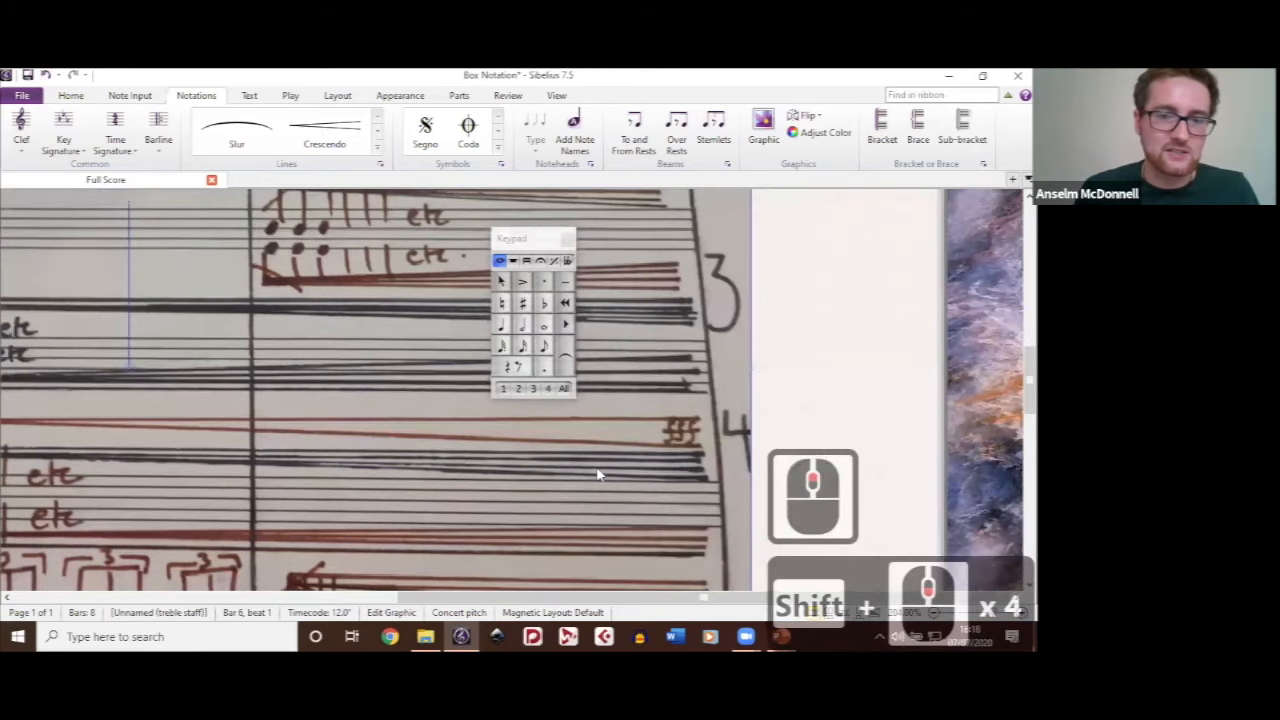
{"action": "scroll", "coordinate": [597, 475], "scroll_direction": "left", "scroll_amount": 4}
{"action": "scroll", "coordinate": [597, 475], "scroll_direction": "left", "scroll_amount": 4}
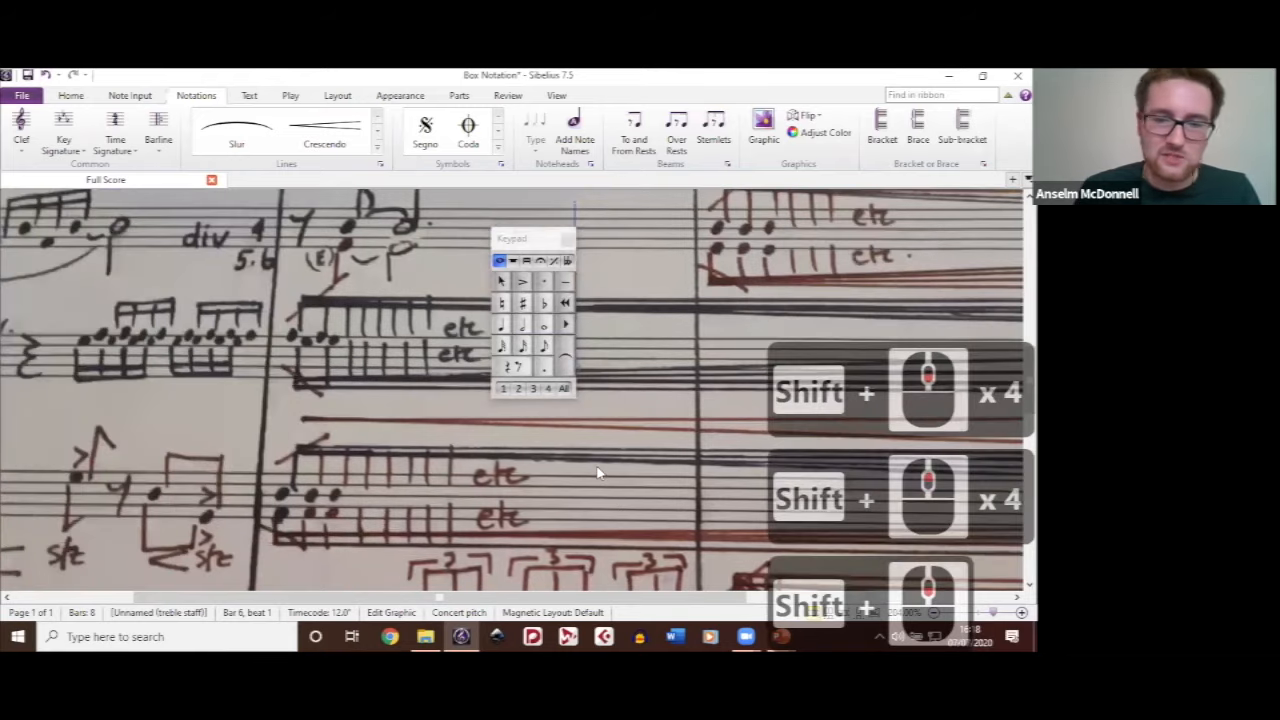
{"action": "scroll", "coordinate": [597, 475], "scroll_direction": "right", "scroll_amount": 5}
{"action": "scroll", "coordinate": [380, 462], "scroll_direction": "left", "scroll_amount": 3}
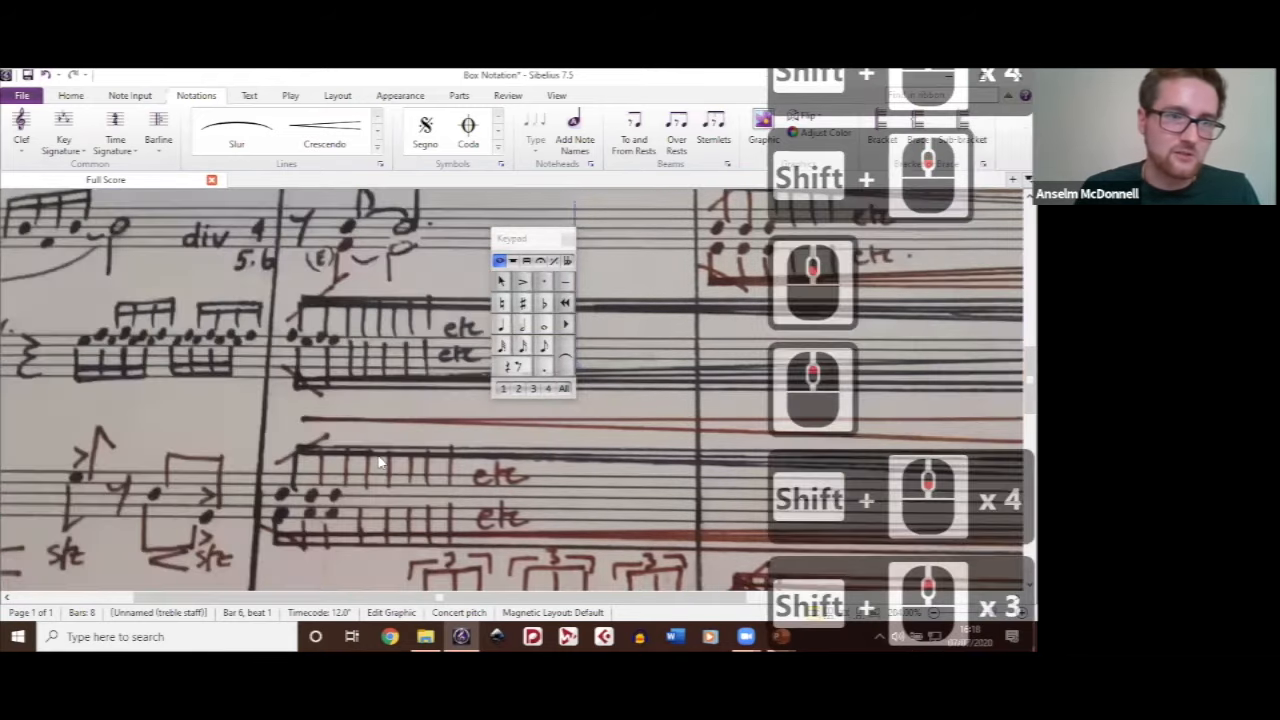
Step: Compare the engraved feathered-beam passage at bar 6 with the matching passages in the handwritten score image beneath it
{"action": "scroll", "coordinate": [380, 462], "scroll_direction": "up", "scroll_amount": 2}
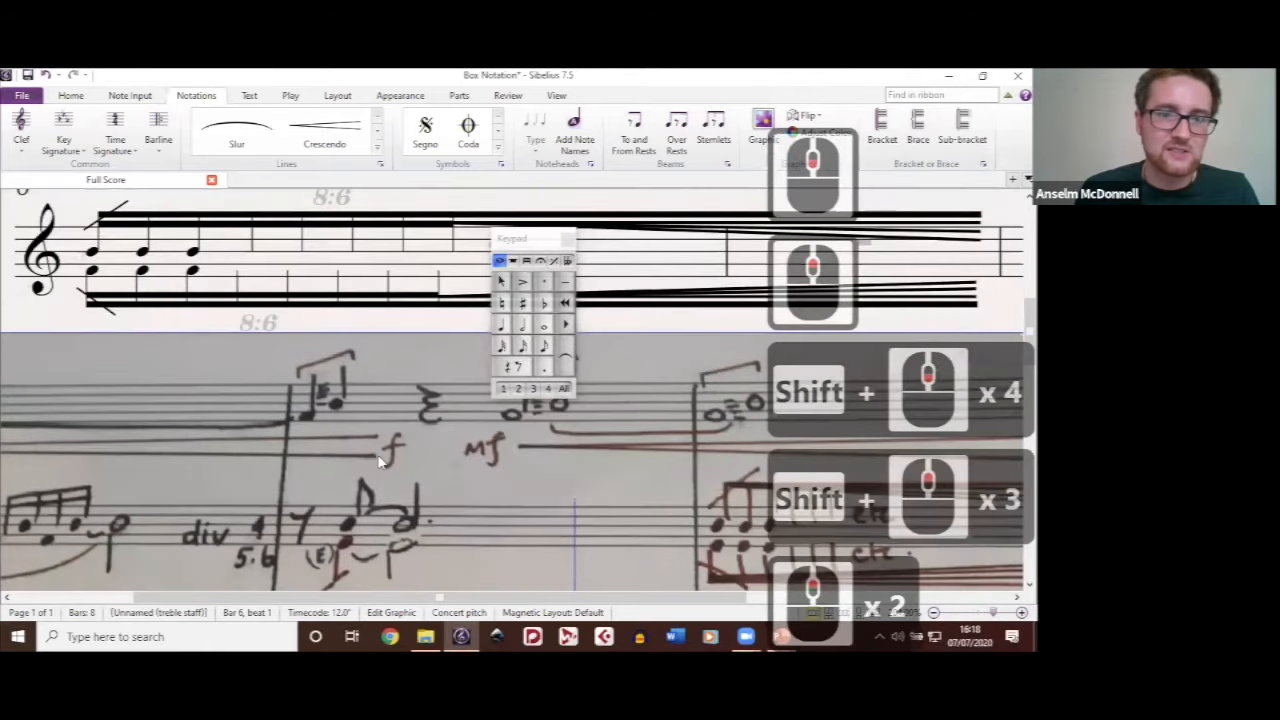
{"action": "scroll", "coordinate": [456, 378], "scroll_direction": "up", "scroll_amount": 2}
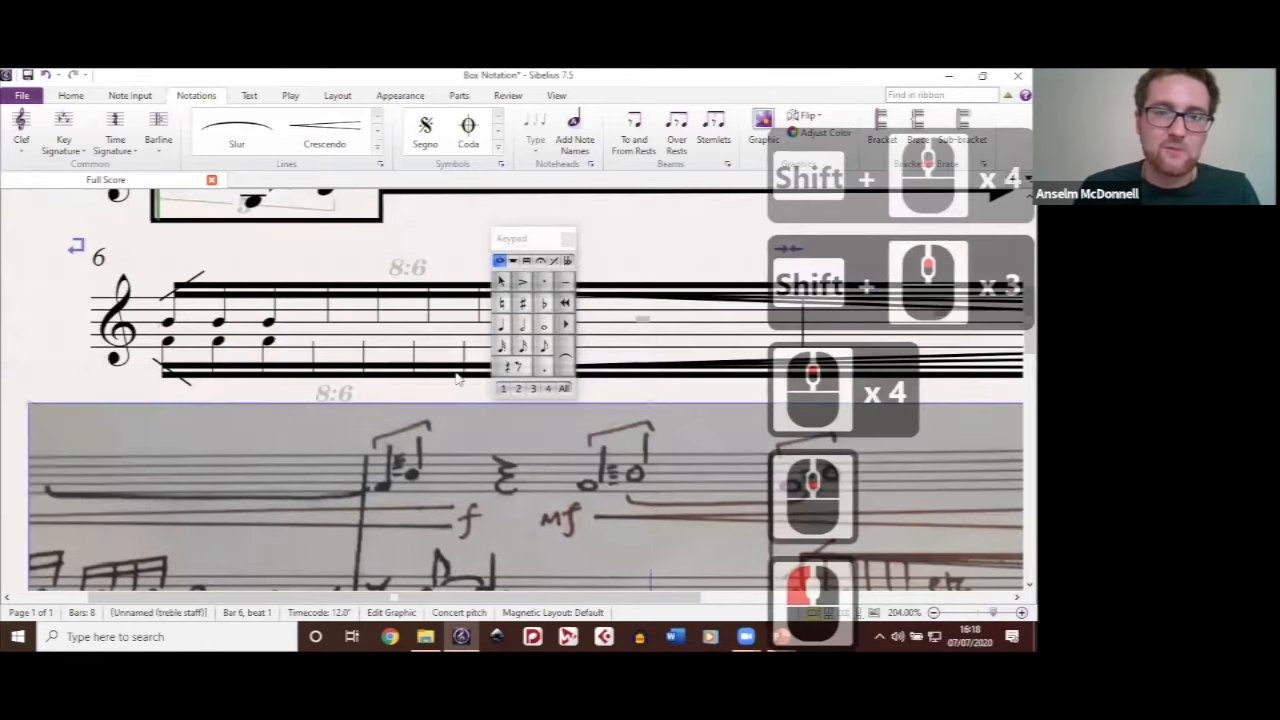
{"action": "scroll", "coordinate": [456, 378], "scroll_direction": "down", "scroll_amount": 2}
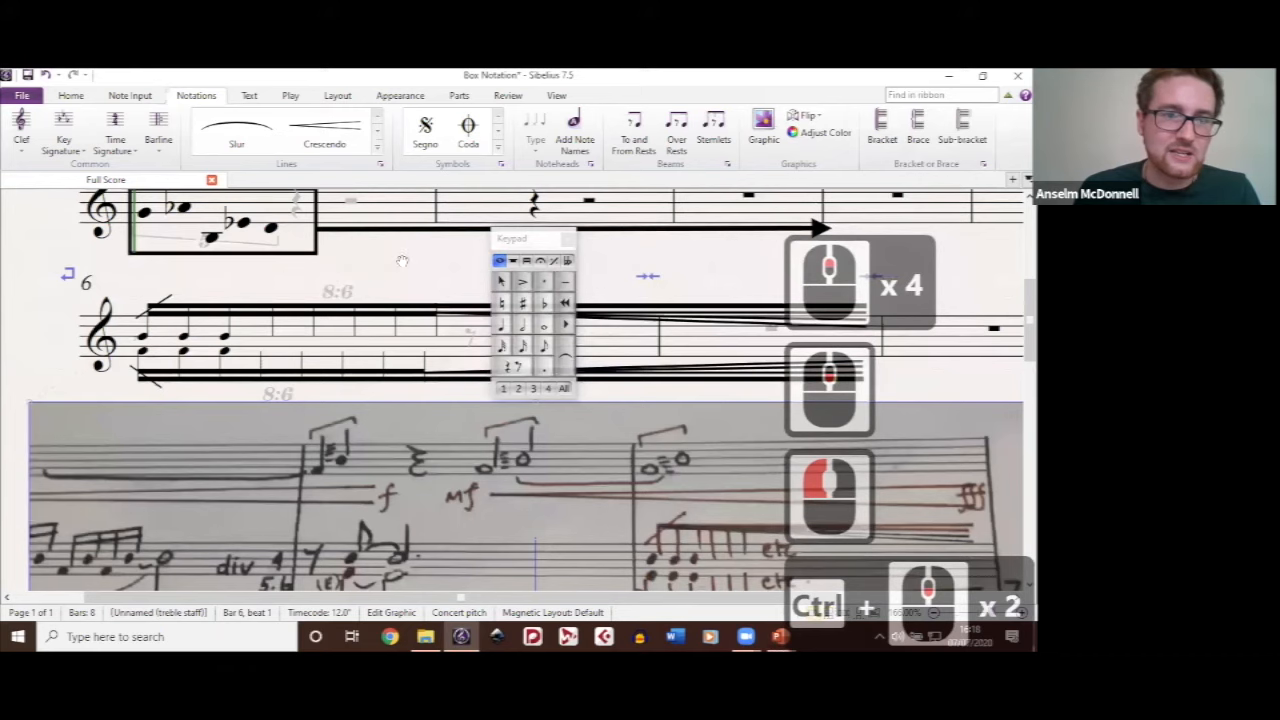
{"action": "left_click", "coordinate": [570, 352]}
{"action": "scroll", "coordinate": [282, 446], "scroll_direction": "down", "scroll_amount": 5}
{"action": "scroll", "coordinate": [282, 446], "scroll_direction": "right", "scroll_amount": 1}
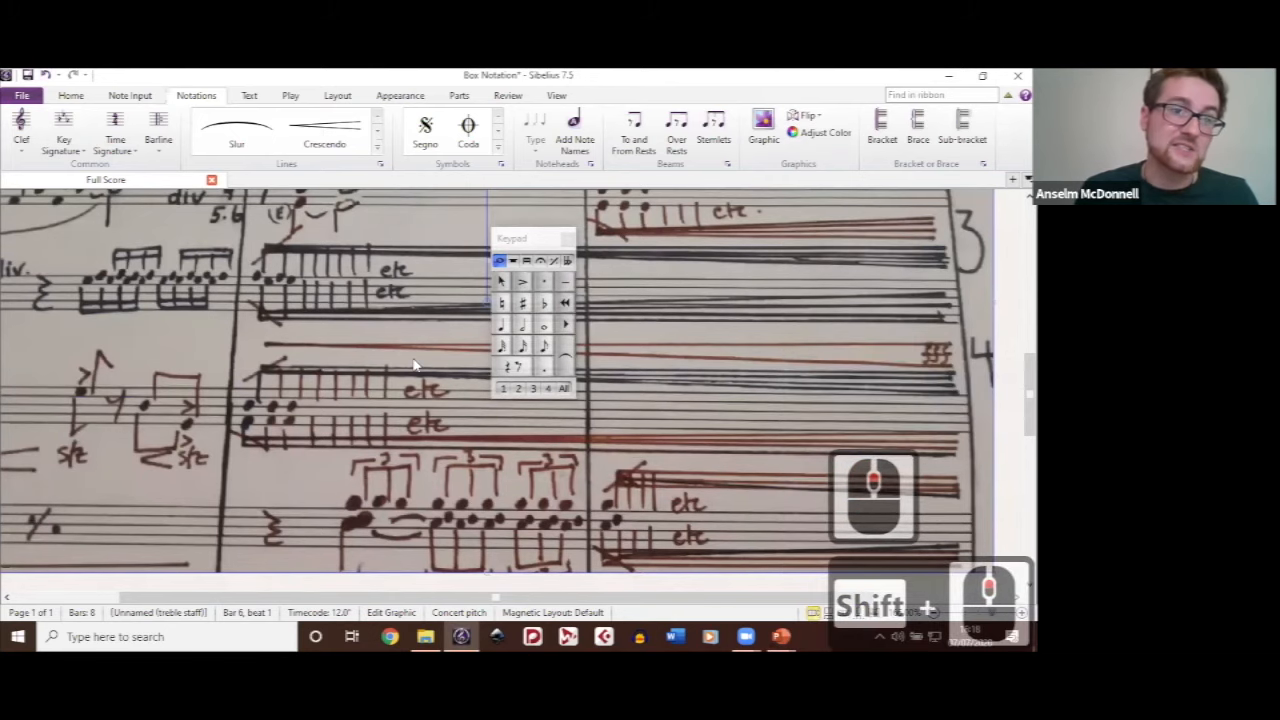
{"action": "scroll", "coordinate": [466, 489], "scroll_direction": "left", "scroll_amount": 3}
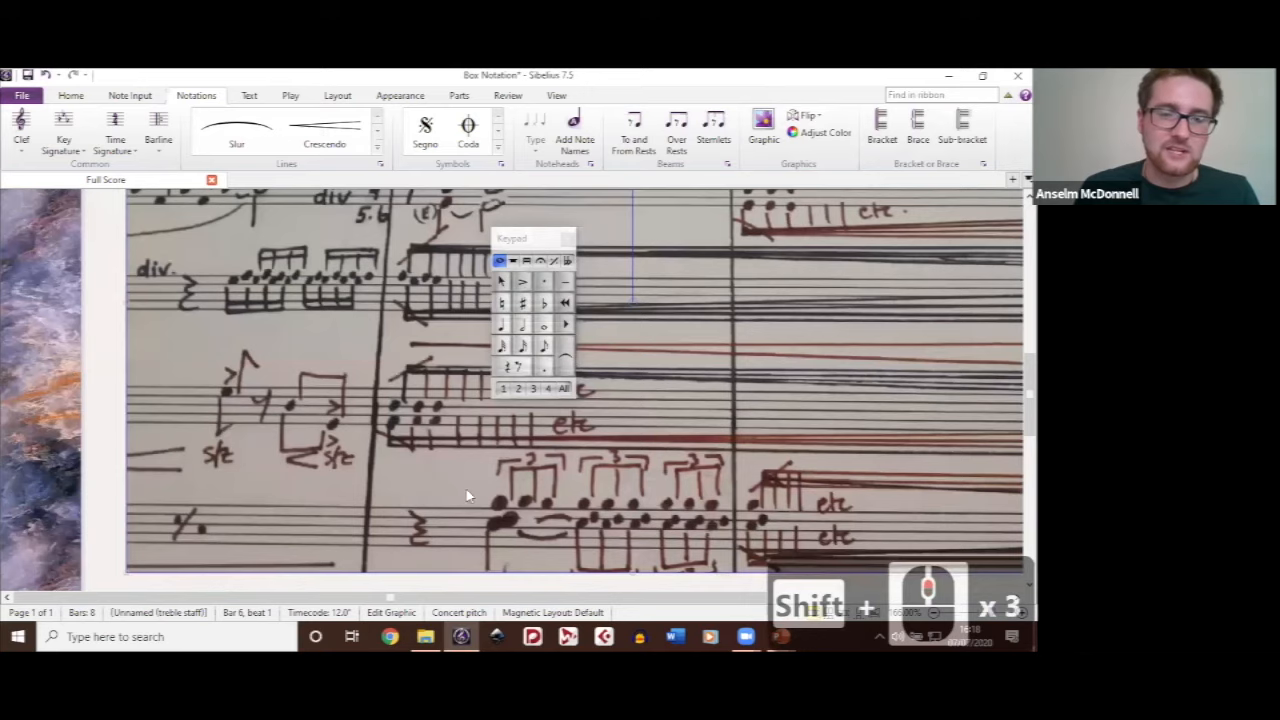
{"action": "scroll", "coordinate": [466, 489], "scroll_direction": "up", "scroll_amount": 5}
{"action": "scroll", "coordinate": [335, 362], "scroll_direction": "down", "scroll_amount": 1, "text": "ctrl"}
{"action": "left_click", "coordinate": [335, 360]}
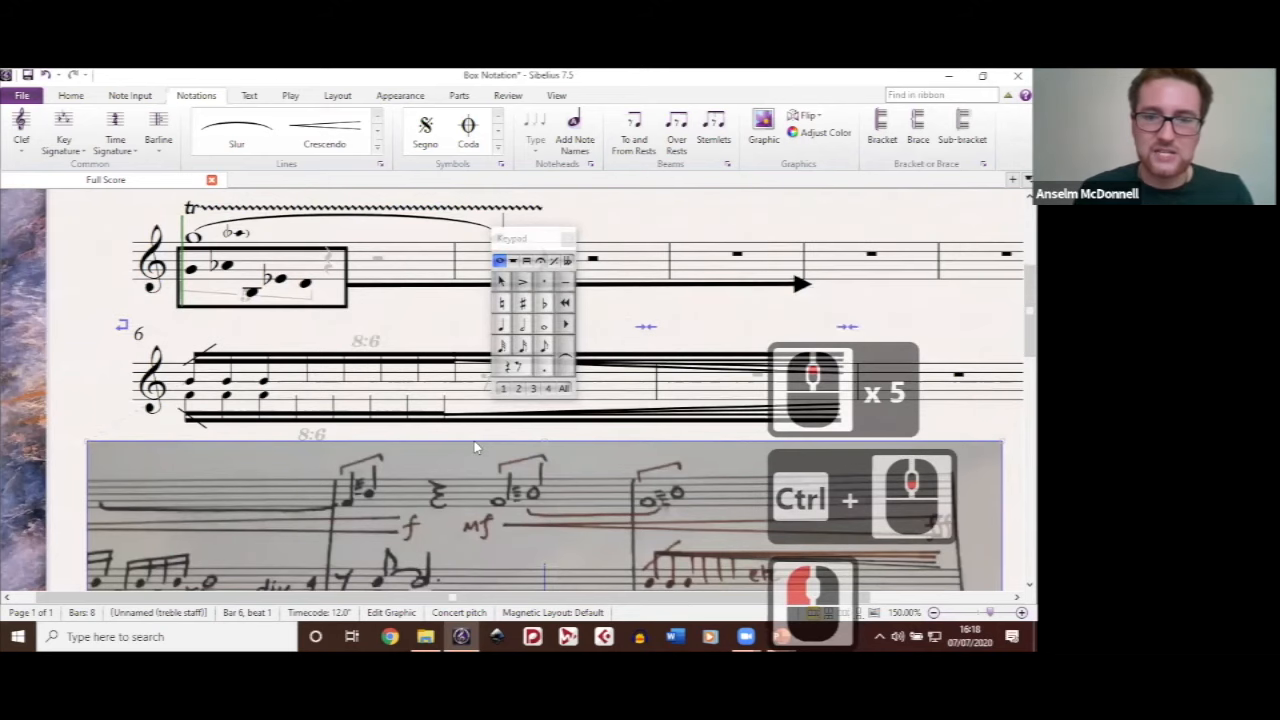
{"action": "scroll", "coordinate": [476, 447], "scroll_direction": "down", "scroll_amount": 4}
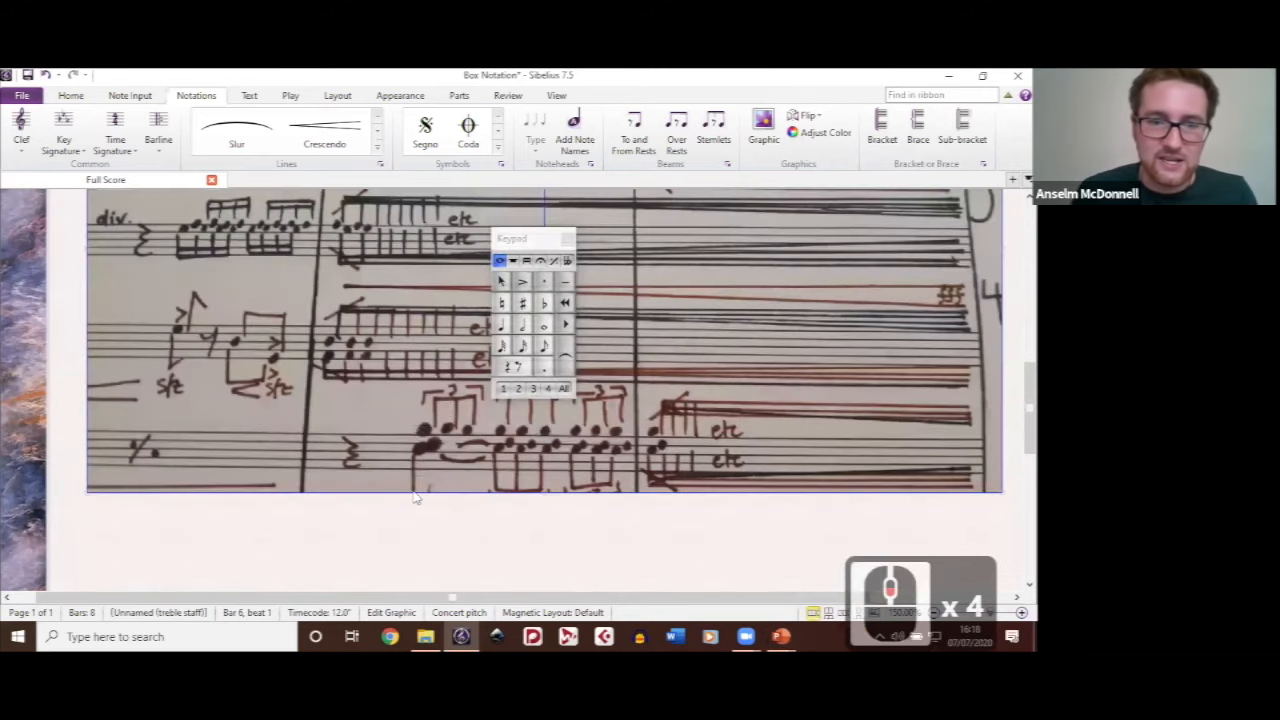
{"action": "scroll", "coordinate": [351, 425], "scroll_direction": "up", "scroll_amount": 1, "text": "ctrl"}
{"action": "scroll", "coordinate": [444, 452], "scroll_direction": "down", "scroll_amount": 1}
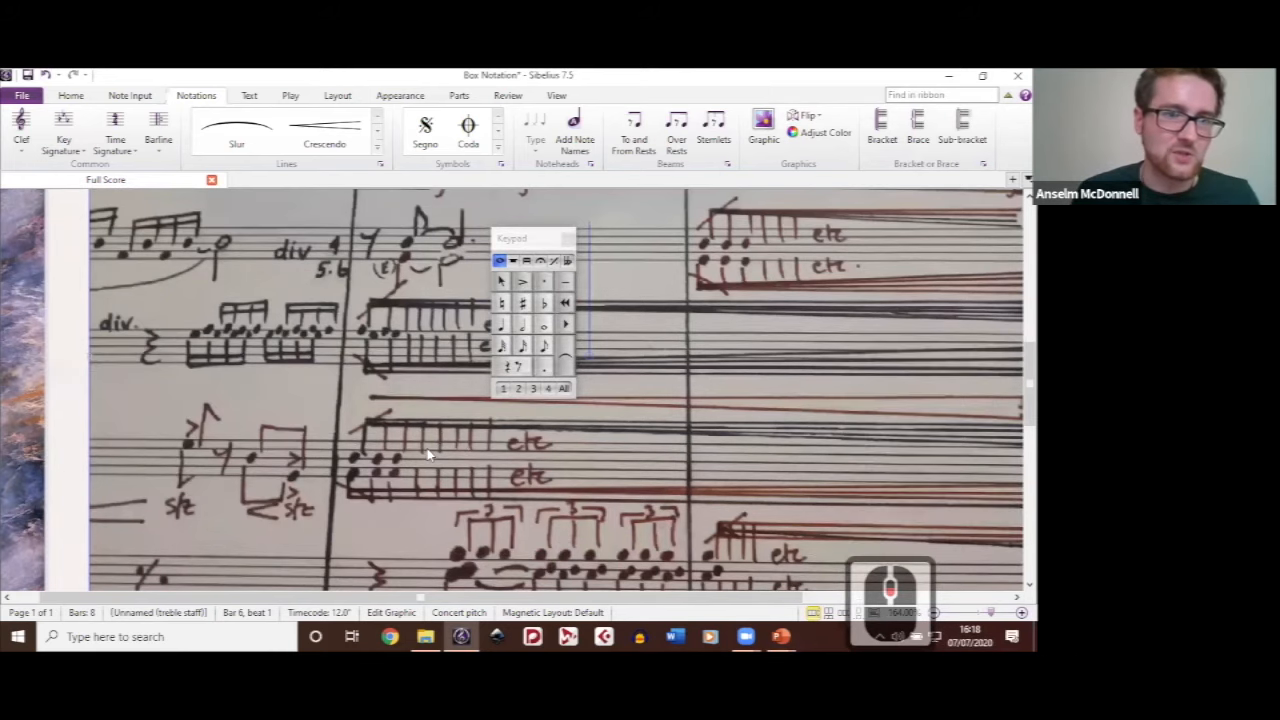
{"action": "scroll", "coordinate": [427, 448], "scroll_direction": "up", "scroll_amount": 4}
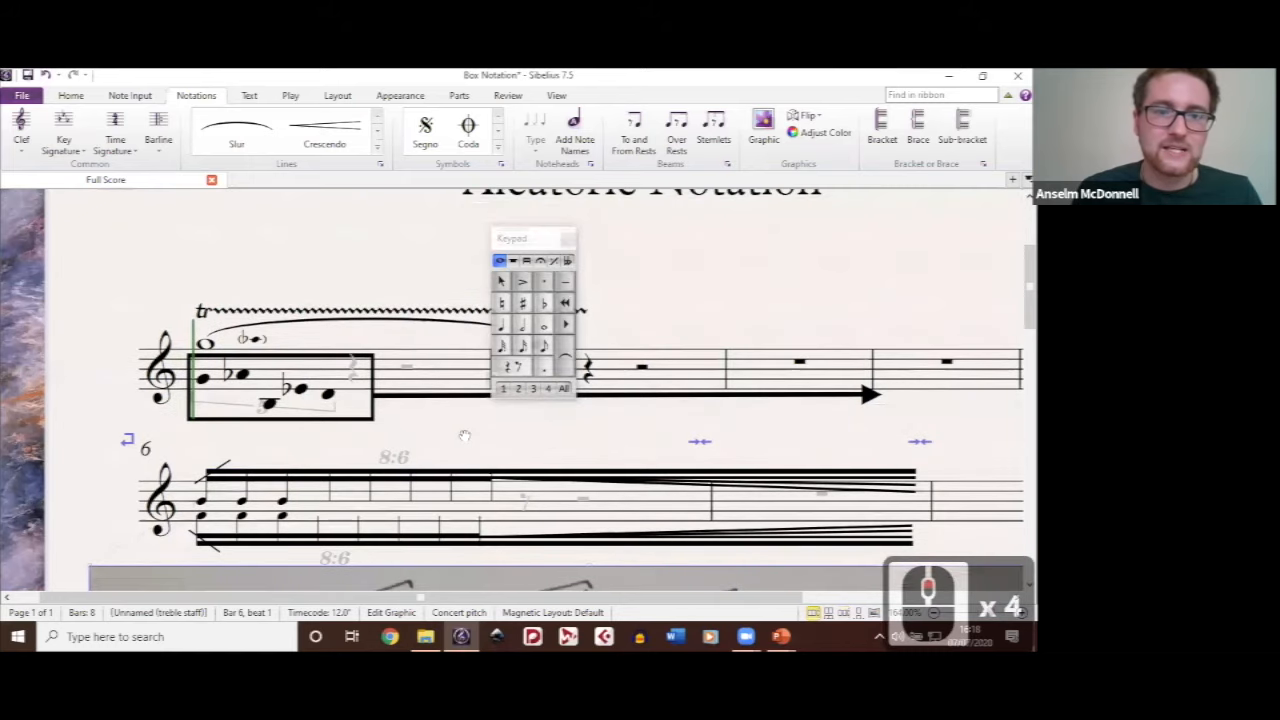
{"action": "scroll", "coordinate": [465, 438], "scroll_direction": "down", "scroll_amount": 4}
{"action": "scroll", "coordinate": [345, 248], "scroll_direction": "up", "scroll_amount": 1, "text": "ctrl"}
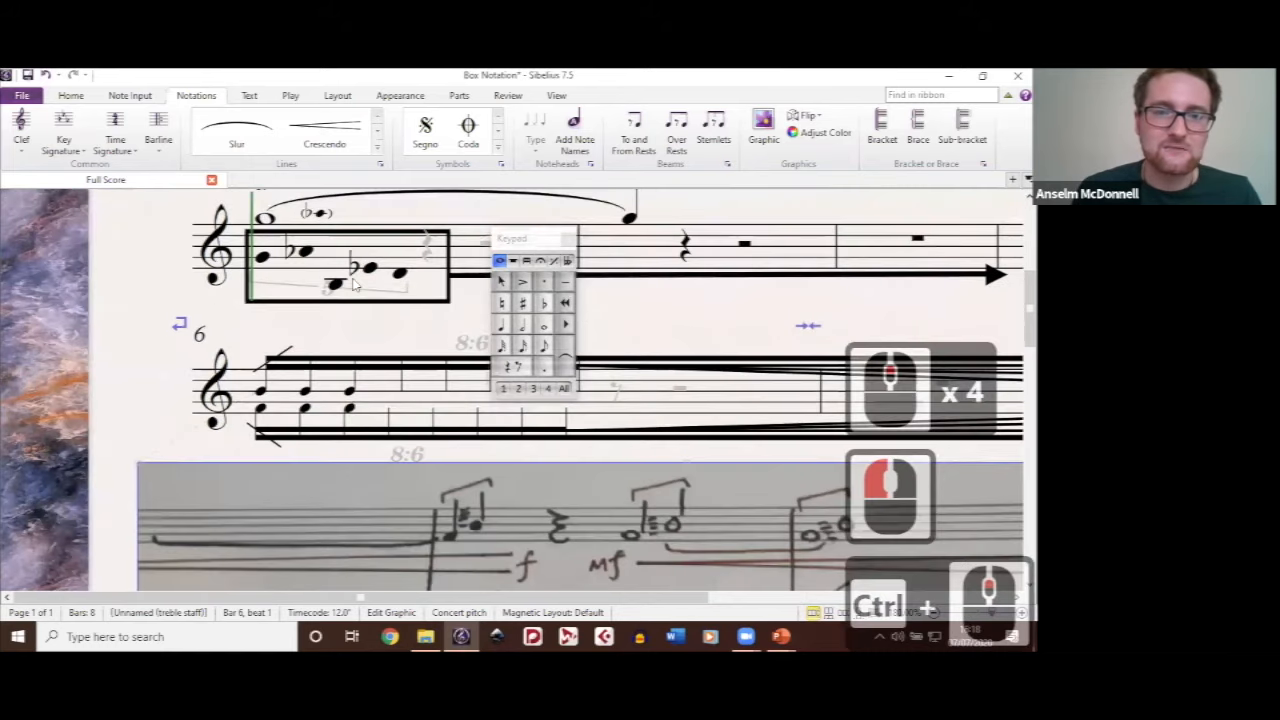
Step: Select the upper beam at bar 6 and move the floating Keypad clear of the first notes
{"action": "left_click_drag", "start_coordinate": [435, 336], "coordinate": [345, 248]}
{"action": "left_click", "coordinate": [357, 280]}
{"action": "scroll", "coordinate": [730, 259], "scroll_direction": "down", "scroll_amount": 1, "text": "ctrl"}
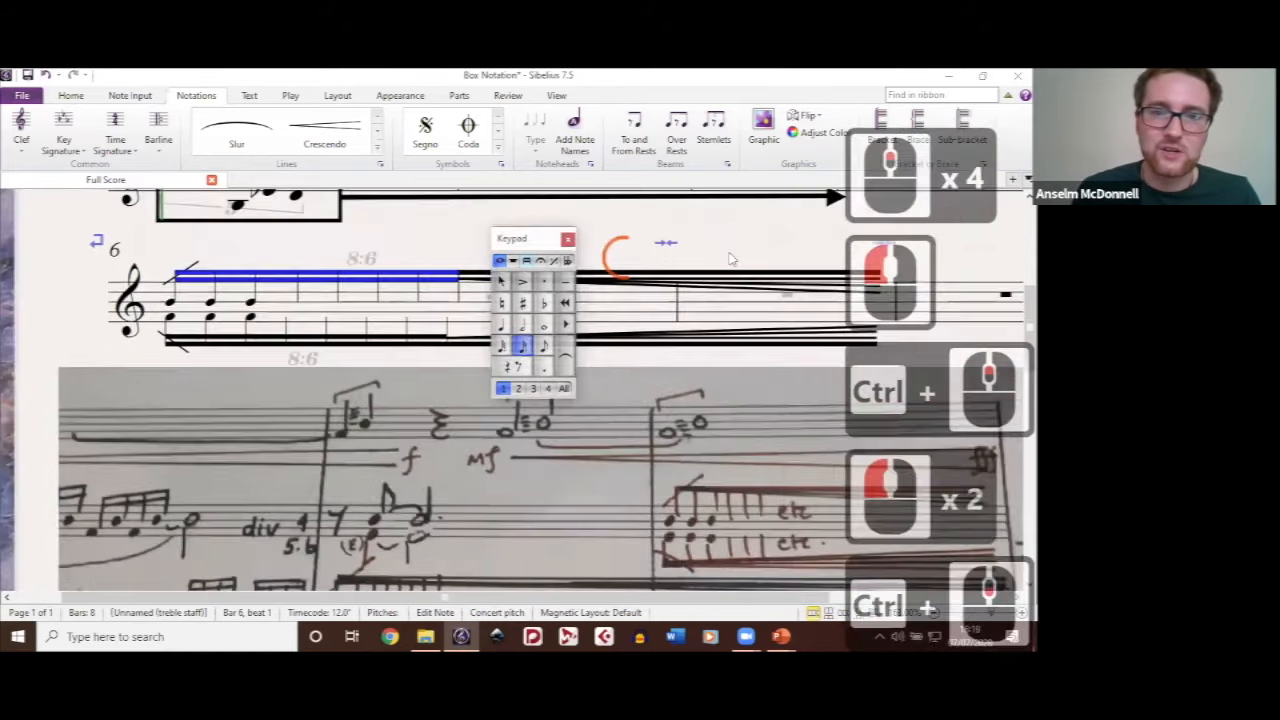
{"action": "left_click_drag", "start_coordinate": [622, 254], "coordinate": [728, 252]}
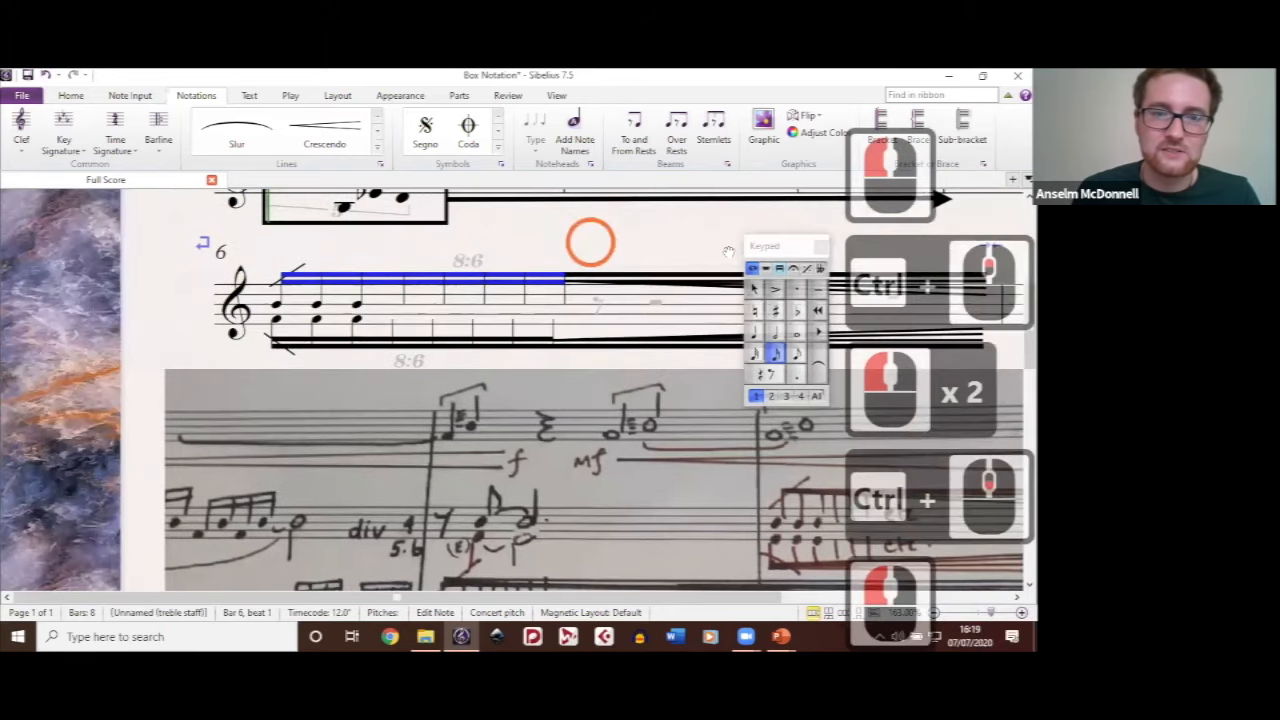
Step: Select the headless stems in both voices at bar 6 and review notehead 7 in Edit Noteheads, closing it without changes
{"action": "left_click", "coordinate": [442, 296]}
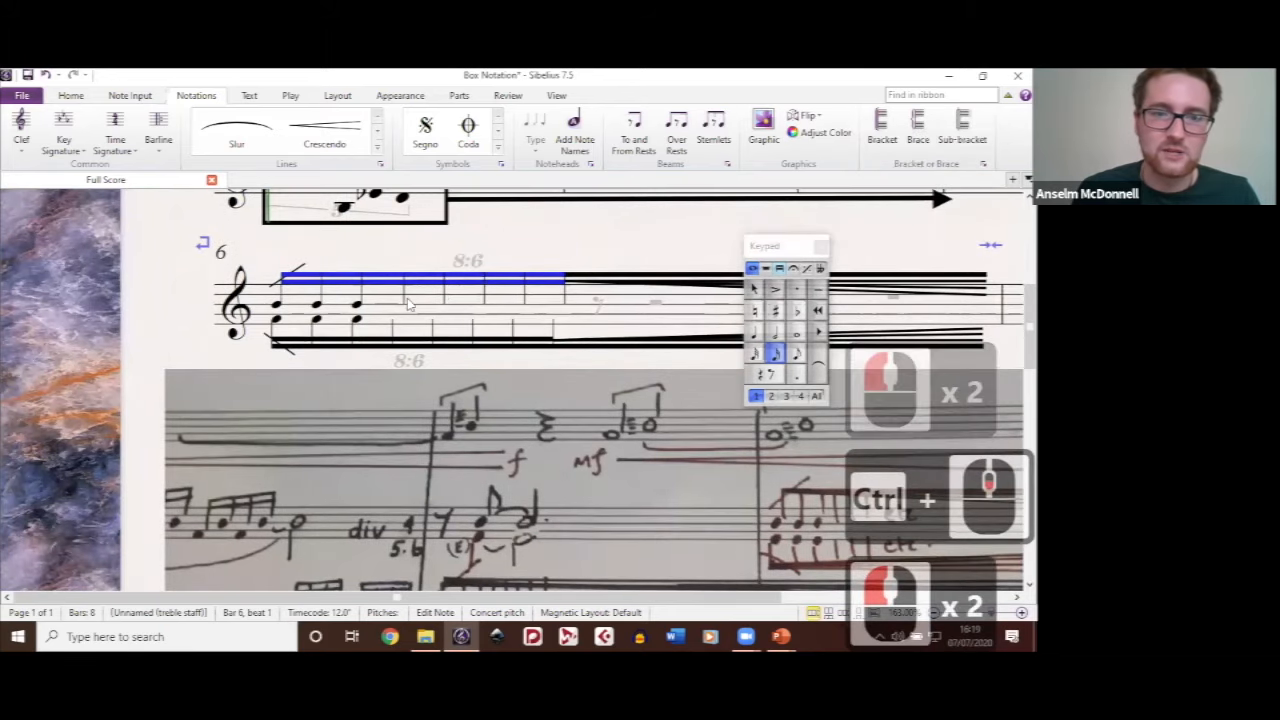
{"action": "left_click", "coordinate": [404, 296]}
{"action": "left_click", "coordinate": [565, 303], "text": "shift"}
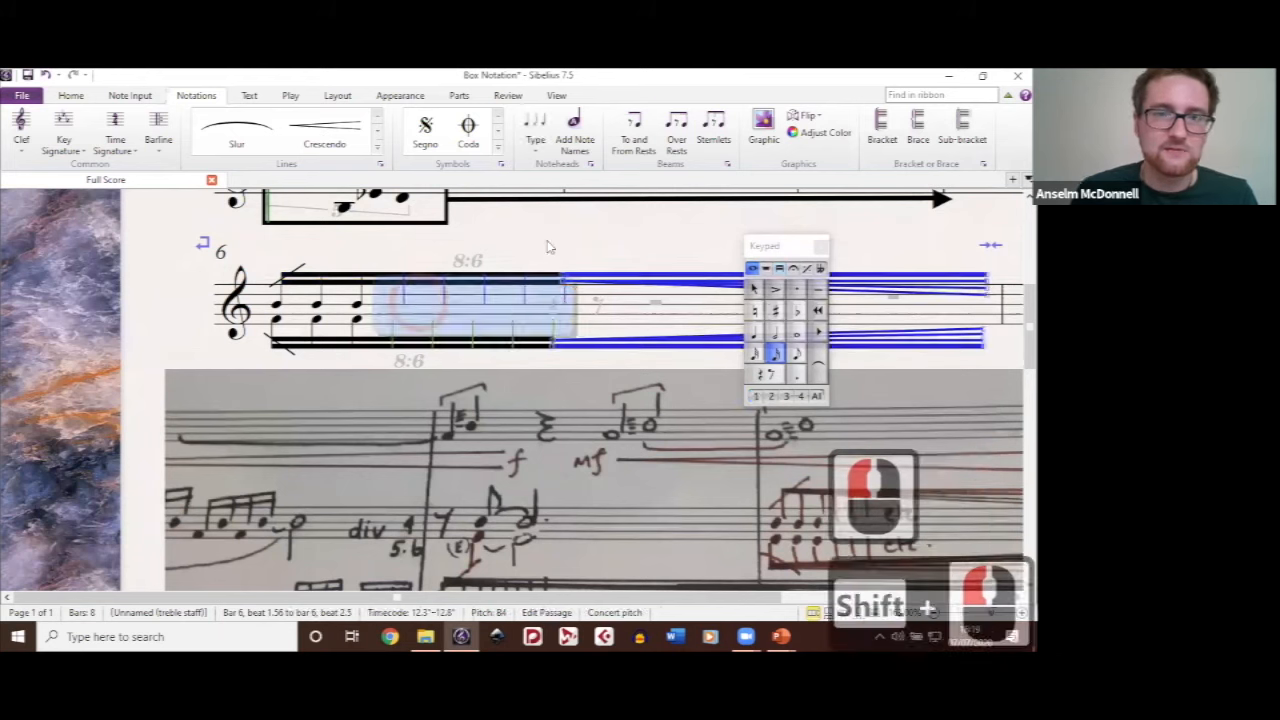
{"action": "left_click", "coordinate": [590, 164]}
{"action": "scroll", "coordinate": [497, 316], "scroll_direction": "down", "scroll_amount": 1}
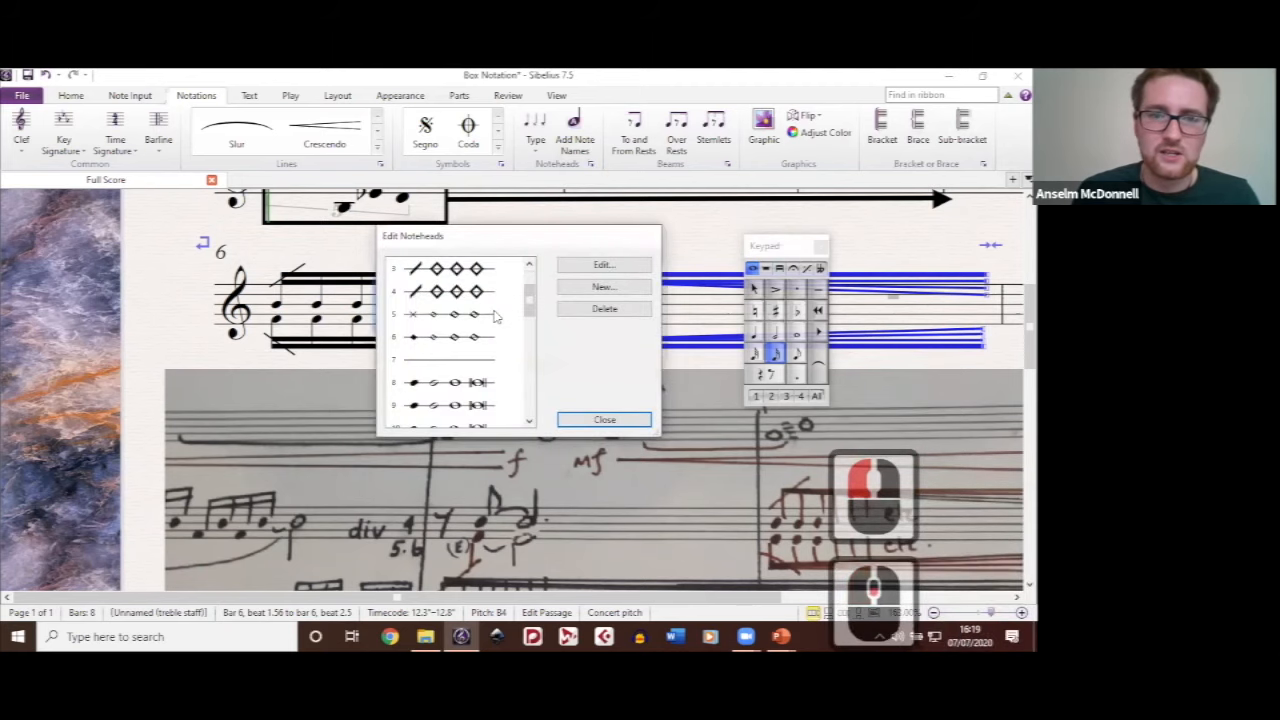
{"action": "left_click", "coordinate": [457, 360]}
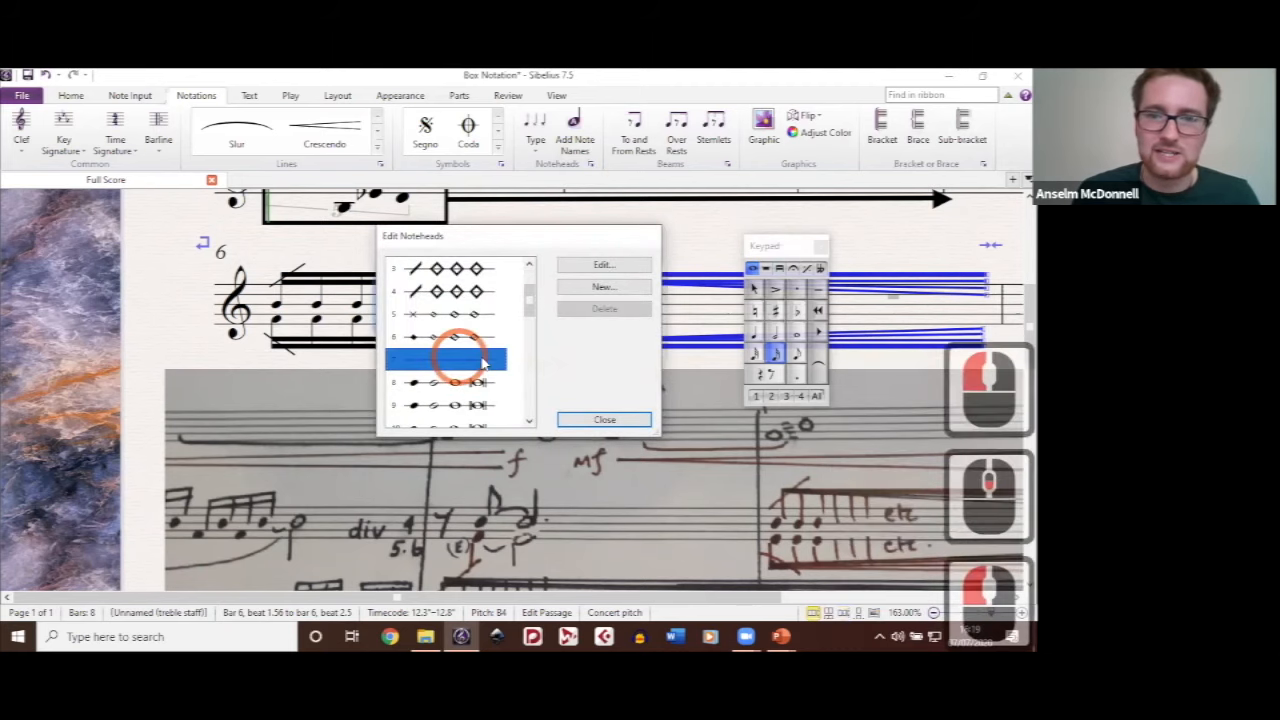
{"action": "left_click", "coordinate": [604, 420]}
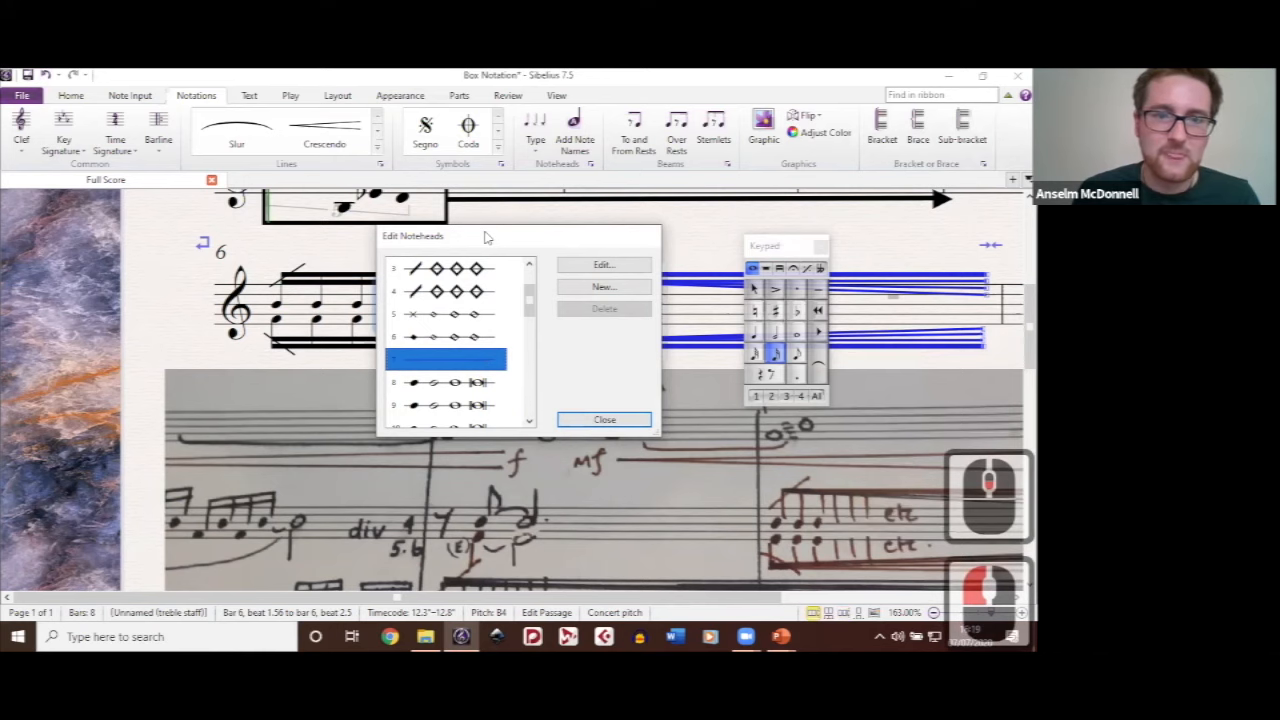
Step: Inspect the third lower-voice note at bar 6 and compare it with the divided notes in the handwritten score
{"action": "left_click", "coordinate": [387, 366]}
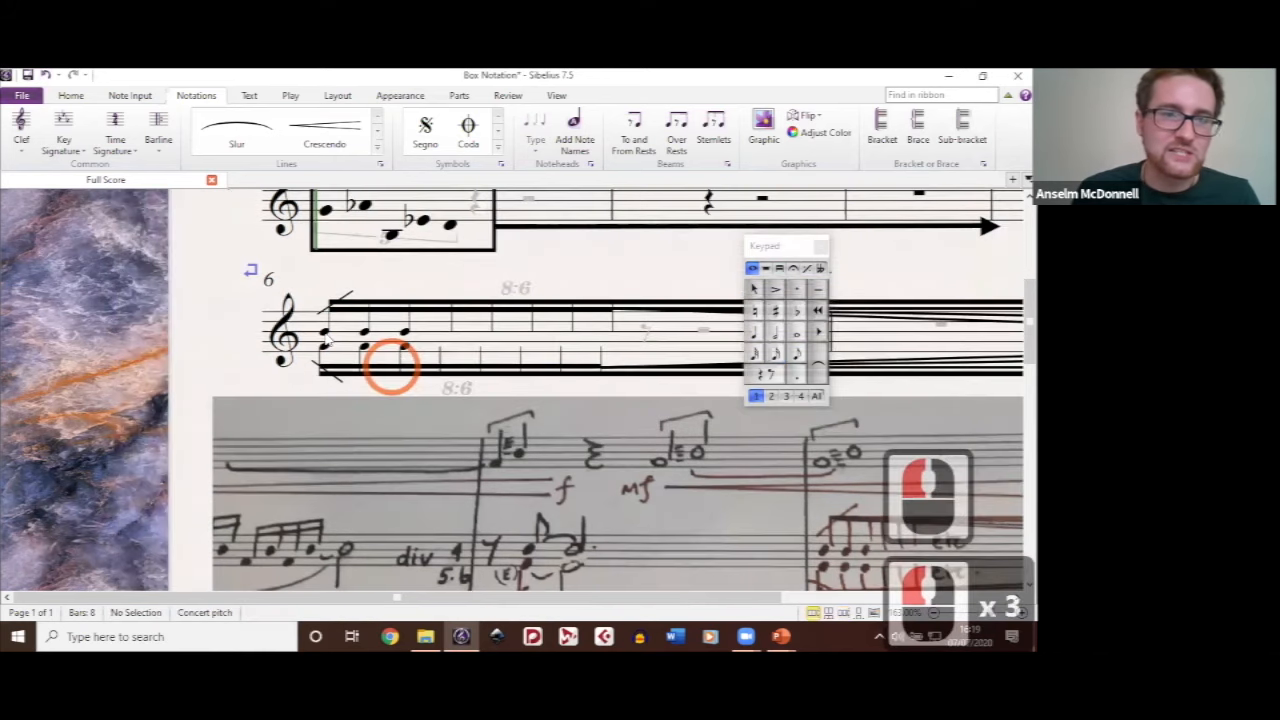
{"action": "left_click", "coordinate": [404, 347]}
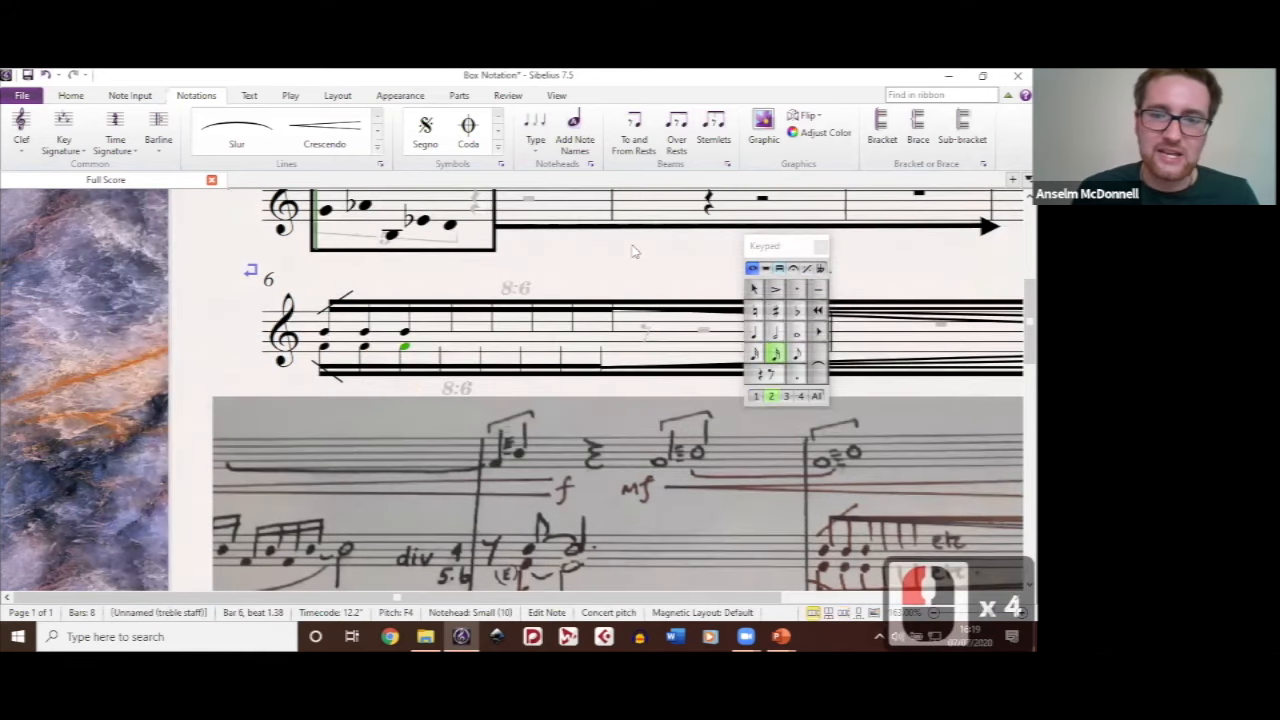
{"action": "left_click", "coordinate": [678, 498]}
{"action": "scroll", "coordinate": [569, 512], "scroll_direction": "down", "scroll_amount": 4}
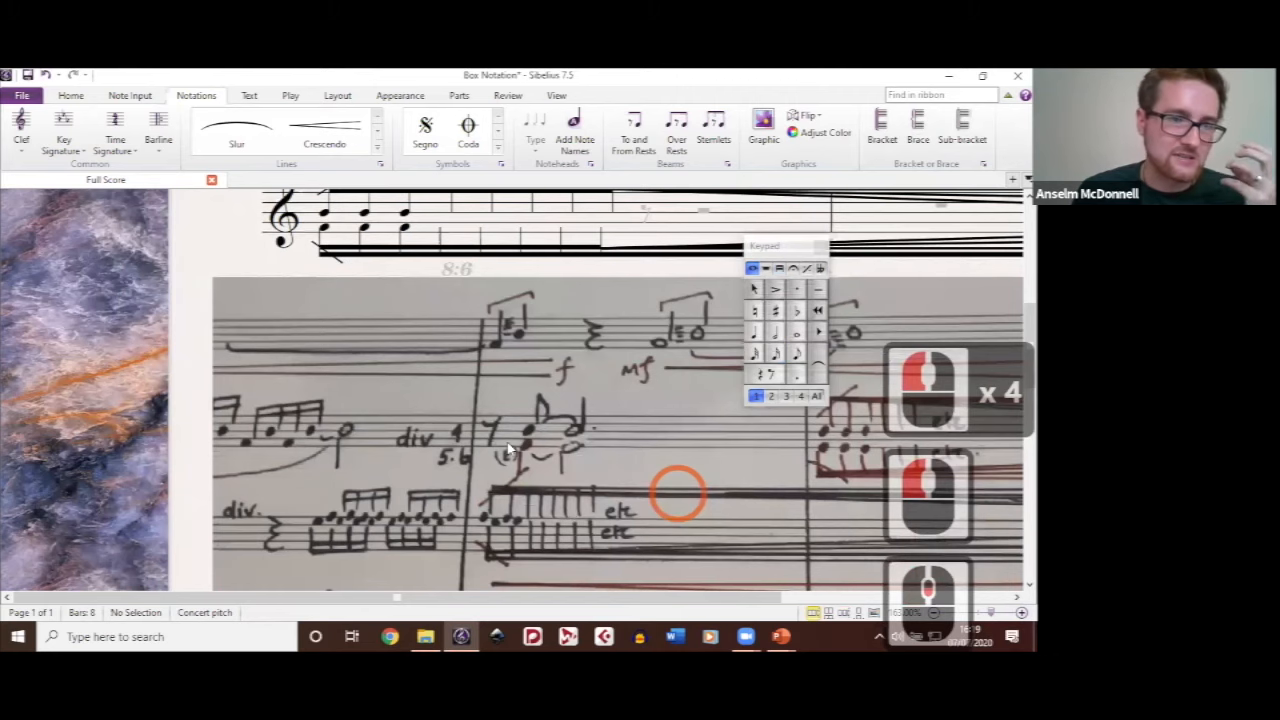
{"action": "scroll", "coordinate": [508, 450], "scroll_direction": "down", "scroll_amount": 2}
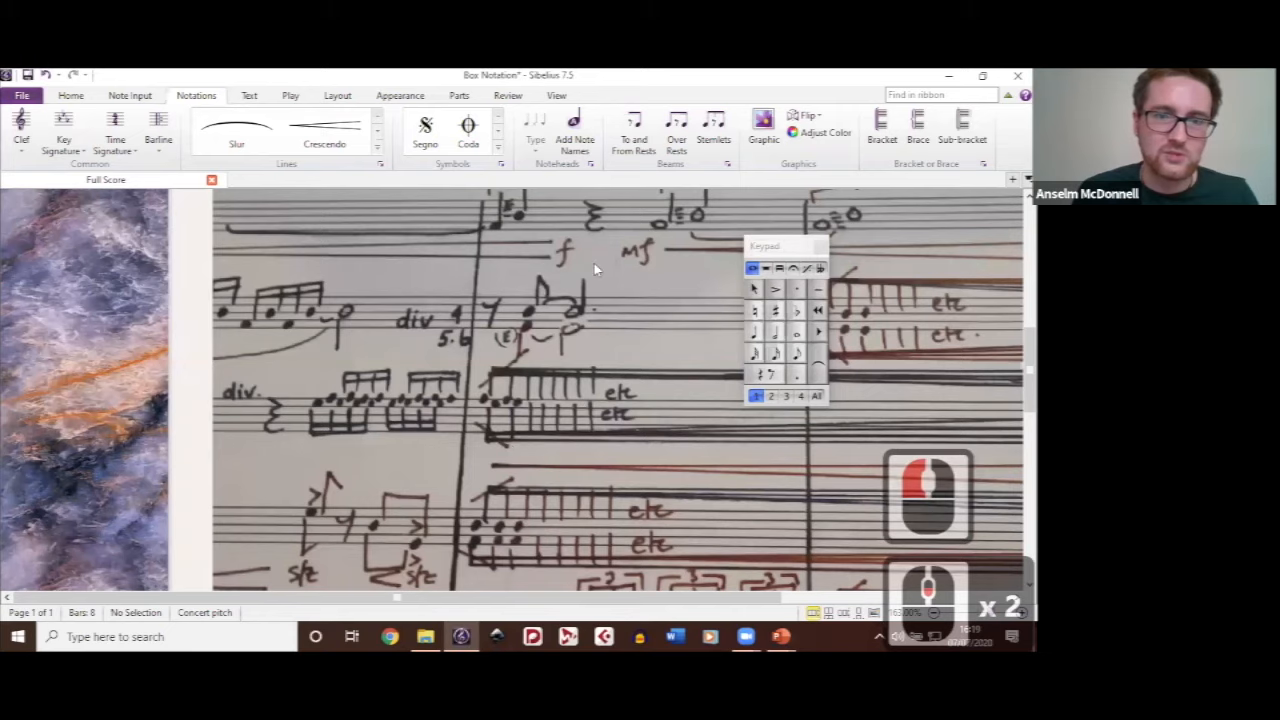
Step: Select the slash line across the start of the upper beam at bar 6, inspect it close up, and deselect it
{"action": "scroll", "coordinate": [594, 269], "scroll_direction": "up", "scroll_amount": 4}
{"action": "left_click_drag", "start_coordinate": [346, 296], "coordinate": [350, 320]}
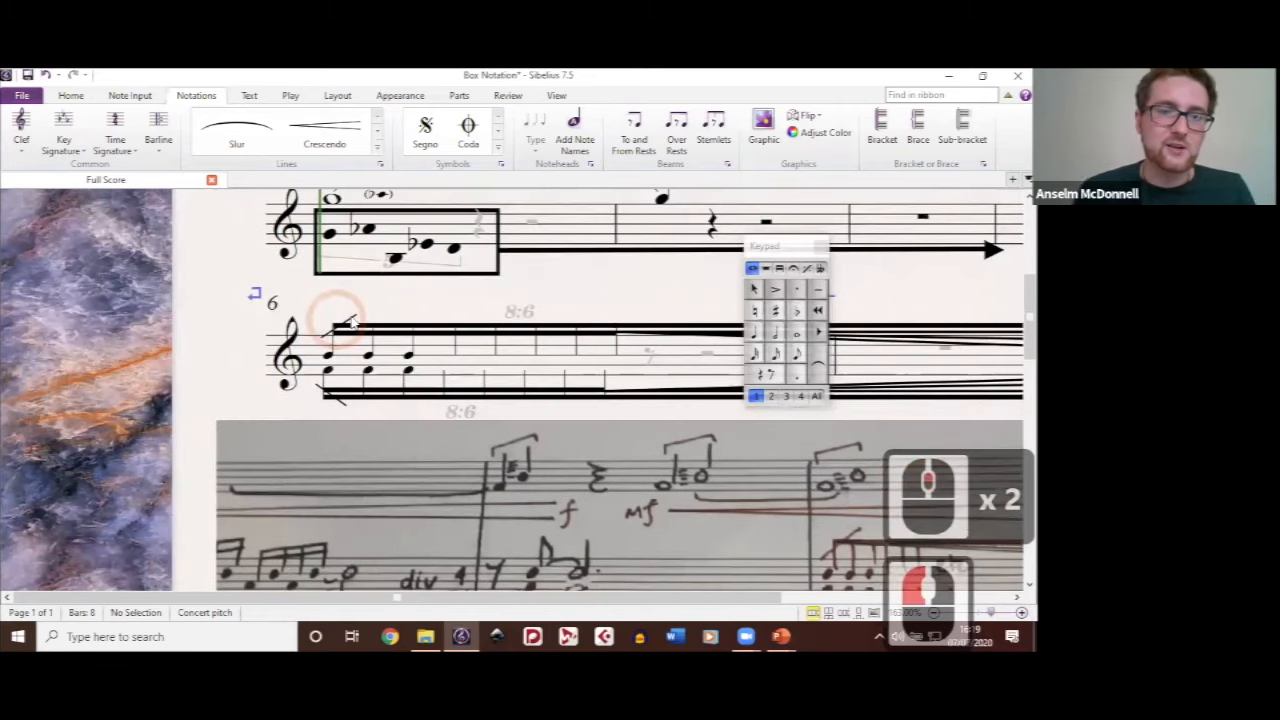
{"action": "left_click", "coordinate": [352, 320]}
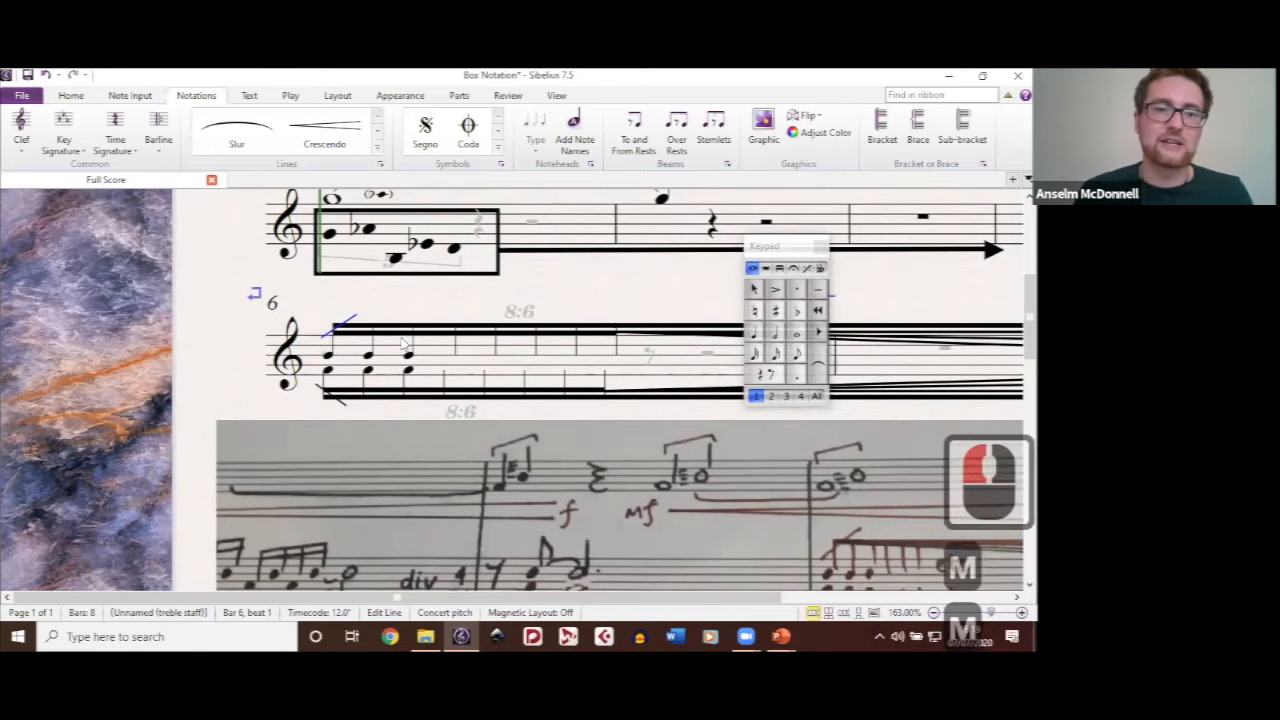
{"action": "scroll", "coordinate": [404, 343], "scroll_direction": "up", "scroll_amount": 8, "text": "ctrl"}
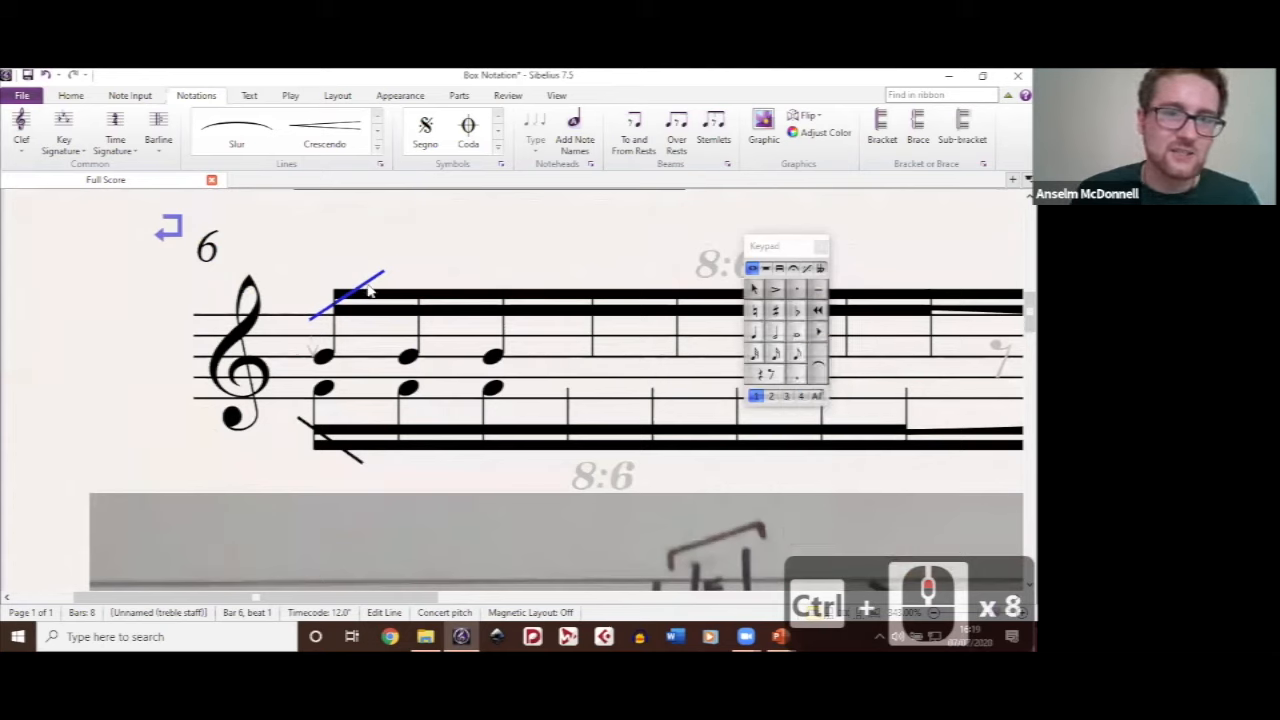
{"action": "mouse_move", "coordinate": [369, 290]}
{"action": "left_mouse_down"}
{"action": "mouse_move", "coordinate": [366, 228]}
{"action": "mouse_move", "coordinate": [377, 298]}
{"action": "left_mouse_up"}
{"action": "left_click", "coordinate": [449, 240]}
{"action": "left_click", "coordinate": [558, 253]}
Step: Select individual lines of the upper feathered beam extending from bar 6 to examine how they fan out
{"action": "scroll", "coordinate": [515, 390], "scroll_direction": "down", "scroll_amount": 3, "text": "ctrl"}
{"action": "left_click", "coordinate": [573, 300]}
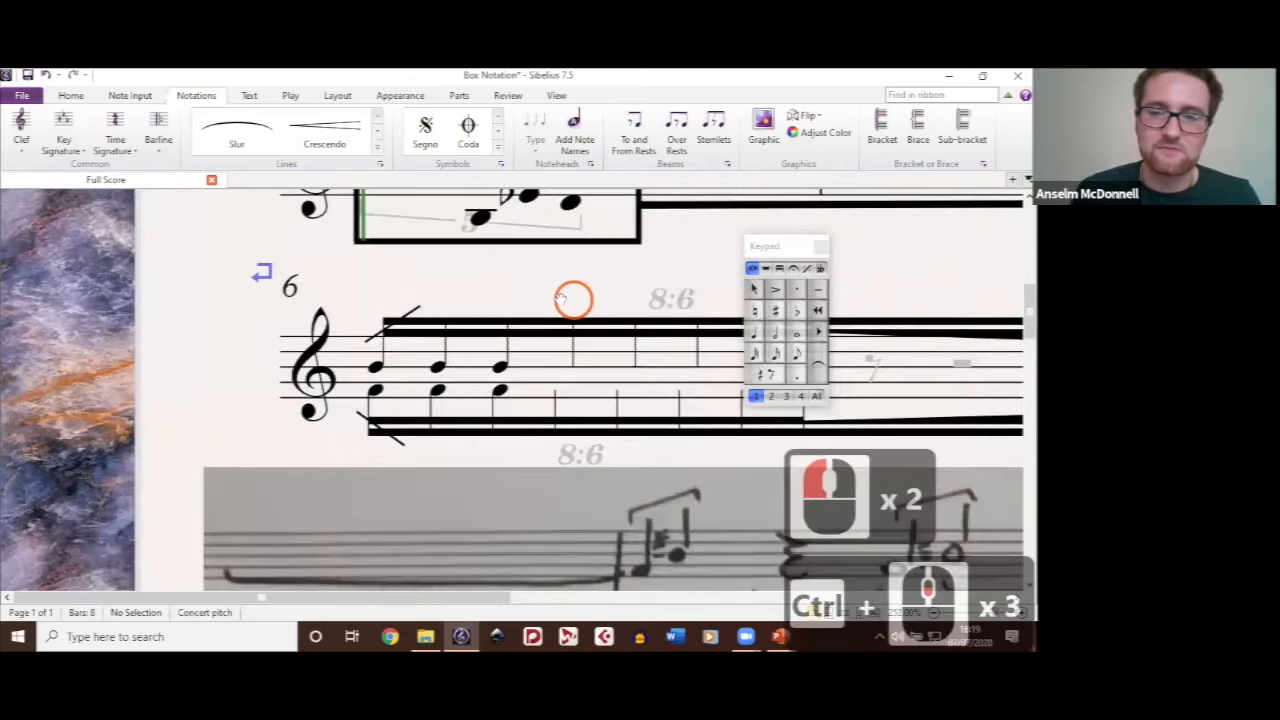
{"action": "left_click_drag", "start_coordinate": [669, 260], "coordinate": [482, 239]}
{"action": "scroll", "coordinate": [482, 239], "scroll_direction": "down", "scroll_amount": 2, "text": "ctrl"}
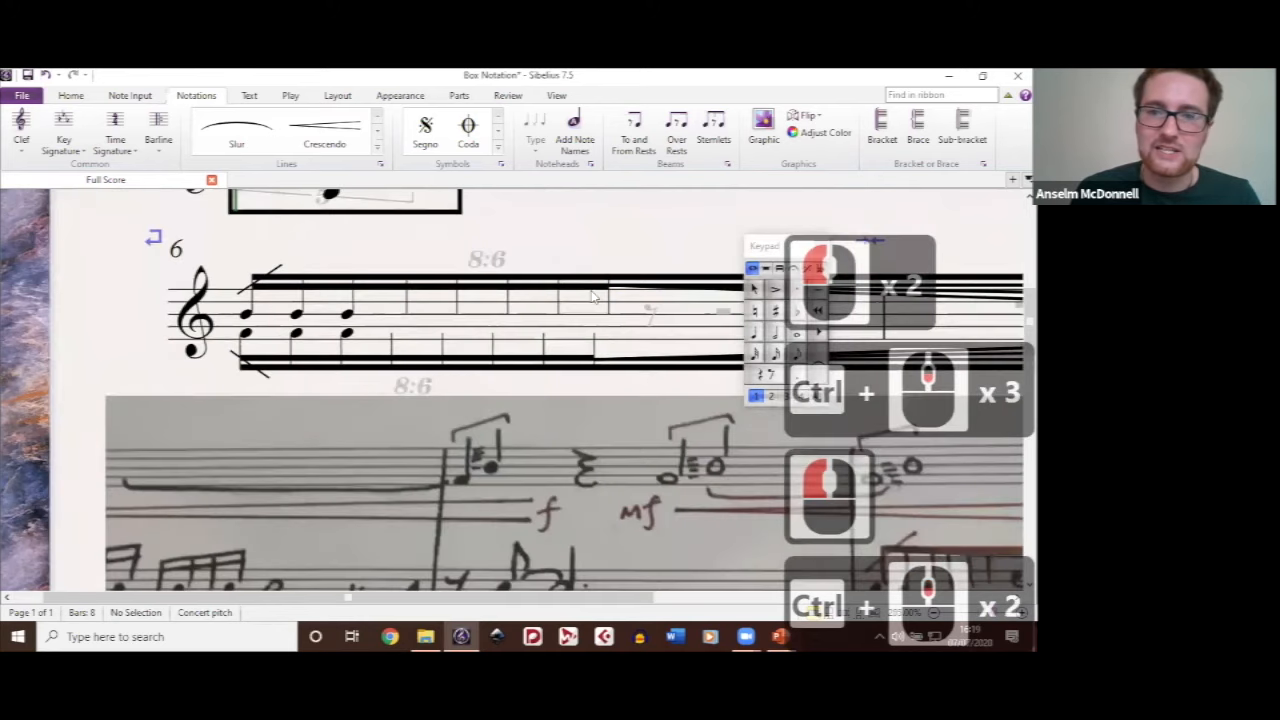
{"action": "left_click_drag", "start_coordinate": [972, 312], "coordinate": [592, 291]}
{"action": "scroll", "coordinate": [594, 293], "scroll_direction": "down", "scroll_amount": 1, "text": "ctrl"}
{"action": "left_click_drag", "start_coordinate": [280, 217], "coordinate": [360, 259]}
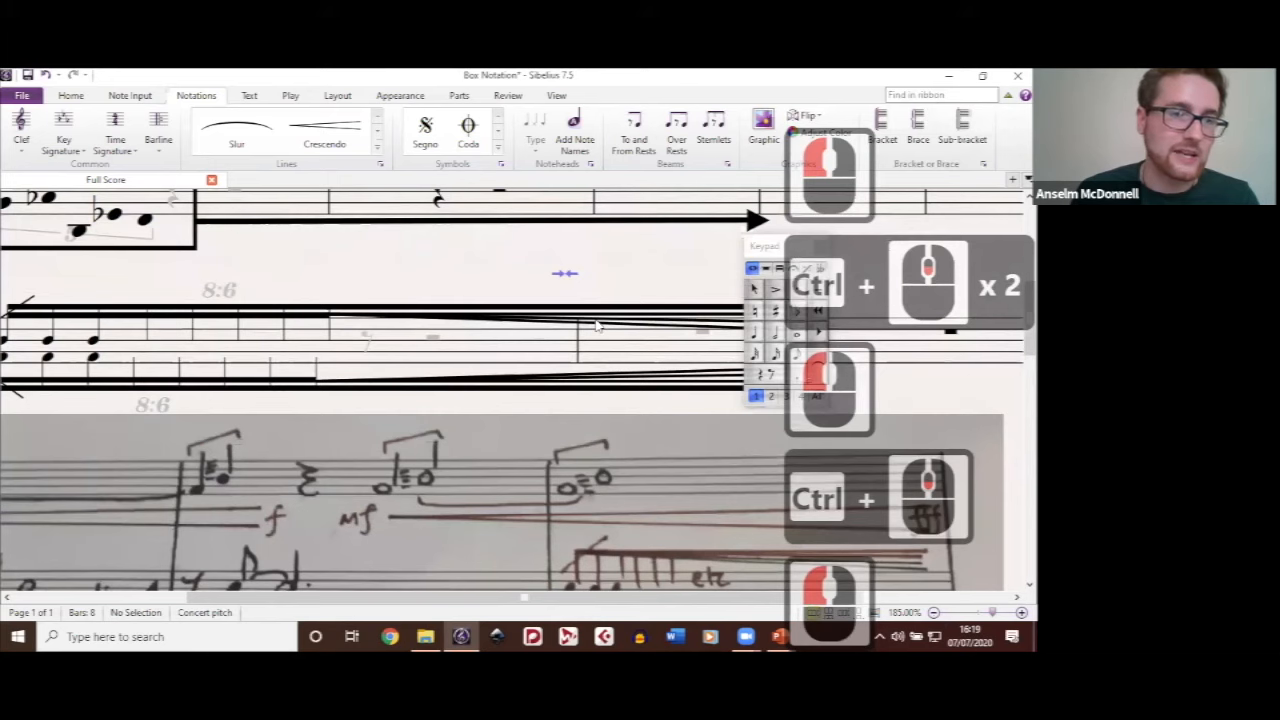
{"action": "left_click", "coordinate": [596, 322]}
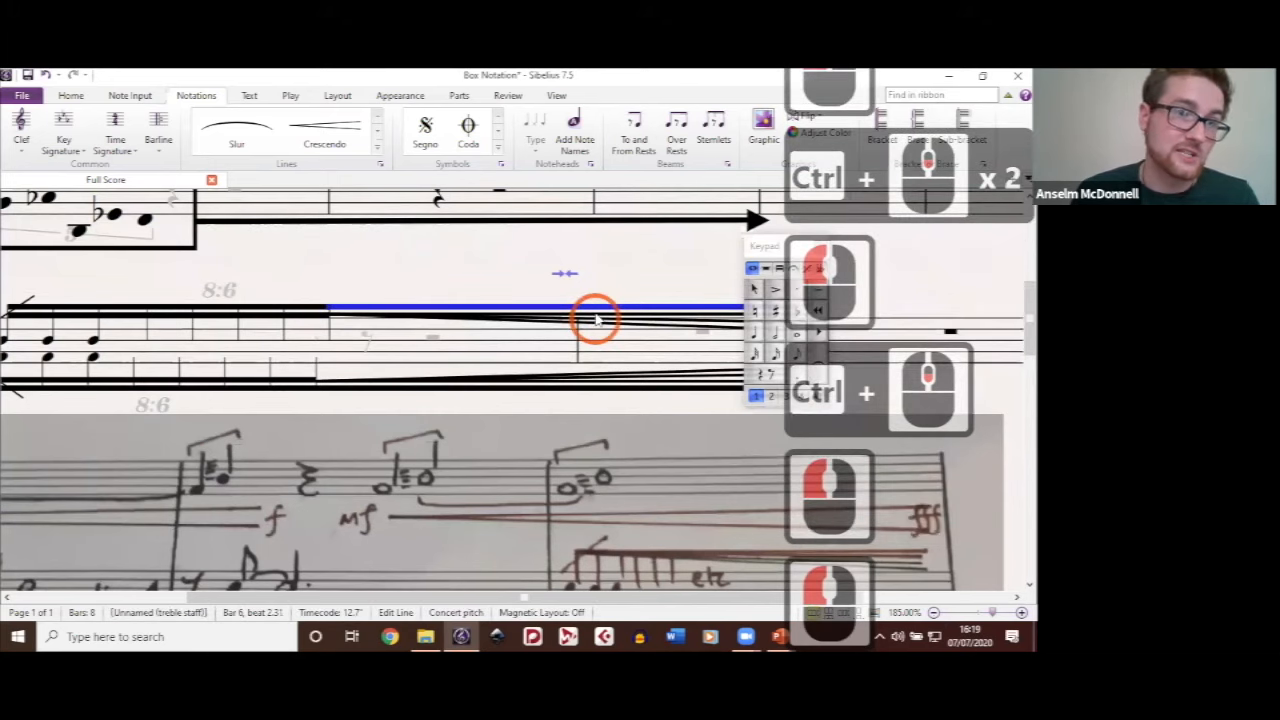
{"action": "left_click", "coordinate": [649, 322]}
{"action": "left_click", "coordinate": [645, 325]}
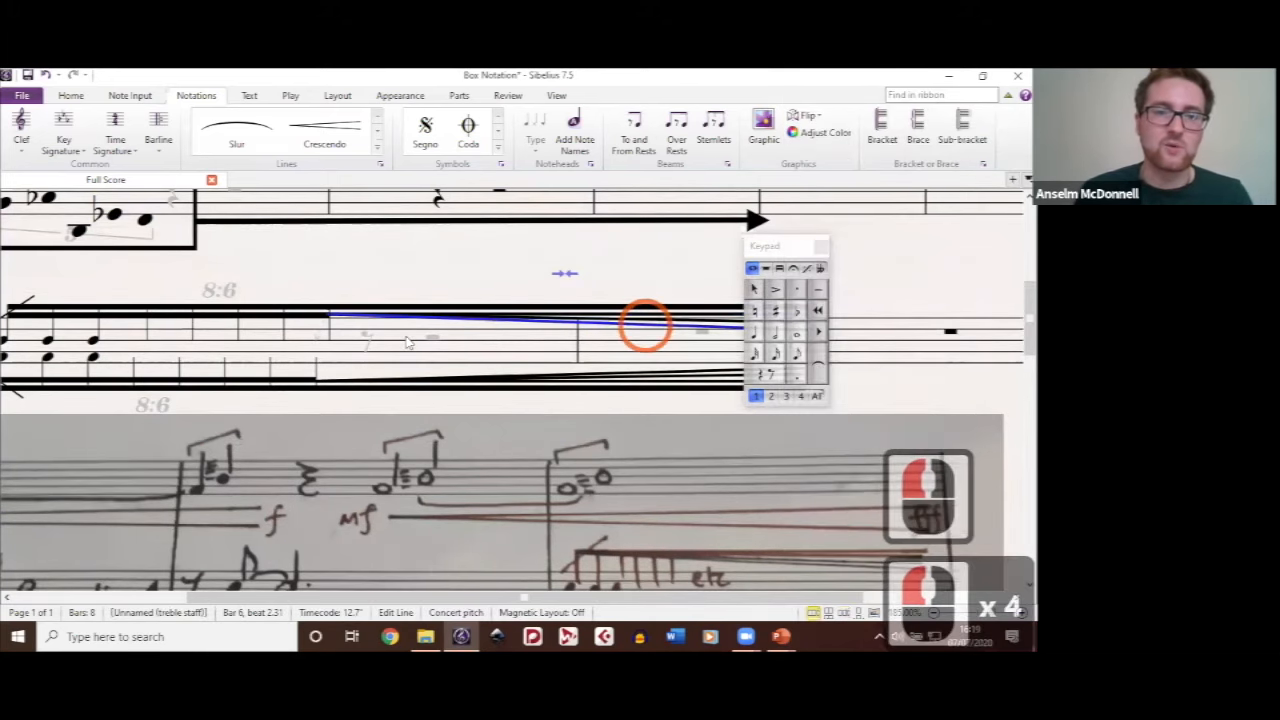
Step: Inspect individual lines of the lower feathered beam from bar 6, deselect them, and compare the whole passage with the handwritten score
{"action": "left_click", "coordinate": [589, 379]}
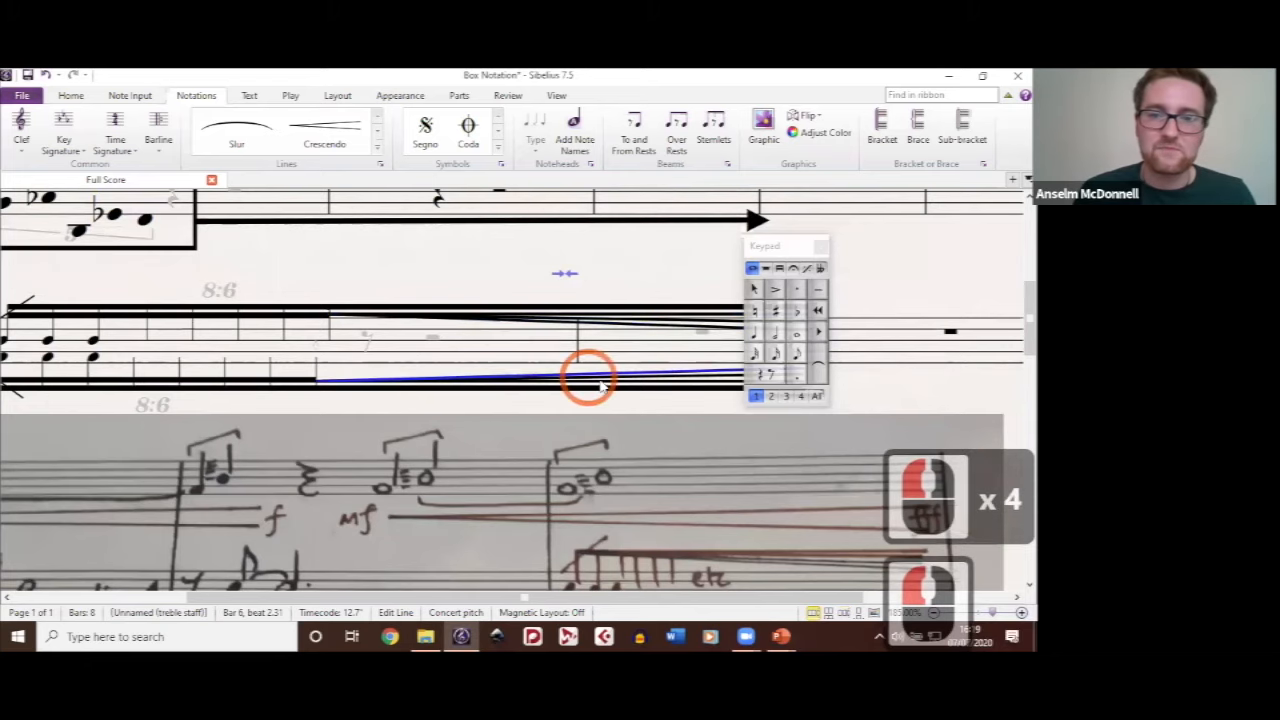
{"action": "left_click", "coordinate": [577, 387]}
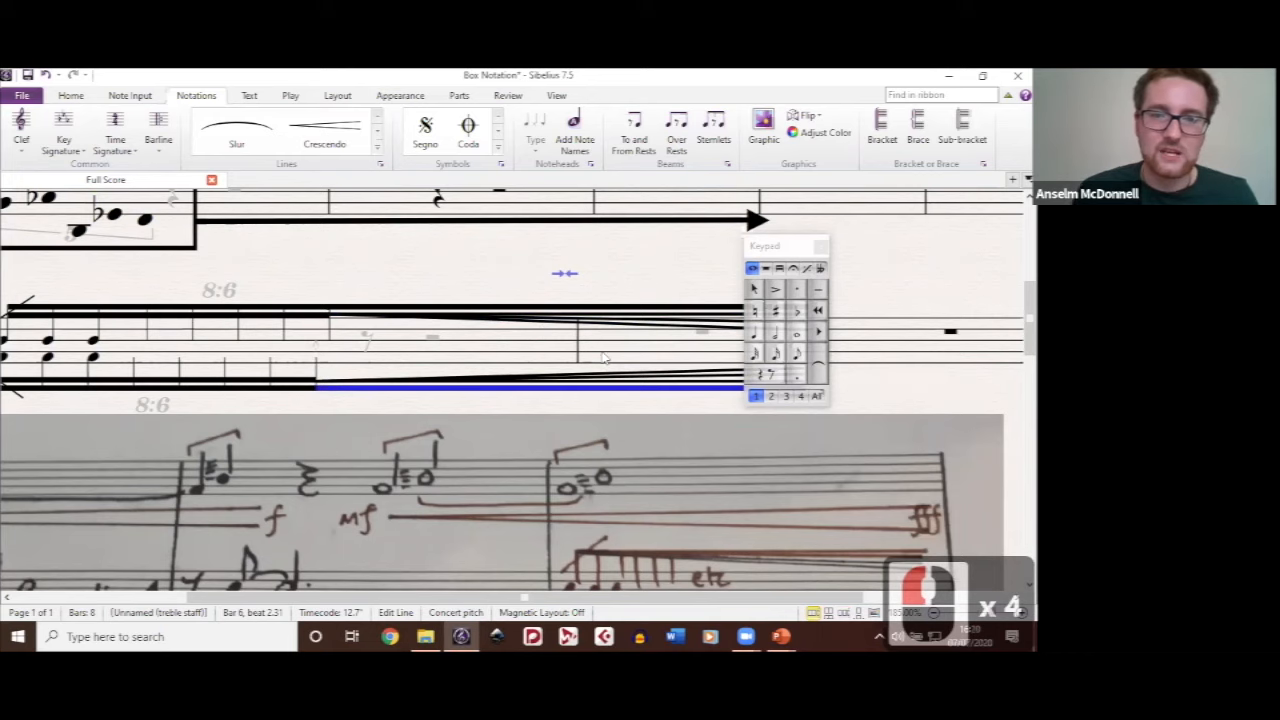
{"action": "left_click", "coordinate": [604, 358]}
{"action": "scroll", "coordinate": [604, 358], "scroll_direction": "down", "scroll_amount": 2, "text": "ctrl"}
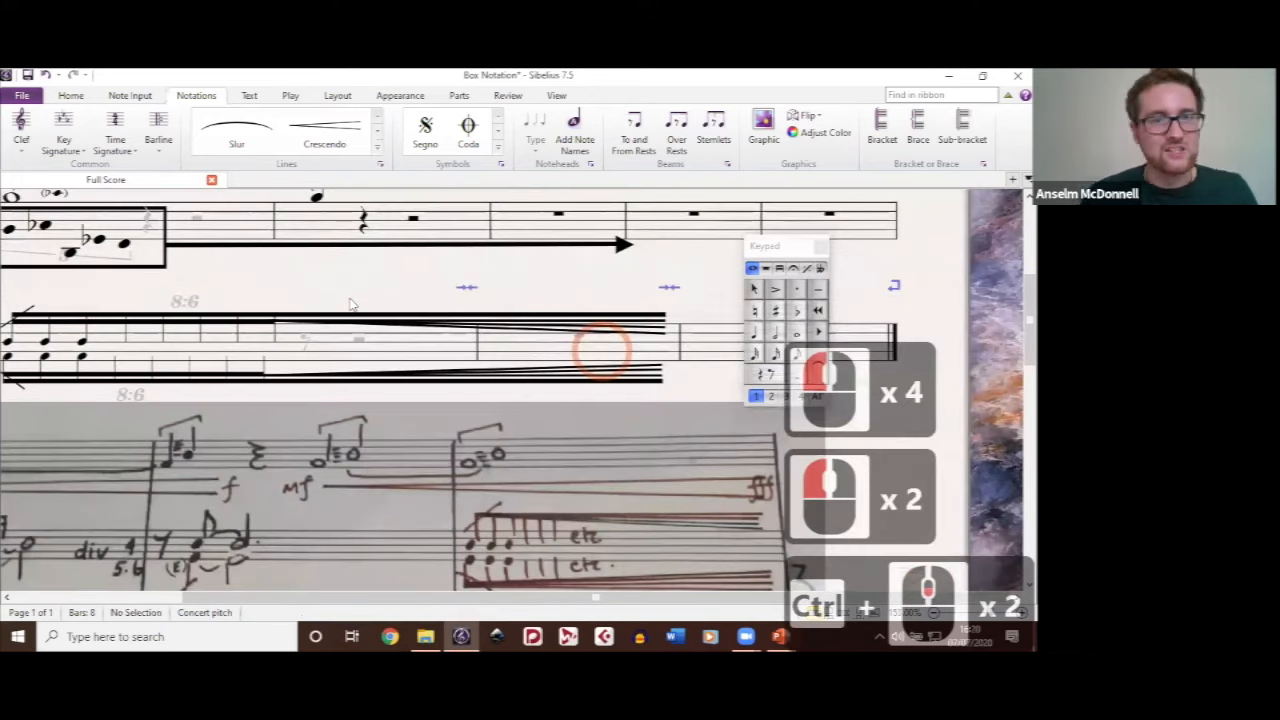
{"action": "scroll", "coordinate": [350, 304], "scroll_direction": "down", "scroll_amount": 1, "text": "ctrl"}
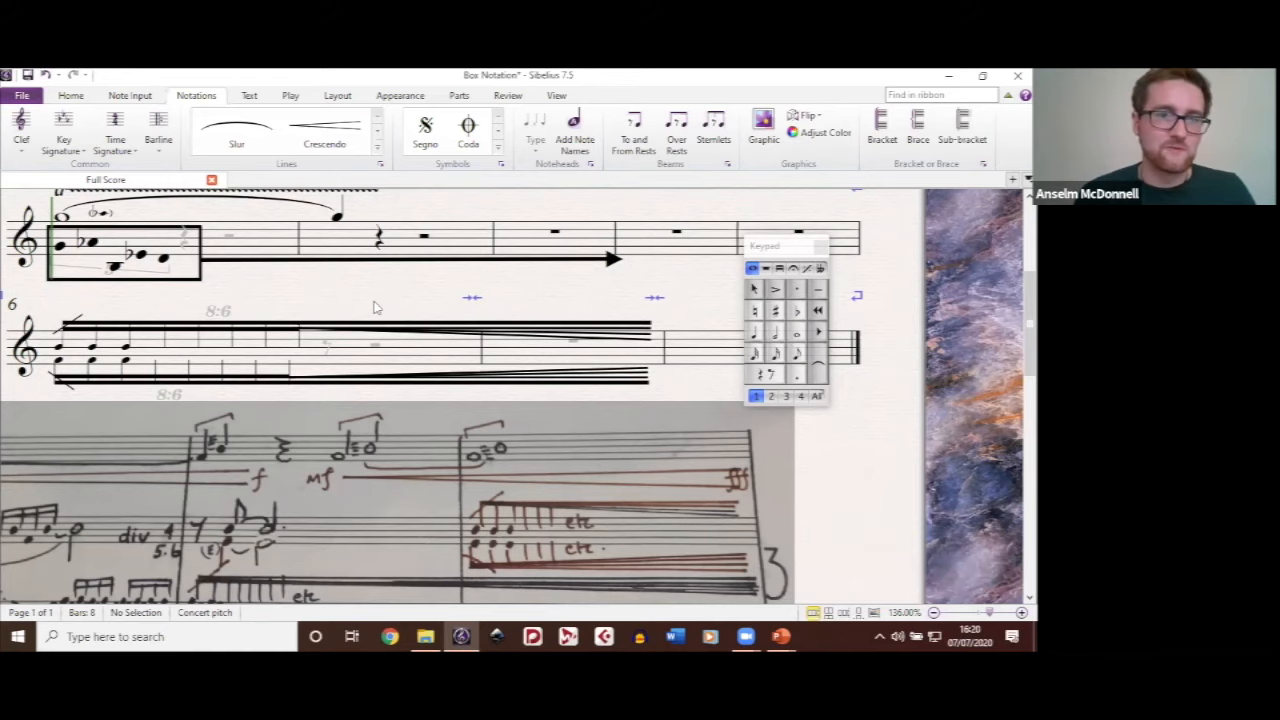
{"action": "scroll", "coordinate": [577, 376], "scroll_direction": "down", "scroll_amount": 3}
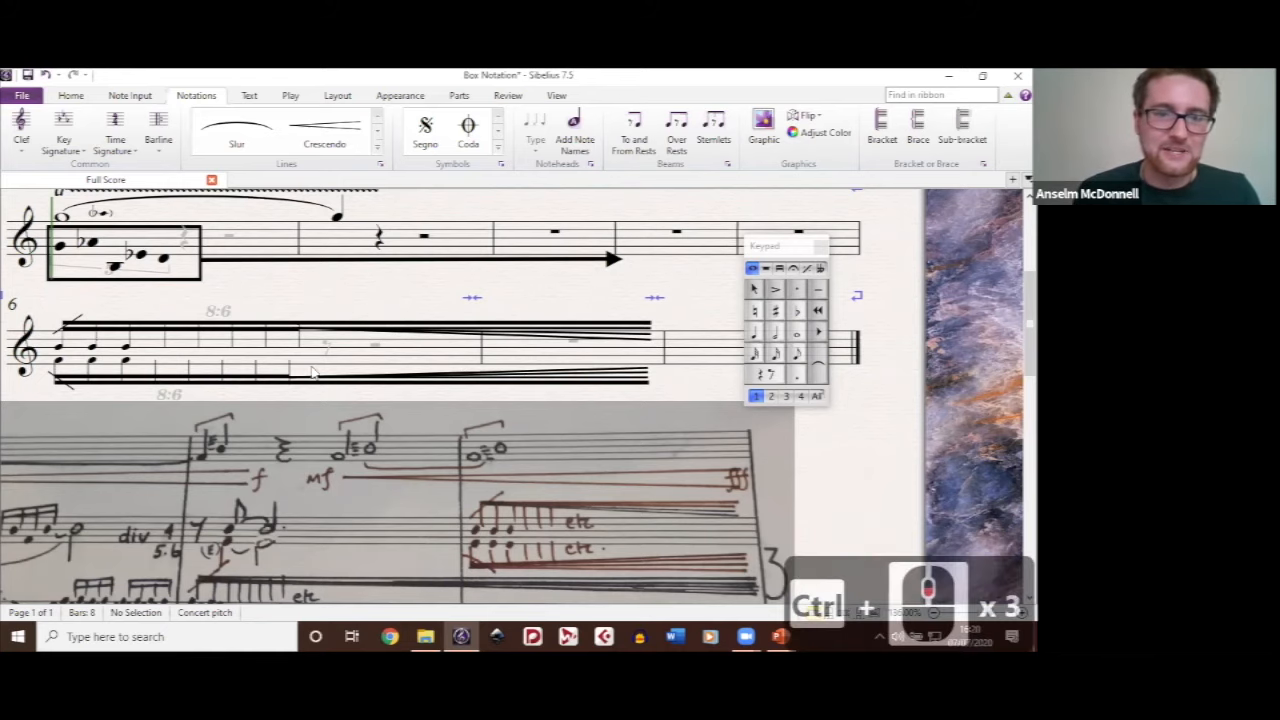
{"action": "scroll", "coordinate": [315, 372], "scroll_direction": "down", "scroll_amount": 4}
Step: Make bars 6 and 7 into one system, and reduce that system to bar 6 alone
{"action": "left_click", "coordinate": [320, 366]}
{"action": "left_click", "coordinate": [447, 410], "text": "shift"}
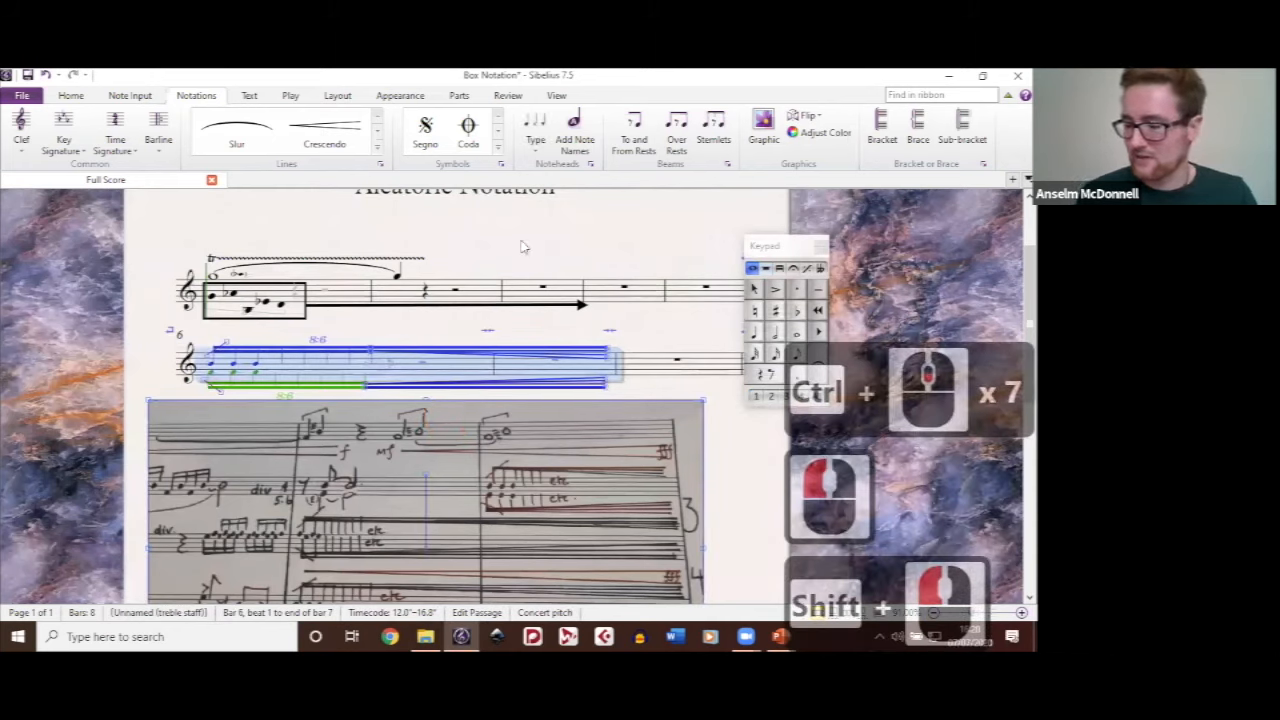
{"action": "left_click", "coordinate": [666, 364], "text": "shift"}
{"action": "key", "text": "alt+shift+m"}
{"action": "left_click_drag", "start_coordinate": [652, 326], "coordinate": [630, 268]}
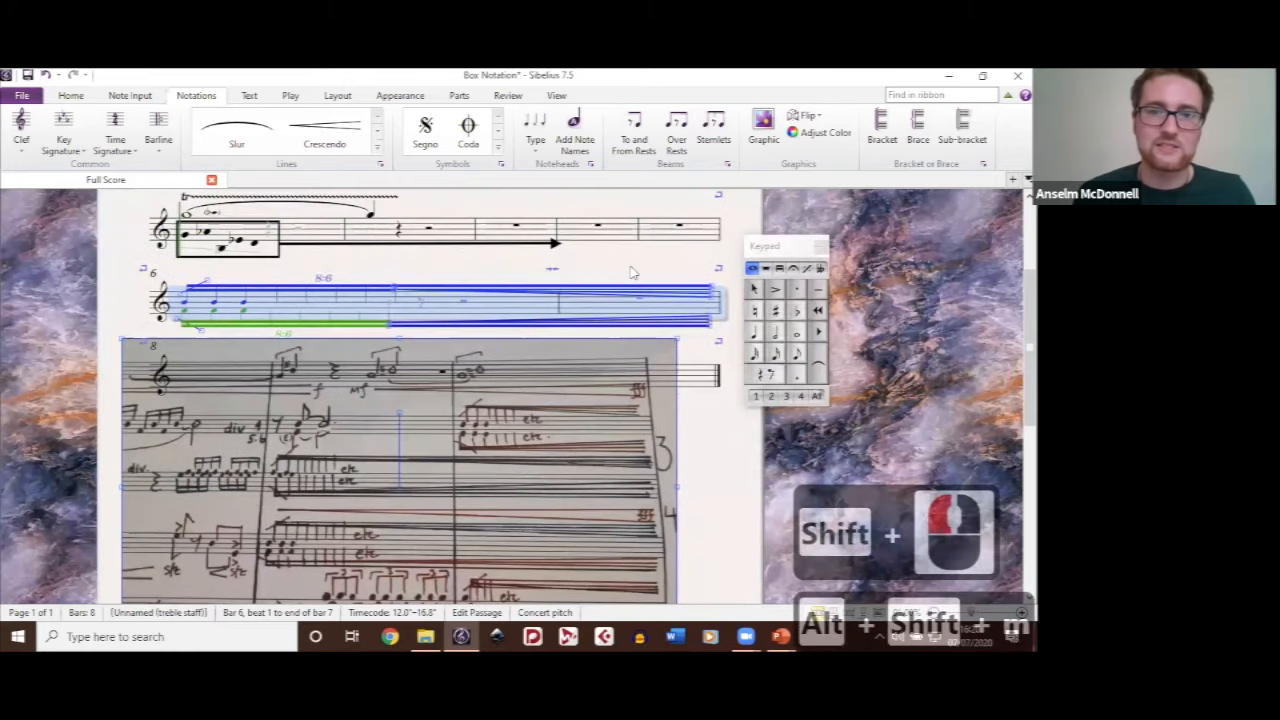
{"action": "triple_click", "coordinate": [490, 311]}
{"action": "key", "text": "alt+shift+m"}
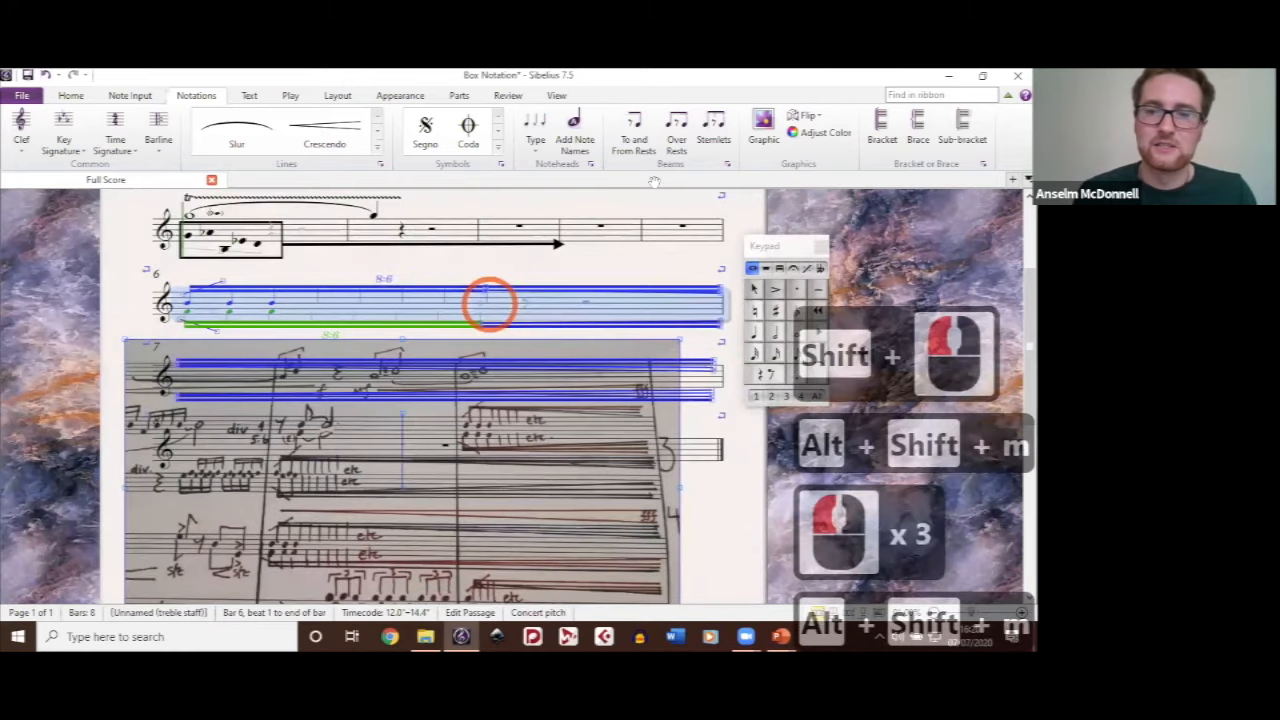
Step: Move the handwritten score image down the page so it clears the staff of bar 8
{"action": "left_click_drag", "start_coordinate": [634, 262], "coordinate": [654, 180]}
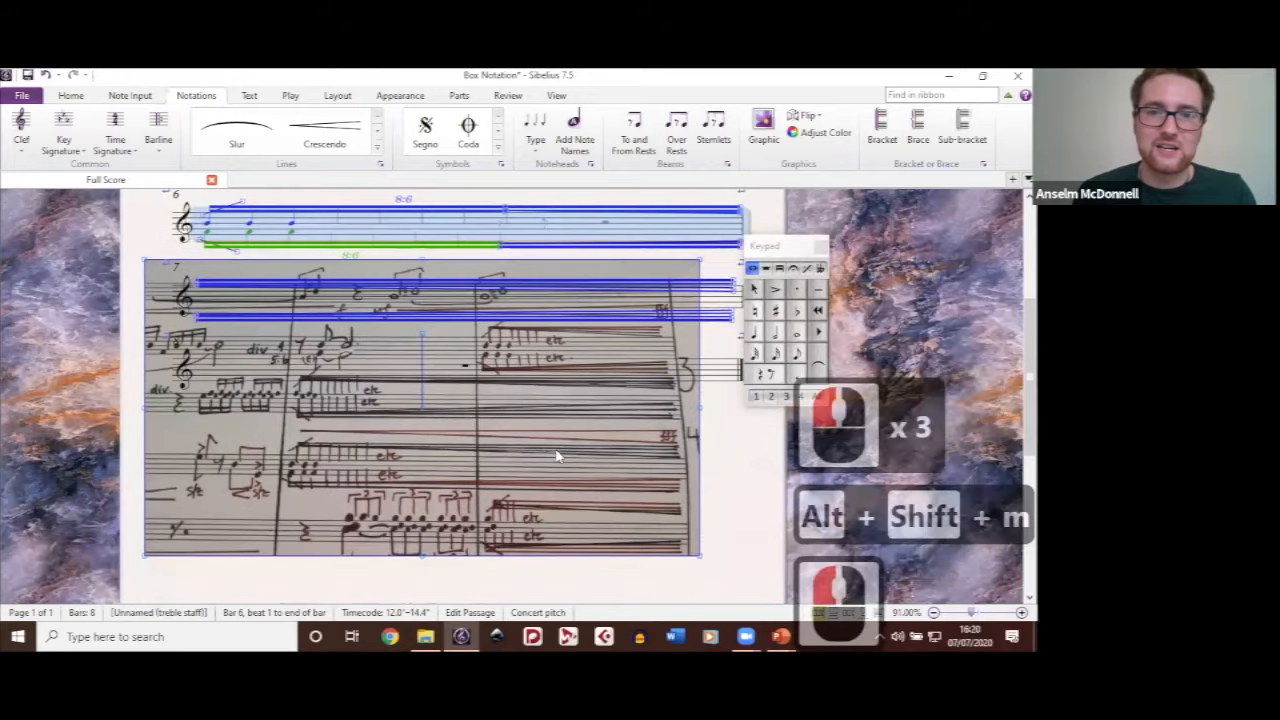
{"action": "left_click_drag", "start_coordinate": [523, 400], "coordinate": [539, 561]}
{"action": "scroll", "coordinate": [522, 400], "scroll_direction": "down", "scroll_amount": 1, "text": "ctrl"}
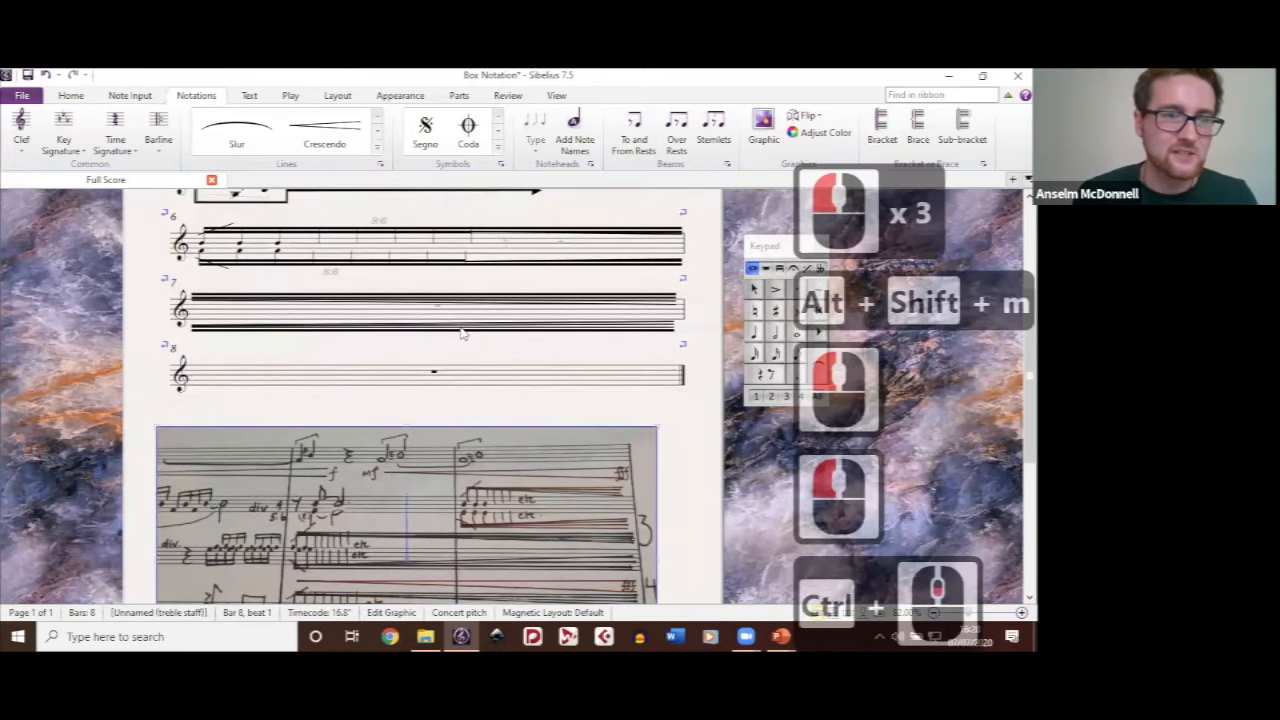
Step: Select bars 7 to 8, make them into a single system, and clear the selection
{"action": "left_click", "coordinate": [325, 360]}
{"action": "left_click", "coordinate": [336, 308]}
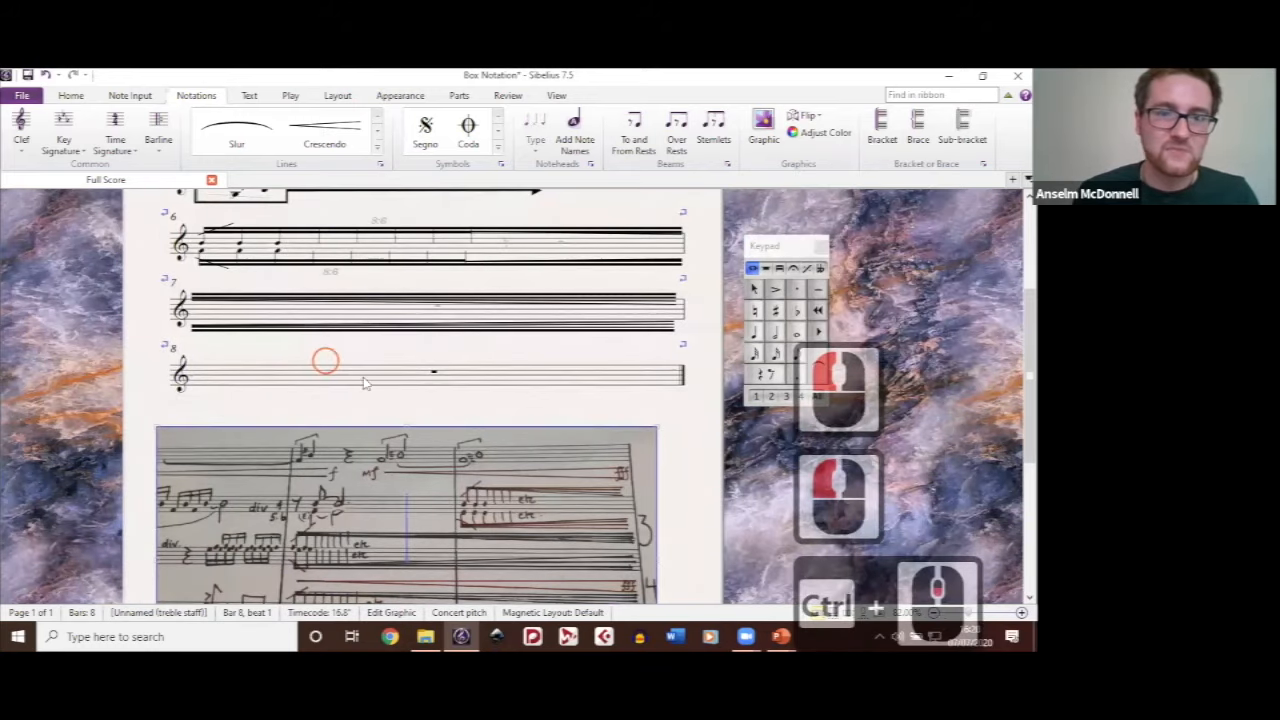
{"action": "left_click", "coordinate": [364, 379], "text": "shift"}
{"action": "key", "text": "alt+shift+m"}
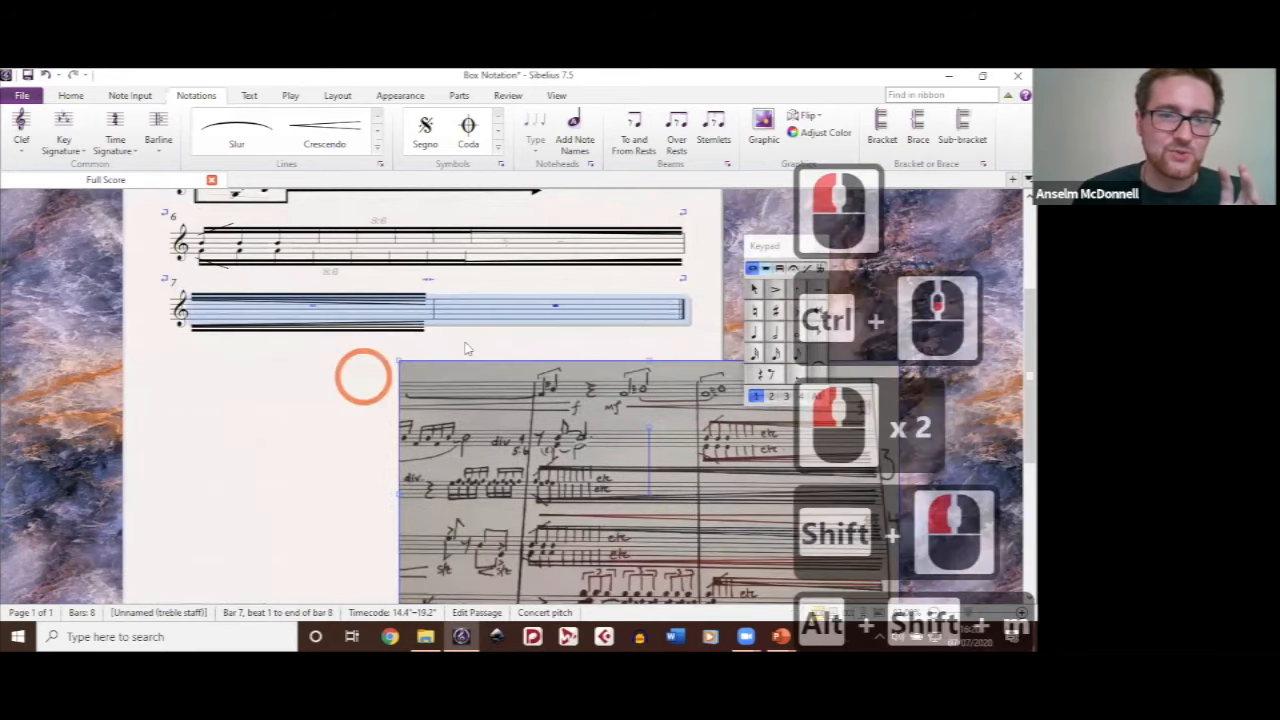
{"action": "left_click", "coordinate": [465, 346]}
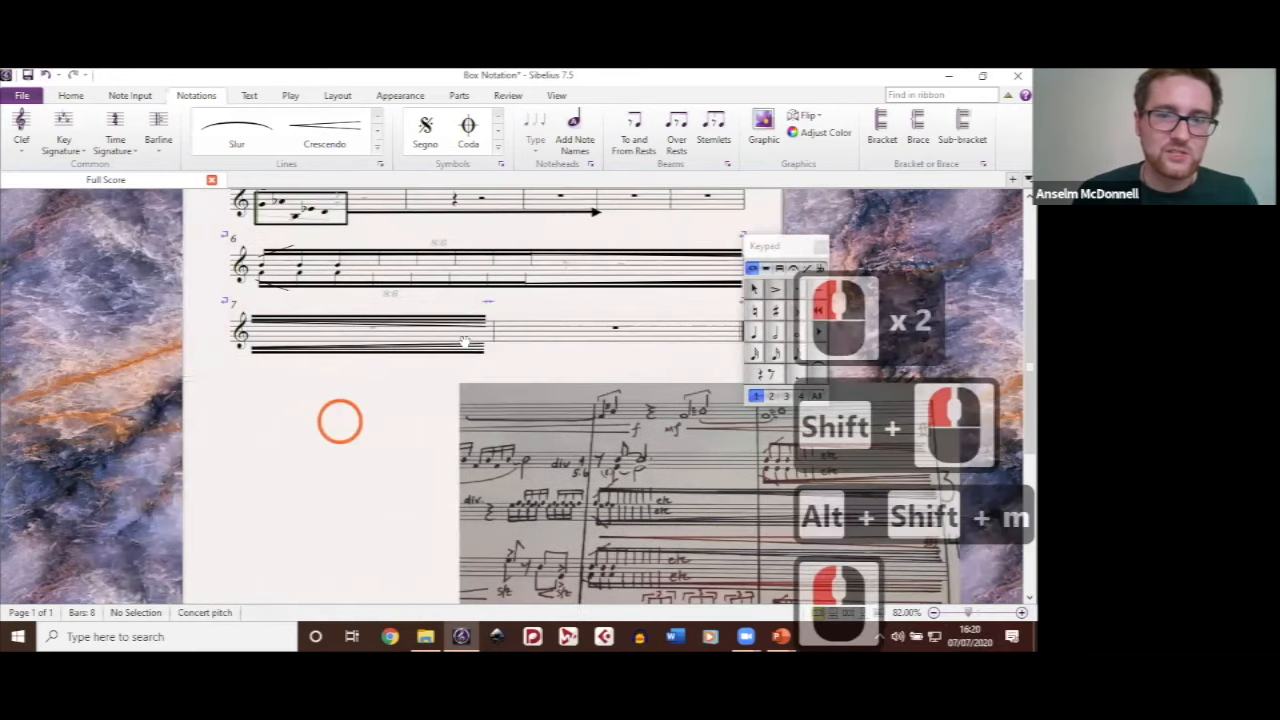
{"action": "double_click", "coordinate": [341, 428]}
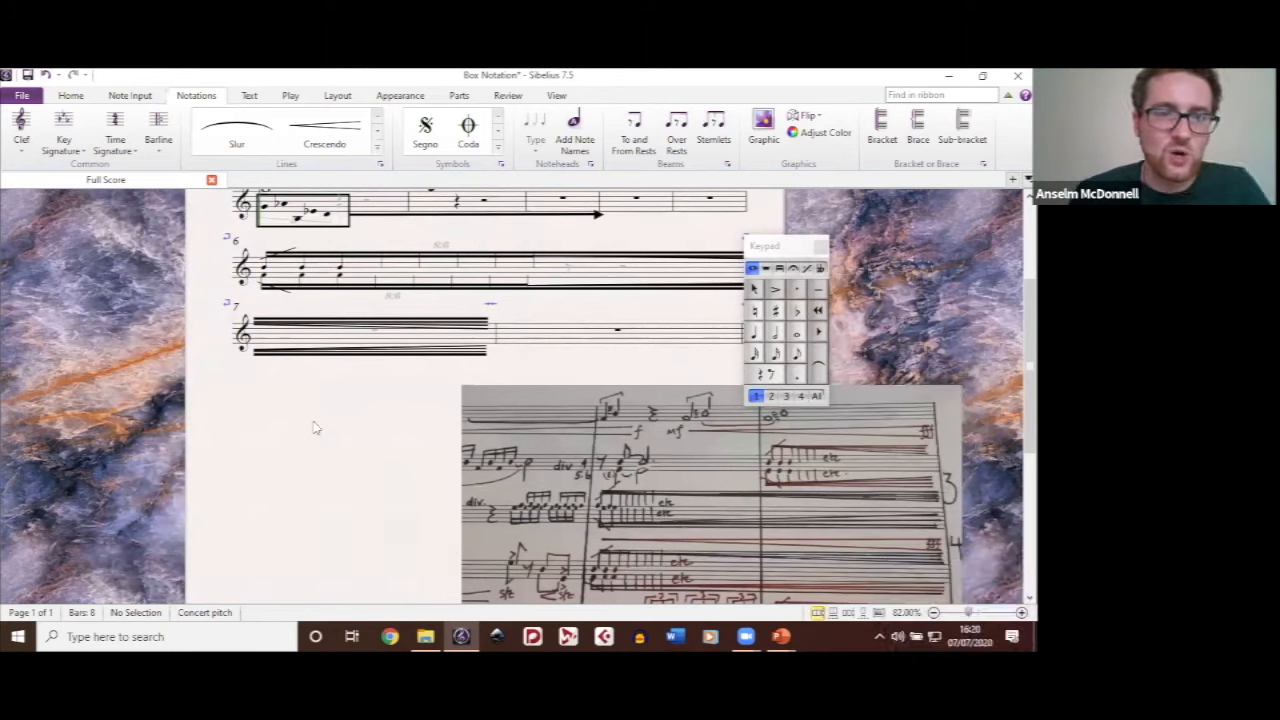
Step: Delete the handwritten score image below the music and clear the selection
{"action": "left_click_drag", "start_coordinate": [285, 440], "coordinate": [251, 486]}
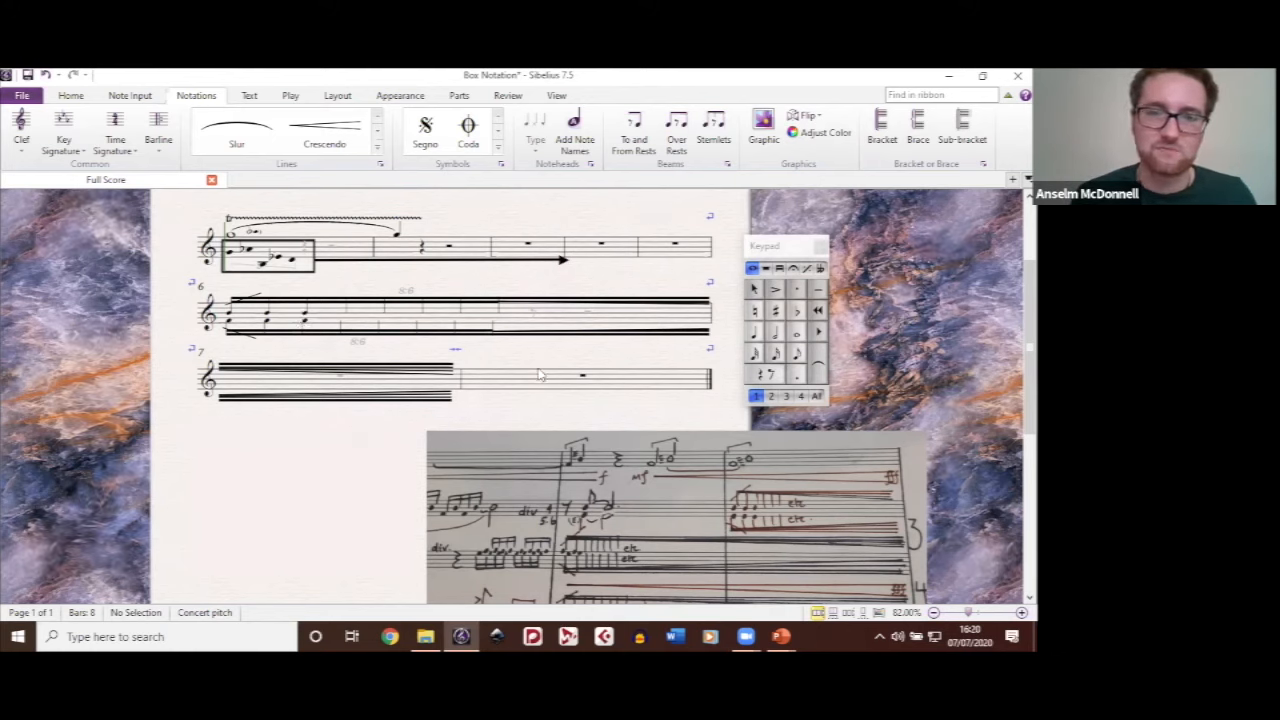
{"action": "left_click", "coordinate": [579, 472]}
{"action": "left_click", "coordinate": [579, 472]}
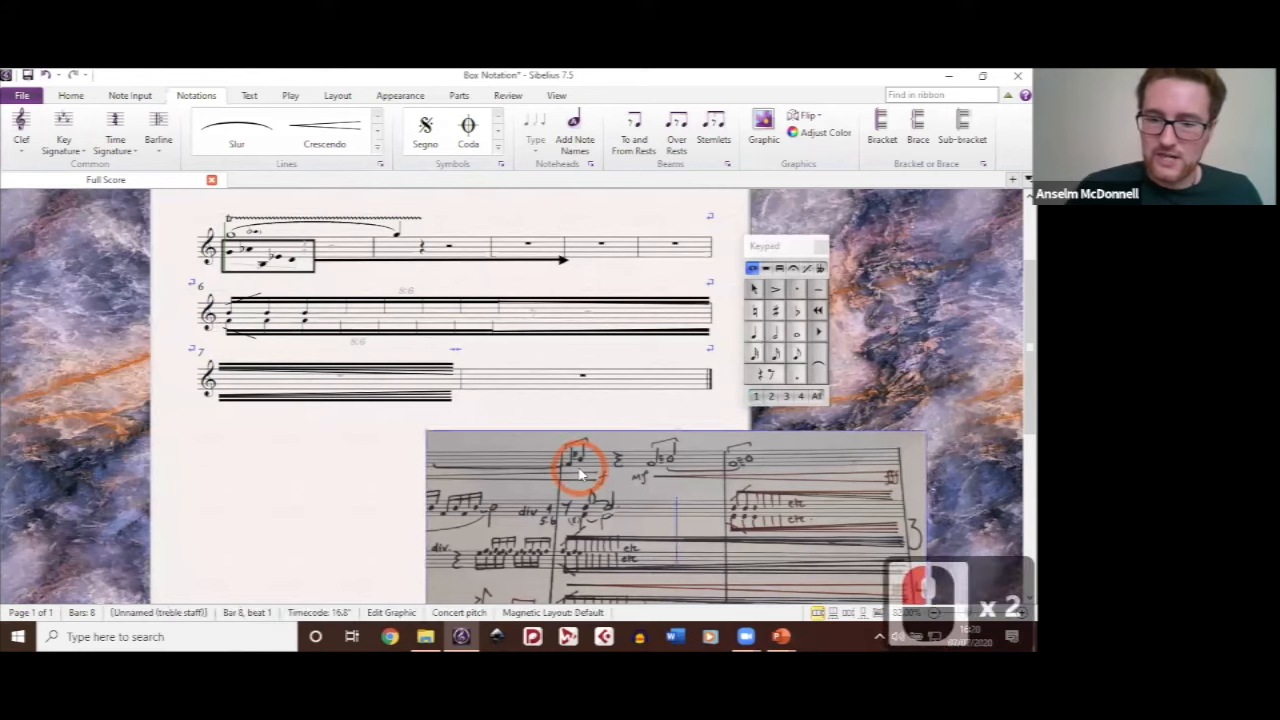
{"action": "key", "text": "BackSpace"}
{"action": "left_click", "coordinate": [506, 432]}
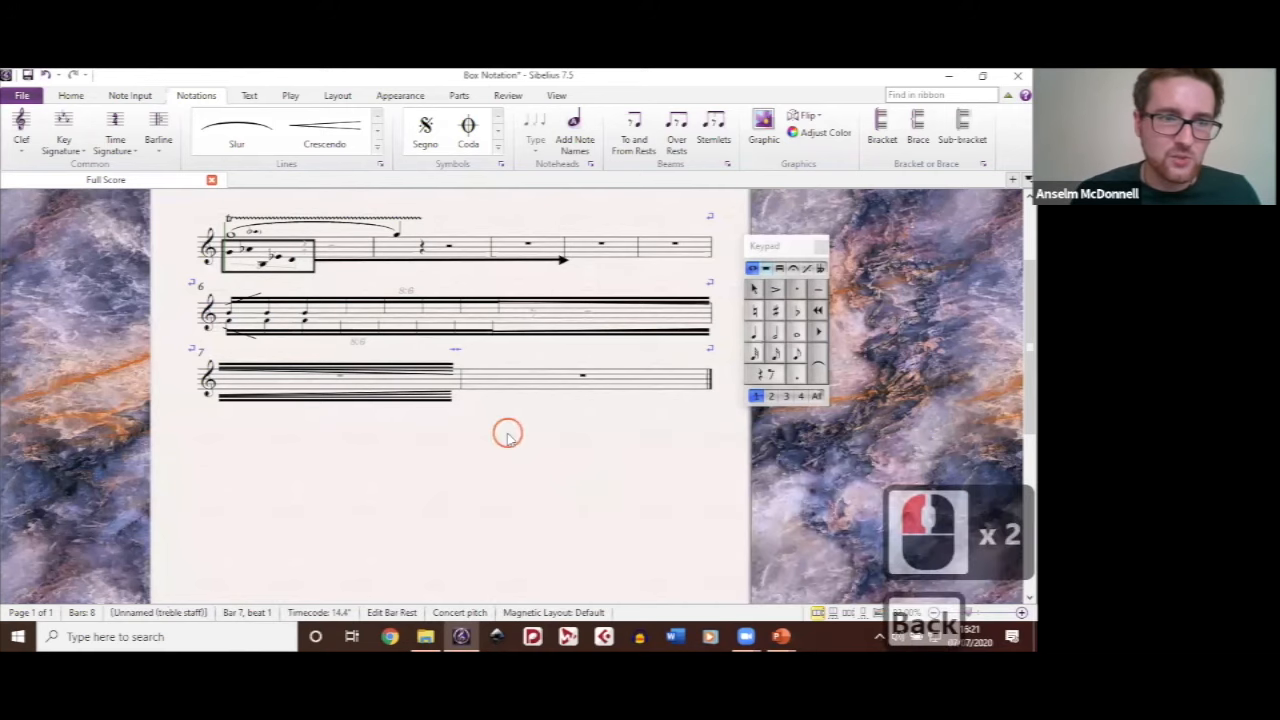
{"action": "left_click", "coordinate": [550, 512]}
Step: Enter four quarter notes in bar 4 of the first staff, ending with D4 and B3
{"action": "mouse_move", "coordinate": [463, 636]}
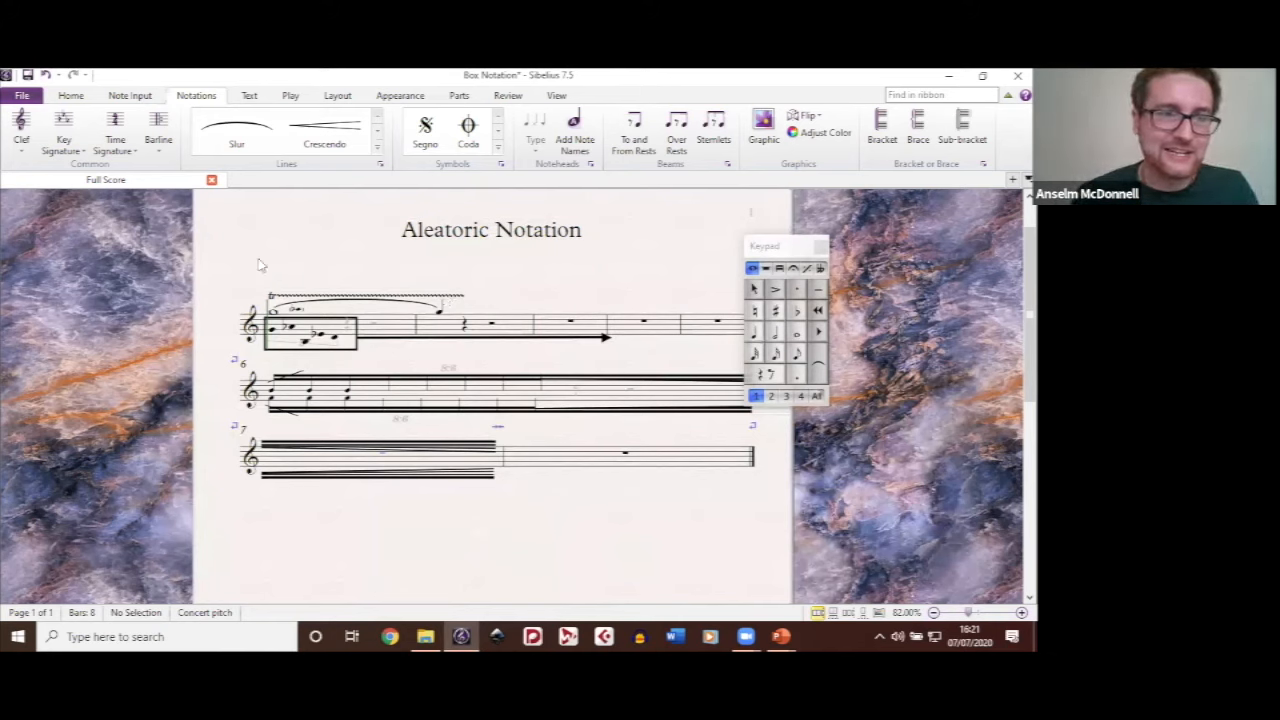
{"action": "left_click_drag", "start_coordinate": [620, 277], "coordinate": [550, 286]}
{"action": "left_click", "coordinate": [754, 334]}
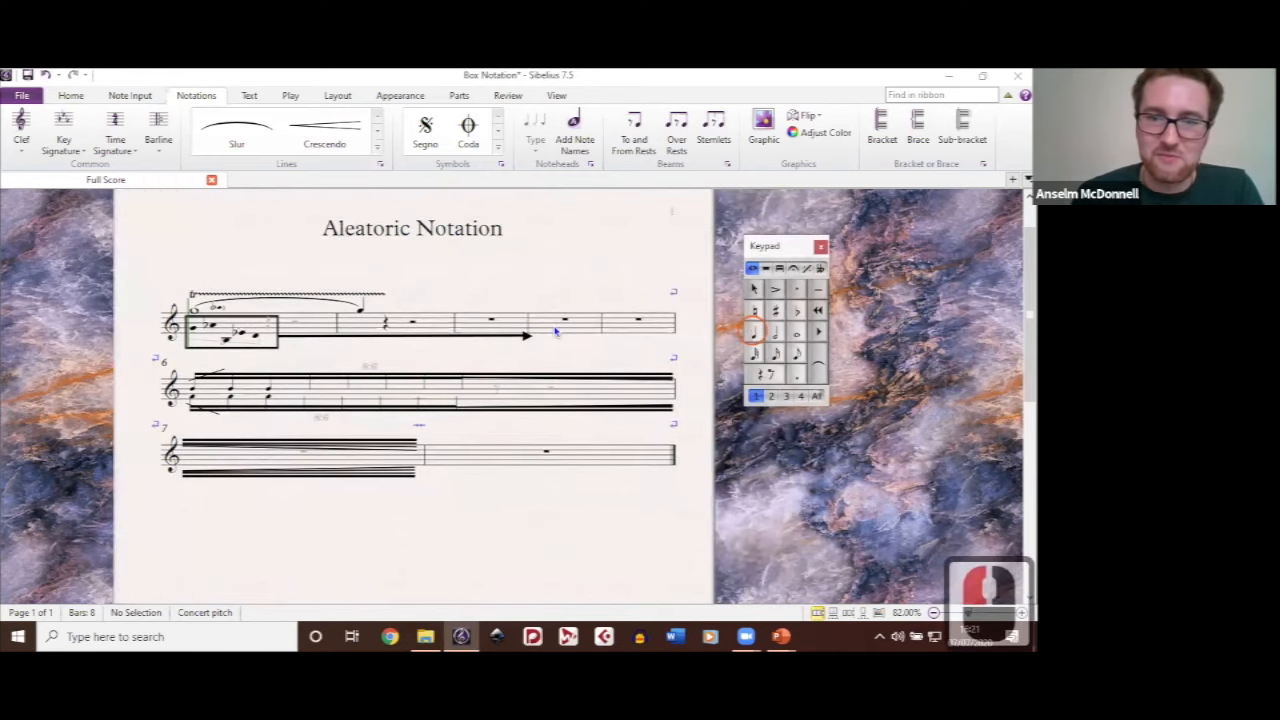
{"action": "left_click", "coordinate": [565, 330]}
{"action": "left_click", "coordinate": [572, 337]}
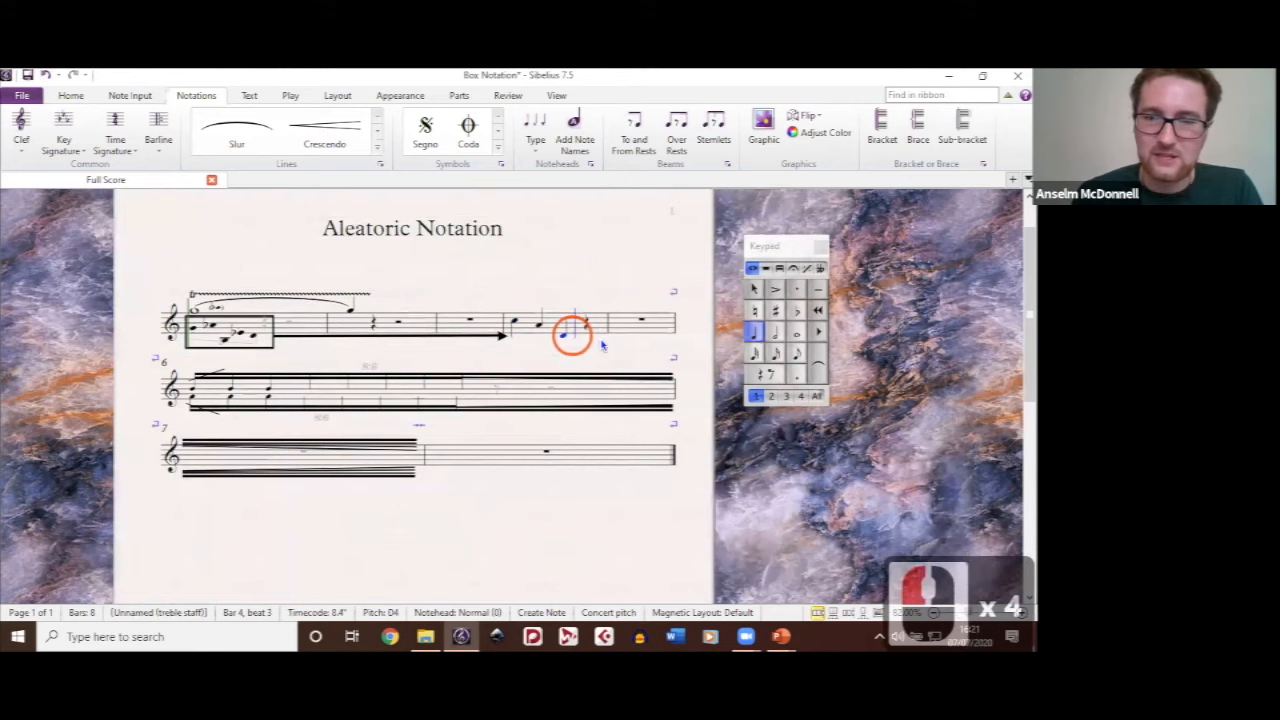
{"action": "left_click", "coordinate": [600, 342]}
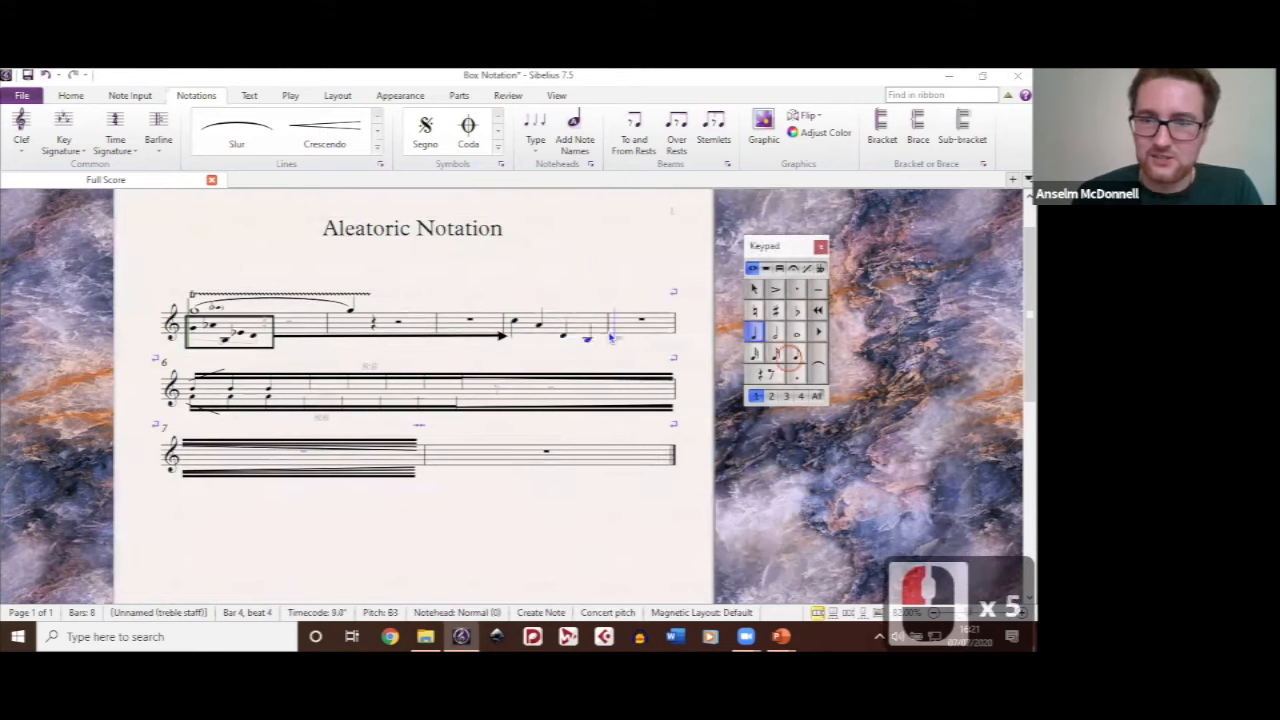
Step: Add an eighth note E4 and a sixteenth note at the start of bar 5, and end note input
{"action": "left_click", "coordinate": [790, 356]}
{"action": "left_click", "coordinate": [615, 333]}
{"action": "left_click", "coordinate": [775, 353]}
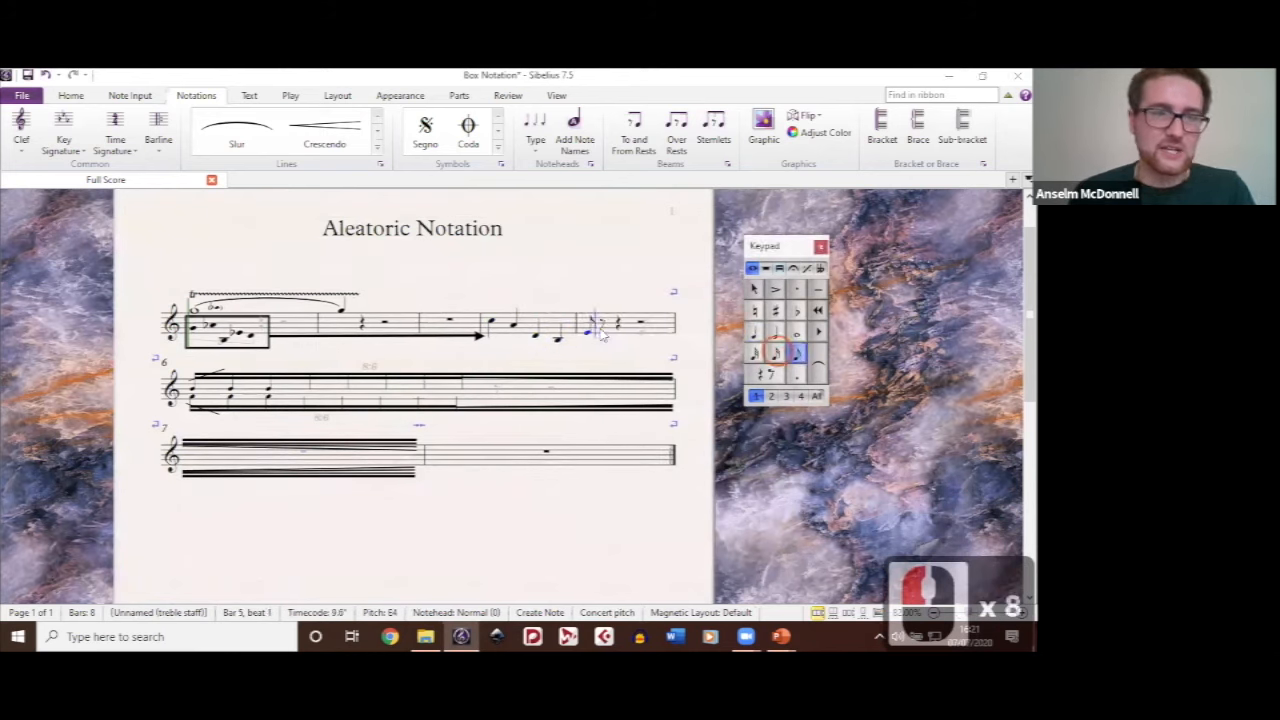
{"action": "left_click", "coordinate": [600, 331]}
{"action": "key", "text": "n"}
{"action": "key", "text": "n"}
{"action": "left_click", "coordinate": [586, 271]}
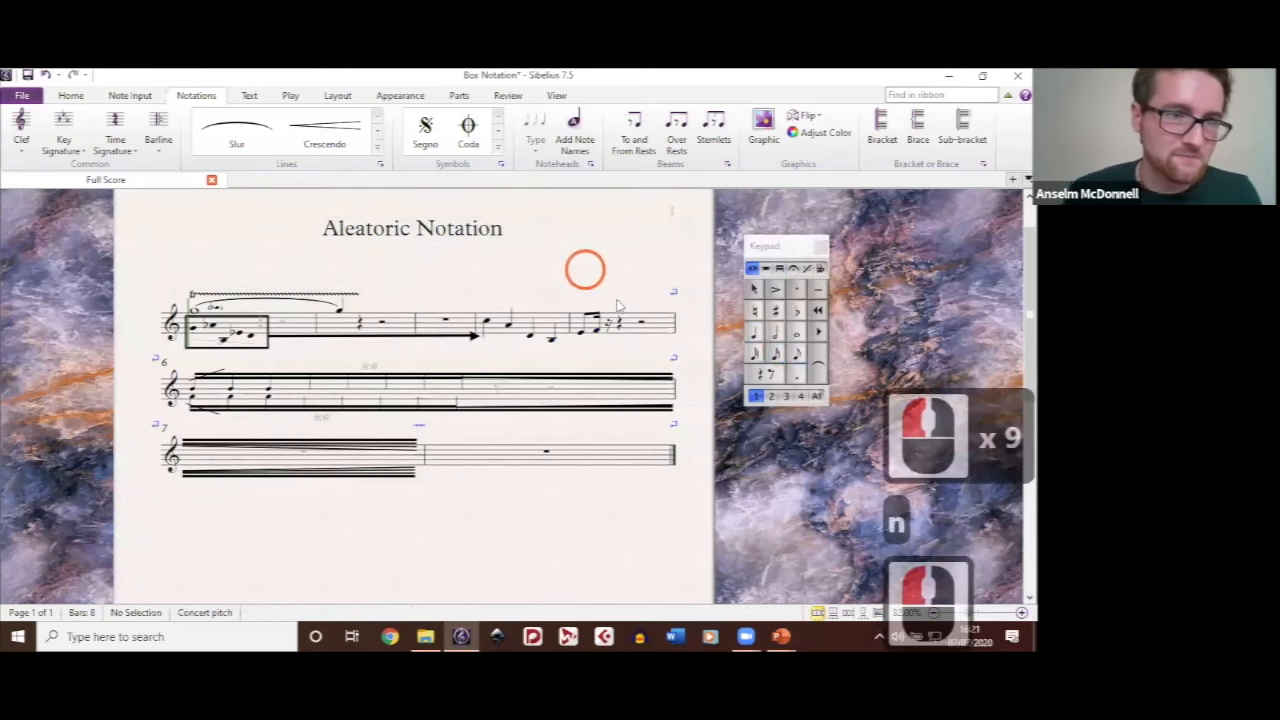
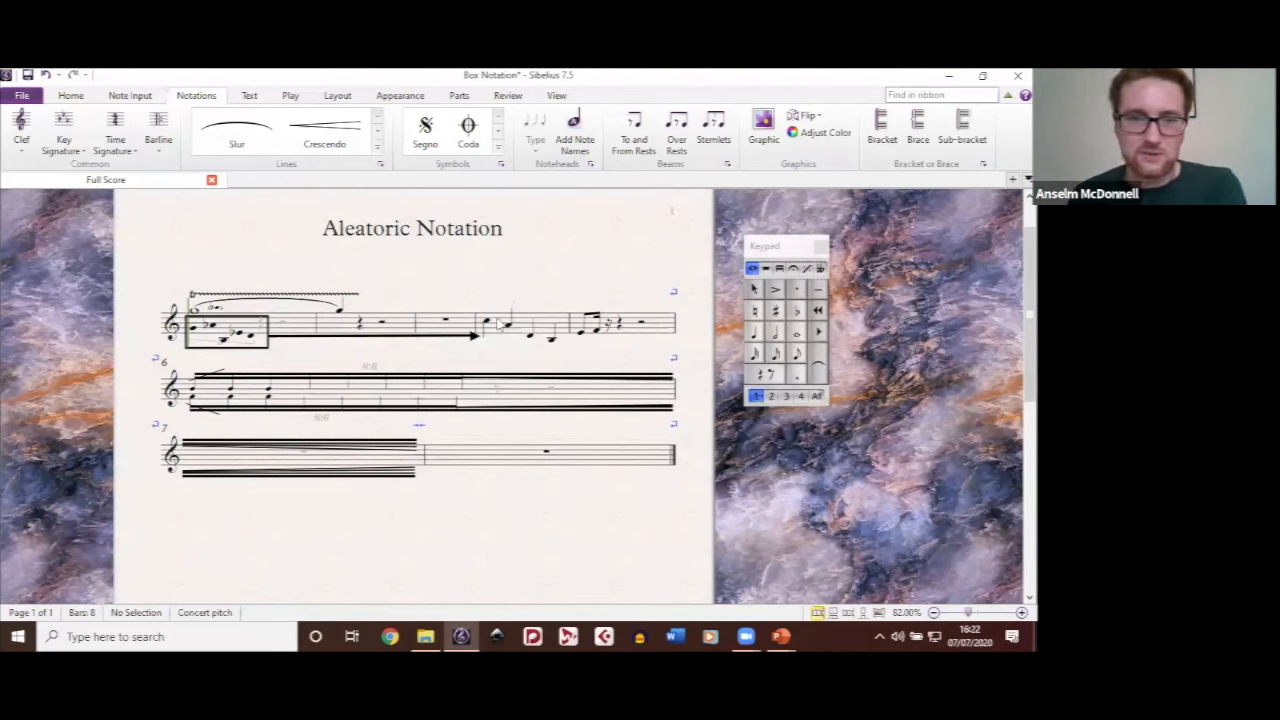
Step: Transpose the first note of bar 4 up an octave to C6
{"action": "left_click", "coordinate": [487, 322]}
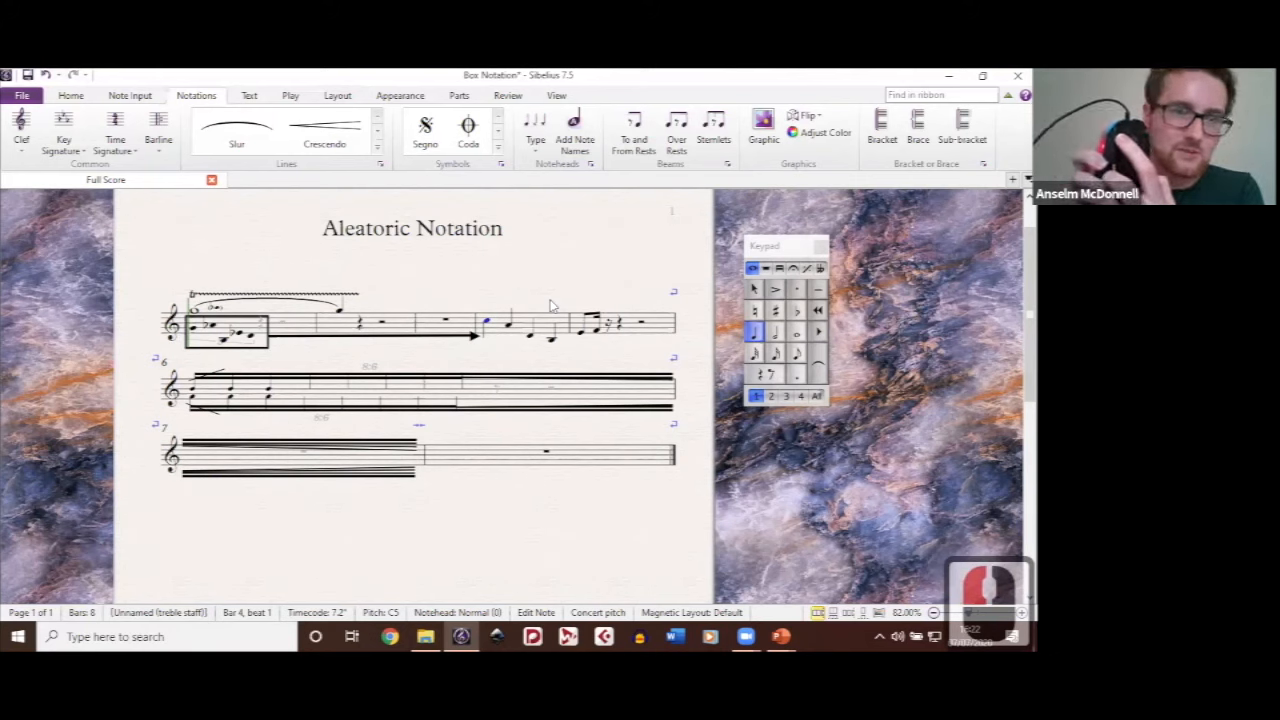
{"action": "key", "text": "ctrl+Up"}
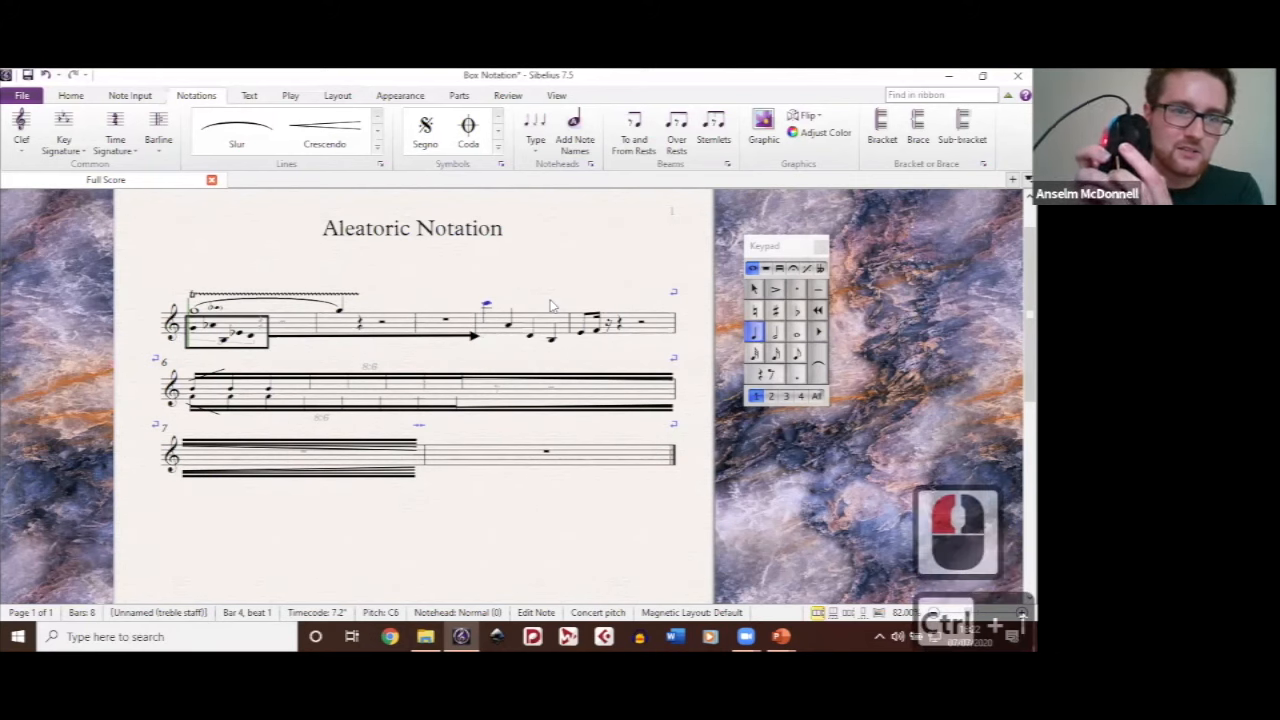
{"action": "key", "text": "ctrl+Down"}
{"action": "key", "text": "ctrl+Down"}
{"action": "key", "text": "ctrl+Up"}
{"action": "key", "text": "ctrl+Up"}
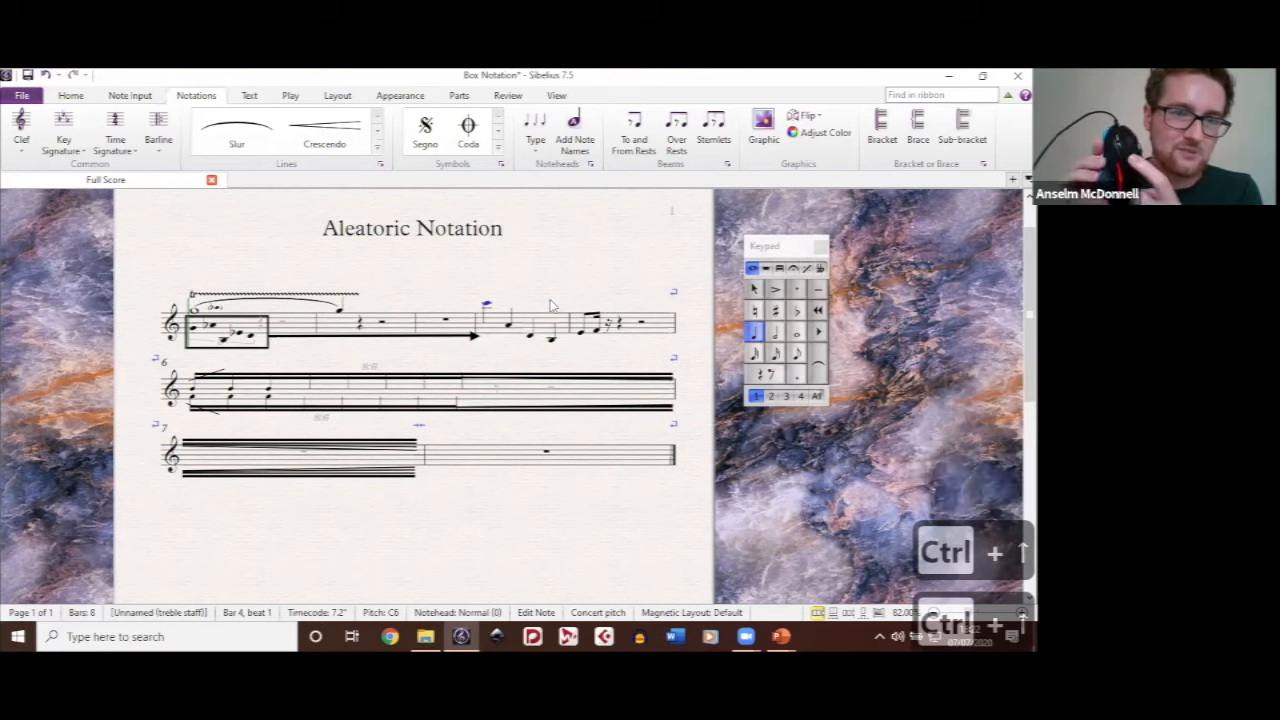
Step: Hide the C6 note on beat 1 of bar 4
{"action": "key", "text": "ctrl+shift+h"}
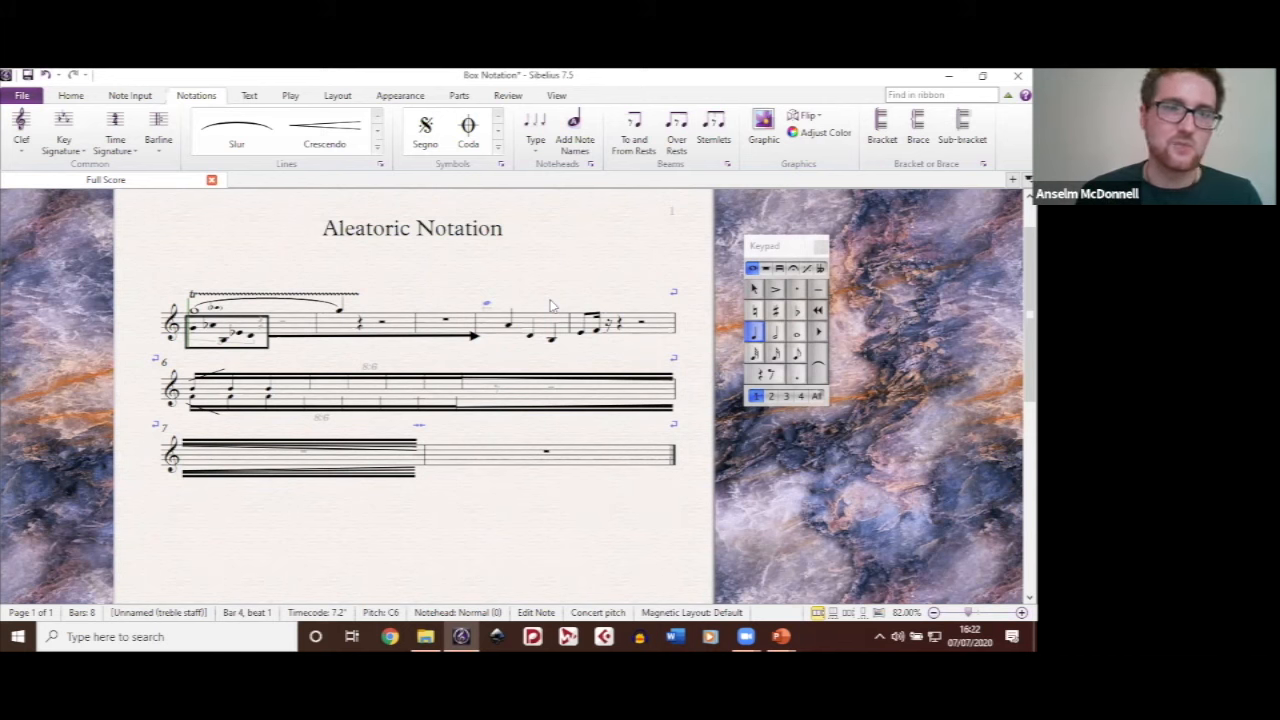
{"action": "key", "text": "ctrl+shift+h"}
{"action": "key", "text": "ctrl+shift+h"}
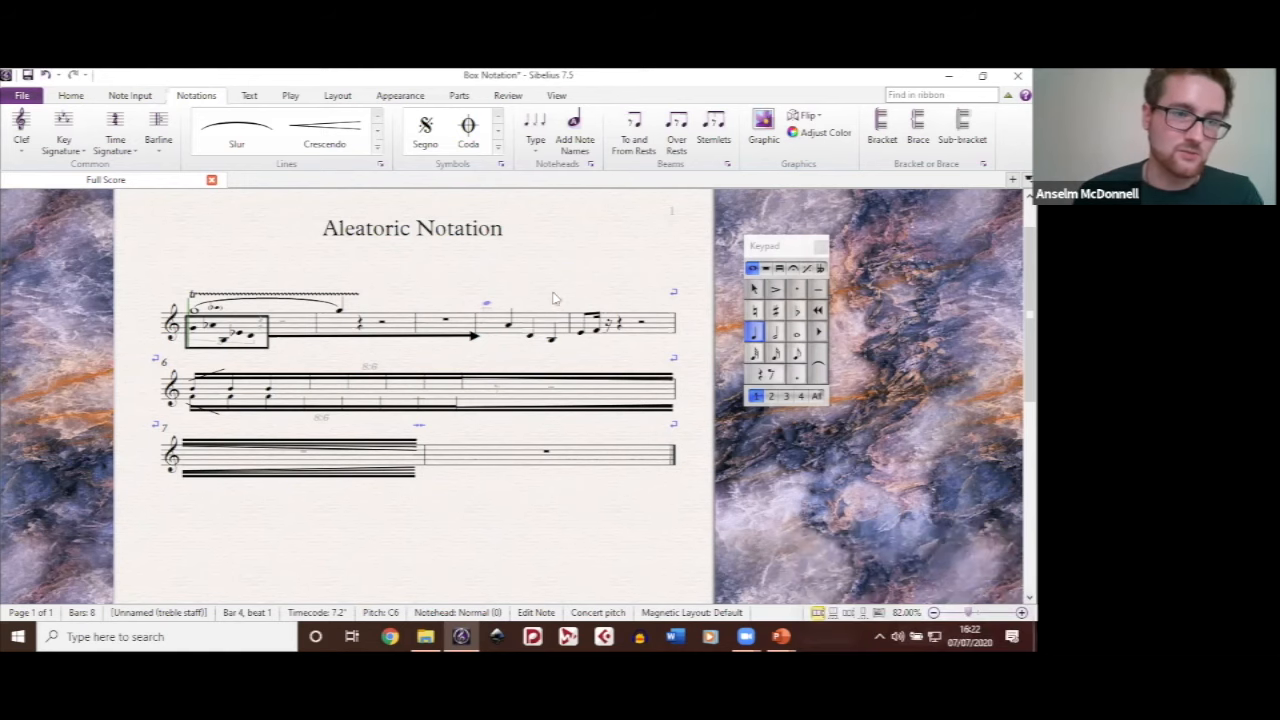
Step: Look up the keyboard shortcut assigned to the Box line style in the program's preferences
{"action": "left_click_drag", "start_coordinate": [543, 245], "coordinate": [589, 268]}
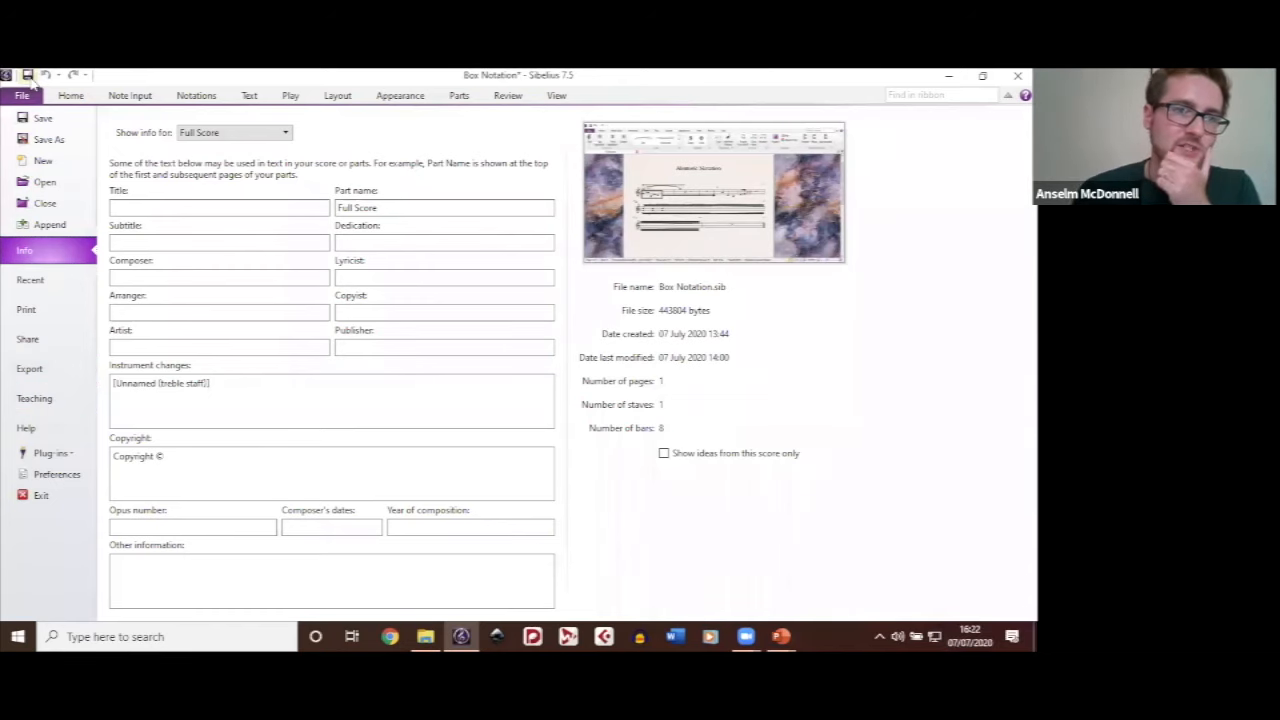
{"action": "left_click", "coordinate": [43, 476]}
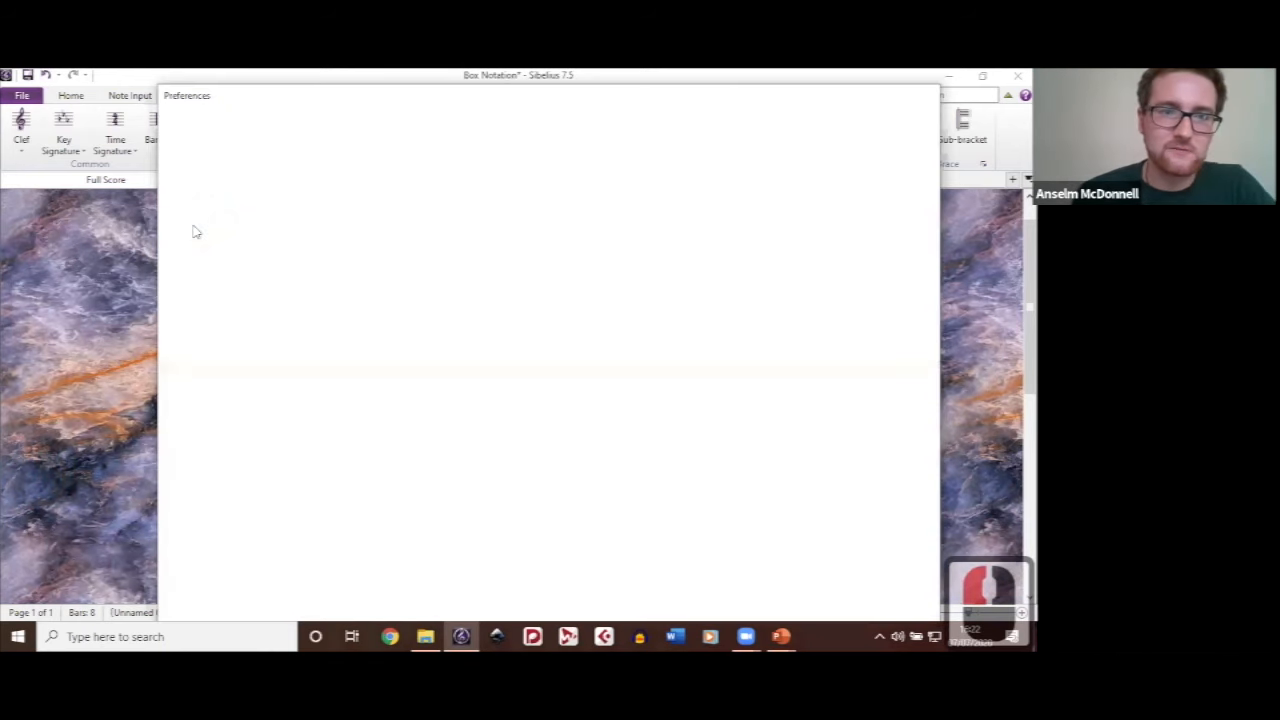
{"action": "left_click", "coordinate": [219, 181]}
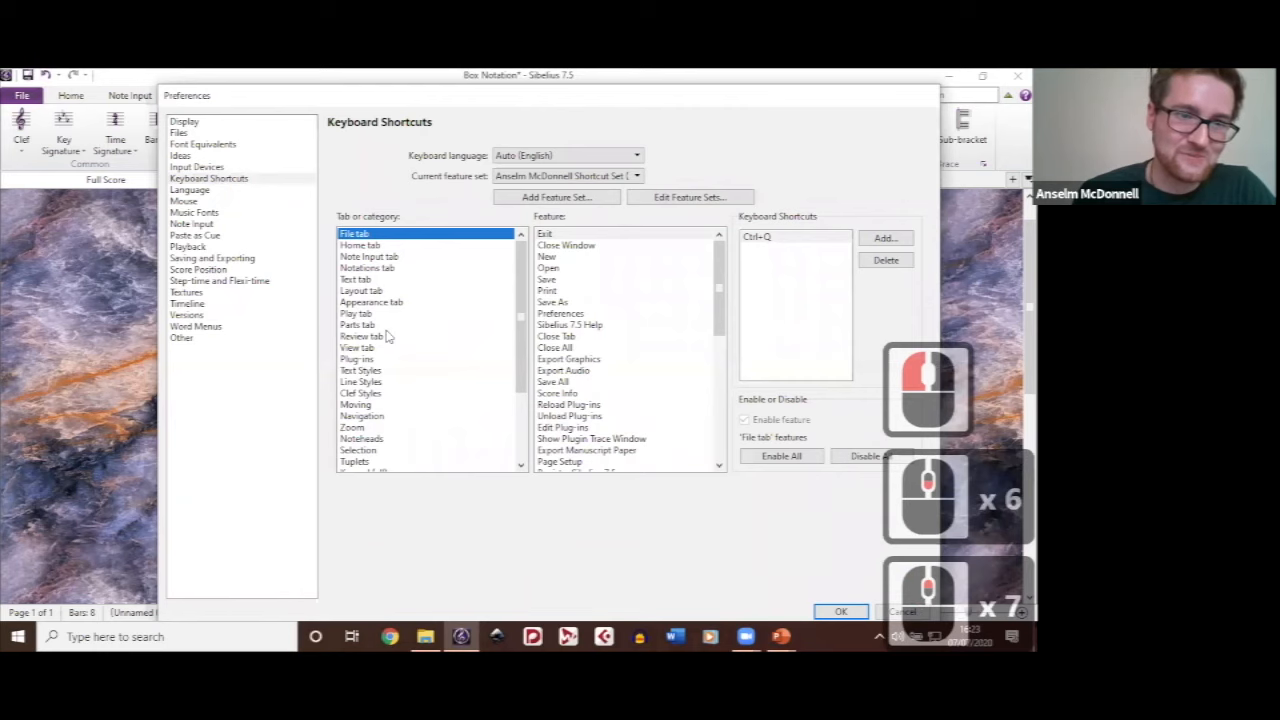
{"action": "left_click", "coordinate": [409, 259]}
{"action": "scroll", "coordinate": [426, 295], "scroll_direction": "down", "scroll_amount": 4}
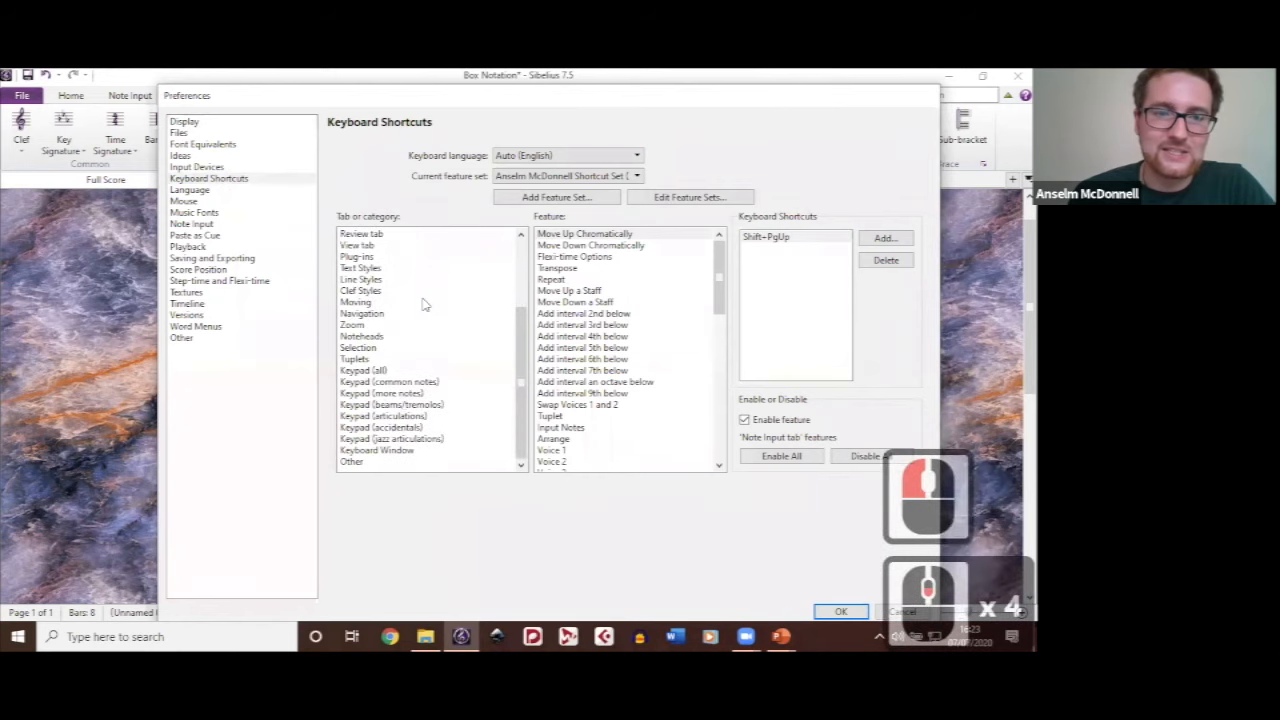
{"action": "left_click", "coordinate": [372, 280]}
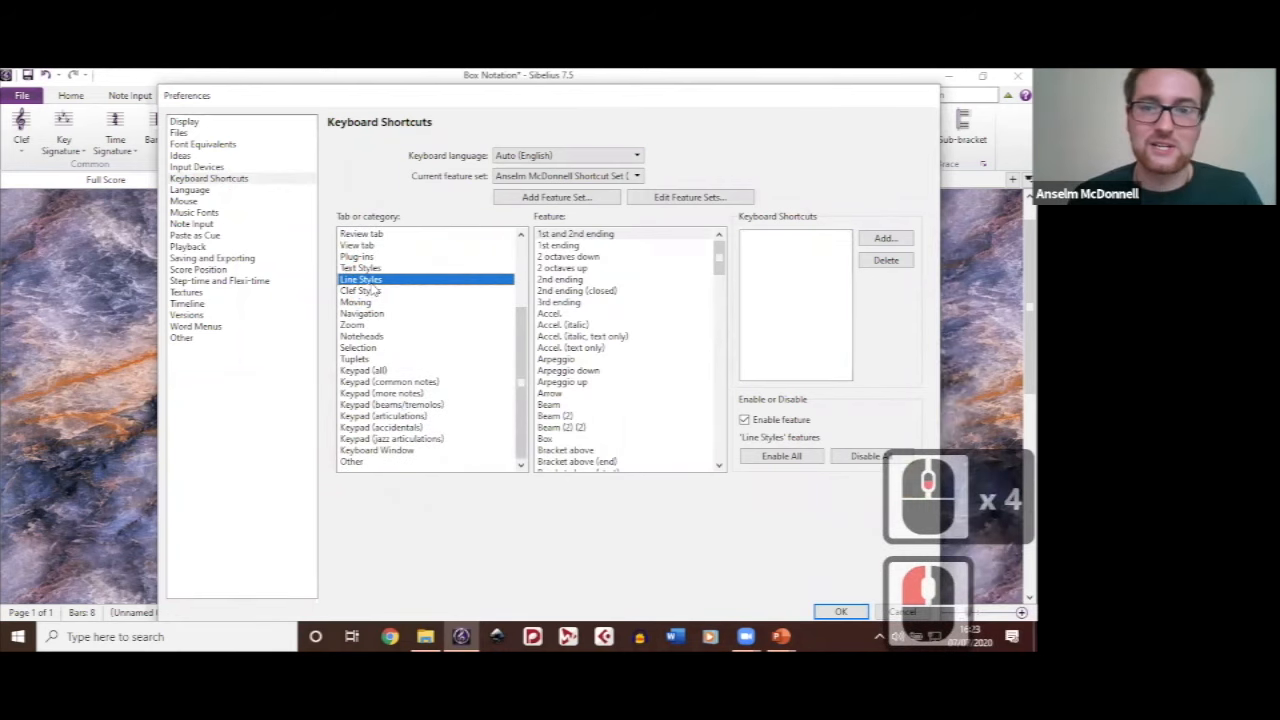
{"action": "left_click", "coordinate": [565, 440]}
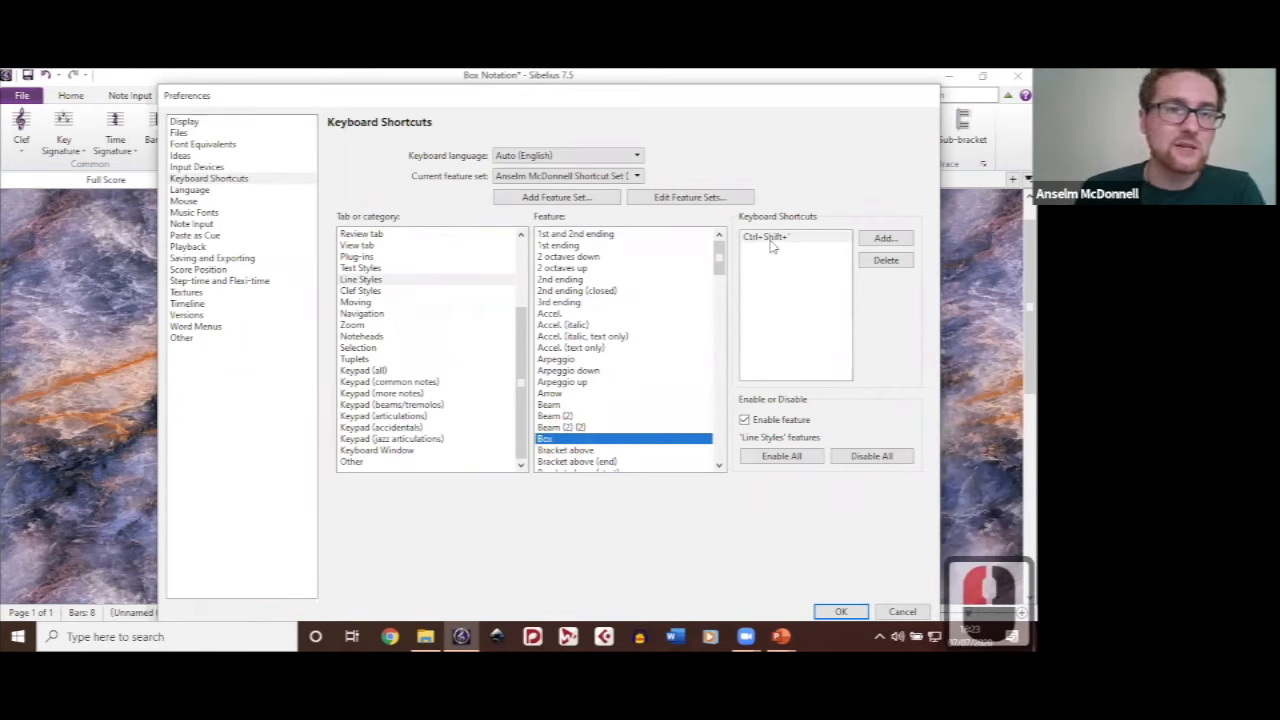
Step: Try adding Ctrl+Shift+' as a keyboard shortcut for the Box line style, and leave the preferences without saving
{"action": "left_click", "coordinate": [871, 242]}
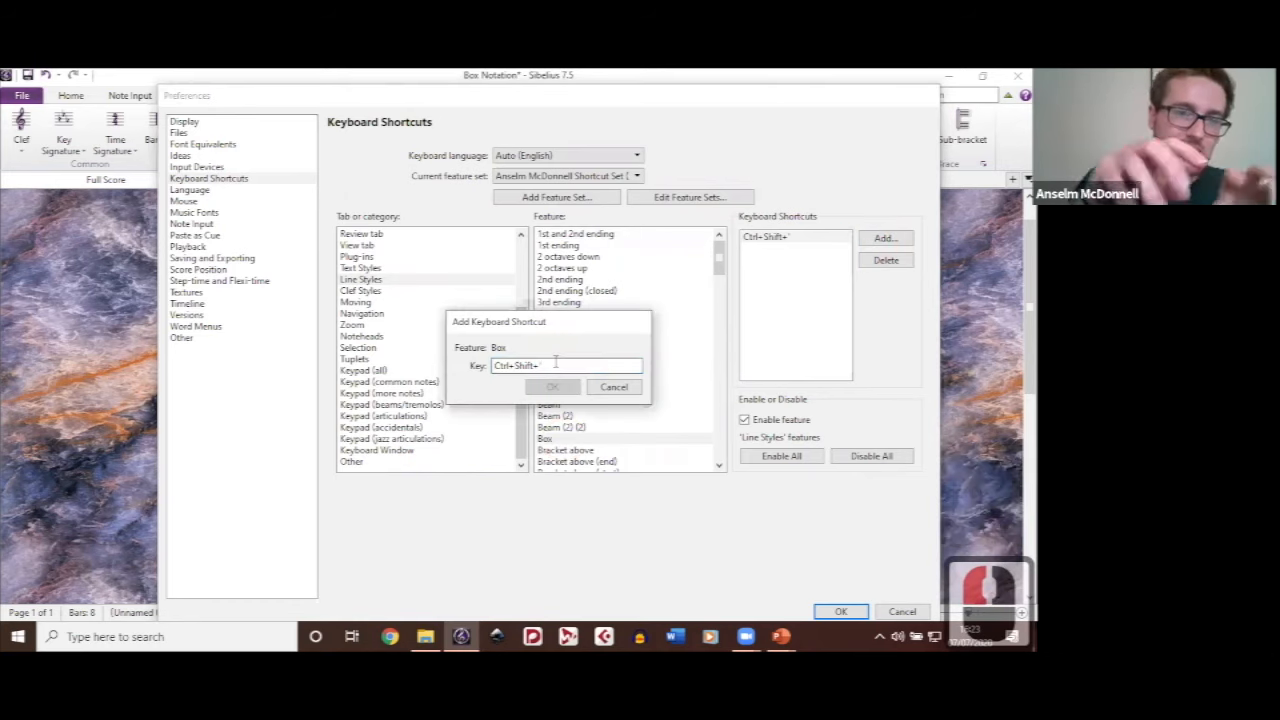
{"action": "left_click", "coordinate": [612, 387]}
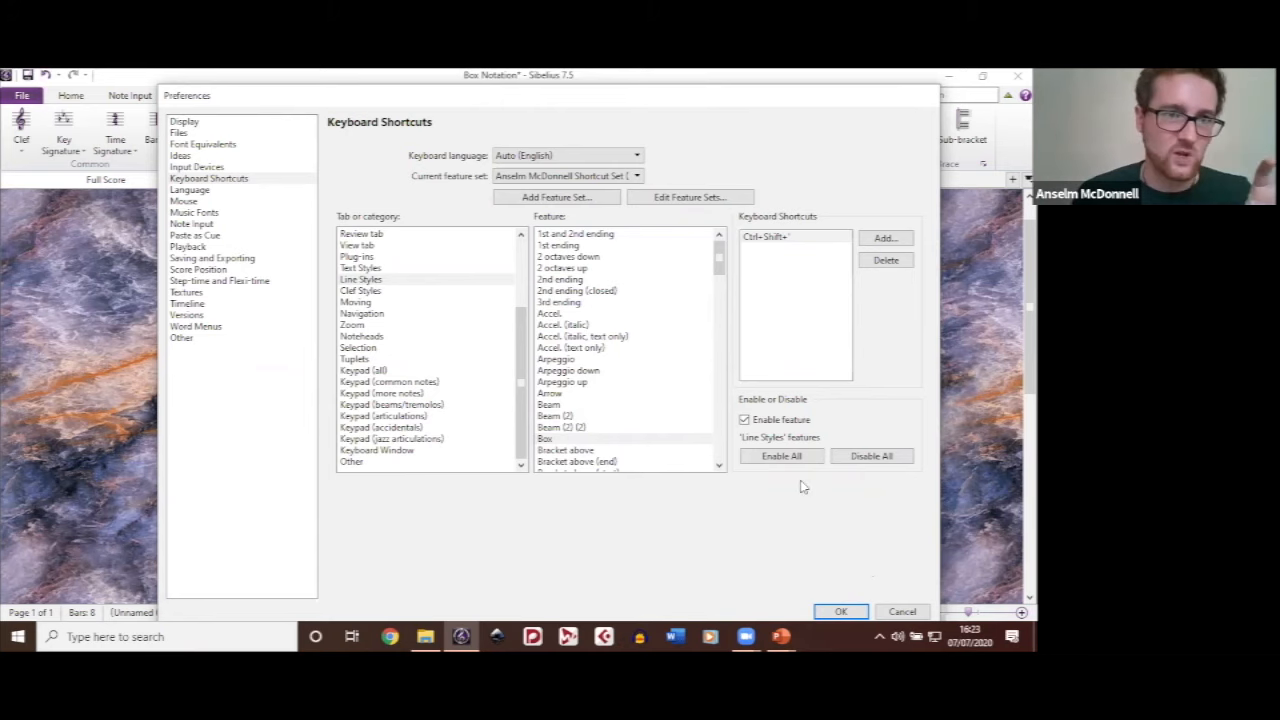
{"action": "left_click", "coordinate": [914, 616]}
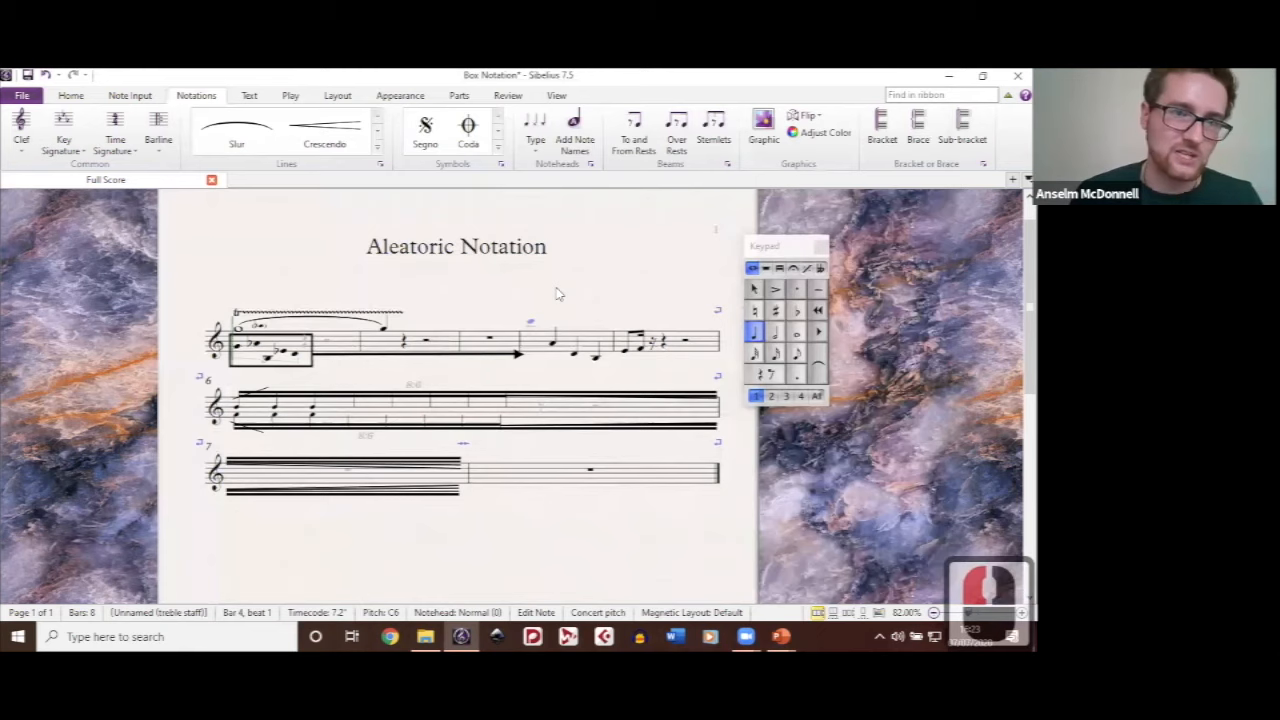
{"action": "left_click", "coordinate": [592, 298]}
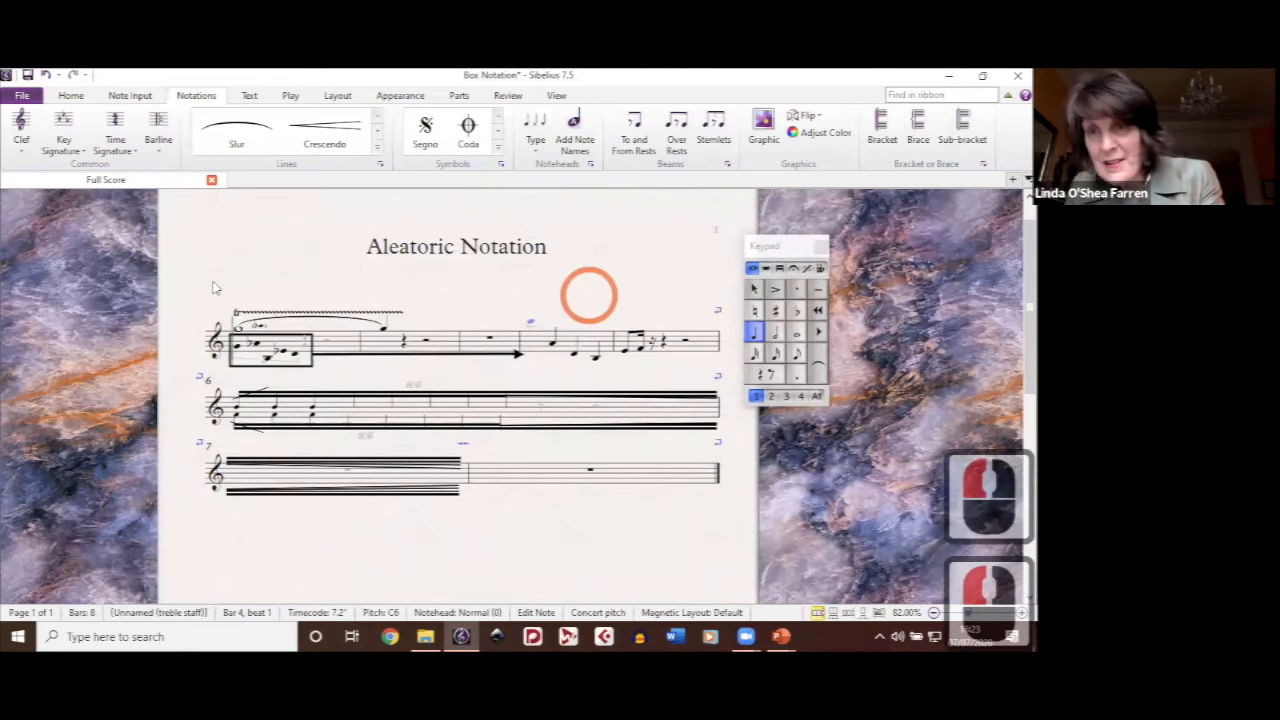
{"action": "left_click_drag", "start_coordinate": [175, 274], "coordinate": [214, 284]}
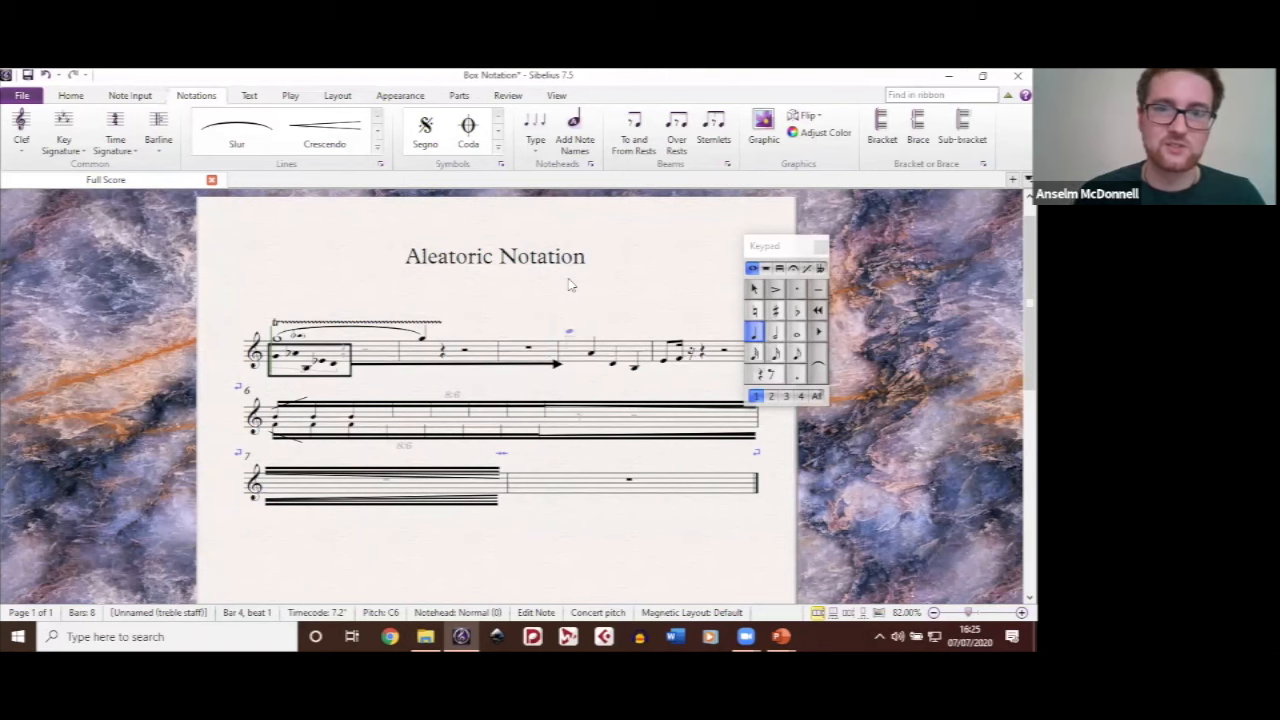
{"action": "left_click_drag", "start_coordinate": [495, 297], "coordinate": [552, 297]}
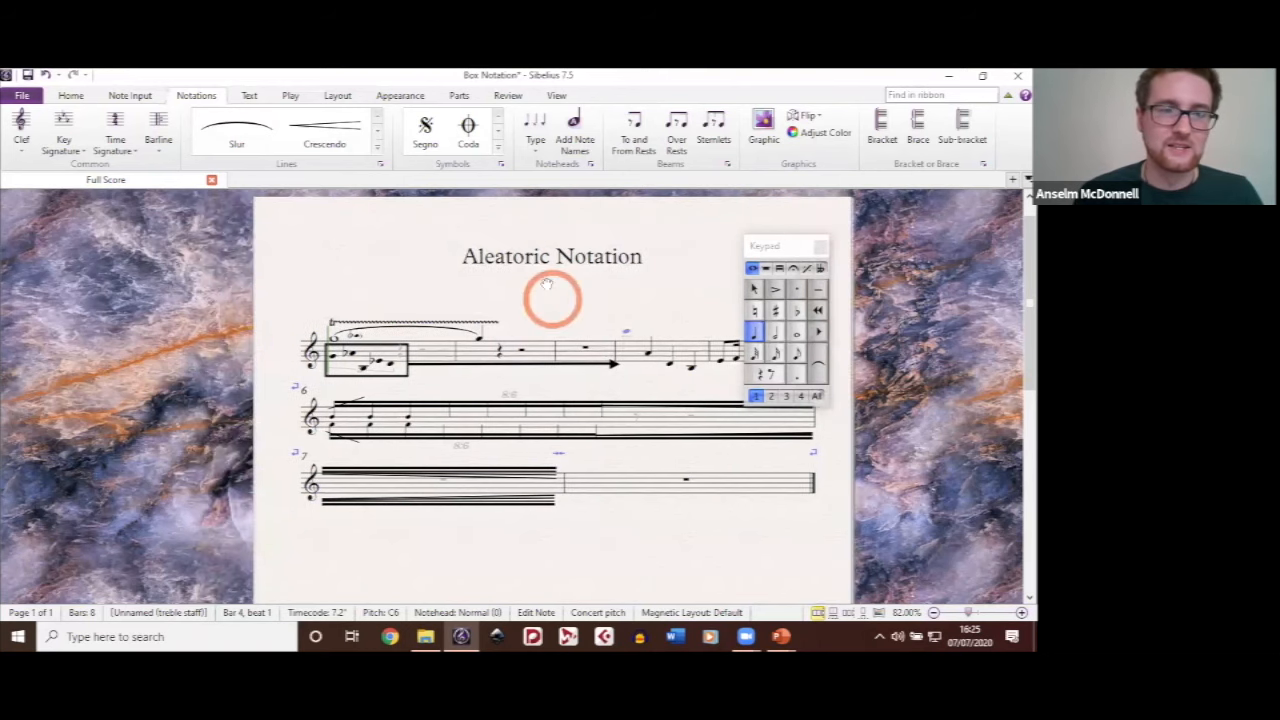
{"action": "left_click_drag", "start_coordinate": [628, 286], "coordinate": [551, 277]}
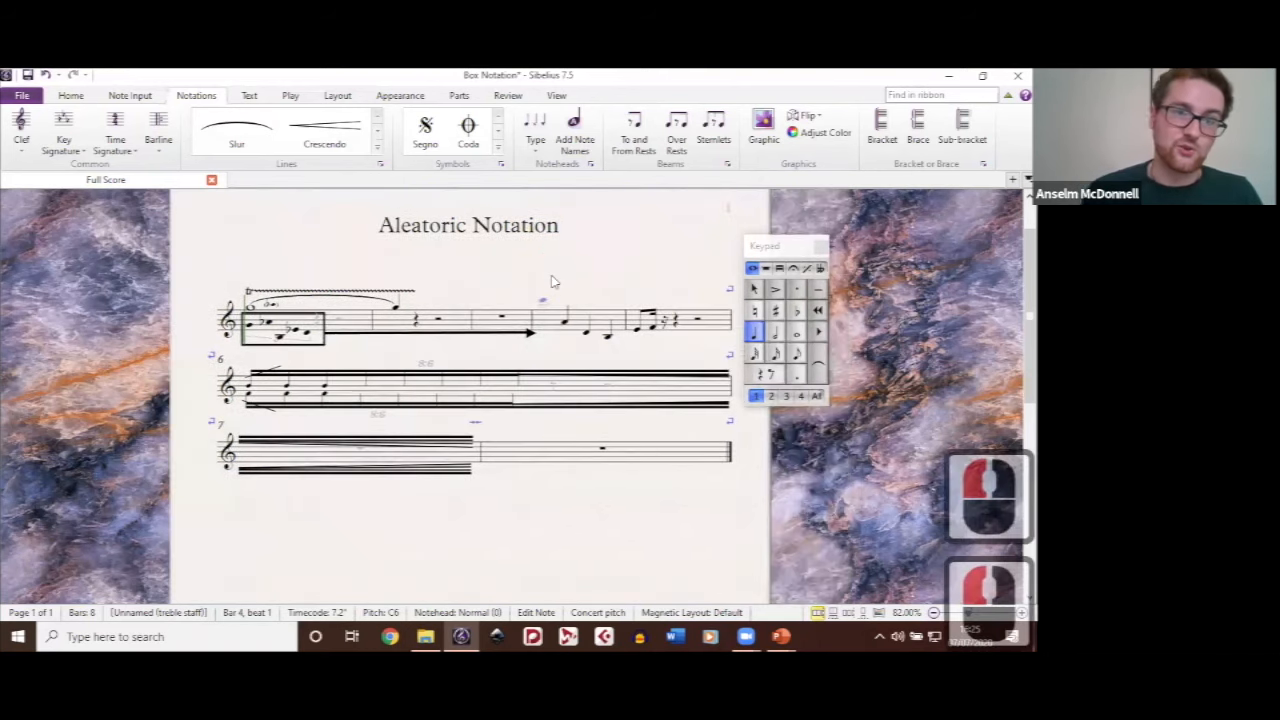